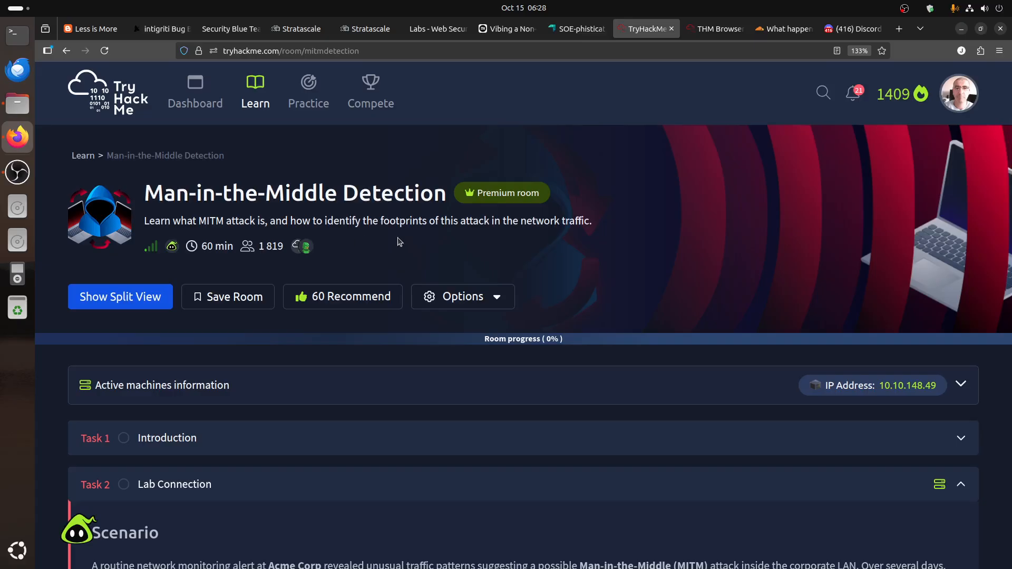
Open the Task 1 Introduction, read its text and learning objectives, and mark its question as complete
scroll(398, 242, "down", 3)
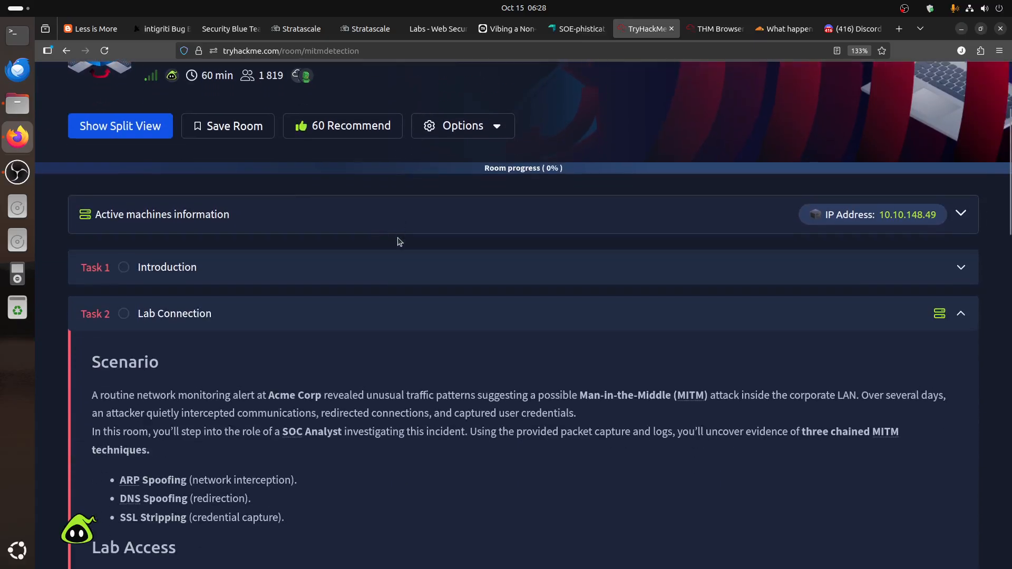
left_click(336, 261)
scroll(336, 261, "down", 2)
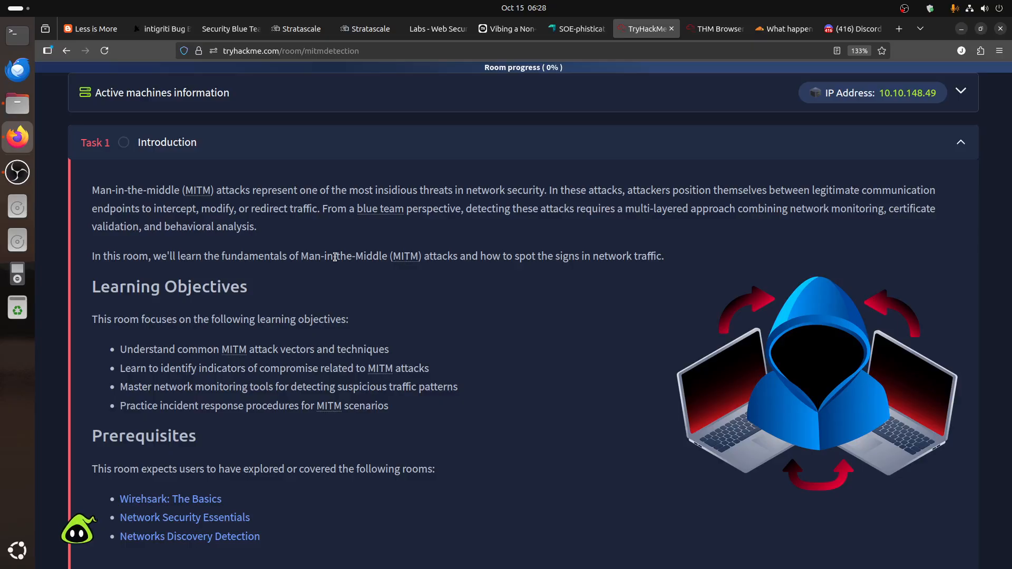
scroll(335, 257, "up", 5)
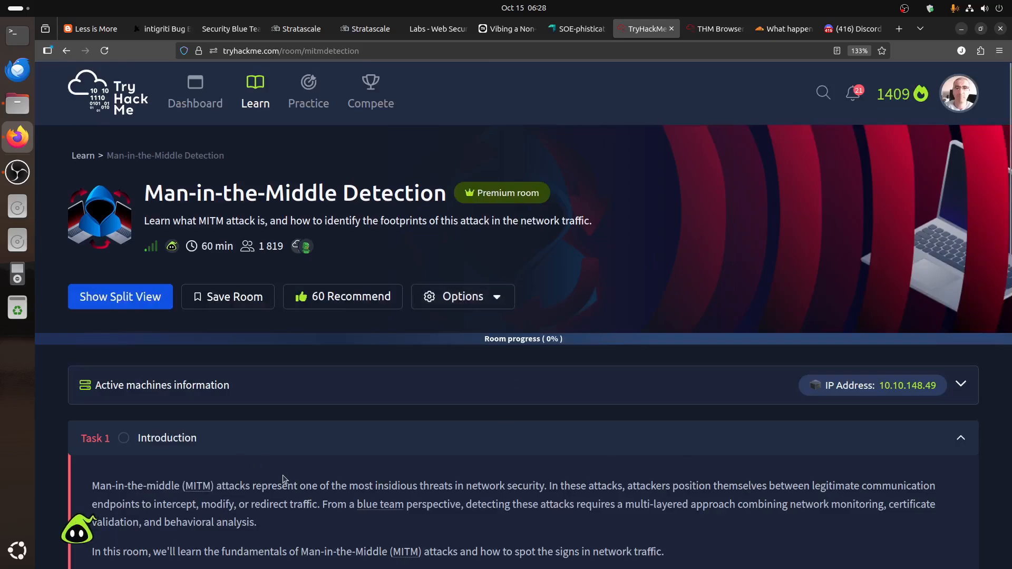
scroll(254, 331, "down", 3)
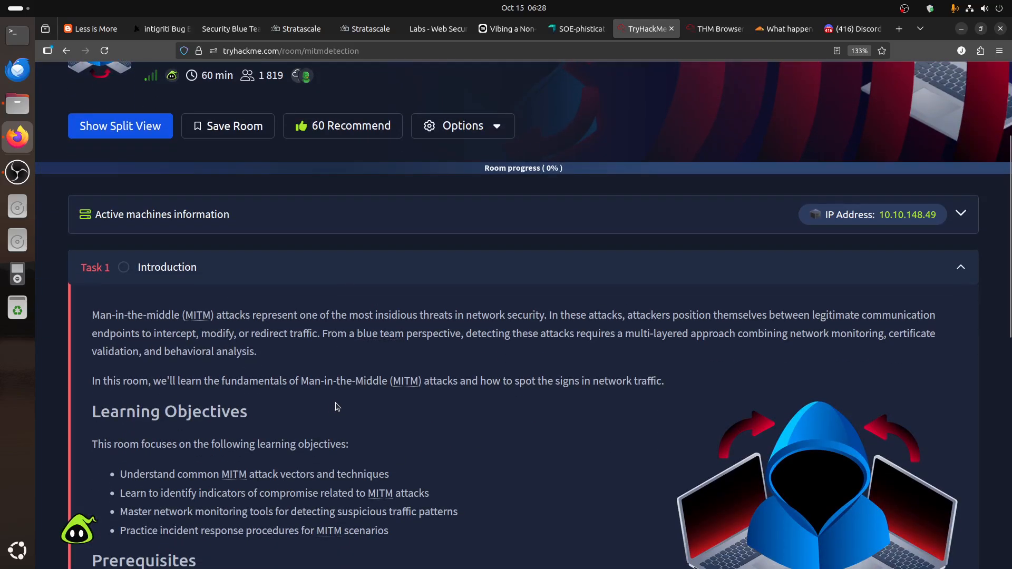
scroll(337, 407, "down", 2)
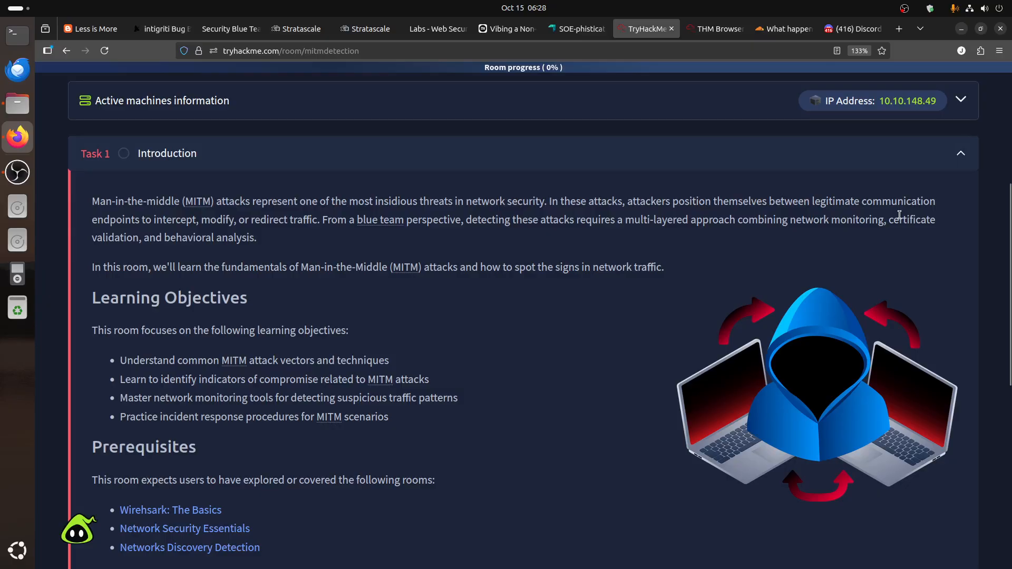
left_click_drag(349, 220, 407, 221)
left_click(459, 262)
scroll(267, 433, "down", 3)
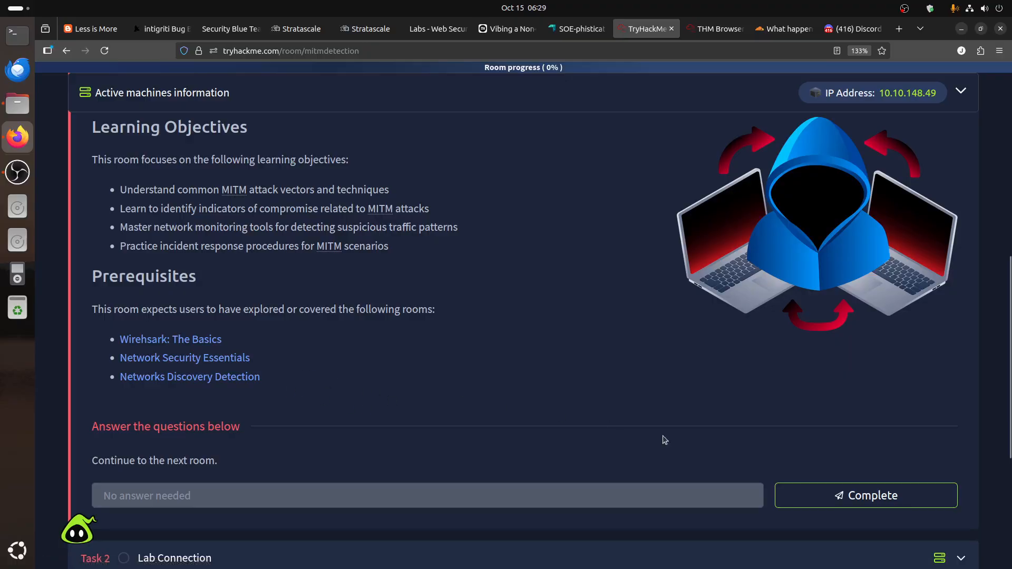
left_click(886, 501)
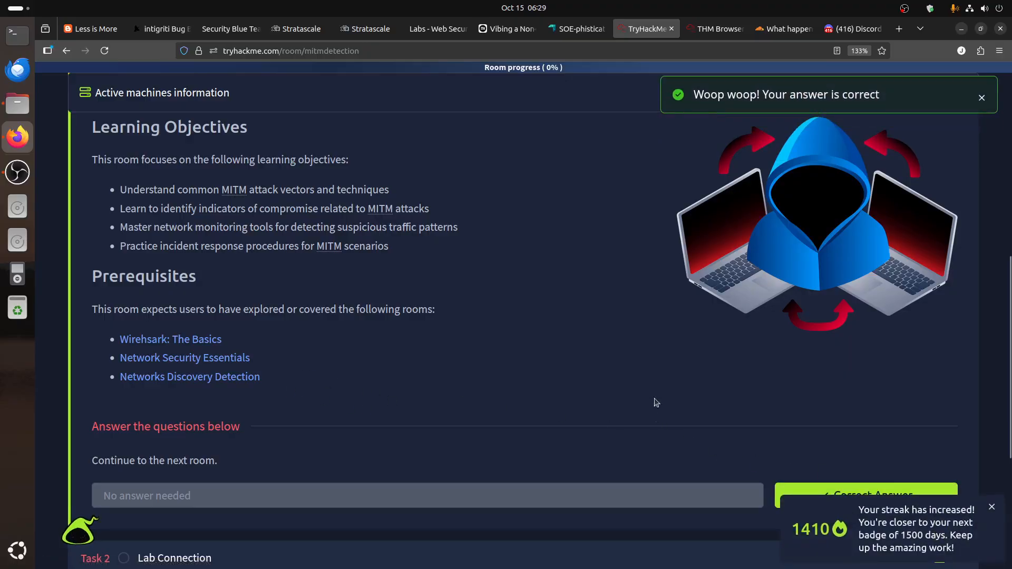
Open Task 2 Lab Connection and examine its scenario, lab access instructions and important note about the logs
scroll(648, 540, "down", 4)
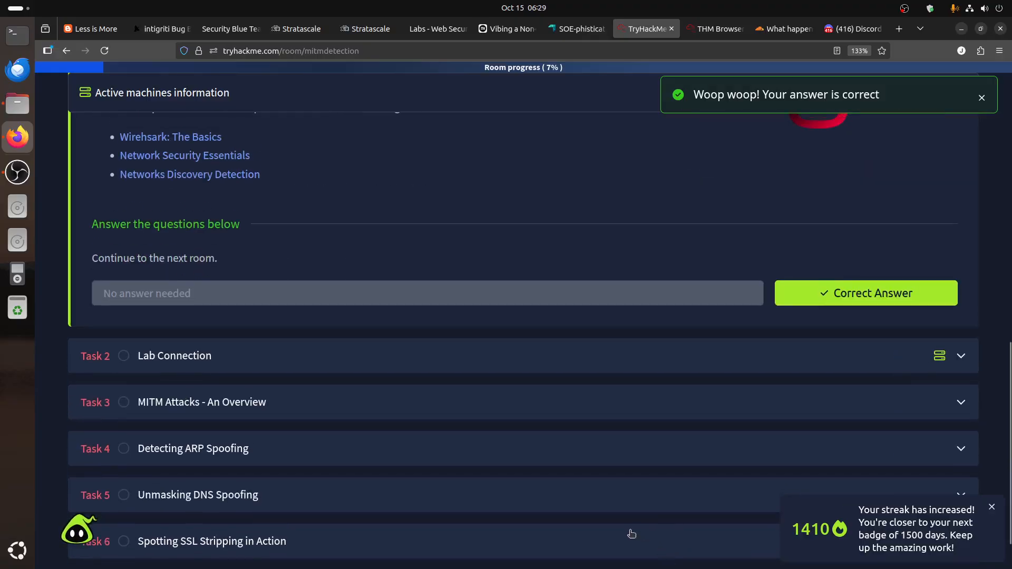
left_click(327, 380)
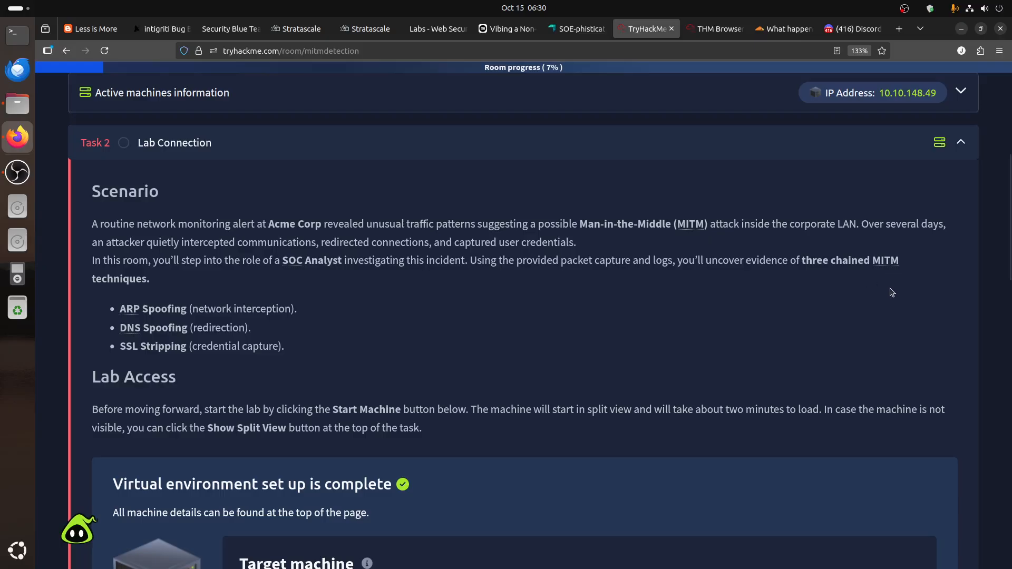
scroll(891, 293, "down", 1)
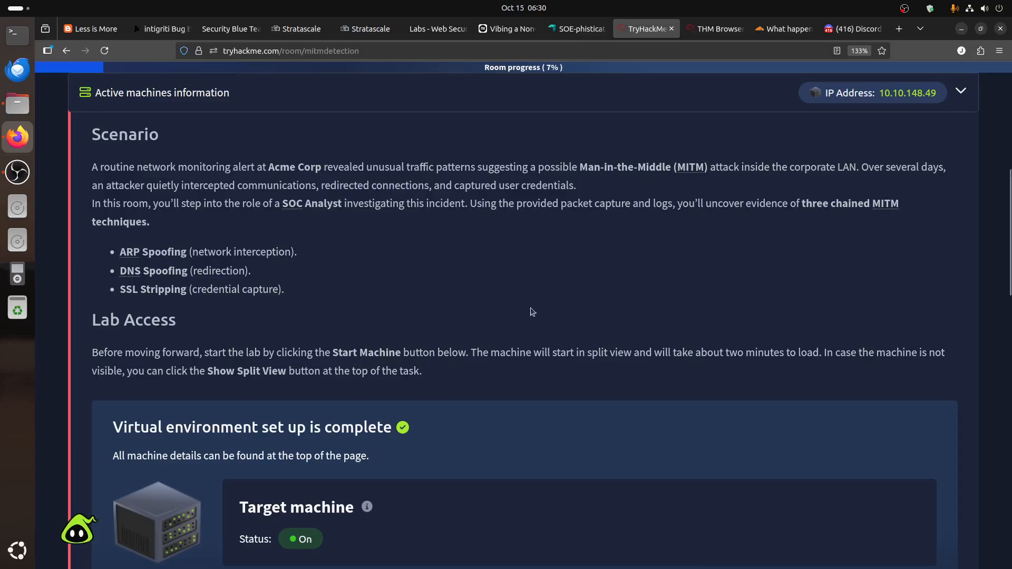
scroll(916, 317, "down", 2)
scroll(916, 317, "down", 15)
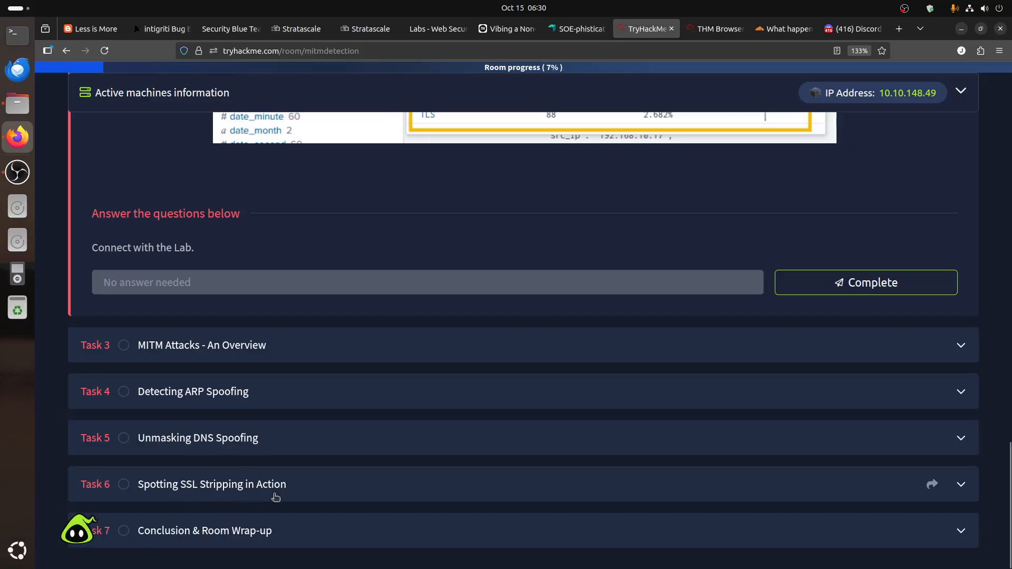
scroll(392, 345, "up", 15)
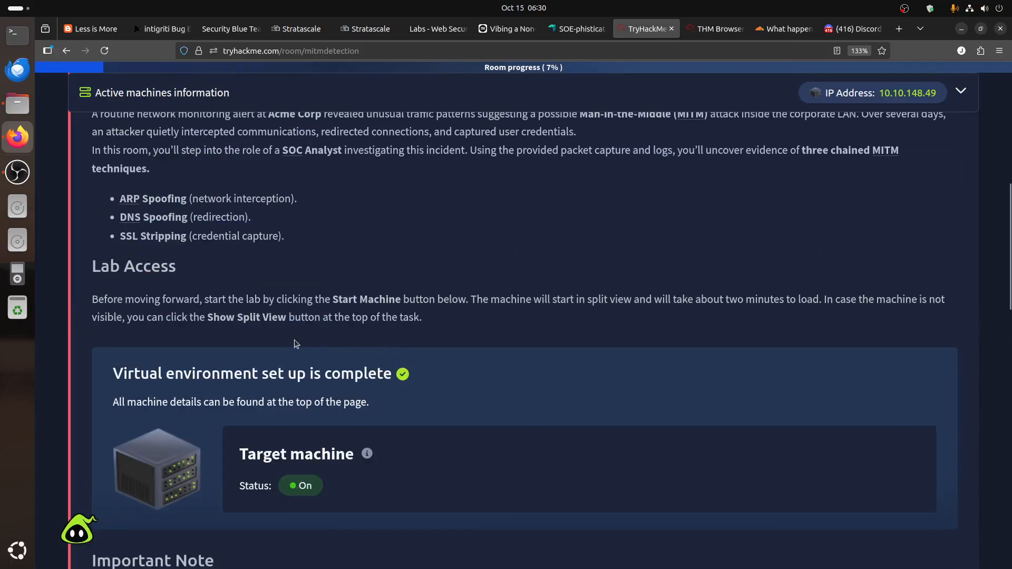
scroll(295, 341, "down", 3)
scroll(295, 345, "down", 4)
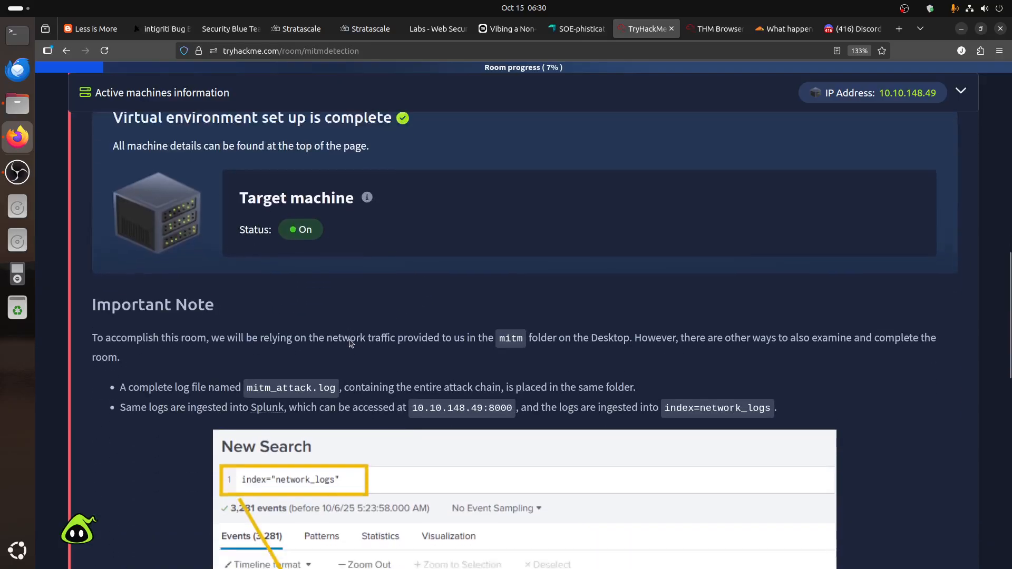
scroll(366, 384, "down", 2)
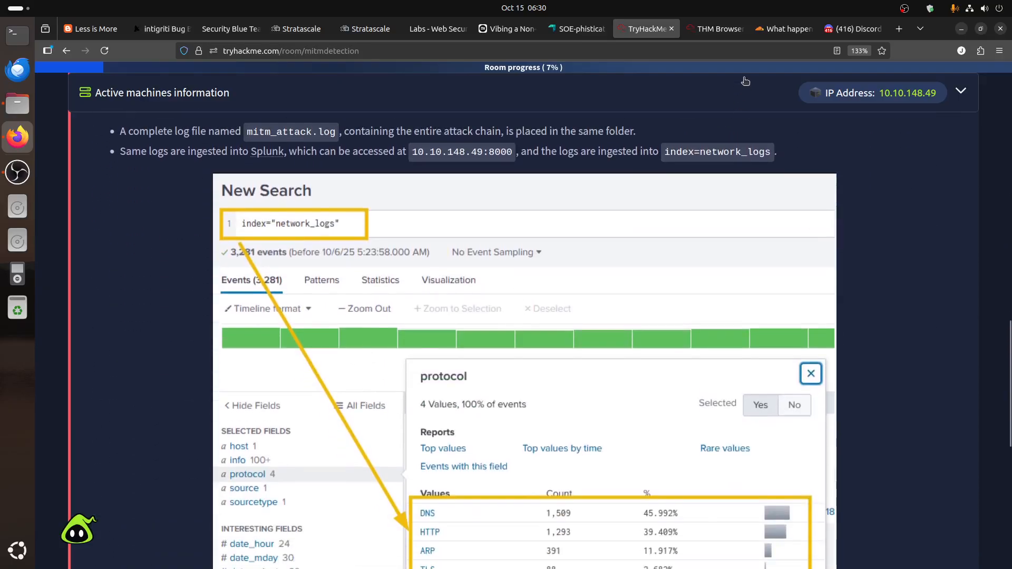
Switch to the lab machine, minimize Wireshark and look for the capture file in the desktop's mitm_traffic folder
left_click(745, 28)
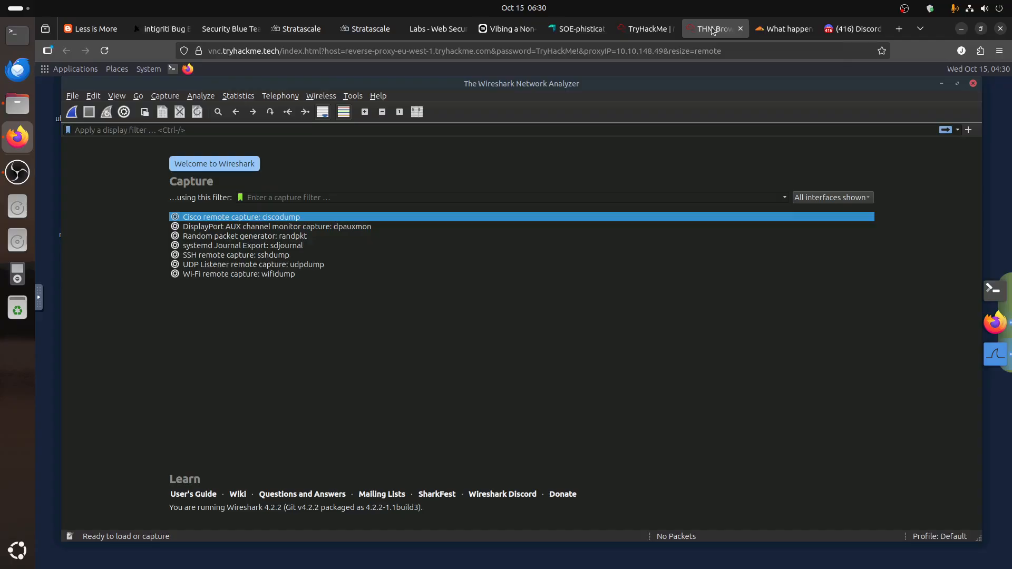
left_click(942, 84)
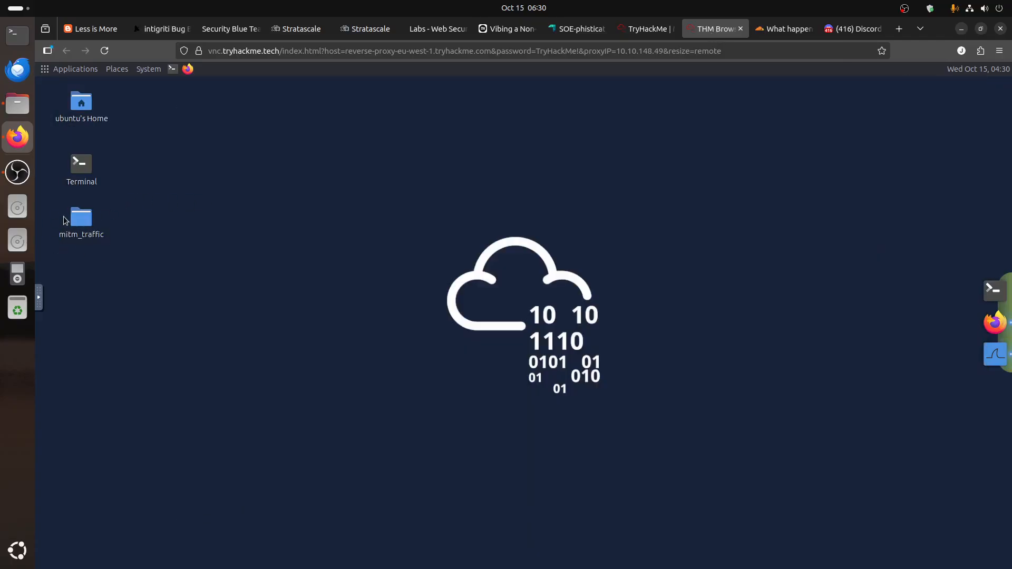
left_click(72, 222)
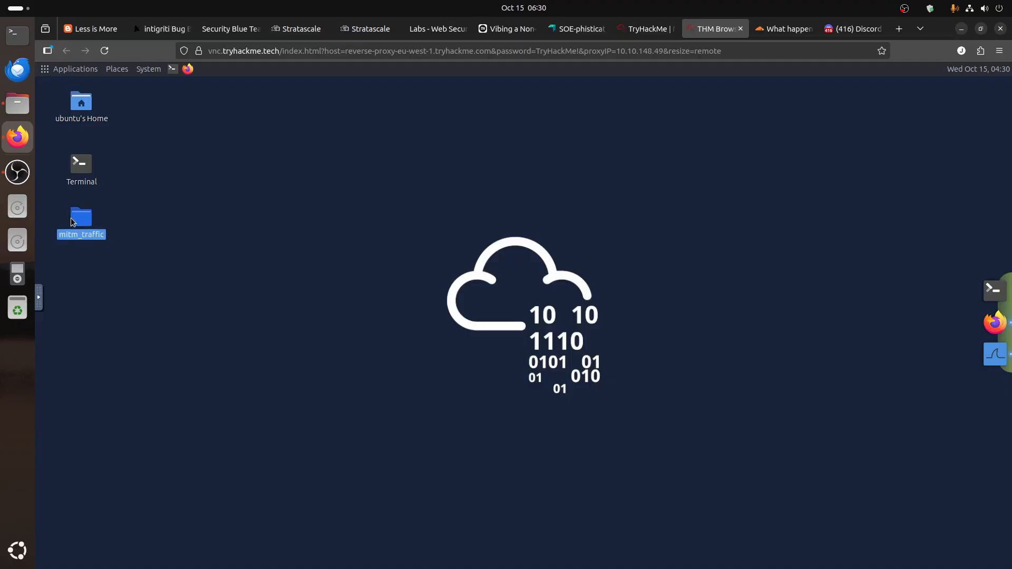
double_click(72, 222)
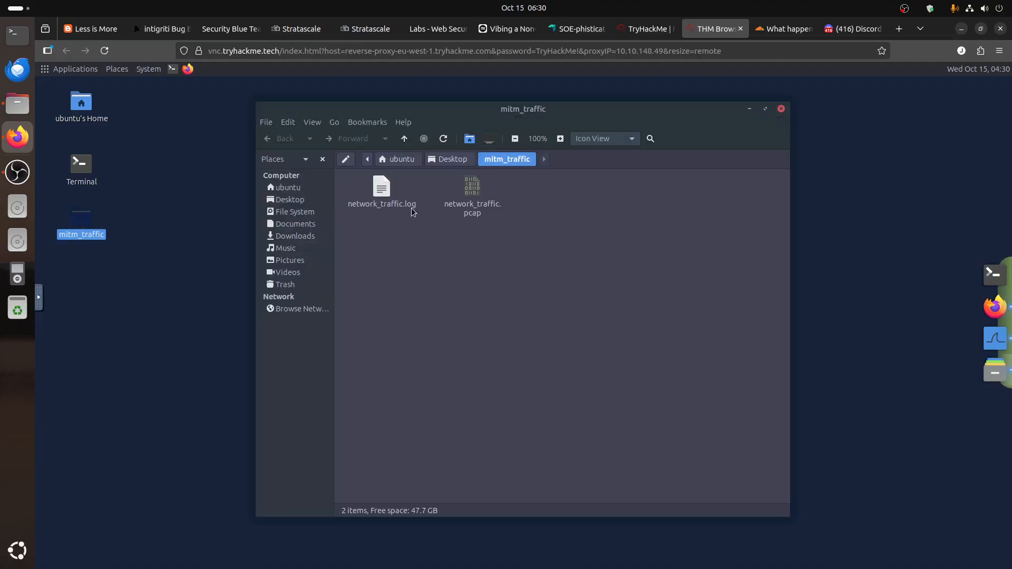
double_click(476, 216)
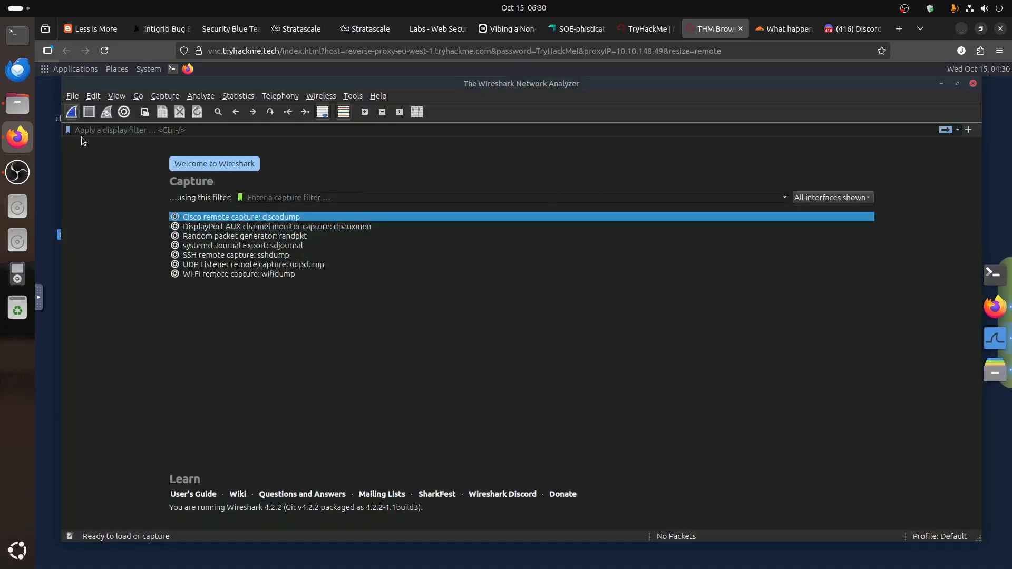
Open network_traffic.pcap from the mitm_traffic folder in Wireshark
left_click(77, 99)
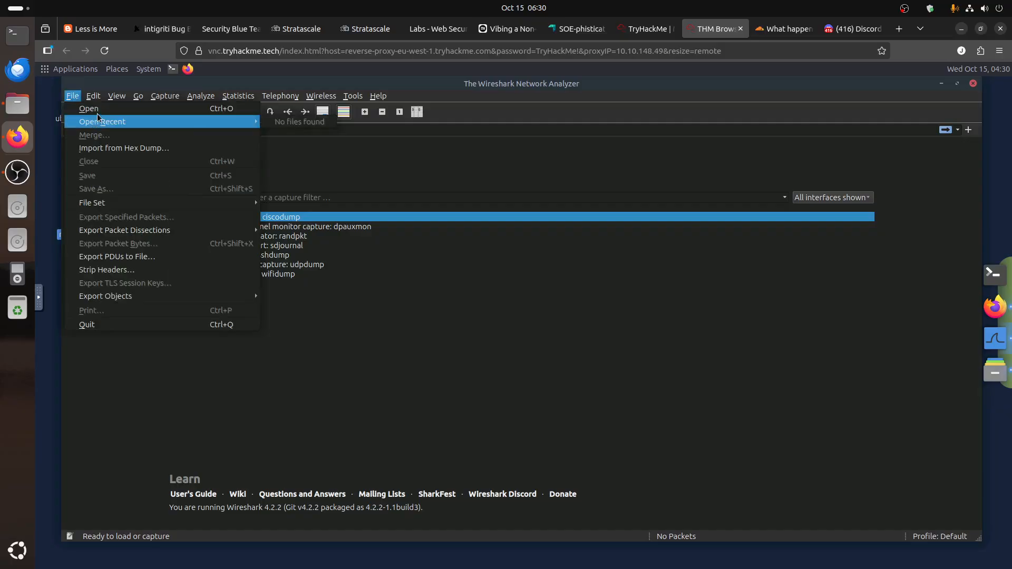
left_click(98, 112)
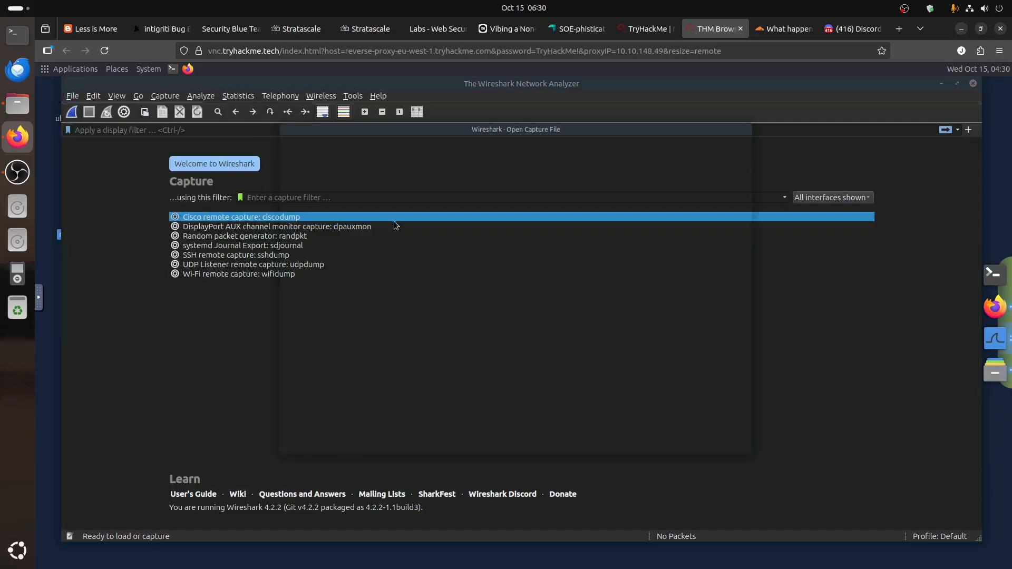
double_click(371, 174)
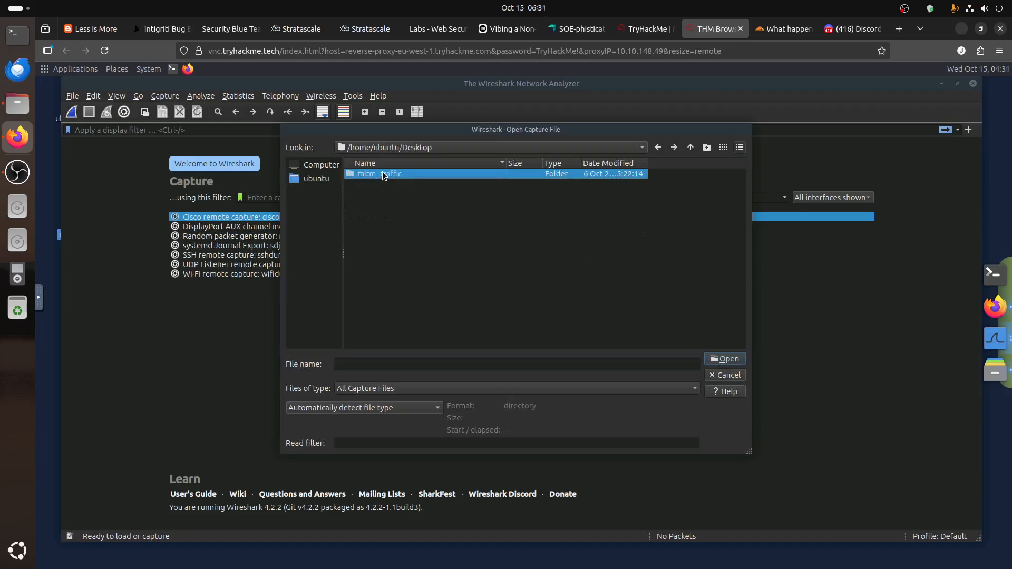
double_click(383, 174)
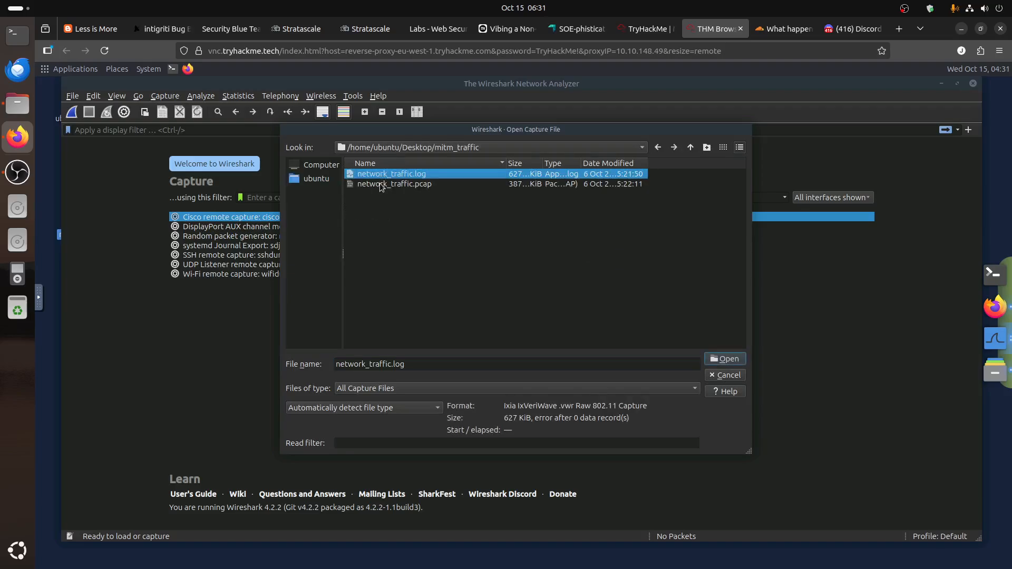
double_click(380, 184)
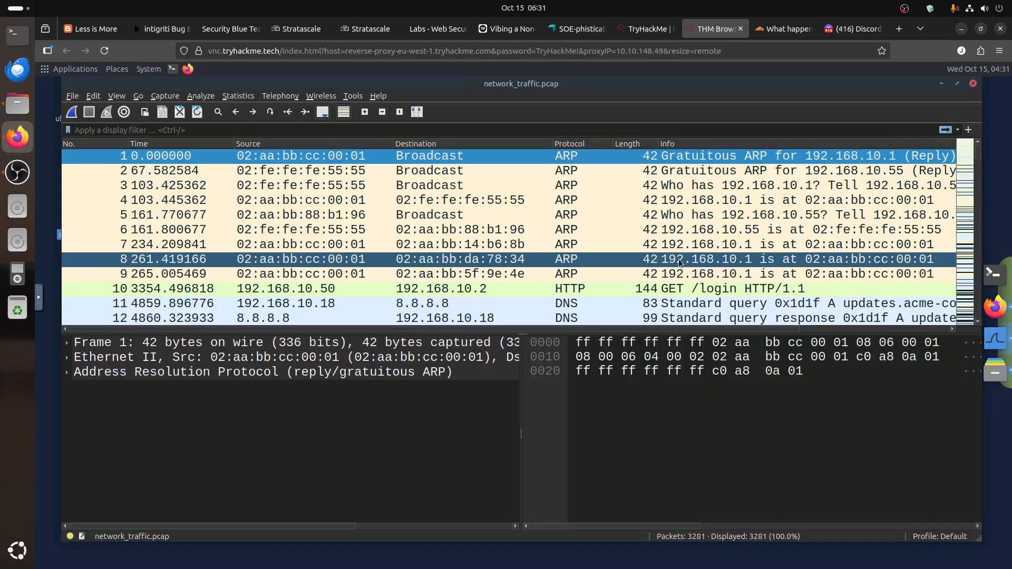
left_click(994, 307)
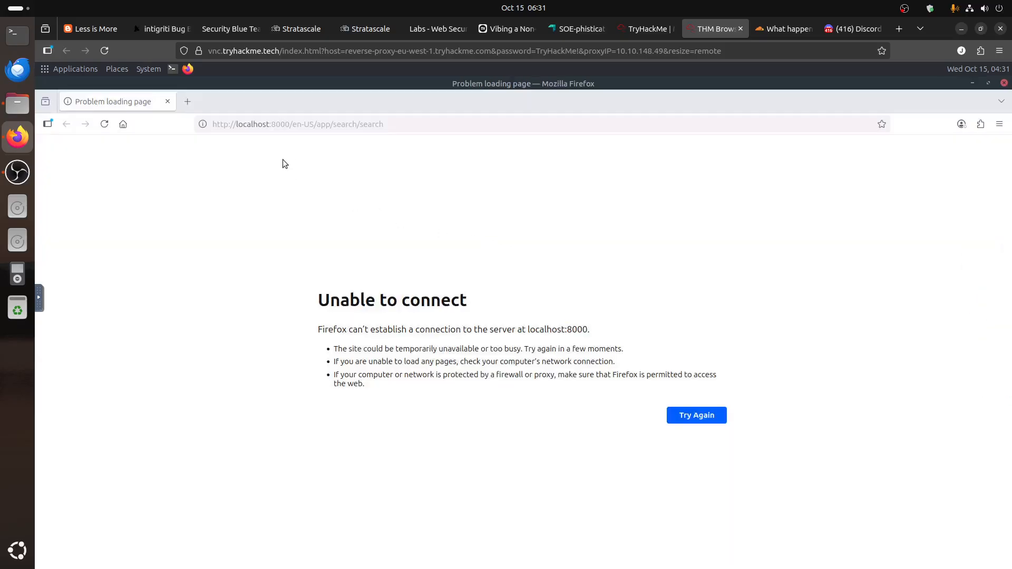
left_click(294, 123)
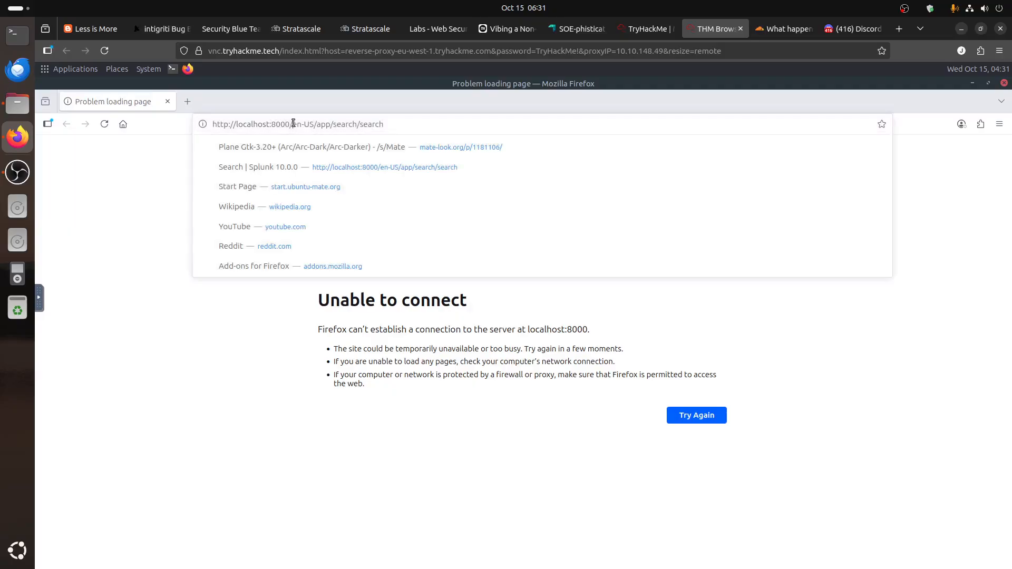
left_click(294, 124)
key("shift+End")
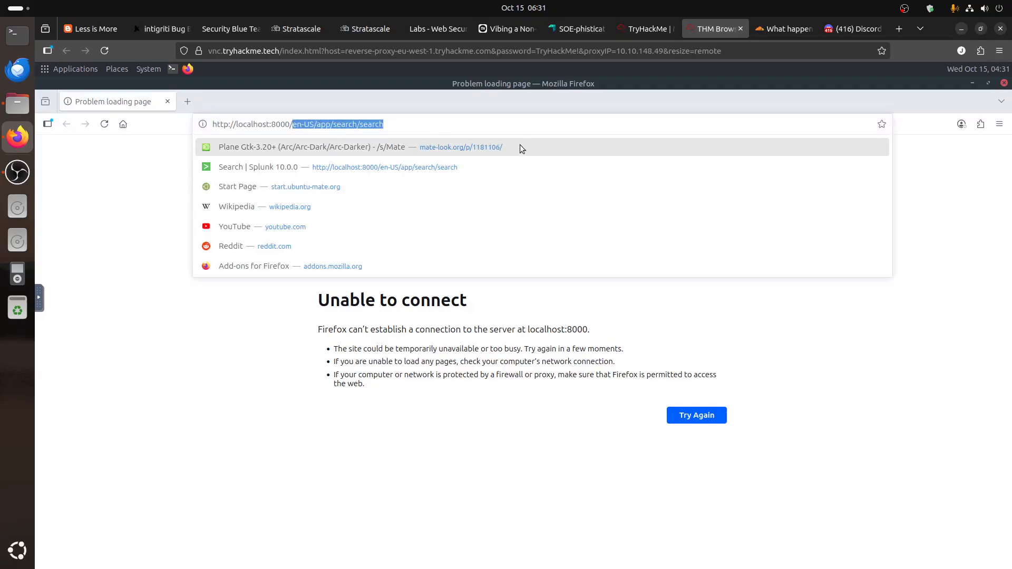
key("BackSpace")
key("Return")
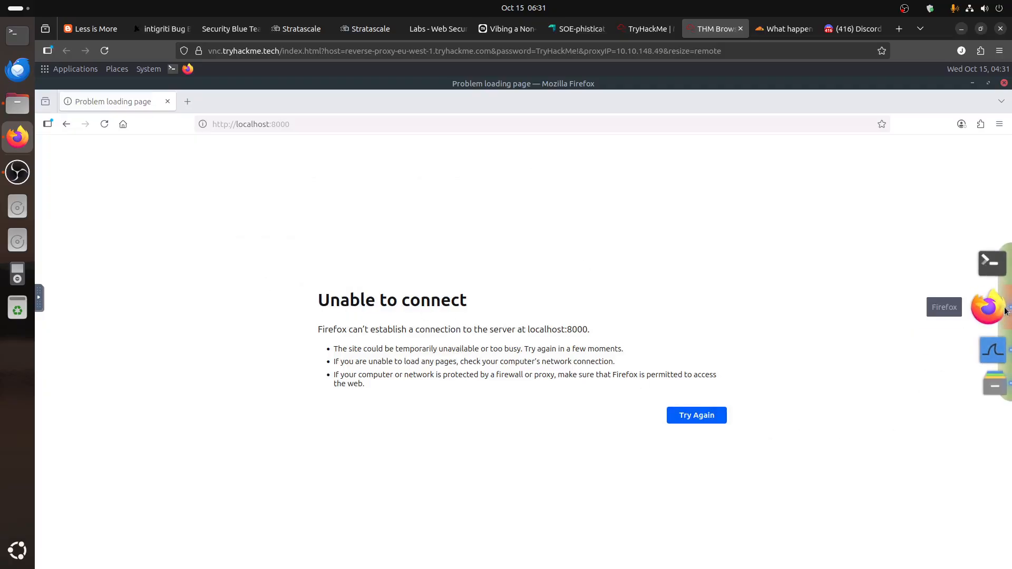
Open a terminal on the lab machine and start a root shell with sudo su
left_click(986, 276)
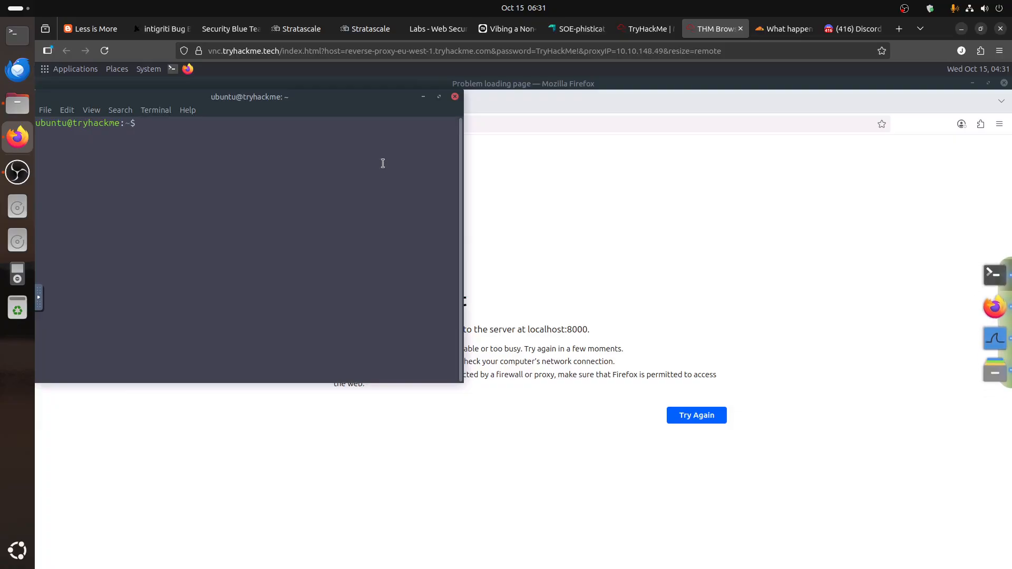
type("sudo su")
key("Return")
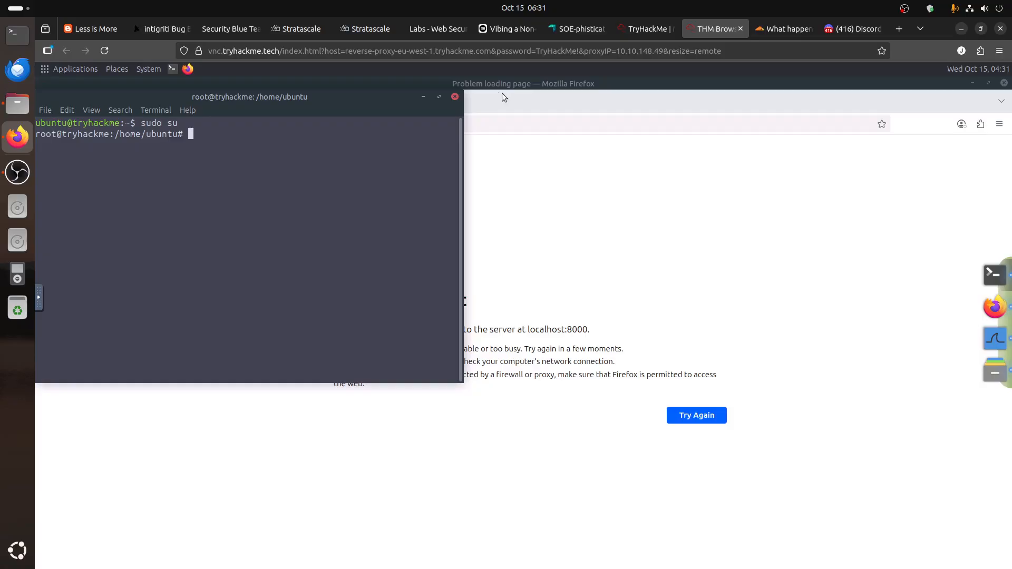
Enlarge the terminal's text by two zoom levels
left_click(94, 111)
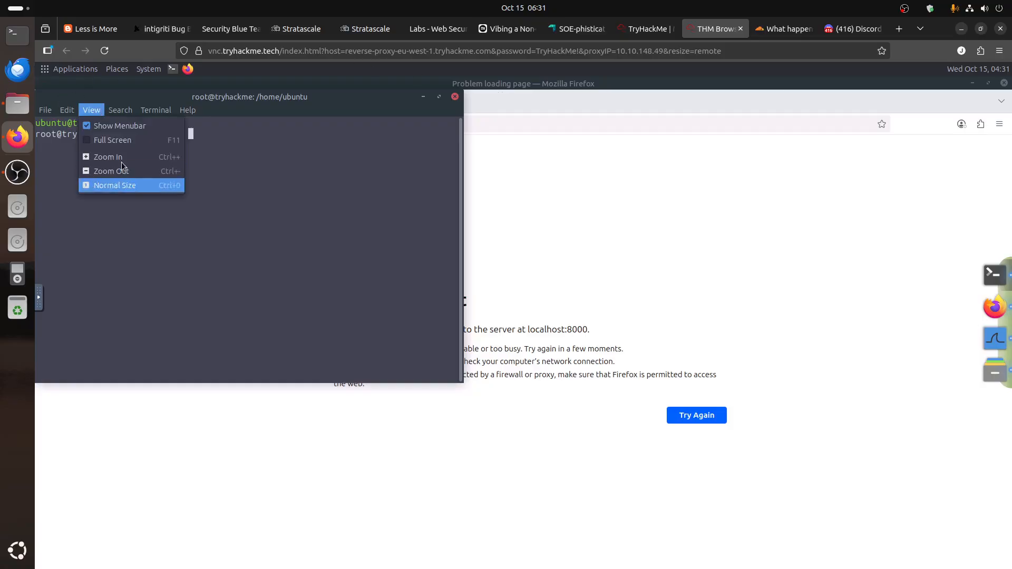
left_click(108, 156)
left_click(91, 109)
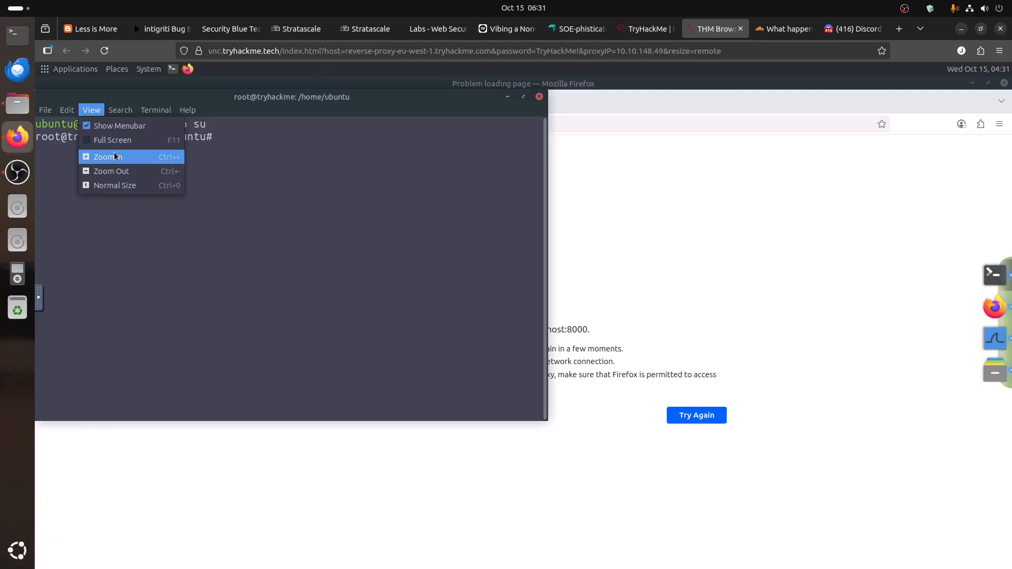
left_click(111, 156)
Check the state of the Splunk service with systemctl status splunk
type("system")
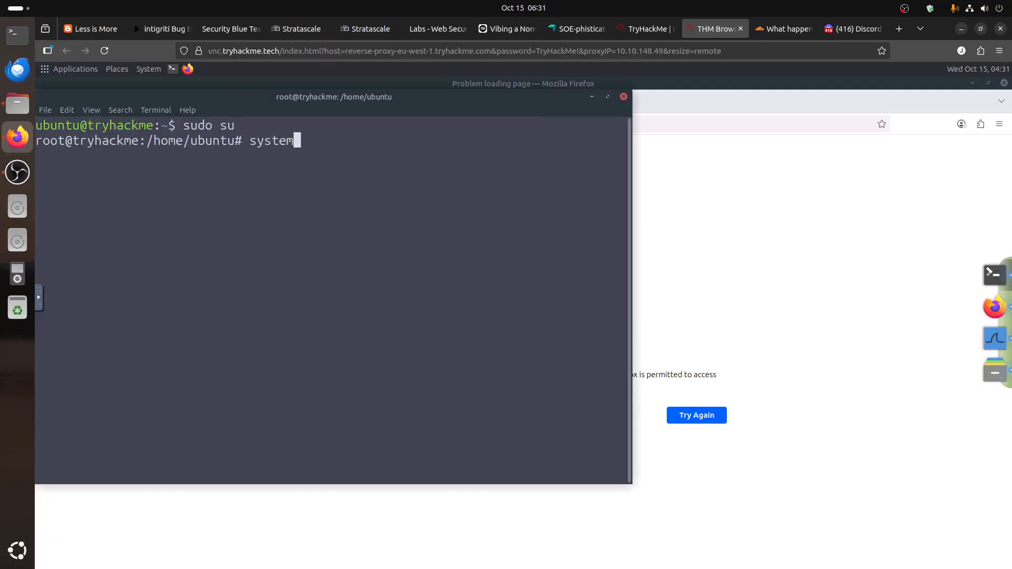
type("ctl statu")
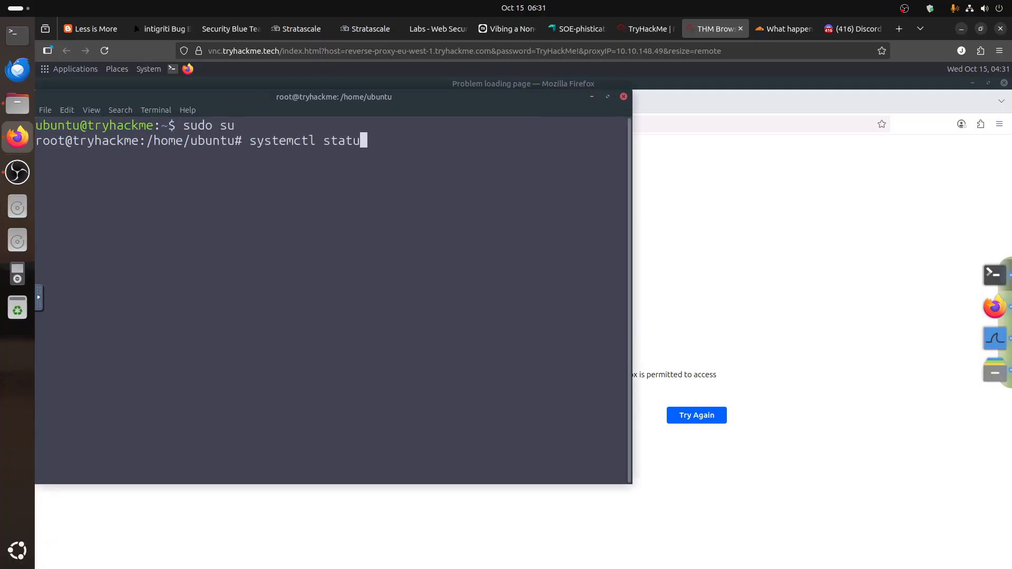
type("s splunk")
key("Return")
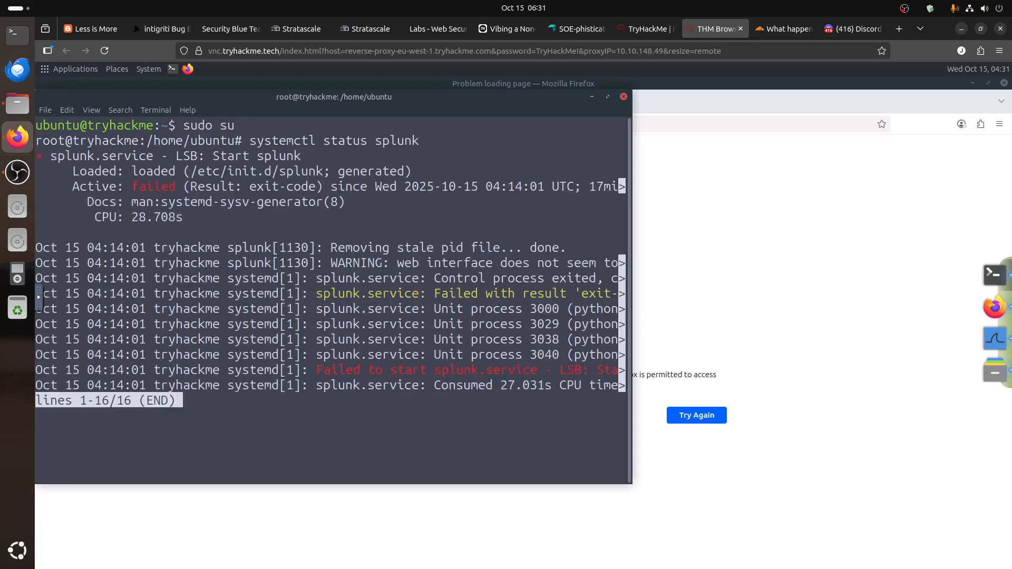
Leave the service status view and start Splunk with systemctl start splunk
key("q")
key("Return")
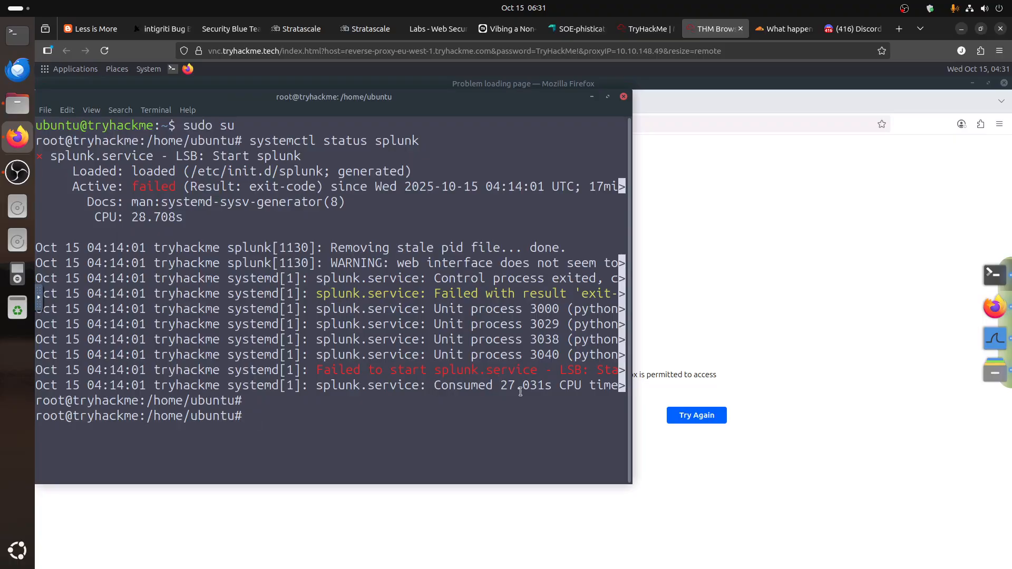
key("Up")
key("Left")
key("Left")
key("Left")
key("Left")
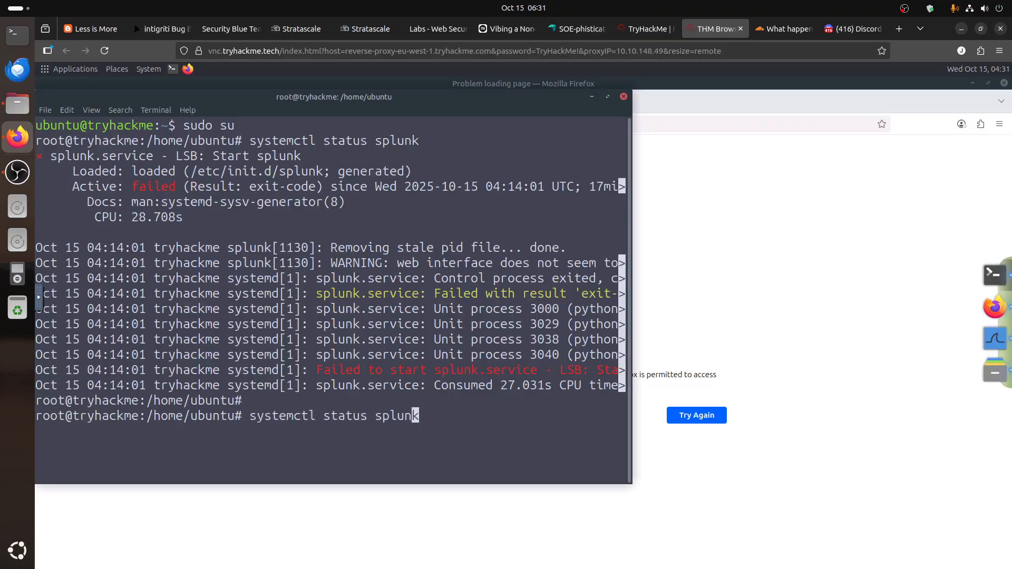
key("Left")
key("Left")
key("BackSpace")
key("BackSpace")
key("BackSpace")
key("BackSpace")
key("BackSpace")
type("tart")
key("Return")
left_click(647, 29)
scroll(461, 413, "down", 8)
scroll(461, 406, "up", 8)
left_click(697, 29)
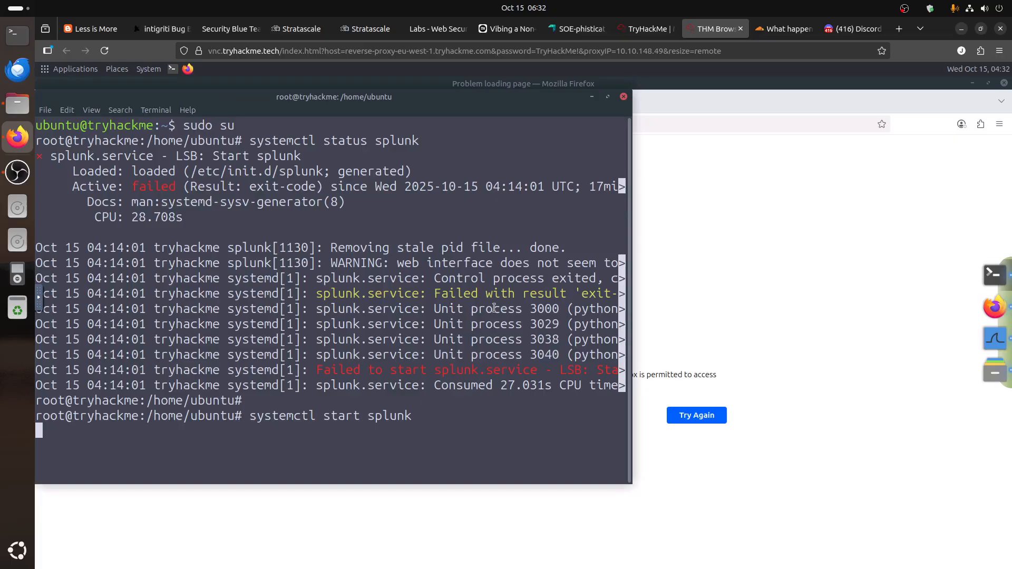
Return to the TryHackMe room and mark Task 2's "Connect with the Lab" question as complete
left_click(640, 35)
scroll(675, 332, "up", 4)
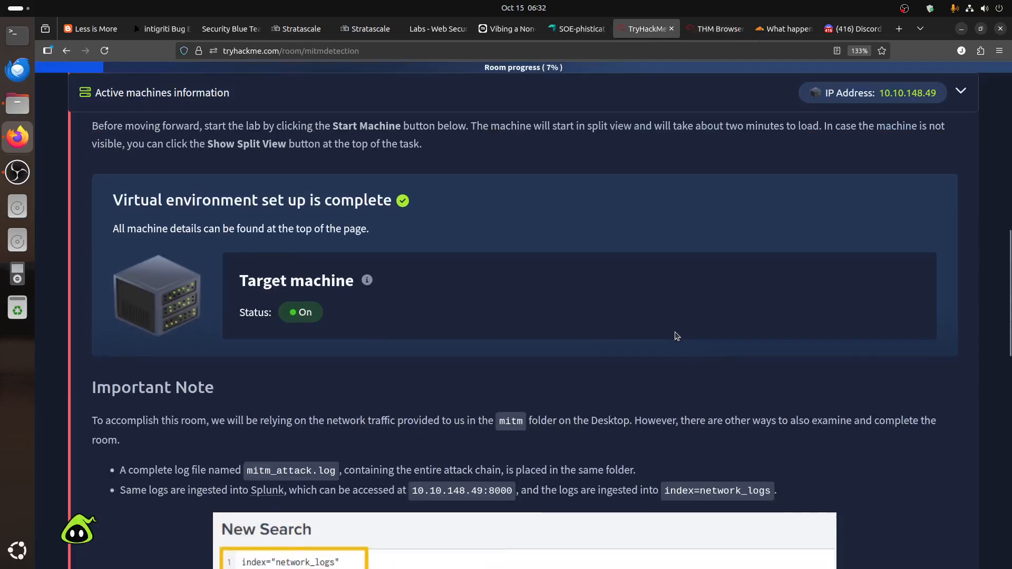
scroll(677, 337, "down", 6)
scroll(674, 339, "down", 5)
left_click(843, 283)
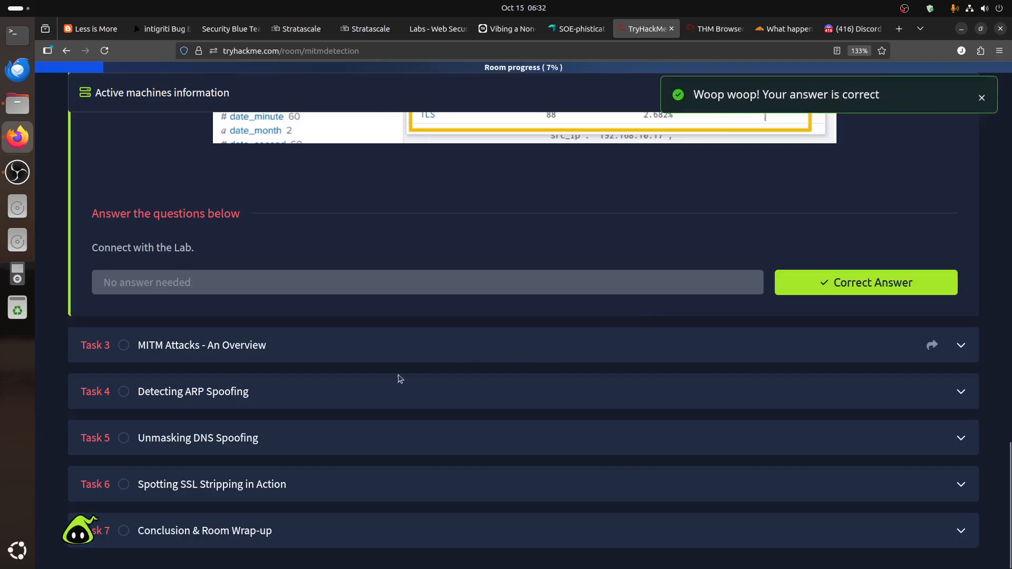
Open Task 3 and read the MITM overview, enlarging its diagram, through how attacks work, common types and real-world examples
left_click(222, 359)
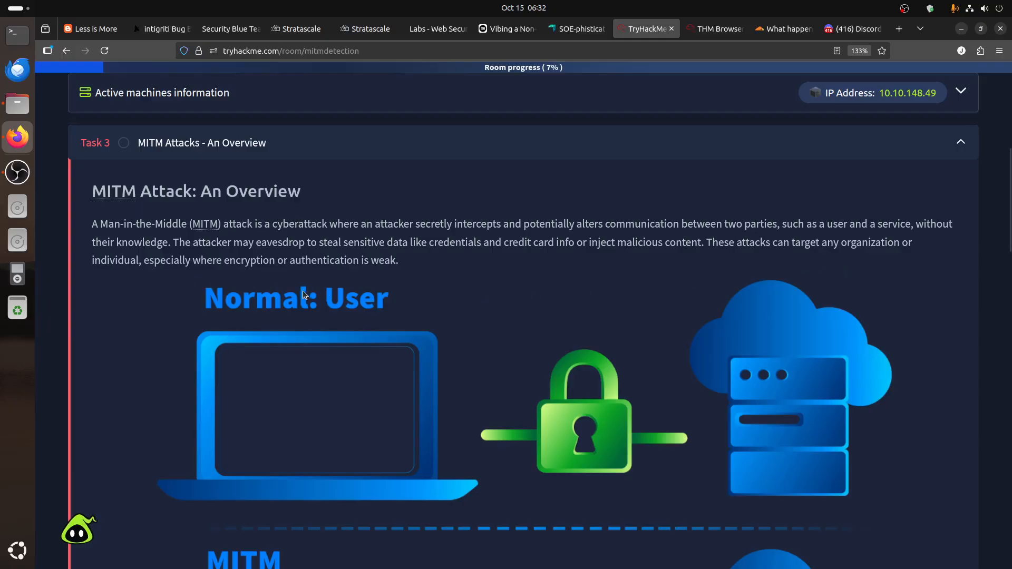
left_click_drag(395, 264, 350, 260)
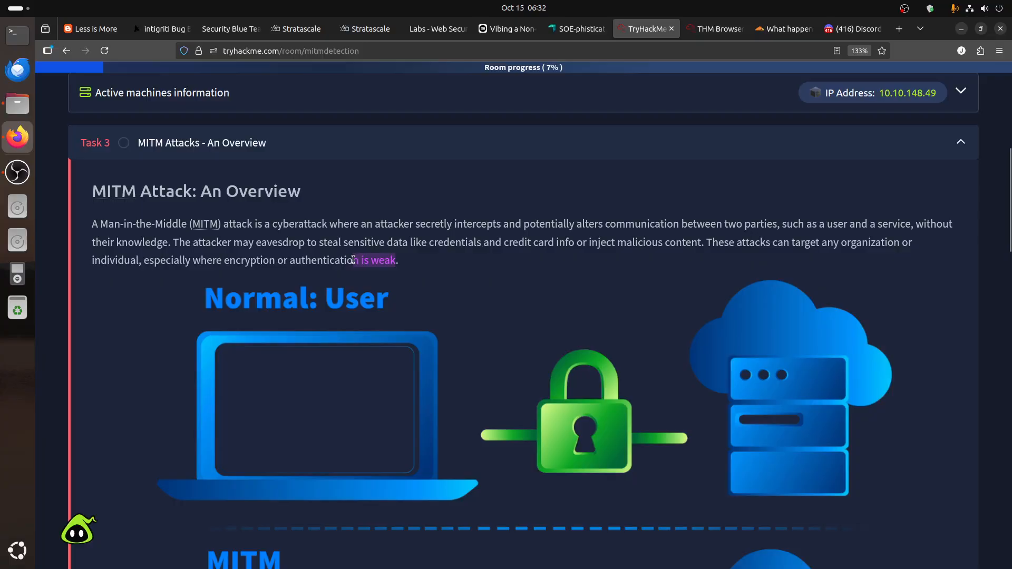
left_click(590, 300)
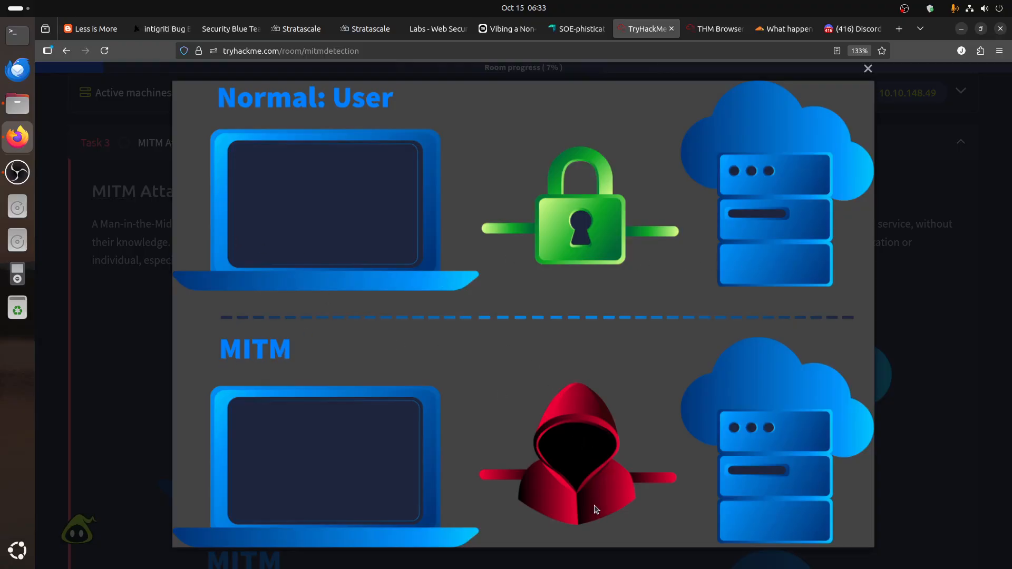
left_click(944, 351)
scroll(608, 391, "down", 5)
scroll(609, 394, "down", 7)
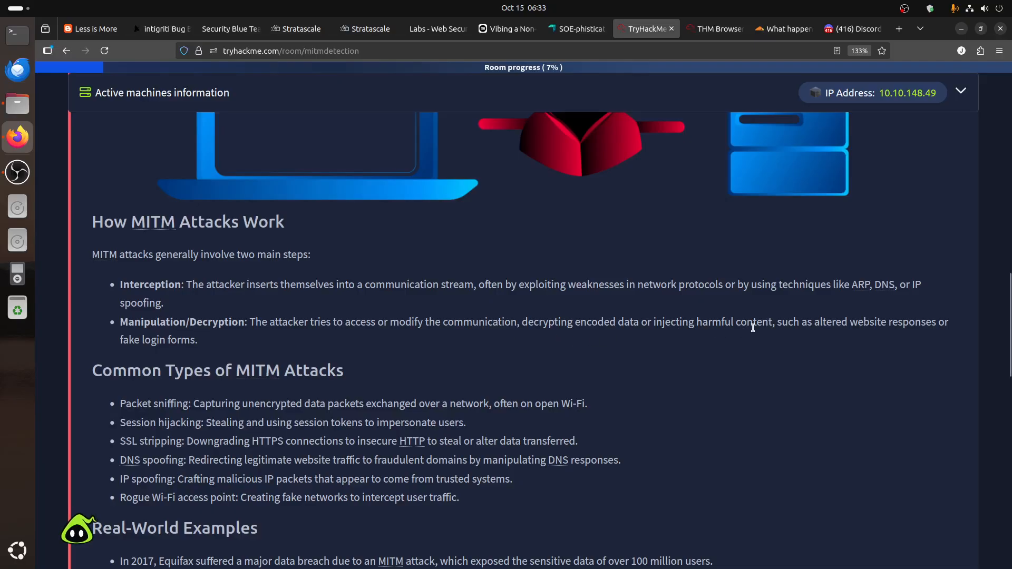
scroll(753, 327, "down", 3)
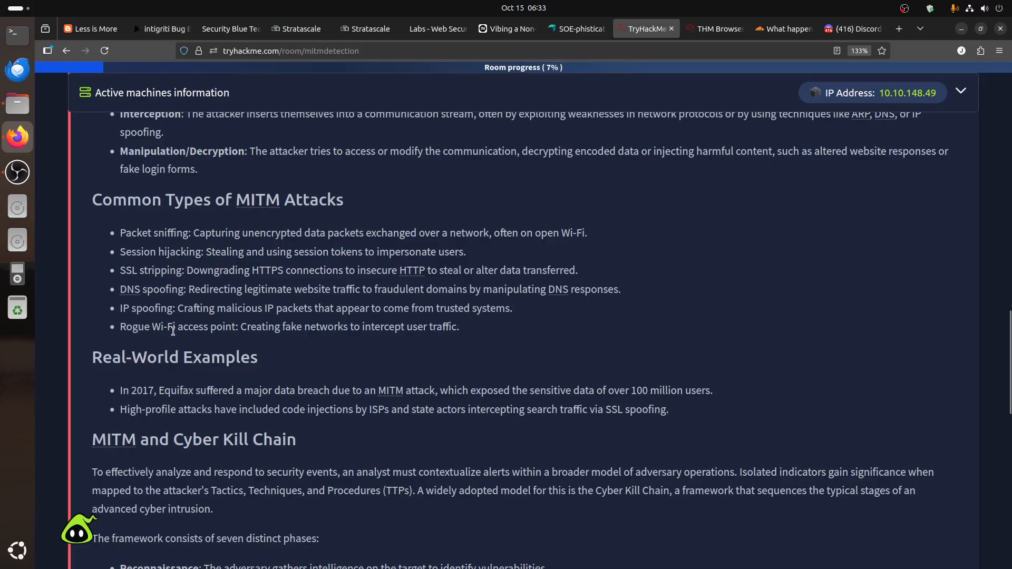
scroll(383, 360, "down", 3)
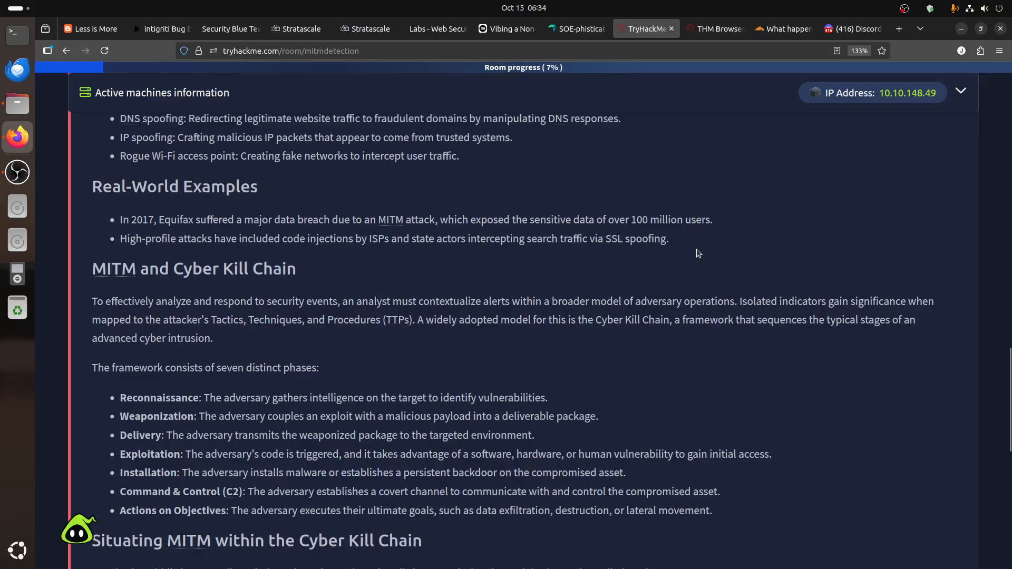
Read the Cyber Kill Chain sections of Task 3 and mark the task as complete
scroll(698, 254, "down", 3)
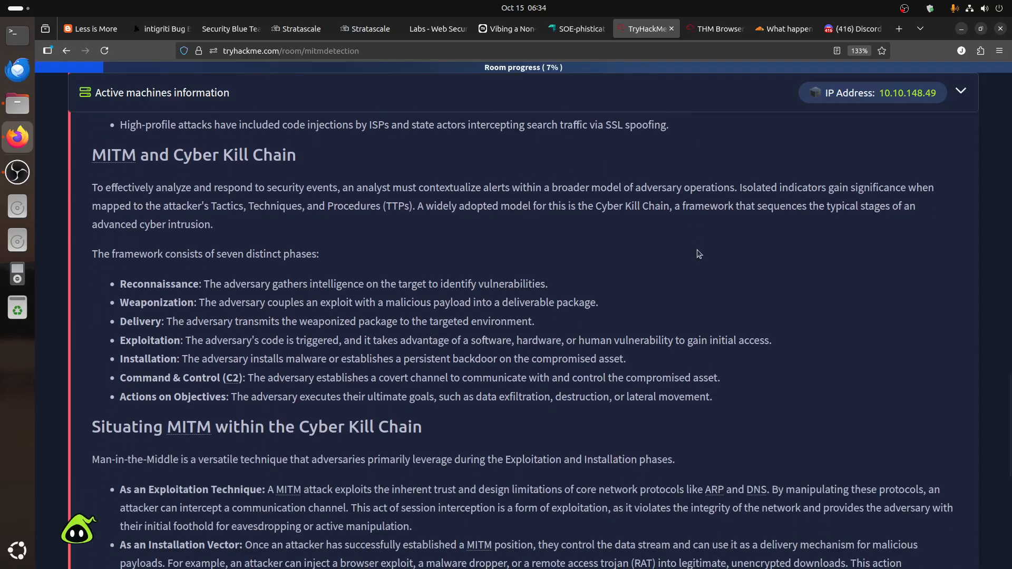
scroll(698, 254, "down", 1)
scroll(698, 254, "up", 3)
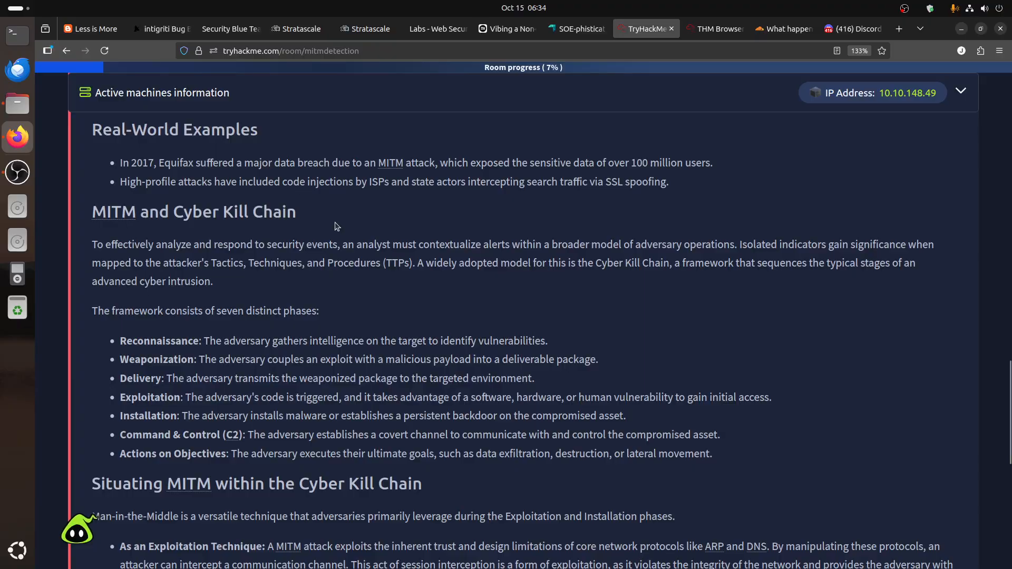
scroll(332, 222, "down", 1)
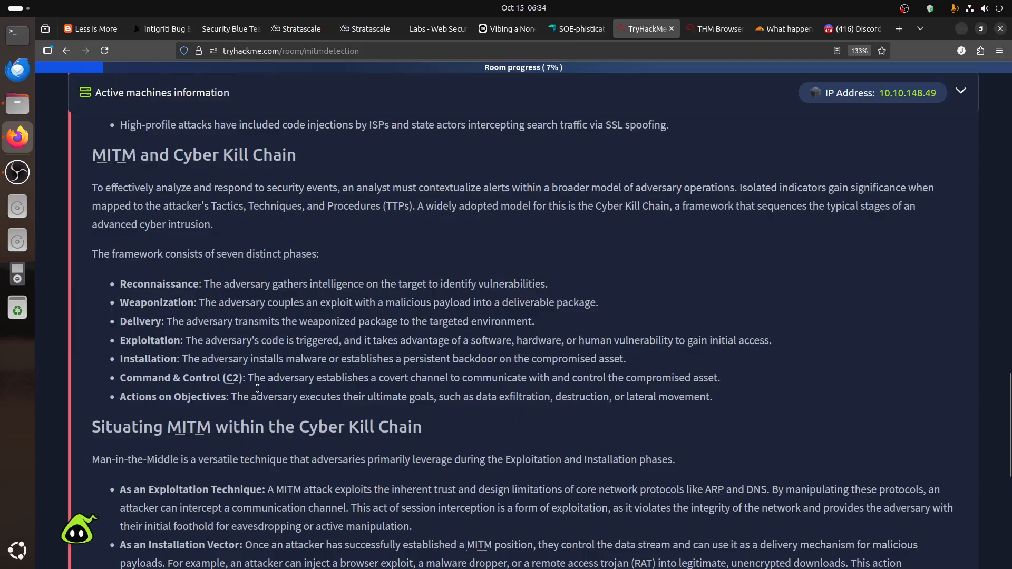
scroll(275, 366, "down", 2)
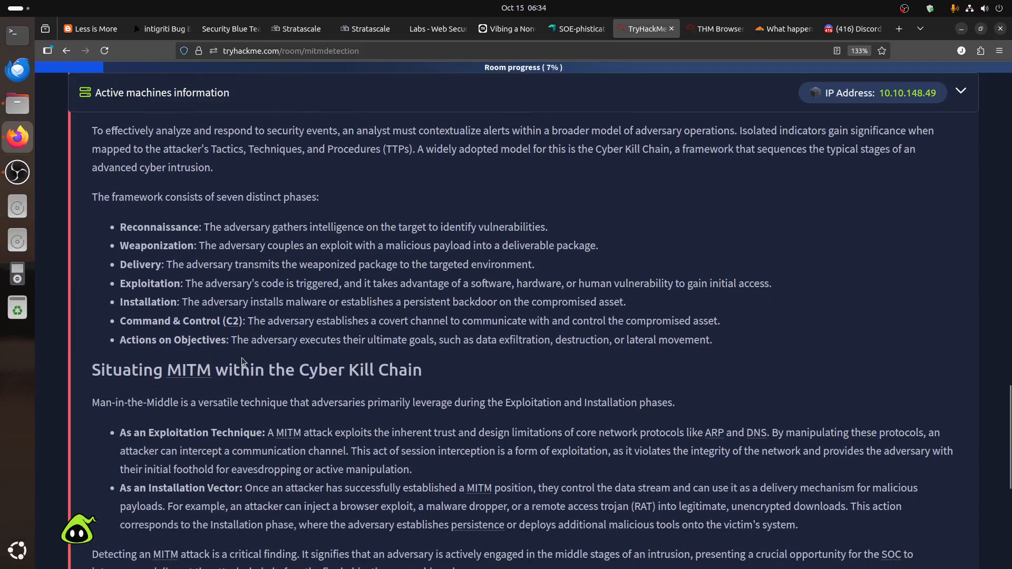
scroll(242, 359, "down", 6)
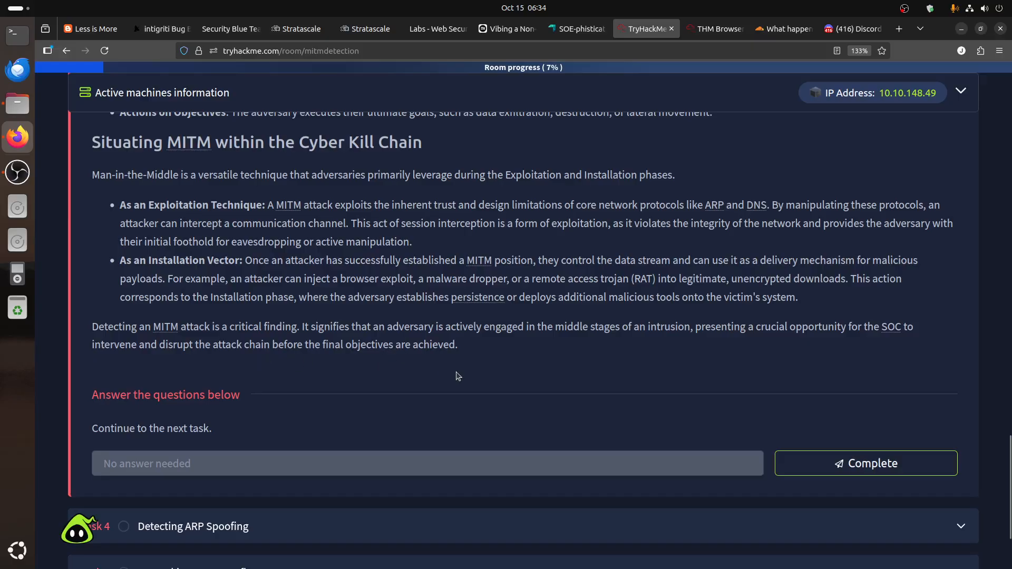
left_click(806, 463)
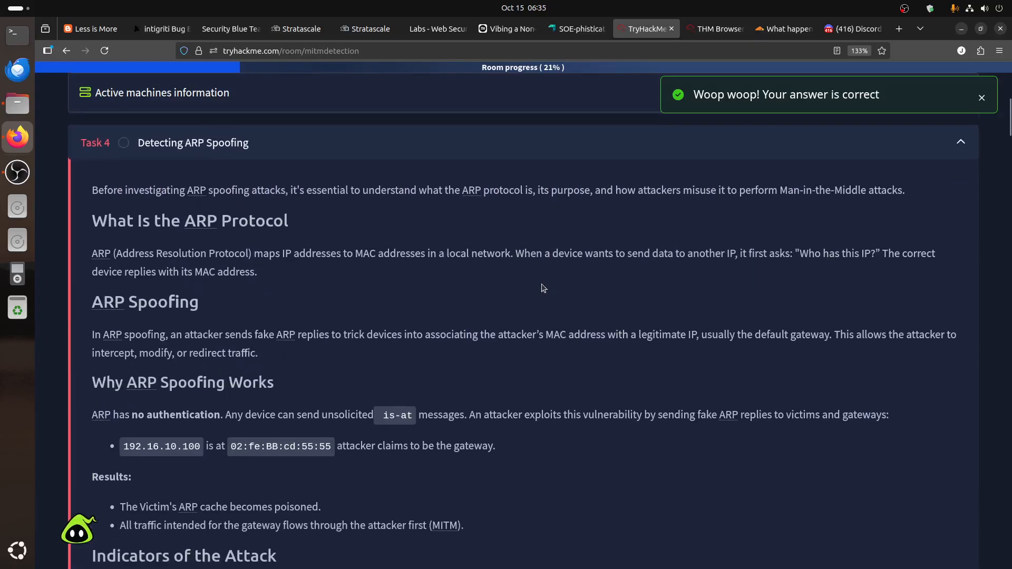
Switch to the lab machine and recheck the Splunk service with systemctl status splunk, then leave the status view
left_click(716, 31)
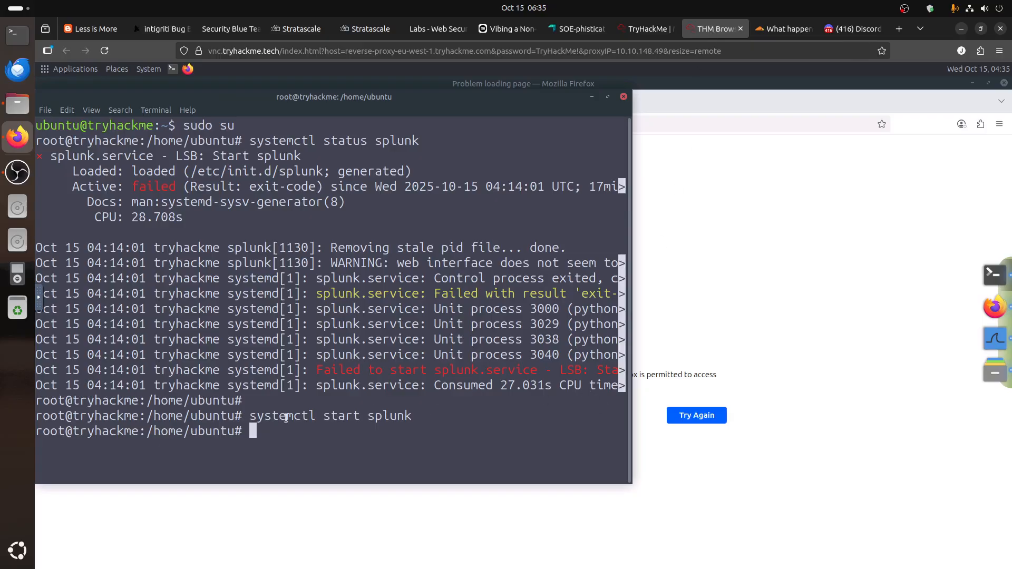
key("Up")
key("Up")
key("Return")
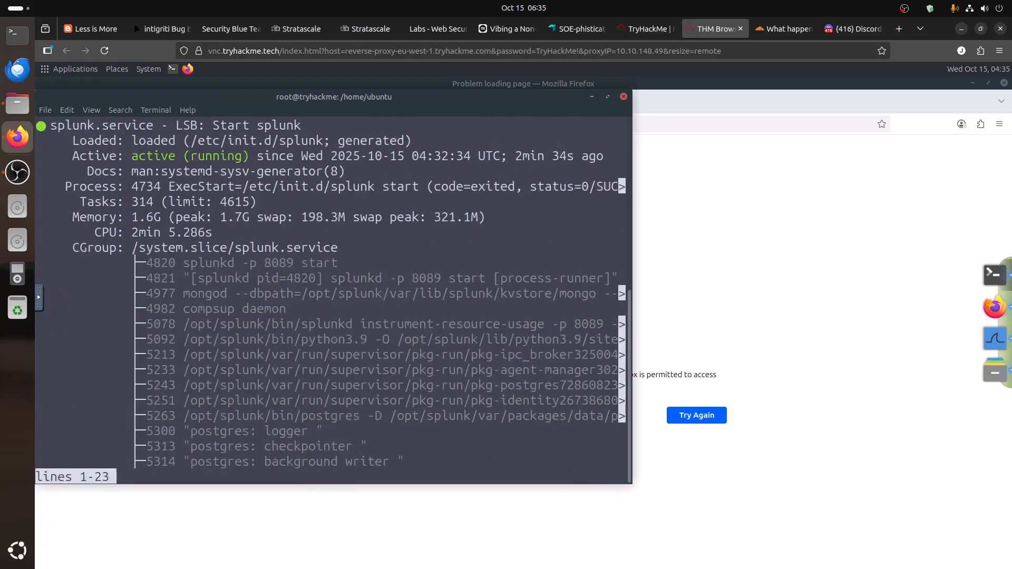
key("q")
Retry loading Splunk in the lab machine's Firefox and bring the Wireshark window with network_traffic.pcap to the front
left_click(685, 419)
left_click(676, 417)
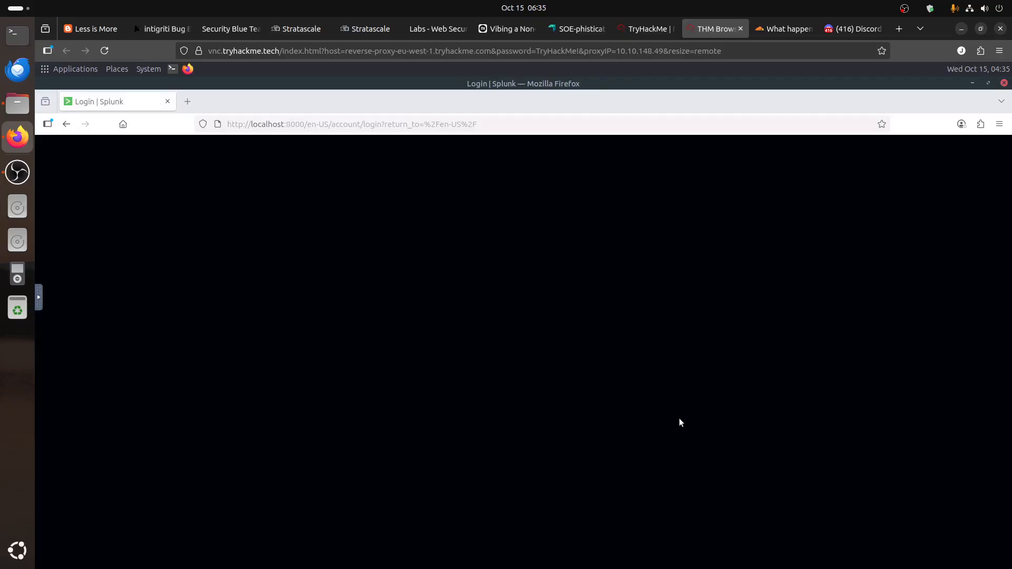
mouse_move(991, 354)
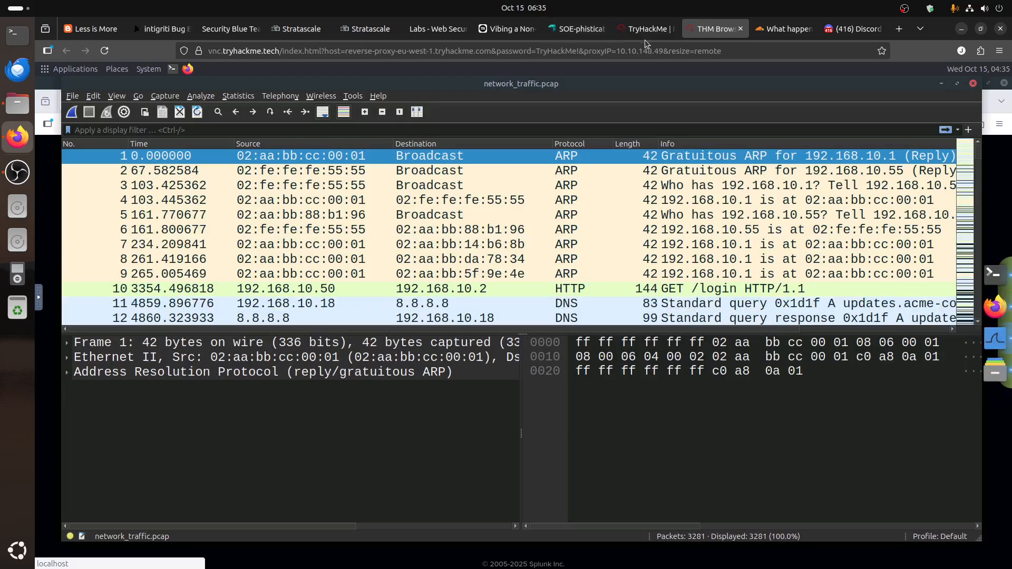
Return to the TryHackMe room and read Task 4's sections on the ARP protocol, ARP spoofing and why it works
left_click(645, 29)
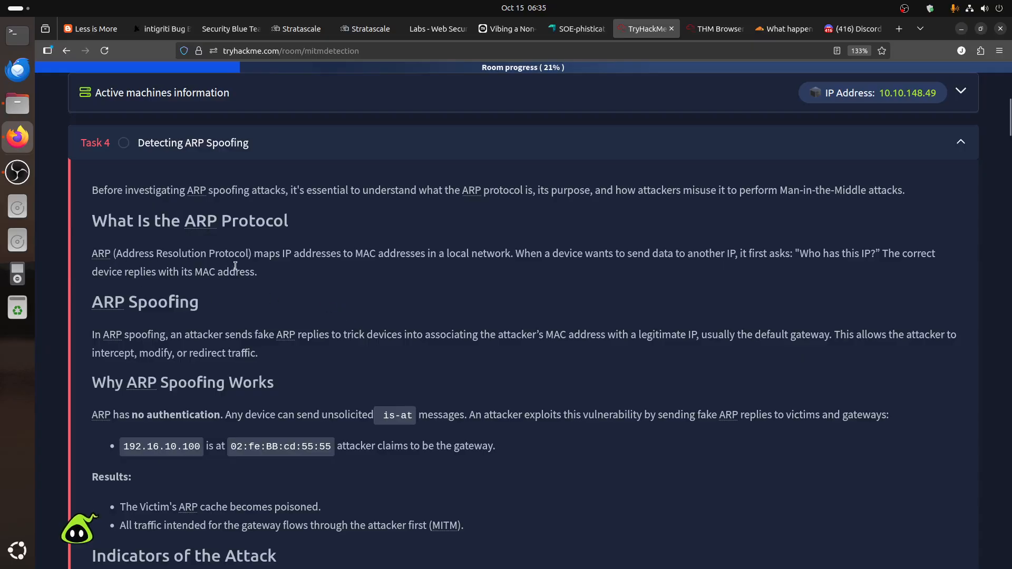
left_click_drag(292, 253, 268, 252)
left_click_drag(363, 254, 405, 254)
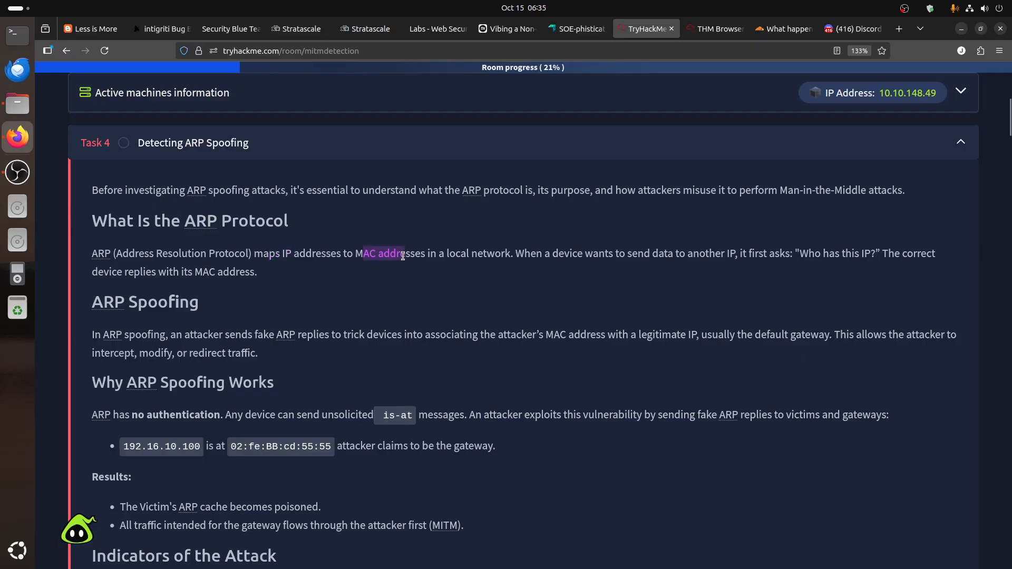
left_click(399, 290)
scroll(886, 266, "down", 2)
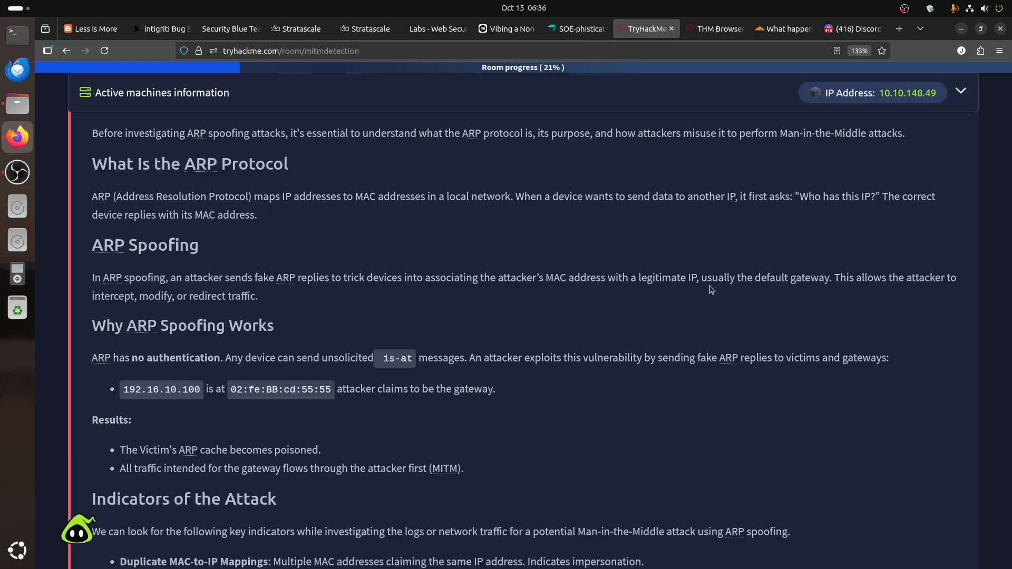
scroll(711, 290, "up", 7)
scroll(711, 289, "down", 6)
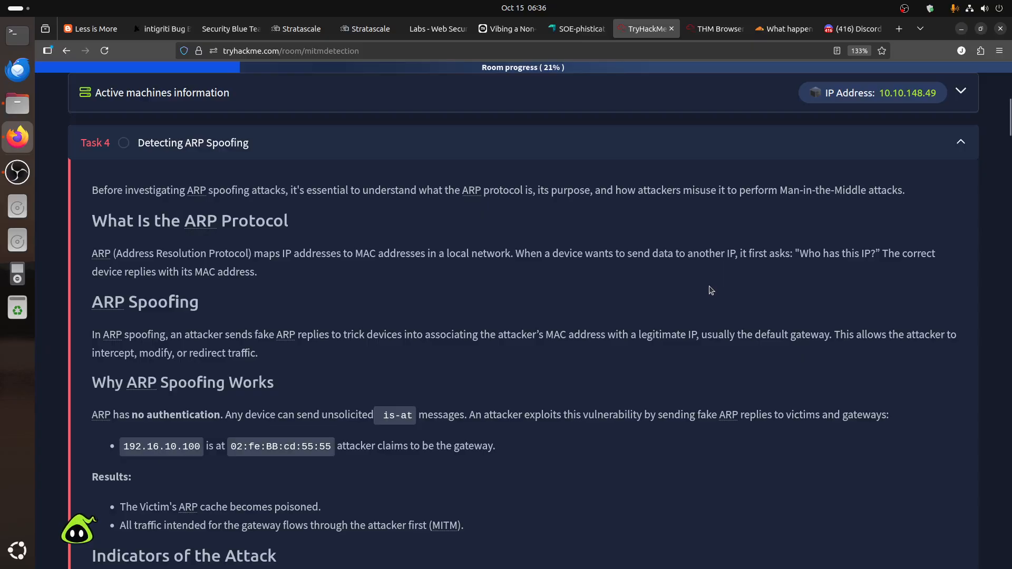
scroll(695, 287, "up", 2)
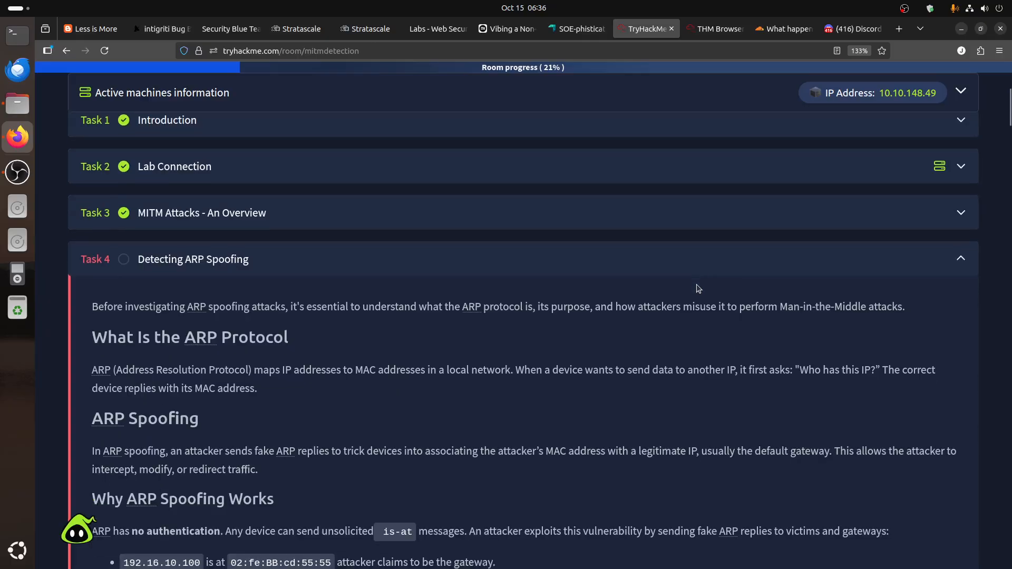
scroll(698, 289, "down", 3)
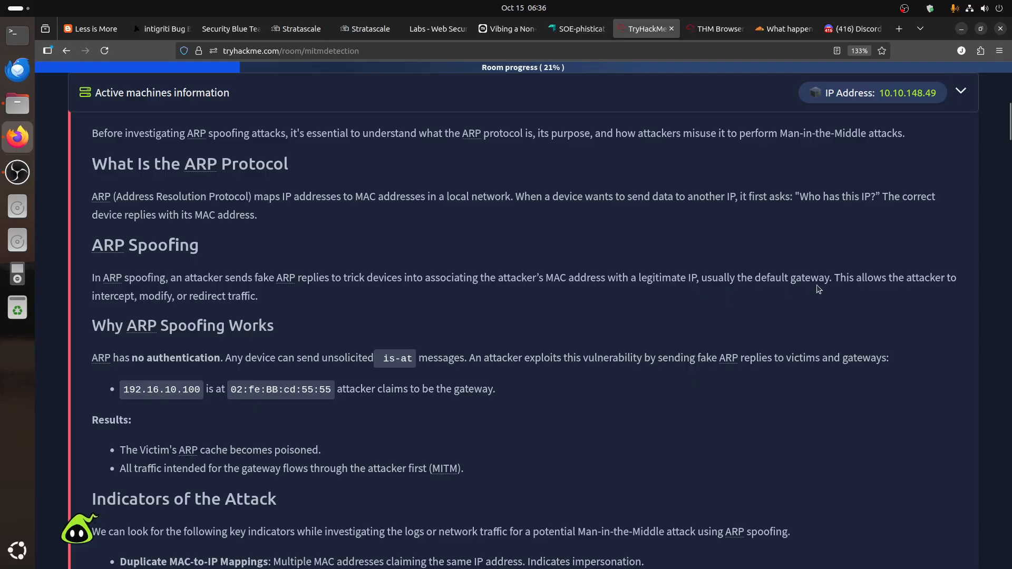
scroll(818, 289, "down", 3)
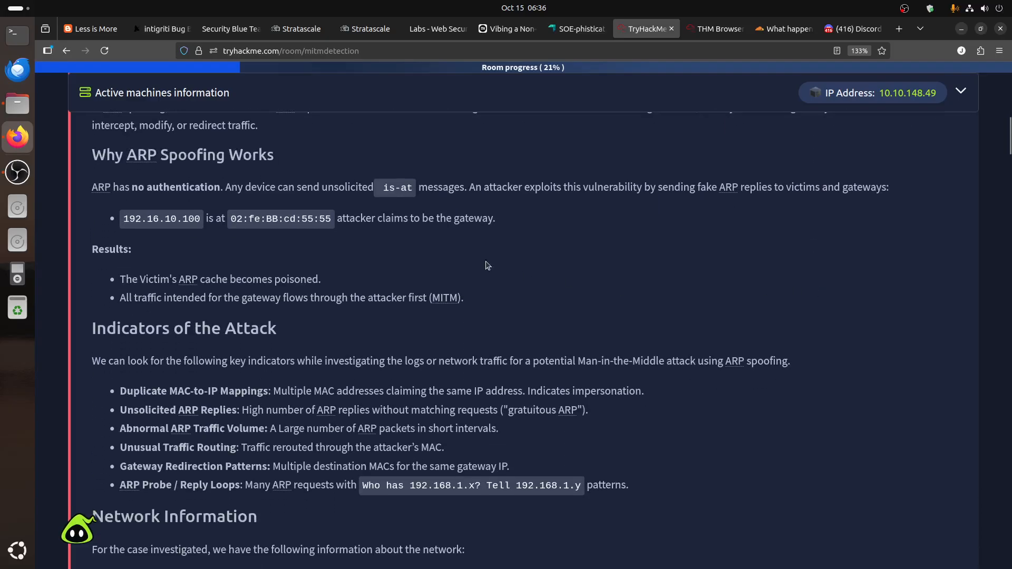
left_click_drag(131, 188, 237, 189)
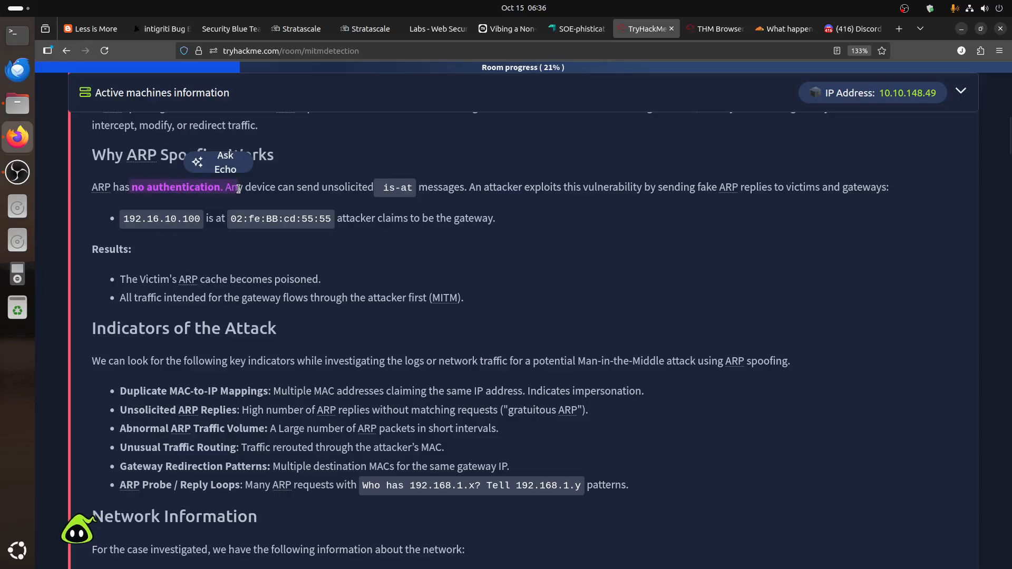
left_click(577, 265)
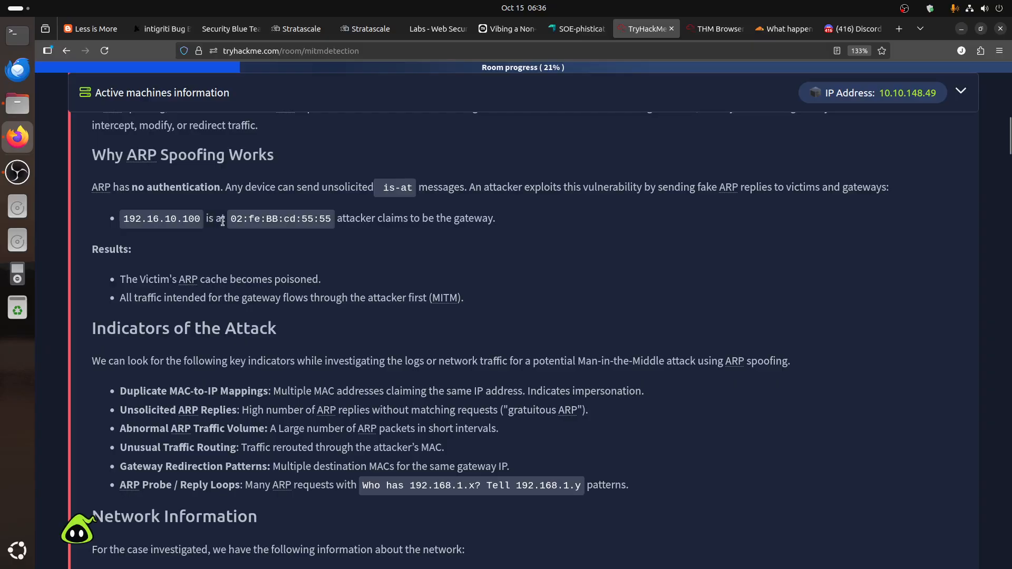
Study Task 4's attack indicators, especially duplicate MAC-to-IP mappings and unsolicited ARP replies, and continue to the Network Information table
scroll(319, 232, "down", 2)
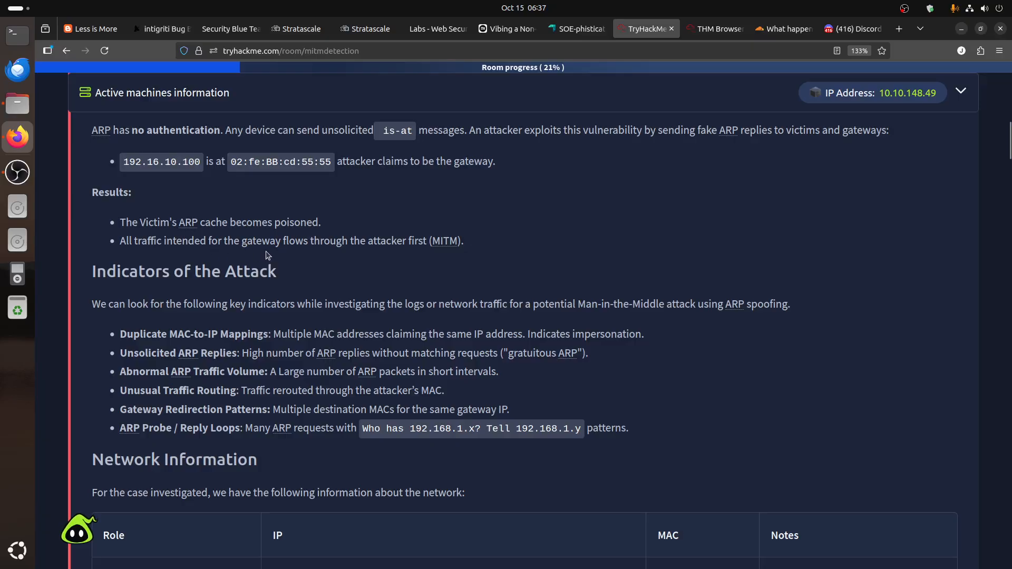
scroll(525, 272, "down", 2)
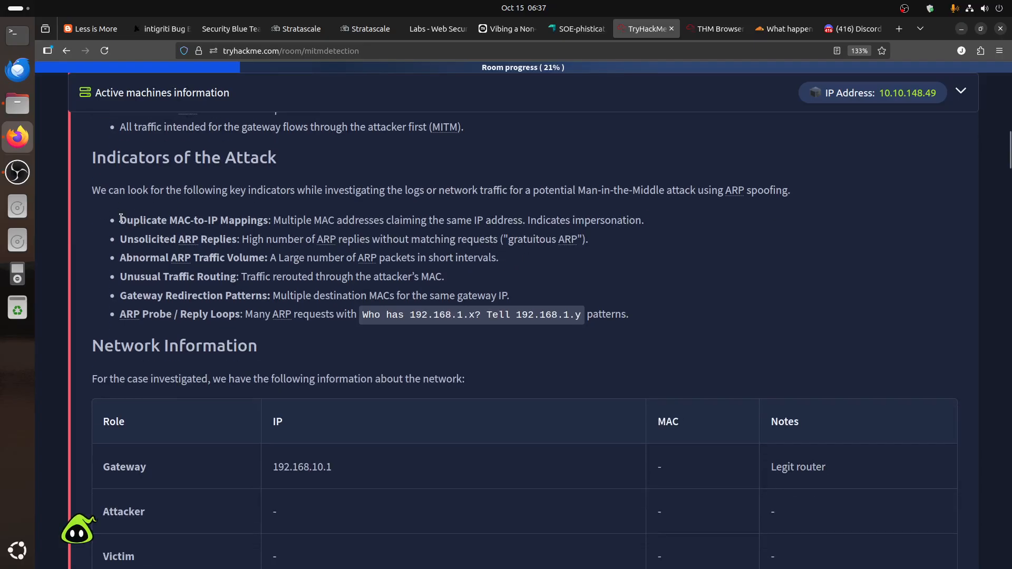
left_click_drag(121, 218, 281, 221)
left_click(314, 221)
left_click_drag(93, 477, 842, 464)
left_click(801, 297)
left_click_drag(516, 220, 442, 219)
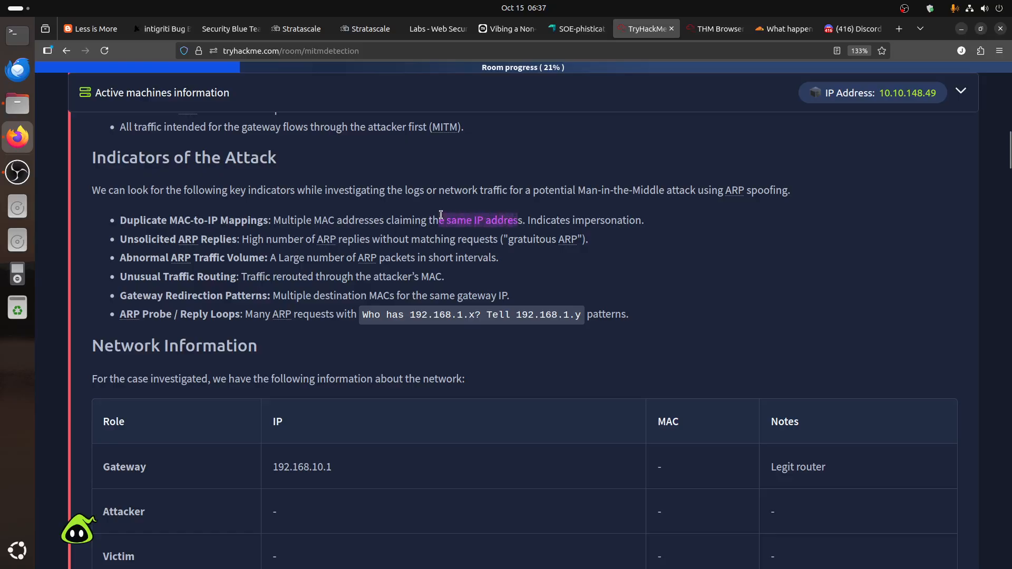
left_click(744, 270)
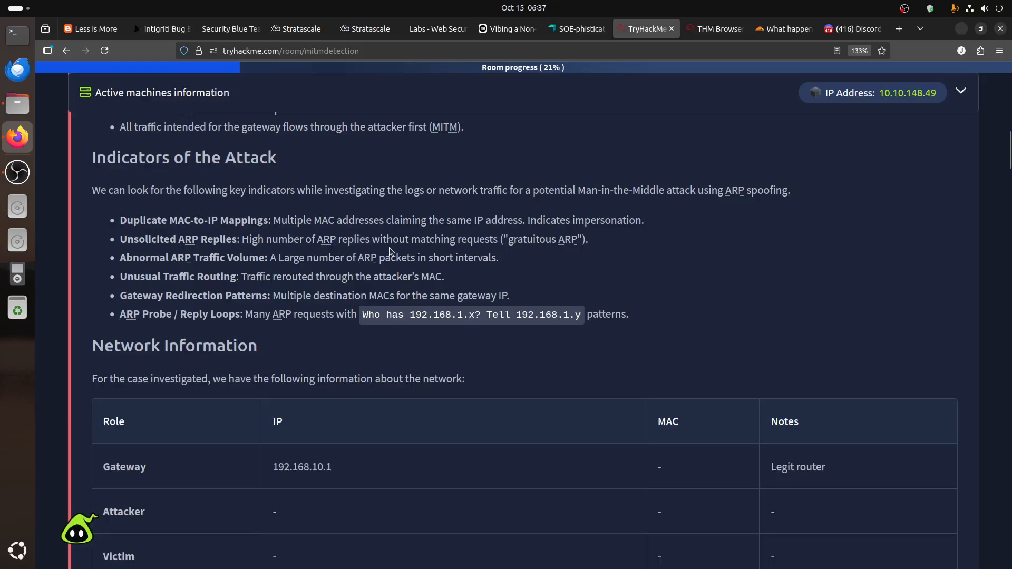
left_click_drag(412, 240, 497, 241)
left_click(681, 267)
left_click_drag(505, 237, 601, 244)
left_click(705, 268)
scroll(390, 347, "down", 5)
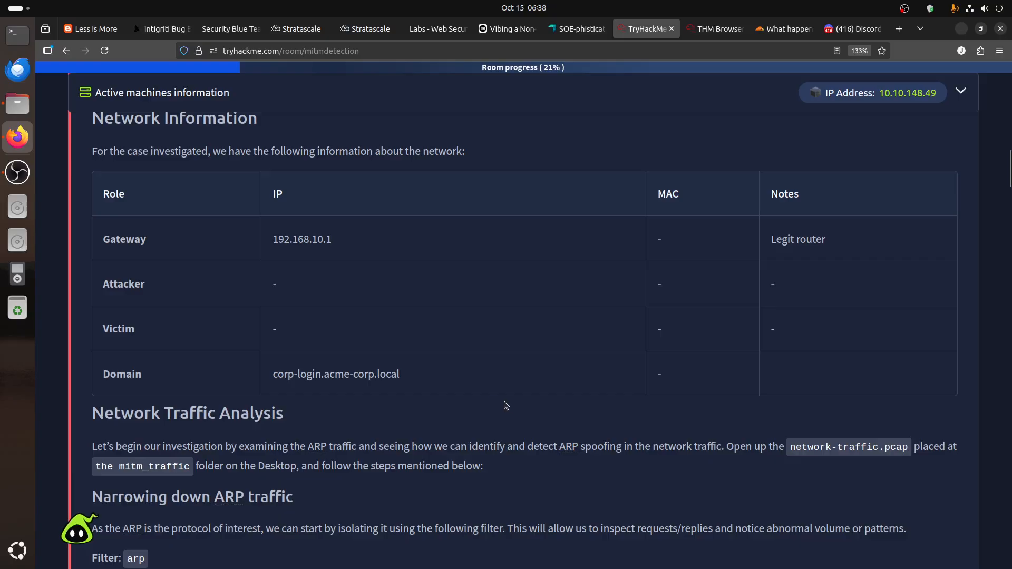
Study the Network Information table's gateway and domain entries, then continue to the section on narrowing down ARP traffic
left_click_drag(101, 240, 148, 247)
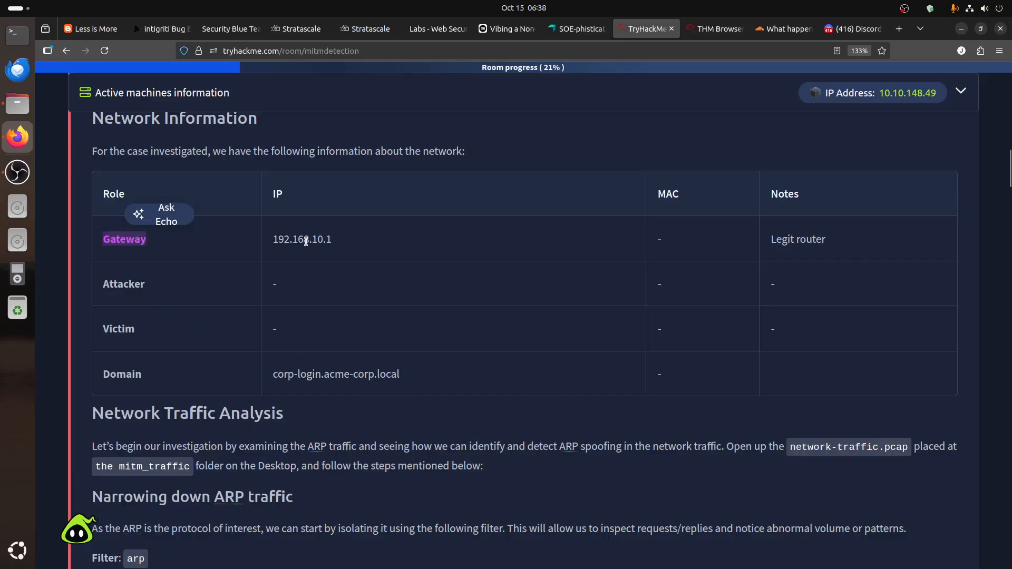
left_click(273, 246)
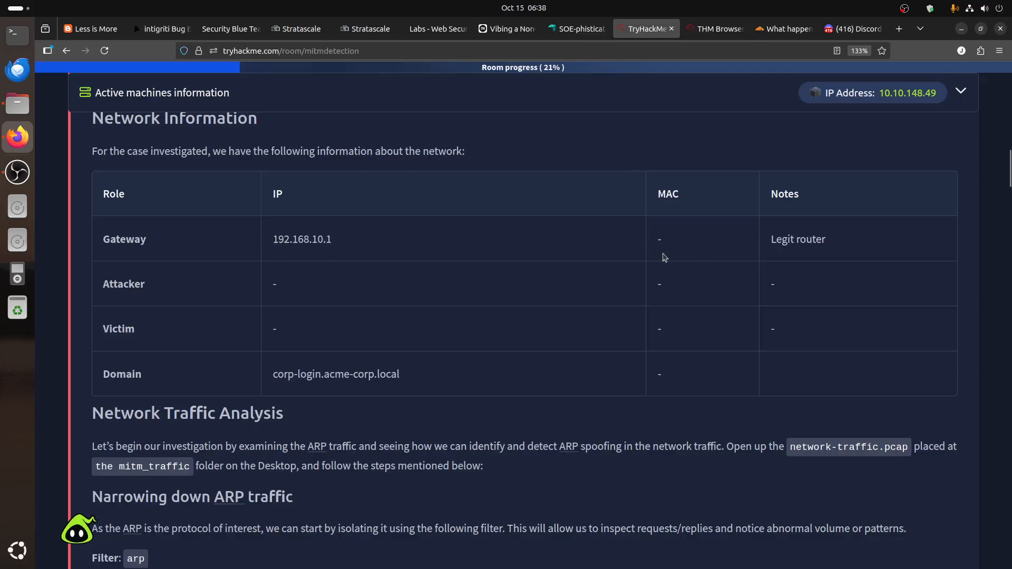
left_click_drag(826, 240, 766, 241)
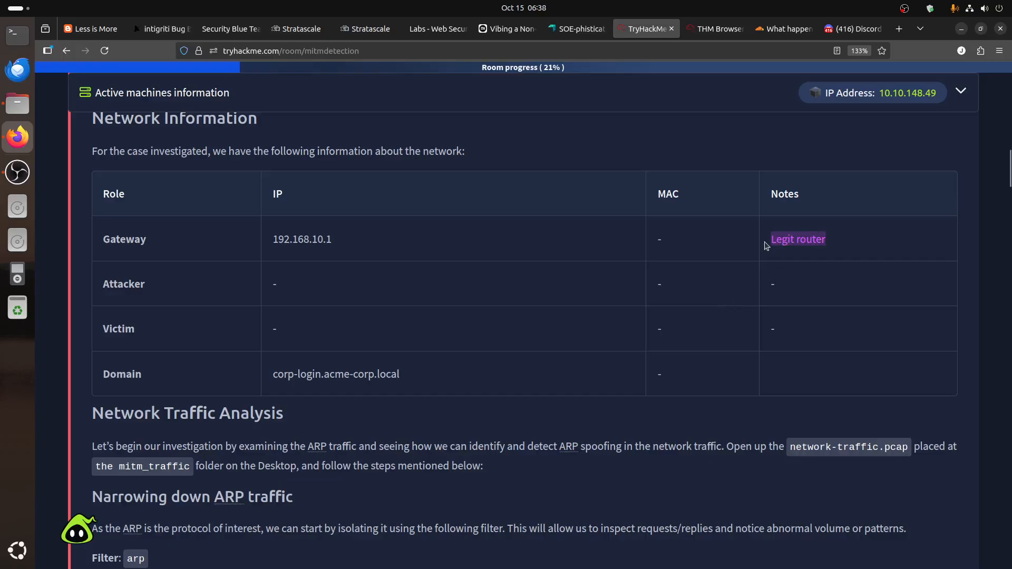
left_click(416, 377)
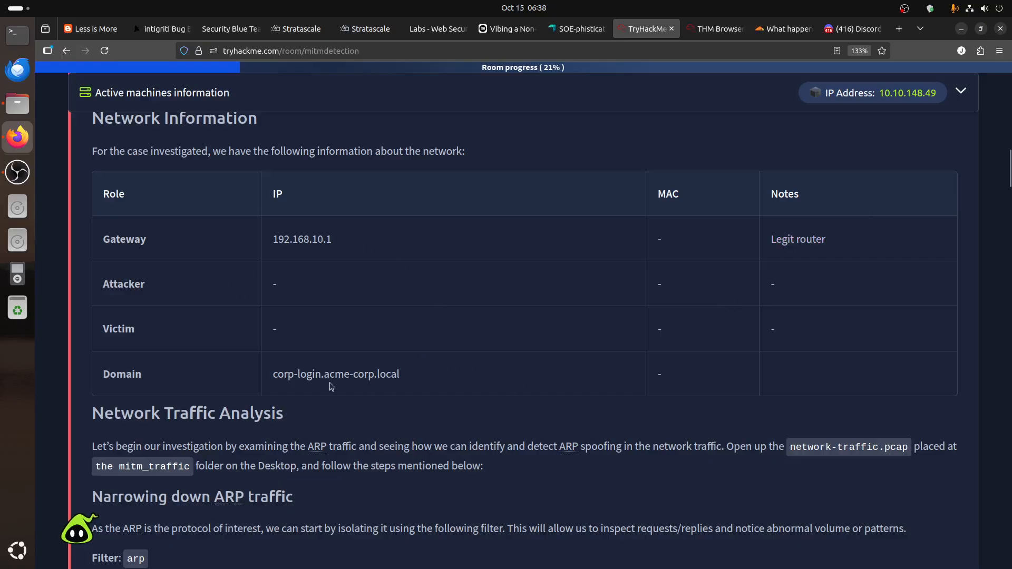
left_click_drag(269, 376, 409, 384)
left_click(433, 388)
left_click_drag(343, 244, 263, 238)
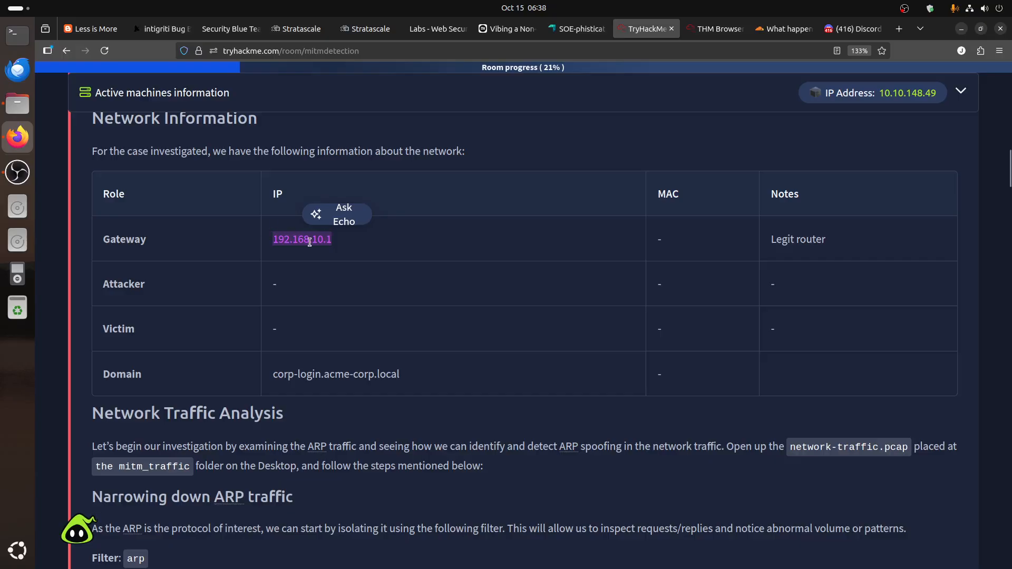
left_click(309, 241)
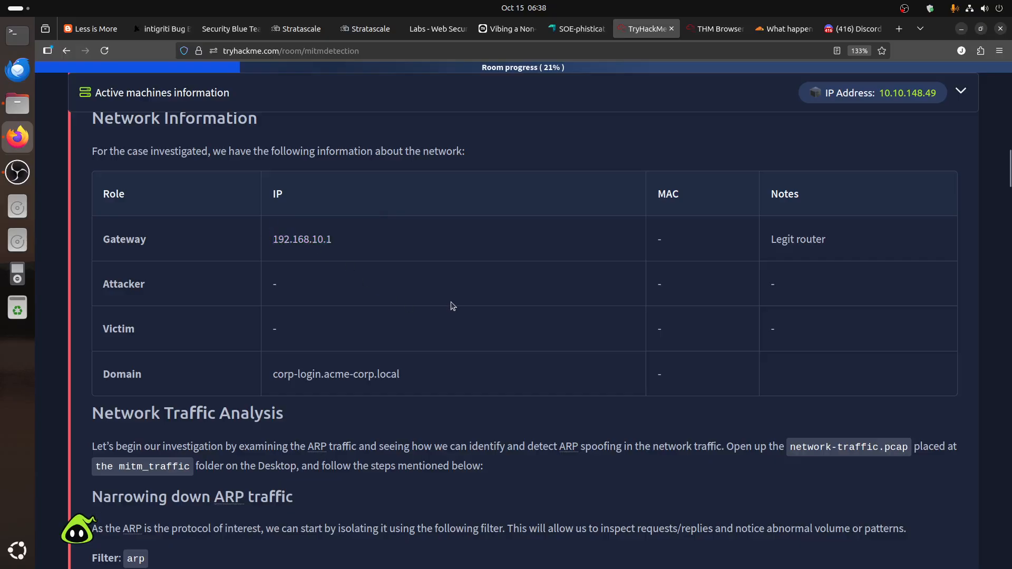
scroll(452, 306, "down", 4)
Switch to the lab machine's Wireshark, look through the available ARP filter fields, and apply the display filter arp
left_click(698, 37)
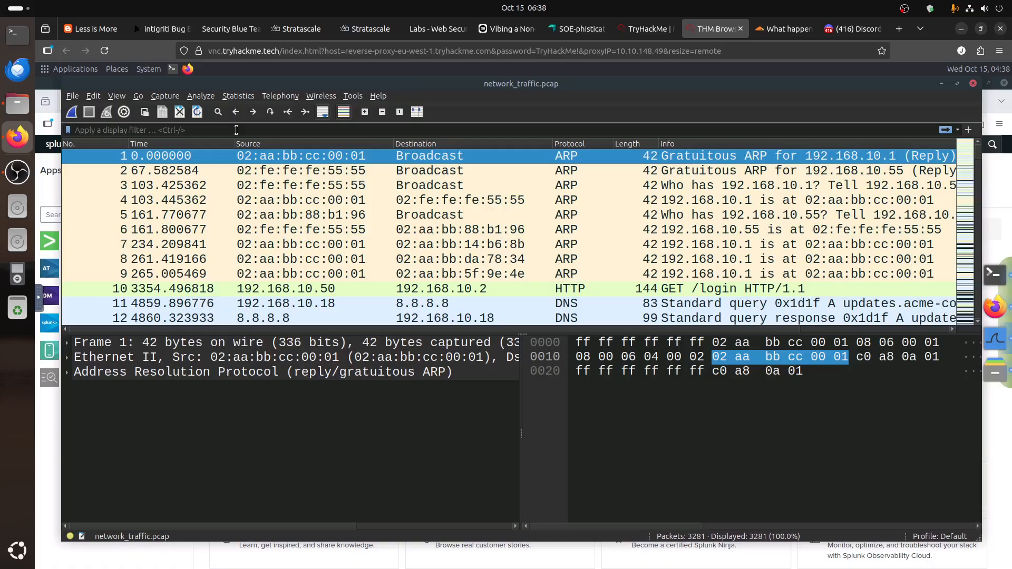
type("arp")
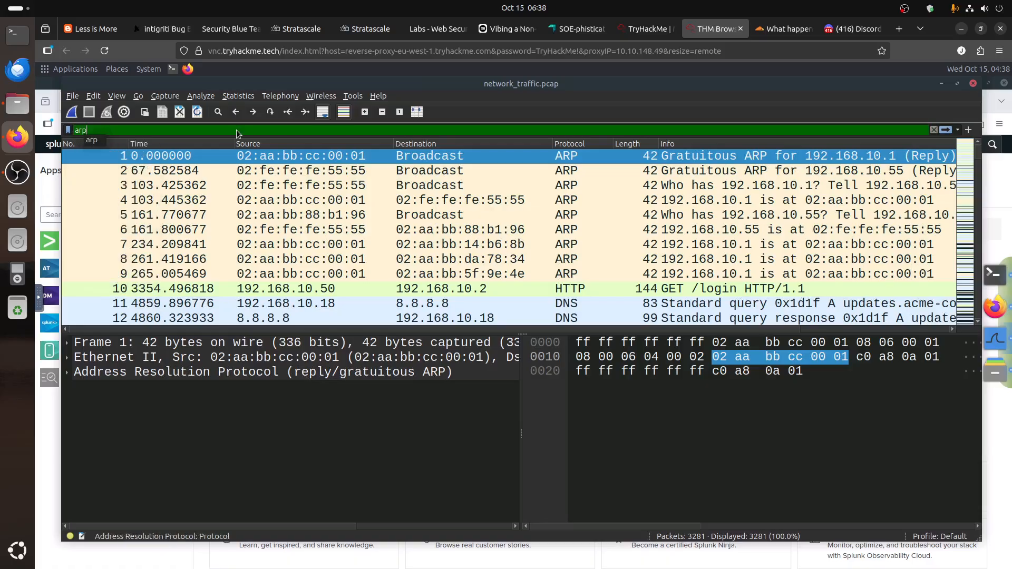
type(".")
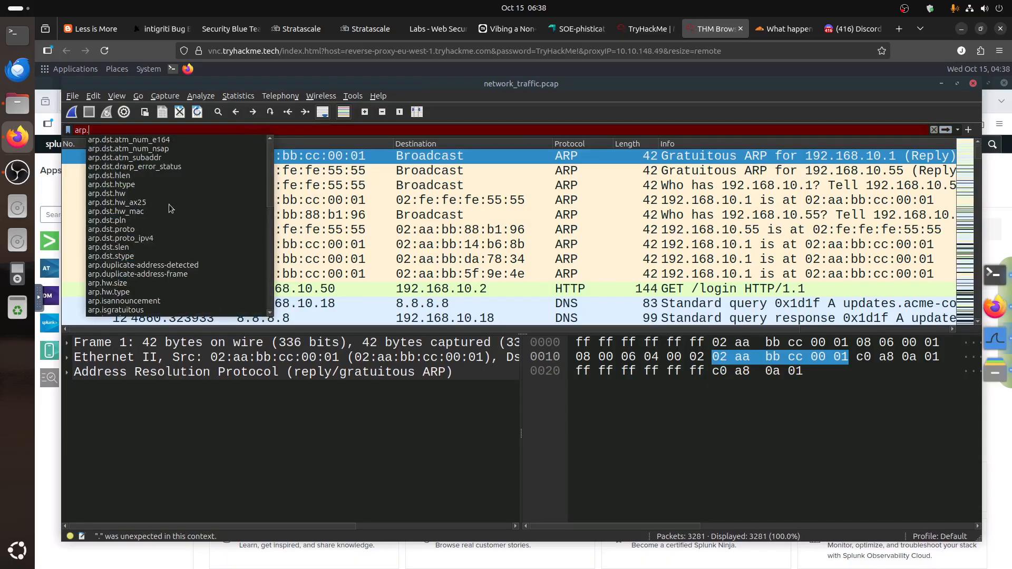
scroll(172, 209, "down", 2)
left_click_drag(272, 207, 277, 296)
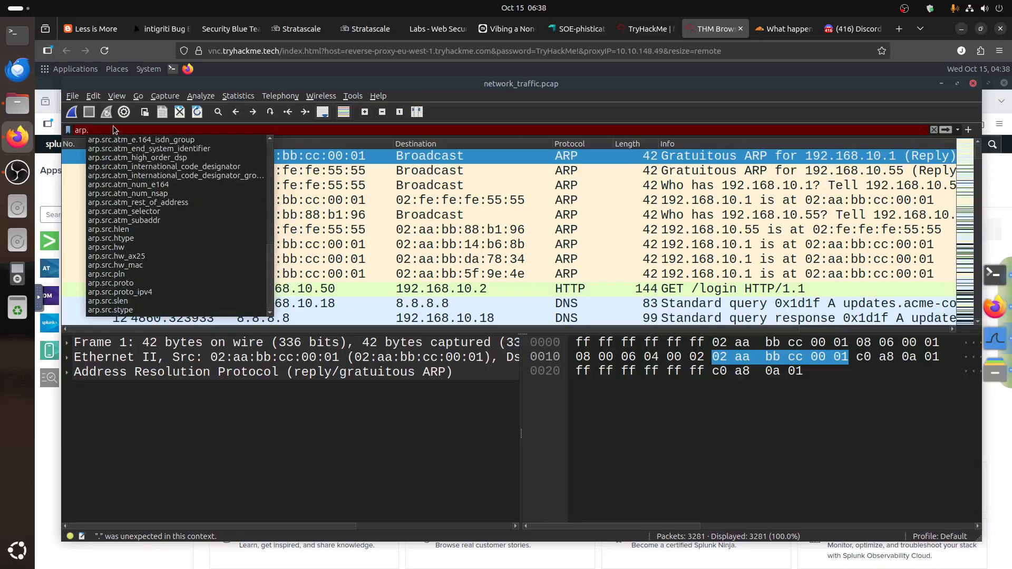
key("BackSpace")
key("Return")
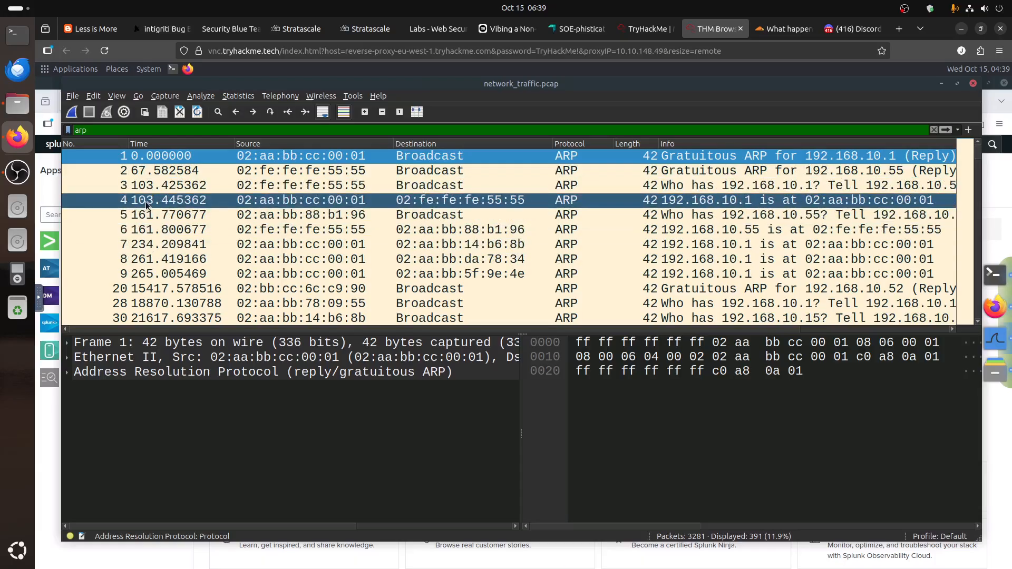
Change the packet list's Time column type to "UTC date, as YYYY-MM-DD, and time" and apply the preference
right_click(164, 141)
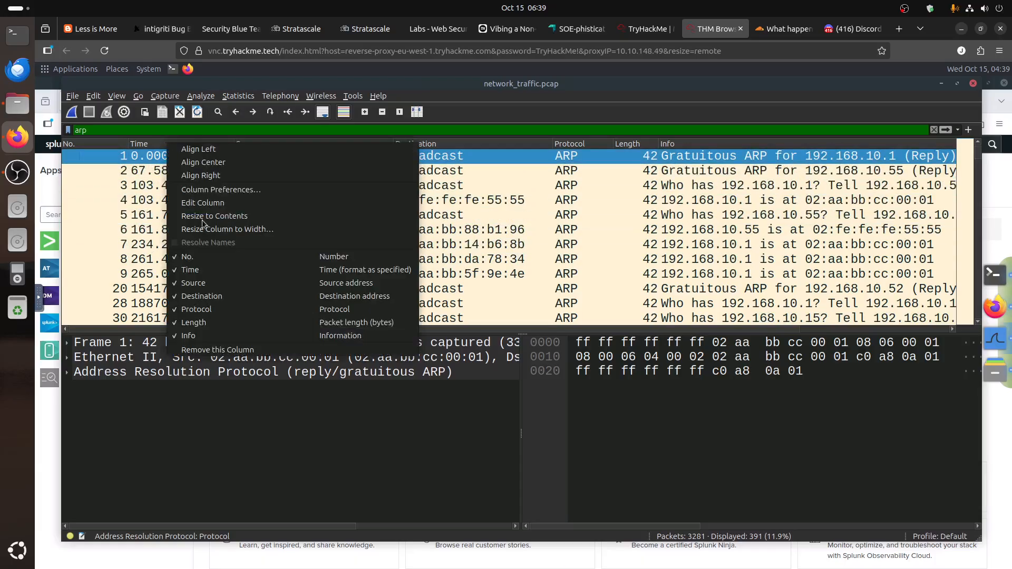
left_click(202, 191)
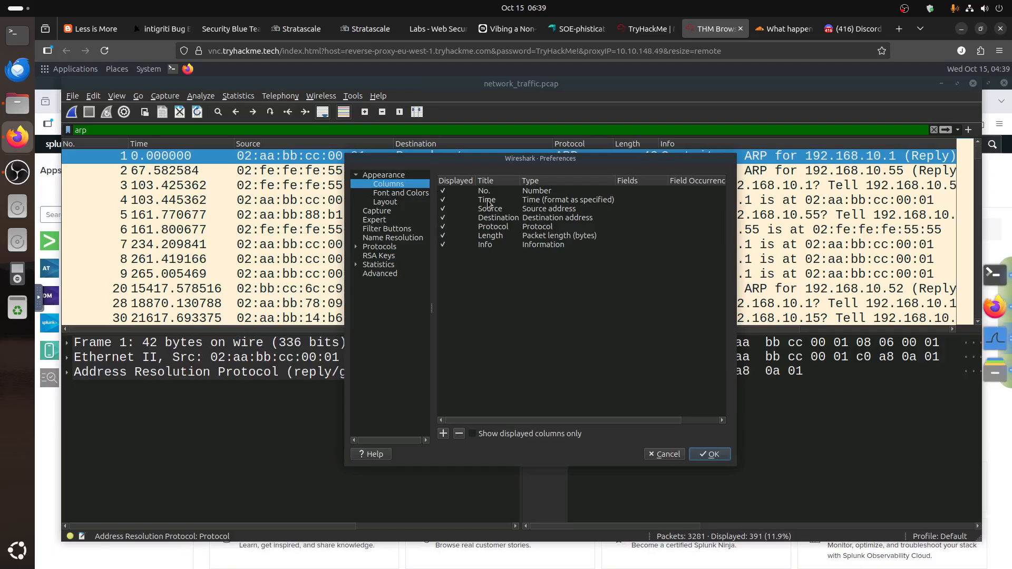
left_click(503, 201)
double_click(557, 201)
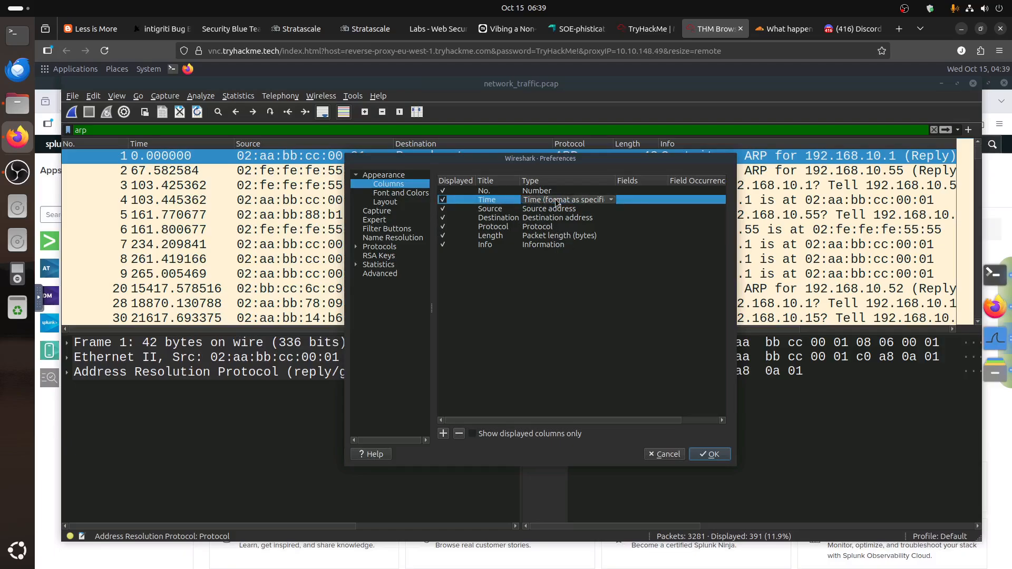
left_click(557, 201)
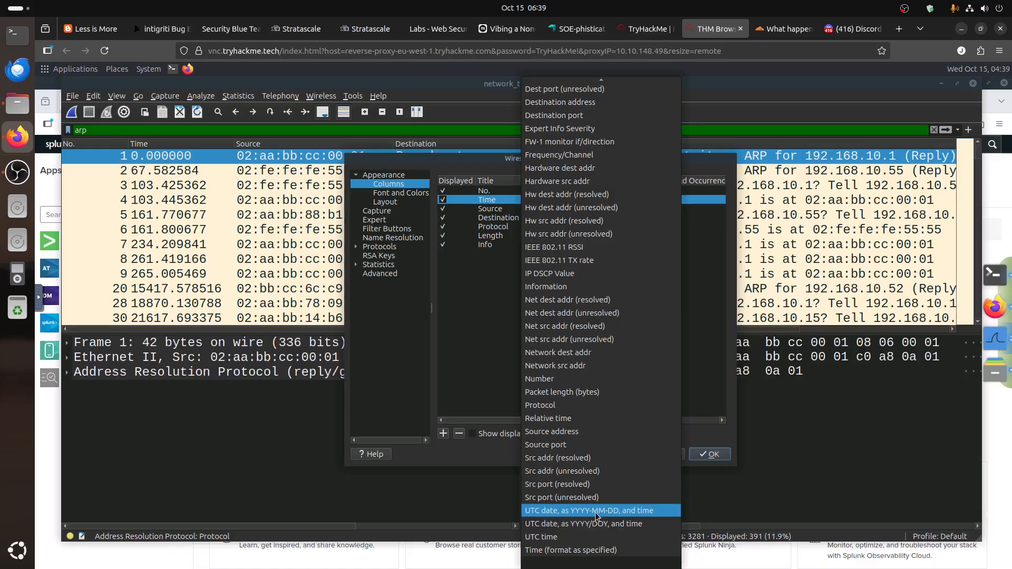
left_click(596, 511)
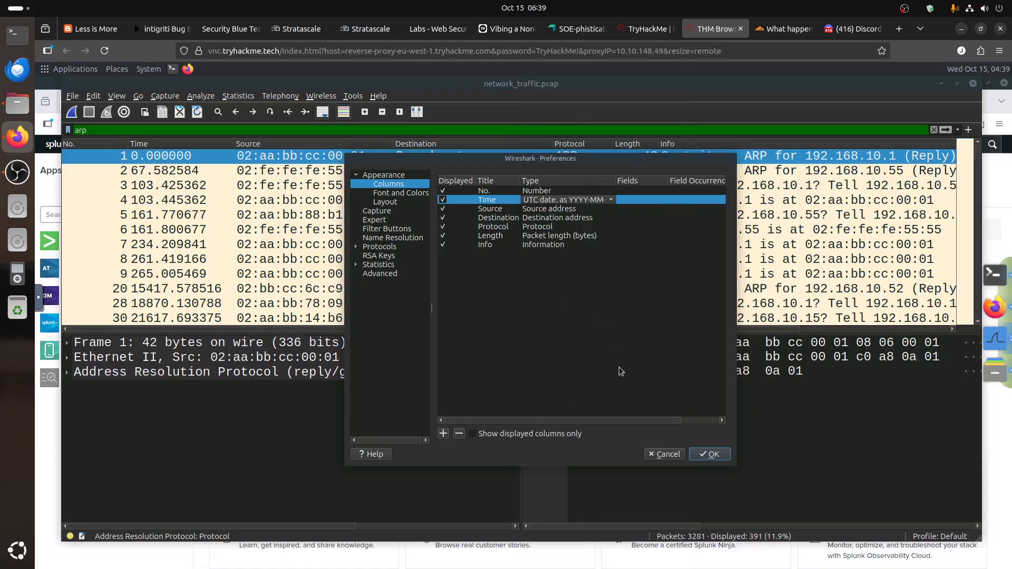
left_click(587, 350)
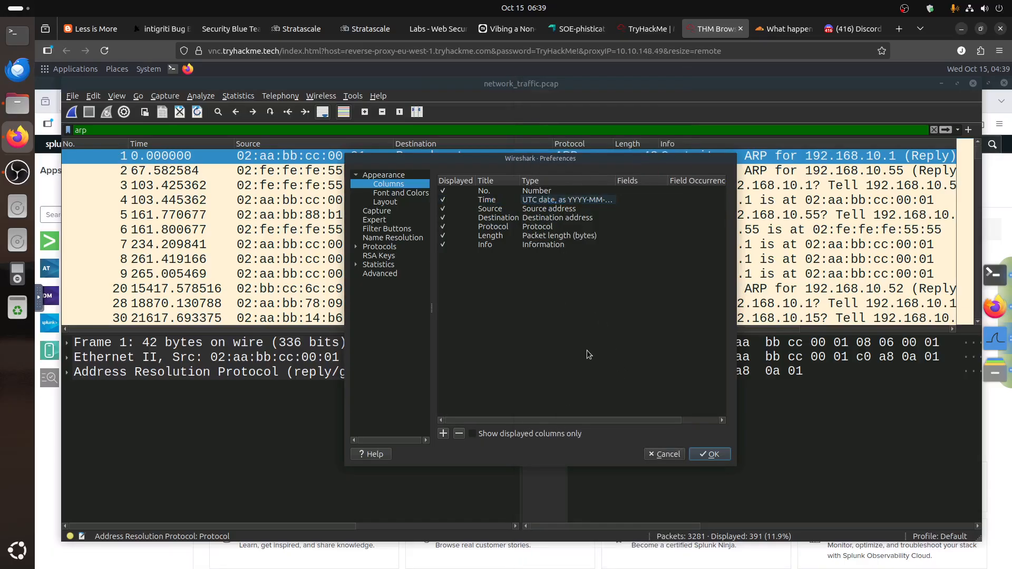
left_click(711, 455)
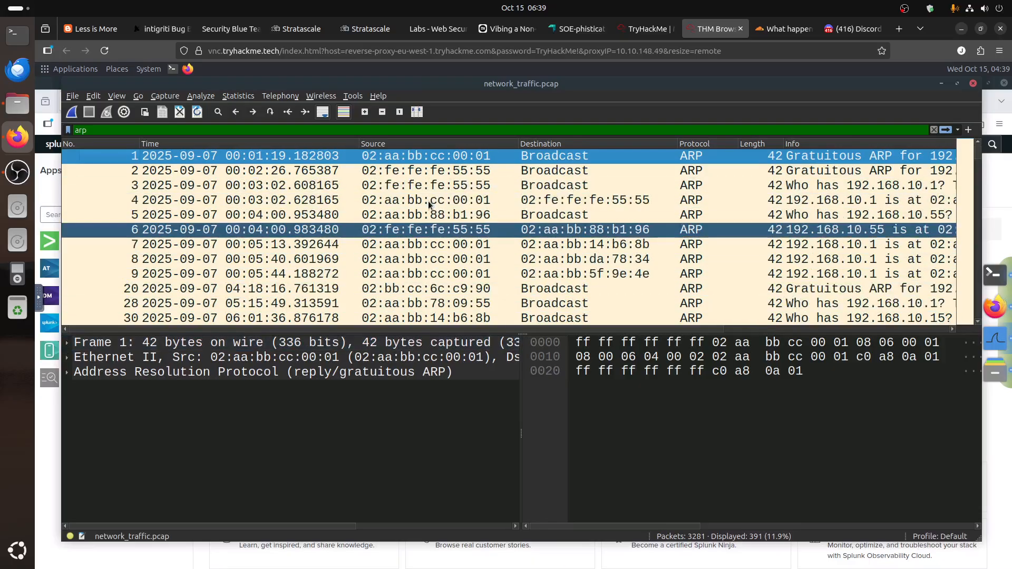
Expand the ARP details of the gratuitous reply for 192.168.10.1, then inspect 192.168.10.55's request for the gateway and its reply
left_click_drag(246, 330, 584, 336)
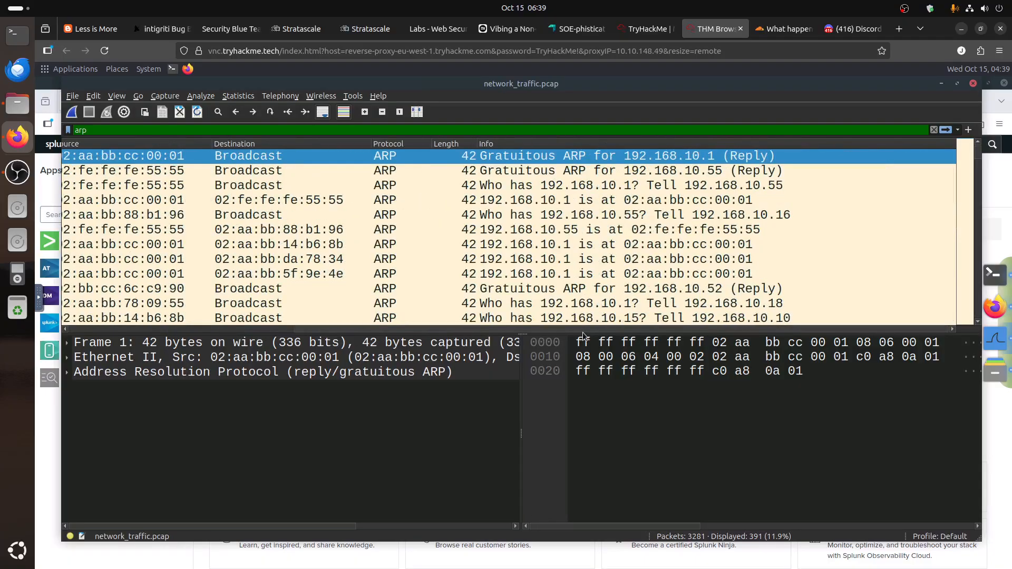
scroll(536, 244, "down", 1)
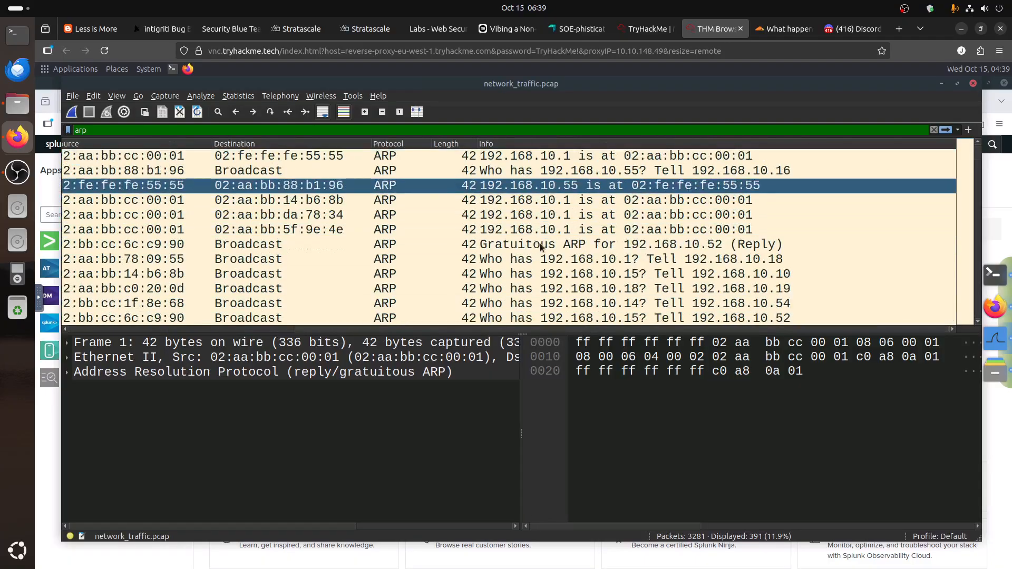
scroll(551, 252, "up", 1)
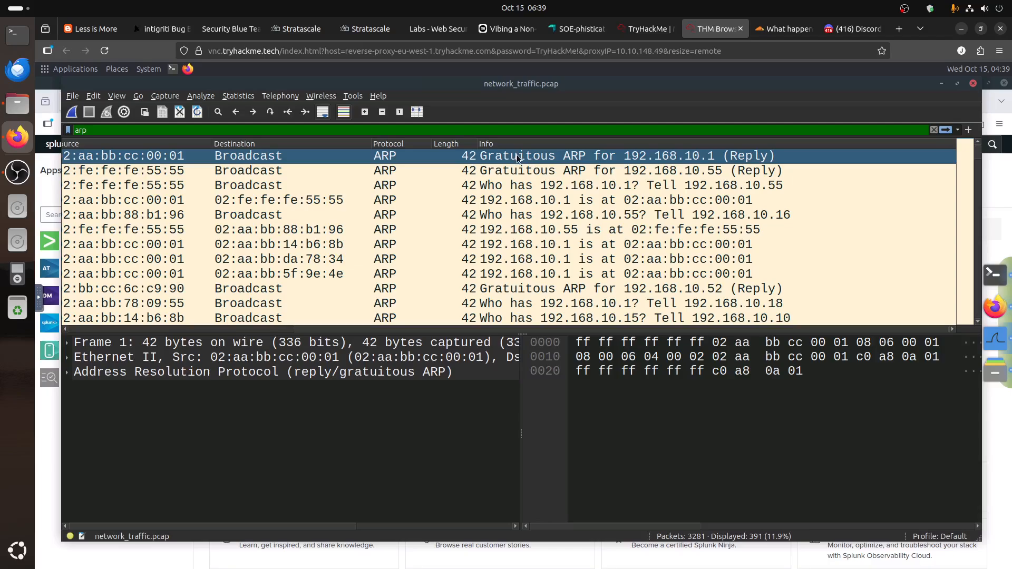
left_click(234, 373)
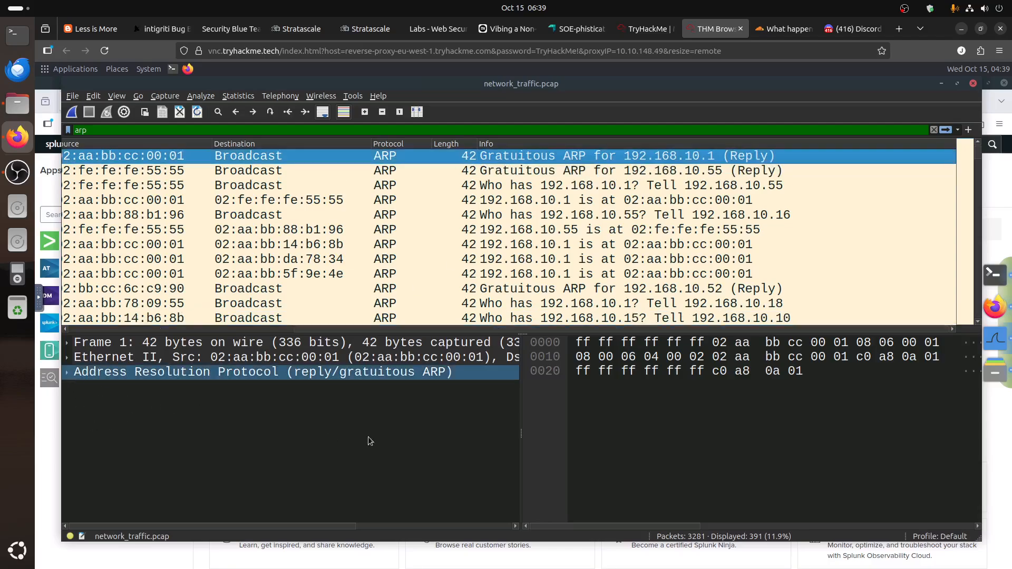
key("Right")
scroll(437, 414, "down", 1)
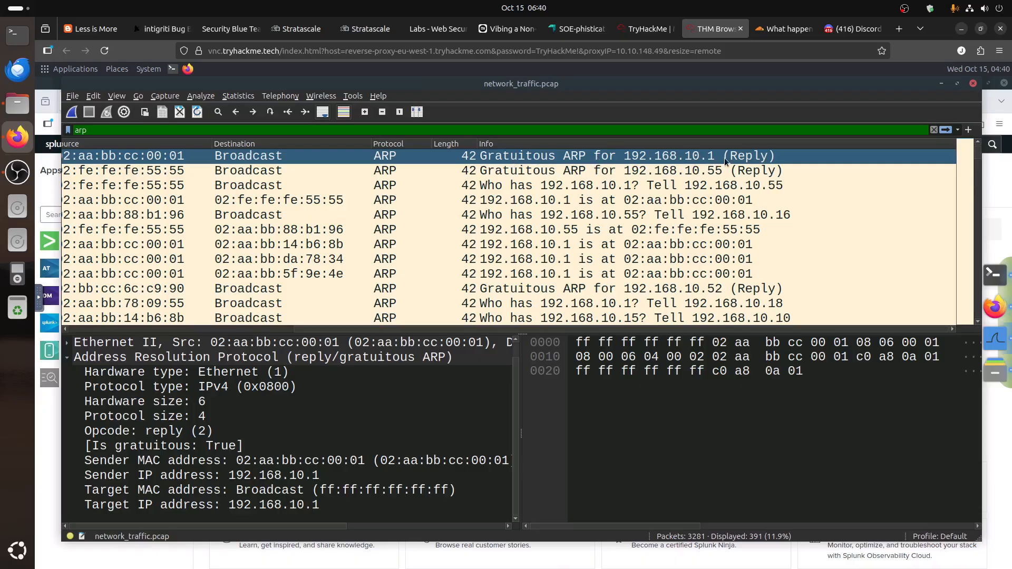
left_click(515, 189)
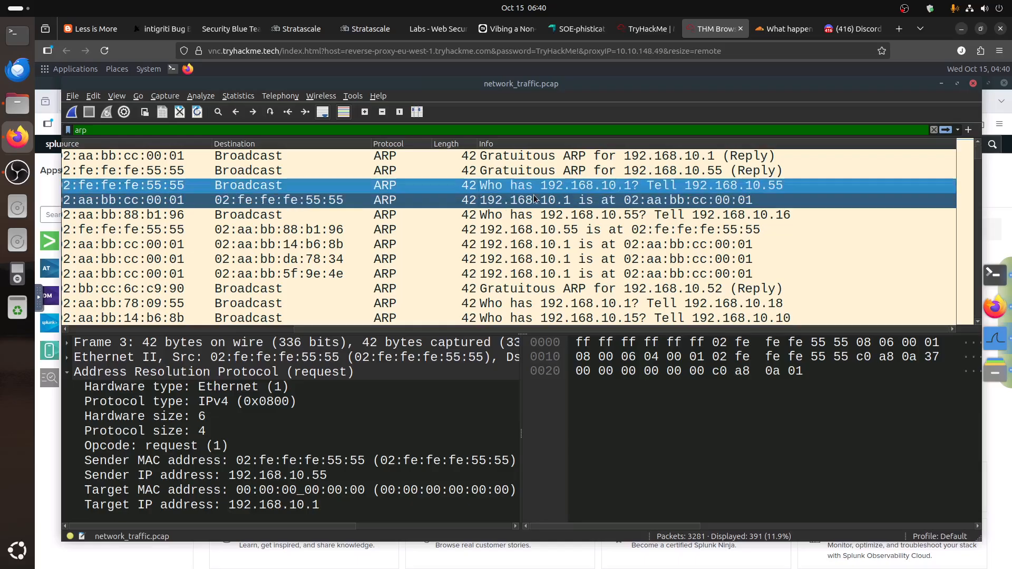
left_click(501, 202)
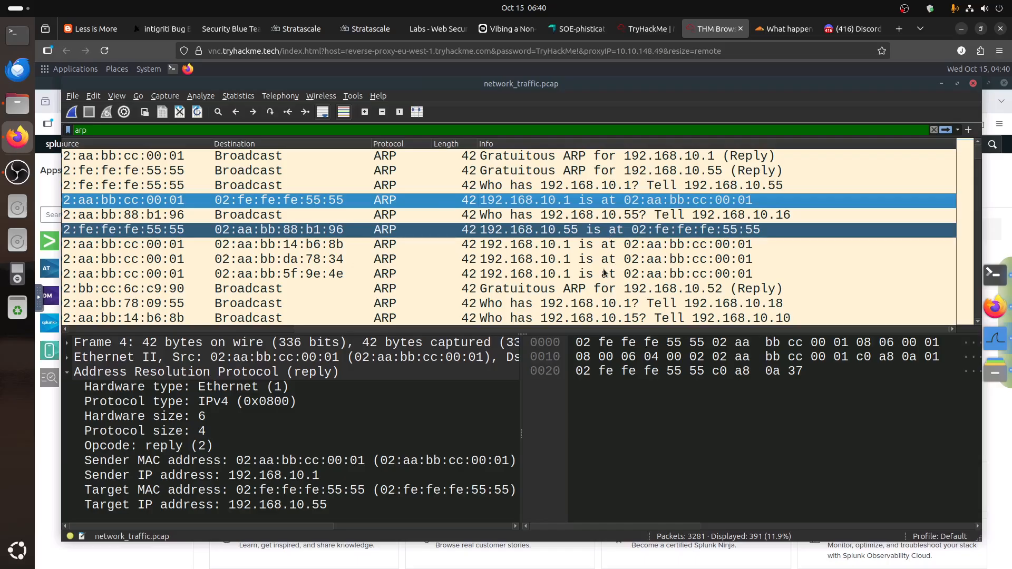
Scan the filtered ARP packets for replies claiming 192.168.10.1, inspecting the gratuitous reply for 192.168.10.18, and return to the list's start
scroll(605, 260, "down", 1)
scroll(605, 259, "down", 3)
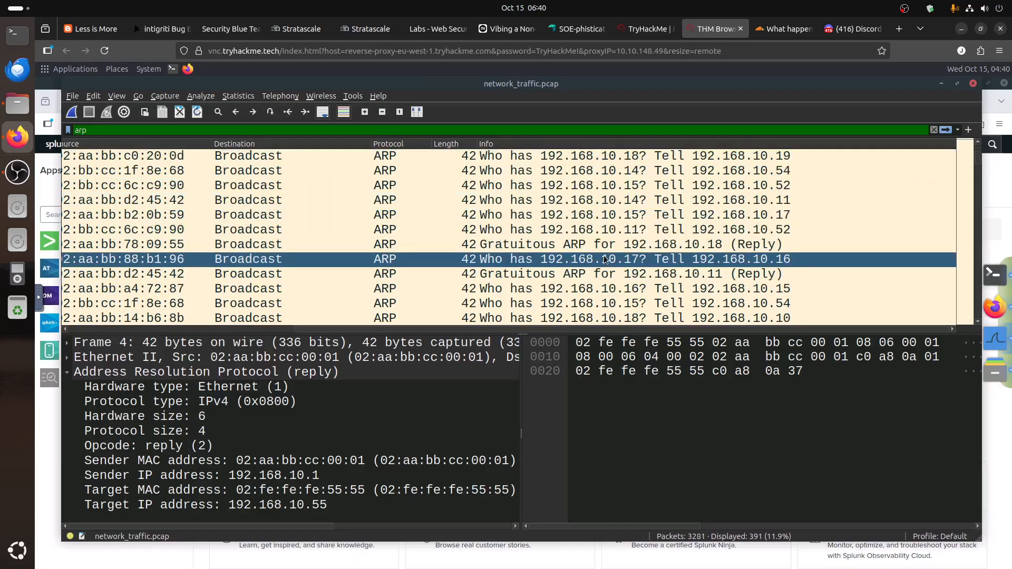
left_click(598, 245)
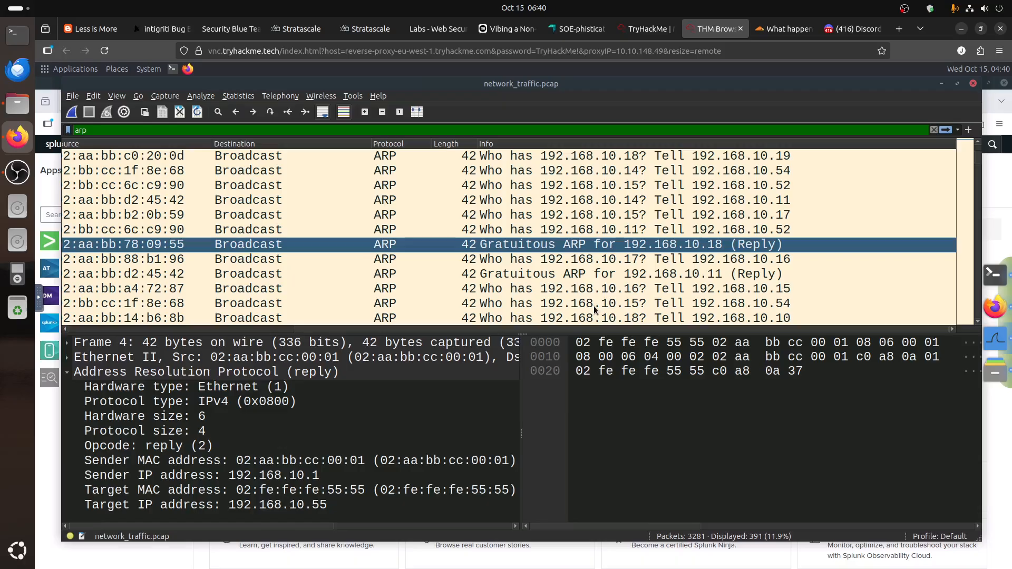
scroll(590, 280, "down", 5)
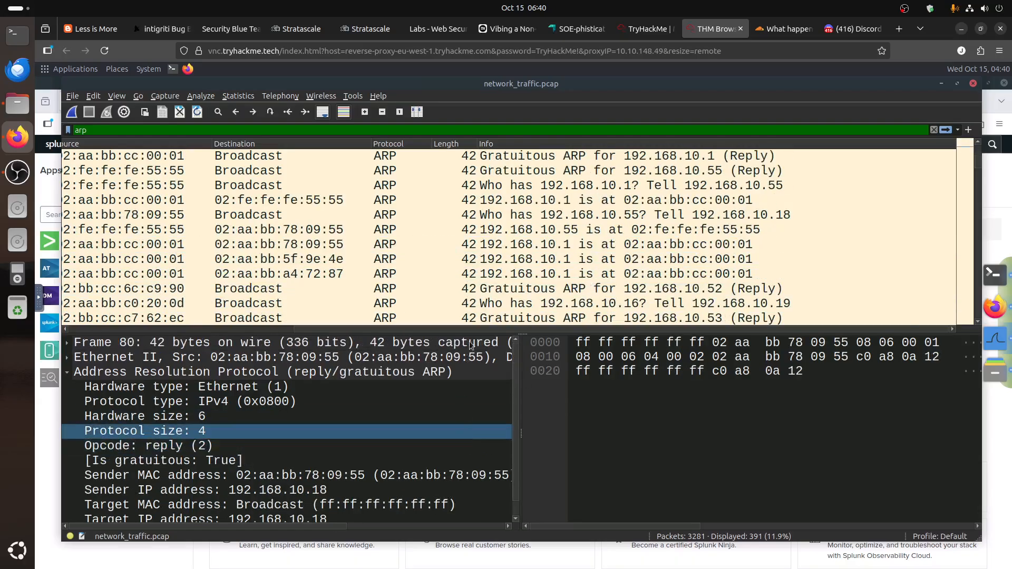
scroll(574, 245, "up", 6)
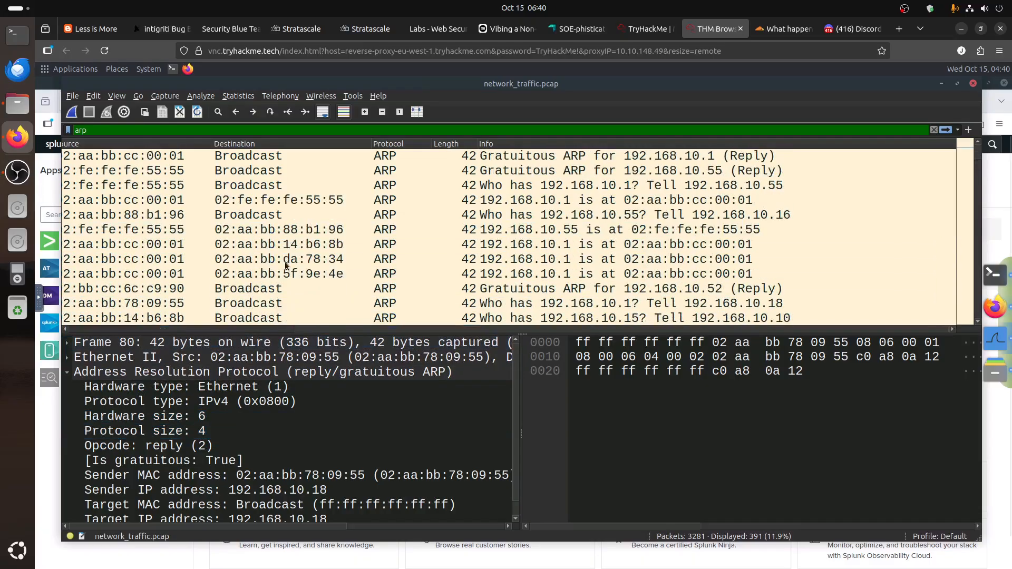
scroll(632, 235, "down", 5)
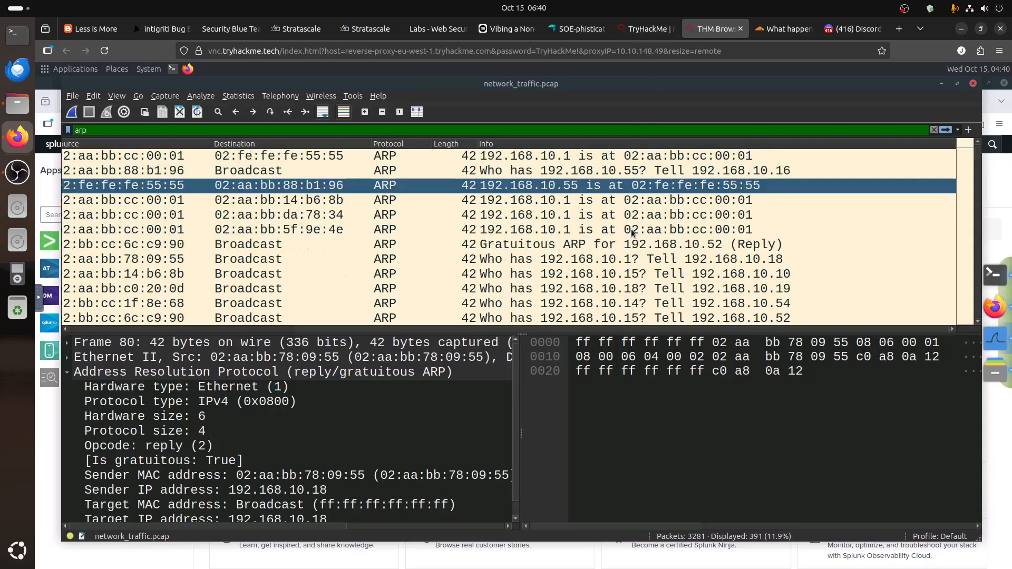
scroll(632, 235, "down", 3)
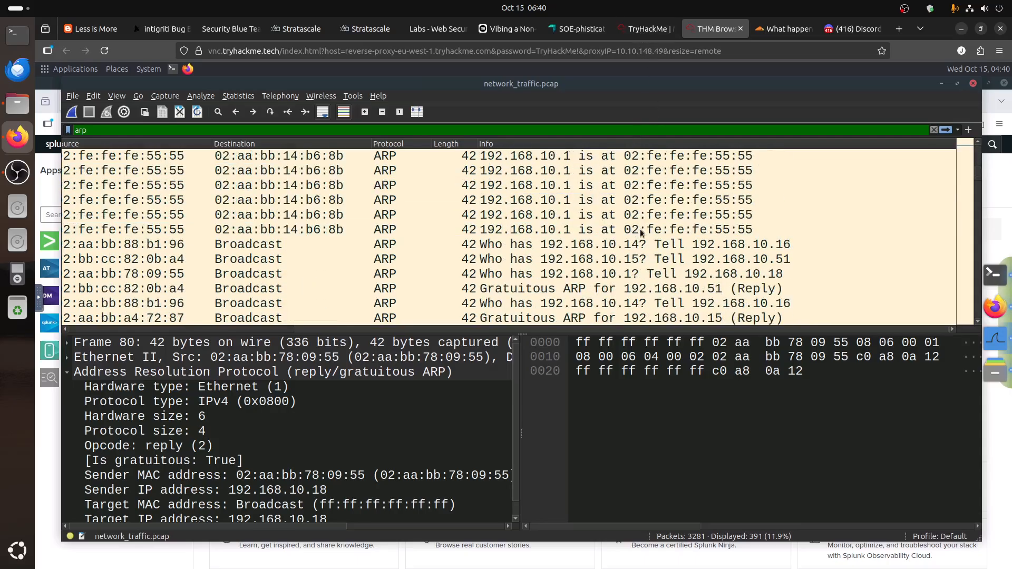
scroll(636, 234, "up", 10)
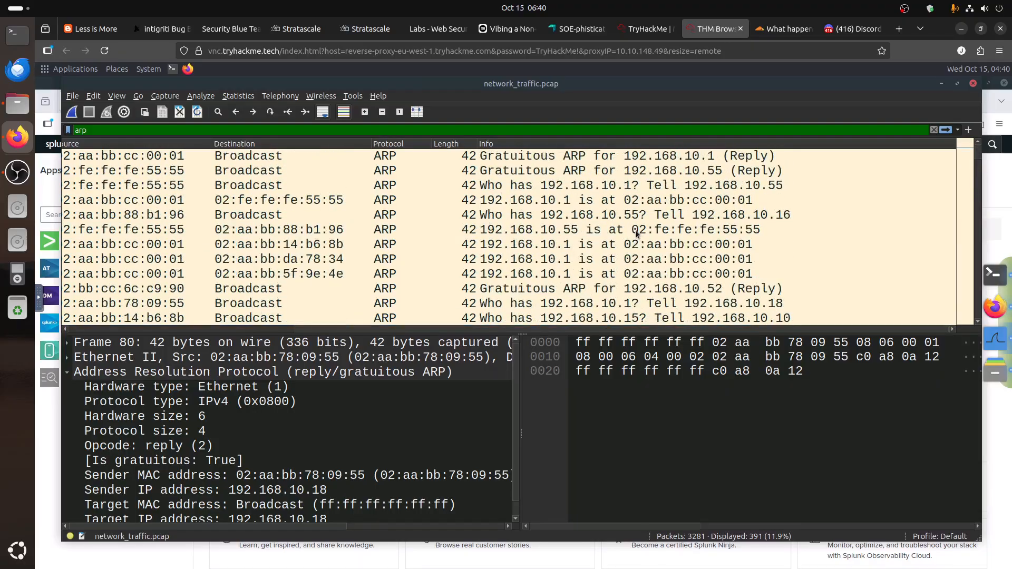
Step through the first four ARP packets and examine the sender IP address field in the fourth packet's reply
left_click(507, 157)
left_click(517, 174)
left_click(521, 185)
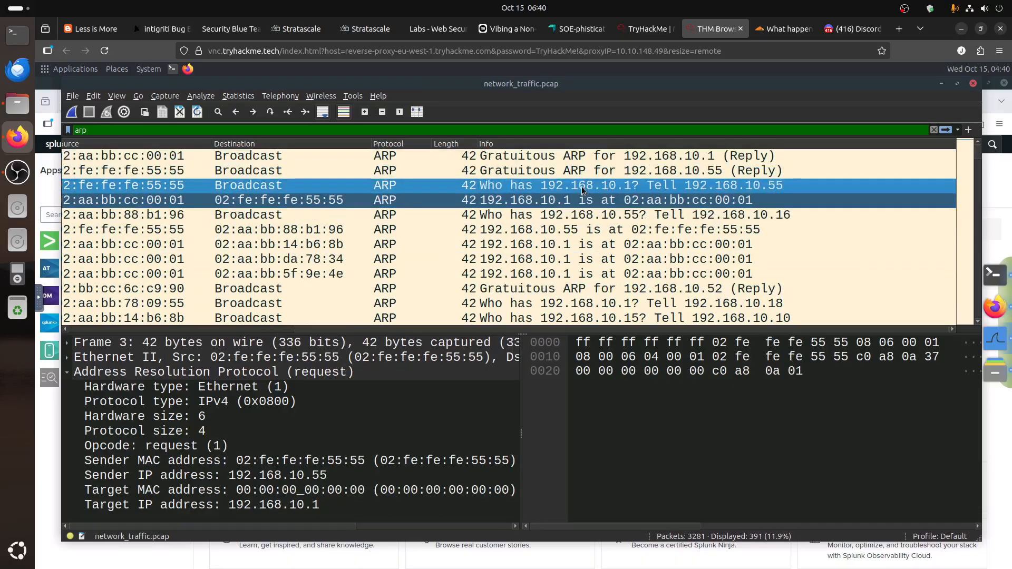
left_click(583, 202)
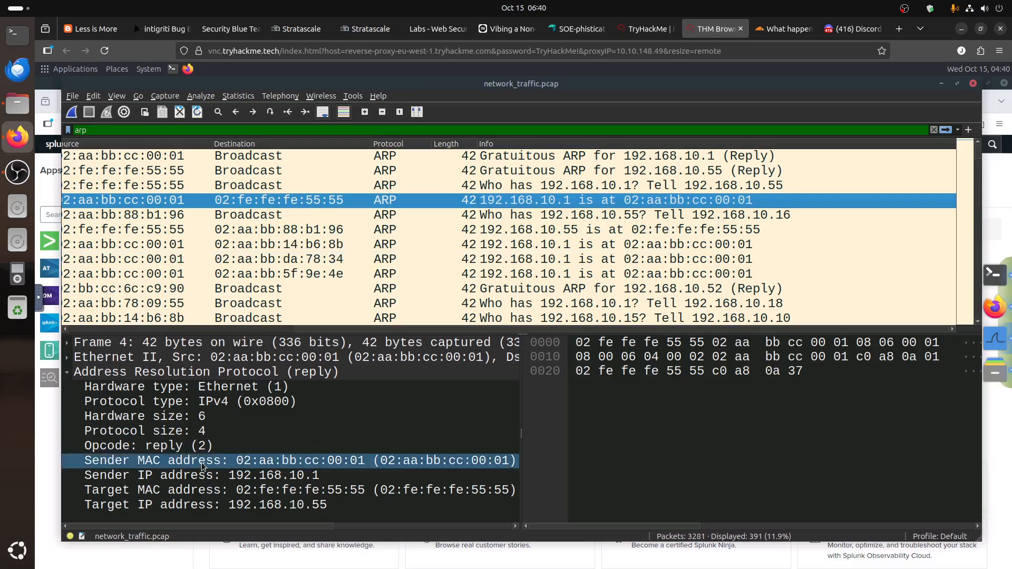
left_click(238, 478)
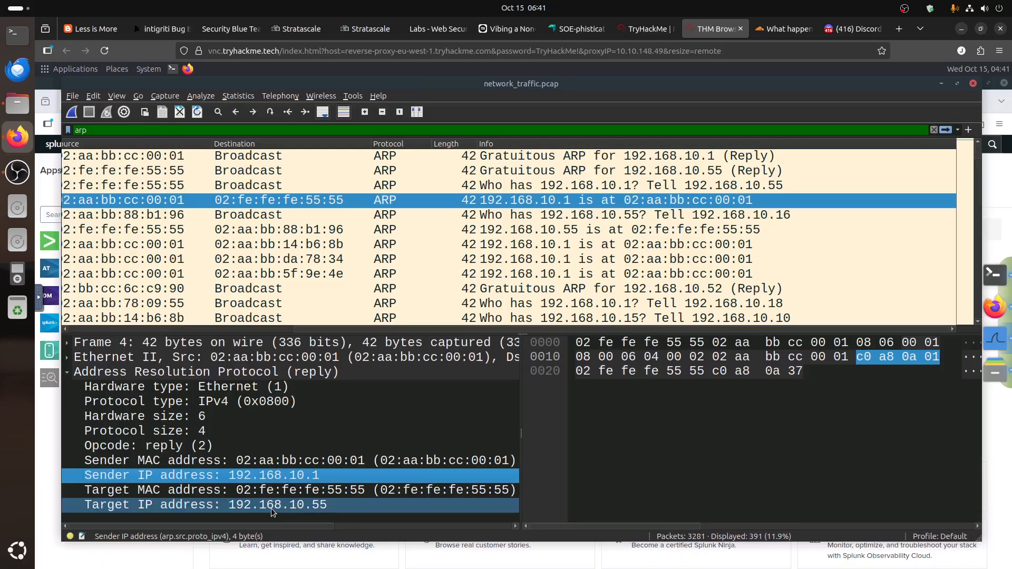
Filter the packets by the selected reply's sender IP address, 192.168.10.1, and bring the full Info column into view
right_click(277, 476)
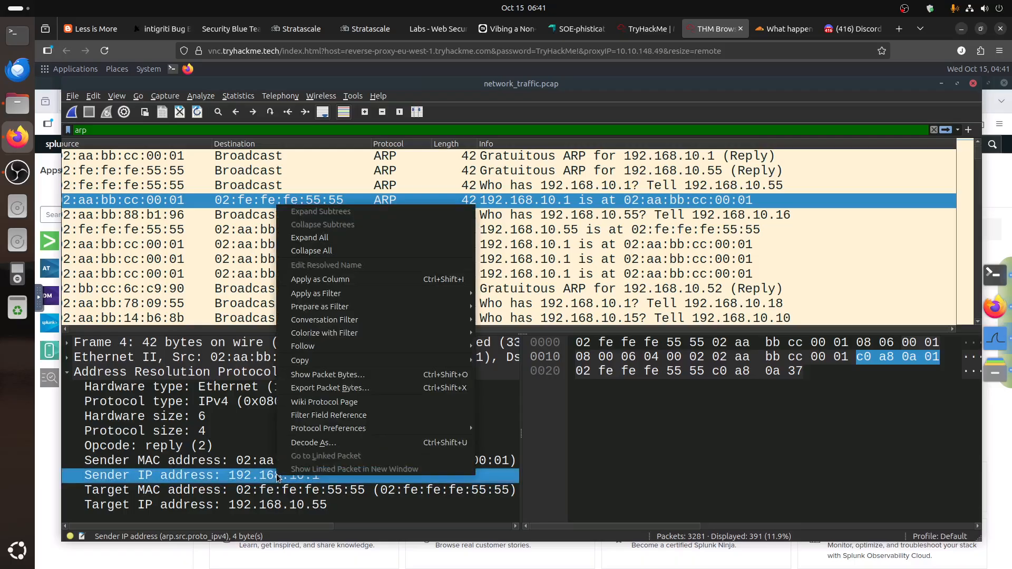
mouse_move(372, 294)
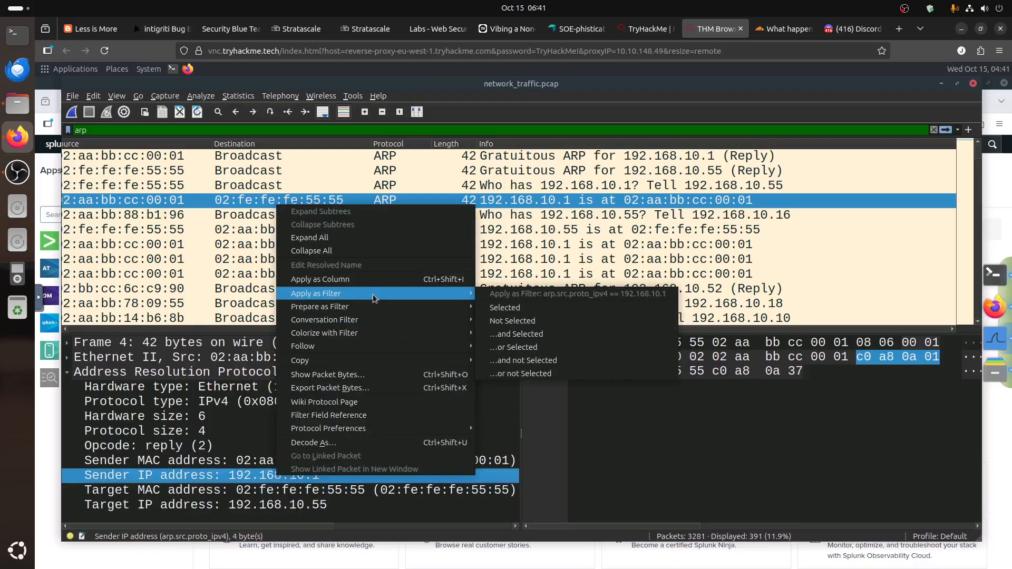
left_click(561, 329)
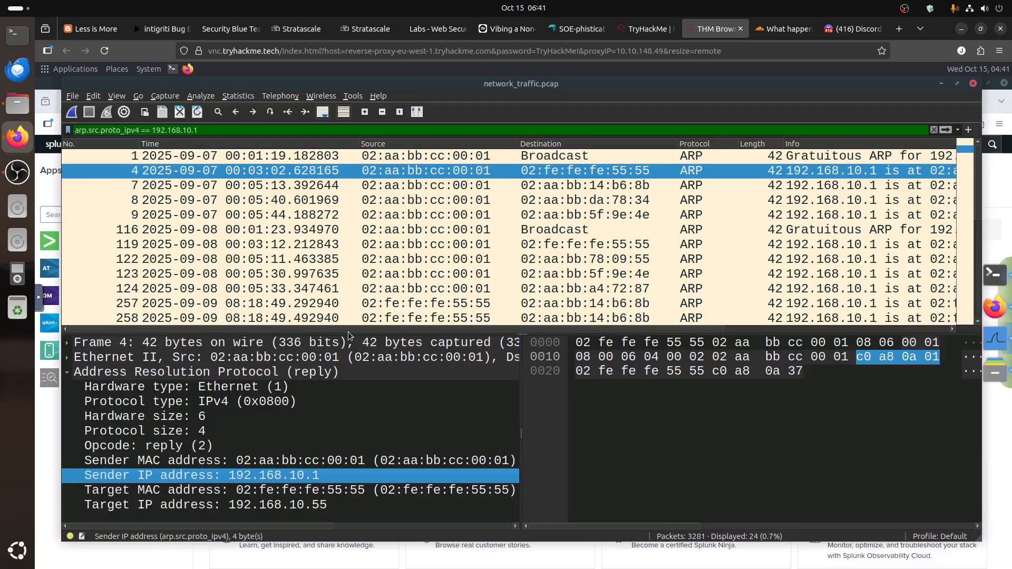
scroll(455, 331, "right", 5)
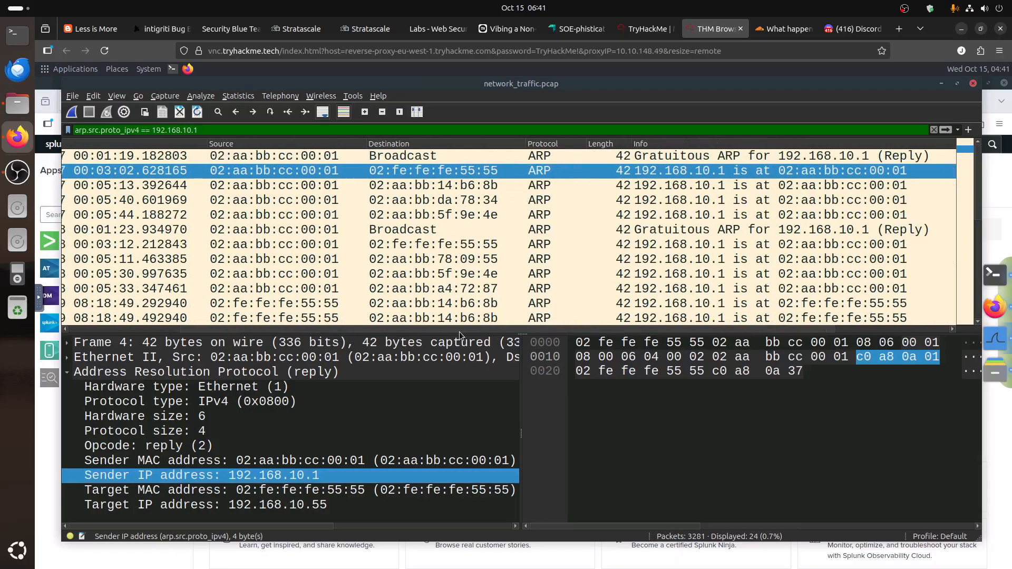
scroll(463, 330, "right", 3)
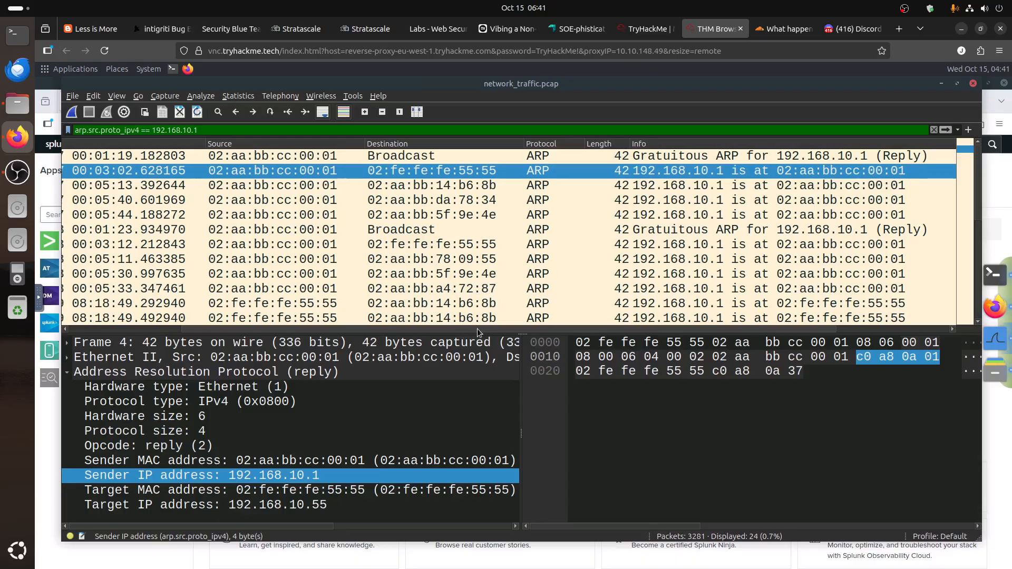
scroll(591, 321, "right", 2)
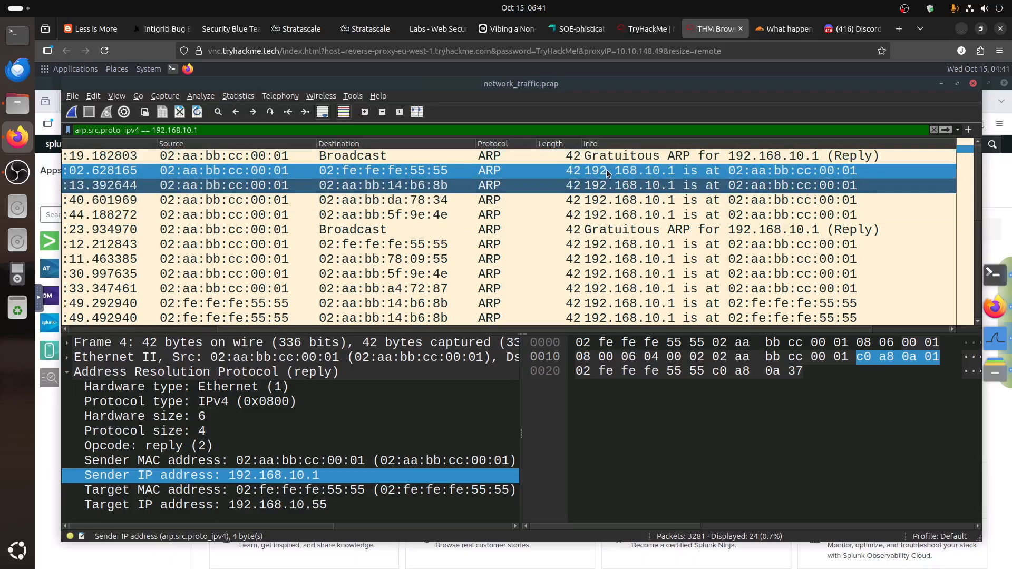
Inspect the filtered replies that map 192.168.10.1 to 02:aa:bb:cc:00:01, through frames 119 to 124
scroll(606, 169, "down", 1)
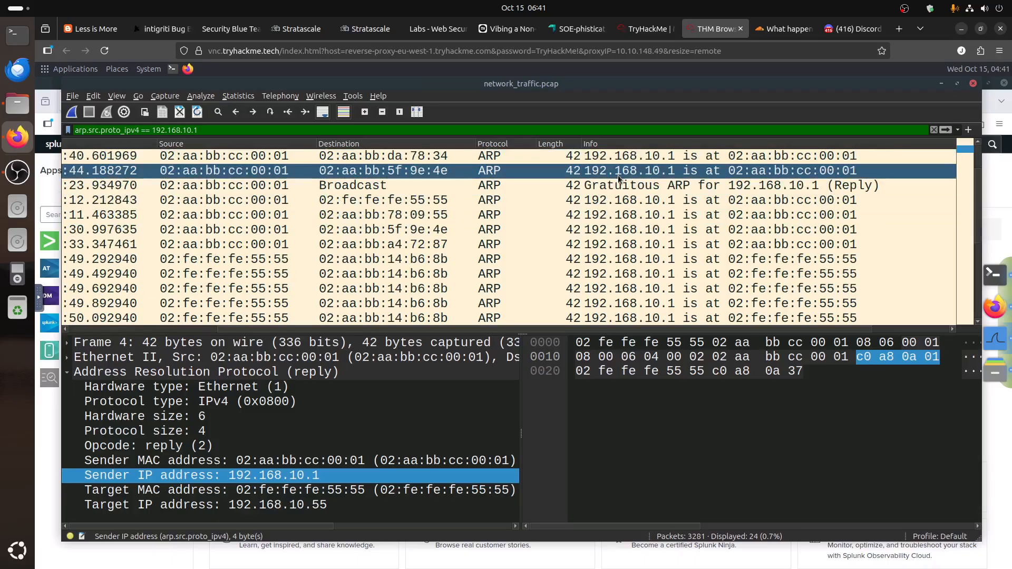
scroll(634, 196, "up", 1)
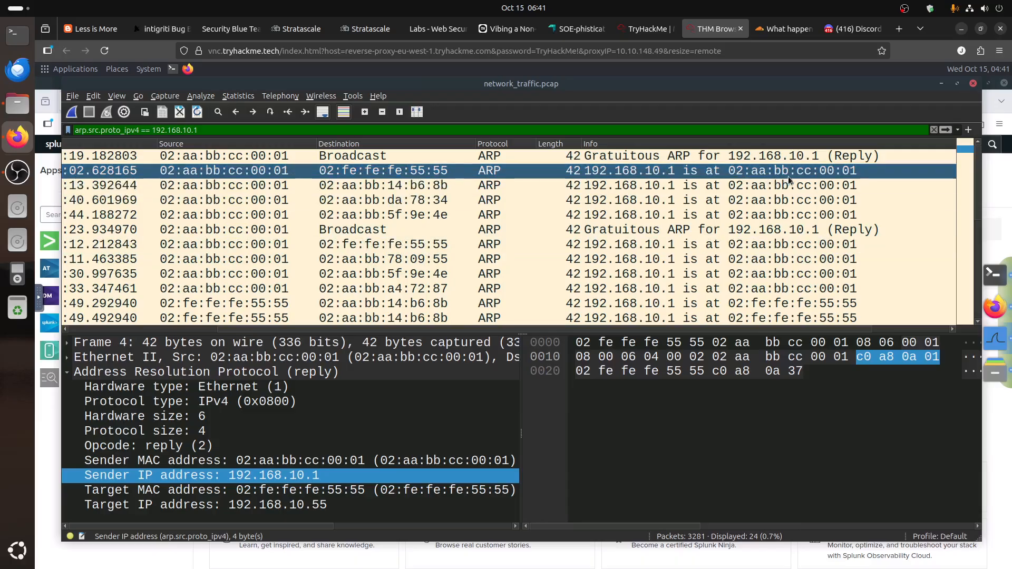
key("Down")
key("Down")
key("Down")
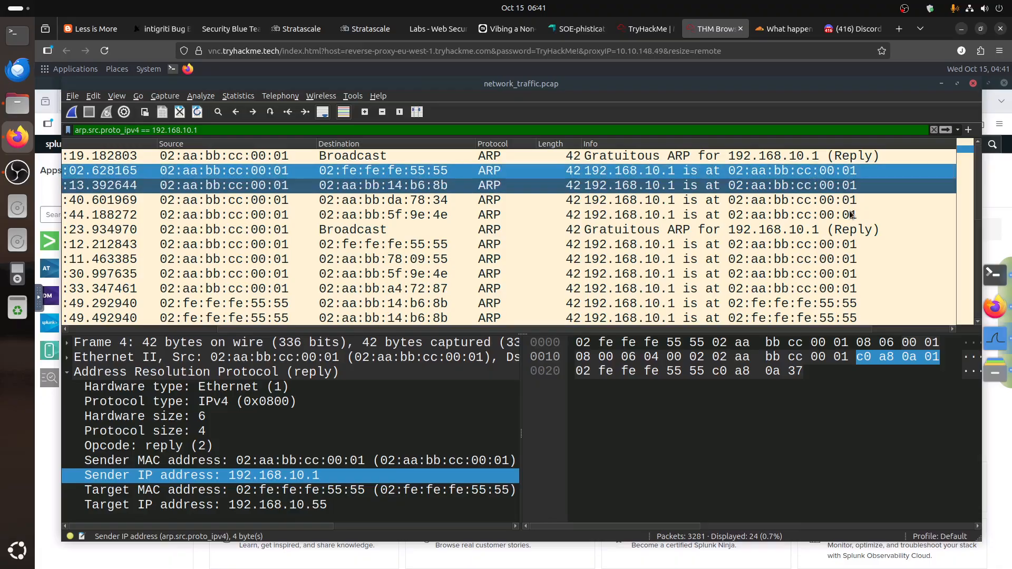
left_click(753, 246)
left_click(759, 259)
left_click(764, 275)
scroll(764, 274, "down", 1)
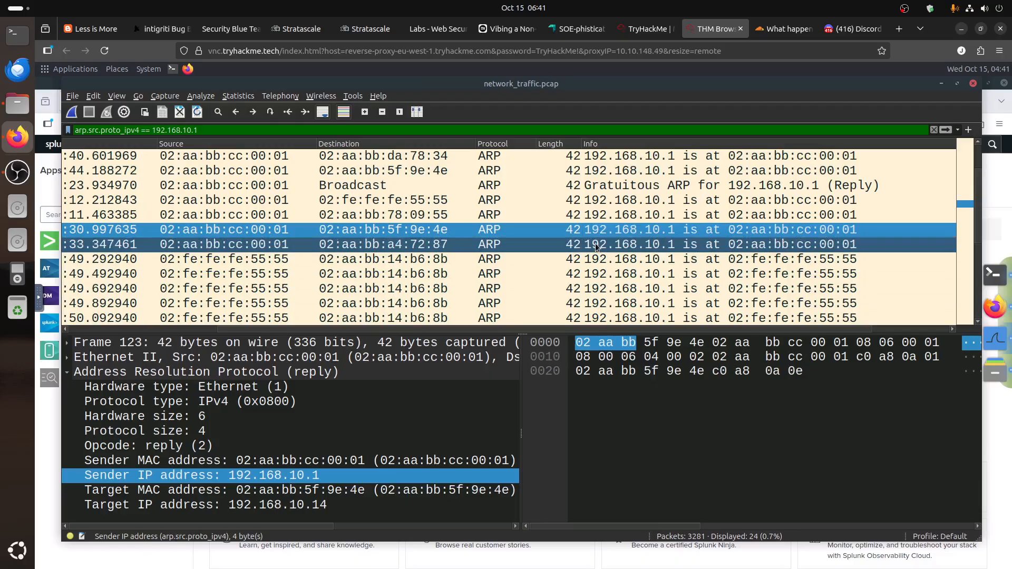
left_click(687, 248)
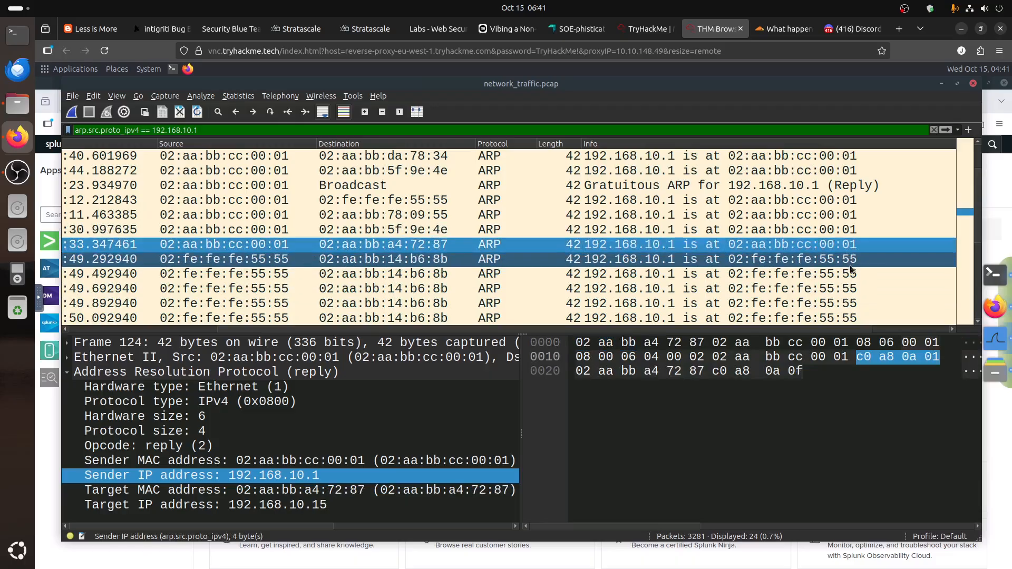
Inspect the replies that map 192.168.10.1 to 02:fe:fe:fe:55:55, from frame 257 to the end of the filtered list
left_click(833, 260)
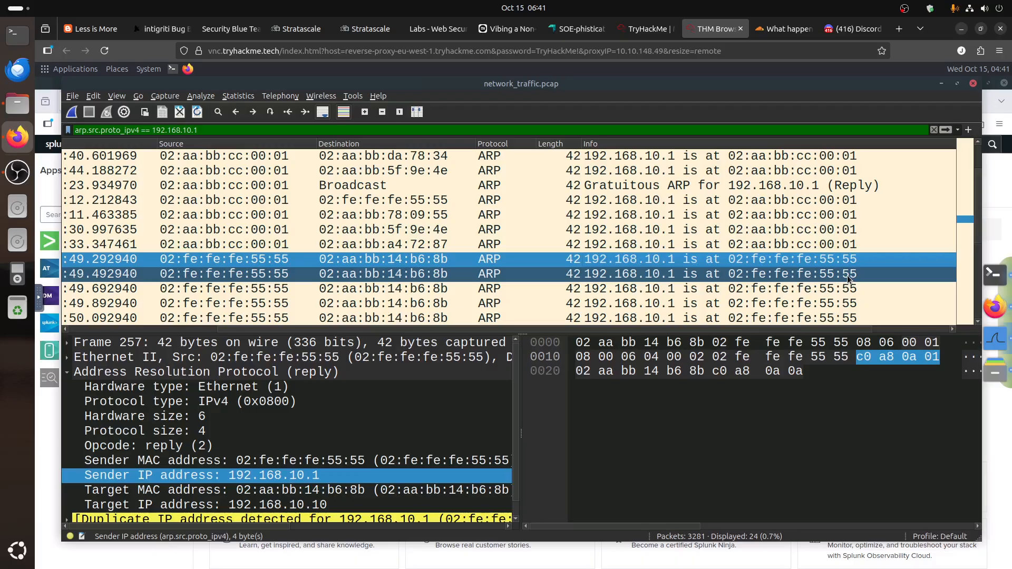
left_click(846, 274)
left_click(846, 288)
left_click(847, 303)
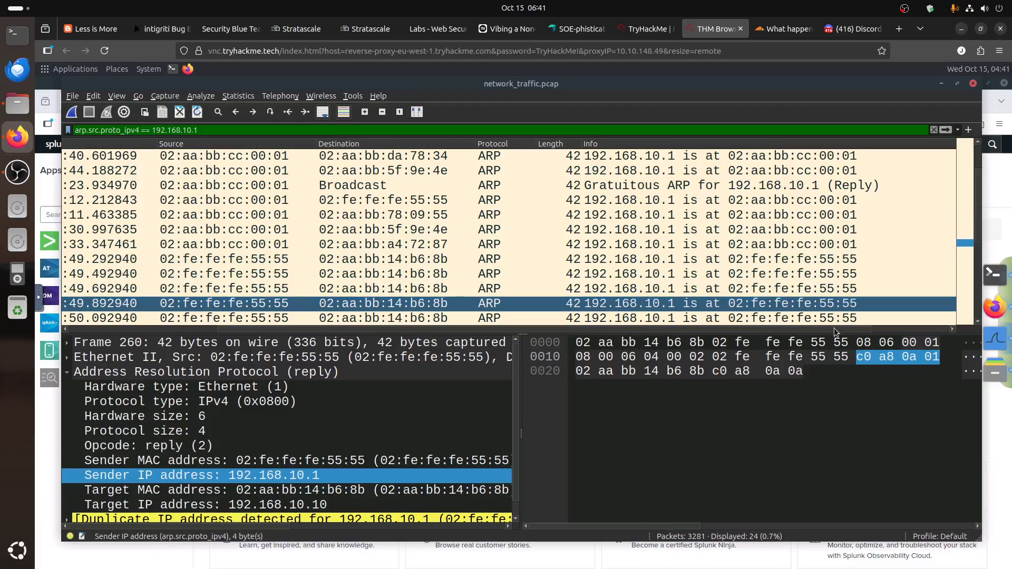
scroll(844, 295, "down", 4)
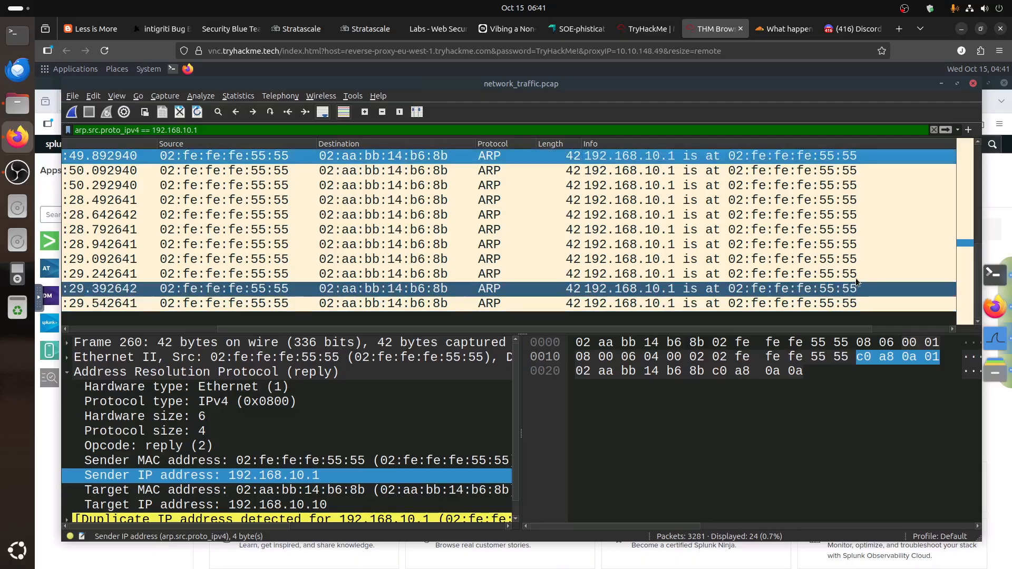
left_click(854, 300)
left_click(852, 287)
left_click(846, 260)
left_click(846, 245)
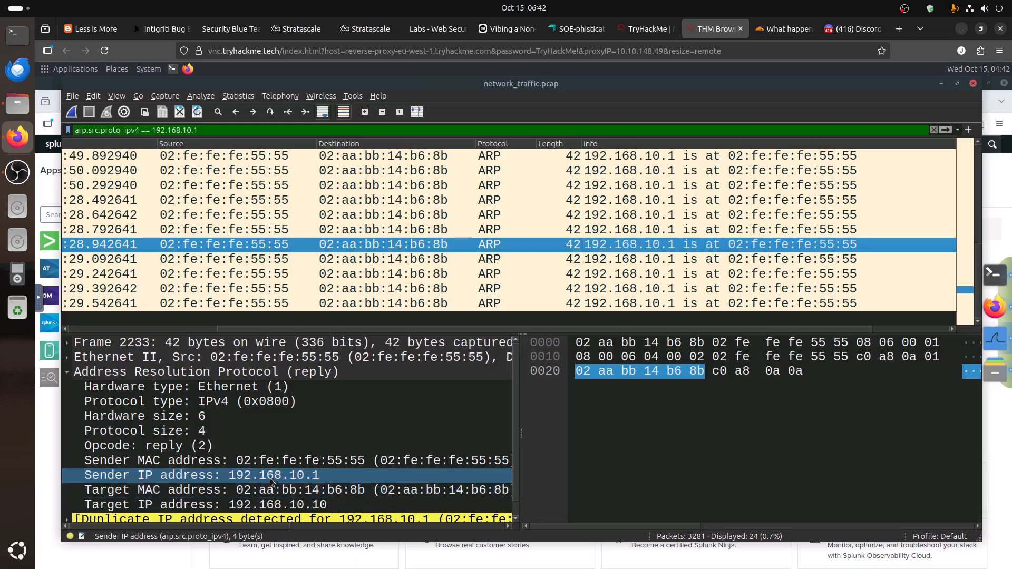
Widen the packet details area so the whole duplicate IP address line for 192.168.10.1 can be read
scroll(270, 479, "down", 1)
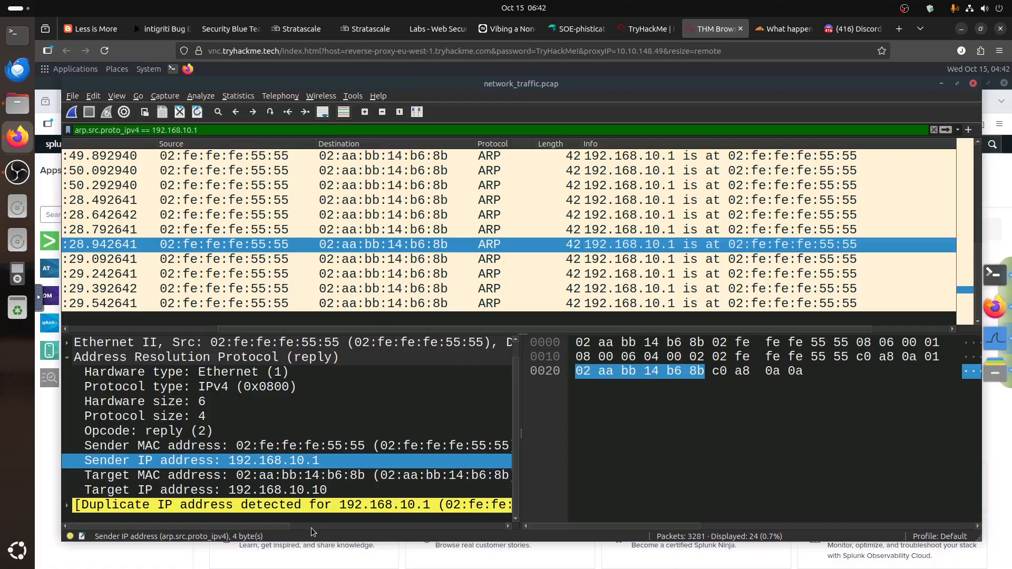
left_click_drag(279, 526, 482, 520)
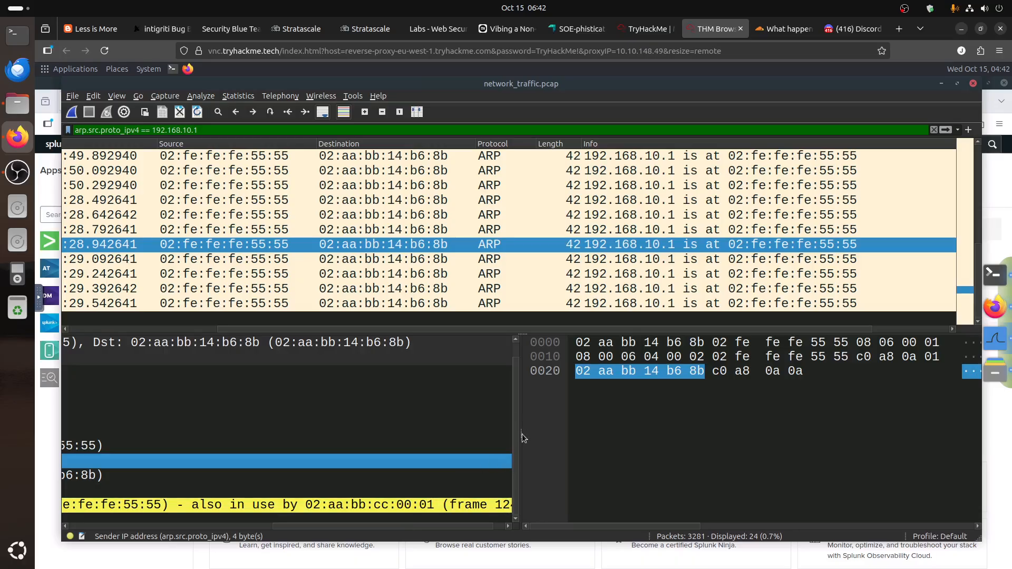
left_click_drag(522, 436, 790, 432)
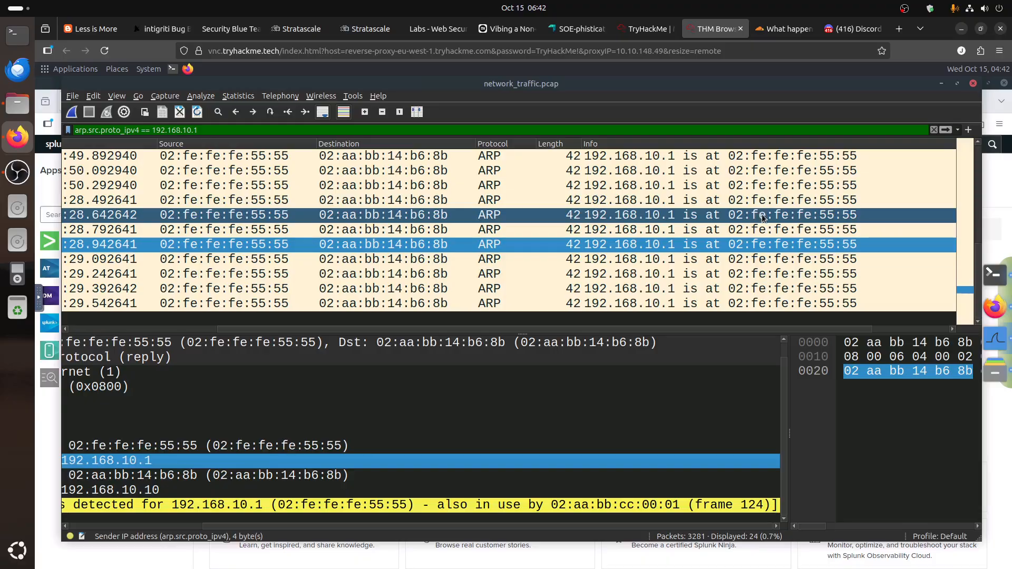
Compare the ARP details of frame 4's gateway reply with those of the first reply from 02:fe:fe:fe:55:55
scroll(763, 217, "up", 5)
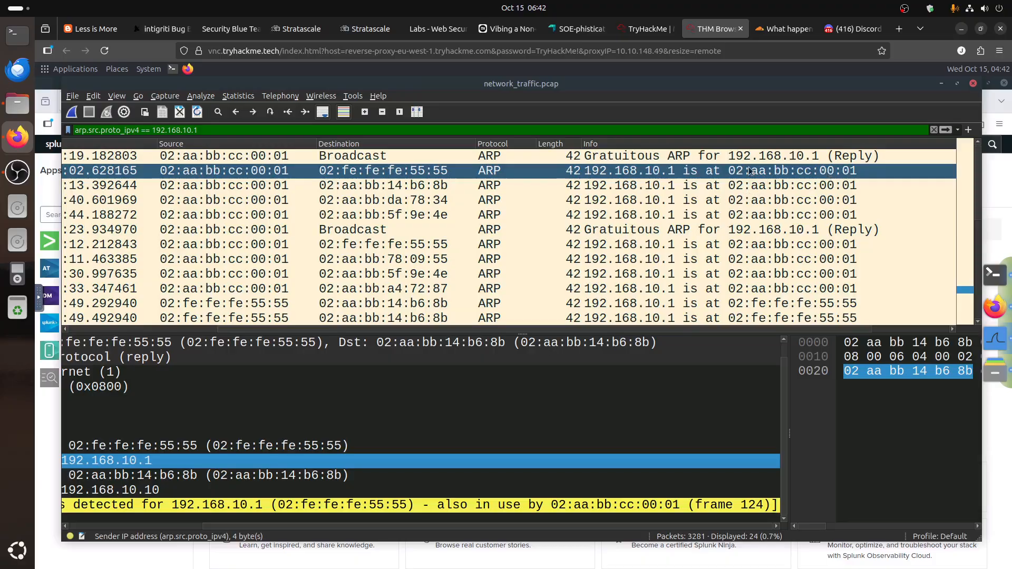
left_click(724, 181)
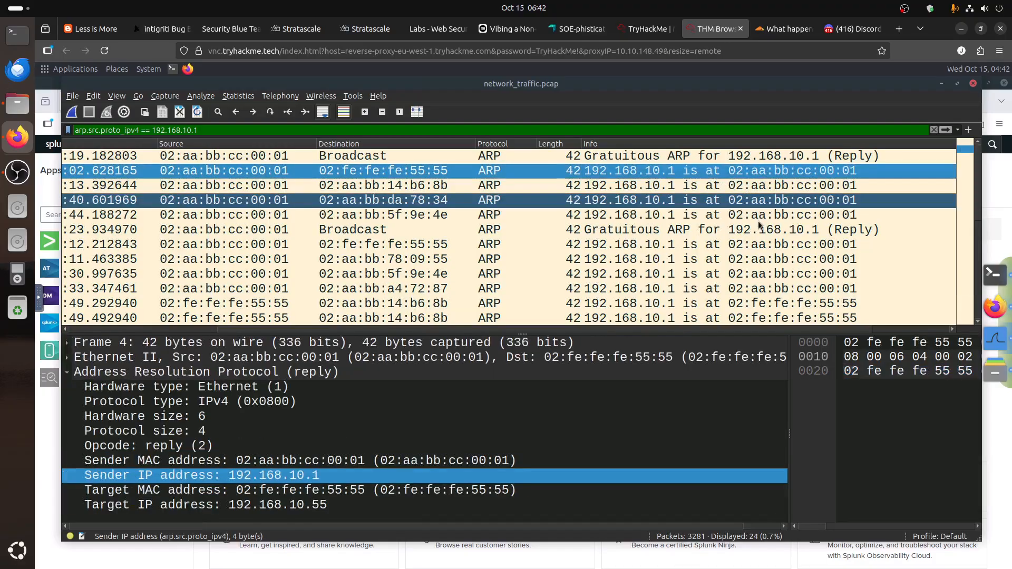
scroll(759, 225, "down", 2)
left_click(826, 215)
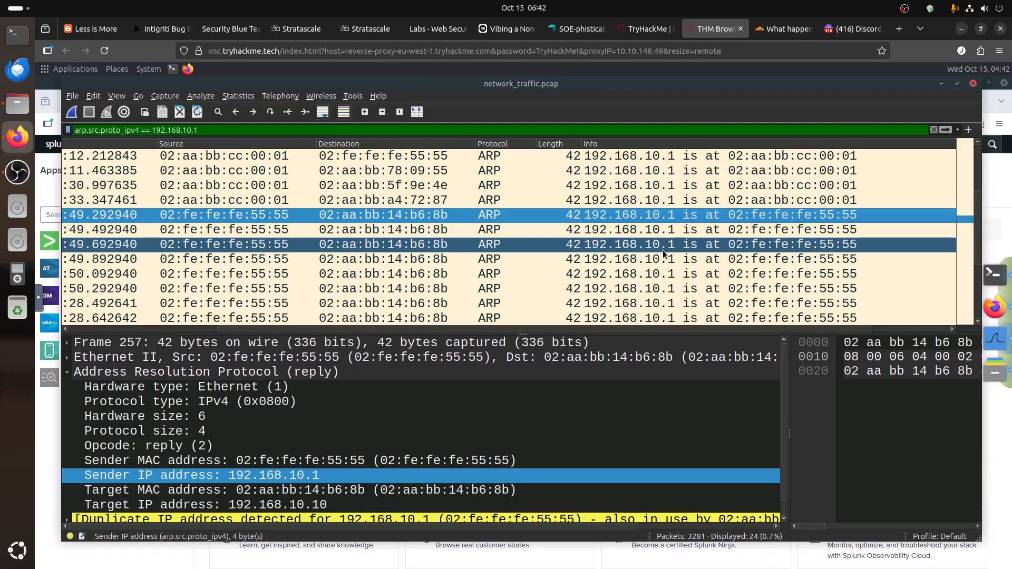
Switch to the TryHackMe room page and find the display filter given in the ARP Requests section
left_click(650, 29)
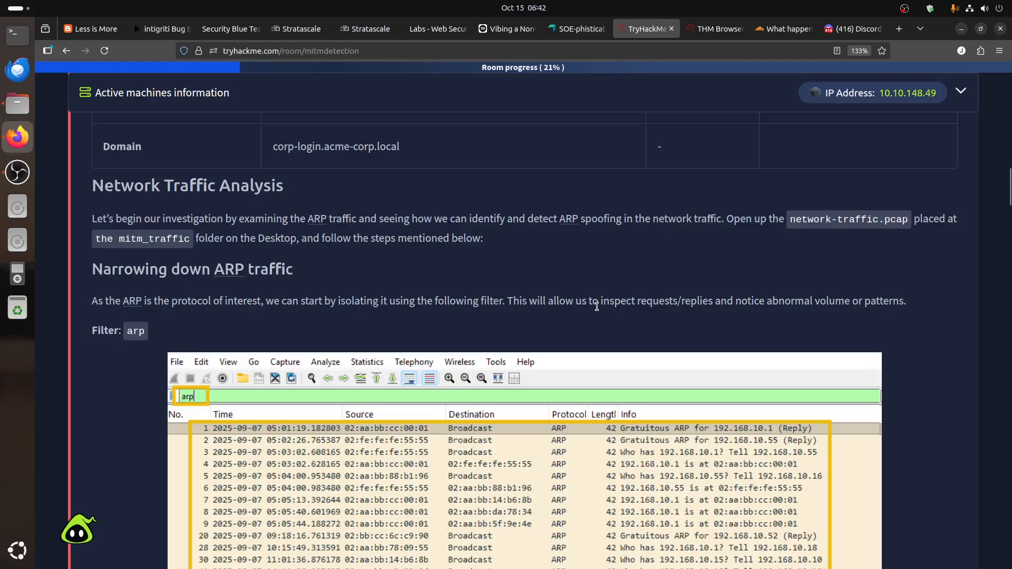
scroll(215, 340, "down", 3)
scroll(214, 340, "down", 5)
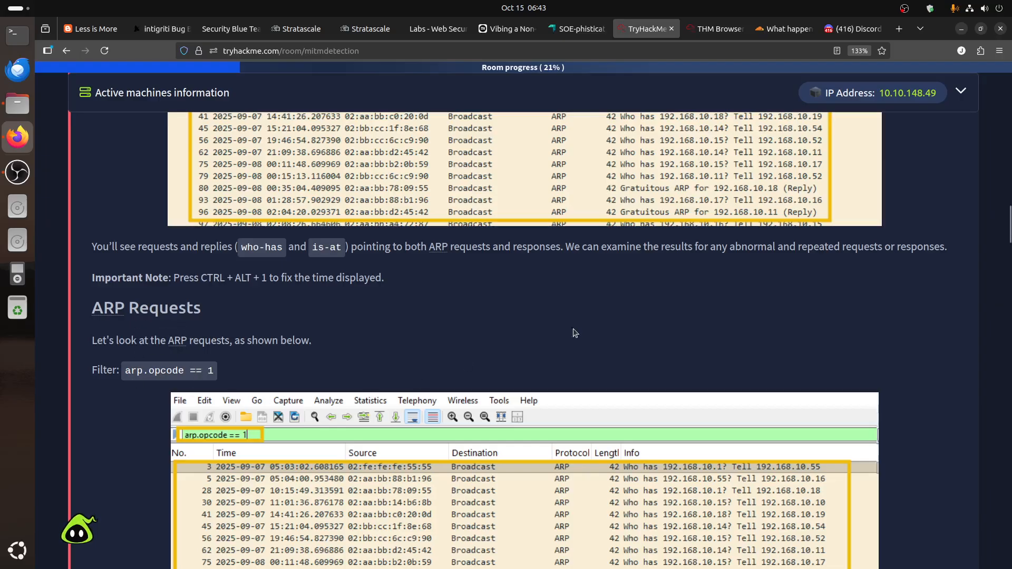
Switch back to Wireshark and replace the sender IP display filter with "arp"
left_click(719, 29)
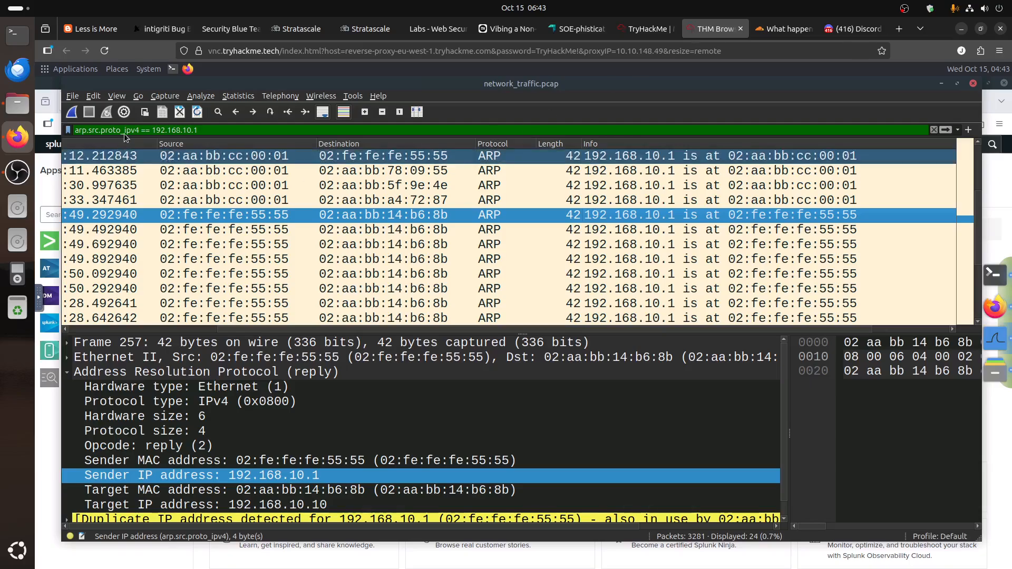
left_click_drag(212, 130, 102, 119)
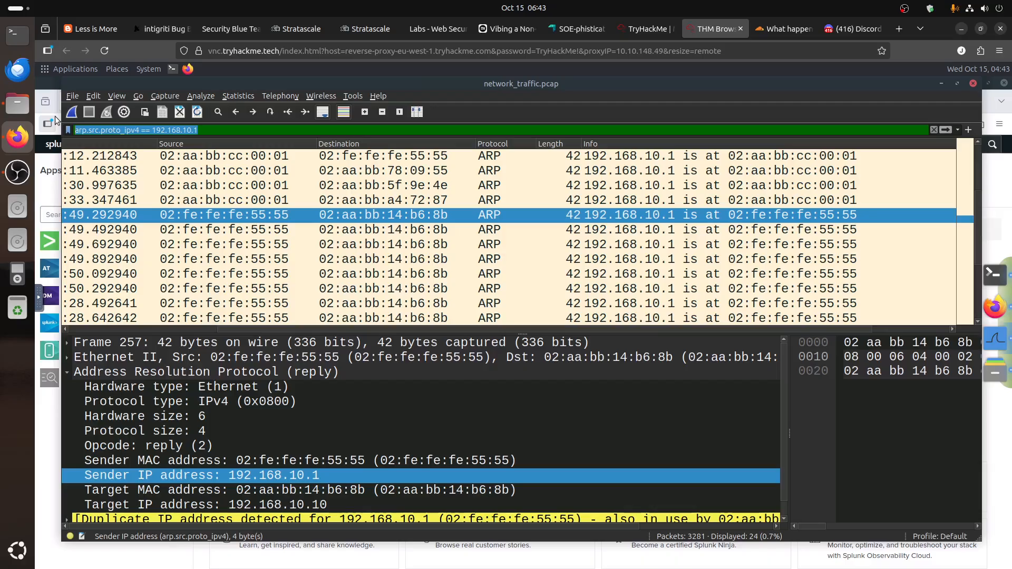
type("arp")
key("Return")
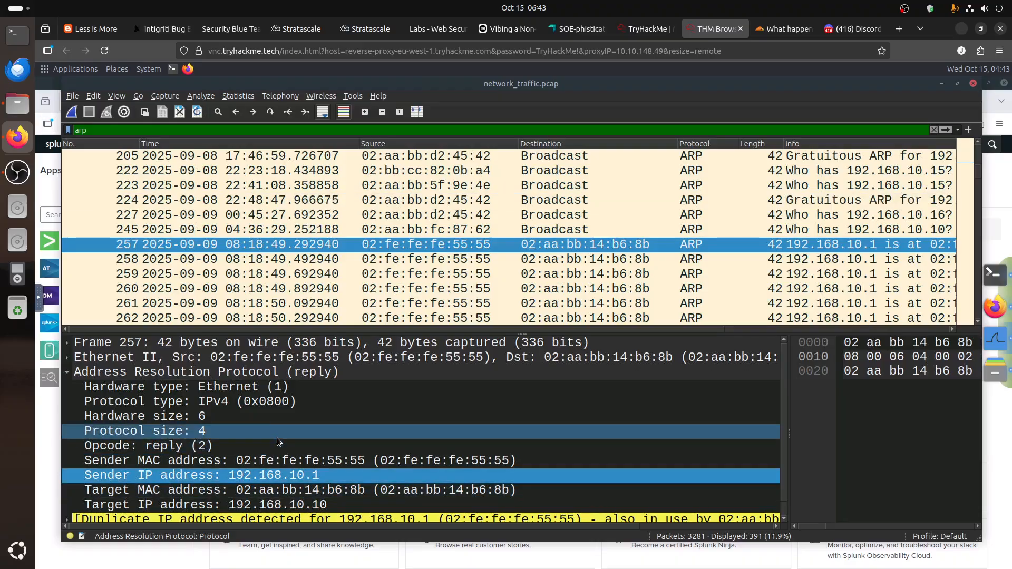
Select ARP request frame 97 and apply its opcode as the display filter, arp.opcode == 1
scroll(530, 250, "up", 10)
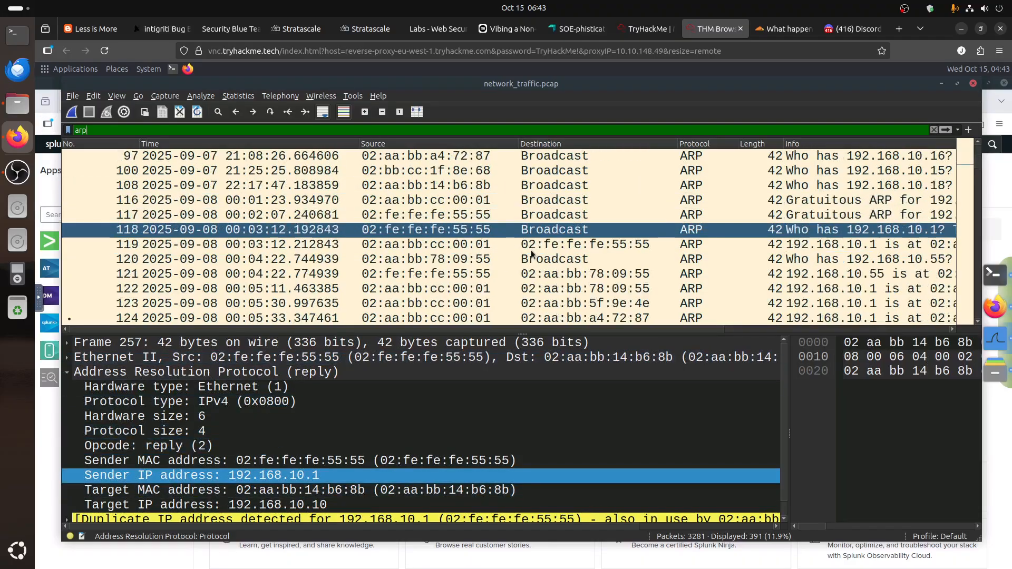
left_click(786, 158)
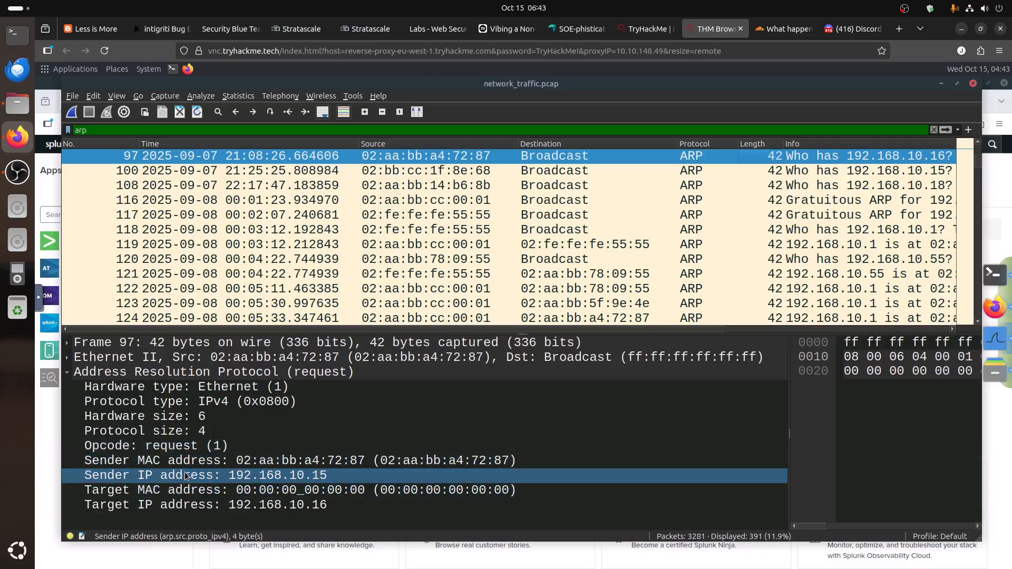
left_click(196, 446)
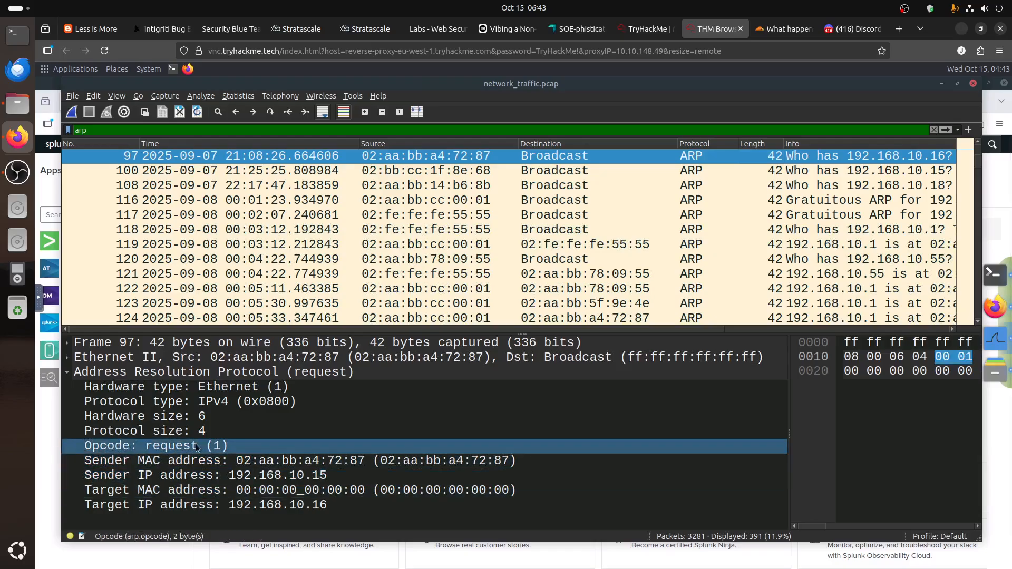
right_click(167, 447)
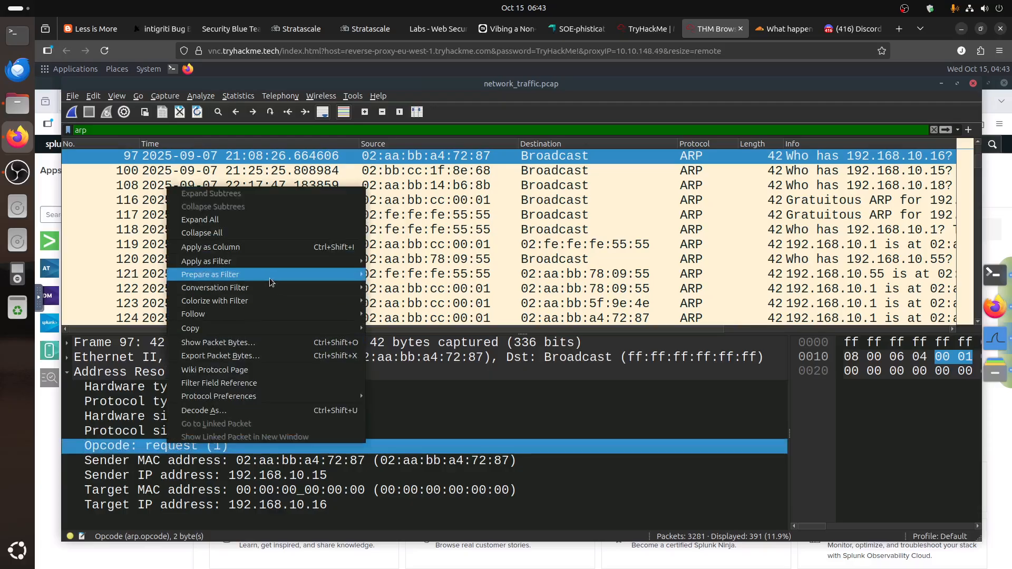
mouse_move(261, 277)
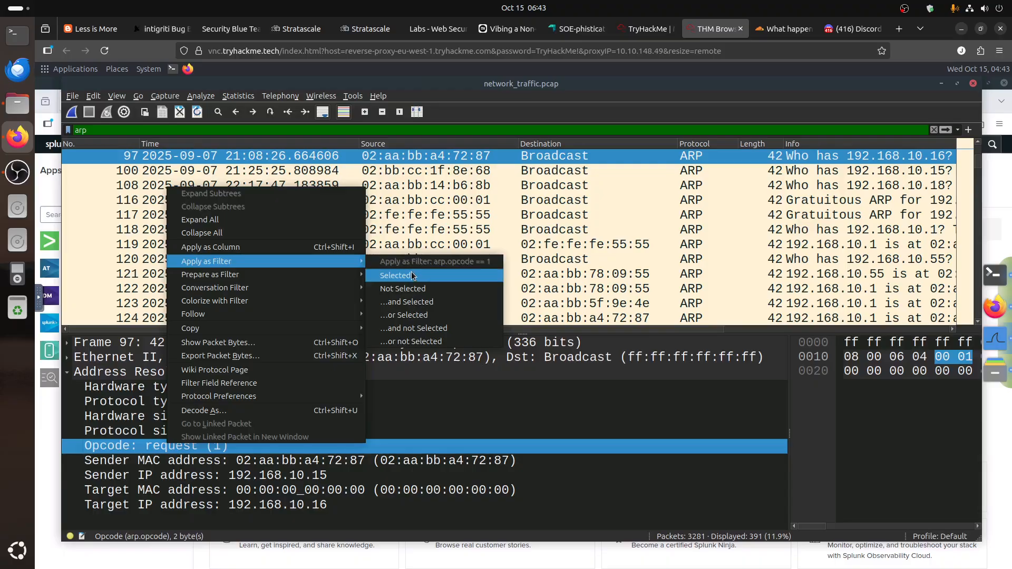
left_click(412, 275)
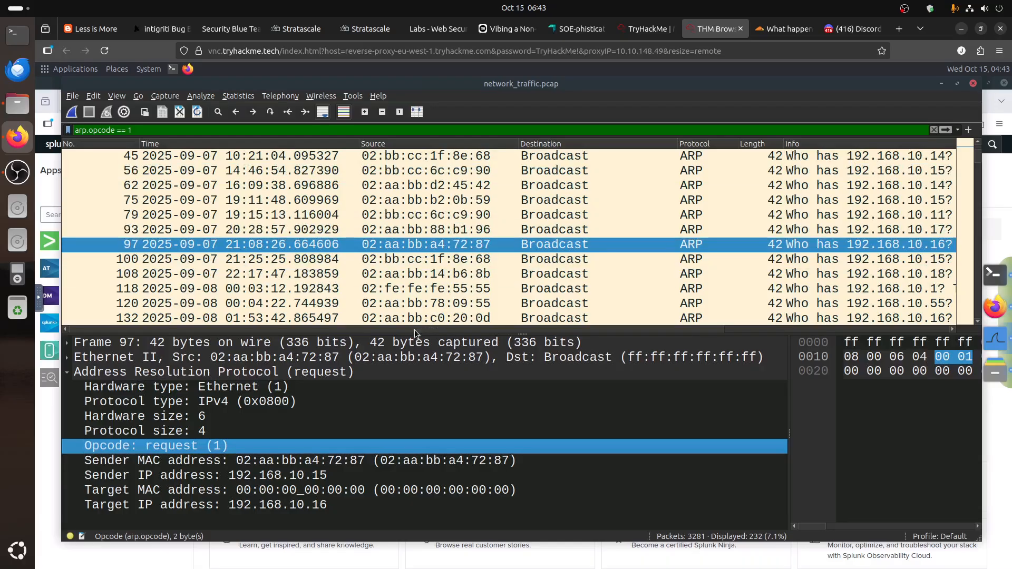
Inspect the first two ARP requests in the filtered list, from 192.168.10.55 and 192.168.10.16
left_click_drag(195, 330, 689, 340)
scroll(670, 237, "up", 2)
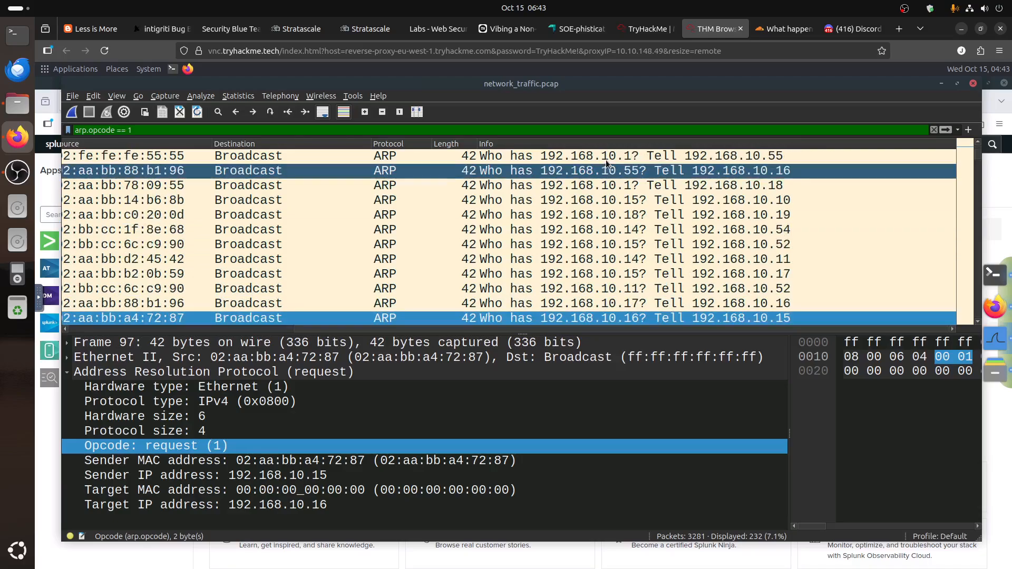
left_click(638, 156)
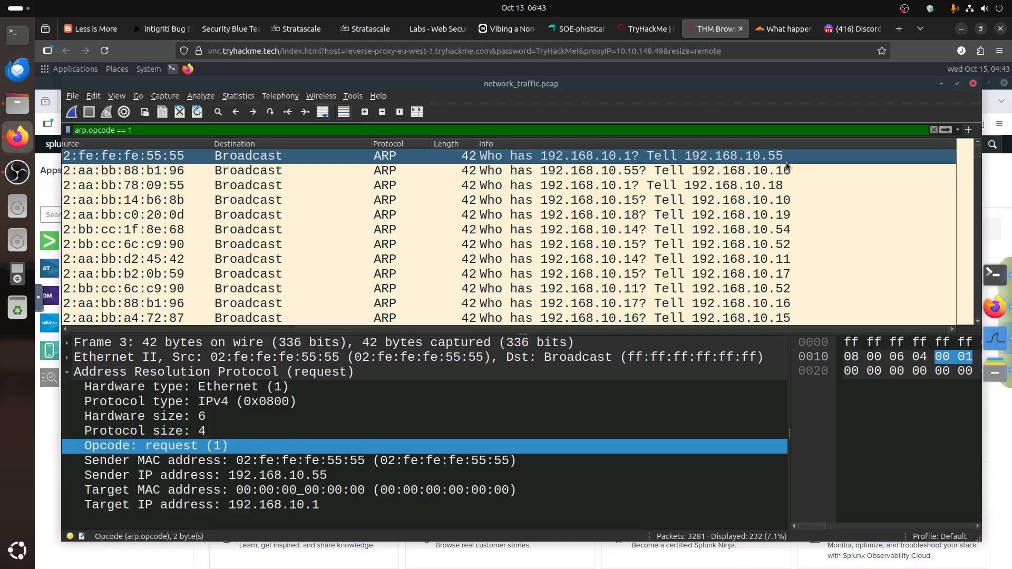
left_click(593, 172)
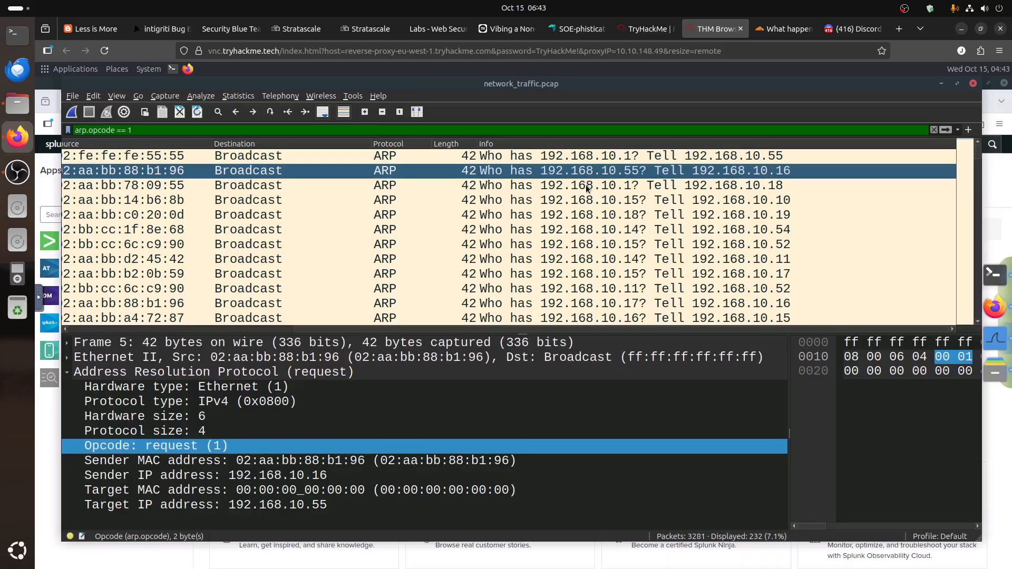
Inspect the following ARP requests in the filtered list, from 192.168.10.18 through to 192.168.10.50
left_click(585, 187)
left_click(596, 201)
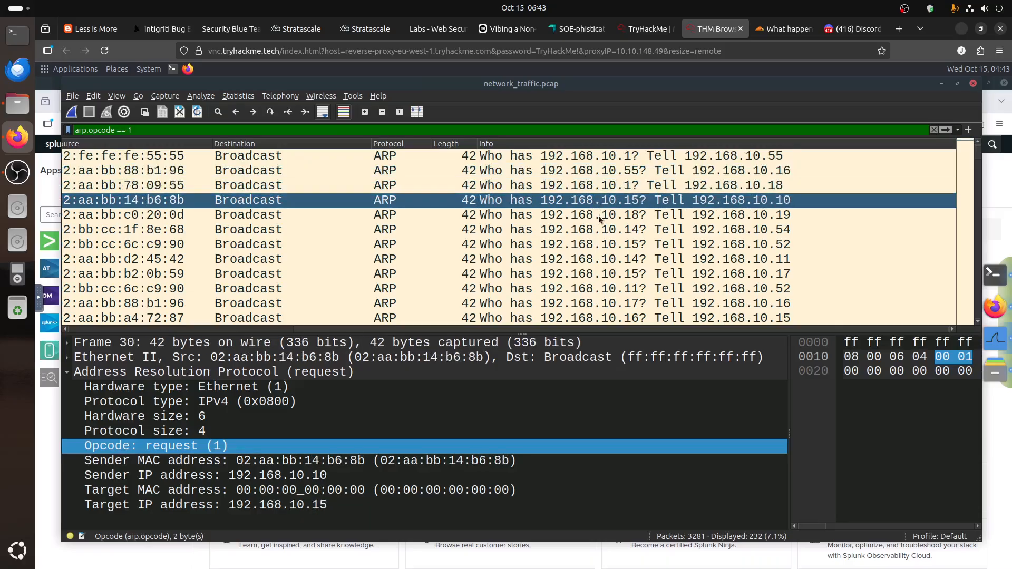
left_click(598, 216)
scroll(598, 217, "down", 1)
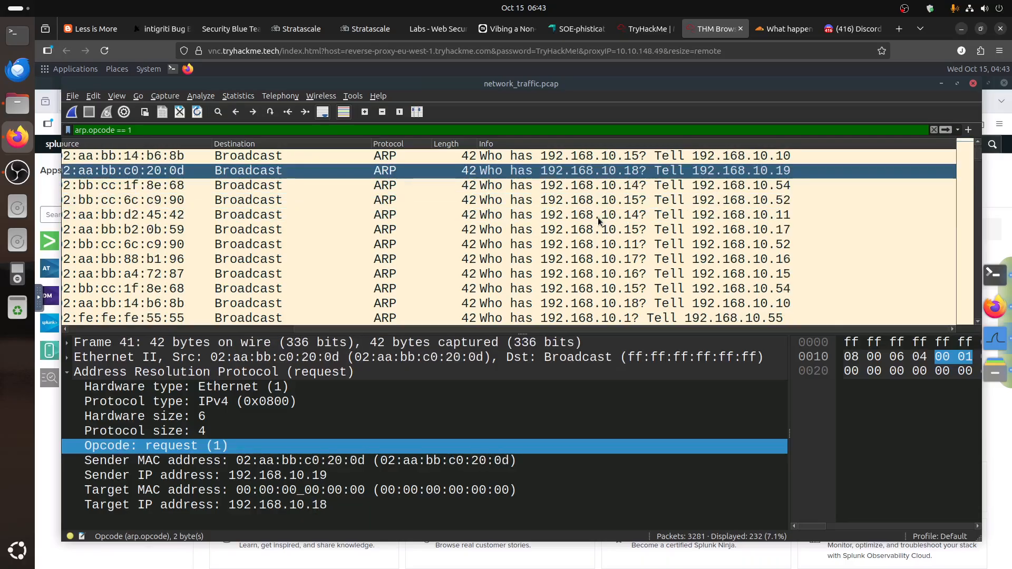
scroll(589, 248, "down", 1)
left_click(591, 245)
left_click(589, 275)
scroll(589, 274, "down", 1)
left_click(588, 273)
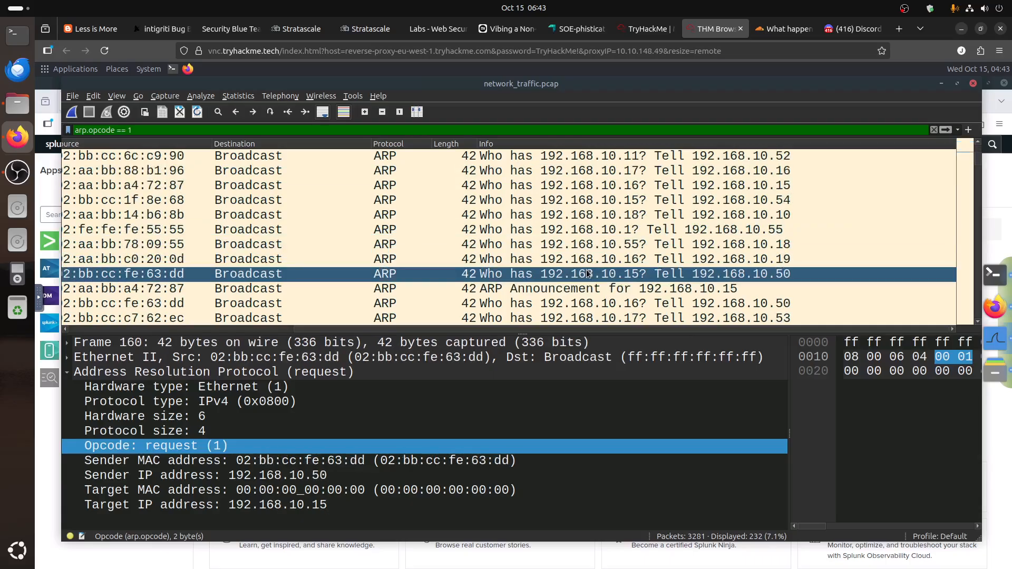
Inspect the ARP announcement for 192.168.10.15 and the requests further down, including the one from 192.168.10.11 for 192.168.10.10
left_click(582, 304)
left_click(580, 289)
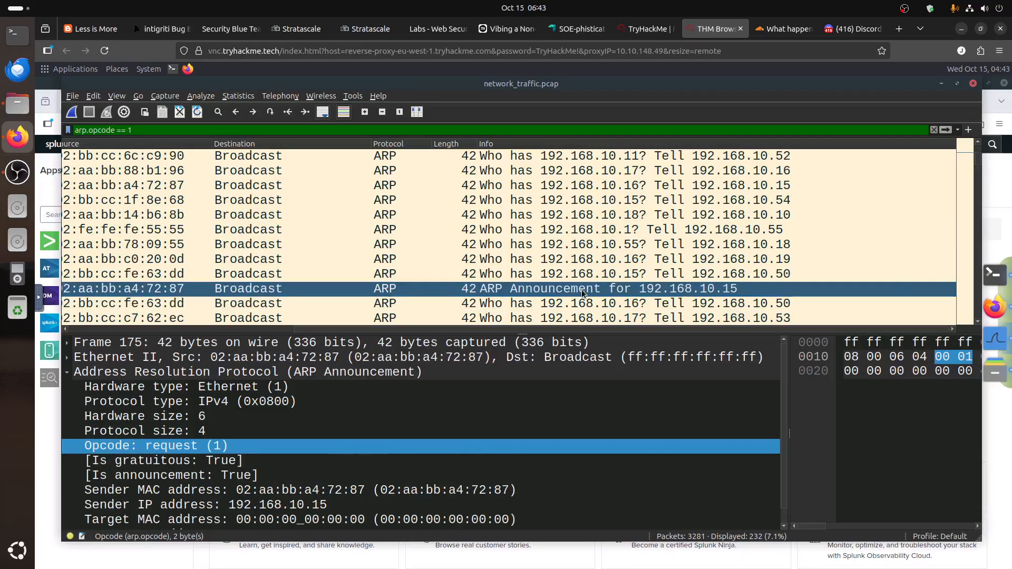
scroll(582, 271, "down", 3)
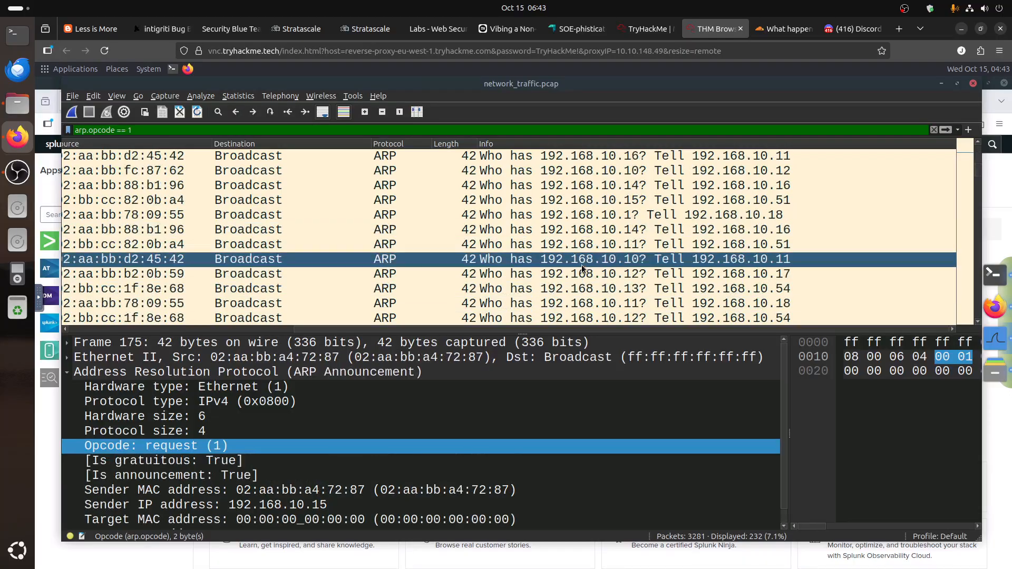
left_click(581, 264)
scroll(581, 261, "down", 3)
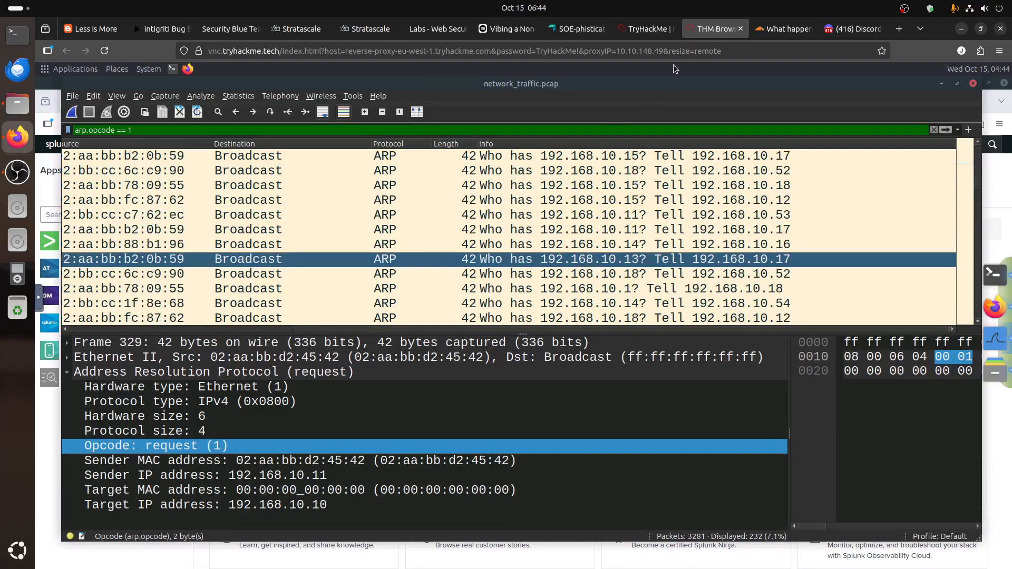
Switch to the TryHackMe room page and find the display filter given in the ARP Response section
left_click(647, 28)
scroll(238, 361, "down", 5)
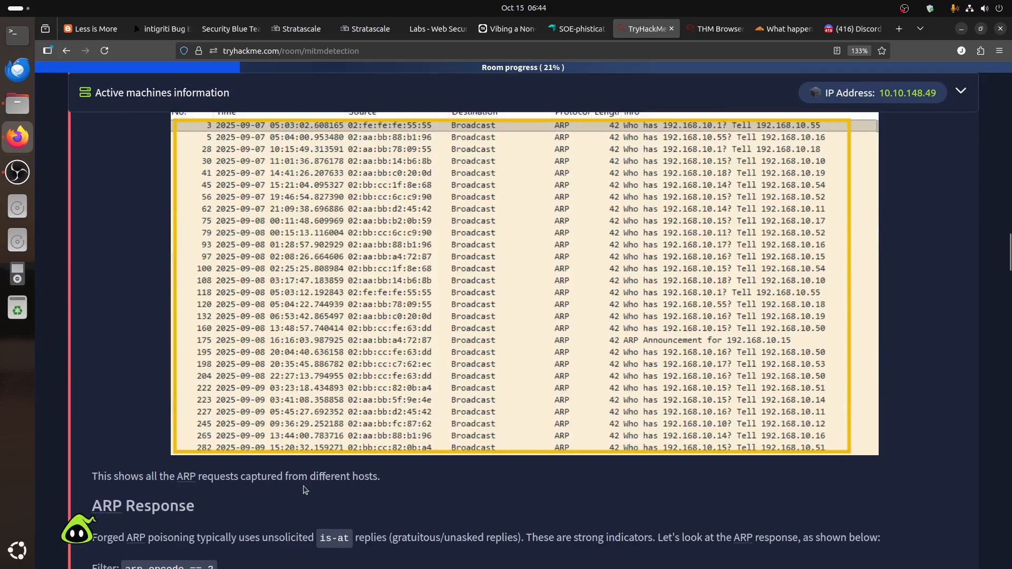
scroll(311, 474, "down", 3)
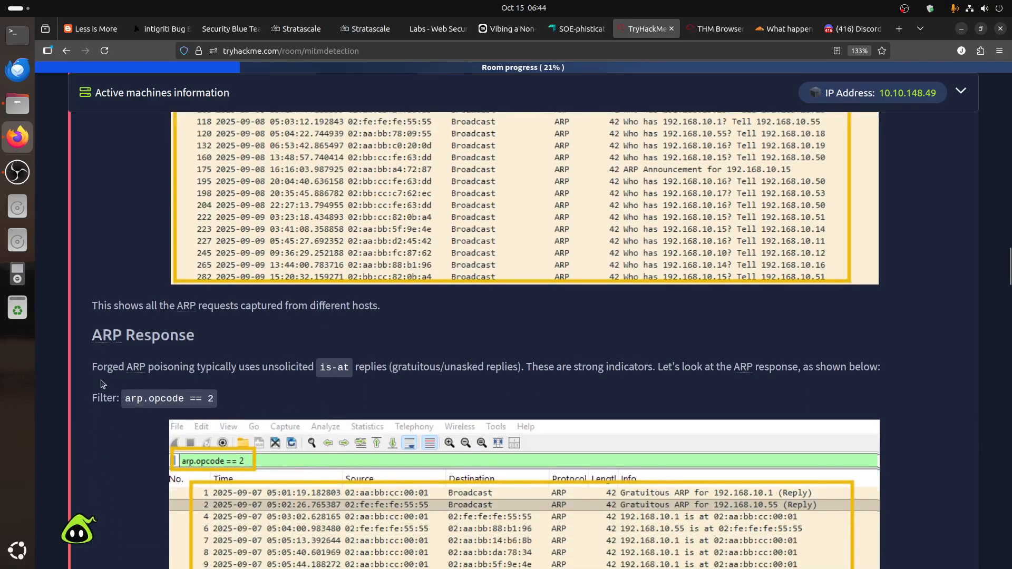
Switch back to Wireshark and change the display filter to arp.opcode == 2, bringing the packets' full info text into view
left_click(716, 30)
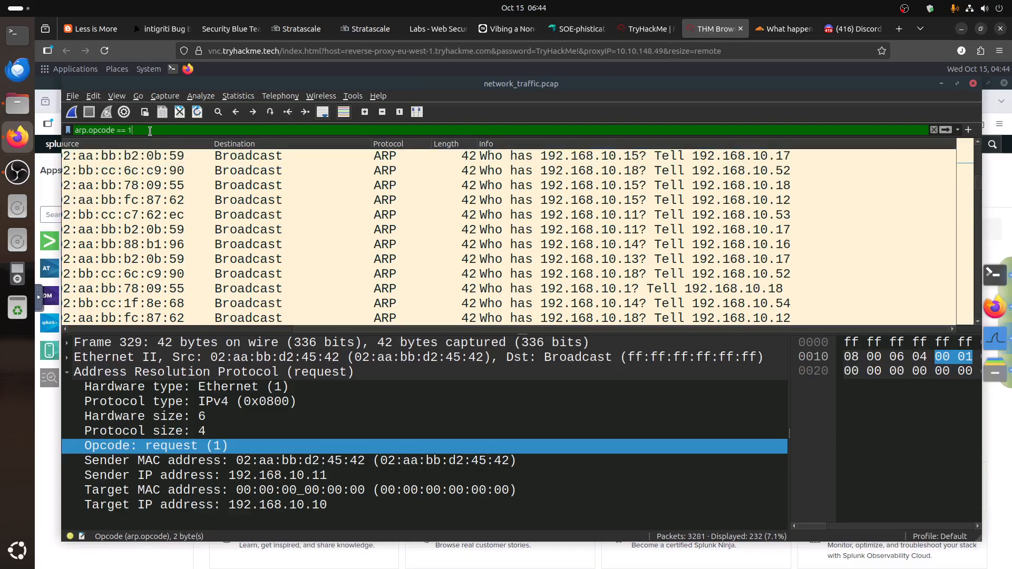
key("BackSpace")
type("2")
key("Return")
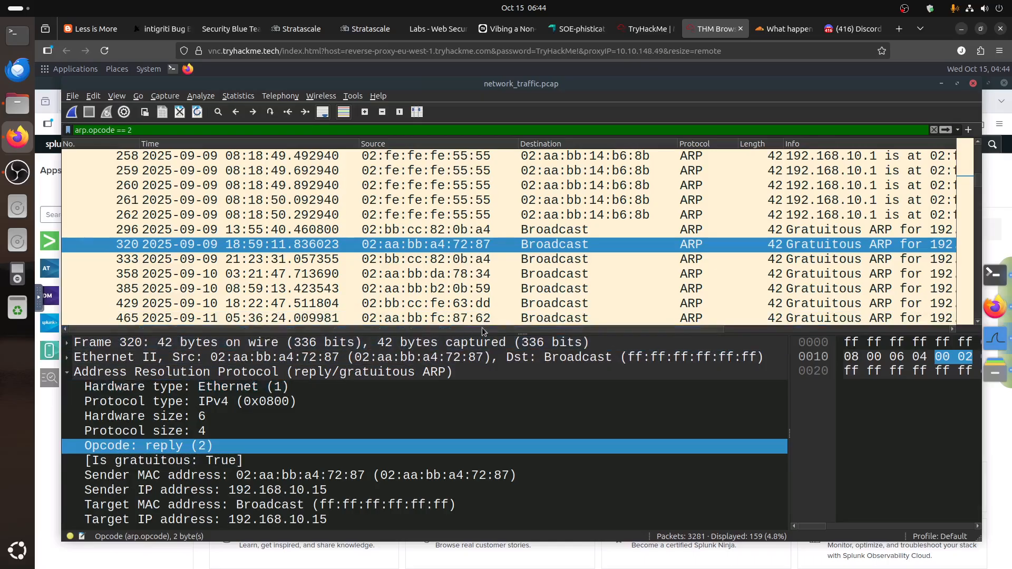
scroll(561, 325, "right", 5)
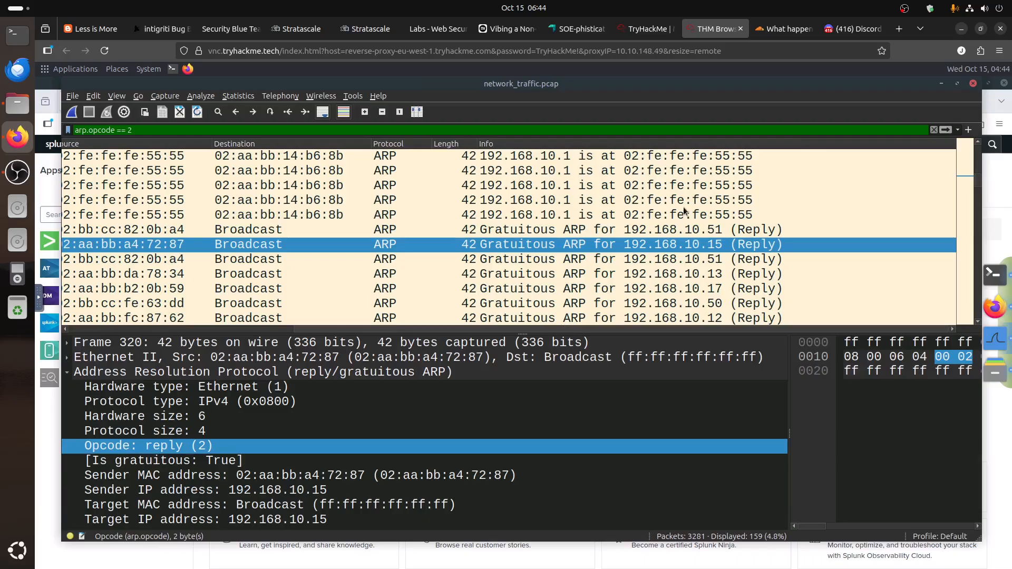
Inspect the first ARP replies in the filtered list, including the gratuitous reply for 192.168.10.1 and its replies from 02:aa:bb:cc:00:01
scroll(693, 233, "up", 8)
left_click(693, 234)
scroll(579, 211, "down", 1)
scroll(533, 189, "up", 1)
left_click(527, 185)
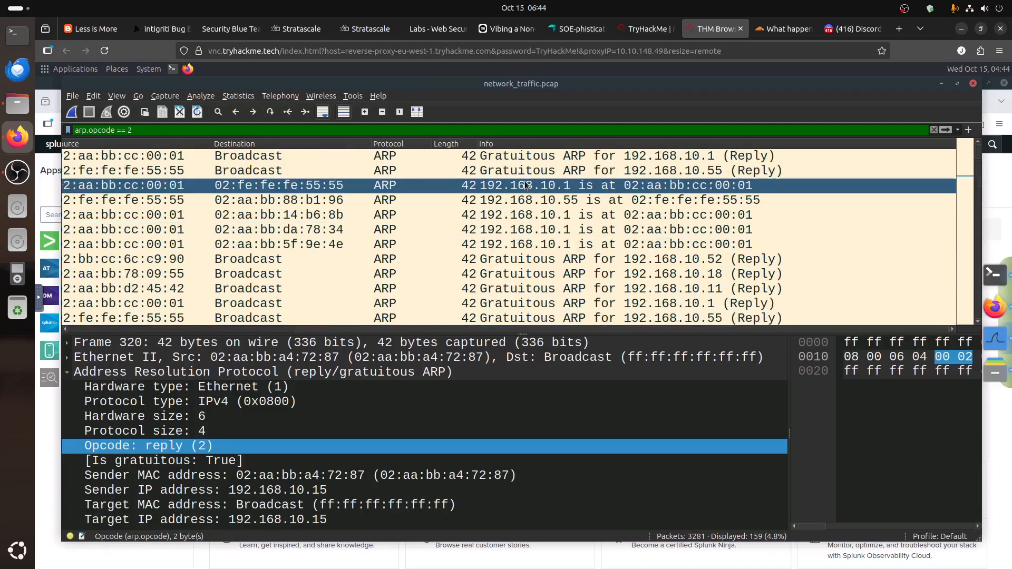
left_click(536, 156)
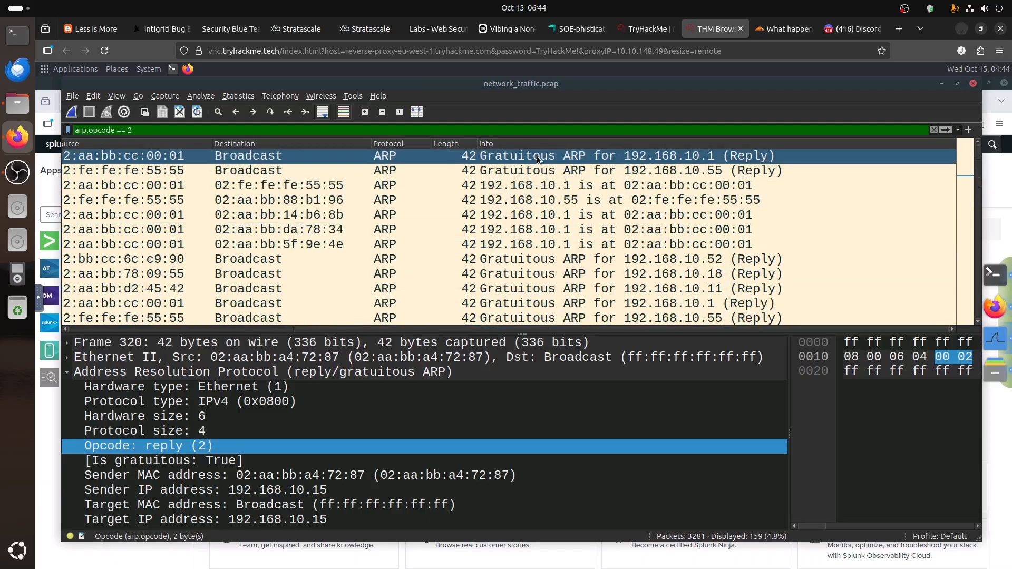
left_click(537, 185)
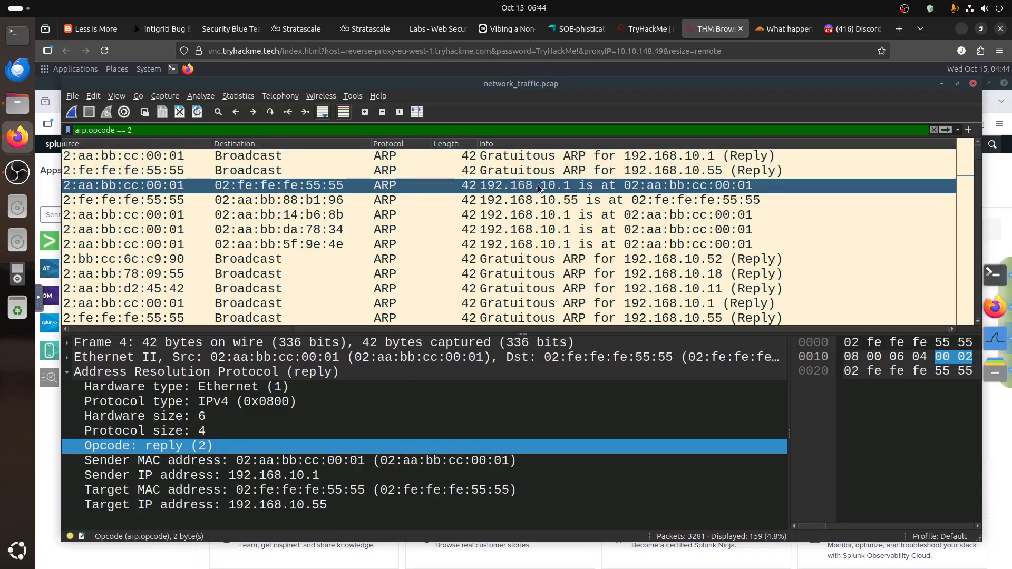
left_click(545, 217)
scroll(546, 219, "down", 1)
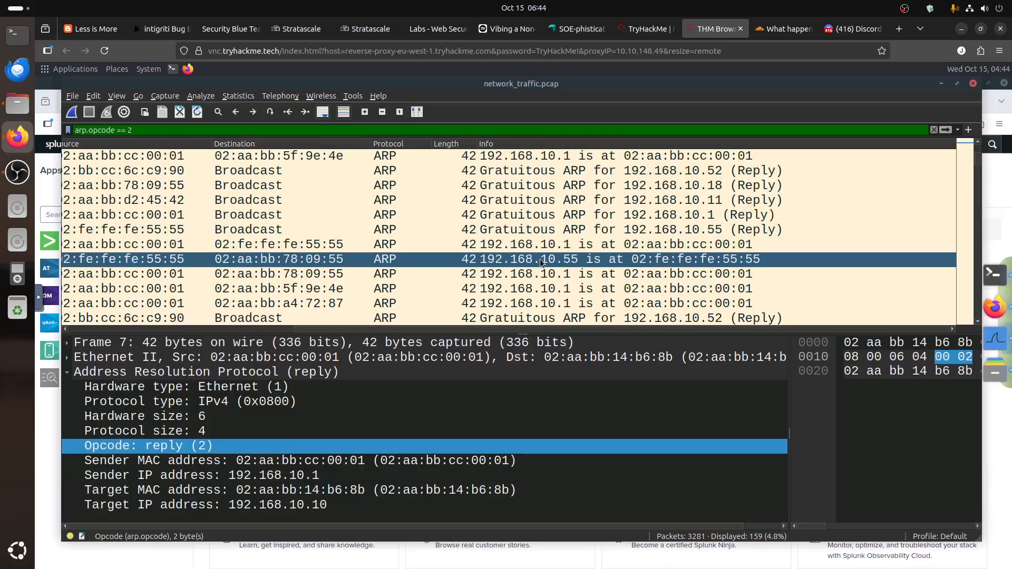
Look through the rest of the ARP replies for packets claiming 192.168.10.1 from a different MAC address
left_click(545, 274)
scroll(544, 274, "down", 1)
scroll(545, 274, "up", 1)
scroll(545, 274, "down", 1)
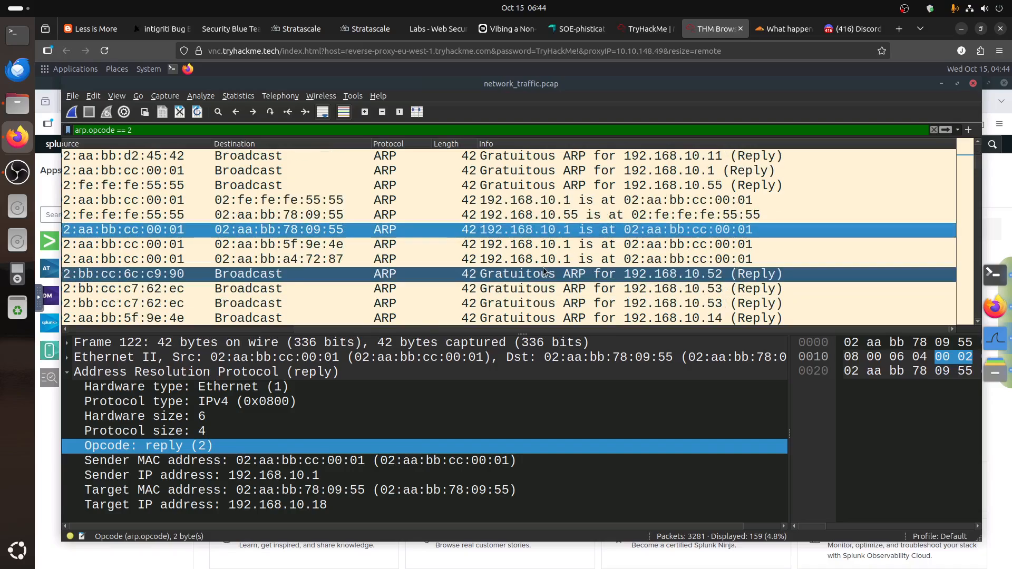
scroll(544, 270, "down", 4)
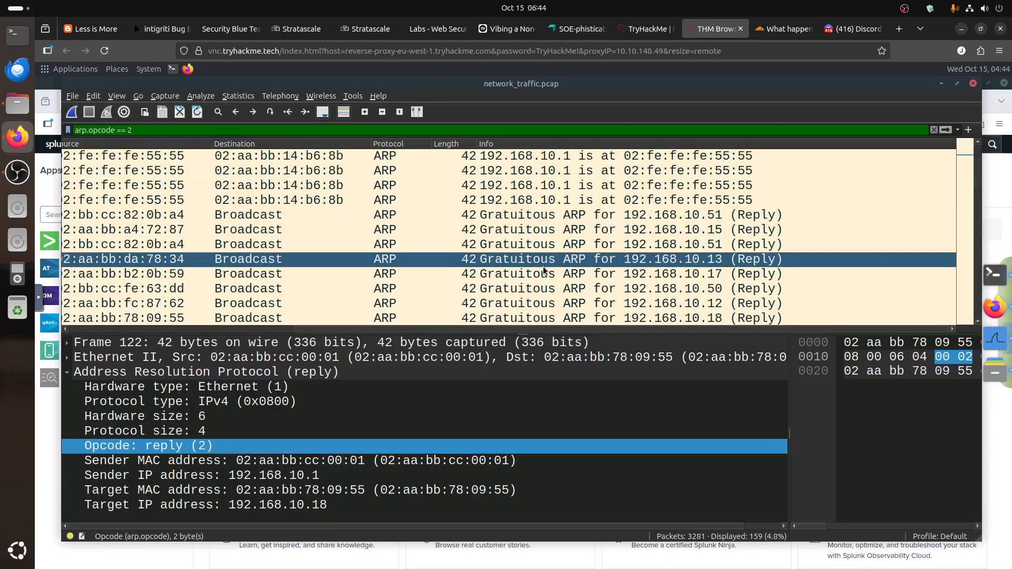
scroll(543, 271, "down", 3)
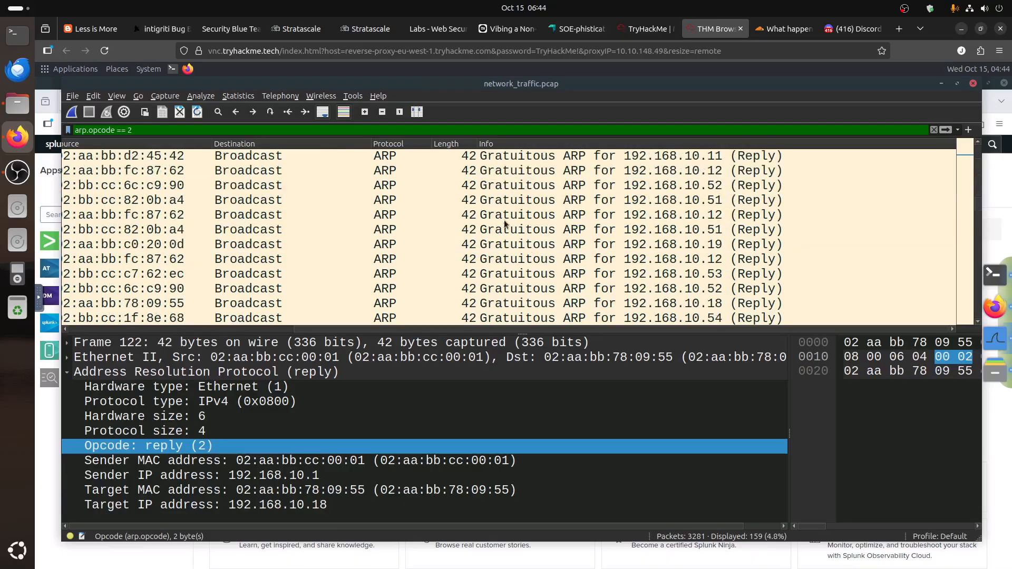
scroll(544, 269, "down", 3)
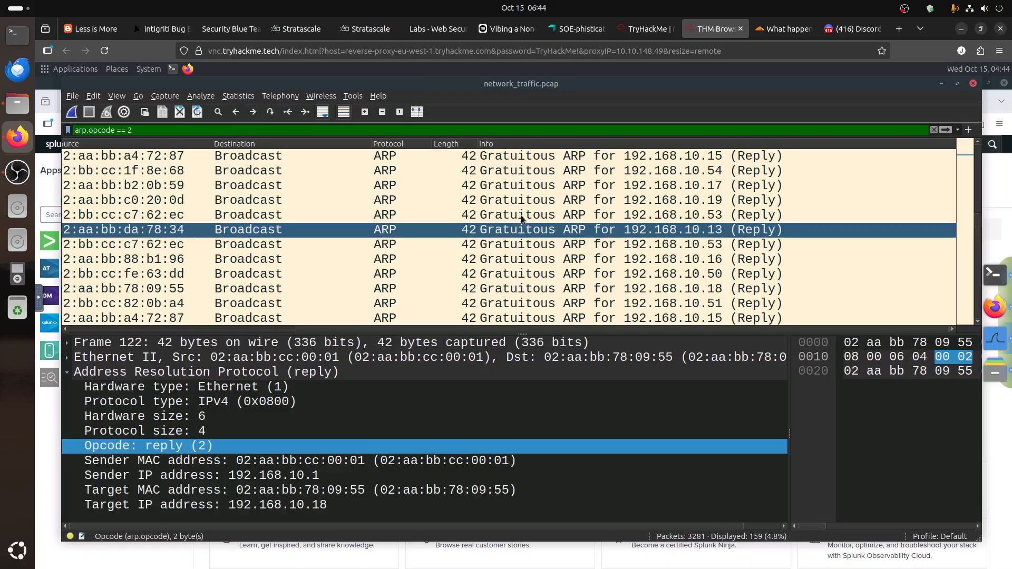
scroll(527, 226, "down", 3)
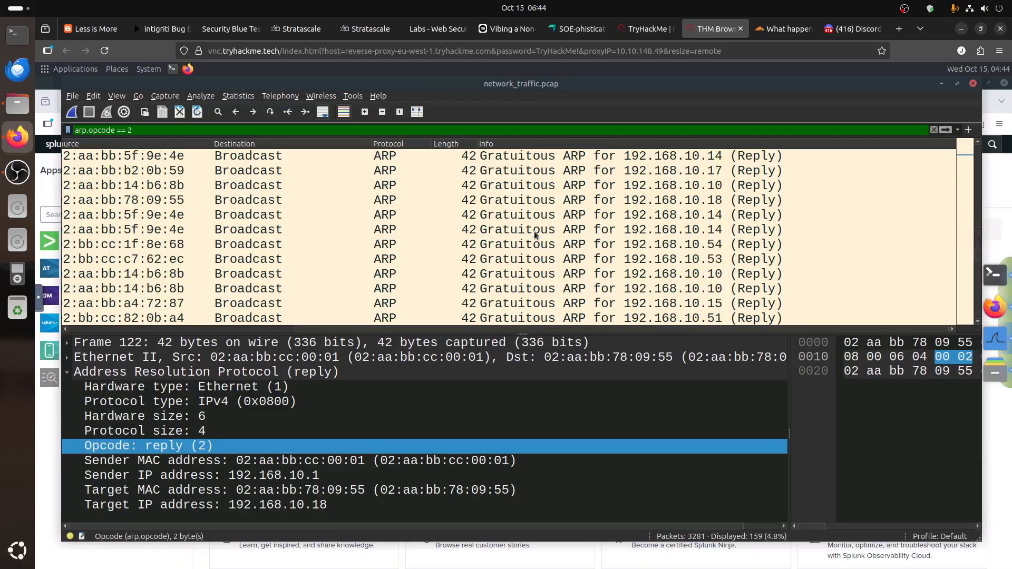
scroll(535, 234, "down", 6)
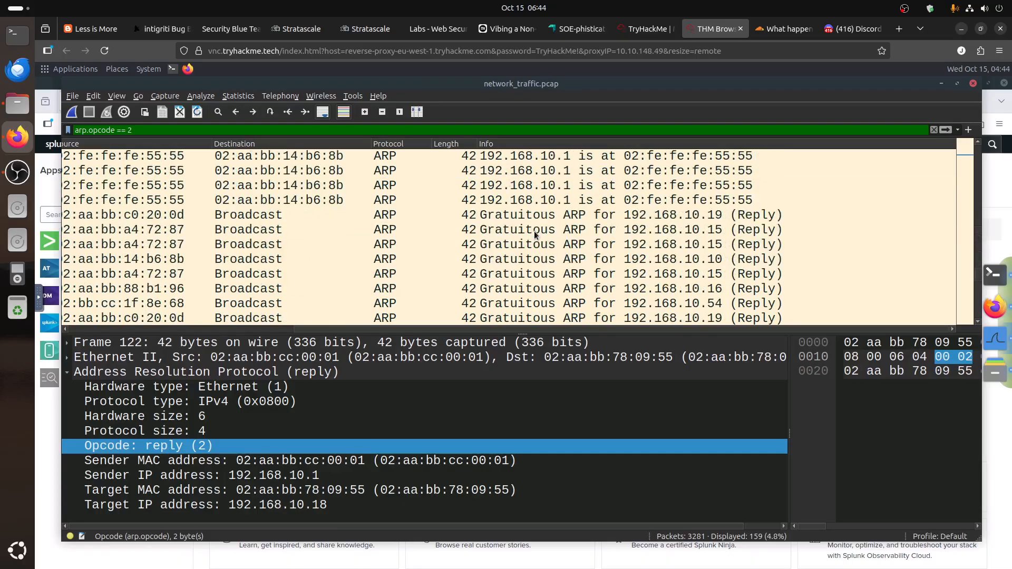
Inspect one of the repeated replies to 02:aa:bb:14:b6:8b that map 192.168.10.1 to 02:fe:fe:fe:55:55
left_click(543, 185)
scroll(653, 309, "up", 1)
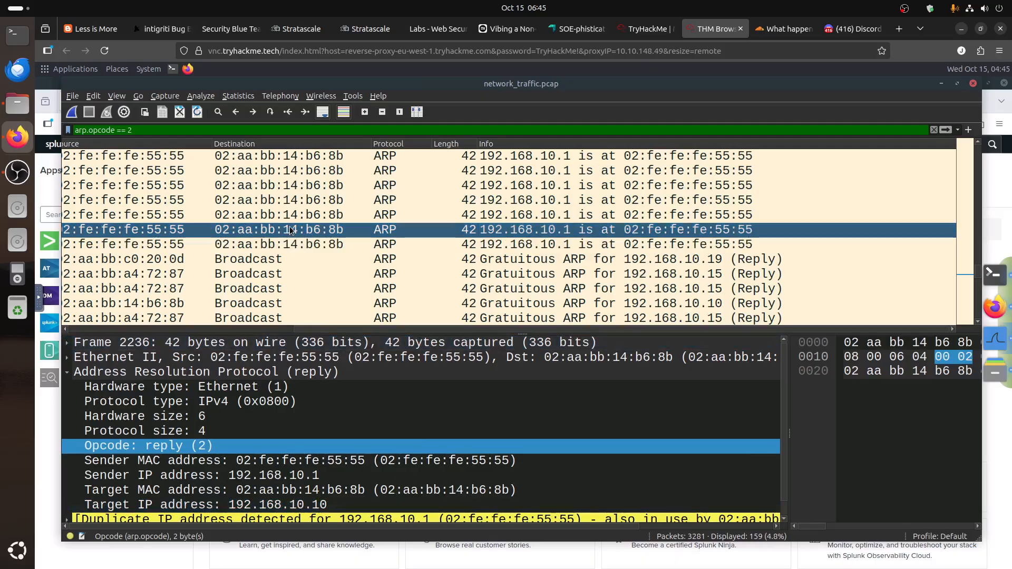
scroll(290, 229, "down", 15)
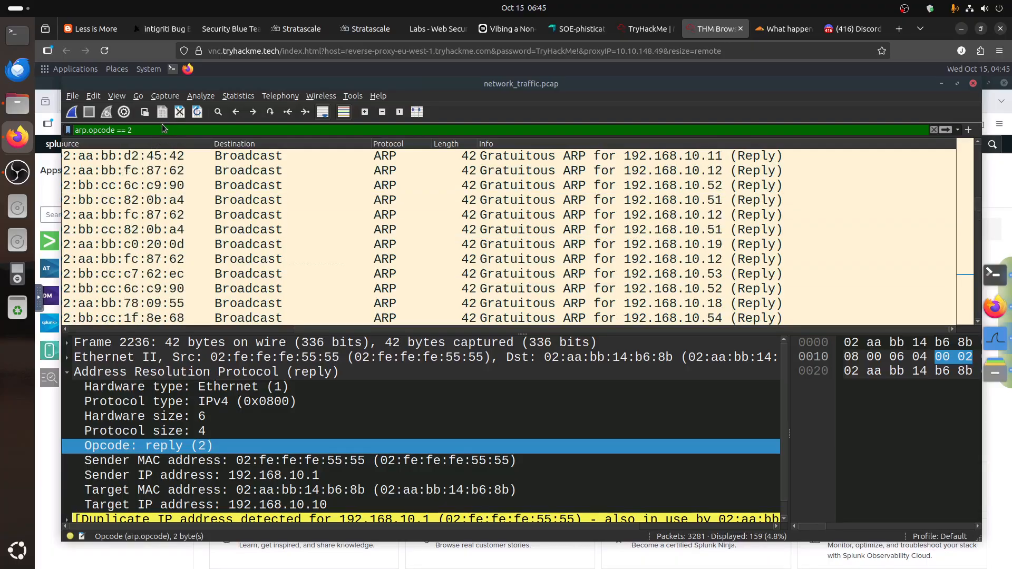
Return to the early ARP replies and examine those mapping 192.168.10.1 to 02:aa:bb:cc:00:01, including frames 4 and 119
left_click_drag(159, 129, 14, 114)
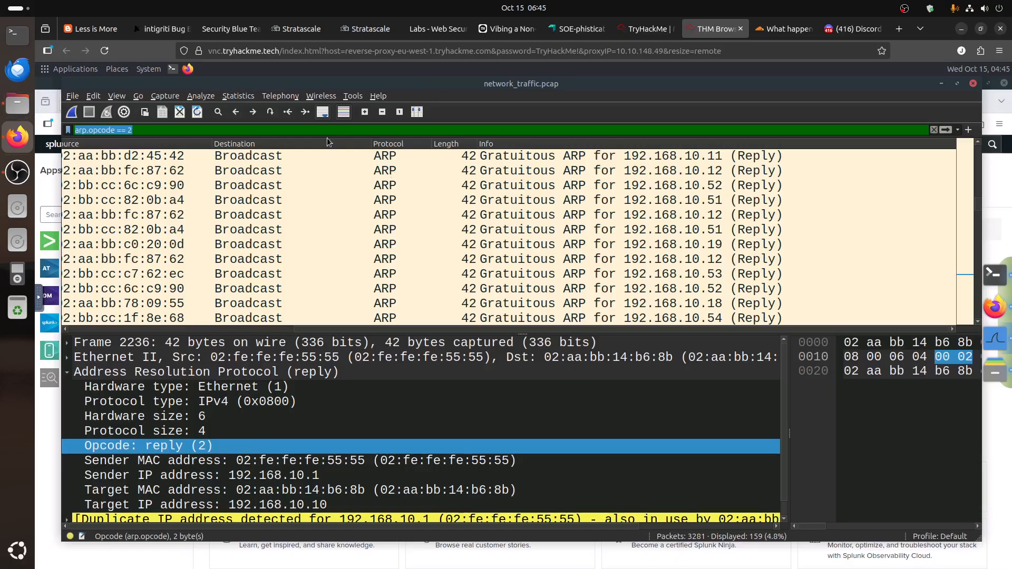
scroll(508, 236, "up", 5)
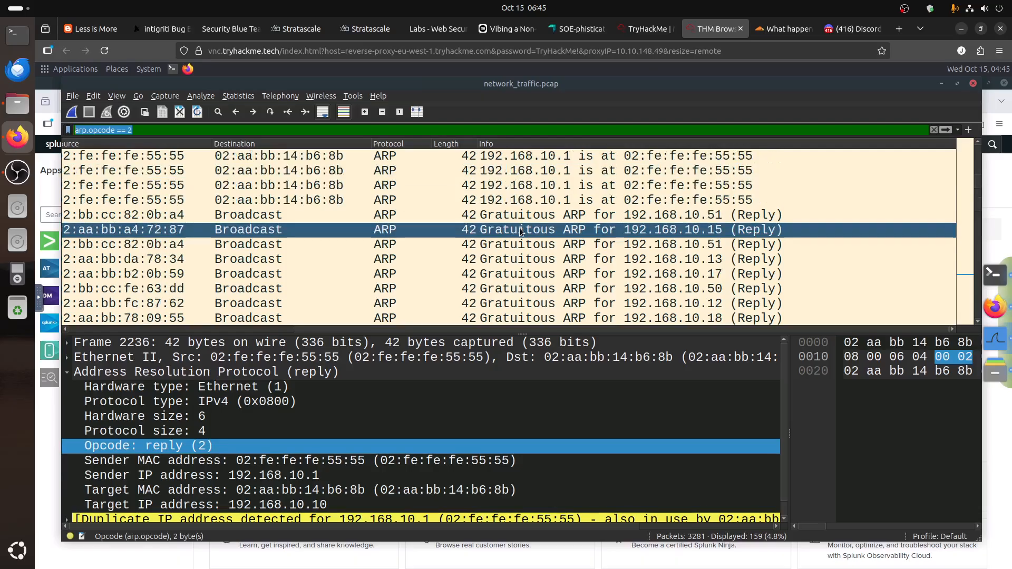
scroll(717, 224, "up", 3)
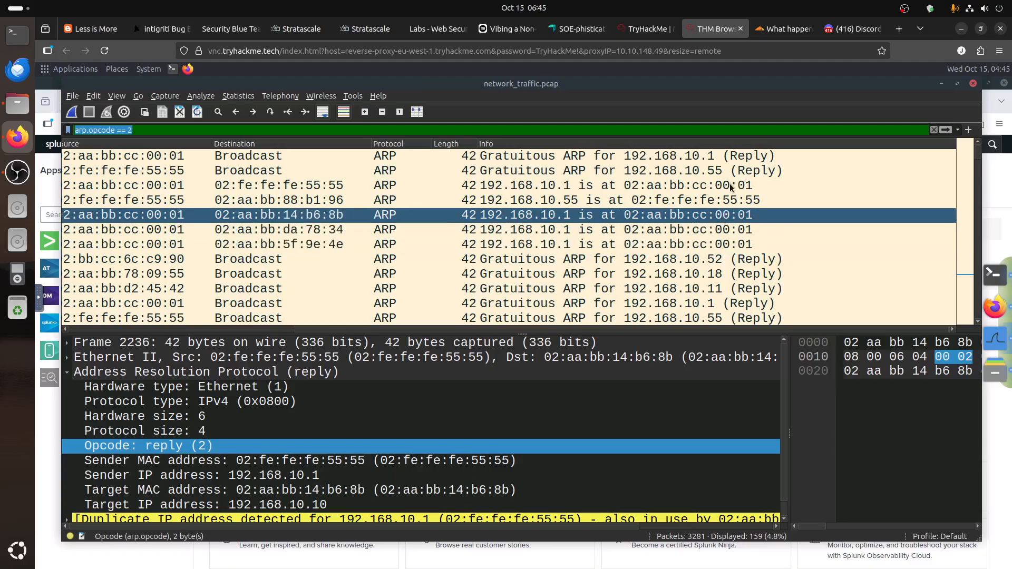
left_click(741, 189)
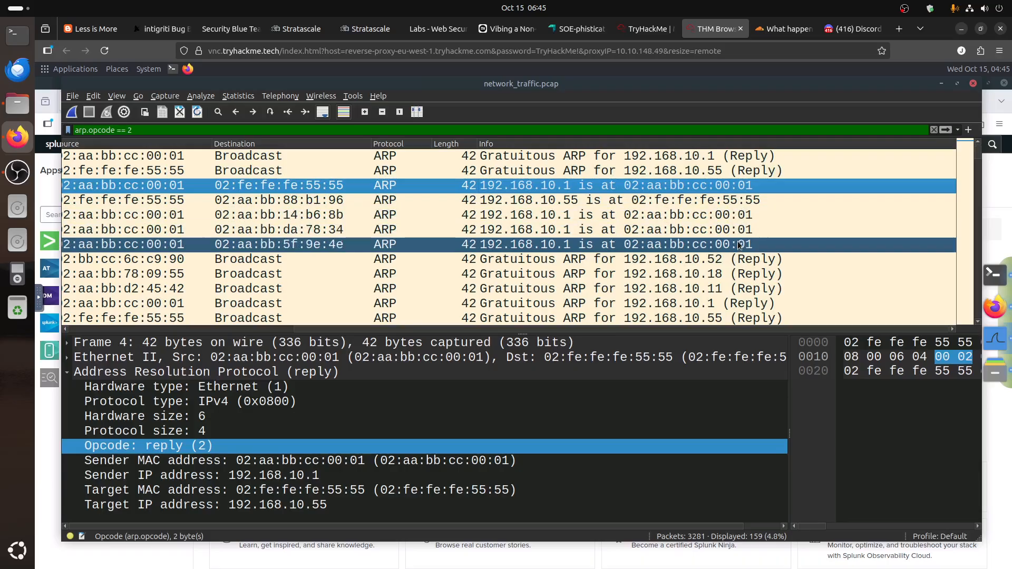
scroll(727, 232, "down", 1)
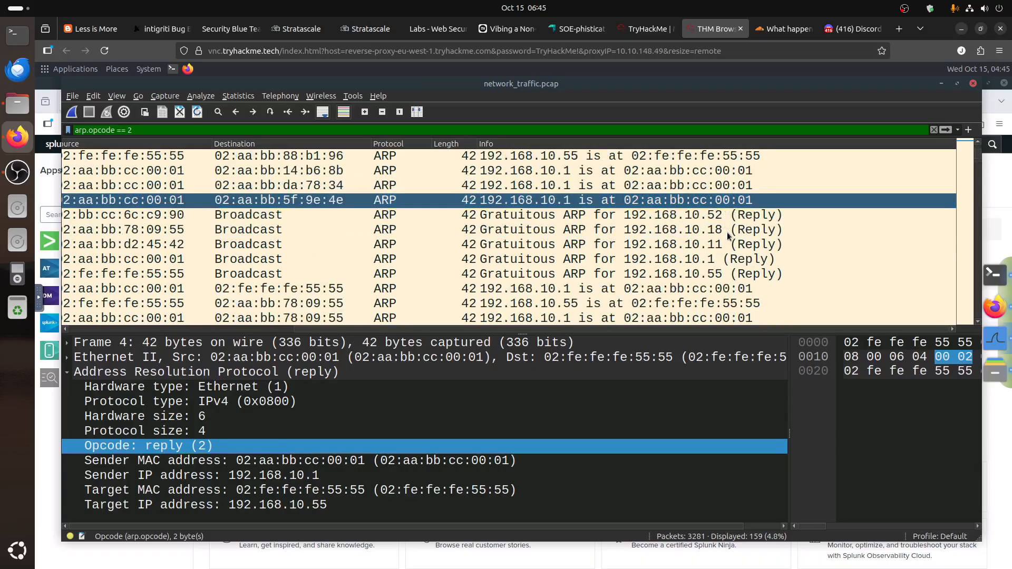
scroll(726, 232, "up", 1)
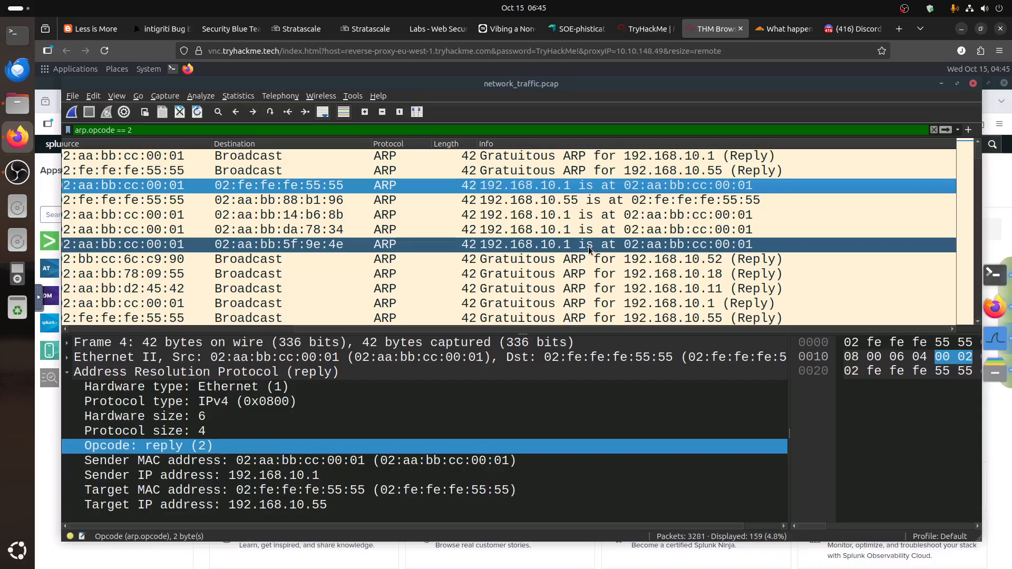
scroll(589, 249, "down", 1)
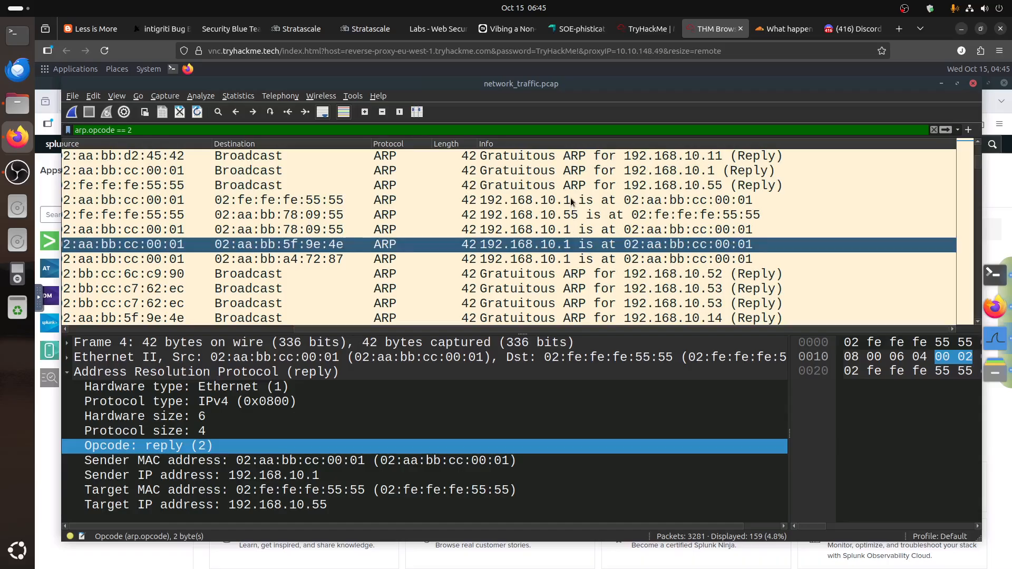
left_click(644, 202)
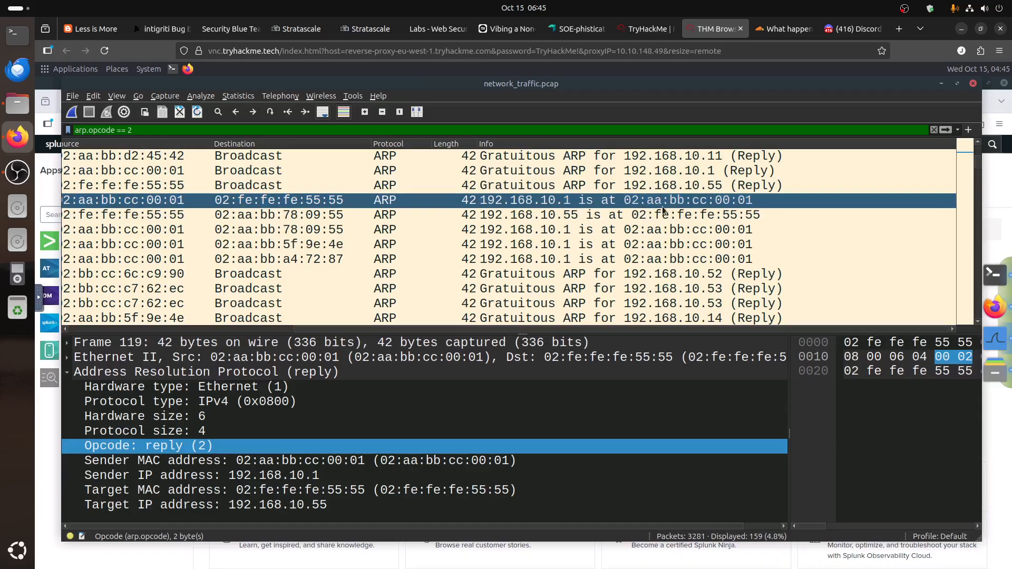
left_click(121, 95)
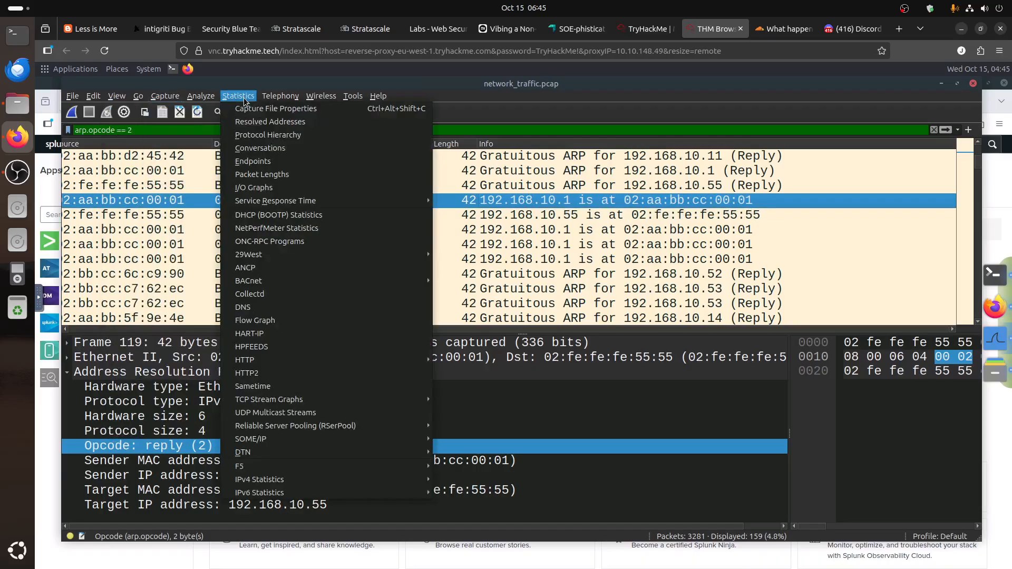
mouse_move(356, 101)
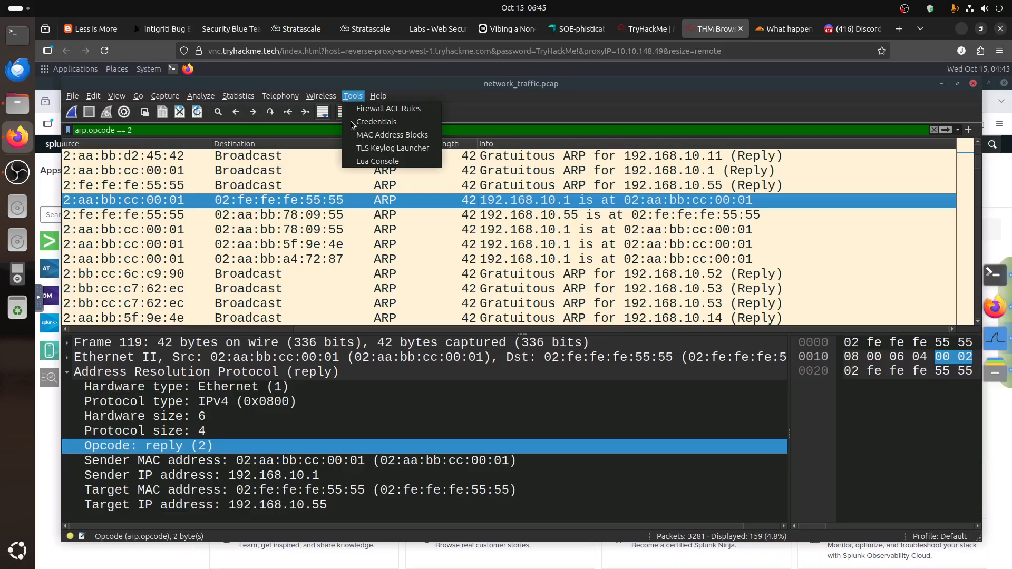
left_click(365, 135)
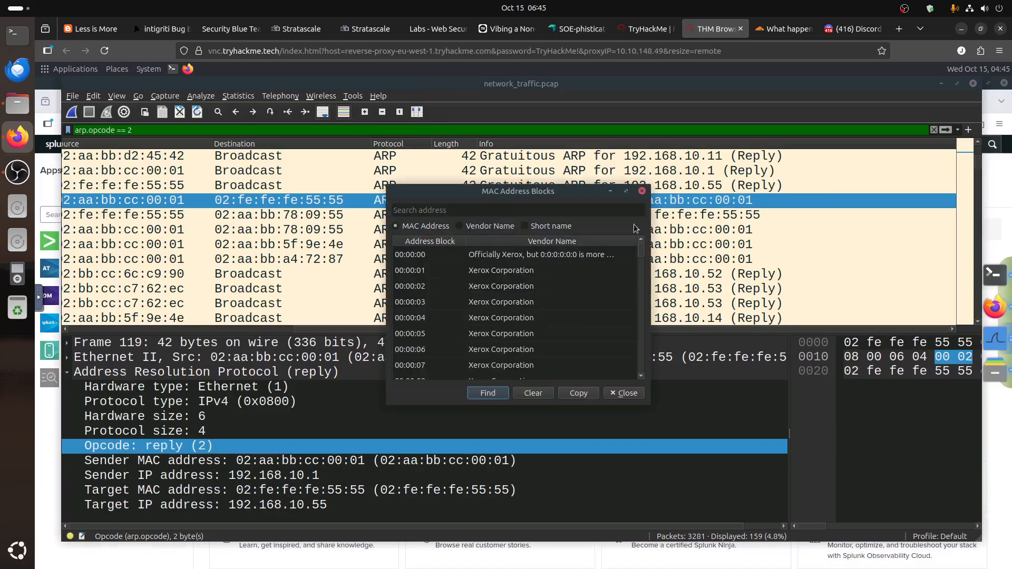
left_click(642, 190)
left_click(283, 96)
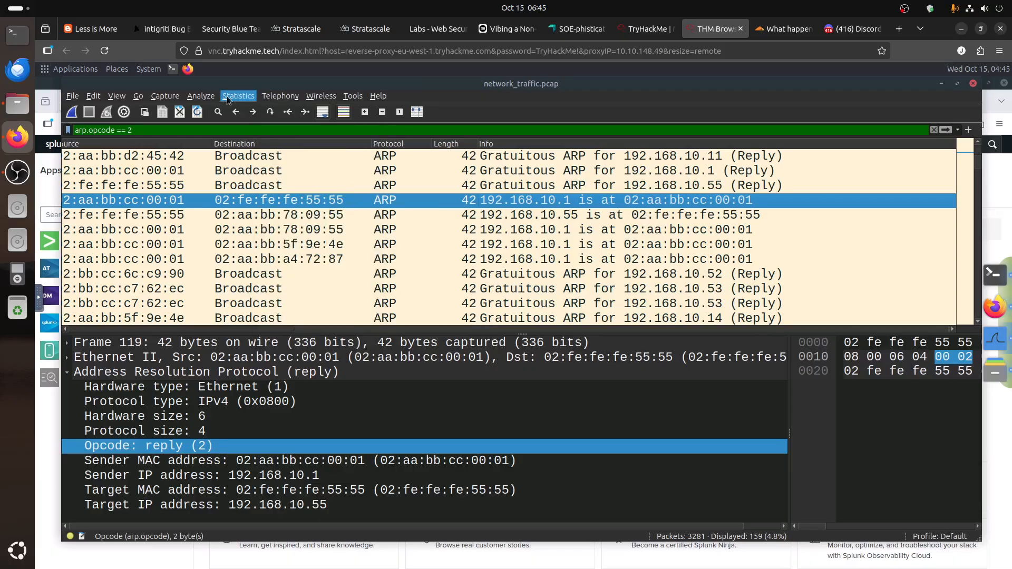
mouse_move(228, 99)
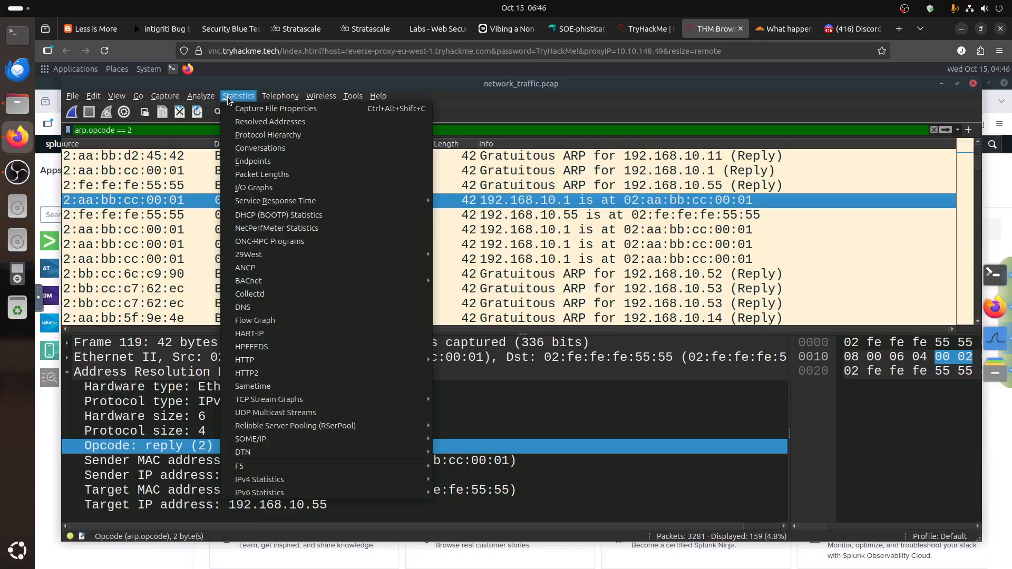
left_click(670, 214)
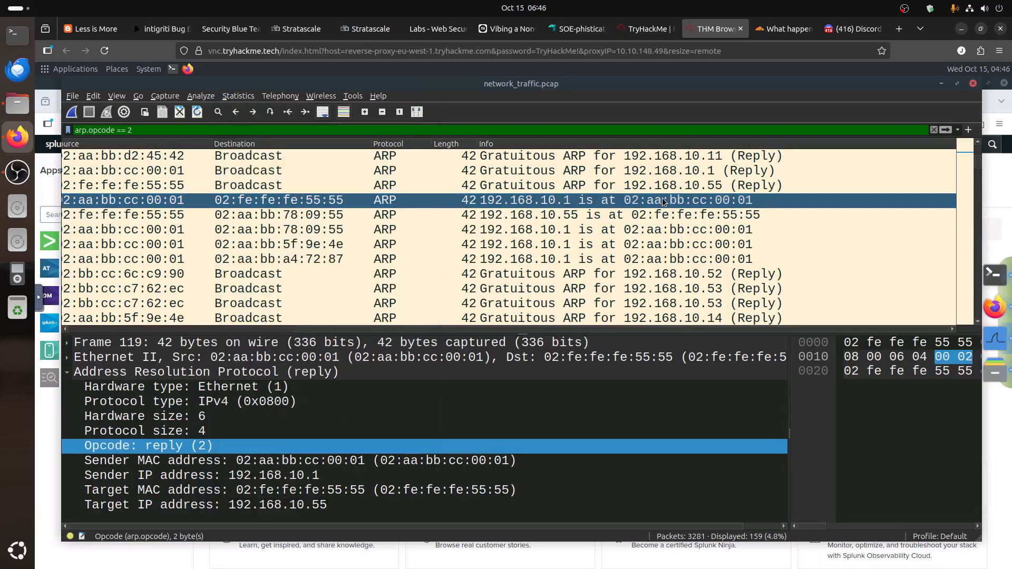
right_click(663, 202)
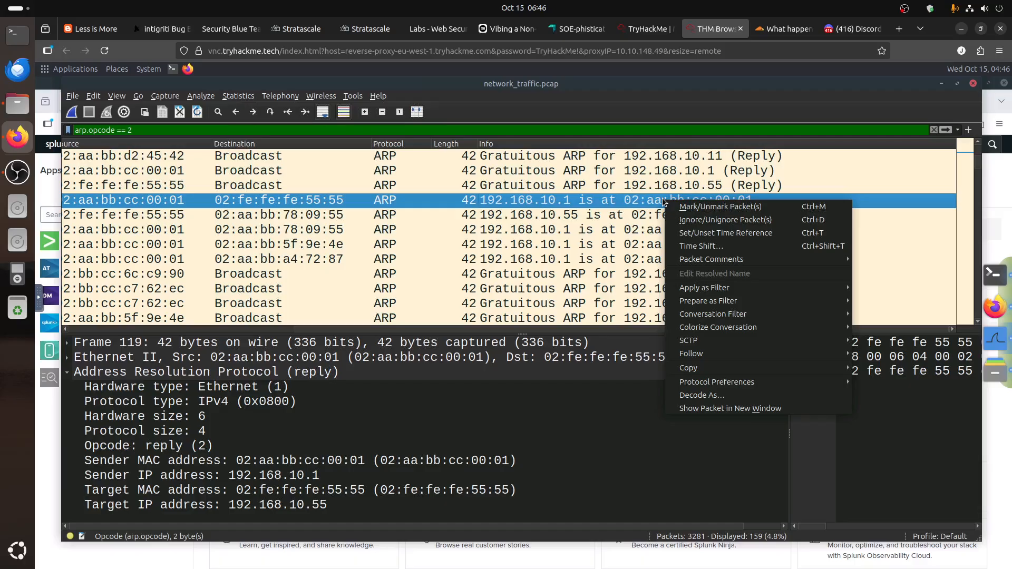
left_click(527, 178)
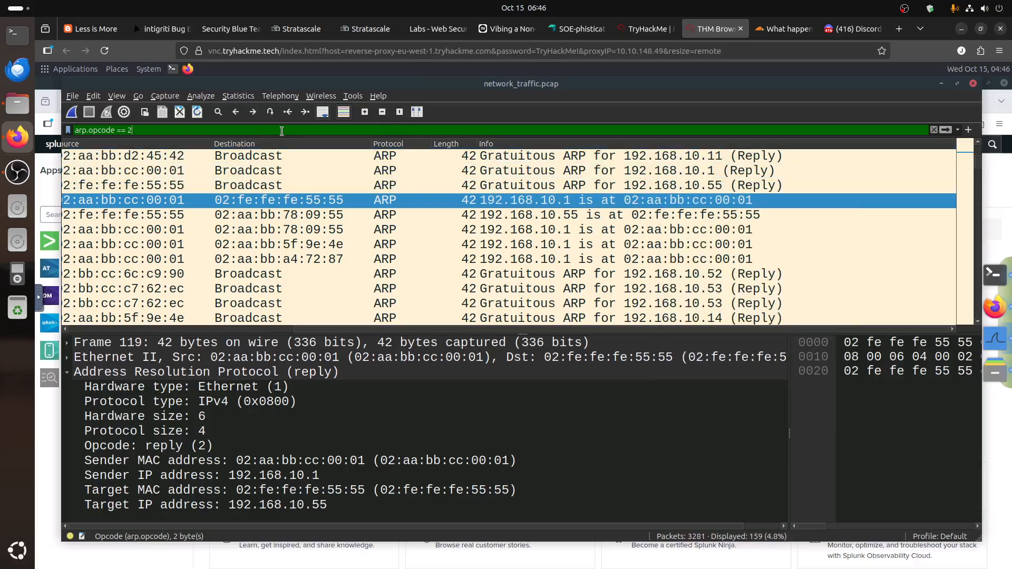
Clear the arp.opcode == 2 display filter so that every captured packet is listed
key("BackSpace")
key("BackSpace")
key("BackSpace")
key("BackSpace")
key("BackSpace")
key("BackSpace")
key("BackSpace")
key("BackSpace")
key("BackSpace")
key("BackSpace")
key("BackSpace")
key("BackSpace")
key("BackSpace")
key("BackSpace")
key("BackSpace")
key("Return")
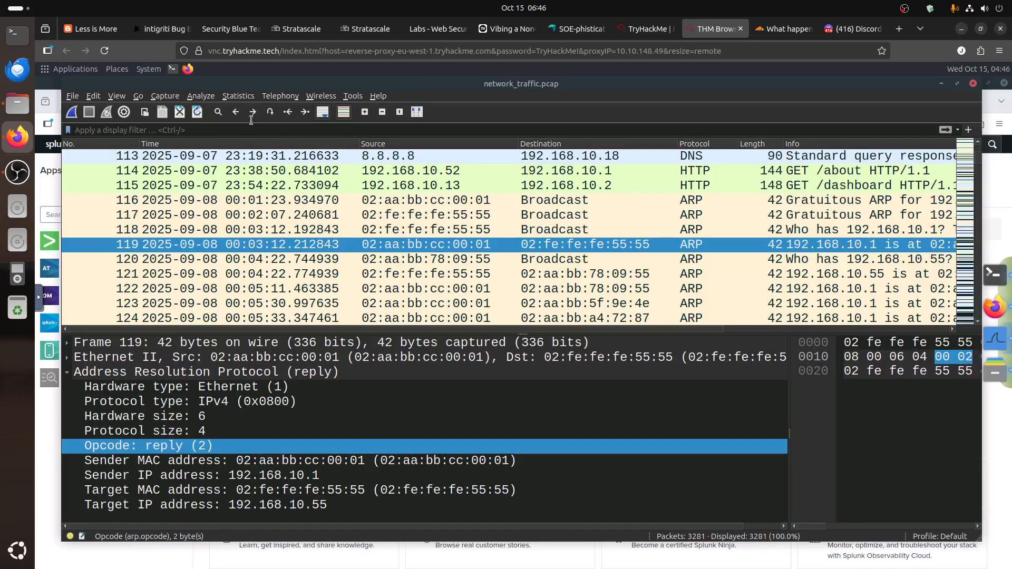
left_click(196, 95)
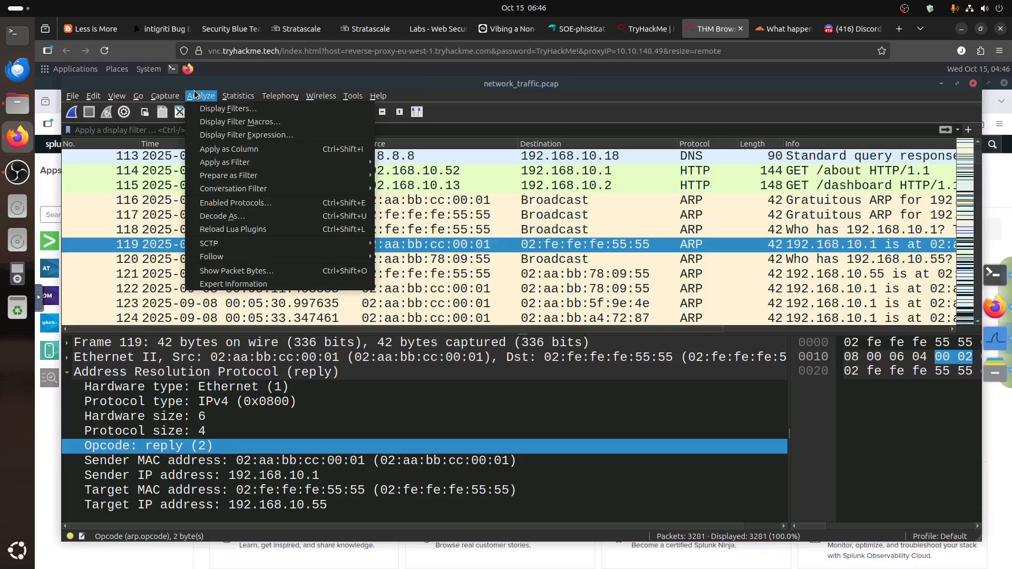
mouse_move(246, 100)
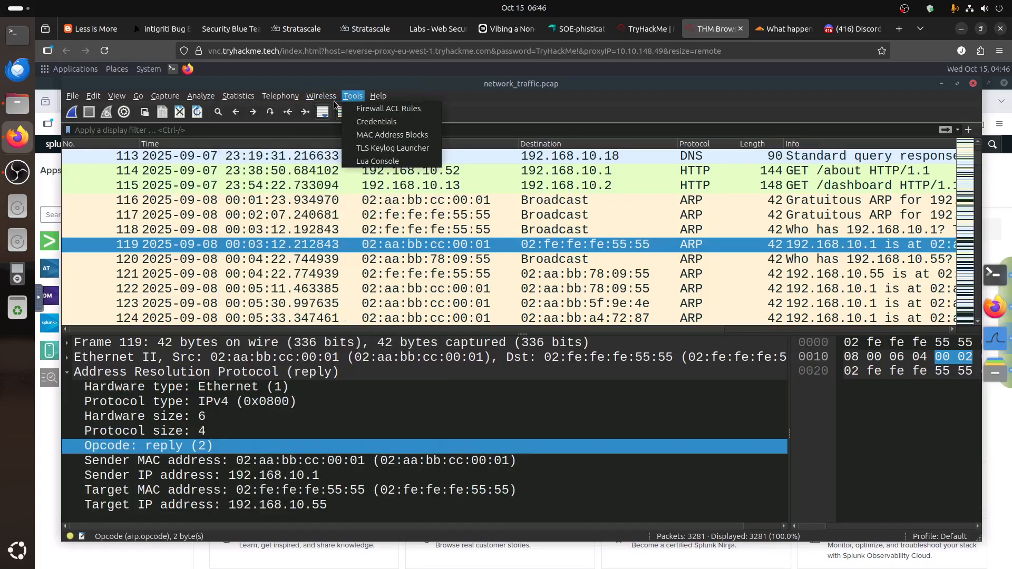
mouse_move(280, 102)
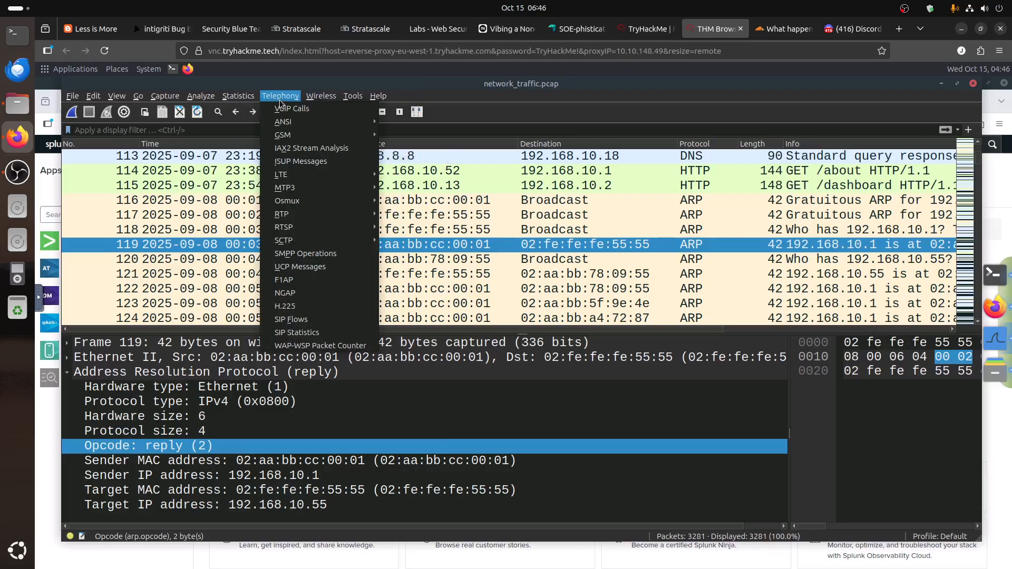
mouse_move(197, 100)
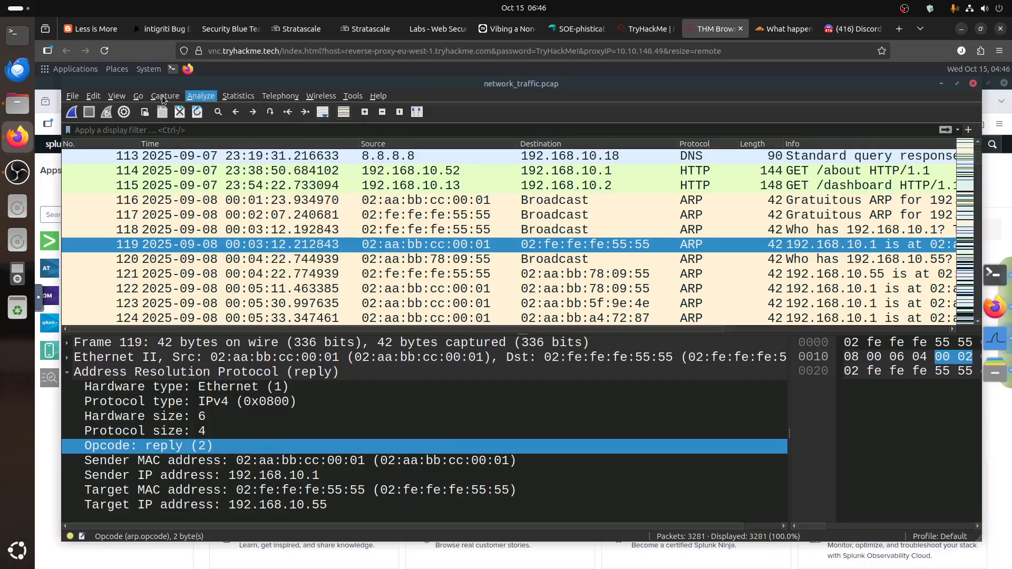
mouse_move(164, 99)
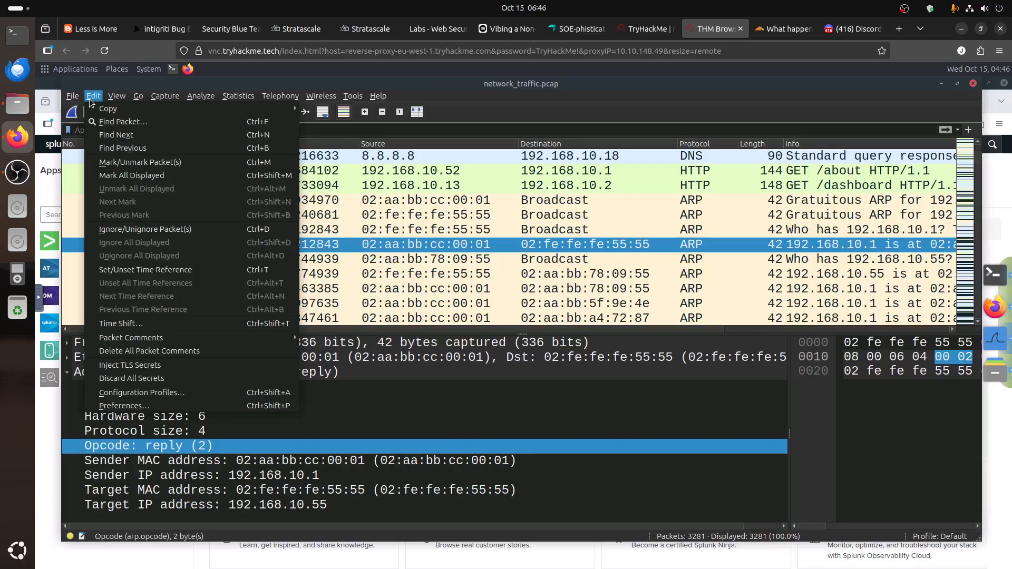
left_click(466, 247)
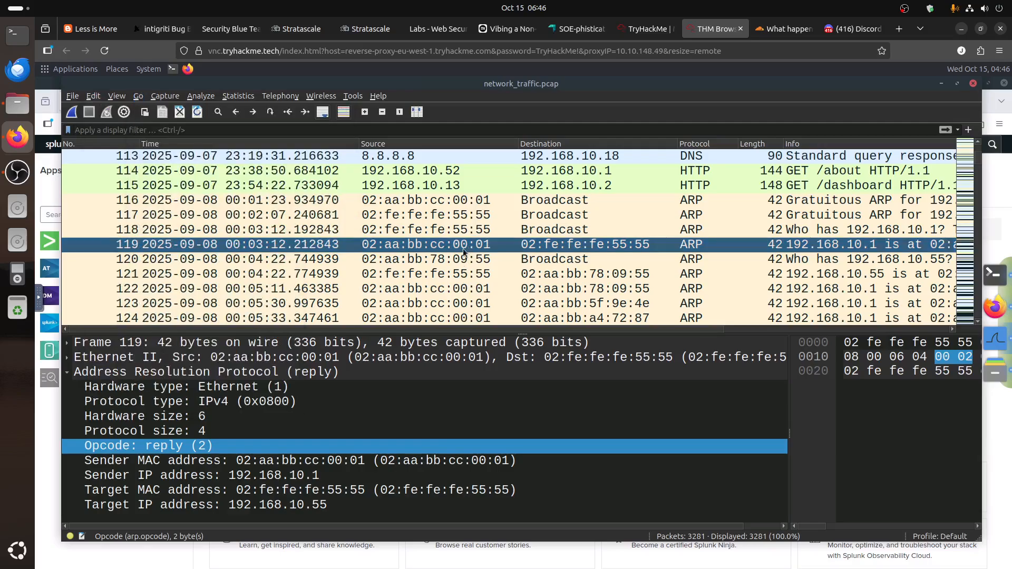
right_click(451, 245)
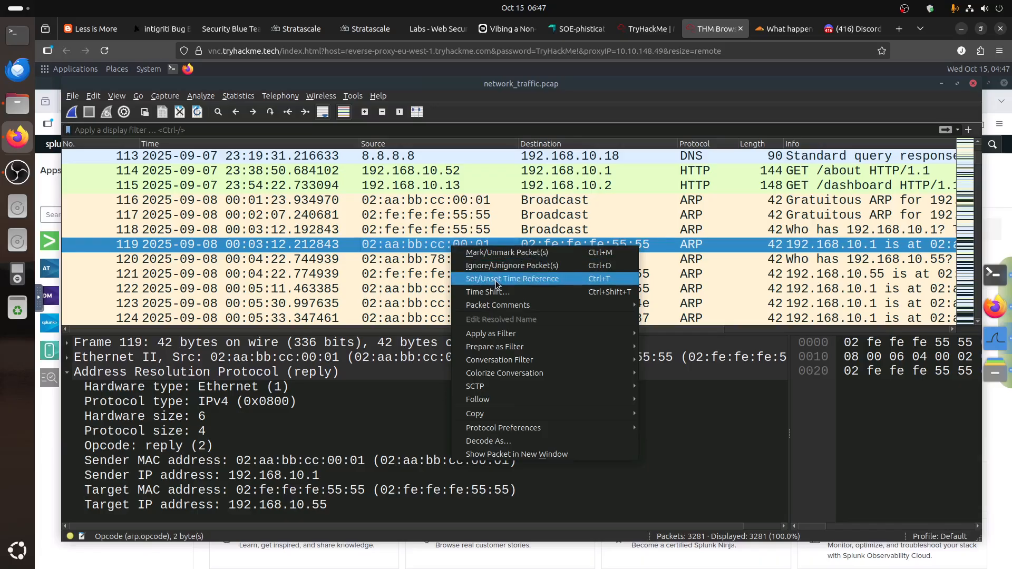
mouse_move(511, 312)
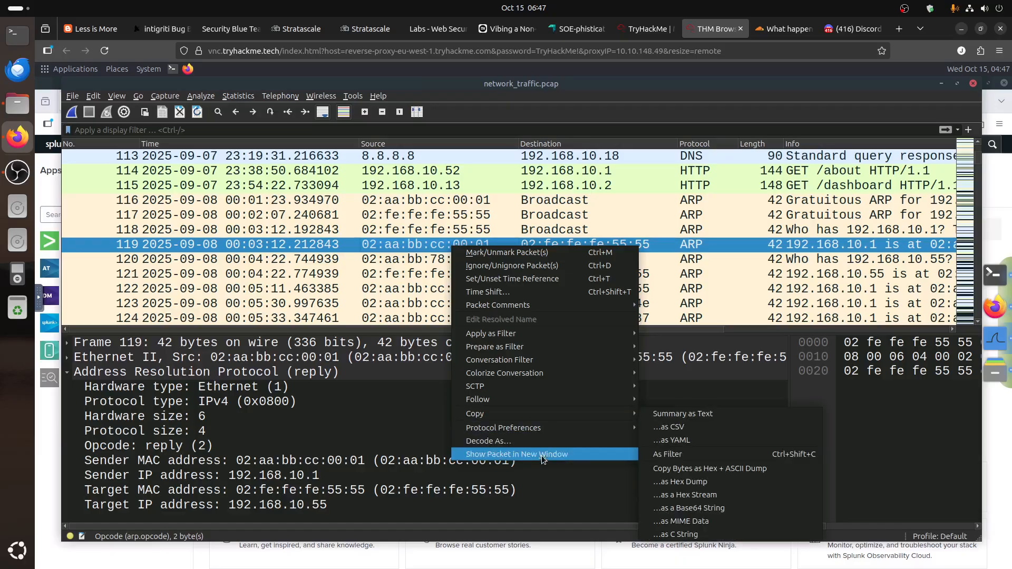
left_click(384, 246)
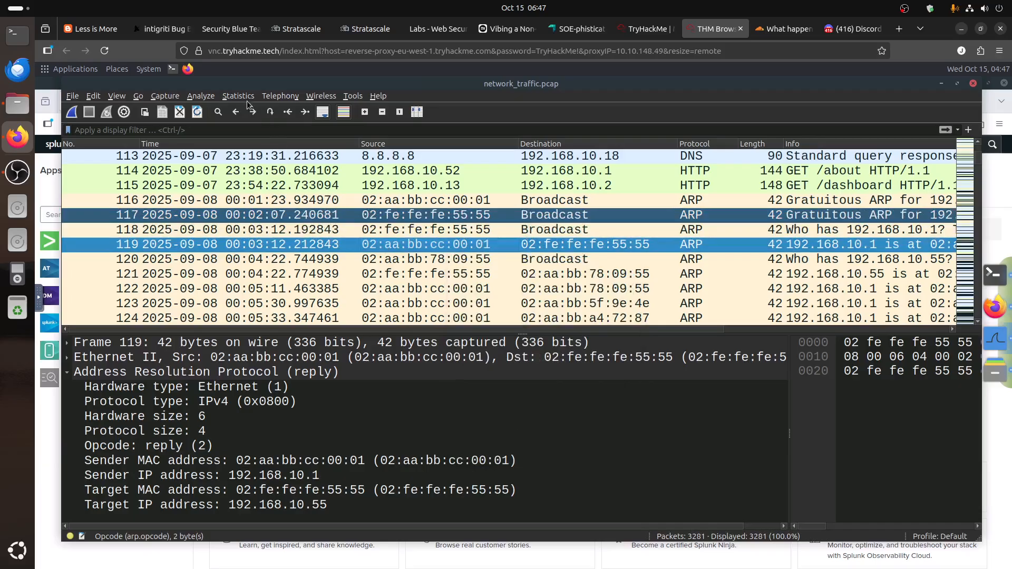
Enable resolution of network (IP) addresses in the Name Resolution preferences and apply the change
left_click(93, 97)
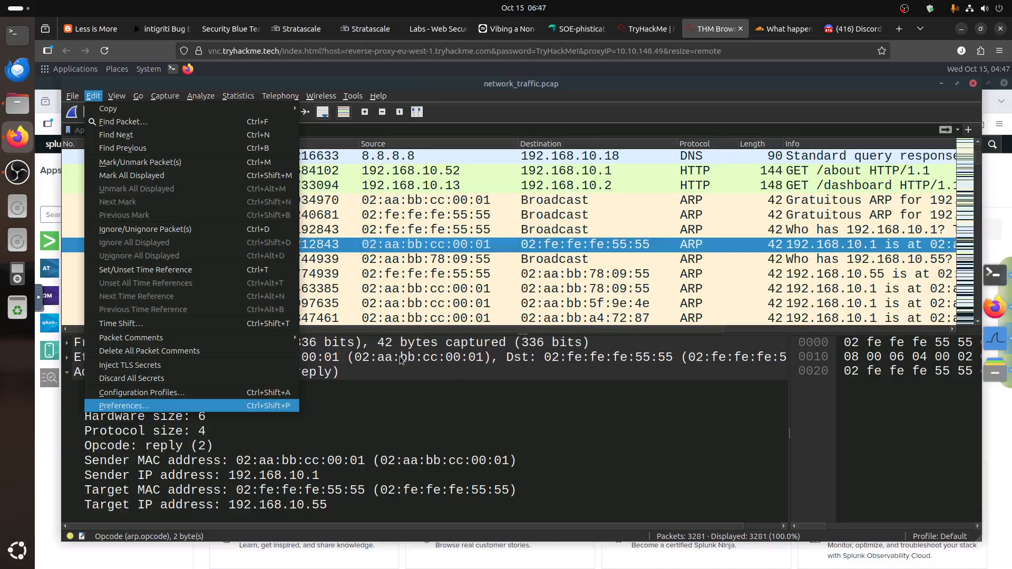
key("Escape")
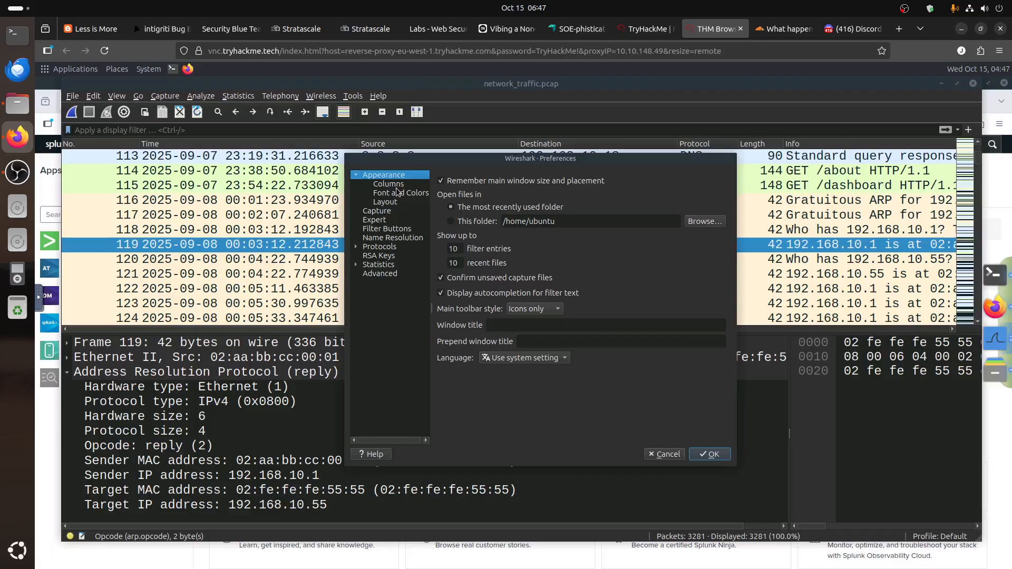
left_click(398, 238)
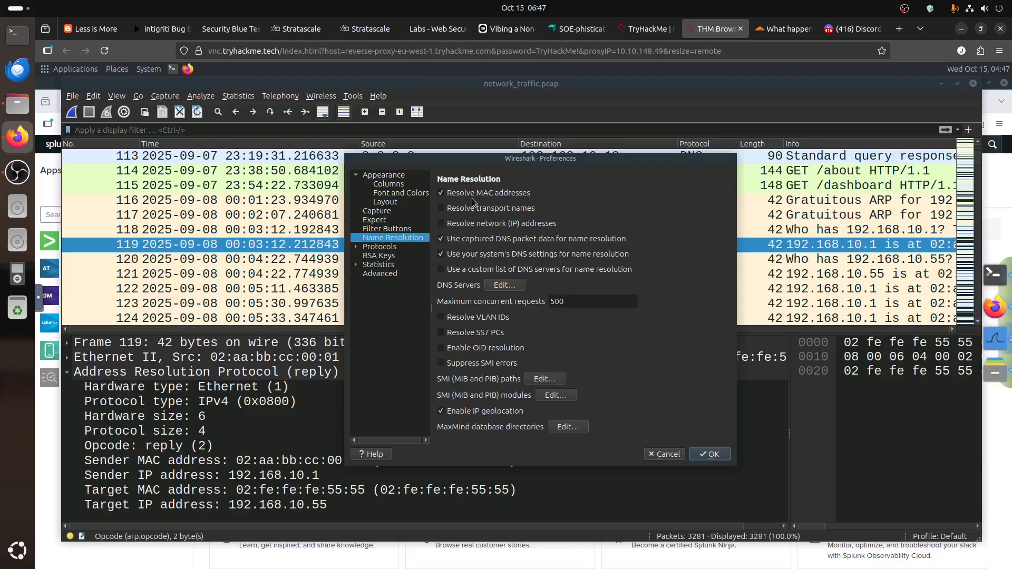
left_click(504, 285)
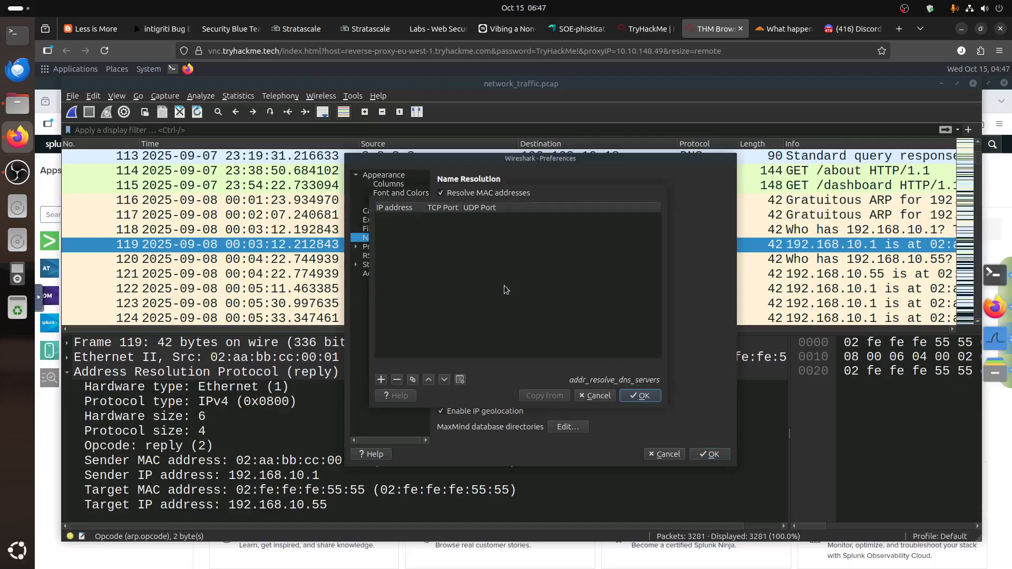
left_click(594, 395)
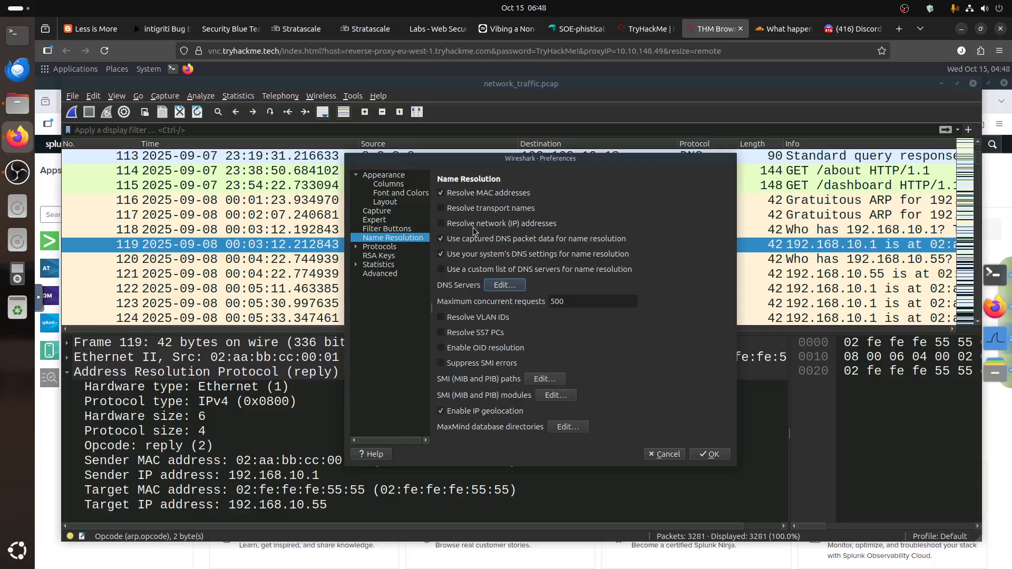
mouse_move(473, 231)
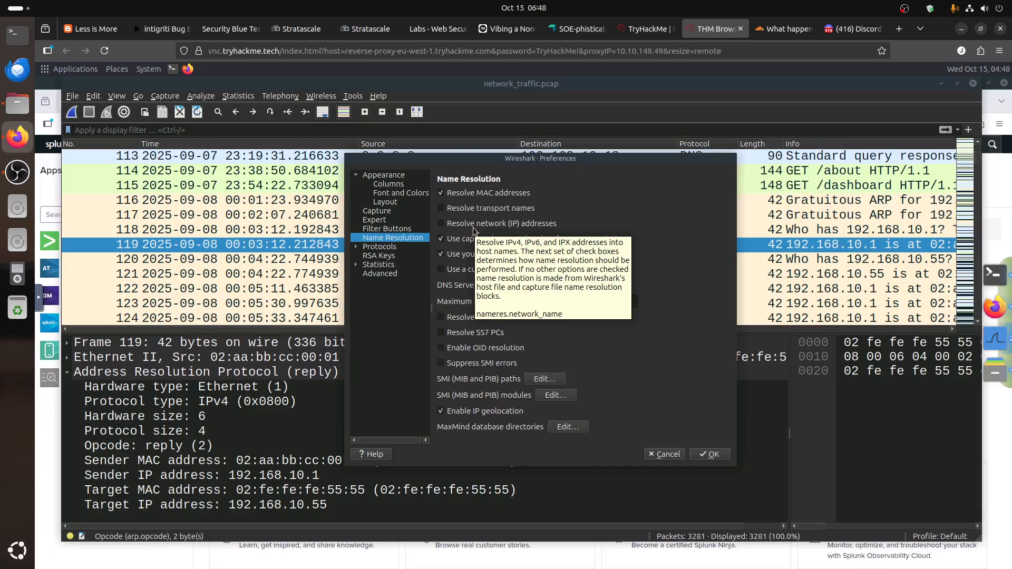
left_click(633, 223)
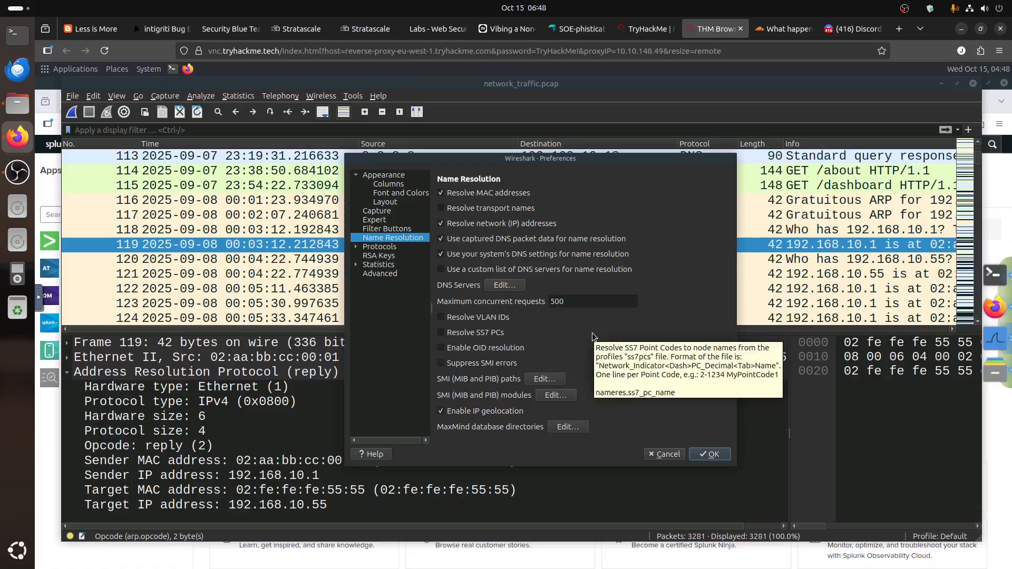
left_click(697, 451)
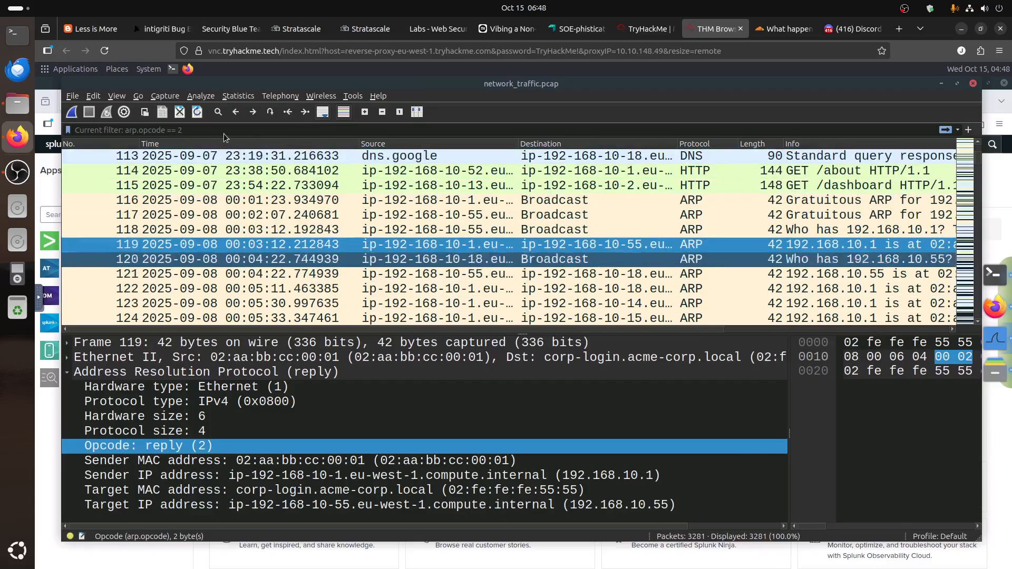
left_click(92, 99)
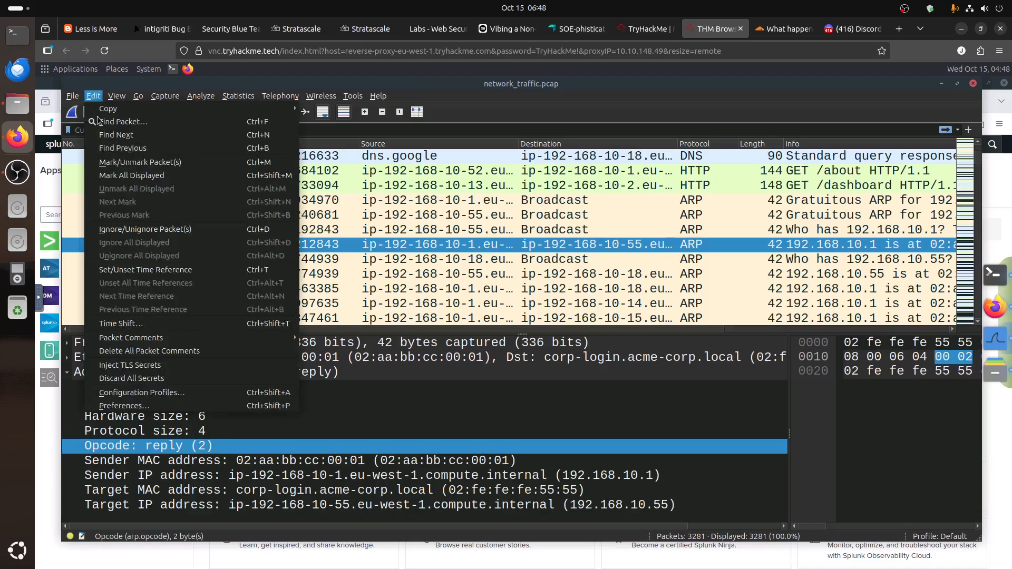
left_click(158, 406)
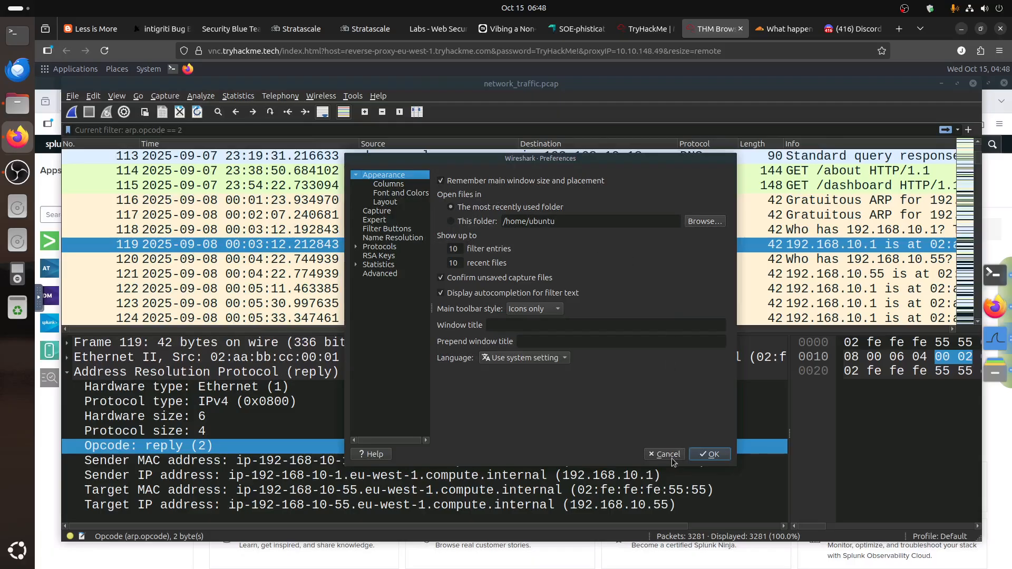
left_click(667, 454)
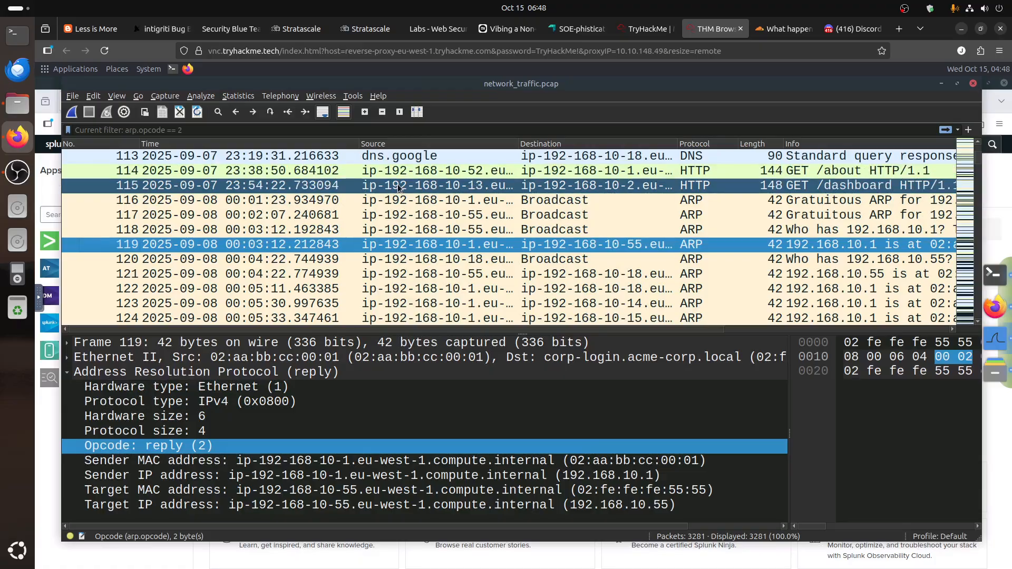
left_click(346, 96)
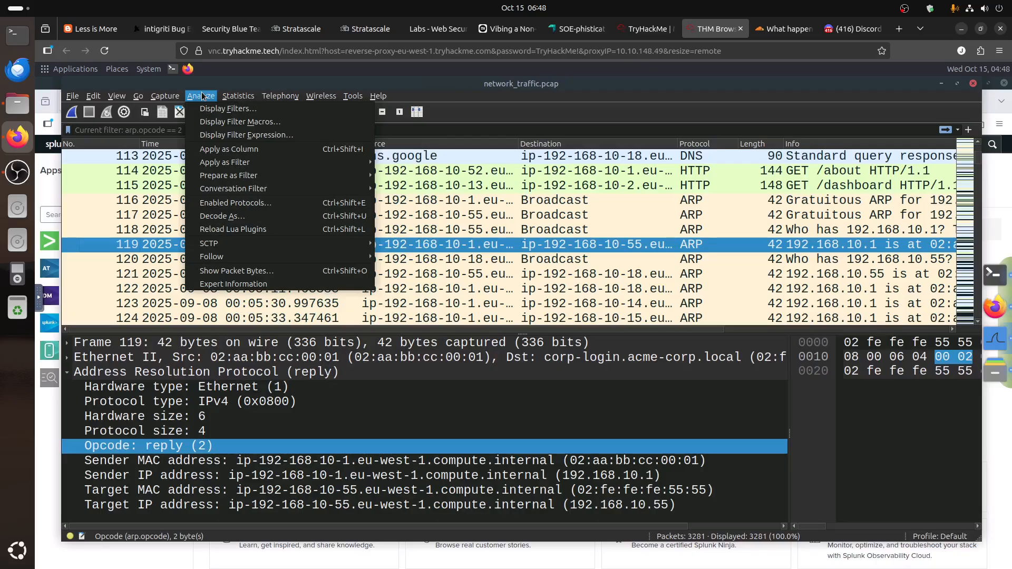
left_click(473, 91)
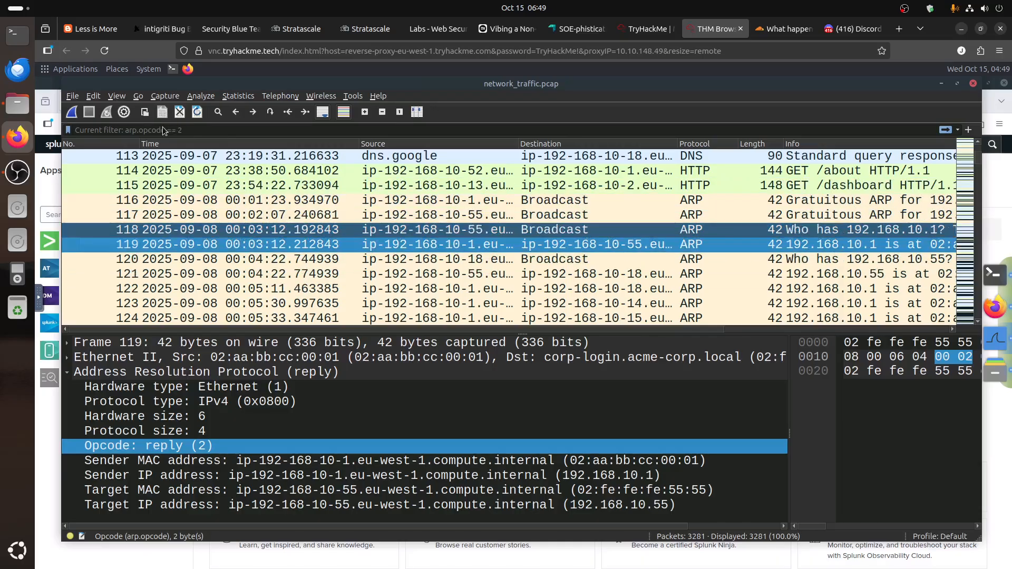
Disable resolution of network (IP) addresses in the Name Resolution preferences and apply the change
left_click(112, 97)
mouse_move(93, 95)
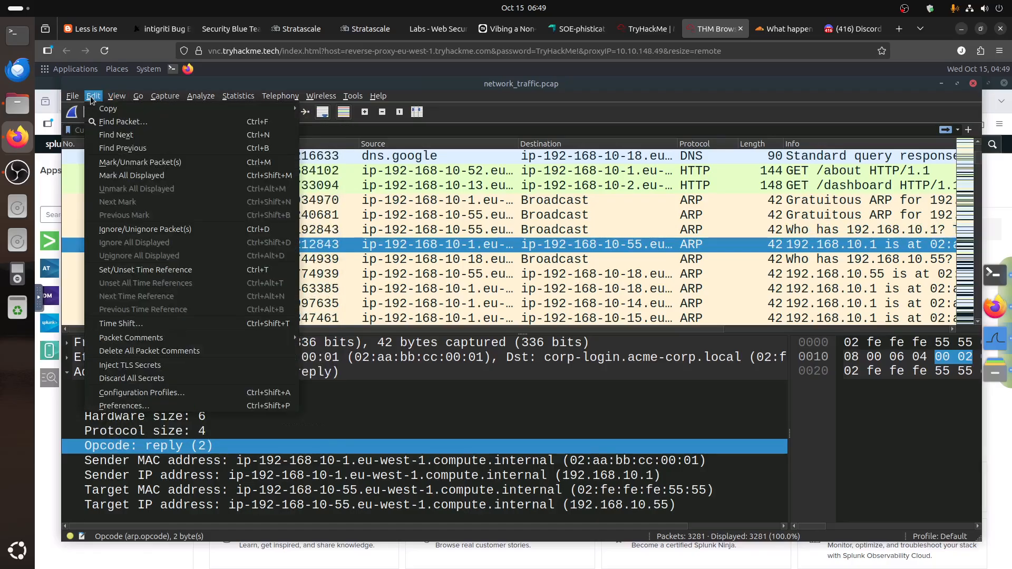
left_click(150, 405)
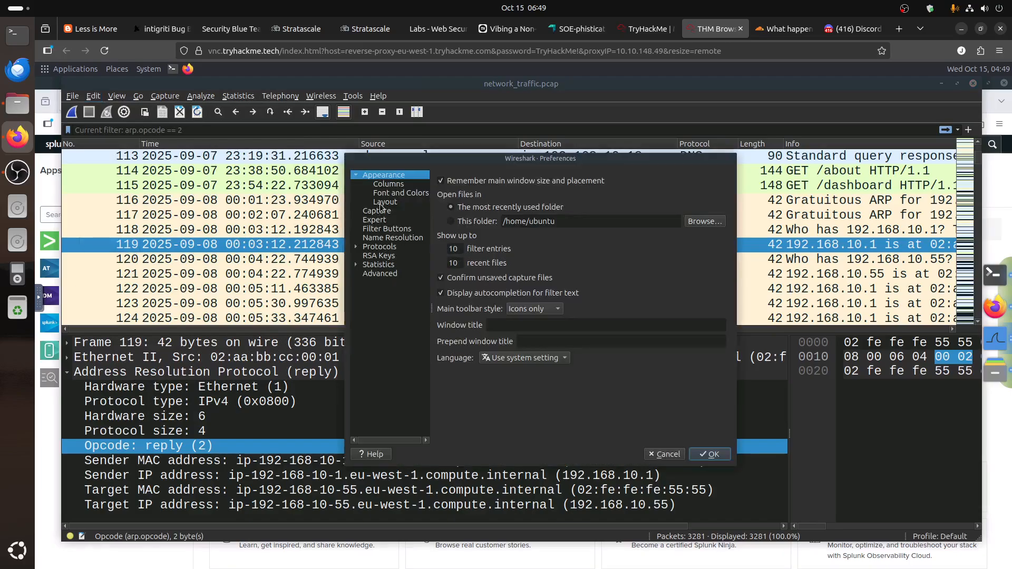
left_click(388, 240)
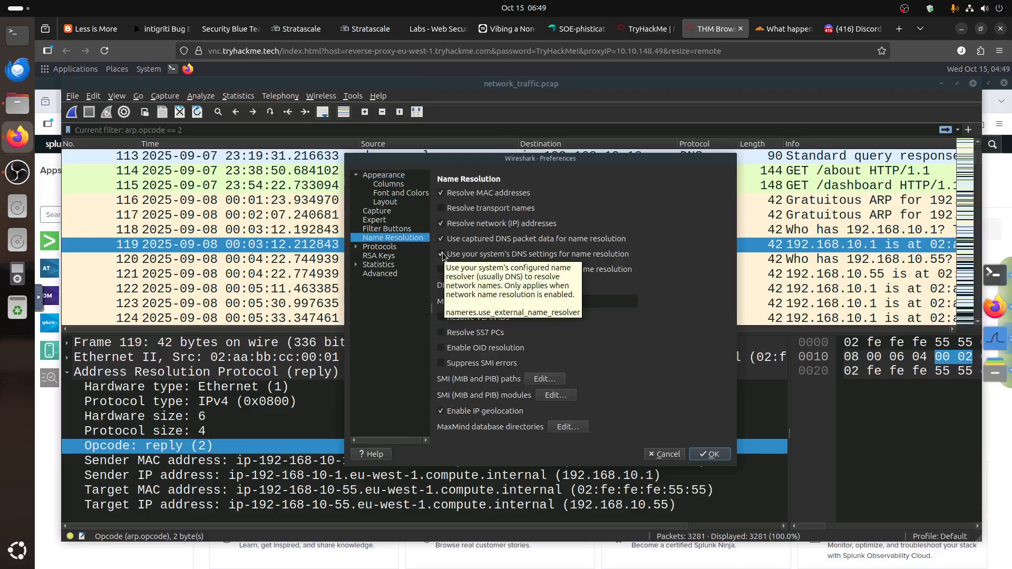
left_click(441, 224)
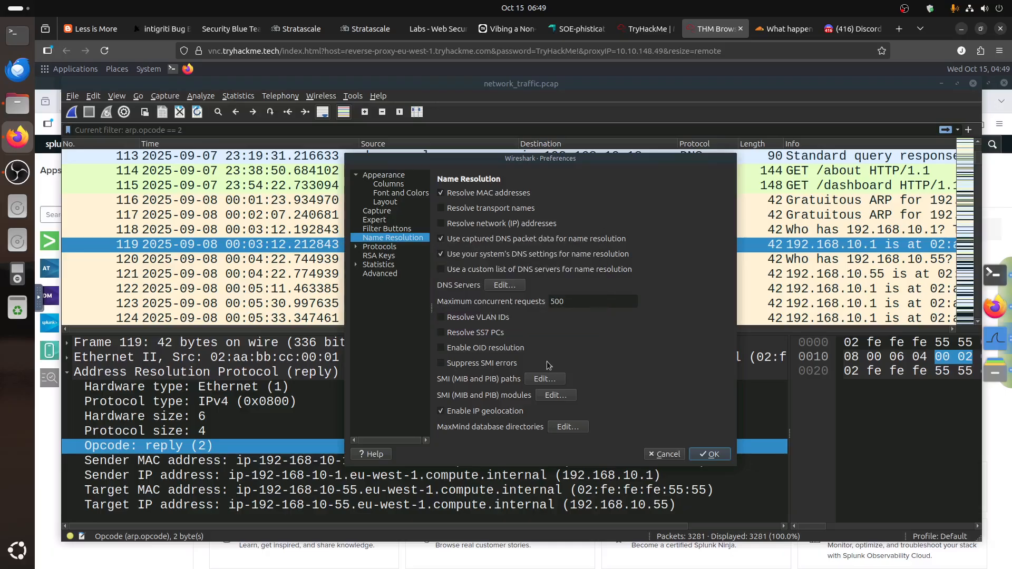
left_click(704, 449)
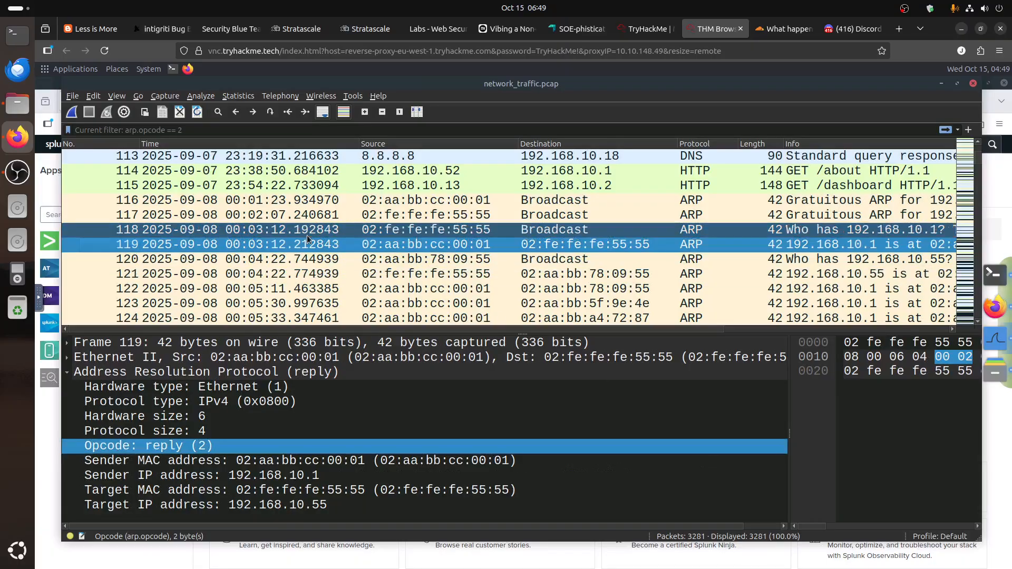
Examine ARP reply packet 119 in its own window, including its header fields and raw bytes, and close the window
right_click(437, 245)
left_click(417, 242)
double_click(418, 242)
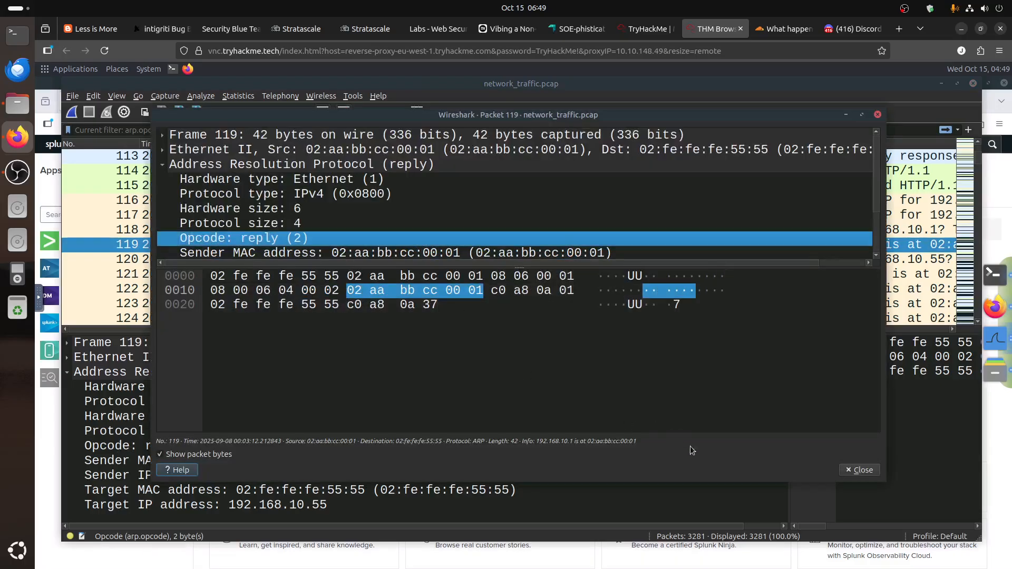
left_click(860, 469)
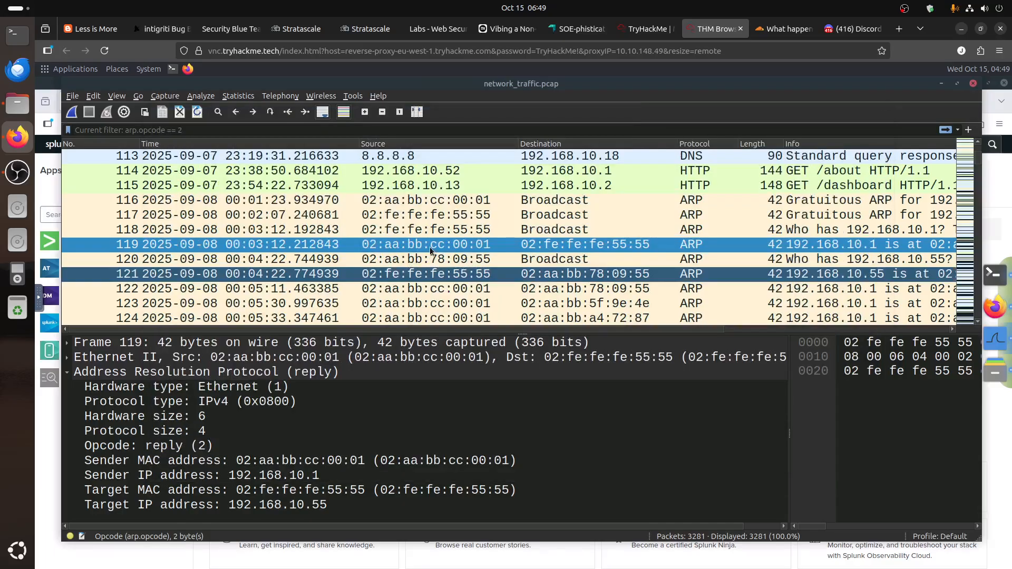
right_click(430, 247)
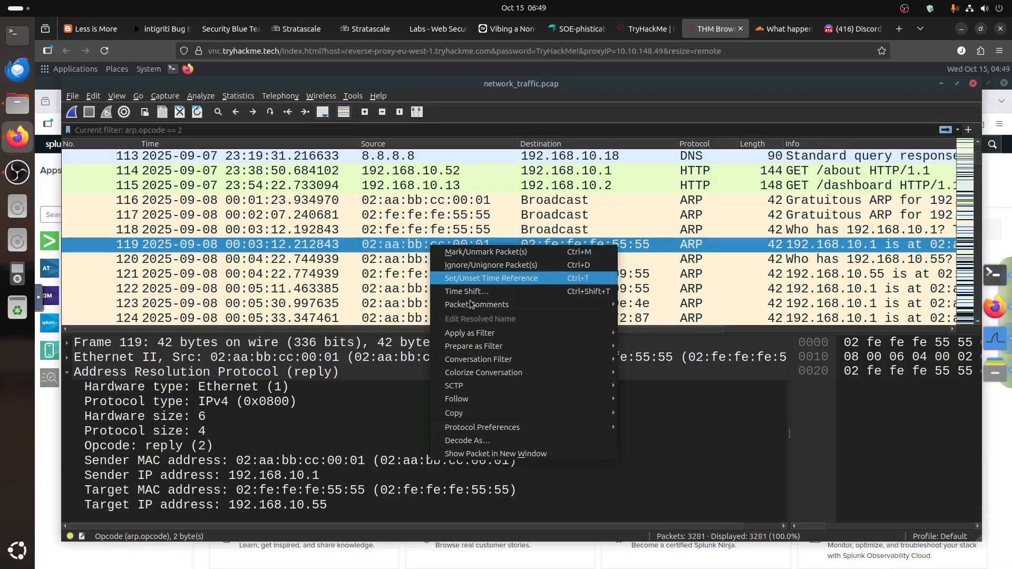
mouse_move(472, 307)
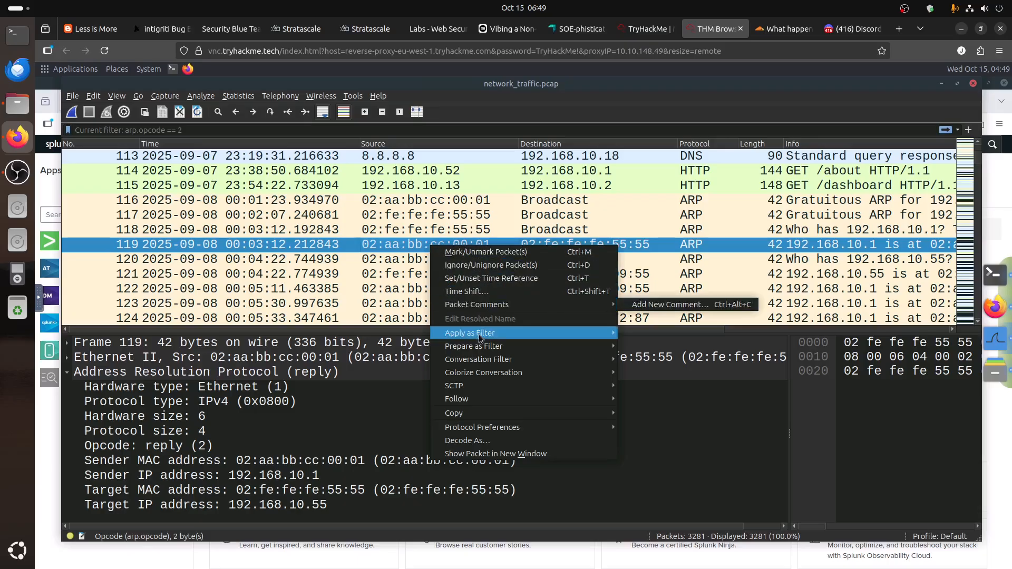
mouse_move(496, 379)
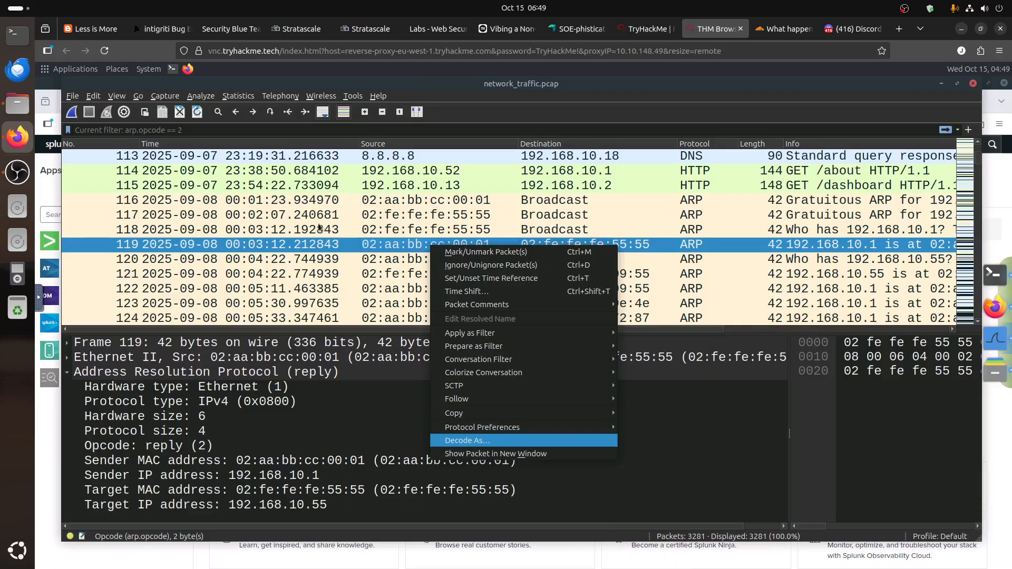
left_click(589, 71)
Switch to the TryHackMe room and read the ARP Response section on the arp.opcode == 2 filter and signs of suspicious replies
left_click(645, 28)
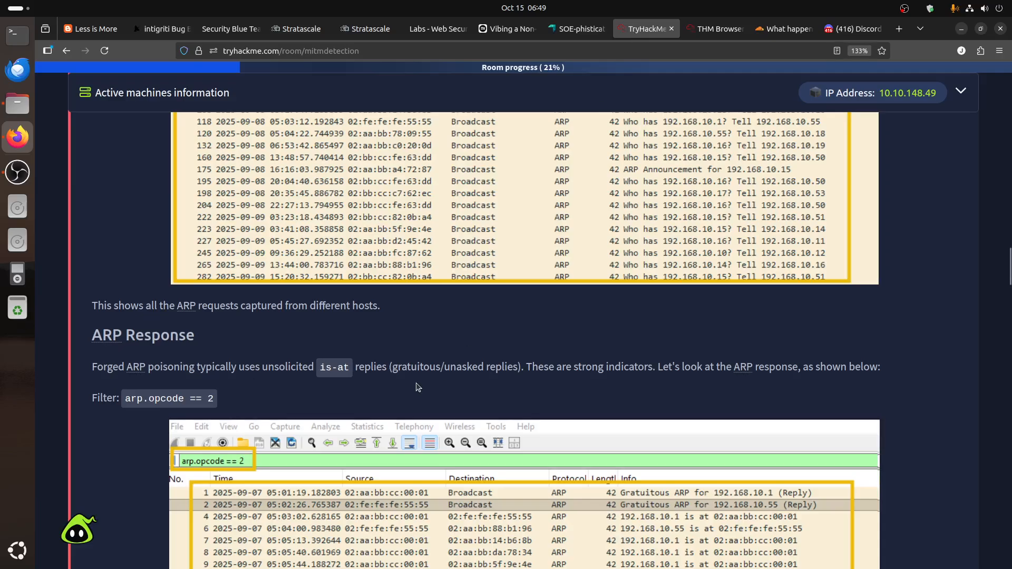
left_click(717, 28)
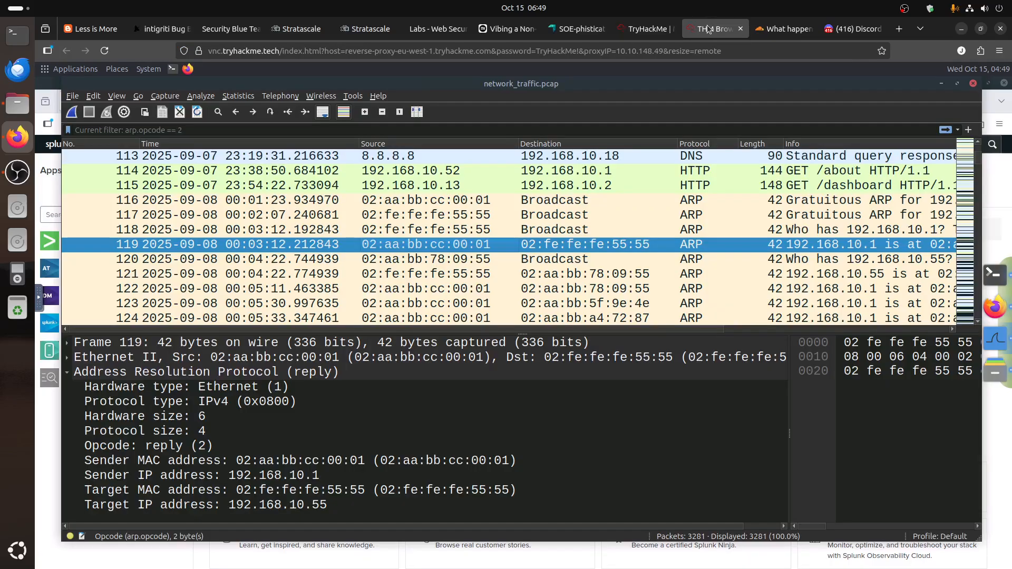
left_click(646, 28)
scroll(528, 396, "down", 1)
scroll(527, 396, "down", 4)
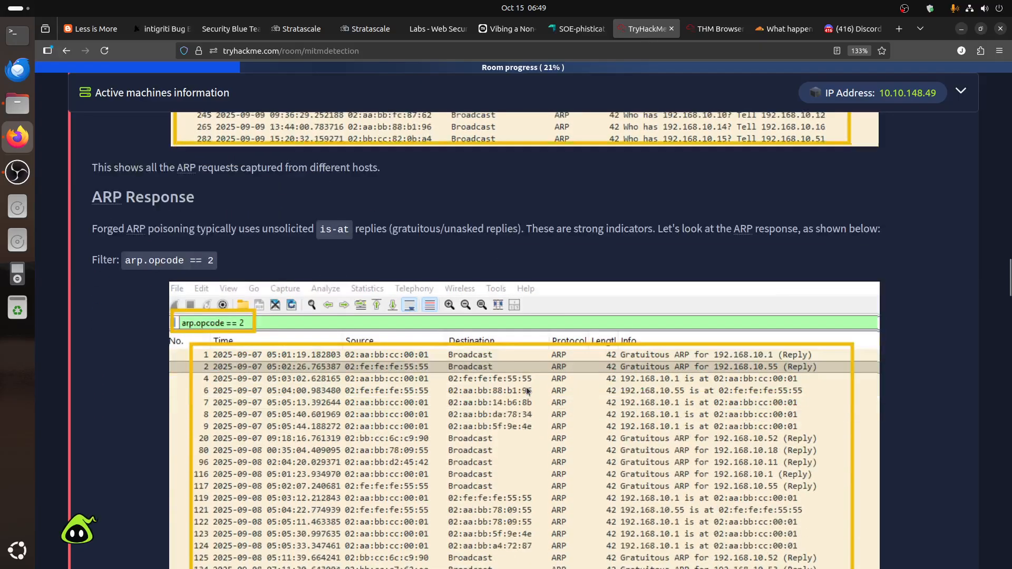
scroll(120, 479, "down", 2)
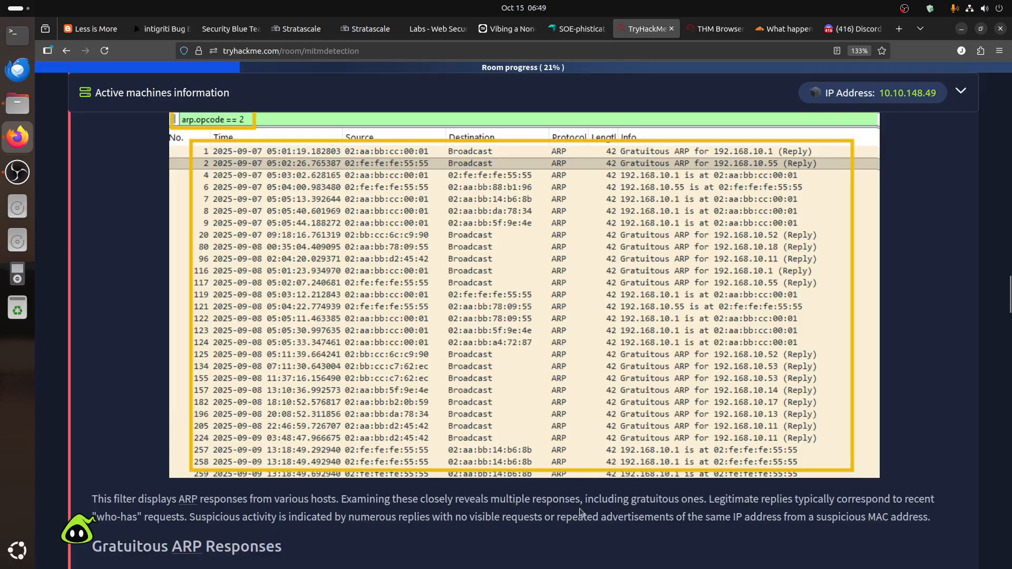
scroll(582, 512, "down", 2)
left_click_drag(706, 386, 629, 385)
left_click(656, 443)
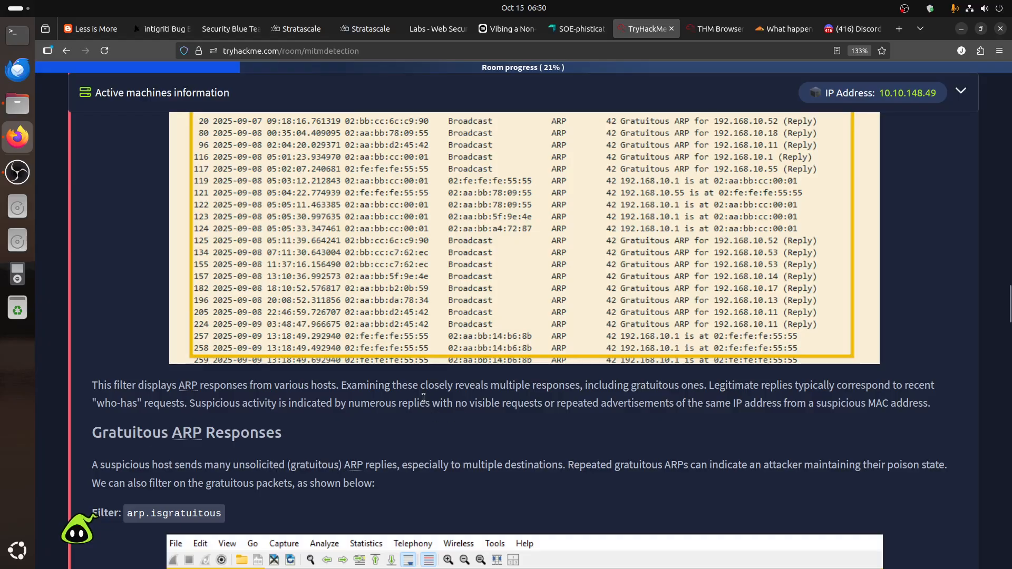
Return to the Wireshark capture and reapply the recent display filter arp.opcode == 2
left_click(698, 30)
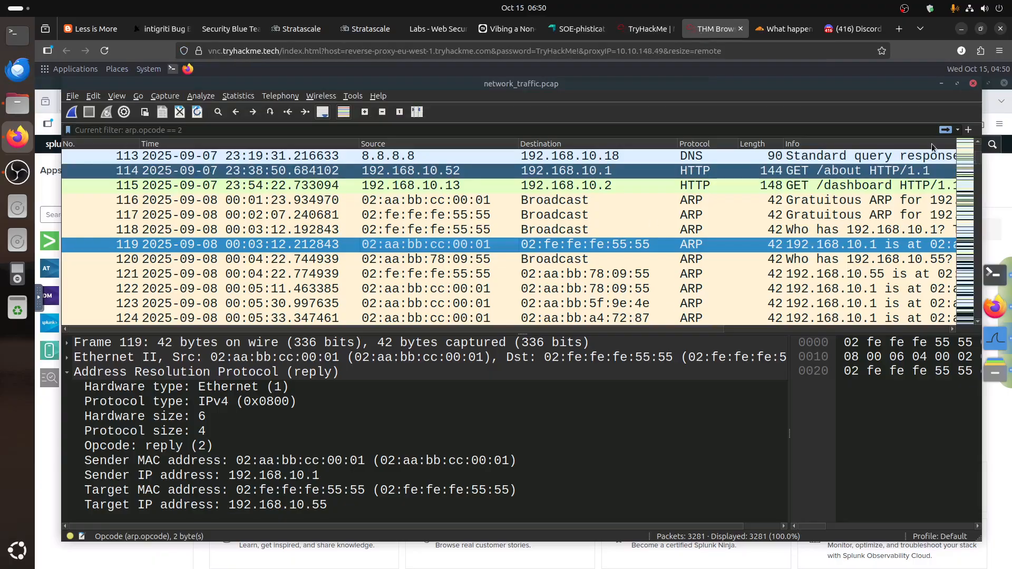
left_click(958, 131)
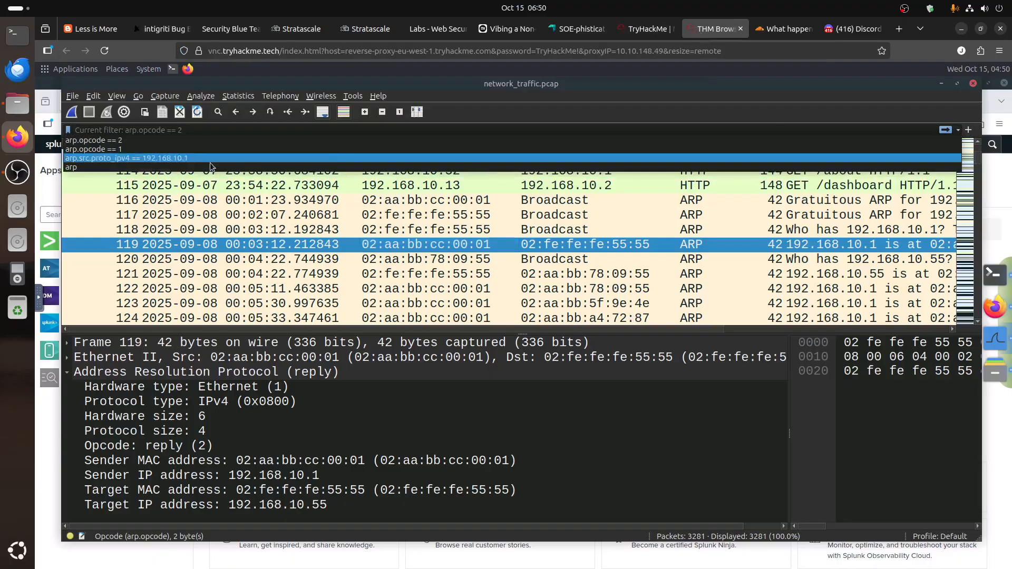
left_click(164, 141)
key("Return")
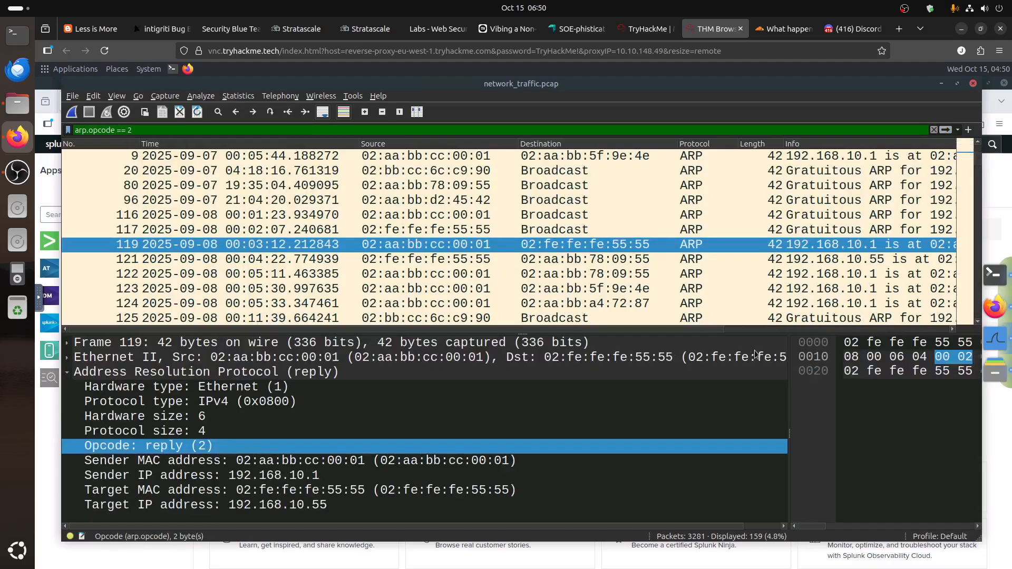
Inspect gratuitous ARP reply packet 155 for 192.168.10.53 in its own window and close the window
scroll(714, 258, "down", 3)
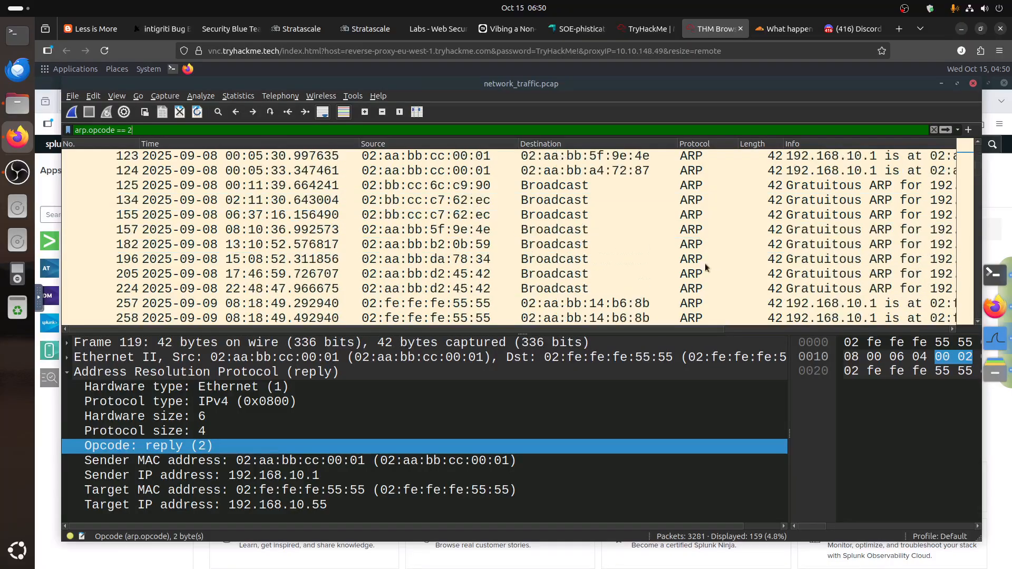
scroll(678, 336, "right", 5)
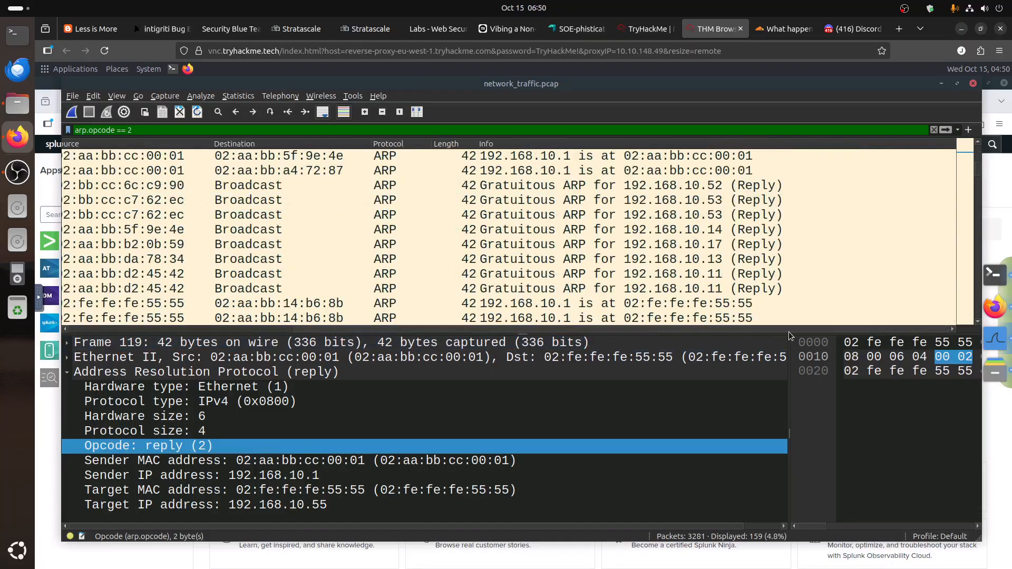
left_click(559, 212)
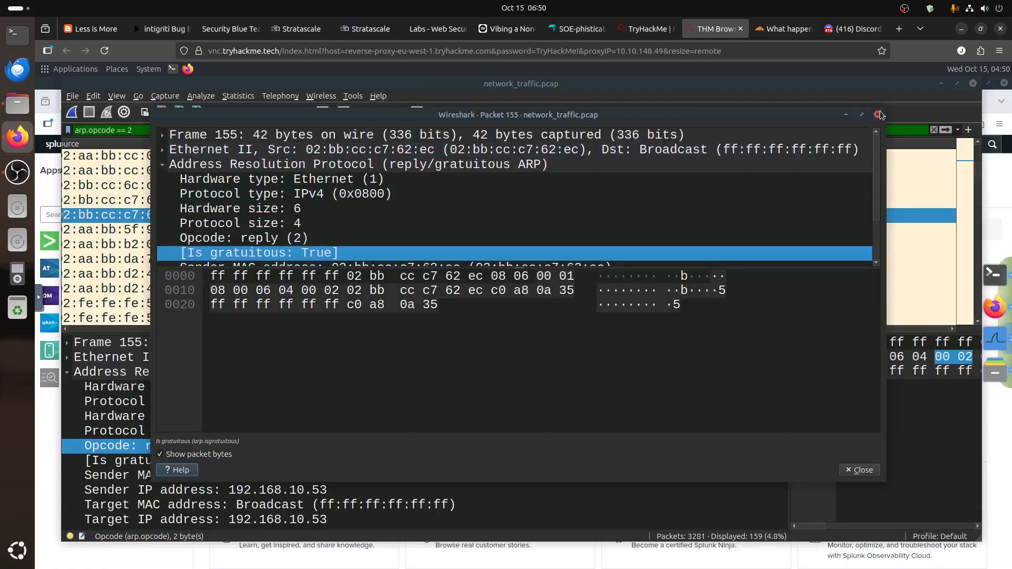
left_click(877, 115)
Examine the consecutive ARP replies from 02:fe:fe:fe:55:55 to 02:aa:bb:14:b6:8b that claim 192.168.10.1, including their packet details
scroll(576, 254, "down", 2)
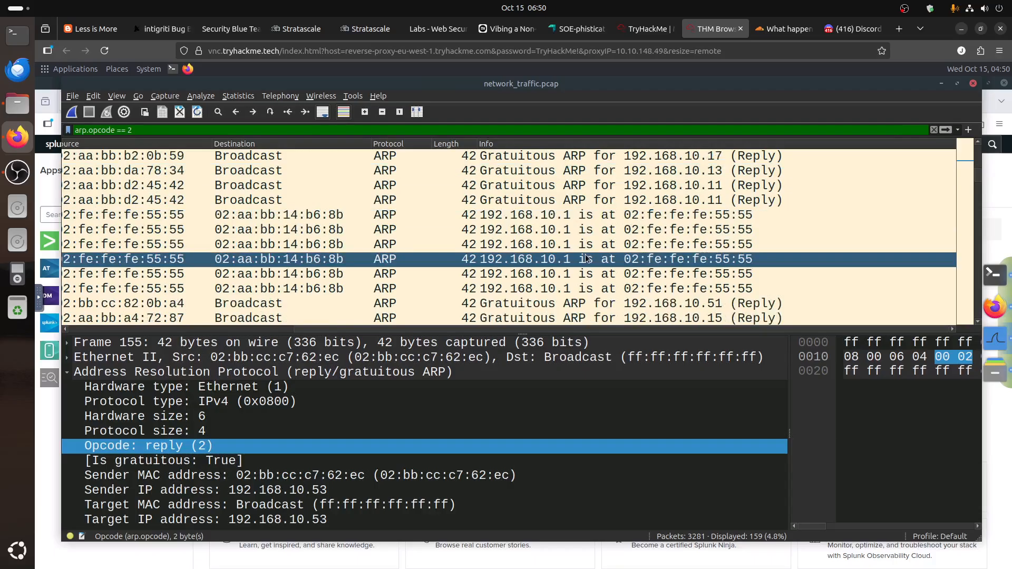
left_click(514, 216)
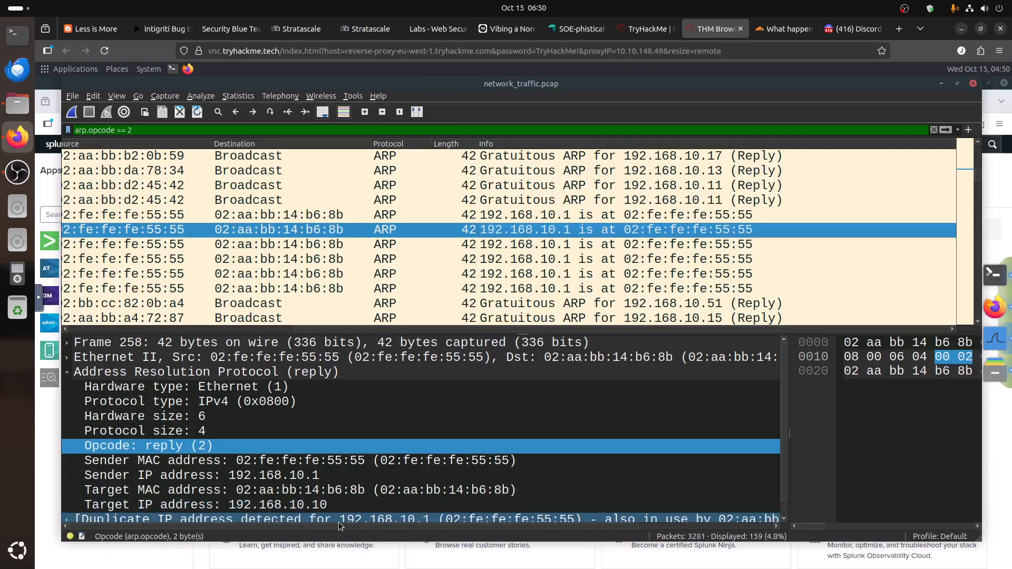
scroll(434, 476, "down", 1)
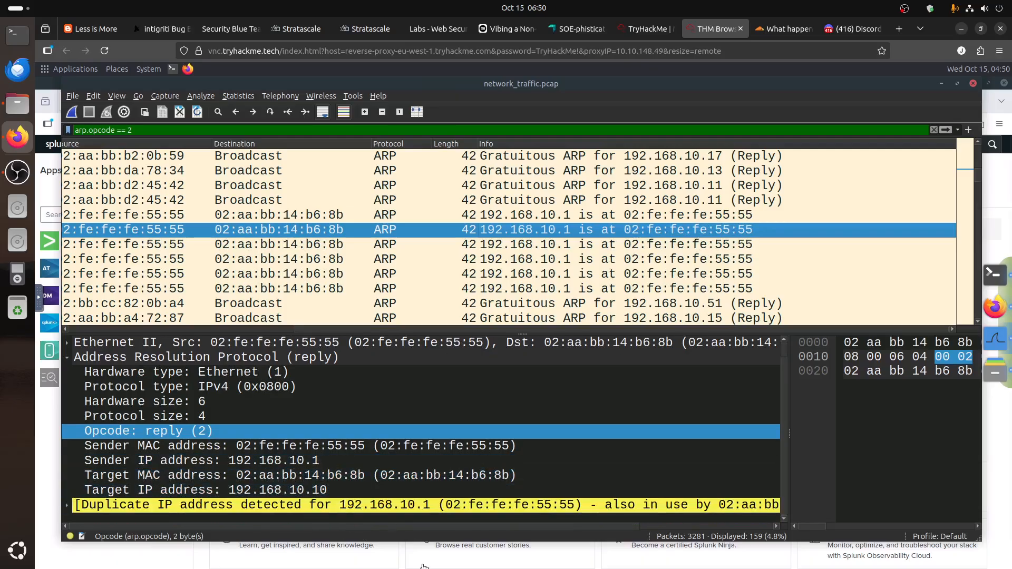
left_click(647, 247)
key("Down")
key("Down")
key("Down")
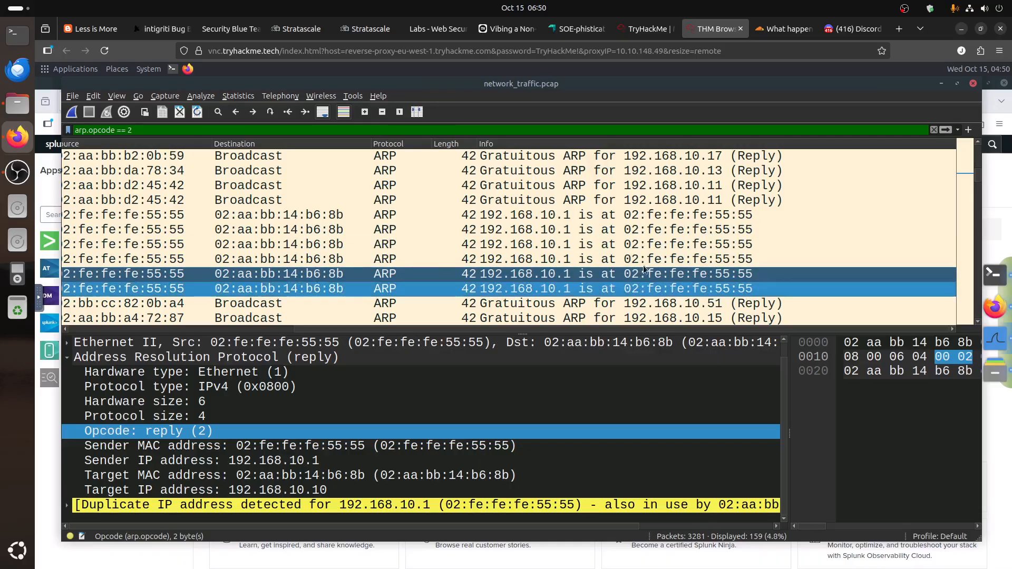
Compare the details of the broadcast gratuitous replies, such as packet 564, with those of reply packet 260 claiming 192.168.10.1
scroll(643, 264, "down", 5)
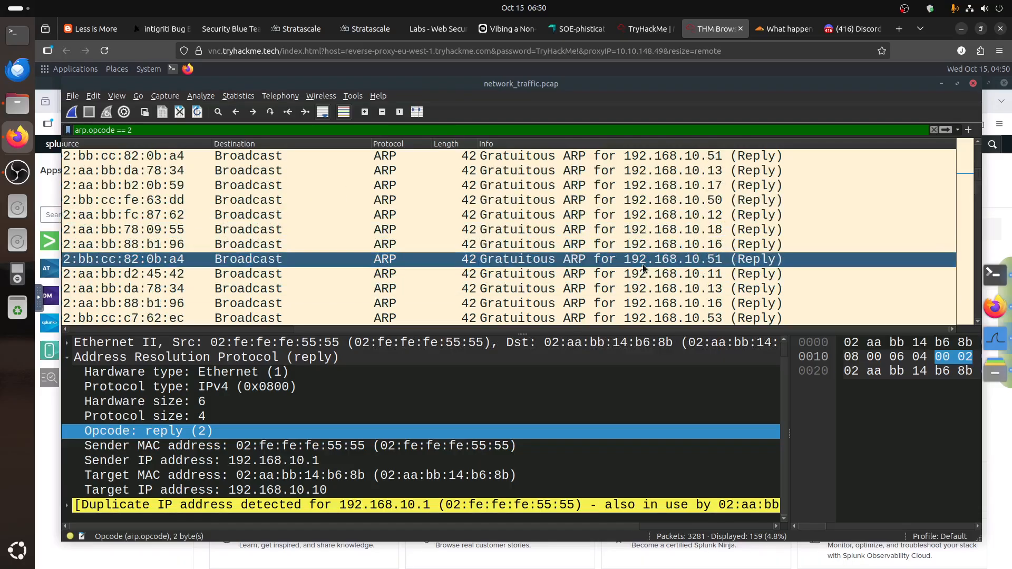
left_click(536, 231)
left_click(539, 261)
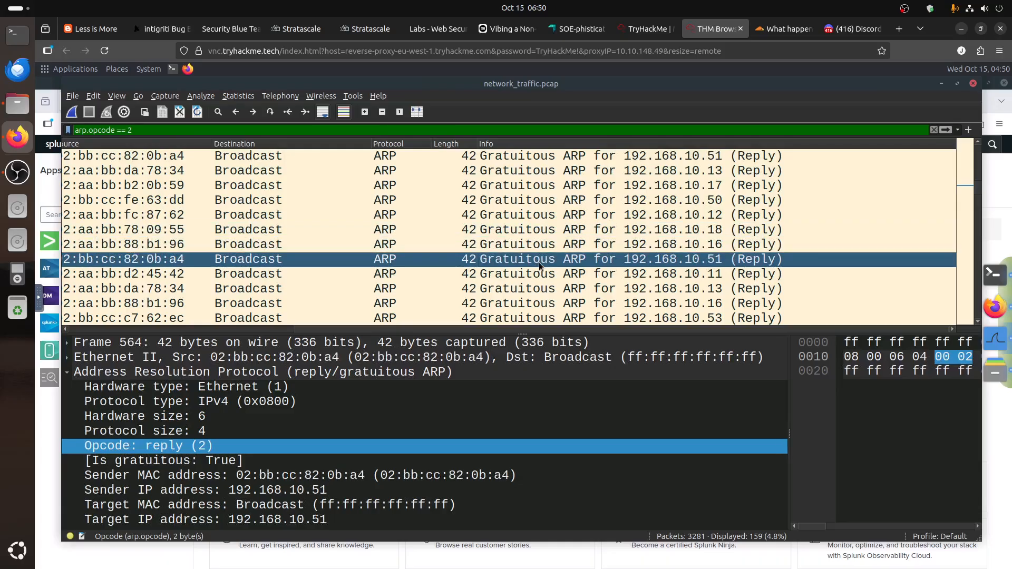
scroll(538, 260, "up", 1)
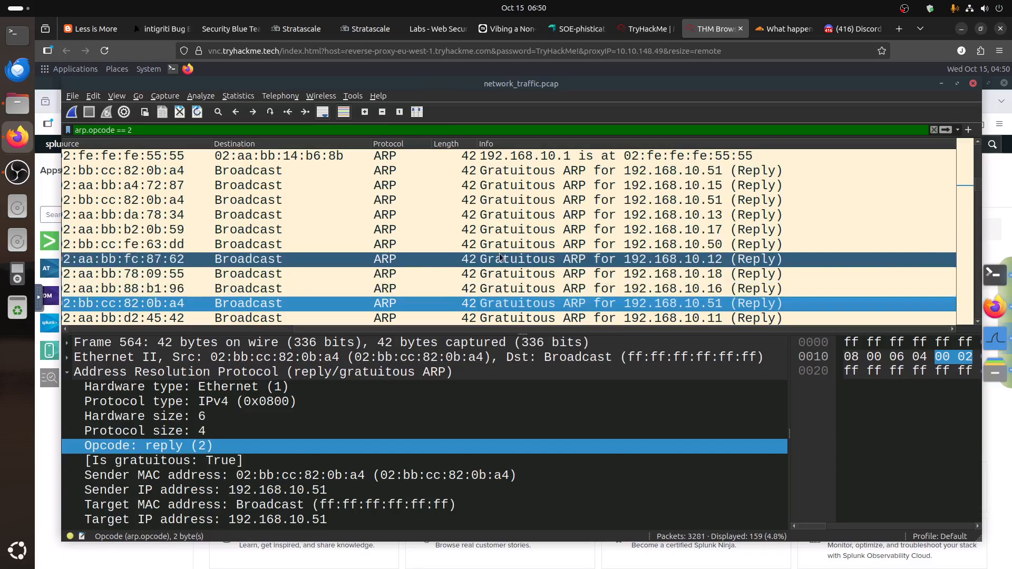
scroll(499, 257, "down", 1)
scroll(509, 259, "up", 2)
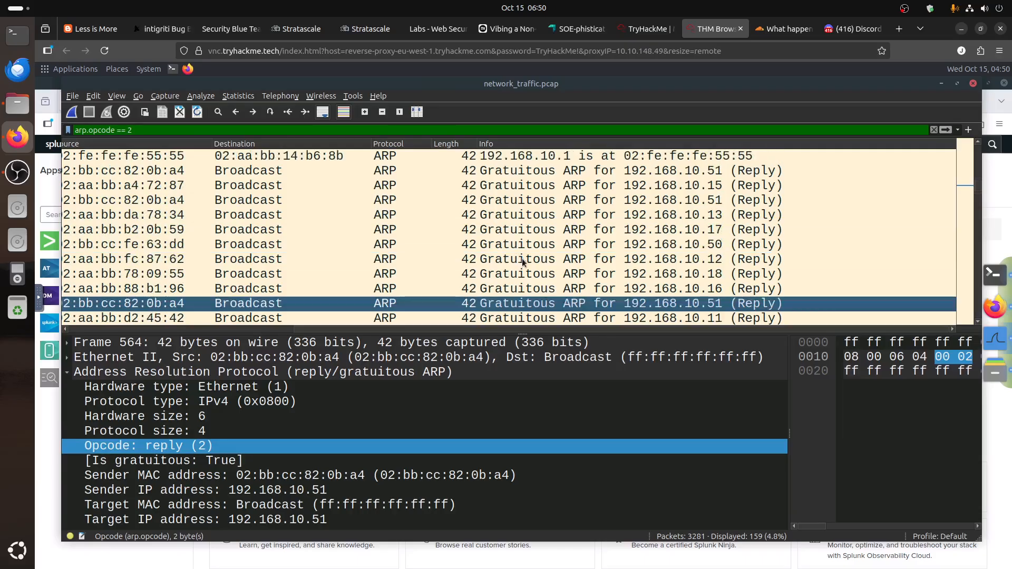
left_click(626, 172)
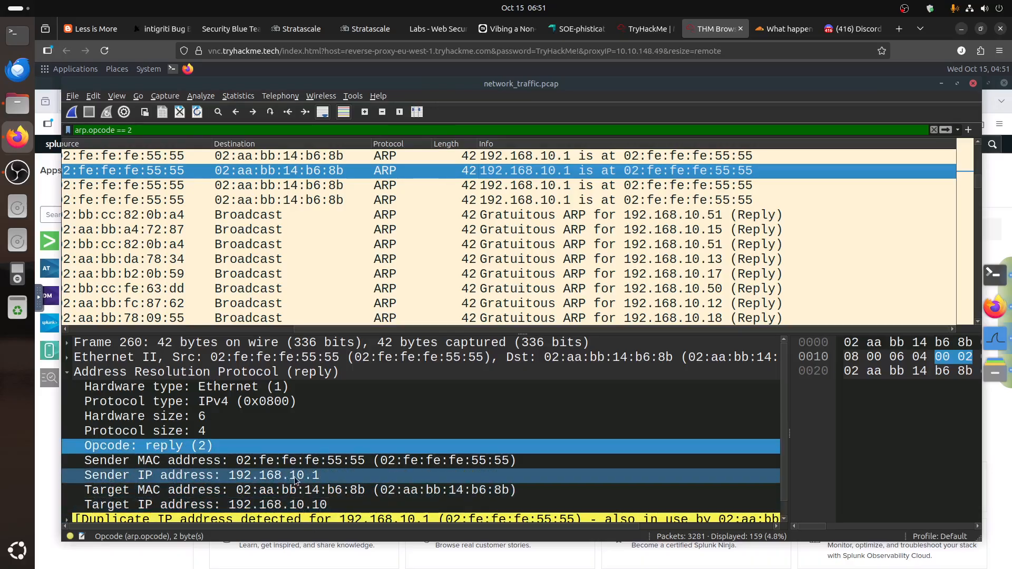
Look up the filter for gratuitous ARP responses in the TryHackMe room and return to the Wireshark capture
left_click(642, 28)
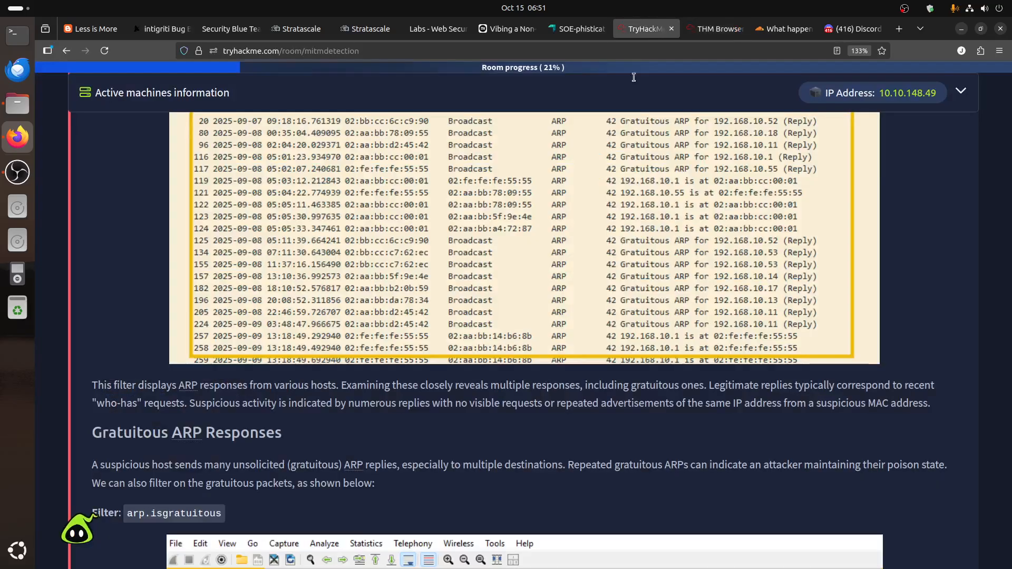
scroll(506, 358, "down", 5)
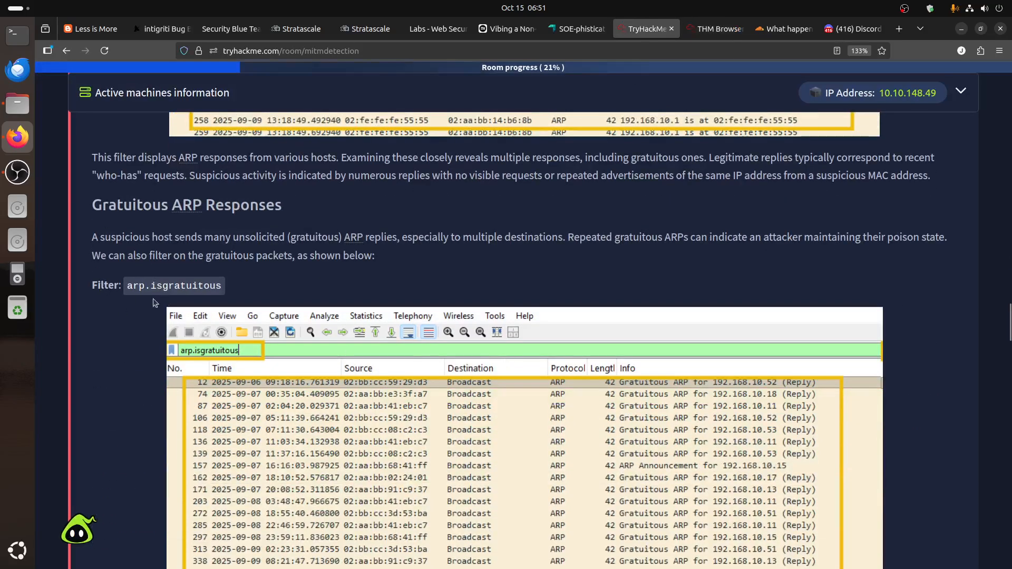
left_click(716, 29)
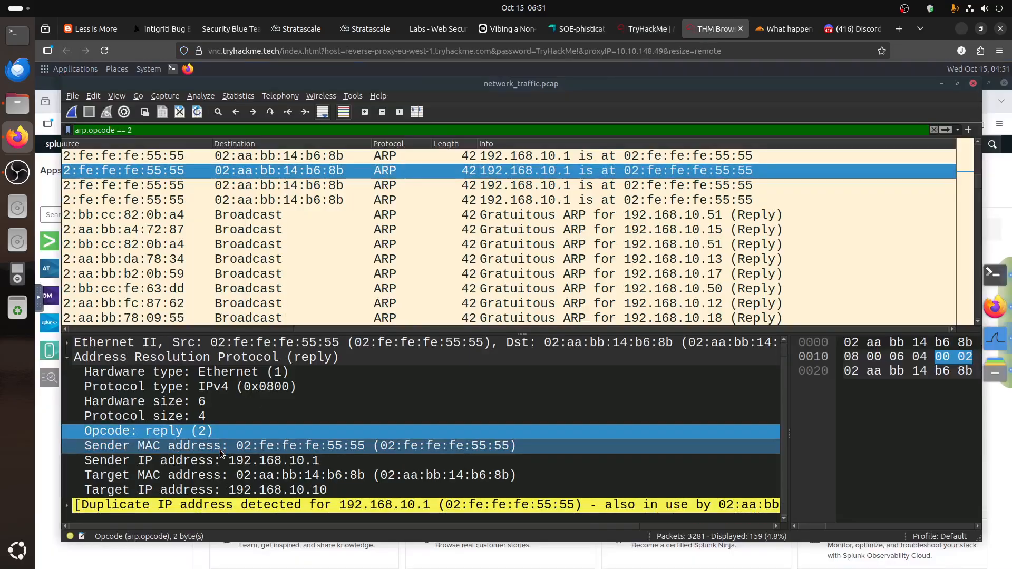
Apply the "Is gratuitous: True" field of packet 182 as the display filter arp.isgratuitous == True
scroll(706, 215, "up", 3)
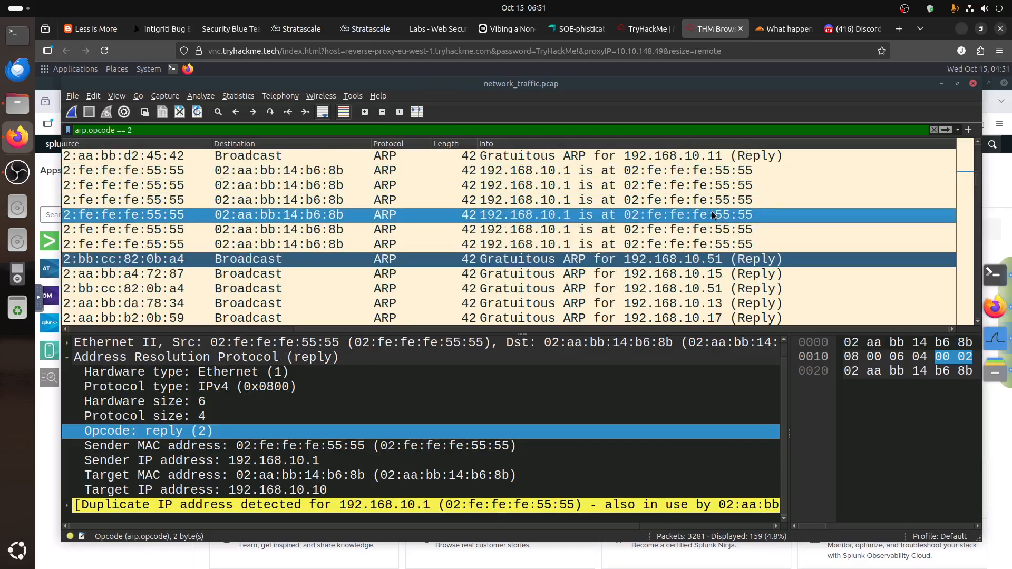
left_click(540, 197)
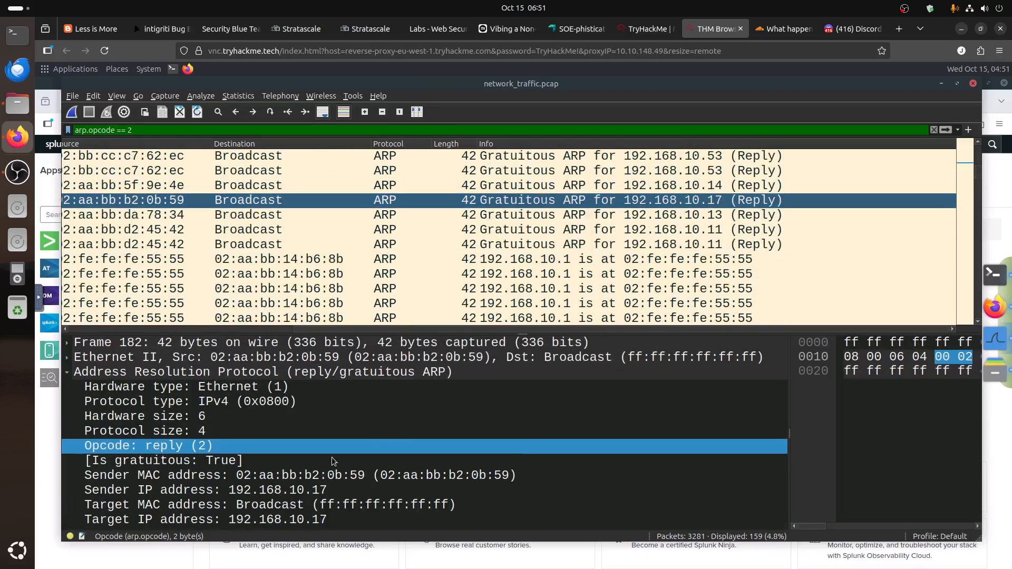
left_click(148, 462)
right_click(148, 461)
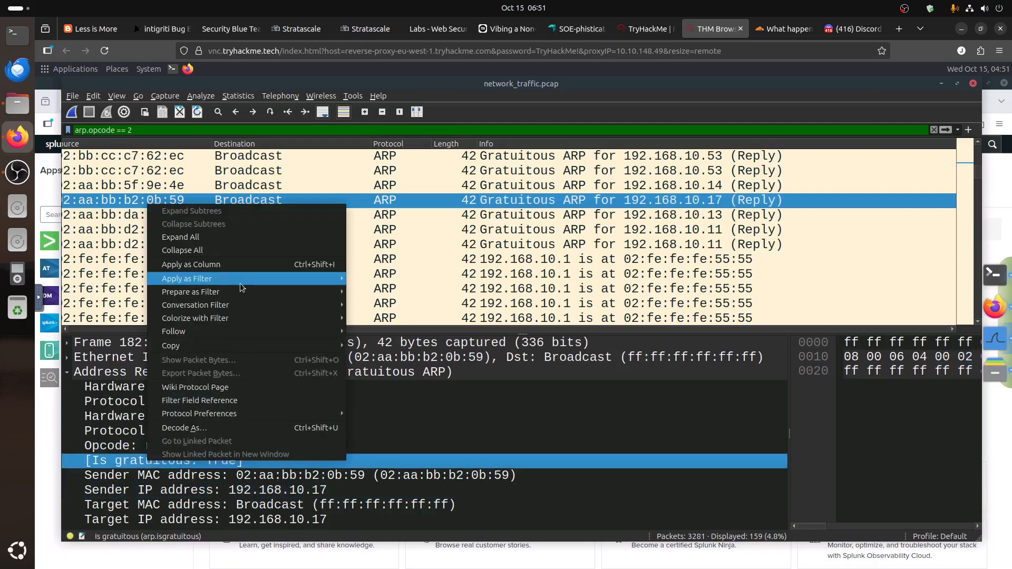
mouse_move(239, 283)
left_click(406, 292)
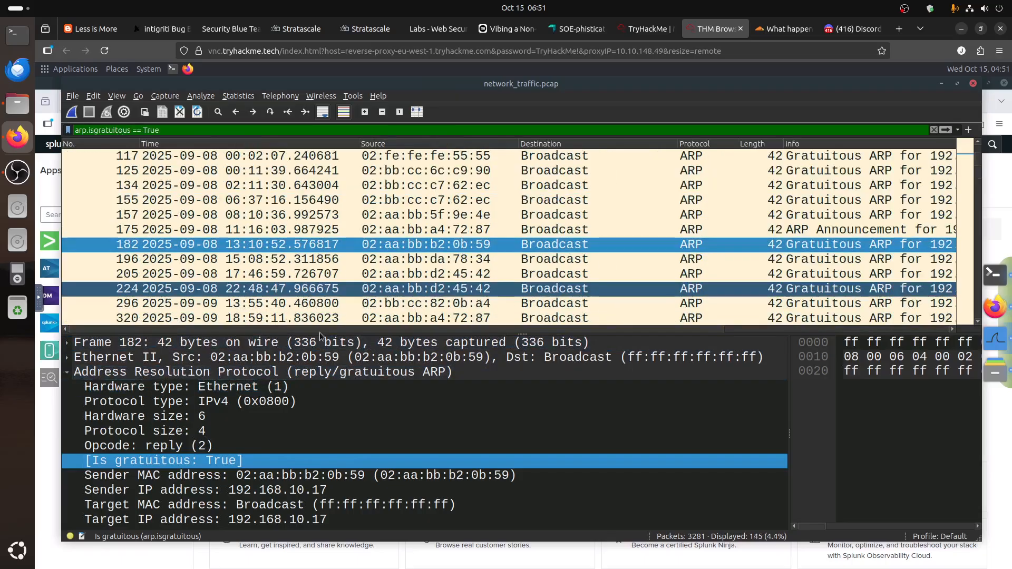
Examine the info and details of the filtered gratuitous ARP packets, including packets 134, 157 and 626
scroll(659, 329, "right", 2)
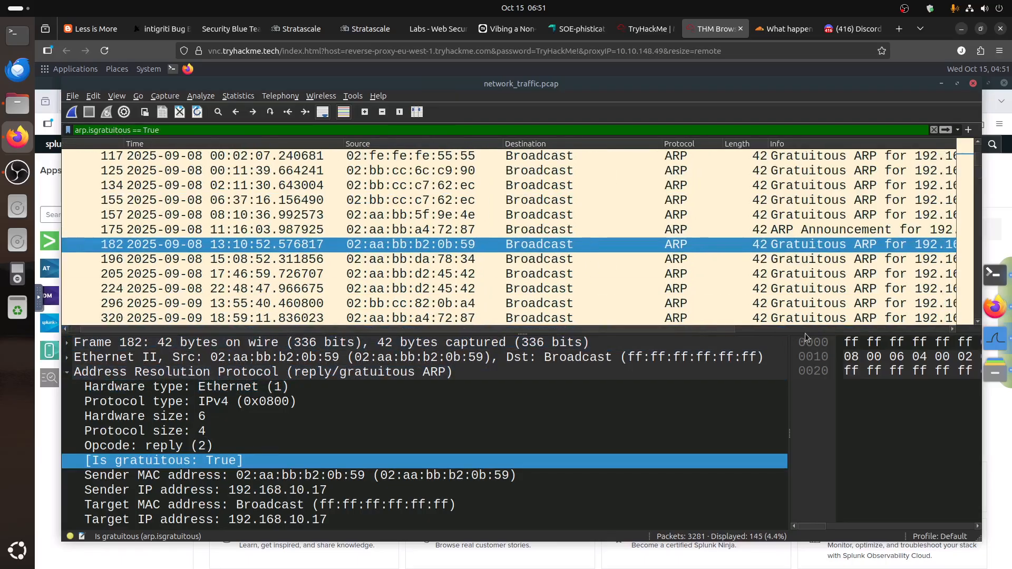
scroll(738, 241, "right", 10)
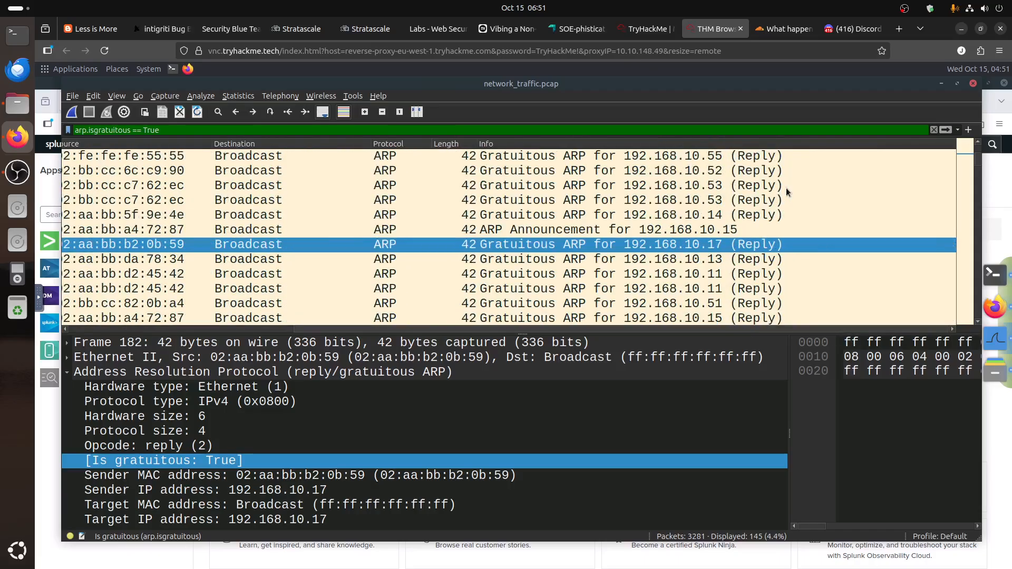
left_click(786, 188)
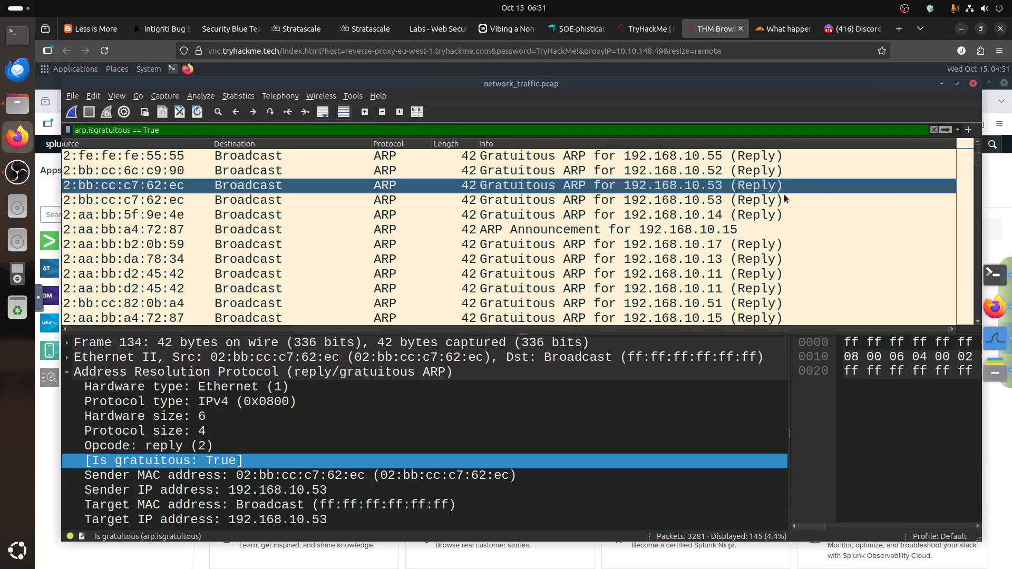
left_click(738, 217)
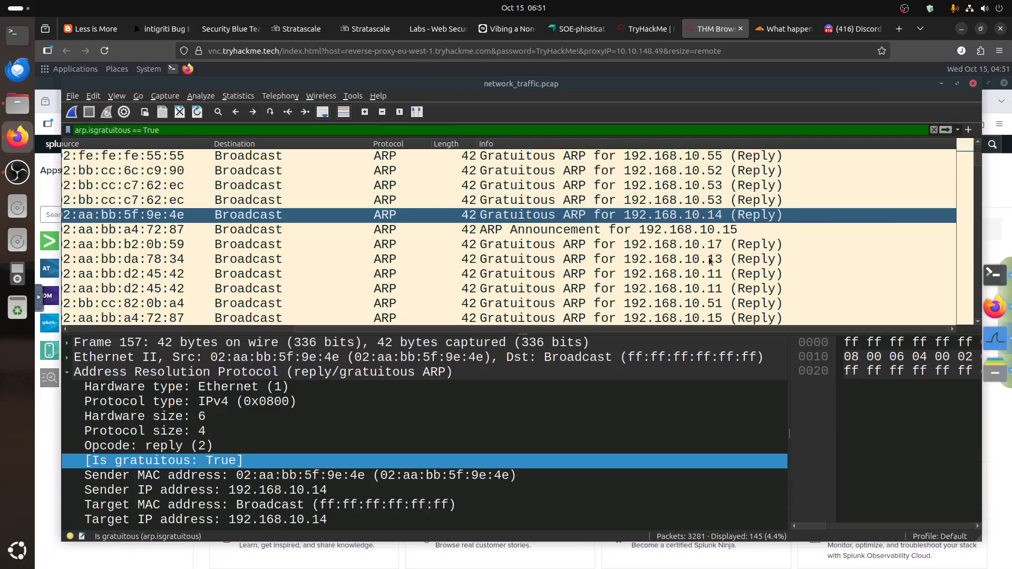
left_click(670, 301)
left_click(669, 276)
scroll(670, 287, "down", 1)
scroll(670, 282, "down", 4)
left_click(669, 281)
scroll(669, 282, "up", 1)
scroll(670, 282, "down", 1)
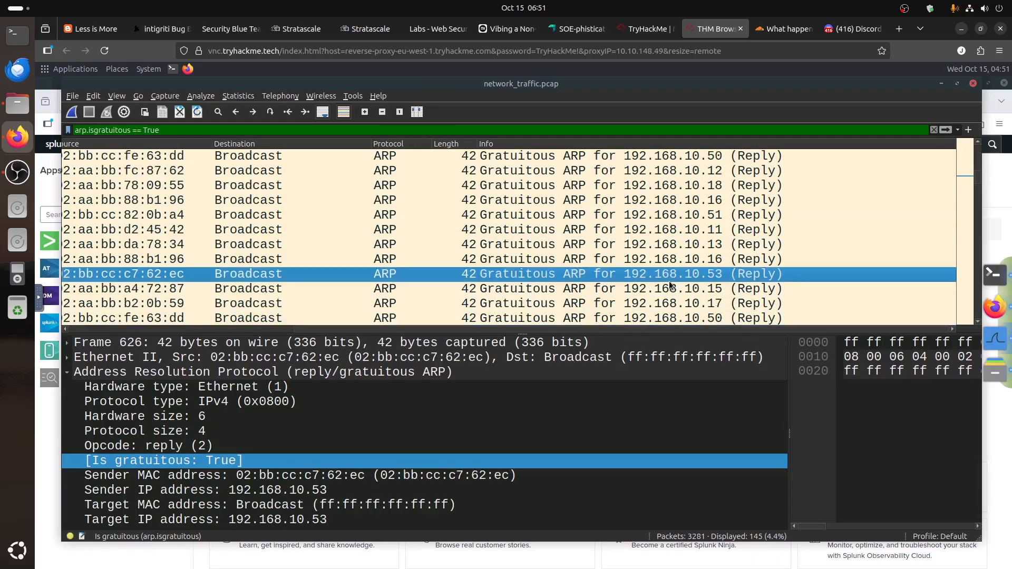
Examine more of the filtered gratuitous ARP packets, including the announcement in packet 788 and the replies in packets 662 and 1092
scroll(677, 258, "down", 5)
left_click(678, 274)
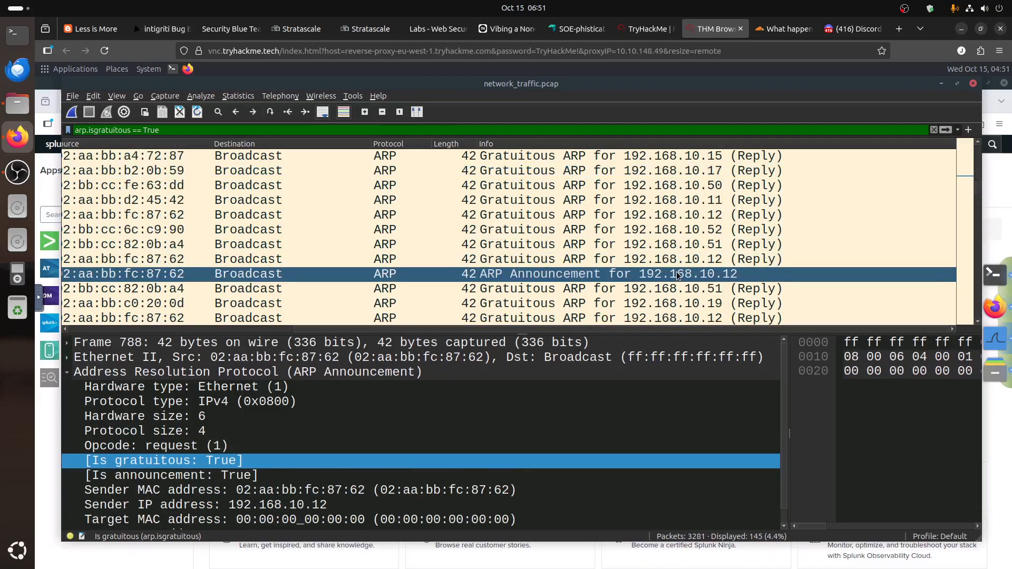
left_click(677, 200)
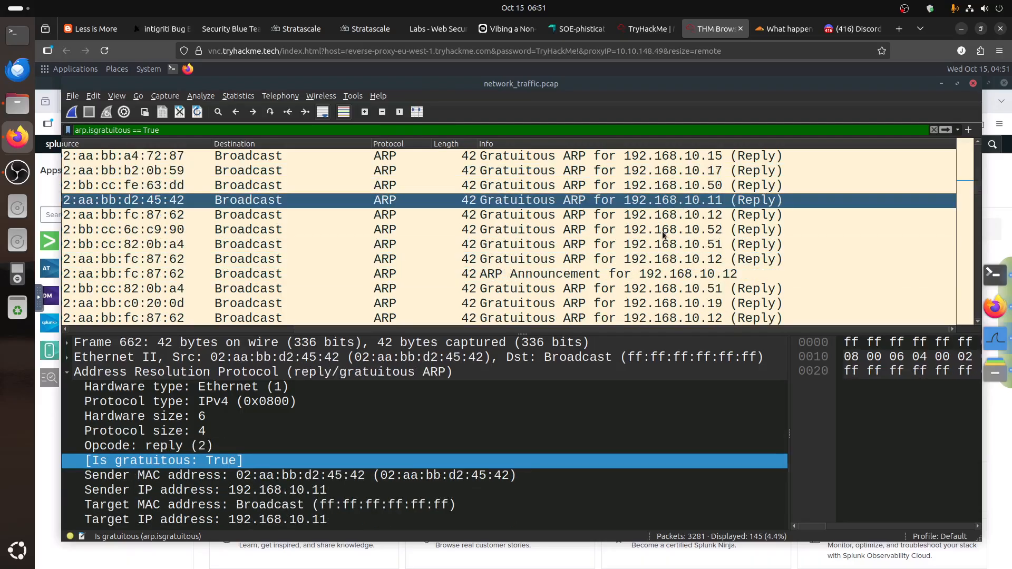
scroll(664, 234, "up", 5)
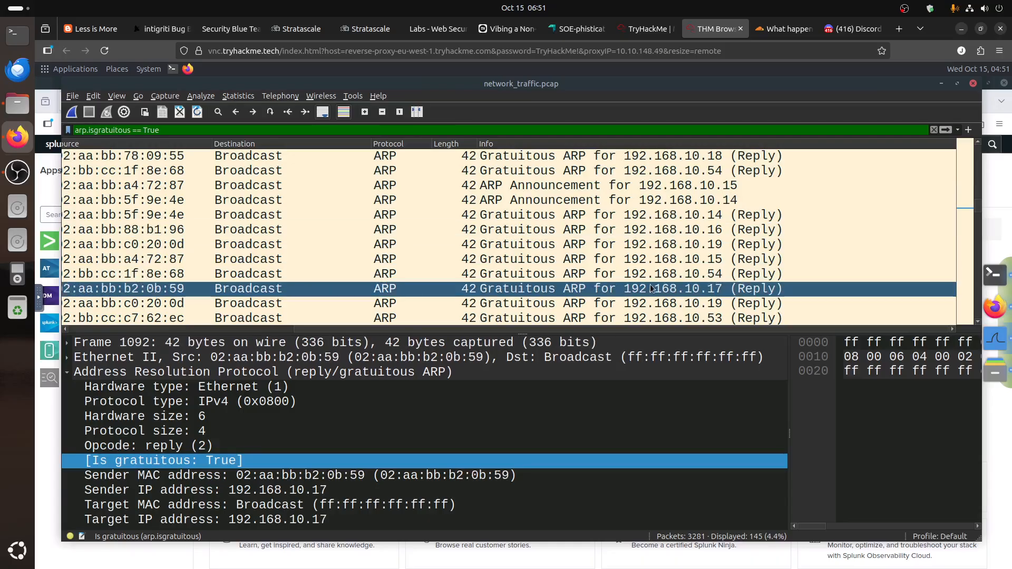
Look up the filter for gateway-associated ARP traffic in the TryHackMe room and return to the Wireshark capture
left_click(651, 29)
scroll(596, 289, "down", 7)
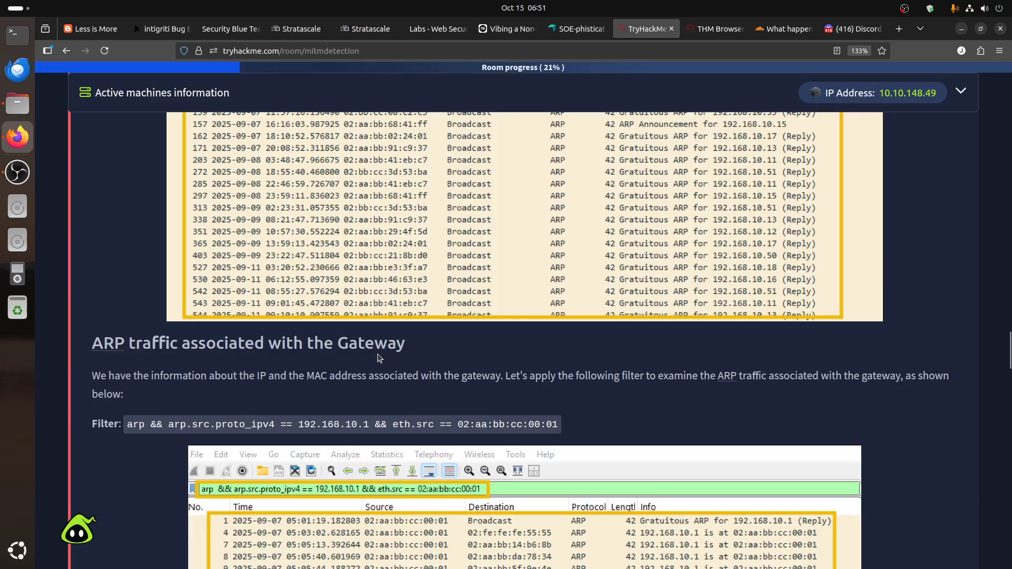
left_click_drag(463, 424, 557, 426)
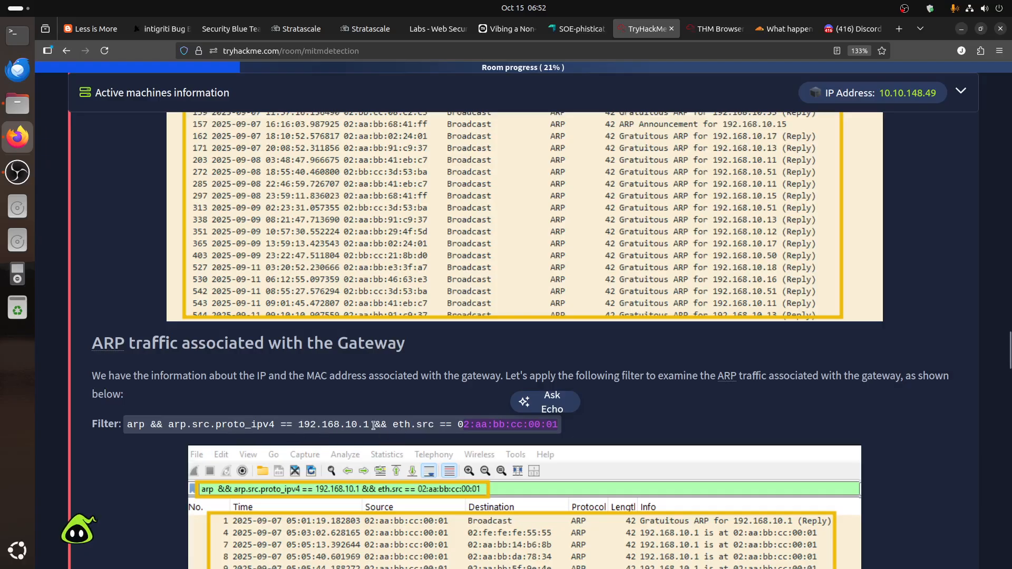
left_click(307, 420)
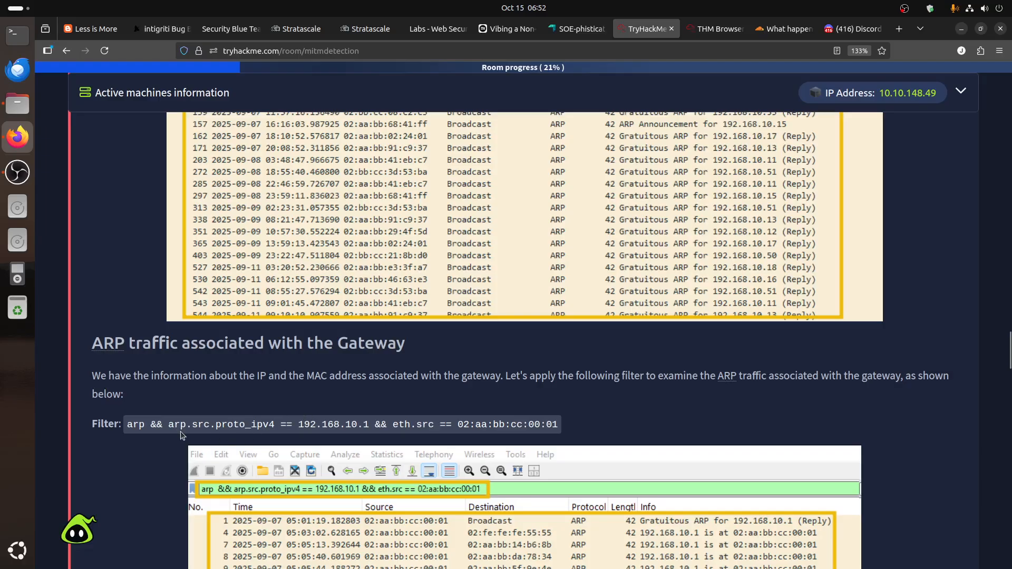
left_click(715, 28)
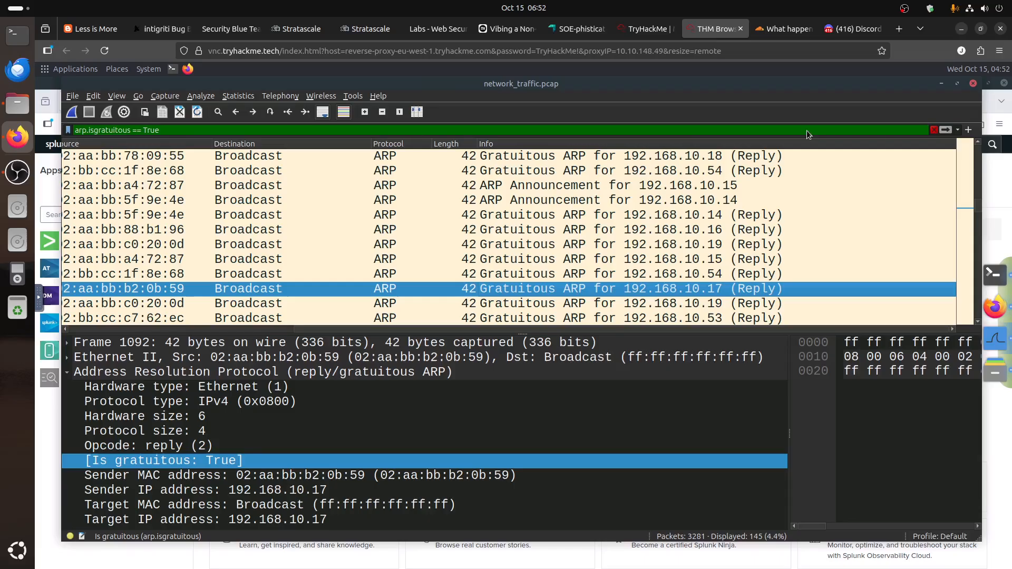
Clear the gratuitous ARP filter and apply arp as the display filter
left_click(934, 129)
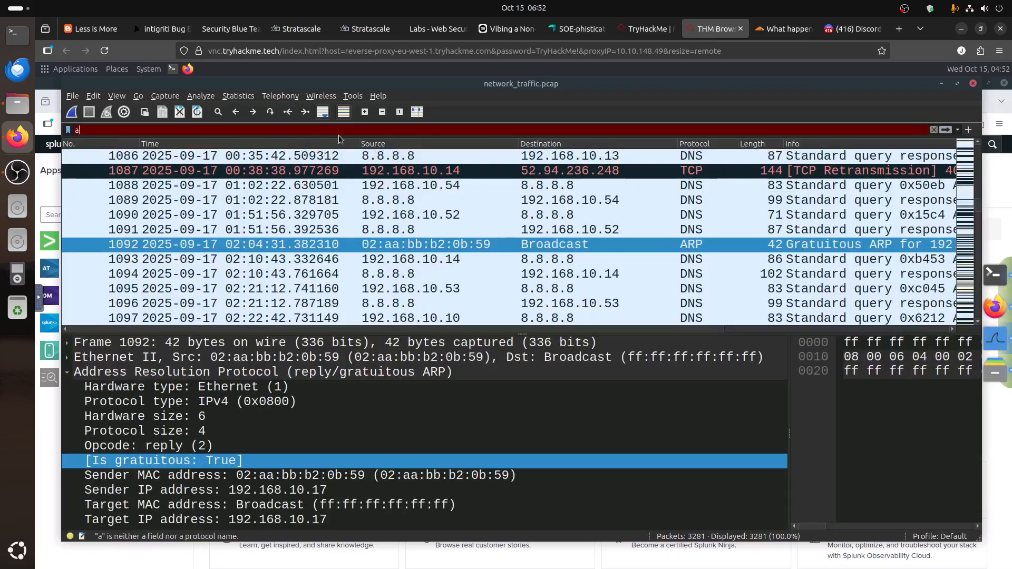
type("arp")
key("Return")
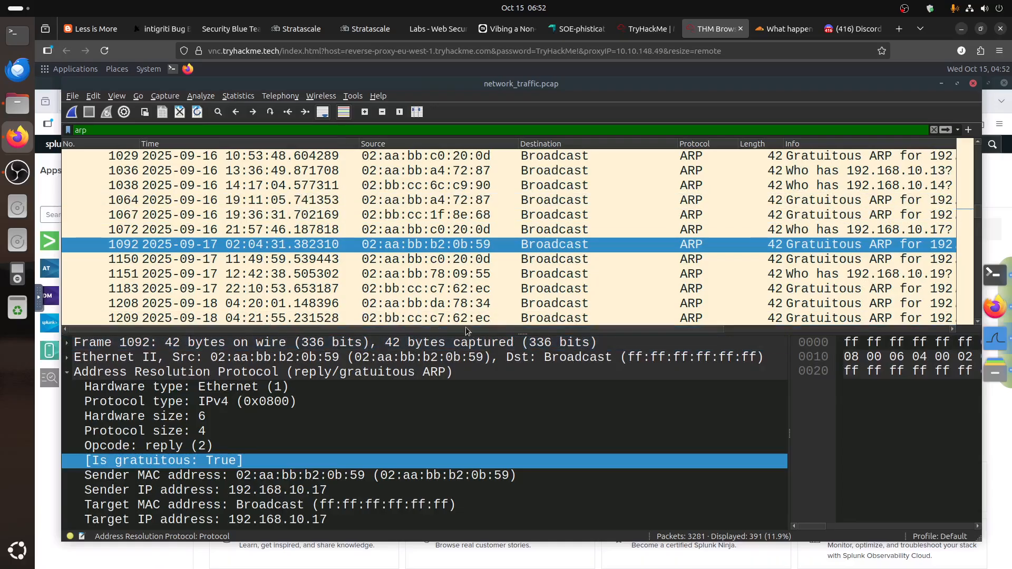
Find ARP reply packet 7 and apply its sender IP address as the display filter arp.src.proto_ipv4 == 192.168.10.1
scroll(807, 332, "right", 5)
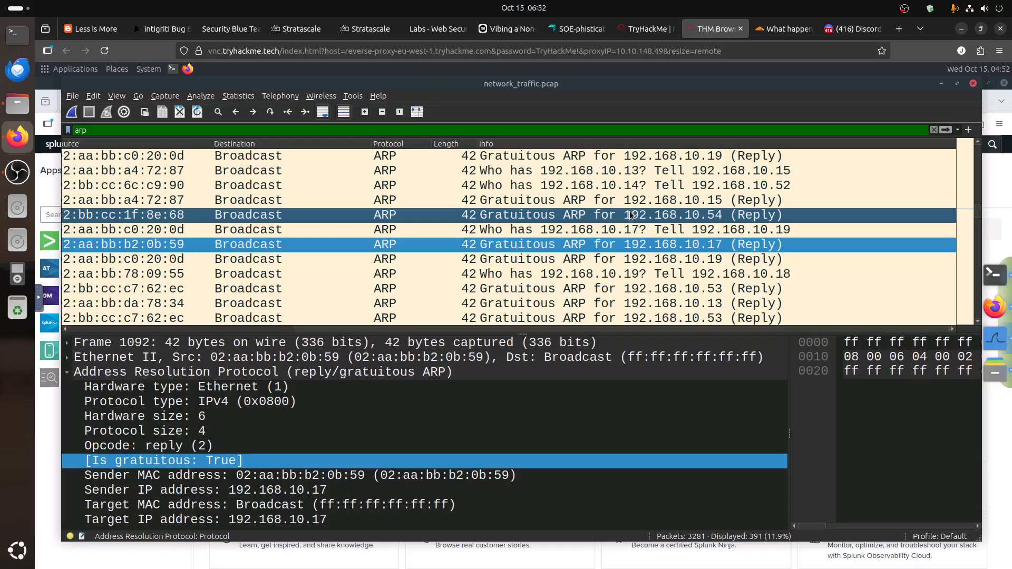
scroll(631, 215, "down", 5)
scroll(631, 215, "up", 1)
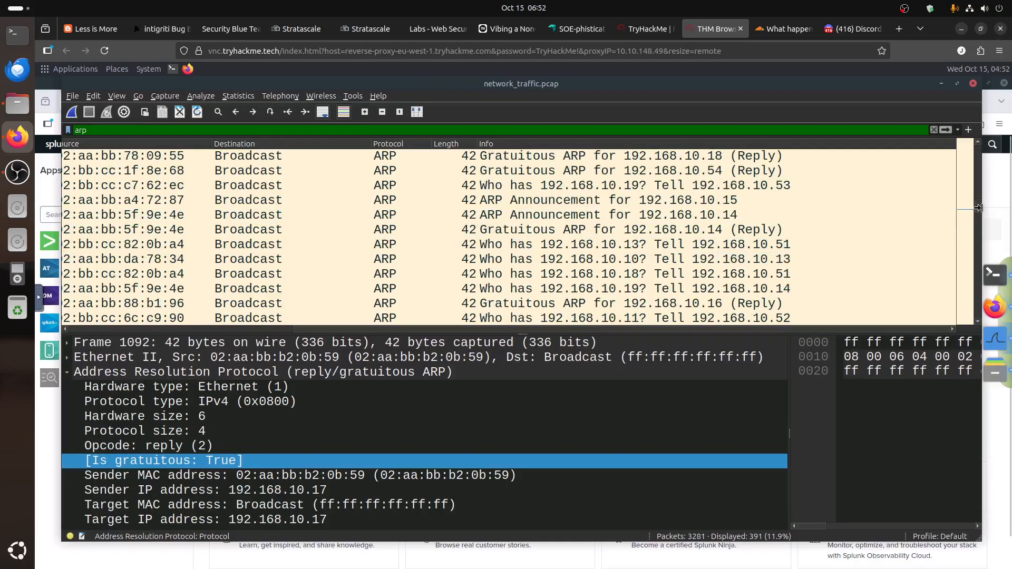
scroll(979, 207, "up", 2)
scroll(552, 240, "down", 5)
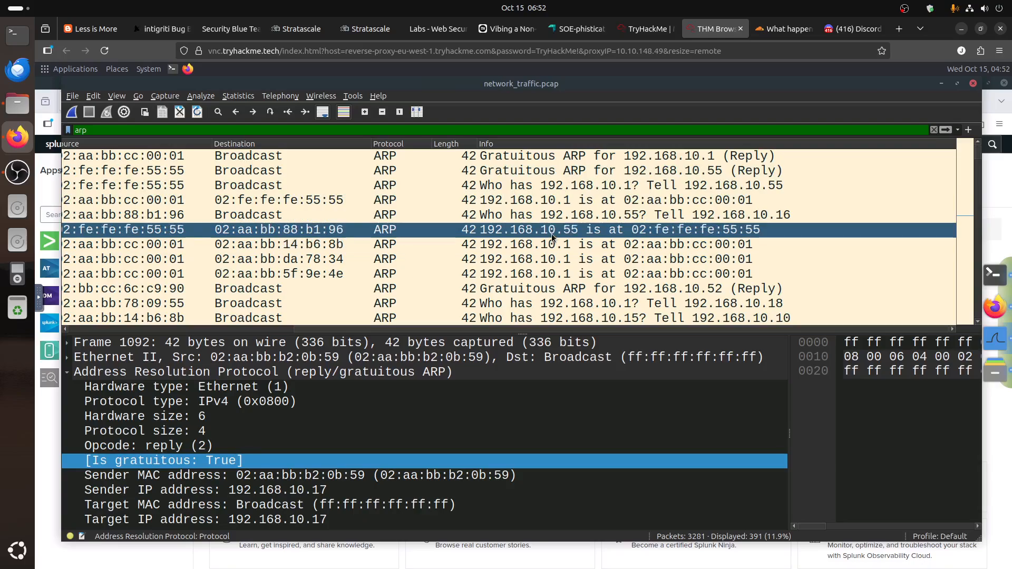
left_click(553, 246)
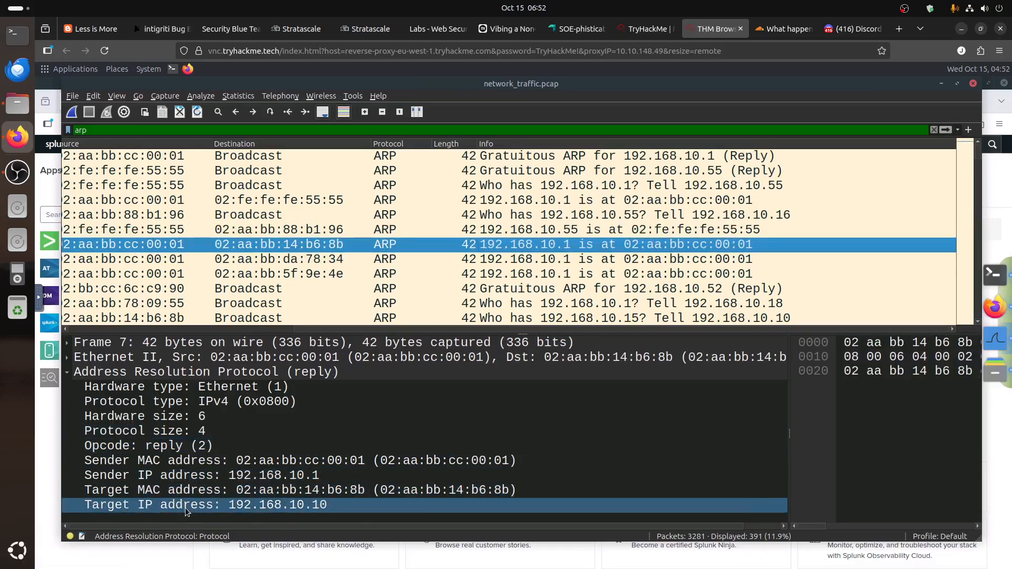
right_click(182, 476)
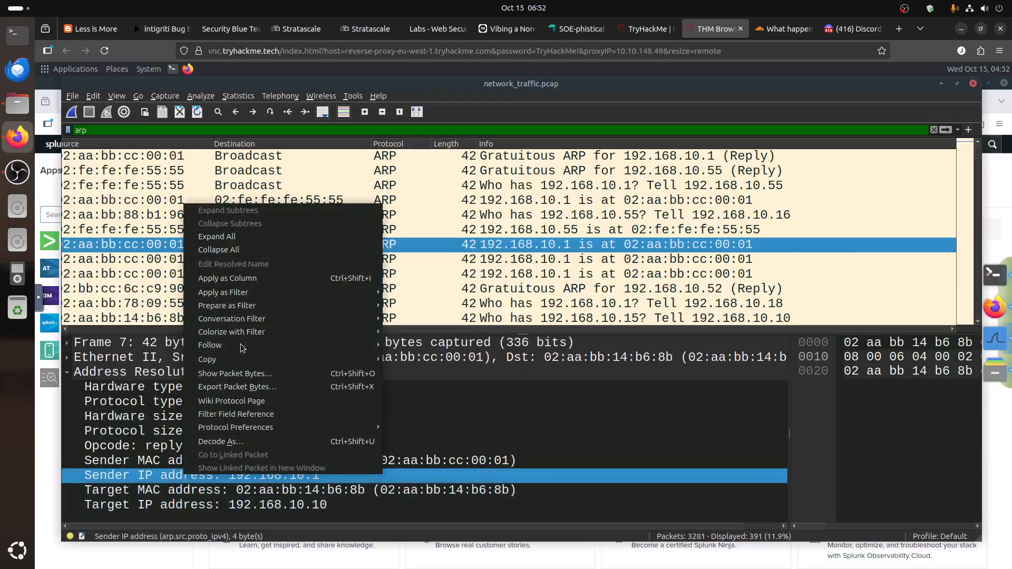
mouse_move(237, 293)
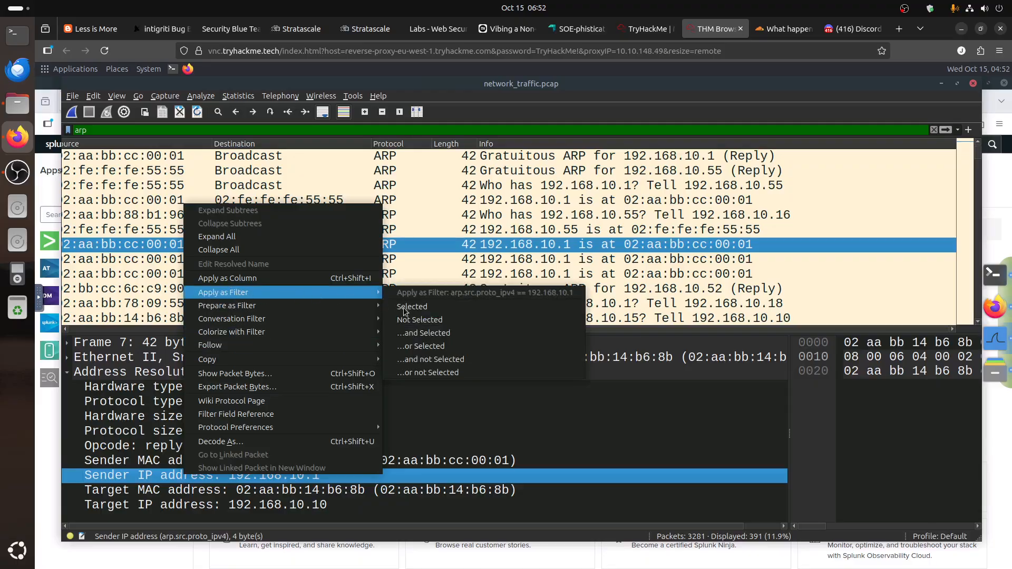
left_click(402, 310)
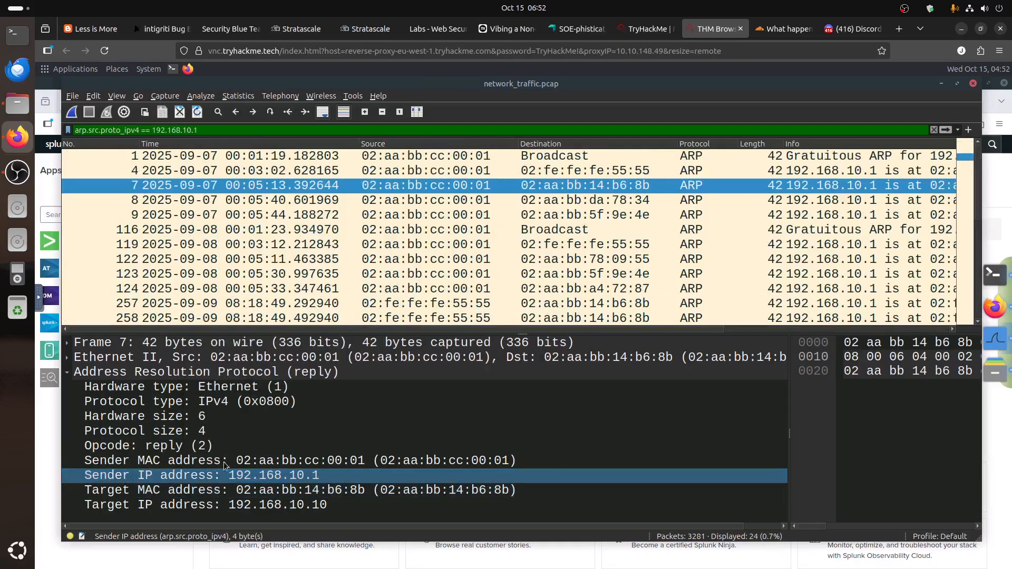
Add packet 7's sender MAC address 02:aa:bb:cc:00:01 to the display filter as an additional AND condition
right_click(258, 458)
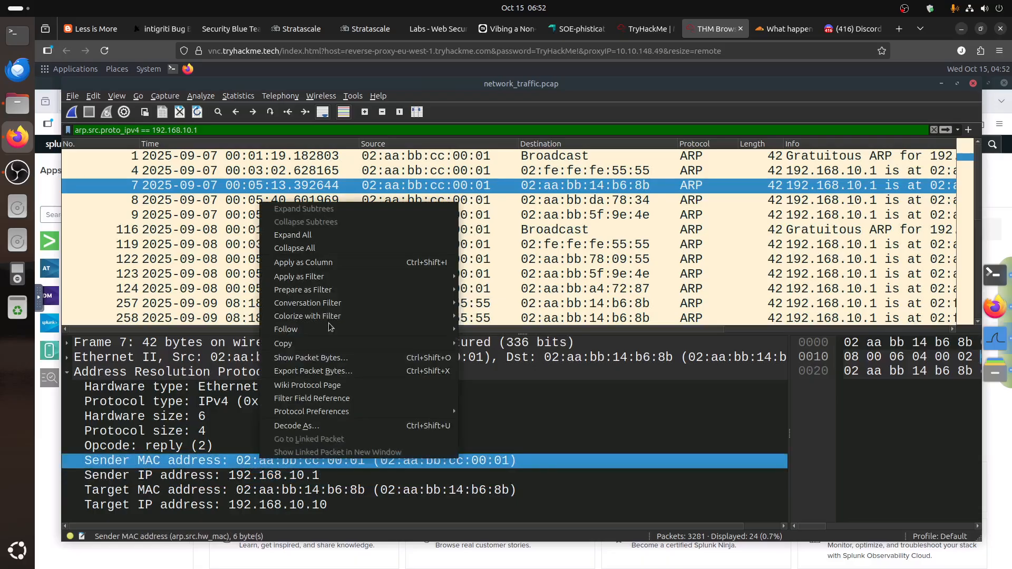
mouse_move(354, 279)
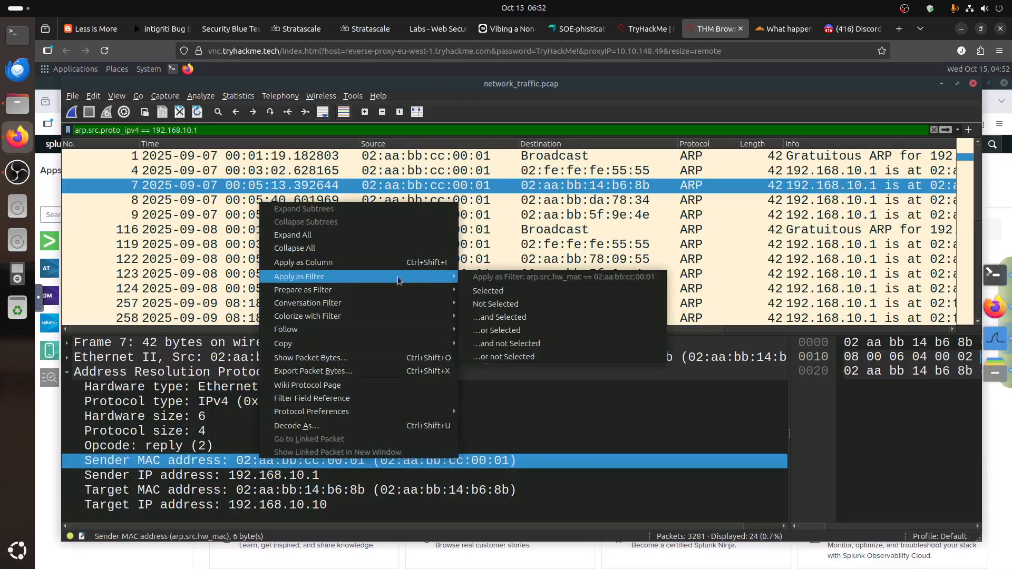
left_click(522, 317)
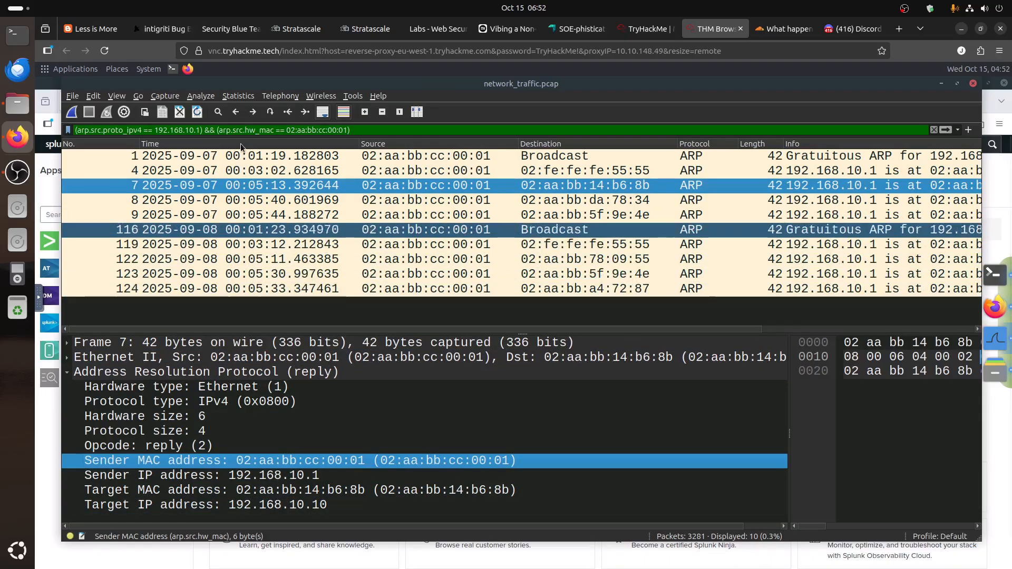
Compare the applied filter with the gateway ARP filter given in the TryHackMe room, then return to the capture
left_click(645, 29)
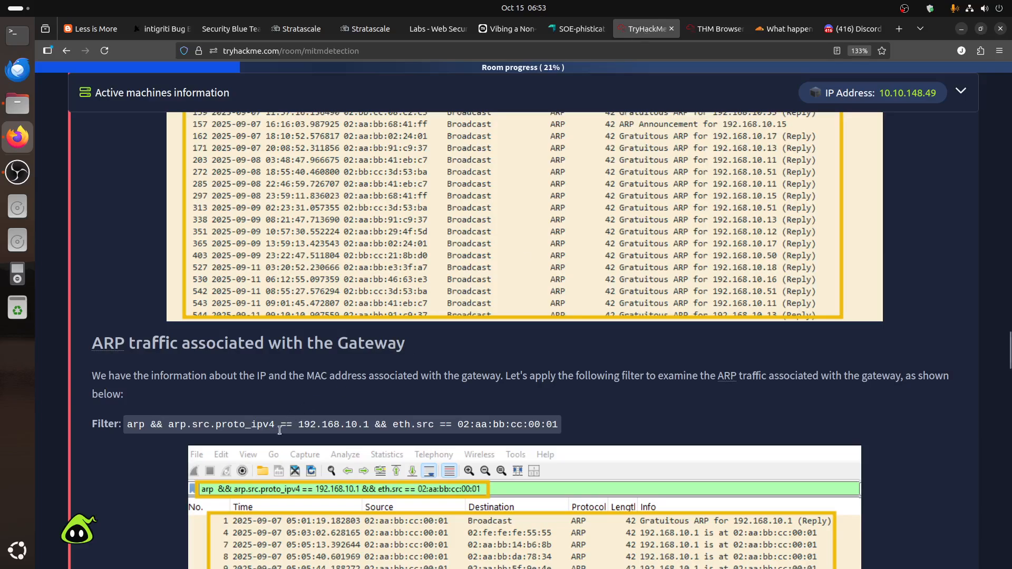
left_click_drag(127, 425, 561, 430)
left_click(423, 431)
left_click(716, 28)
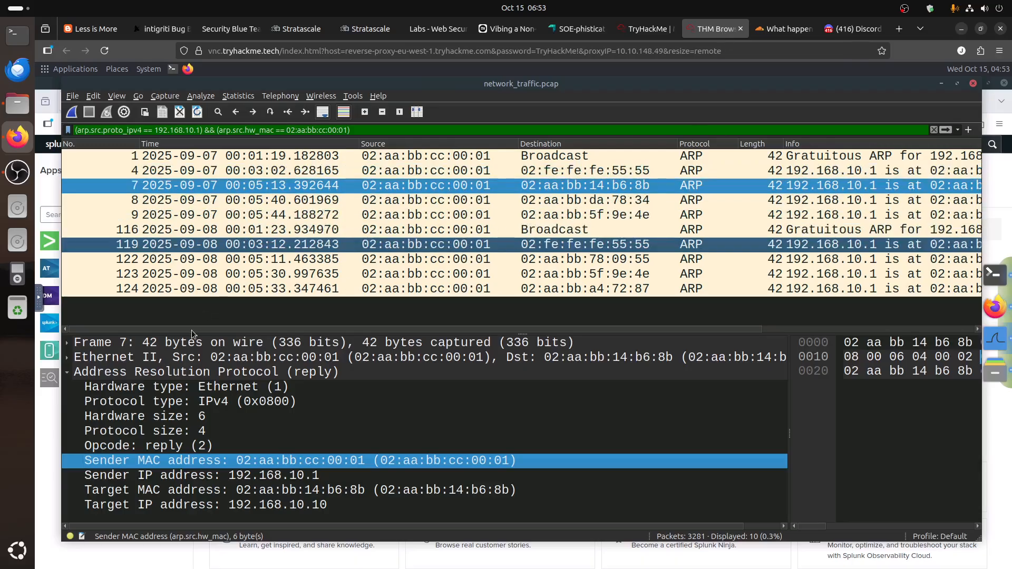
Examine the info and details of the filtered gateway ARP packets, including packets 4, 7, 8 and 122
left_click_drag(614, 330, 820, 323)
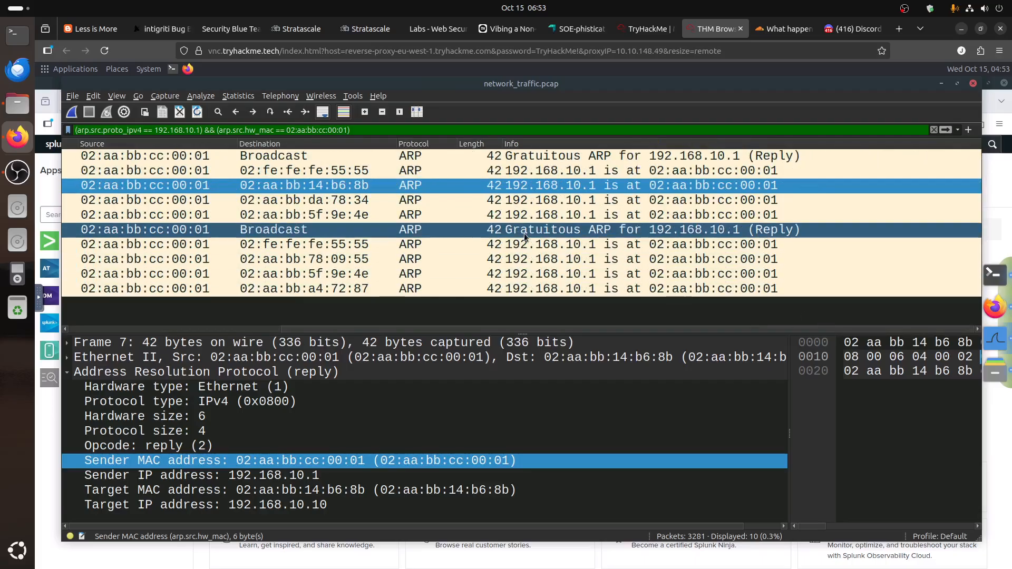
left_click(526, 168)
left_click(544, 187)
left_click(546, 199)
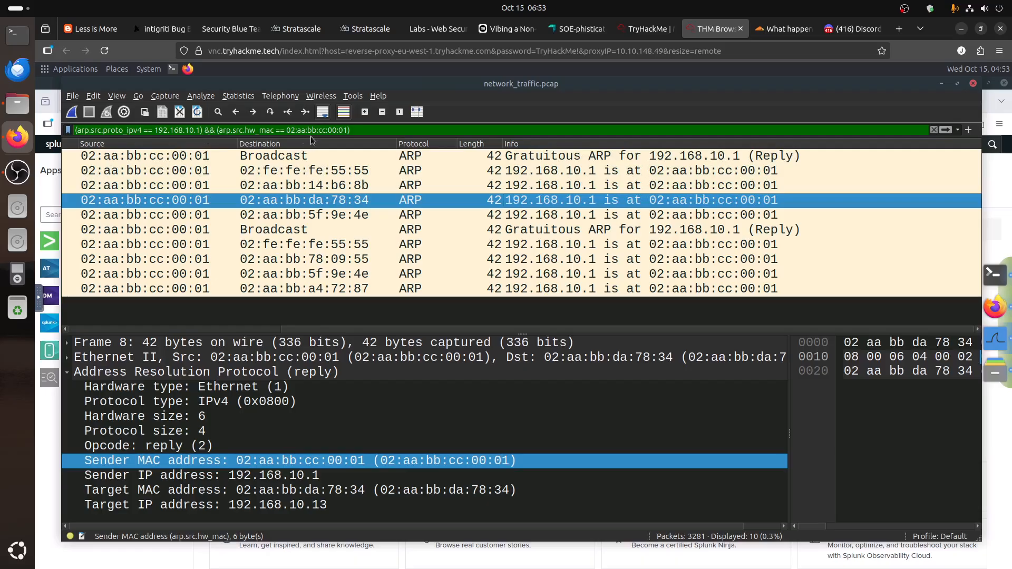
left_click(599, 260)
Look up the room's filter combining ARP opcode 2 with gateway IP 192.168.10.1 and return to the Wireshark capture
left_click(647, 28)
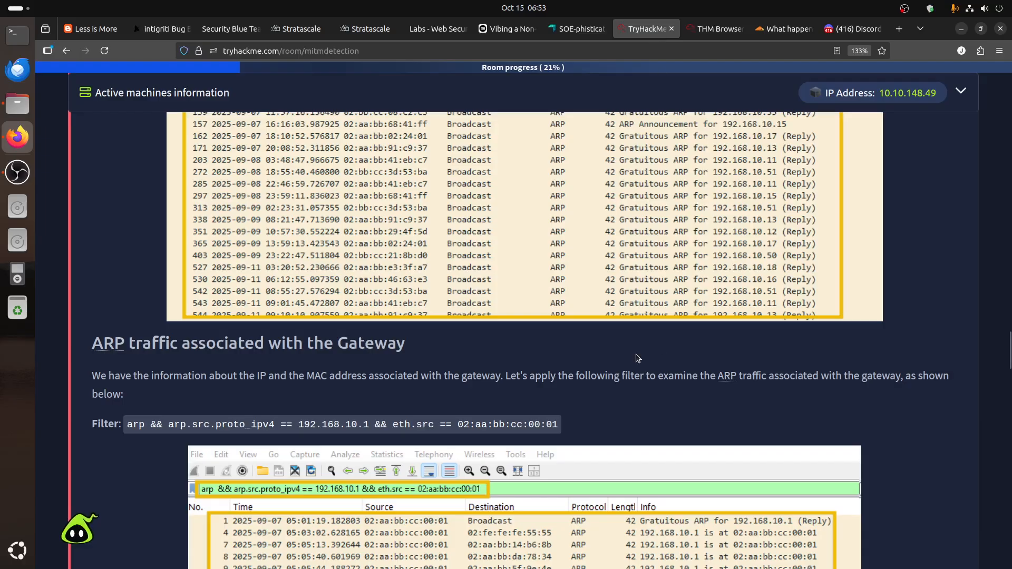
scroll(464, 352, "down", 5)
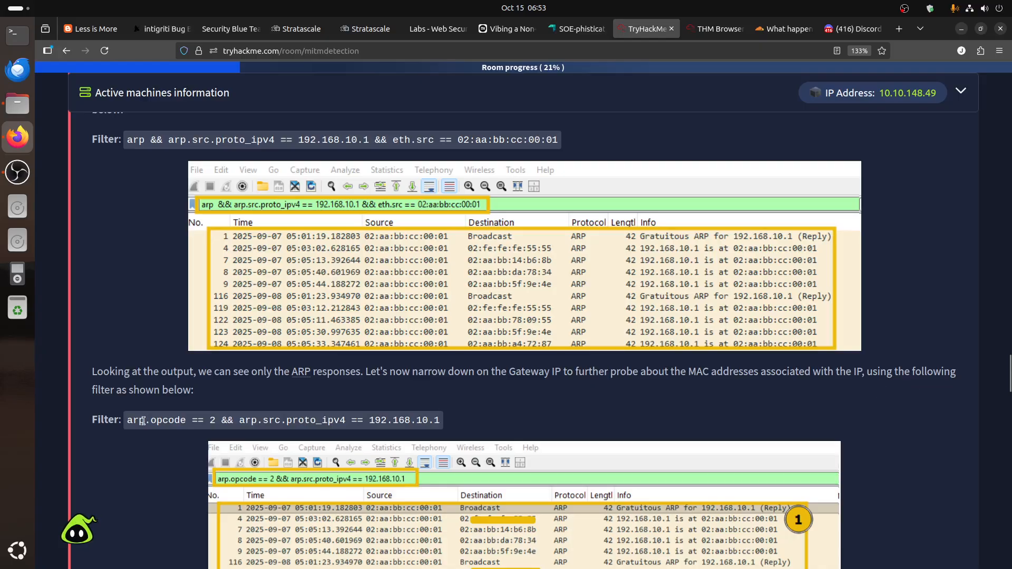
mouse_move(217, 420)
left_mouse_down()
mouse_move(129, 420)
mouse_move(458, 434)
mouse_move(436, 420)
mouse_move(229, 419)
left_mouse_up()
left_click(428, 421)
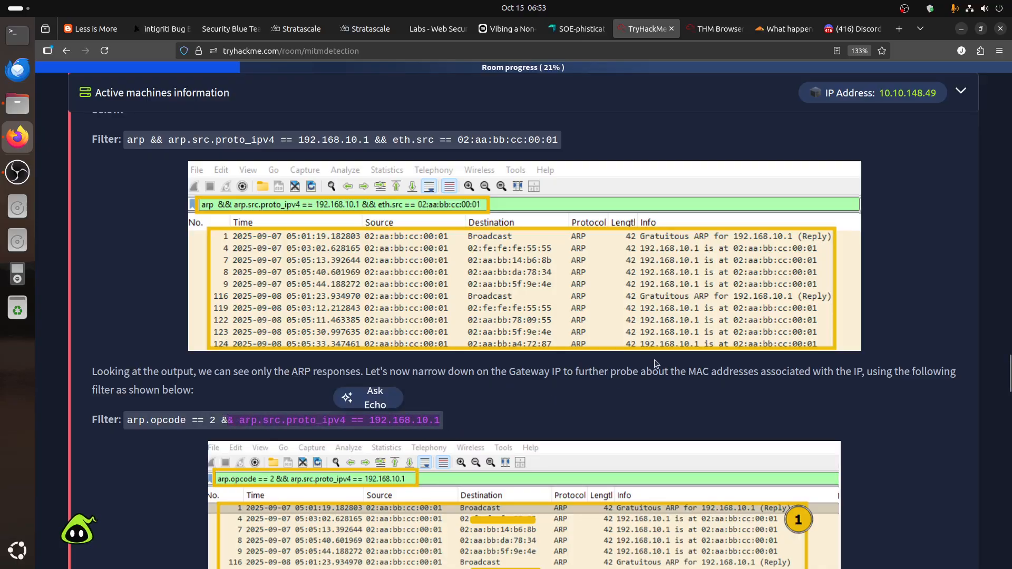
left_click(717, 28)
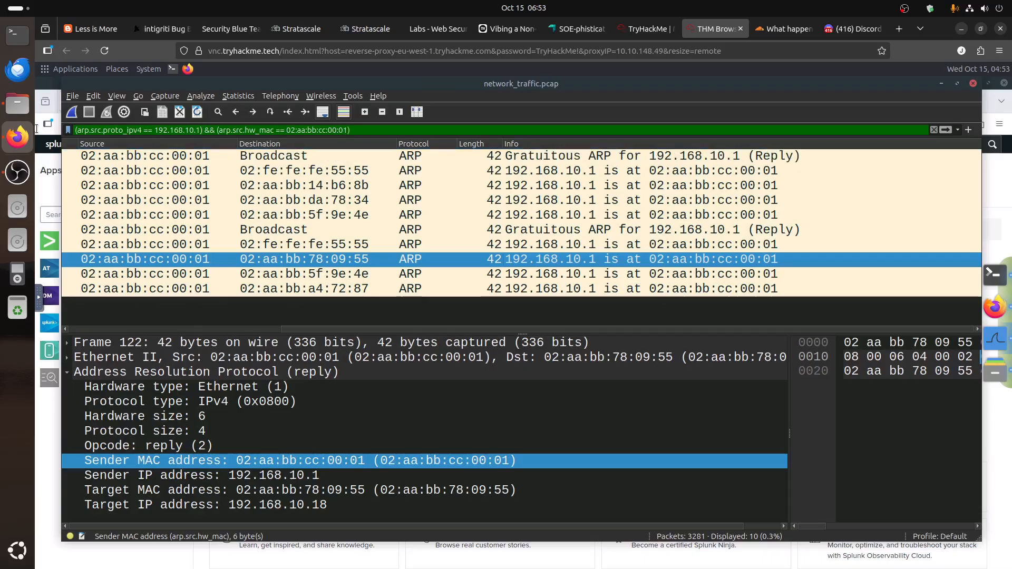
Remove the arp.src.proto_ipv4 == 192.168.10.1 condition from the display filter, leaving only the sender MAC condition
left_click_drag(201, 130, 39, 132)
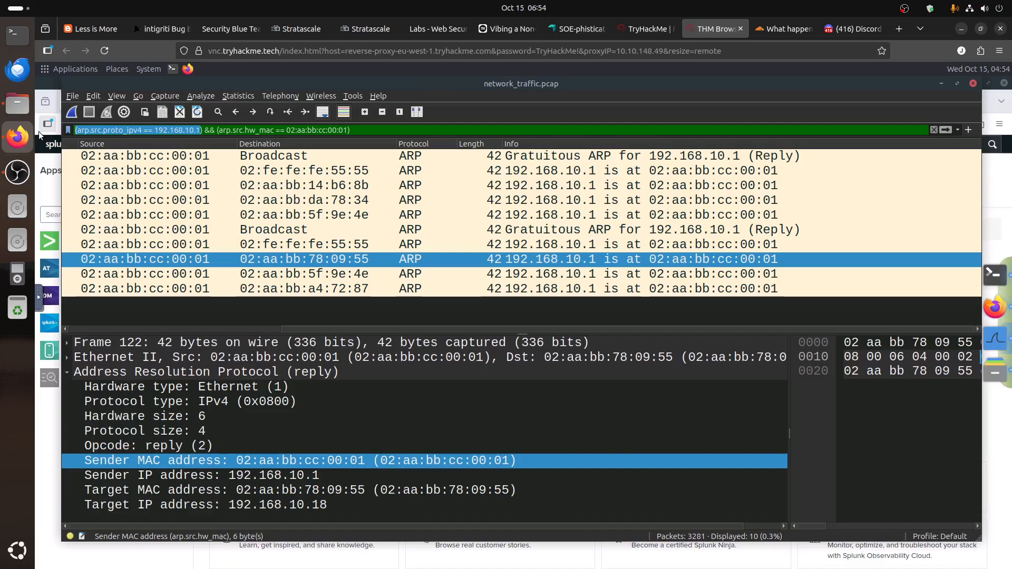
key("Delete")
key("Delete")
key("Delete")
key("Delete")
key("Delete")
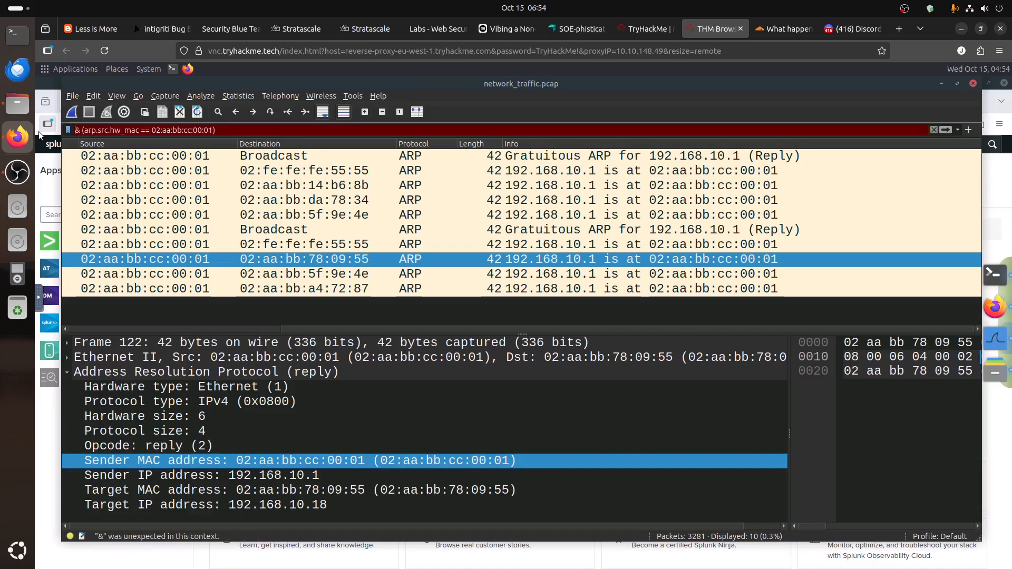
Add packet 122's reply opcode to the display filter as the AND condition arp.opcode == 2
left_click(192, 446)
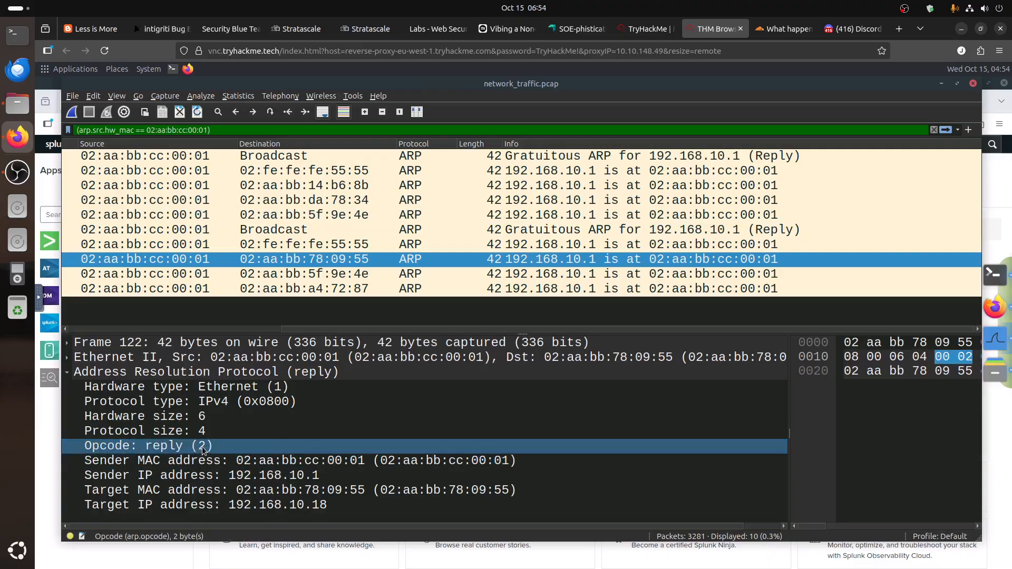
right_click(204, 448)
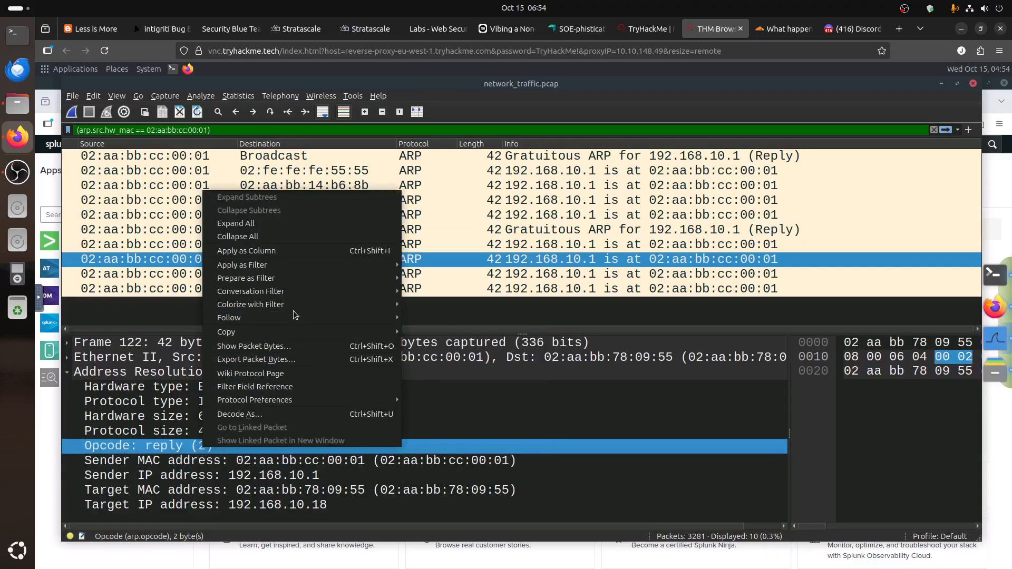
mouse_move(290, 265)
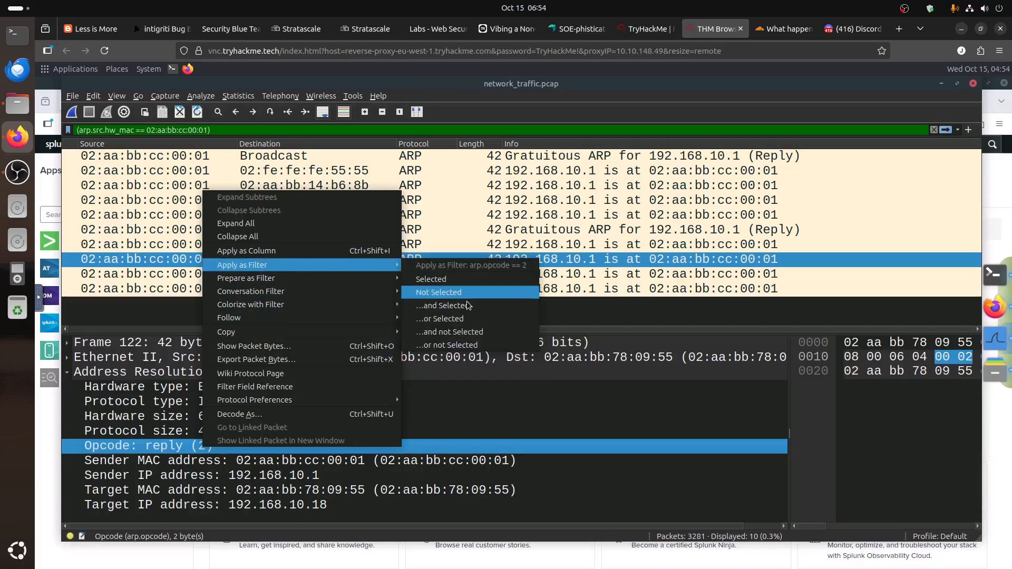
left_click(483, 307)
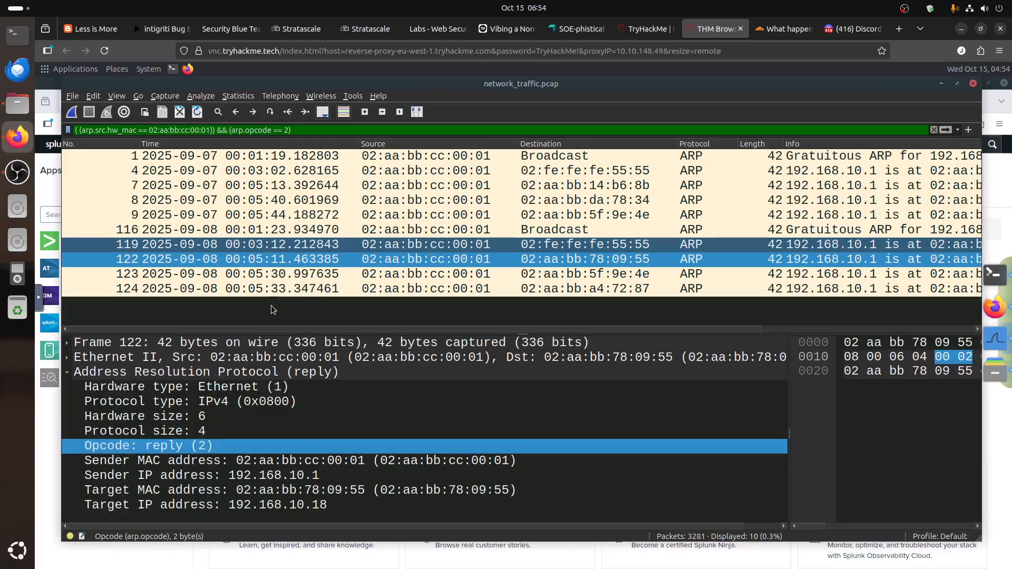
Check the info of the filtered replies and compare them with the gateway IP filter output shown in the TryHackMe room
left_click_drag(317, 331, 615, 342)
left_click(649, 29)
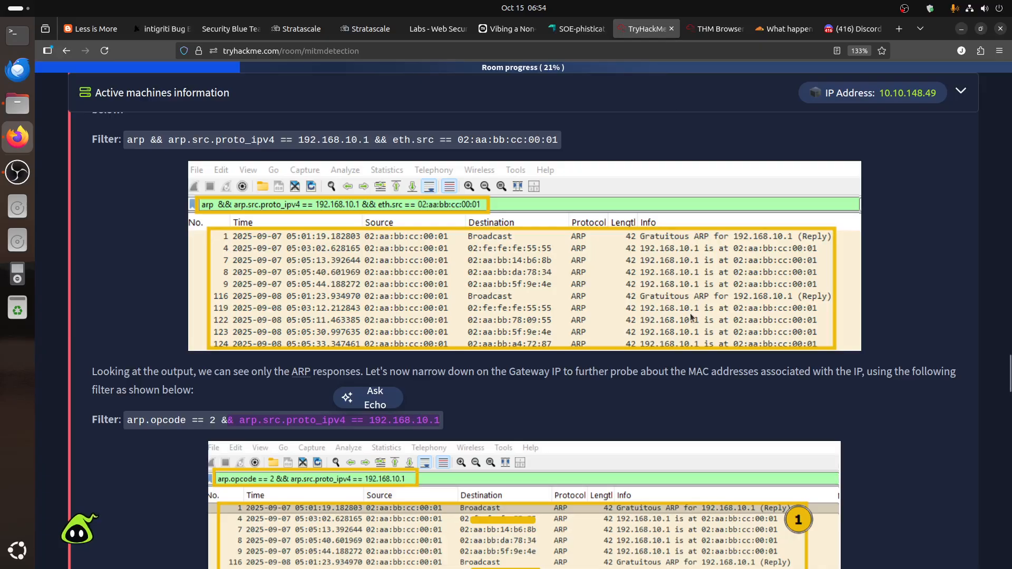
scroll(692, 317, "up", 1)
scroll(692, 316, "down", 5)
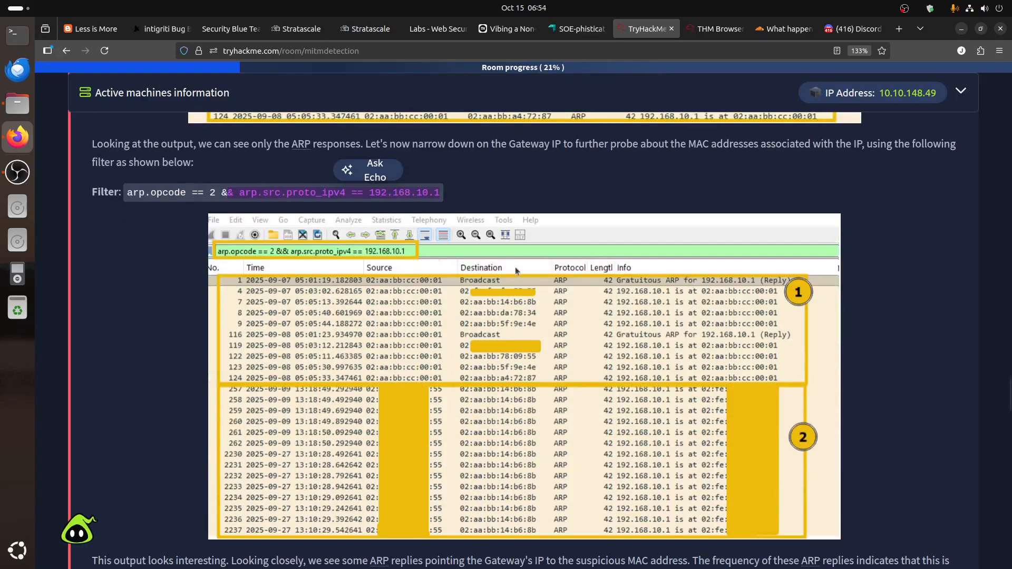
Reapply the sender MAC and opcode filter in the Wireshark capture and check the replies' info against the TryHackMe room's gateway IP filter
left_click(546, 163)
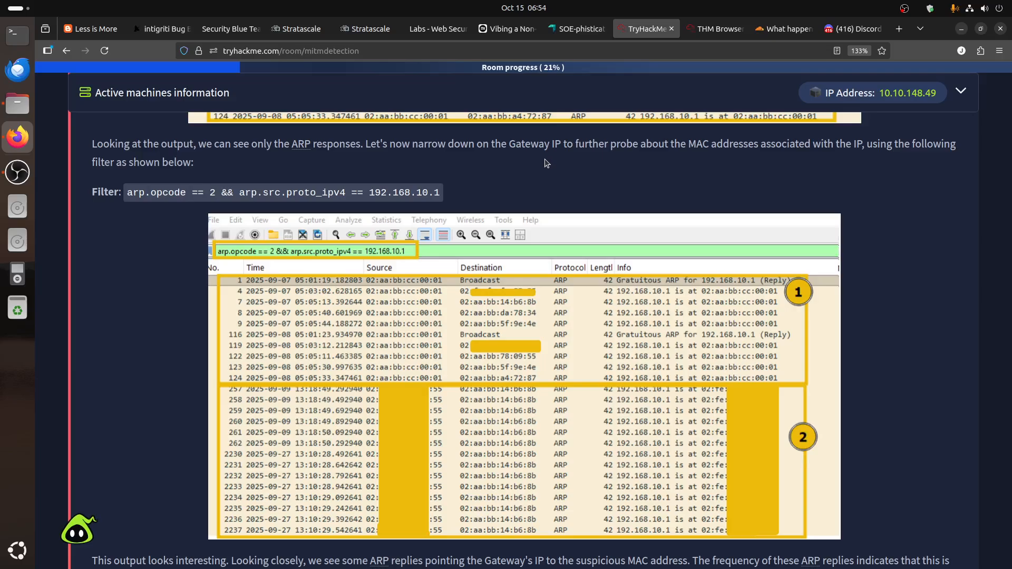
left_click(706, 29)
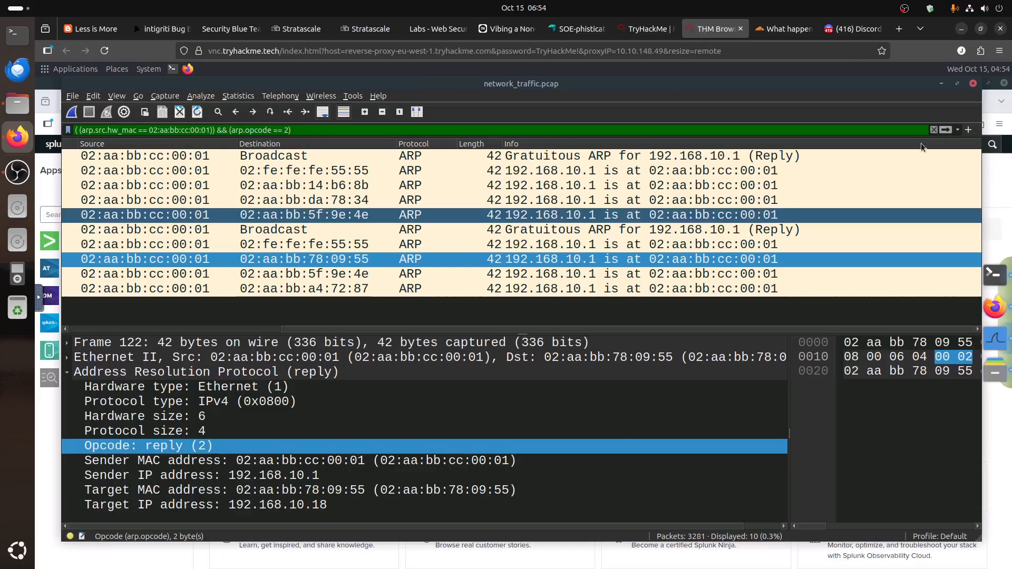
left_click(945, 131)
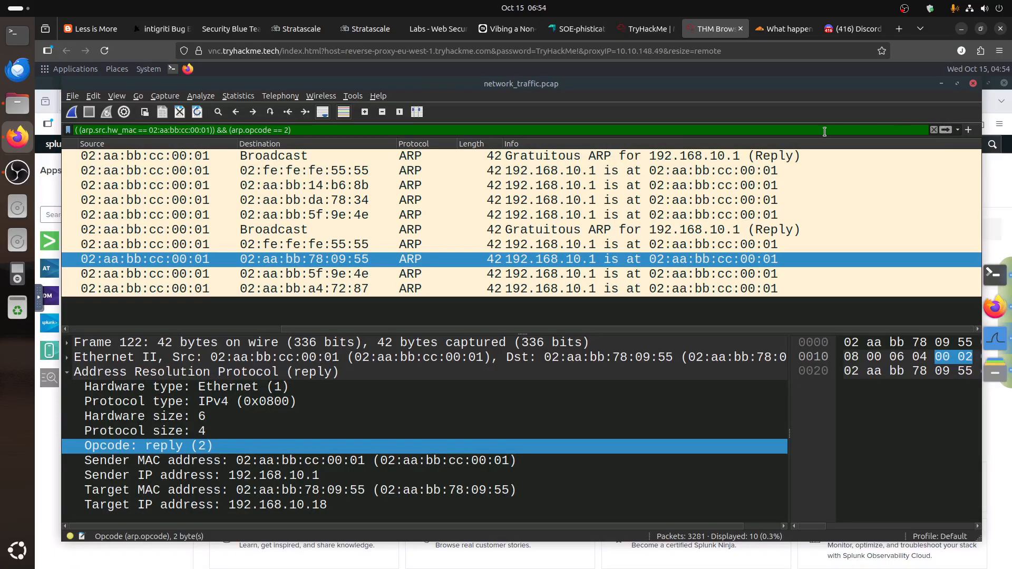
key("Return")
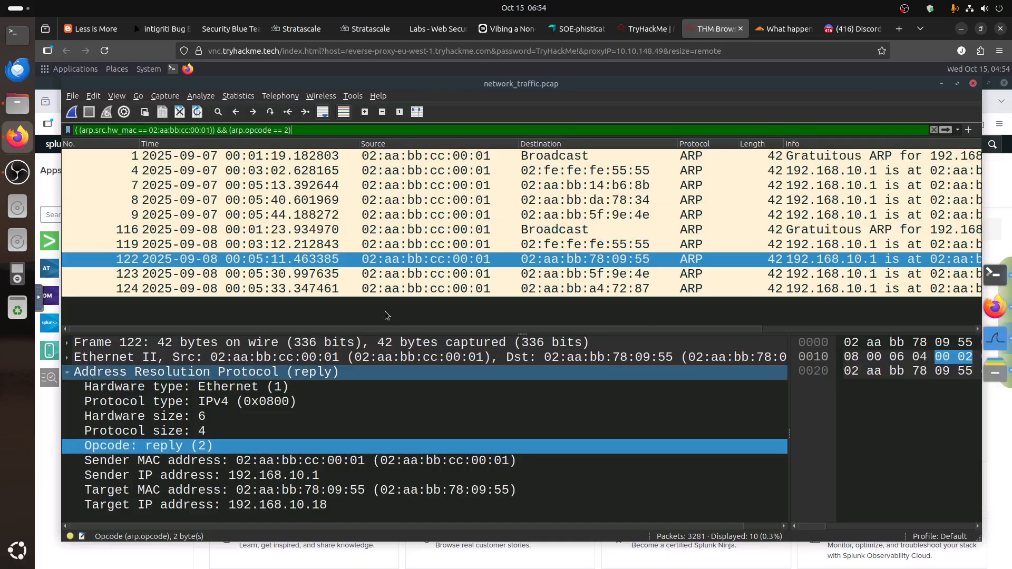
left_click_drag(235, 330, 720, 337)
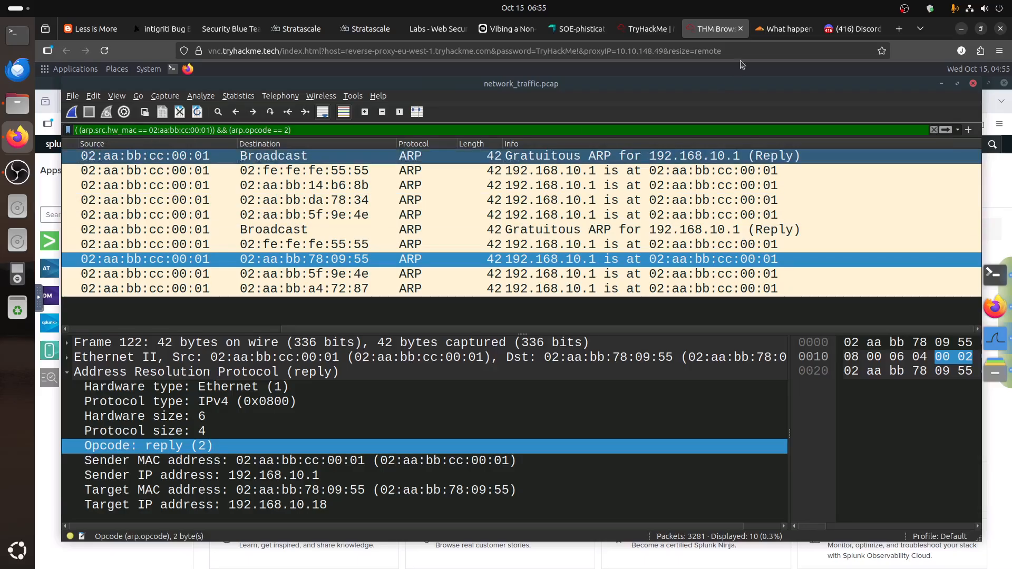
left_click(641, 29)
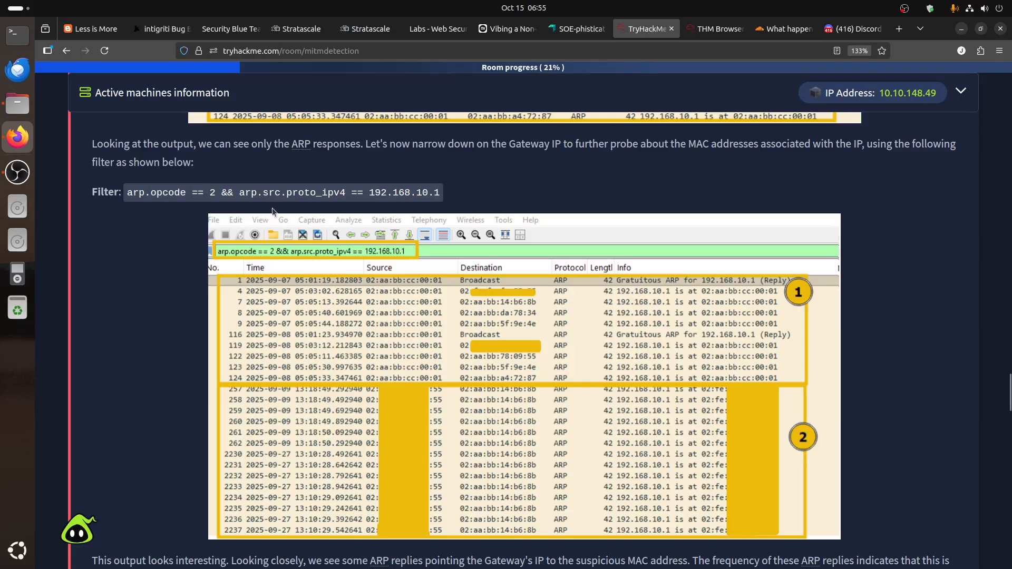
Remove the arp.src.hw_mac condition from the capture's display filter and apply it with only arp.opcode == 2
left_click(717, 29)
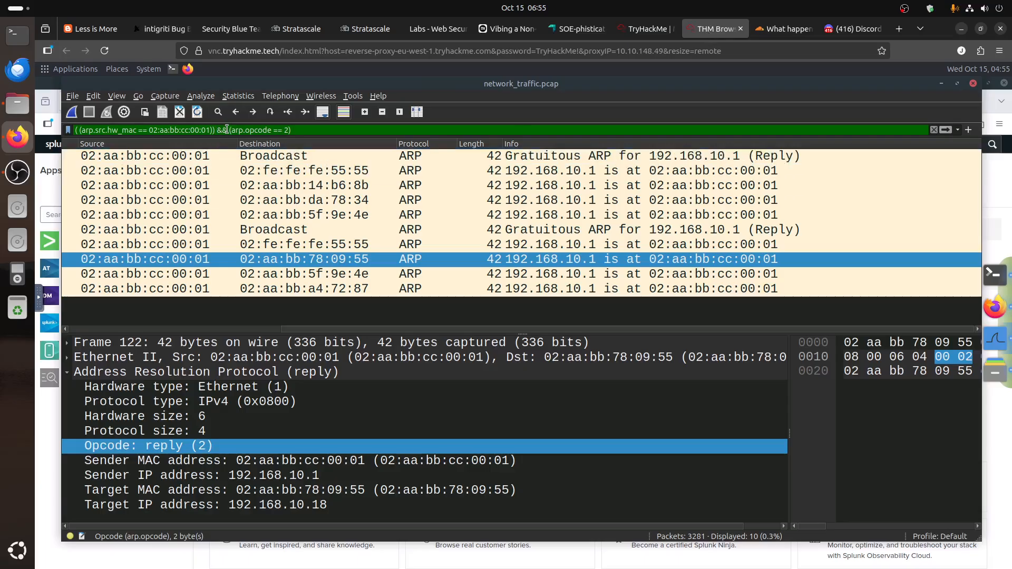
left_click_drag(227, 130, 33, 112)
key("BackSpace")
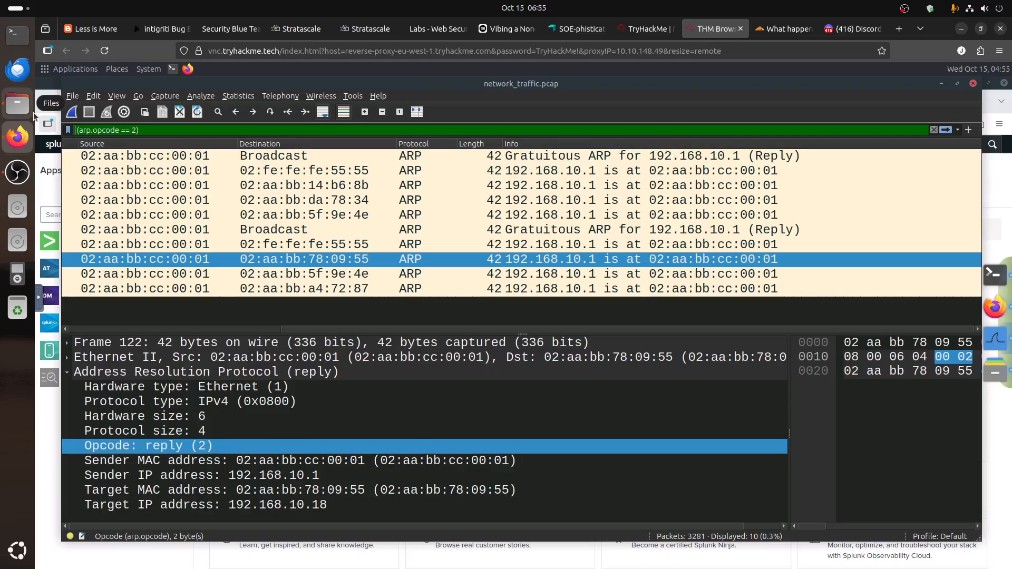
key("Return")
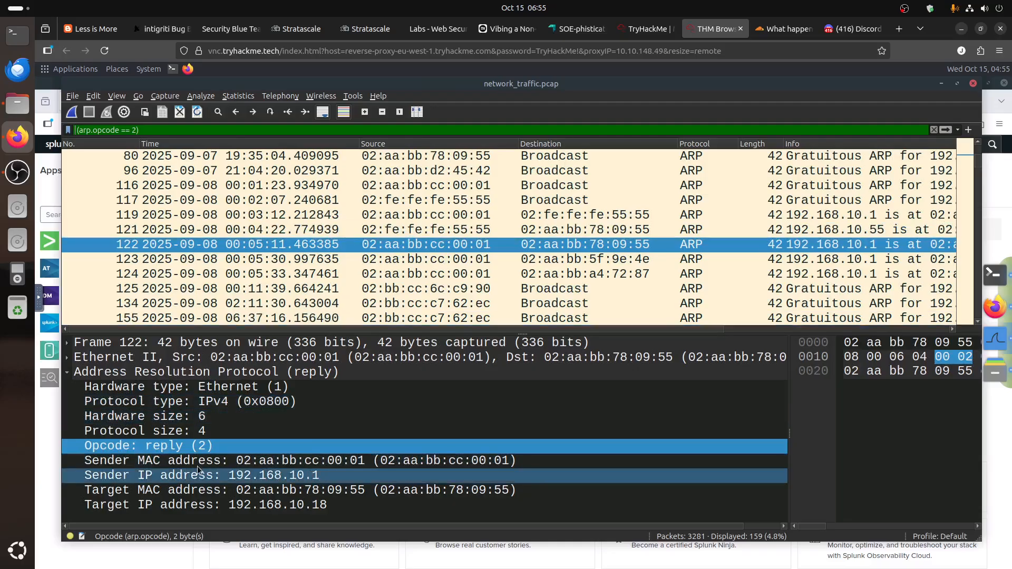
Add packet 122's sender IP to the display filter as the AND condition arp.src.proto_ipv4 == 192.168.10.1, matching the room's filter
left_click(241, 478)
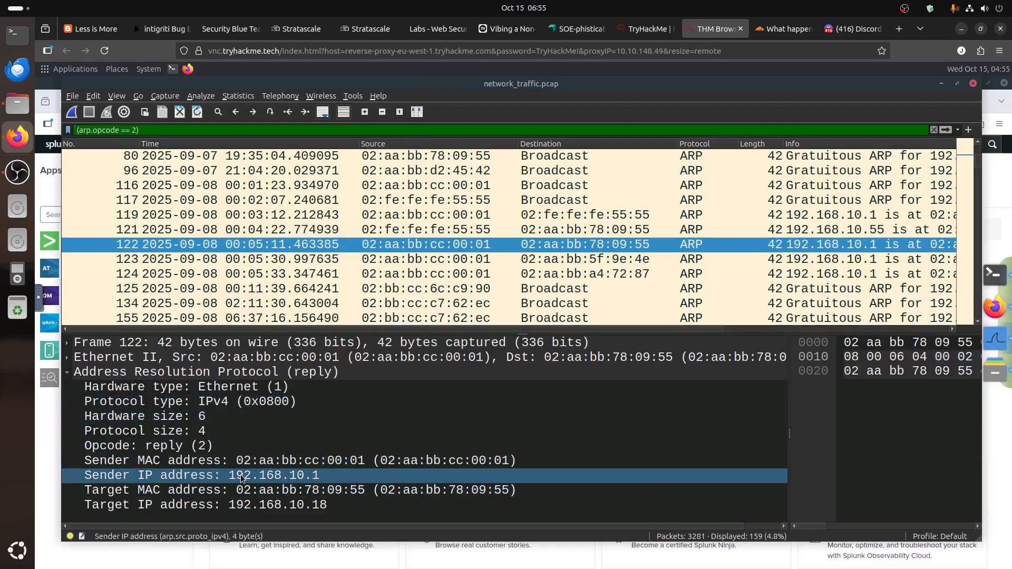
right_click(241, 478)
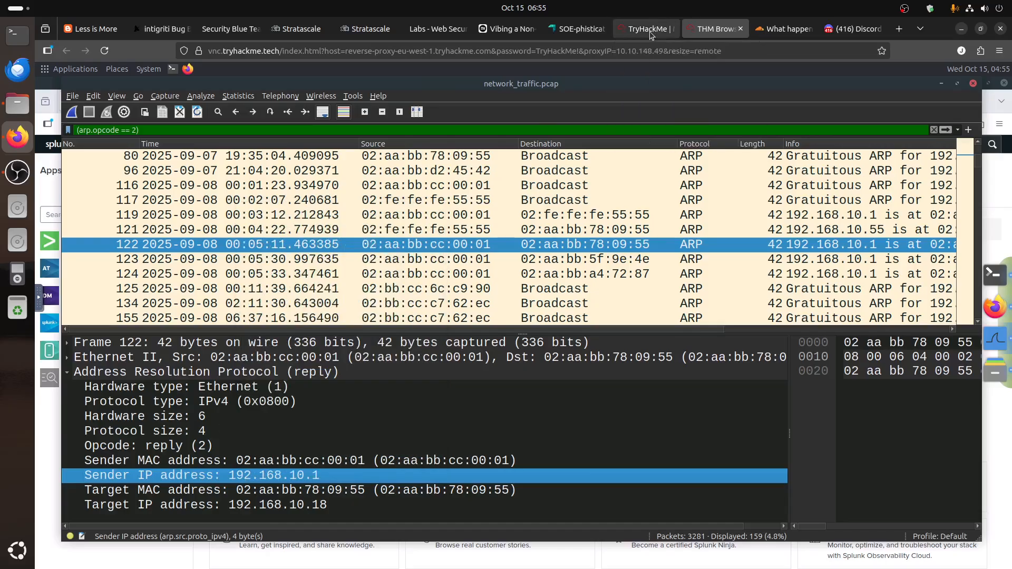
left_click(647, 29)
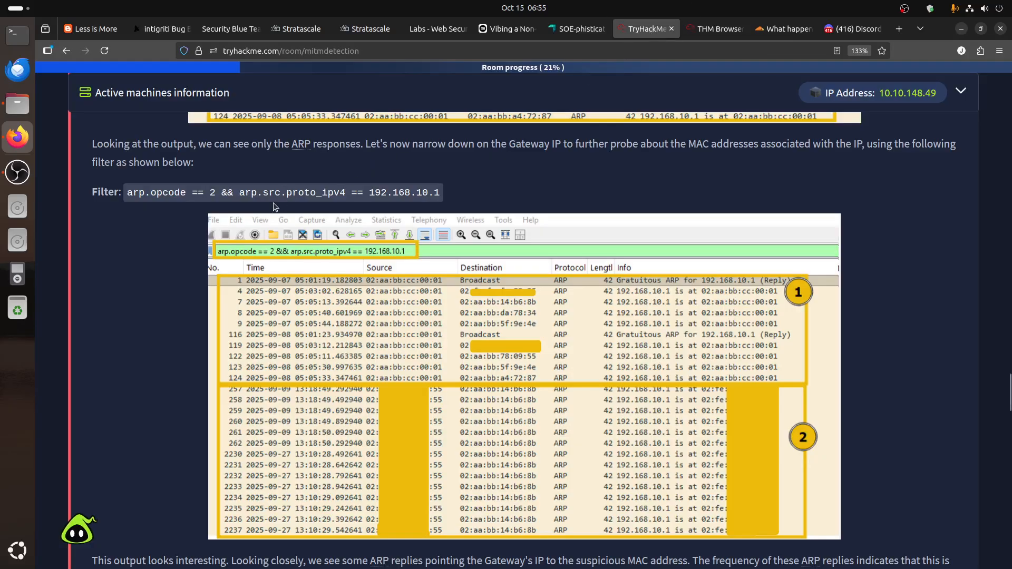
left_click(709, 29)
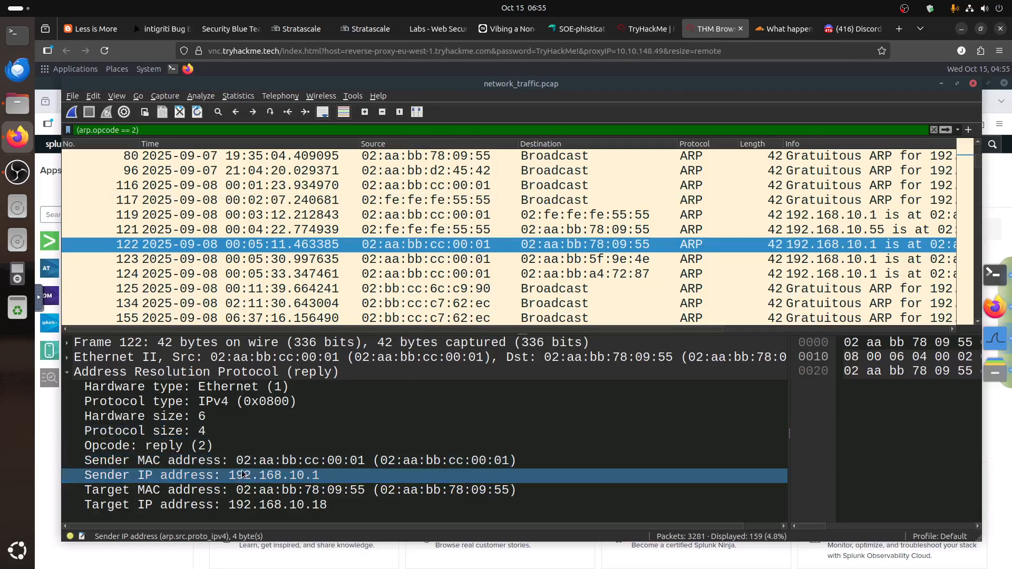
right_click(210, 480)
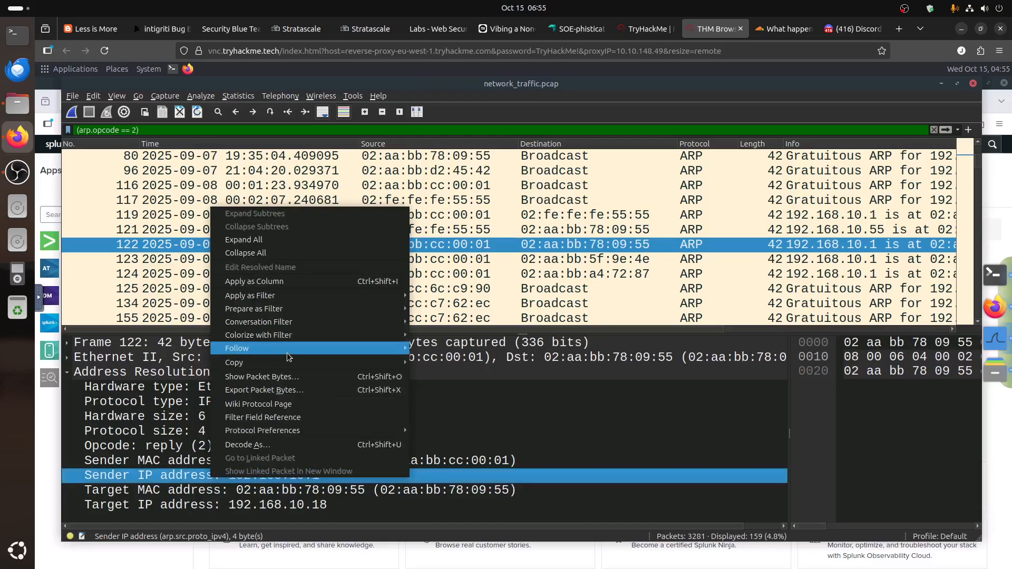
mouse_move(294, 301)
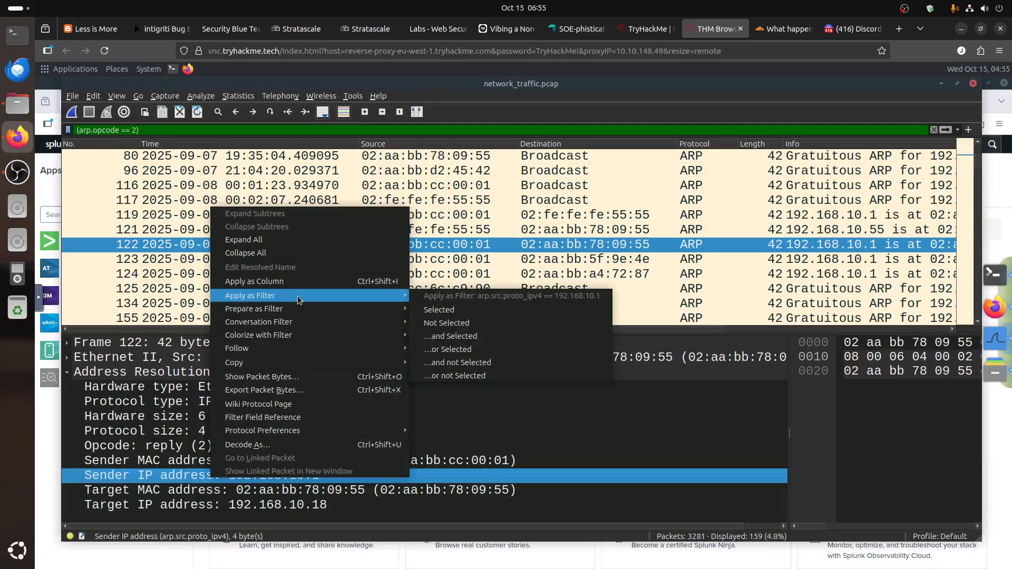
left_click(480, 335)
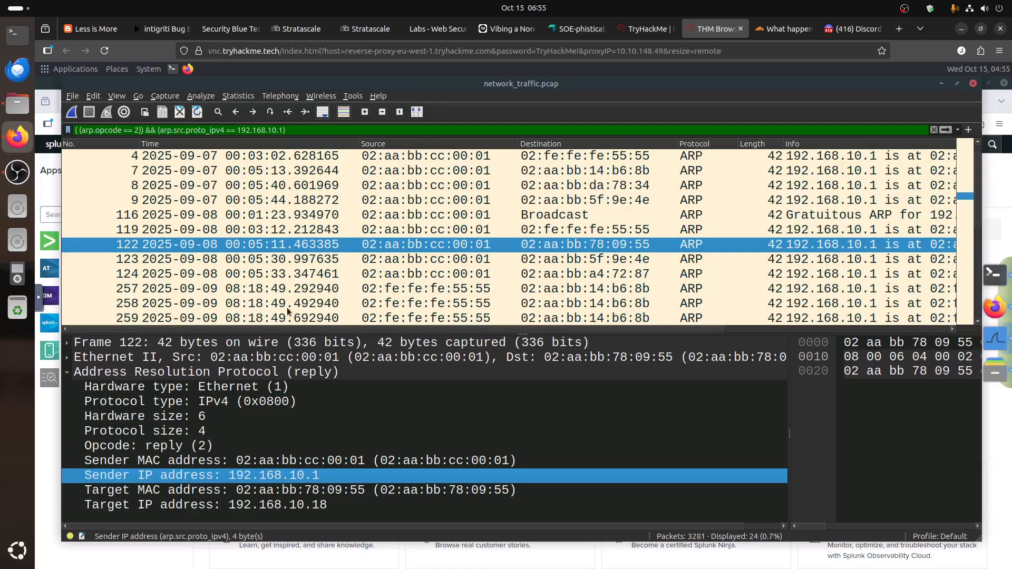
Examine the info and ARP details of the filtered replies that map 192.168.10.1 to 02:aa:bb:cc:00:01, including packets 4, 8, 119 and 122
scroll(521, 320, "right", 6)
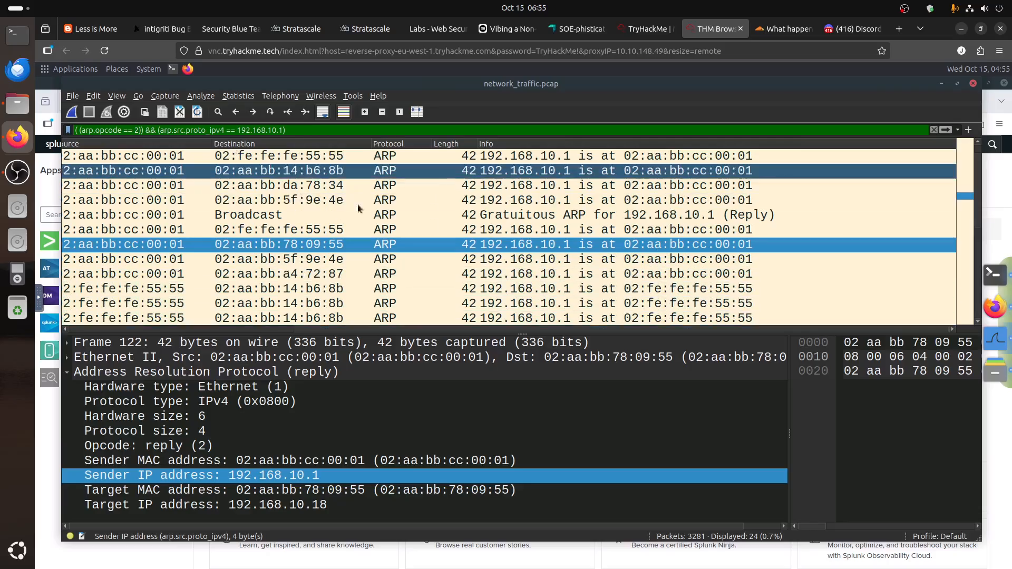
scroll(858, 223, "up", 1)
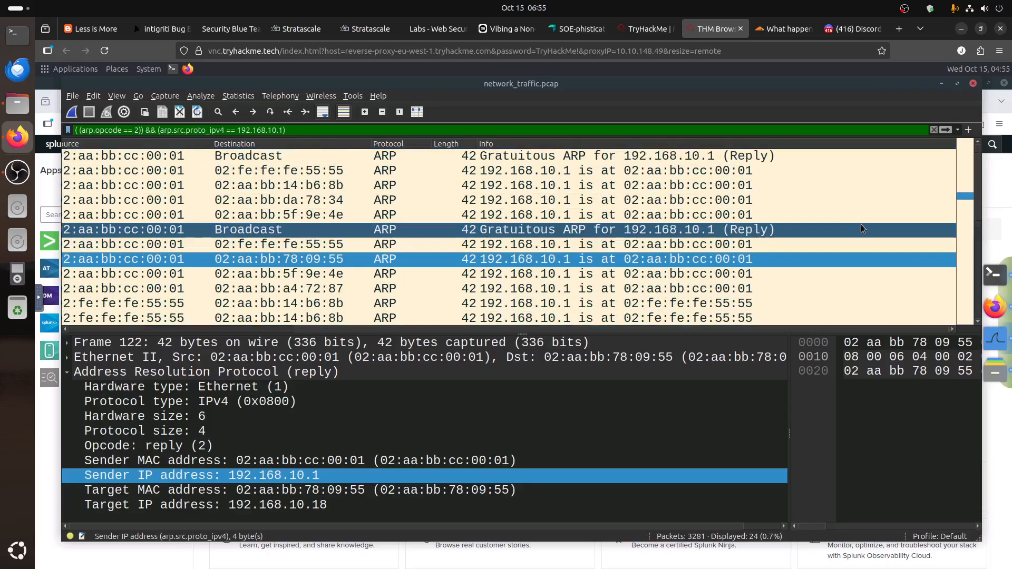
left_click(555, 173)
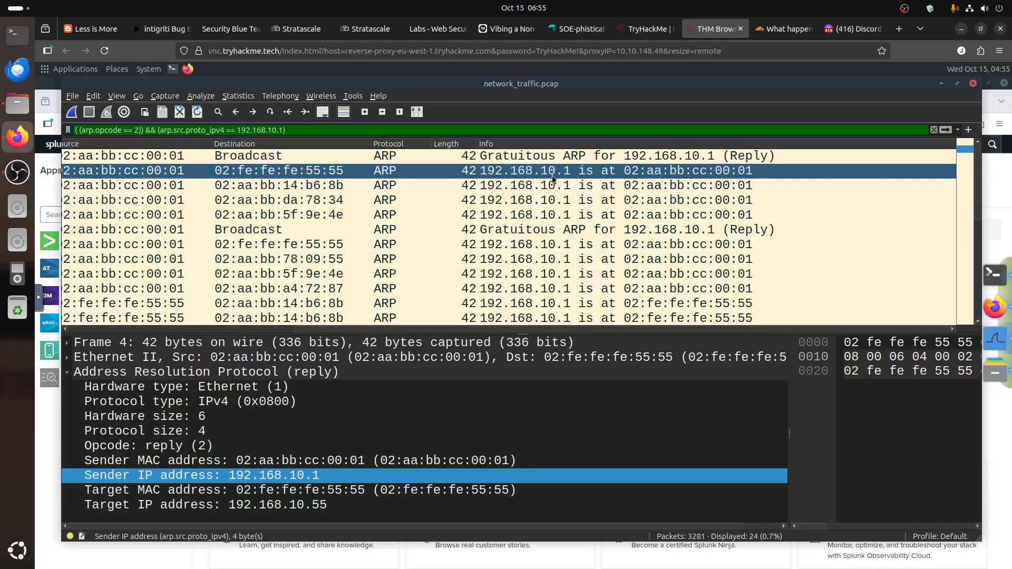
key("Down")
key("Down")
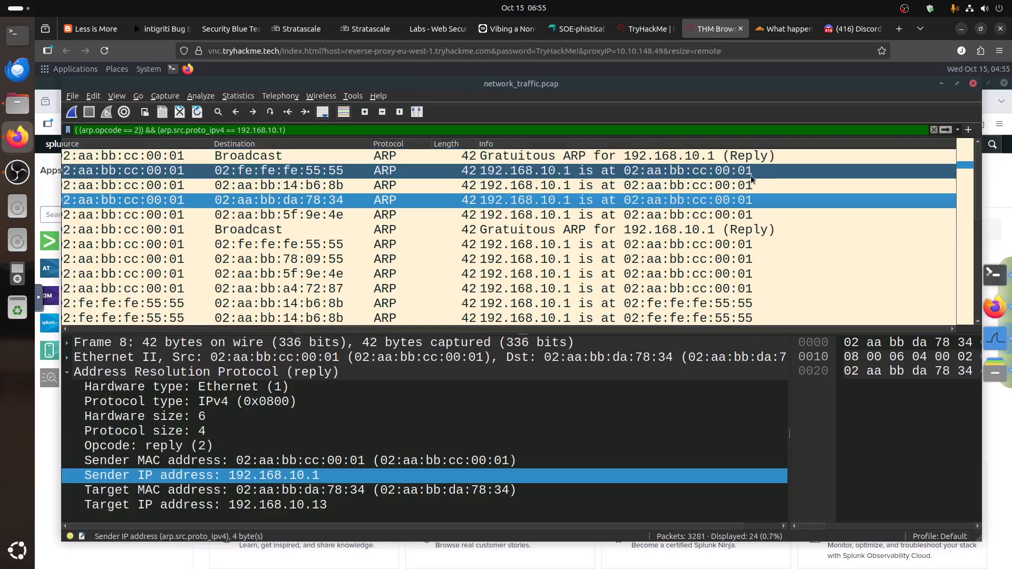
left_click(569, 246)
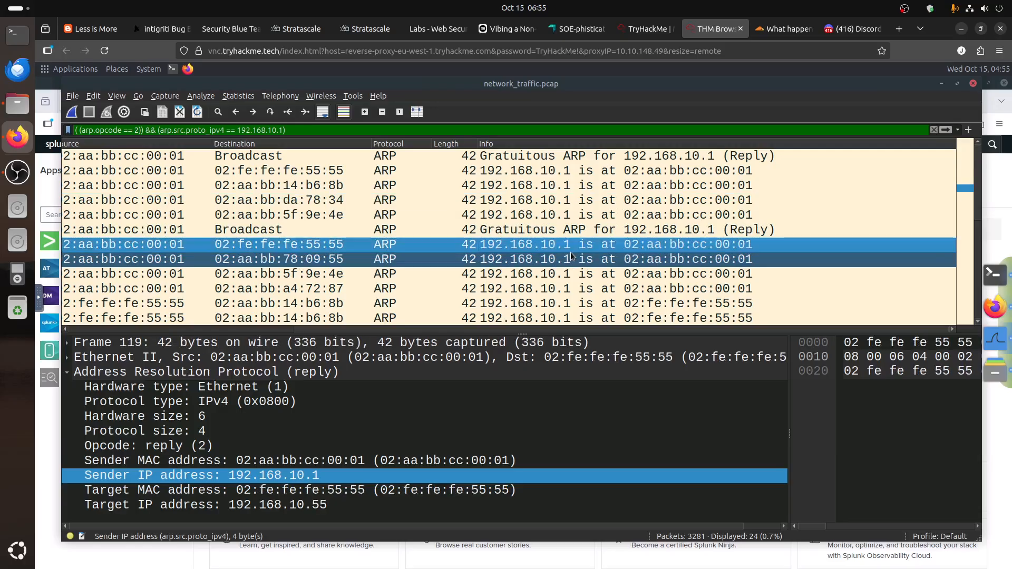
left_click(754, 258)
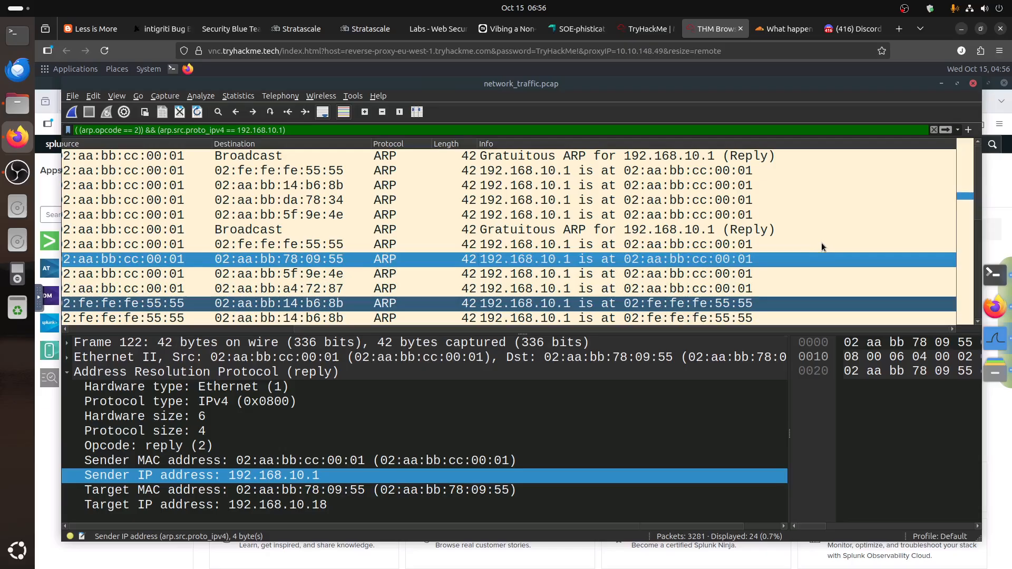
Inspect packet 257's ARP details and the remaining replies from 02:fe:fe:fe:55:55, and compare them with the output in the TryHackMe room
left_click(753, 303)
scroll(753, 303, "down", 2)
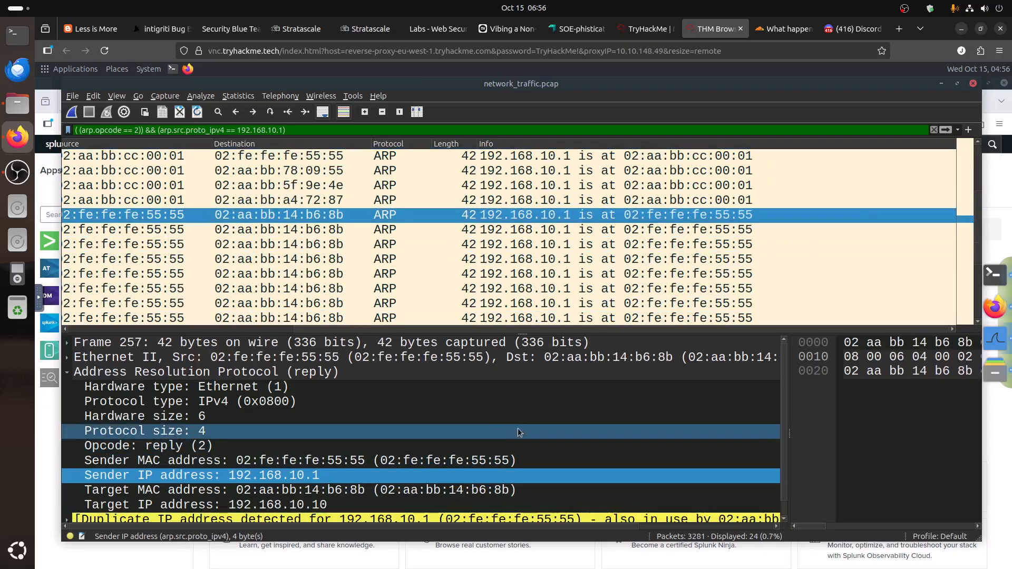
scroll(515, 428, "down", 1)
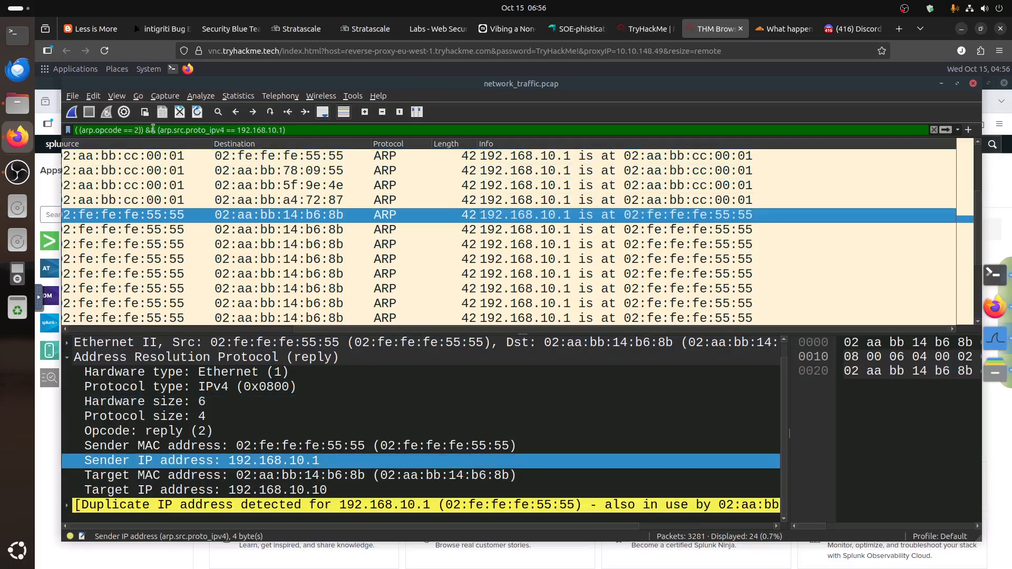
left_click_drag(285, 129, 230, 130)
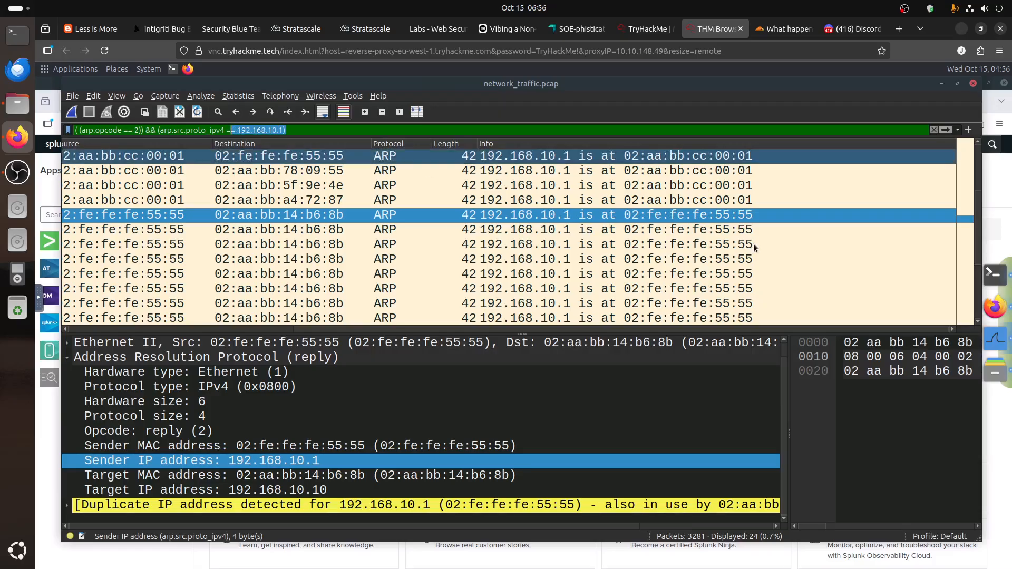
scroll(720, 280, "down", 2)
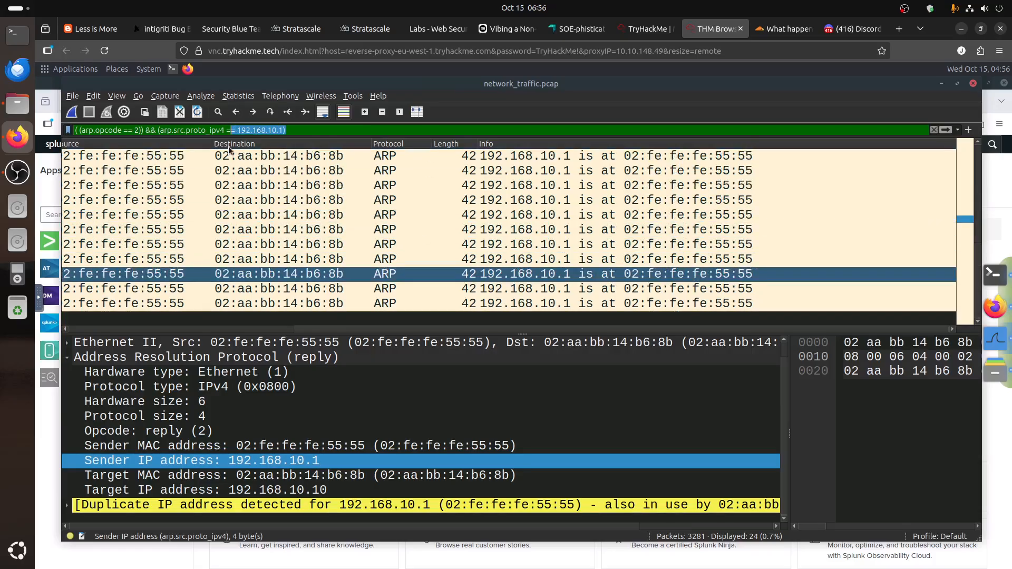
left_click(627, 27)
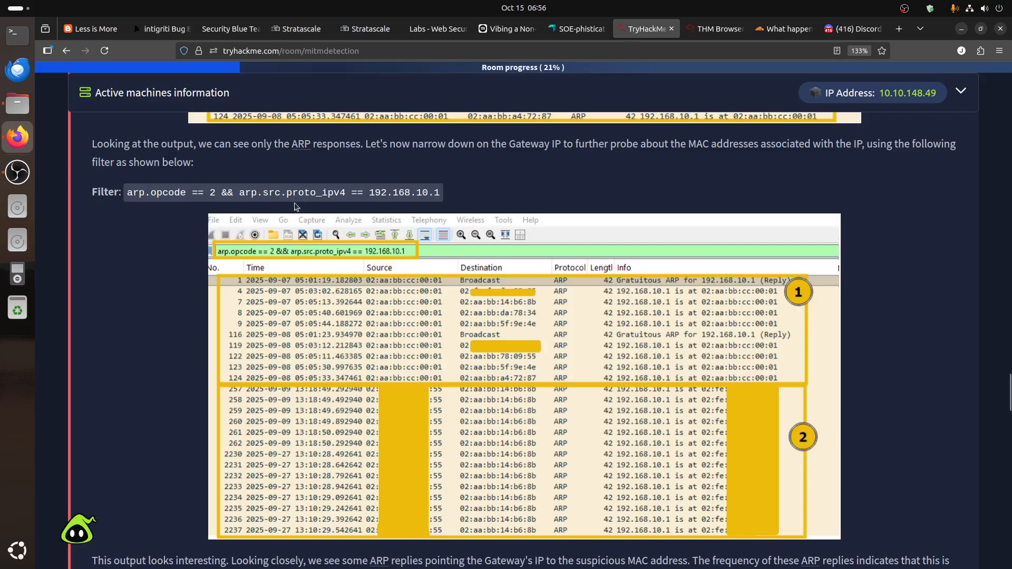
Copy the gateway filter "arp.opcode == 2 && arp.src.proto_ipv4 == 192.168.10.1" from the room page into the remote desktop's clipboard
left_click_drag(128, 192, 442, 192)
key("ctrl+c")
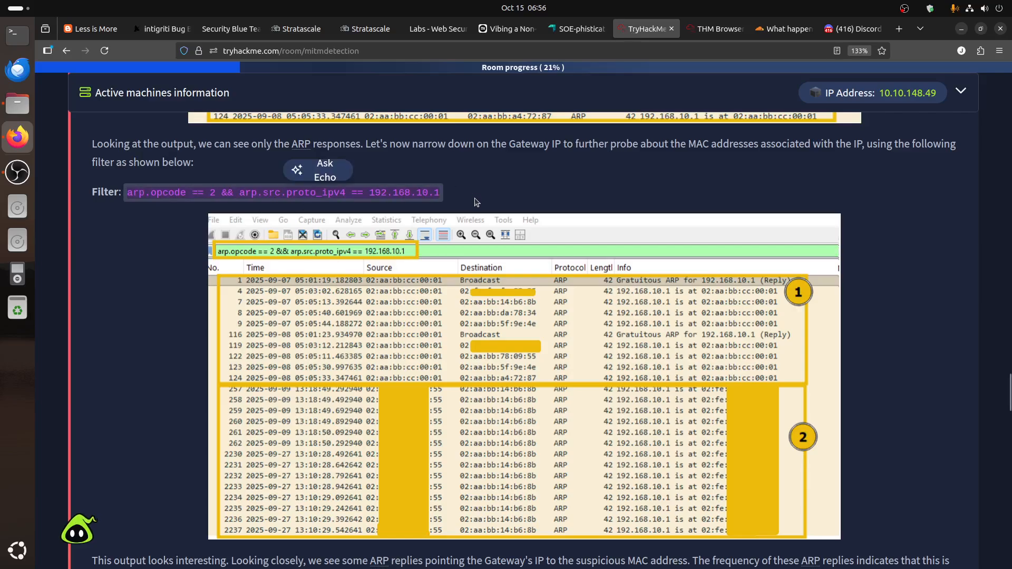
left_click(711, 30)
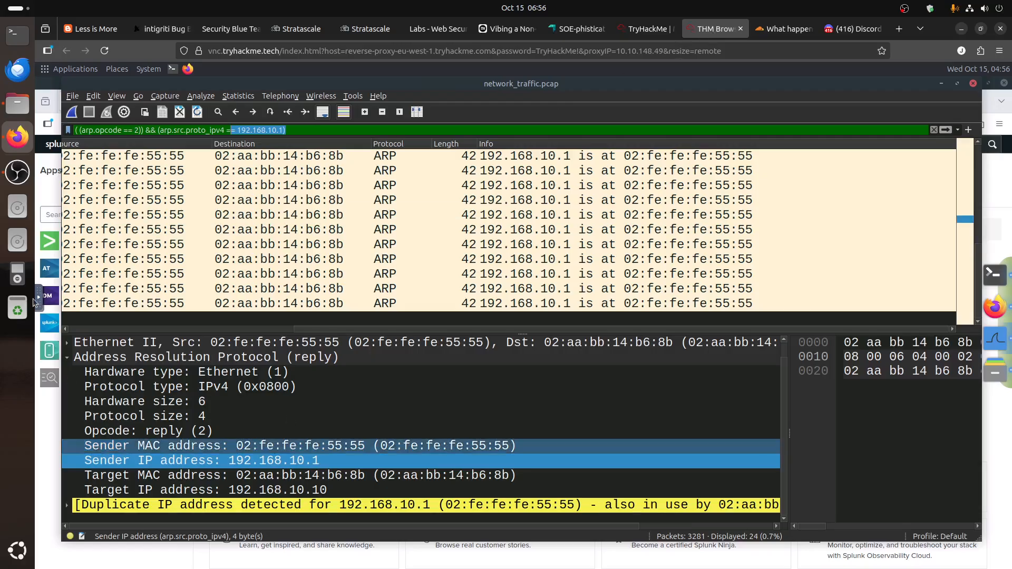
left_click(45, 326)
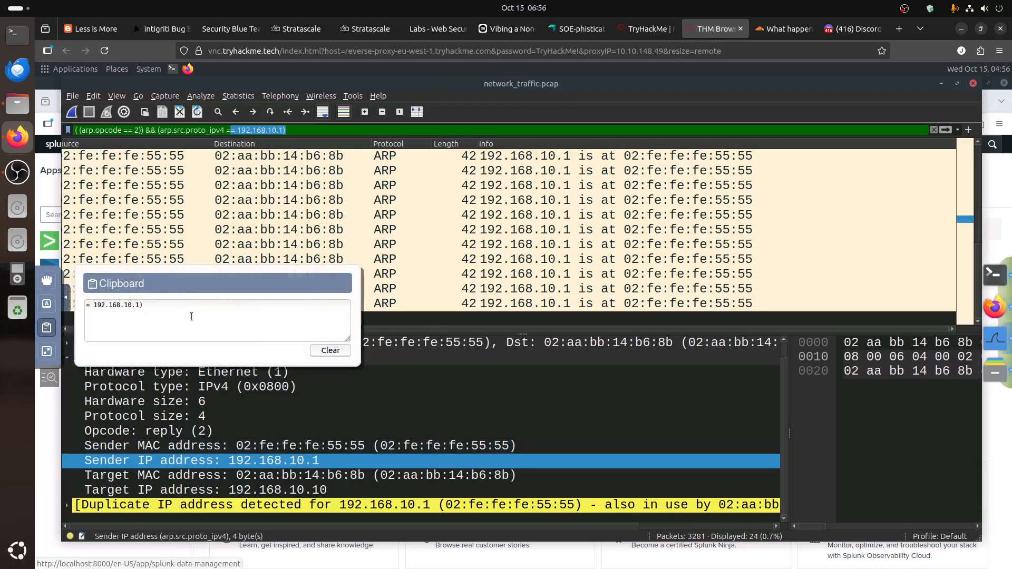
left_click(191, 317)
key("ctrl+a")
key("ctrl+v")
left_click(68, 299)
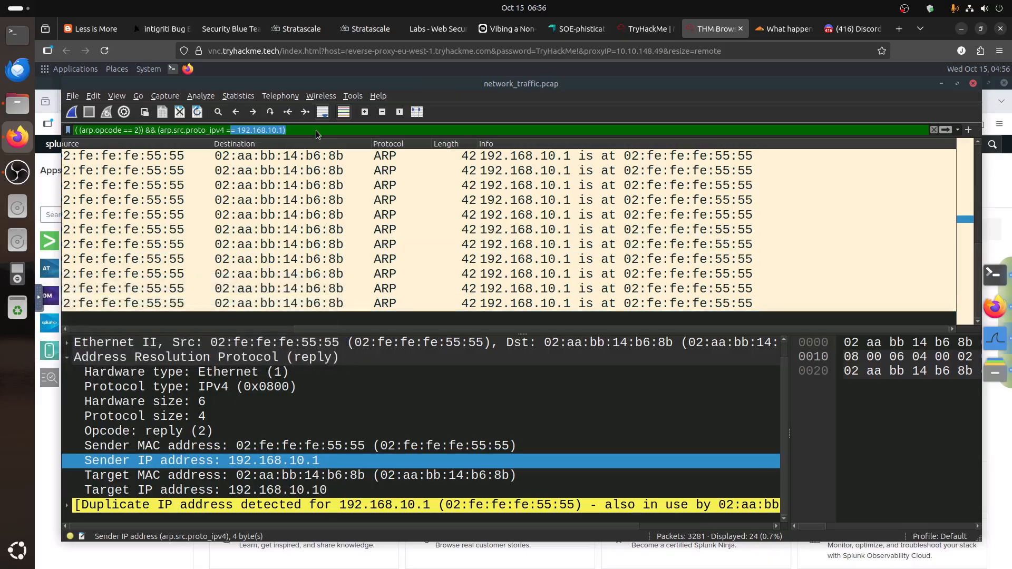
Replace the capture's display filter with "arp.opcode == 2 && arp.src.proto_ipv4 == 192.168.10.1" and apply it
triple_click(315, 130)
double_click(315, 130)
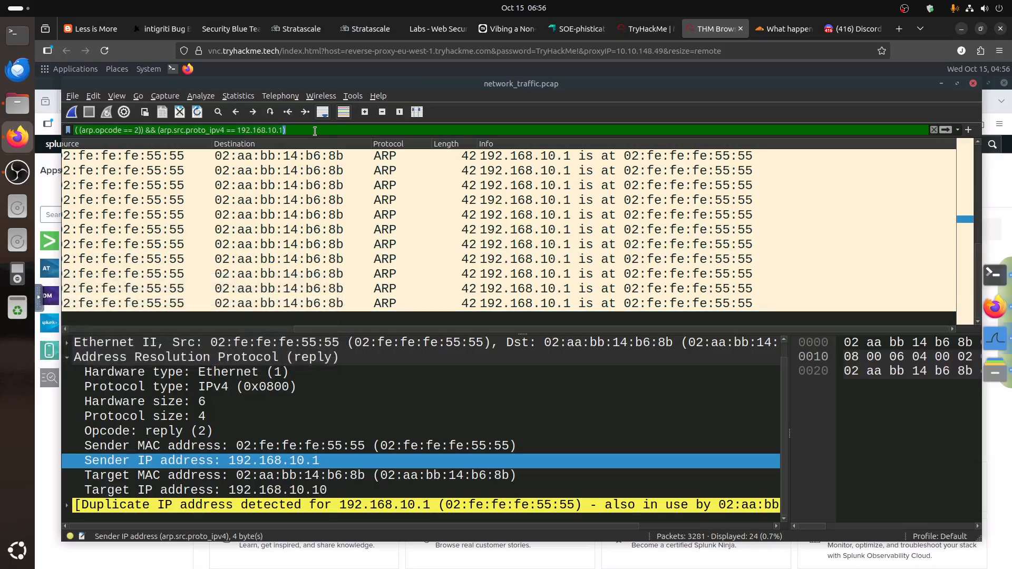
key("BackSpace")
key("BackSpace")
key("BackSpace")
key("BackSpace")
key("BackSpace")
key("BackSpace")
key("BackSpace")
key("BackSpace")
key("BackSpace")
key("BackSpace")
key("BackSpace")
key("BackSpace")
key("BackSpace")
key("BackSpace")
key("BackSpace")
key("BackSpace")
key("BackSpace")
key("BackSpace")
key("BackSpace")
key("BackSpace")
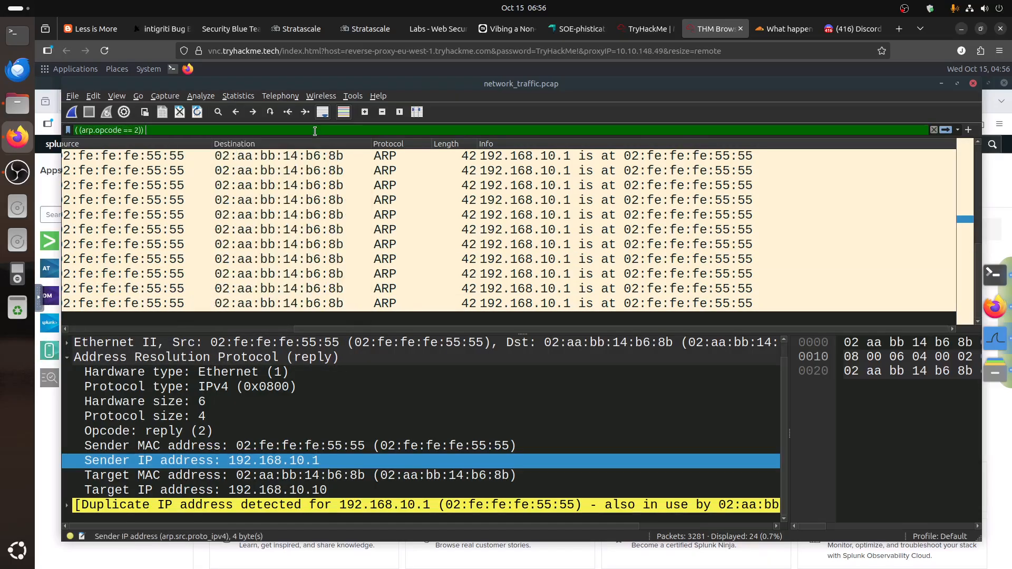
key("ctrl+a")
key("ctrl+v")
key("Return")
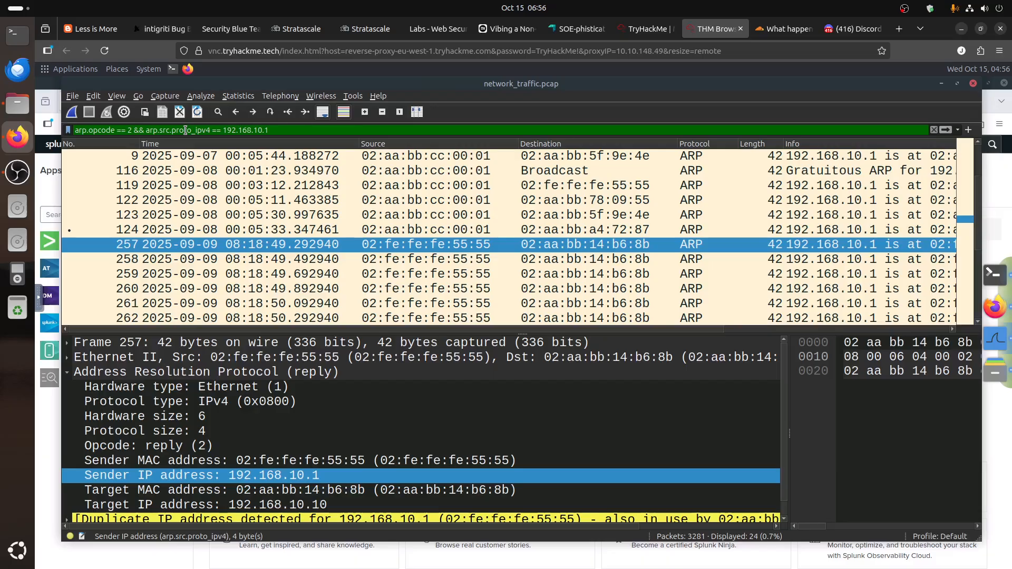
Expand the Ethernet II source of packet 257 and examine its ARP sender and target addresses
left_click(67, 357)
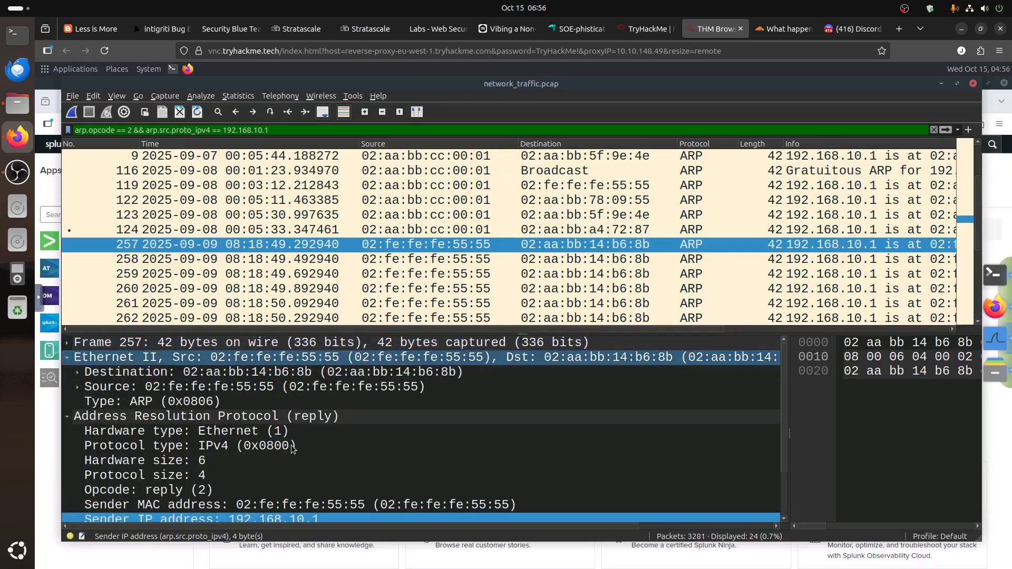
left_click(78, 387)
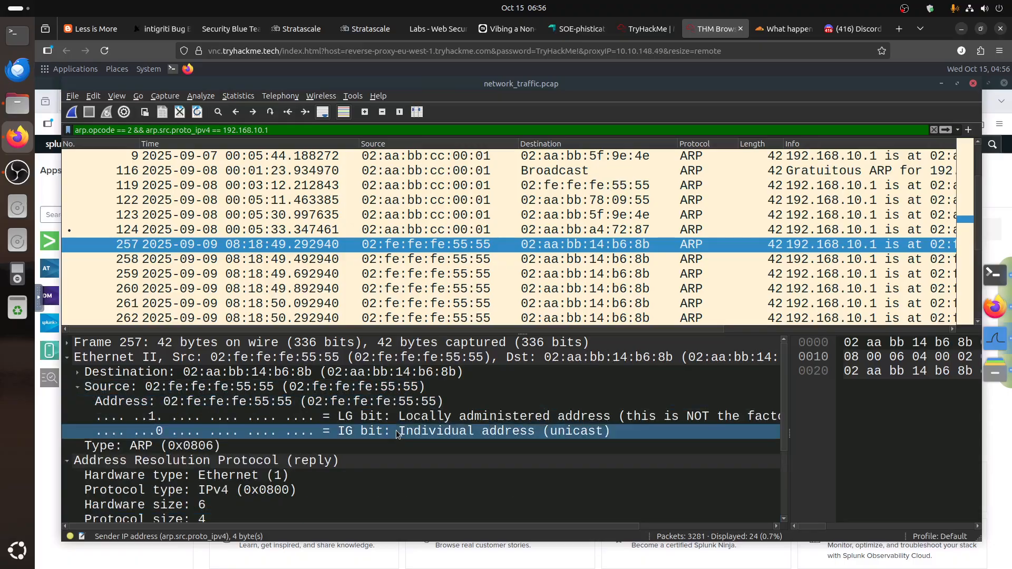
scroll(397, 430, "down", 2)
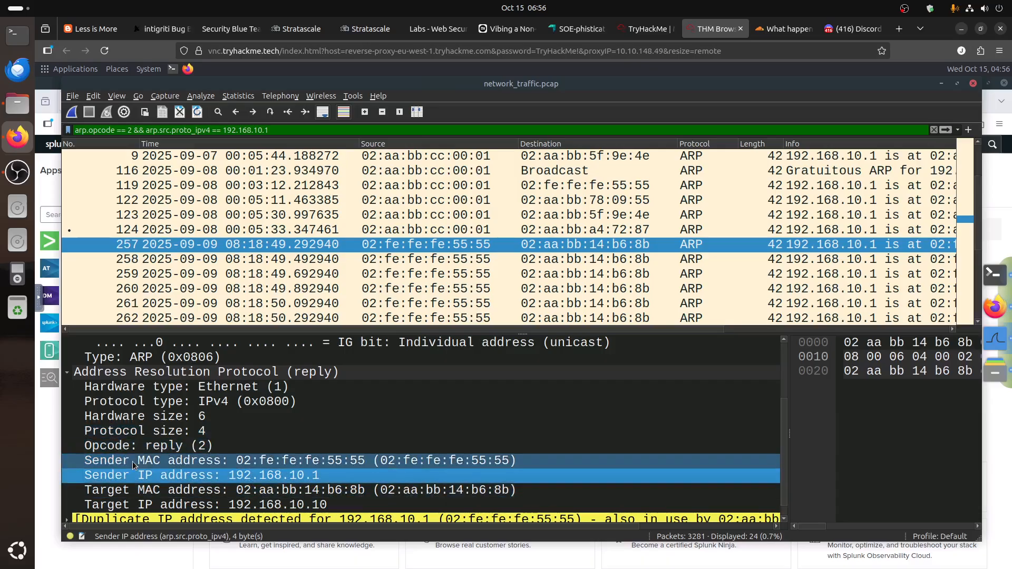
scroll(149, 472, "up", 1)
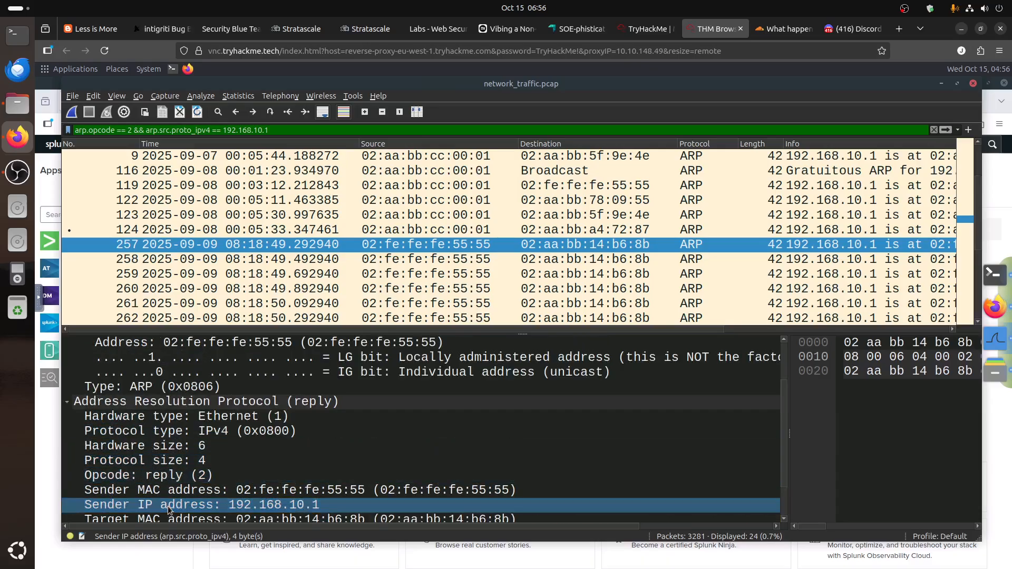
scroll(169, 504, "down", 1)
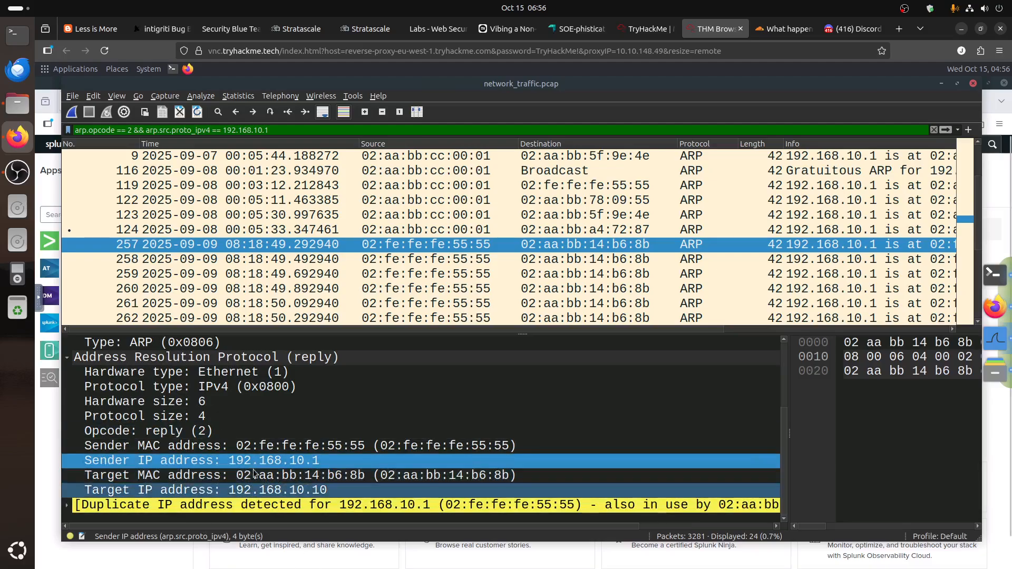
scroll(256, 477, "up", 3)
left_click(255, 475)
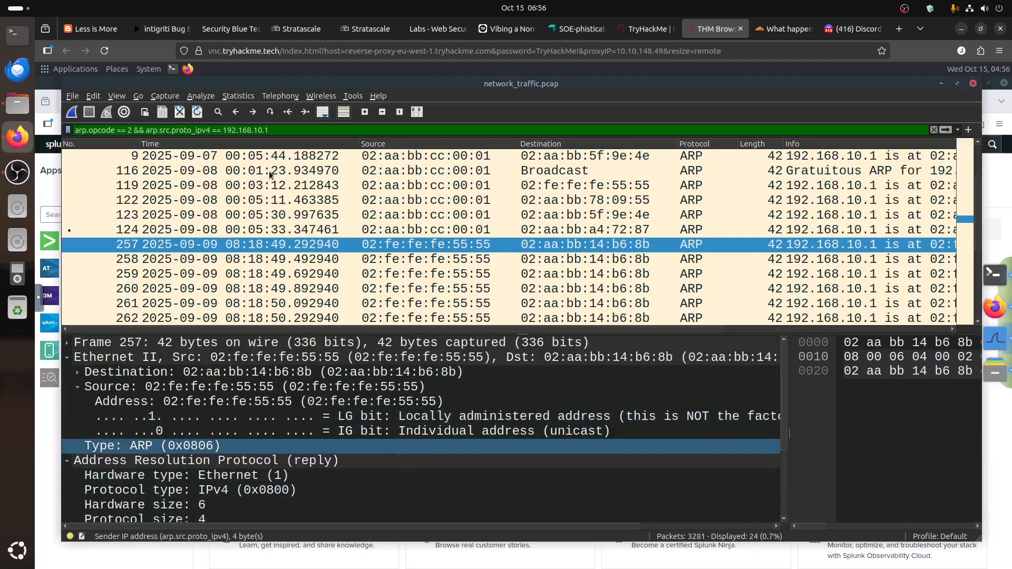
Go through the ARP replies from packet 257 onward, comparing their Info text and ARP sender details
left_click_drag(274, 330, 763, 327)
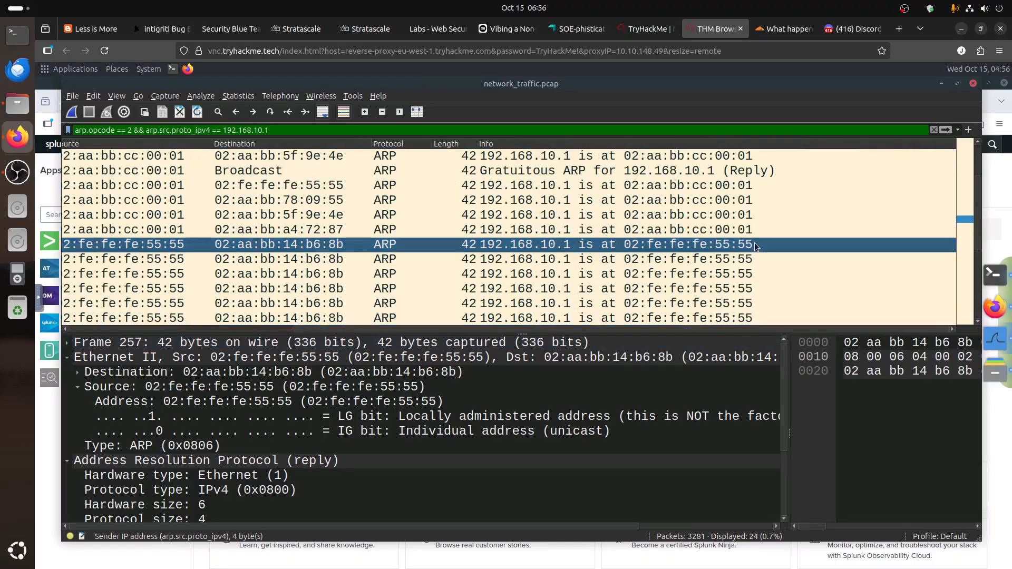
left_click(738, 264)
left_click(725, 279)
left_click(716, 292)
left_click(722, 304)
left_click(729, 317)
scroll(726, 302, "down", 1)
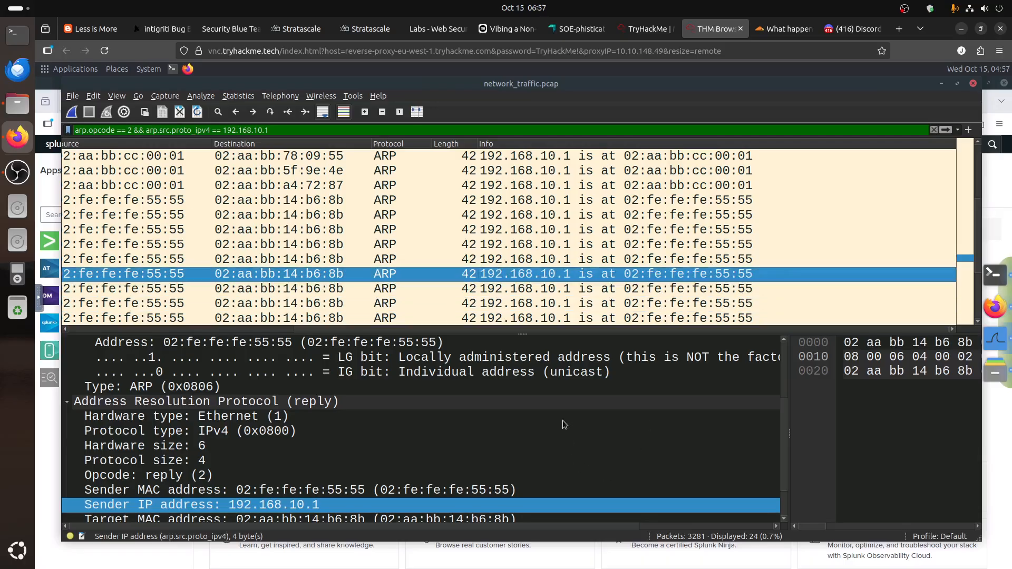
scroll(568, 413, "down", 1)
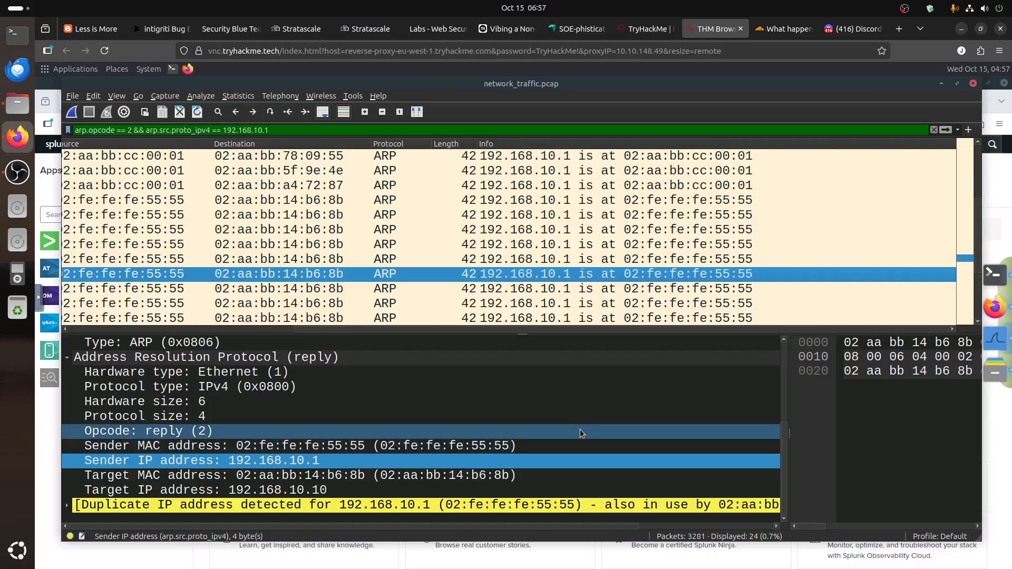
left_click(635, 290)
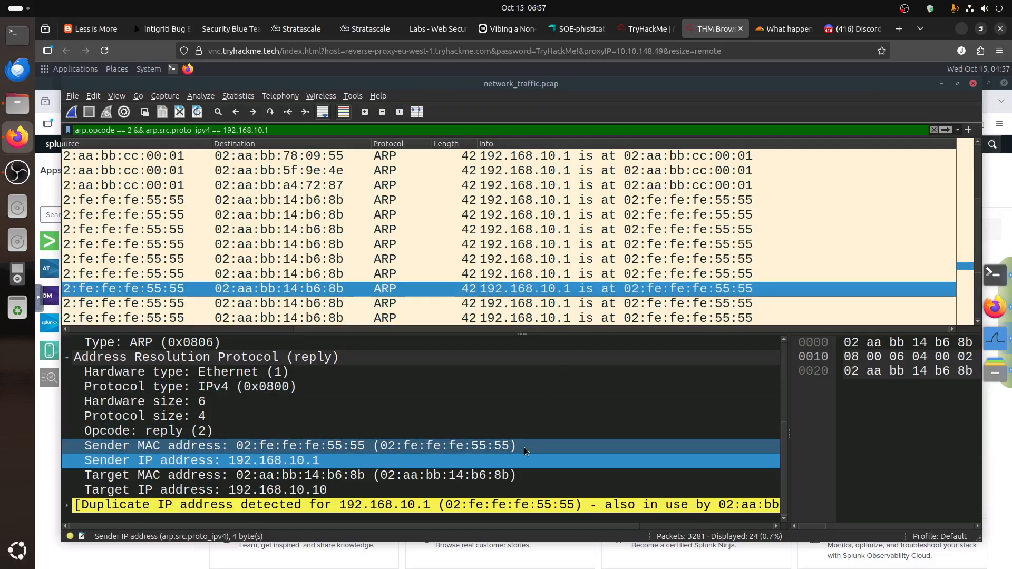
Switch to the TryHackMe room page and read its explanation of the gateway ARP replies and the next filter
left_click(630, 31)
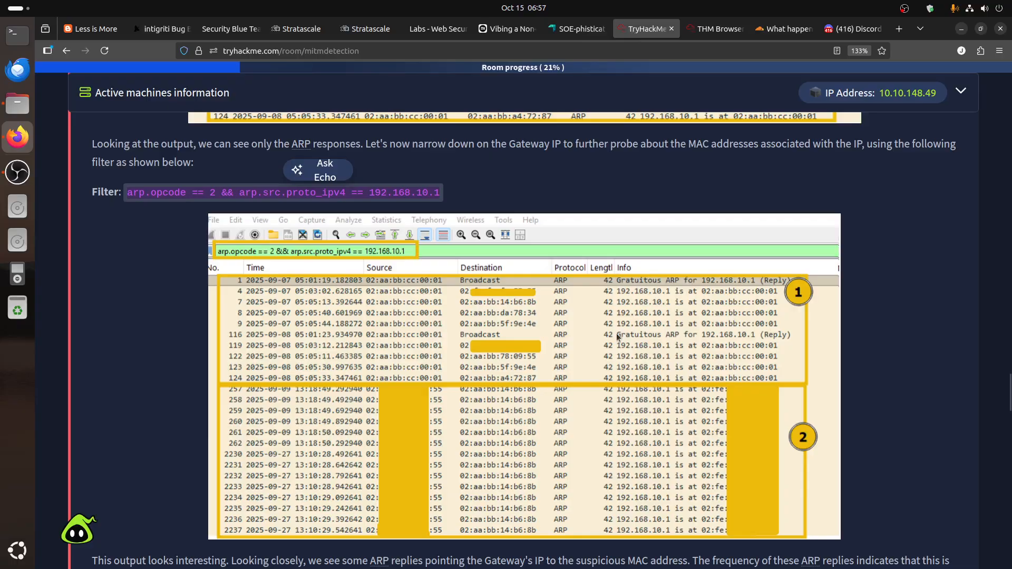
scroll(616, 333, "down", 5)
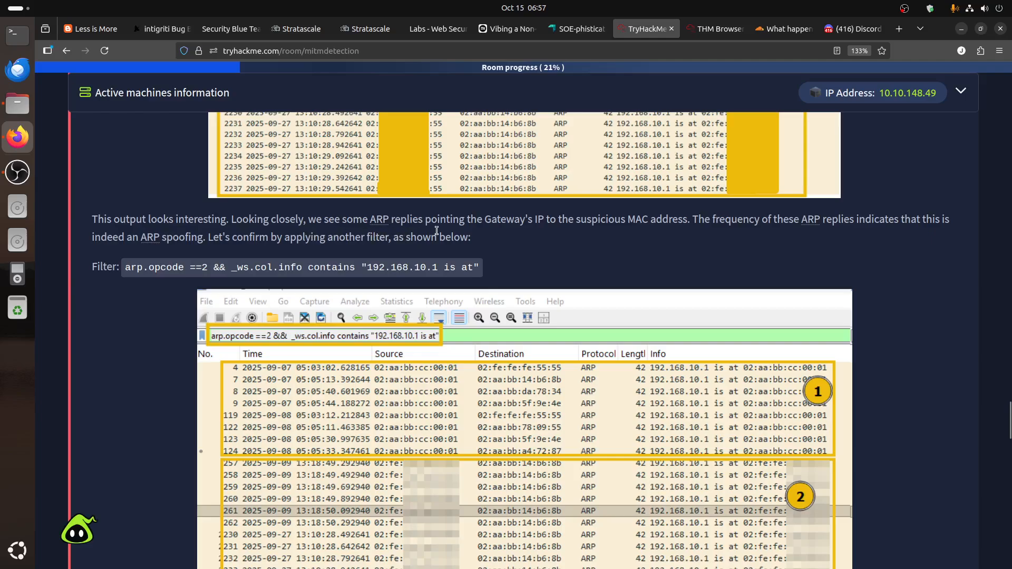
scroll(587, 247, "up", 2)
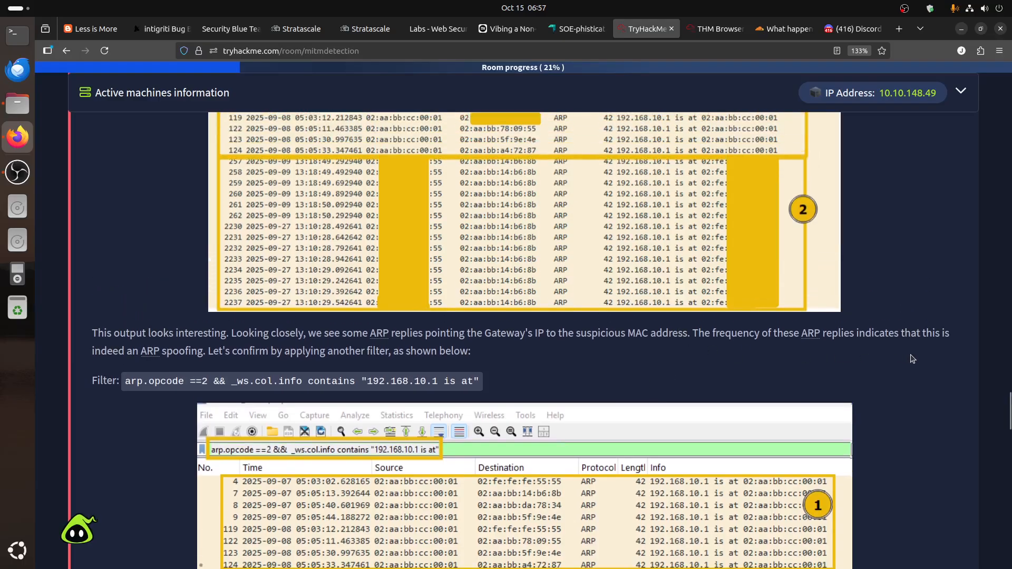
Return to the capture, select the last filtered ARP reply and expand its duplicate IP address warning down to the expert info
left_click(702, 29)
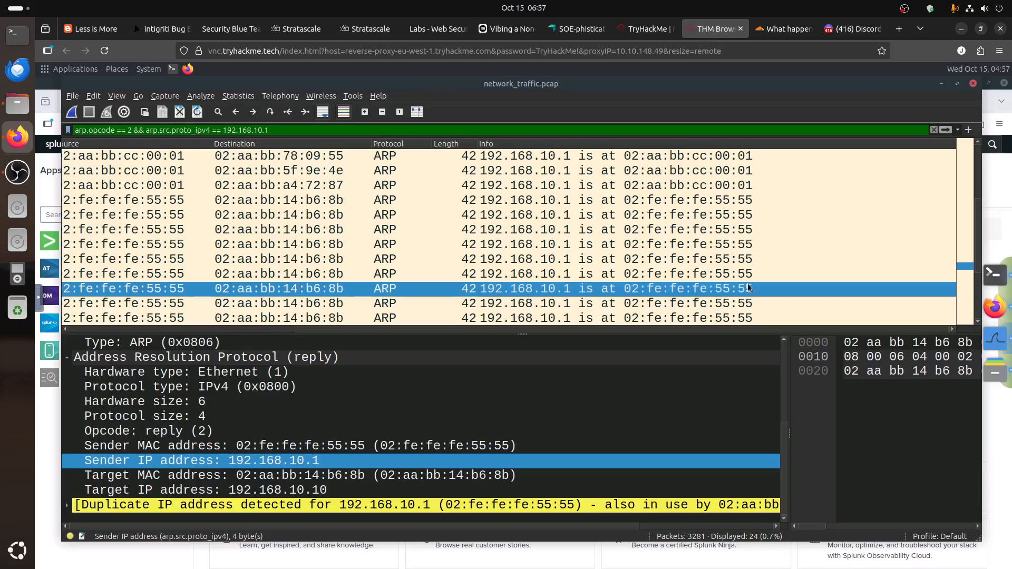
scroll(754, 267, "down", 2)
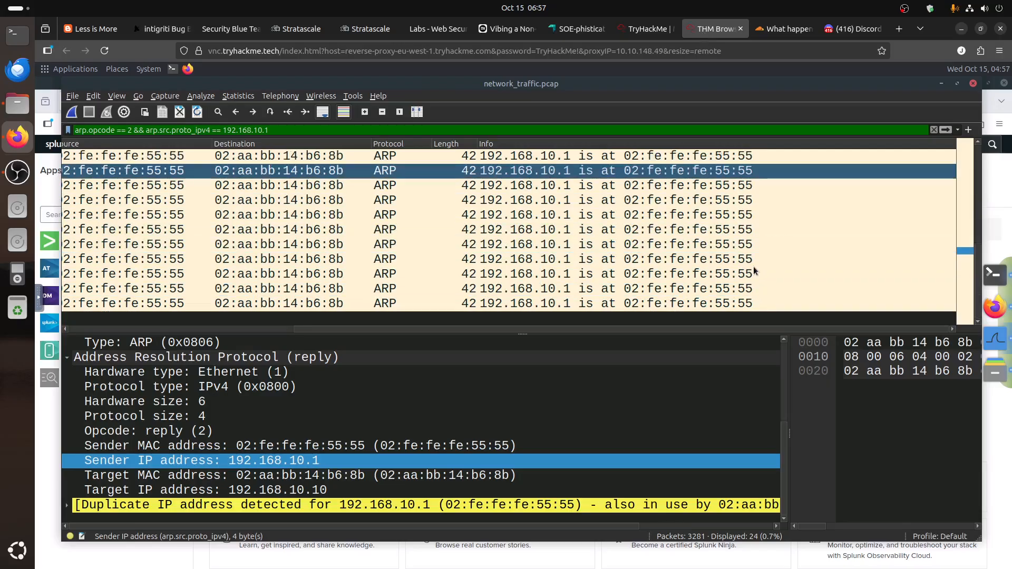
left_click(741, 303)
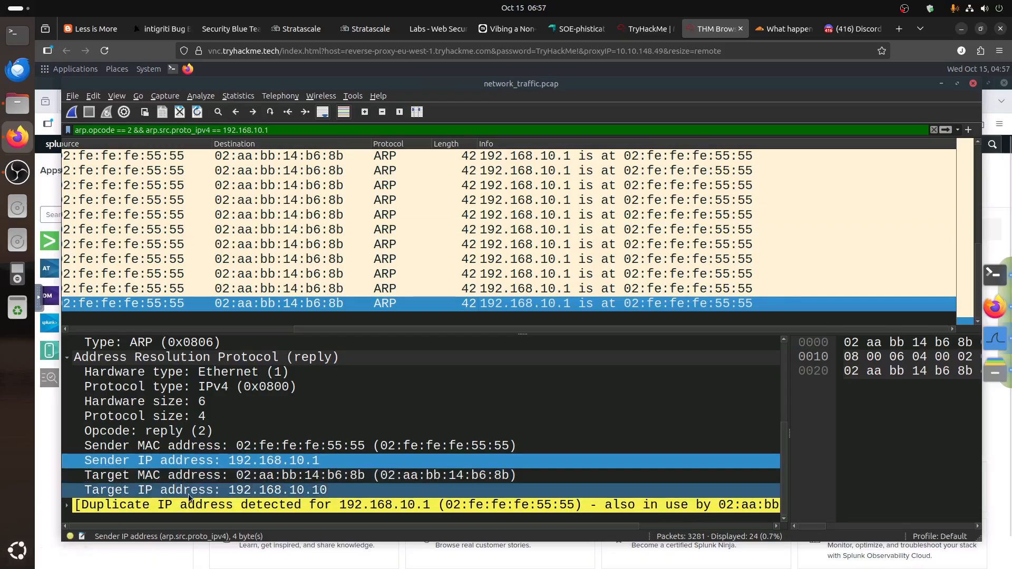
left_click(67, 506)
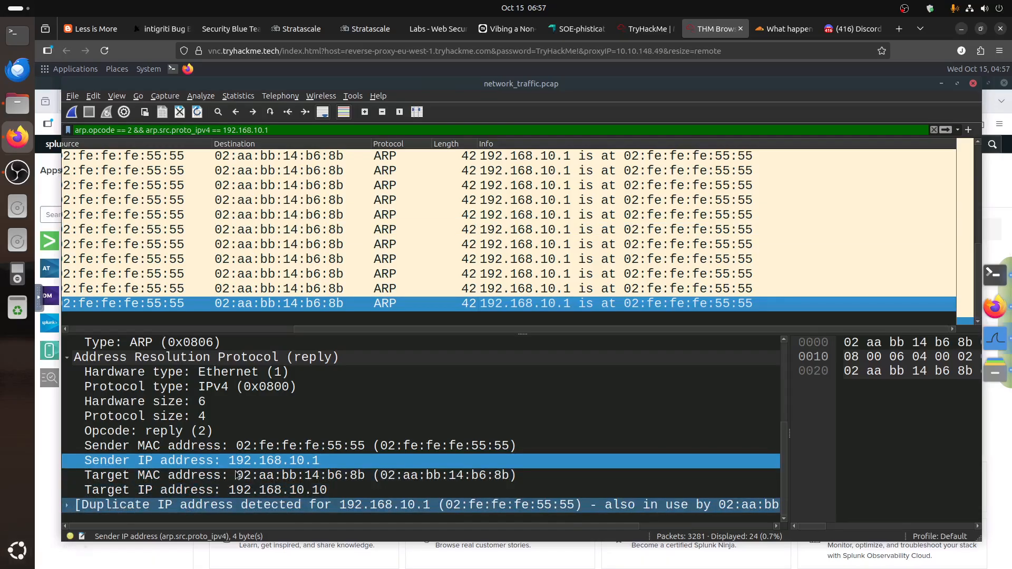
scroll(324, 455, "down", 2)
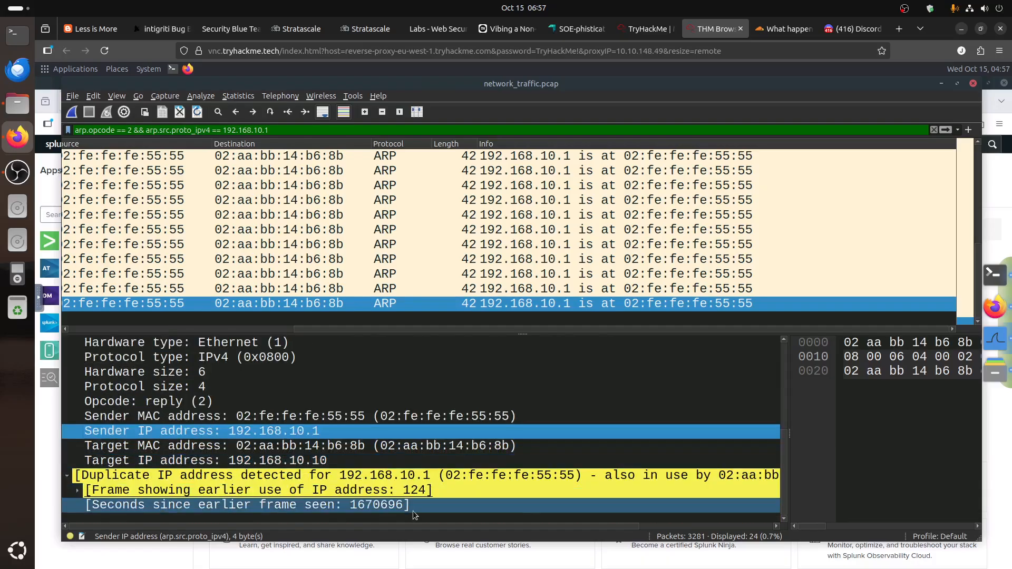
left_click(78, 490)
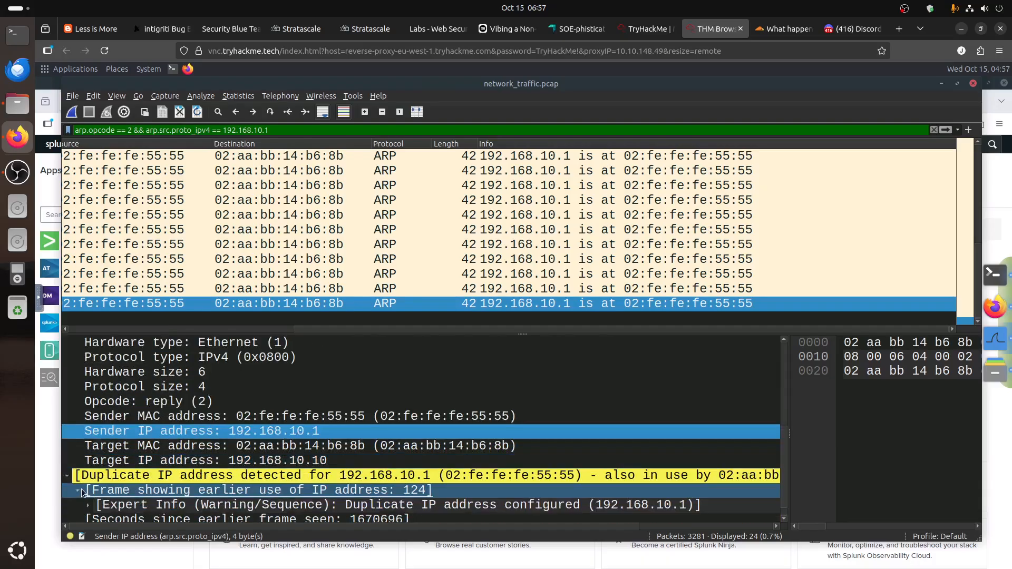
scroll(240, 490, "up", 1)
scroll(239, 490, "down", 1)
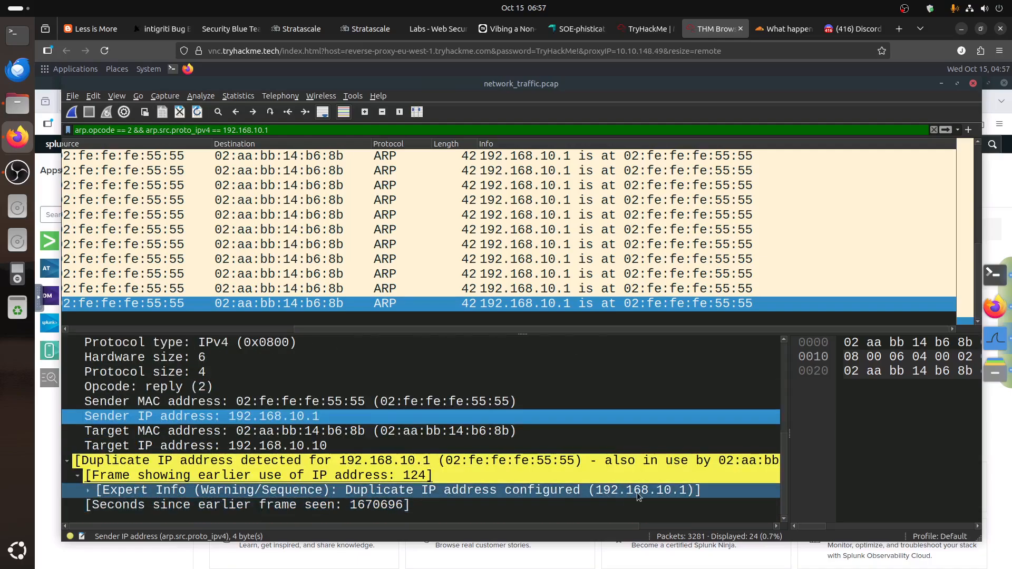
left_click(87, 490)
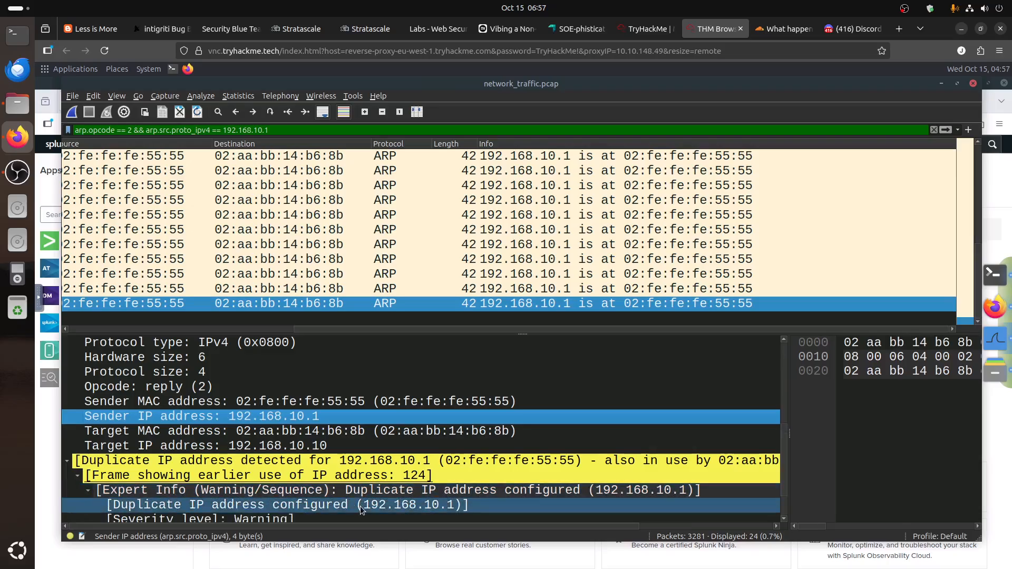
scroll(363, 503, "down", 1)
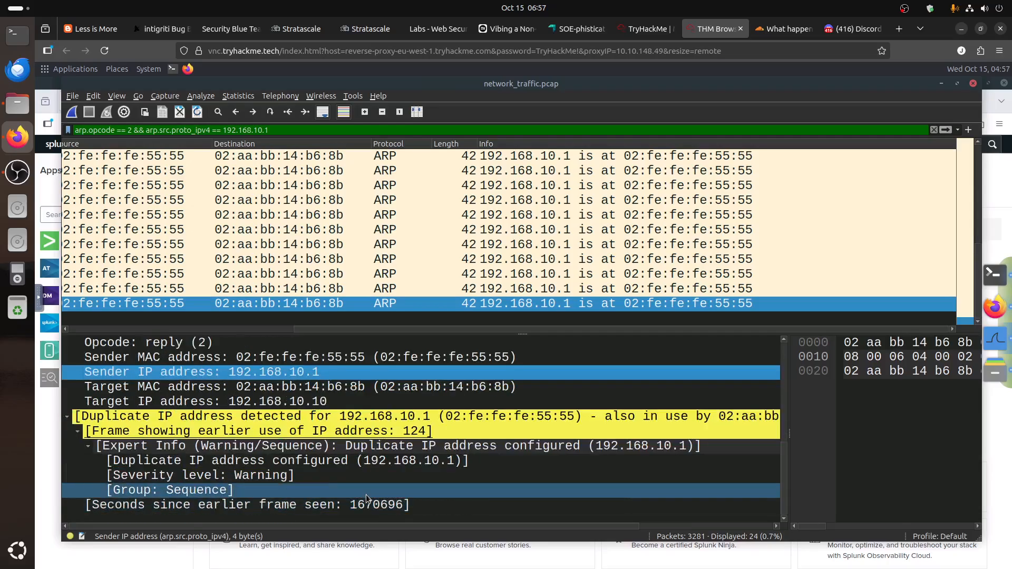
Review the last reply's ARP and Ethernet II fields, and expand its Frame section to examine the frame details
scroll(366, 494, "up", 1)
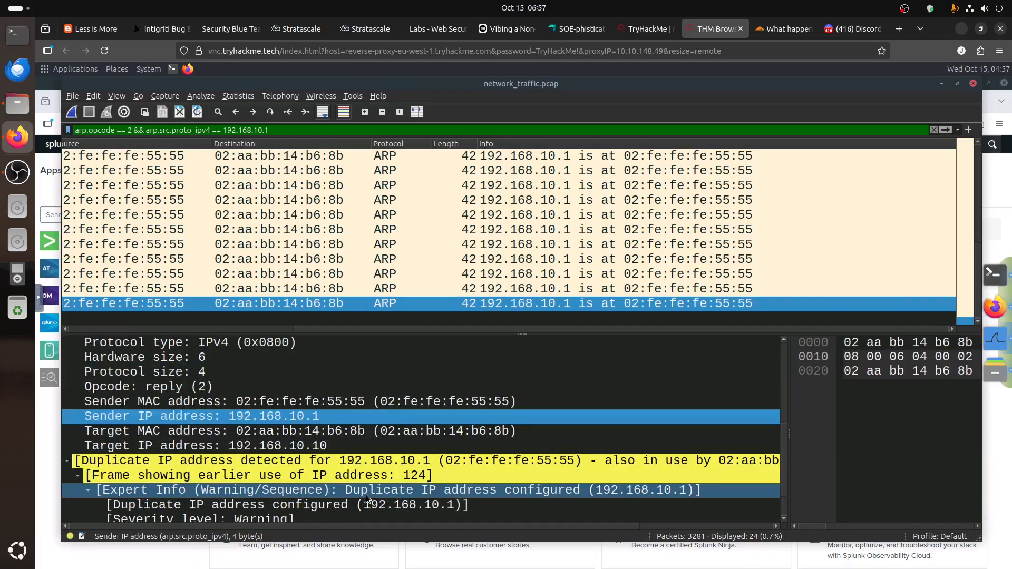
scroll(367, 498, "up", 1)
scroll(371, 475, "up", 1)
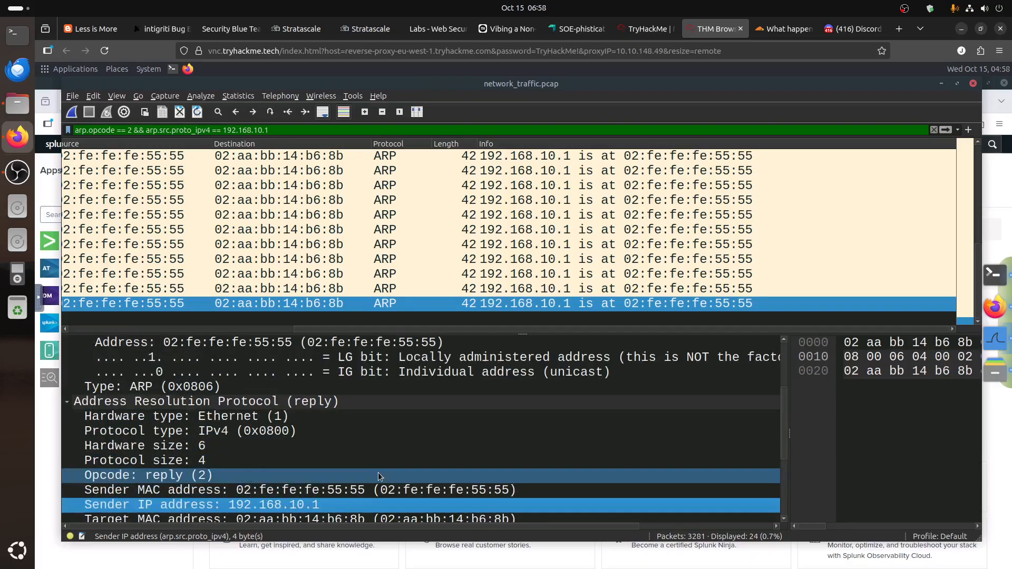
scroll(378, 475, "up", 1)
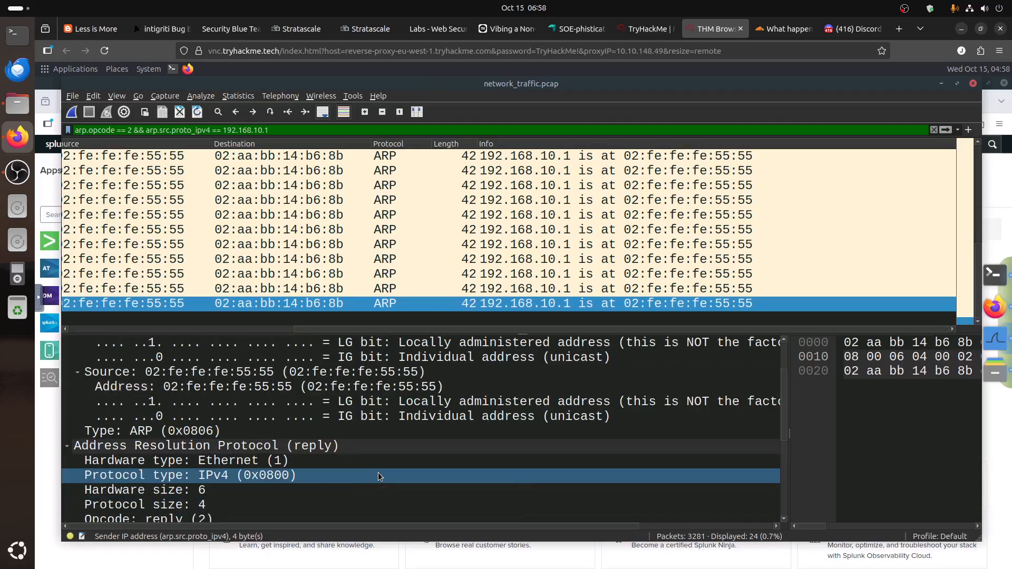
scroll(380, 476, "up", 1)
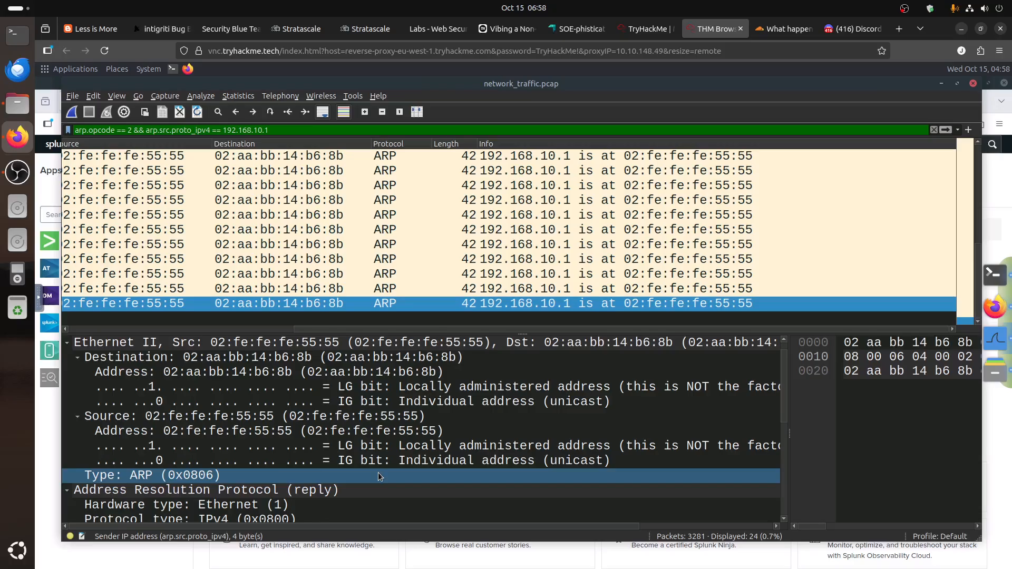
scroll(378, 476, "up", 1)
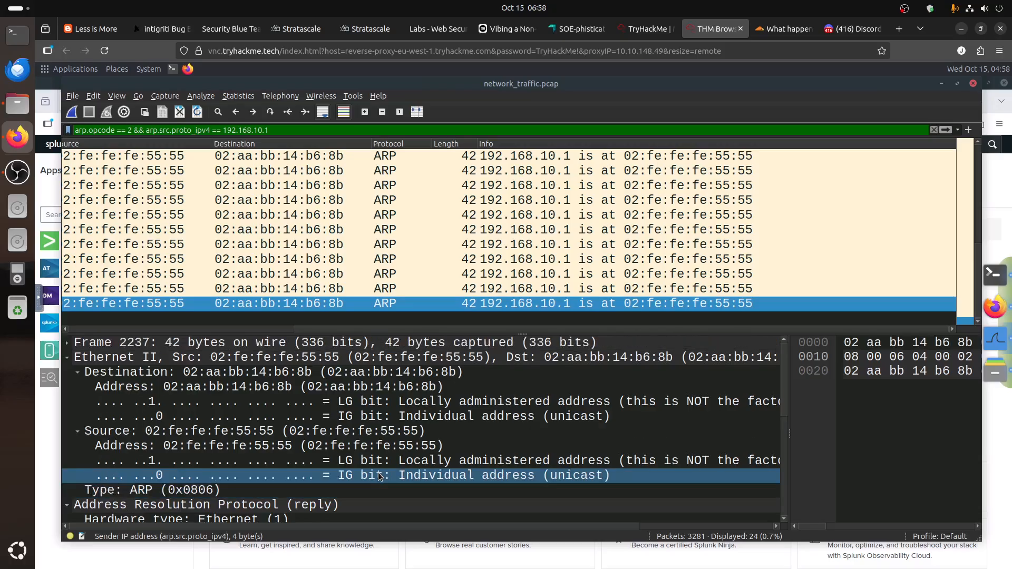
left_click(68, 344)
scroll(321, 416, "down", 2)
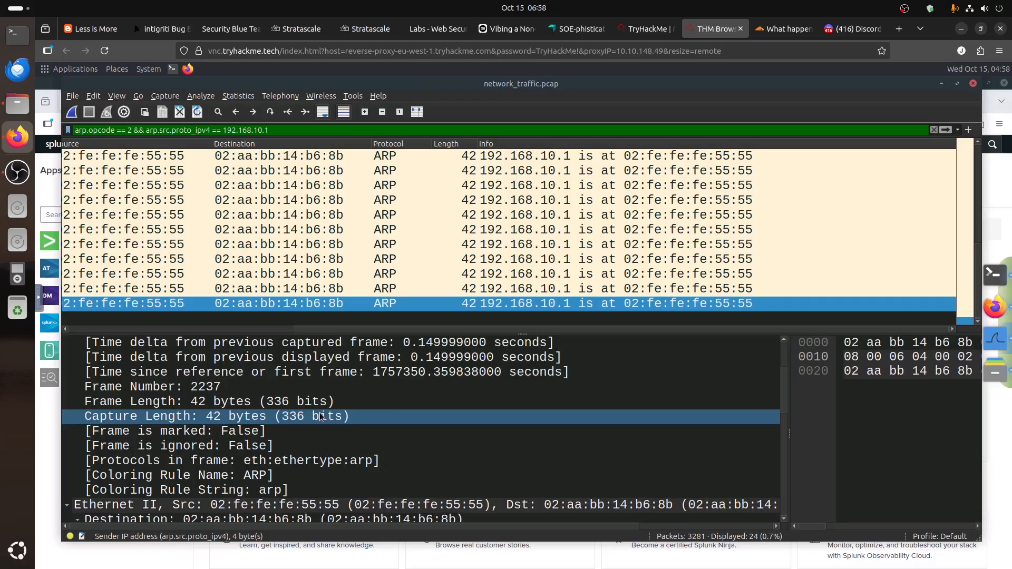
Collapse the last reply's Frame section and review its Ethernet II and Address Resolution Protocol fields
scroll(223, 399, "up", 2)
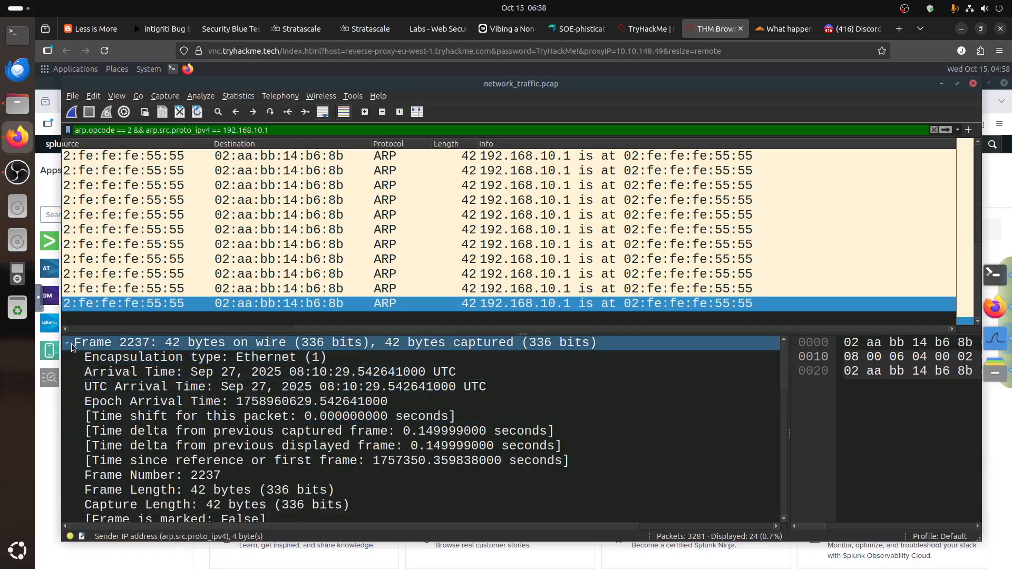
left_click(67, 344)
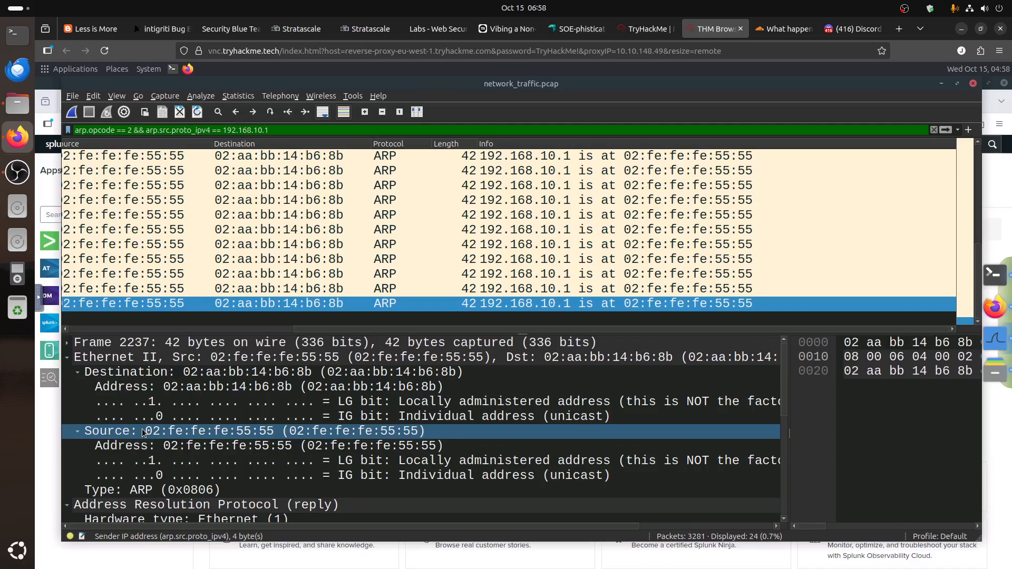
scroll(142, 432, "down", 2)
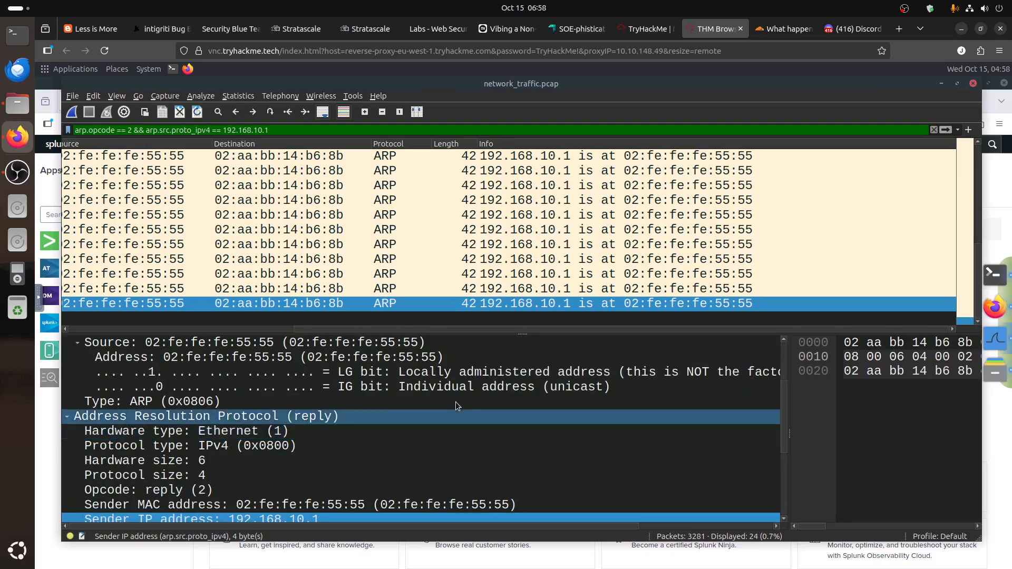
Switch to the TryHackMe room page and copy the filter arp.opcode ==2 && _ws.col.info contains "192.168.10.1 is at"
left_click(646, 28)
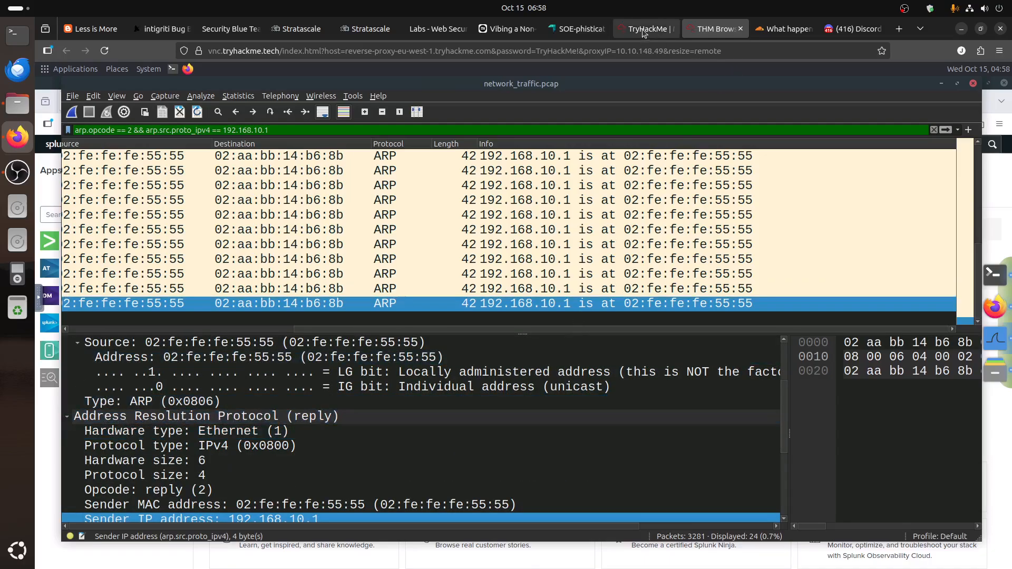
scroll(605, 316, "down", 3)
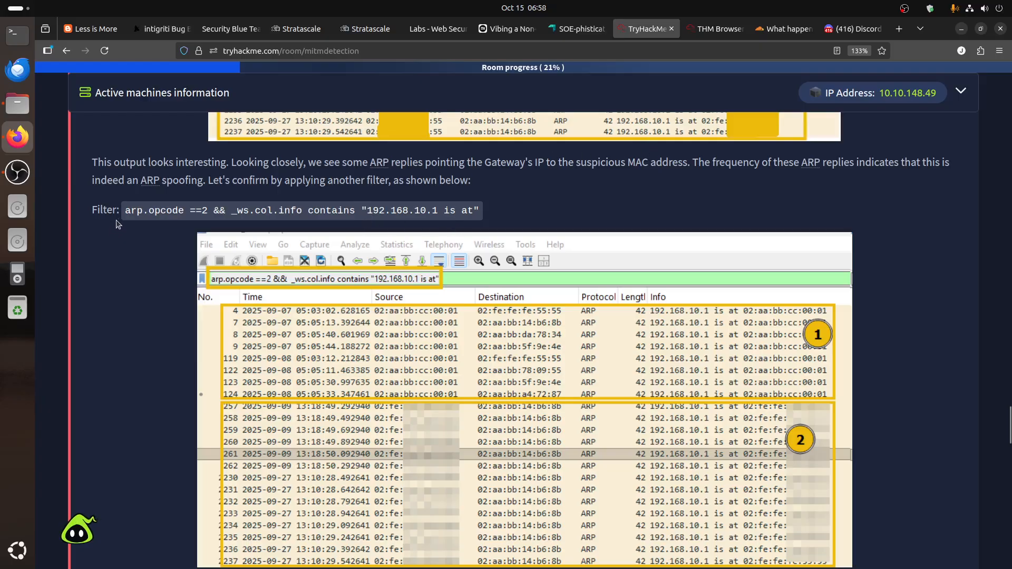
left_click_drag(476, 211, 125, 213)
key("ctrl+c")
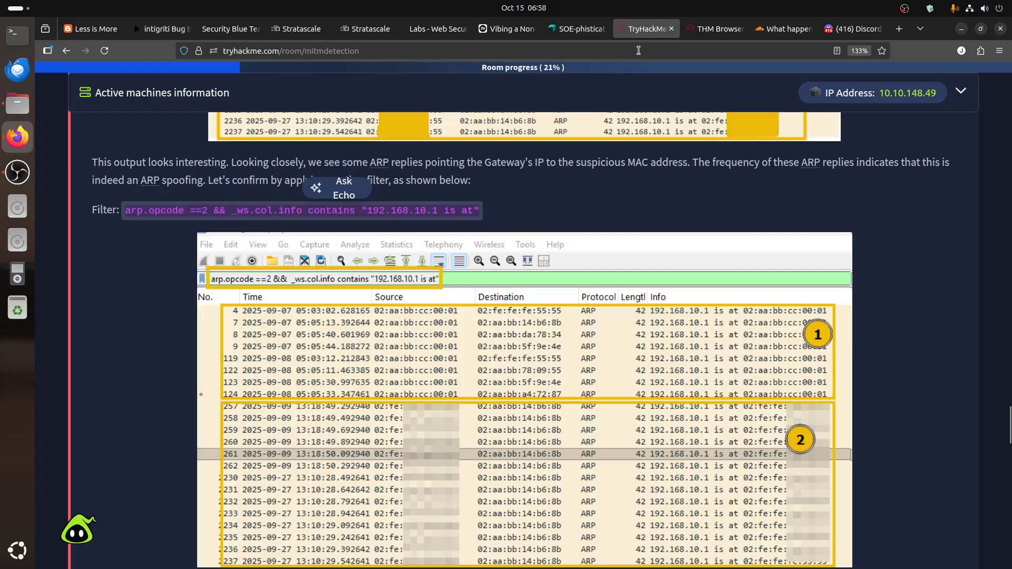
Transfer the copied filter to the remote machine's clipboard and apply arp.opcode ==2 && _ws.col.info contains "192.168.10.1 is at" to the capture
left_click(716, 28)
left_click(39, 302)
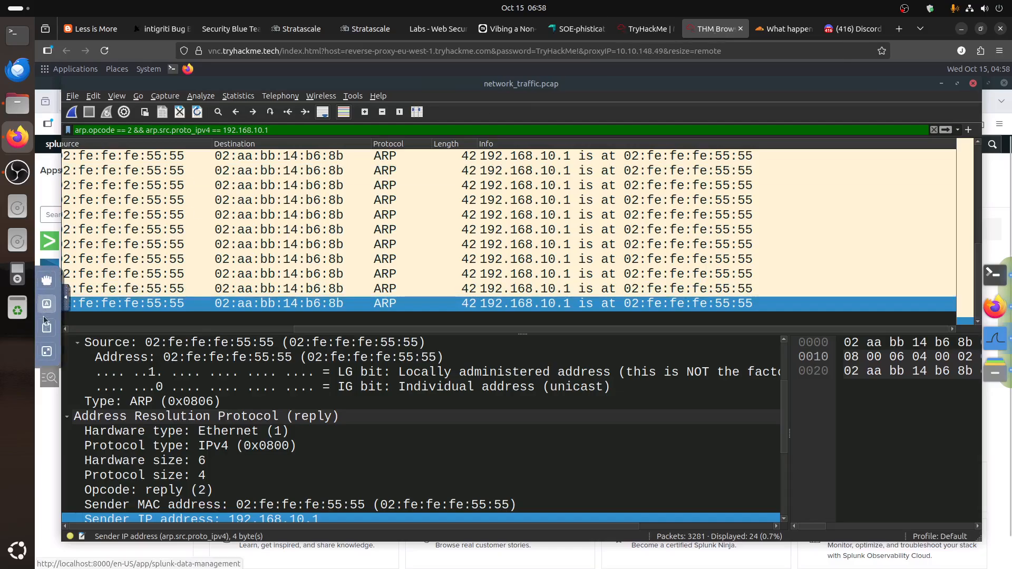
left_click(46, 327)
type("arp.opcode == 2 && _ws.col.info contains \"192.168.10.1 is at\"")
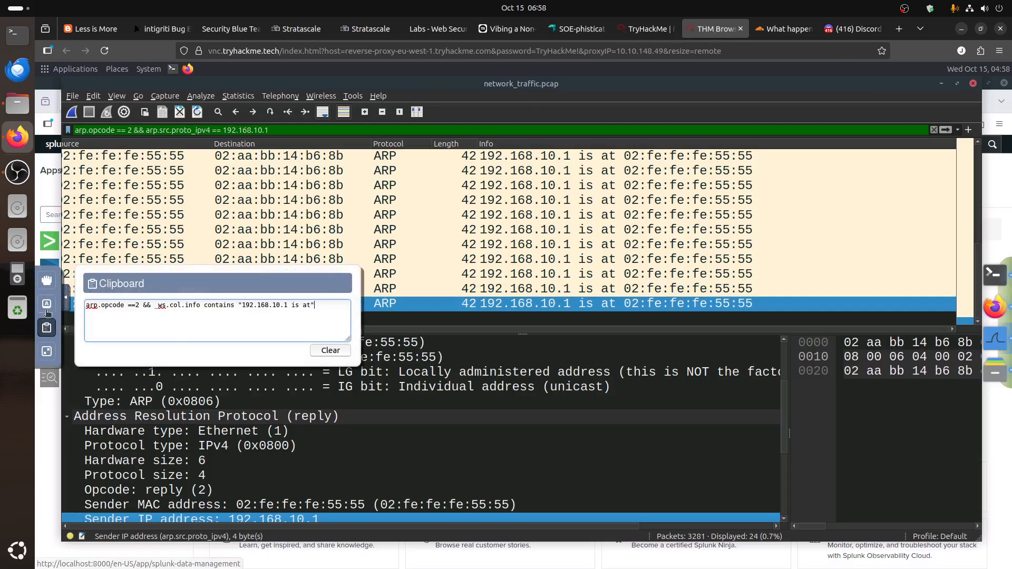
left_click(65, 302)
left_click_drag(195, 117, 32, 114)
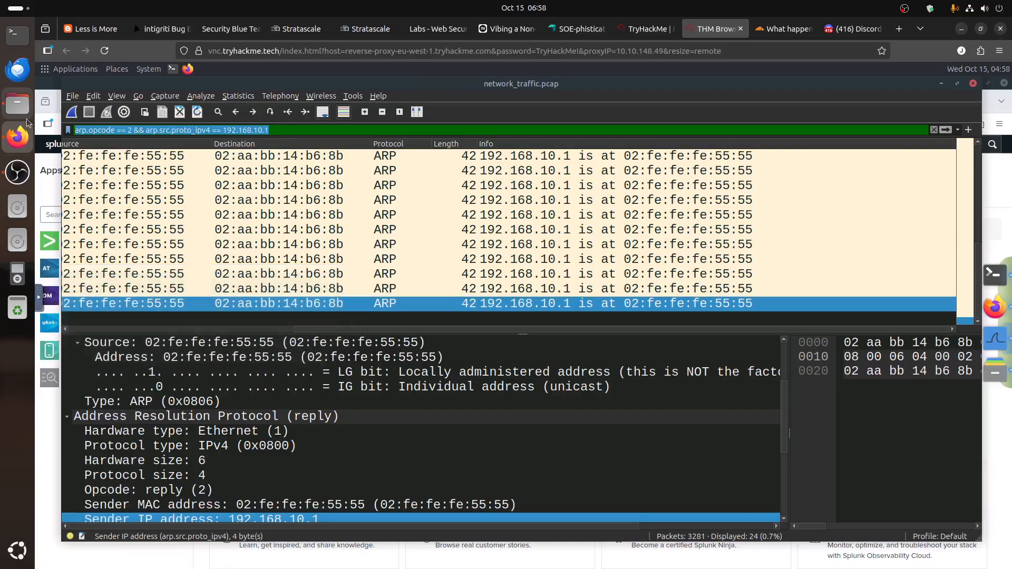
key("ctrl+v")
key("Return")
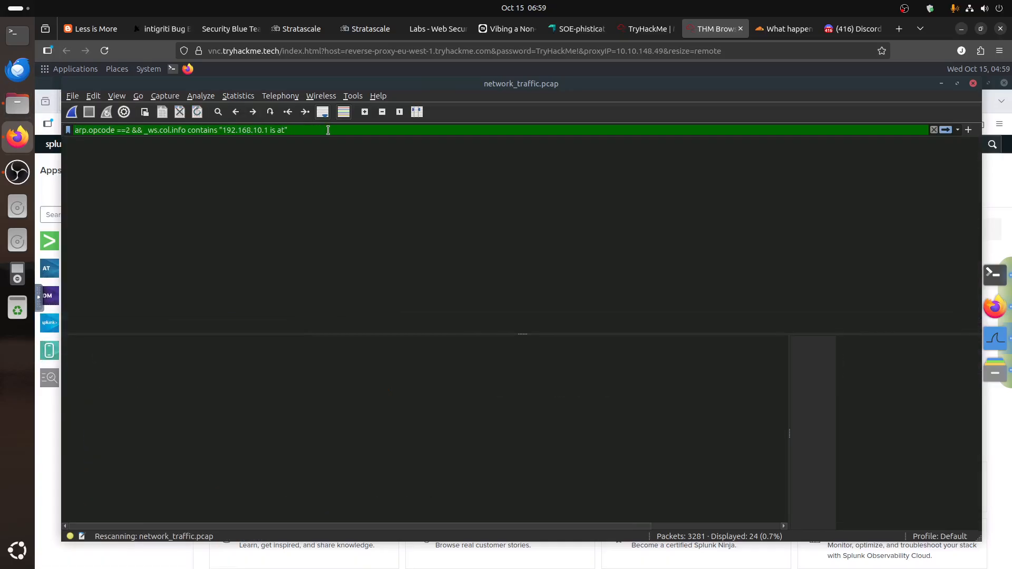
Go through the filtered replies back to the earliest ones, checking their Info text and sender MAC address
left_click(485, 316)
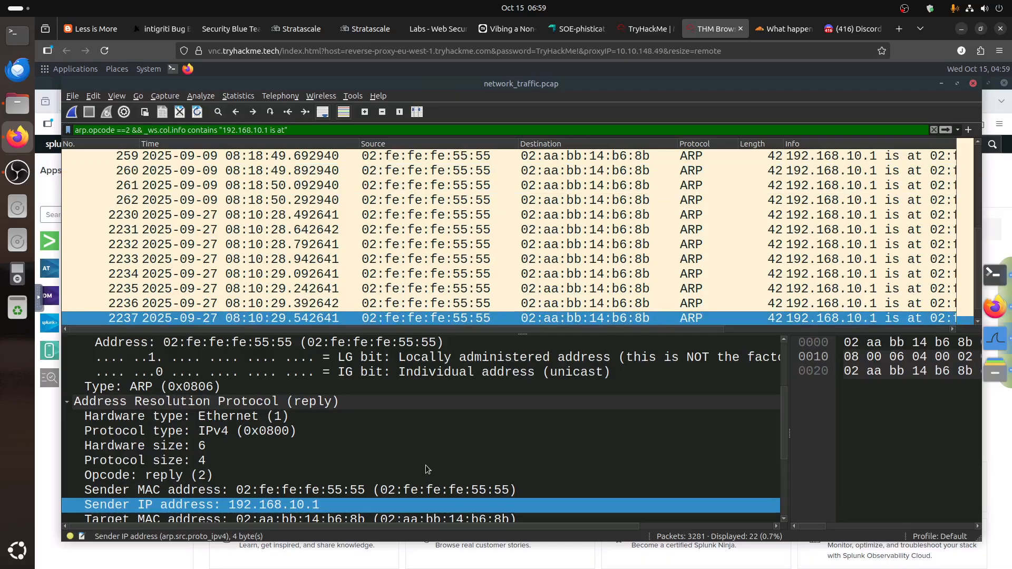
scroll(426, 463, "down", 3)
scroll(427, 460, "up", 3)
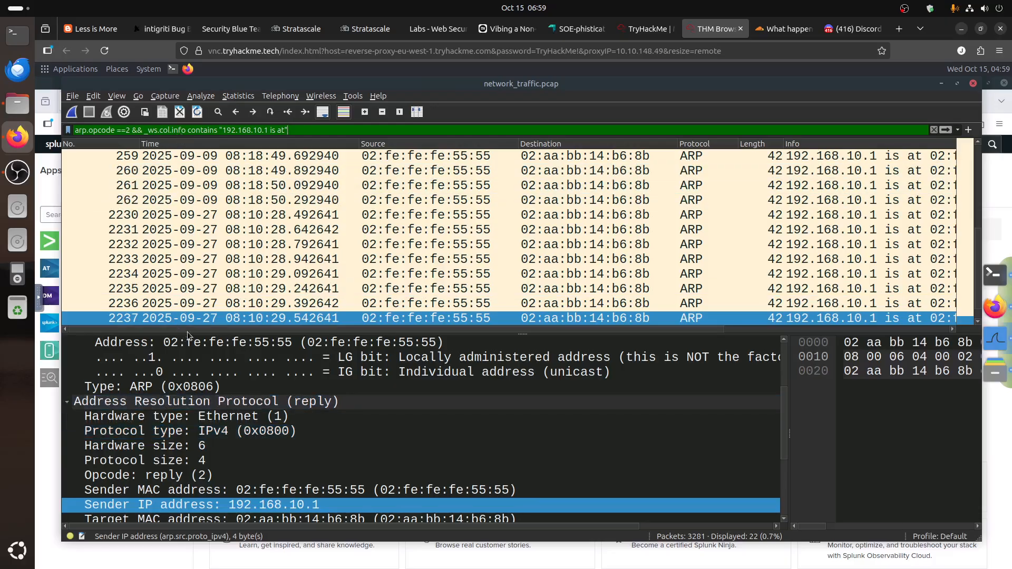
scroll(357, 332, "right", 5)
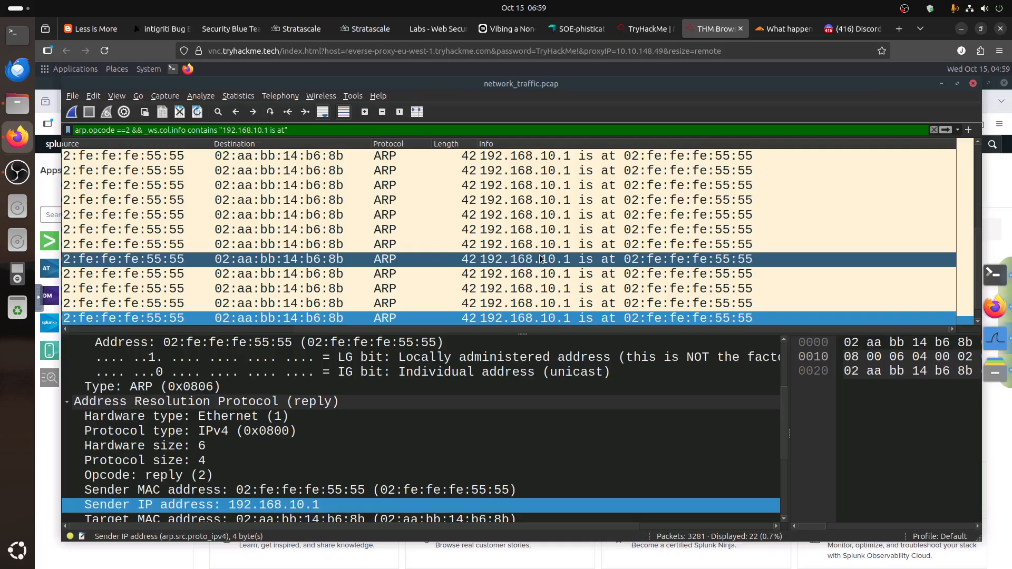
scroll(541, 258, "up", 3)
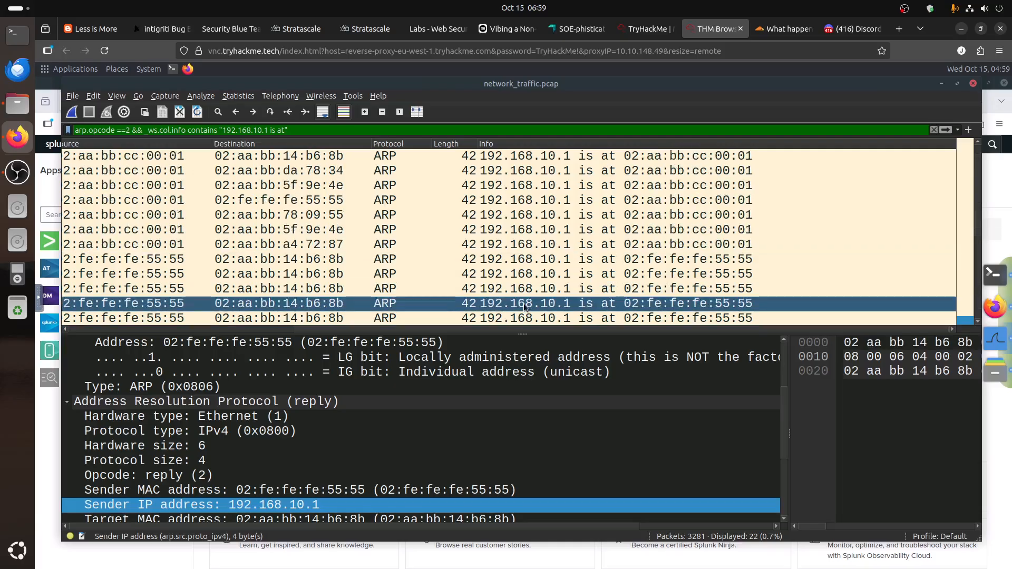
left_click(565, 187)
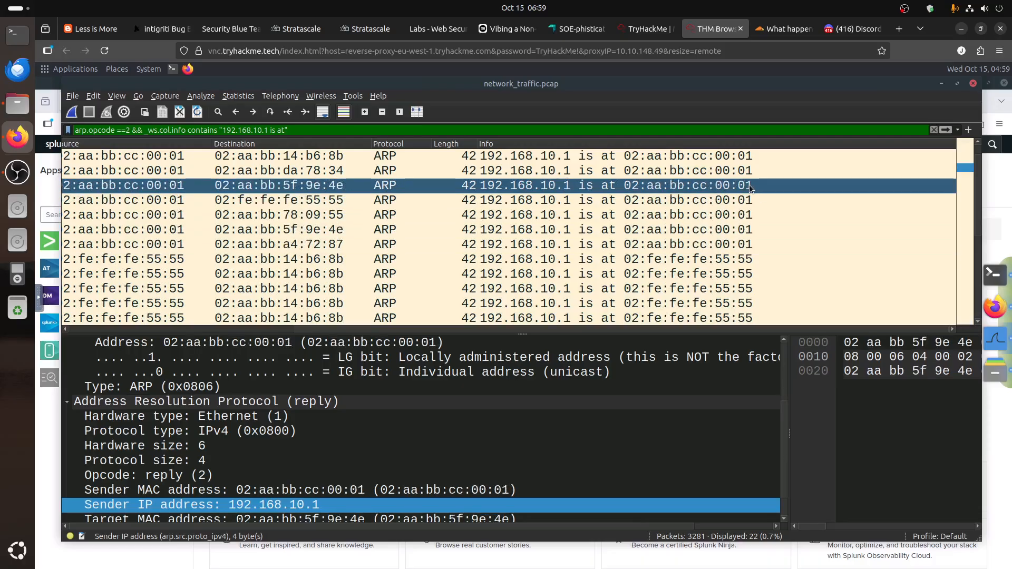
scroll(749, 189, "up", 1)
left_click(741, 171)
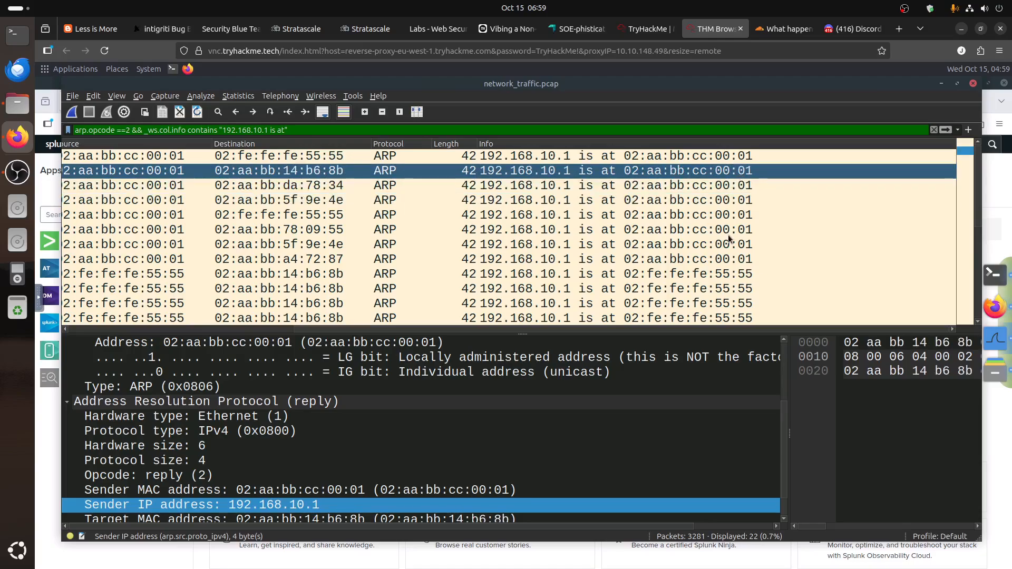
Select replies near the end of the filtered list and compare their source, destination, packet number and time
scroll(729, 239, "down", 4)
left_click(738, 259)
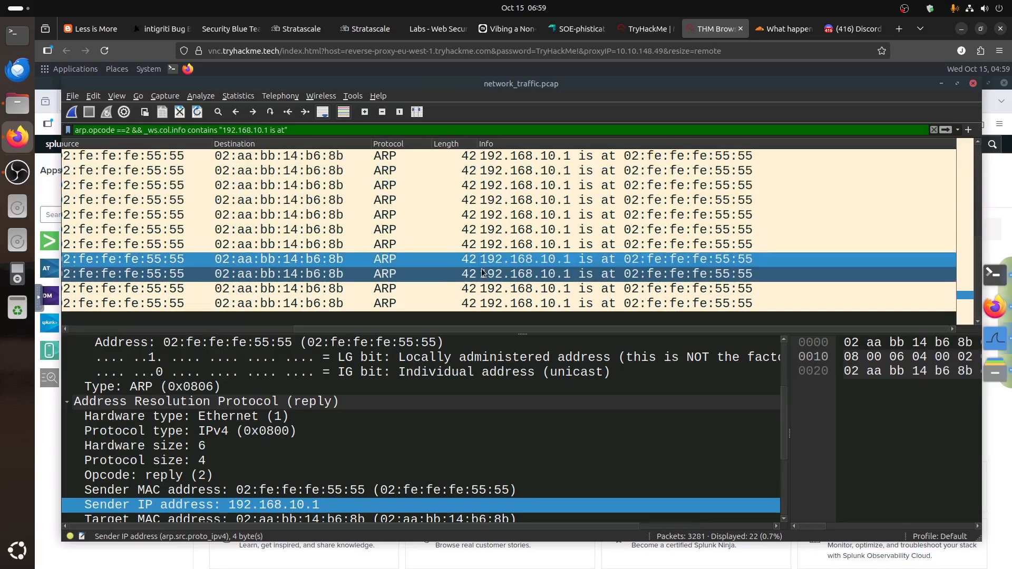
scroll(479, 262, "up", 3)
scroll(311, 272, "down", 3)
left_click(305, 232)
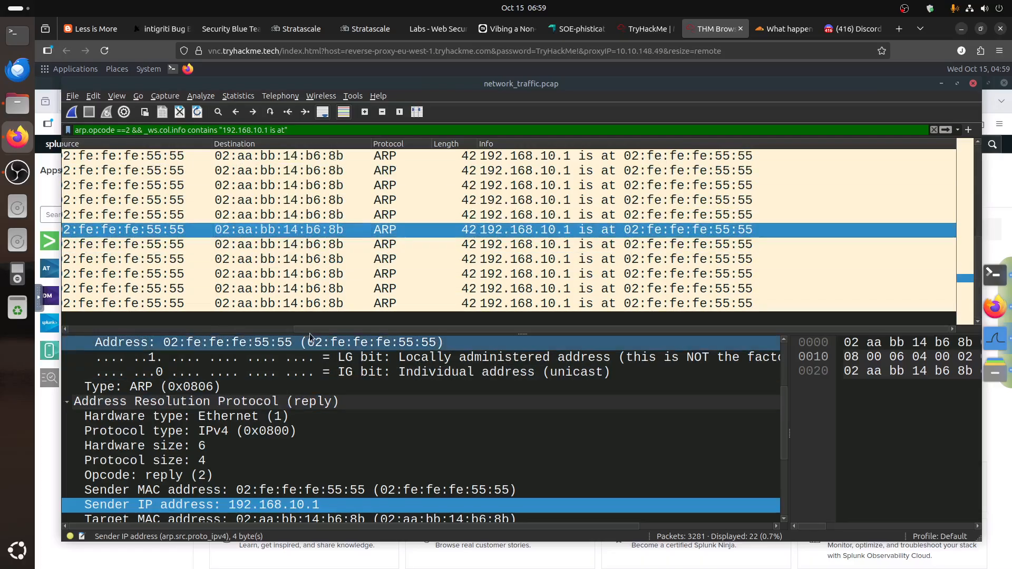
left_click_drag(305, 329, 94, 320)
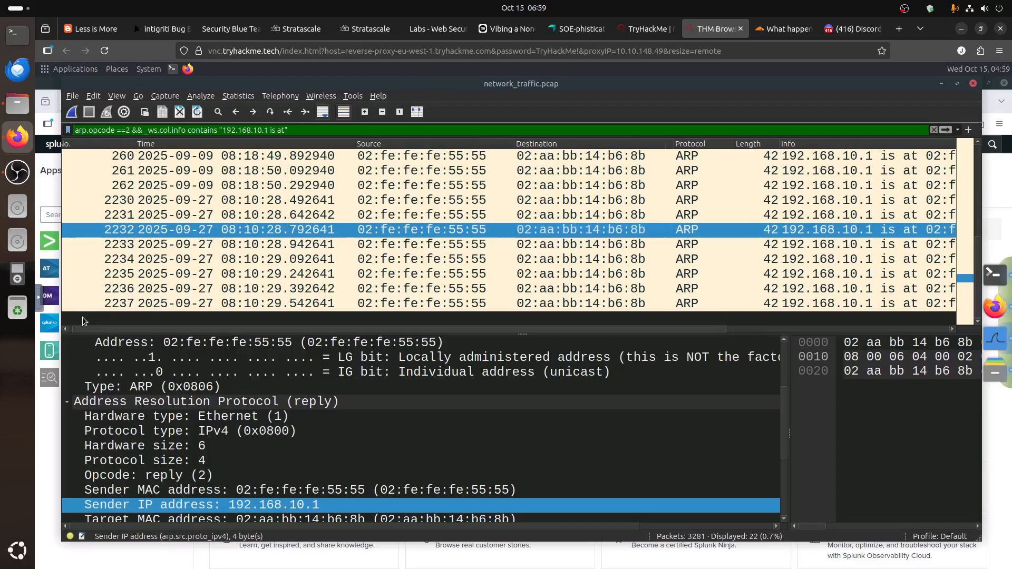
Examine the ARP fields and duplicate IP address warning of packets 2232 and 2234
scroll(214, 477, "down", 2)
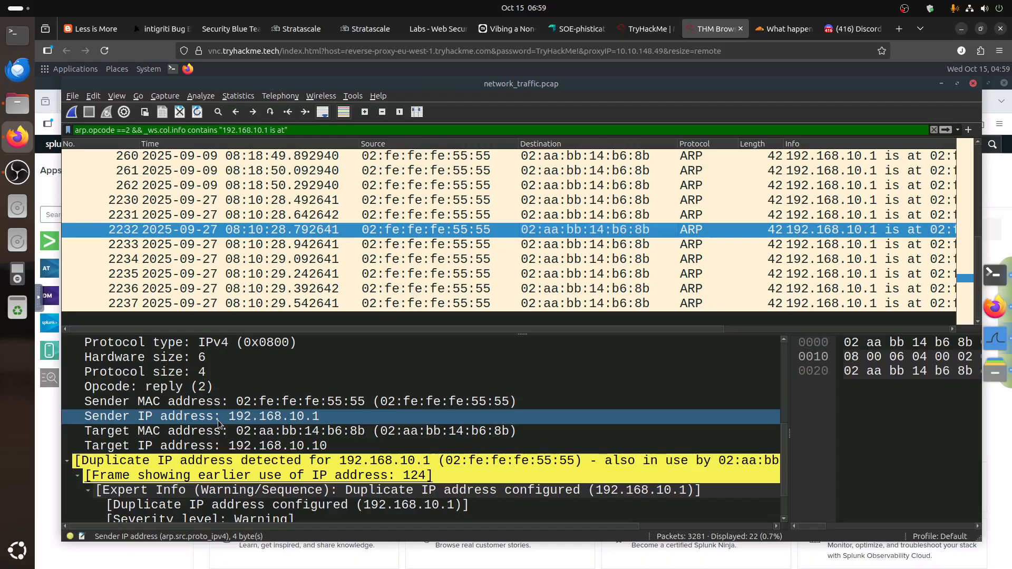
left_click(485, 258)
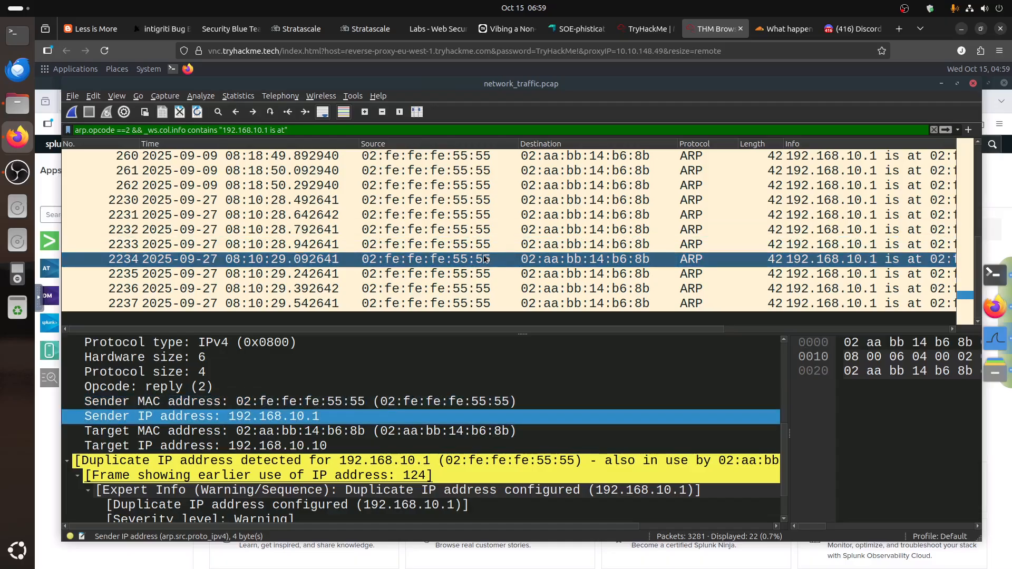
scroll(498, 431, "down", 1)
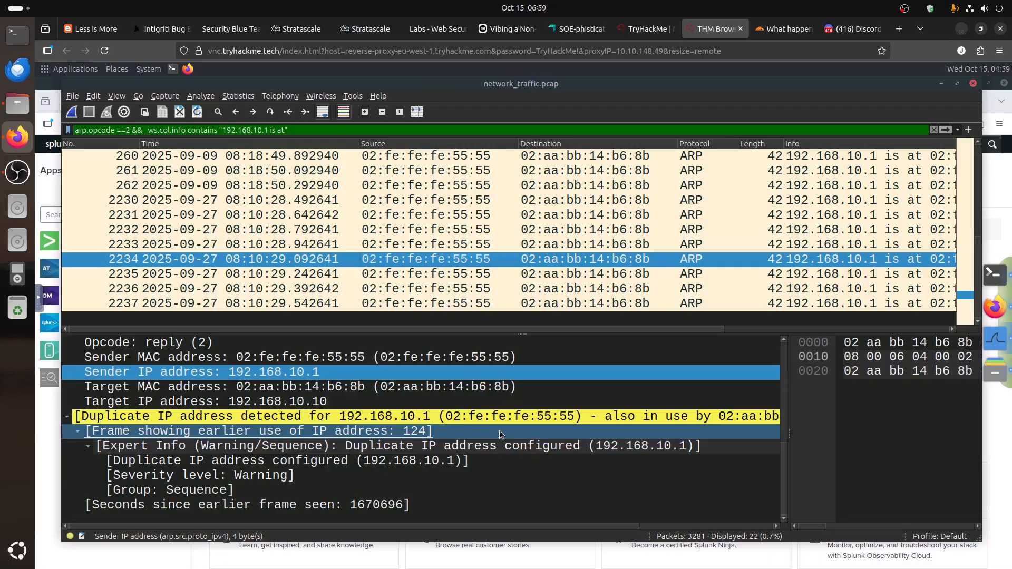
scroll(499, 430, "up", 2)
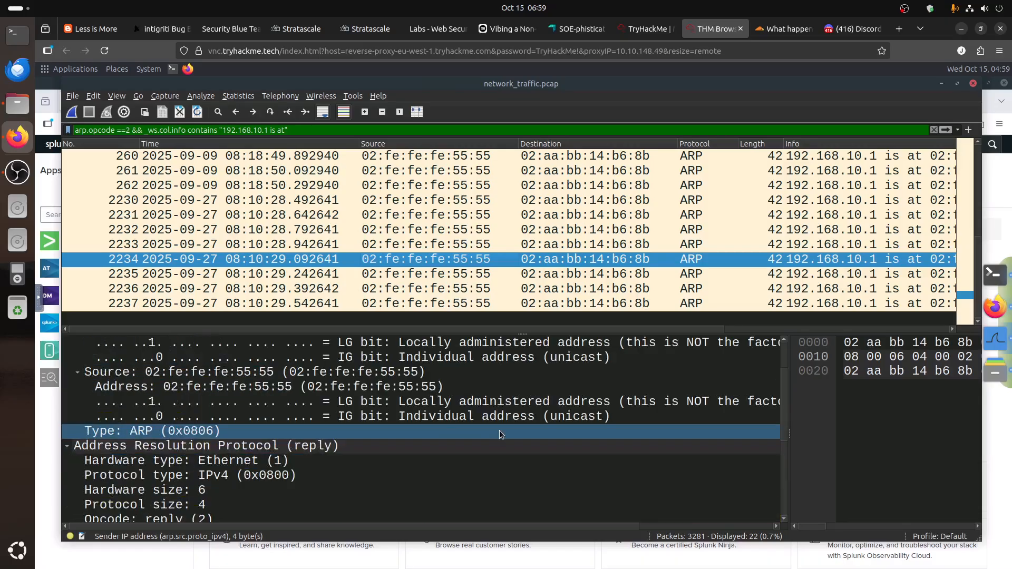
Read the room's explanation of the filter and select the alternative filter arp.opcode == 2 && arp.src.proto_ipv4 == 192.168.10.1
left_click(638, 29)
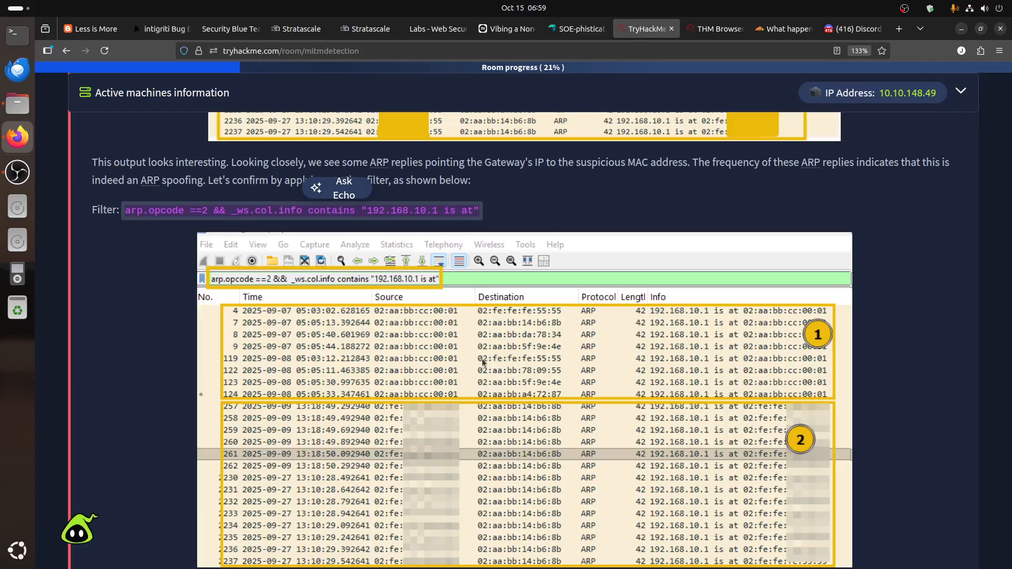
scroll(483, 362, "down", 4)
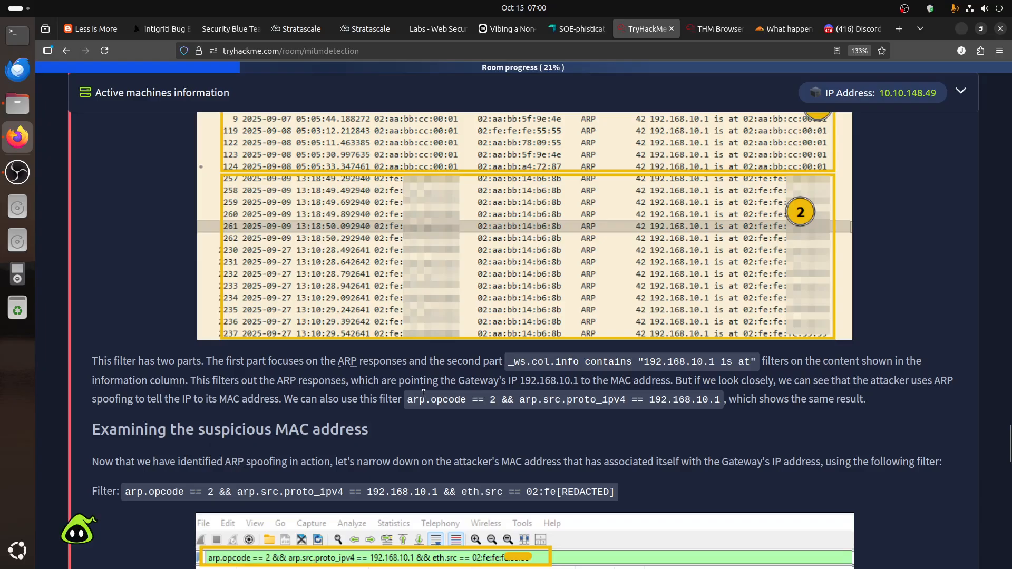
left_click_drag(408, 396, 720, 411)
Try to replace the capture's display filter with arp.opcode == 2 && arp.src.proto_ipv4 == 192.168.10.1 through the remote clipboard
left_click(717, 29)
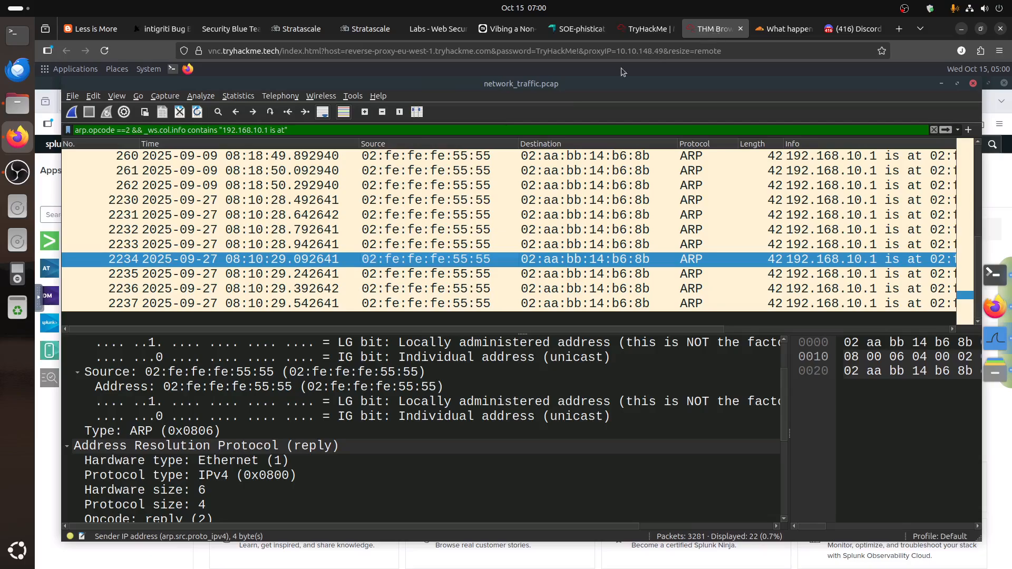
left_click(42, 295)
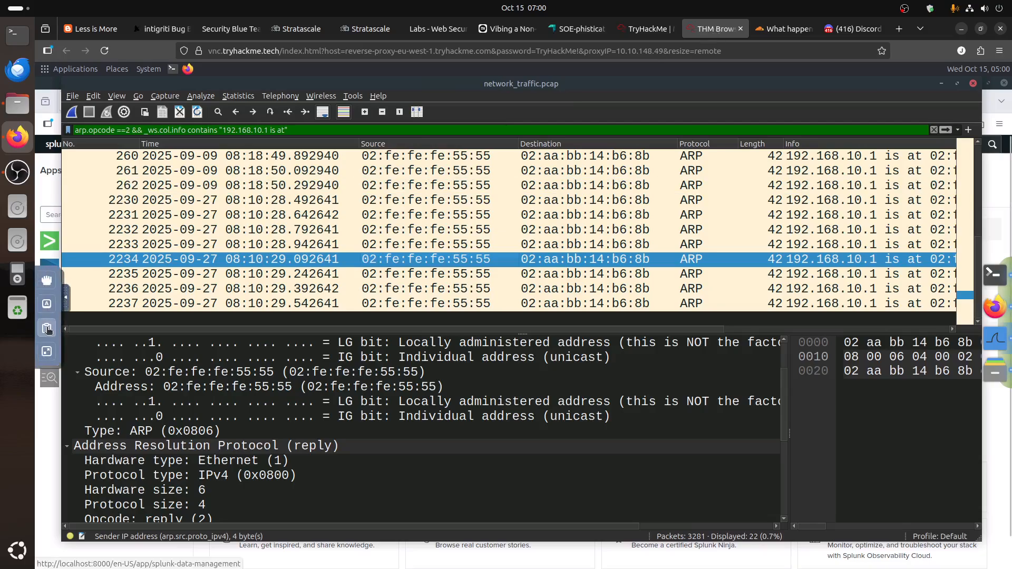
left_click(46, 327)
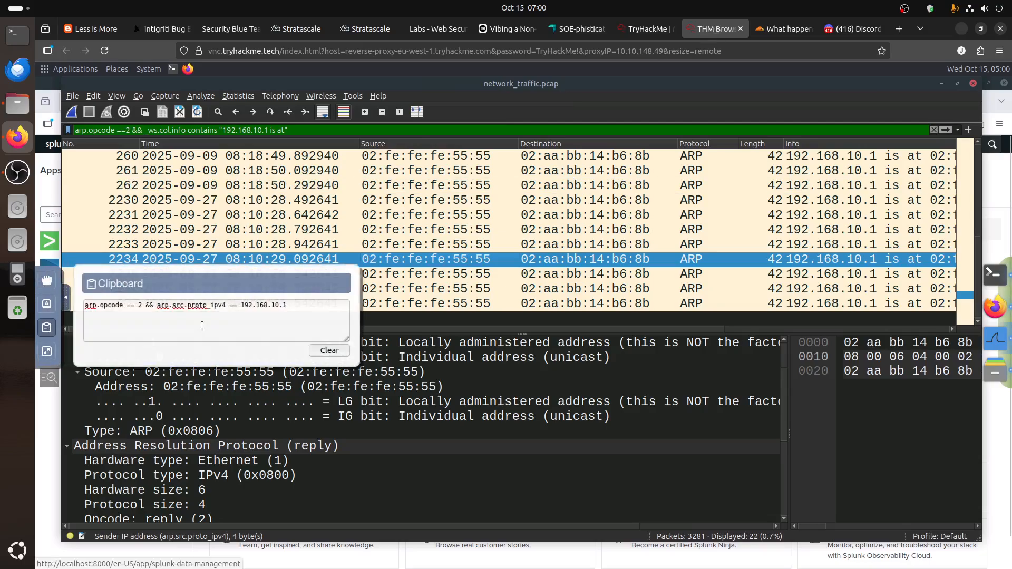
left_click(65, 298)
triple_click(305, 131)
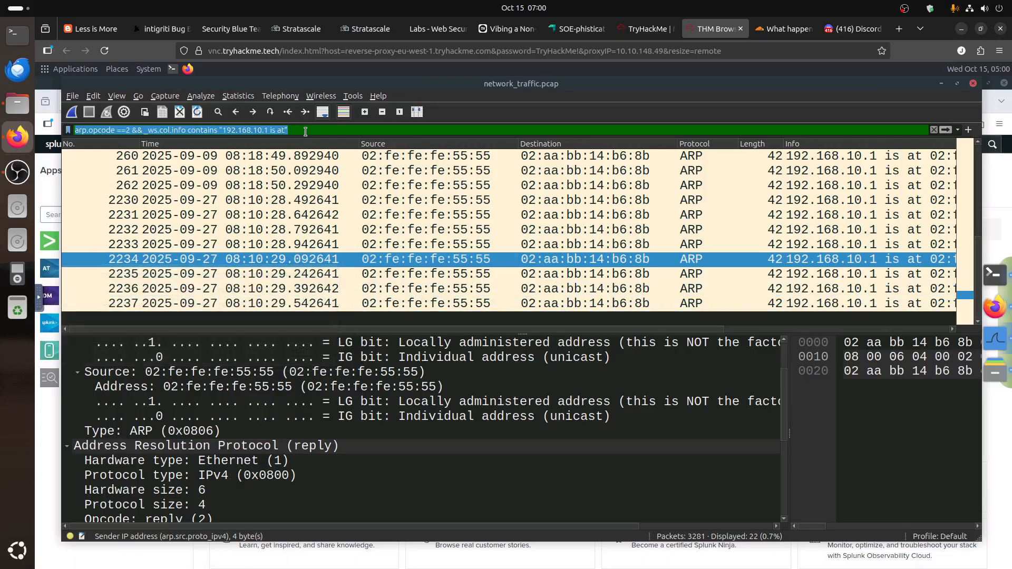
key("Return")
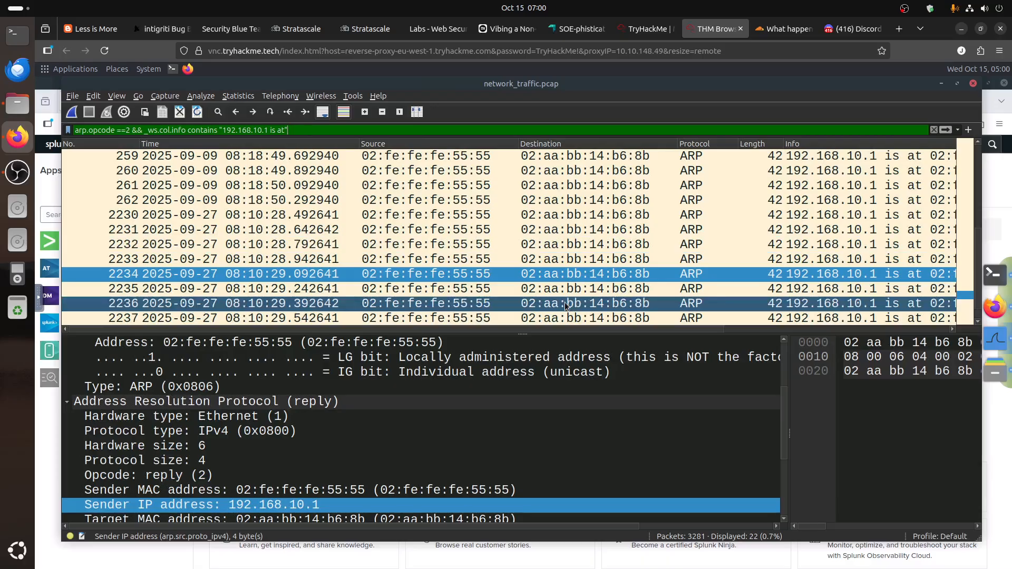
Compare the MAC addresses in the Info column across the replies and select the early reply to 02:aa:bb:5f:9e:4e
left_click_drag(295, 329, 905, 332)
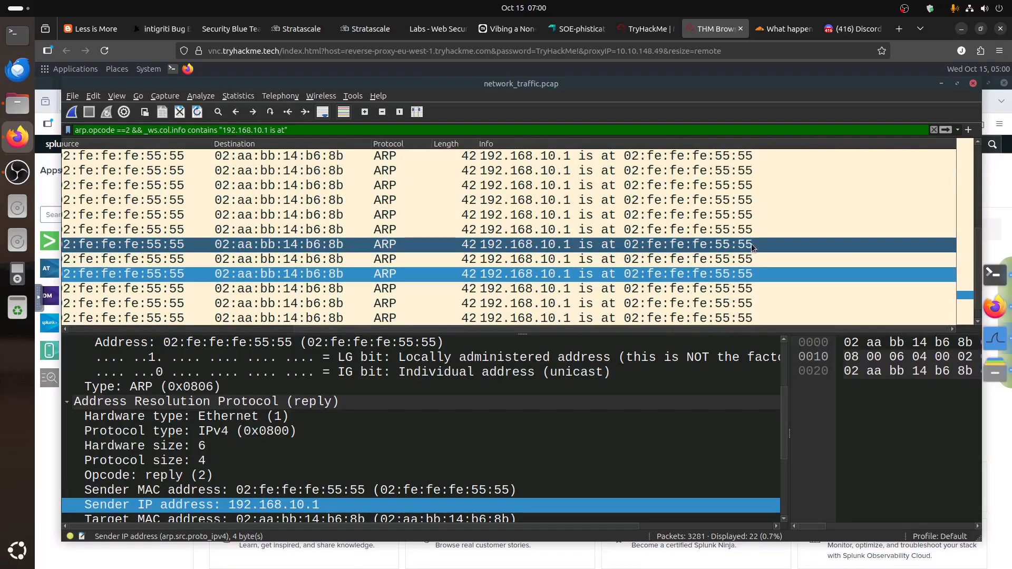
scroll(751, 245, "up", 3)
scroll(755, 207, "up", 1)
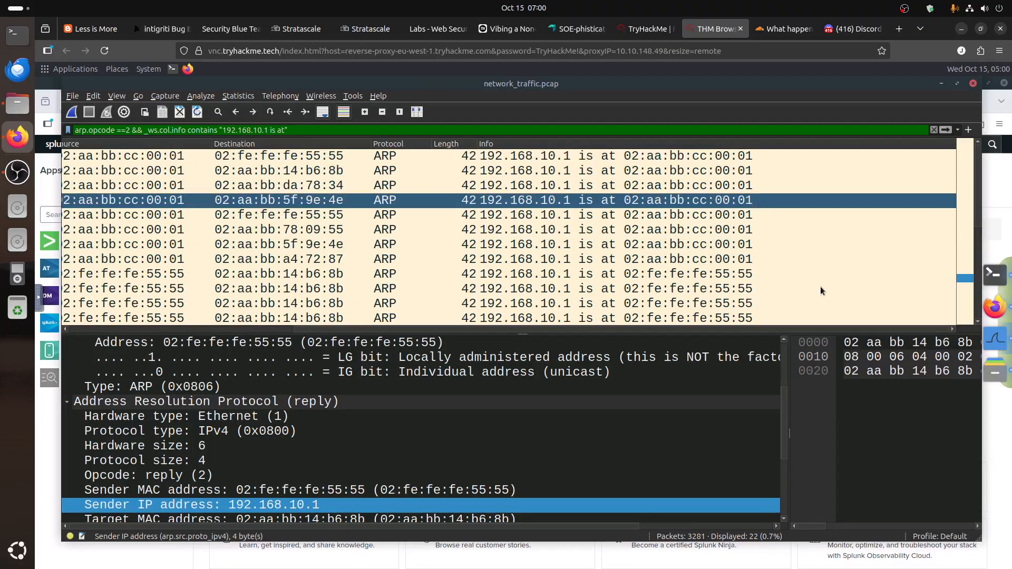
left_click(680, 200)
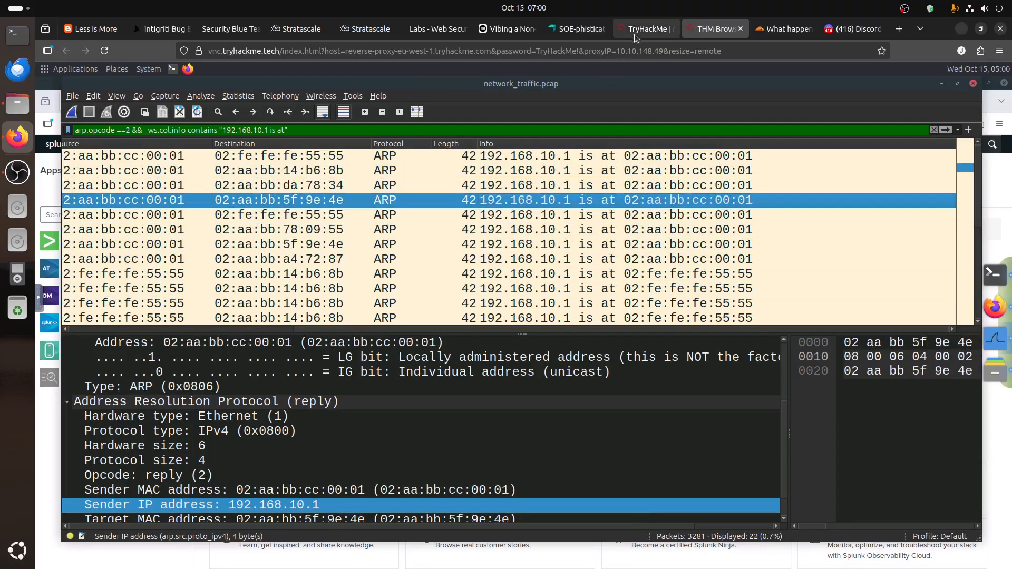
Return to the TryHackMe room page and read the filter under "Examining the suspicious MAC address"
left_click(634, 35)
scroll(575, 347, "down", 3)
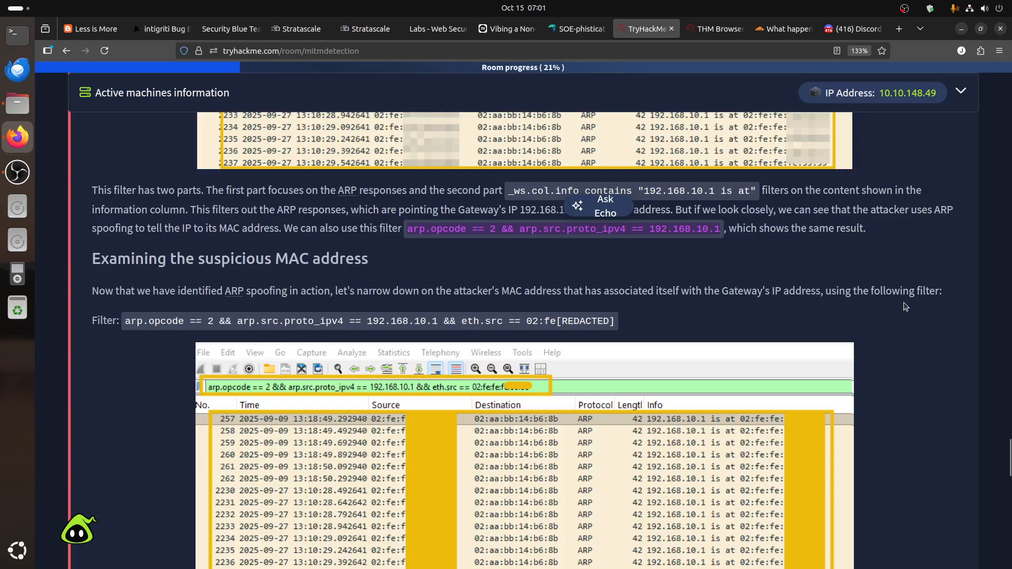
left_click(215, 323)
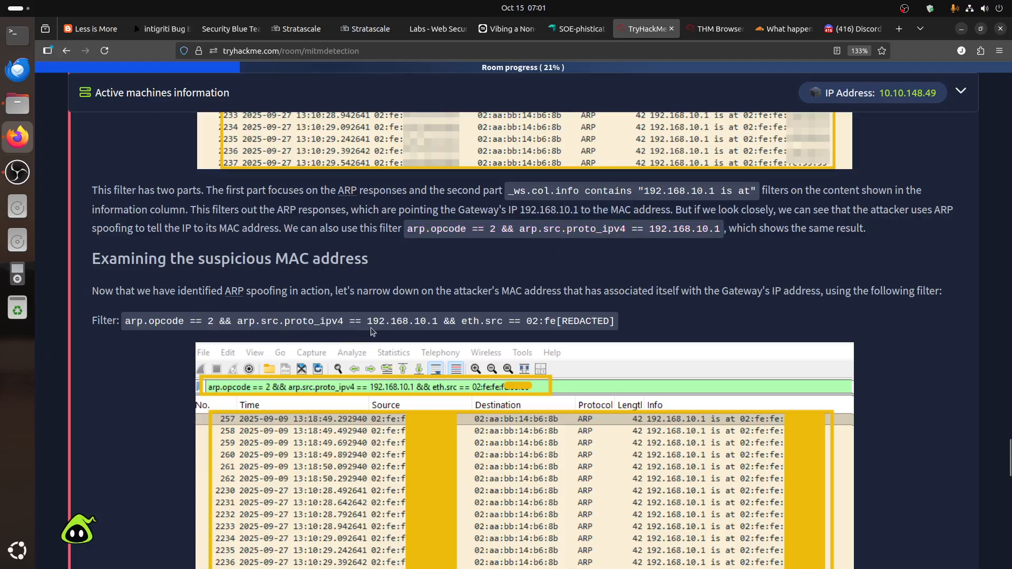
Filter the capture by the sender MAC address 02:fe:fe:fe:55:55 of the suspicious reply claiming 192.168.10.1
left_click_drag(449, 323, 314, 323)
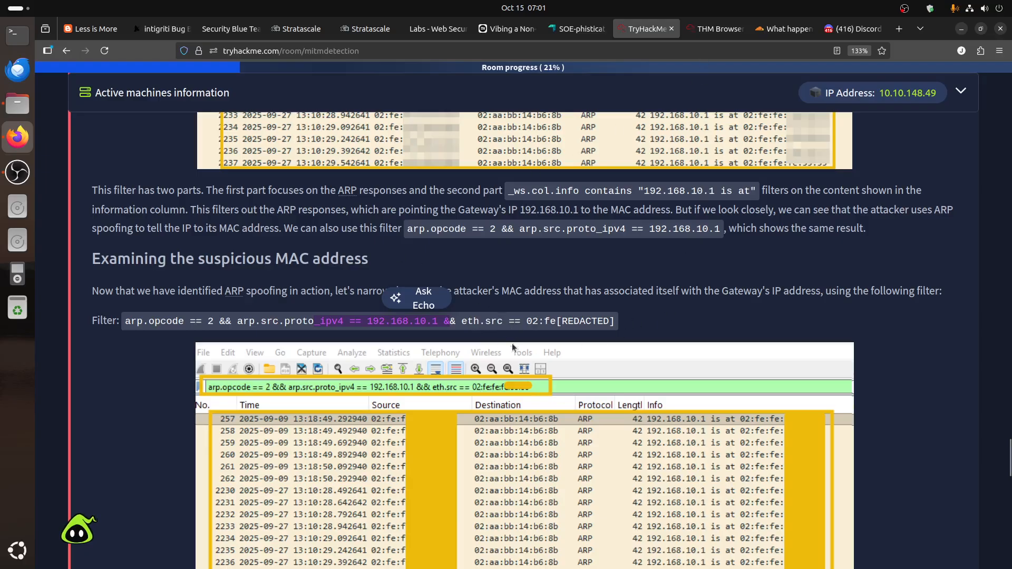
left_click(707, 31)
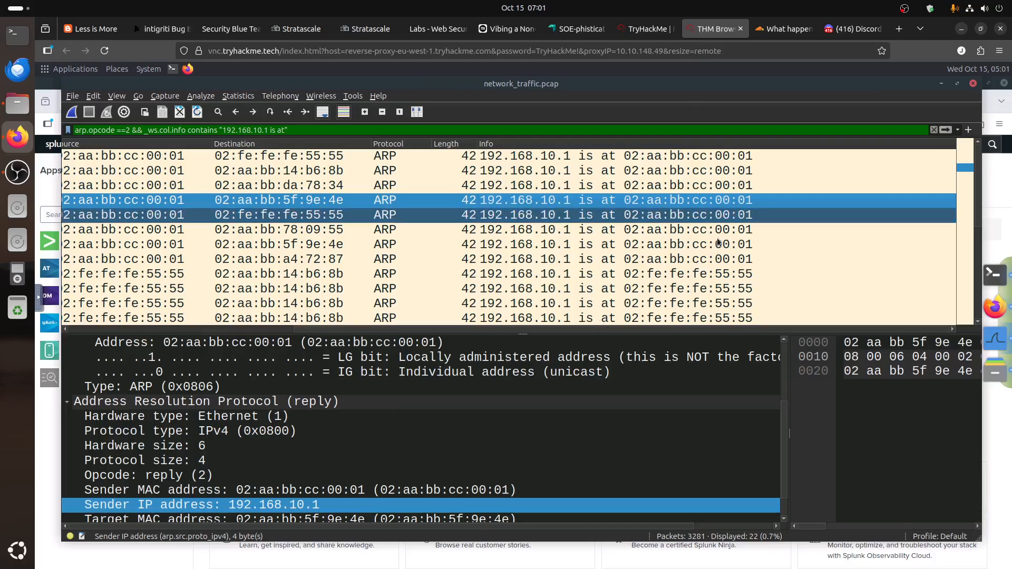
scroll(374, 413, "down", 3)
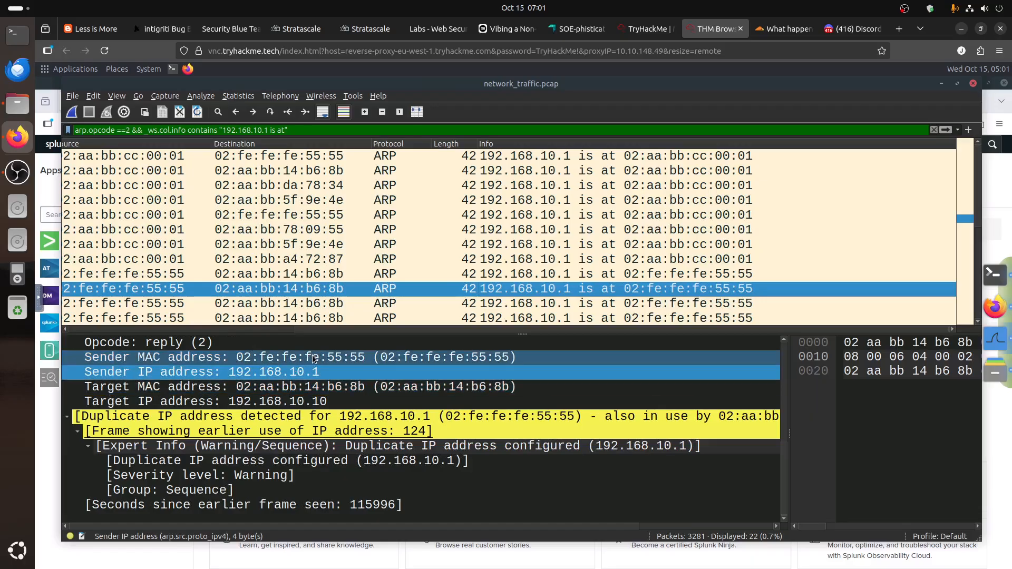
left_click(313, 358)
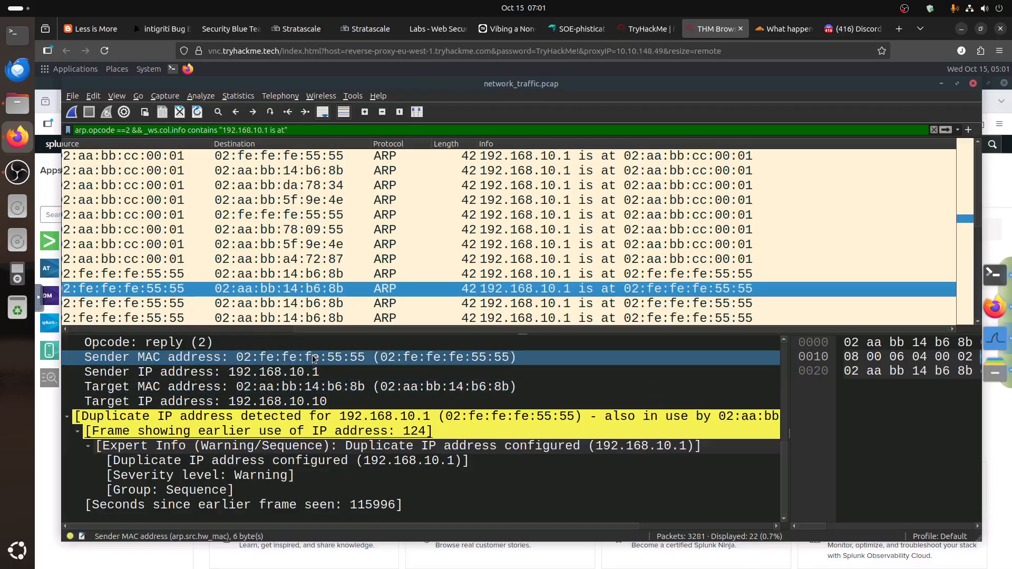
right_click(314, 358)
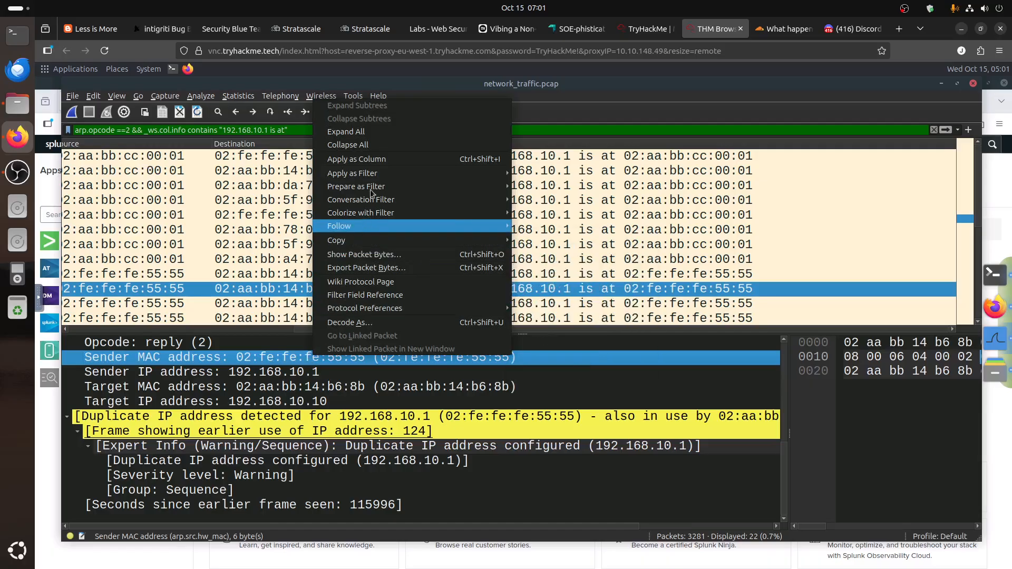
mouse_move(378, 173)
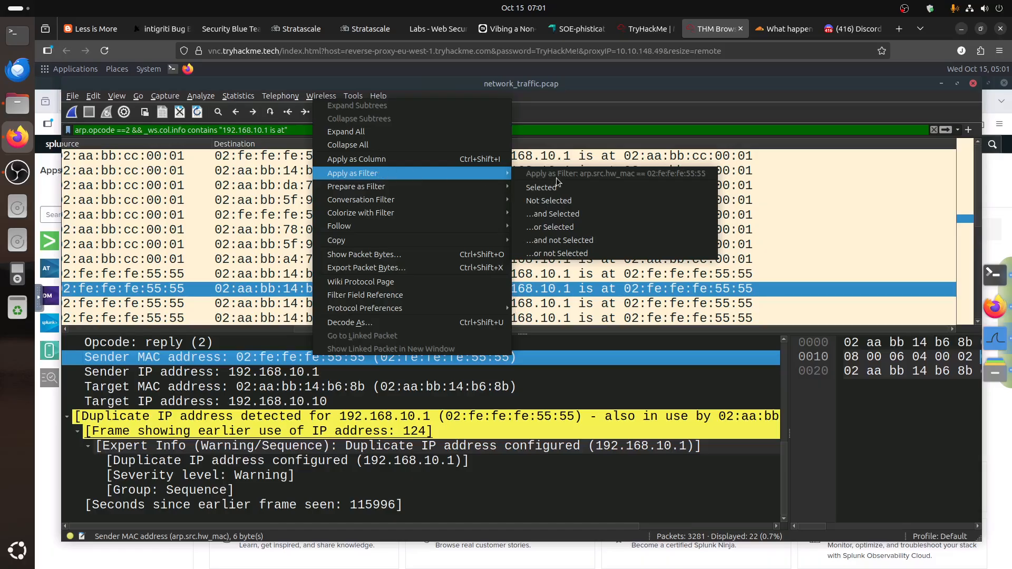
left_click(580, 215)
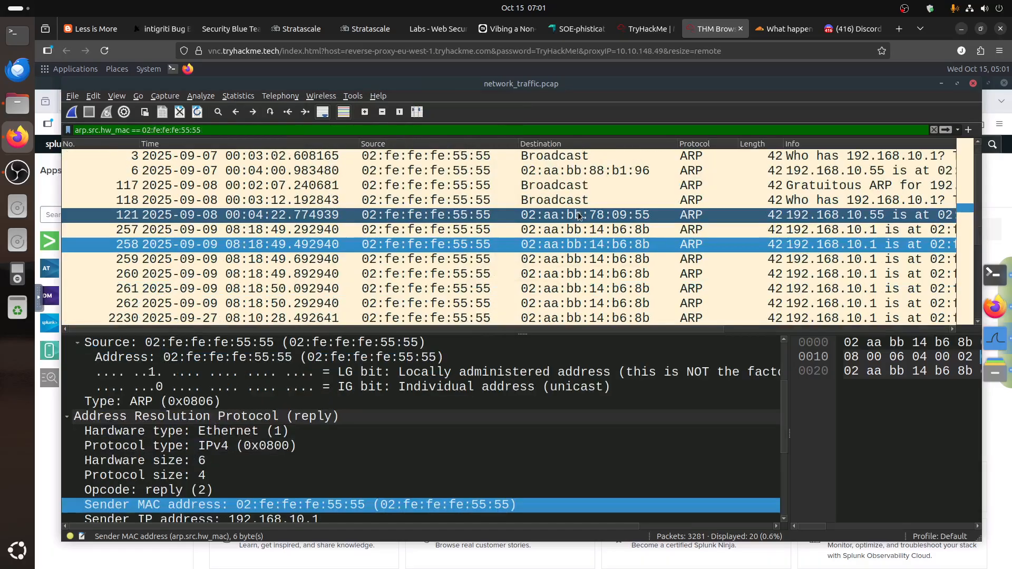
Inspect the Info column of the filtered packets, checking the first request for 192.168.10.1 and the reply sent to 02:aa:bb:88:b1:96
left_click(513, 356)
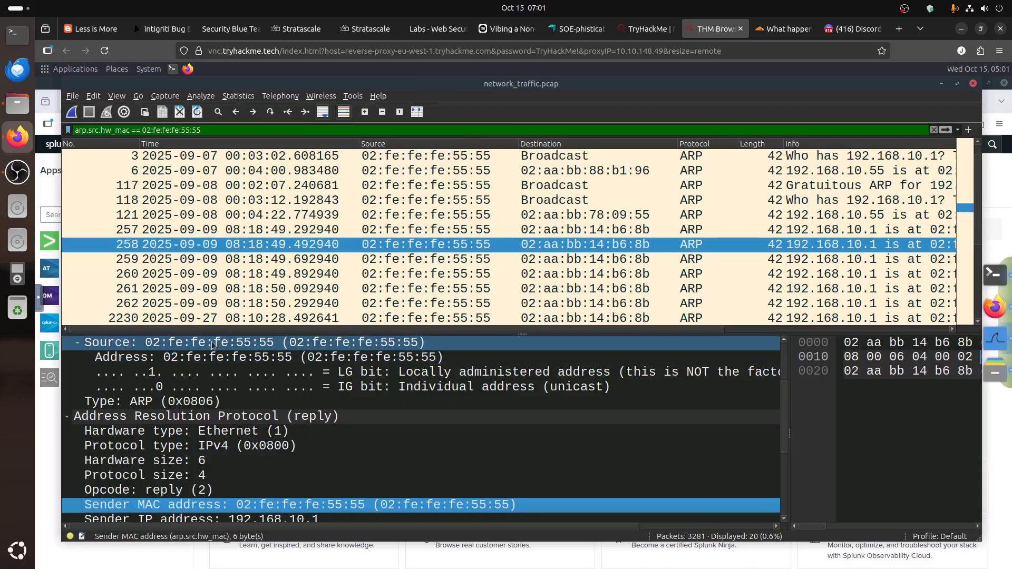
left_click_drag(203, 327, 625, 329)
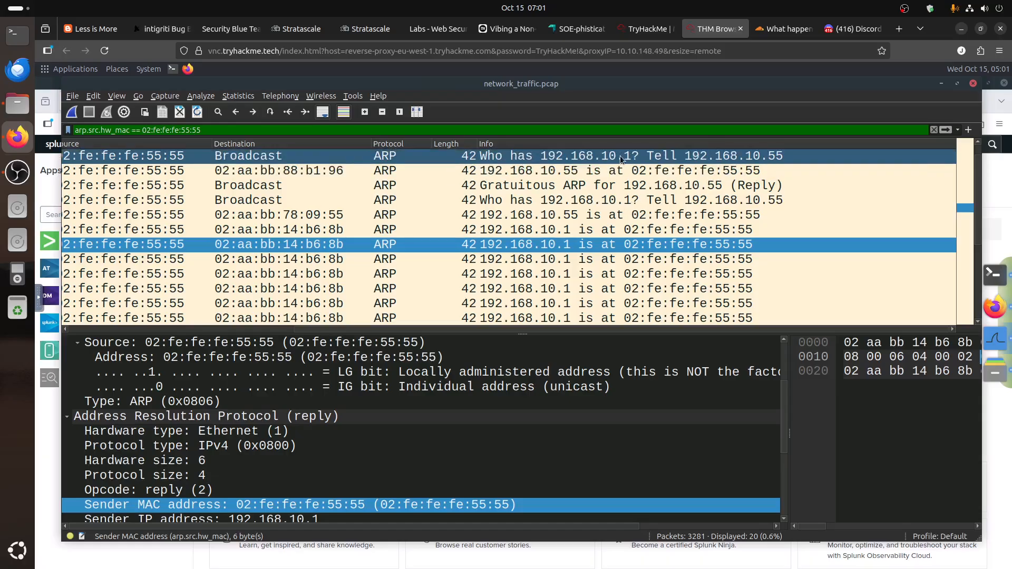
left_click(754, 161)
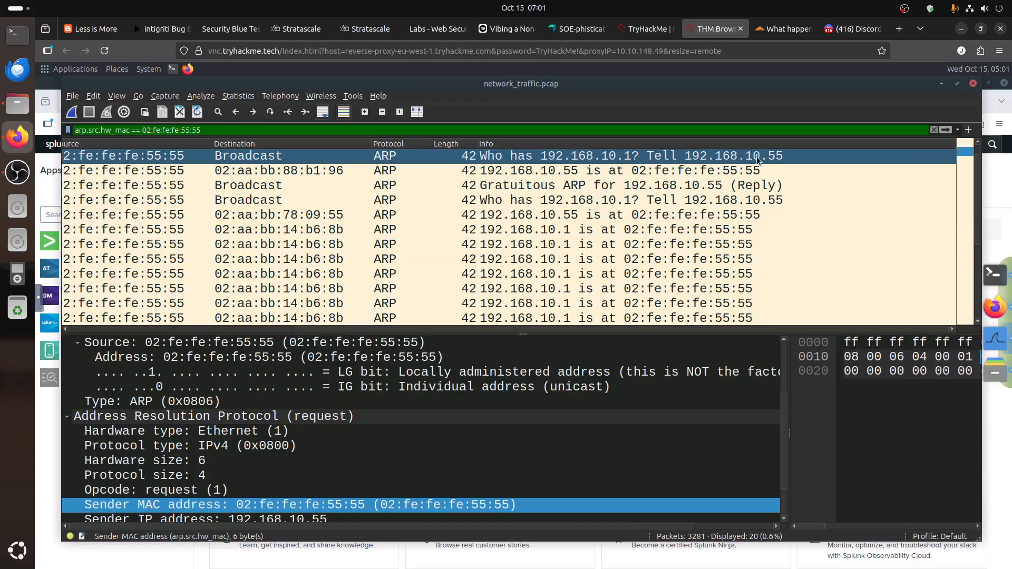
left_click(543, 172)
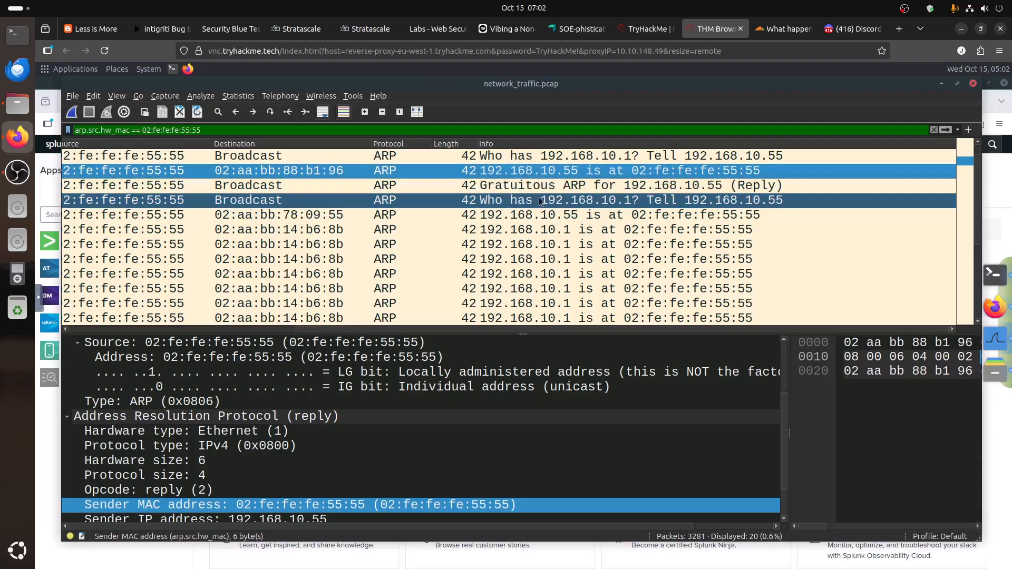
Return to the TryHackMe room page and read the "Check for Duplicate IP-to-MAC Mappings" section and the task's questions
left_click(647, 28)
scroll(402, 419, "down", 5)
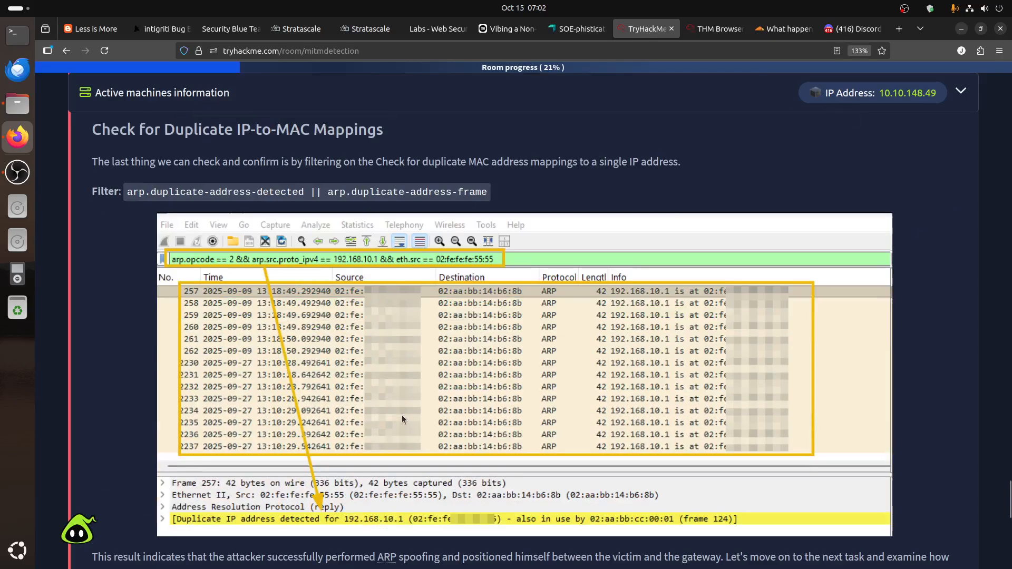
scroll(403, 416, "down", 10)
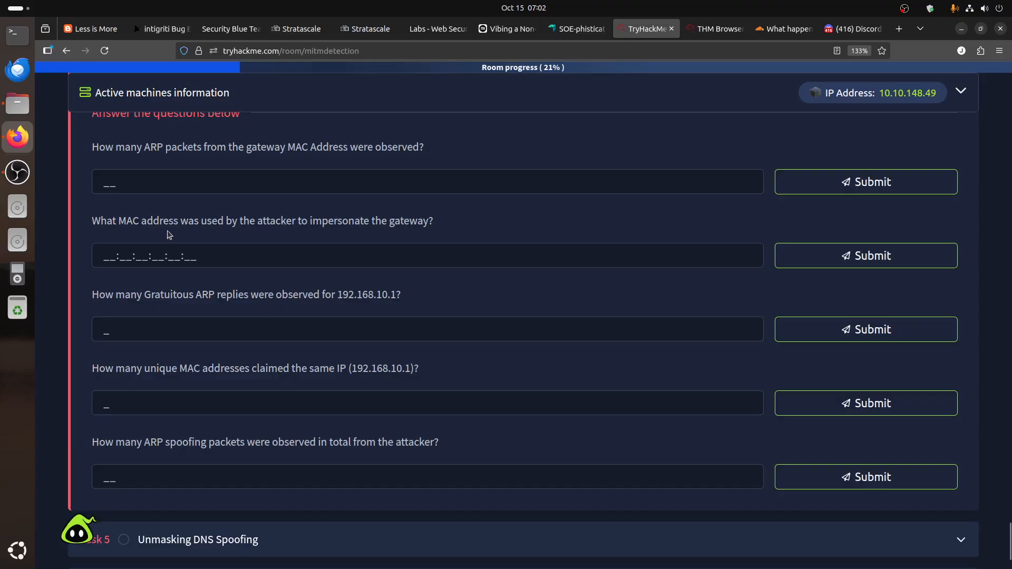
Switch back to the capture and copy the sender MAC address value from the first 192.168.10.1 reply to 02:aa:bb:14:b6:8b
key("ctrl+Tab")
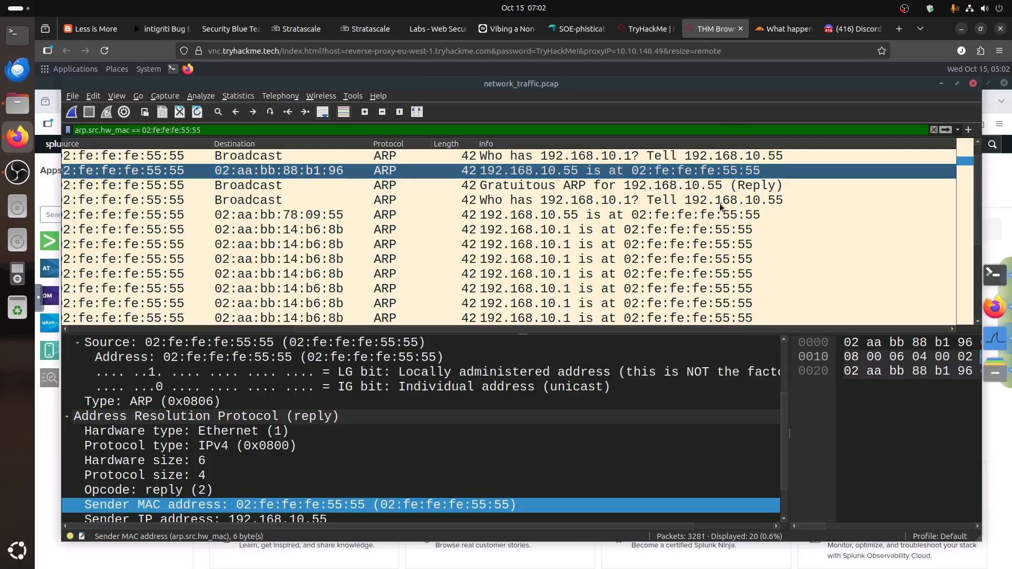
left_click(734, 232)
scroll(356, 482, "down", 3)
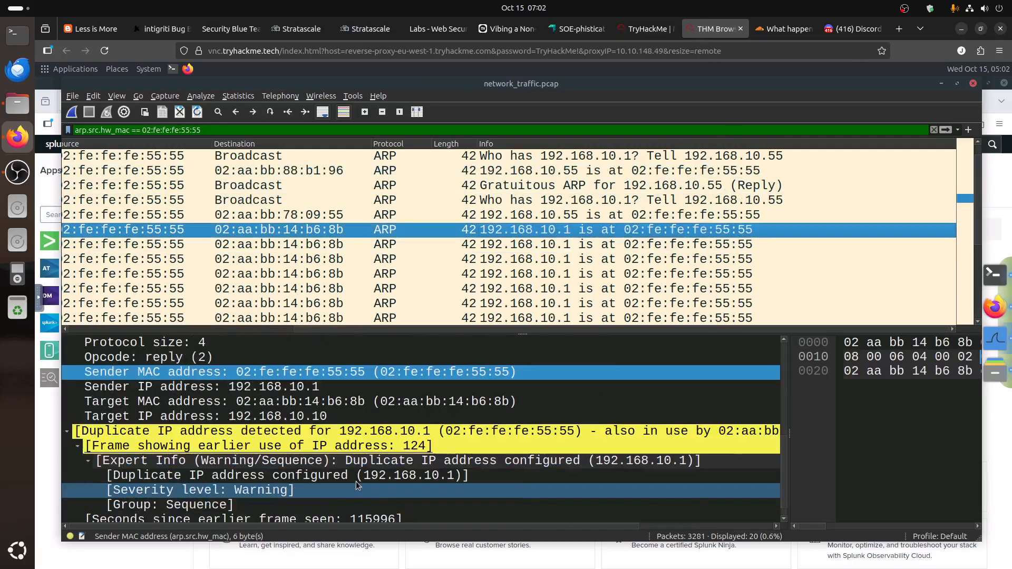
scroll(353, 464, "up", 1)
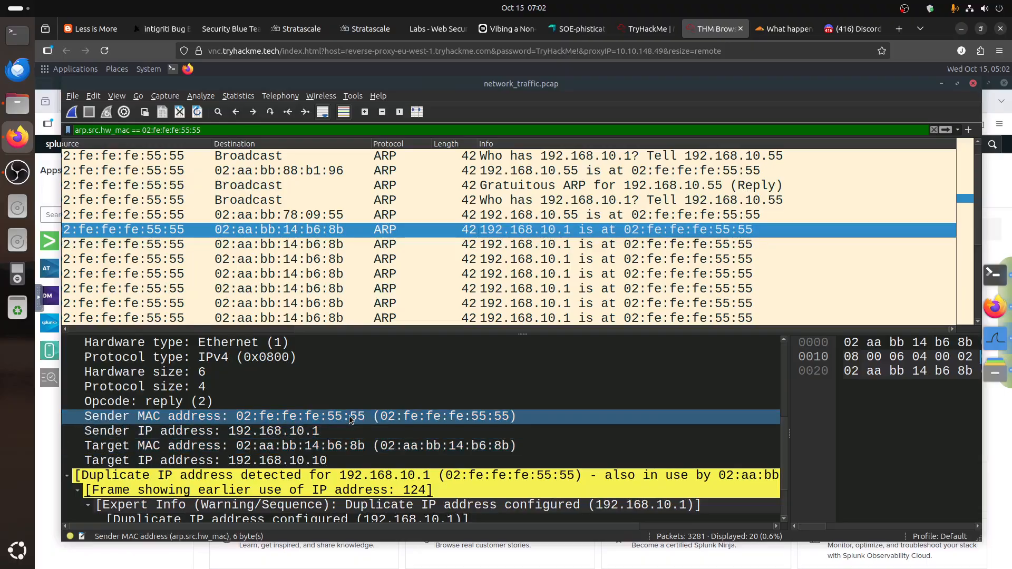
right_click(349, 415)
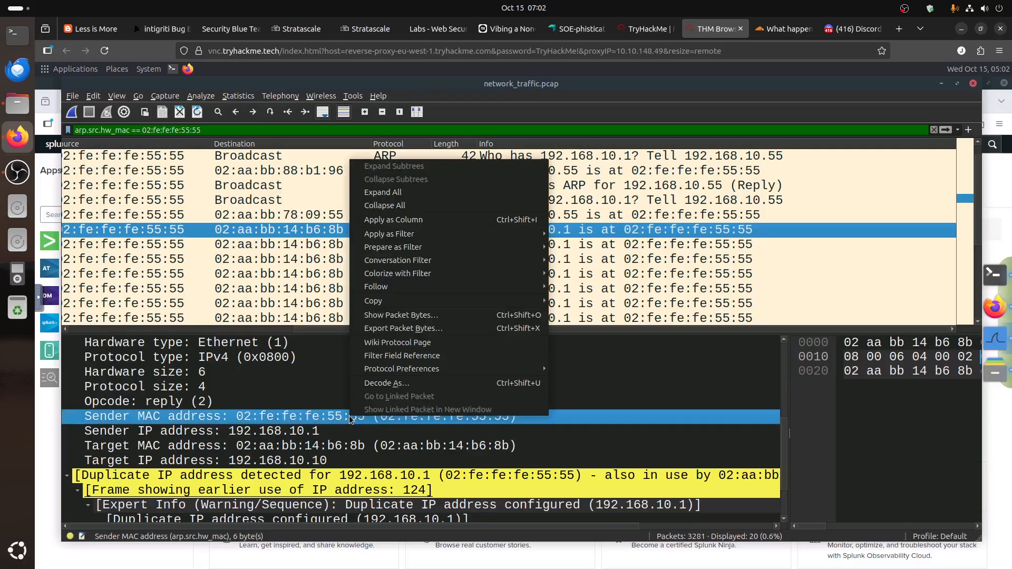
mouse_move(399, 309)
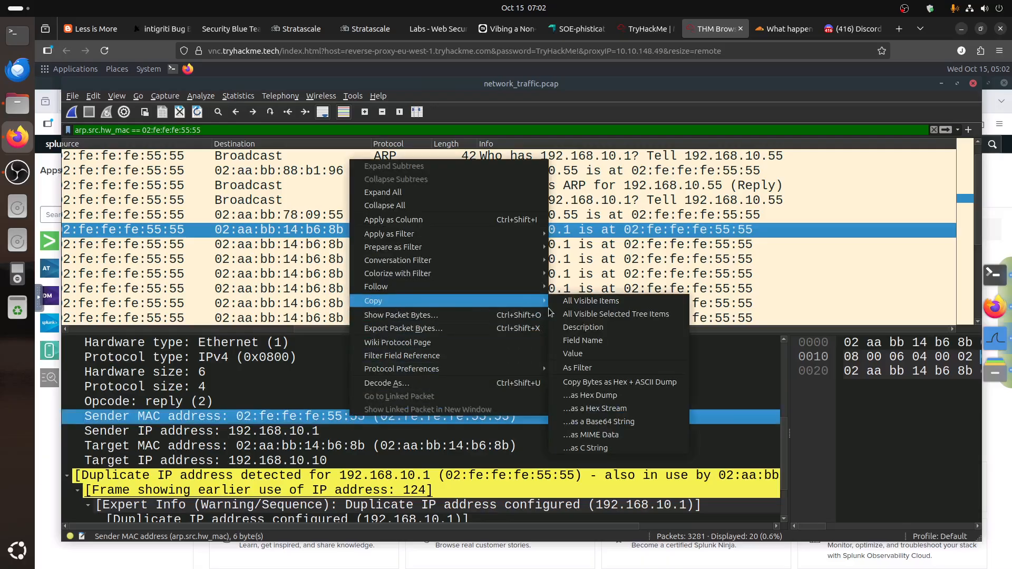
left_click(595, 338)
Submit 02:fe:fe:fe:55:55 in the TryHackMe room as the MAC address the attacker used to impersonate the gateway
left_click(638, 25)
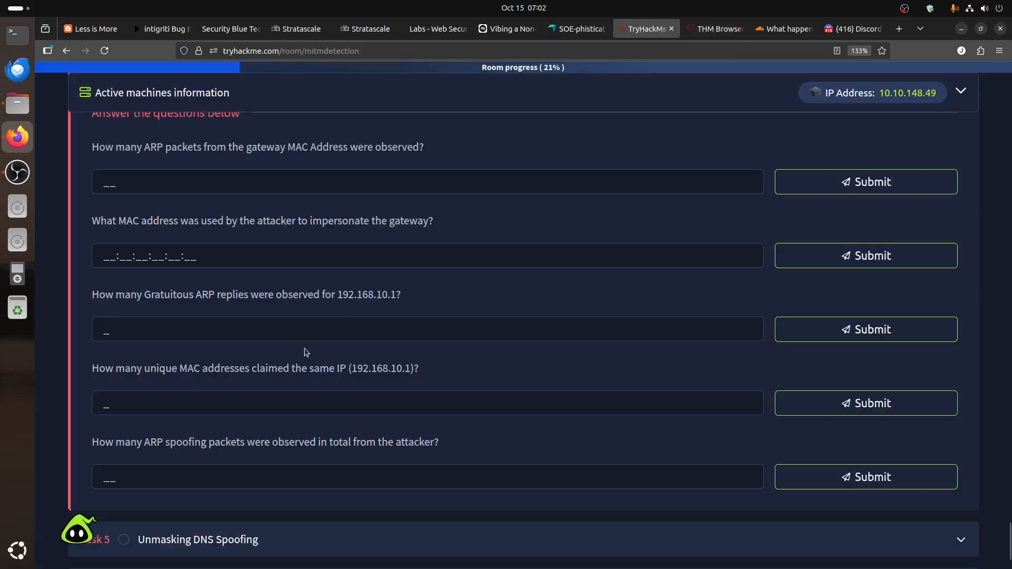
left_click(192, 254)
key("ctrl+v")
left_click(854, 256)
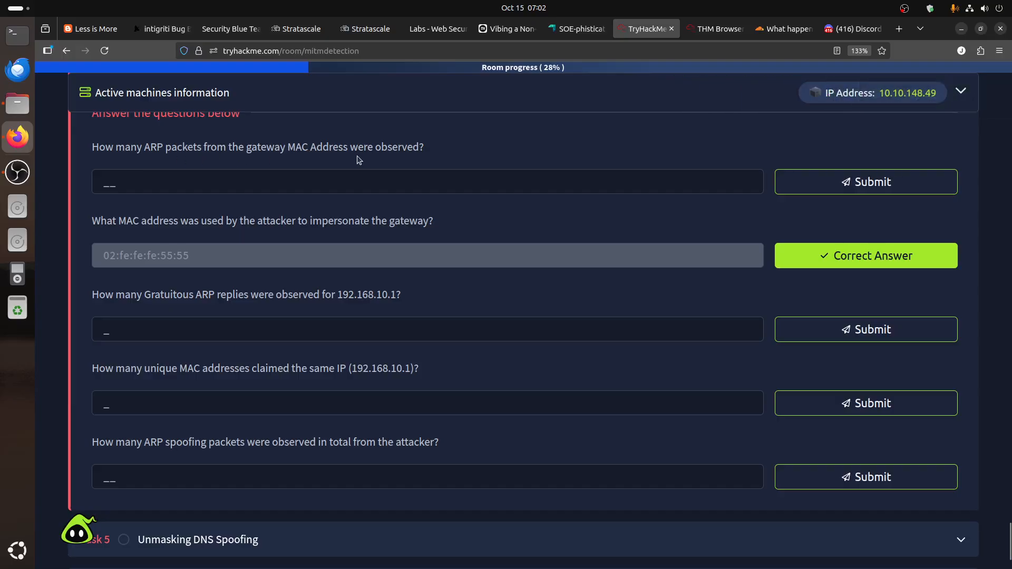
Return to the capture and replace the sender MAC display filter with arp
left_click(716, 28)
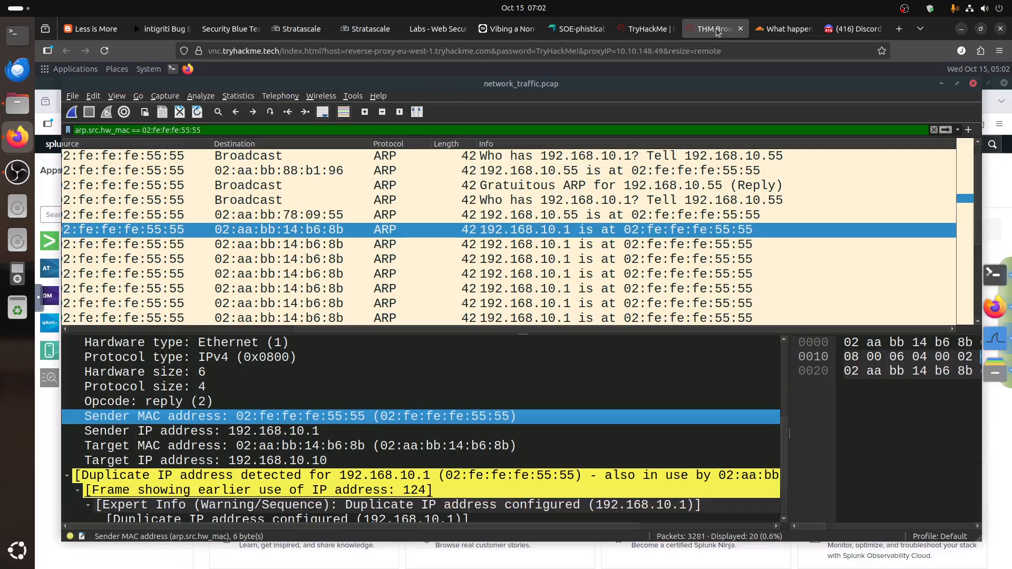
scroll(663, 245, "down", 1)
scroll(663, 244, "up", 2)
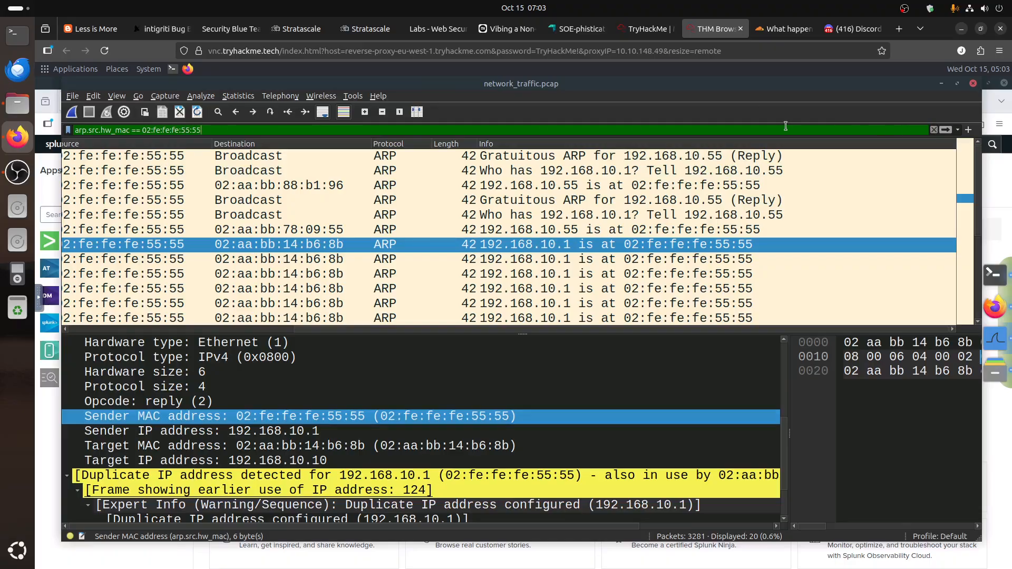
left_click(934, 130)
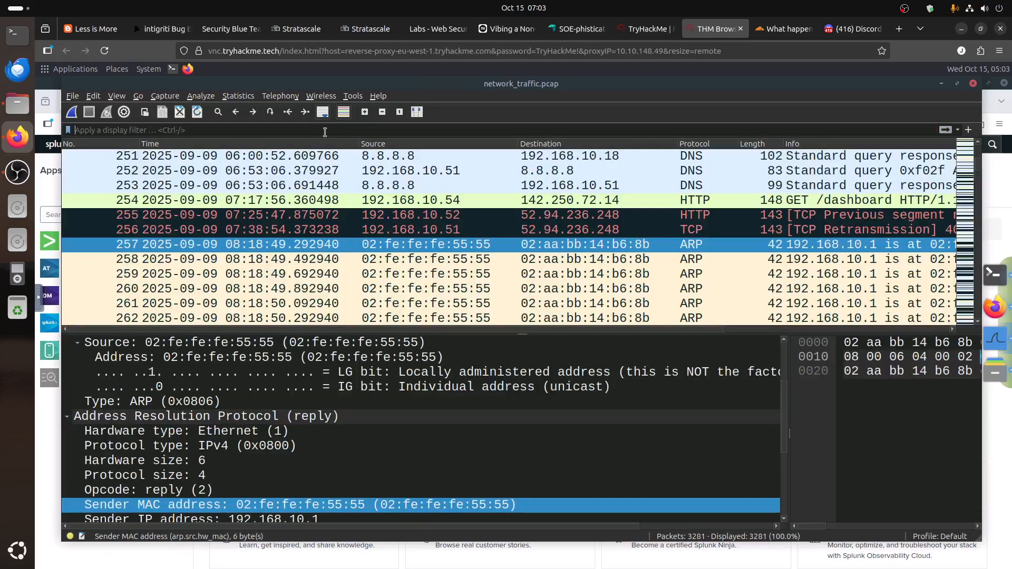
type("arp")
key("Return")
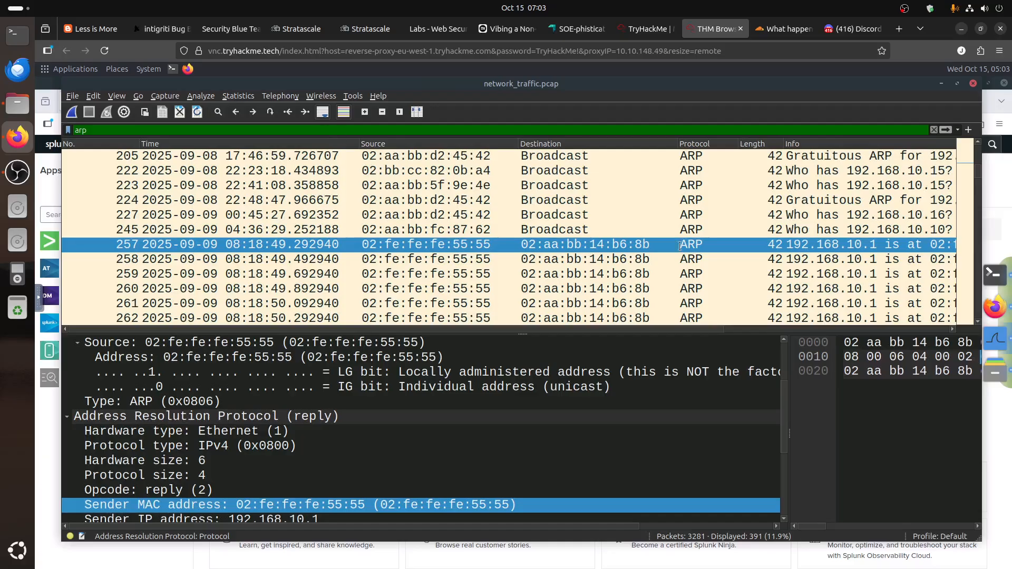
Filter the capture by the gateway's sender MAC address 02:aa:bb:cc:00:01, taken from its reply to 02:aa:bb:5f:9e:4e
scroll(727, 248, "up", 5)
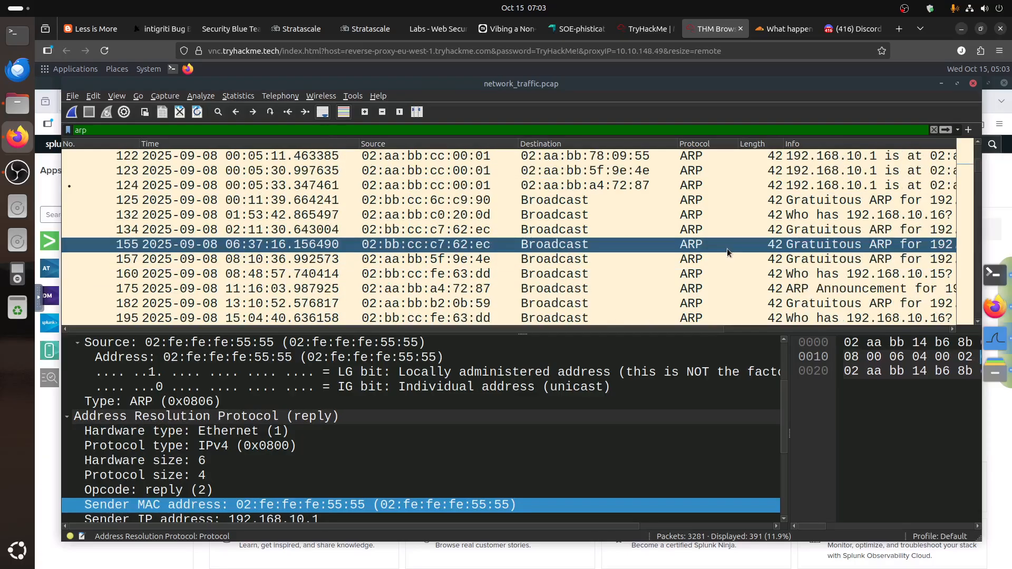
left_click_drag(326, 328, 508, 333)
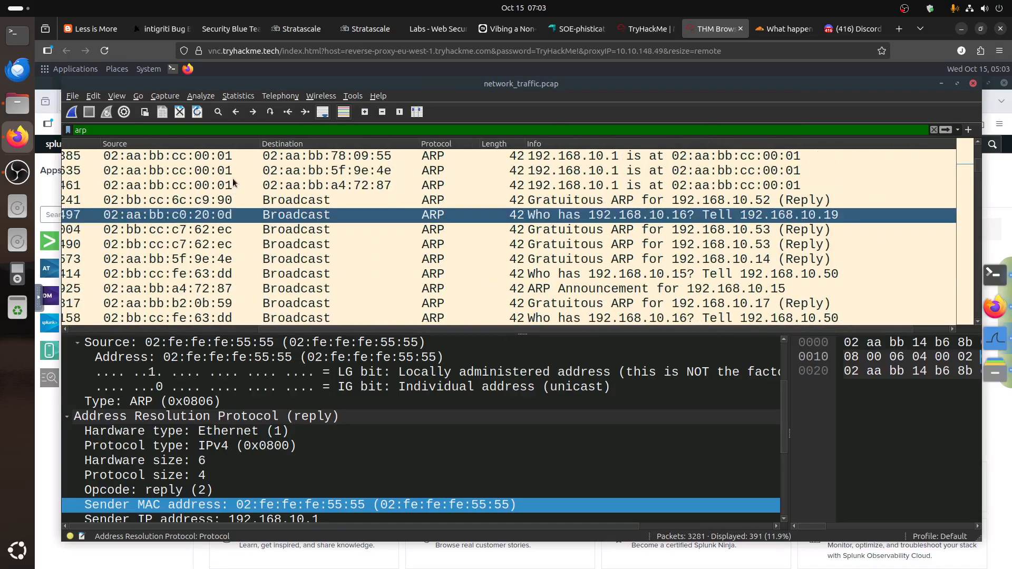
left_click(232, 182)
left_click(231, 174)
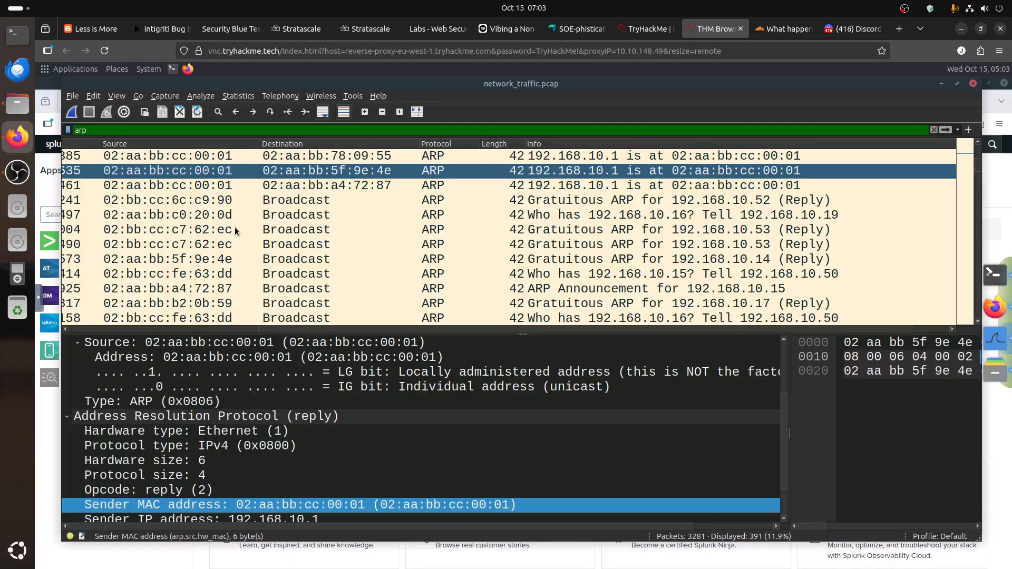
scroll(260, 453, "down", 1)
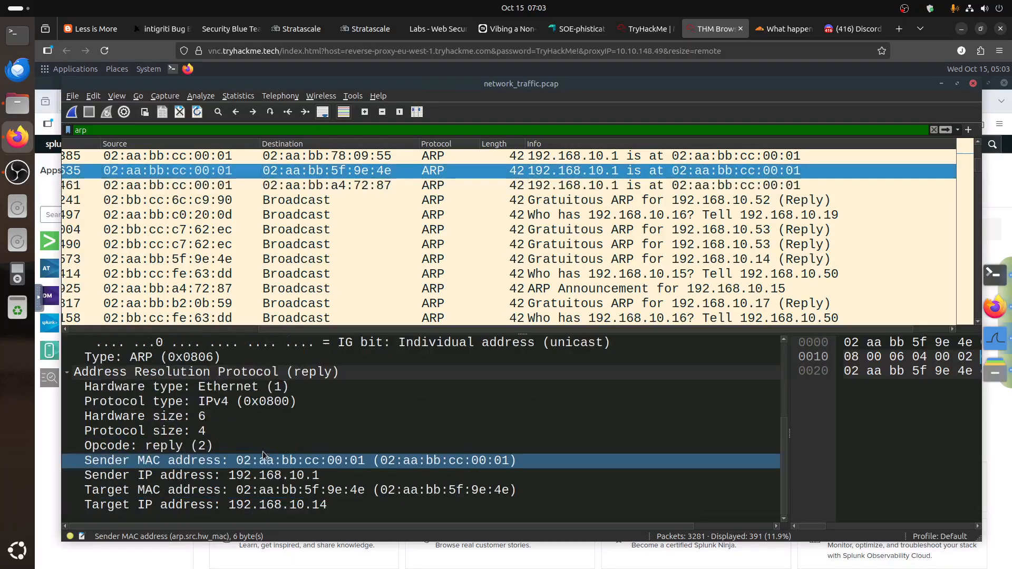
right_click(339, 460)
mouse_move(397, 348)
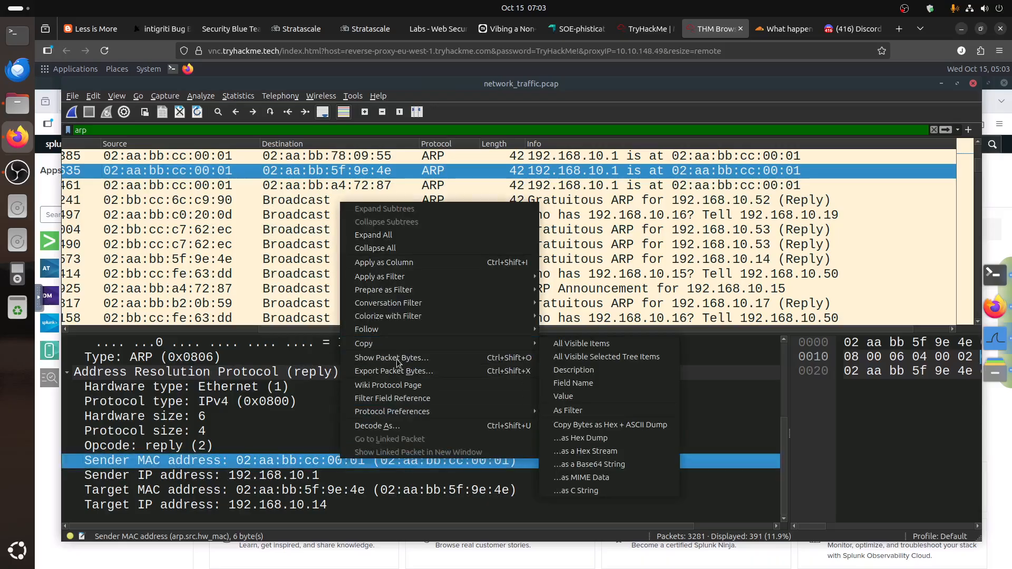
mouse_move(398, 277)
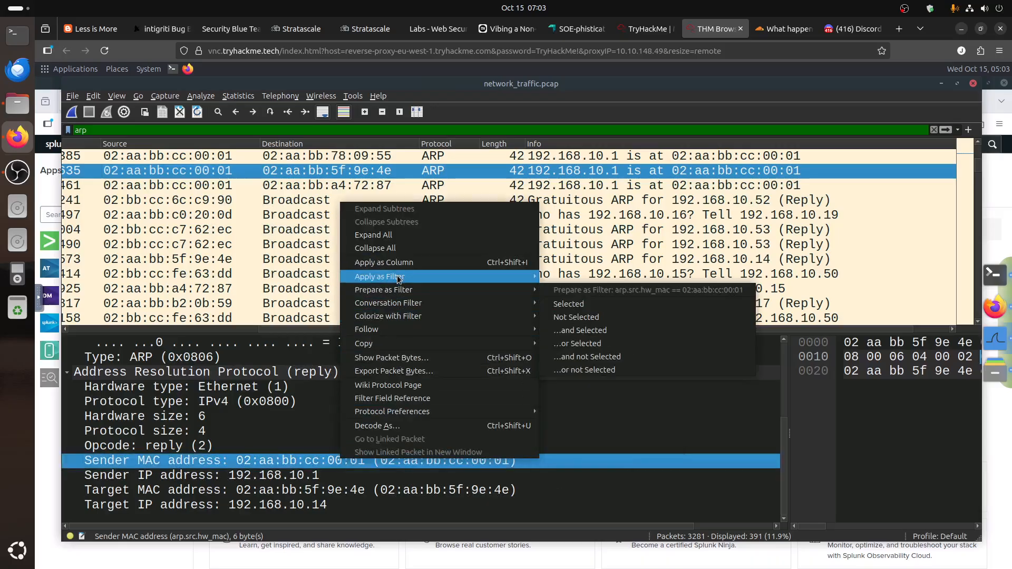
left_click(572, 291)
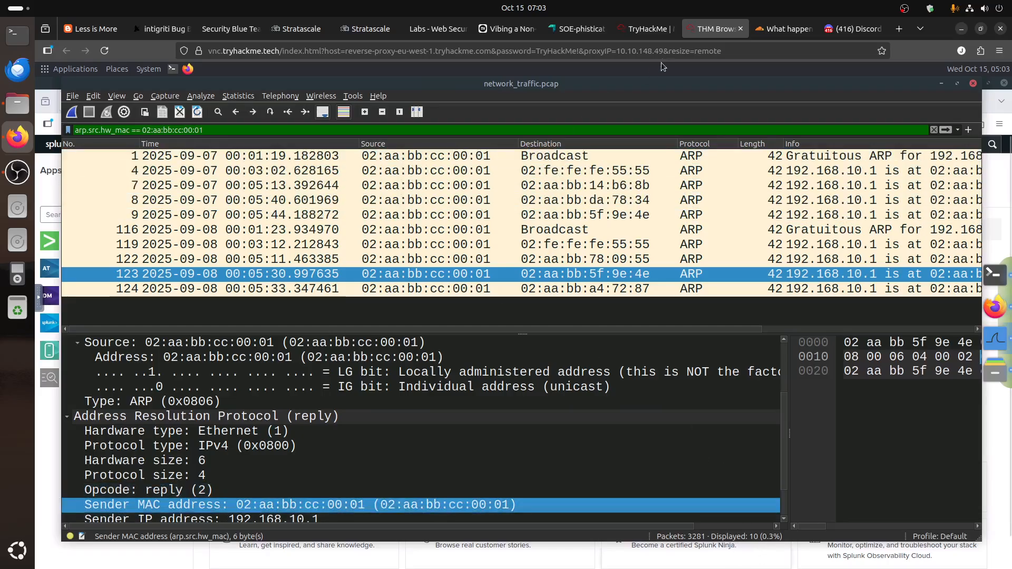
Submit 10 in the TryHackMe room as the number of ARP packets observed from the gateway MAC address
left_click(646, 29)
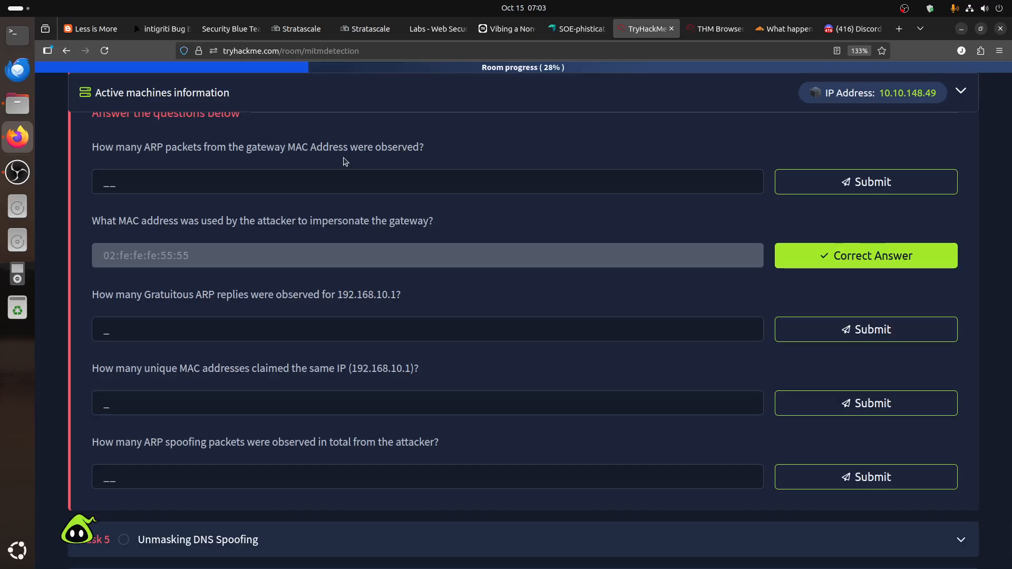
left_click(307, 184)
type("10")
key("Return")
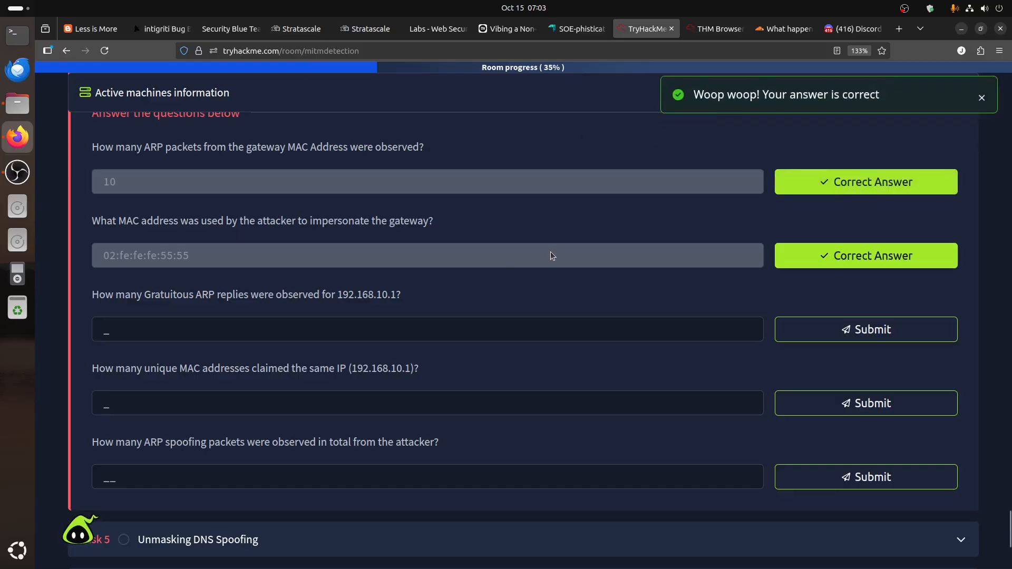
Set the capture's display filter back to arp and select the gratuitous ARP packet 117 from 02:fe:fe:fe:55:55
left_click(716, 29)
left_click_drag(236, 130, 10, 135)
type("arp")
key("Return")
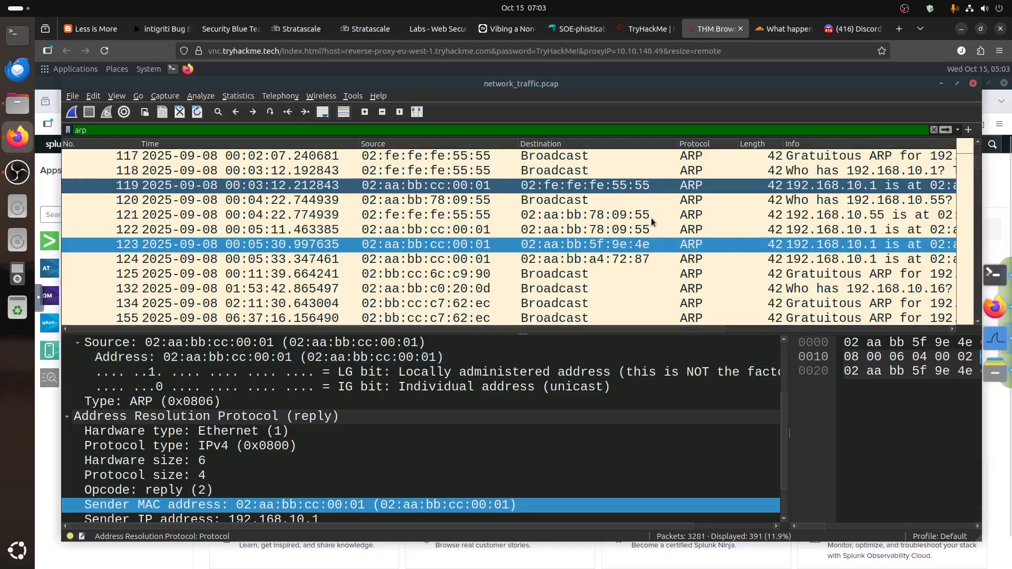
left_click(823, 156)
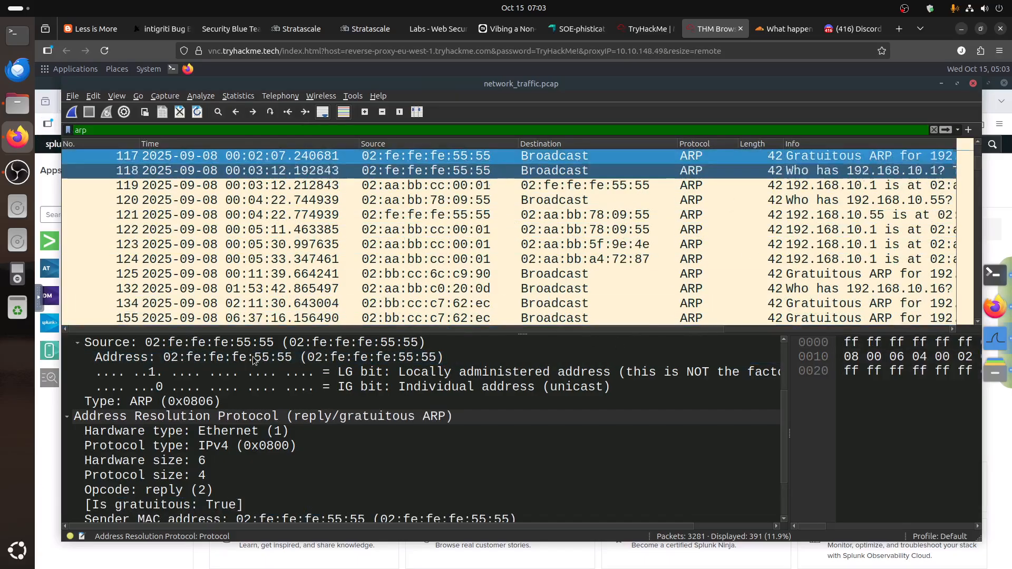
Examine the Ethernet source and ARP reply fields in the details of gratuitous ARP packet 117
scroll(274, 432, "down", 2)
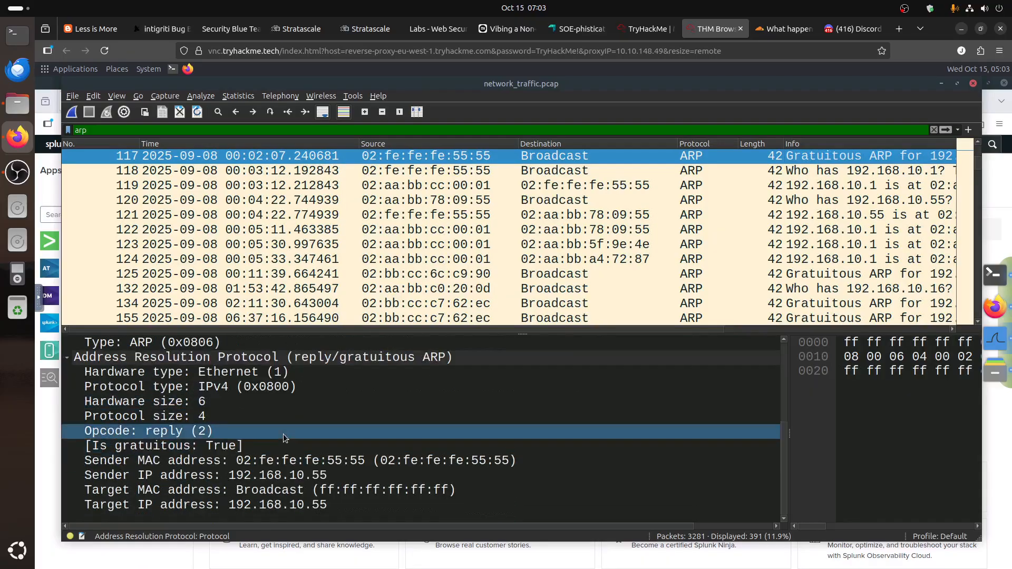
left_click(222, 389)
left_click(238, 405)
scroll(242, 421, "up", 2)
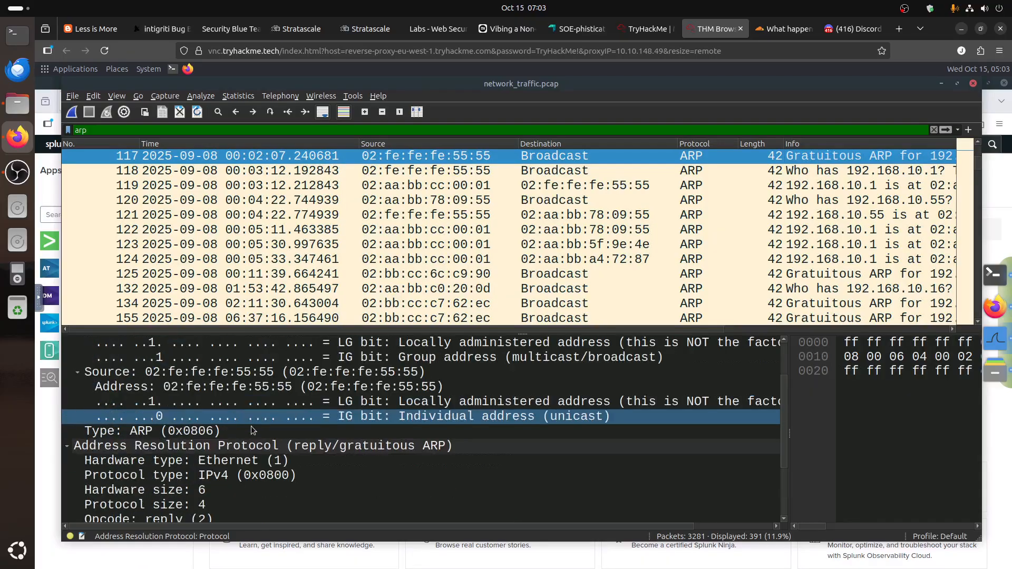
left_click(251, 426)
scroll(251, 427, "up", 2)
left_click(250, 431)
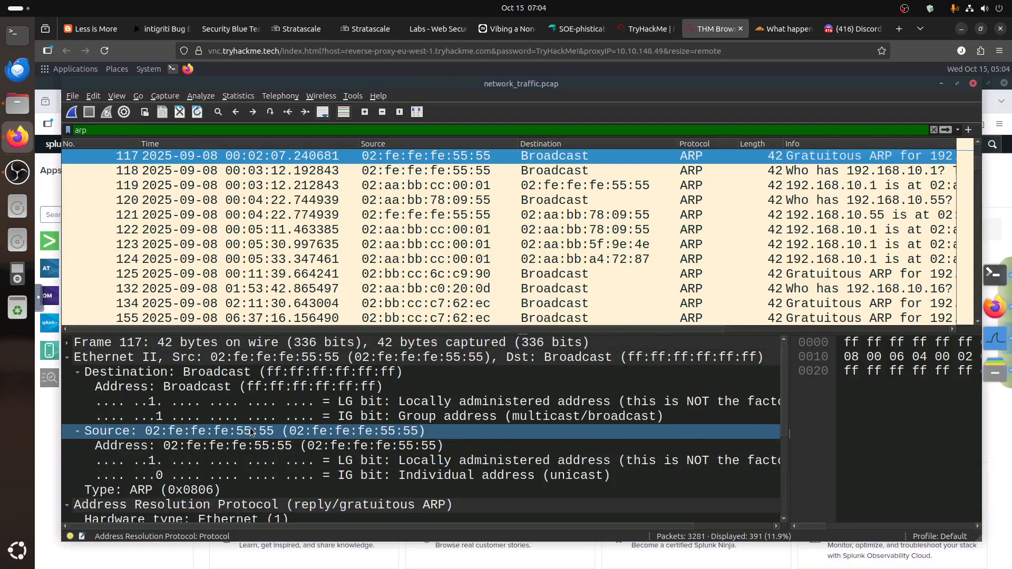
left_click(293, 475)
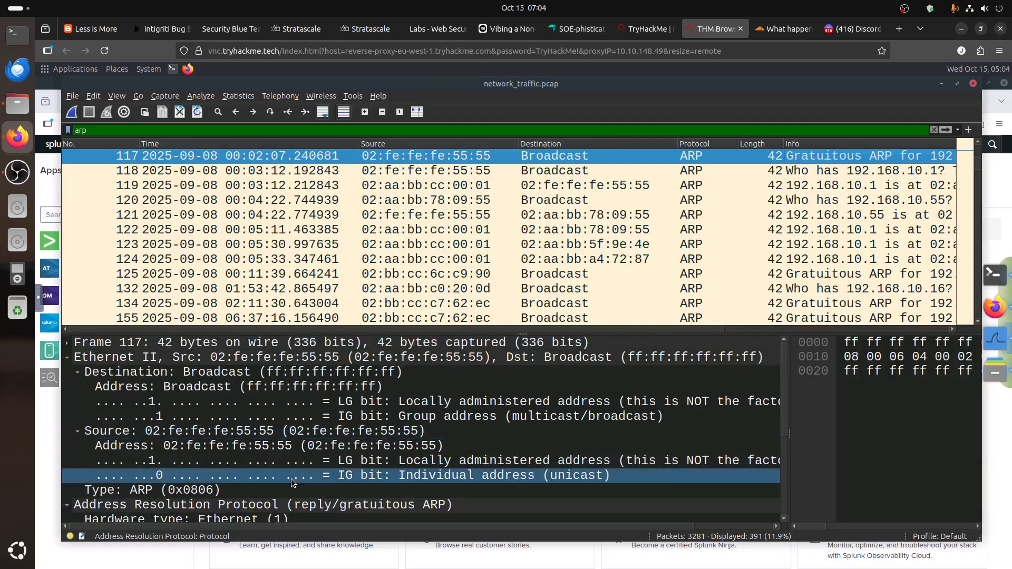
scroll(291, 478, "down", 1)
left_click(291, 476)
scroll(291, 479, "down", 3)
left_click(291, 477)
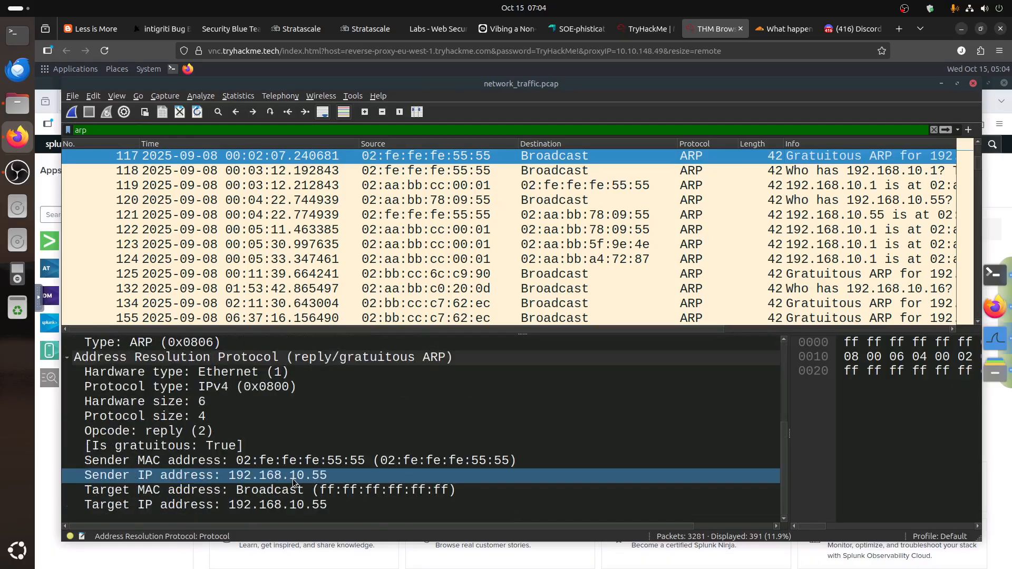
Filter the capture to gratuitous ARP packets with arp.isgratuitous == True, taken from packet 117's details
left_click(174, 456)
left_click(179, 447)
right_click(183, 447)
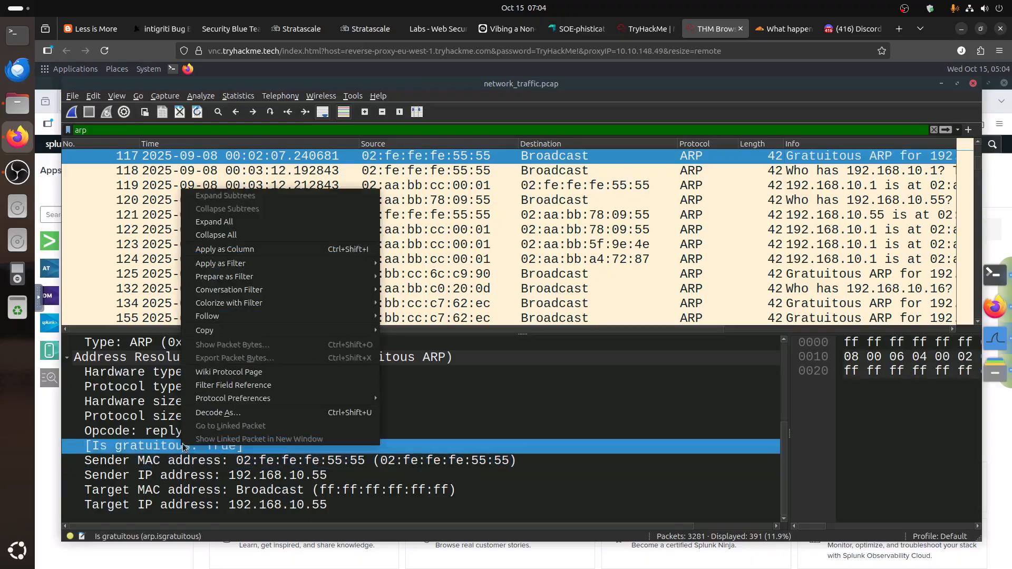
mouse_move(260, 264)
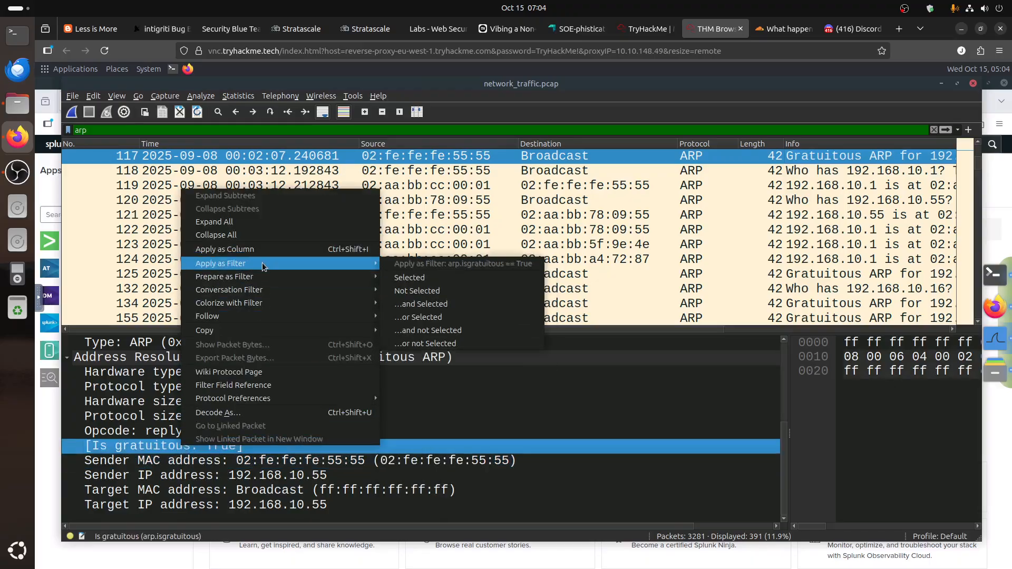
left_click(418, 278)
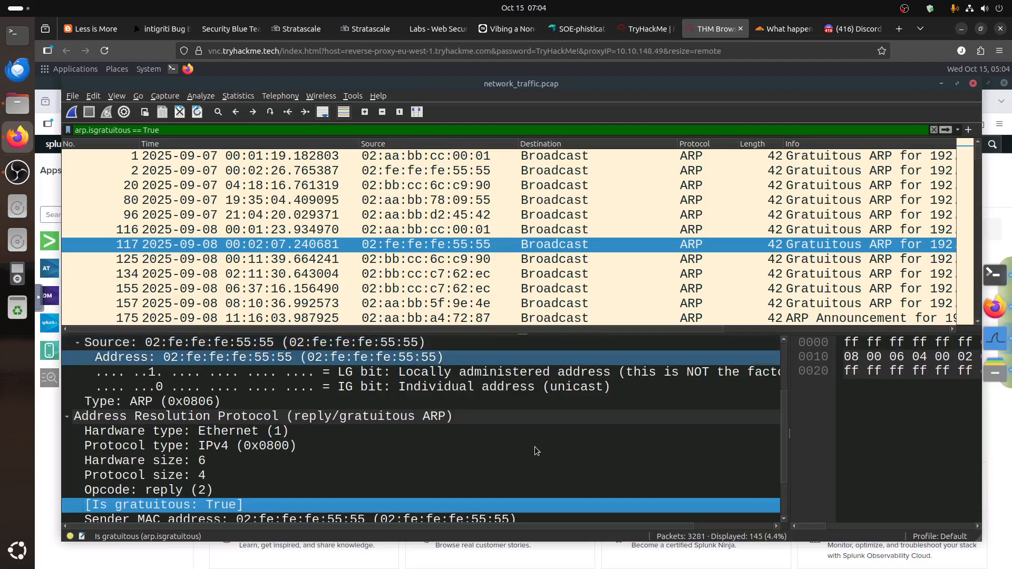
Check the room's gratuitous ARP question and select the first gratuitous reply for 192.168.10.1 in the capture
left_click(647, 28)
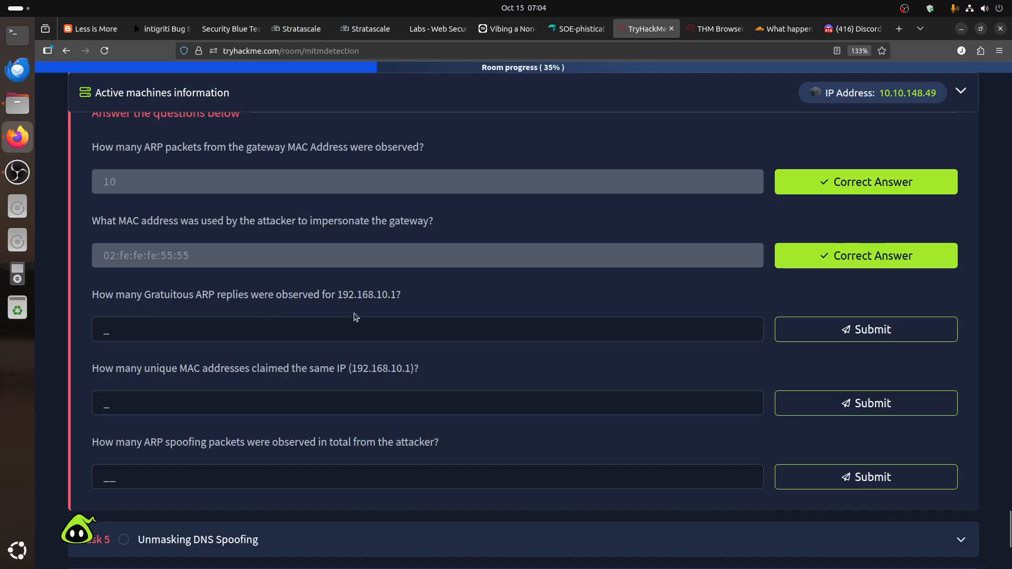
left_click(711, 36)
scroll(340, 431, "up", 1)
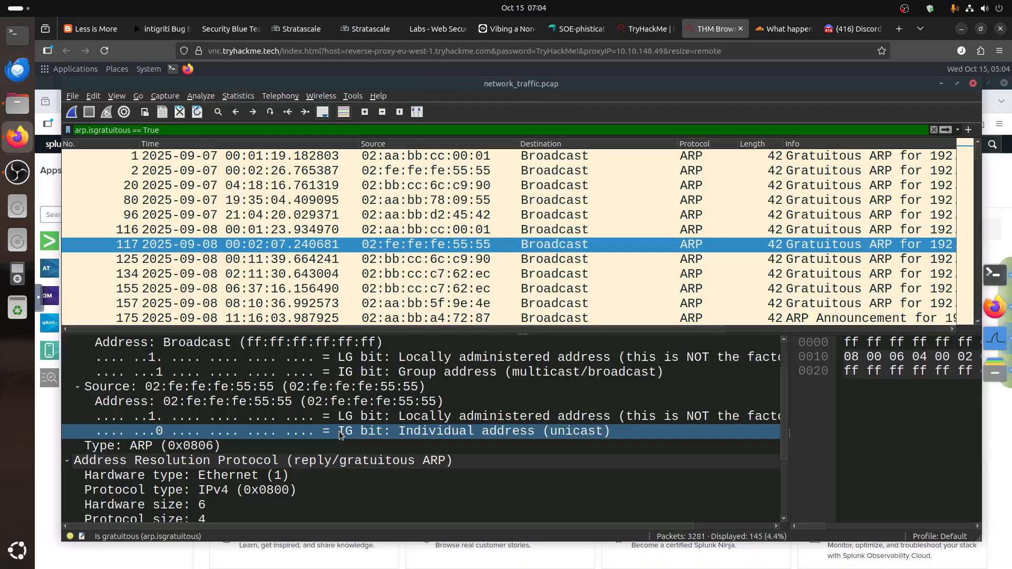
scroll(340, 435, "down", 3)
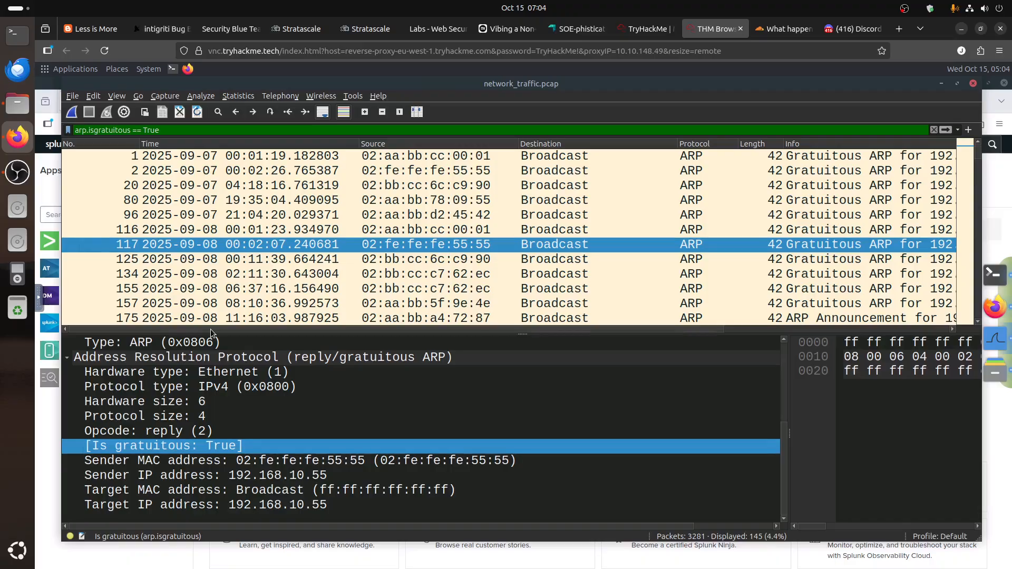
left_click_drag(213, 329, 466, 332)
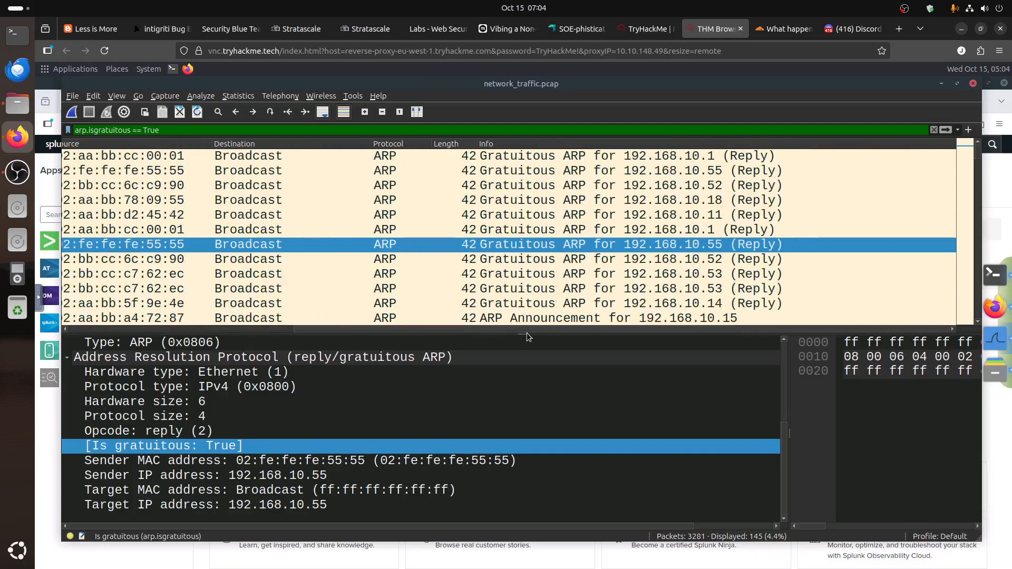
left_click(527, 156)
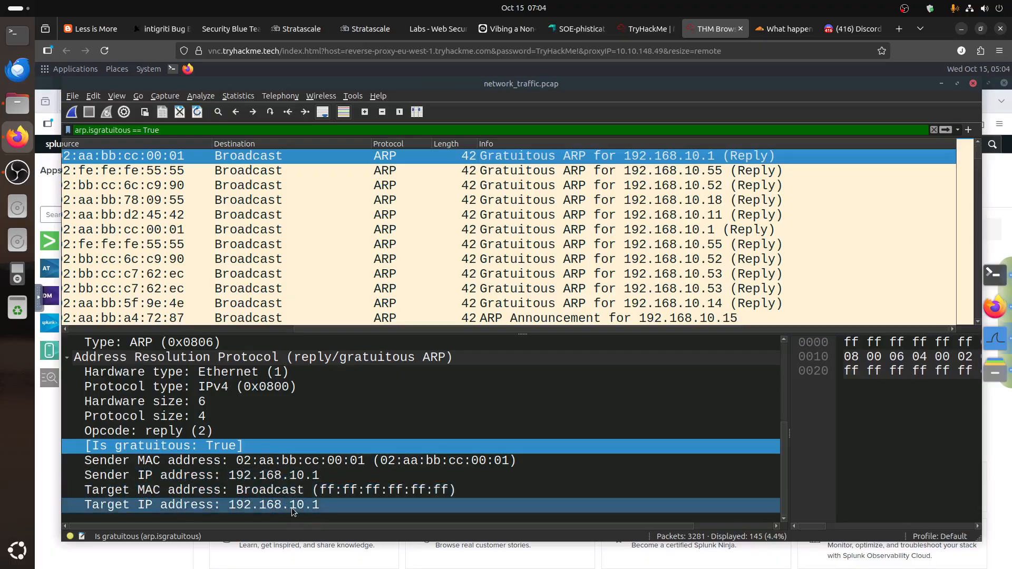
Recheck the question and narrow the gratuitous ARP filter with the additional condition arp.src.proto_ipv4 == 192.168.10.1
left_click(647, 29)
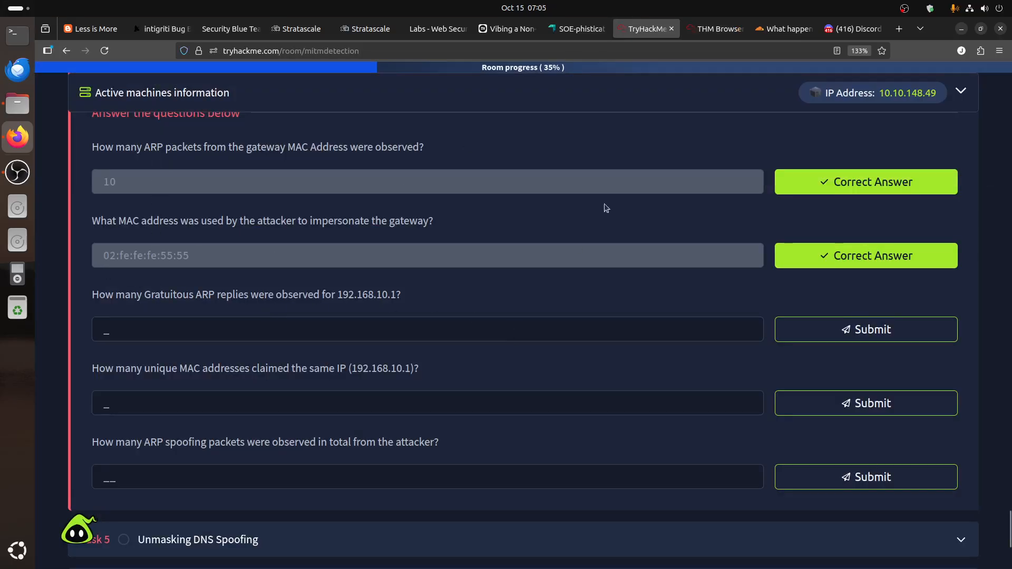
left_click(728, 30)
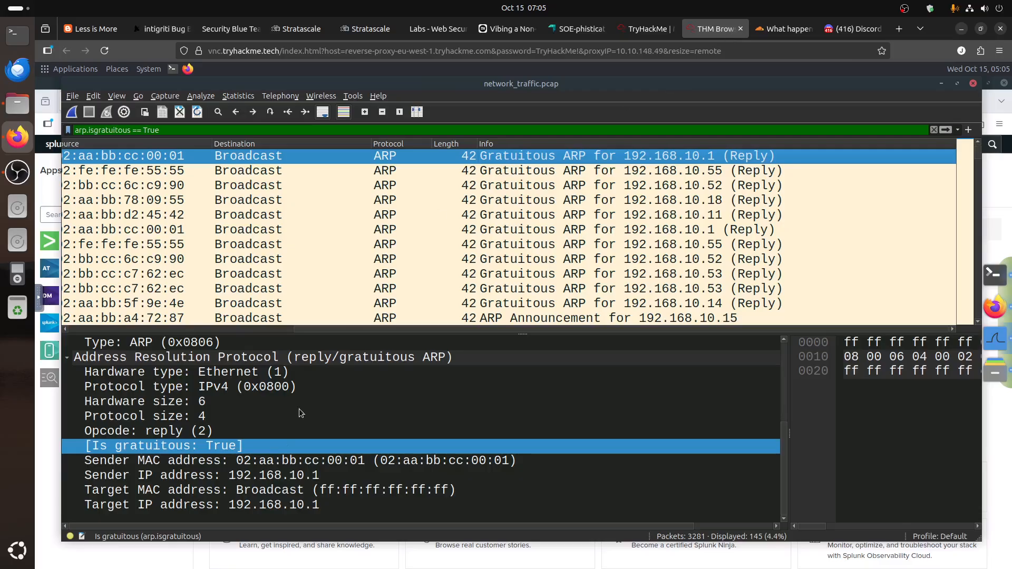
left_click(182, 476)
right_click(183, 476)
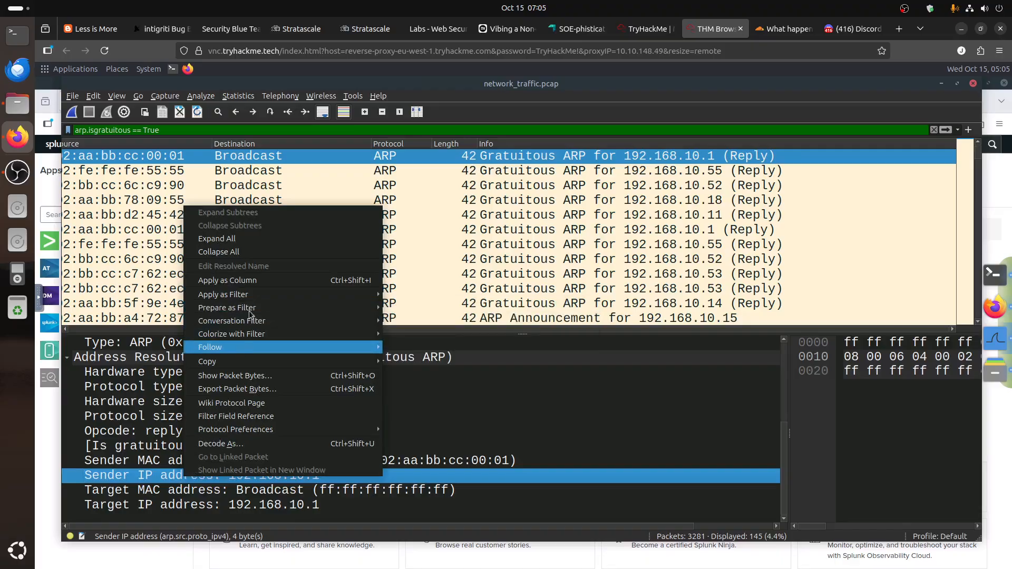
mouse_move(259, 296)
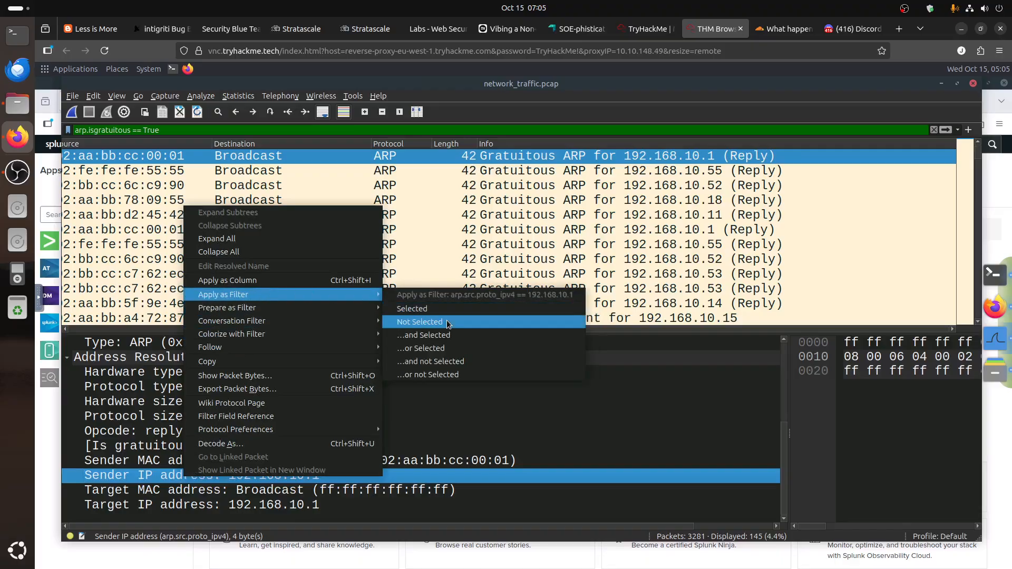
left_click(466, 341)
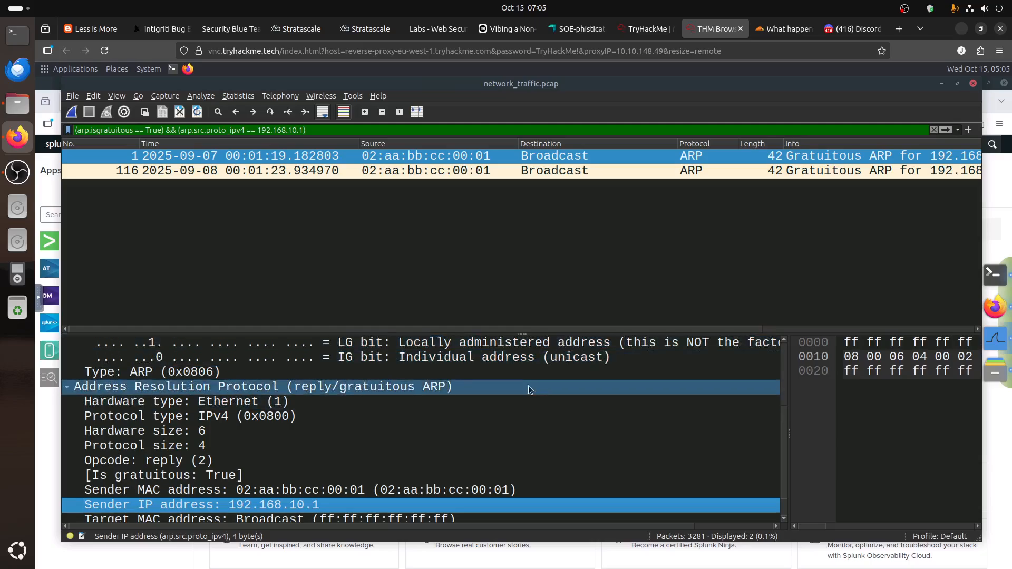
Review the filtered packets and submit 2 in the TryHackMe room as the number of gratuitous ARP replies for 192.168.10.1
scroll(622, 337, "right", 5)
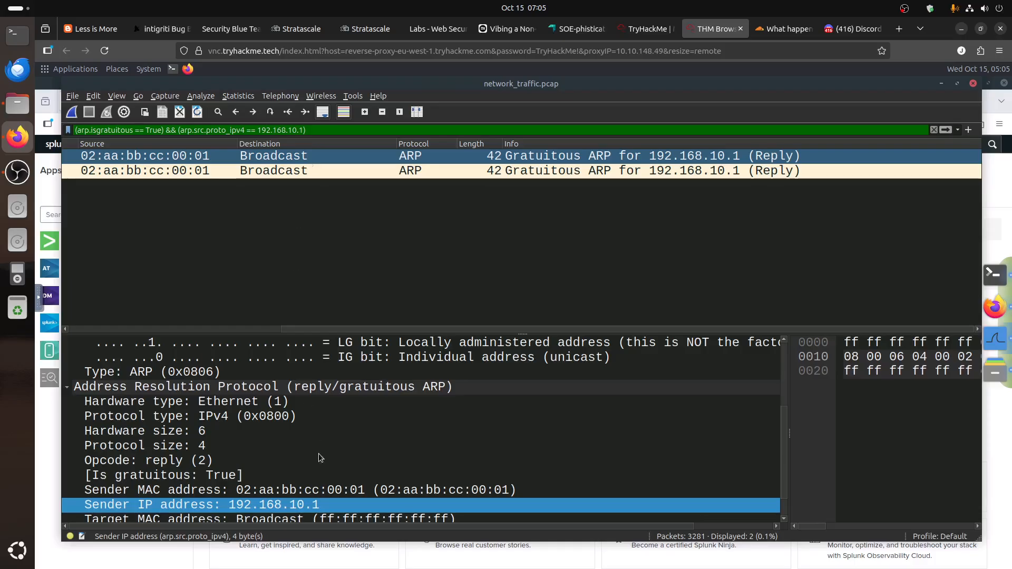
scroll(318, 464, "down", 1)
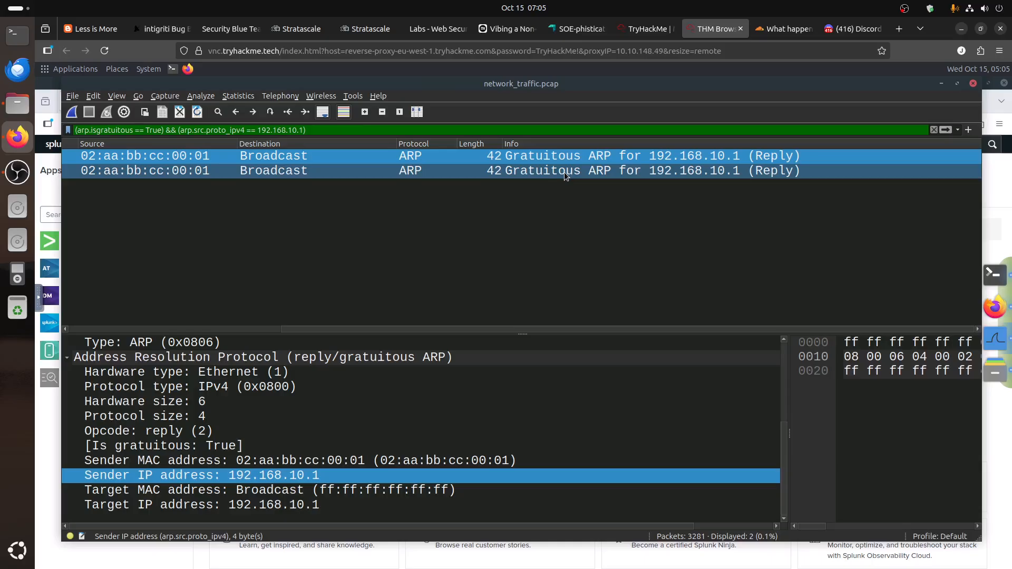
left_click(646, 29)
left_click(172, 334)
type("2")
left_click(835, 329)
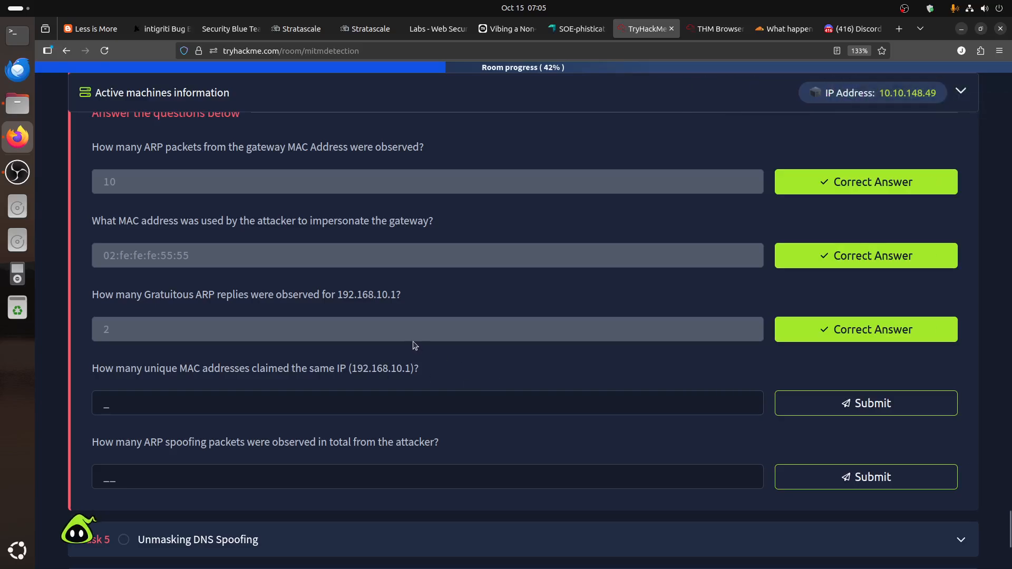
Reread the room's ARP filter notes and reduce the capture's display filter to (arp.src.proto_ipv4 == 192.168.10.1)
left_click(380, 406)
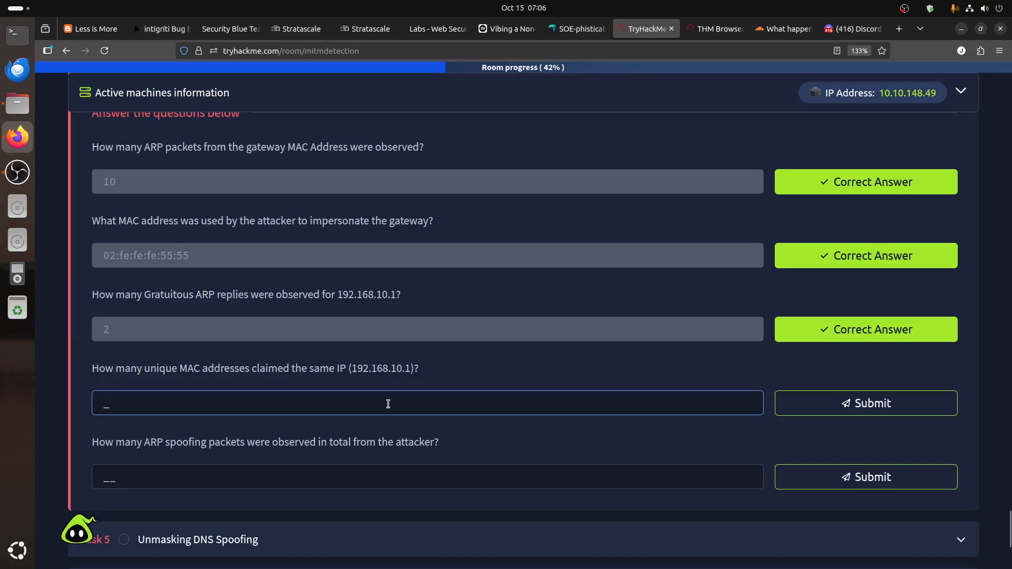
scroll(464, 414, "up", 15)
scroll(466, 400, "up", 5)
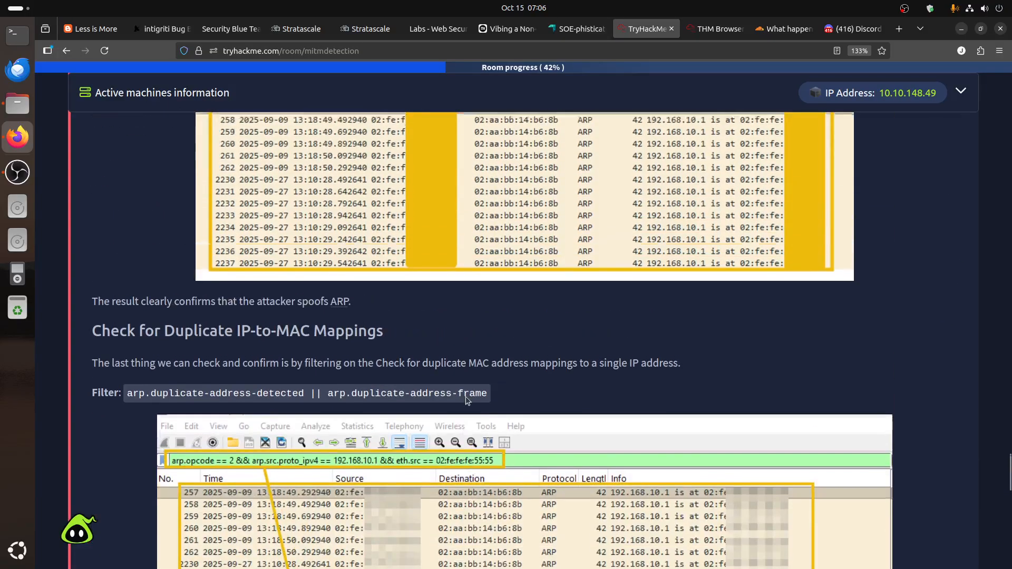
scroll(511, 430, "down", 10)
scroll(603, 416, "down", 6)
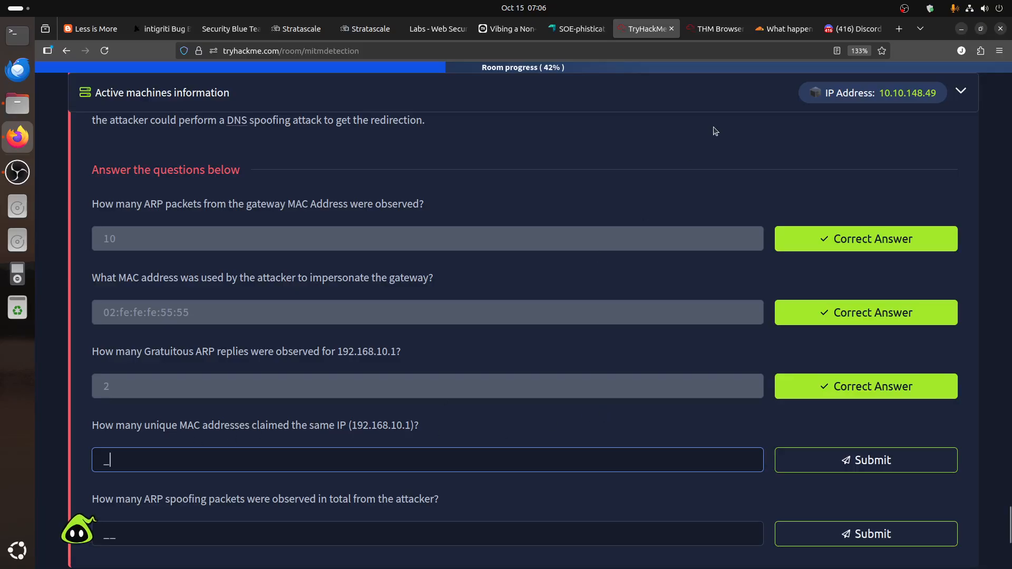
scroll(582, 372, "up", 15)
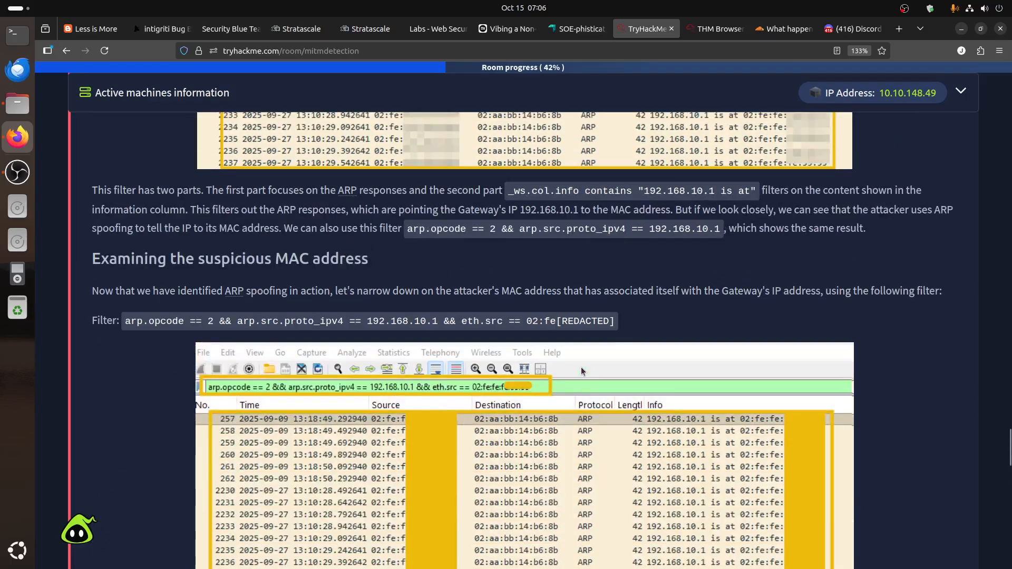
left_click(714, 28)
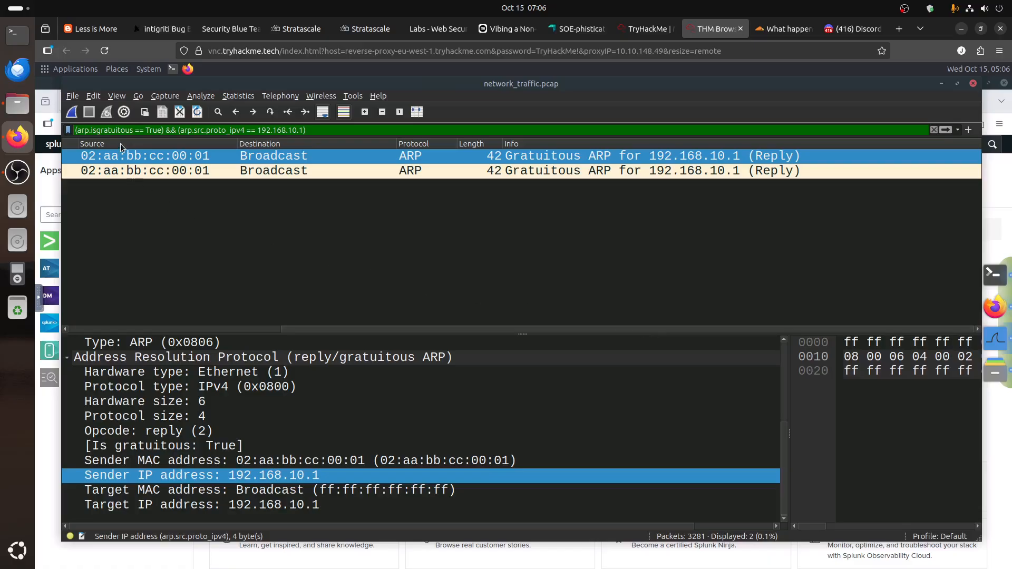
left_click_drag(176, 130, 38, 132)
key("BackSpace")
key("Return")
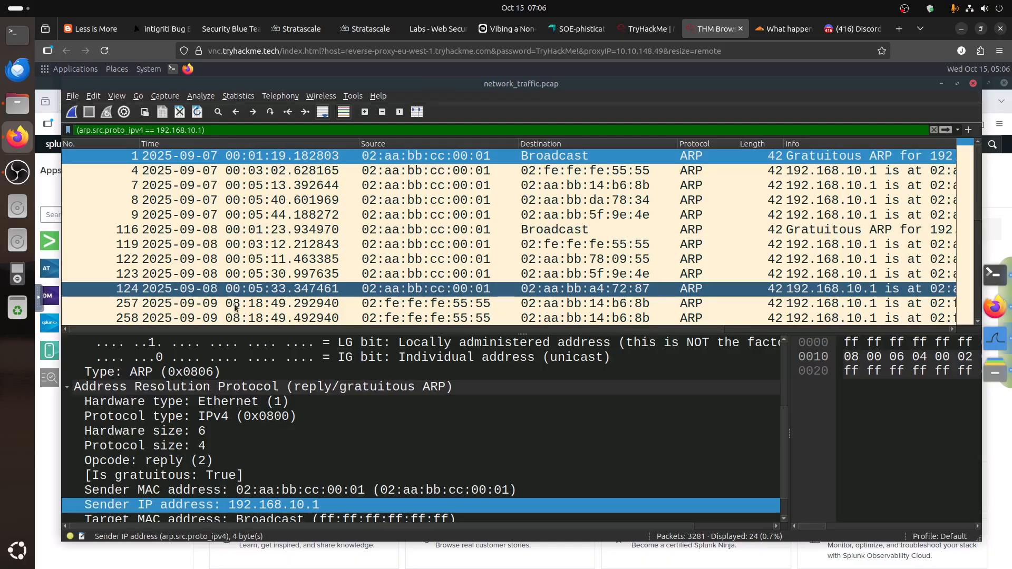
Compare the MAC addresses claimed for 192.168.10.1 across all the filtered ARP replies
left_click_drag(353, 329, 445, 329)
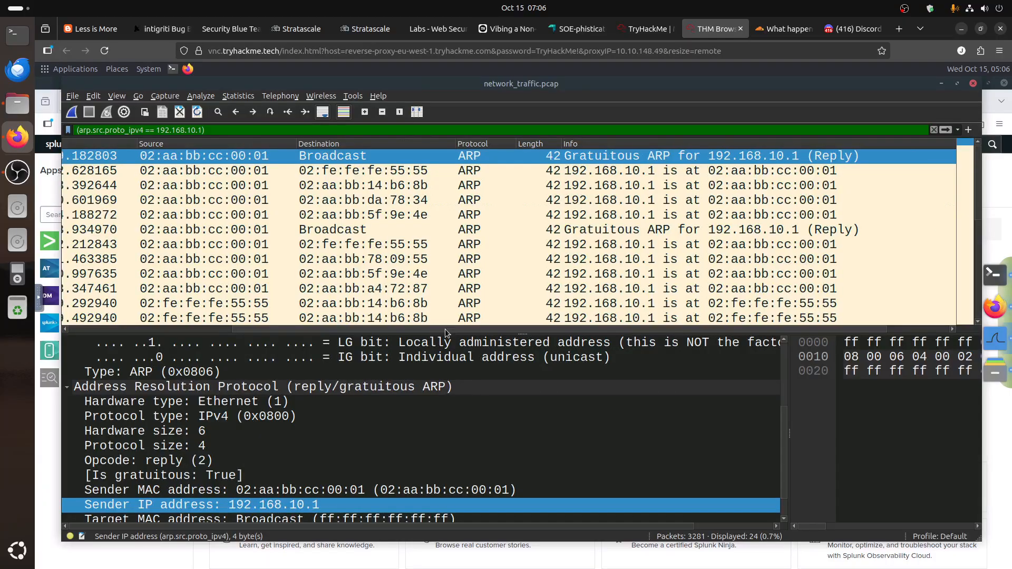
left_click_drag(444, 329, 447, 330)
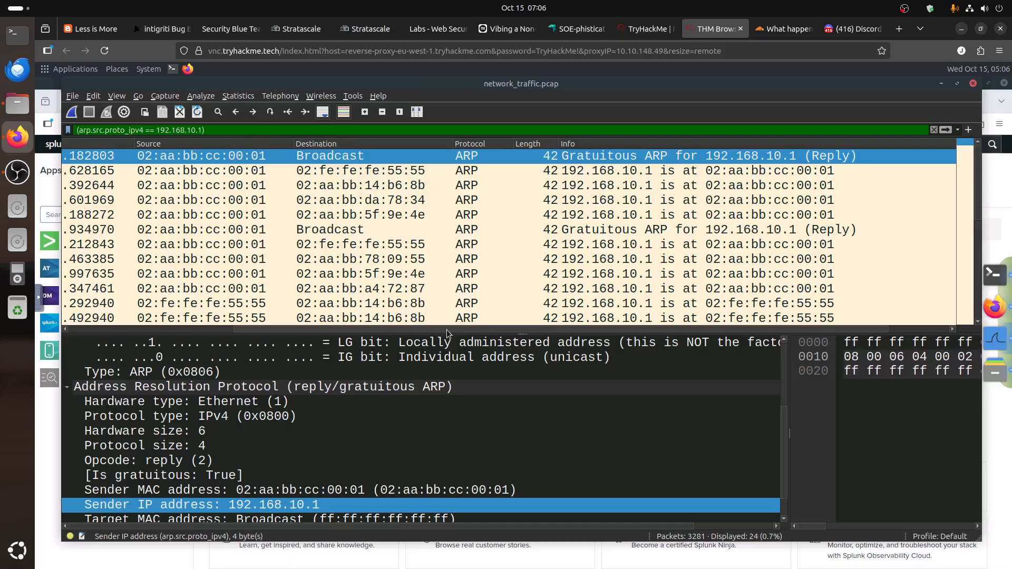
left_click(835, 173)
left_click(831, 184)
left_click(831, 202)
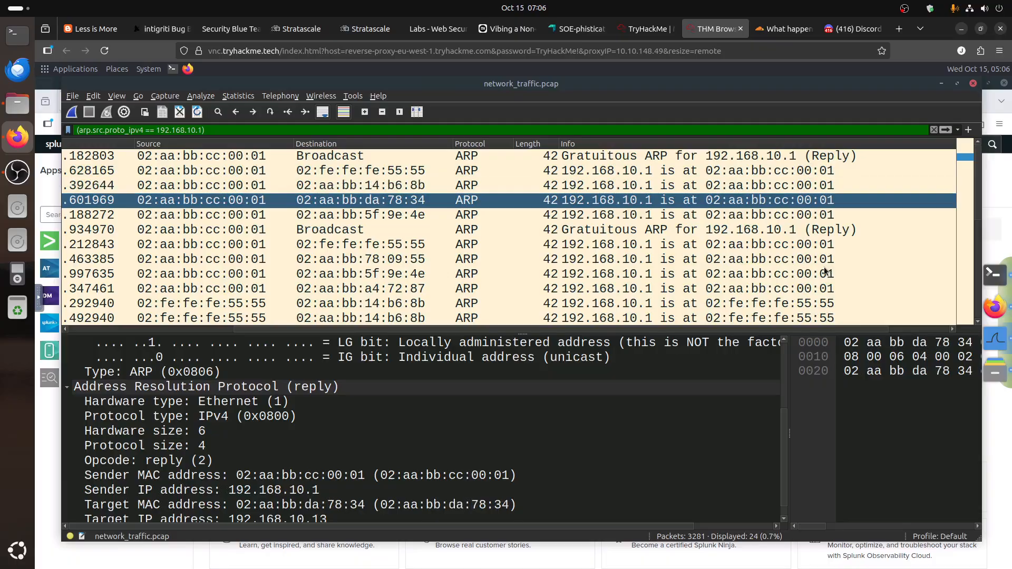
left_click(826, 270)
scroll(833, 296, "down", 2)
left_click(835, 301)
left_click(830, 291)
scroll(829, 290, "down", 3)
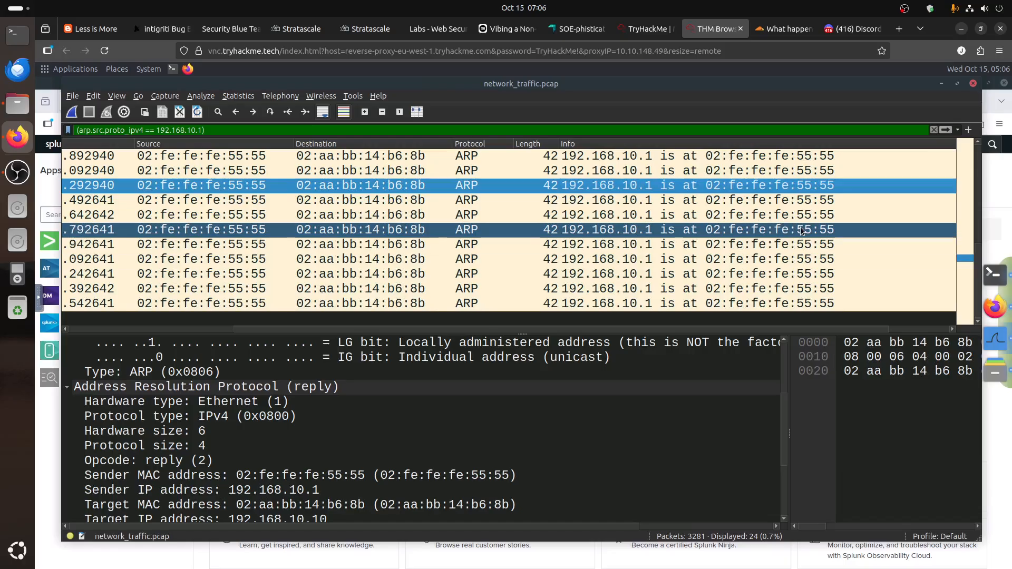
Submit 2 in the TryHackMe room as the number of unique MAC addresses claiming 192.168.10.1
left_click(647, 28)
scroll(328, 349, "down", 8)
scroll(328, 349, "down", 10)
left_click(344, 344)
type("2")
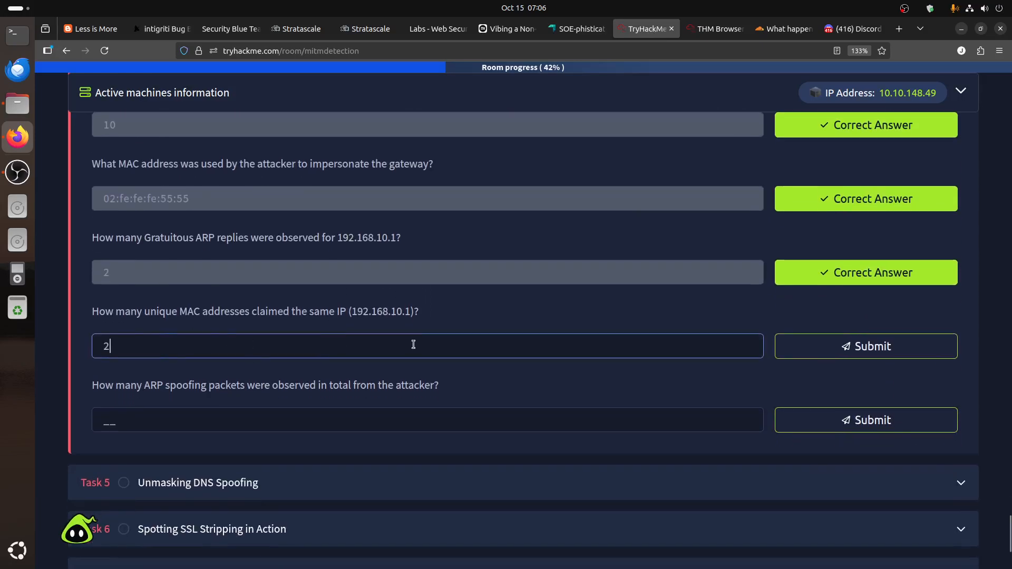
key("Return")
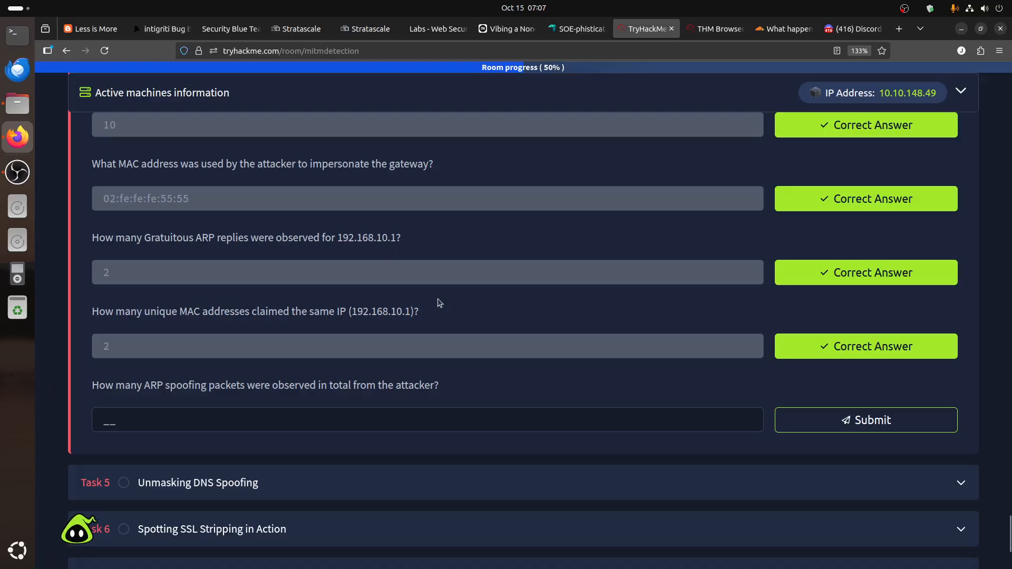
Switch to the Wireshark capture and filter it to ARP packets whose sender MAC address is 02:fe:fe:fe:55:55
left_click(693, 31)
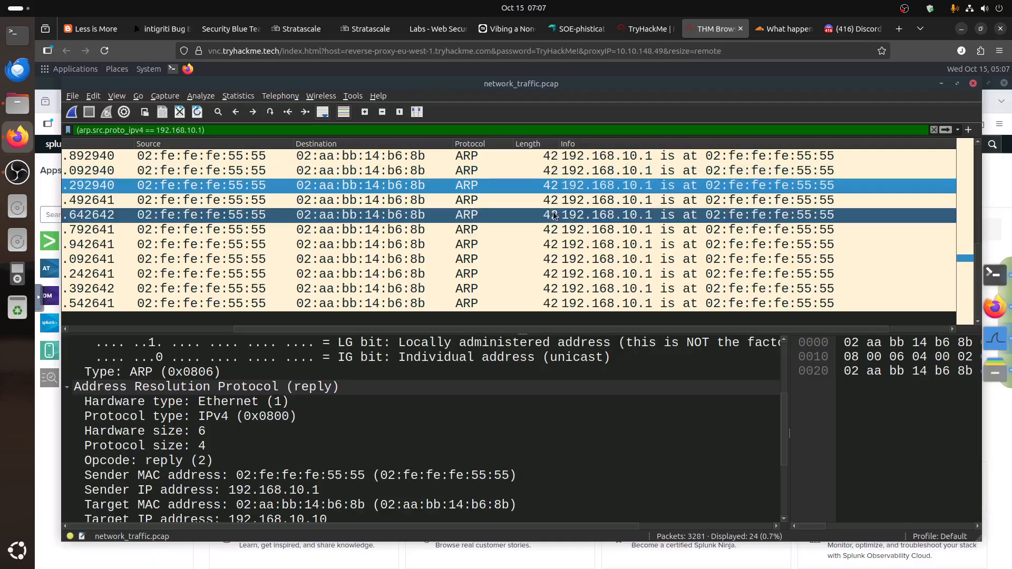
left_click(777, 232)
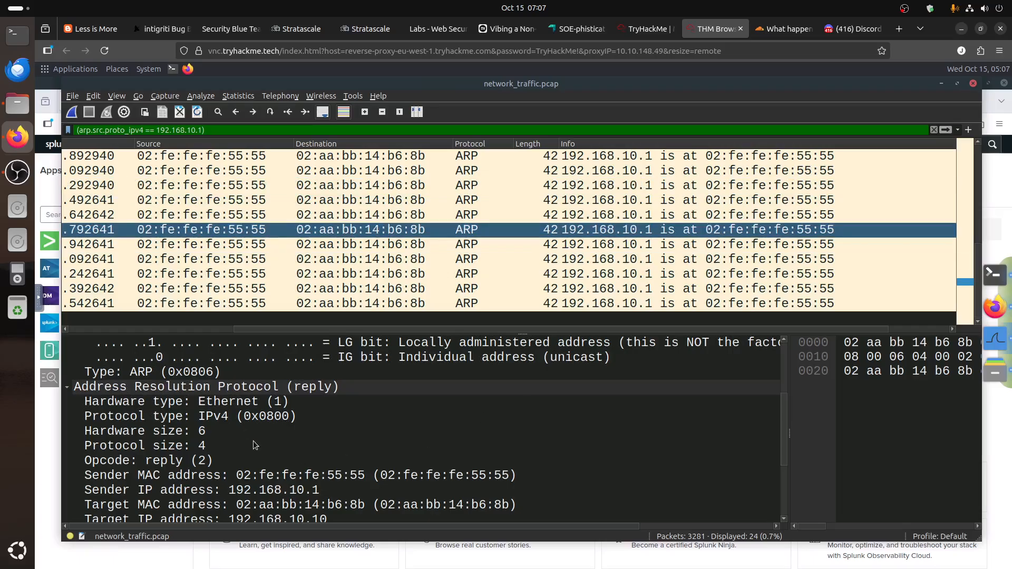
scroll(257, 439, "down", 2)
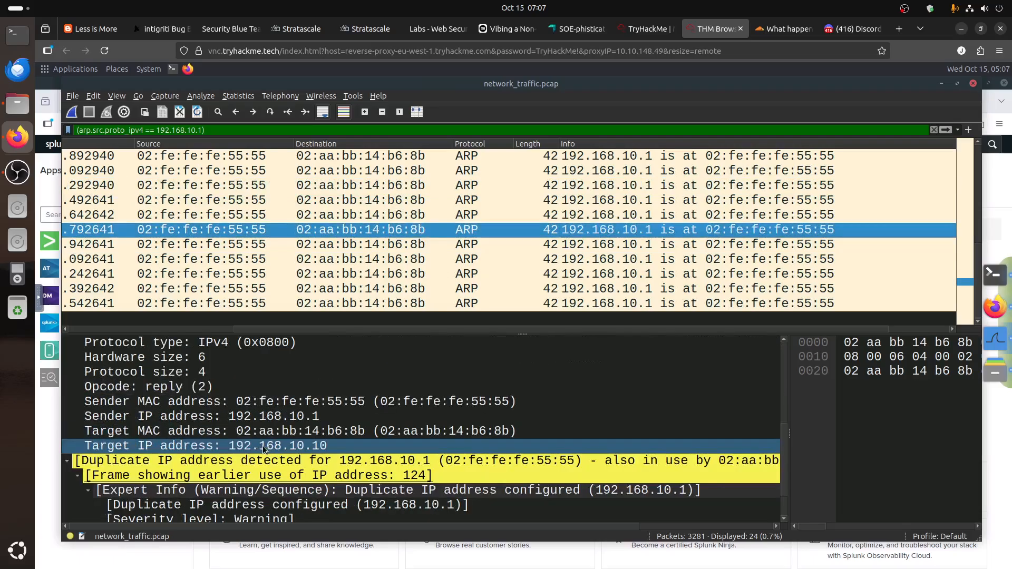
left_click(240, 476)
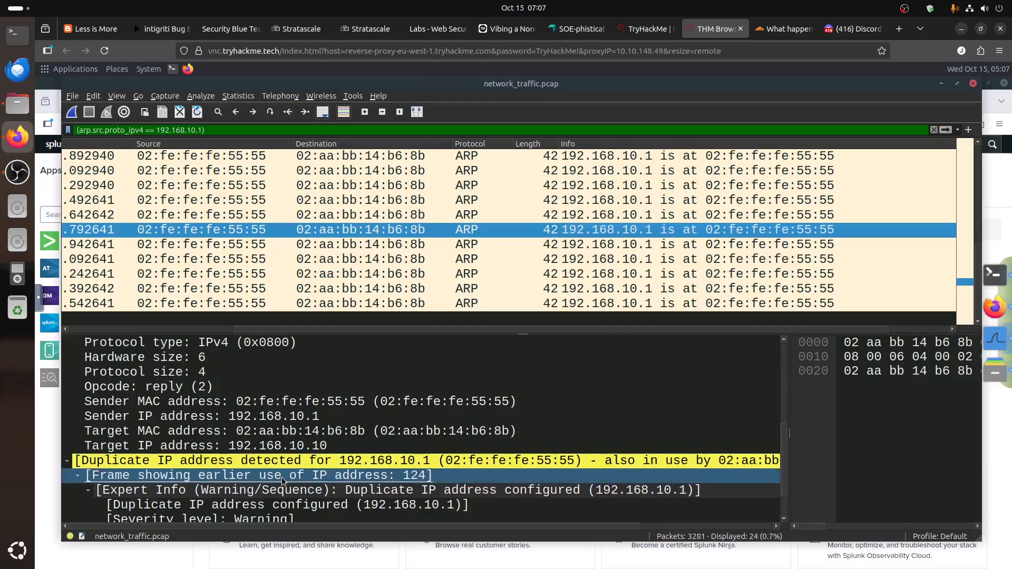
scroll(241, 475, "down", 1)
left_click(248, 402)
left_click(248, 387)
left_click(246, 372)
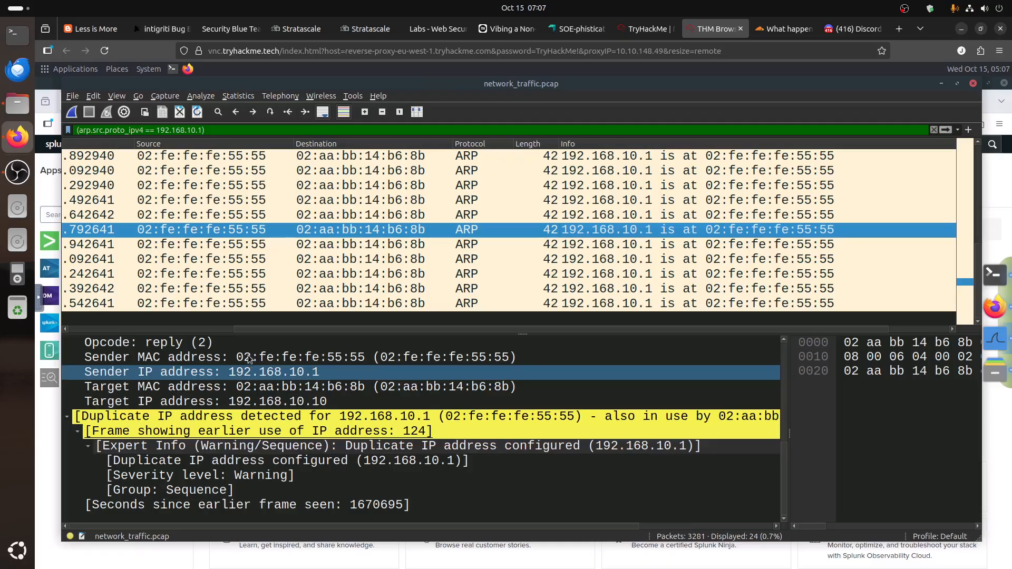
left_click(247, 355)
right_click(248, 355)
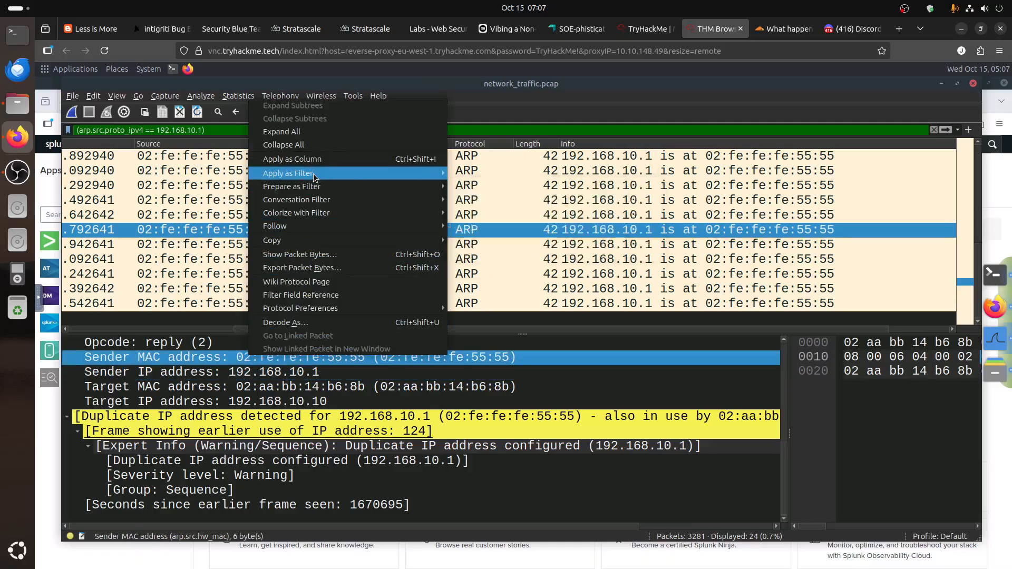
mouse_move(313, 172)
left_click(498, 188)
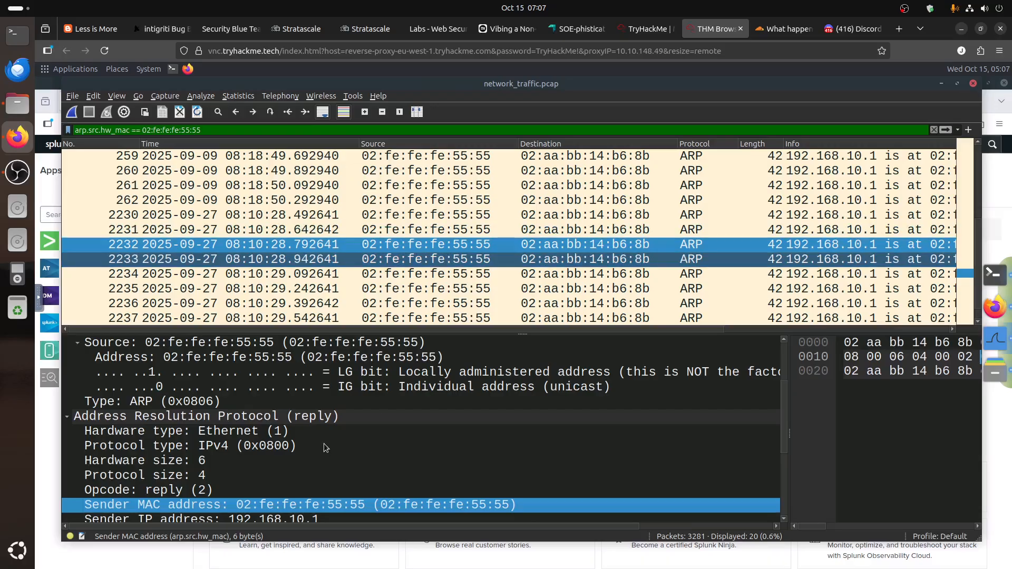
Filter the capture by sender IP address 192.168.10.1 combined with sender MAC address 02:fe:fe:fe:55:55
scroll(298, 479, "down", 1)
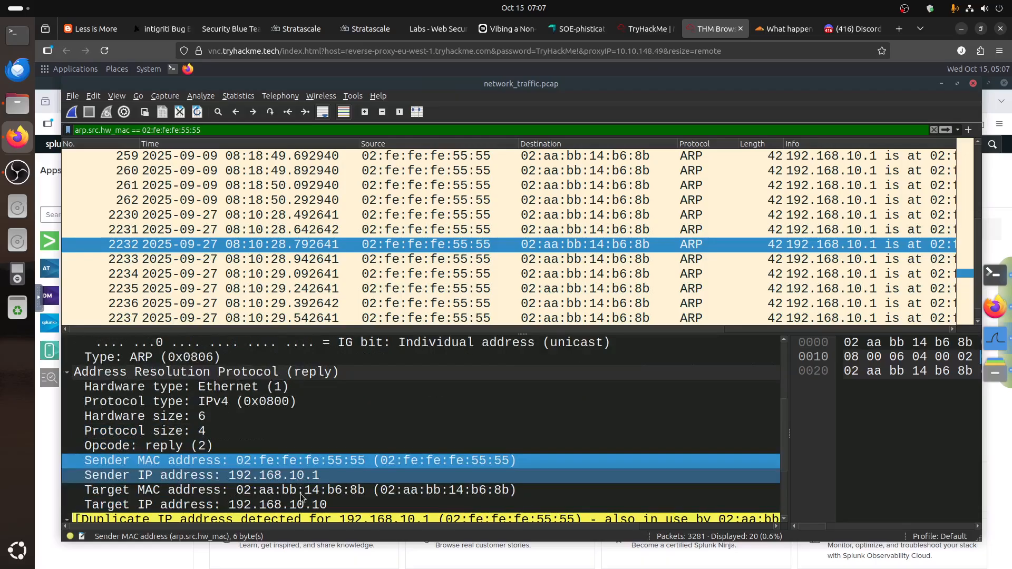
scroll(300, 497, "down", 3)
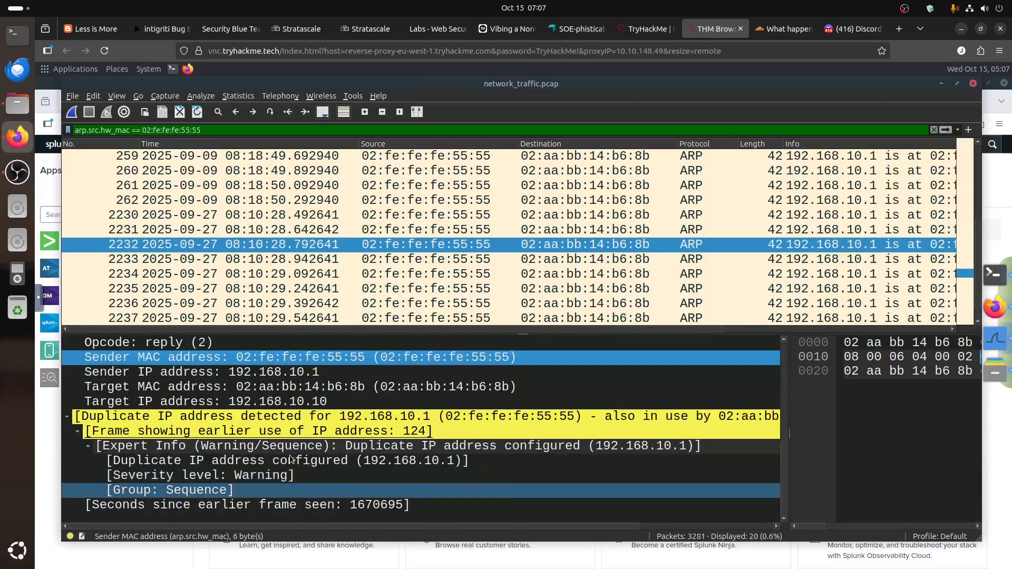
left_click(284, 371)
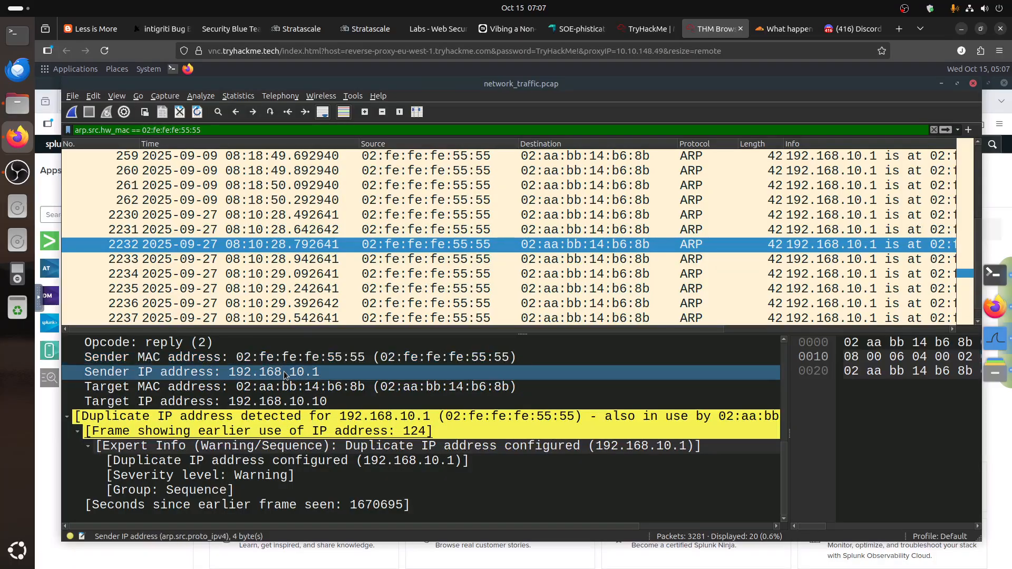
right_click(284, 372)
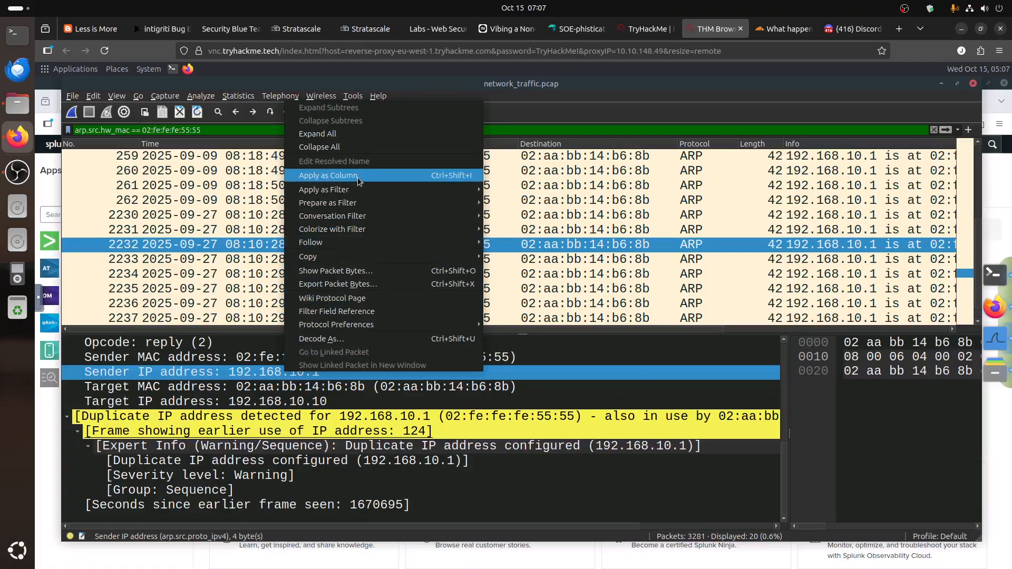
mouse_move(352, 191)
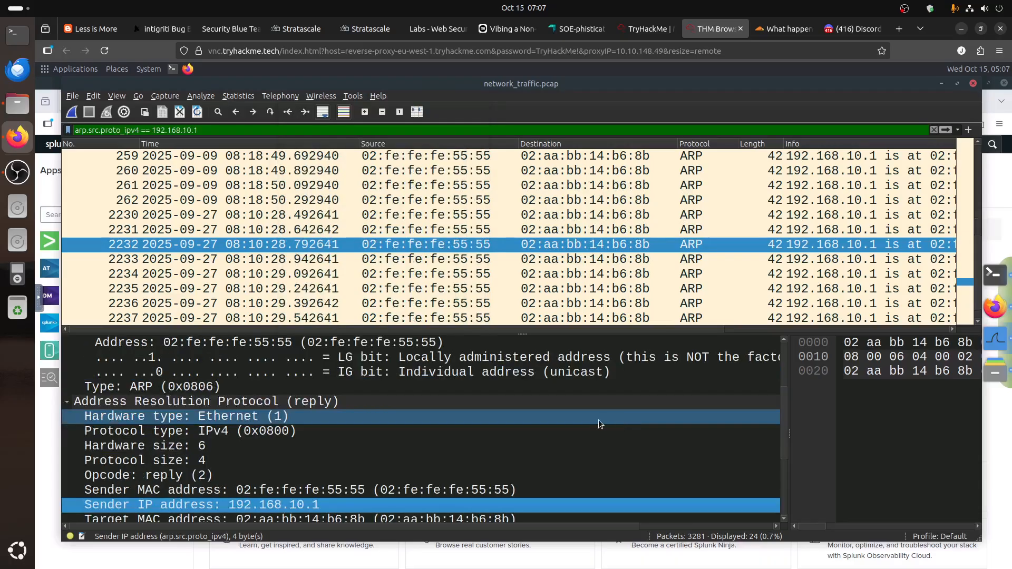
left_click(251, 449)
left_click(274, 457)
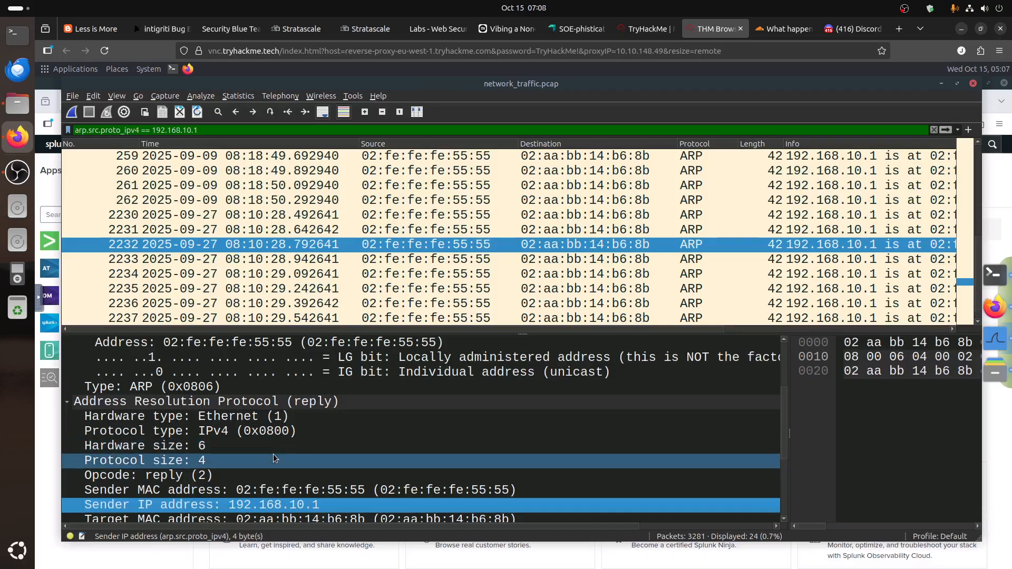
right_click(286, 491)
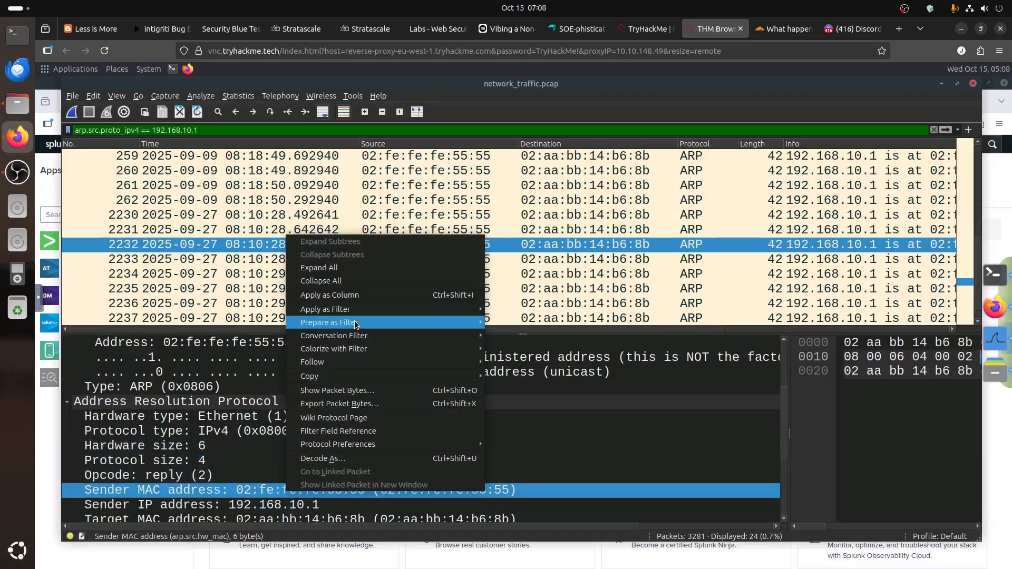
mouse_move(356, 315)
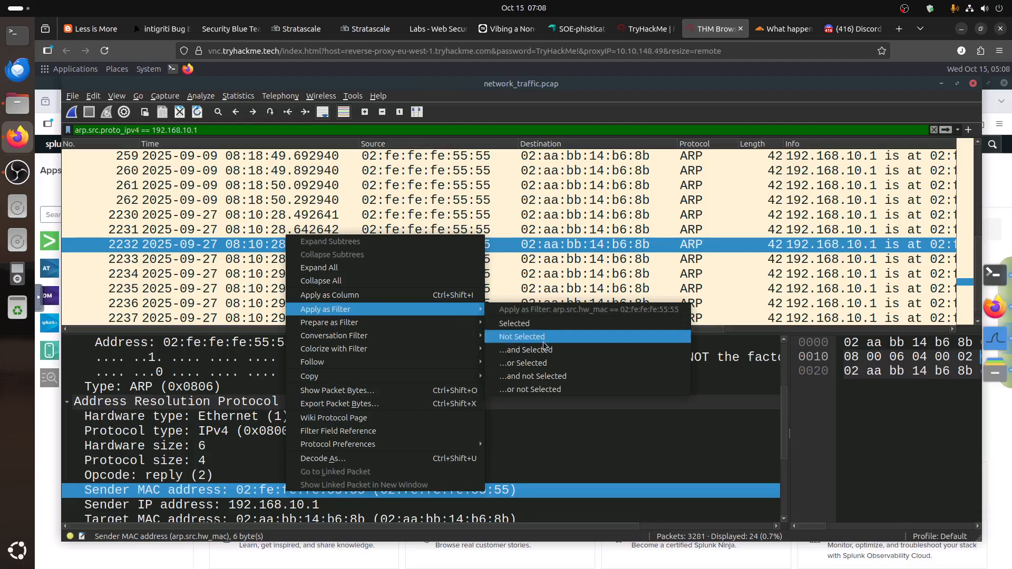
left_click(547, 350)
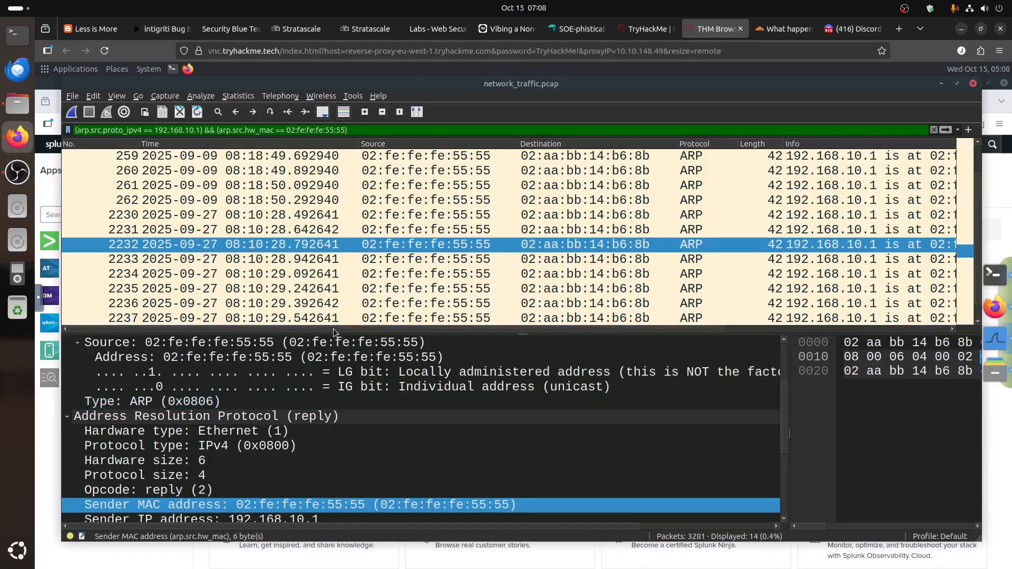
Review the info column of the filtered ARP replies to count the attacker's spoofing packets
left_click_drag(536, 328, 801, 326)
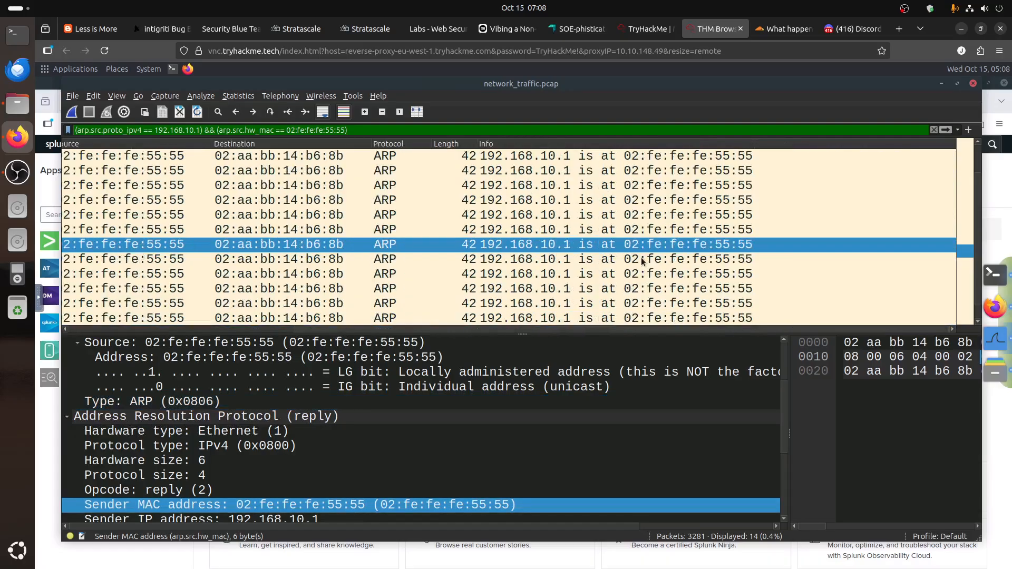
left_click(527, 156)
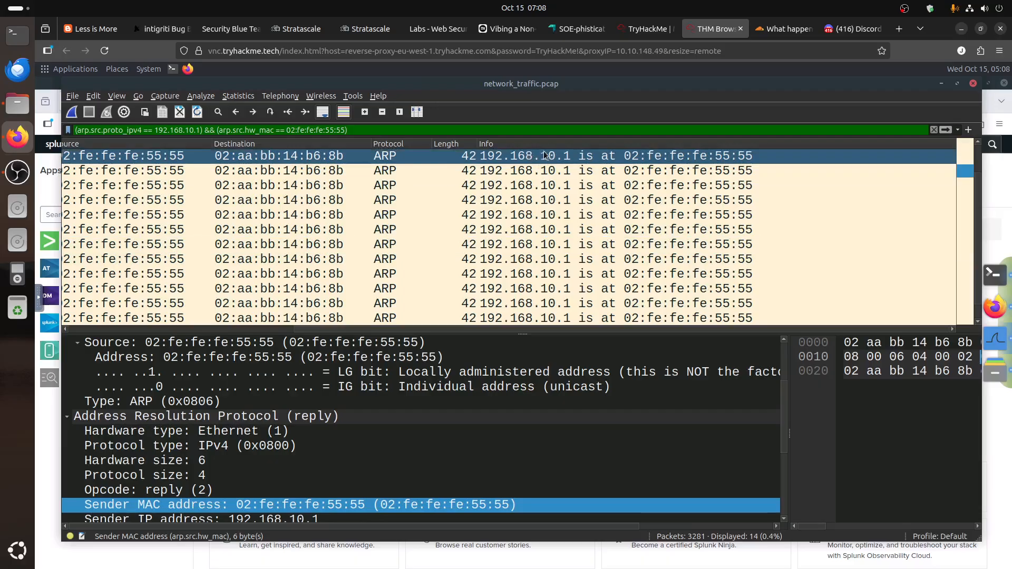
left_click(513, 169)
left_click(538, 158)
left_click_drag(748, 160, 749, 213)
left_click(748, 214)
scroll(757, 240, "down", 1)
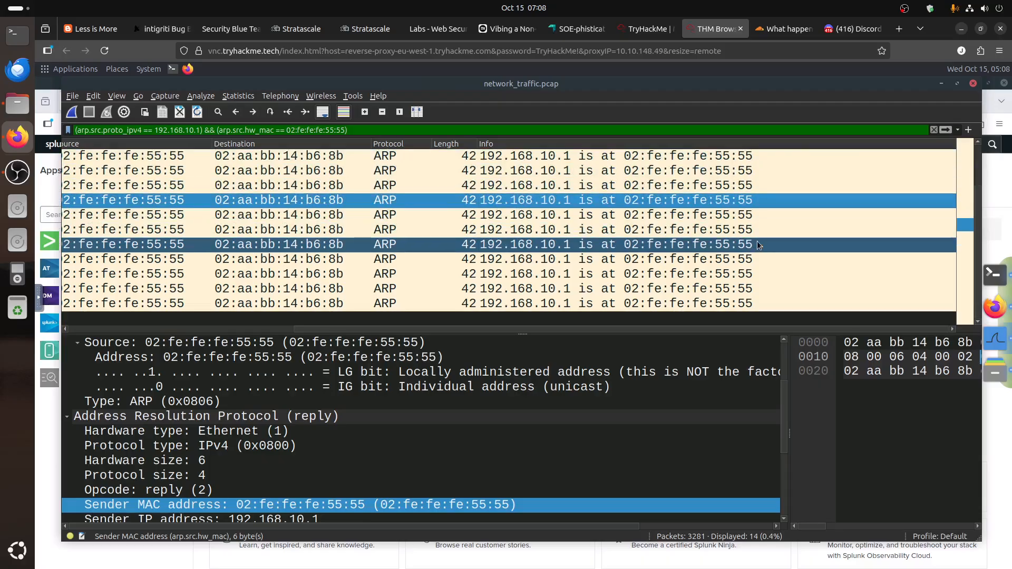
left_click(741, 186)
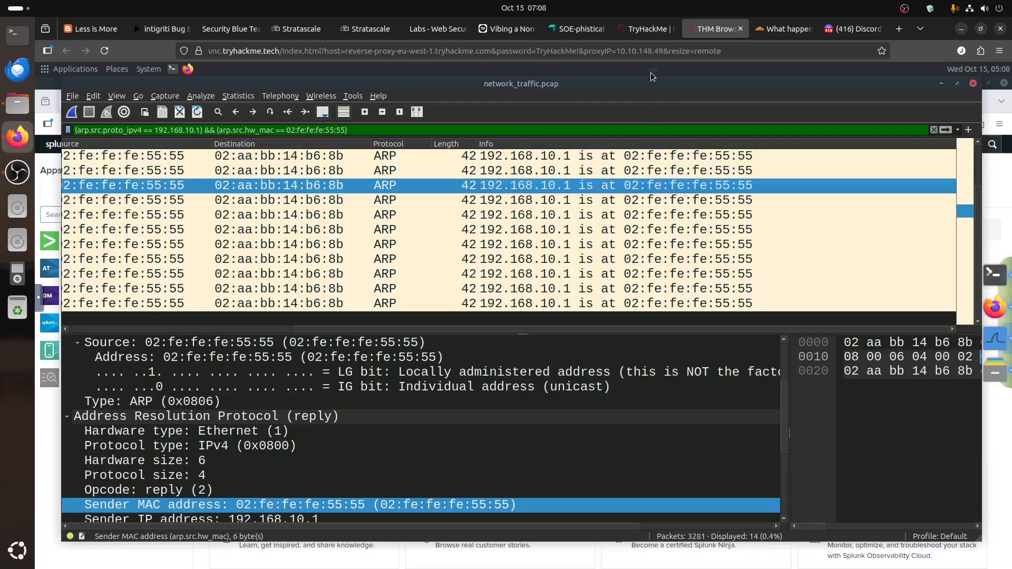
Submit 14 in the TryHackMe room as the total number of ARP spoofing packets from the attacker
left_click(645, 31)
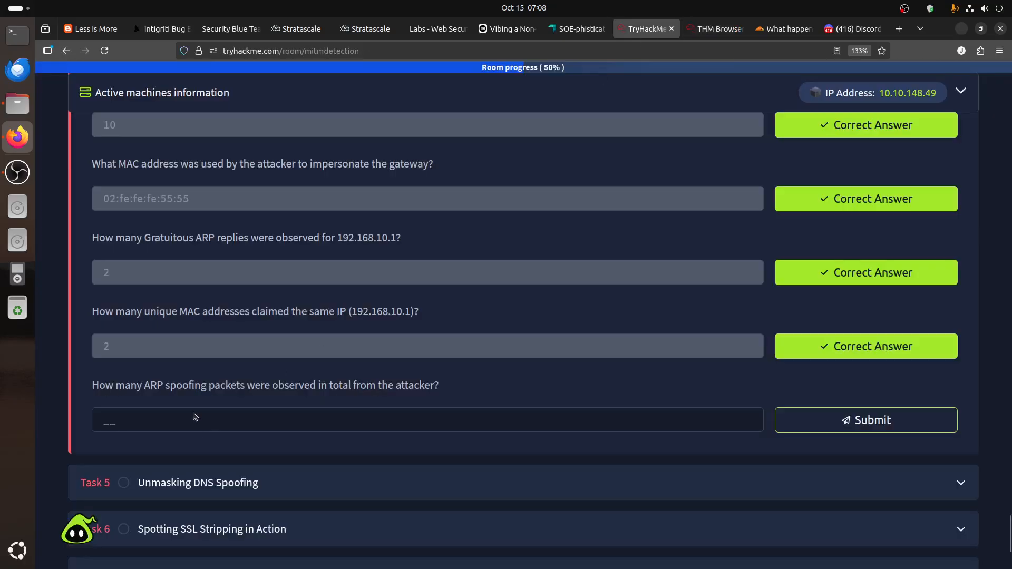
left_click(223, 420)
type("14")
left_click(785, 419)
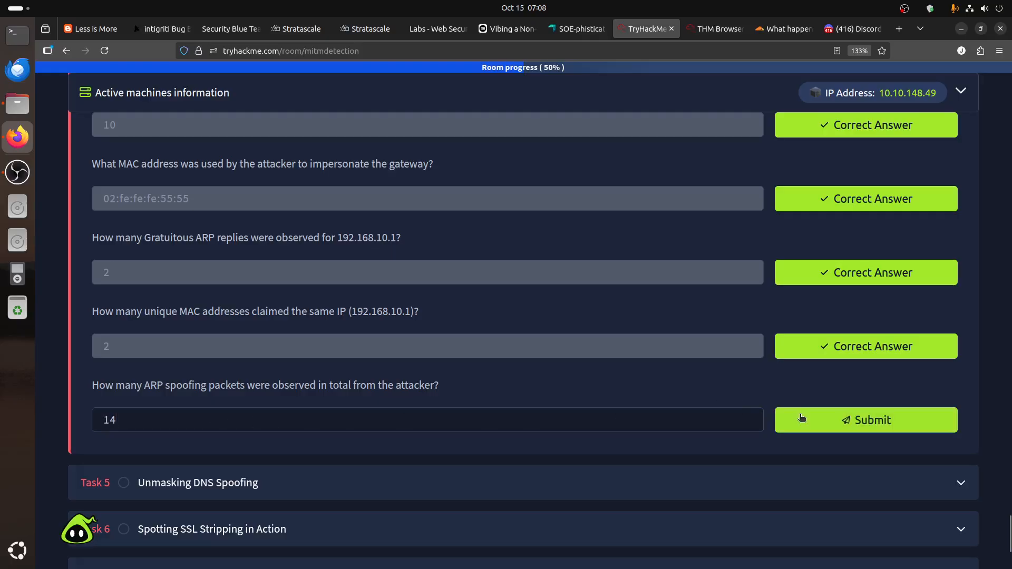
Copy the filter arp.duplicate-address-detected || arp.duplicate-address-frame from the room's section on duplicate IP-to-MAC mappings
scroll(515, 349, "down", 1)
scroll(515, 349, "up", 15)
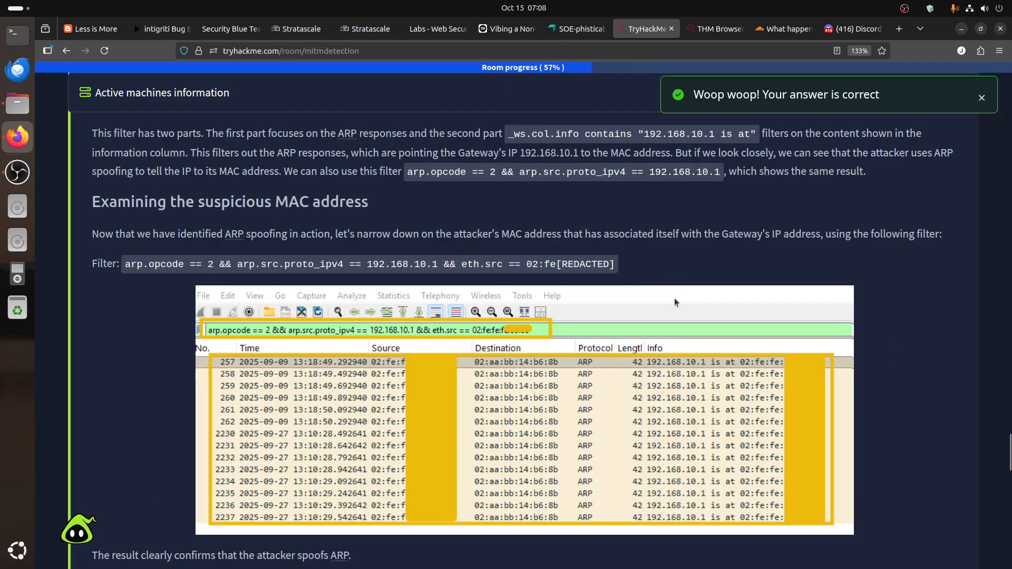
scroll(676, 301, "down", 7)
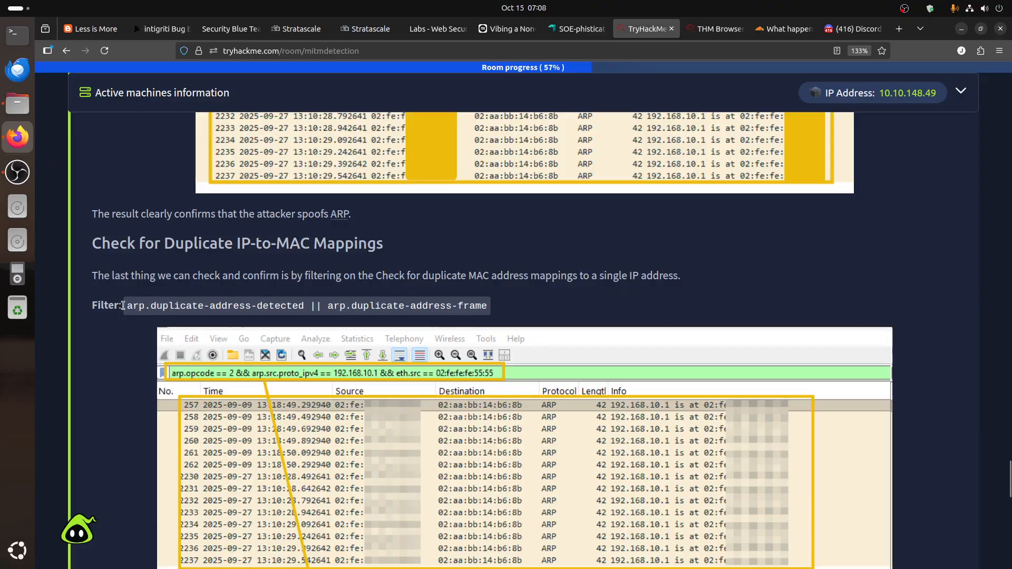
left_click_drag(122, 306, 503, 317)
key("ctrl+c")
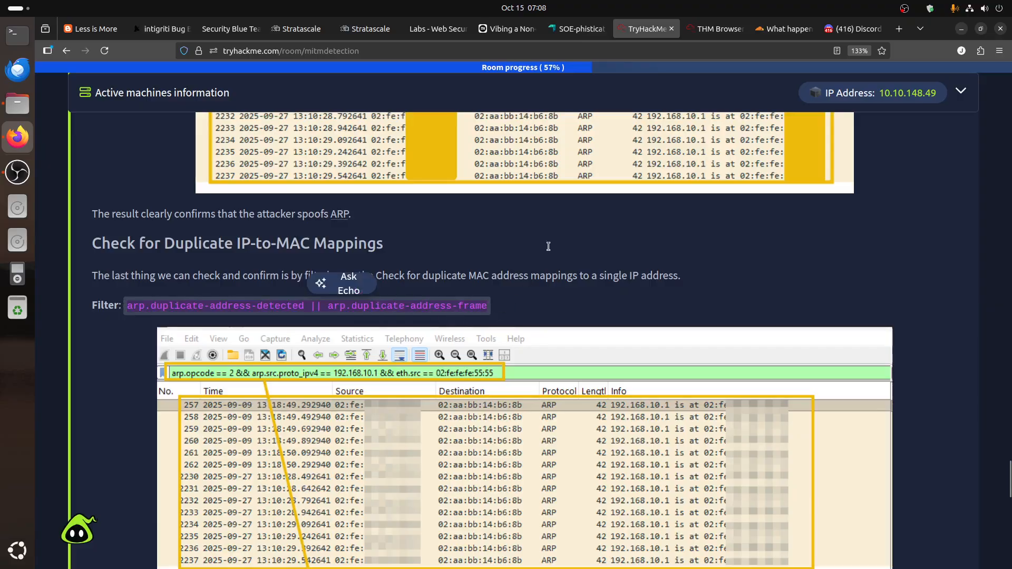
Switch to the remote desktop and replace its shared clipboard text with the copied duplicate-address filter
left_click(717, 29)
left_click(38, 299)
left_click(47, 327)
left_click_drag(197, 305, 82, 302)
key("ctrl+v")
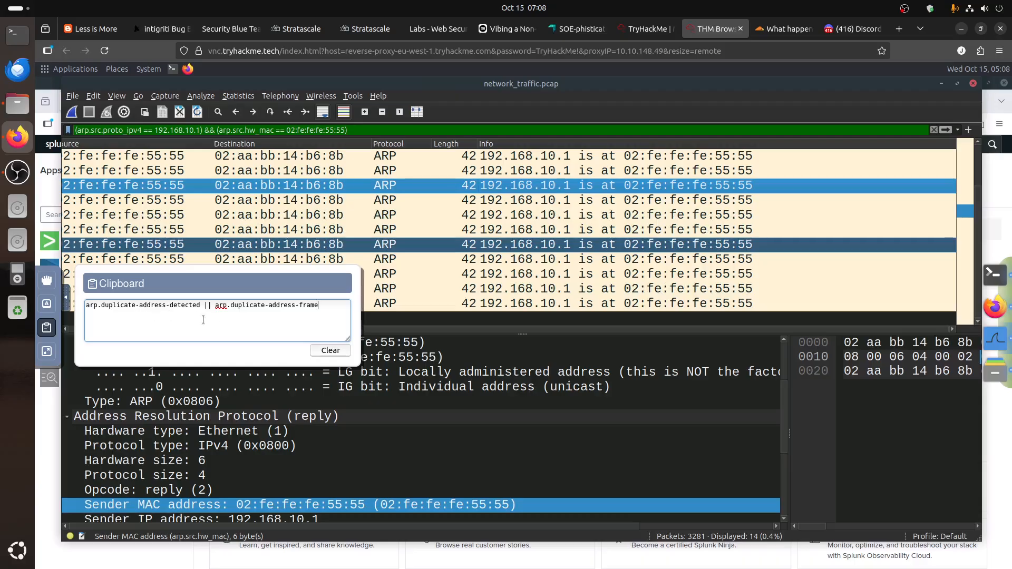
left_click(65, 305)
Try to filter the capture by the selected packet's "Duplicate IP address detected" detail line
scroll(343, 445, "down", 4)
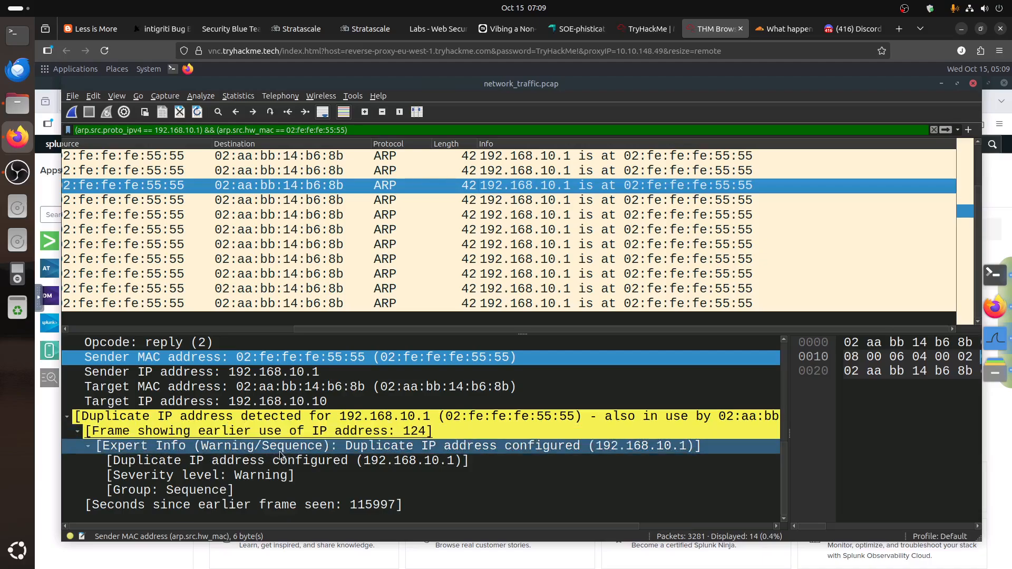
right_click(286, 418)
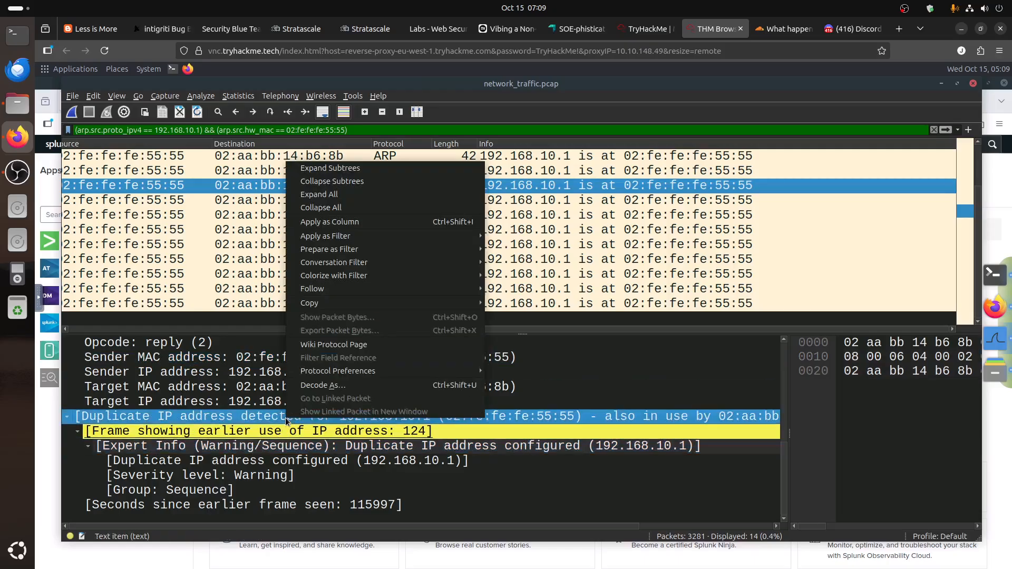
mouse_move(485, 238)
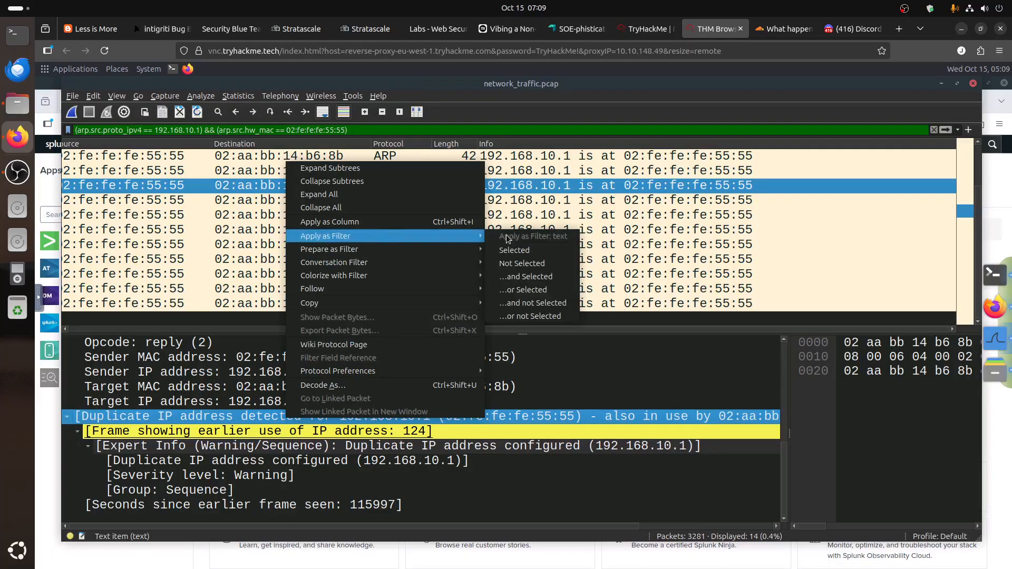
left_click(558, 329)
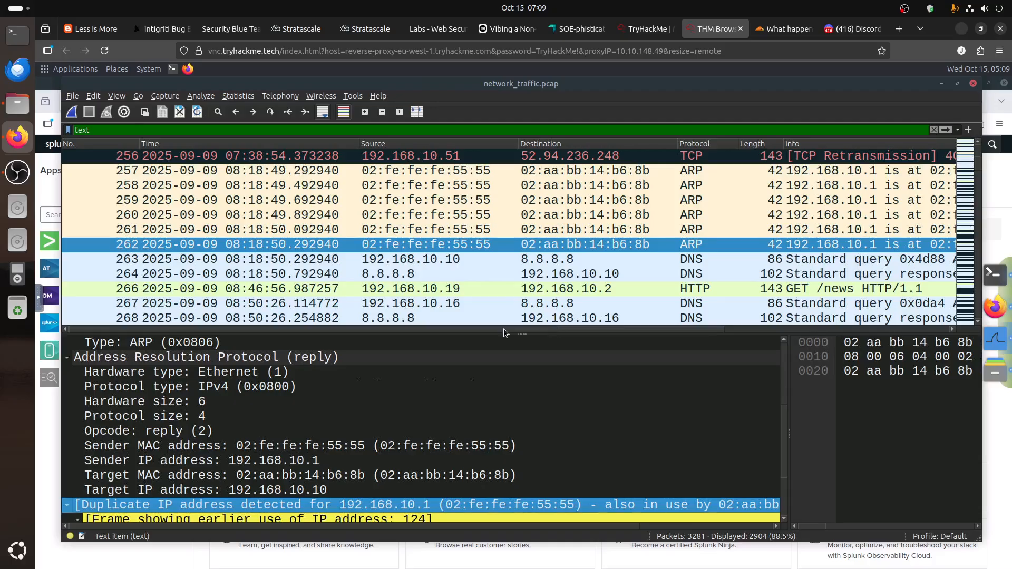
Filter the capture by arp.duplicate-address-detected from the "Duplicate IP address configured" detail, and return to the room's filter notes
scroll(323, 432, "down", 2)
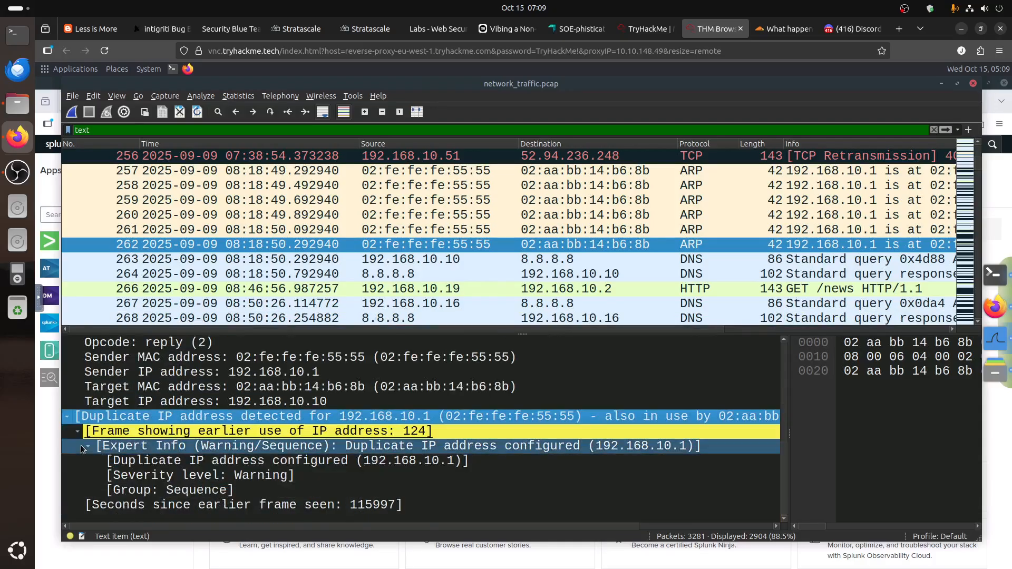
left_click(158, 475)
left_click(212, 462)
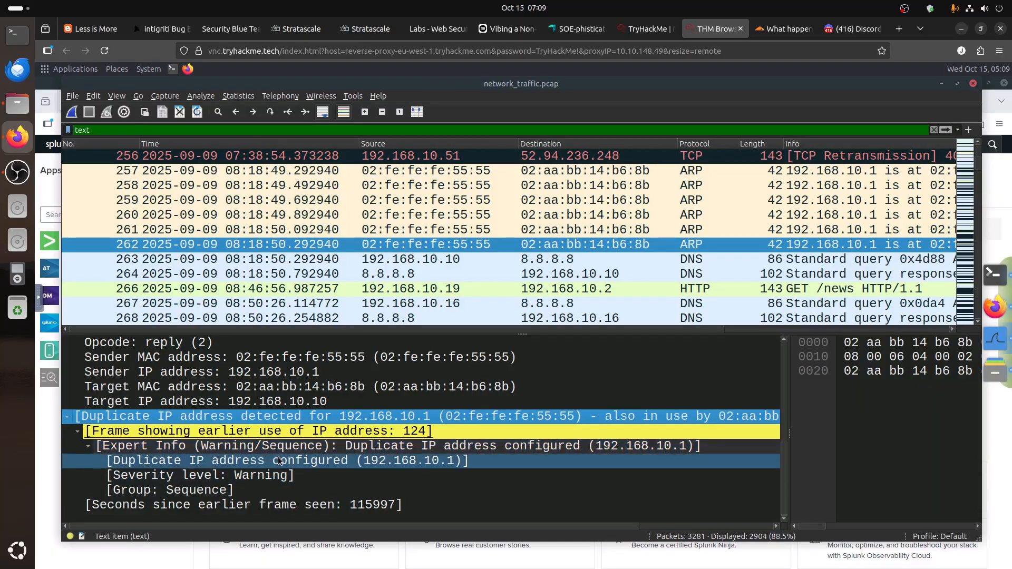
right_click(279, 461)
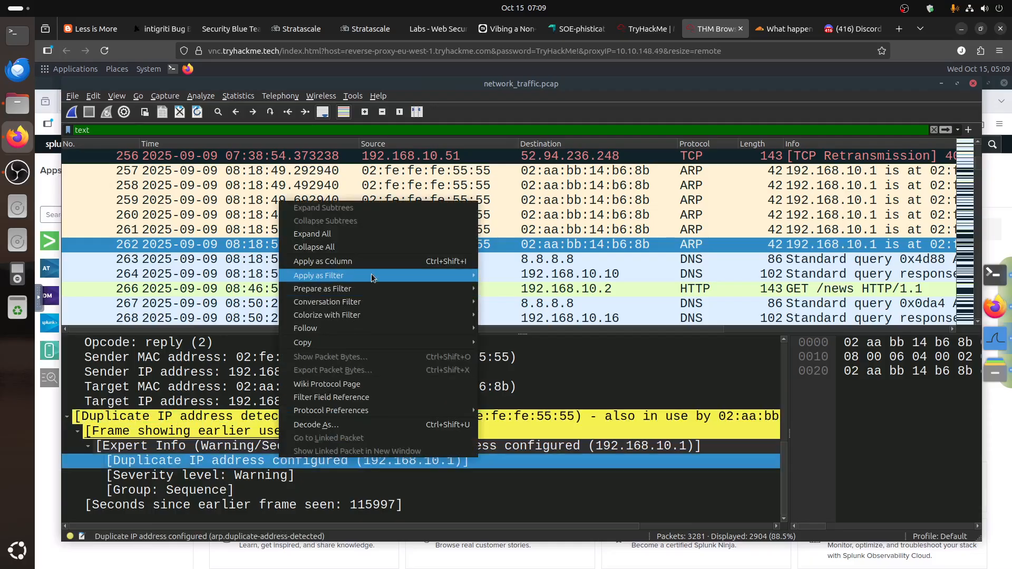
mouse_move(371, 274)
left_click(508, 290)
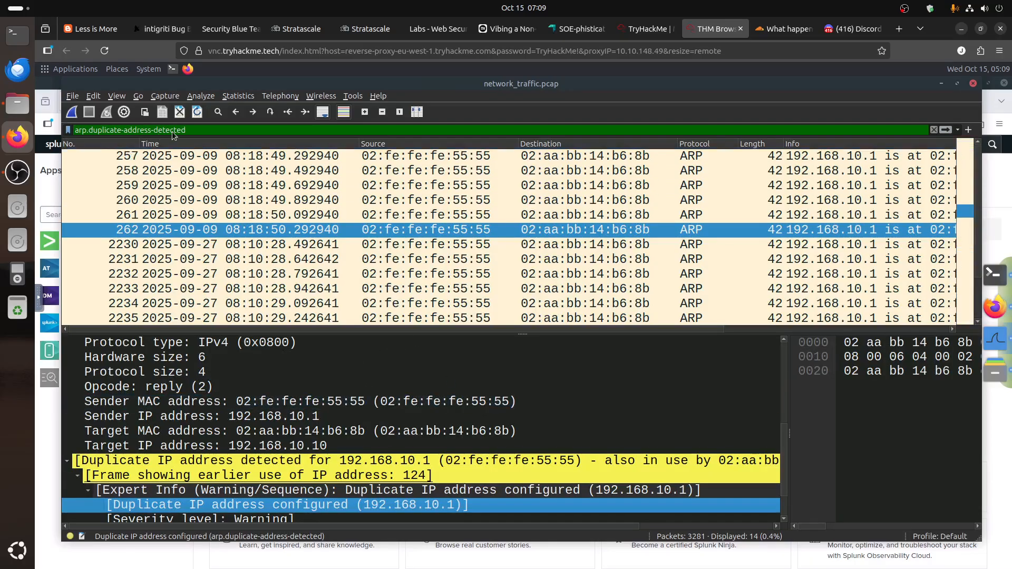
left_click(647, 28)
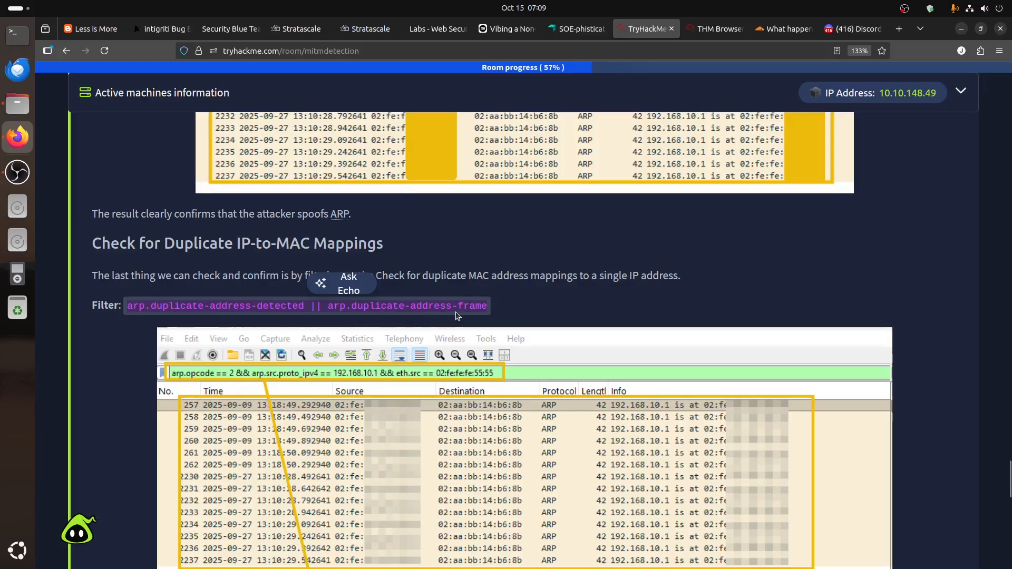
Examine packet 262's frame, Ethernet and ARP details in the capture on the remote desktop
left_click(701, 37)
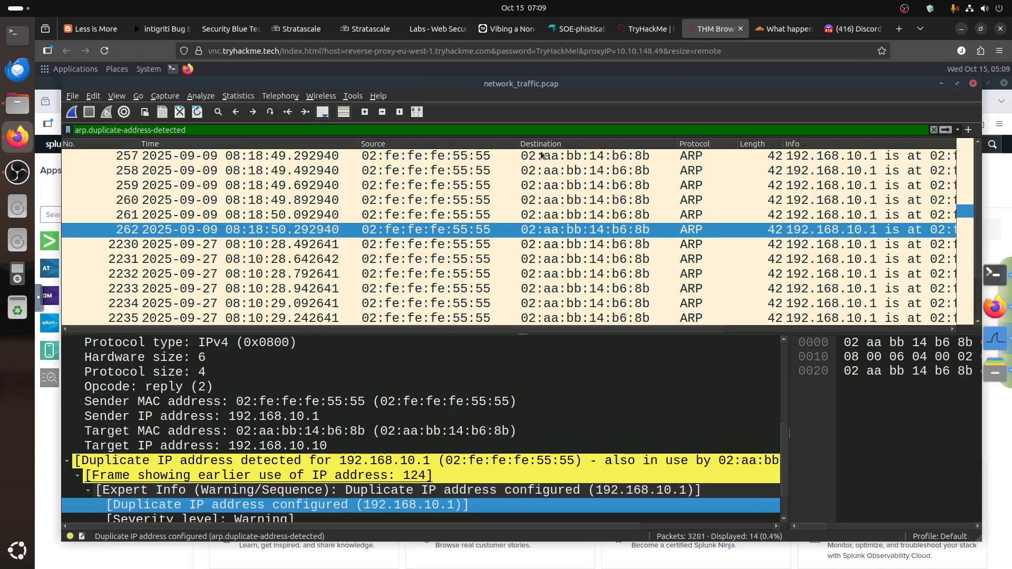
scroll(184, 398, "up", 5)
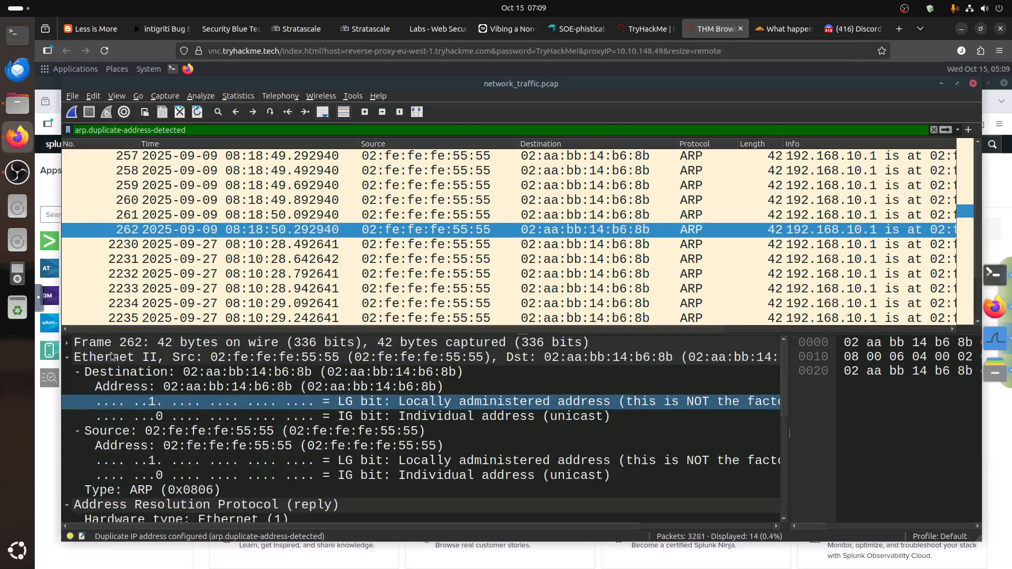
left_click(68, 343)
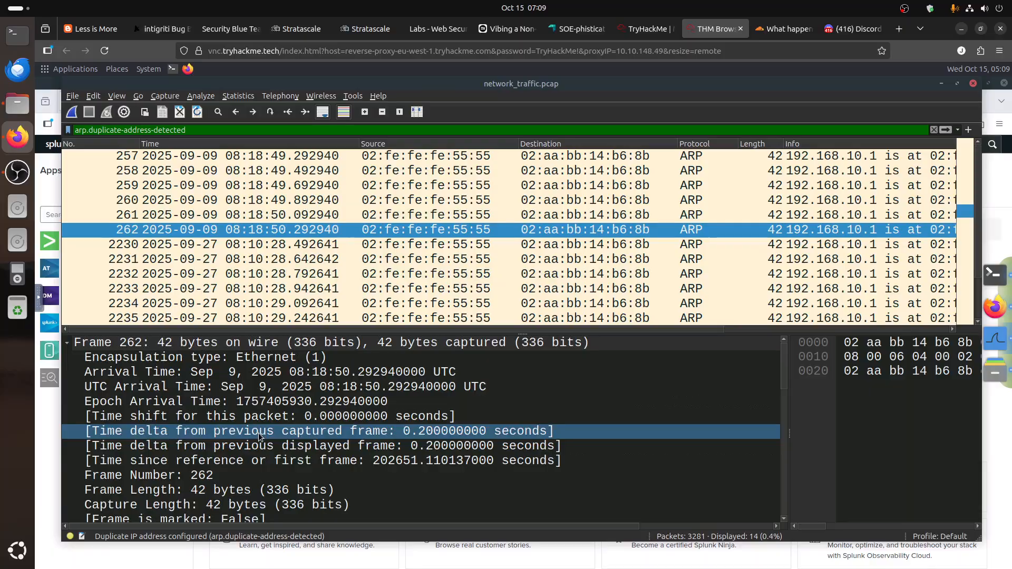
scroll(258, 431, "down", 5)
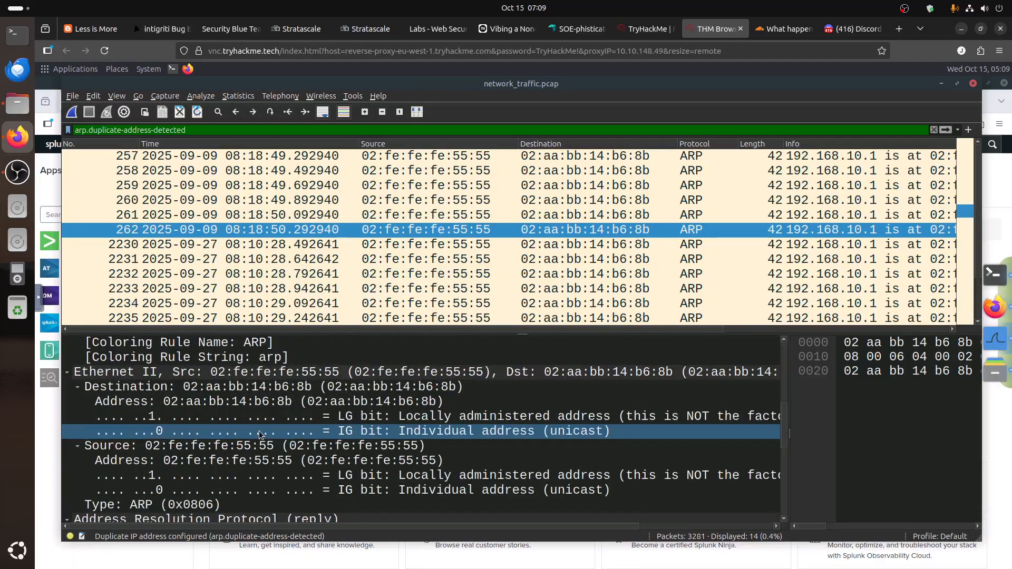
scroll(258, 431, "down", 4)
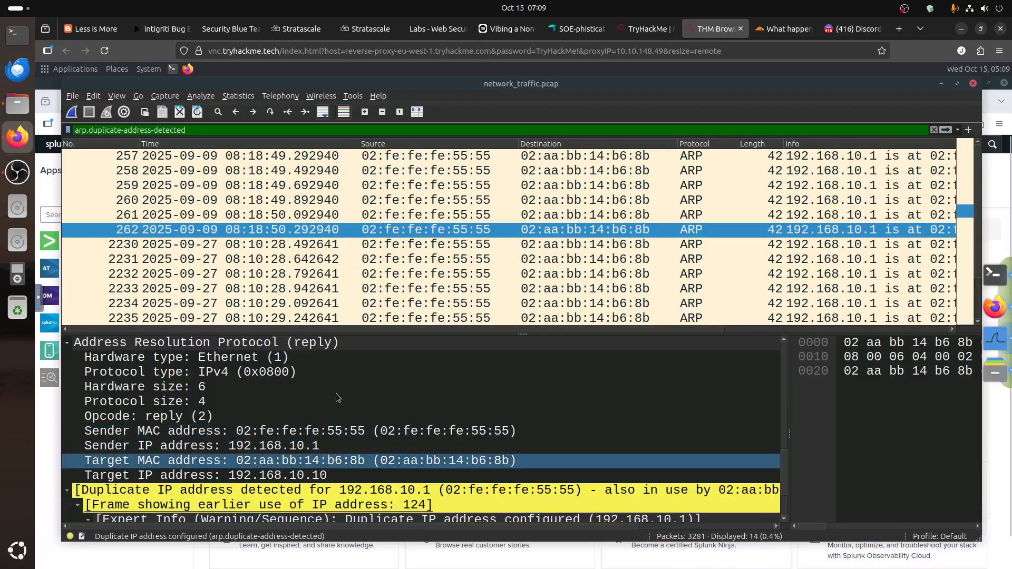
Filter the capture by arp.duplicate-address-frame only, the second half of the room's duplicate-address filter
left_click(647, 28)
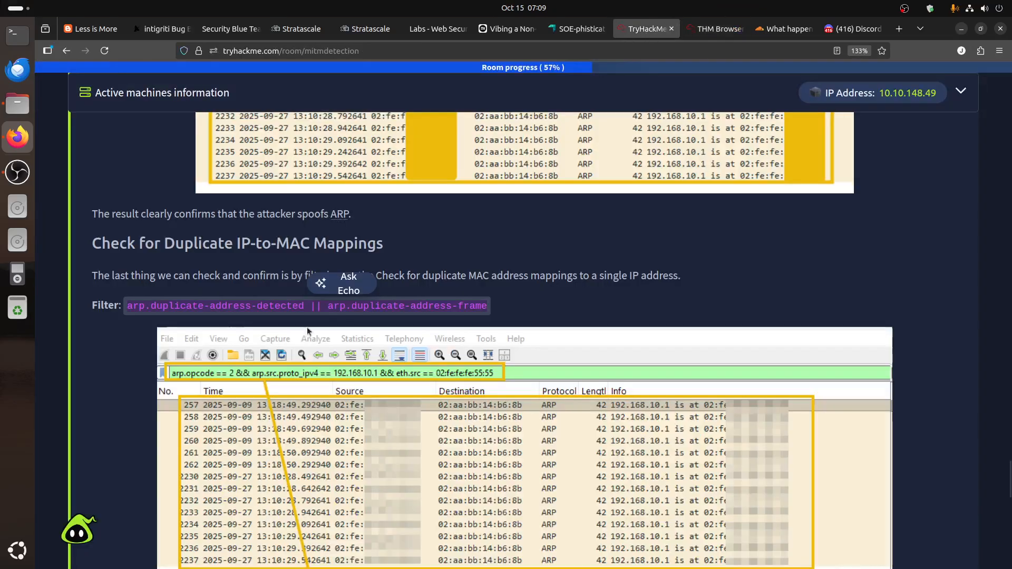
left_click(337, 318)
left_click_drag(328, 307, 528, 312)
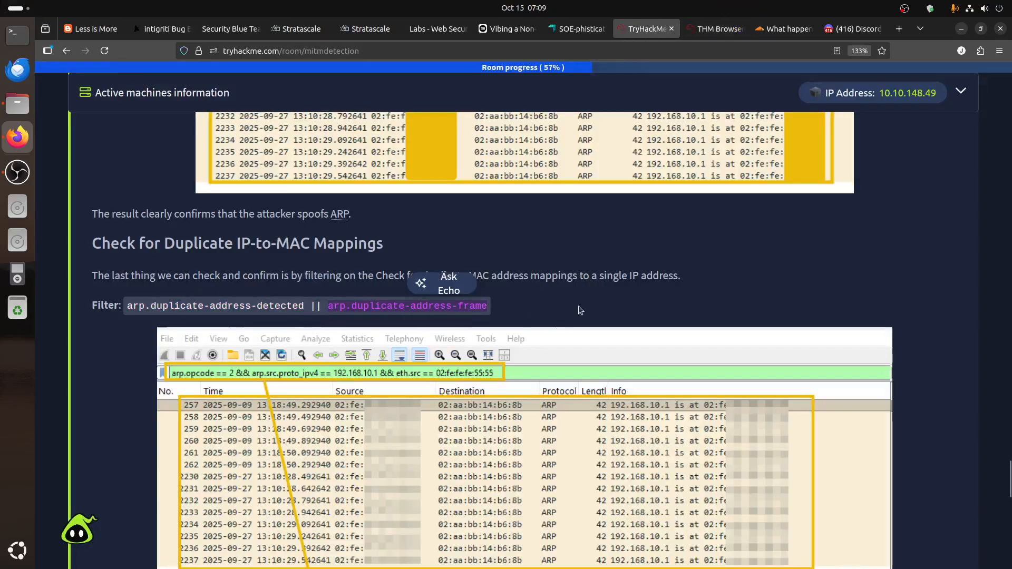
left_click(719, 29)
scroll(337, 464, "down", 2)
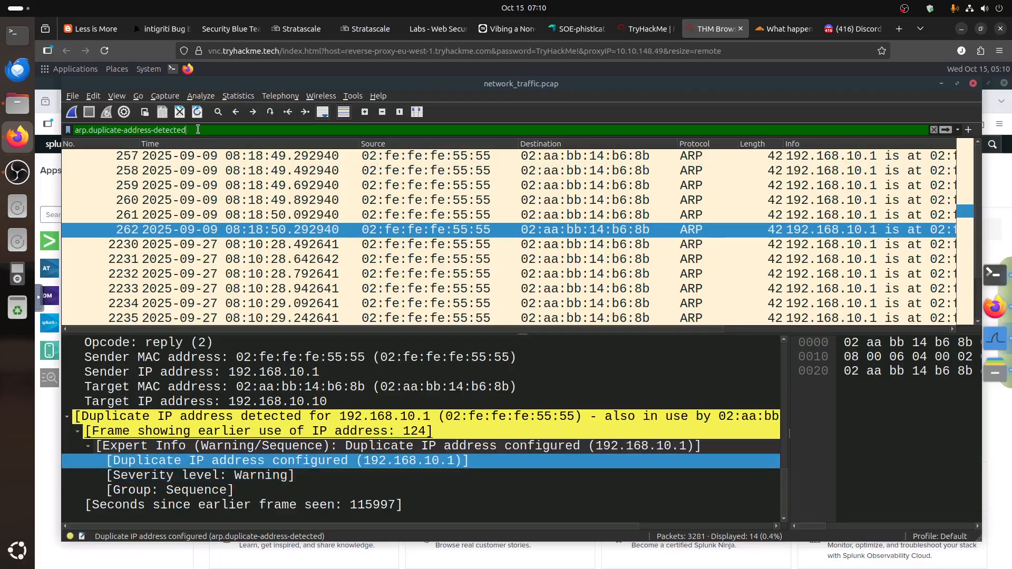
left_click_drag(192, 129, 49, 128)
key("ctrl+v")
left_click_drag(189, 130, 73, 130)
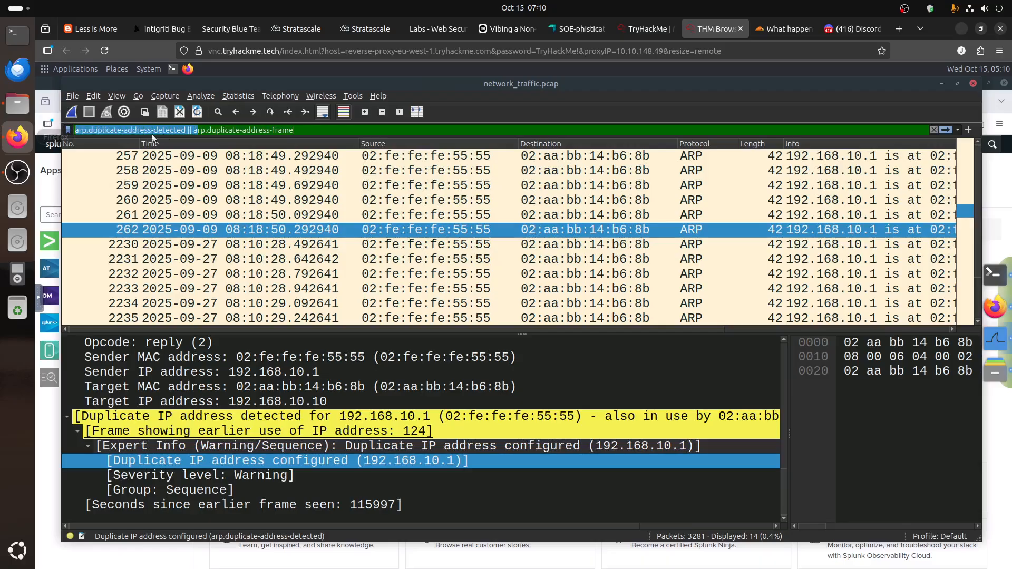
key("BackSpace")
key("Return")
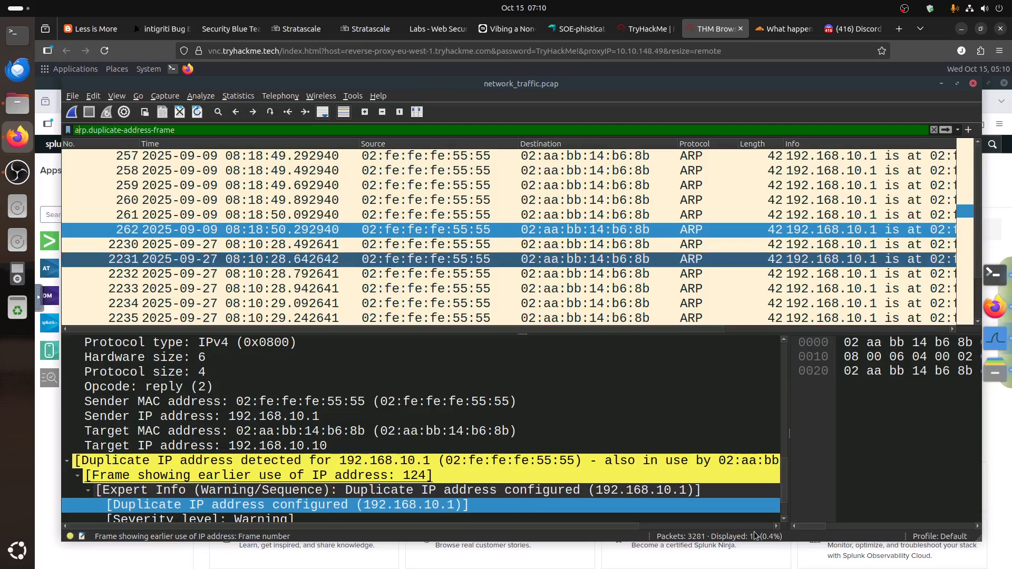
Review the packets matching the duplicate-address-frame filter and packet 262's duplicate IP address details
scroll(481, 286, "down", 1)
scroll(481, 287, "up", 1)
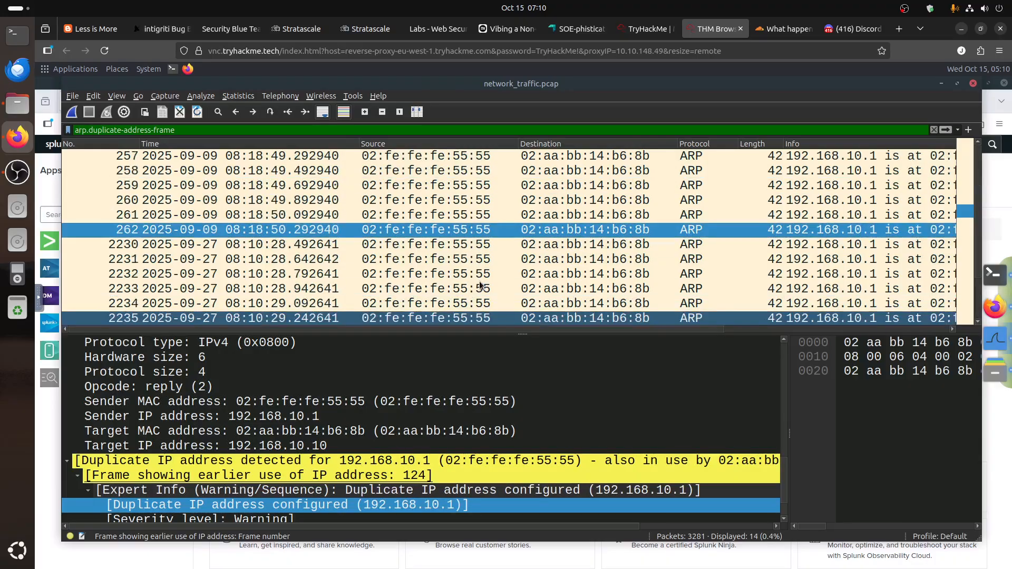
scroll(480, 286, "down", 1)
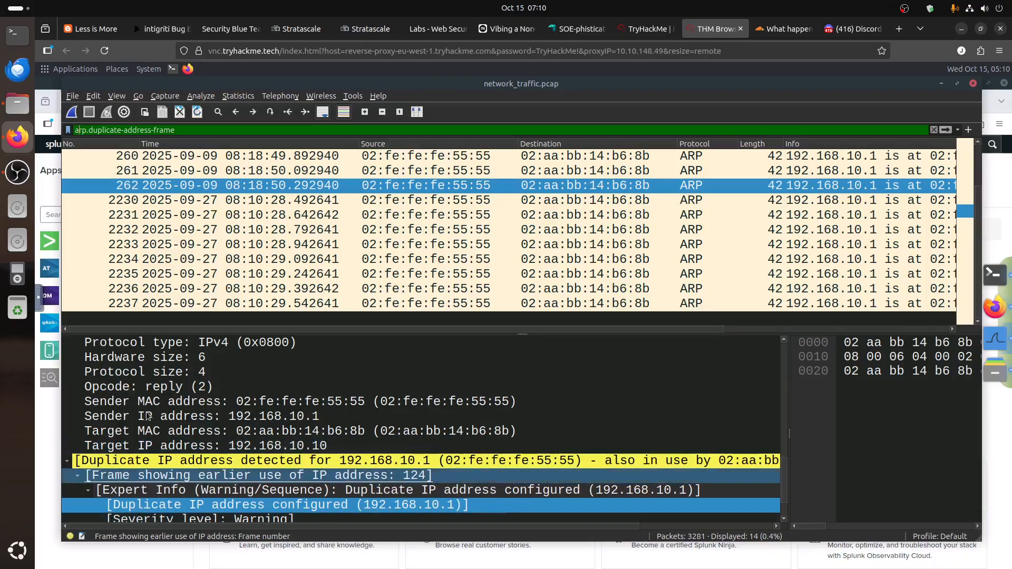
scroll(107, 392, "up", 10)
scroll(116, 390, "down", 2)
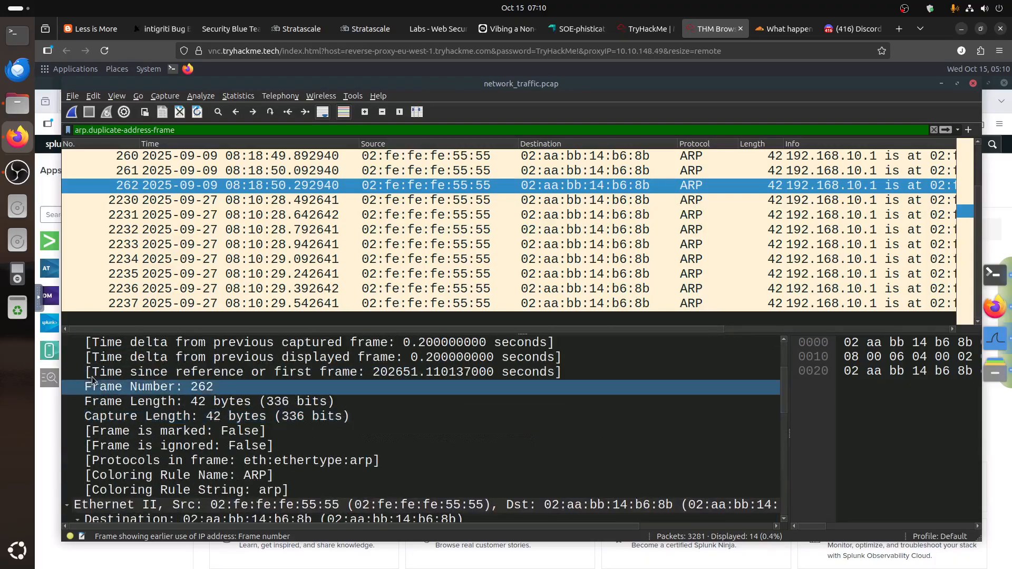
scroll(132, 389, "up", 2)
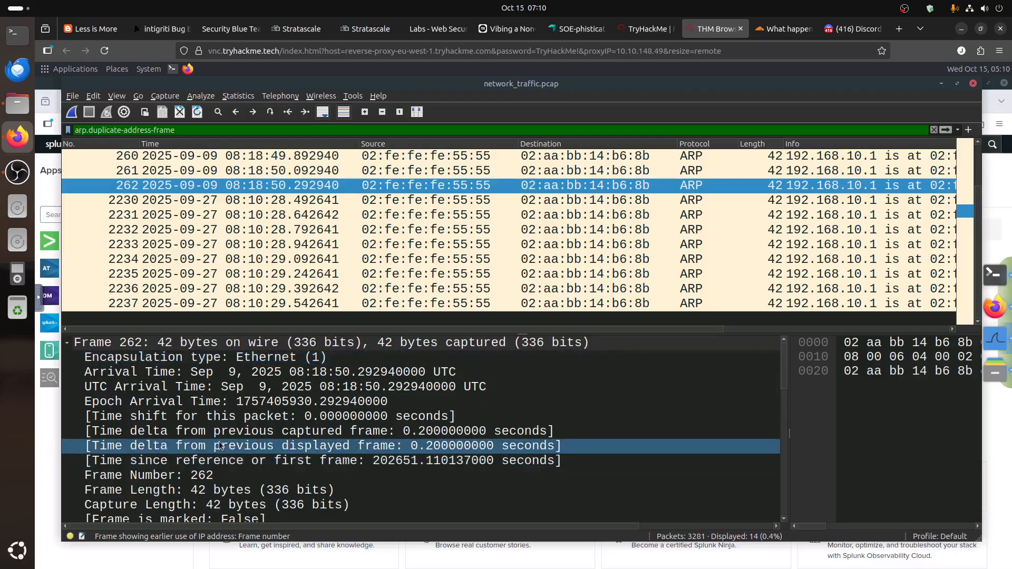
scroll(221, 401, "down", 6)
scroll(306, 406, "down", 4)
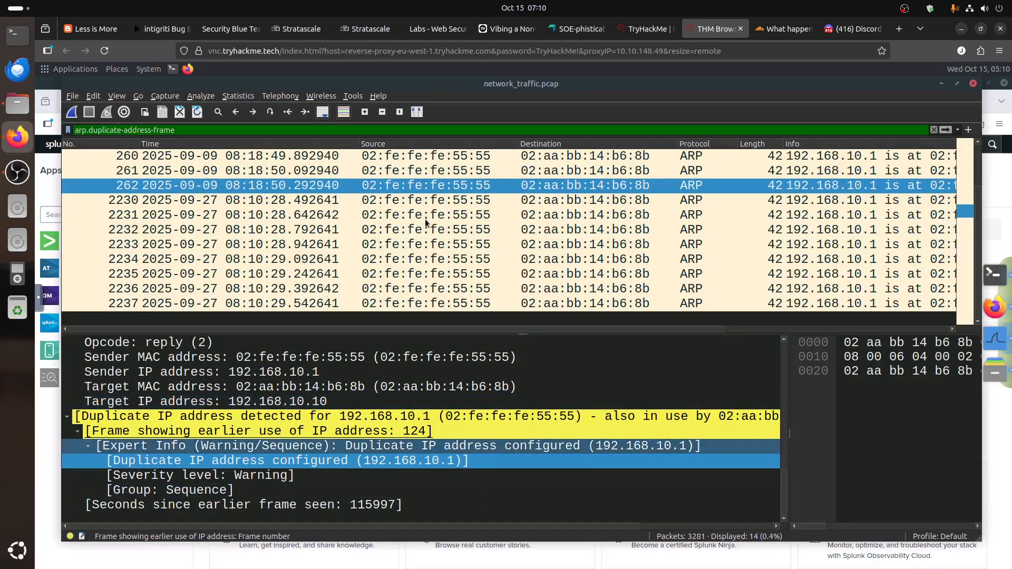
Check the room's ARP questions, and open Splunk's Search & Reporting app on the remote desktop
left_click(645, 28)
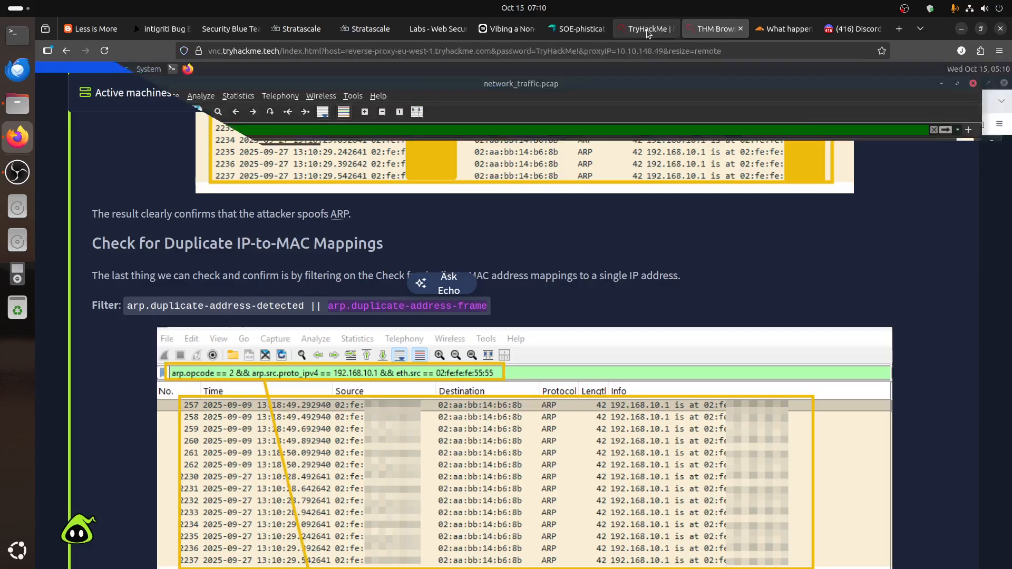
scroll(319, 405, "down", 5)
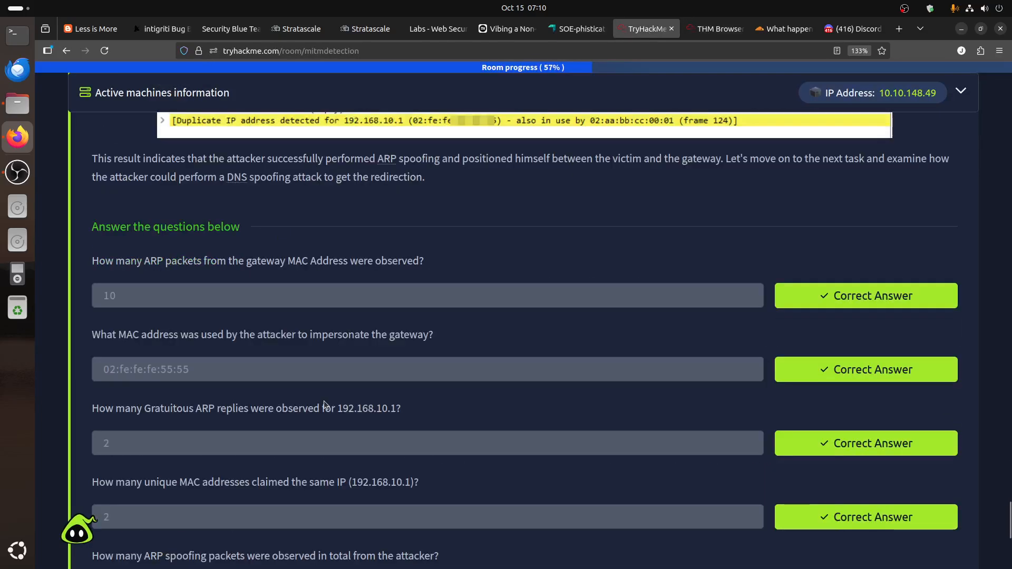
left_click(714, 29)
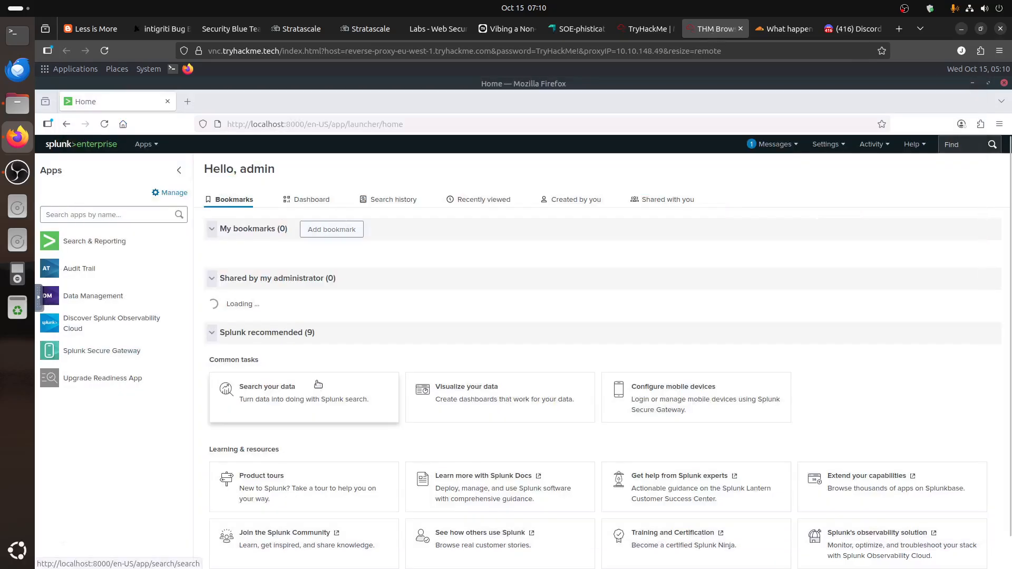
left_click(71, 242)
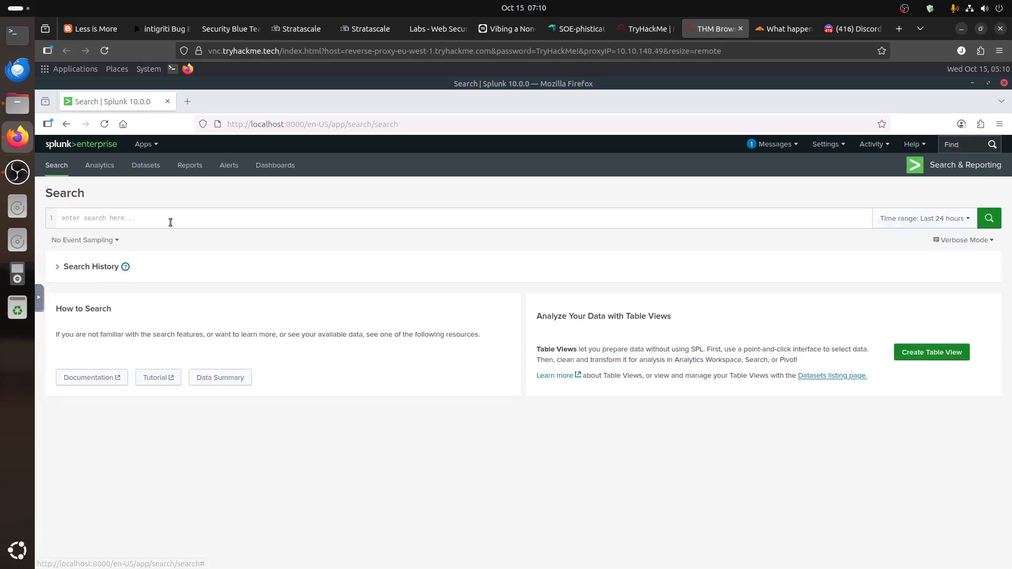
Search all indexes with index=* and set the time range to All time
left_click(170, 222)
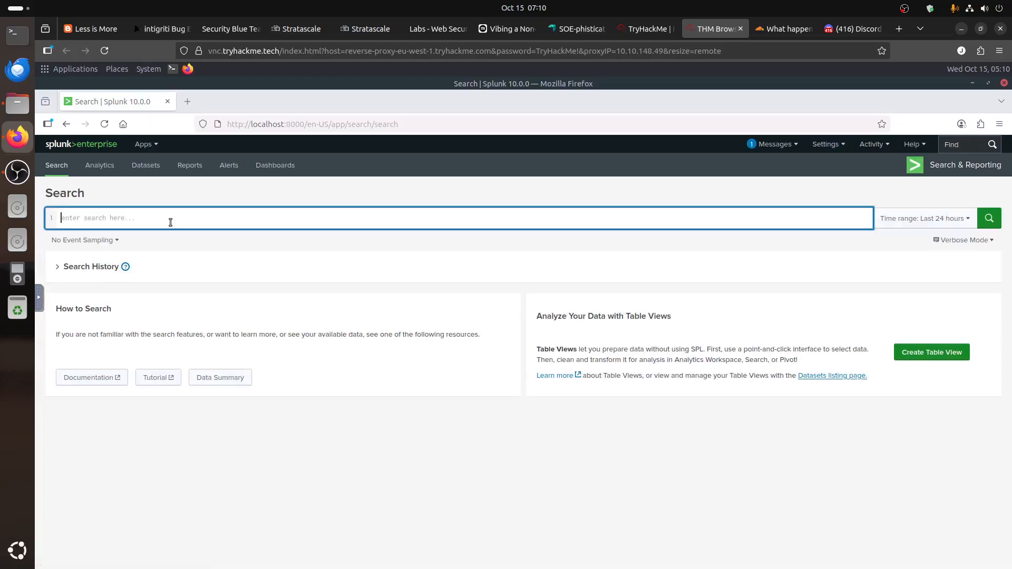
type("index")
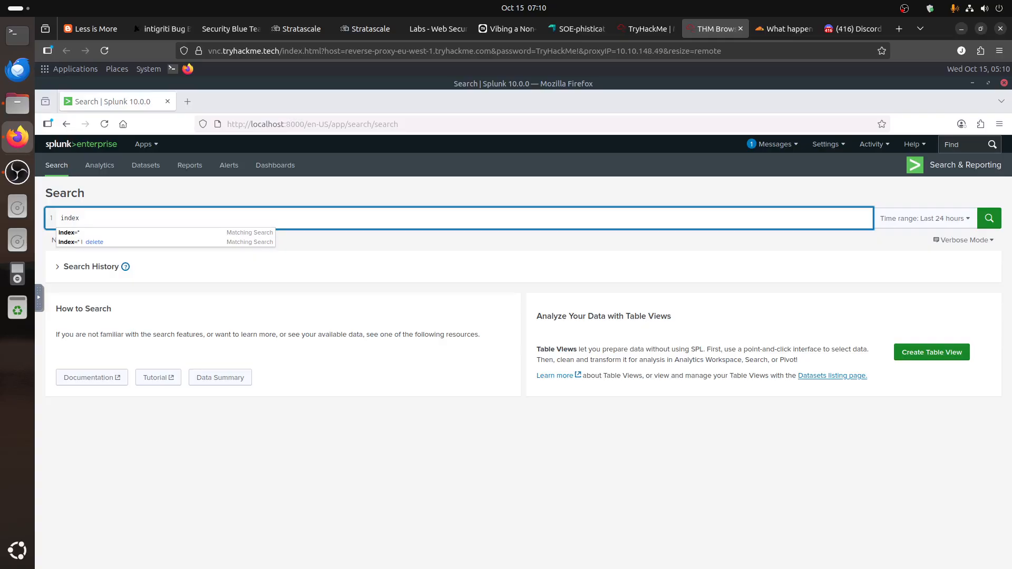
type("=*")
key("Return")
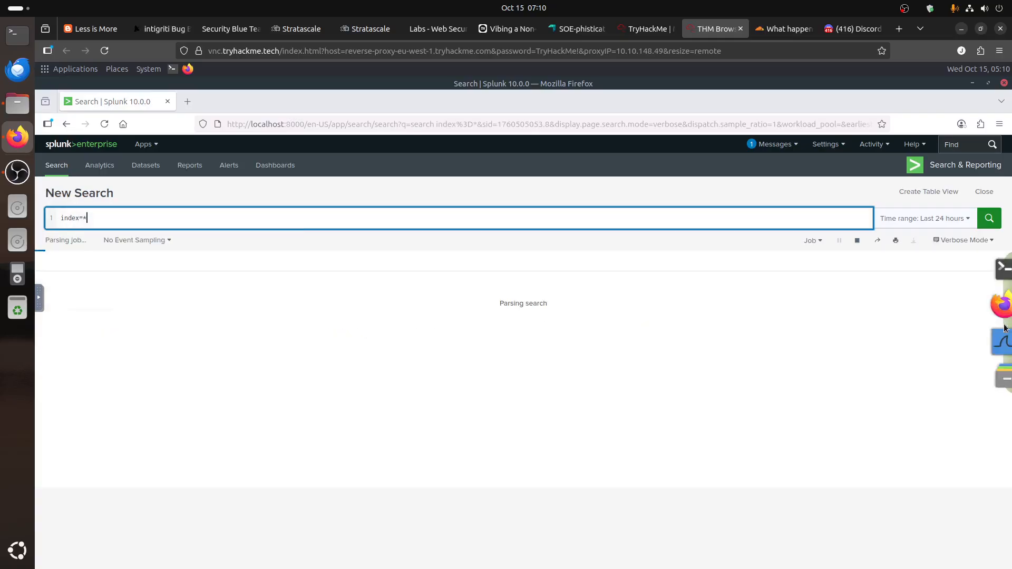
left_click(941, 220)
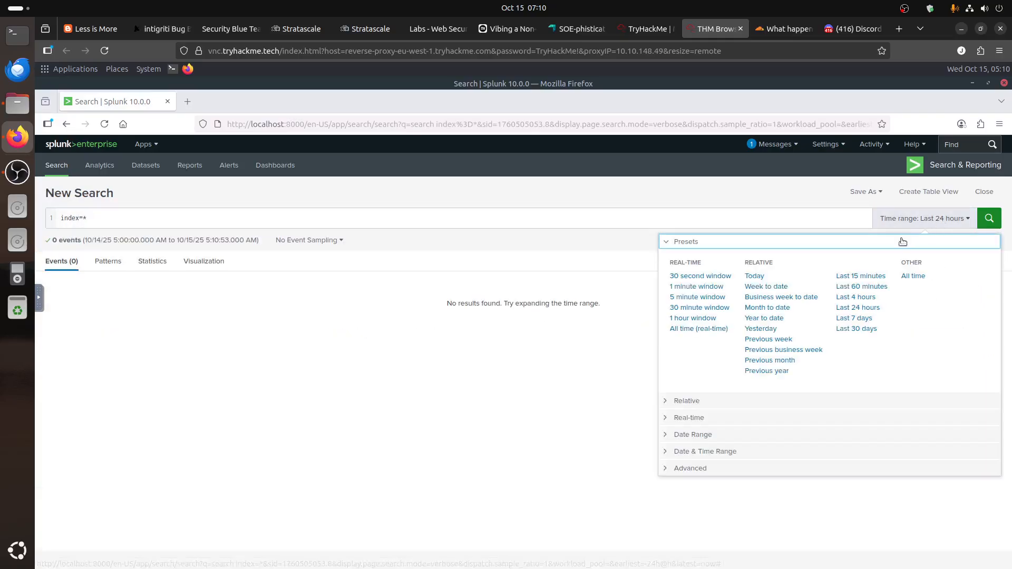
left_click(906, 277)
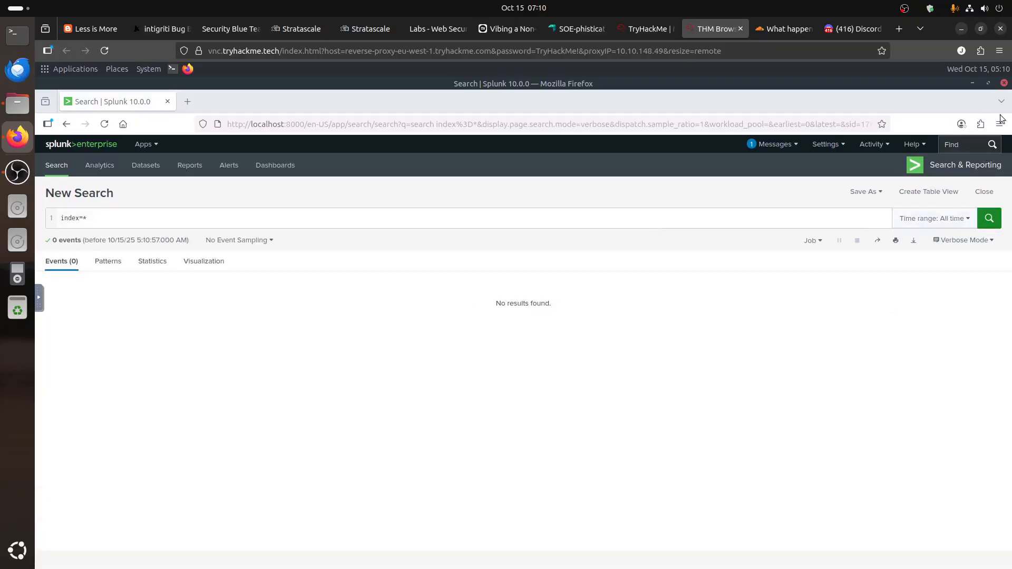
Enlarge the Splunk page in the remote browser to 120% zoom
left_click(1000, 125)
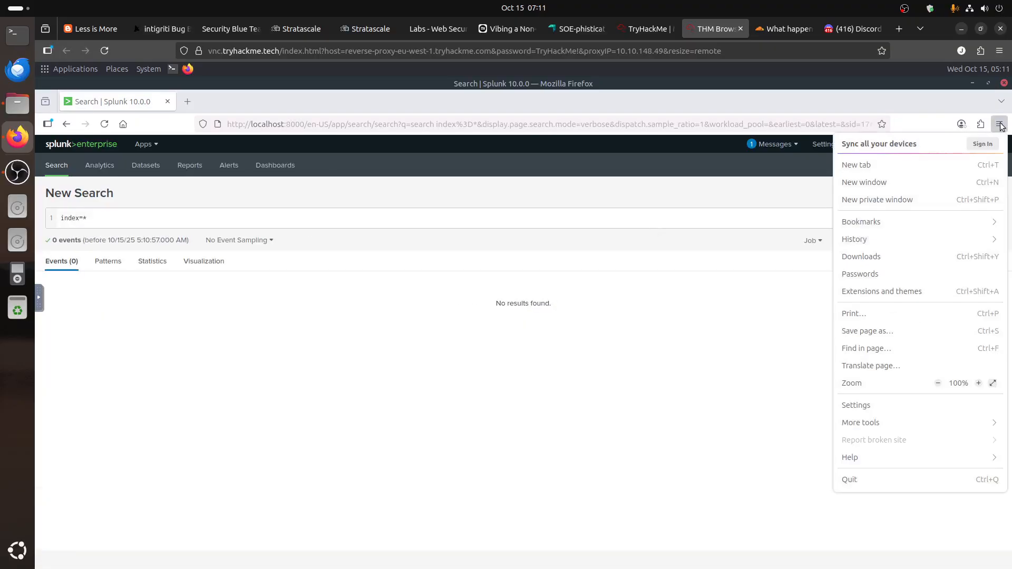
left_click(978, 383)
left_click(979, 383)
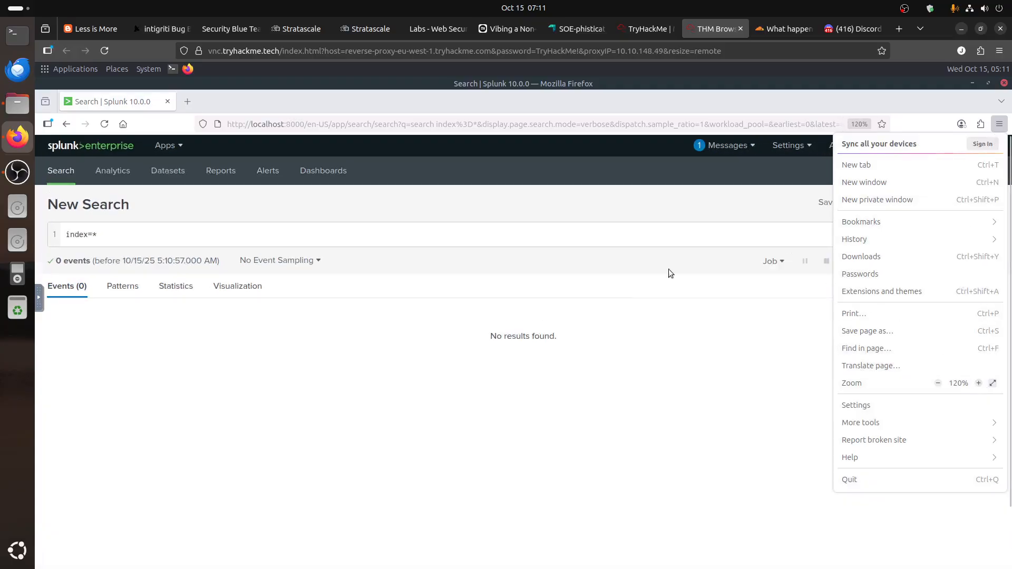
left_click(494, 215)
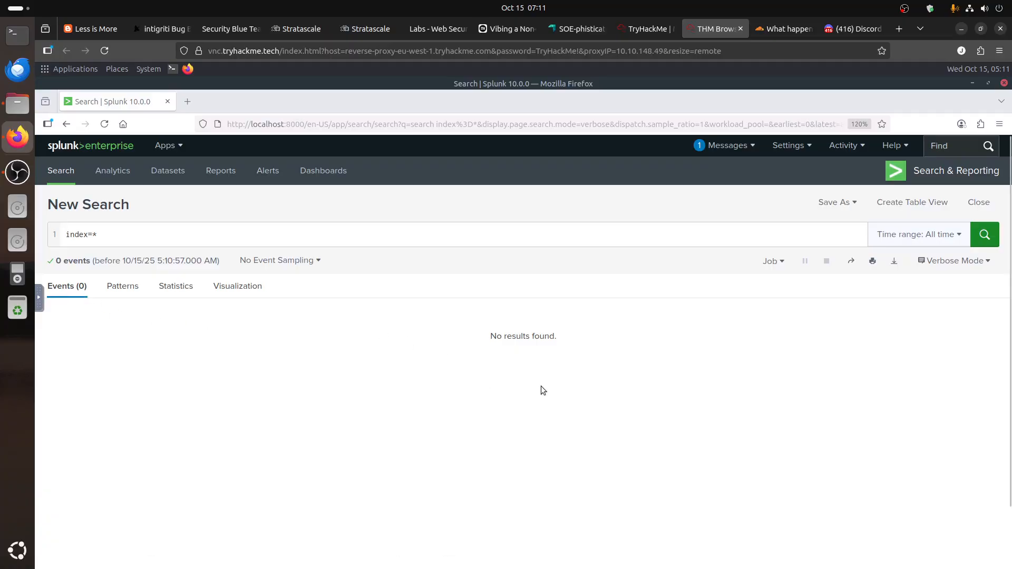
Enable the Data Integrity Check for the network_logs index in Splunk's index settings and save it
left_click(806, 149)
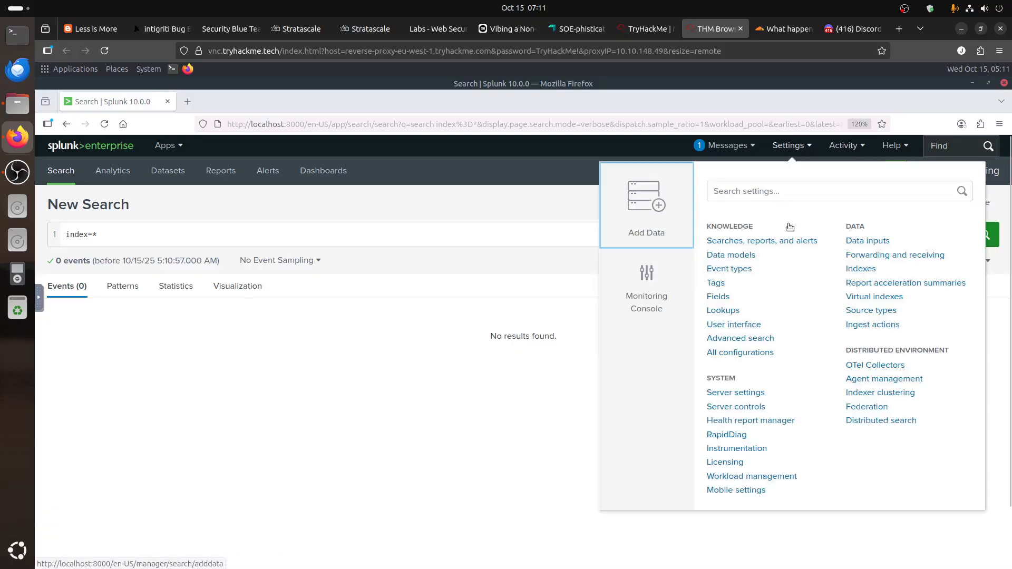
left_click(855, 264)
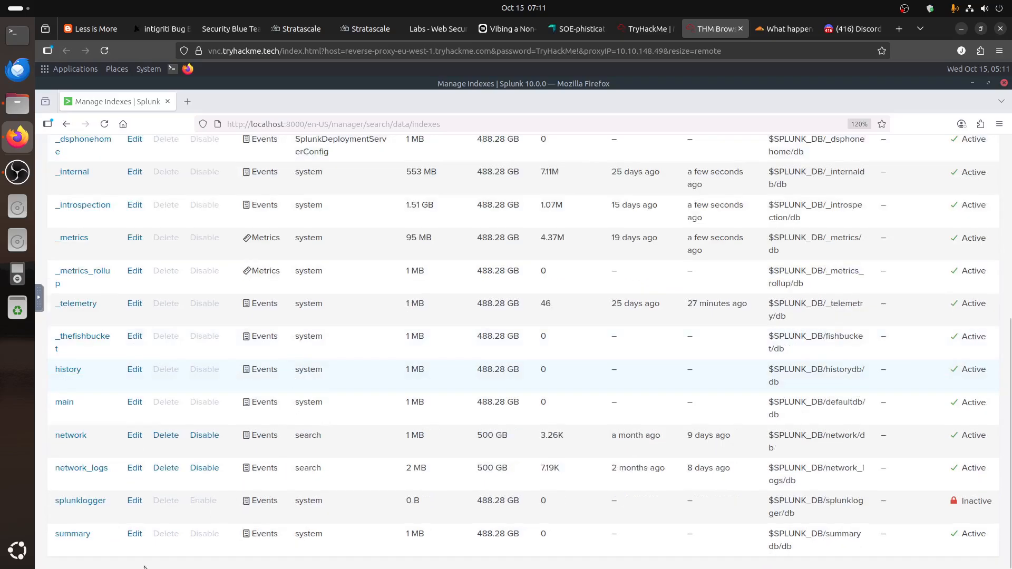
left_click(88, 471)
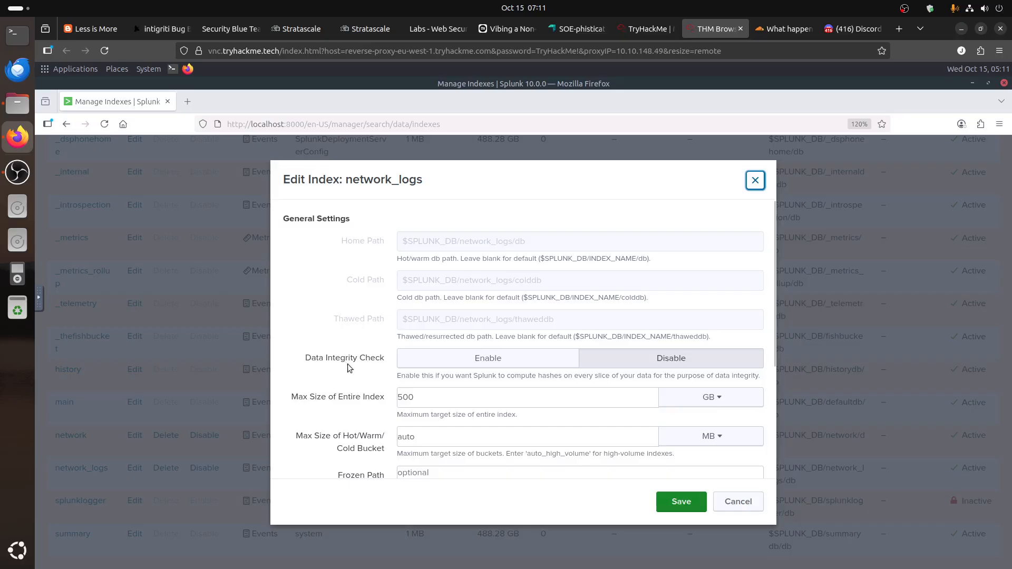
left_click(487, 357)
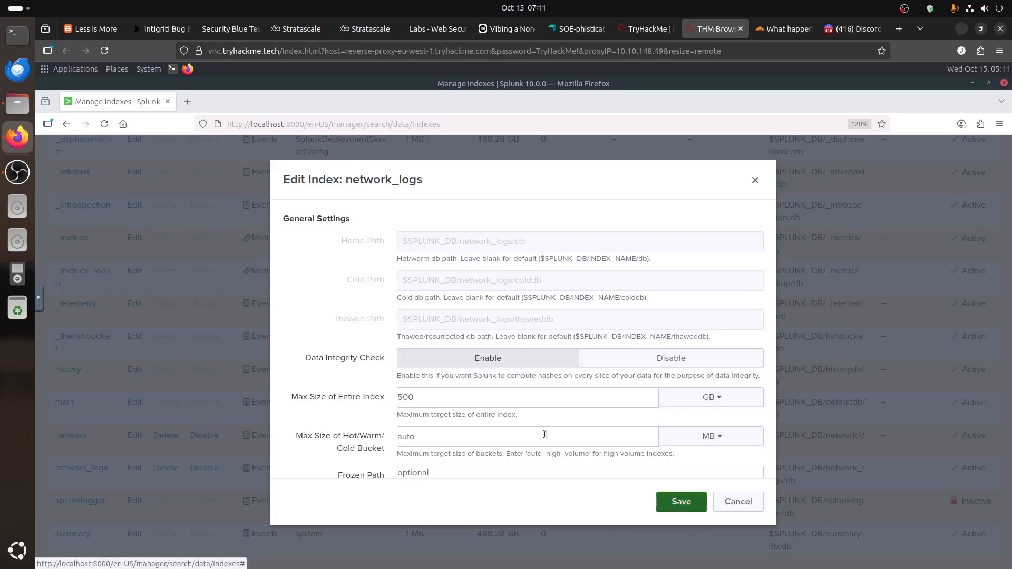
scroll(546, 437, "down", 3)
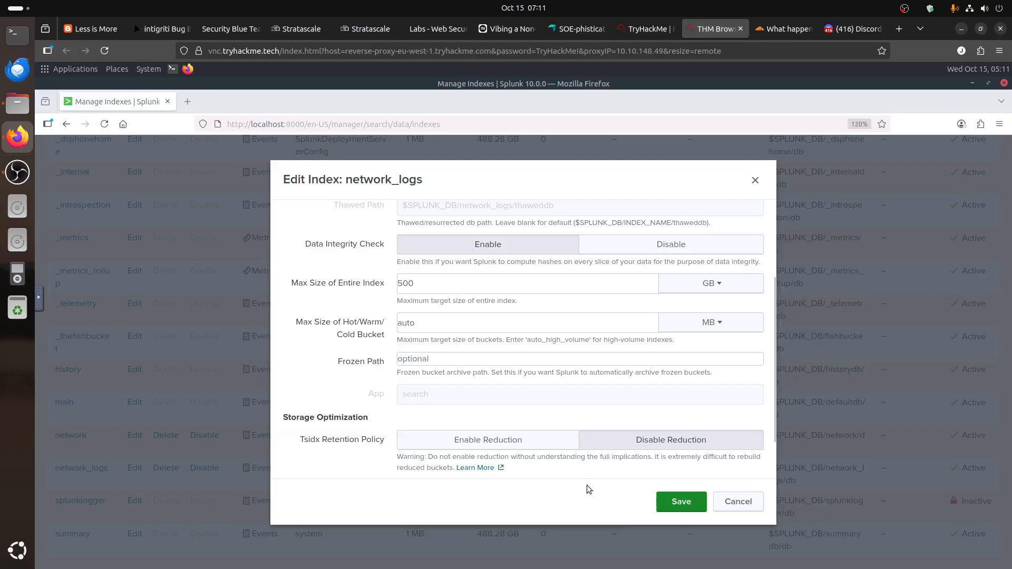
left_click(672, 505)
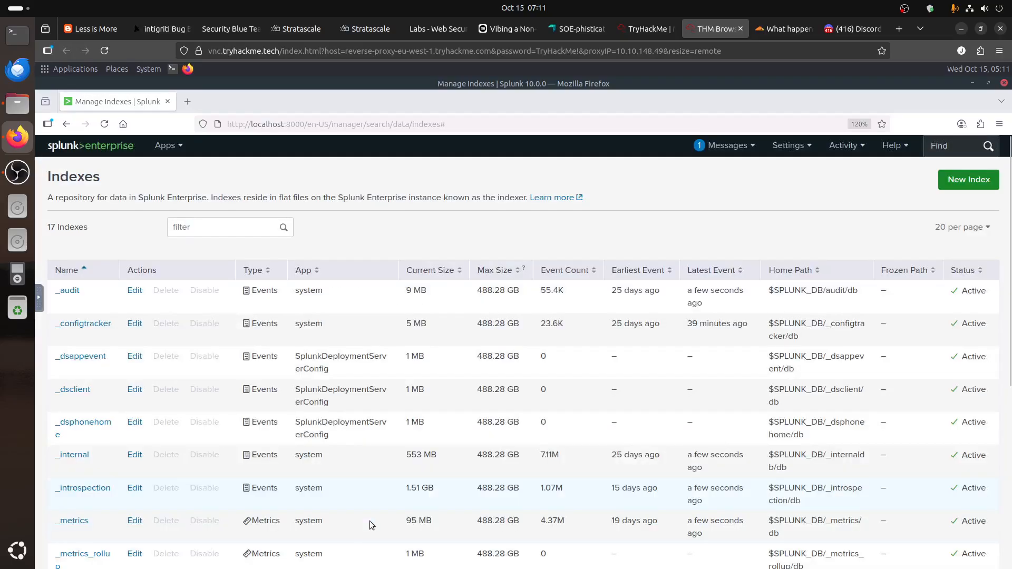
scroll(378, 510, "down", 5)
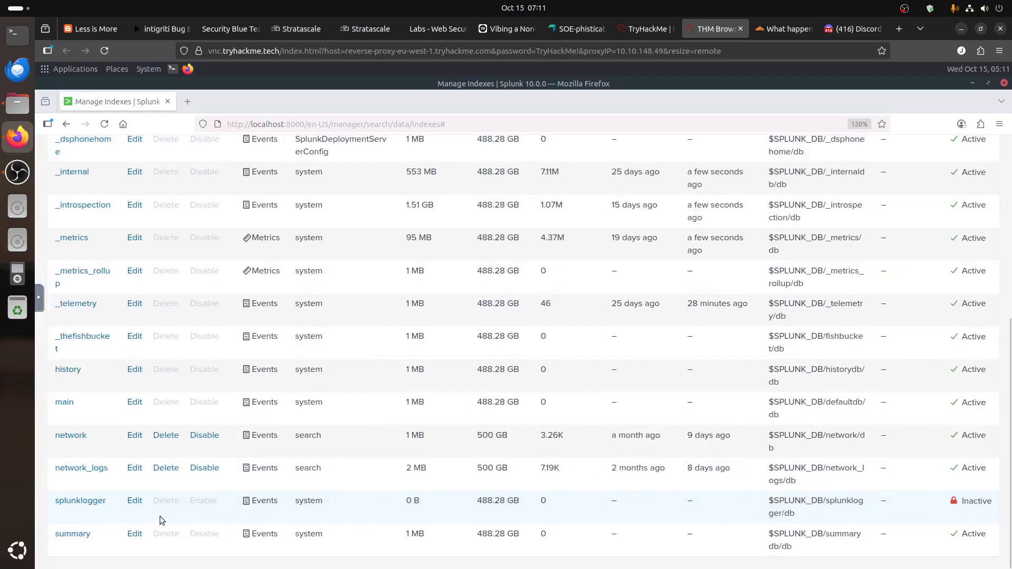
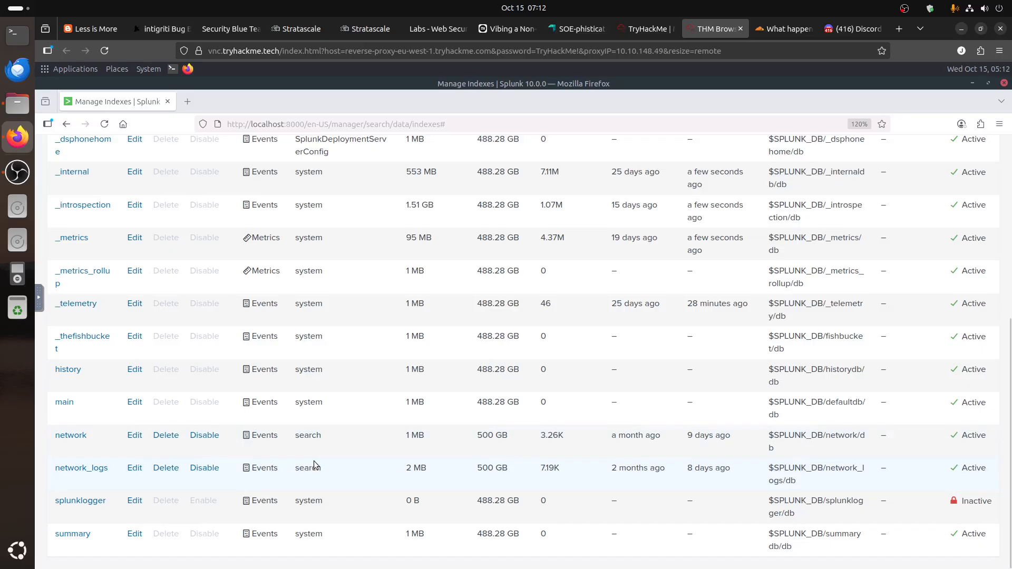
Locate the network_logs index name in the index list and open the Search & Reporting app
scroll(303, 458, "up", 5)
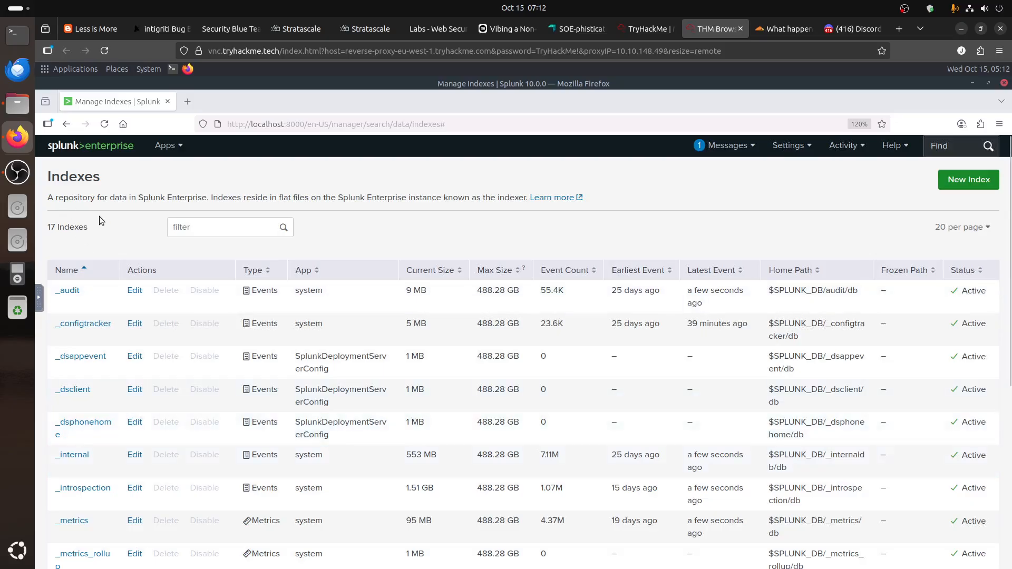
scroll(126, 262, "down", 5)
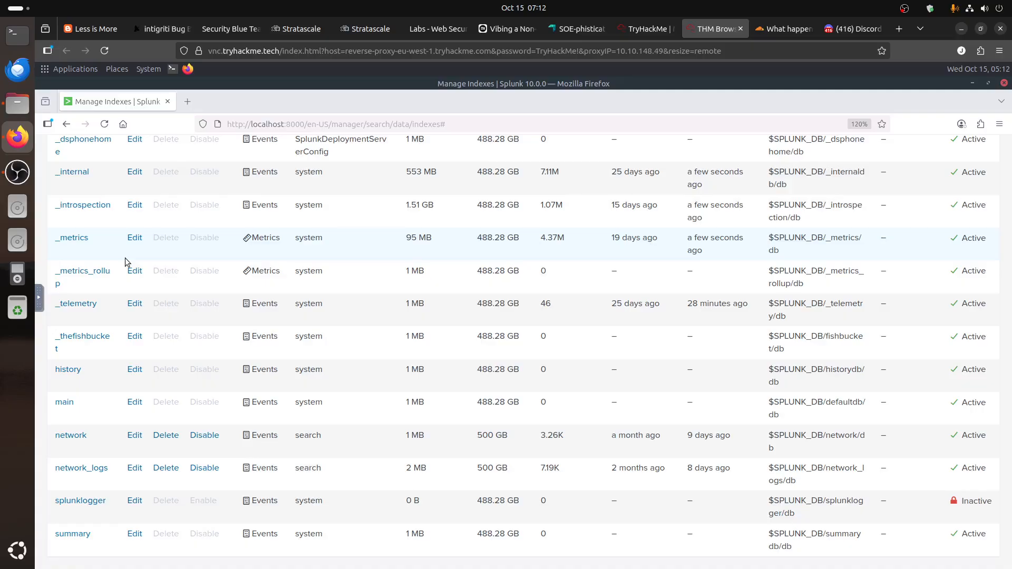
left_click_drag(115, 470, 53, 468)
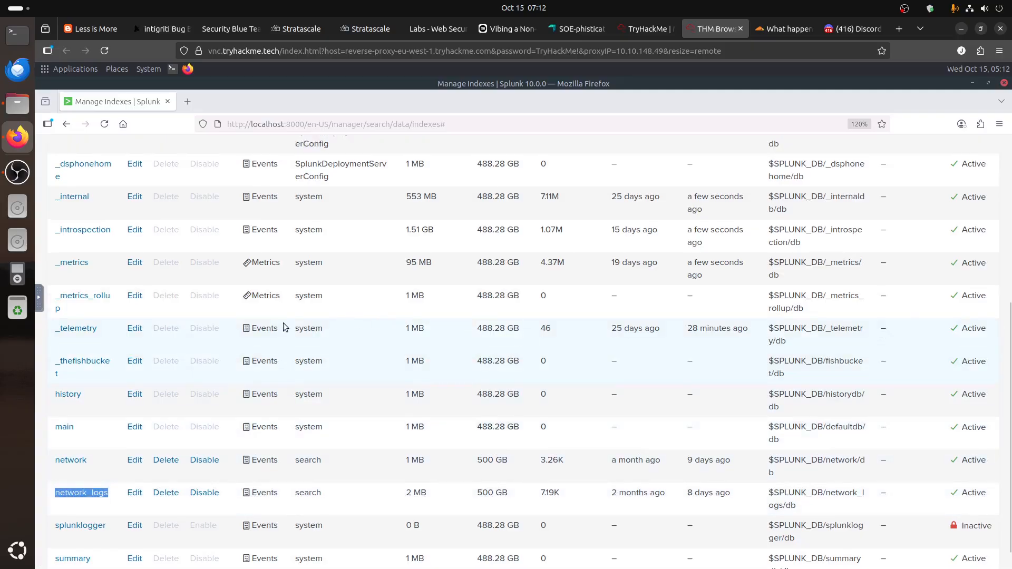
scroll(309, 325, "up", 5)
left_click(73, 150)
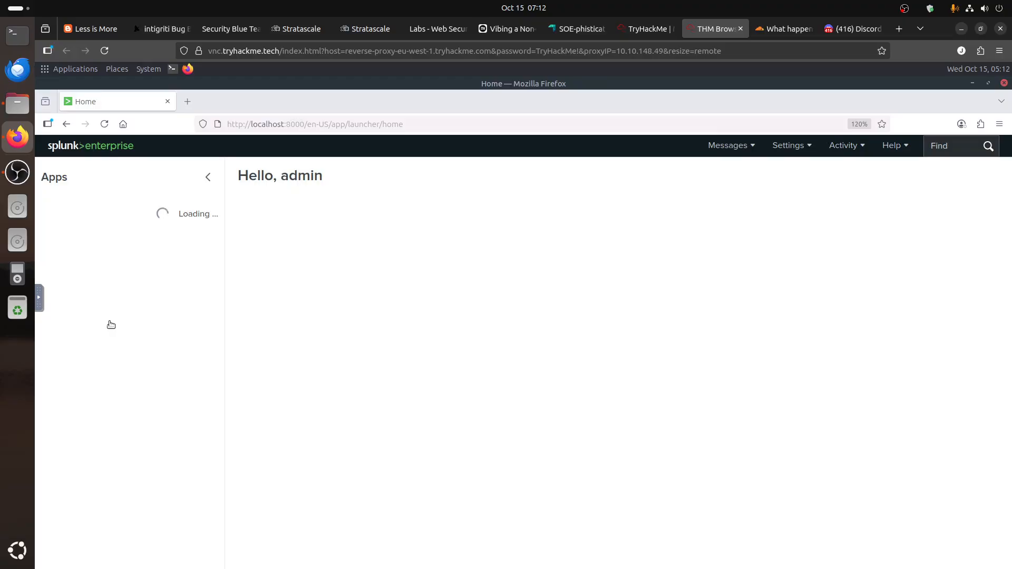
left_click(107, 263)
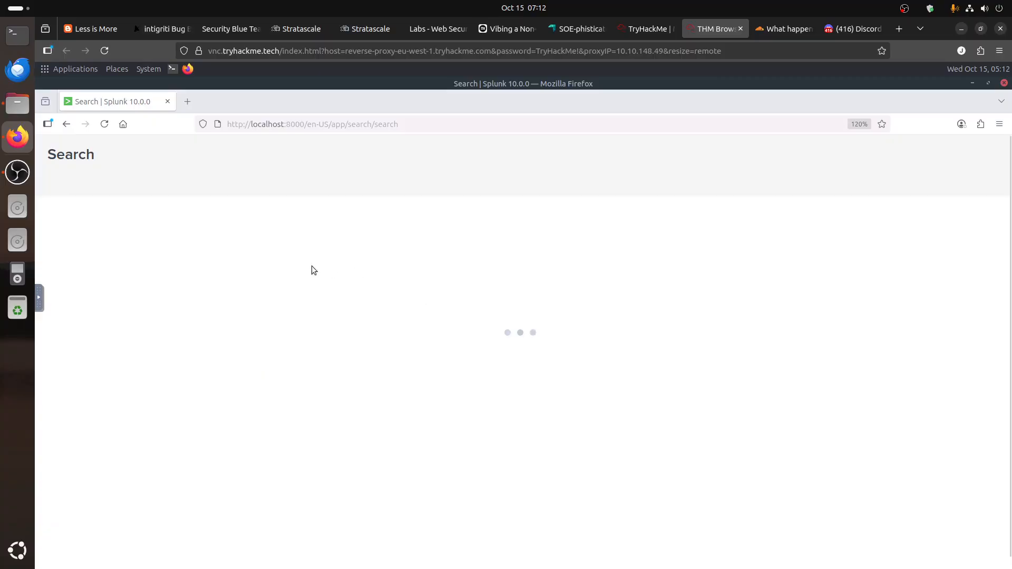
Run the search index=network_logs over the default time range
left_click(207, 230)
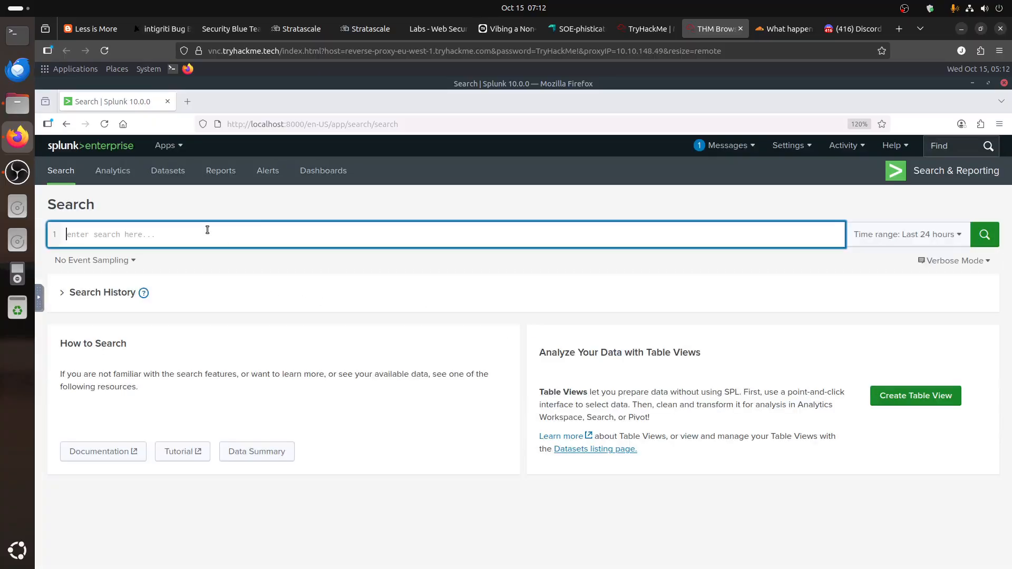
type("index")
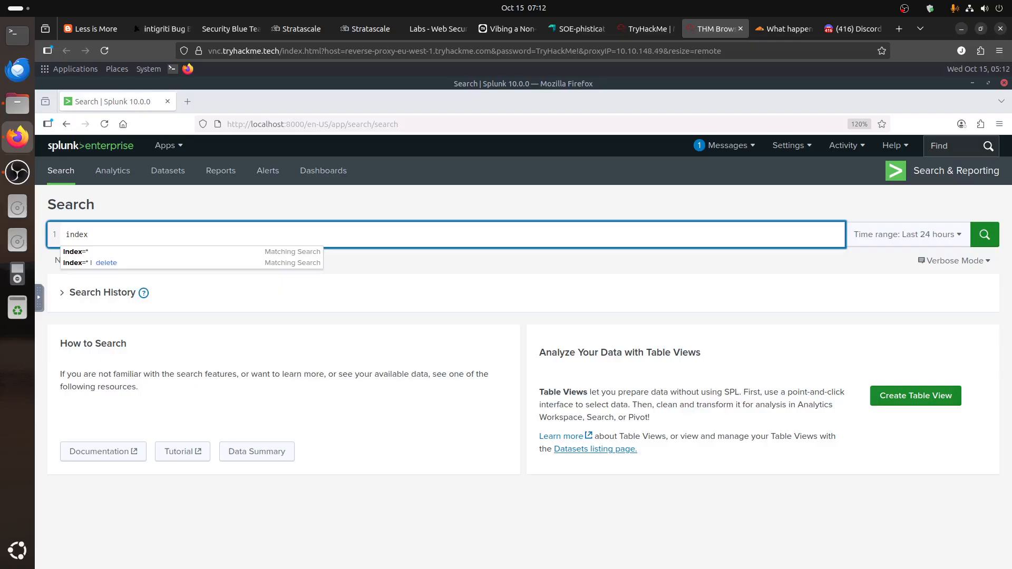
type("=")
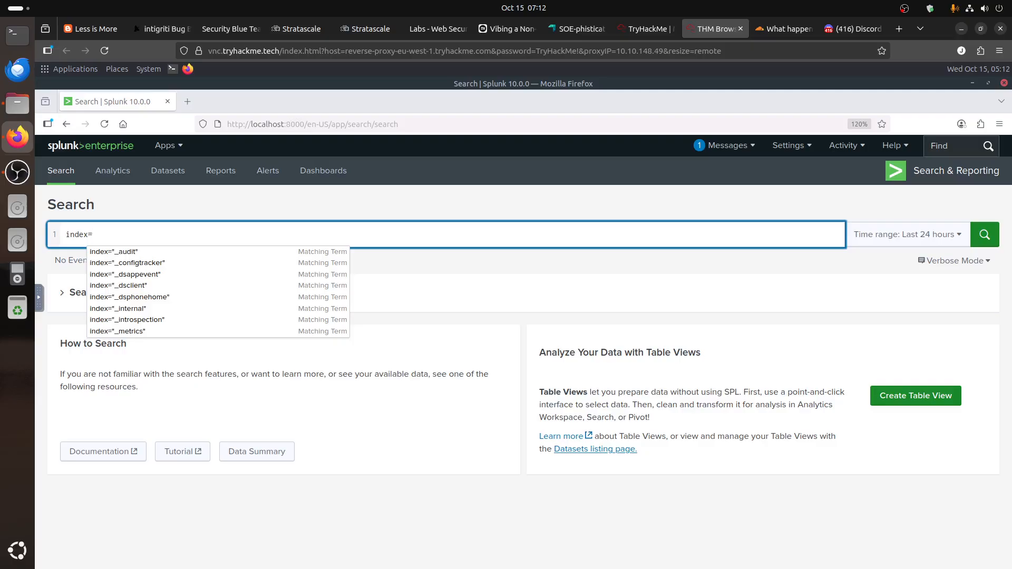
type("network_logs")
key("Return")
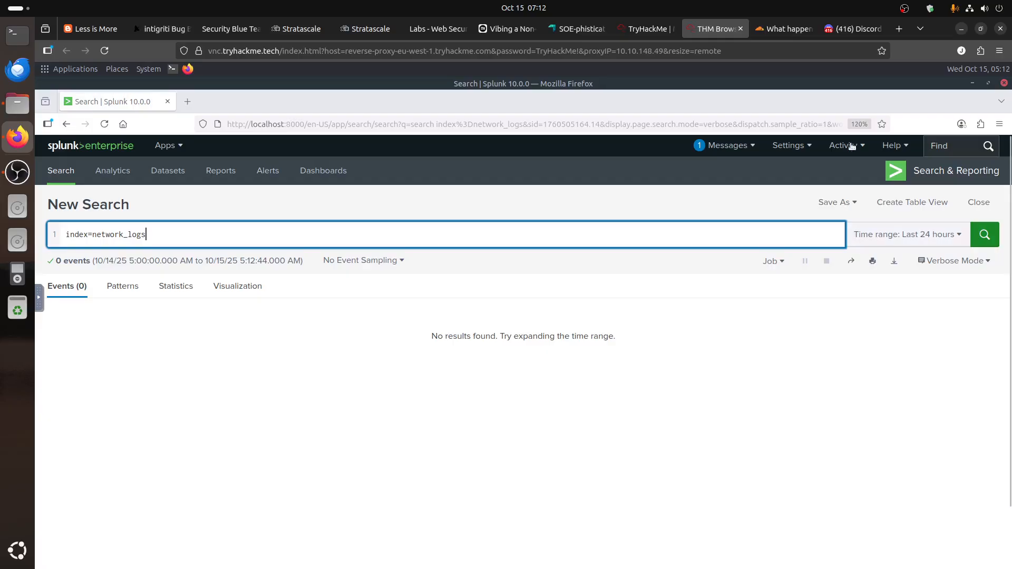
Open Splunk's data inputs settings and begin adding a new Files & Directories input
left_click(801, 147)
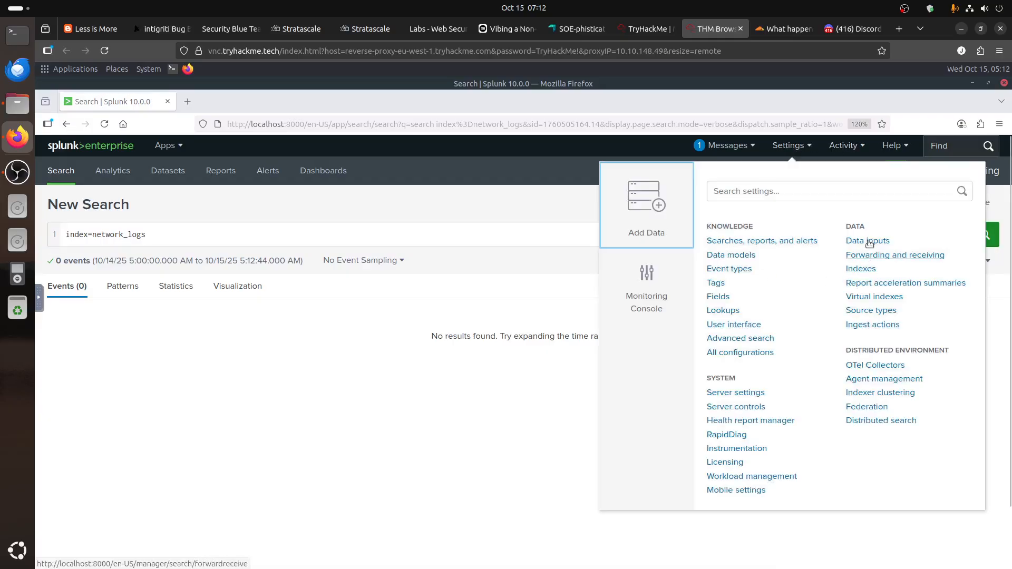
left_click(808, 280)
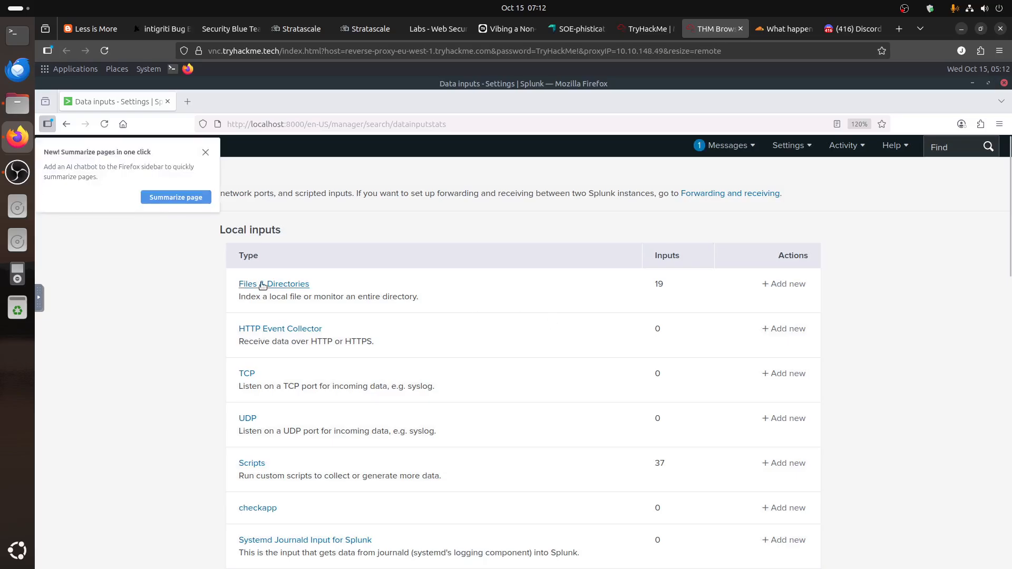
left_click(261, 286)
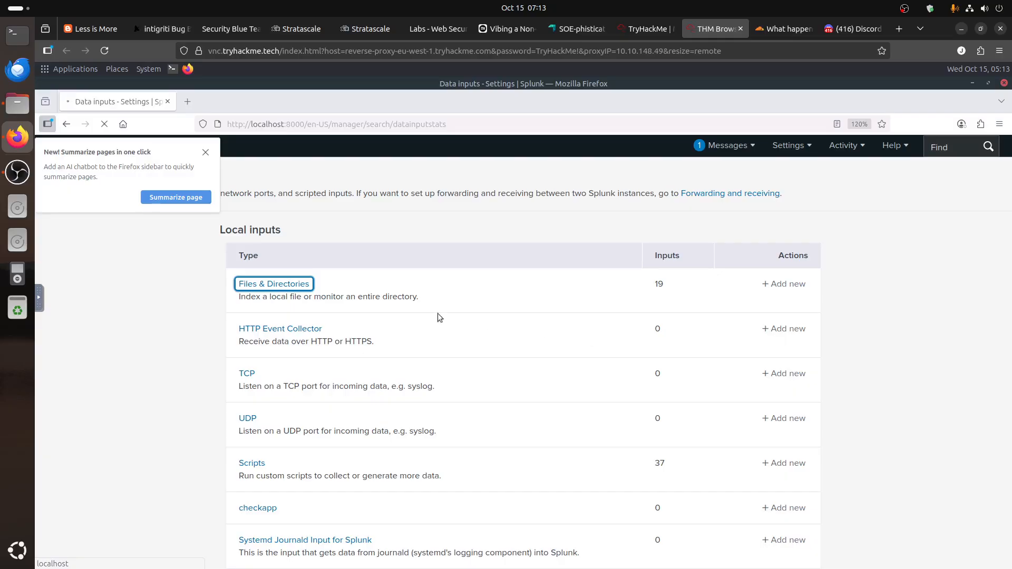
left_click(206, 153)
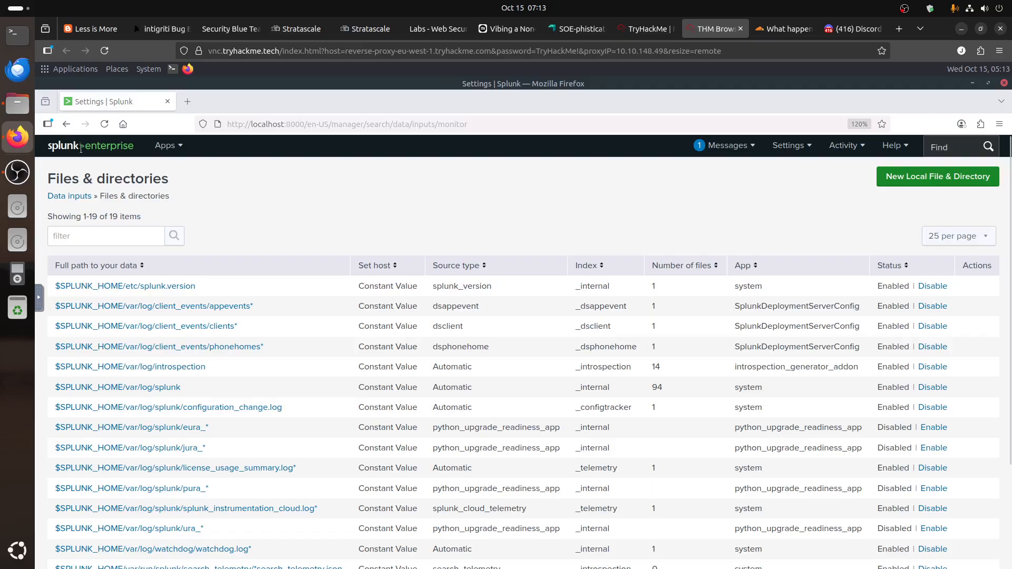
left_click(66, 124)
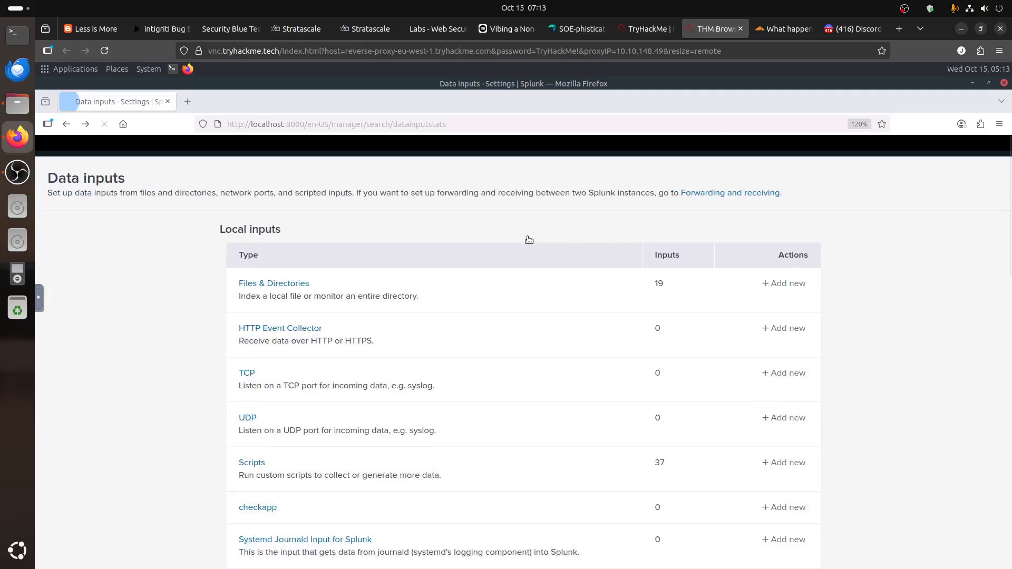
left_click(783, 285)
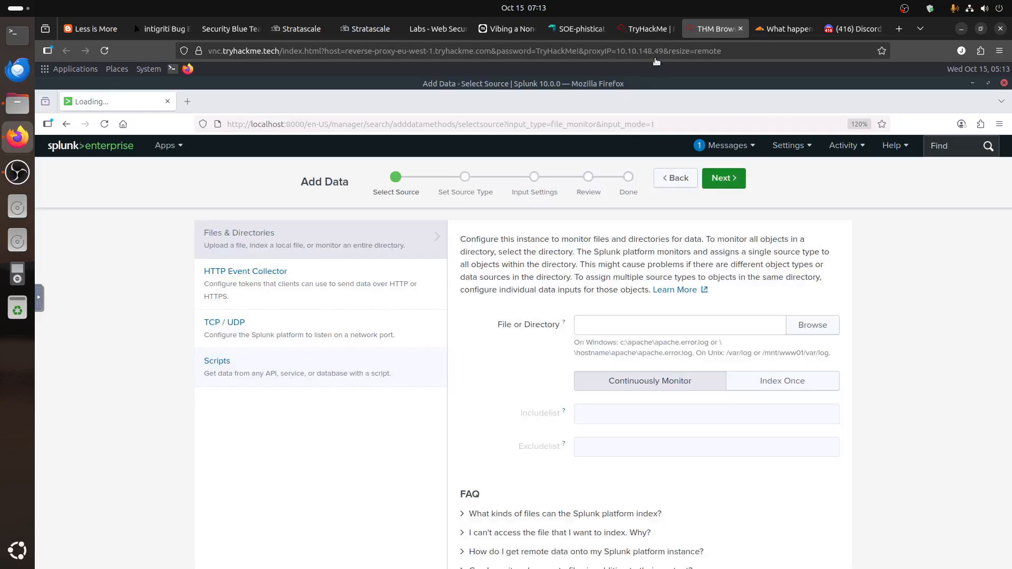
Extend the target machine's expiry by 1 hour on the TryHackMe room page and return to Splunk
left_click(646, 28)
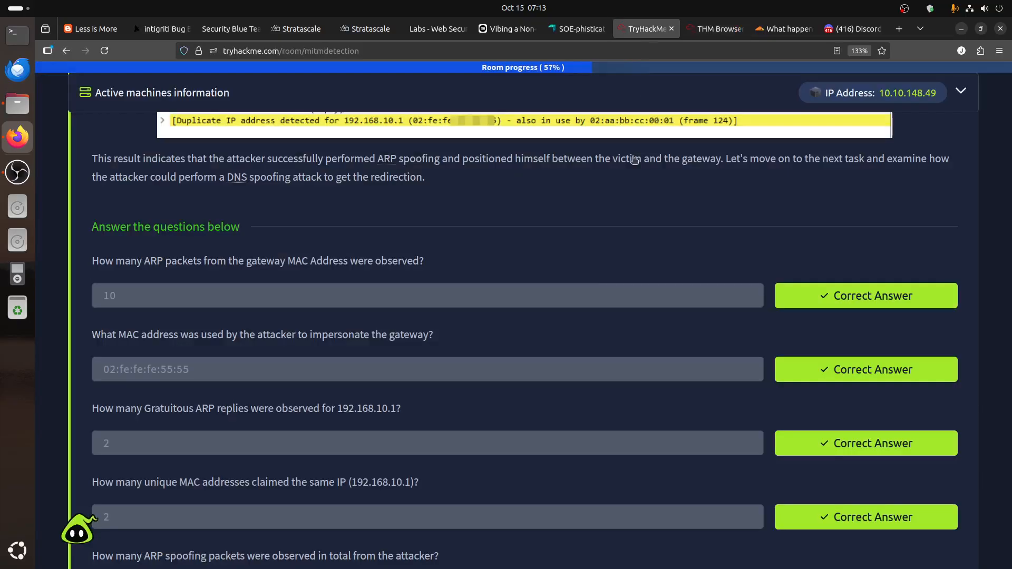
left_click(961, 95)
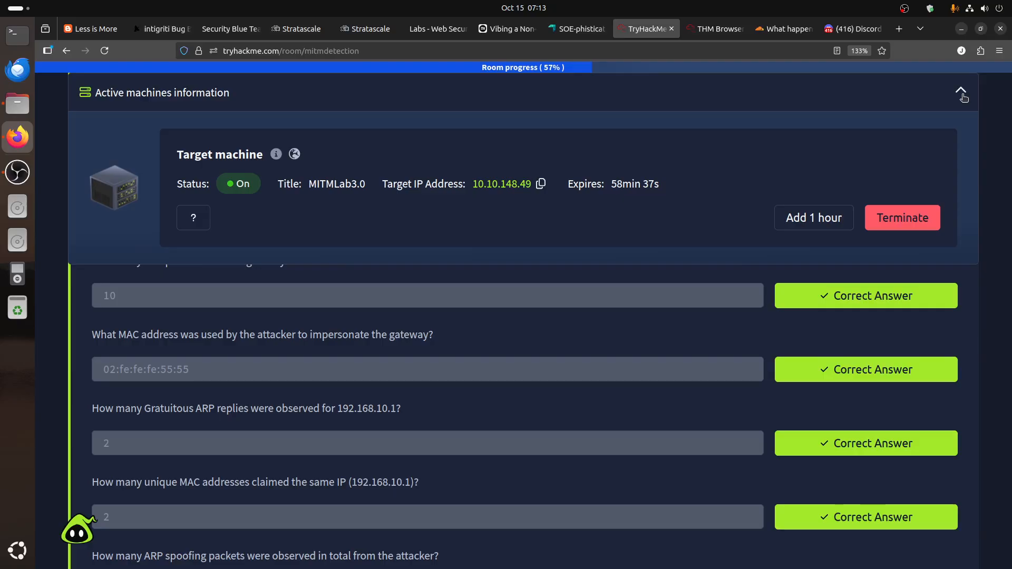
left_click(963, 95)
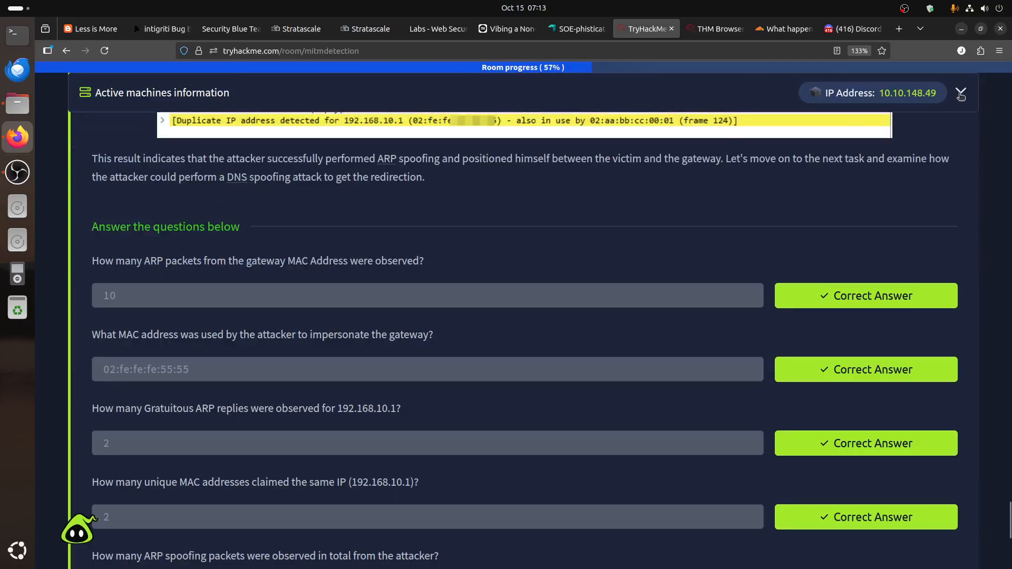
left_click(960, 95)
left_click(814, 218)
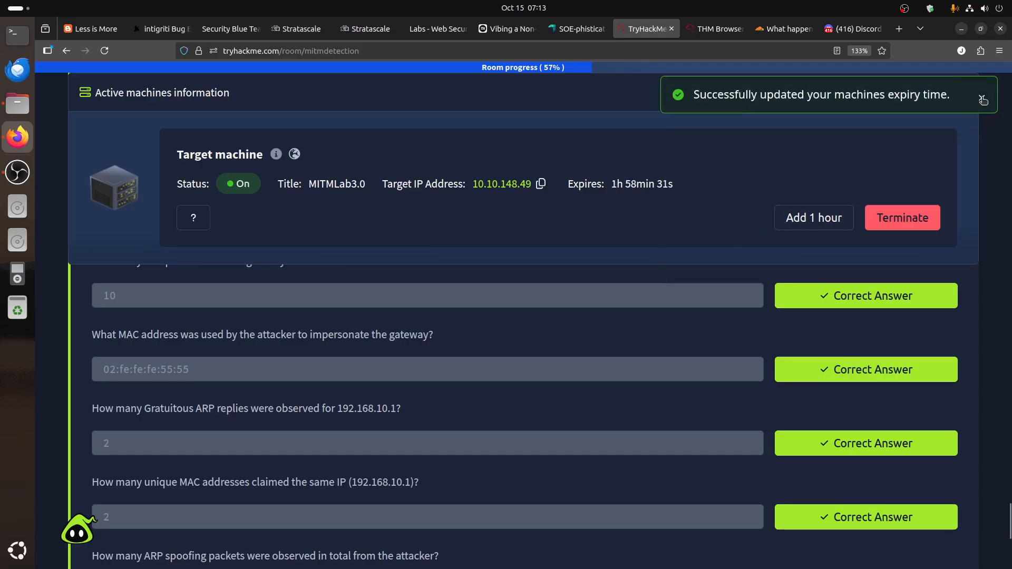
left_click(711, 30)
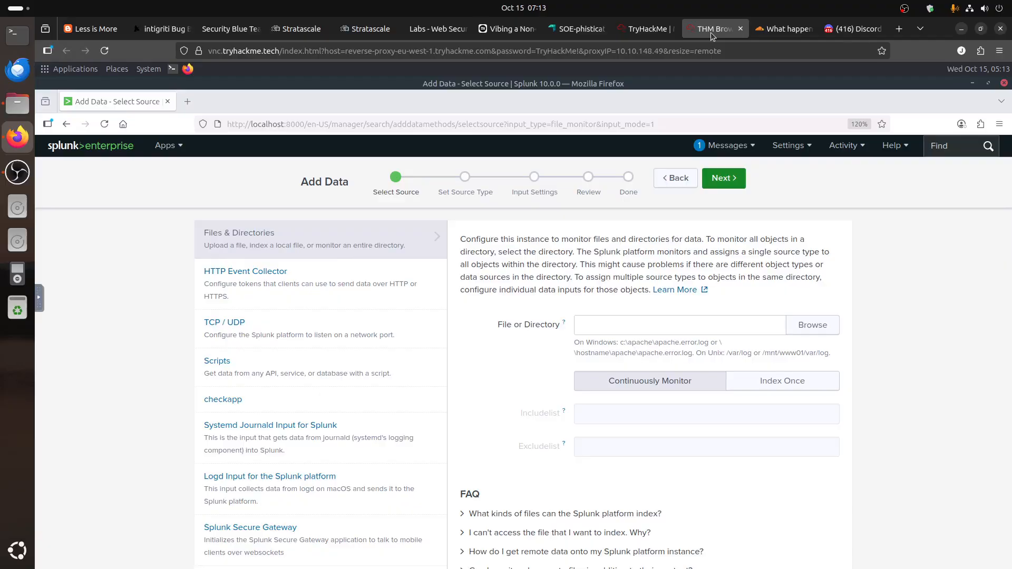
Choose /home/ubuntu/Desktop/mitm_traffic/network_traffic.log as the source file and continue to the source type settings
left_click(812, 325)
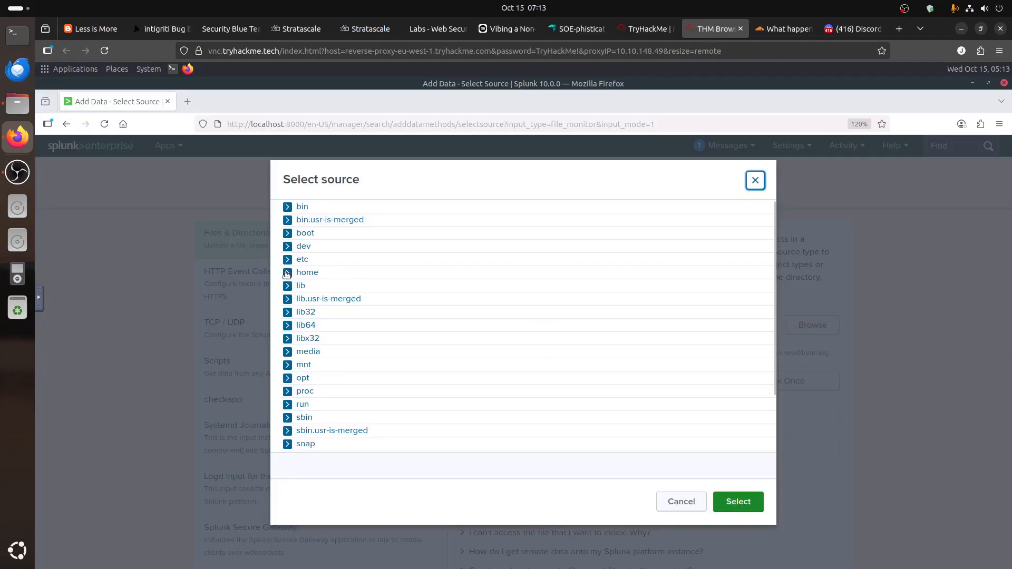
left_click(288, 273)
left_click(303, 299)
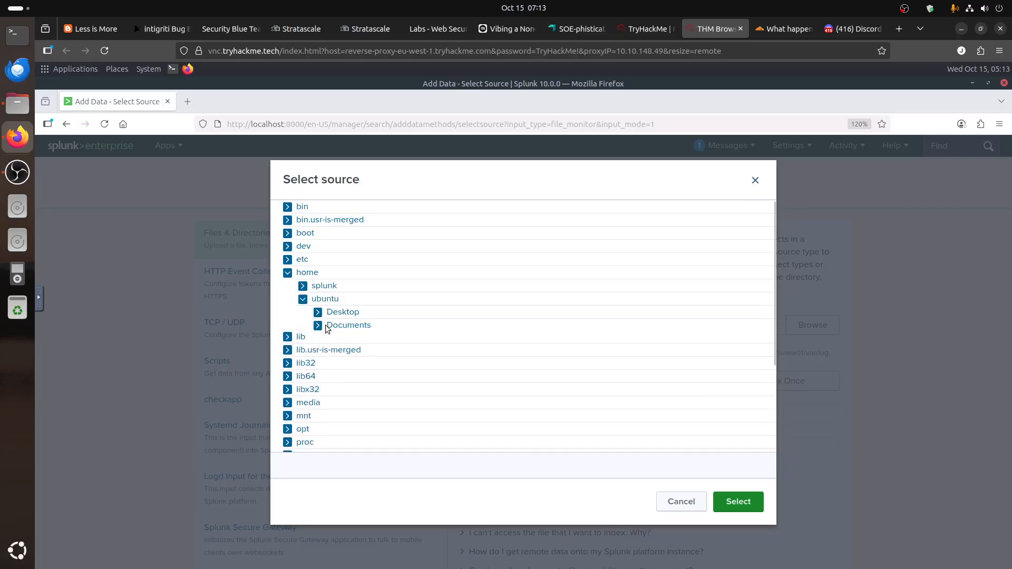
left_click(317, 312)
left_click(333, 326)
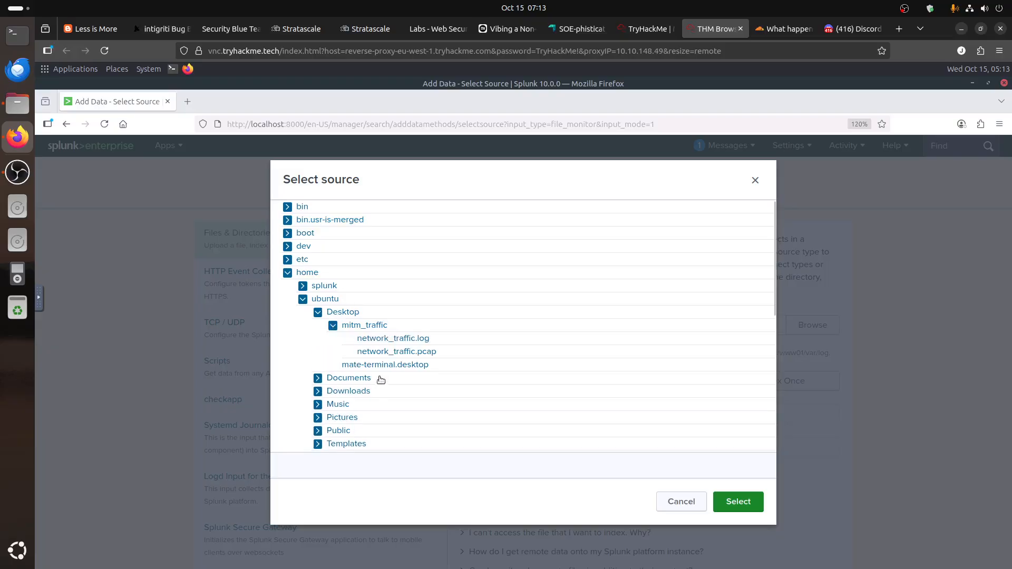
left_click(422, 340)
left_click(738, 502)
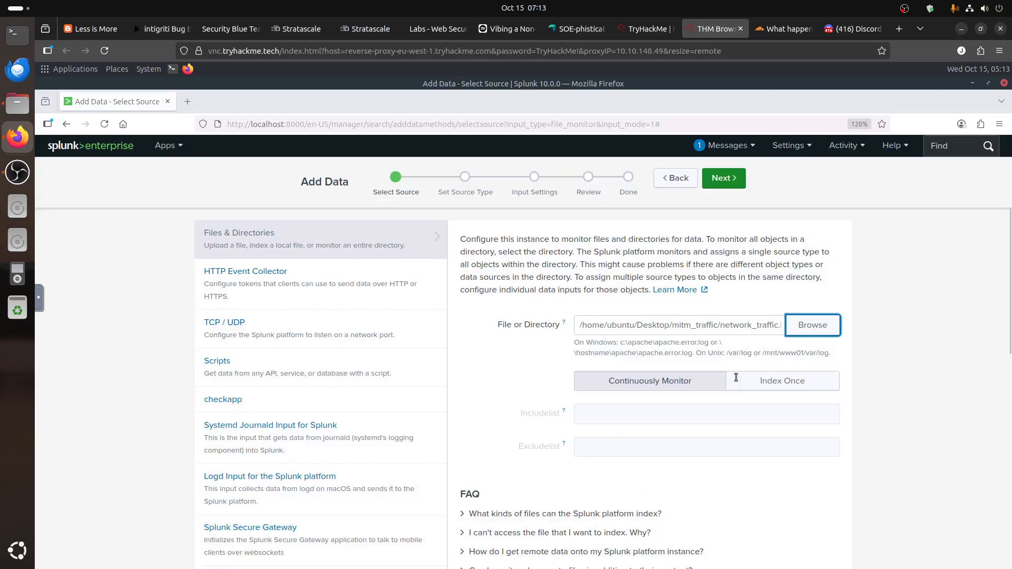
left_click(726, 179)
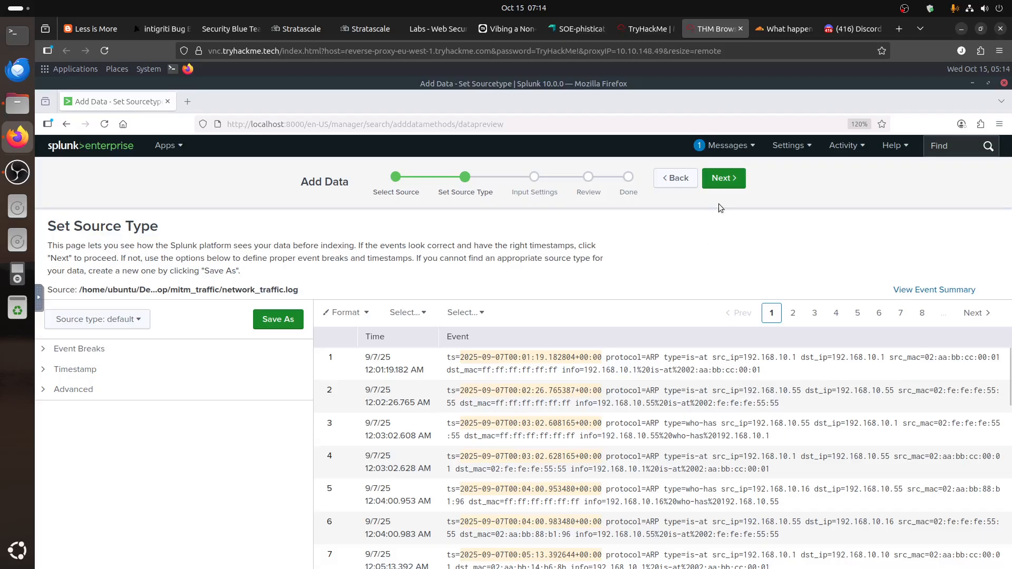
Save the source type as network_tryhackme in the Network & Security category for the Search & Reporting app
left_click(723, 178)
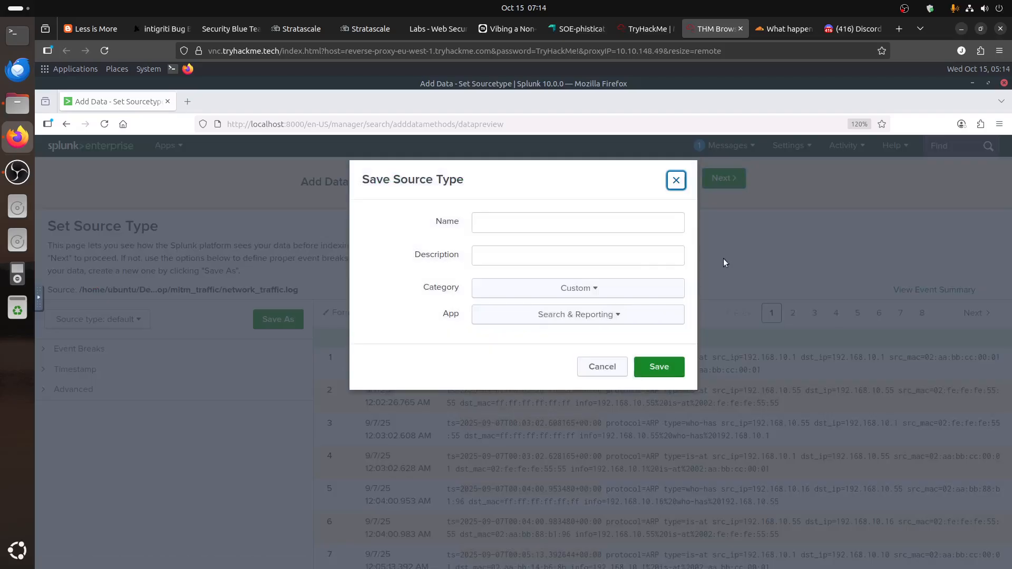
left_click(509, 225)
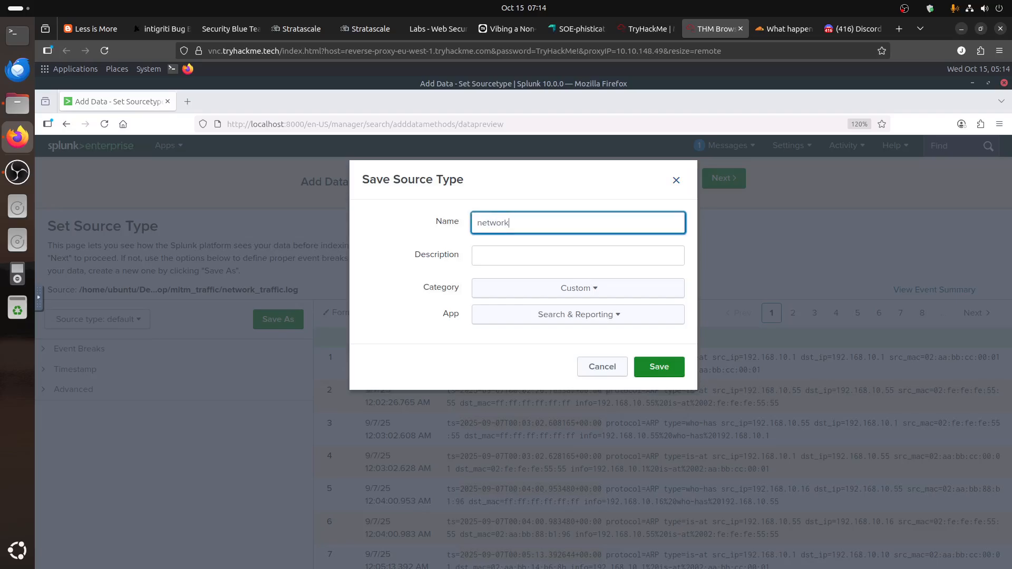
type("network_tryhackme")
left_click(592, 293)
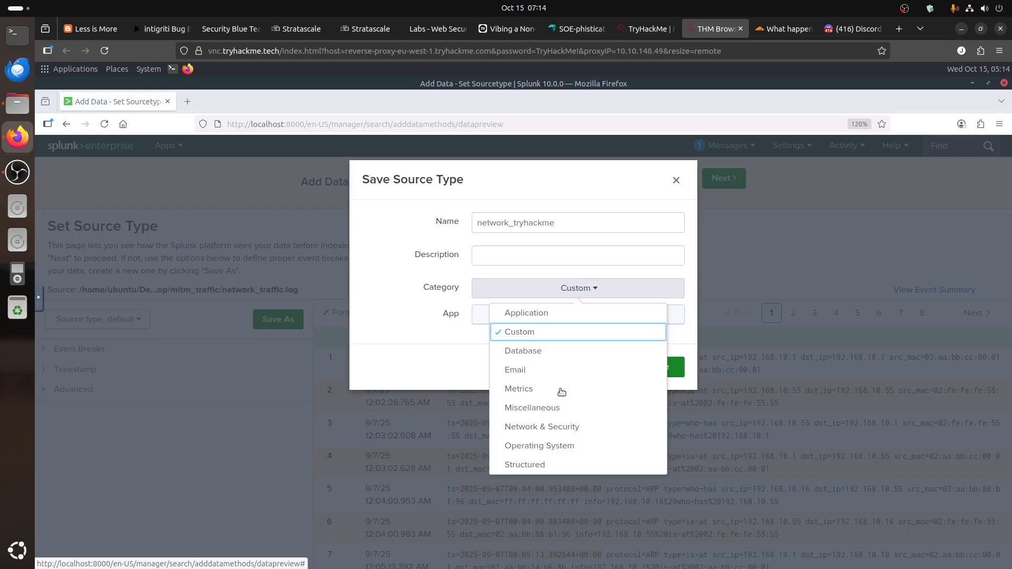
left_click(558, 428)
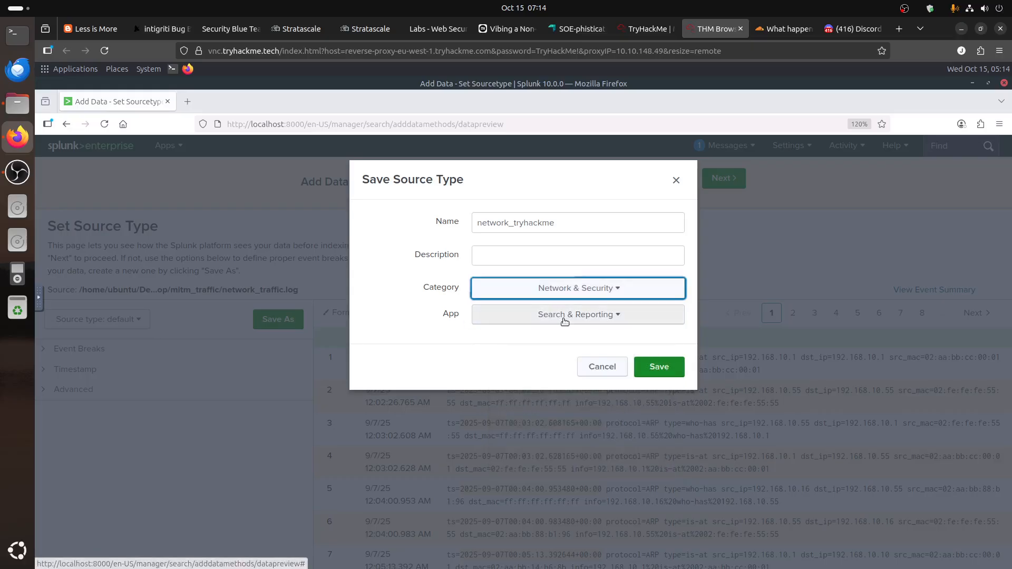
left_click(659, 366)
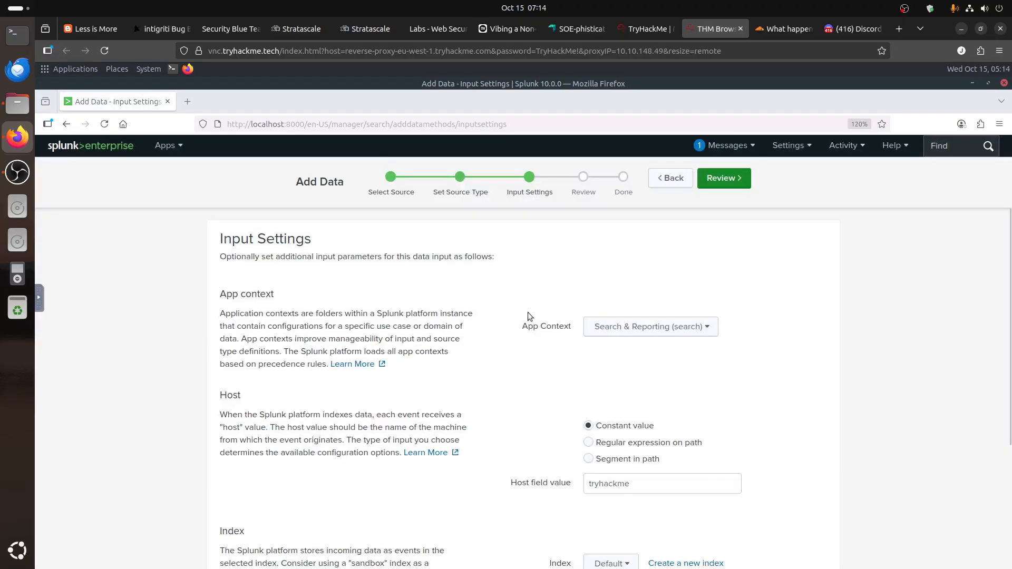
Submit the file input with the default input settings, and start searching to look through its events
left_click(725, 180)
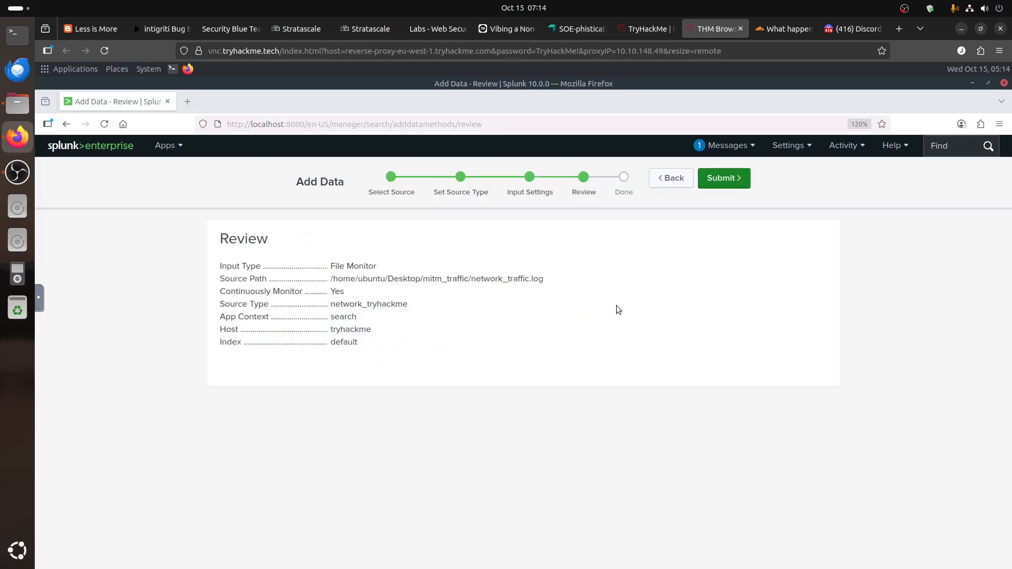
left_click(721, 179)
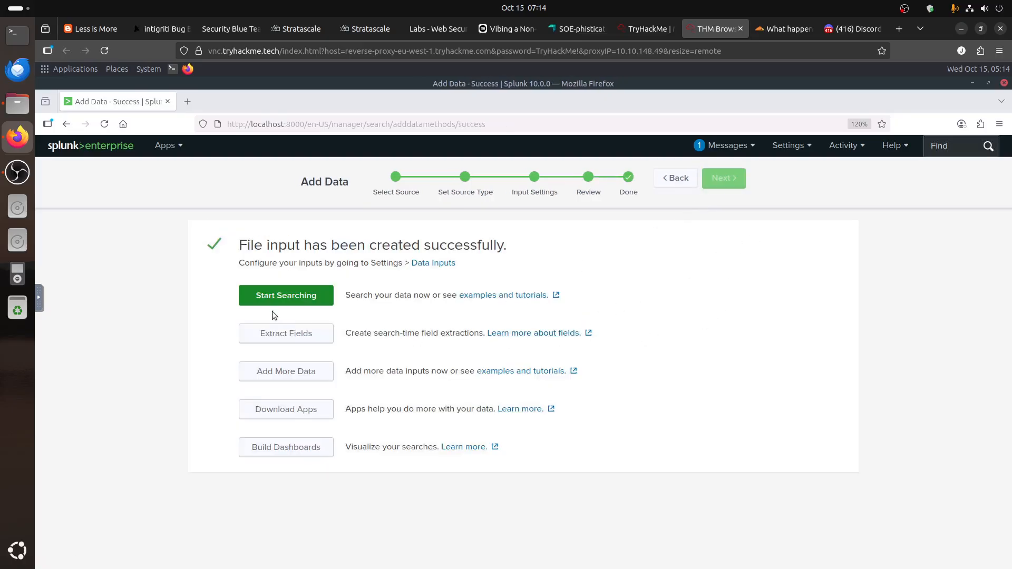
left_click(278, 297)
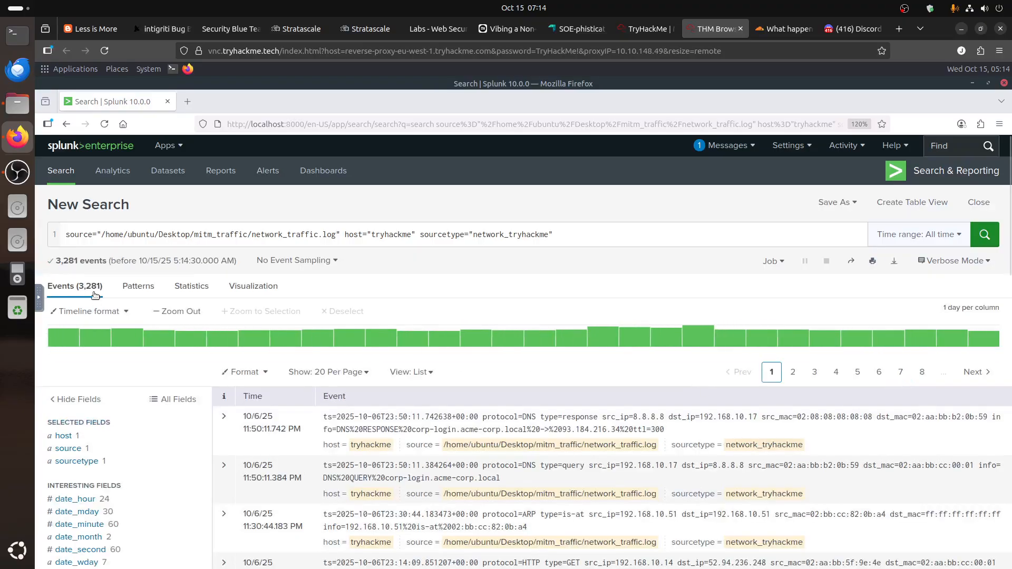
scroll(641, 368, "down", 8)
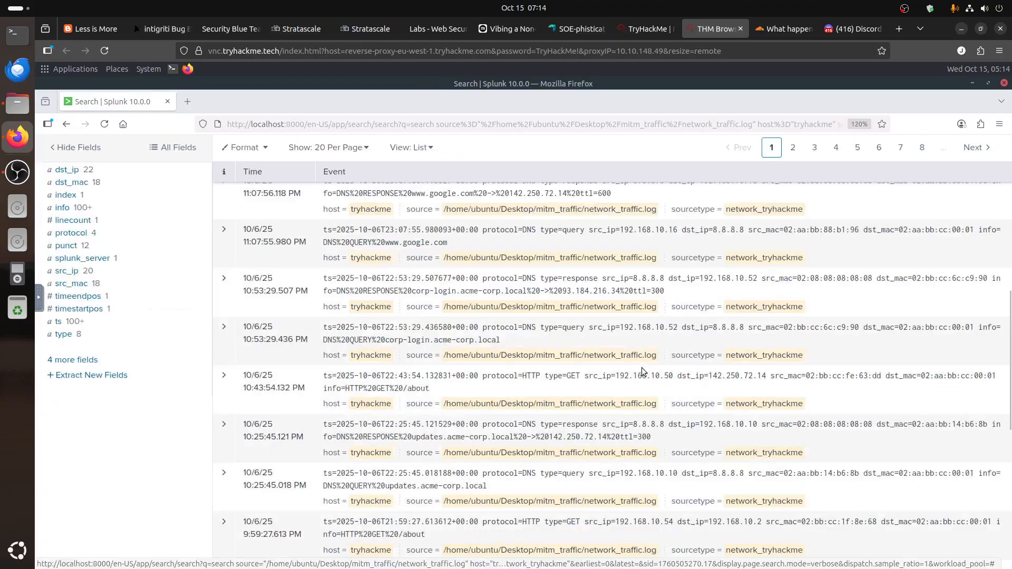
scroll(665, 376, "up", 8)
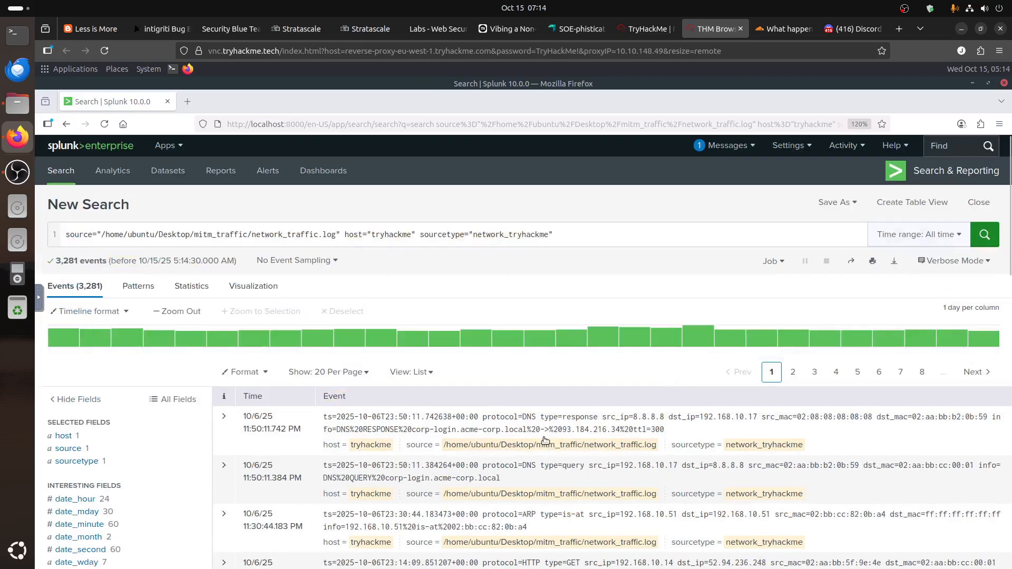
Filter the network_traffic.log events to the ARP protocol
scroll(548, 427, "down", 10)
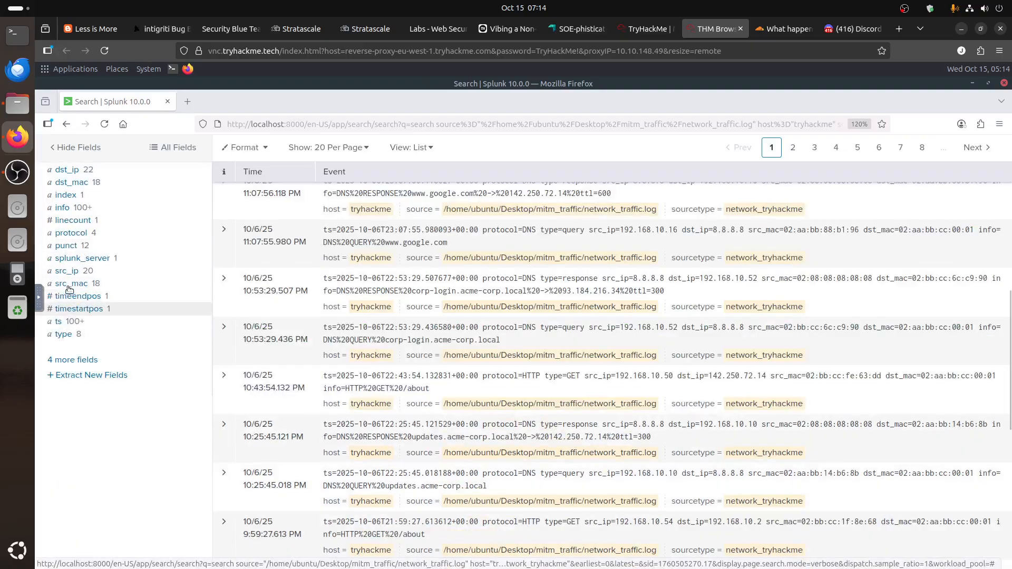
left_click(71, 234)
left_click(234, 321)
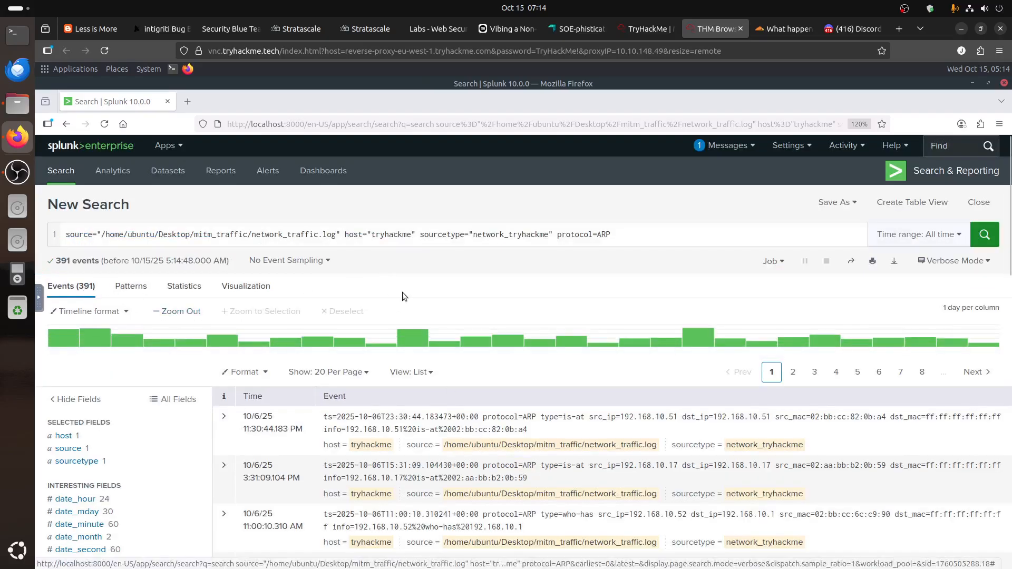
Narrow the ARP events to those of type who-has
scroll(403, 296, "down", 1)
scroll(403, 294, "down", 5)
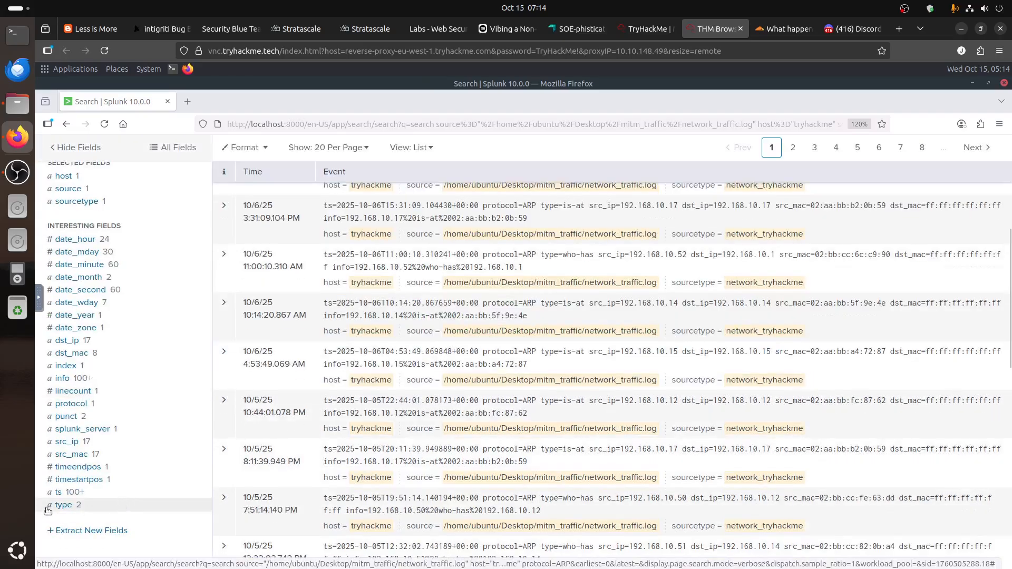
left_click(64, 508)
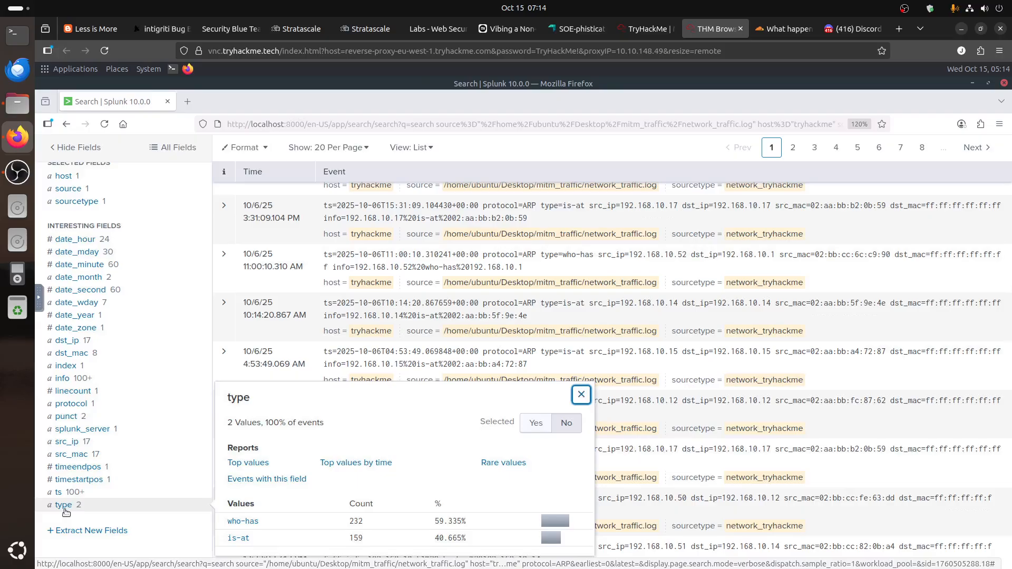
left_click(243, 522)
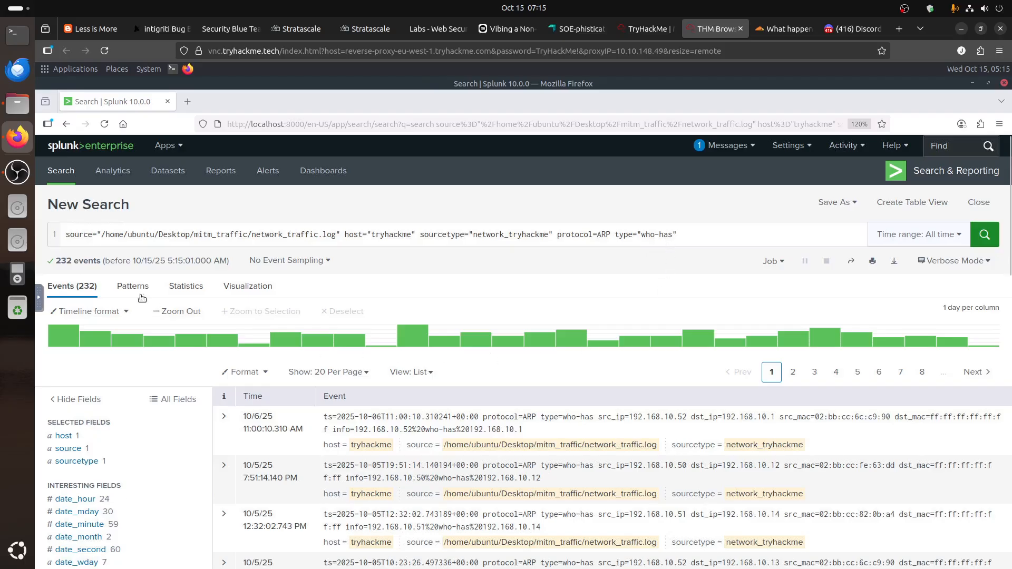
Remove the type="who-has" filter from the query and rerun the search for protocol=ARP
left_click_drag(614, 234, 676, 234)
key("BackSpace")
key("BackSpace")
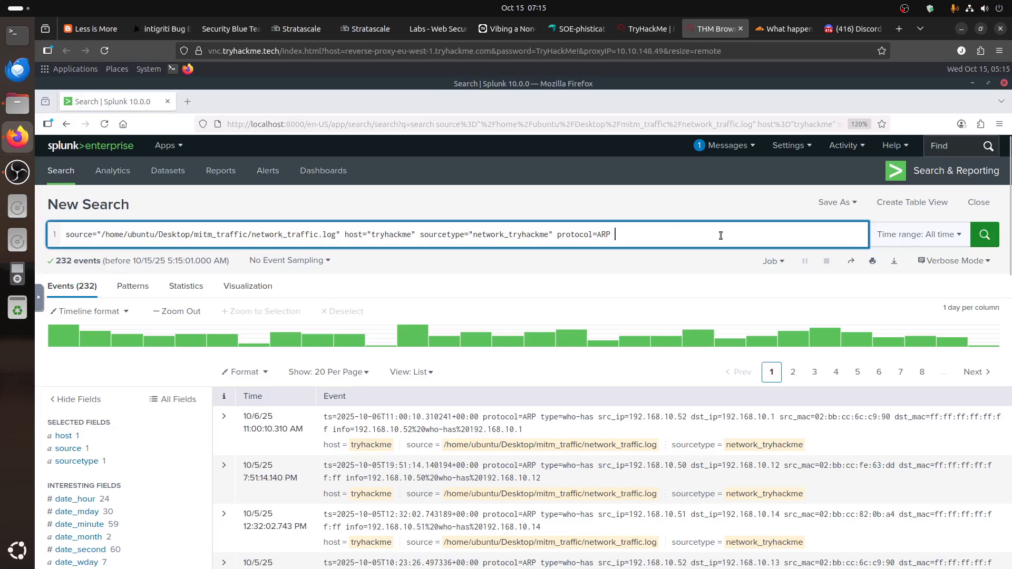
key("Return")
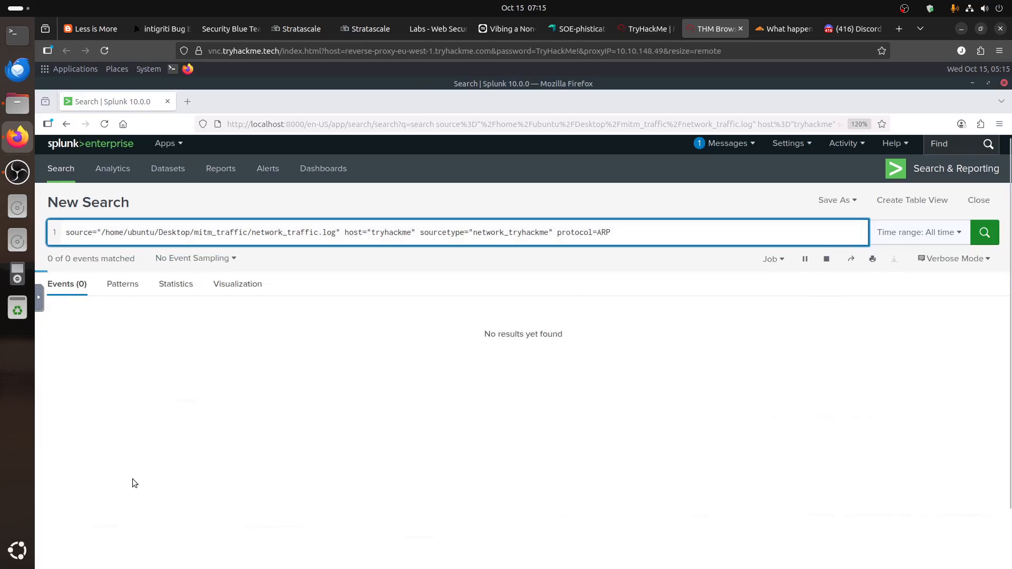
Look through the ARP events and append a table command on a new piped line of the query
scroll(132, 479, "down", 2)
scroll(136, 482, "down", 10)
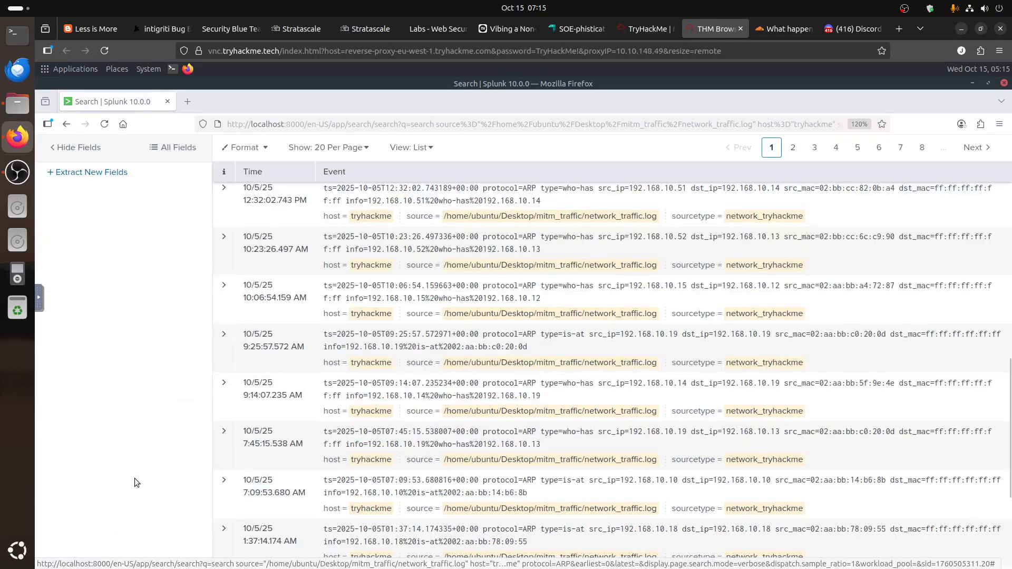
scroll(137, 476, "up", 10)
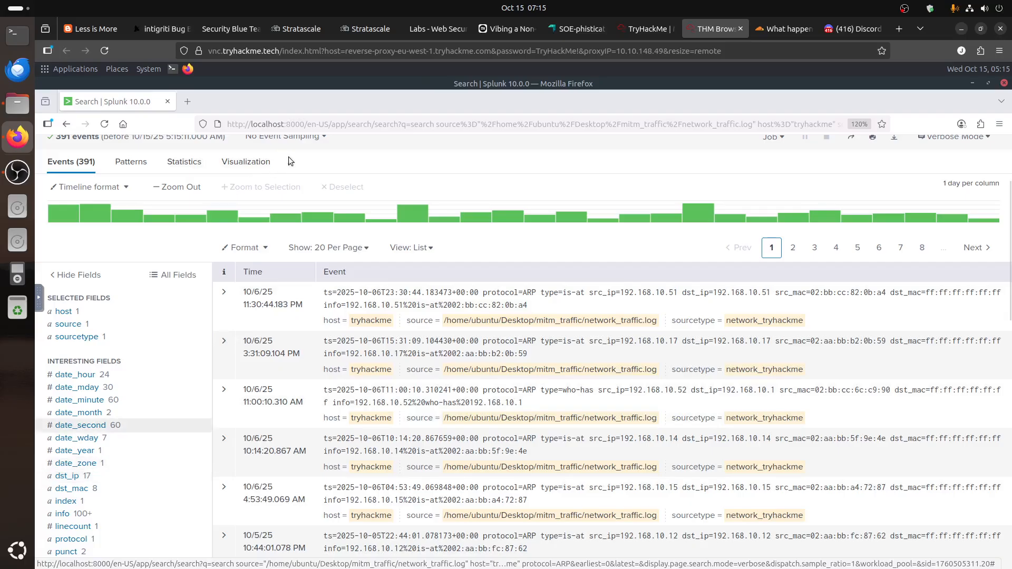
scroll(283, 237, "up", 3)
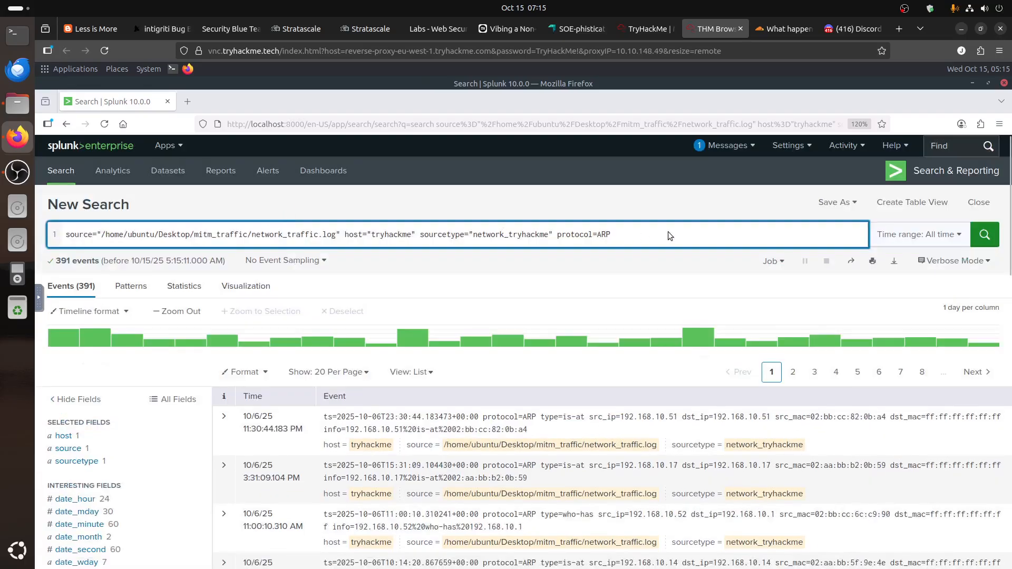
type("| ")
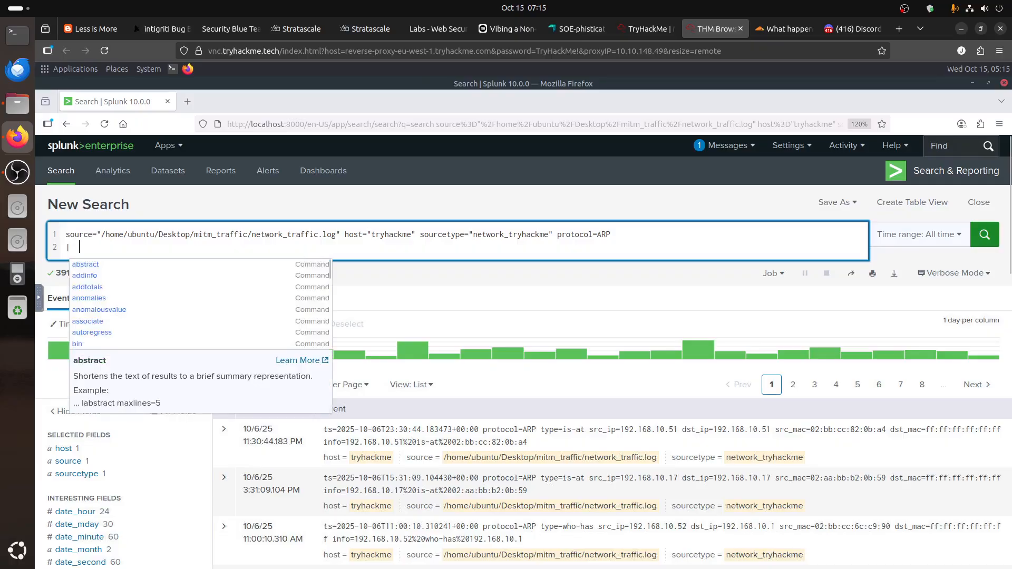
type("table")
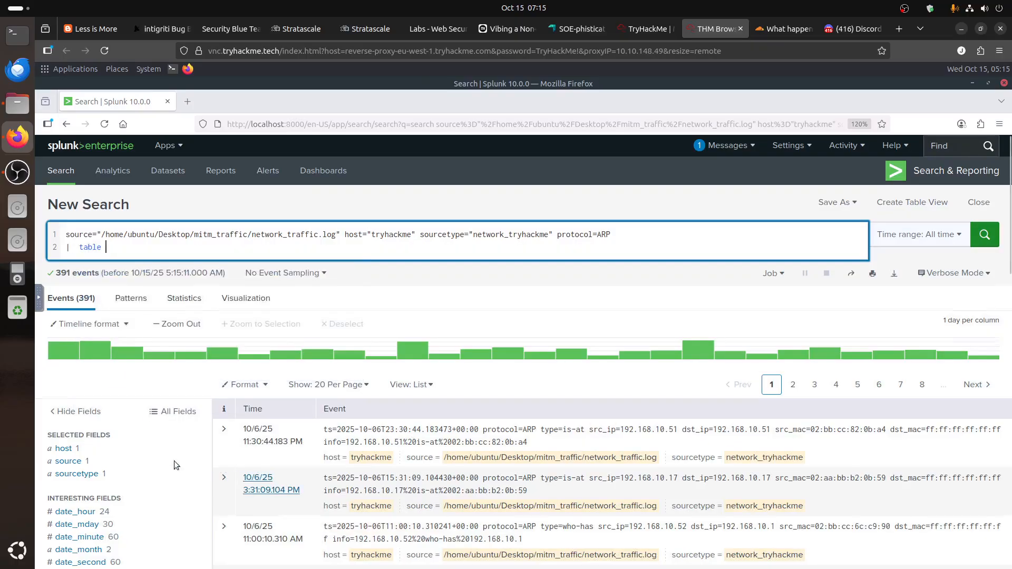
Check the available fields and enter src_p, src_mac, dst_ip, dst_mac and type as the table columns
scroll(164, 458, "down", 1)
scroll(155, 455, "down", 6)
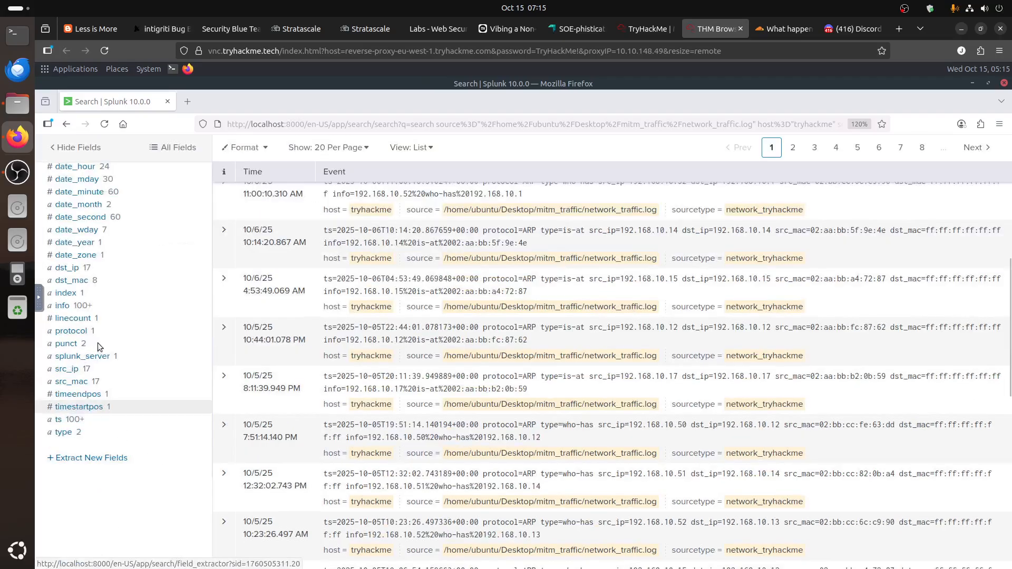
scroll(84, 364, "down", 6)
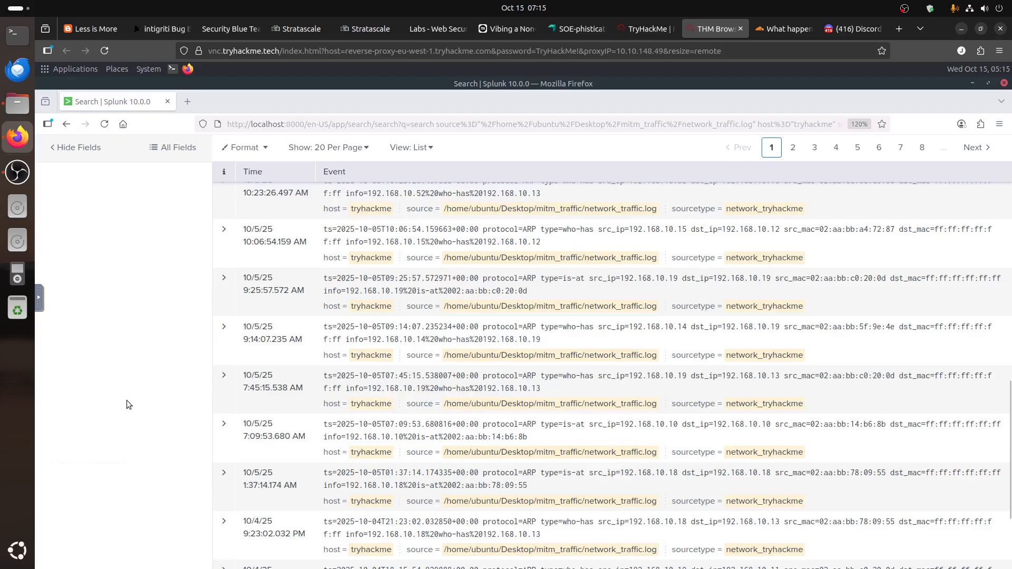
scroll(141, 401, "up", 6)
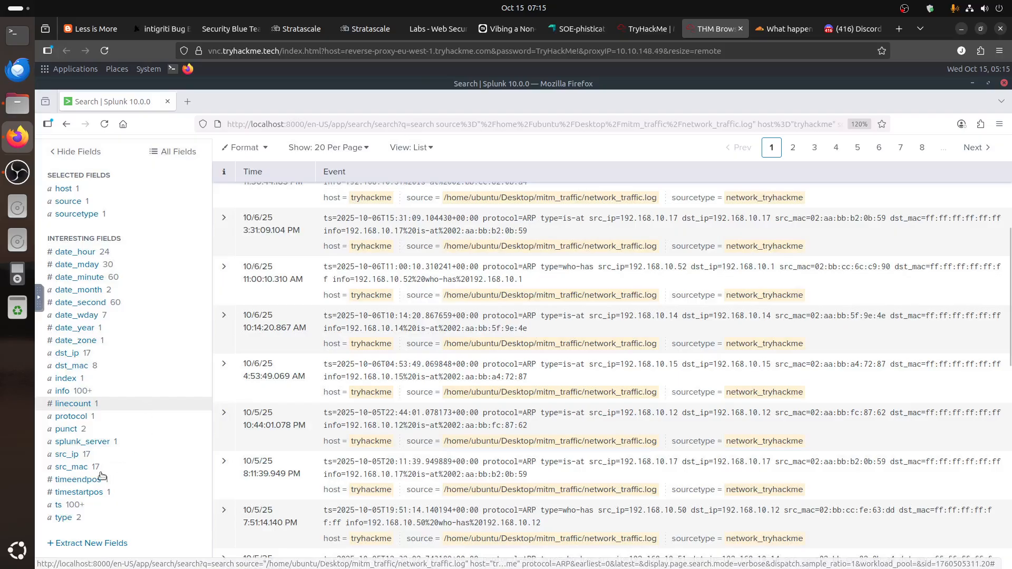
scroll(79, 468, "up", 5)
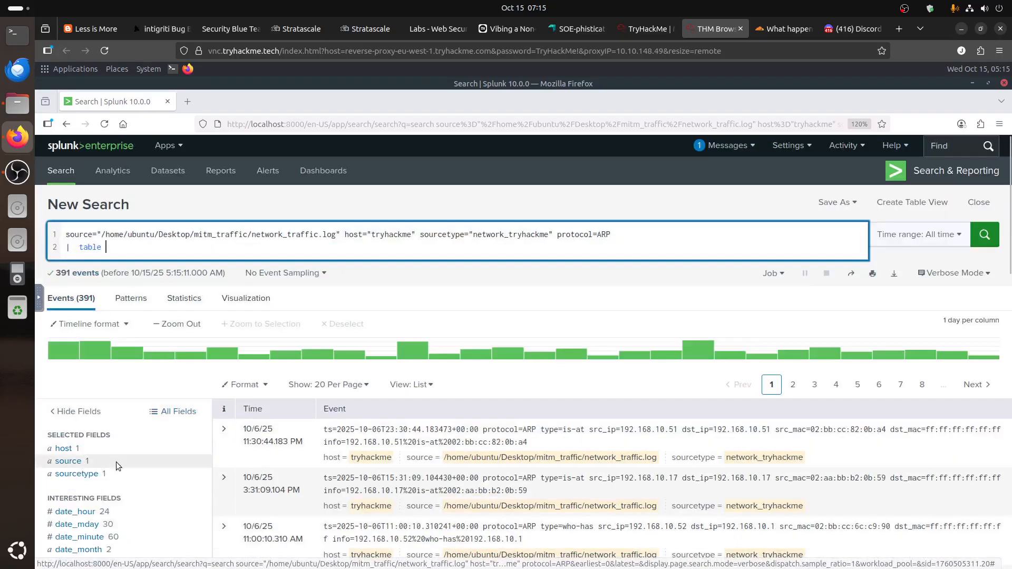
scroll(121, 466, "down", 1)
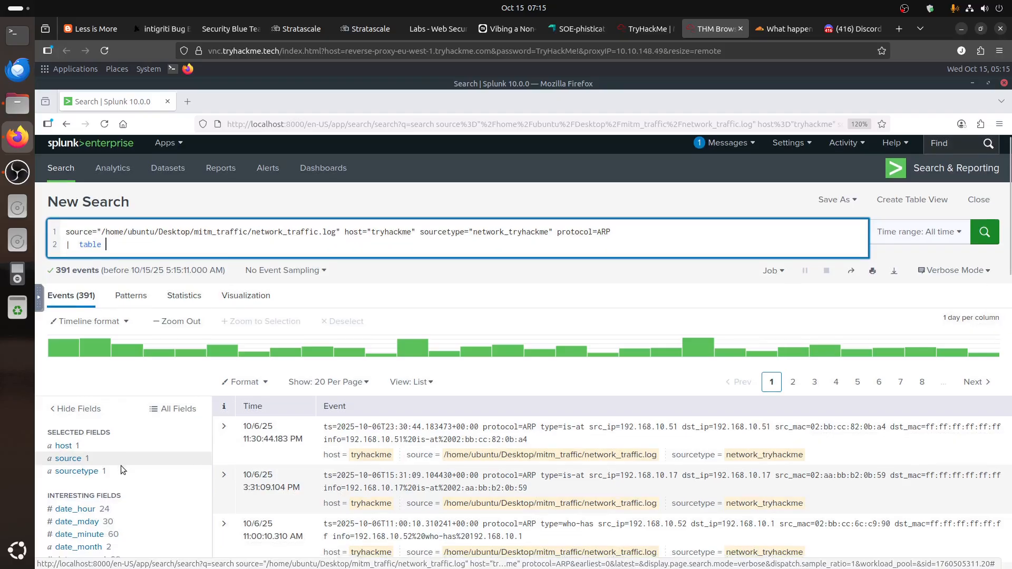
scroll(123, 468, "down", 3)
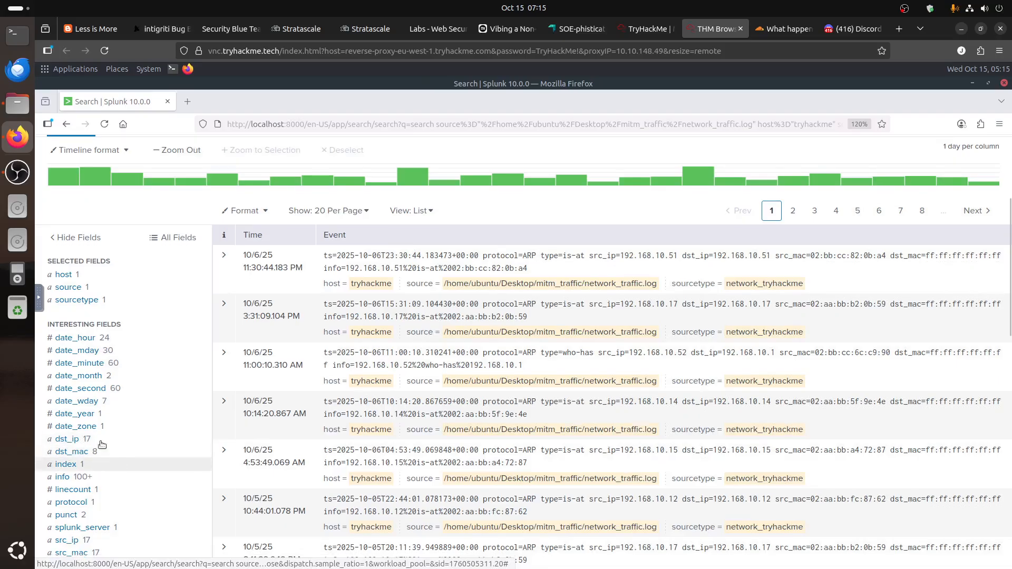
scroll(200, 384, "down", 1)
scroll(190, 359, "up", 4)
left_click(190, 250)
type("sr")
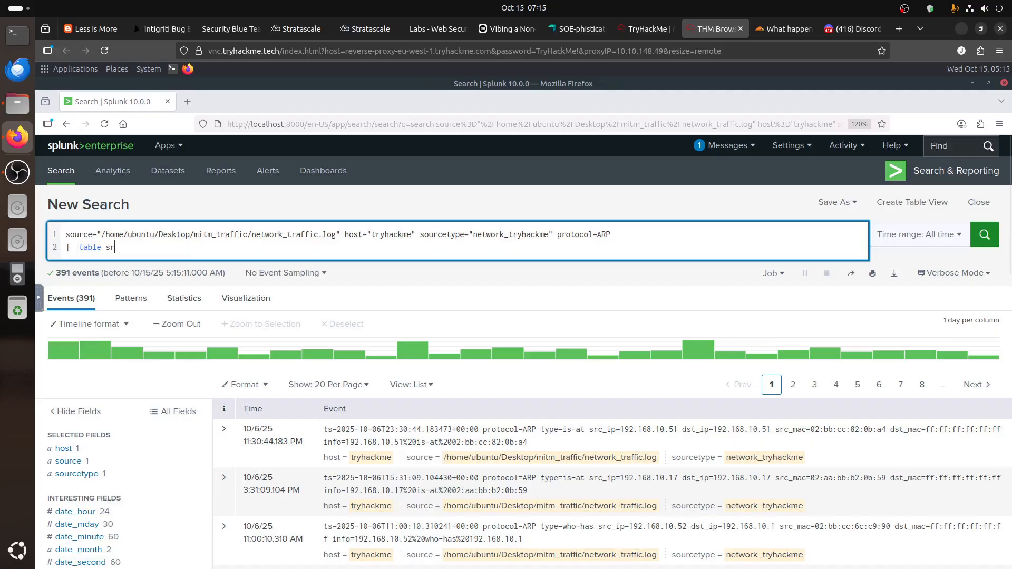
type("c_p src_mac dst_ip")
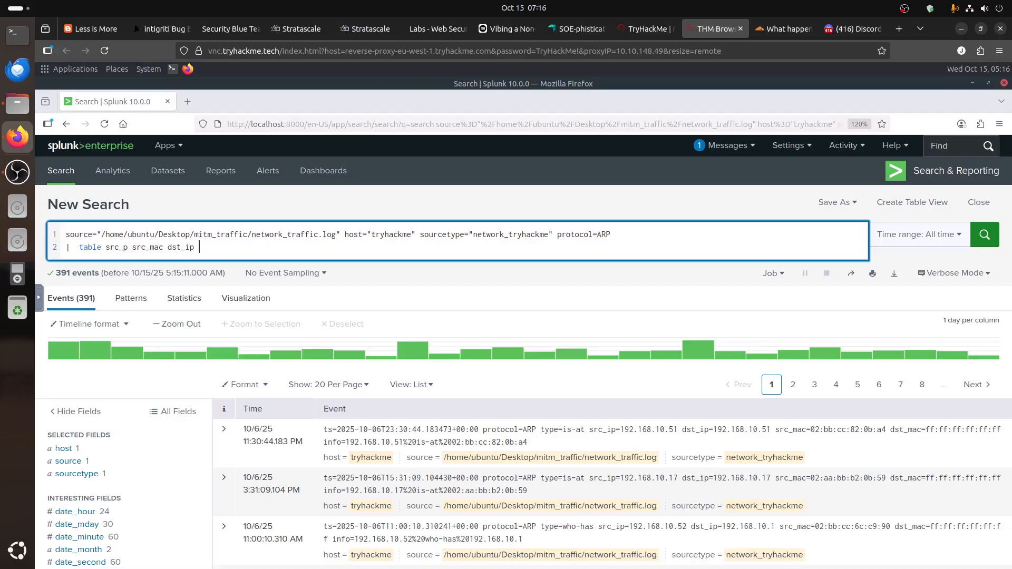
type(" dst_mac type")
Examine the value summaries of the ts, info, linecount, protocol and punct fields for the ARP events
scroll(154, 451, "down", 10)
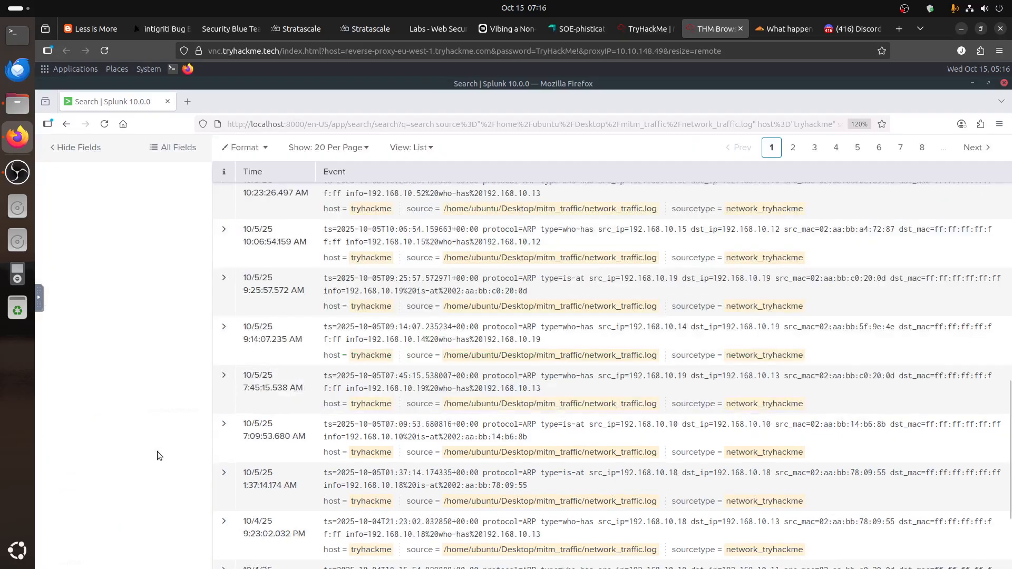
scroll(158, 446, "up", 3)
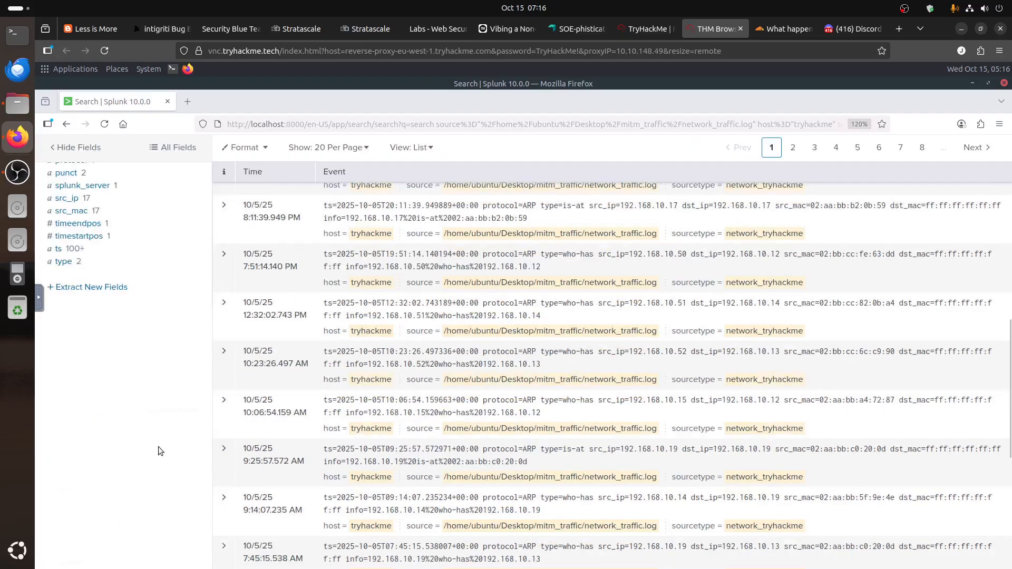
left_click(61, 248)
left_click(61, 248)
left_click(61, 249)
left_click(168, 367)
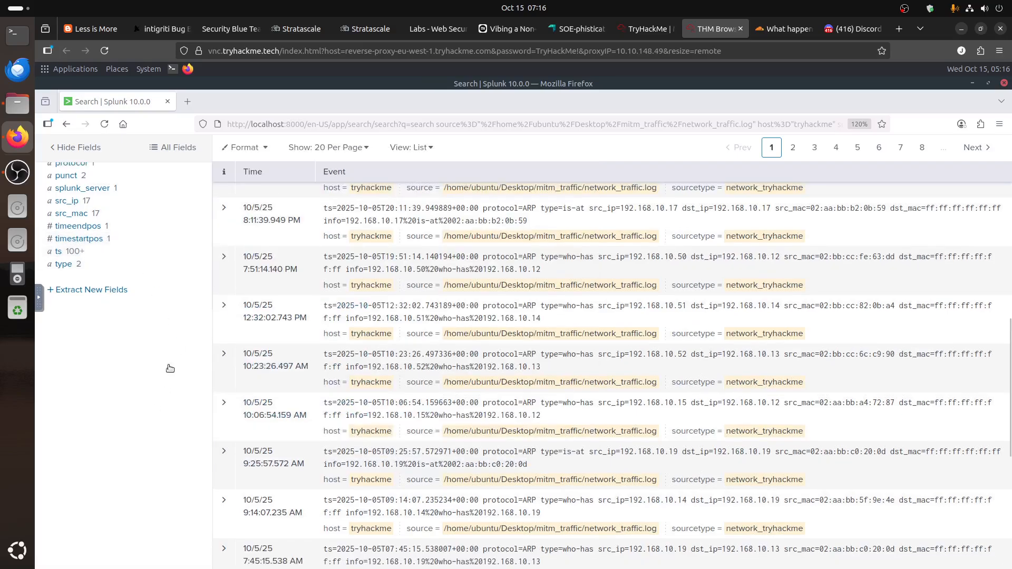
scroll(169, 368, "up", 3)
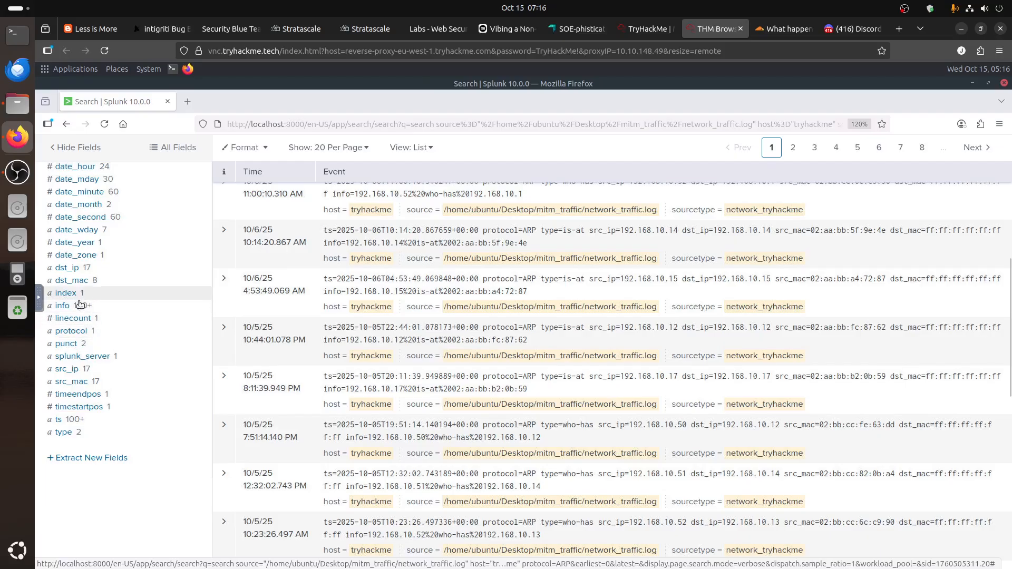
left_click(63, 306)
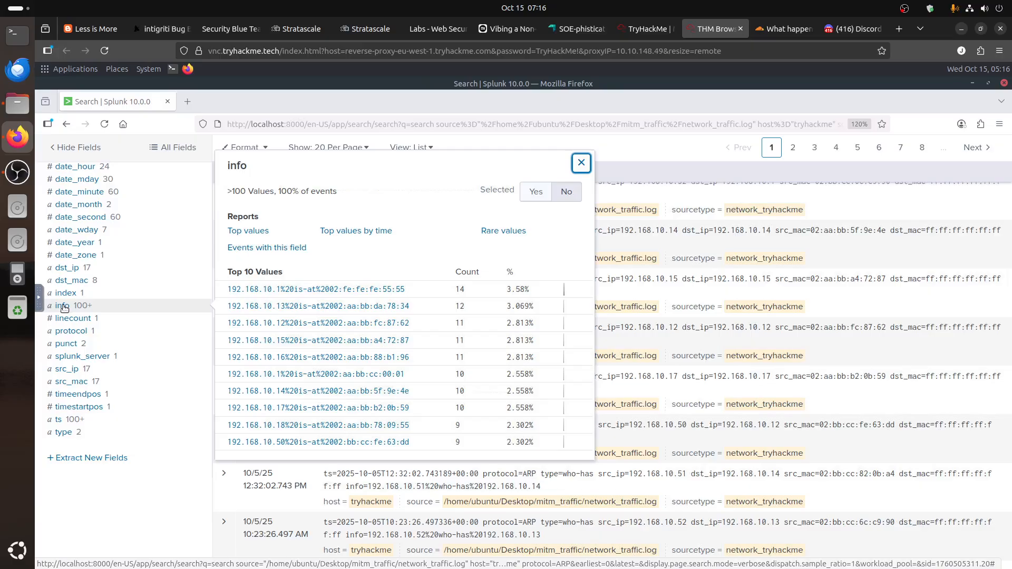
left_click(63, 306)
left_click(63, 307)
left_click(69, 319)
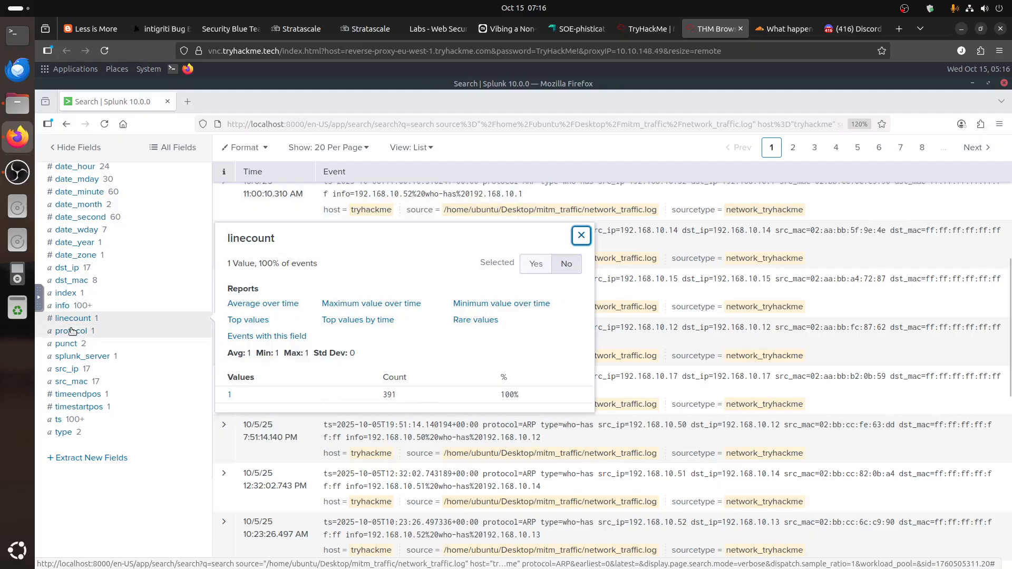
left_click(72, 331)
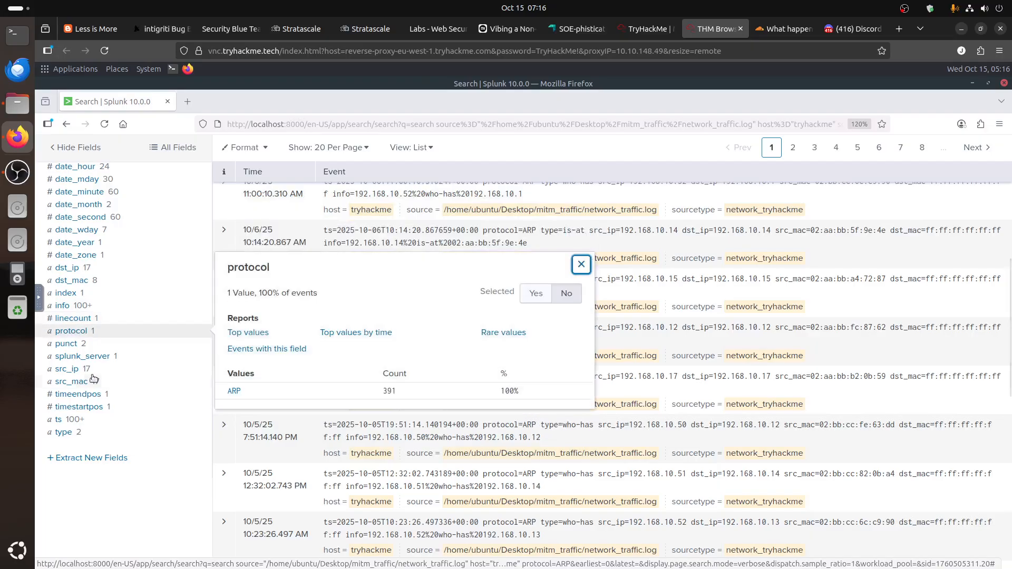
left_click(69, 345)
left_click(69, 345)
left_click(69, 345)
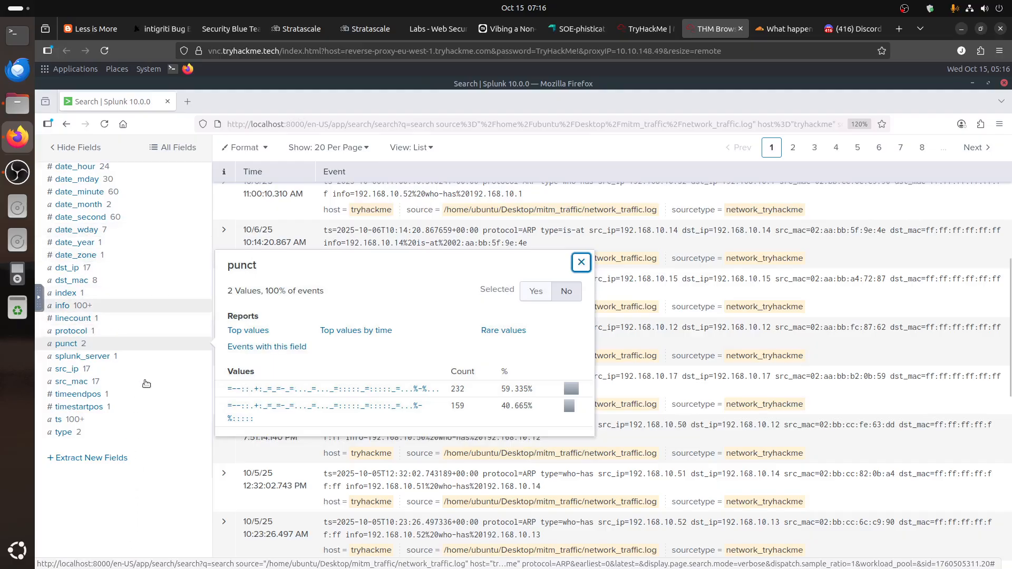
Run the ARP query with the table command to list the events in columns
scroll(141, 379, "up", 2)
scroll(610, 198, "up", 4)
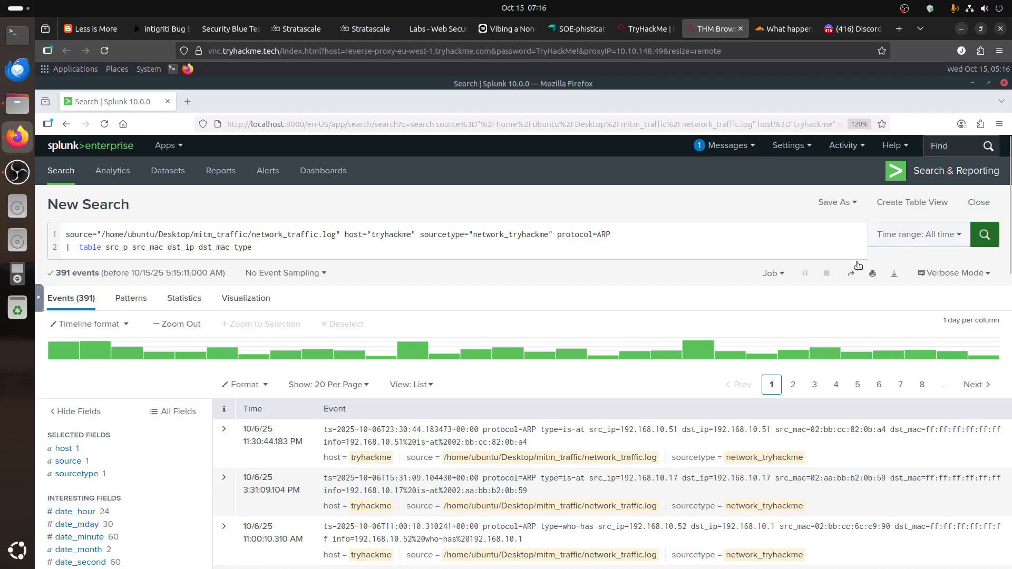
scroll(856, 267, "down", 6)
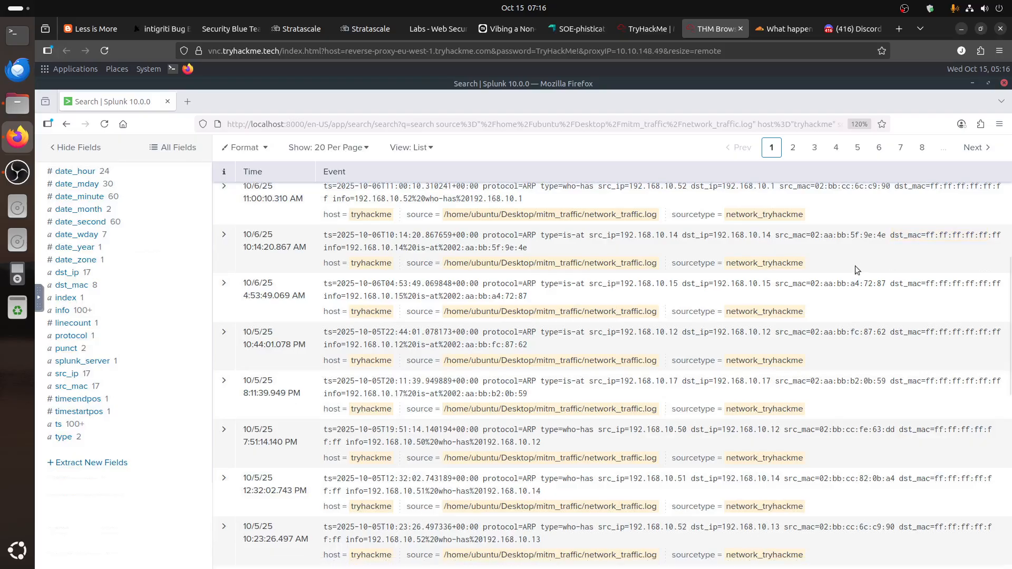
scroll(647, 339, "up", 4)
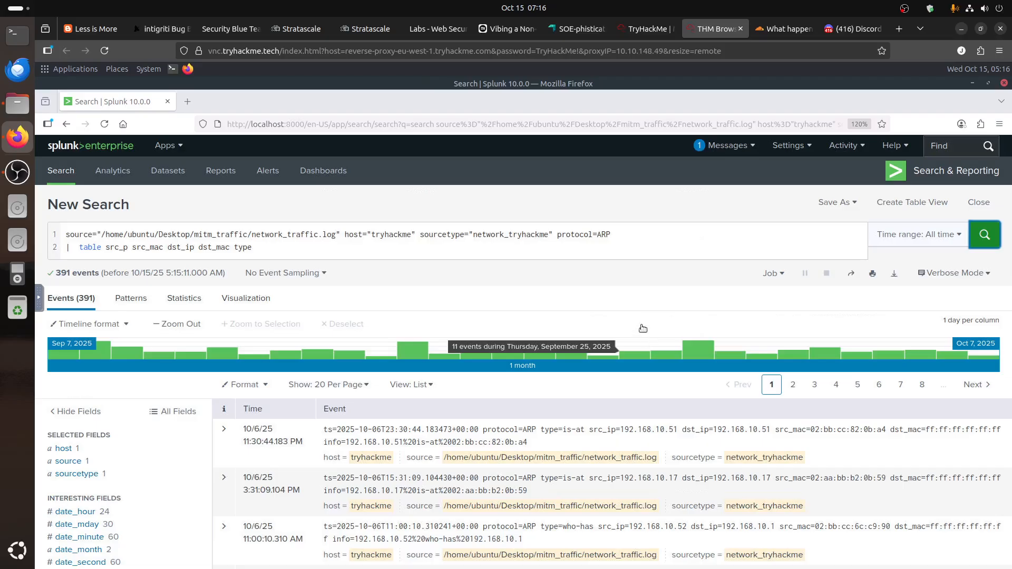
left_click(471, 250)
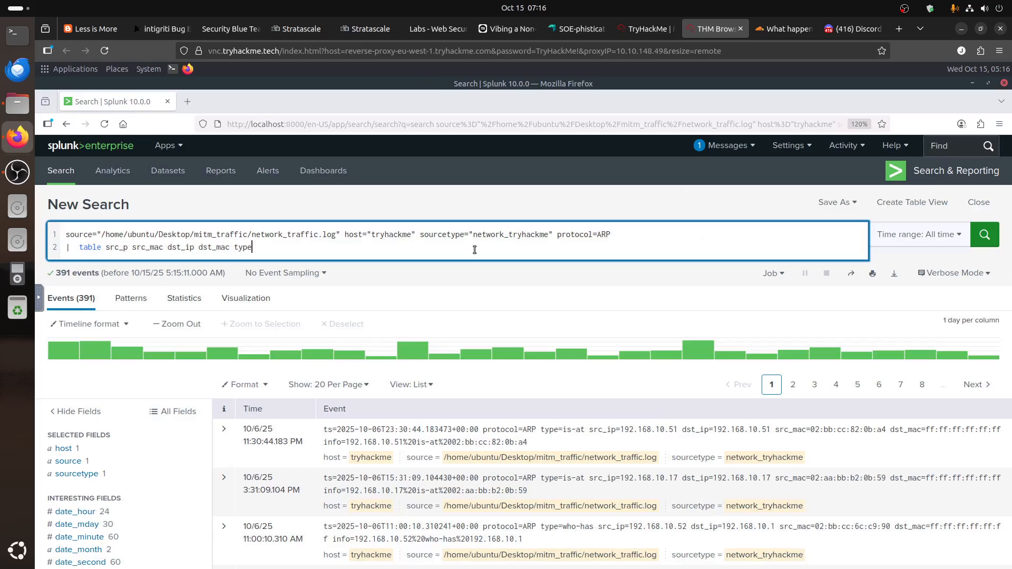
key("Return")
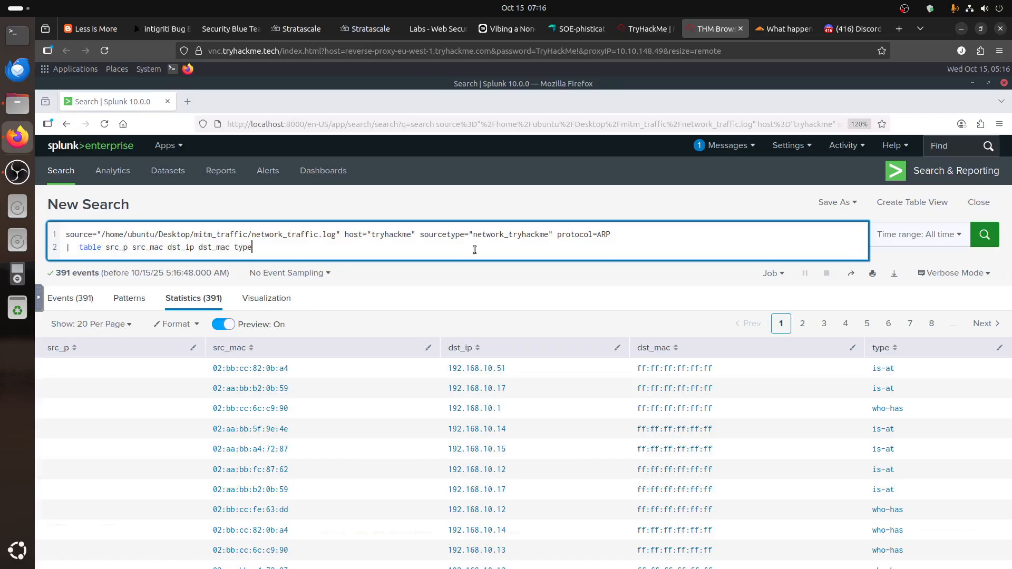
Correct the table's src_p column to src_ip, rerun the search and look through the resulting rows
left_click(129, 256)
type("i")
key("Return")
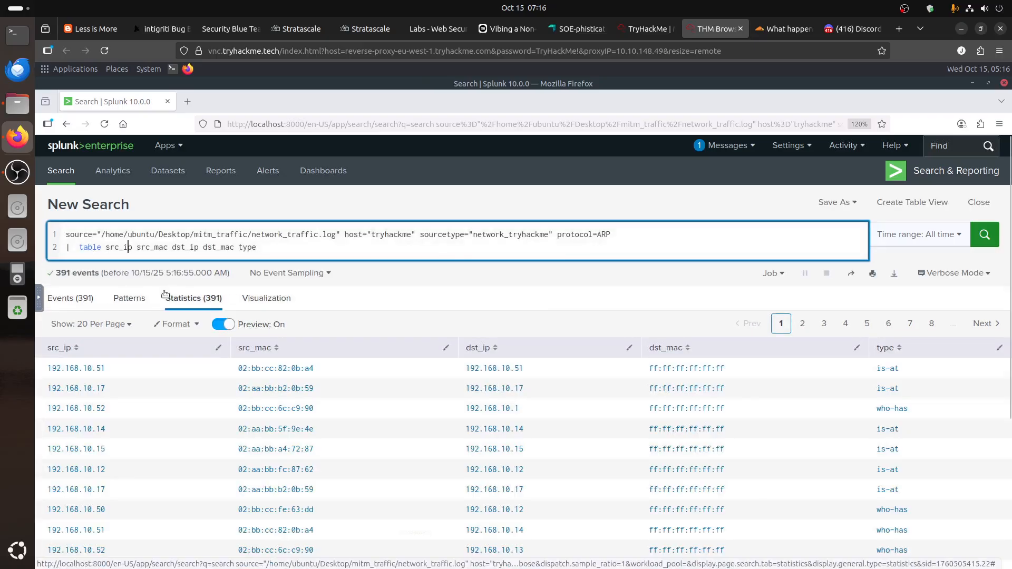
scroll(156, 416, "down", 3)
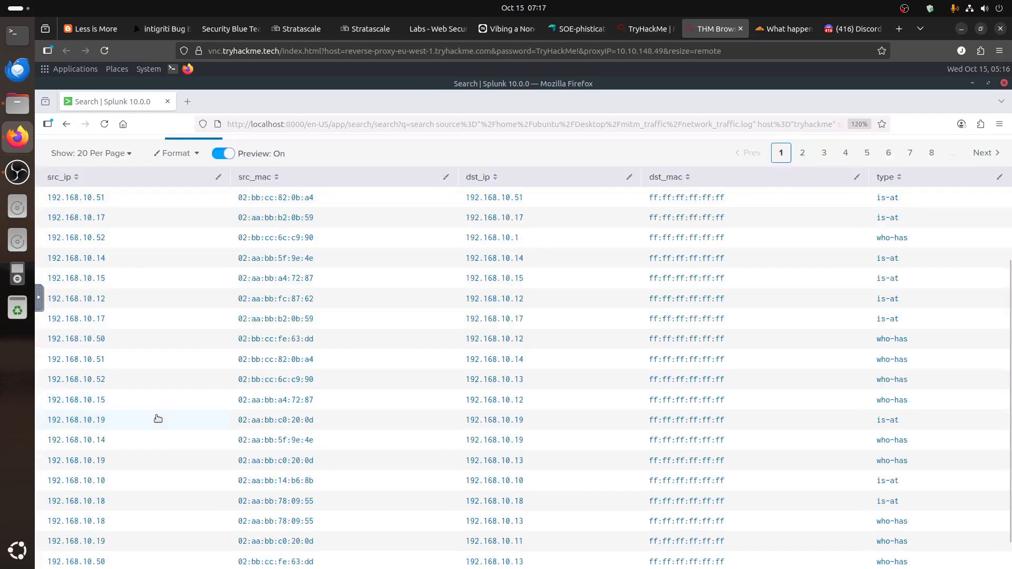
Look through the first page of the ARP event table and open its second page
scroll(159, 416, "up", 3)
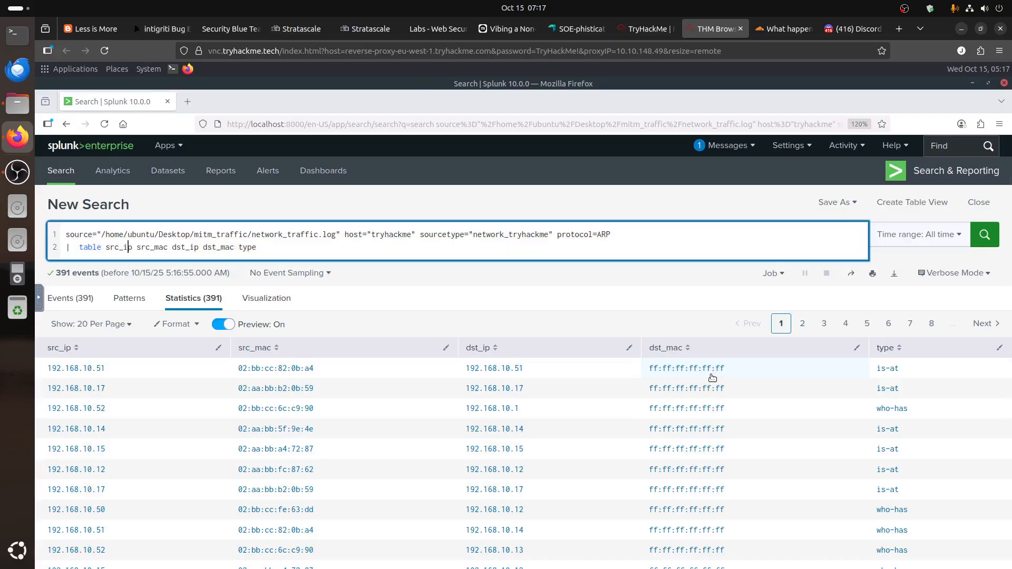
scroll(712, 377, "down", 3)
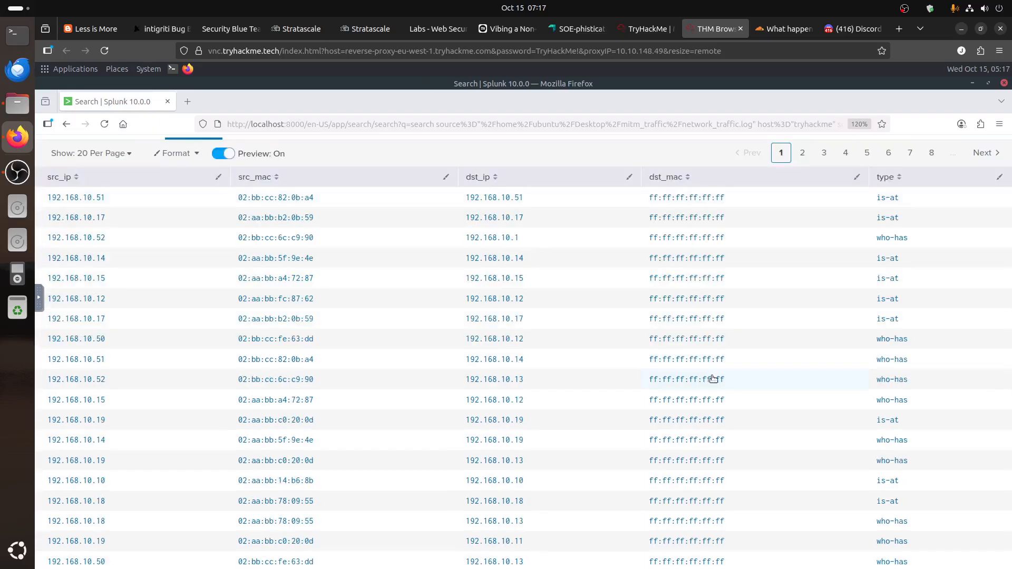
scroll(712, 377, "down", 1)
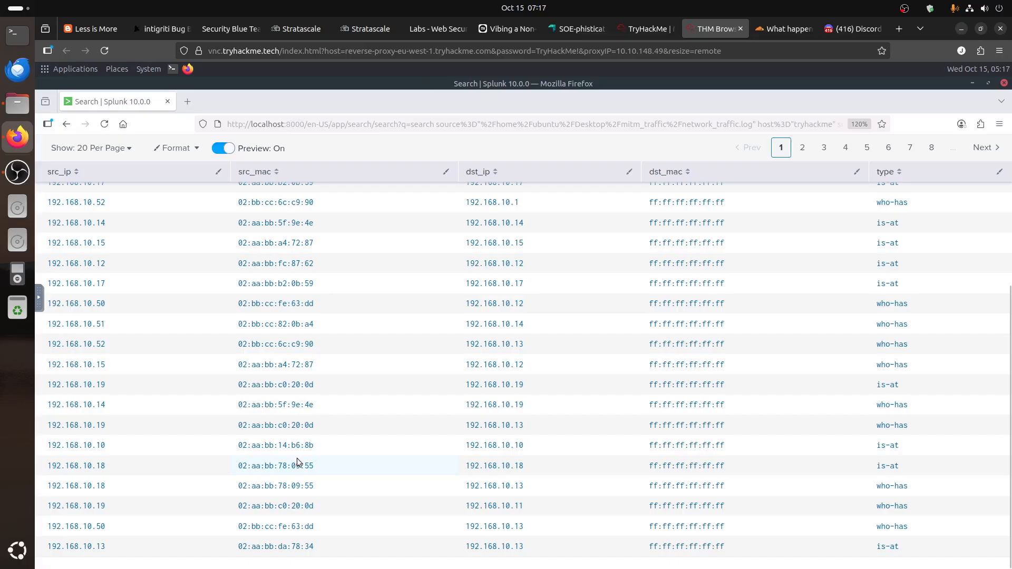
scroll(296, 458, "up", 5)
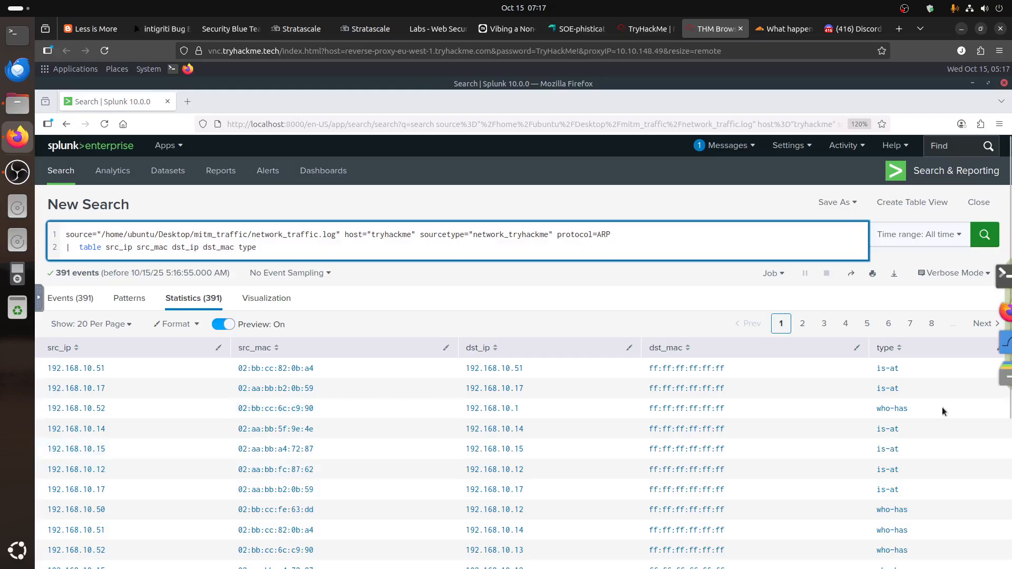
left_click(801, 324)
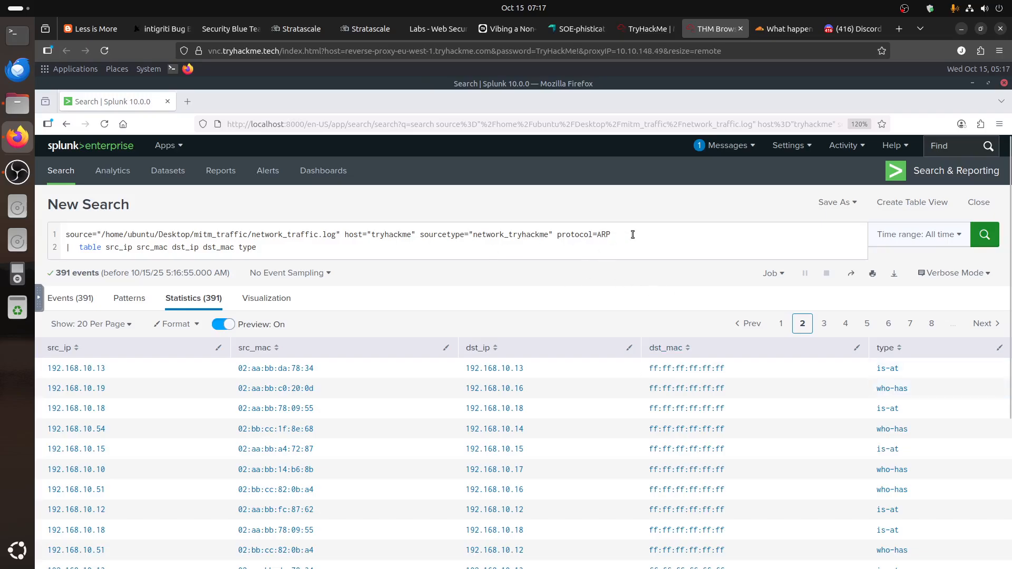
Add the filter type="is-at" after protocol=ARP in the query and rerun the search
type("type")
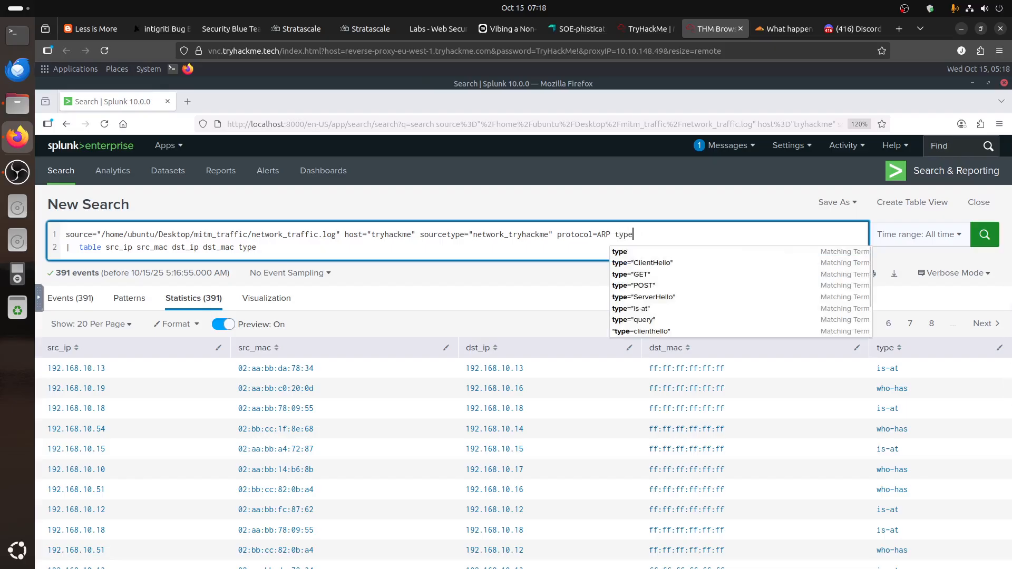
type("=\"is-at")
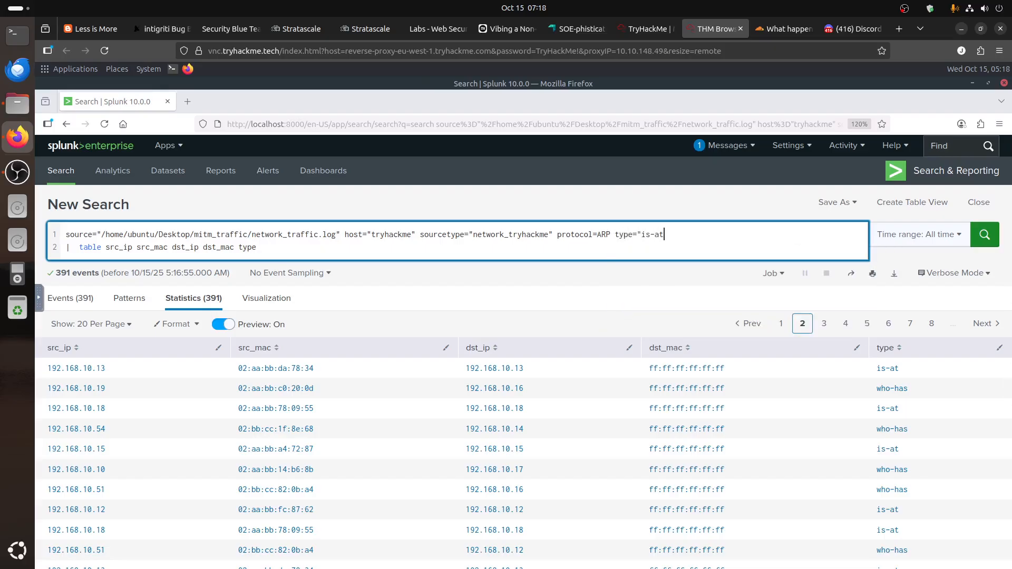
type("\"")
key("Return")
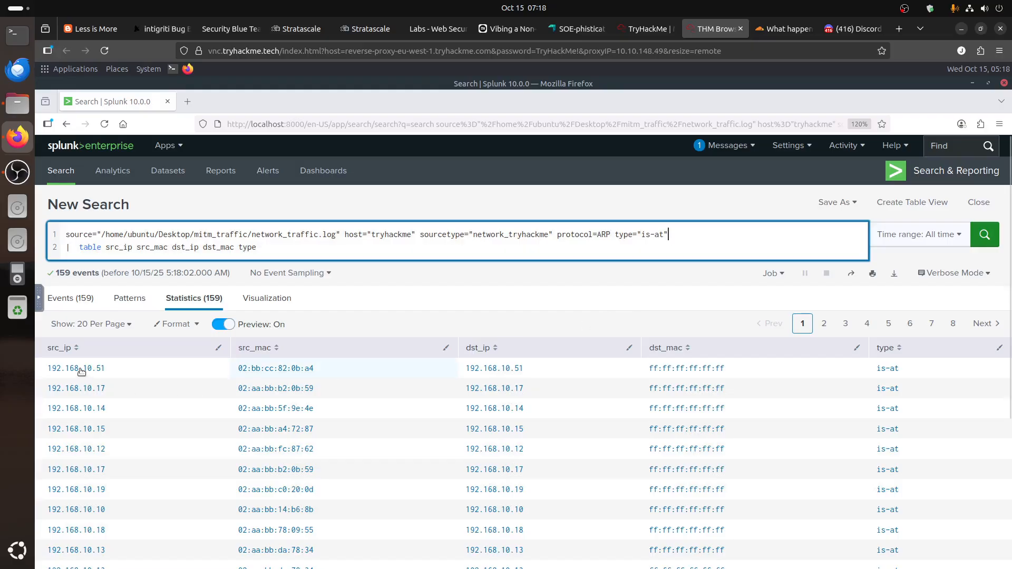
Examine pages 8 and 7 of the is-at results for source IPs claimed by different MAC addresses
left_click(952, 323)
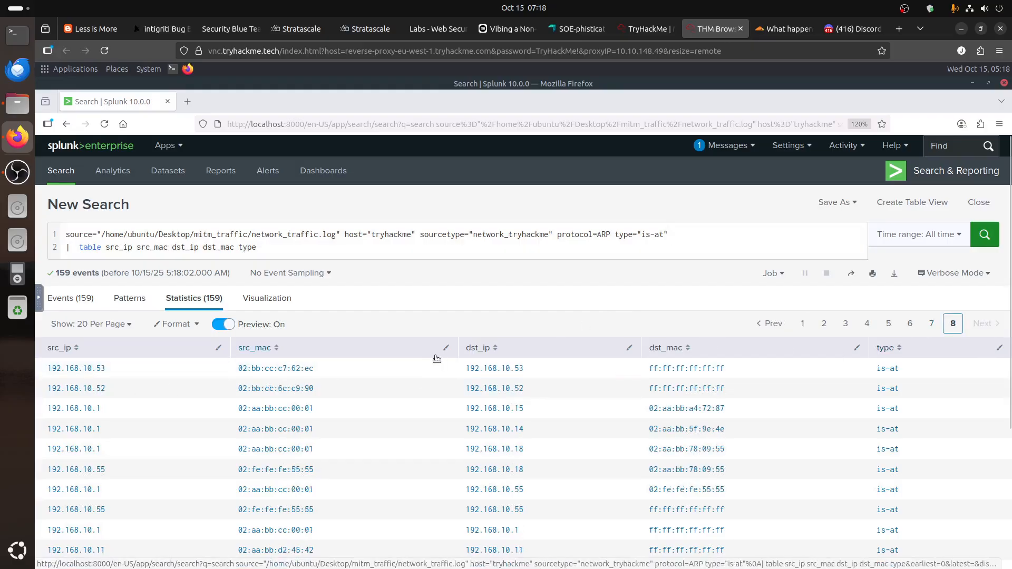
scroll(437, 359, "down", 3)
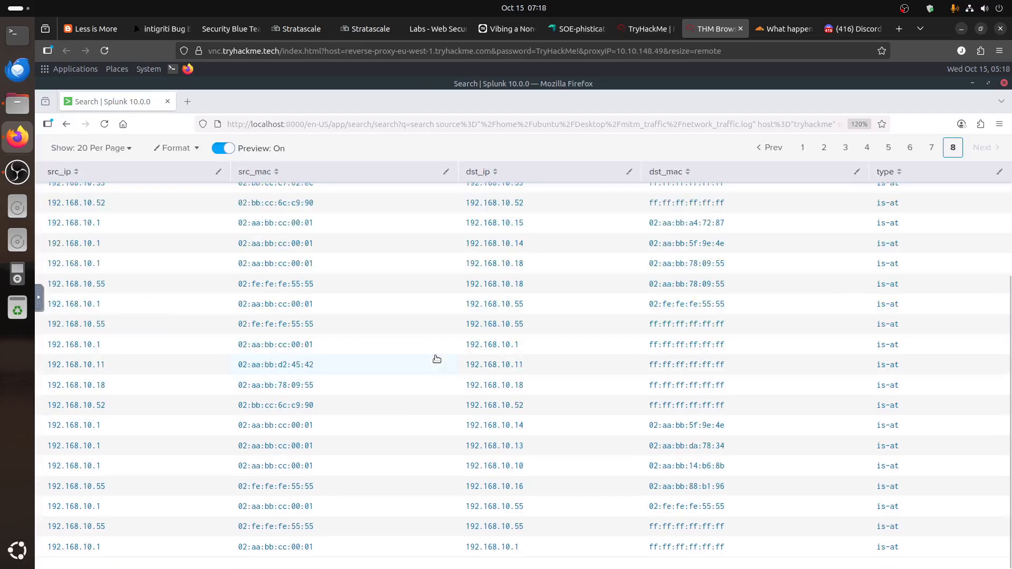
scroll(436, 356, "up", 3)
scroll(295, 448, "down", 3)
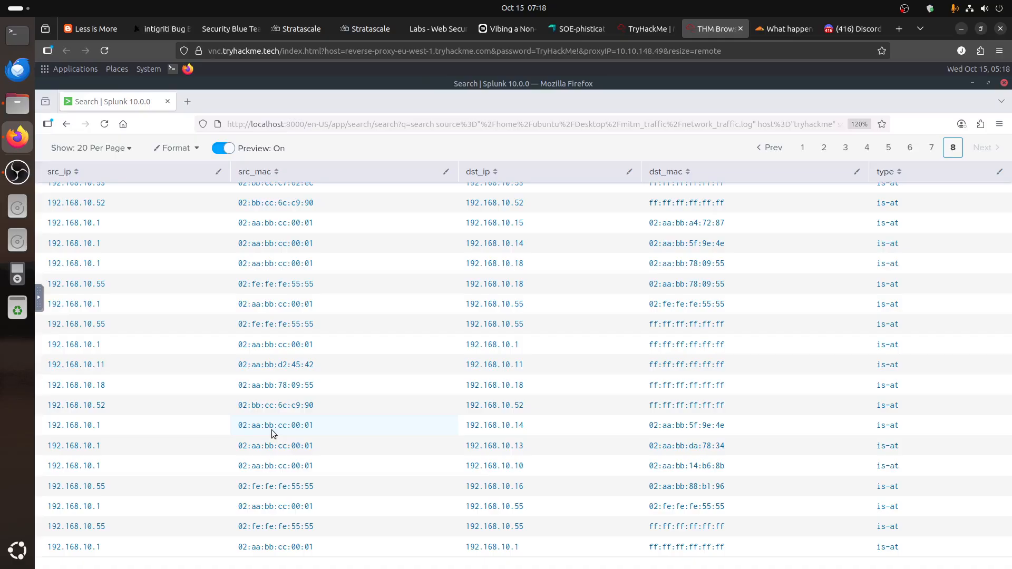
scroll(271, 429, "up", 4)
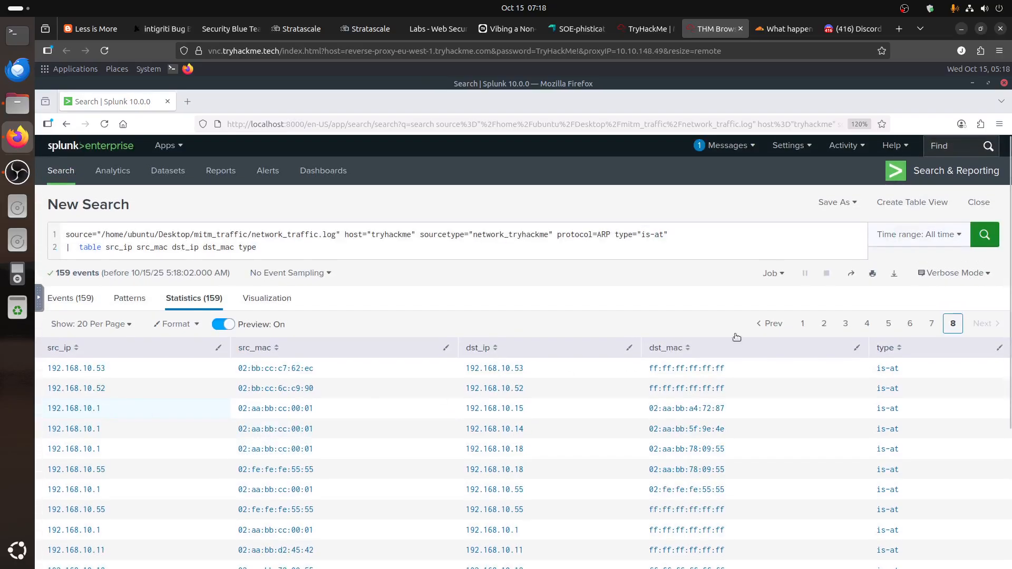
left_click(931, 323)
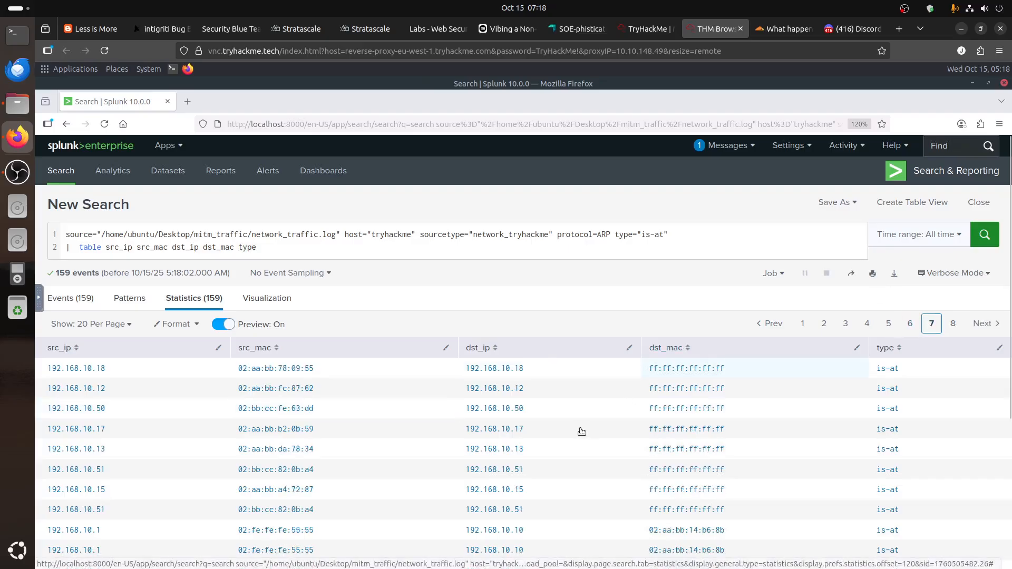
scroll(581, 431, "down", 5)
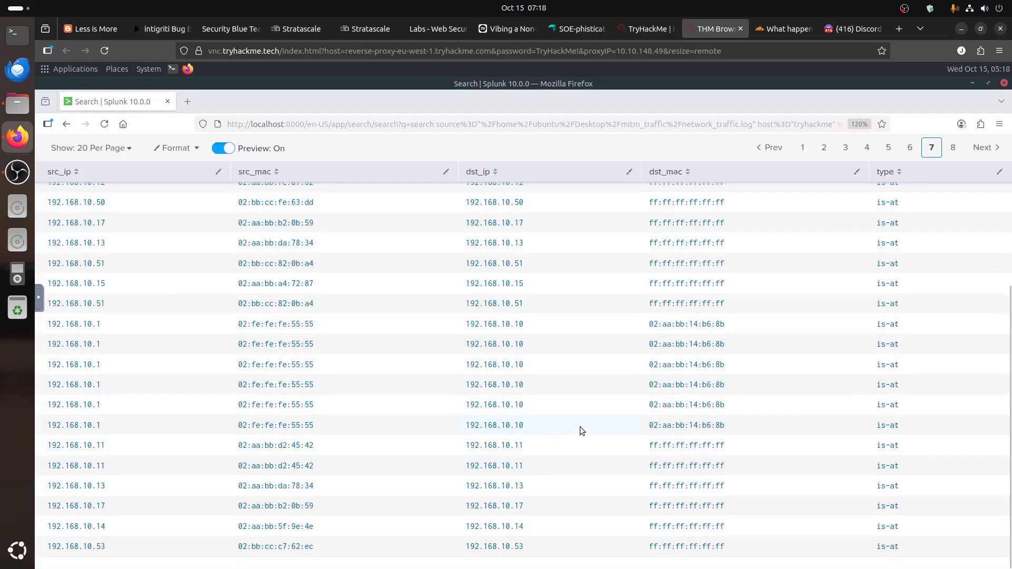
scroll(582, 431, "up", 3)
scroll(582, 430, "down", 3)
scroll(501, 392, "up", 3)
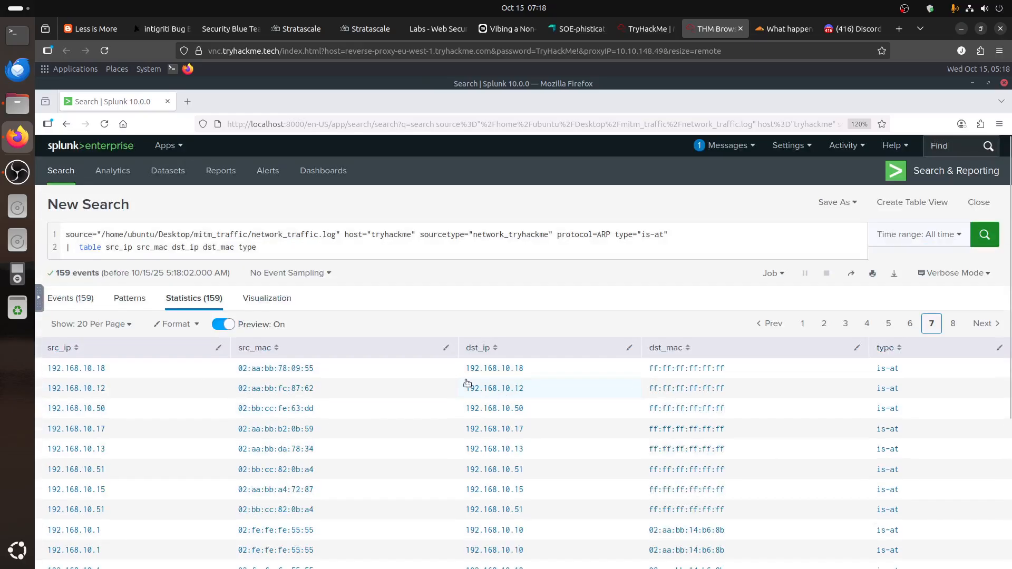
Add the filter src_ip="192.168.10.1" to the ARP is-at query and rerun the search
left_click(741, 236)
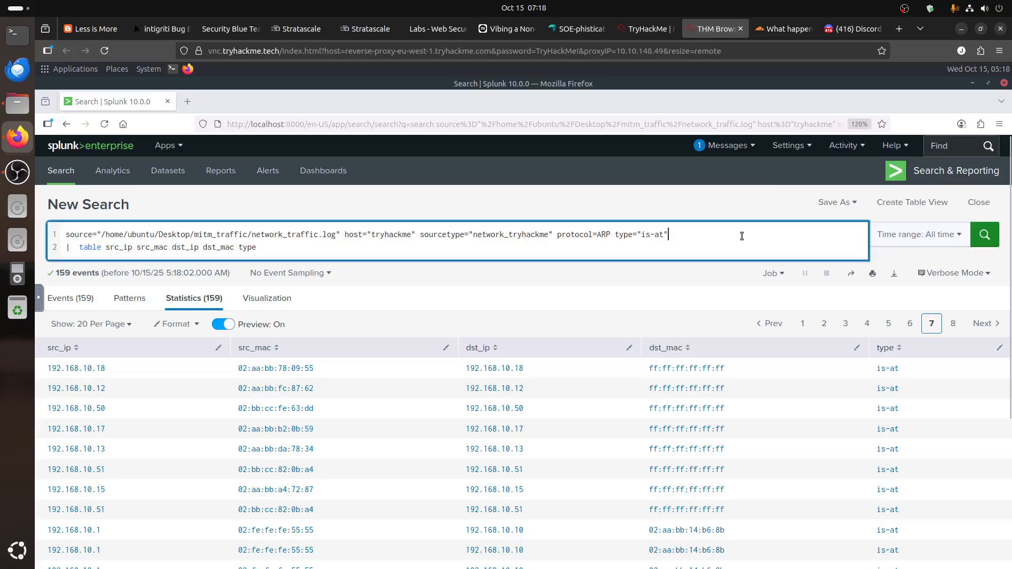
type("src")
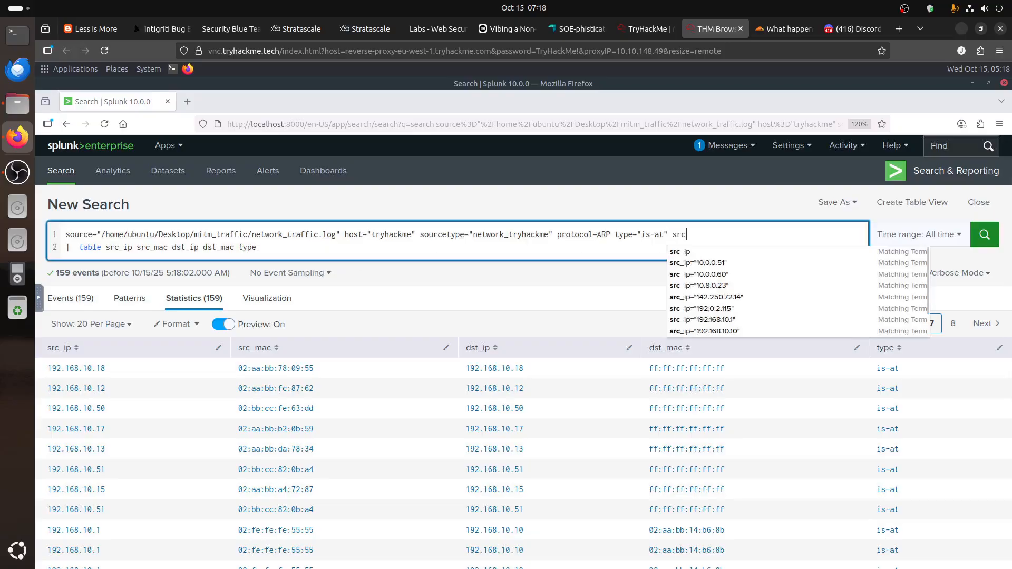
type("_ip")
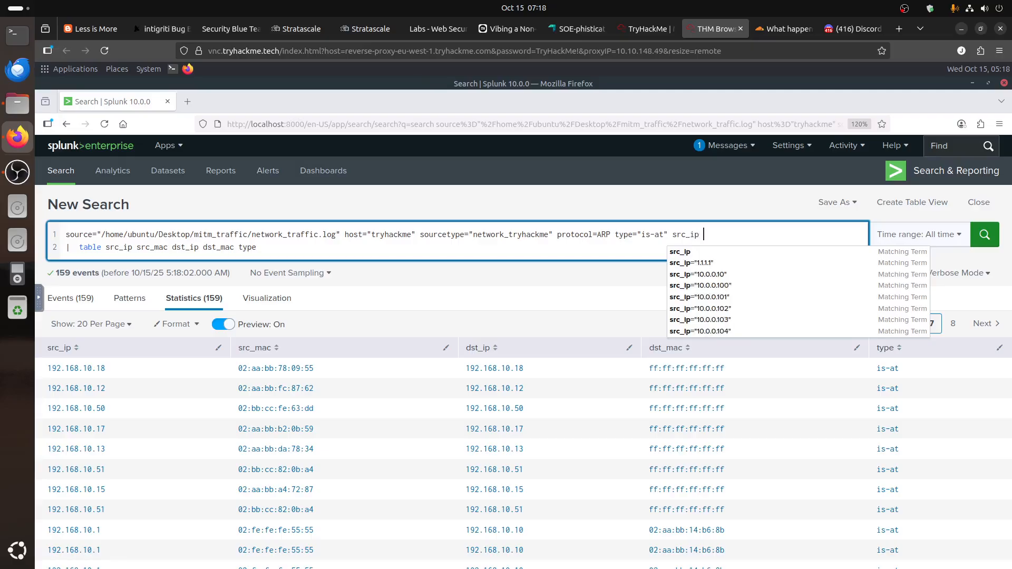
key("BackSpace")
type("=\"192.1")
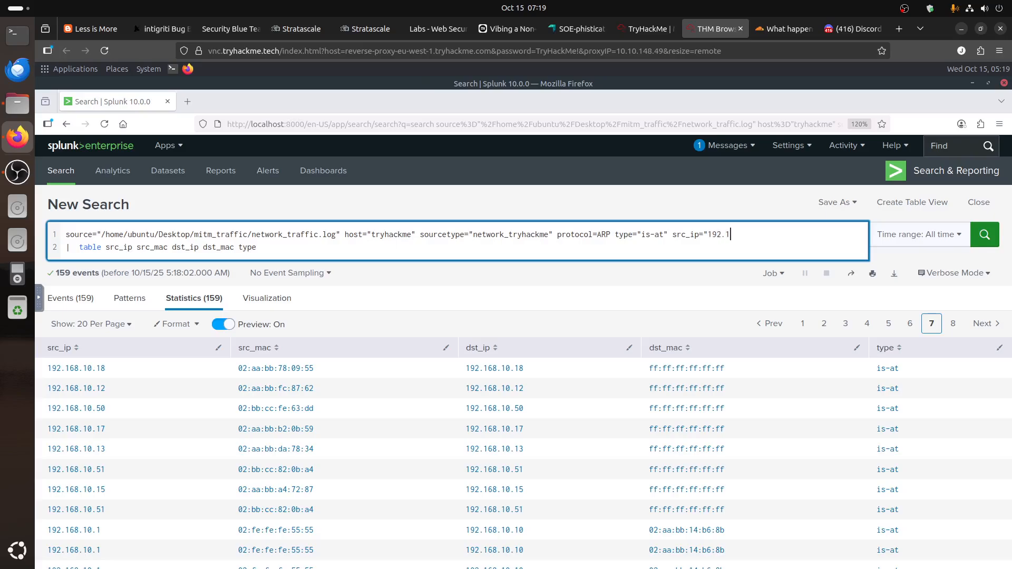
type("68.10.1\"")
key("Return")
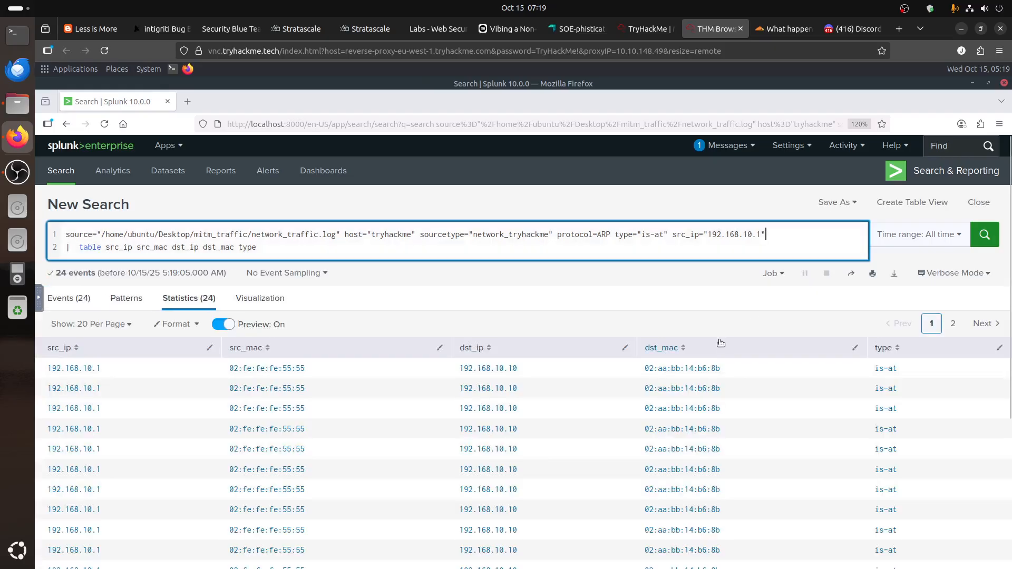
Compare the source MAC addresses and destinations in the ARP replies sent from 192.168.10.1
scroll(720, 344, "down", 5)
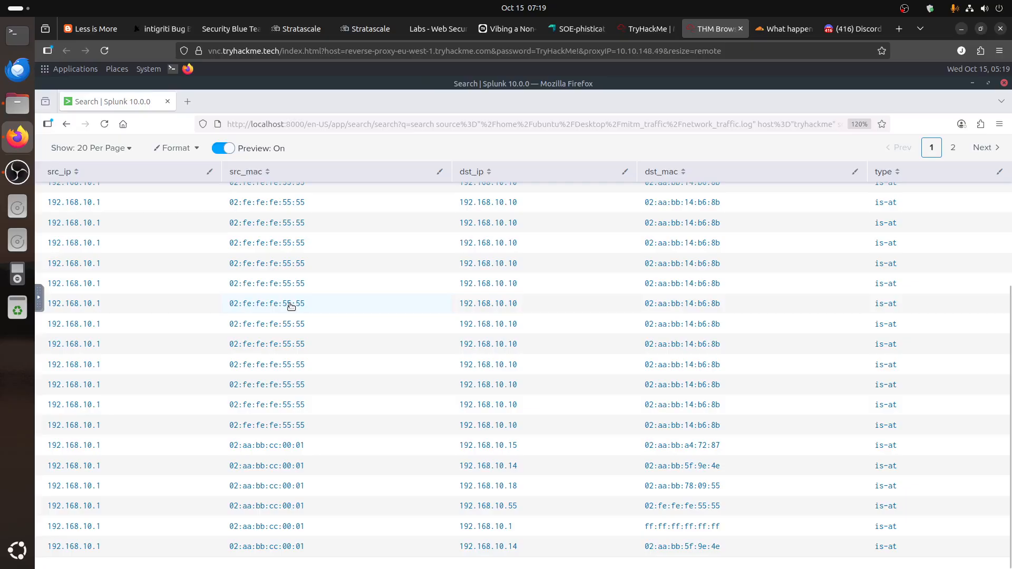
scroll(321, 345, "up", 5)
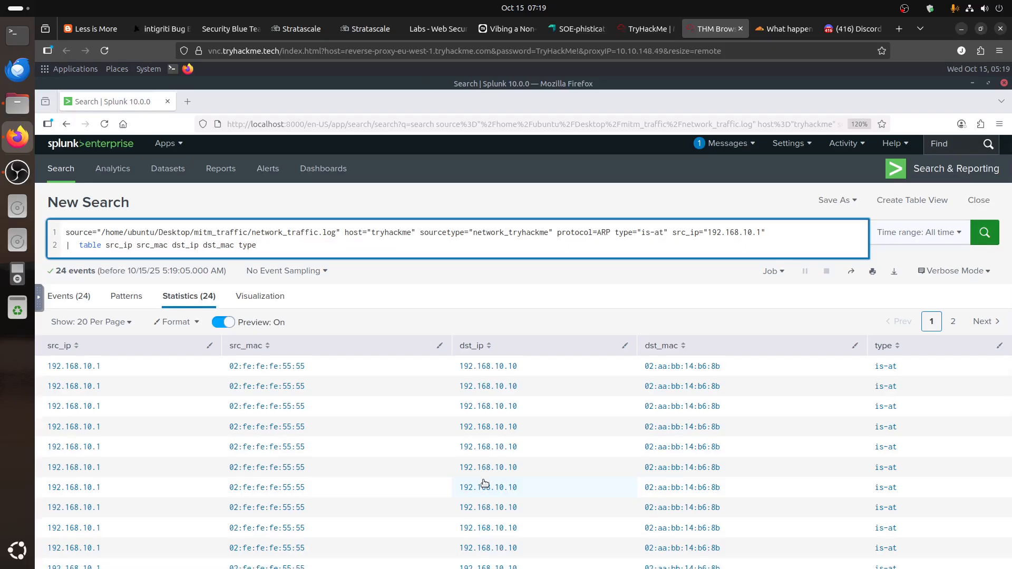
scroll(484, 483, "down", 4)
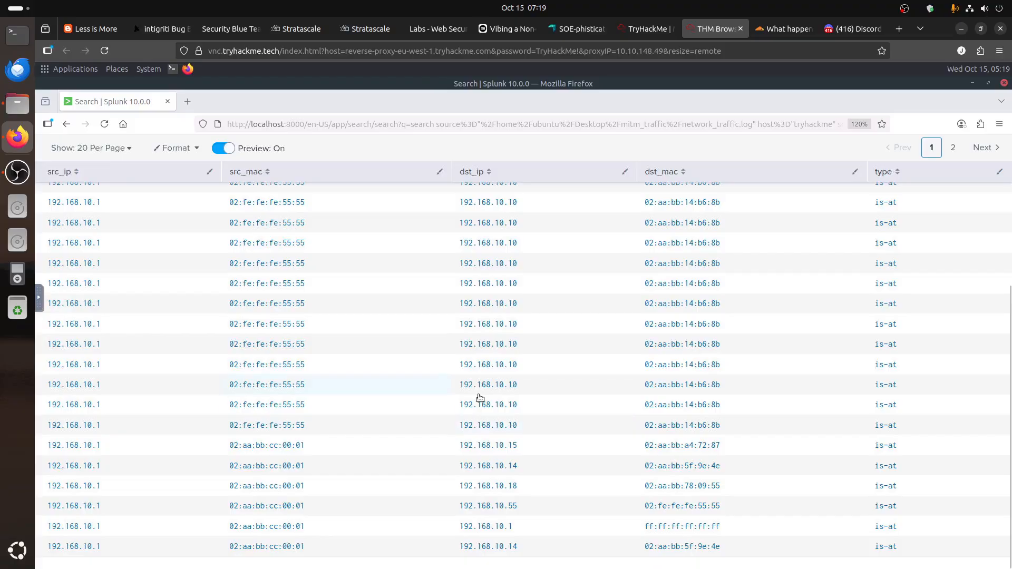
scroll(485, 391, "up", 1)
scroll(484, 391, "up", 3)
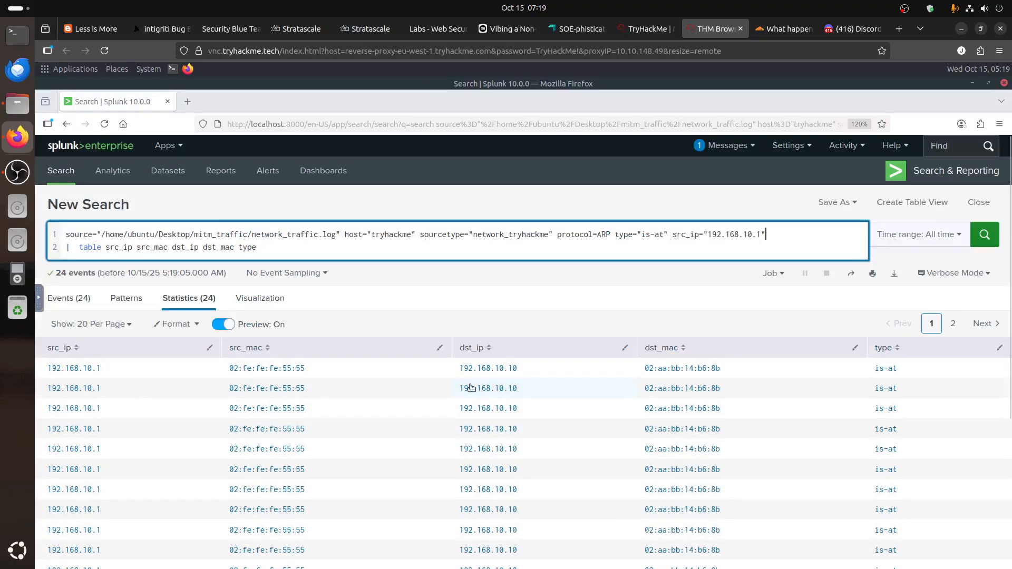
Switch to the TryHackMe room page, review the ARP spoofing questions and return to the Splunk search
left_click(653, 21)
scroll(486, 343, "down", 4)
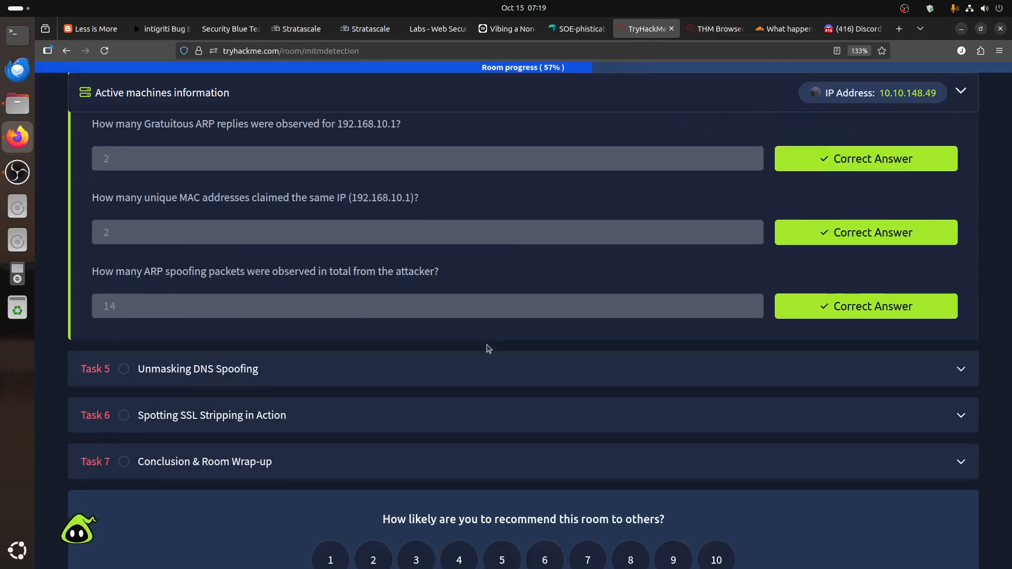
scroll(490, 349, "up", 3)
scroll(489, 348, "up", 1)
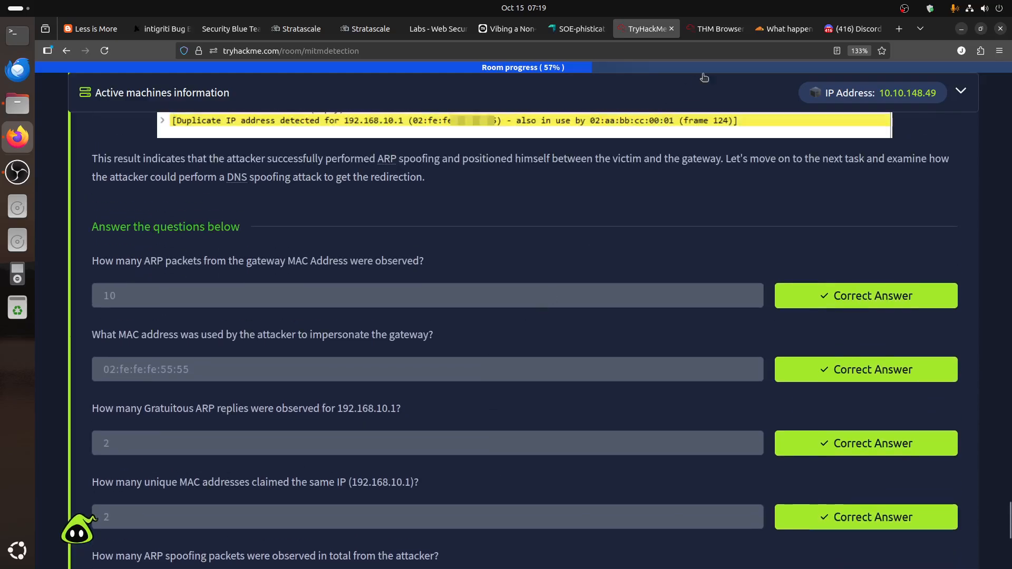
left_click(721, 29)
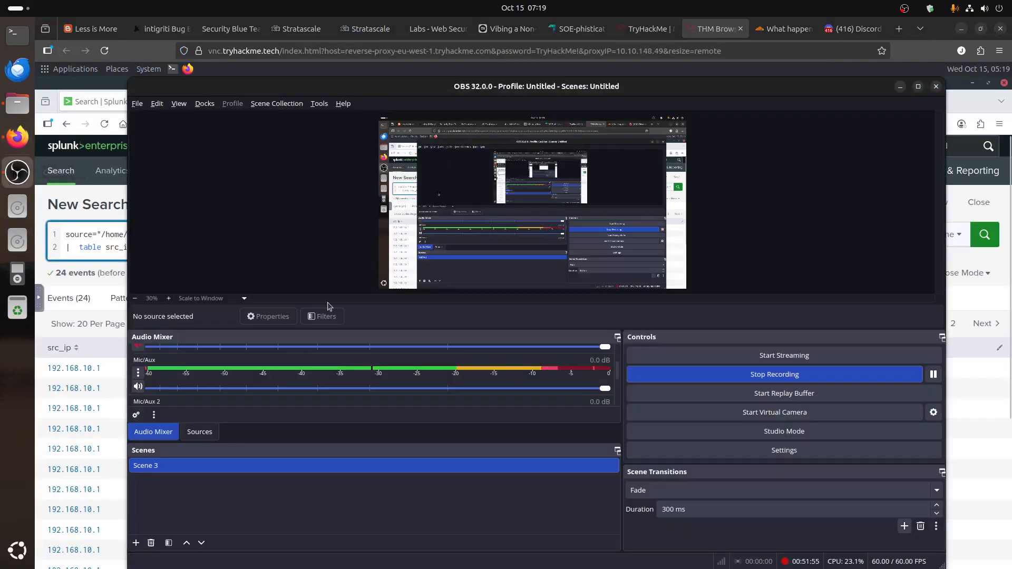
left_click(17, 172)
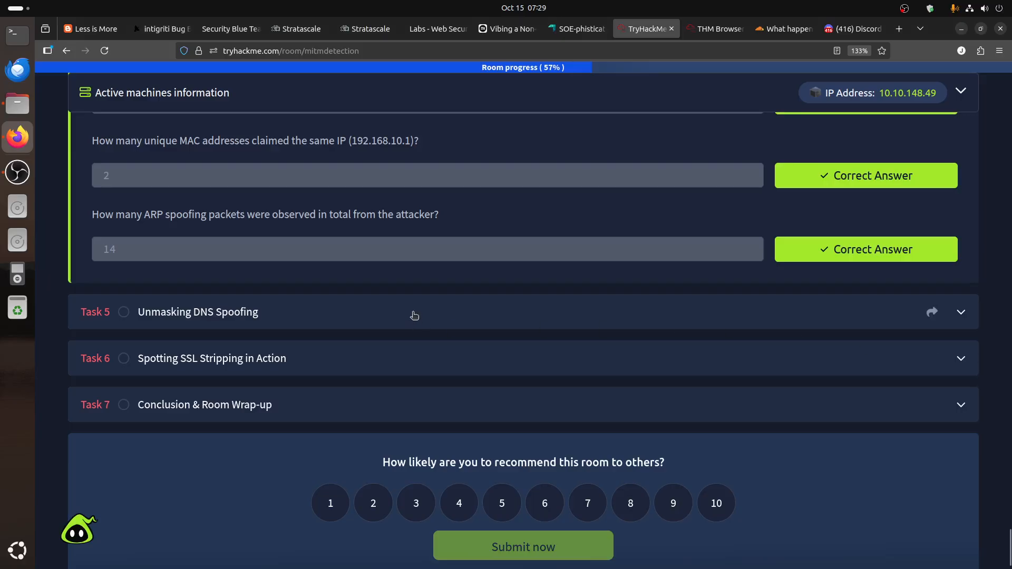
Open Task 5, Unmasking DNS Spoofing, and read the DNS explanation and the steps of the spoofing attack
left_click(414, 315)
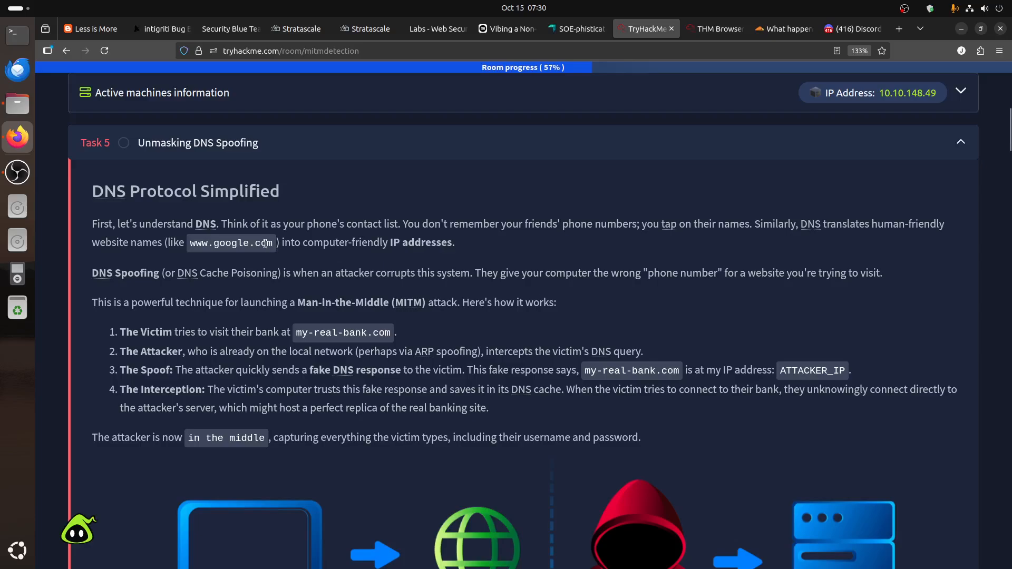
left_click_drag(277, 244, 201, 245)
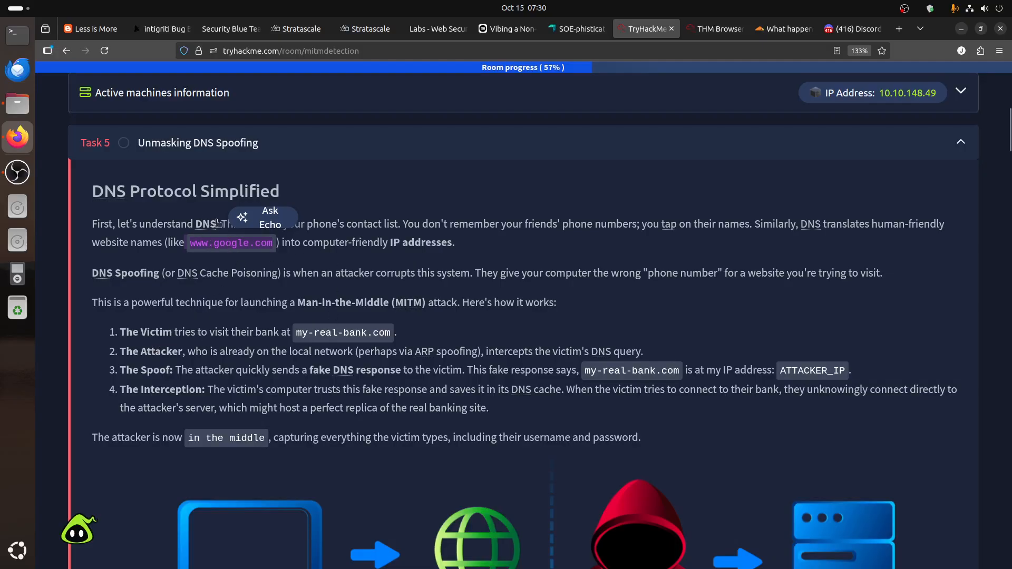
left_click(131, 286)
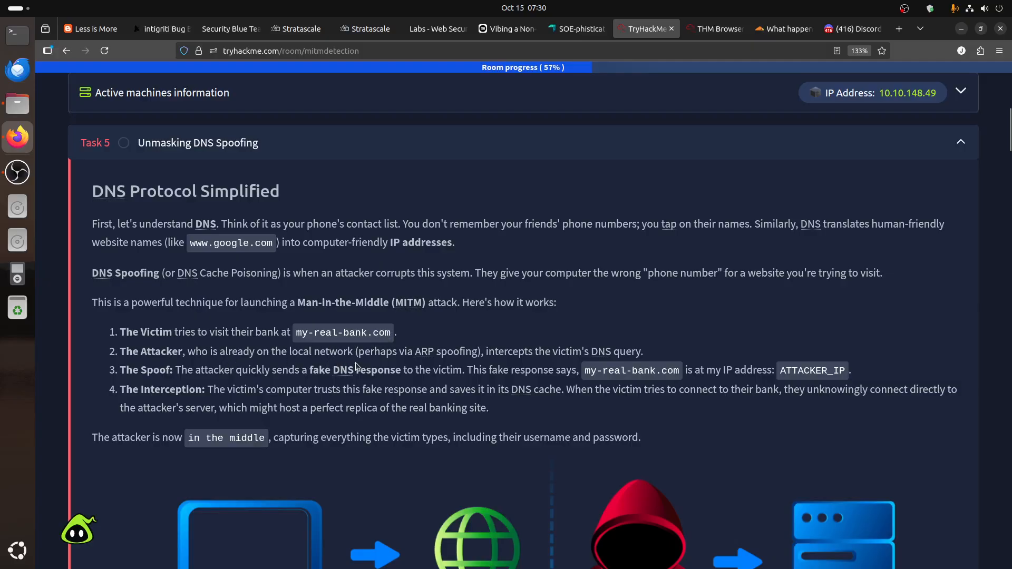
left_click_drag(476, 352, 364, 352)
left_click(426, 368)
left_click_drag(402, 370, 325, 370)
left_click(446, 373)
Review the DNS spoofing diagram, the indicators of the attack and the instructions for narrowing down DNS traffic
scroll(871, 389, "down", 3)
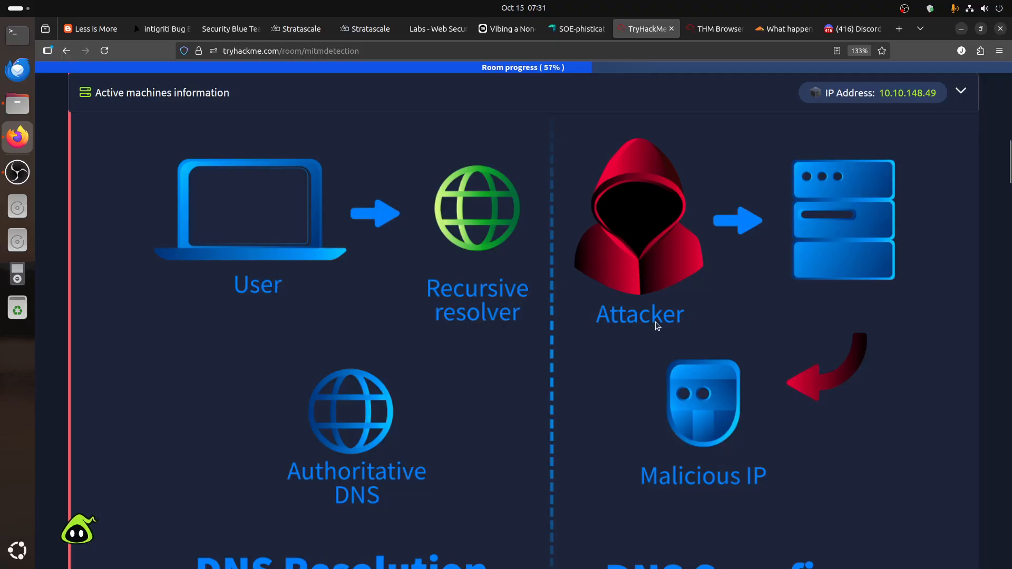
scroll(592, 332, "down", 3)
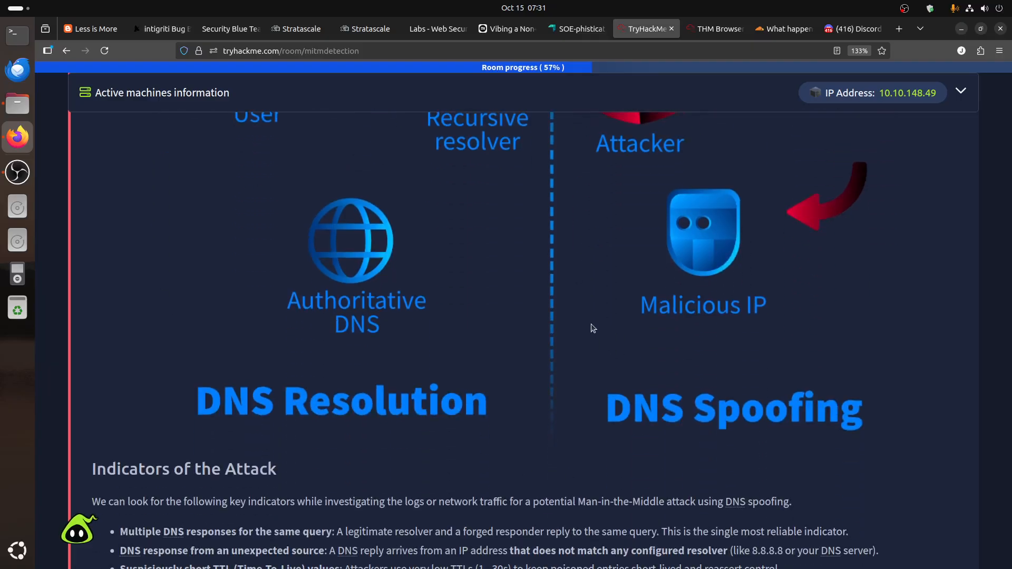
scroll(724, 444, "down", 5)
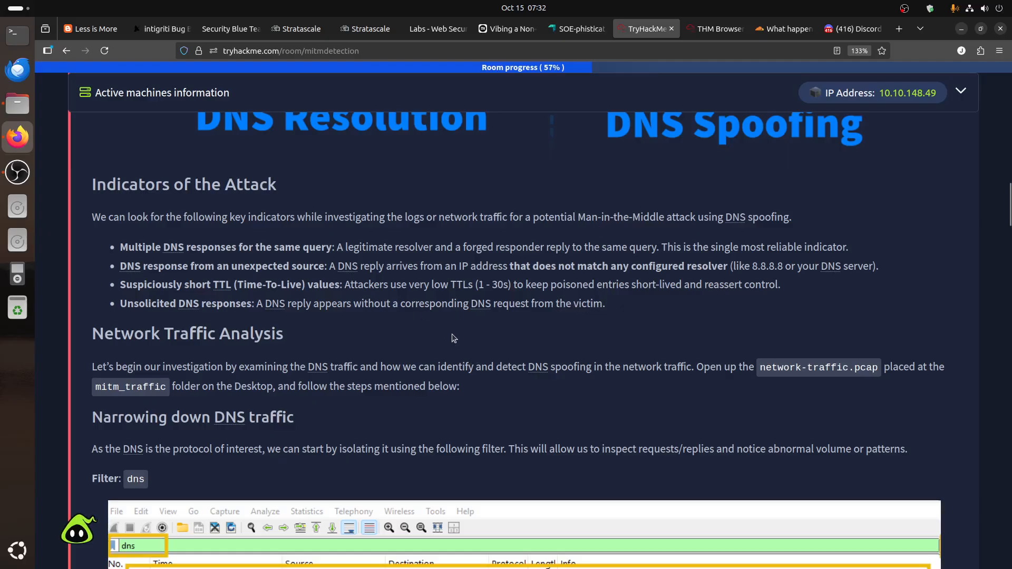
scroll(451, 334, "down", 2)
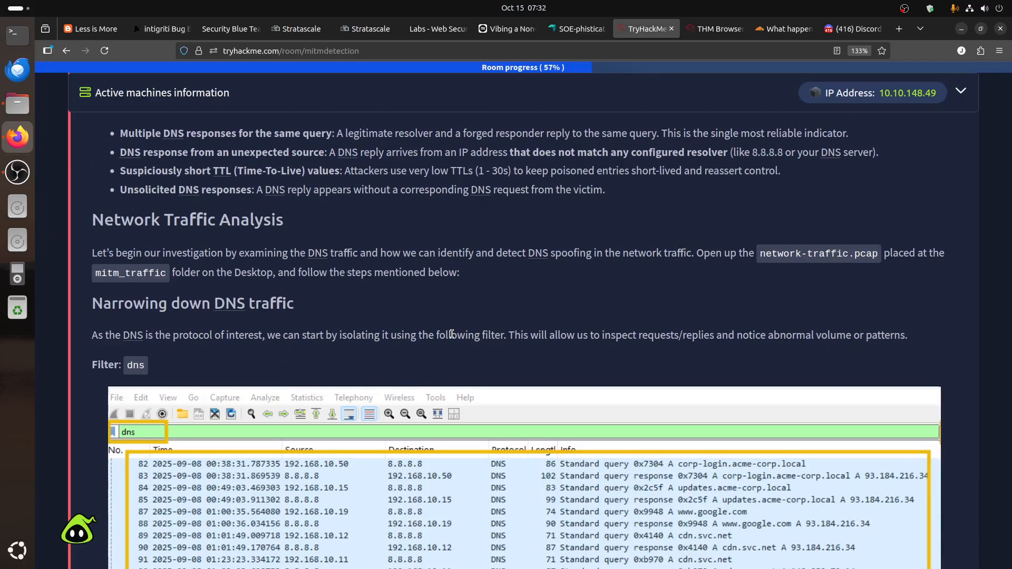
Switch to the remote lab desktop, minimise Splunk and the terminal, and bring up network_traffic.pcap in Wireshark
left_click(713, 31)
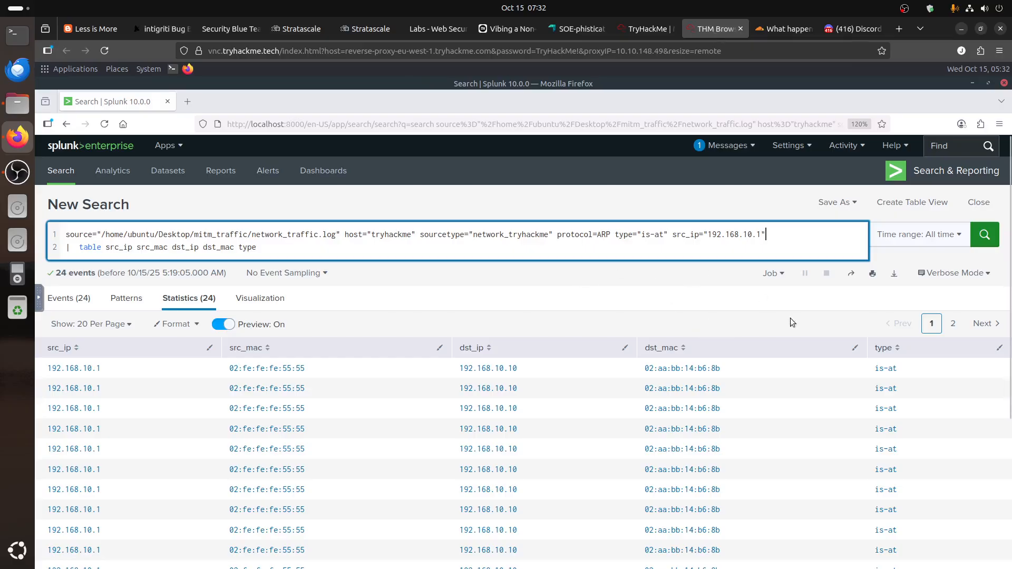
left_click(973, 84)
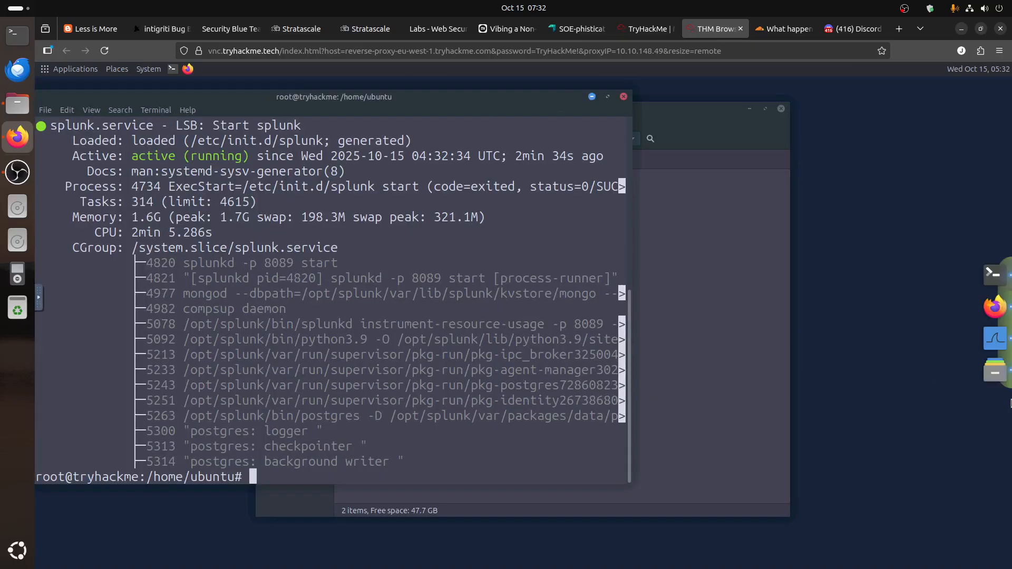
left_click(592, 97)
left_click(1002, 347)
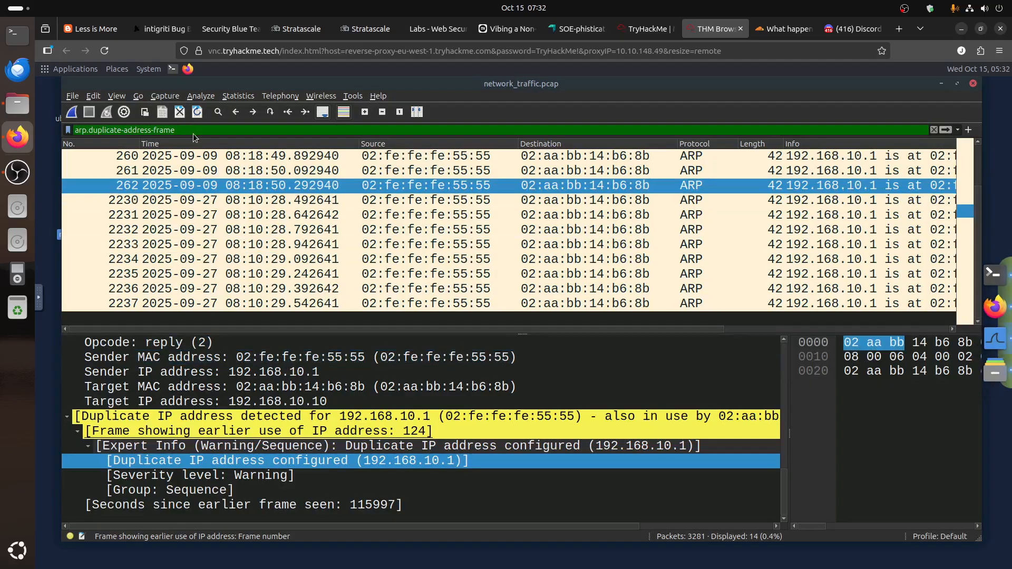
Replace the ARP display filter with dns and apply it to the capture
left_click_drag(196, 130, 1, 112)
type("sn")
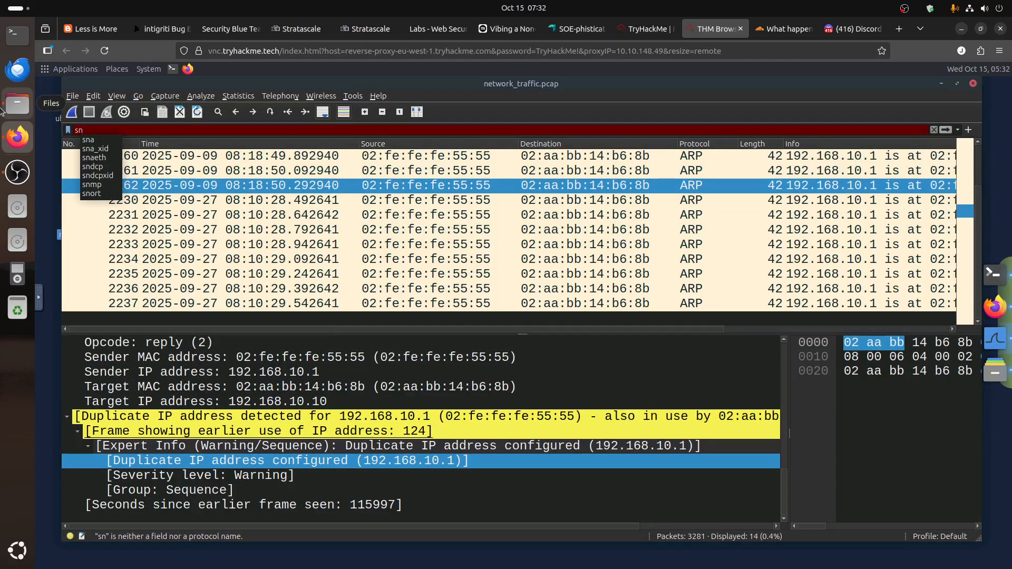
key("BackSpace")
key("BackSpace")
type("dns")
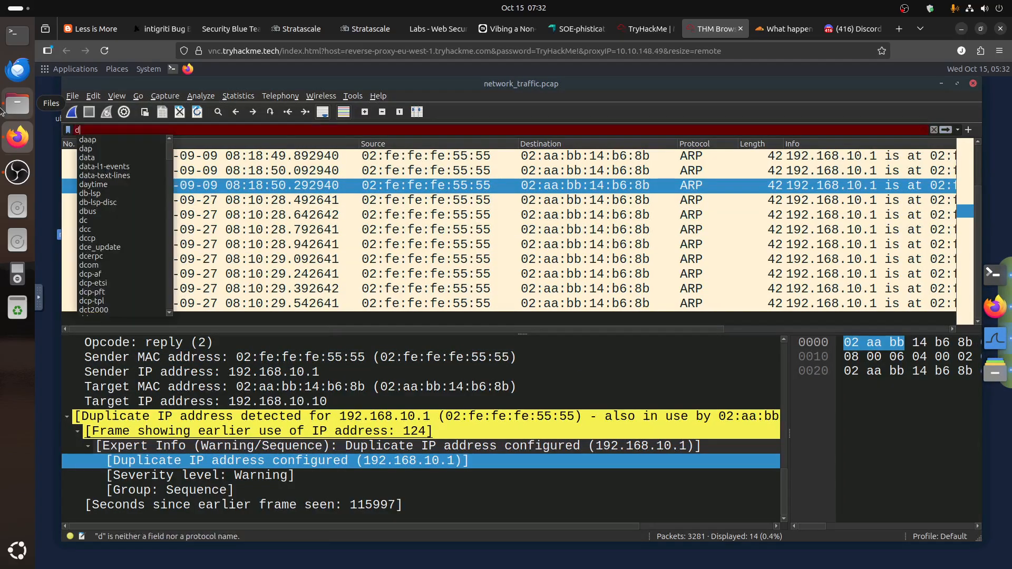
key("Return")
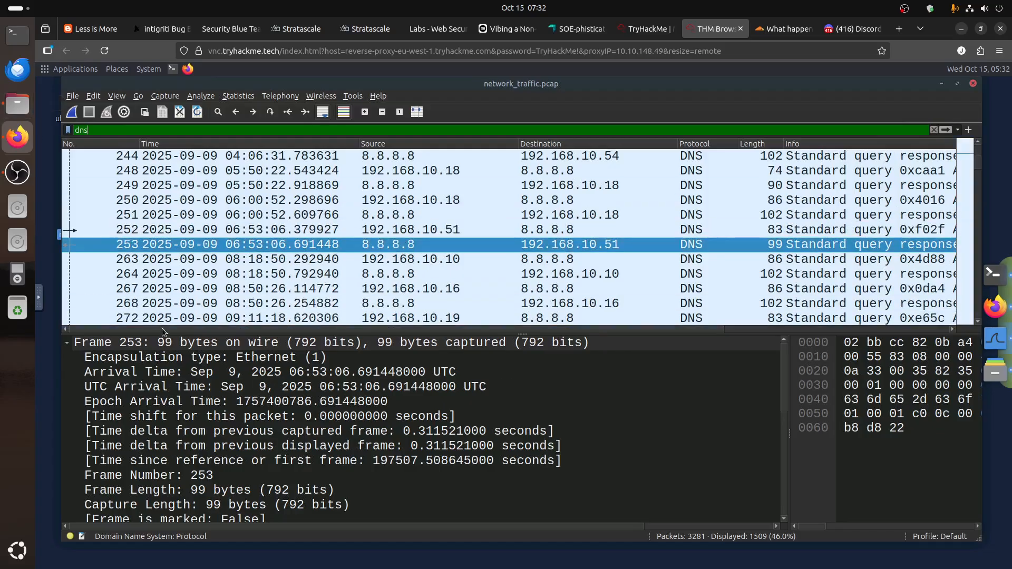
Examine the sources, destinations and query details of the filtered DNS packets from early in the capture
scroll(327, 331, "right", 1)
scroll(328, 329, "right", 10)
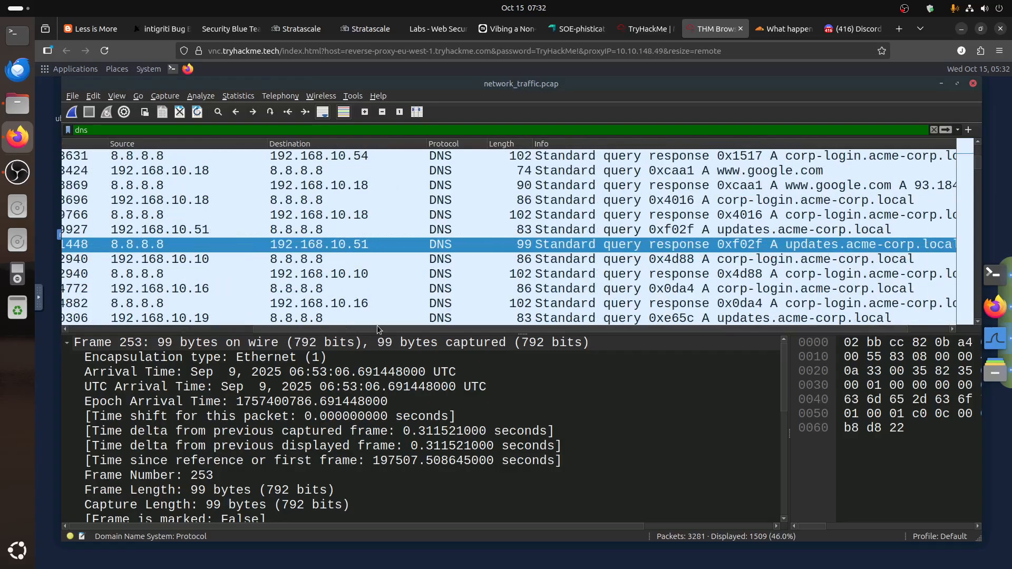
left_click_drag(377, 327, 90, 330)
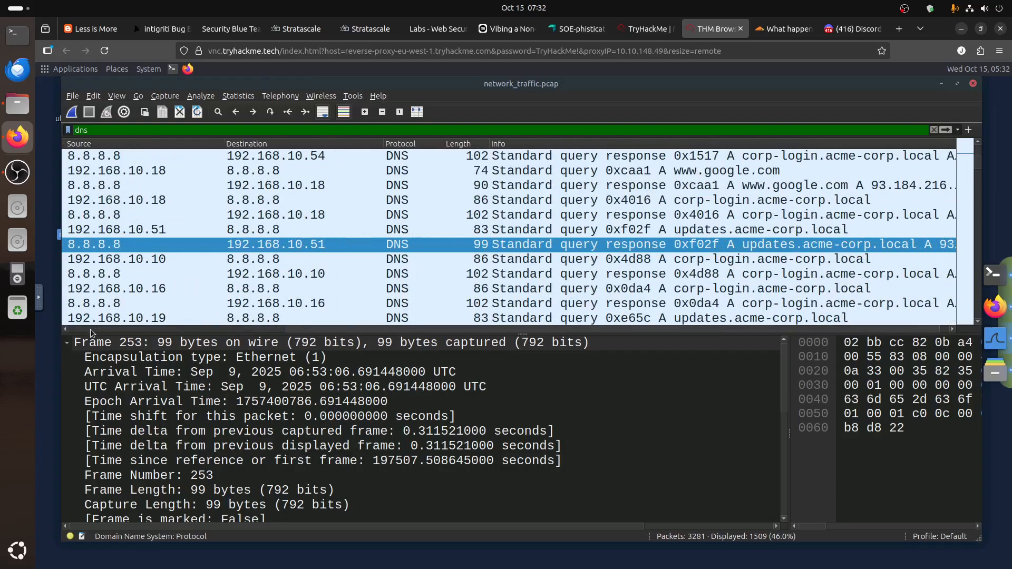
scroll(408, 249, "up", 15)
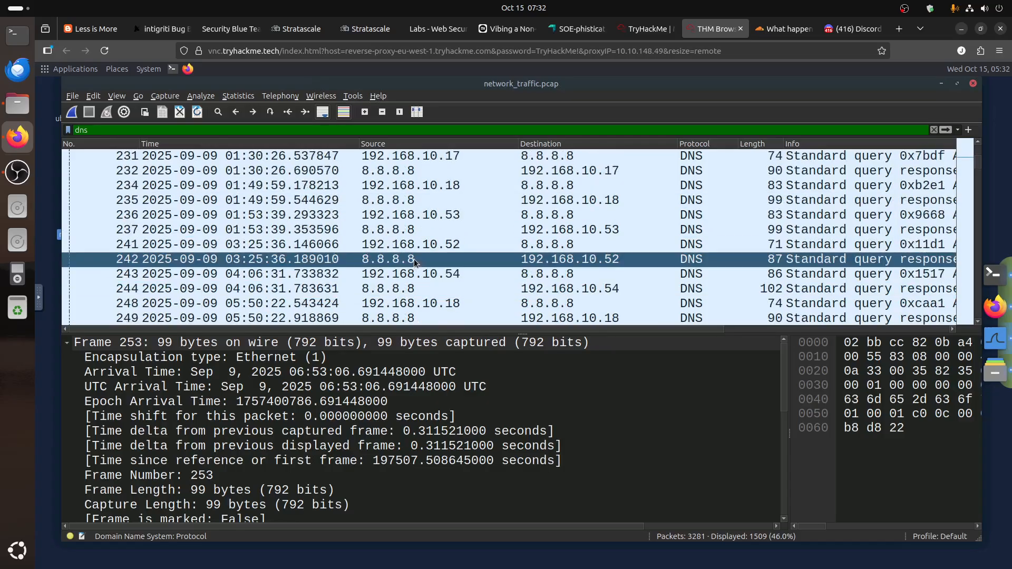
scroll(388, 306, "up", 9)
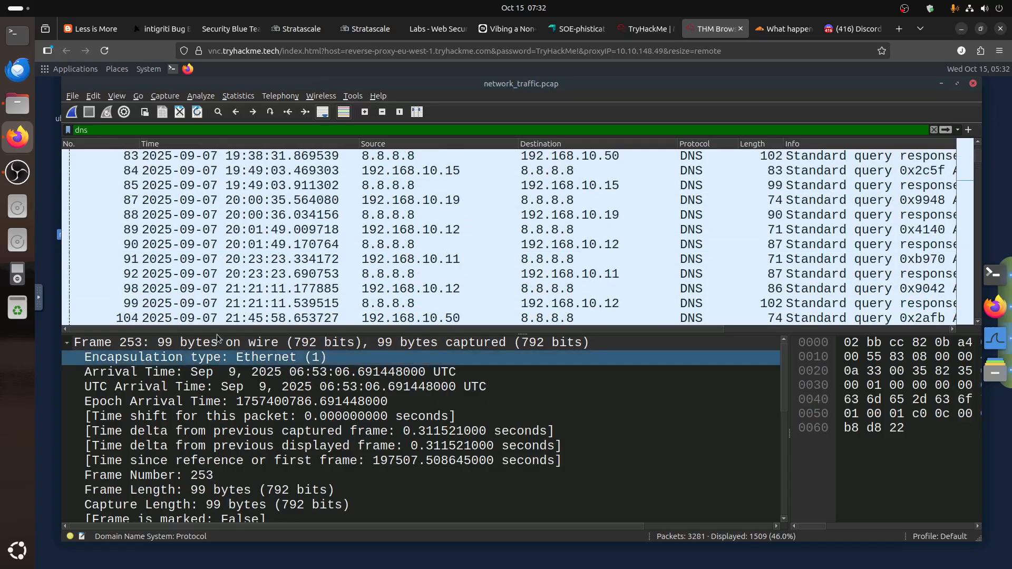
left_click_drag(360, 330, 507, 330)
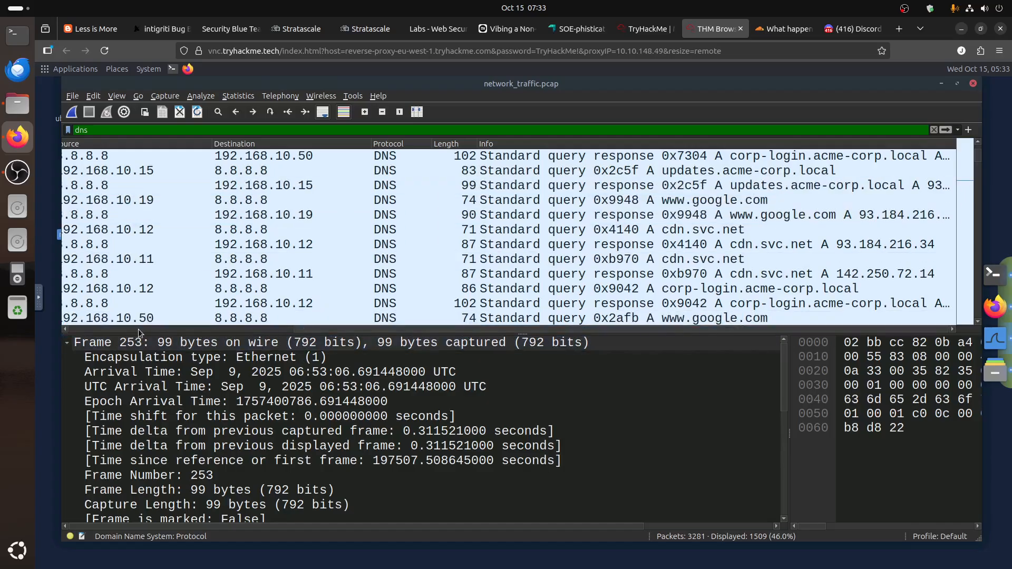
scroll(121, 330, "left", 5)
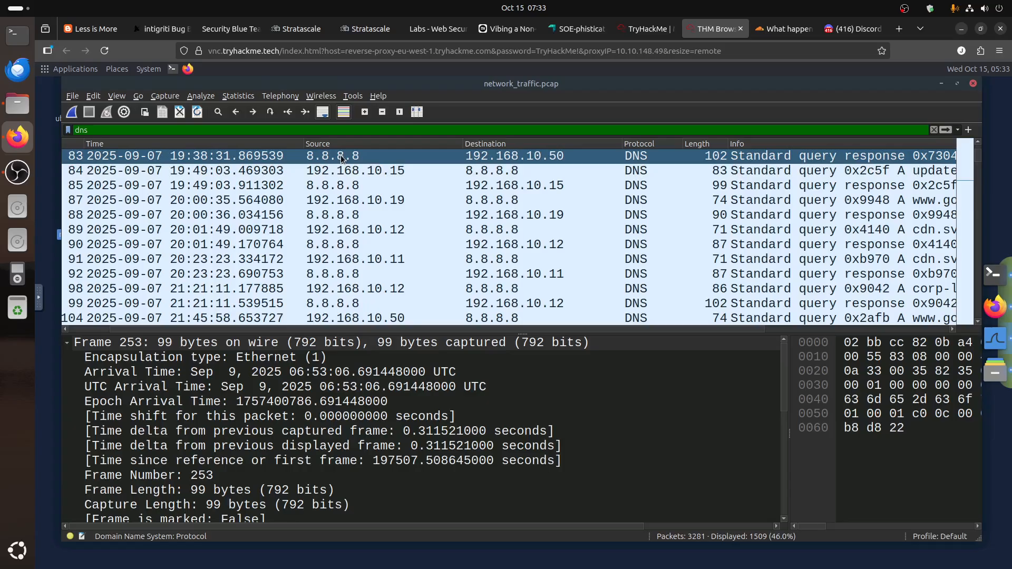
Assign the resolved name Legit-DNS to the address 8.8.8.8 from packet 83
right_click(341, 158)
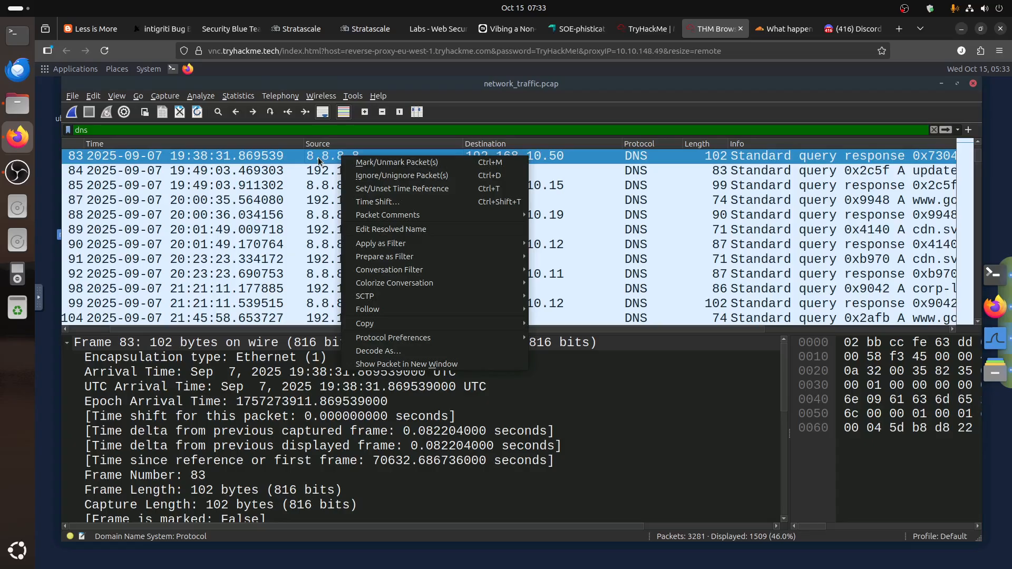
left_click(319, 159)
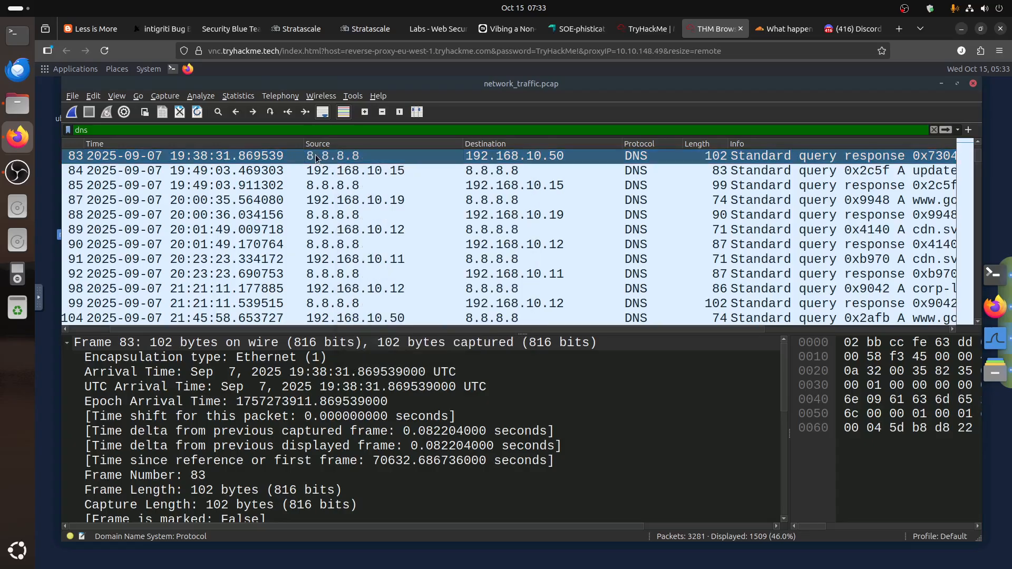
right_click(324, 159)
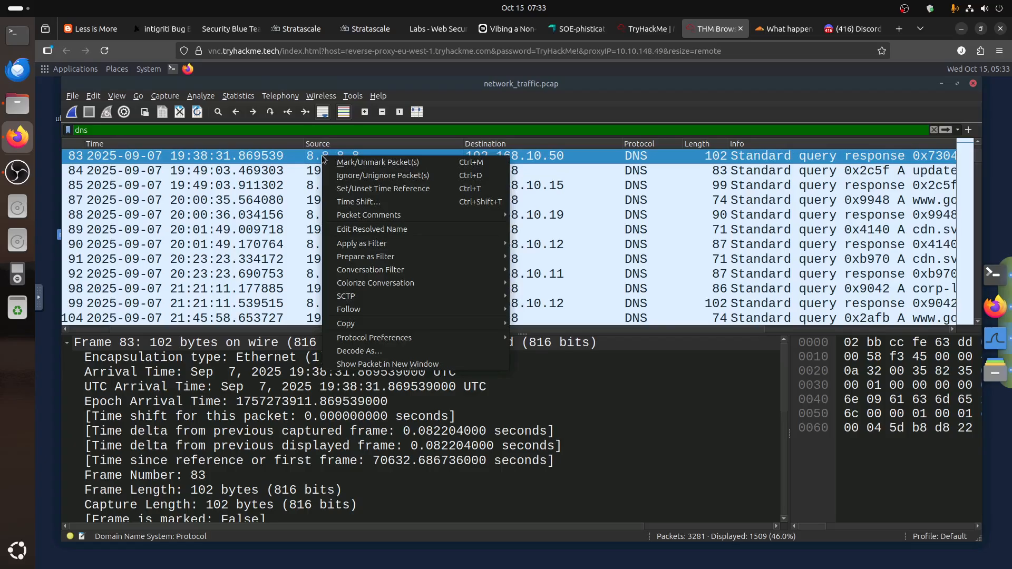
left_click(415, 231)
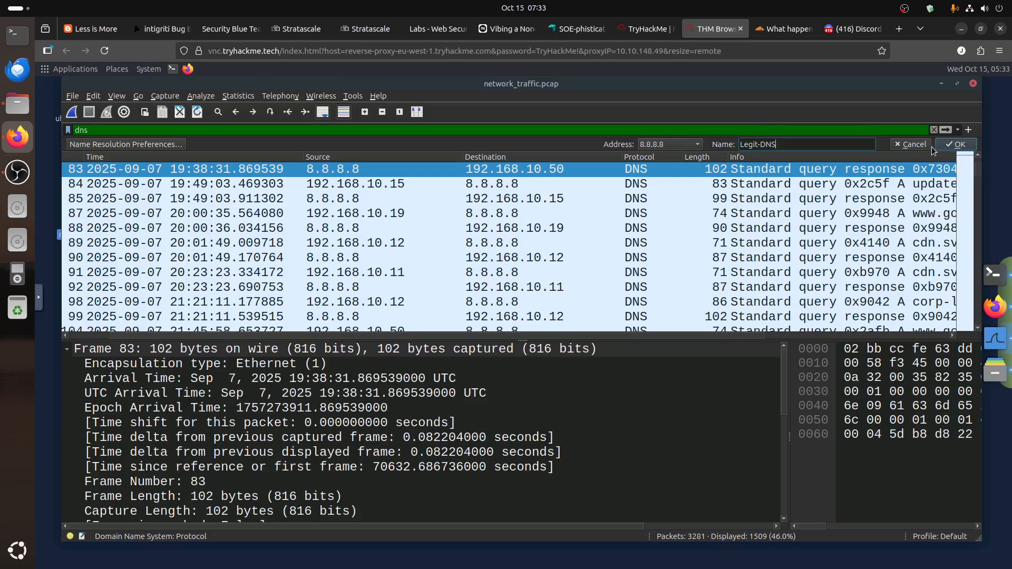
left_click(953, 144)
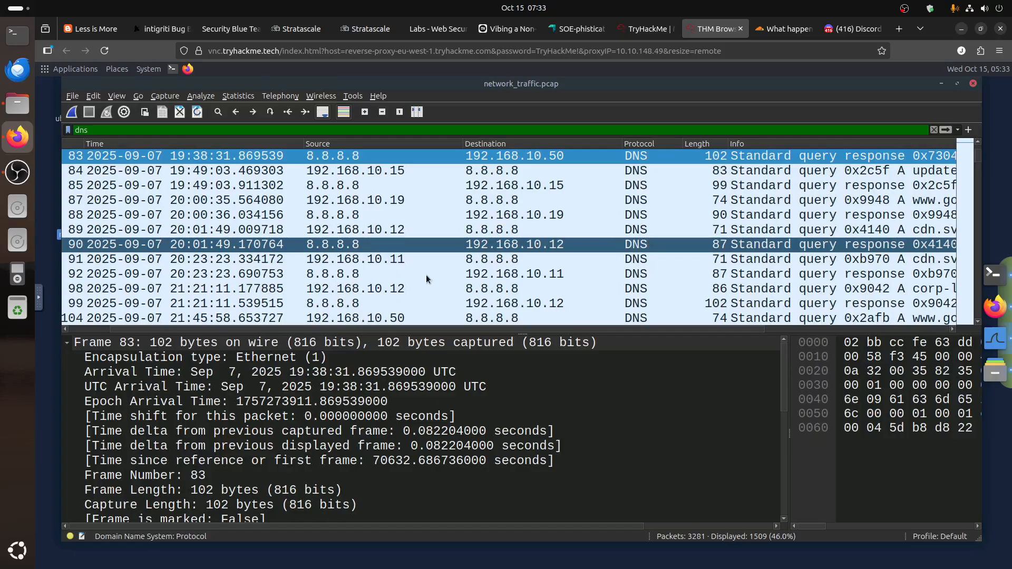
Reopen the resolved name of 8.8.8.8 from packet 71 and apply Legit-DNS again
scroll(427, 261, "up", 1)
scroll(426, 264, "up", 1)
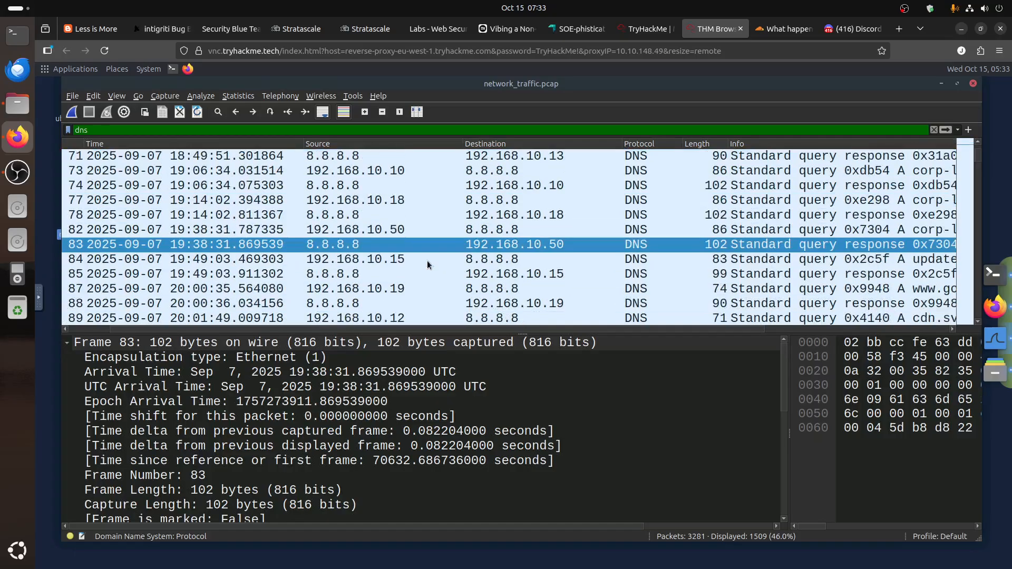
left_click(353, 158)
right_click(353, 159)
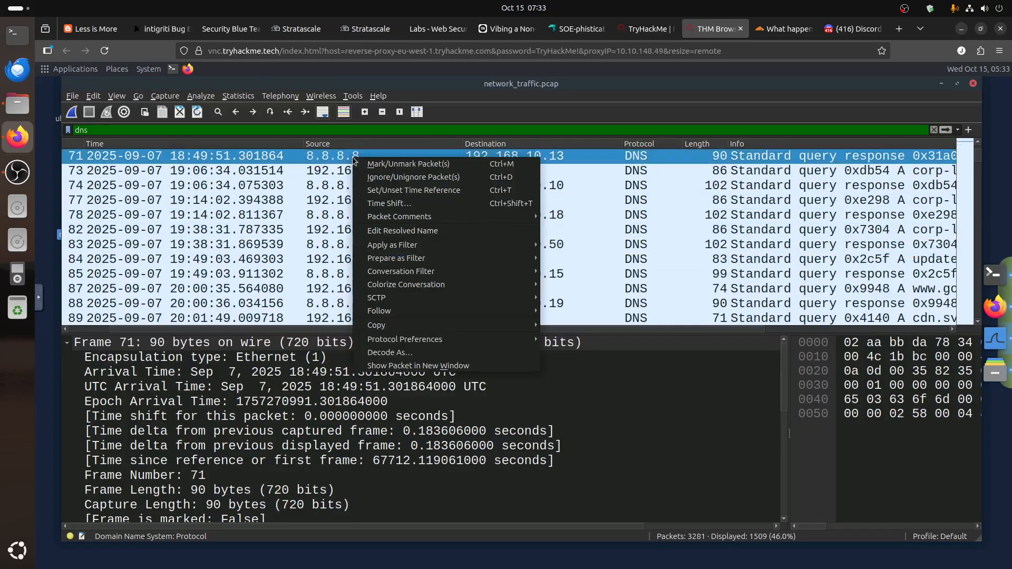
left_click(422, 231)
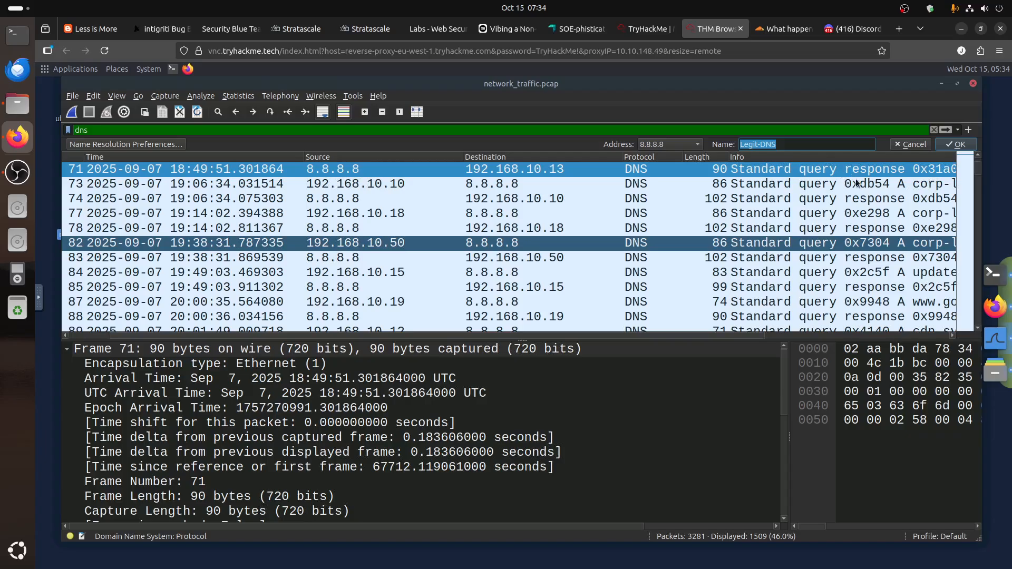
left_click(959, 146)
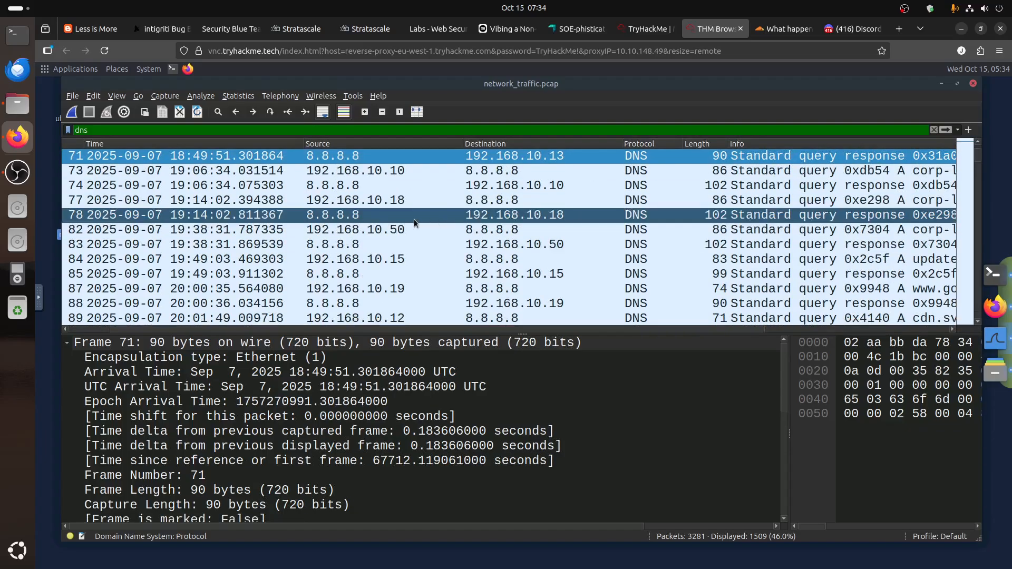
Select DNS response packet 92 and expand its User Datagram Protocol section to inspect the ports and payload
scroll(406, 234, "up", 1)
scroll(384, 249, "down", 4)
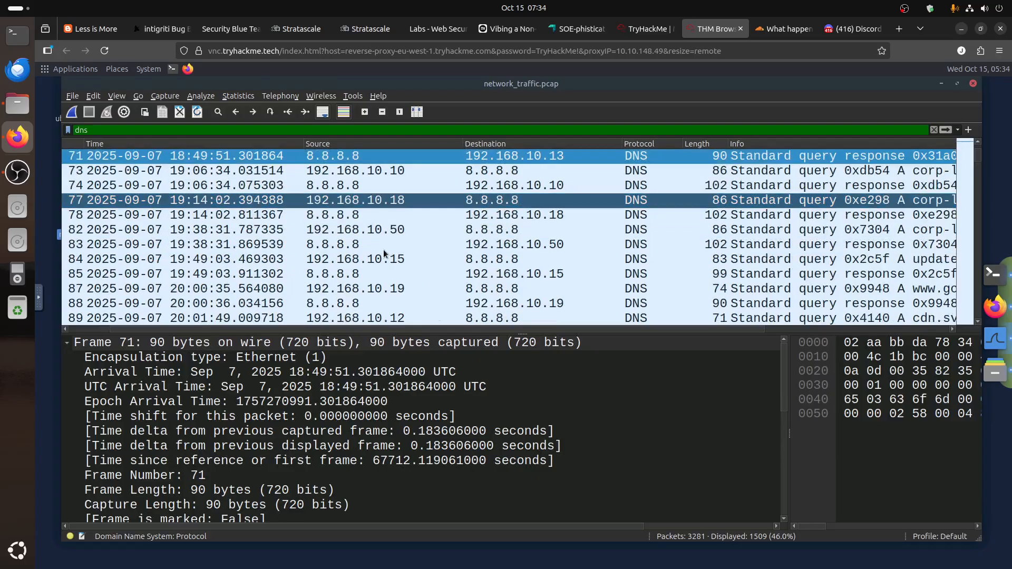
left_click(351, 218)
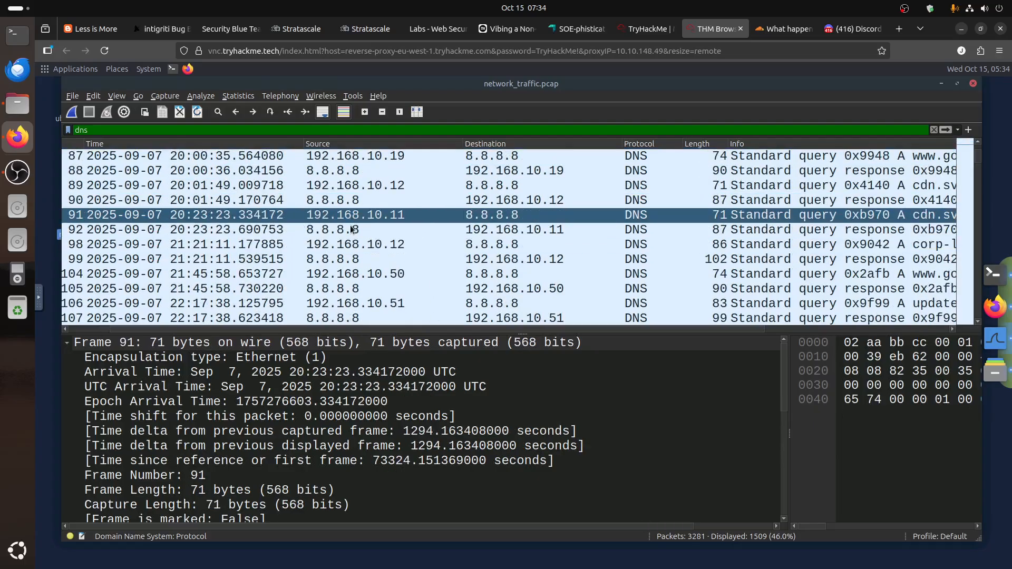
left_click(360, 233)
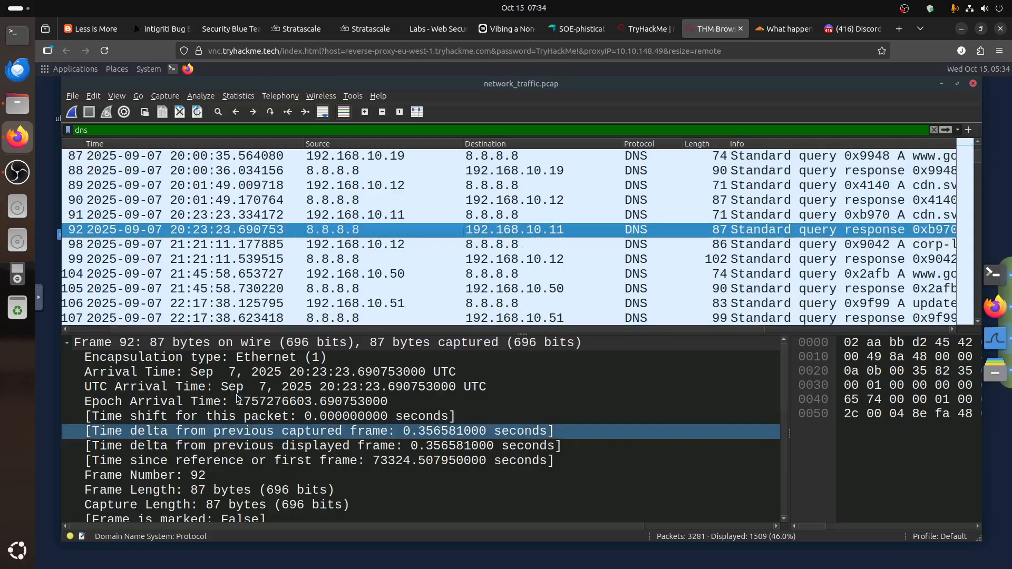
scroll(217, 427, "down", 6)
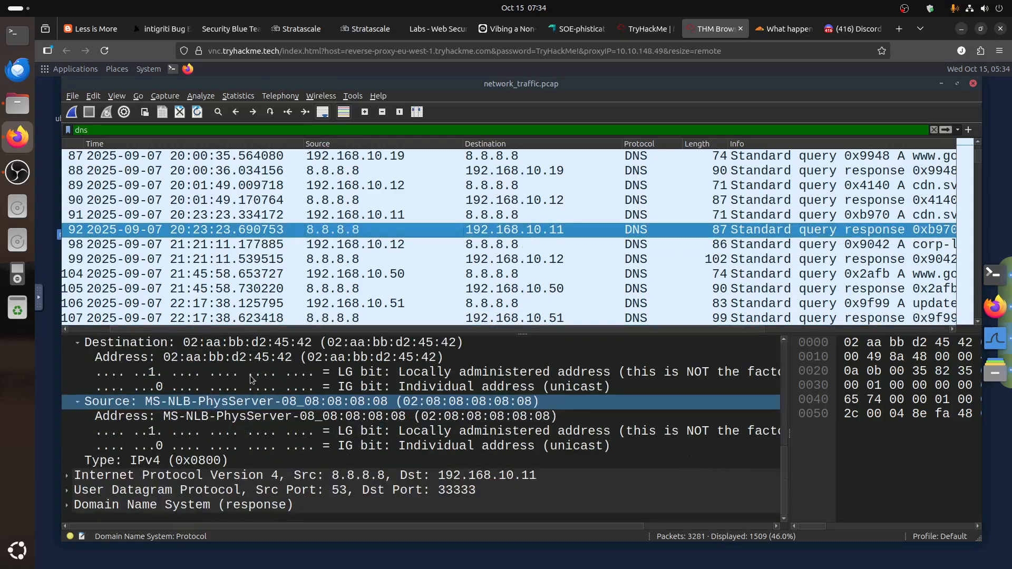
left_click(67, 490)
scroll(345, 455, "down", 2)
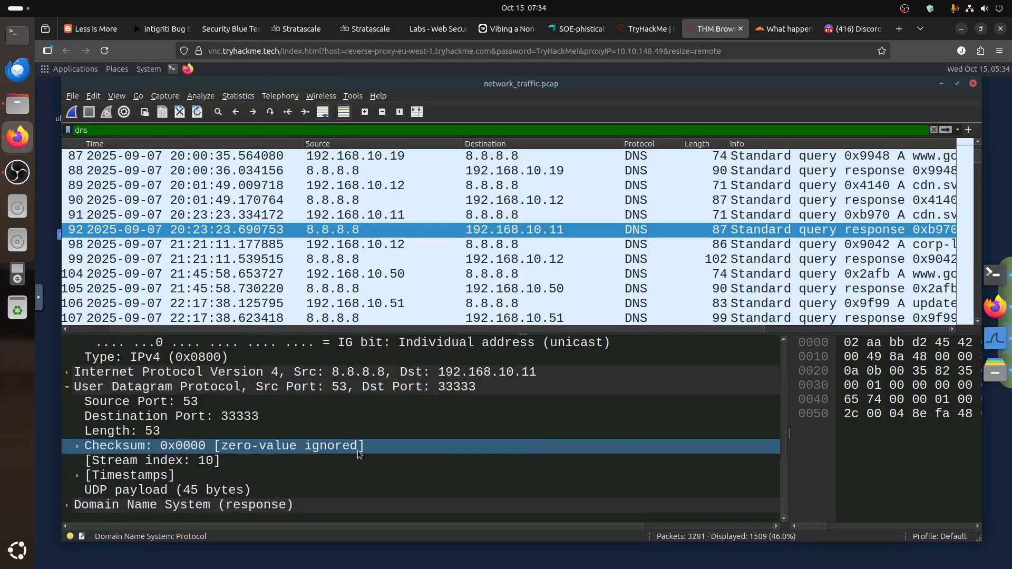
left_click(482, 388)
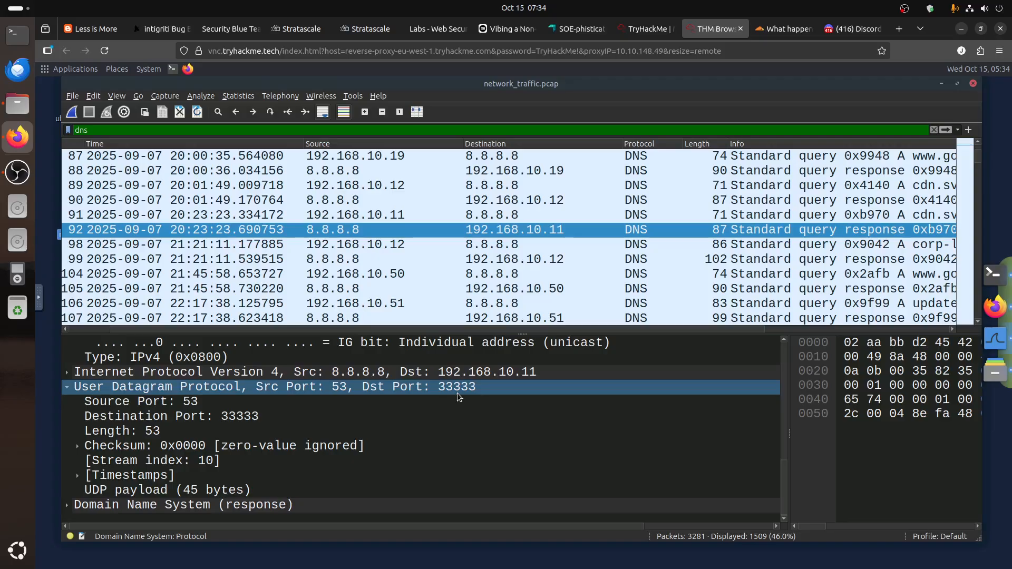
left_click(136, 495)
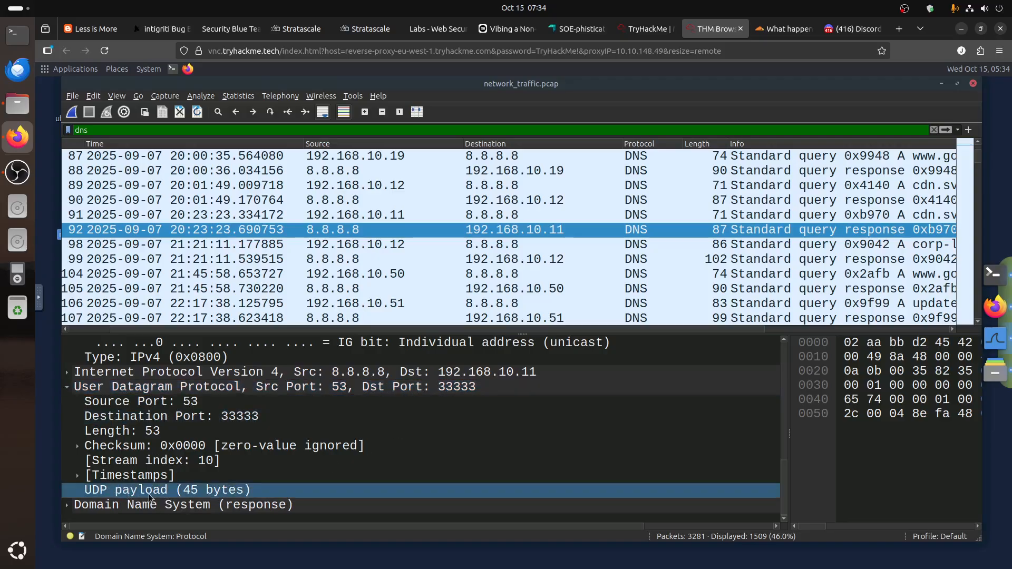
Expand the Domain Name System section of packet 92, including its Queries and the cdn.svc.net entry, and review the query fields
left_click(71, 507)
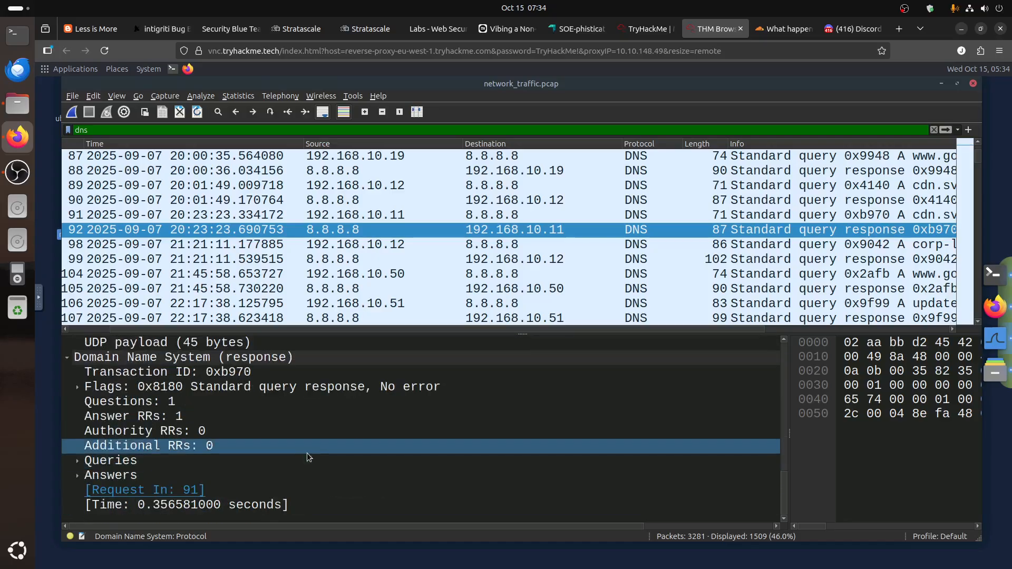
left_click(79, 462)
scroll(356, 432, "up", 1)
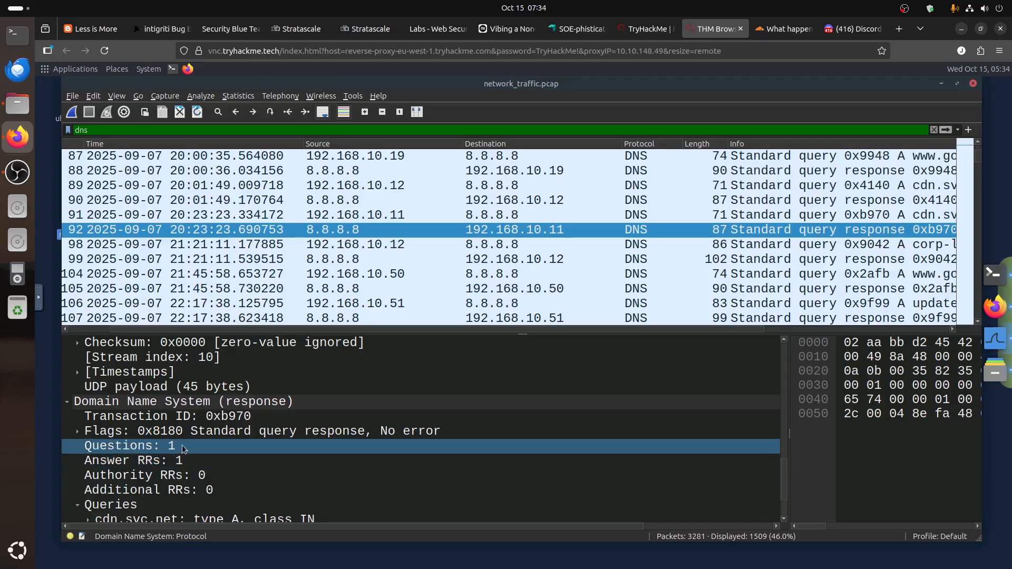
scroll(179, 448, "down", 2)
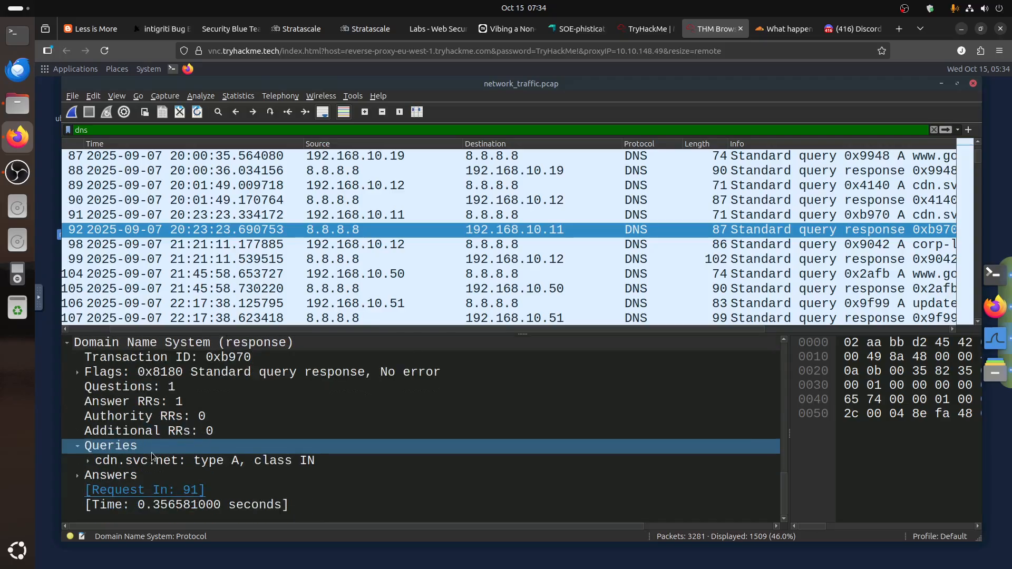
left_click(88, 462)
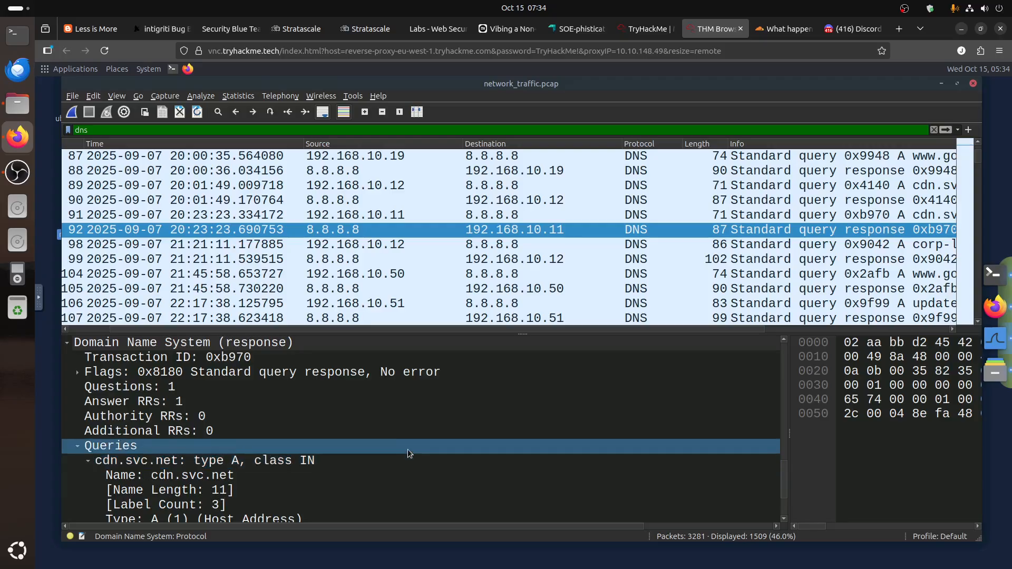
scroll(79, 493, "down", 1)
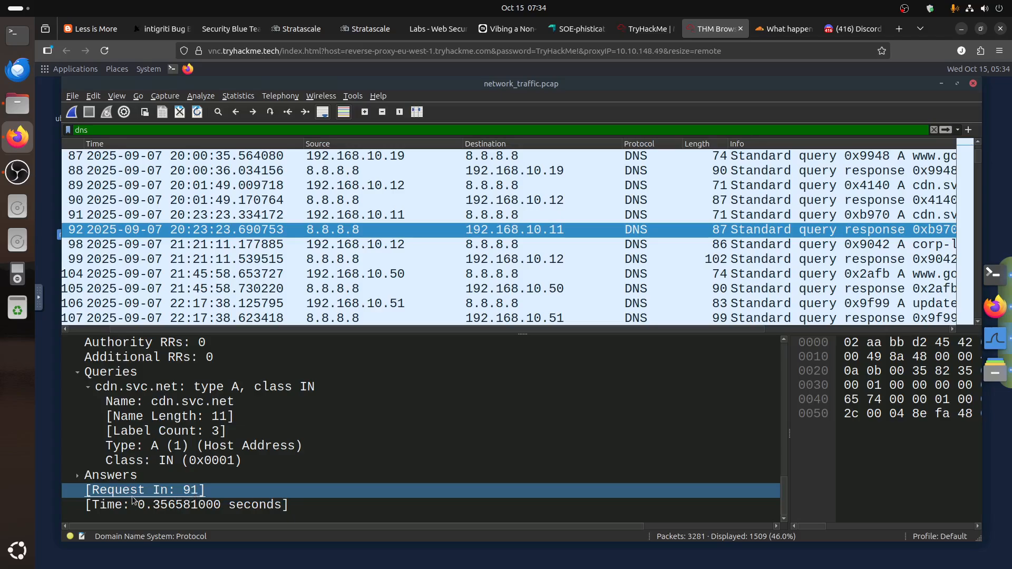
Follow response packet 92 to its linked request, packet 91, and inspect the request's cdn.svc.net query details
left_click(180, 490)
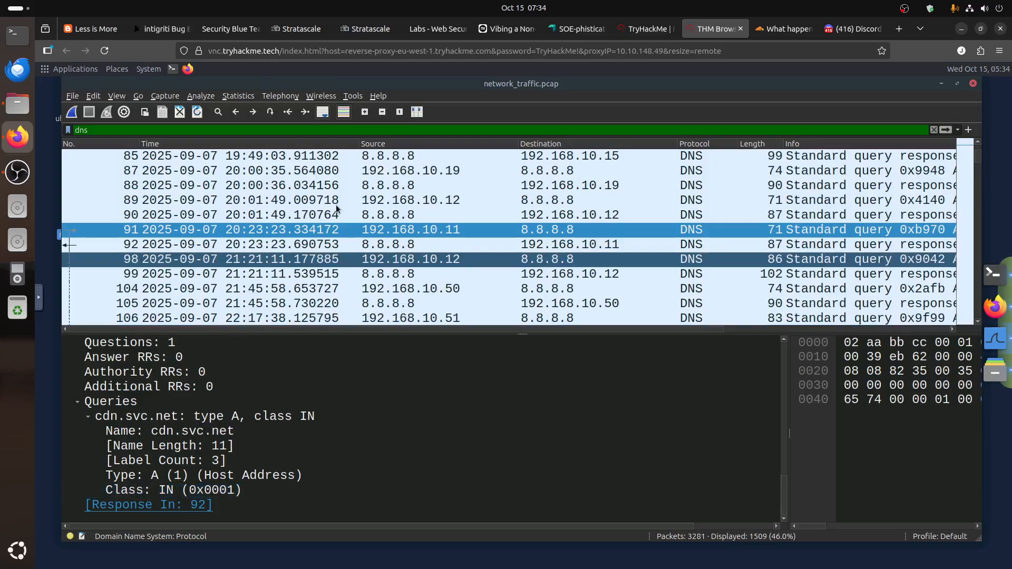
left_click(156, 506)
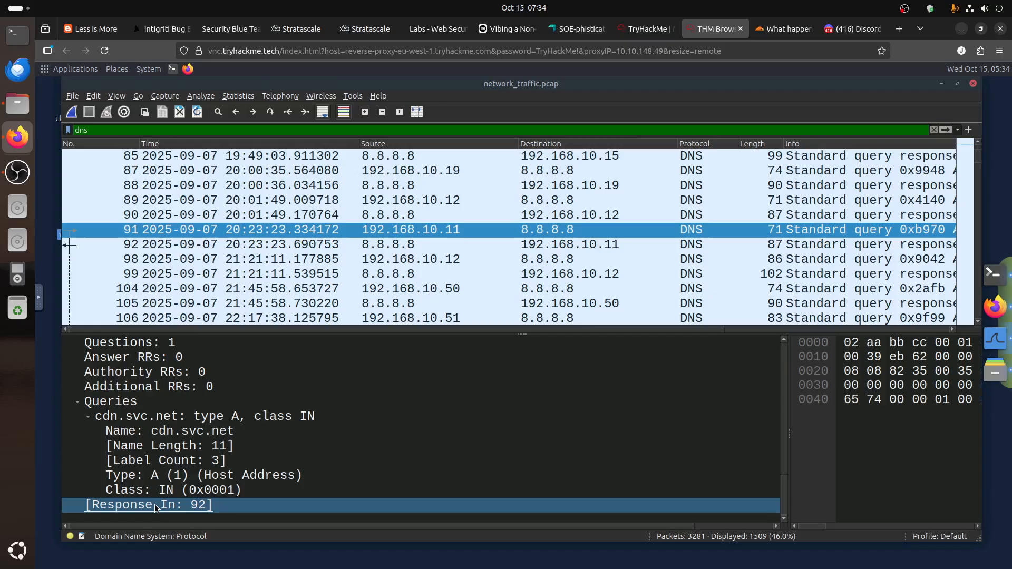
left_click(132, 419)
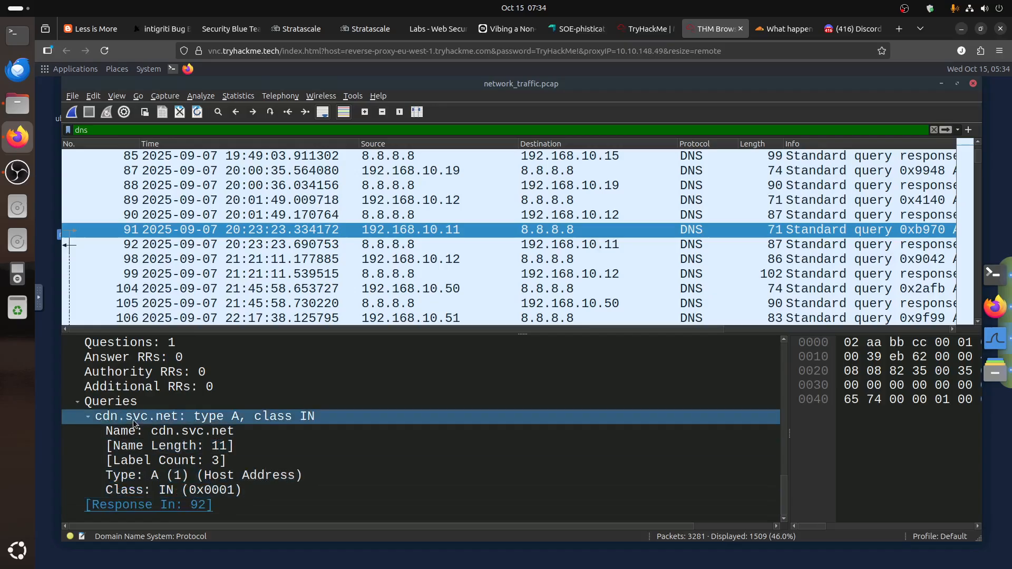
left_click(338, 430)
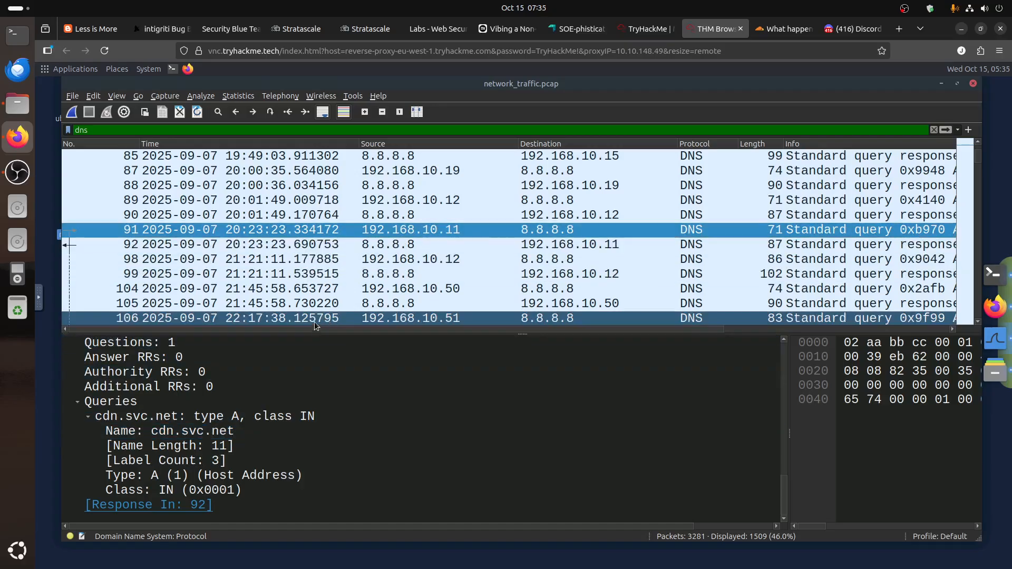
Look through the filtered DNS packets from packet 106 onward to around packet 416, comparing their sources and destinations
scroll(338, 292, "down", 7)
scroll(337, 291, "down", 14)
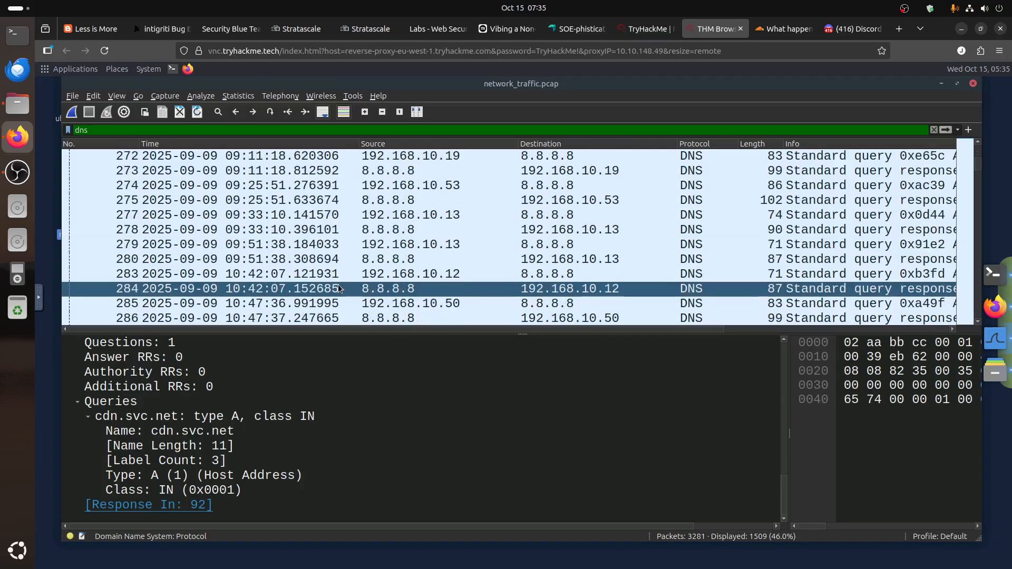
scroll(339, 288, "down", 8)
scroll(358, 258, "down", 9)
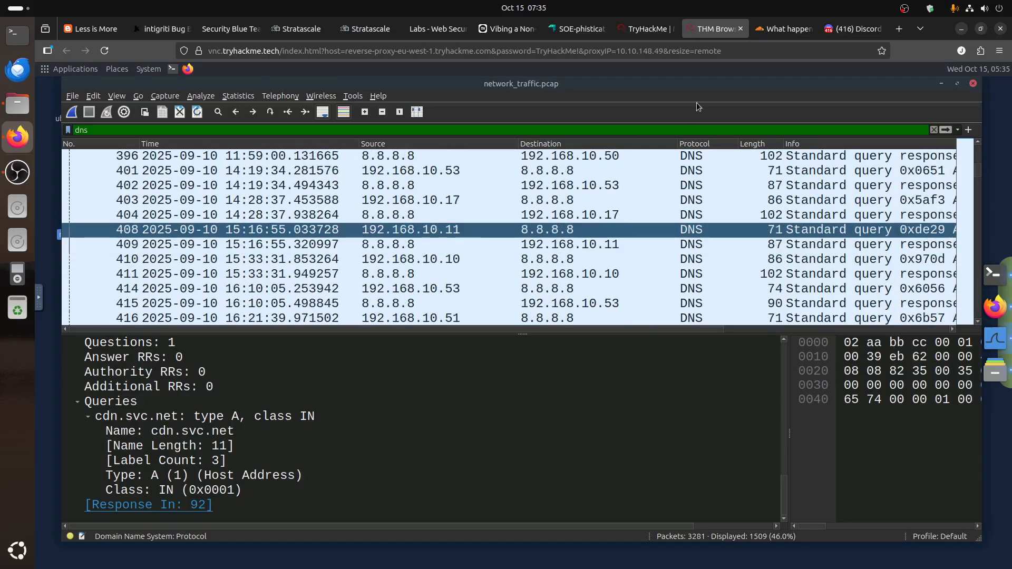
Switch to the TryHackMe room and read the Filtering on Legit traffic section with its suggested display filter
left_click(635, 32)
scroll(490, 261, "down", 5)
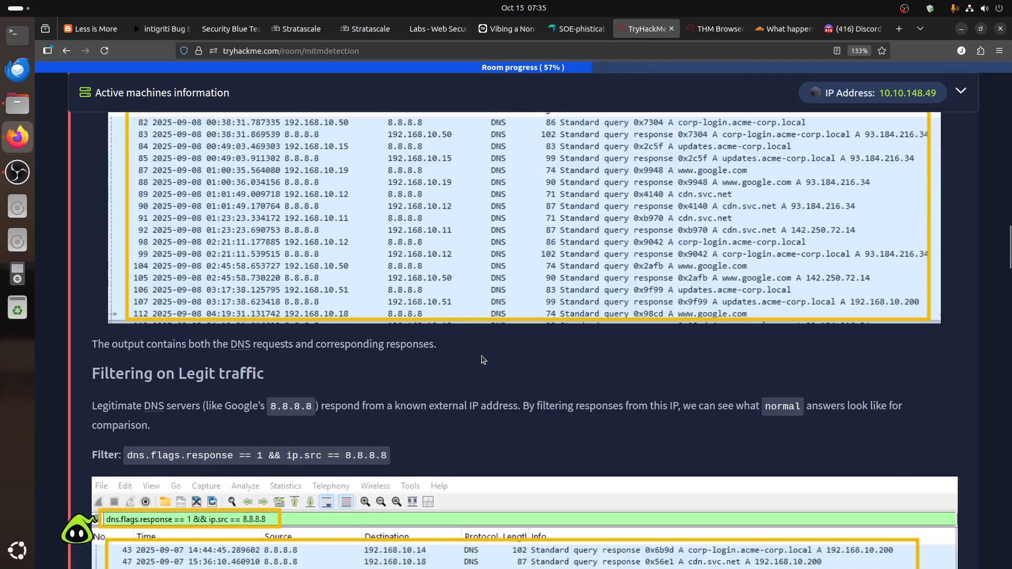
scroll(481, 362, "down", 2)
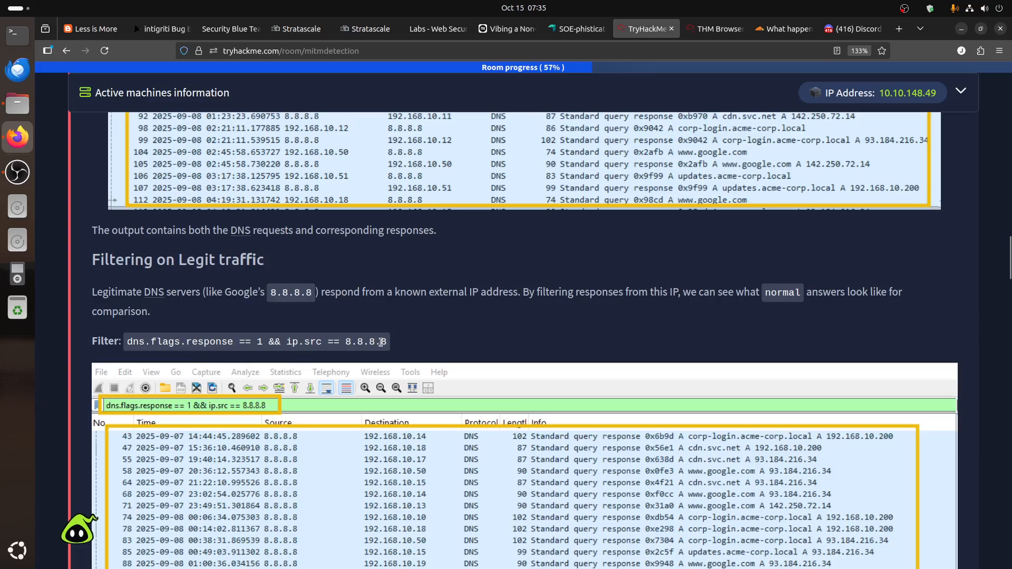
Return to the capture, select DNS response packet 402 and examine its query, DNS and UDP details
left_click(713, 29)
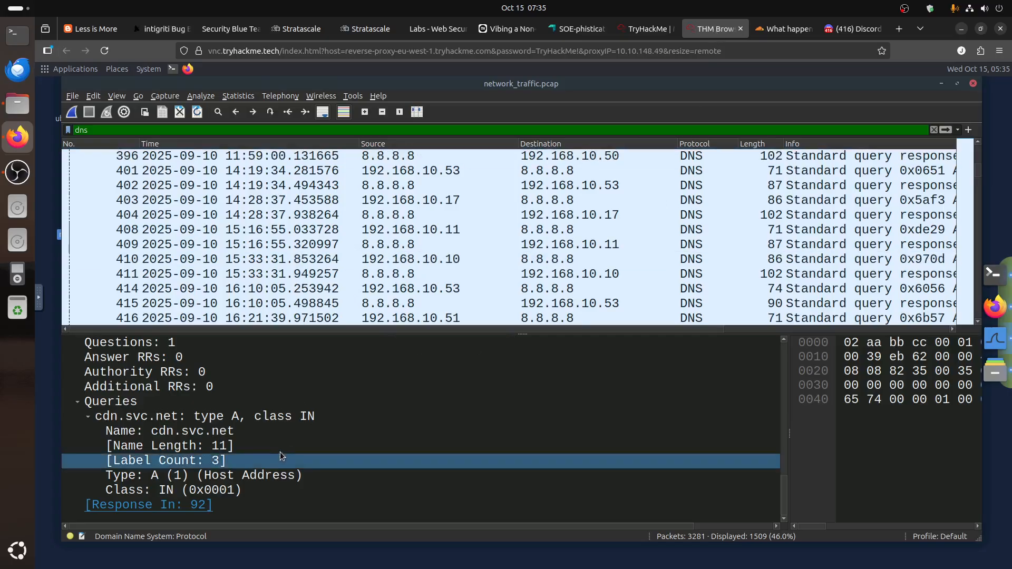
scroll(280, 449, "up", 3)
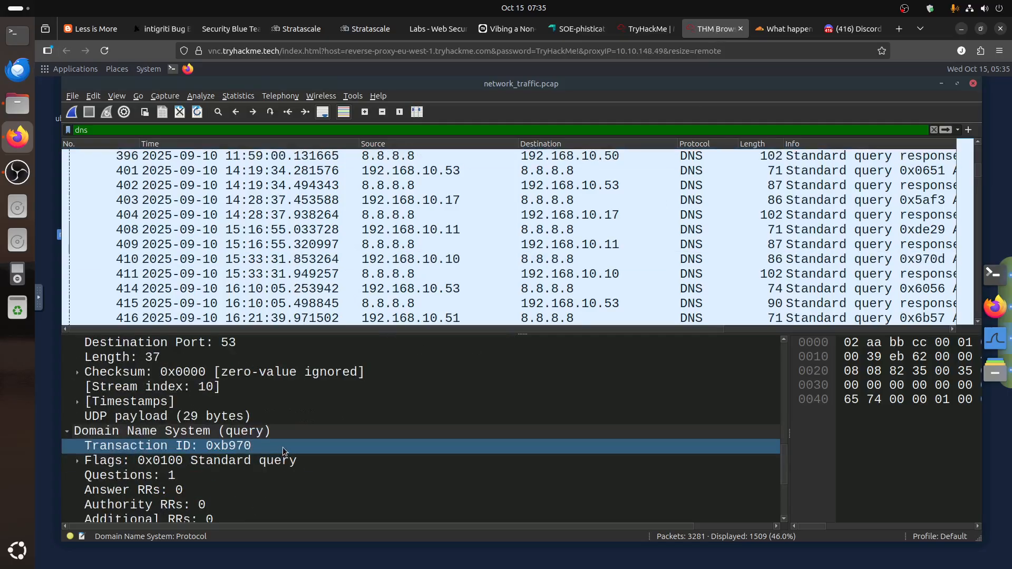
scroll(283, 448, "up", 3)
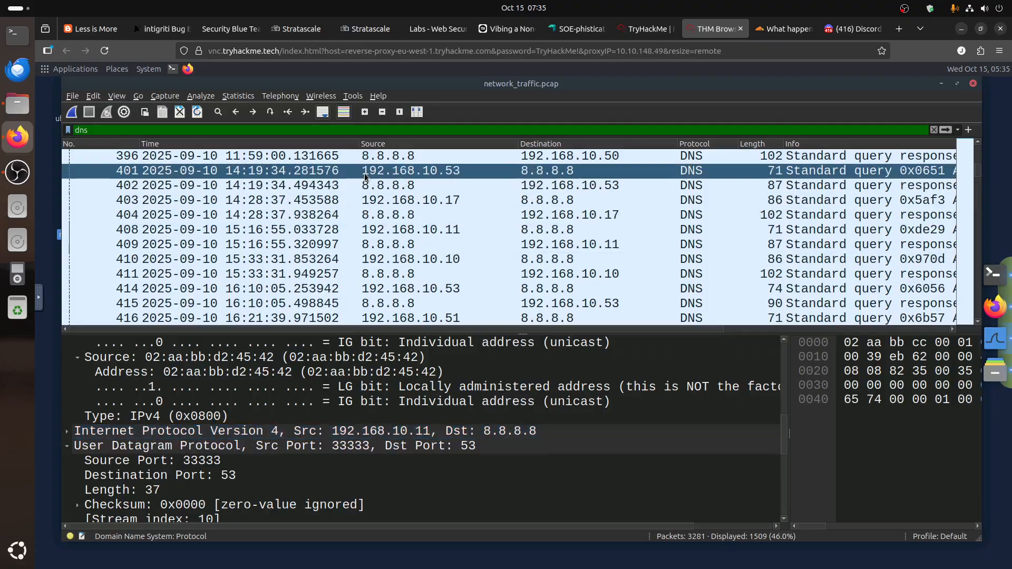
left_click(372, 185)
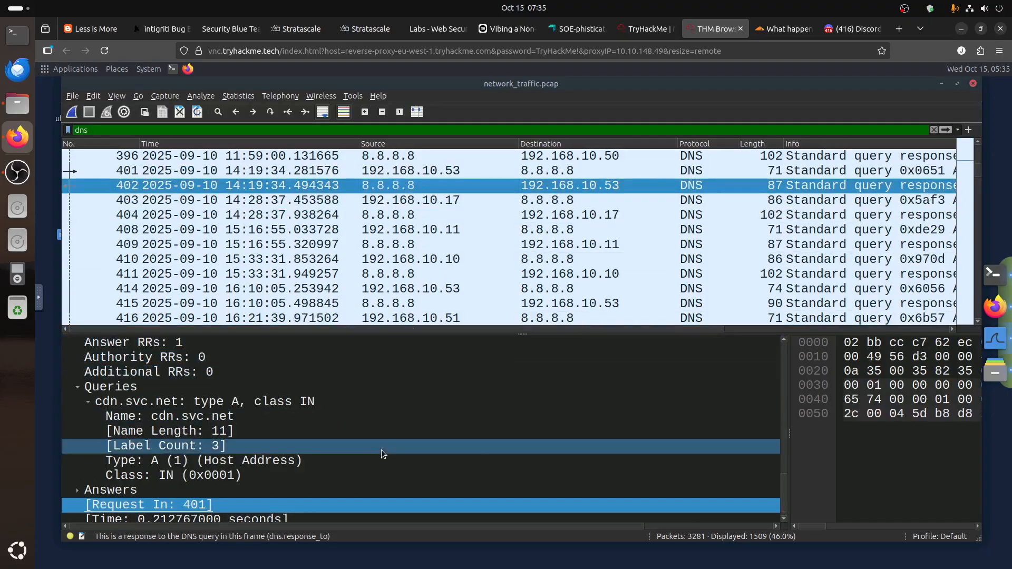
scroll(380, 446, "down", 1)
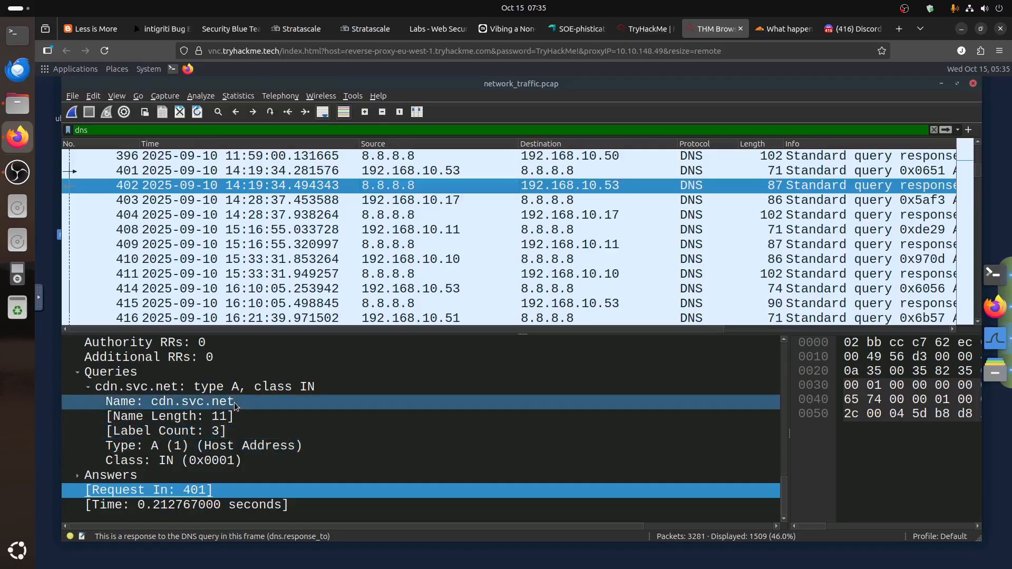
scroll(234, 403, "up", 2)
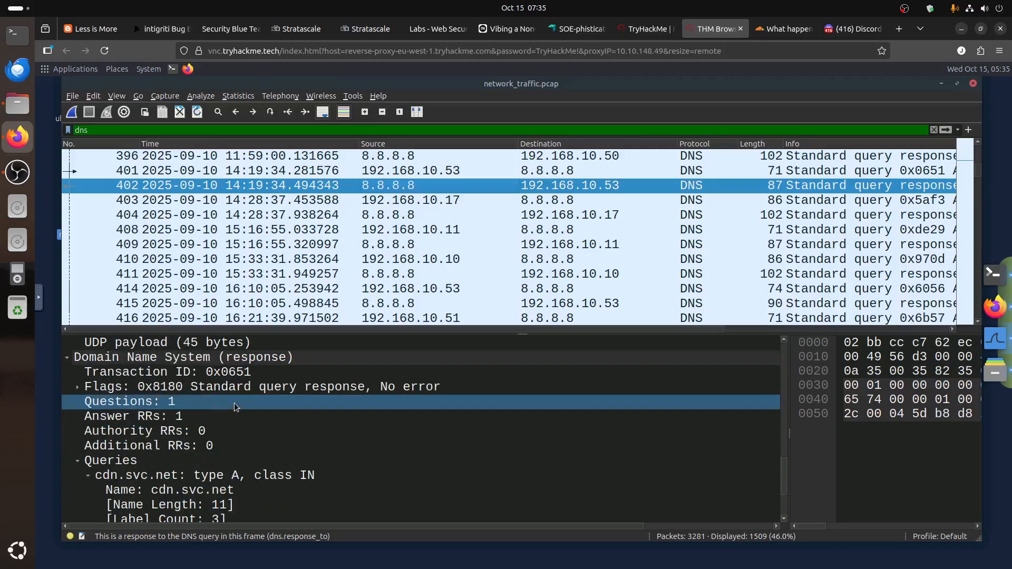
scroll(234, 403, "up", 1)
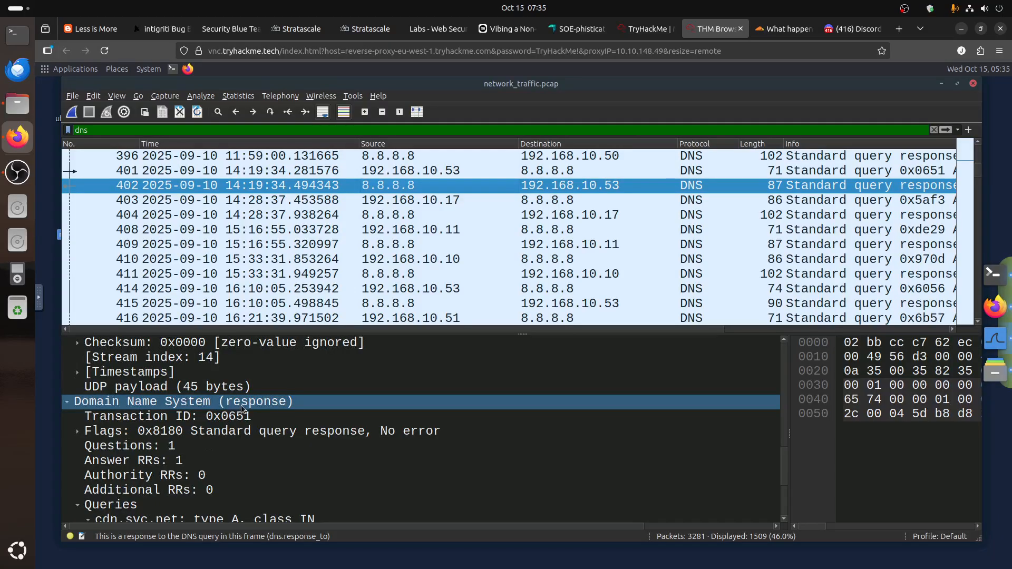
scroll(241, 405, "up", 3)
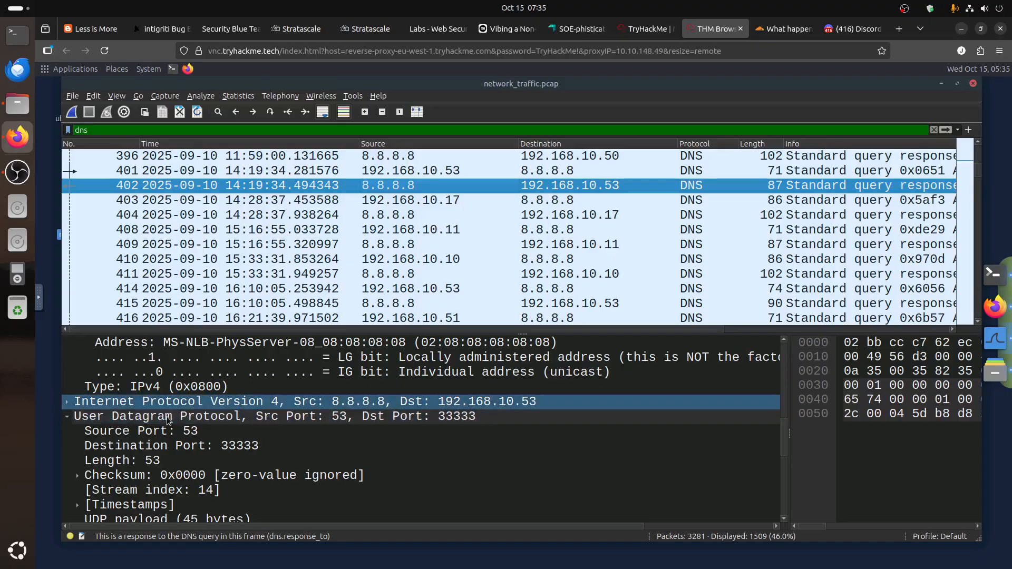
Expand packet 402's Internet Protocol Version 4 section and apply its source address as the display filter ip.src == 8.8.8.8
left_click(69, 403)
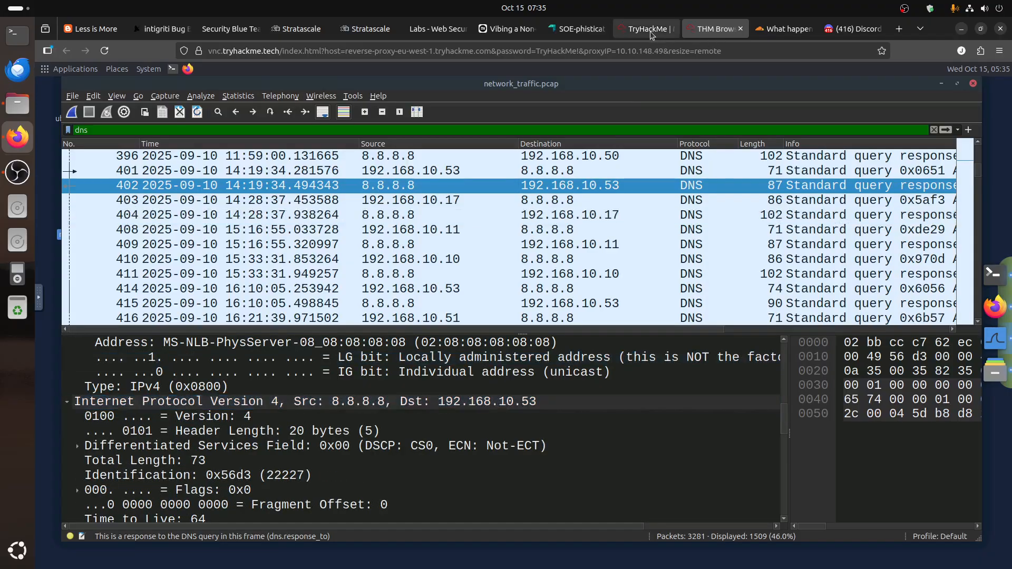
left_click(650, 29)
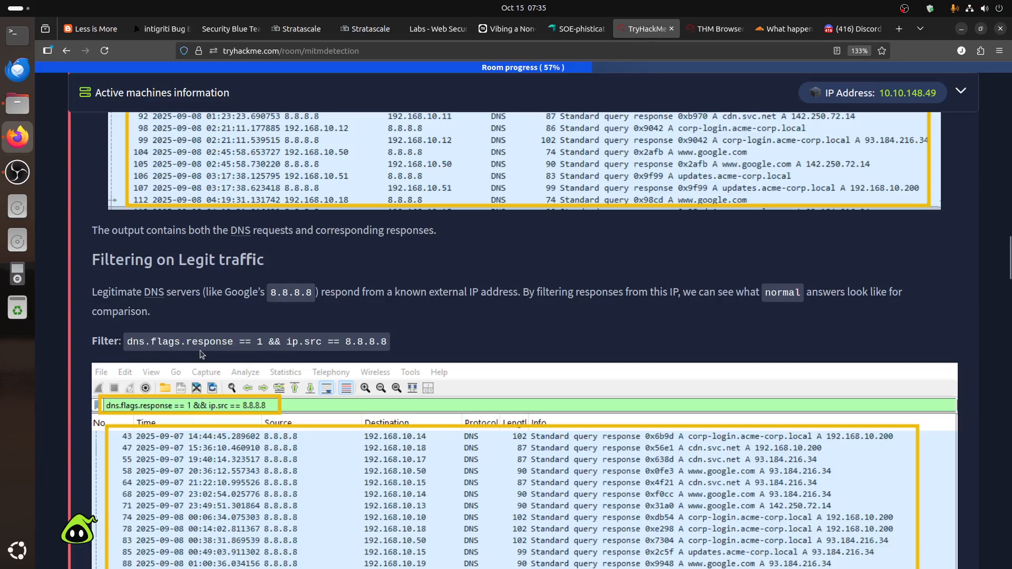
left_click(717, 30)
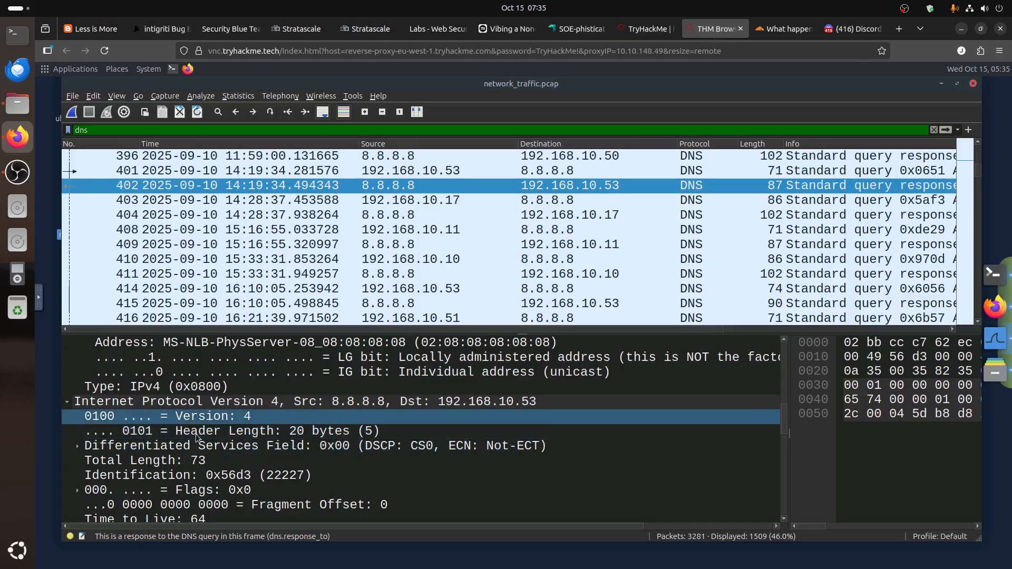
scroll(257, 471, "down", 1)
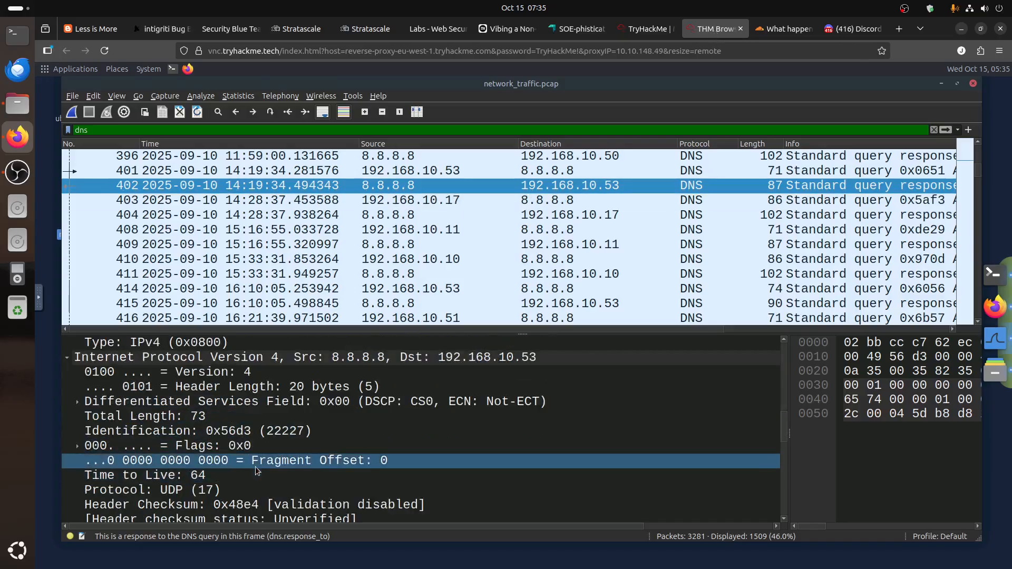
scroll(256, 471, "down", 2)
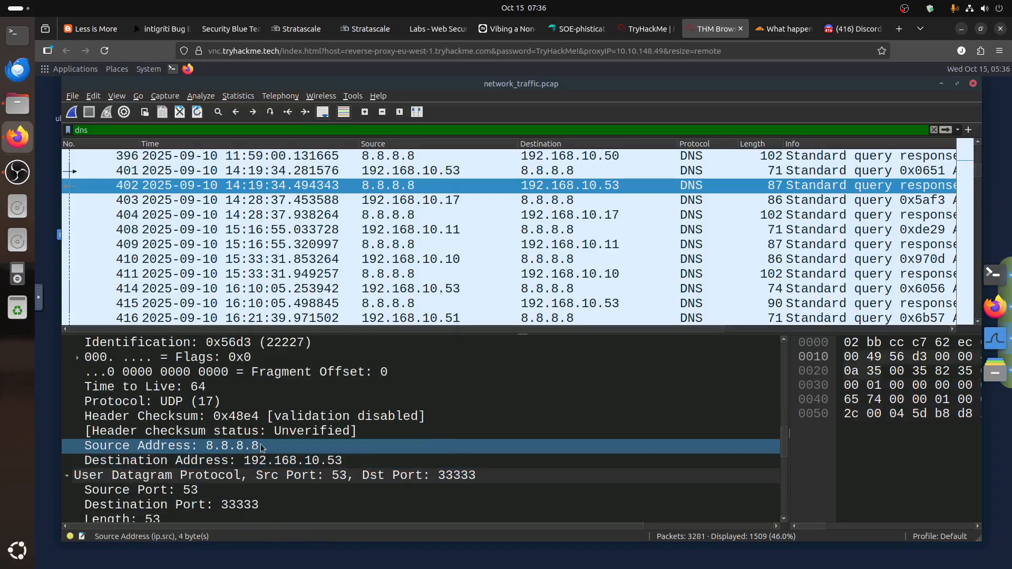
right_click(255, 447)
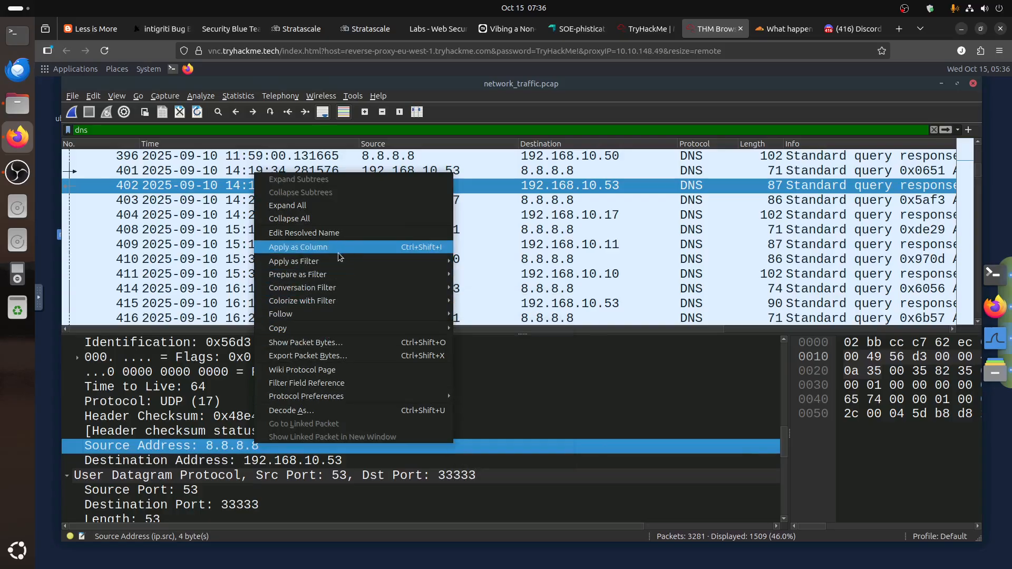
mouse_move(338, 262)
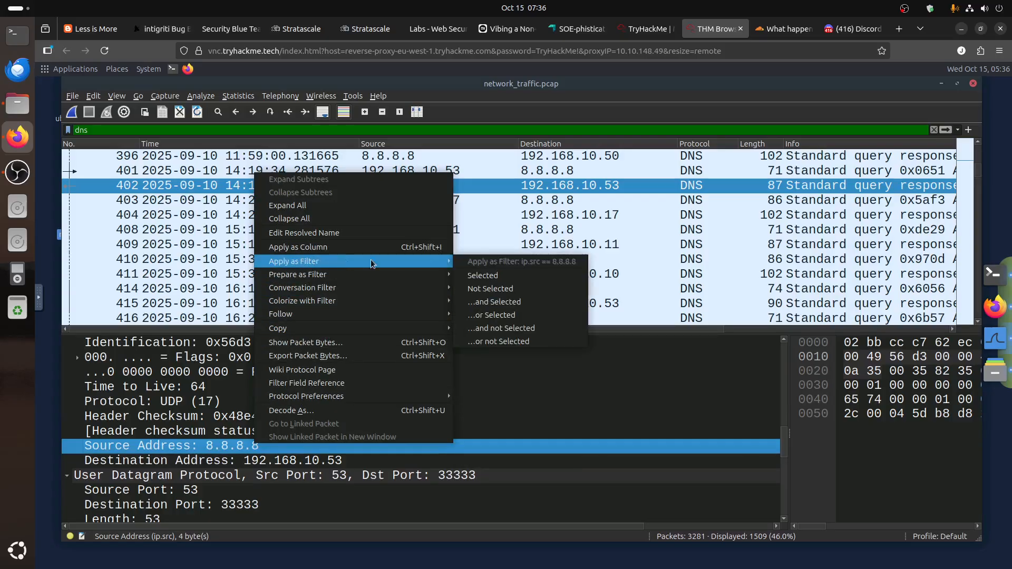
left_click(492, 276)
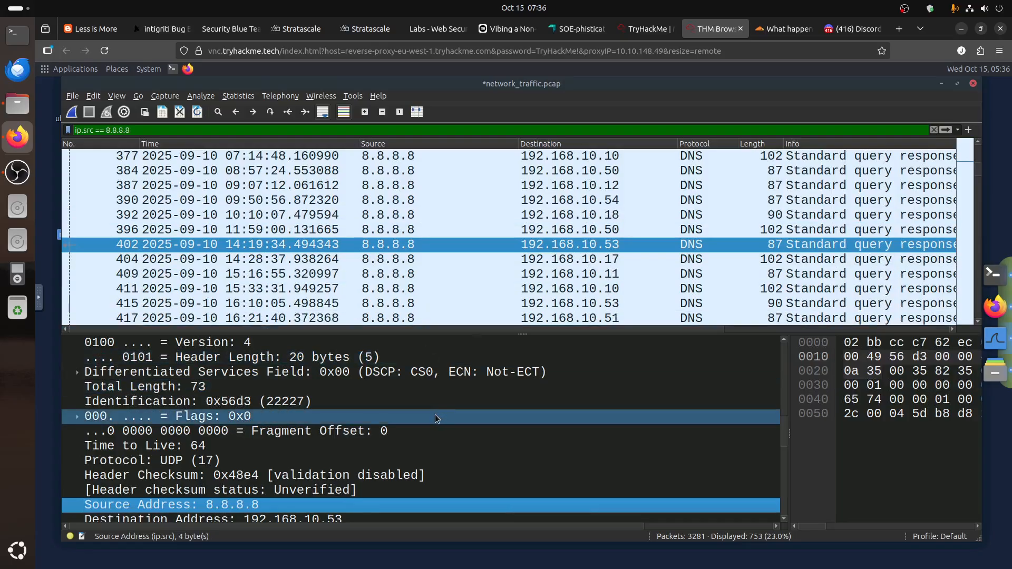
Recheck the room's dns.flags.response filter and examine the DNS response fields of packet 402 for the matching flag
left_click(644, 29)
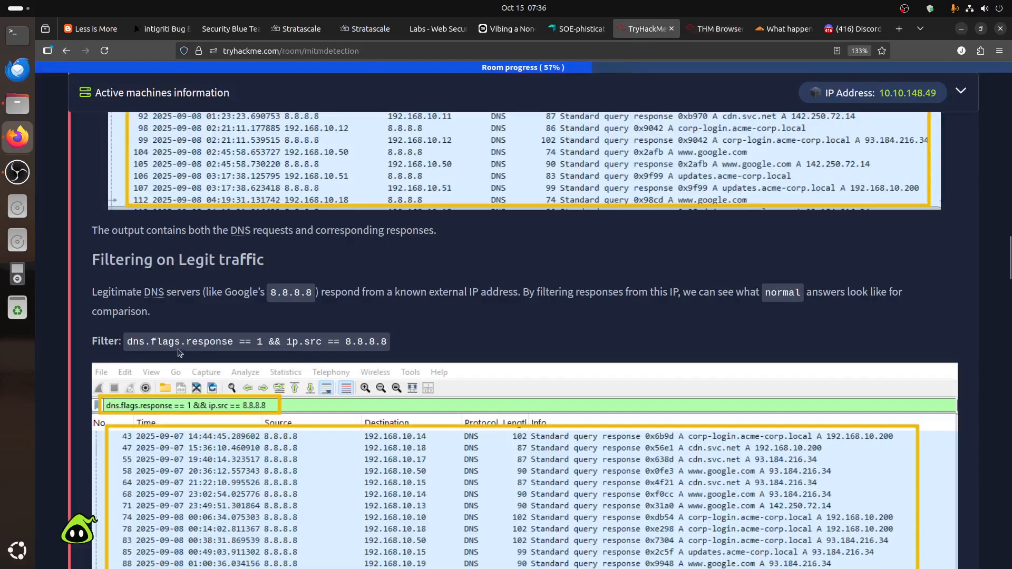
left_click(710, 30)
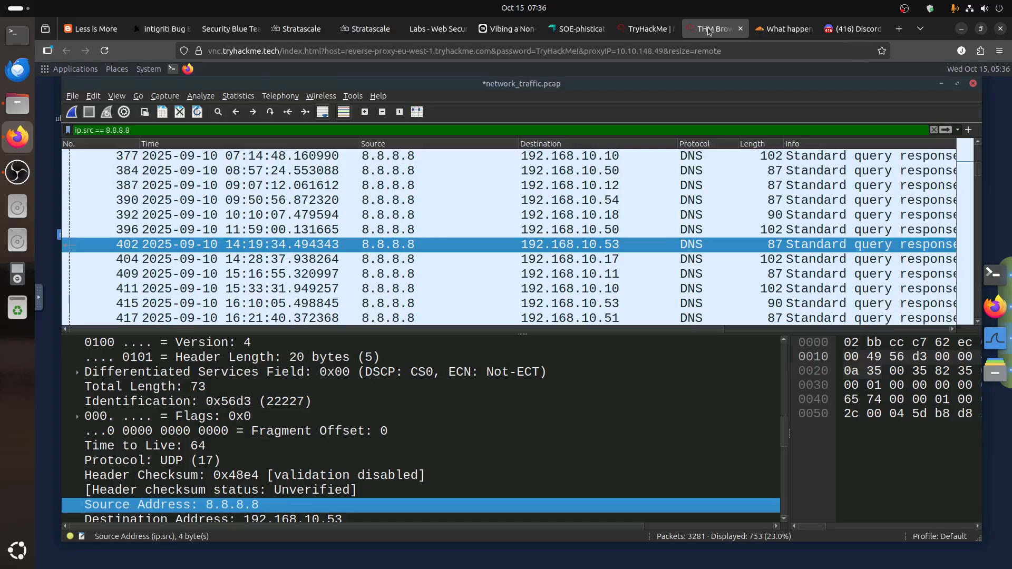
scroll(268, 451, "down", 4)
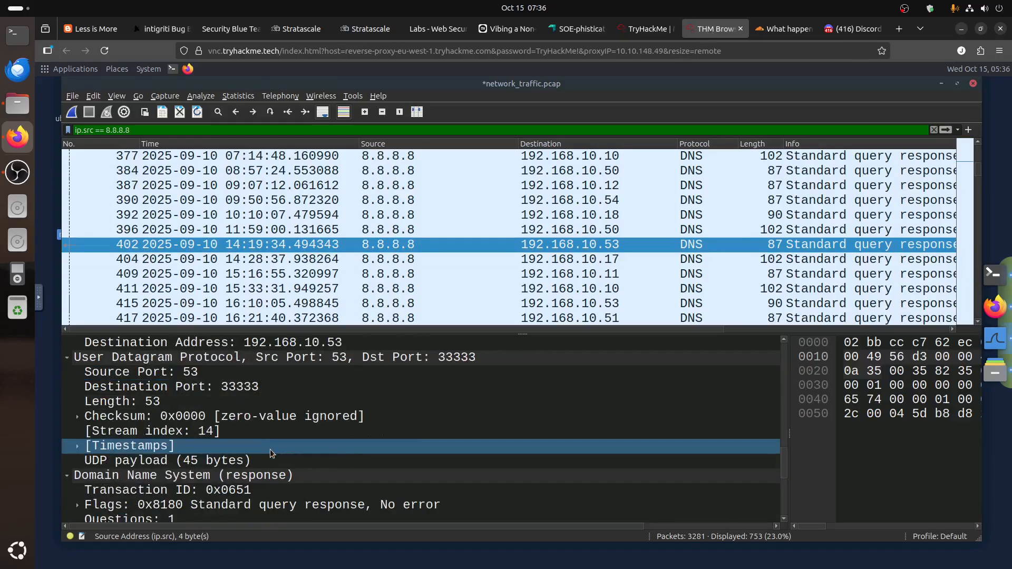
scroll(270, 449, "down", 3)
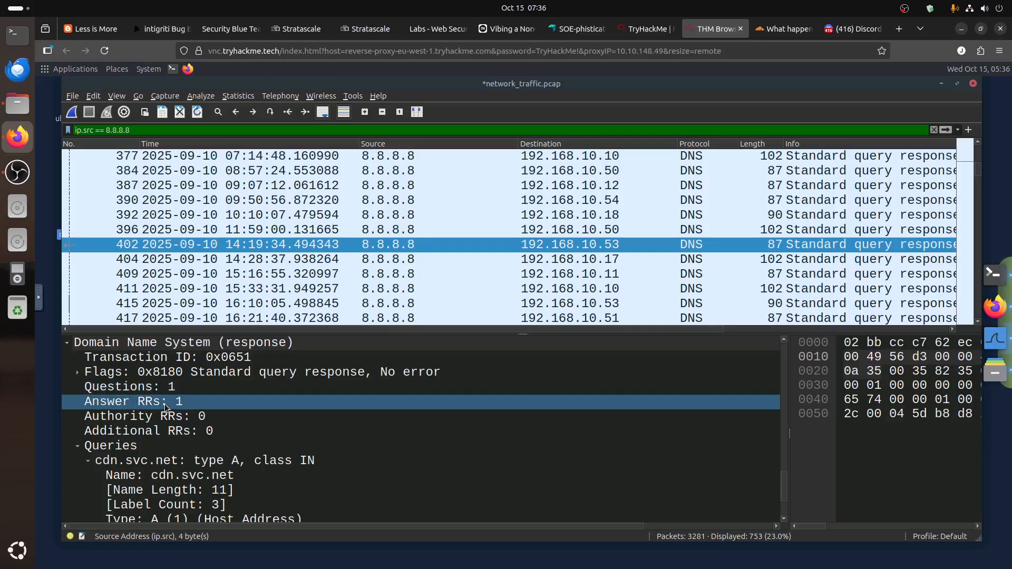
scroll(166, 404, "down", 1)
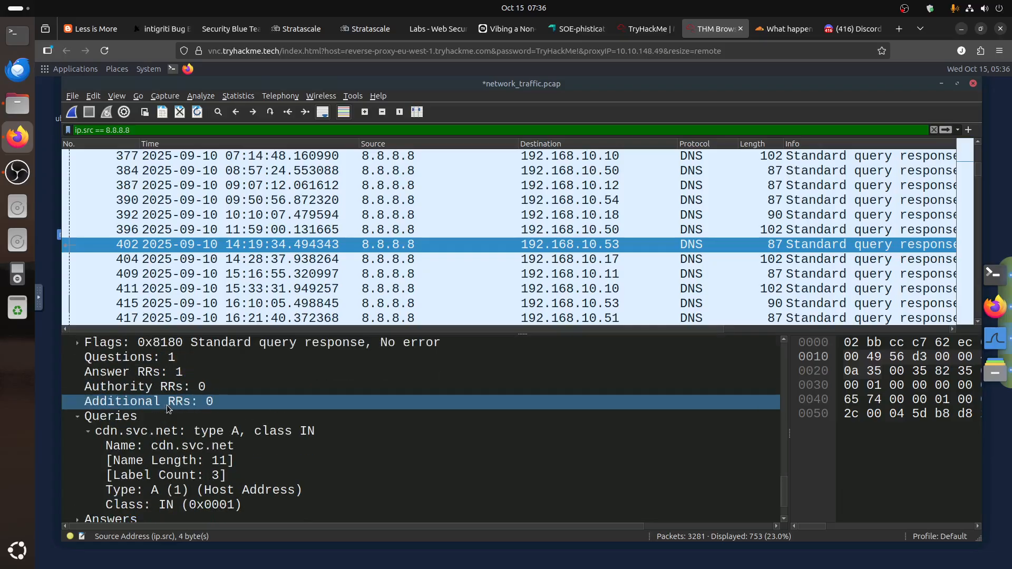
scroll(166, 405, "down", 1)
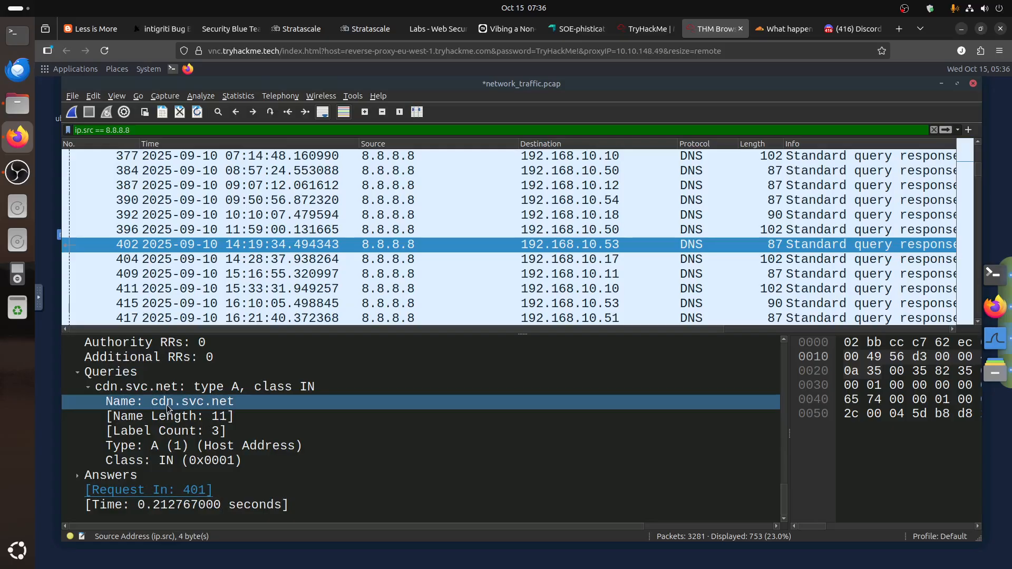
Expand the Answers section and its cdn.svc.net record in packet 402 and examine the returned DNS answer fields
left_click(80, 479)
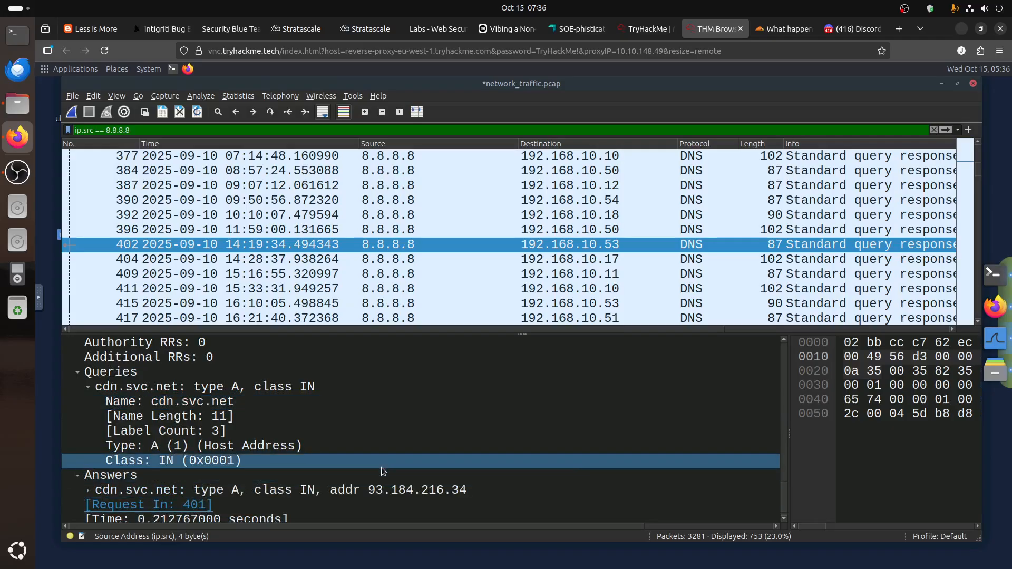
left_click(90, 495)
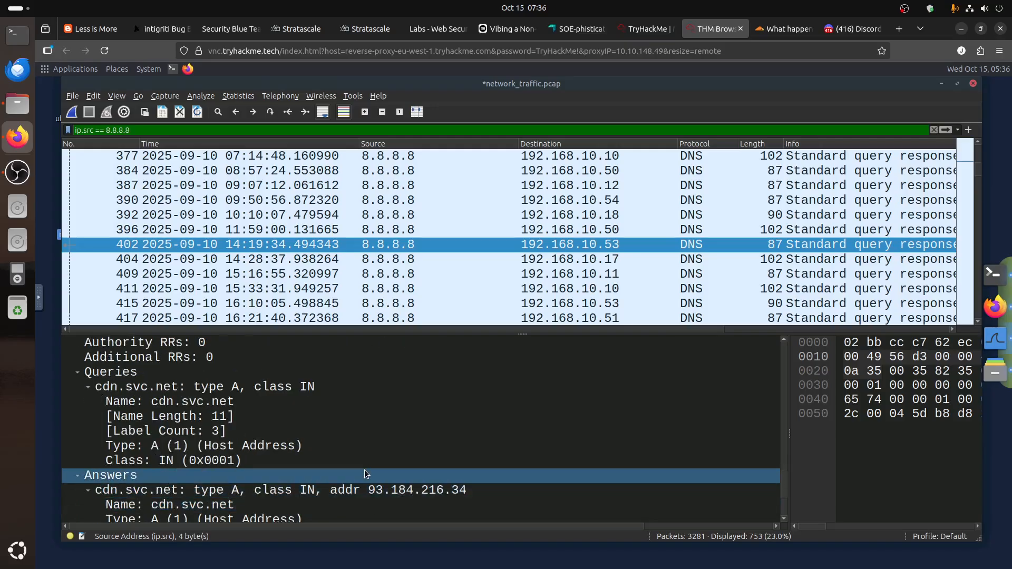
scroll(365, 471, "down", 2)
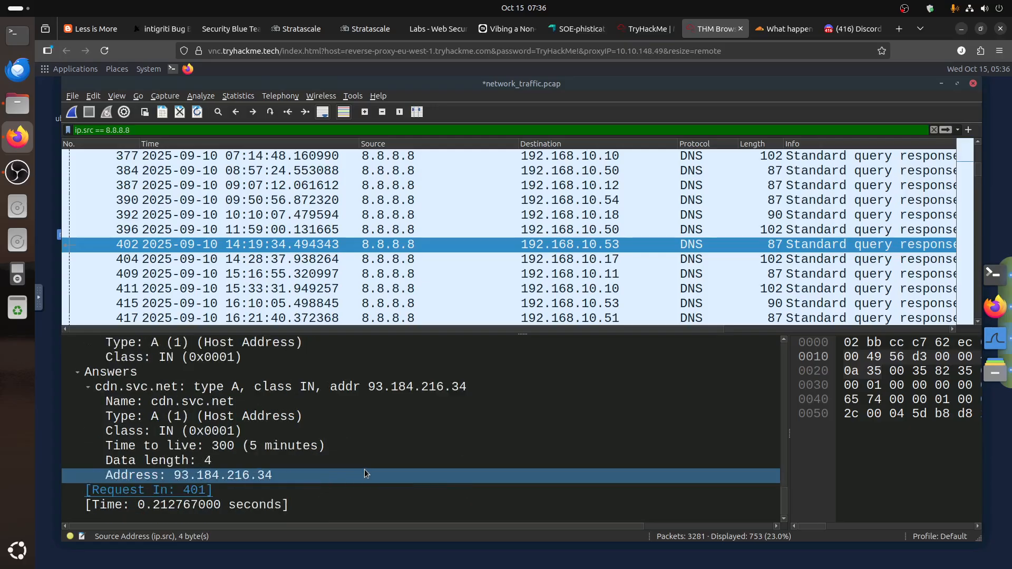
scroll(365, 469, "up", 3)
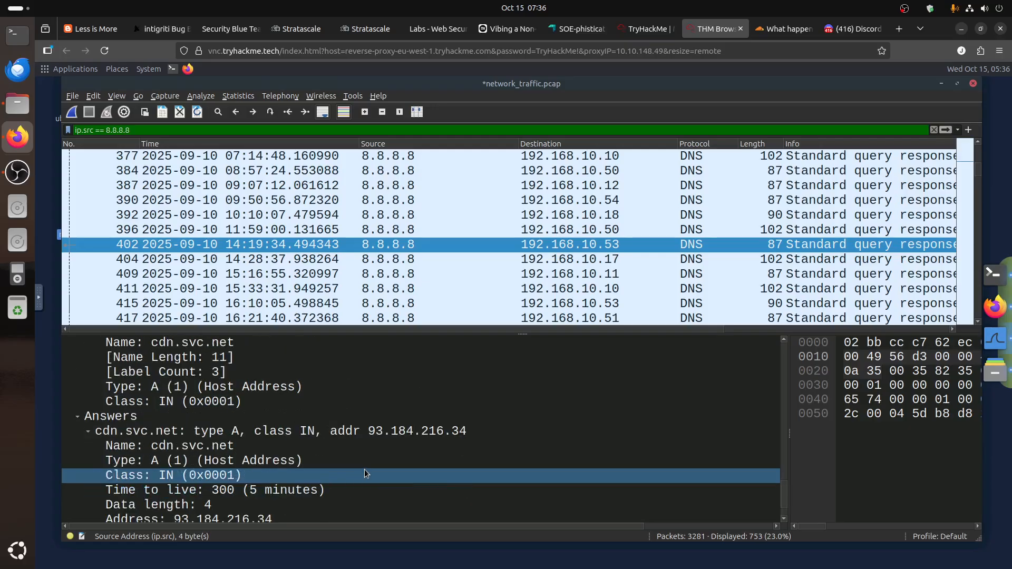
scroll(365, 469, "up", 1)
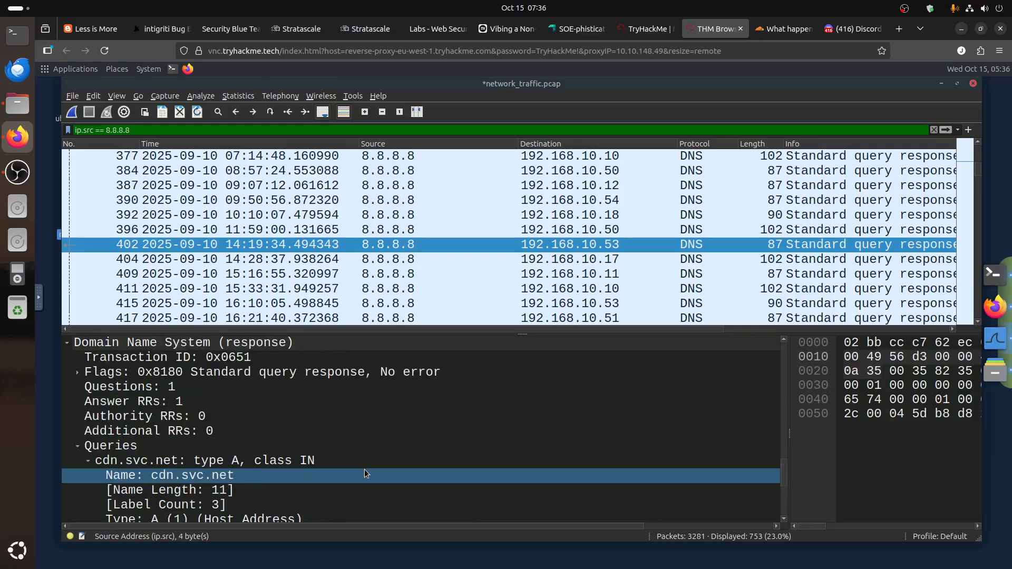
left_click_drag(103, 447, 120, 388)
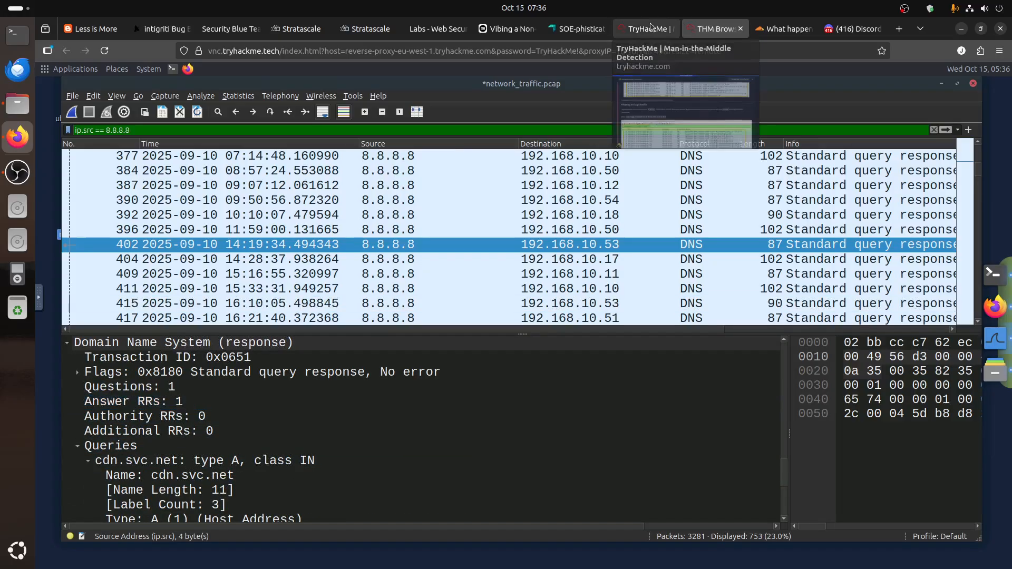
Recheck the room's suggested filter, then return to the capture and expand the DNS Flags of packet 402
left_click(652, 27)
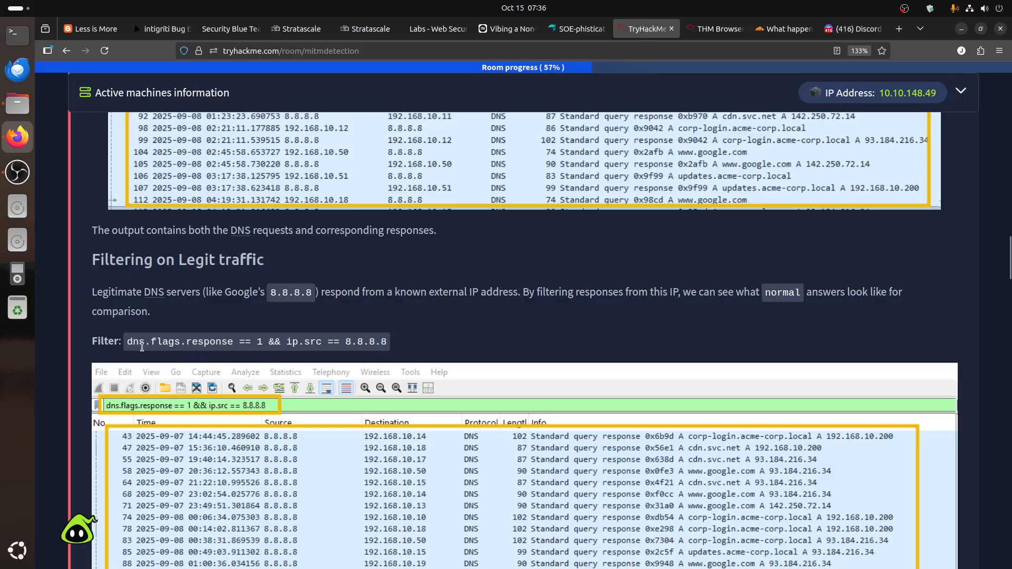
left_click(715, 29)
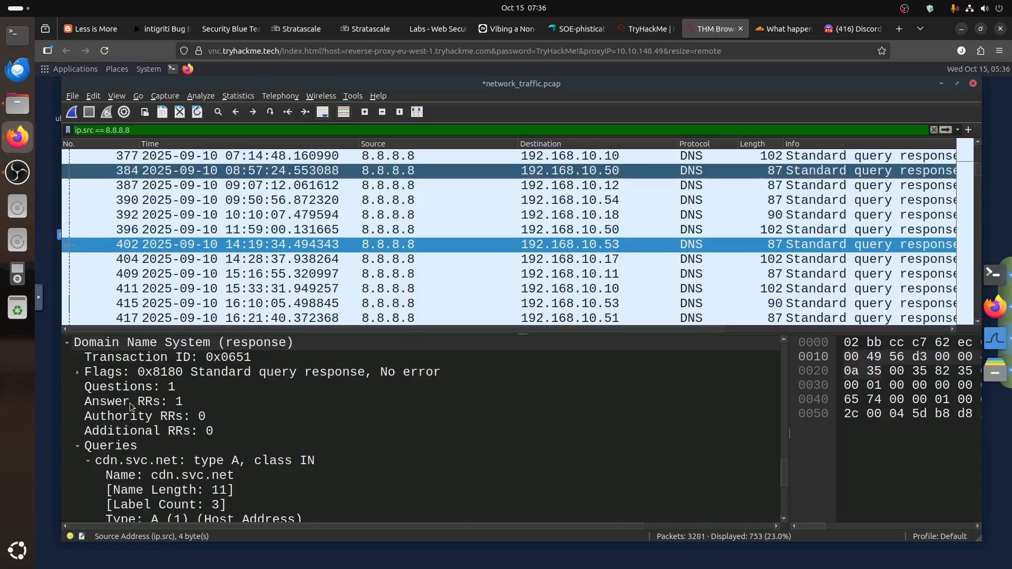
left_click(78, 375)
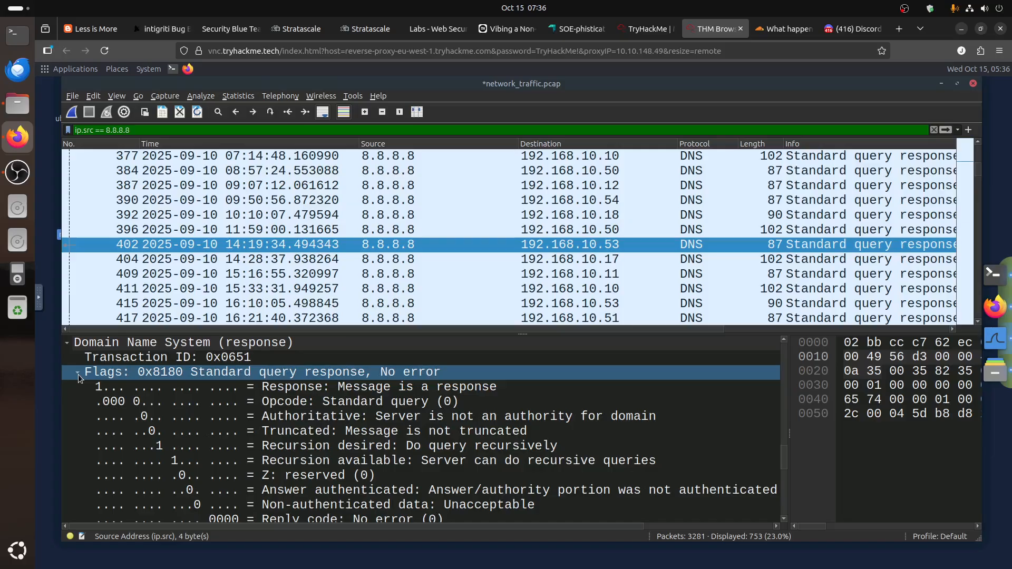
Try to append the Response flag's copied field name, dns.flags.response, to the ip.src == 8.8.8.8 display filter
left_click(301, 387)
right_click(300, 386)
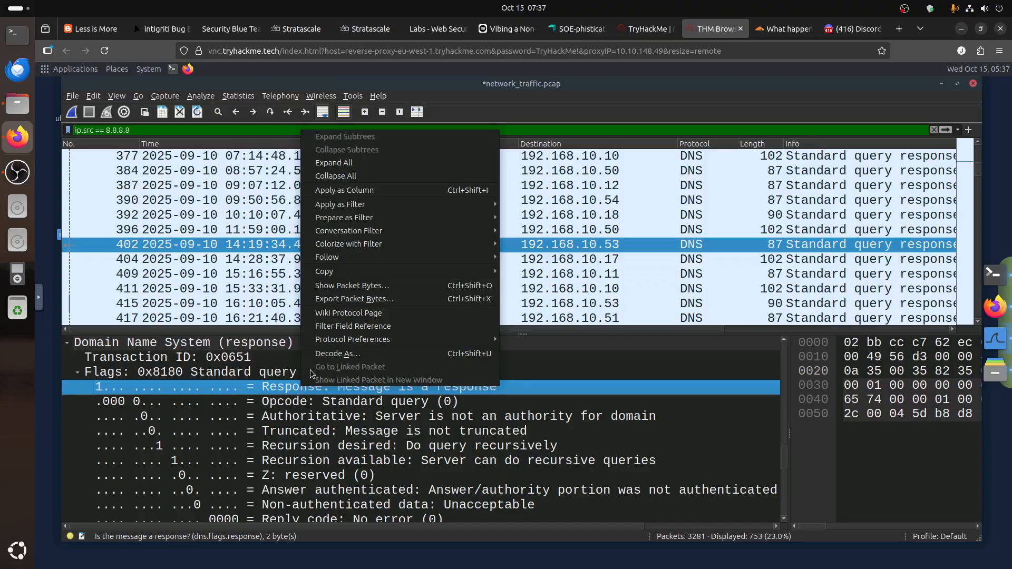
mouse_move(339, 272)
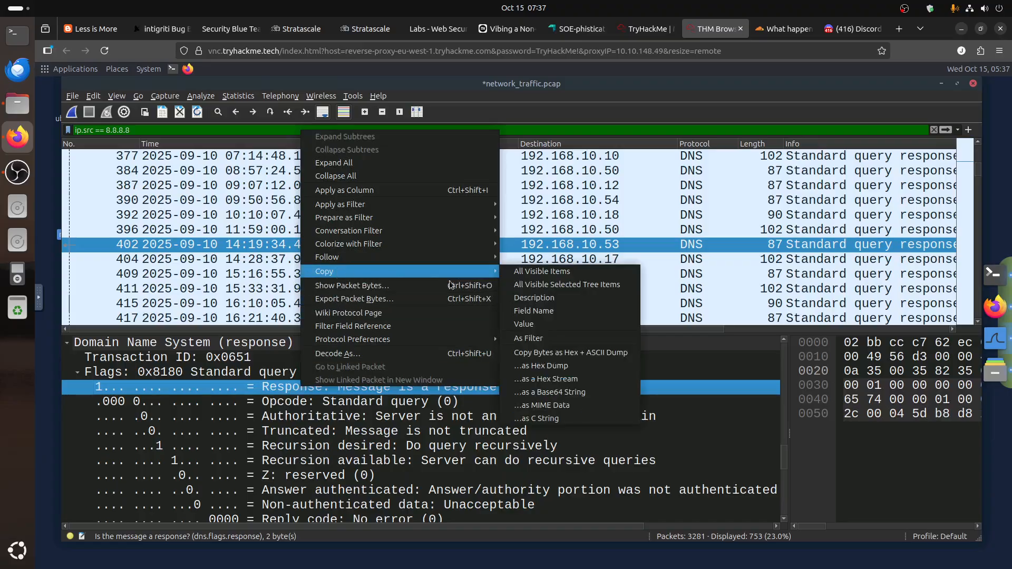
left_click(544, 312)
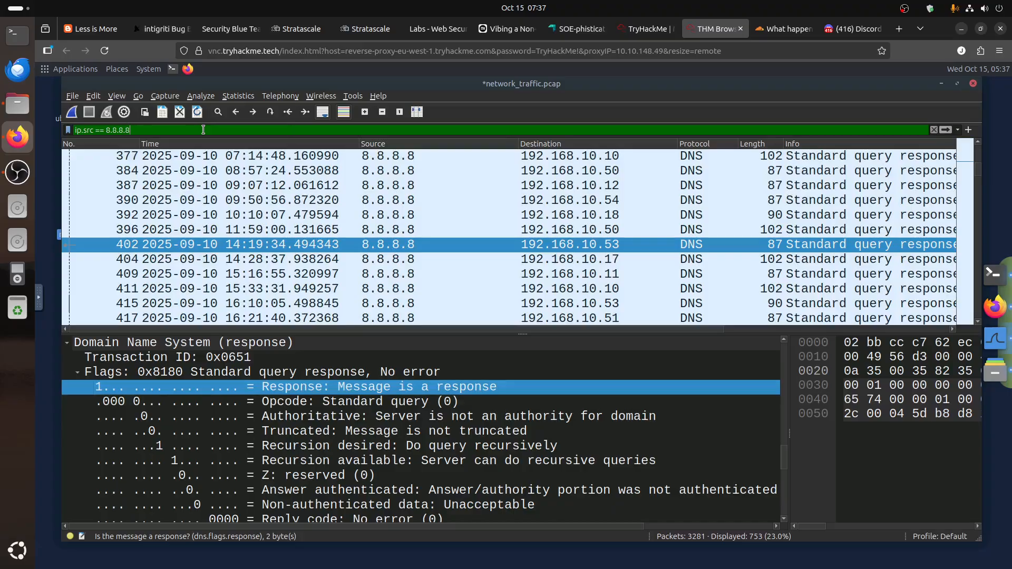
key("ctrl+v")
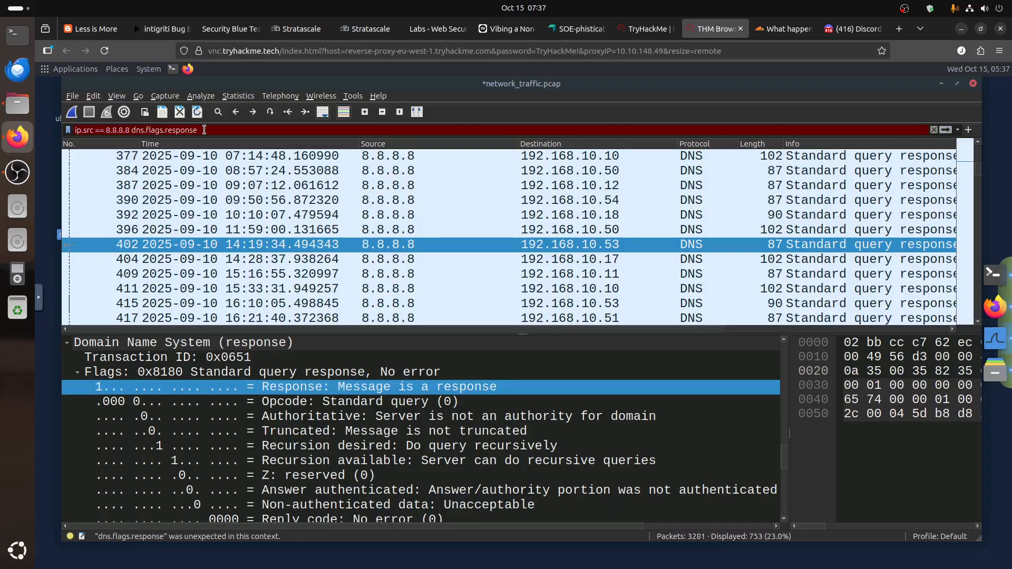
Remove the appended dns.flags.response text from the display filter, leaving only ip.src == 8.8.8.8
key("BackSpace")
key("BackSpace")
key("BackSpace")
key("BackSpace")
key("BackSpace")
key("BackSpace")
key("BackSpace")
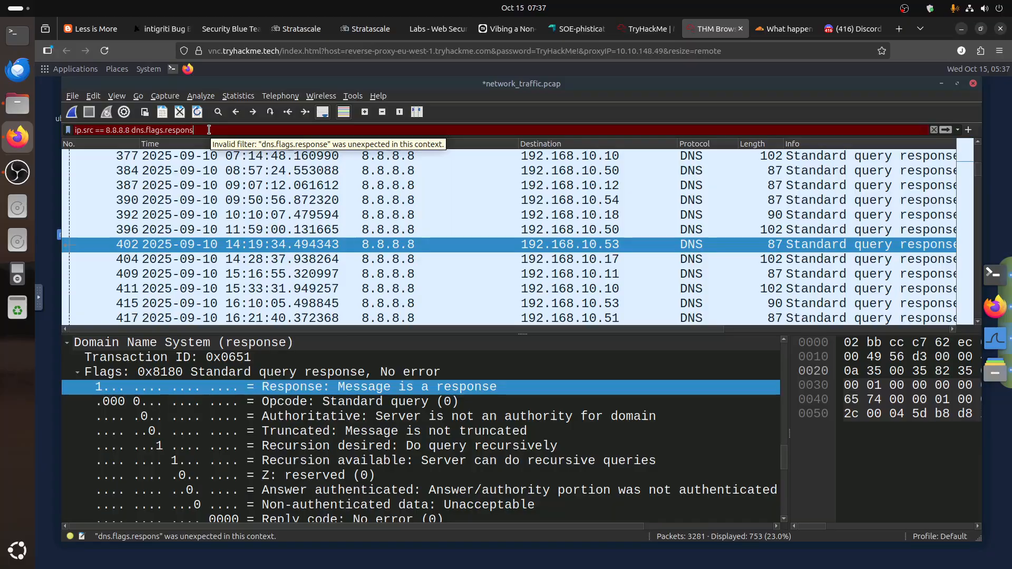
key("BackSpace")
key("BackSpace")
key("BackSpace")
key("BackSpace")
key("BackSpace")
key("BackSpace")
key("BackSpace")
key("BackSpace")
key("BackSpace")
key("BackSpace")
key("BackSpace")
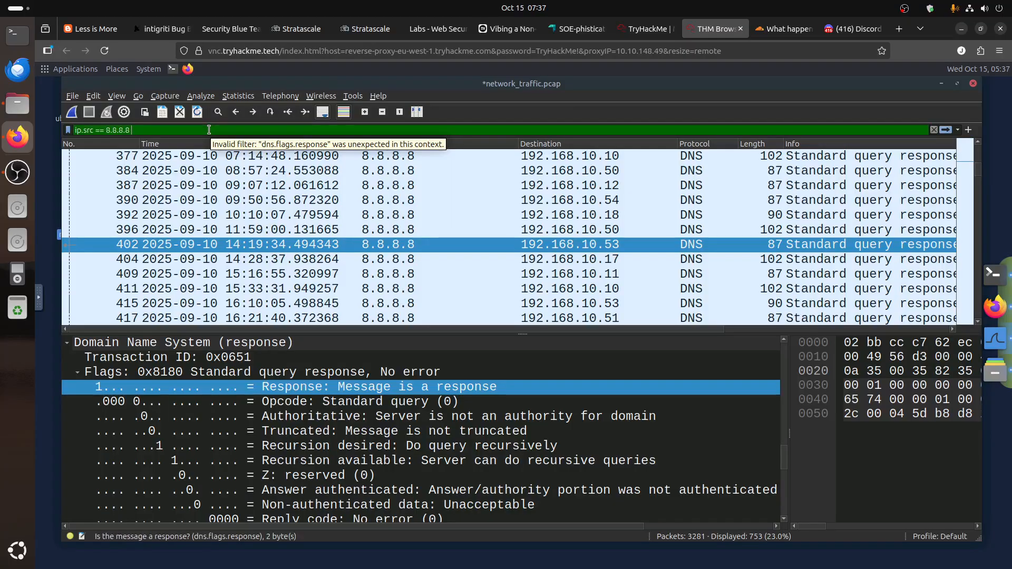
Apply the Response flag of packet 402 as an additional AND condition, dns.flags.response == True, to the source address filter
right_click(264, 387)
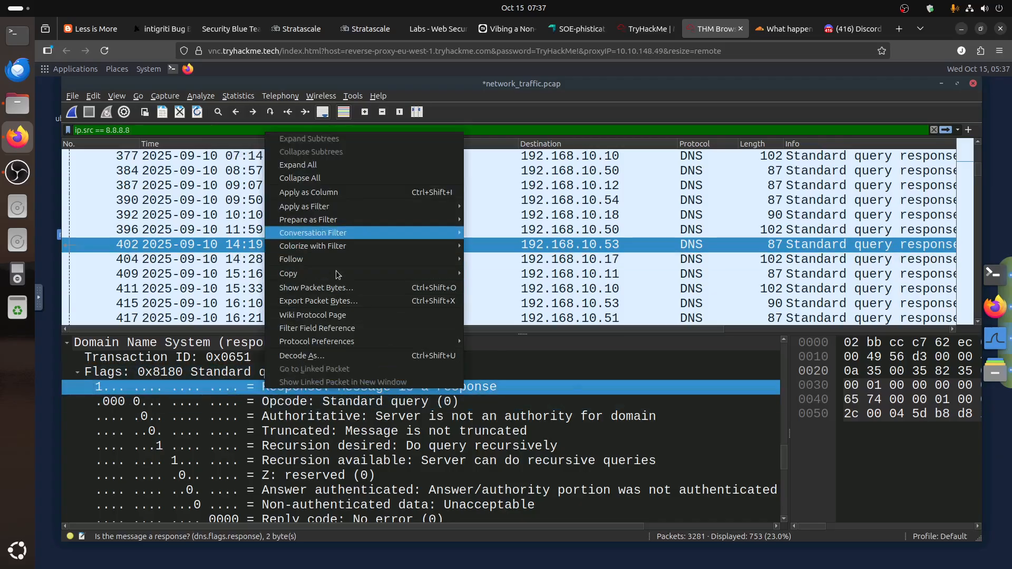
mouse_move(342, 206)
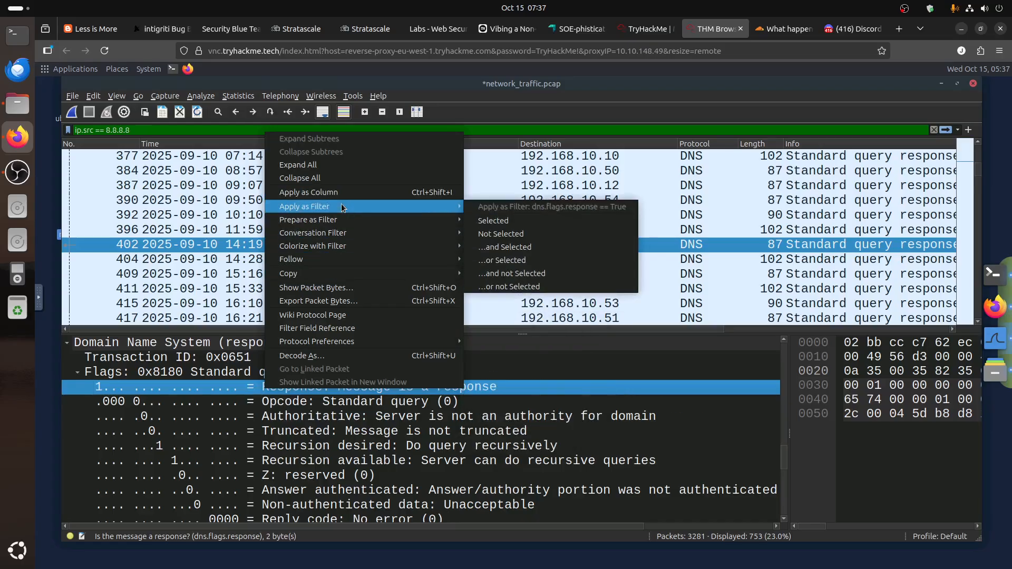
left_click(545, 246)
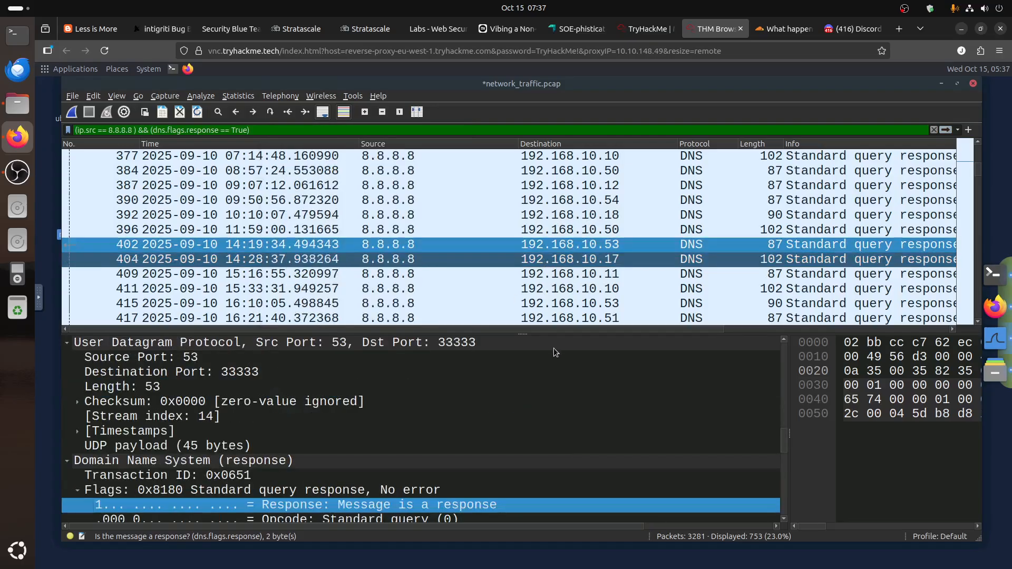
Compare the applied filter with the one suggested in the room and review the Info column of the filtered DNS responses
left_click(649, 30)
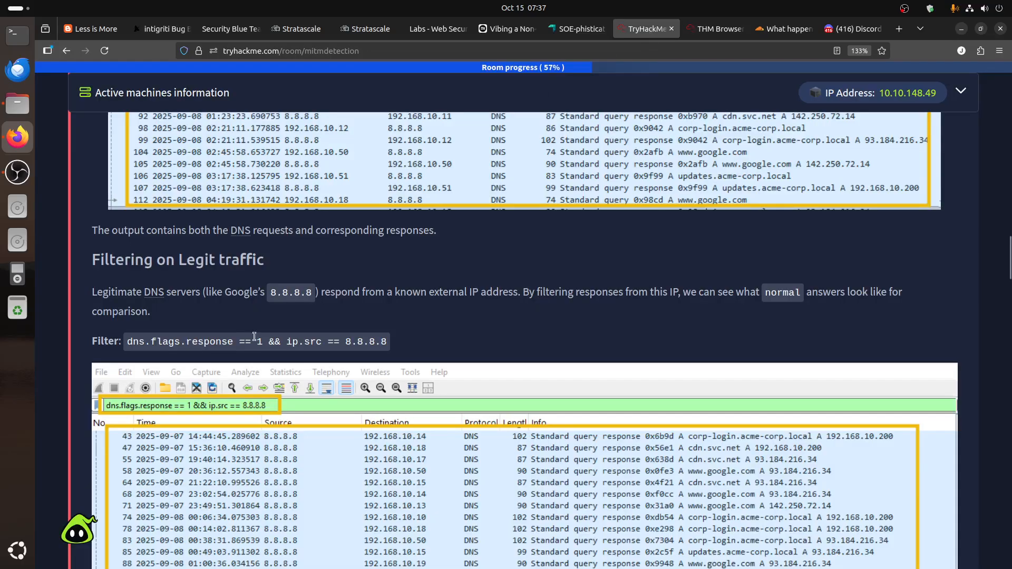
left_click(716, 29)
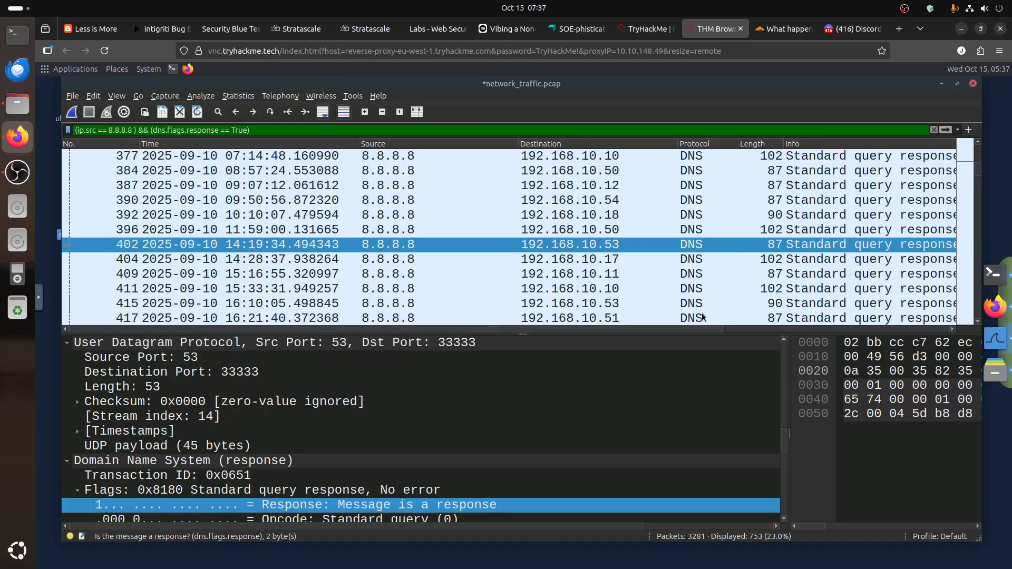
scroll(780, 316, "right", 5)
scroll(785, 290, "down", 10)
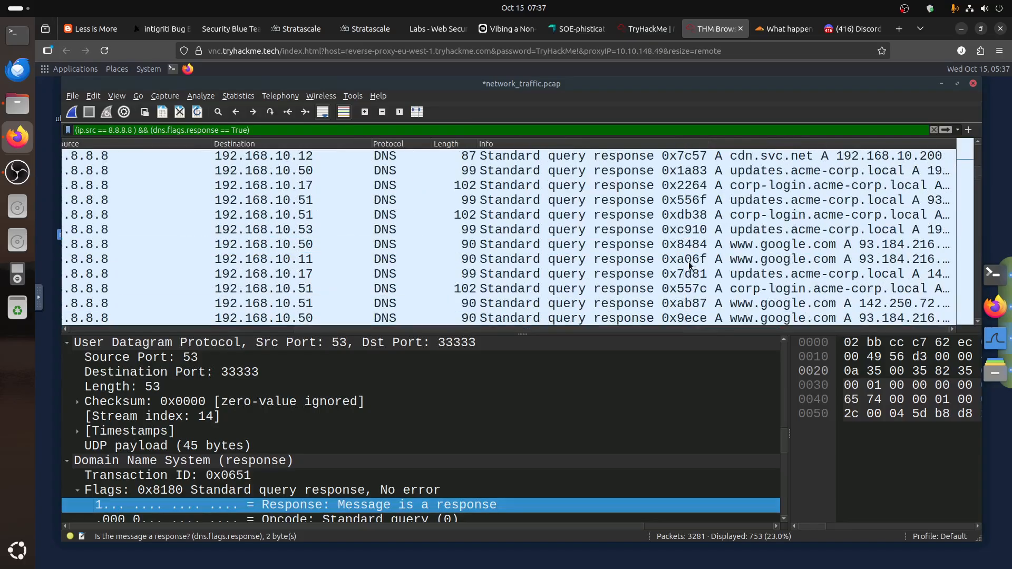
scroll(789, 269, "down", 8)
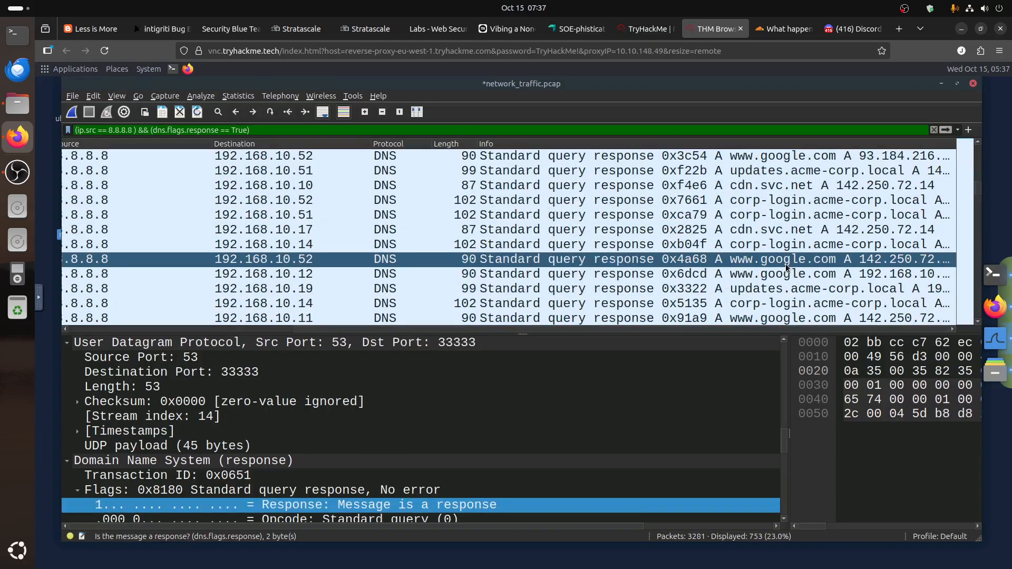
Switch to the TryHackMe room and read the legitimate traffic results and the Examine DNS Responses section with its filter
left_click(642, 28)
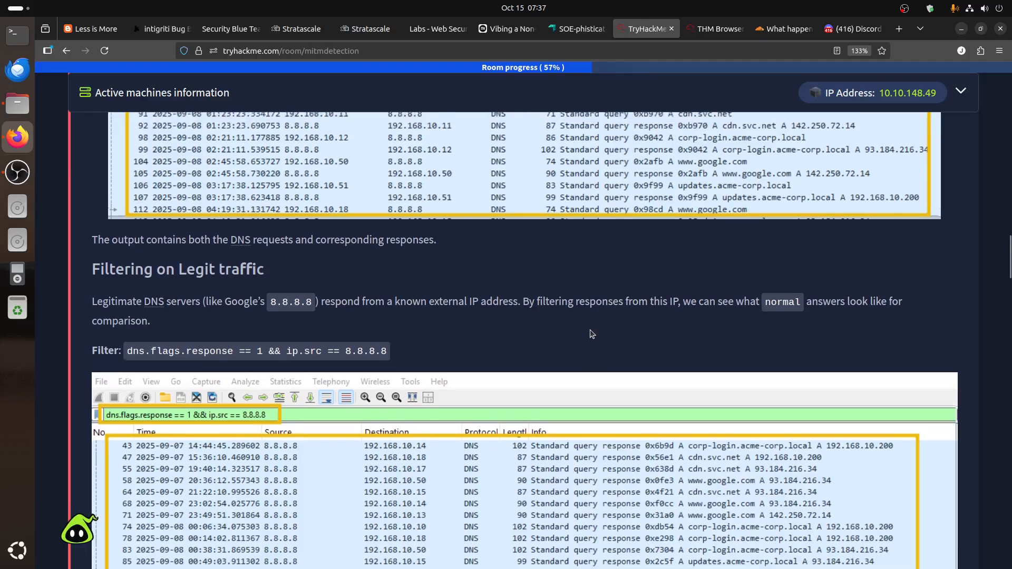
scroll(589, 330, "down", 5)
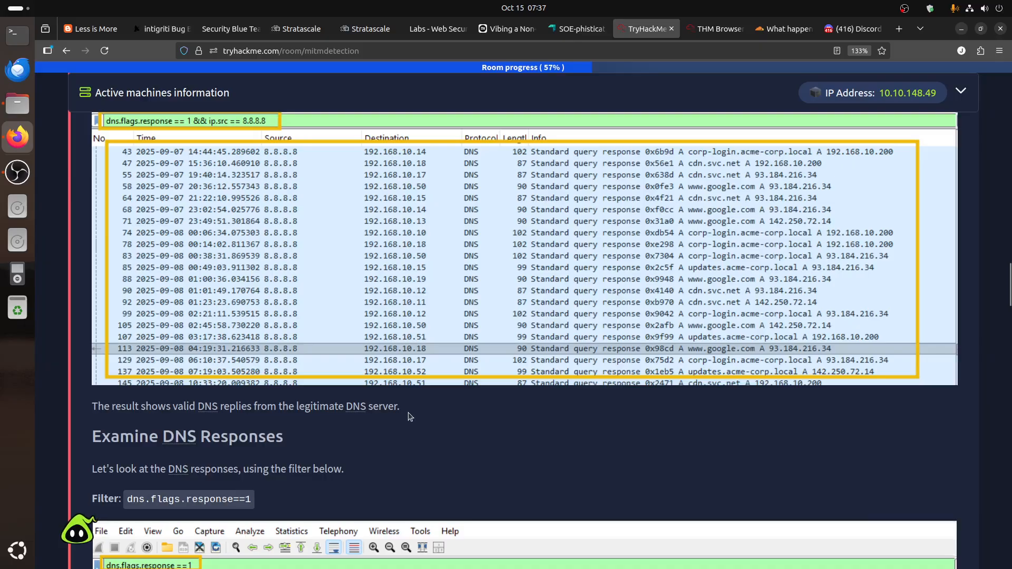
scroll(414, 416, "down", 1)
scroll(414, 417, "down", 5)
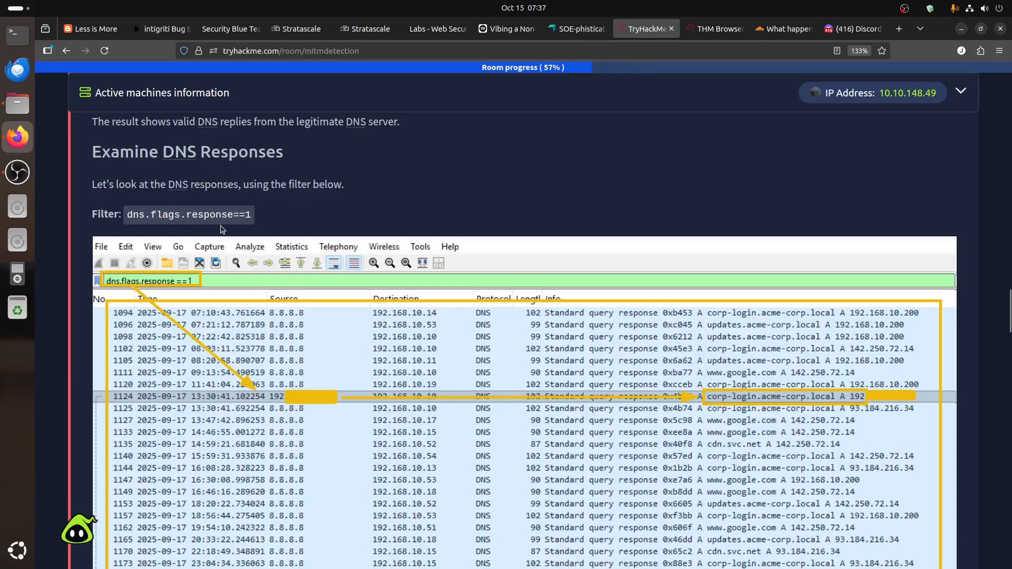
Return to the capture, remove the ip.src condition from the display filter and apply only (dns.flags.response == True)
left_click(717, 28)
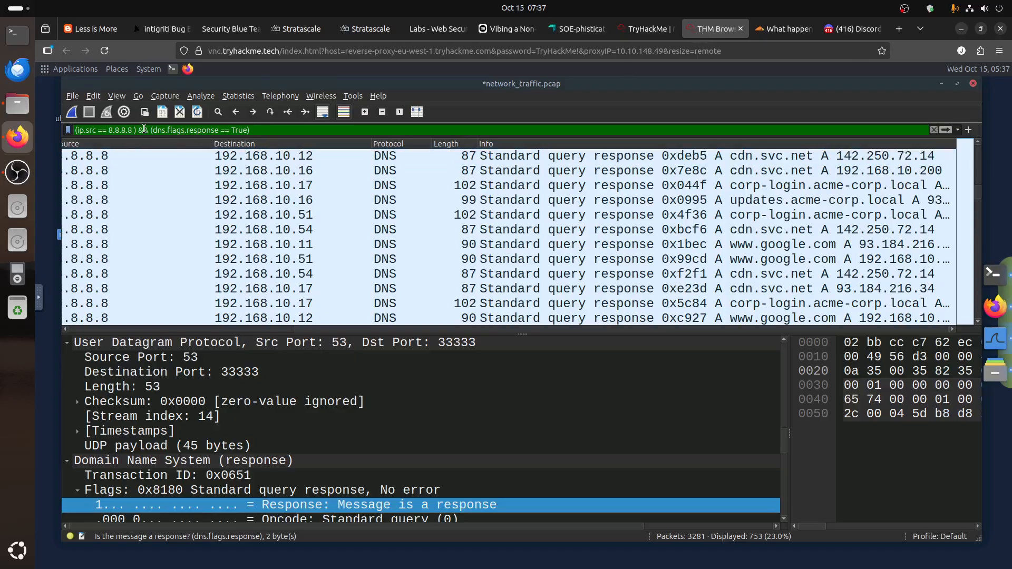
left_click_drag(149, 129, 75, 130)
key("BackSpace")
key("Return")
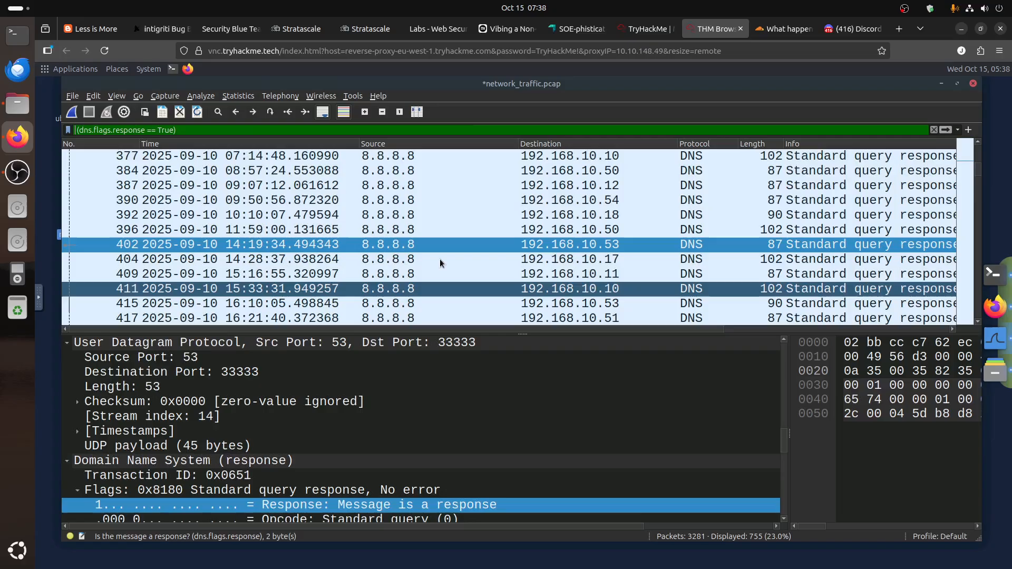
Look through the filtered DNS responses from the first to the last packet for a source address other than 8.8.8.8
scroll(439, 258, "down", 13)
scroll(440, 258, "down", 7)
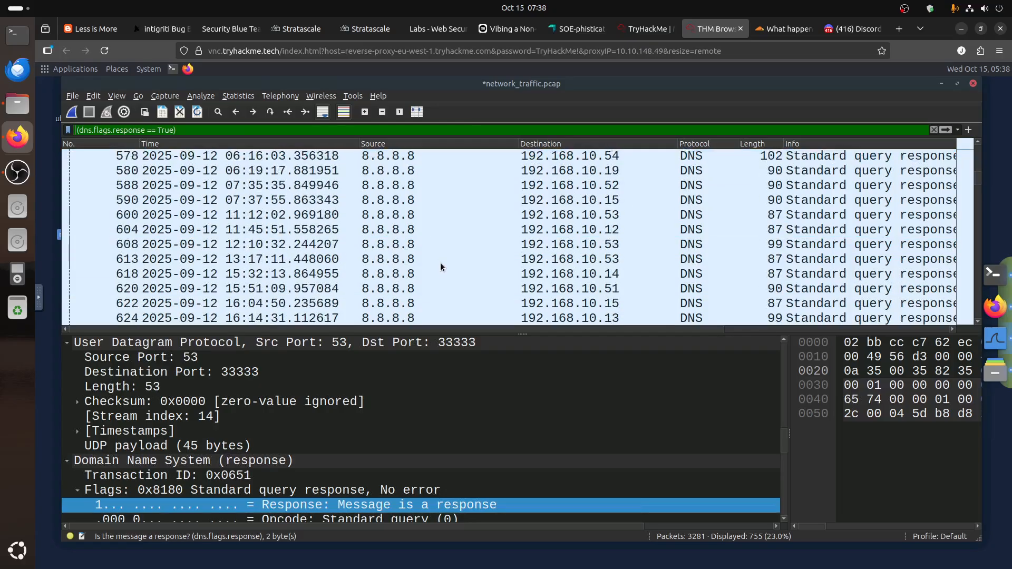
scroll(440, 263, "down", 15)
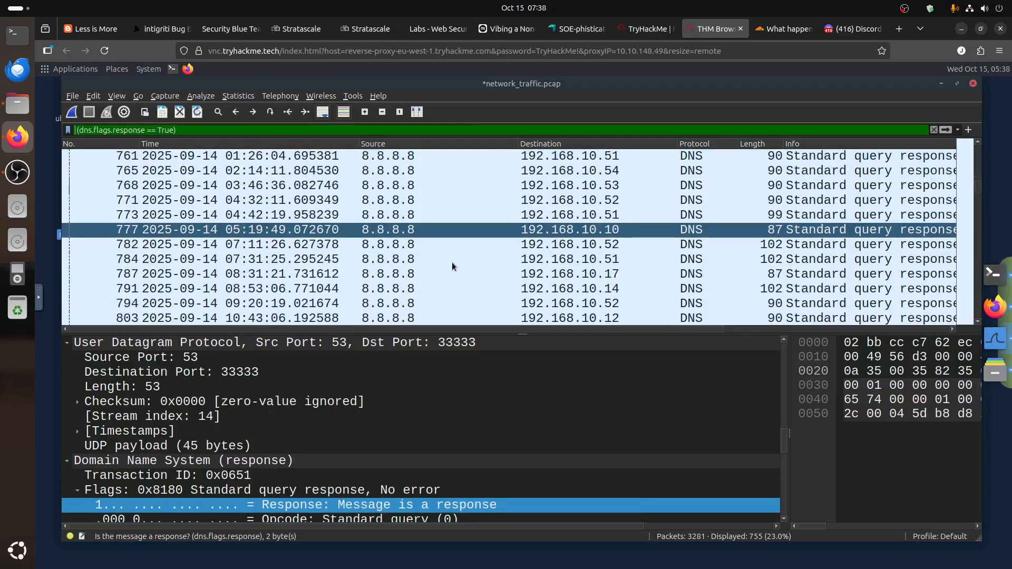
scroll(451, 261, "down", 3)
left_click(977, 209)
left_click_drag(979, 209, 972, 131)
left_click(451, 232)
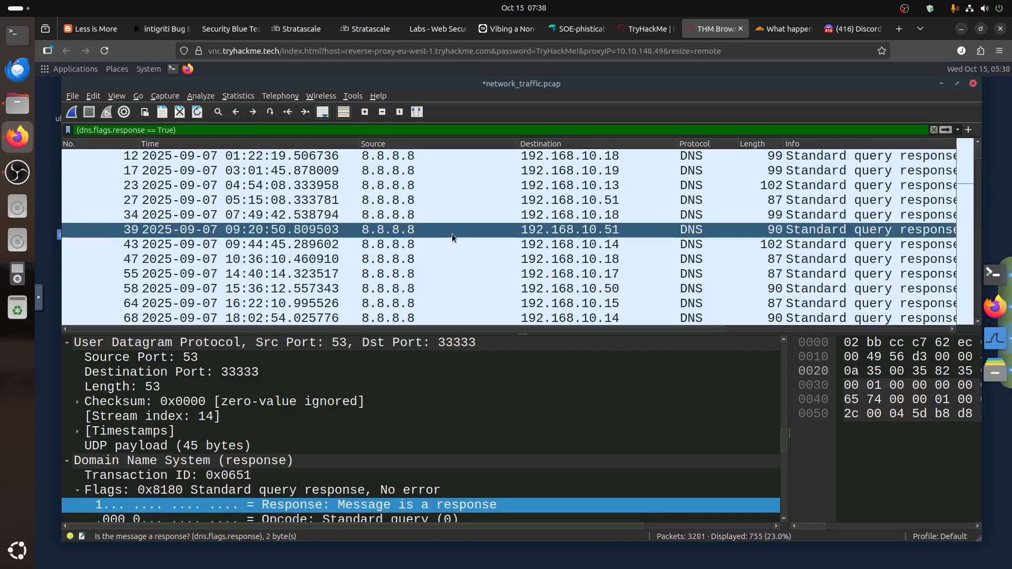
scroll(451, 235, "down", 20)
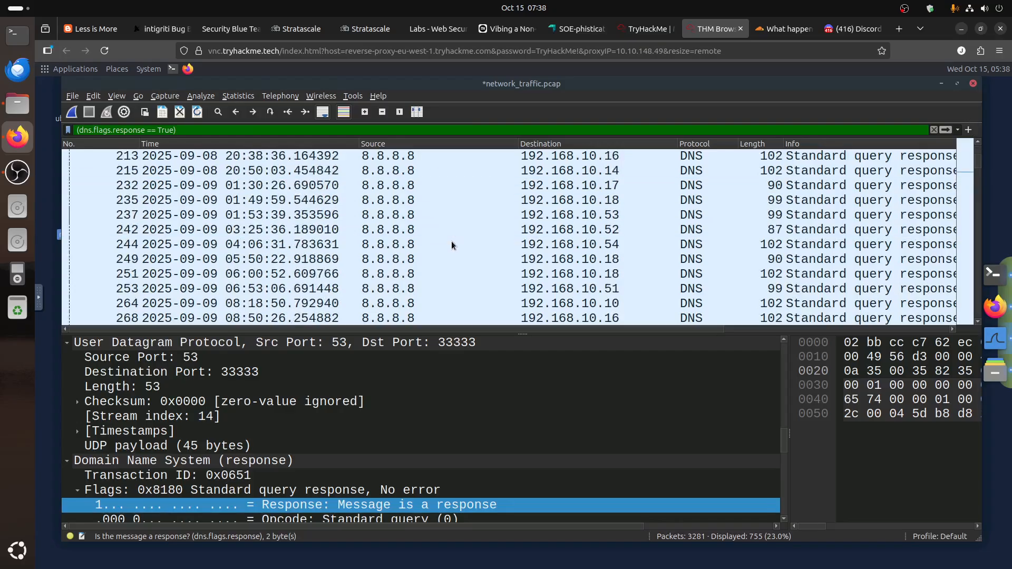
scroll(452, 244, "down", 20)
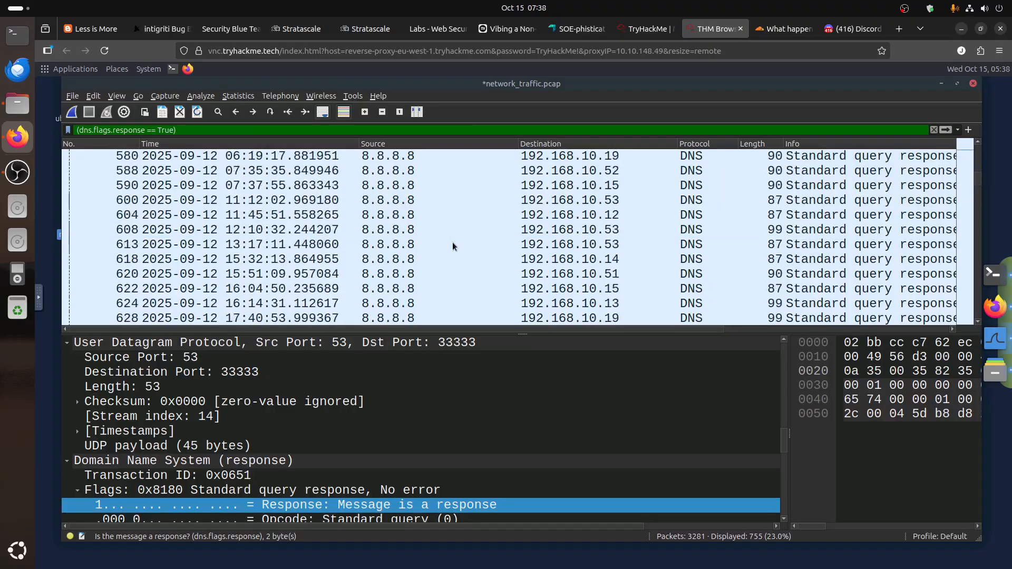
scroll(453, 246, "down", 20)
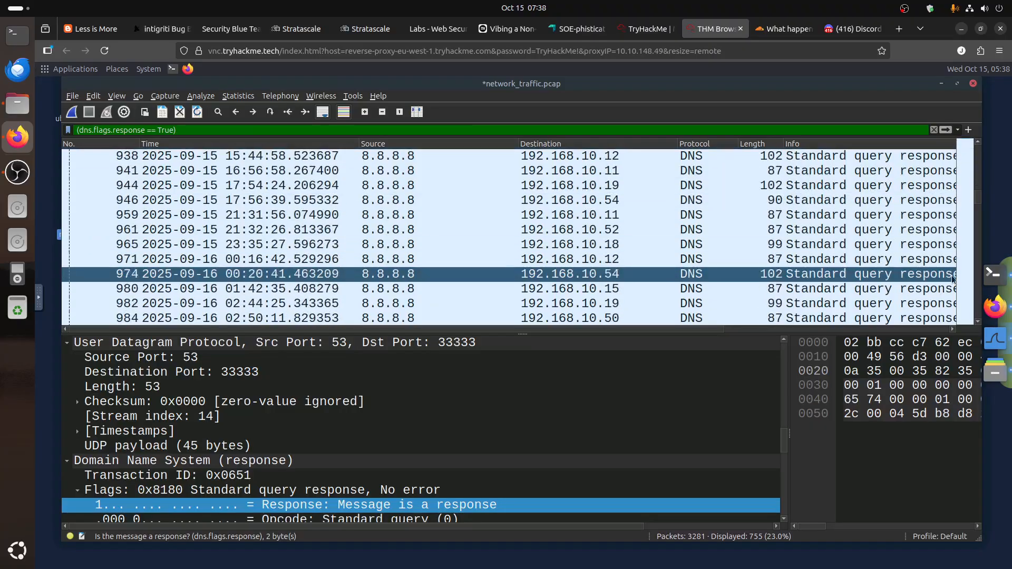
scroll(979, 204, "down", 20)
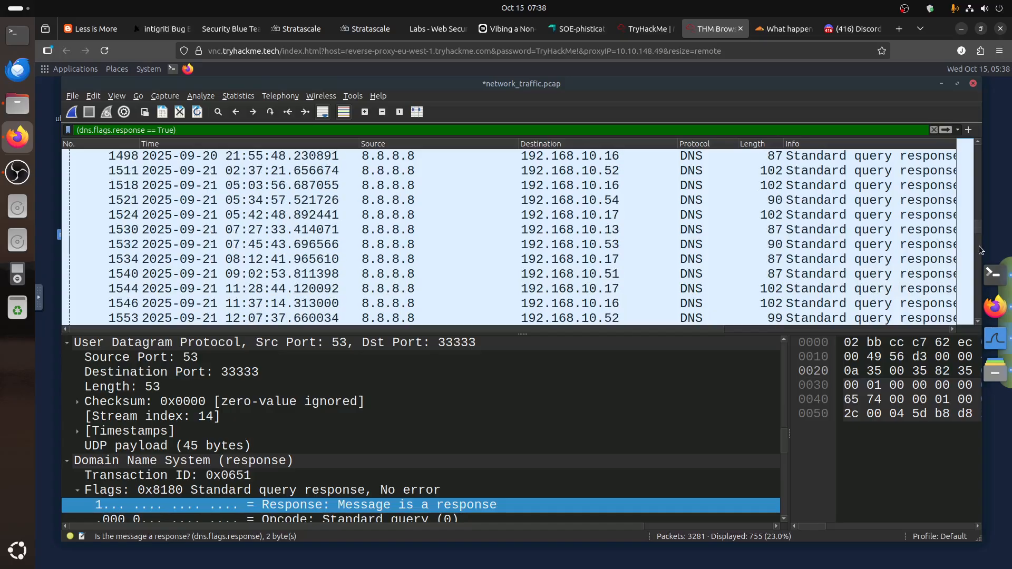
scroll(978, 323, "down", 20)
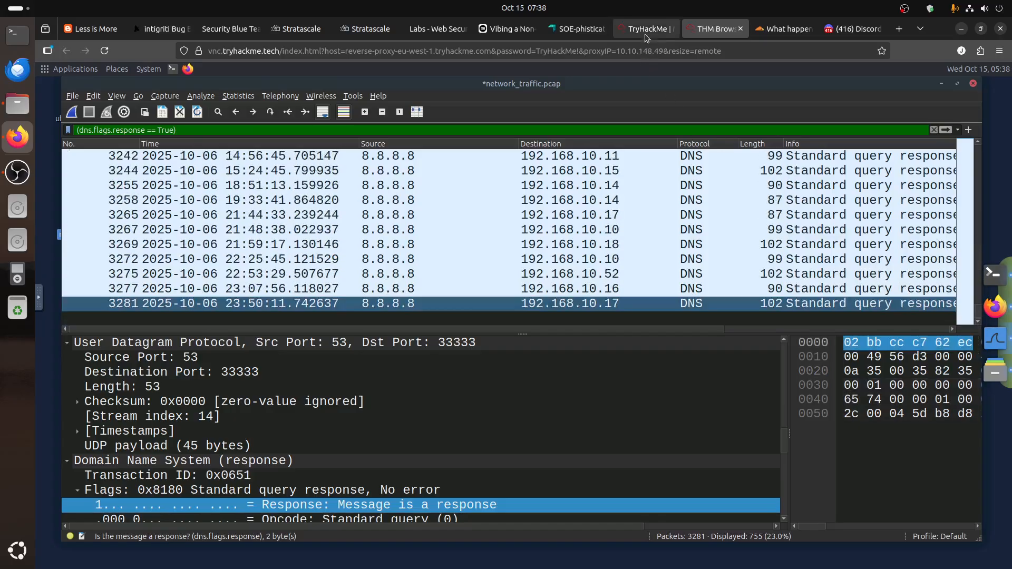
Switch to the TryHackMe room and read the explanation about hunting for DNS responses from IP addresses other than 8.8.8.8
left_click(644, 30)
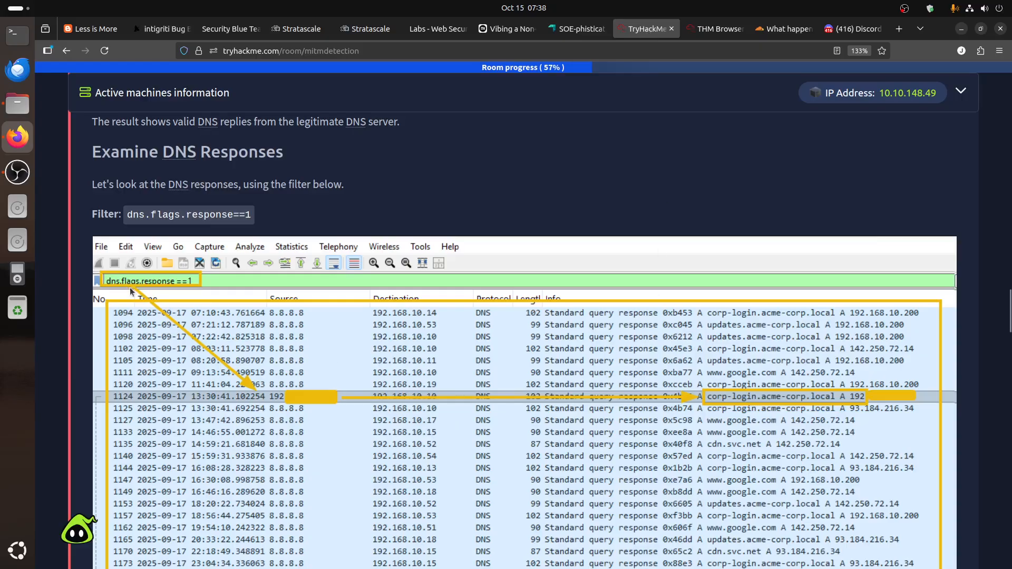
scroll(252, 286, "down", 2)
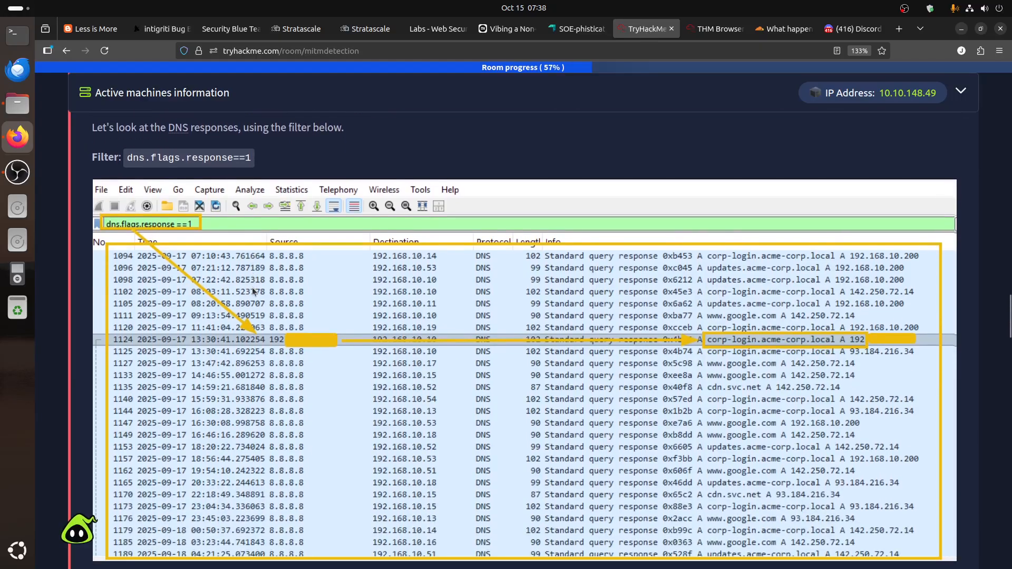
scroll(252, 287, "down", 10)
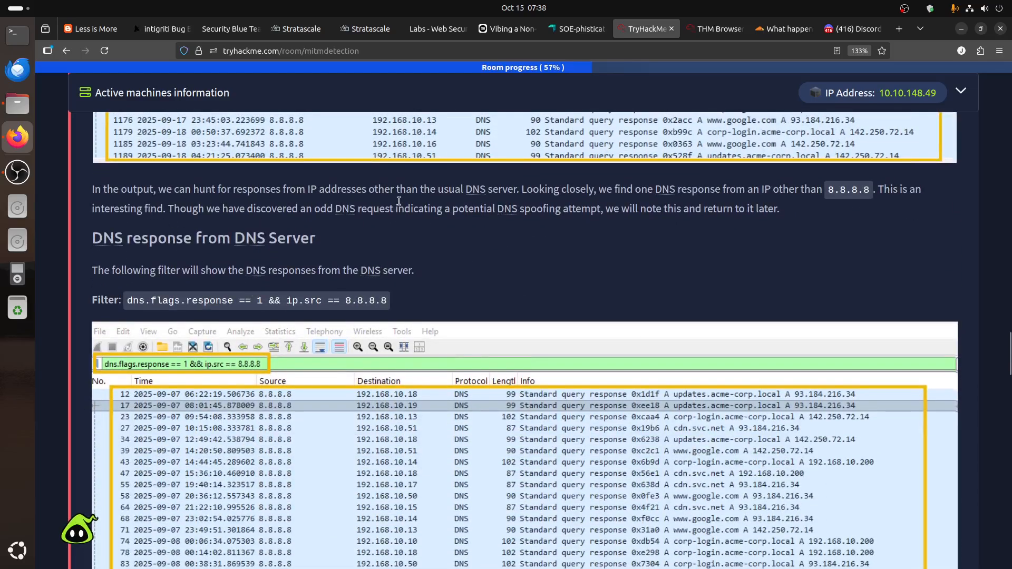
Return to the capture, search back through the DNS responses for a source other than 8.8.8.8, and select that packet
left_click(712, 29)
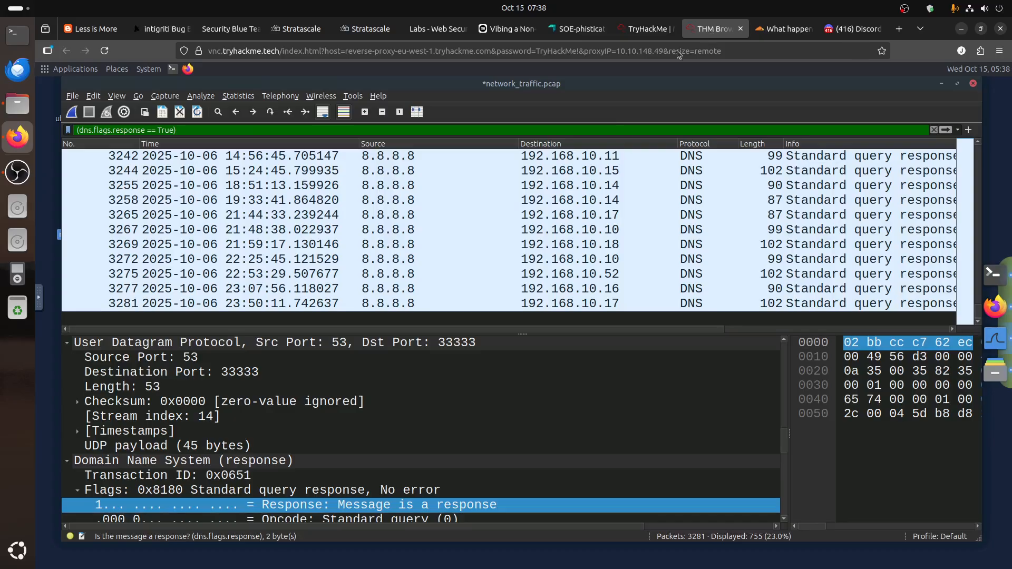
scroll(371, 252, "up", 8)
scroll(374, 246, "up", 20)
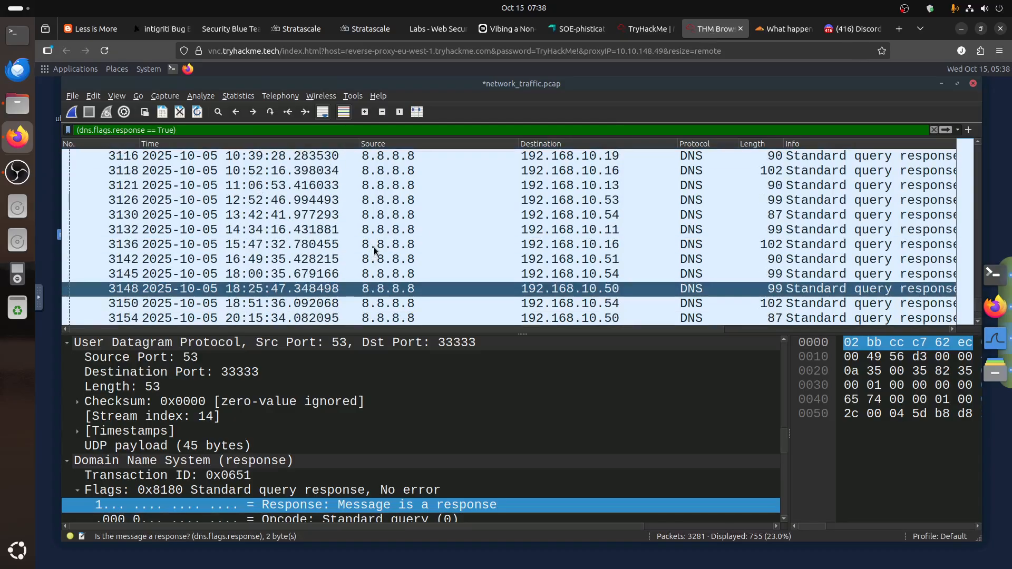
scroll(379, 238, "up", 20)
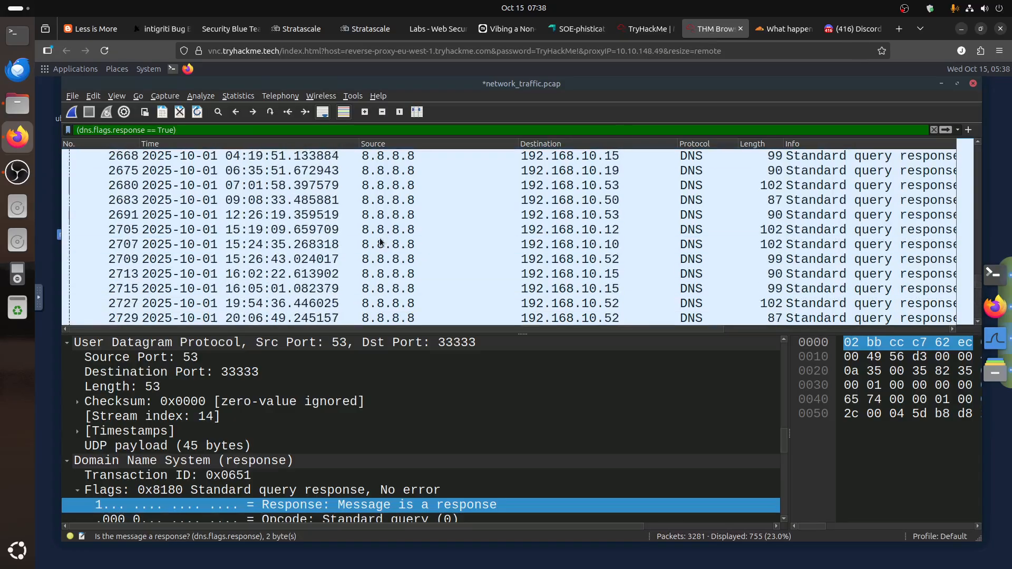
scroll(381, 234, "up", 20)
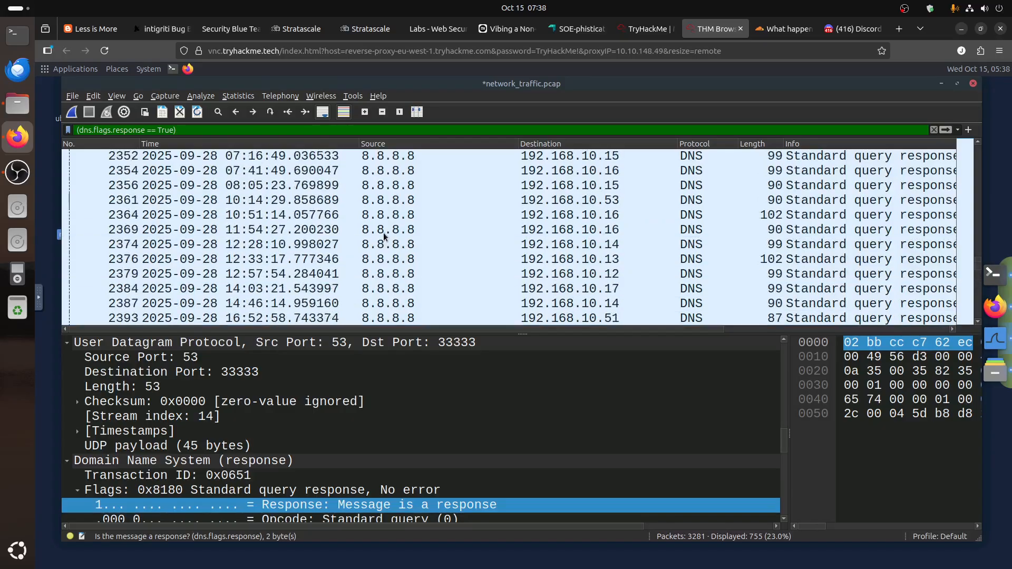
scroll(403, 264, "down", 5)
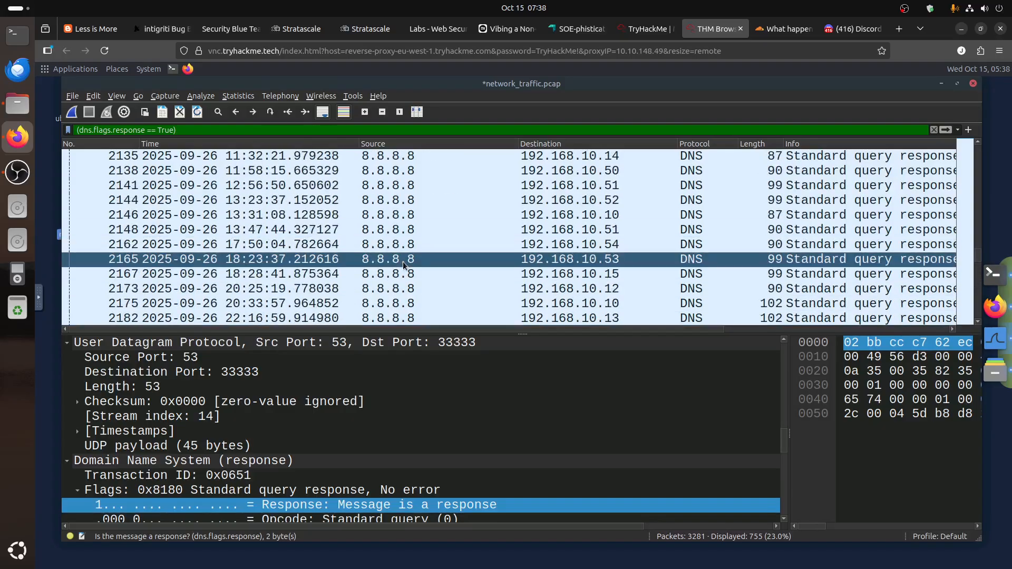
scroll(402, 264, "down", 7)
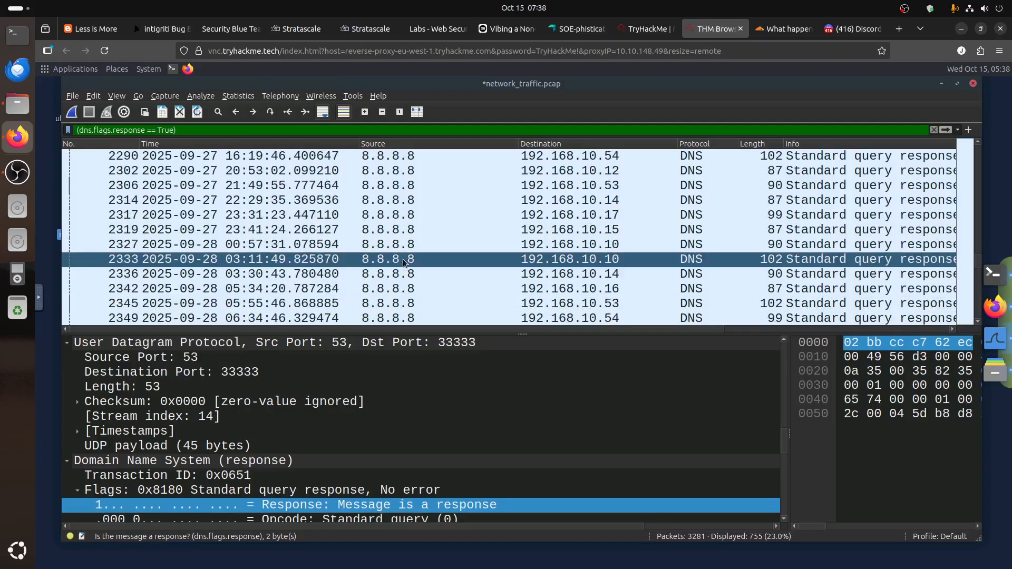
scroll(404, 263, "up", 2)
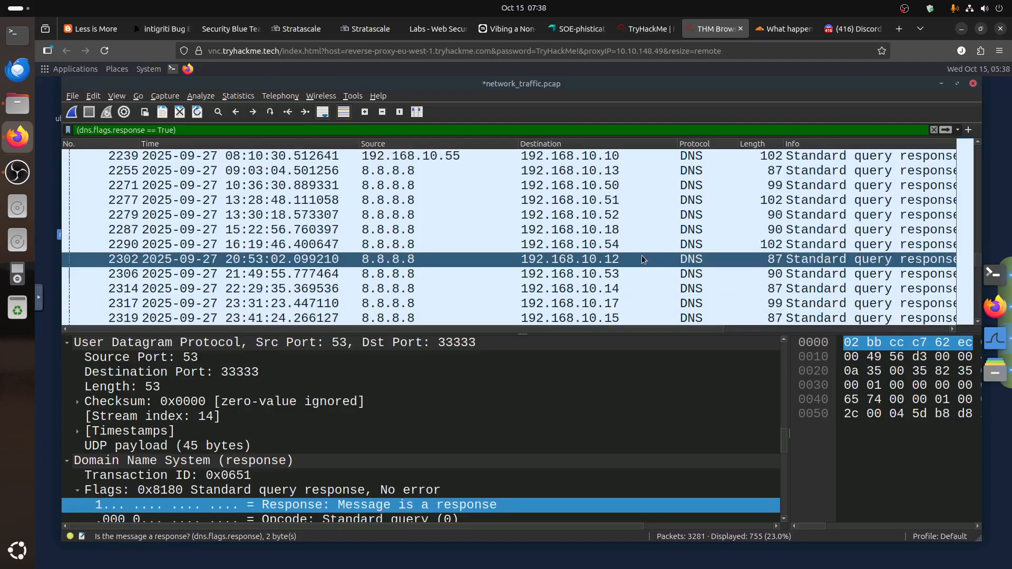
left_click(403, 157)
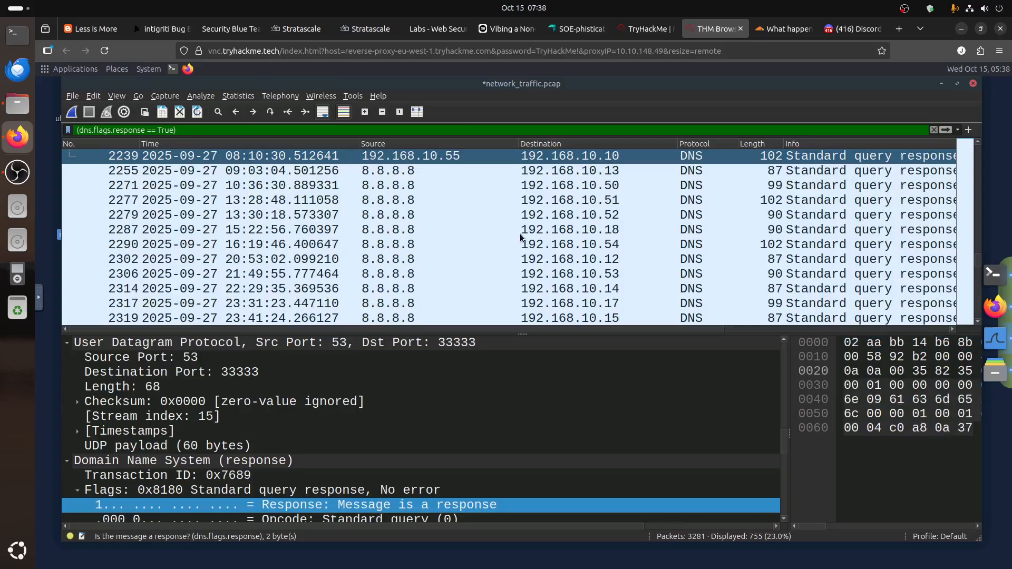
Recall the combined source and response filter, change it to (ip.src != 8.8.8.8 ) && (dns.flags.response == True), and apply it
left_click(958, 132)
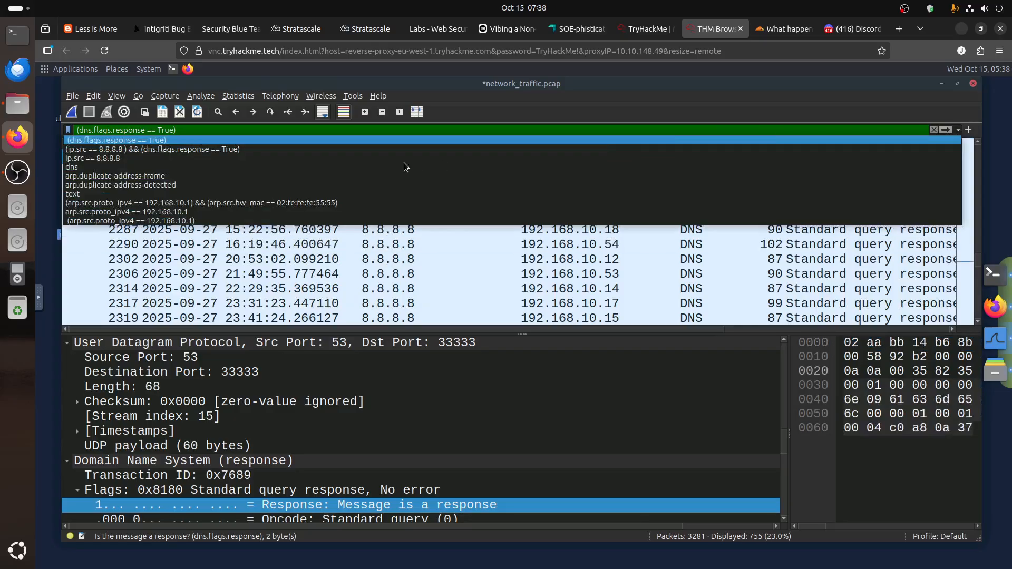
left_click(356, 150)
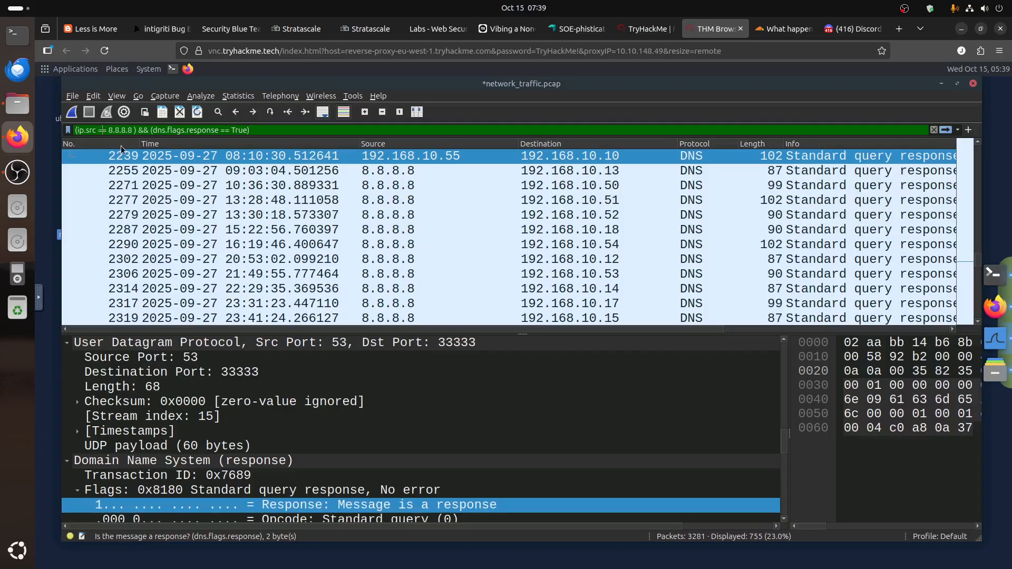
key("BackSpace")
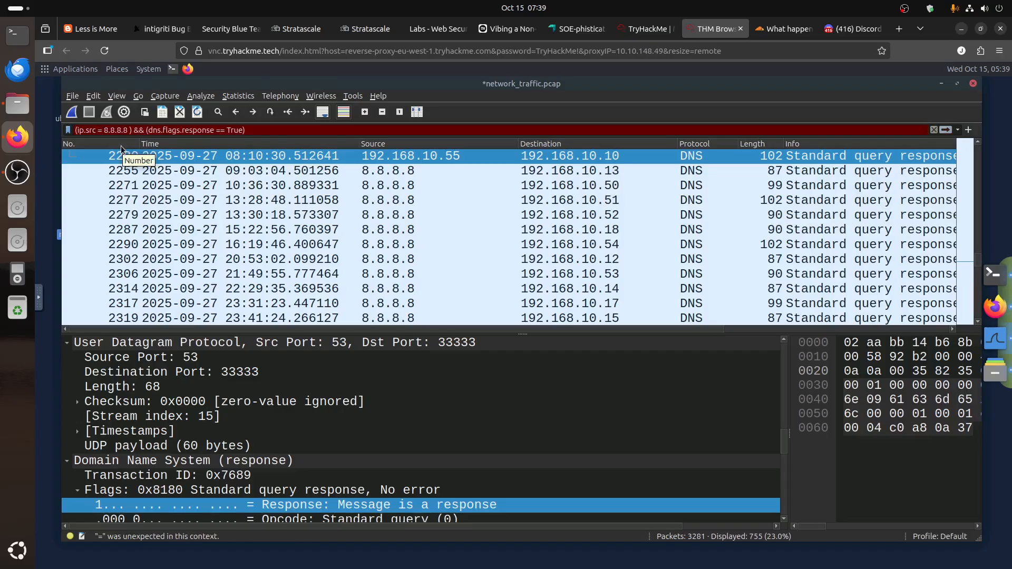
type("!")
key("Return")
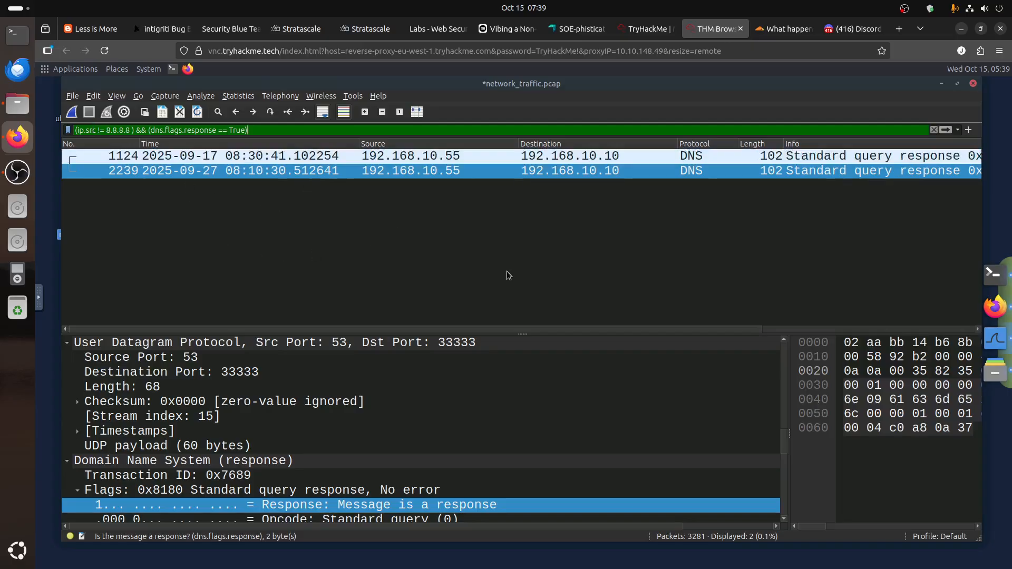
Switch to the TryHackMe room and read on to the DNS request for our Domain section and its filter
key("ctrl+Page_Up")
scroll(513, 284, "down", 7)
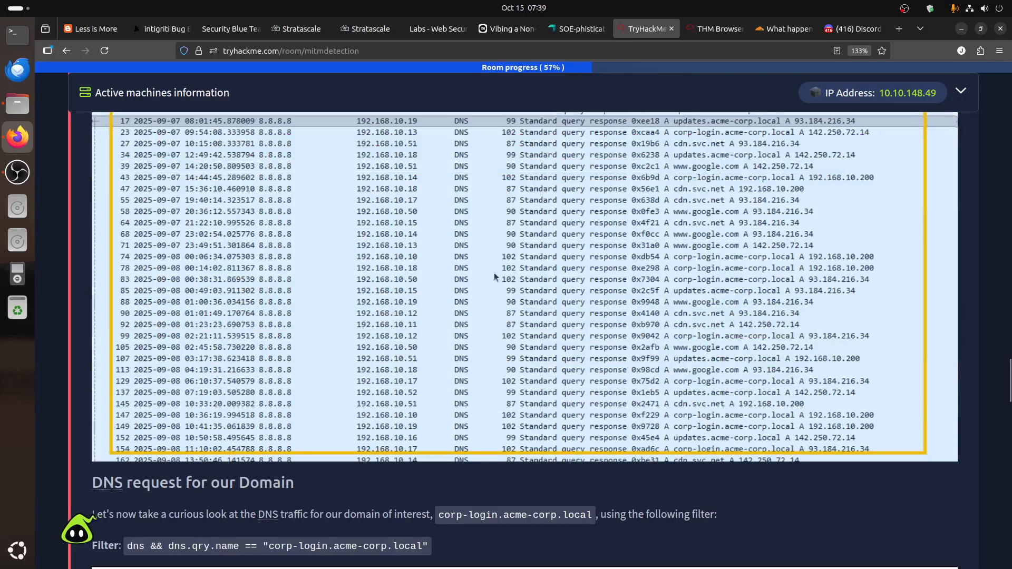
scroll(569, 299, "up", 5)
scroll(571, 300, "down", 5)
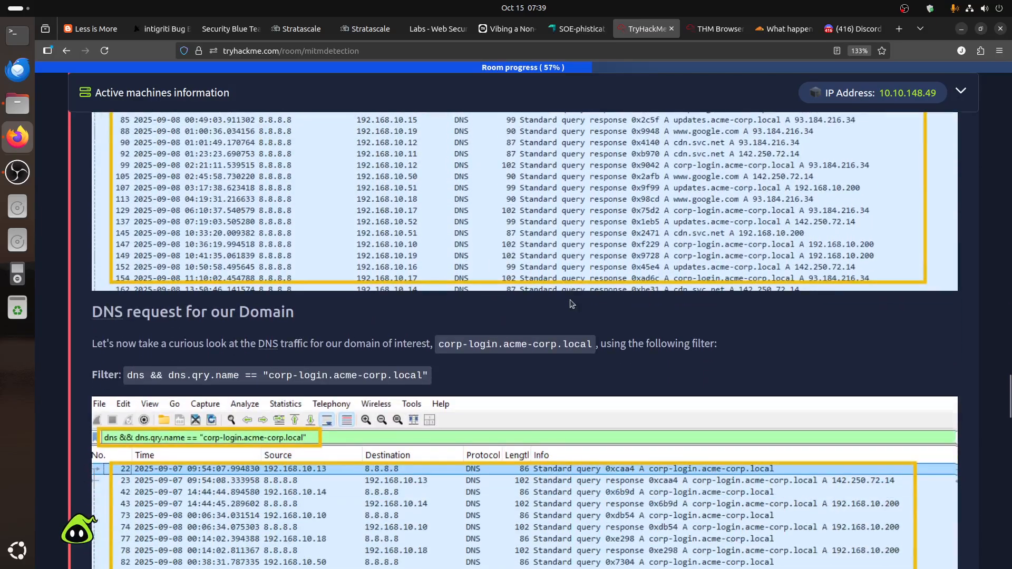
scroll(571, 300, "down", 3)
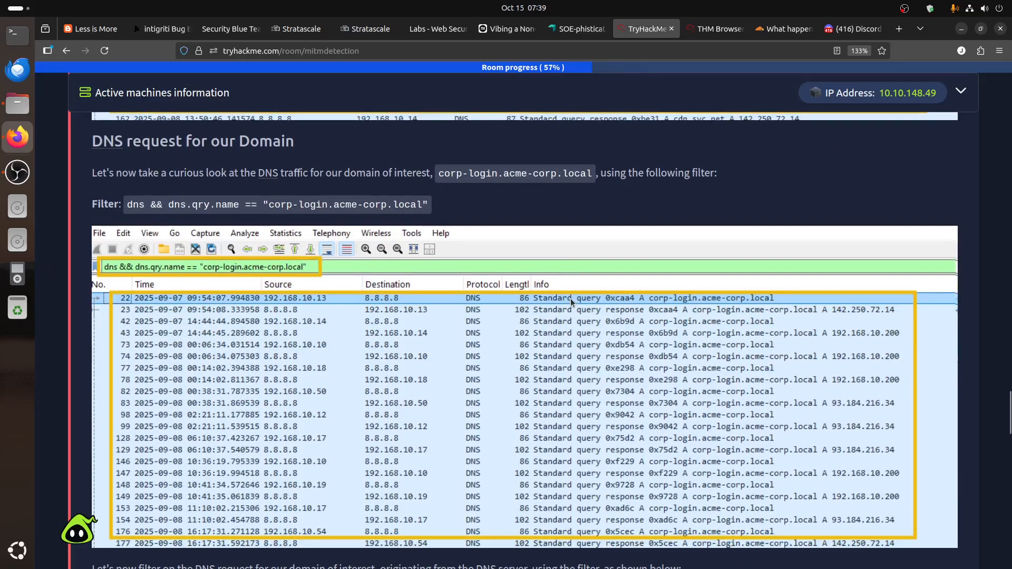
scroll(571, 300, "up", 1)
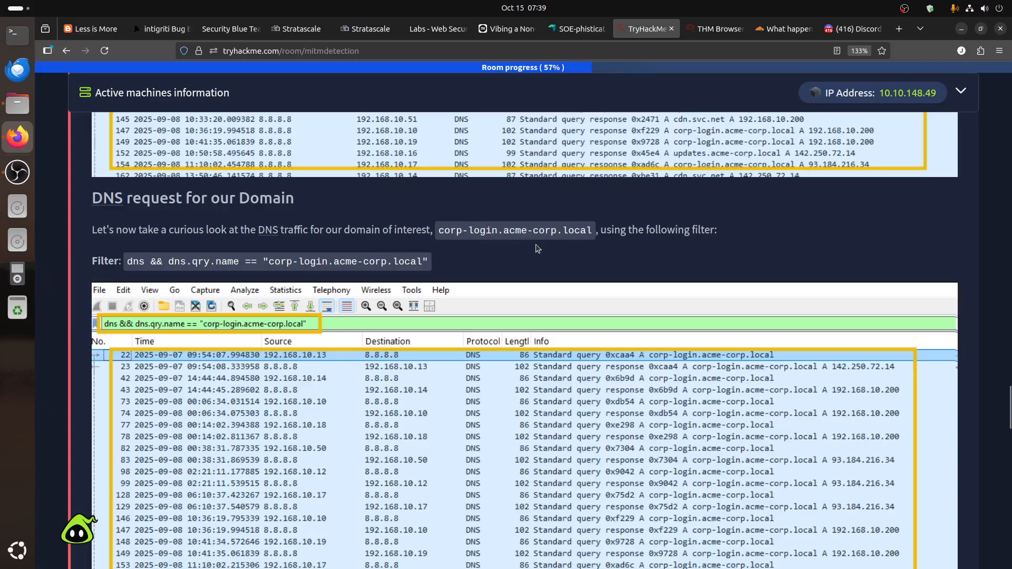
left_click_drag(592, 237, 437, 235)
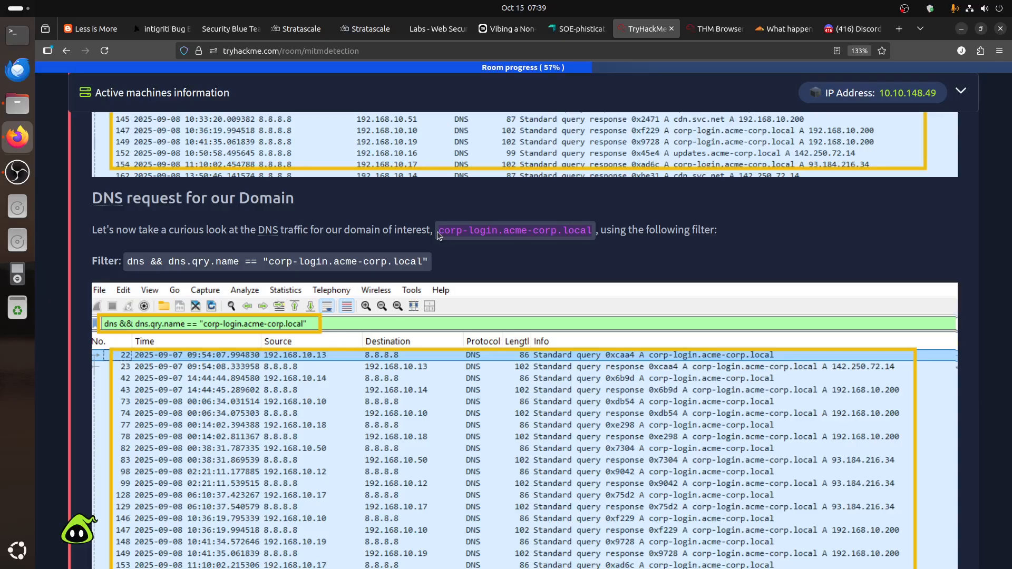
right_click(499, 232)
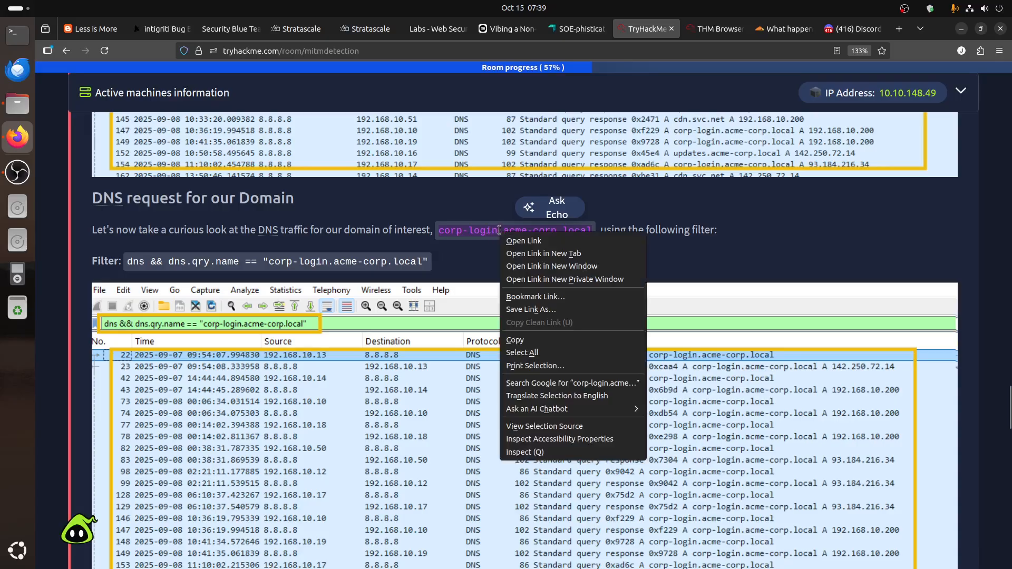
left_click(426, 274)
left_click(430, 266)
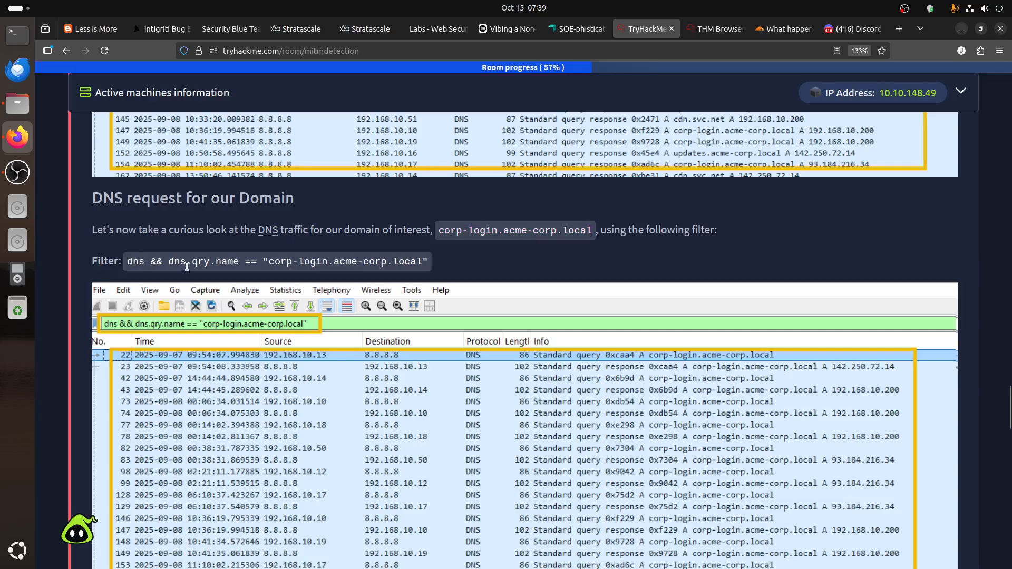
Copy dns.qry.name == "corp-login.acme-corp.local" from the room's filter into the remote machine's clipboard, checking the Info column of the filtered responses
left_click_drag(167, 263, 433, 261)
key("ctrl+c")
left_click(715, 29)
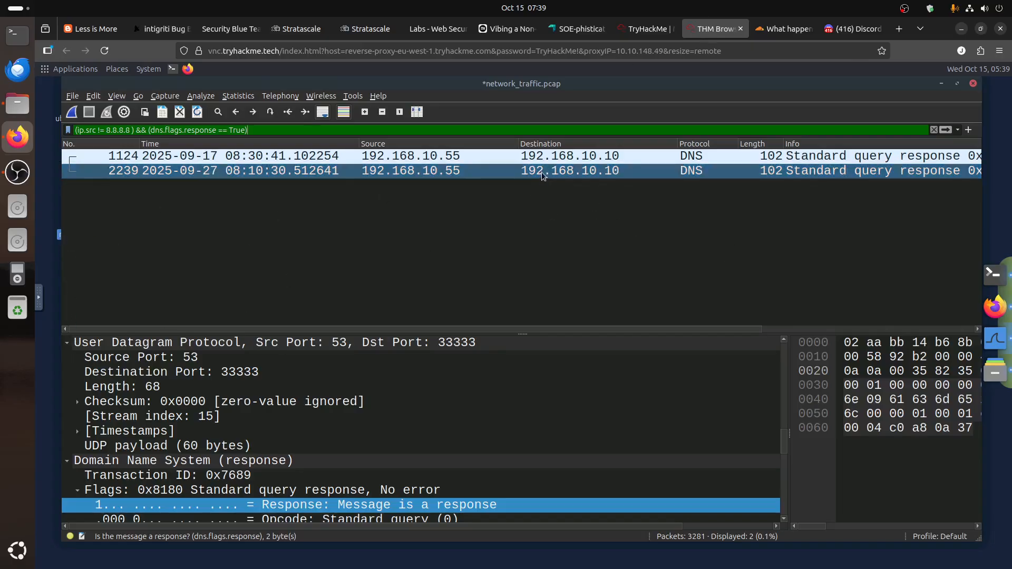
left_click_drag(208, 327, 721, 336)
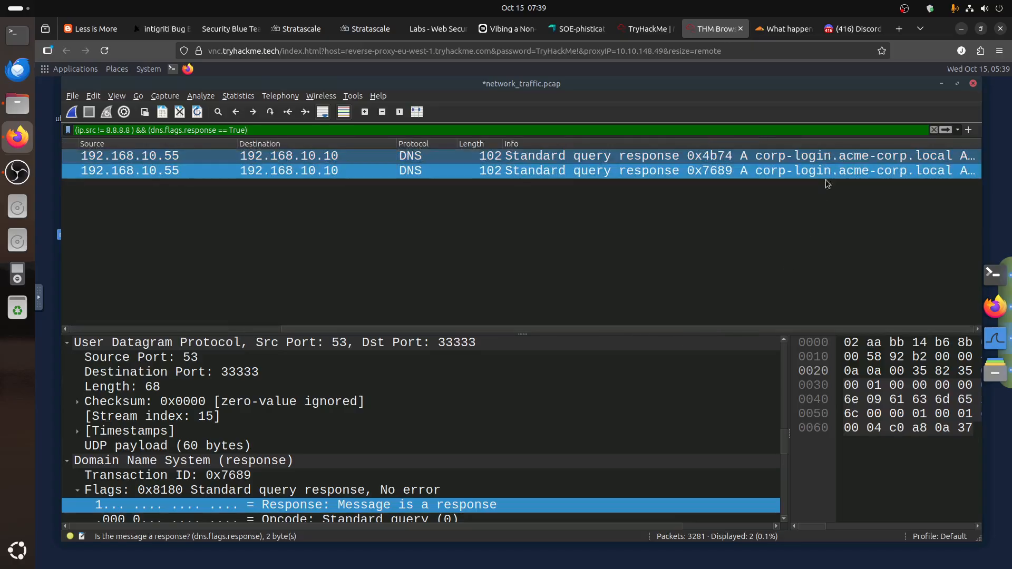
left_click(39, 298)
left_click(46, 327)
key("ctrl+a")
key("ctrl+v")
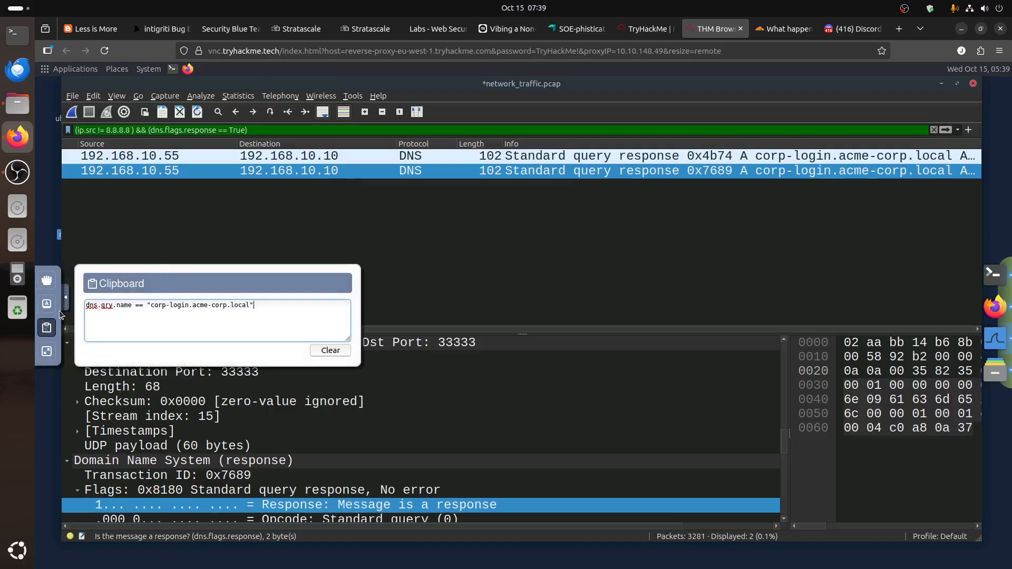
Replace the display filter with dns.qry.name == "corp-login.acme-corp.local" and apply it
left_click(252, 127)
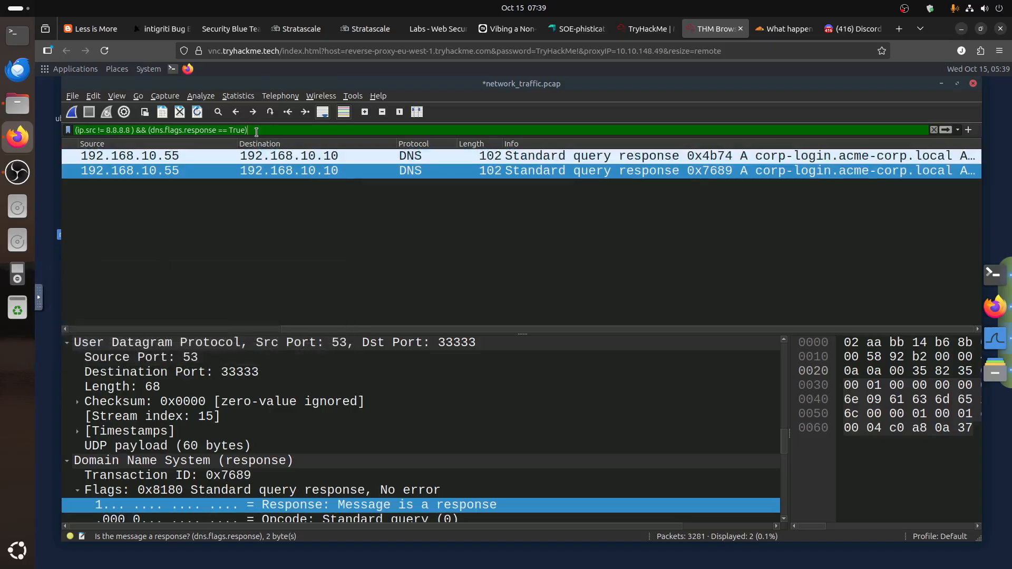
key("ctrl+a")
key("ctrl+v")
key("Return")
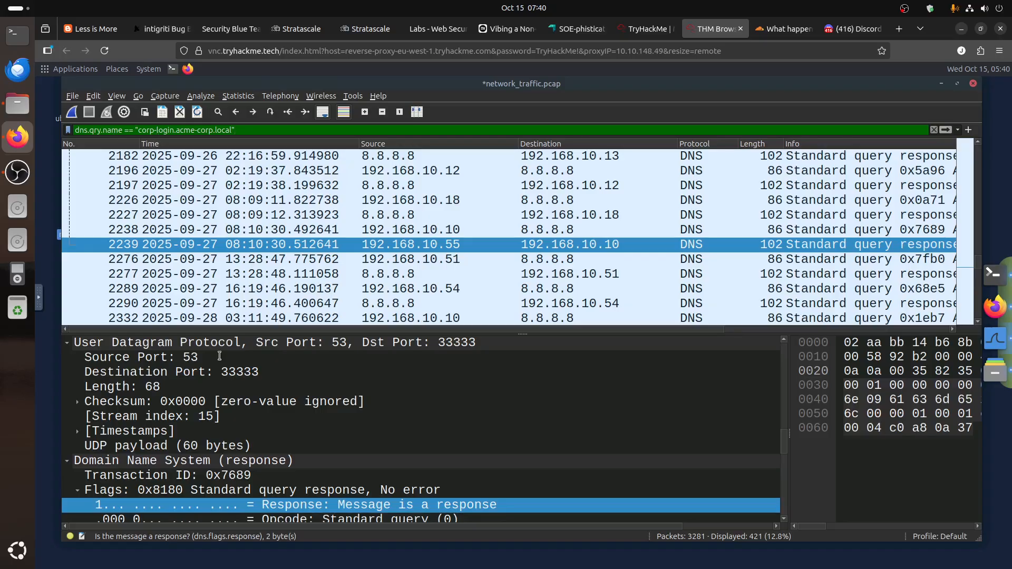
Review the Info column and look through the filtered corp-login.acme-corp.local packets down to the last one
left_click_drag(200, 329, 704, 328)
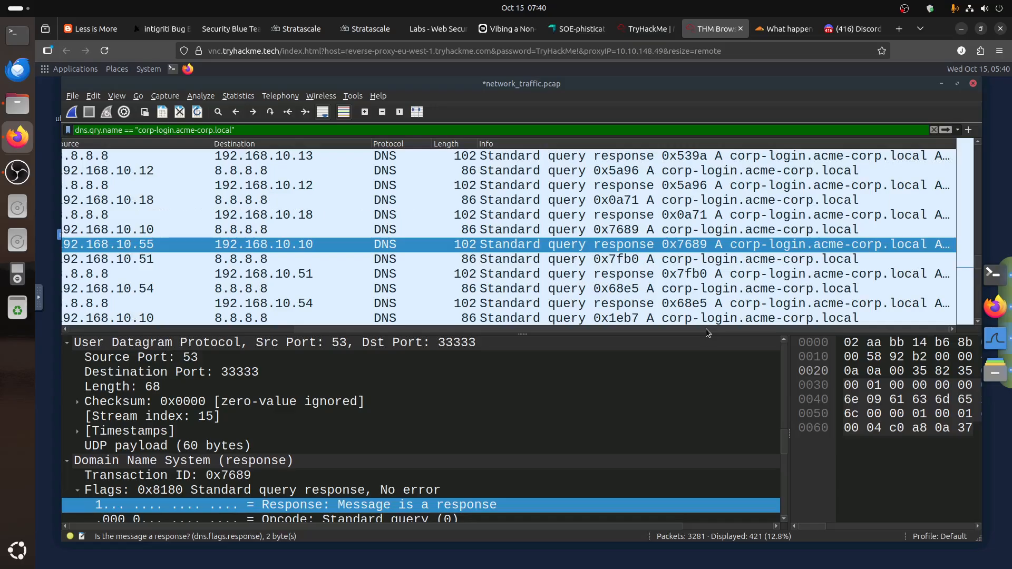
left_click_drag(371, 329, 174, 328)
scroll(454, 249, "down", 10)
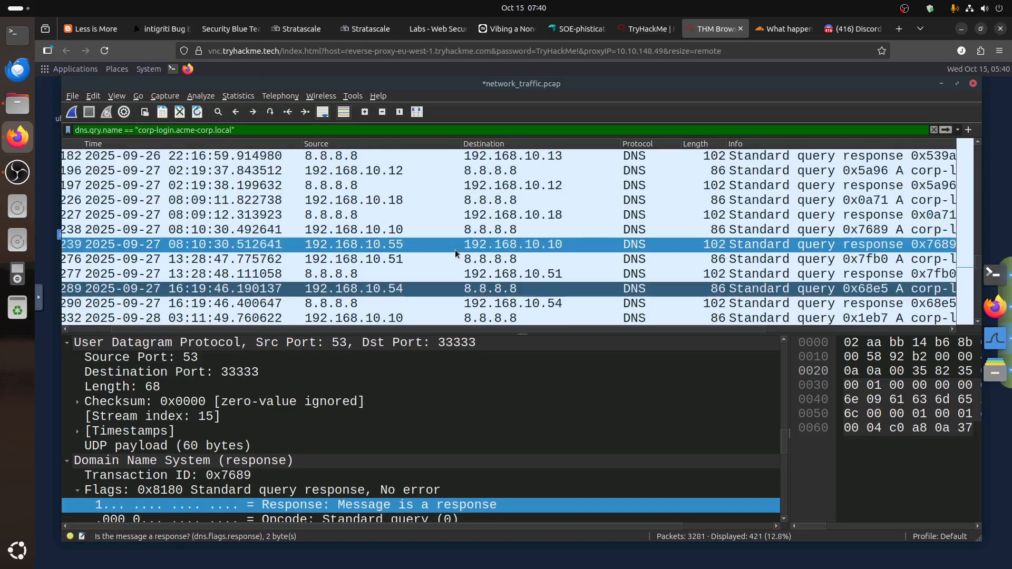
scroll(459, 251, "down", 15)
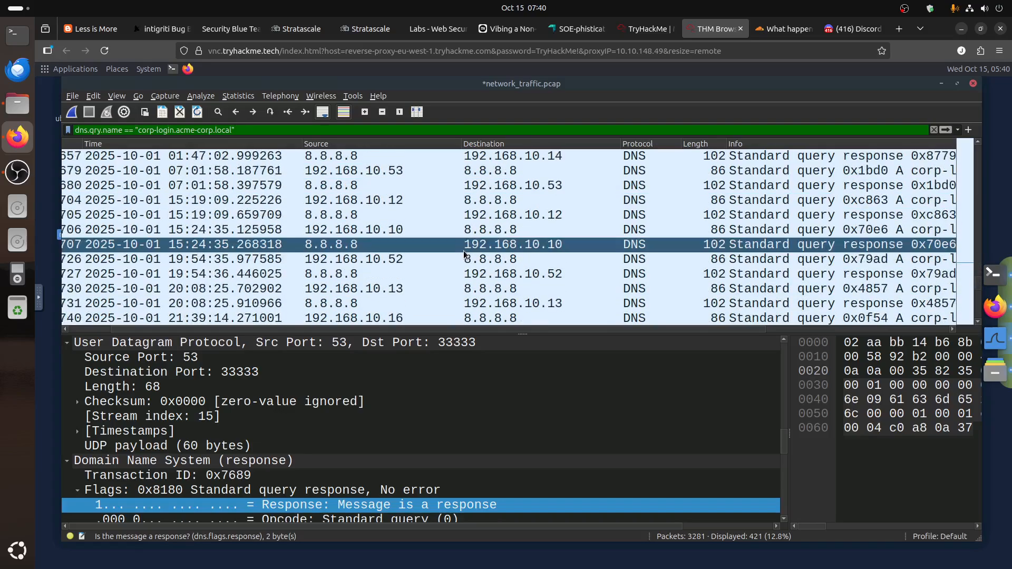
scroll(467, 251, "down", 10)
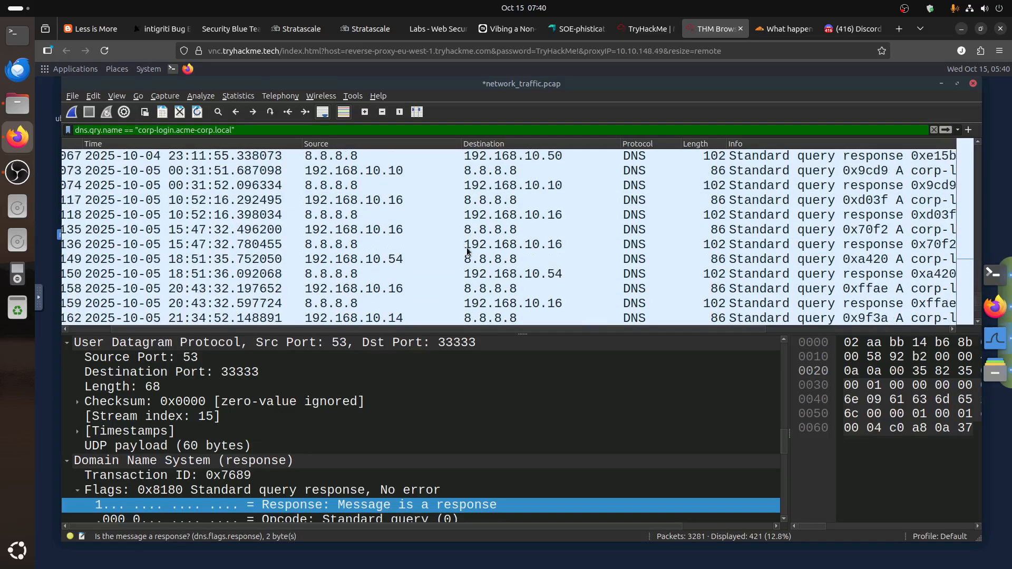
scroll(467, 252, "down", 2)
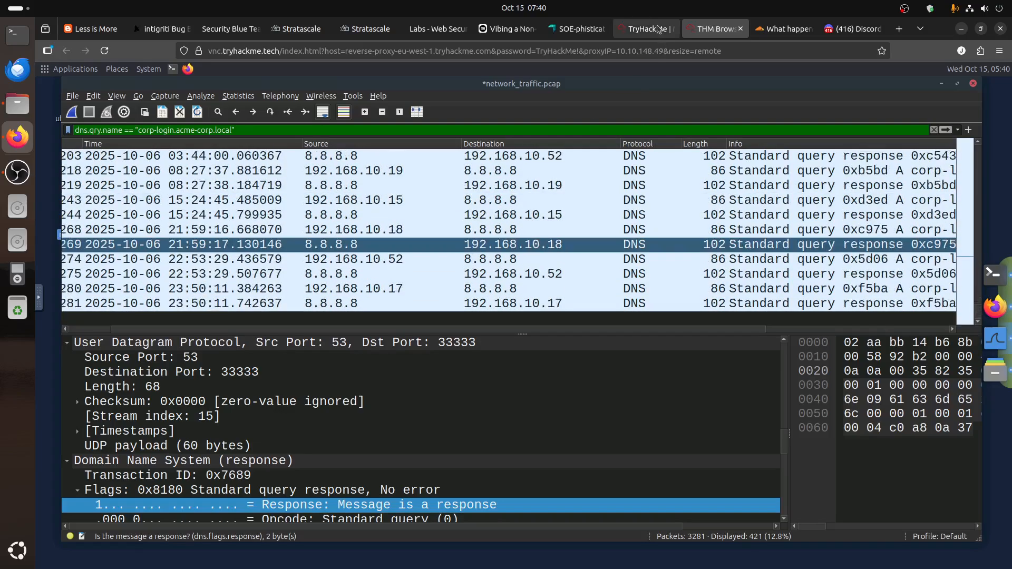
Copy the filter dns.flags.response == 1 && ip.src == 8.8.8.8 && dns.qry.name == "corp-login.acme-corp.local" from the TryHackMe room
key("ctrl+Page_Up")
left_click(529, 305)
scroll(535, 279, "down", 6)
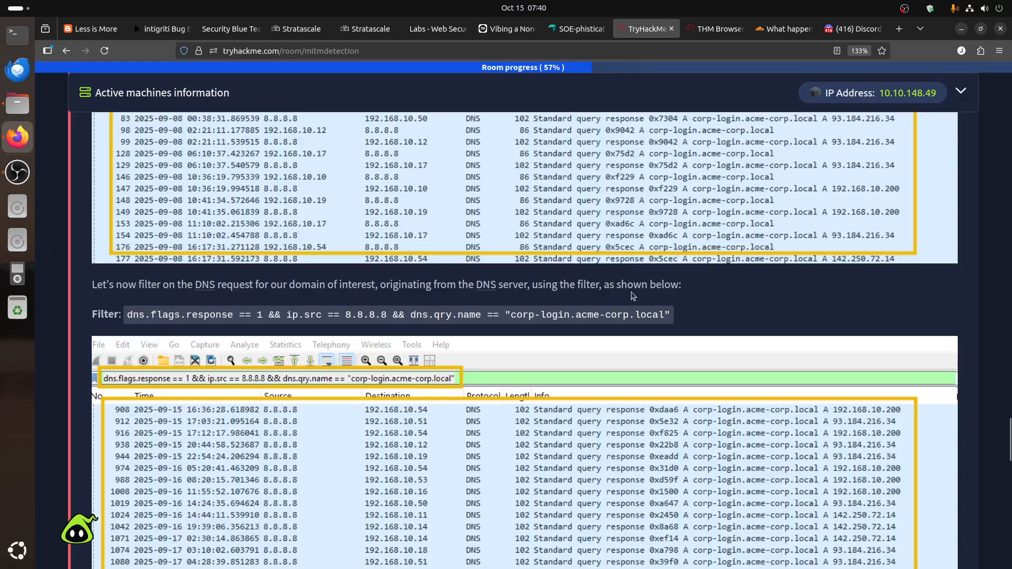
left_click_drag(321, 314, 427, 312)
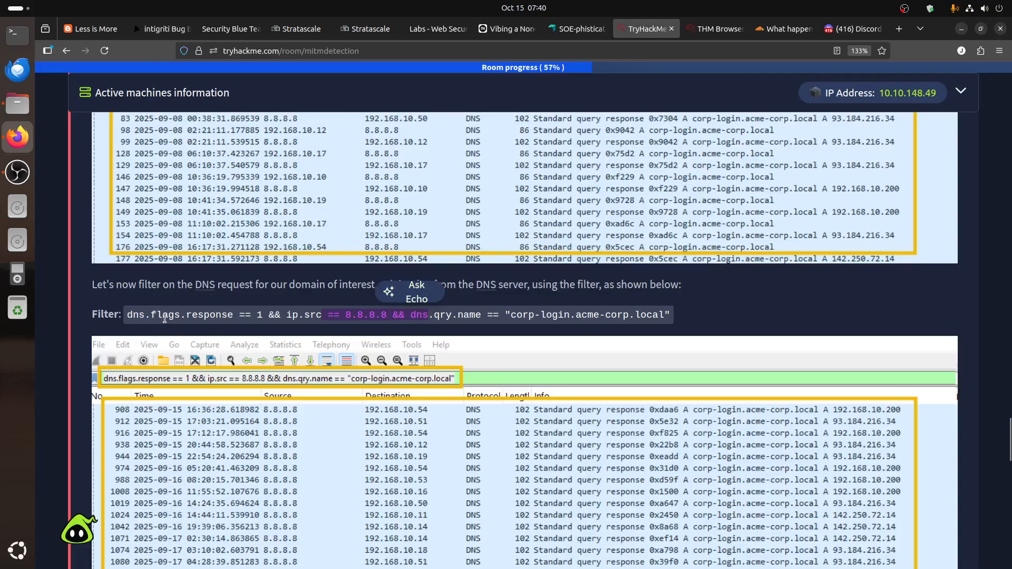
left_click(127, 313)
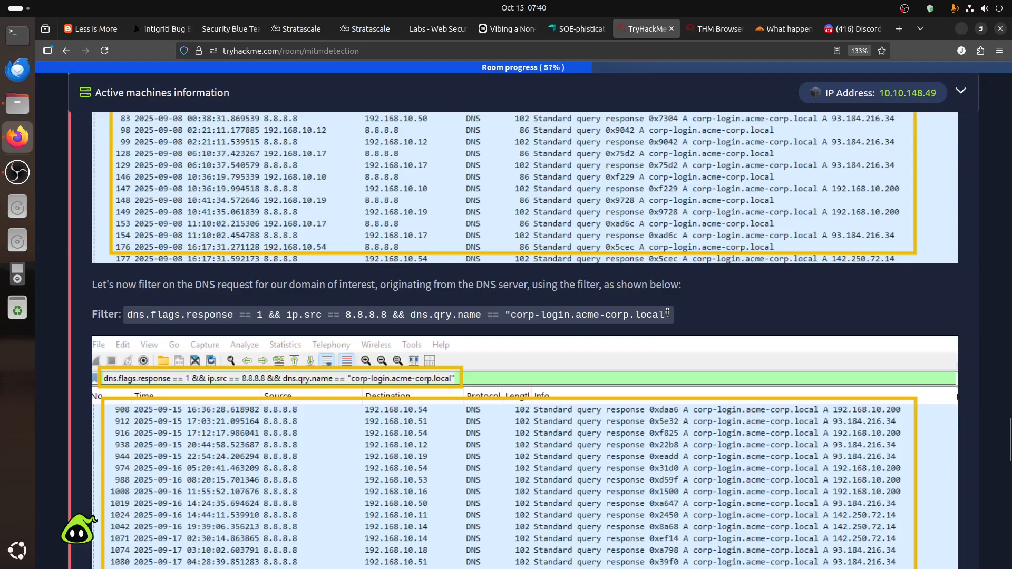
left_click_drag(283, 329, 126, 315)
key("ctrl+c")
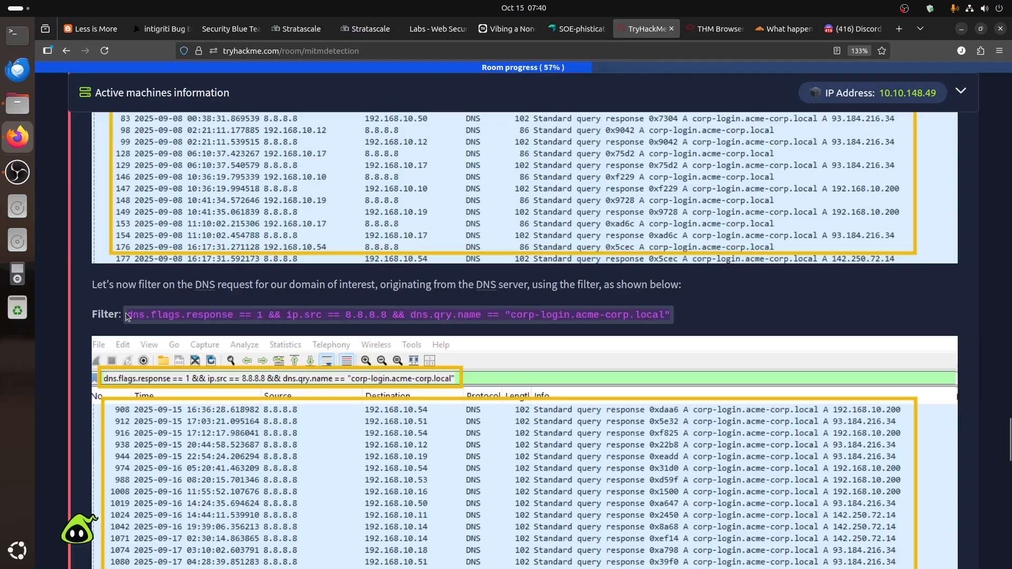
Transfer the copied filter through the remote machine's clipboard and apply it as the capture's display filter, replacing the existing one
left_click(719, 29)
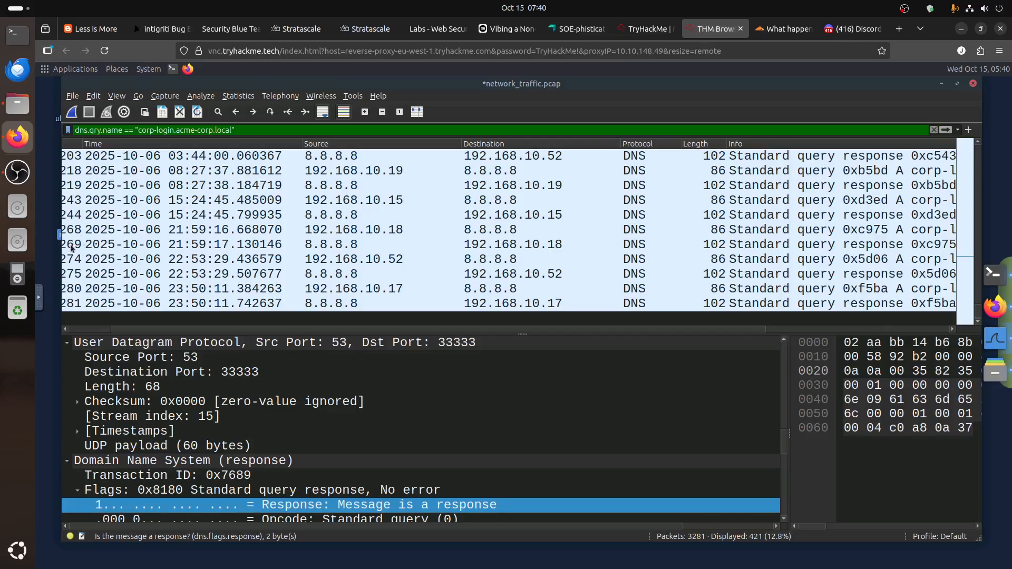
left_click(40, 307)
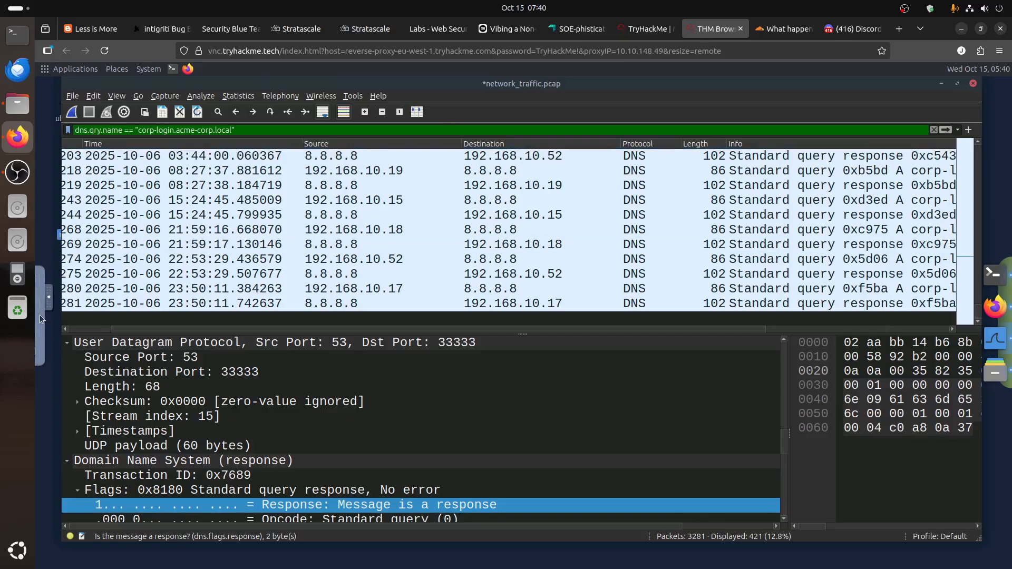
left_click(47, 327)
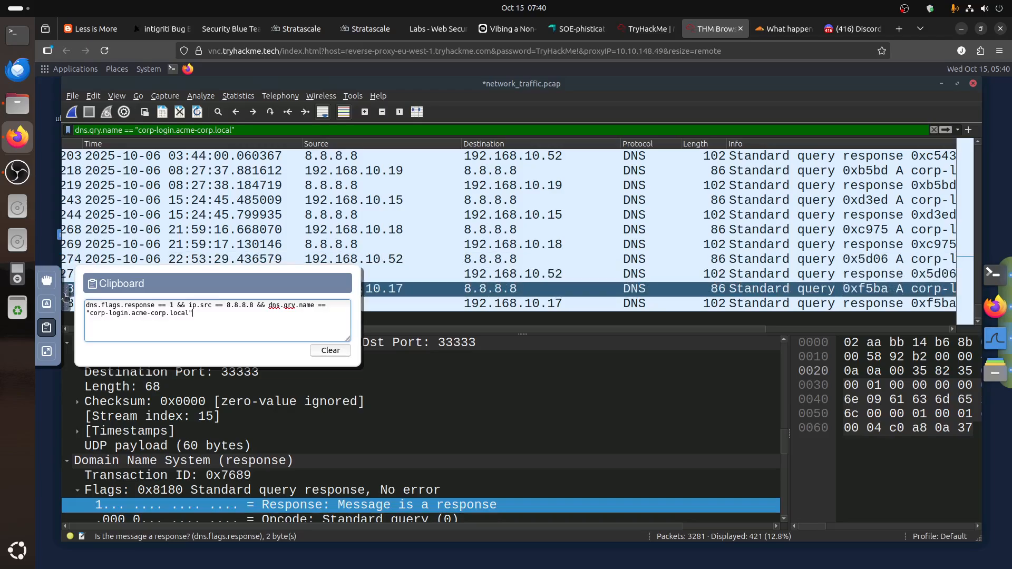
left_click(119, 244)
left_click(253, 134)
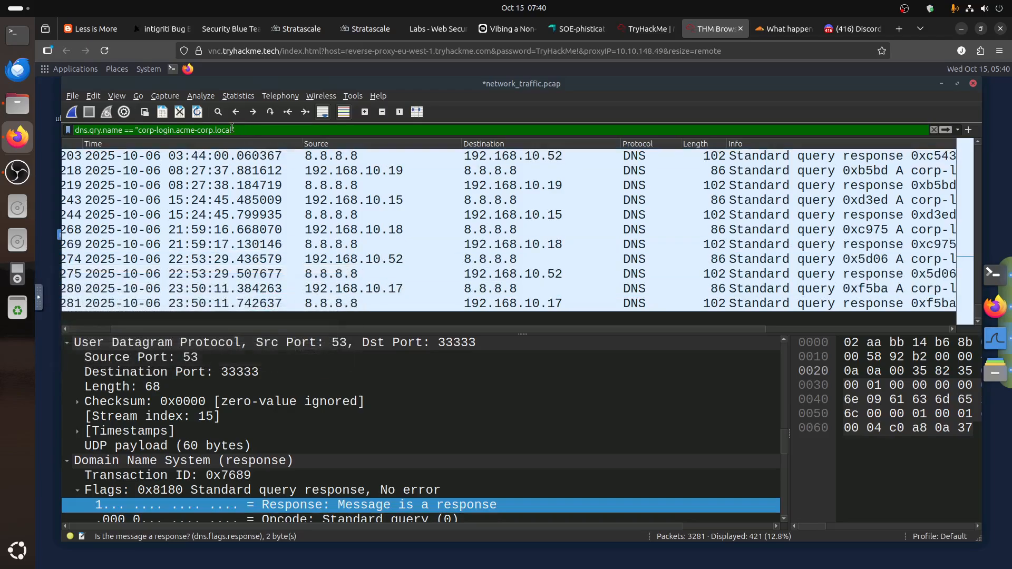
key("ctrl+a")
key("ctrl+v")
key("Return")
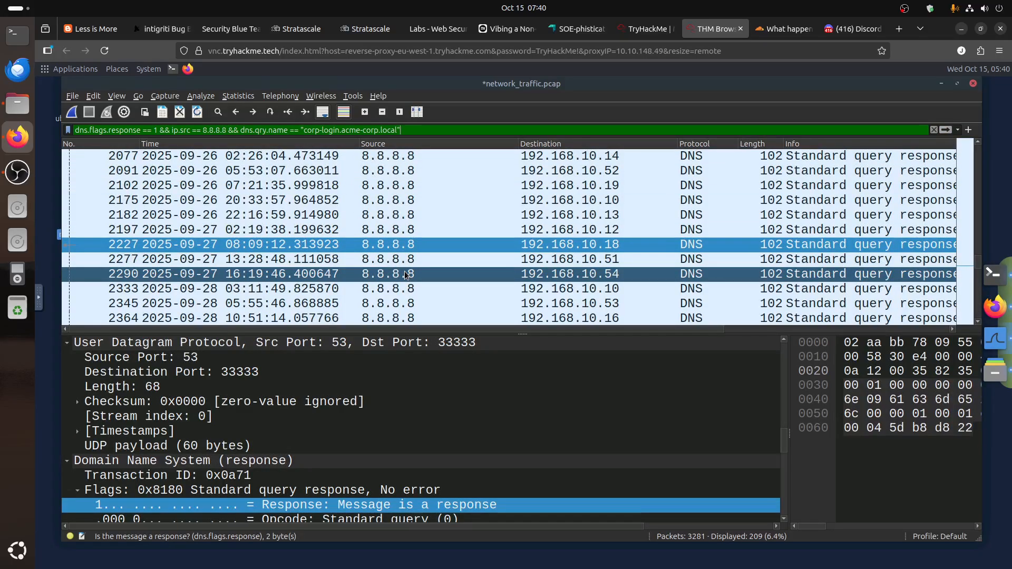
Read the room's section on DNS responses other than the DNS server, and change the display filter's source condition to ip.src != 8.8.8.8
left_click(647, 31)
scroll(613, 342, "down", 5)
scroll(613, 343, "down", 2)
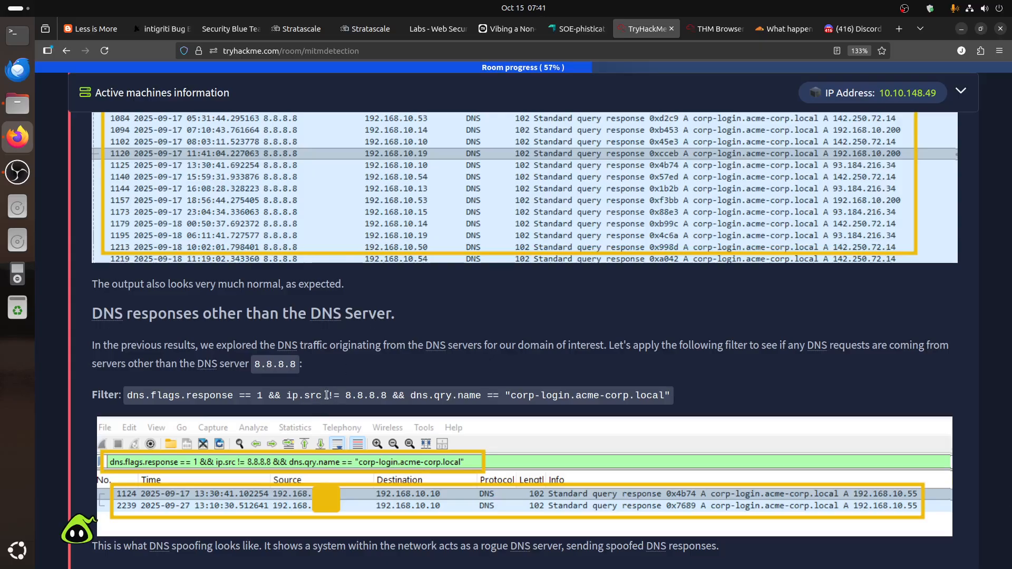
left_click(711, 30)
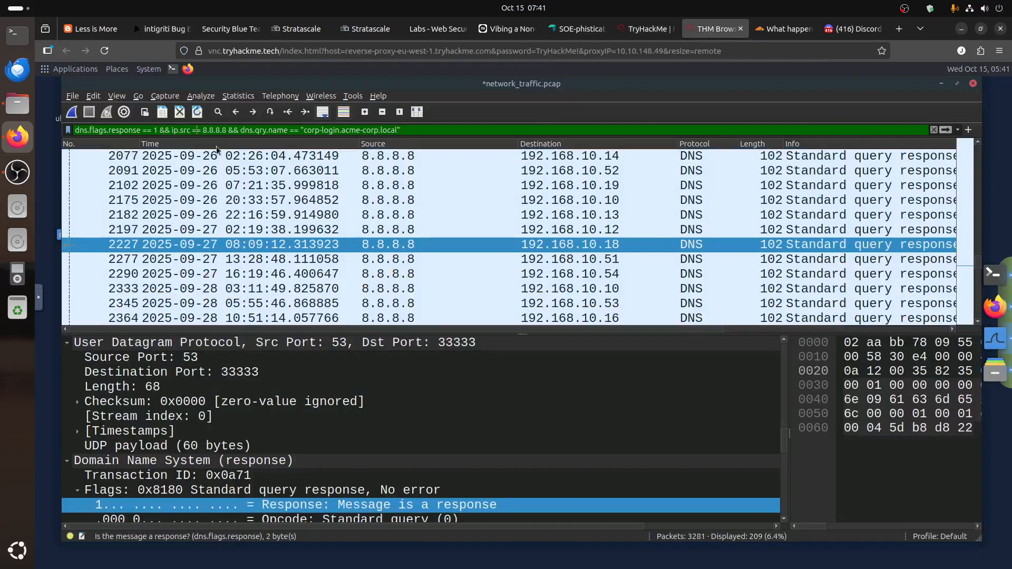
key("BackSpace")
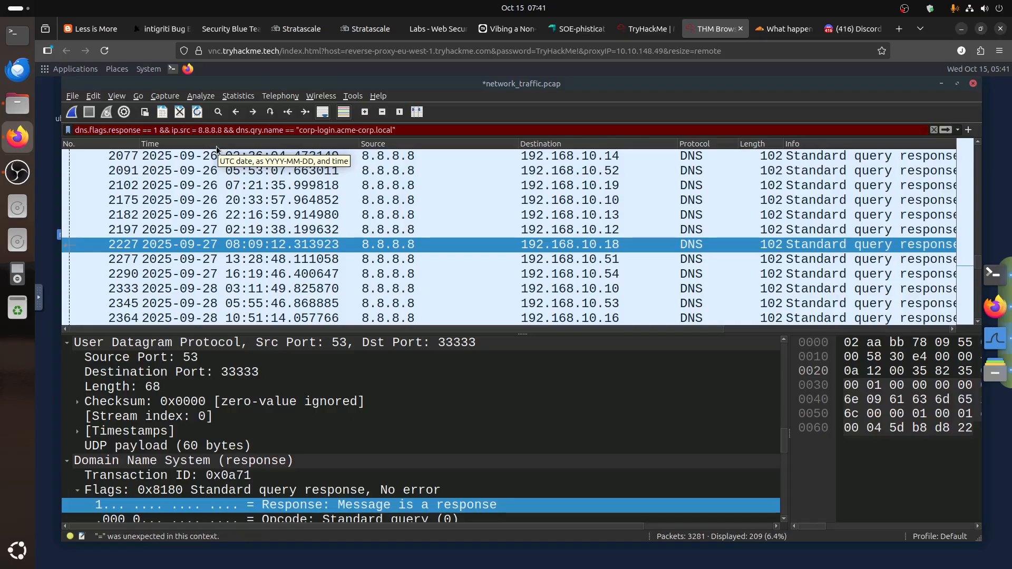
type("!")
key("Return")
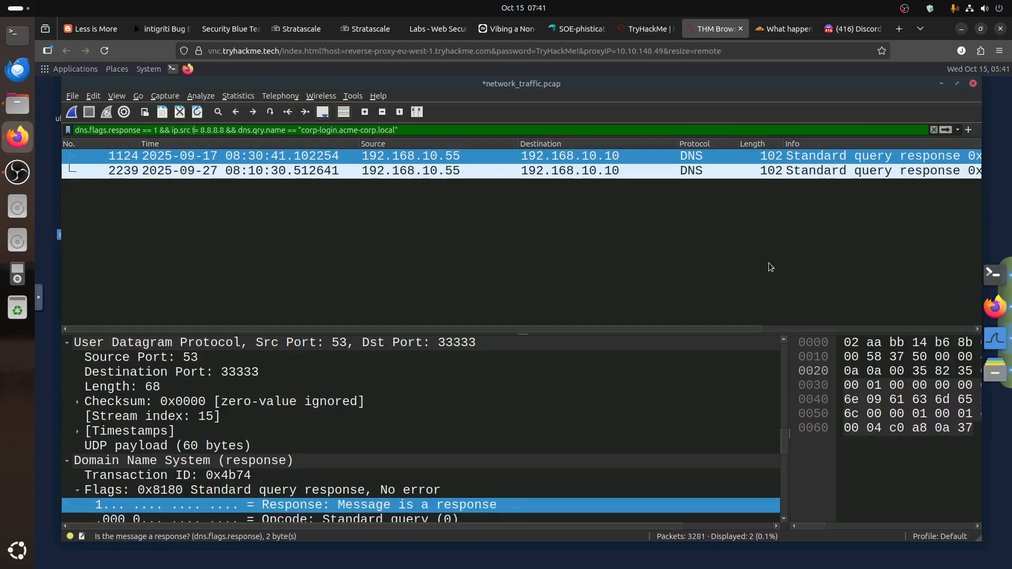
Return to the TryHackMe room and read the DNS spoofing explanation, the Analysis Summary and the Task 5 questions
key("ctrl+Page_Up")
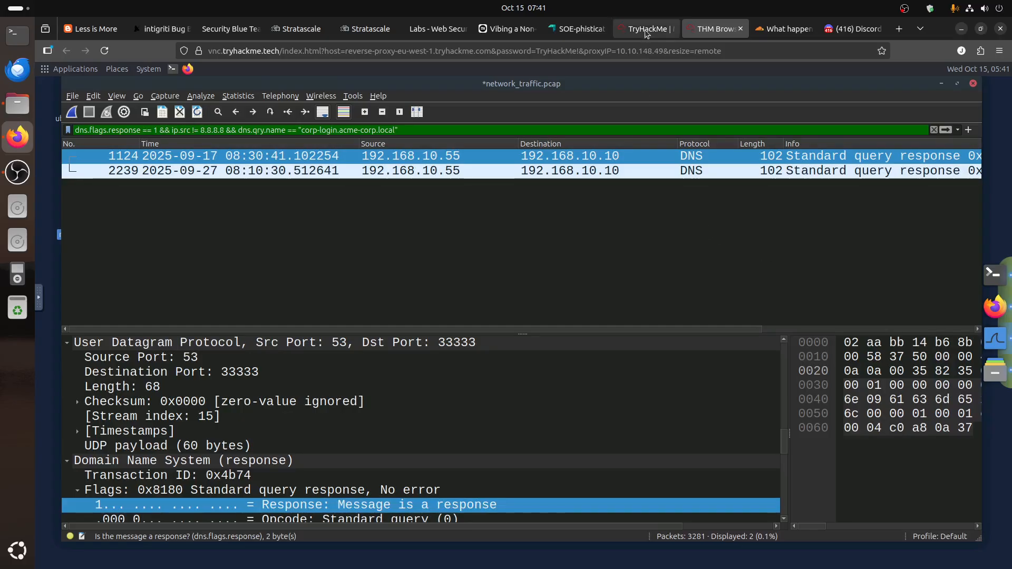
scroll(693, 373, "down", 5)
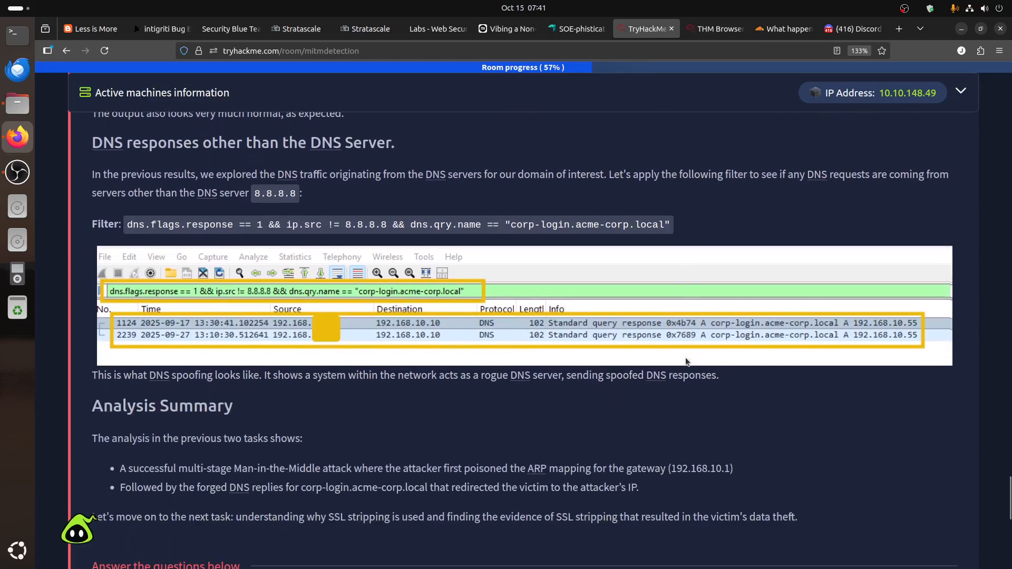
scroll(685, 363, "up", 3)
scroll(647, 347, "down", 5)
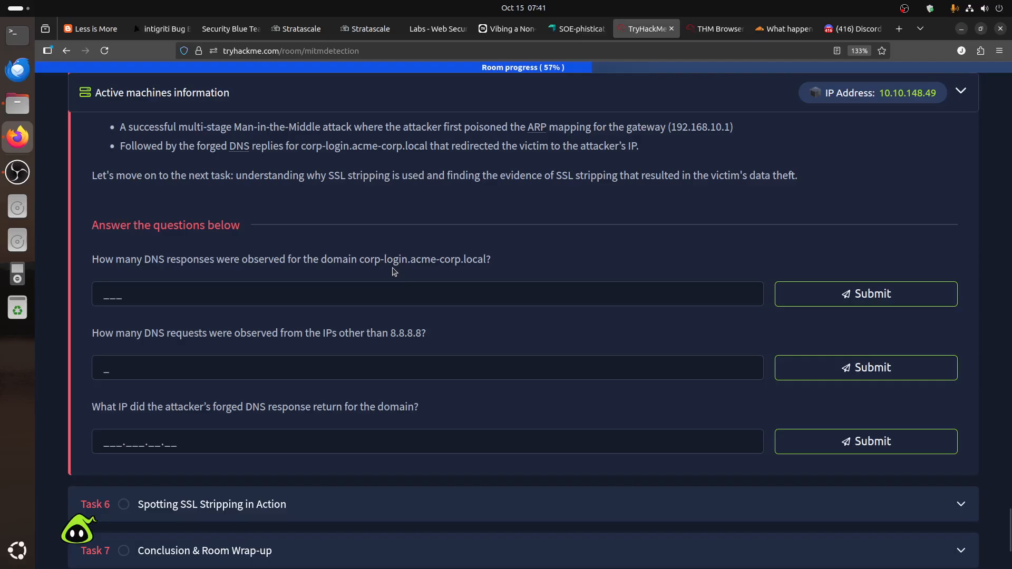
Remove the ip.src != 8.8.8.8 condition and its && operators from the display filter, keeping the response and domain name conditions
left_click(716, 28)
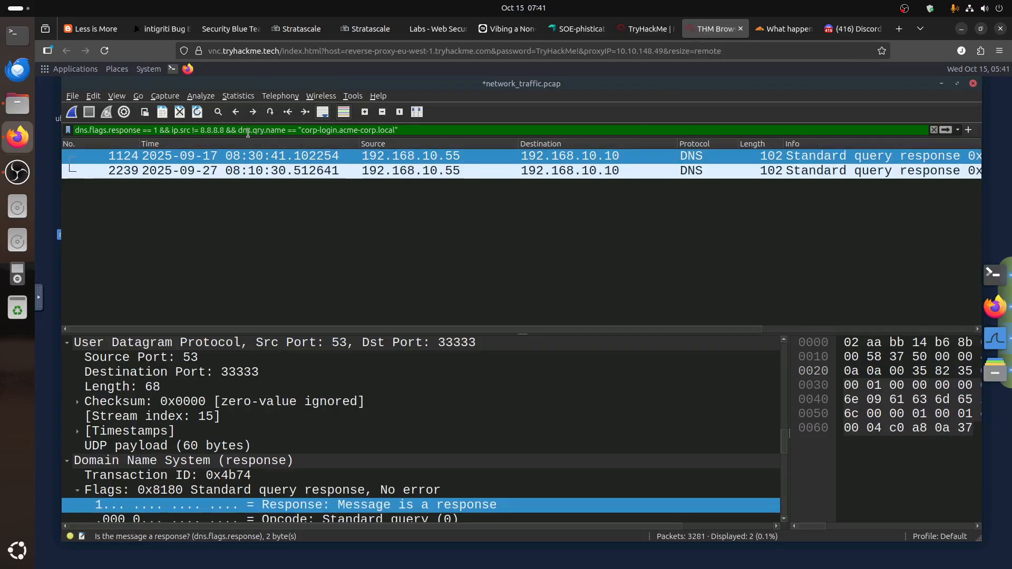
left_click_drag(236, 129, 150, 129)
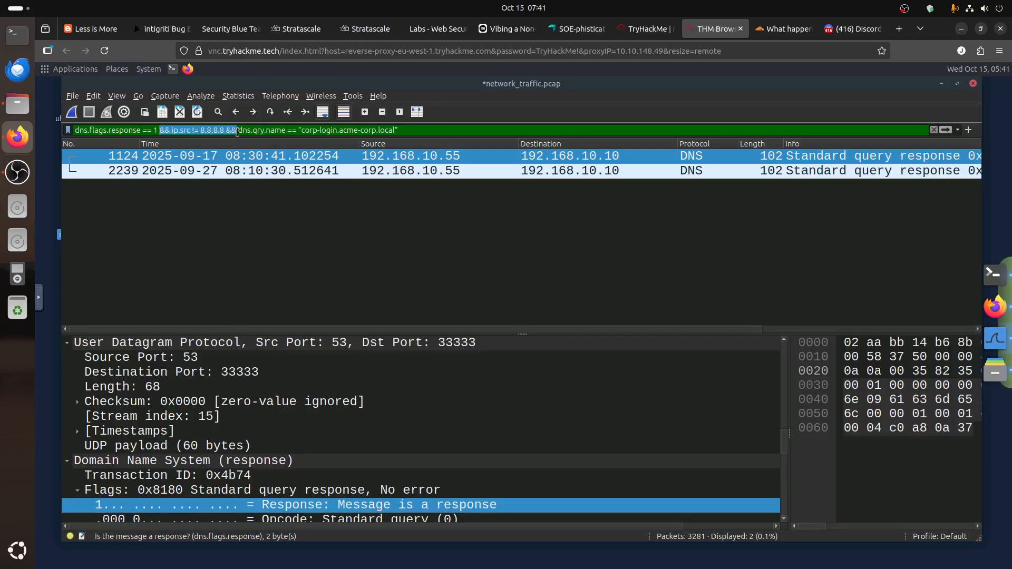
key("BackSpace")
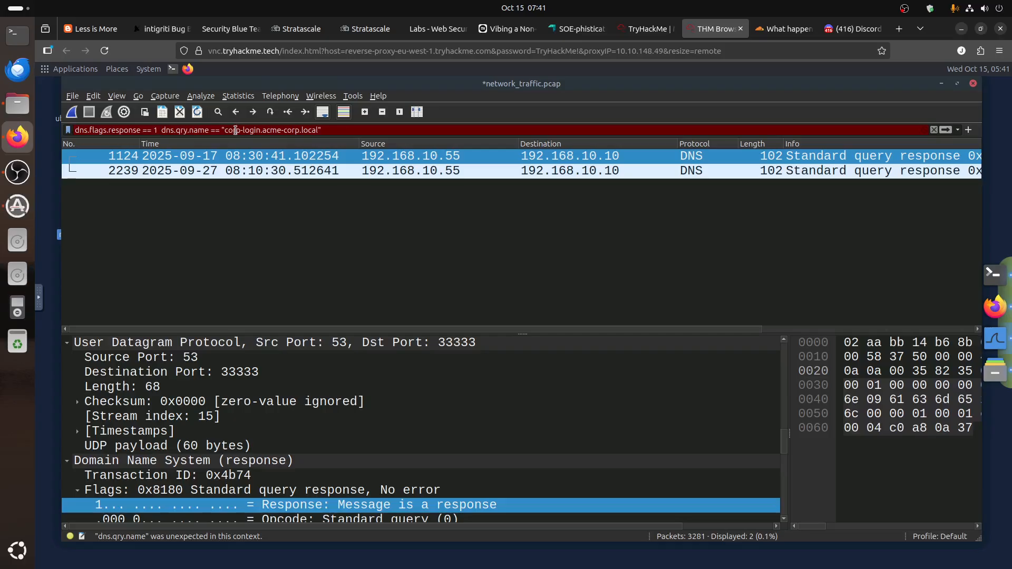
left_click(236, 130)
type("&&")
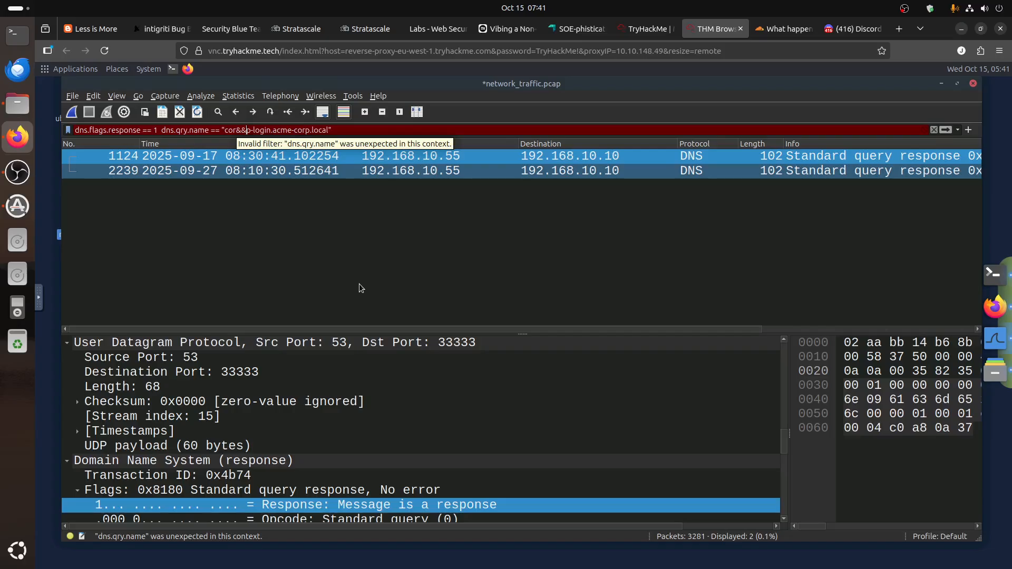
key("BackSpace")
key("BackSpace")
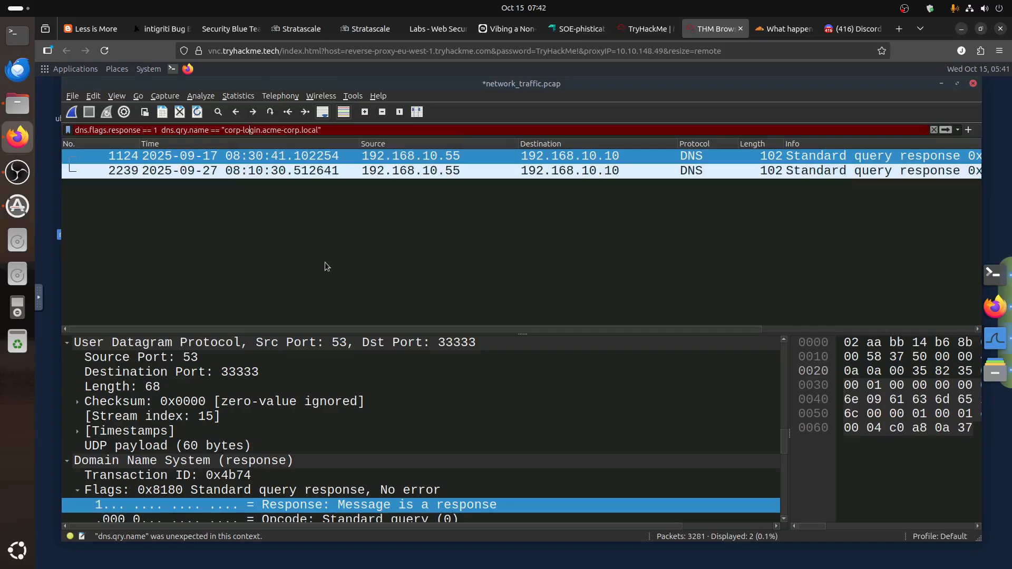
Check the room's filter syntax, join the two remaining conditions as dns.flags.response == 1 && dns.qry.name == "corp-login.acme-corp.local", and apply the filter
left_click(161, 131)
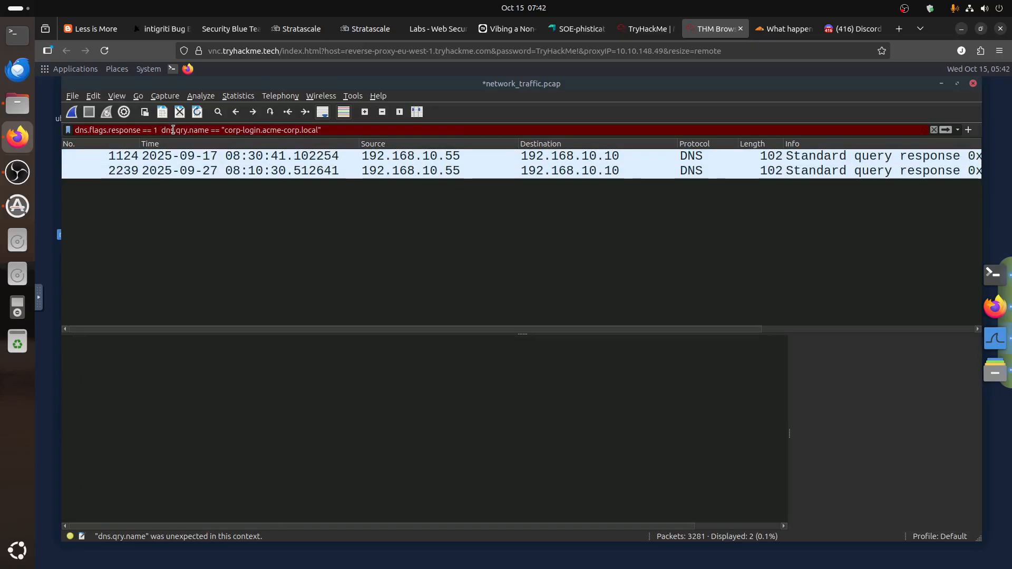
left_click(648, 29)
scroll(630, 364, "up", 4)
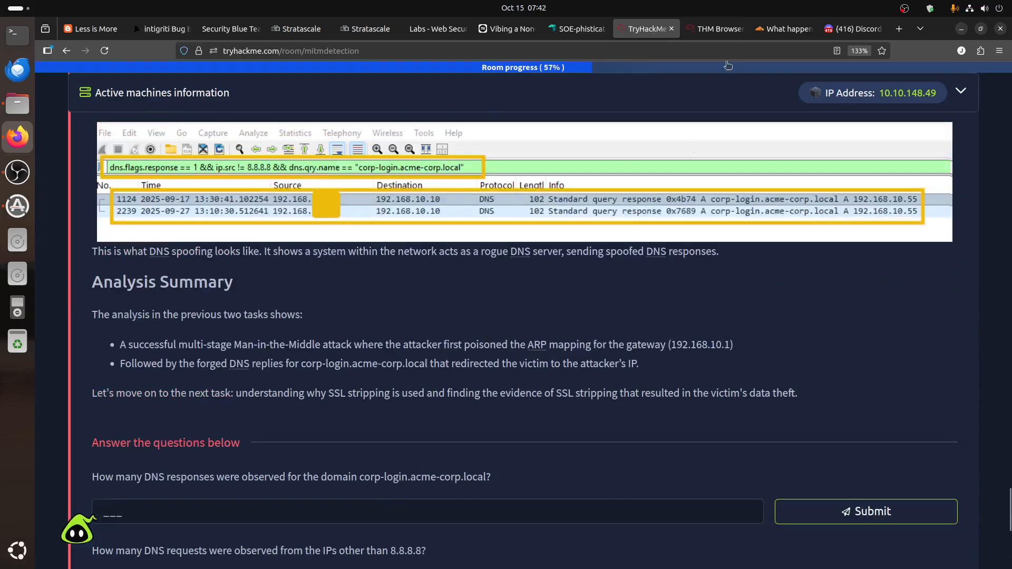
left_click(718, 29)
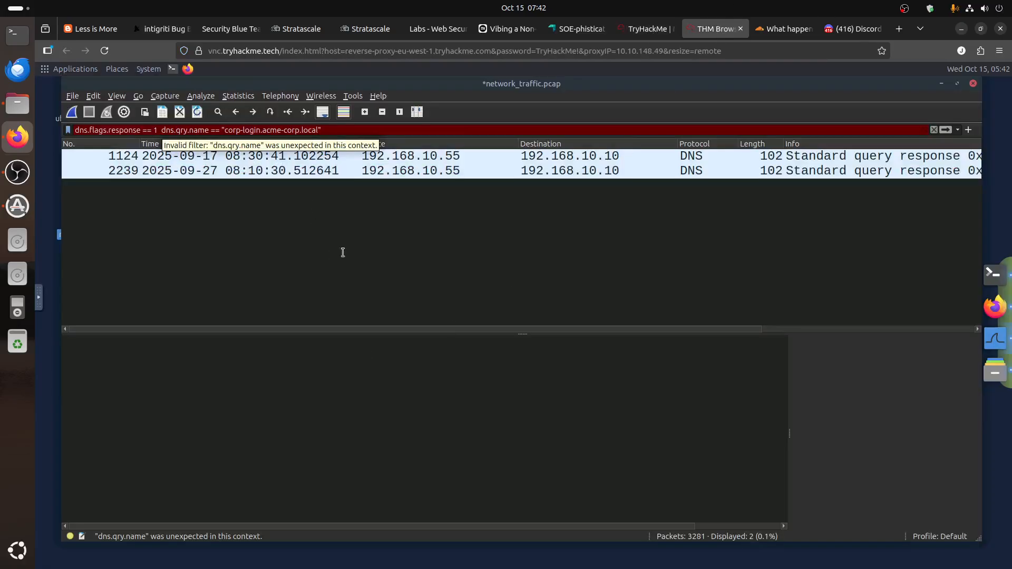
left_click(161, 130)
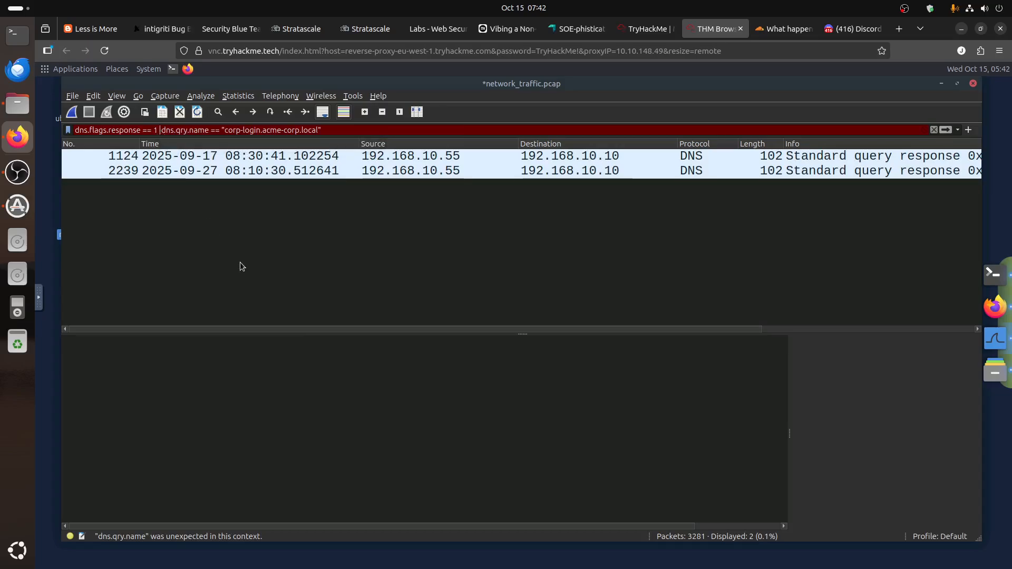
type("&&")
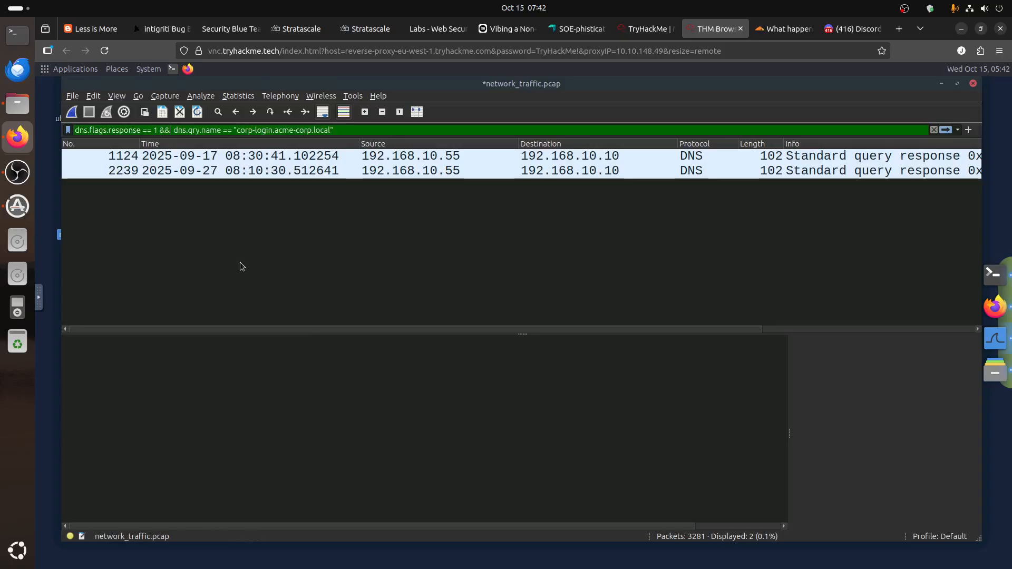
key("Return")
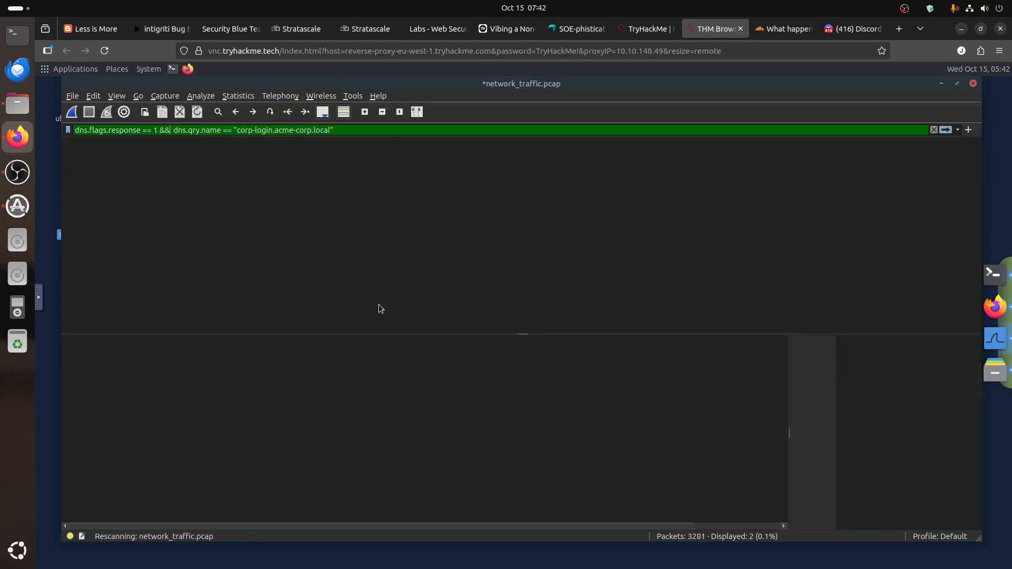
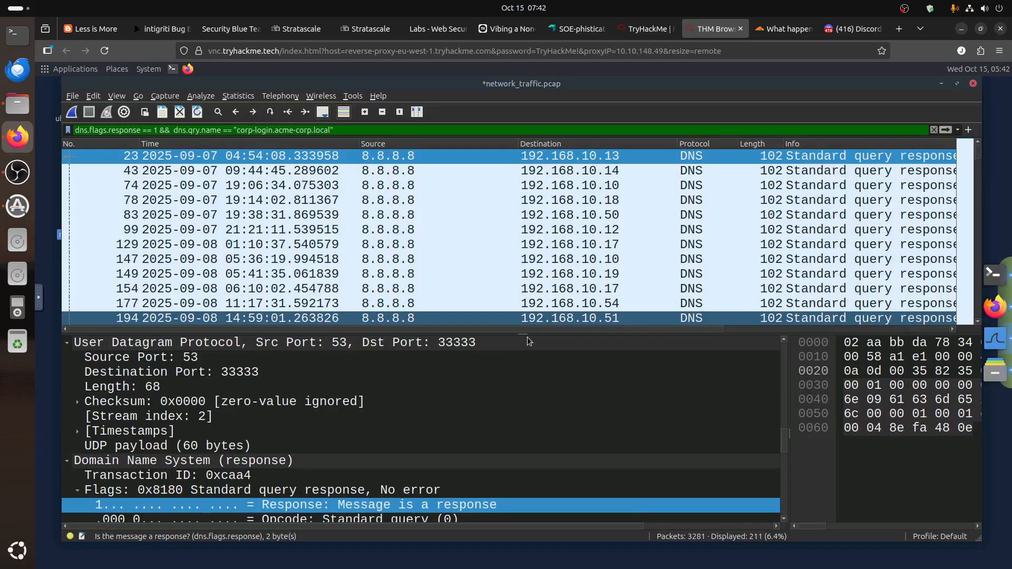
Check the target machine's information in the room and look through the filtered corp-login.acme-corp.local responses
left_click(653, 33)
left_click(718, 29)
left_click(654, 31)
left_click(961, 92)
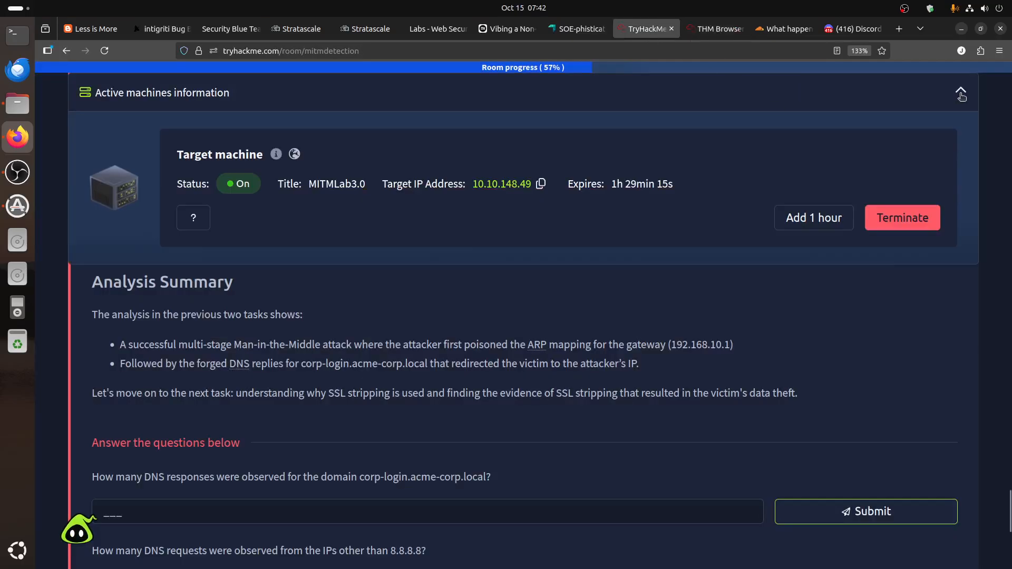
left_click(960, 92)
left_click(719, 33)
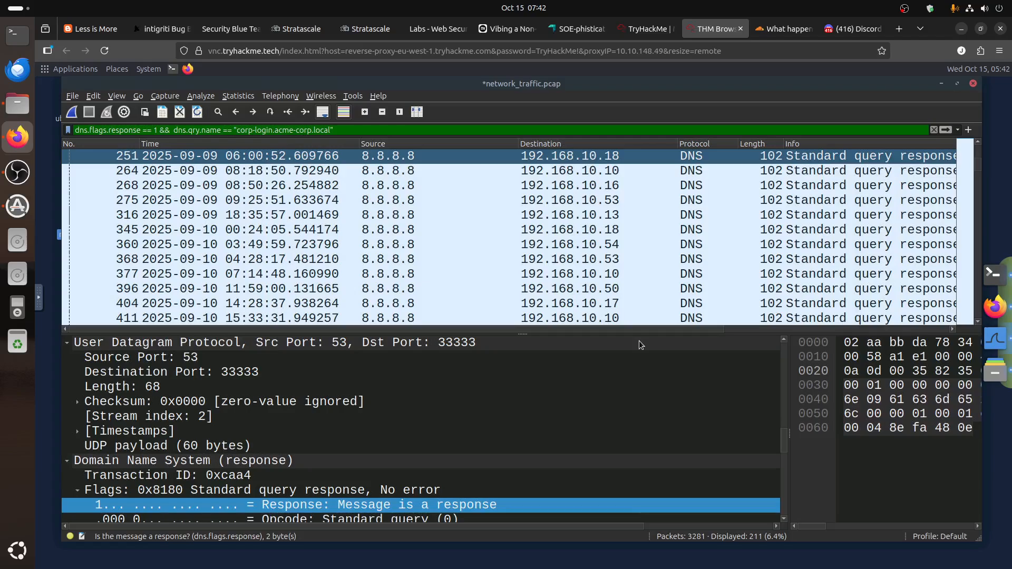
scroll(639, 340, "up", 3)
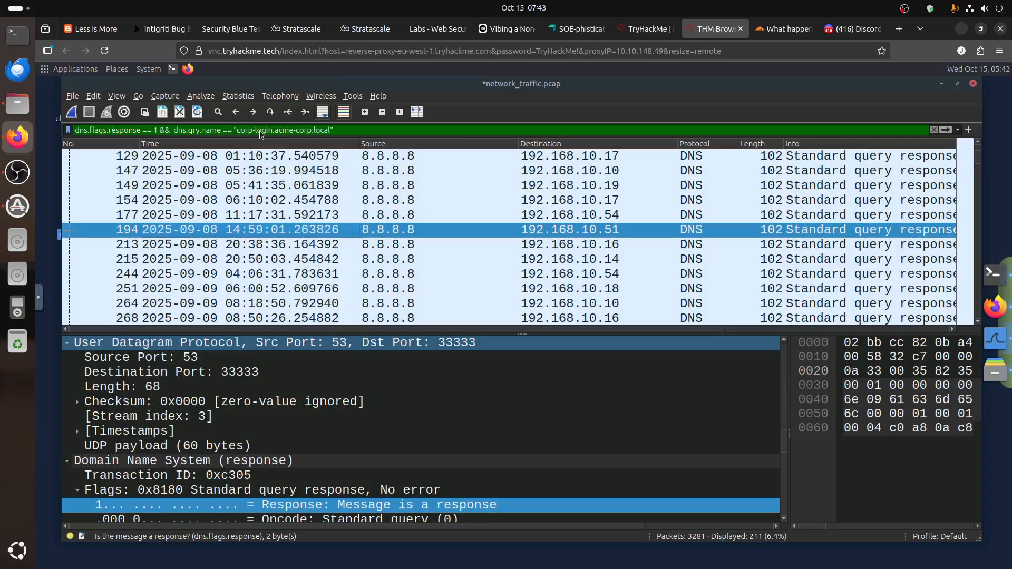
Reread the Task 5 questions and the room's walkthrough of DNS responses from 8.8.8.8 and from other servers
left_click(630, 30)
scroll(221, 337, "down", 4)
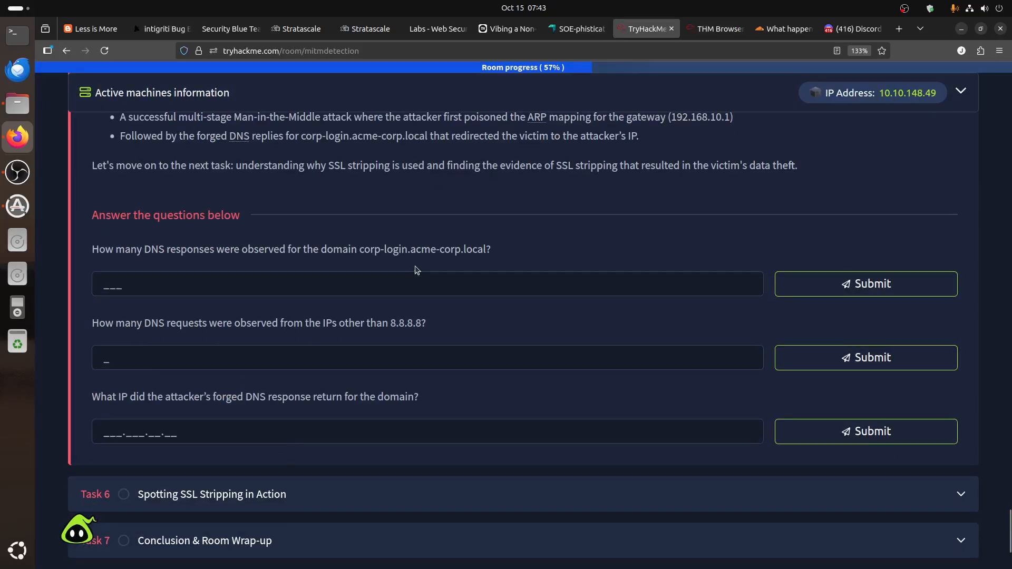
left_click(704, 32)
left_click(675, 33)
scroll(522, 235, "up", 12)
scroll(369, 311, "down", 3)
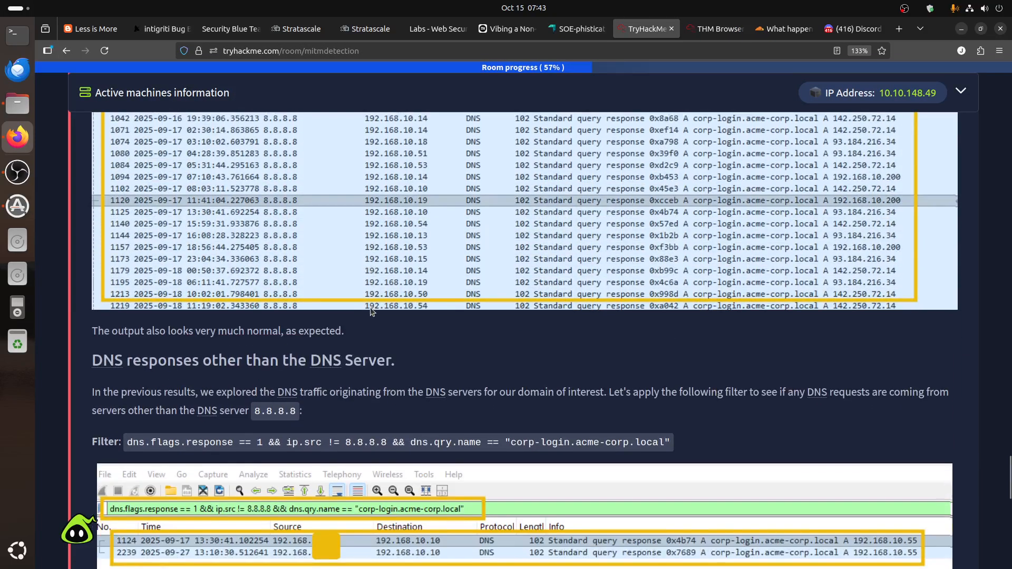
Check the filtered capture, then submit 211 as the room's answer for how many DNS responses were observed for corp-login.acme-corp.local
left_click(705, 30)
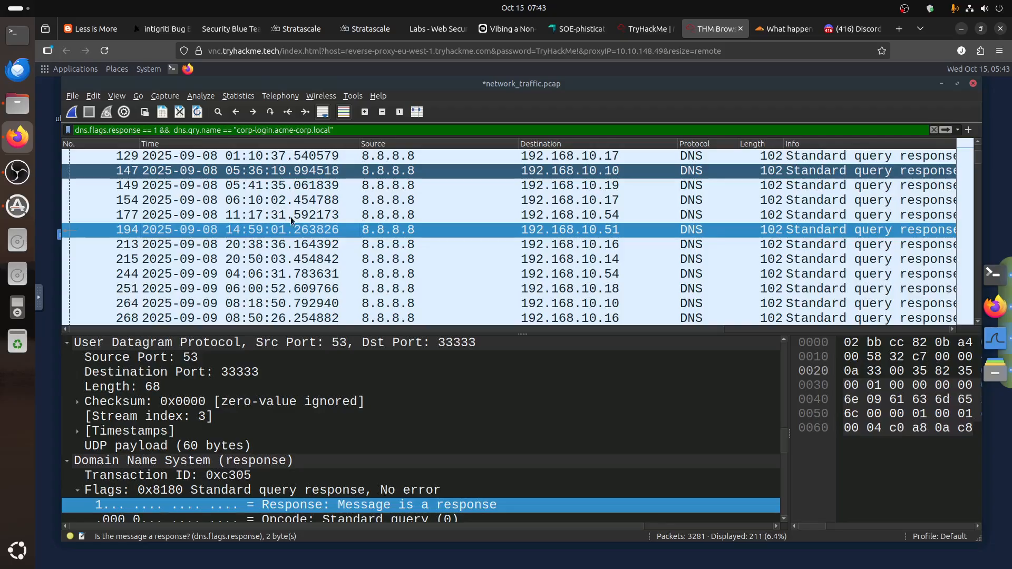
key("alt+s")
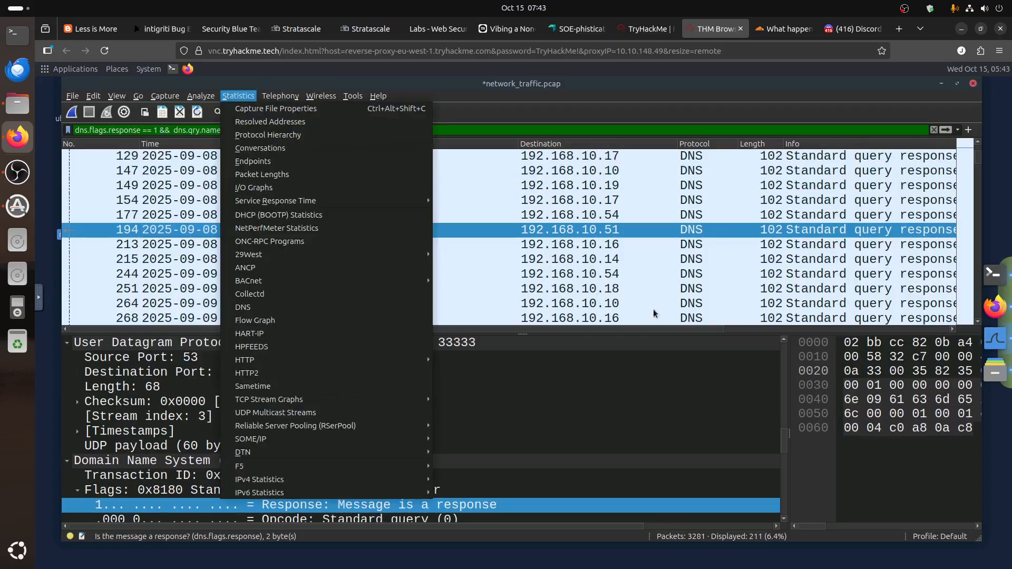
left_click(104, 50)
left_click(647, 28)
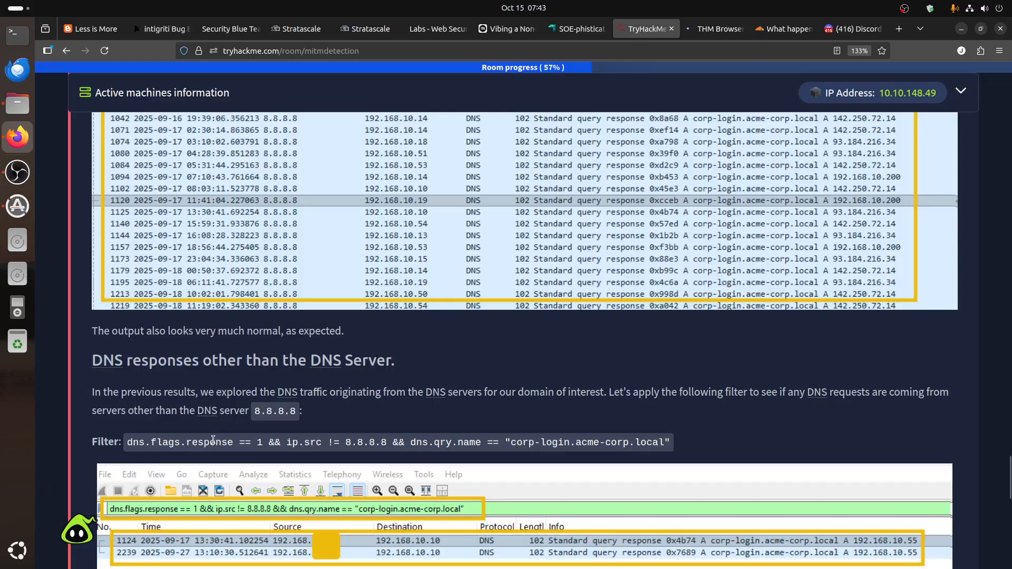
scroll(234, 369, "down", 7)
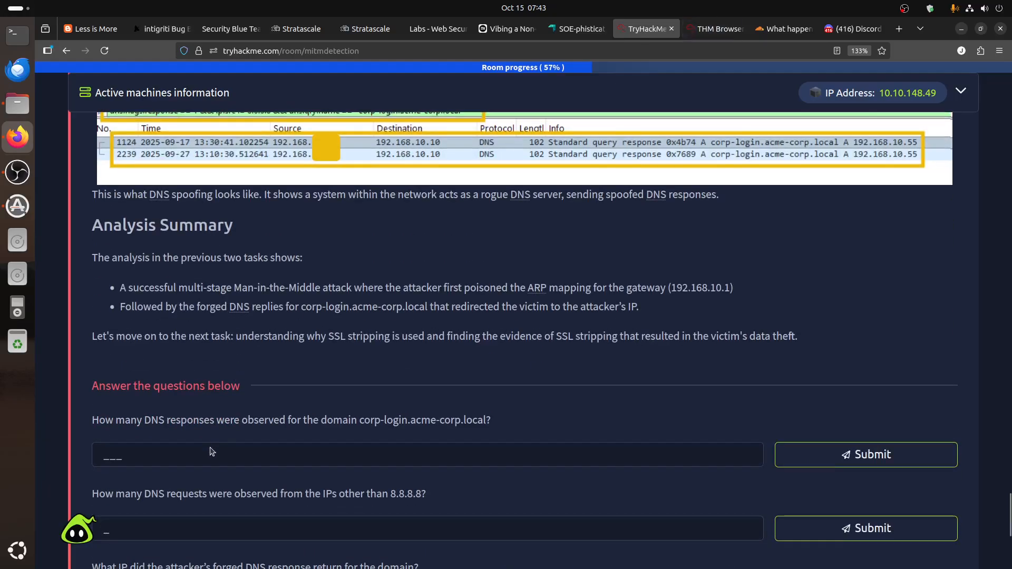
left_click(210, 450)
type("211")
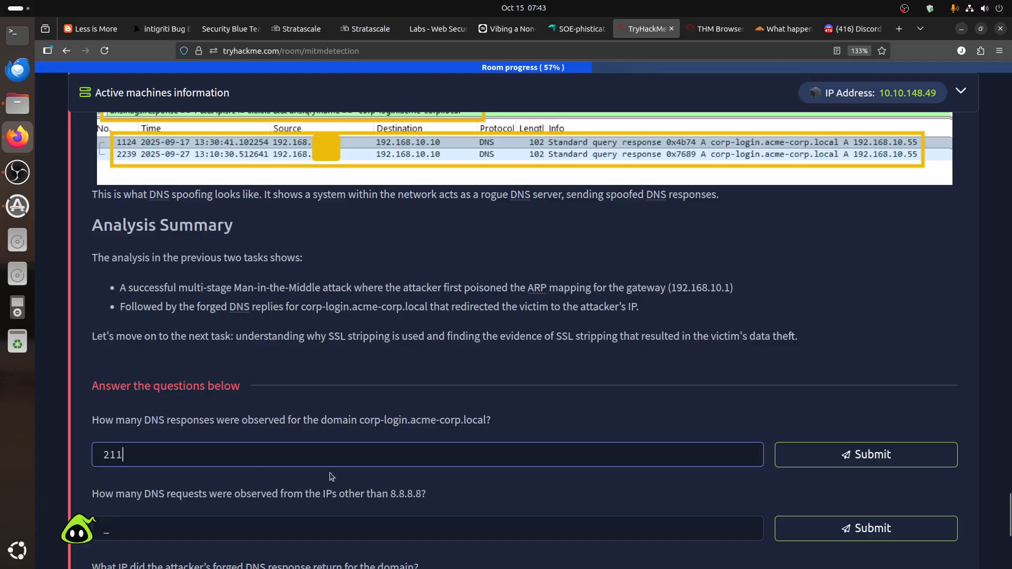
left_click(820, 463)
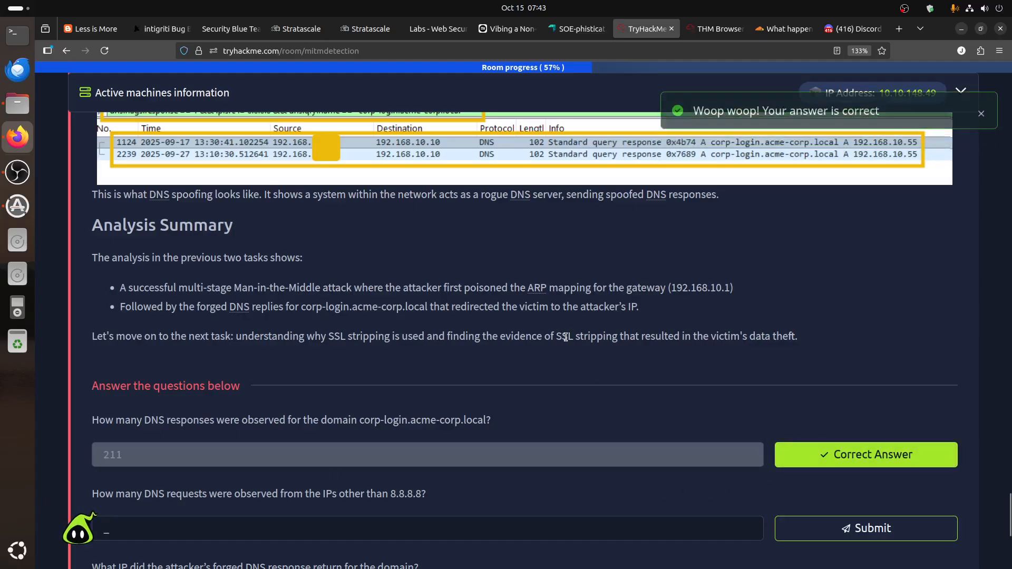
Read the question about DNS requests from IPs other than 8.8.8.8, then return to the capture and close the ONC-RPC Programs window
scroll(564, 334, "down", 2)
scroll(564, 335, "down", 3)
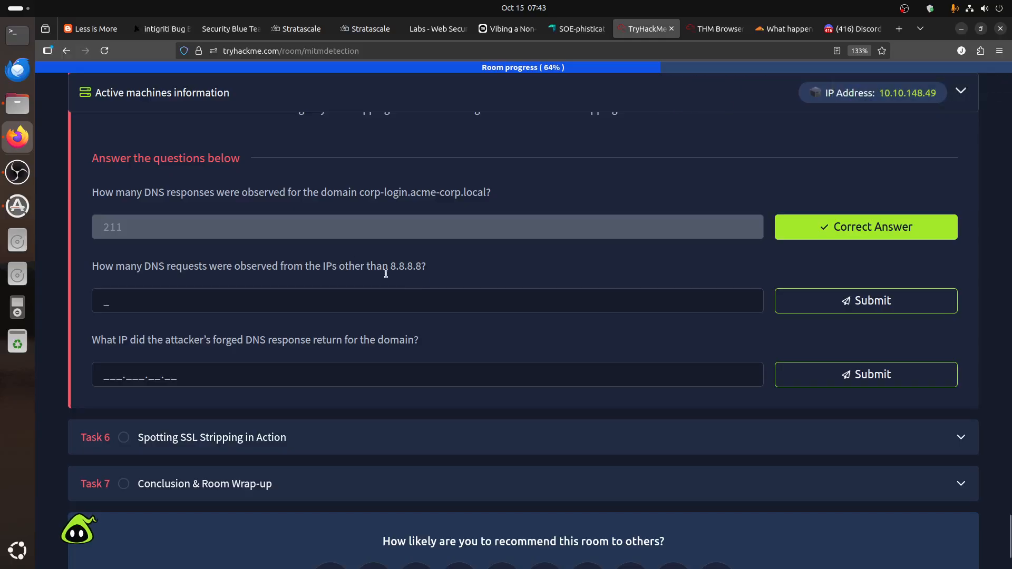
left_click(701, 32)
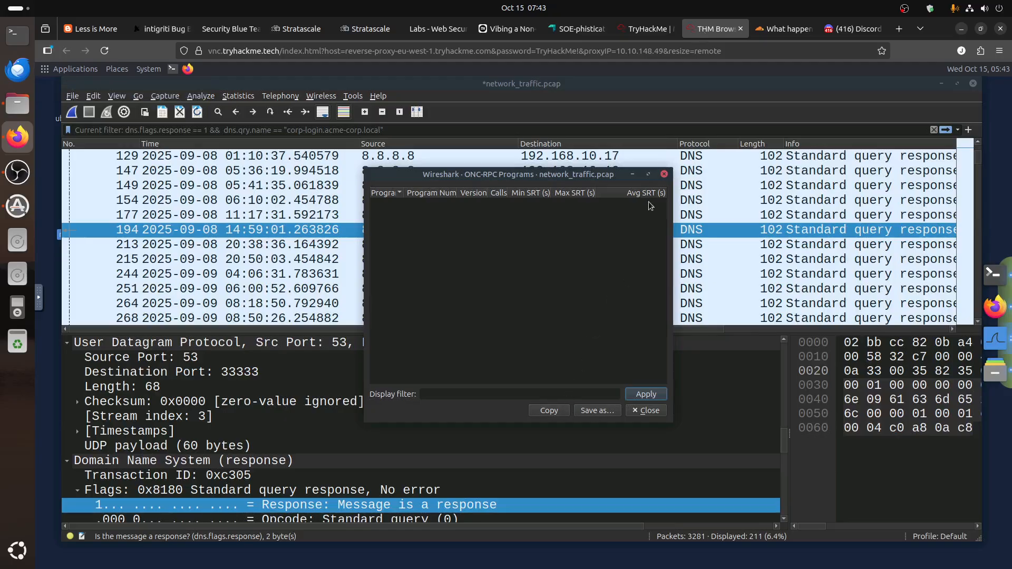
left_click(664, 175)
scroll(368, 255, "down", 3)
scroll(369, 257, "up", 5)
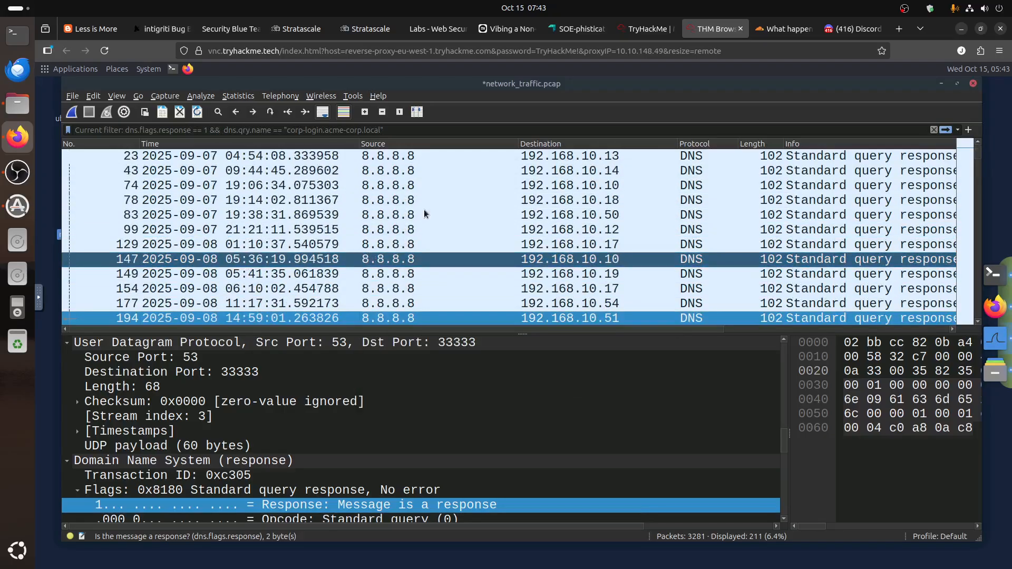
Recall the earlier ip.src == 8.8.8.8 filter and rewrite it as dns.flags.response == 1 && ip.src != 8.8.8.8, dropping the domain name condition
left_click(958, 130)
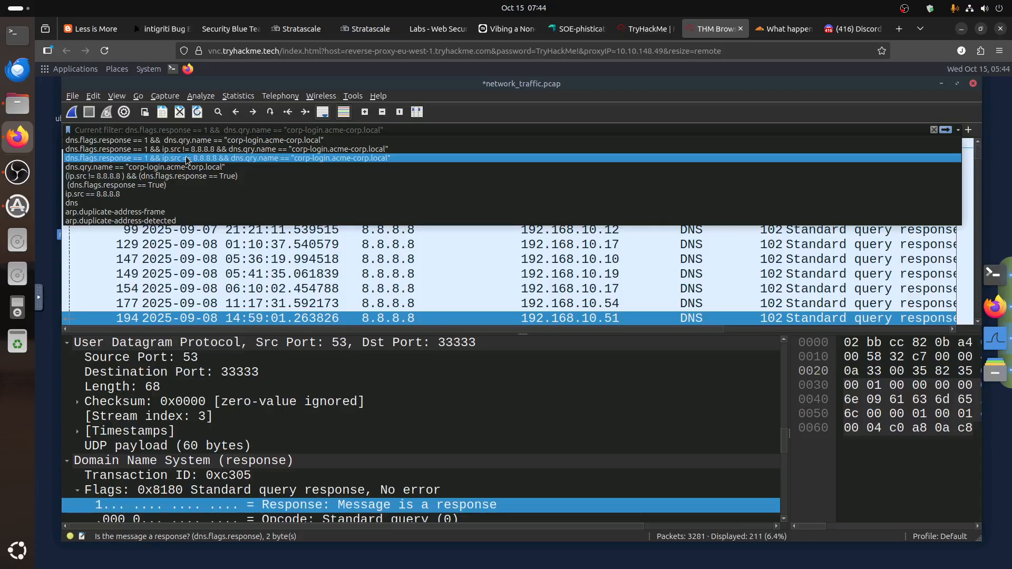
left_click(647, 28)
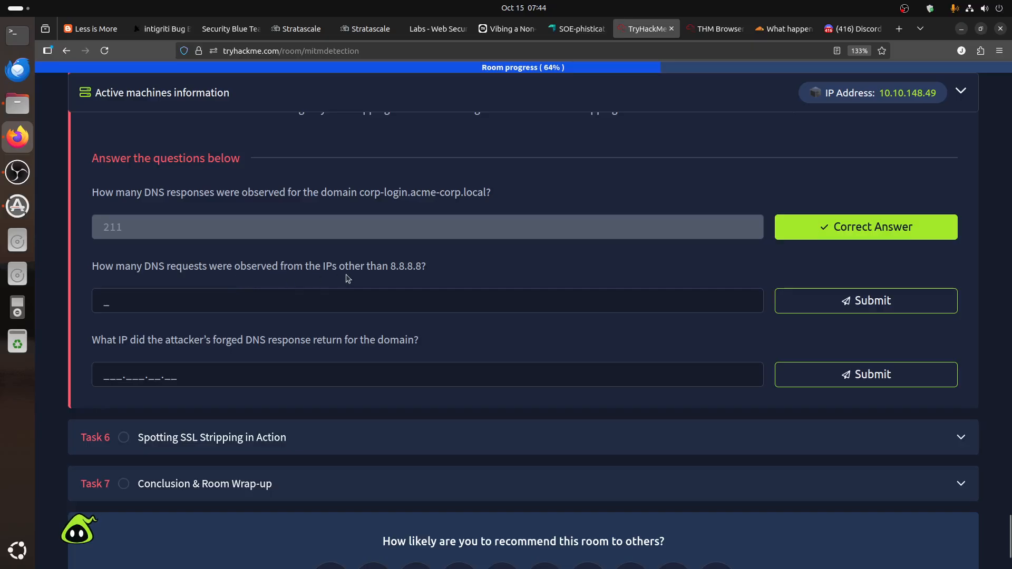
left_click(715, 31)
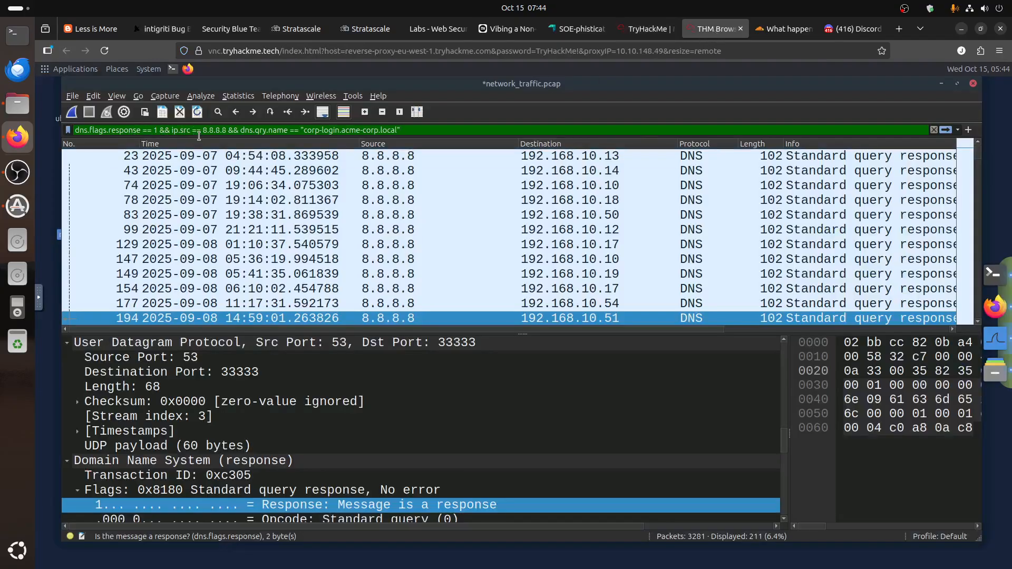
key("BackSpace")
type("!")
left_click_drag(236, 131, 544, 133)
key("BackSpace")
key("BackSpace")
key("BackSpace")
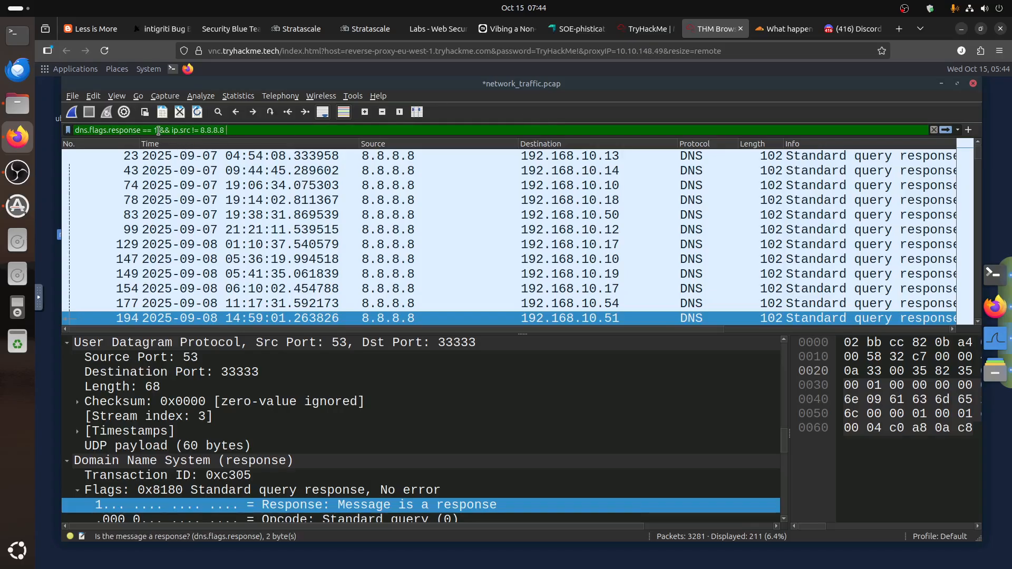
Replace the response flag condition with dns and apply the filter dns && ip.src != 8.8.8.8
left_click_drag(158, 130, 22, 130)
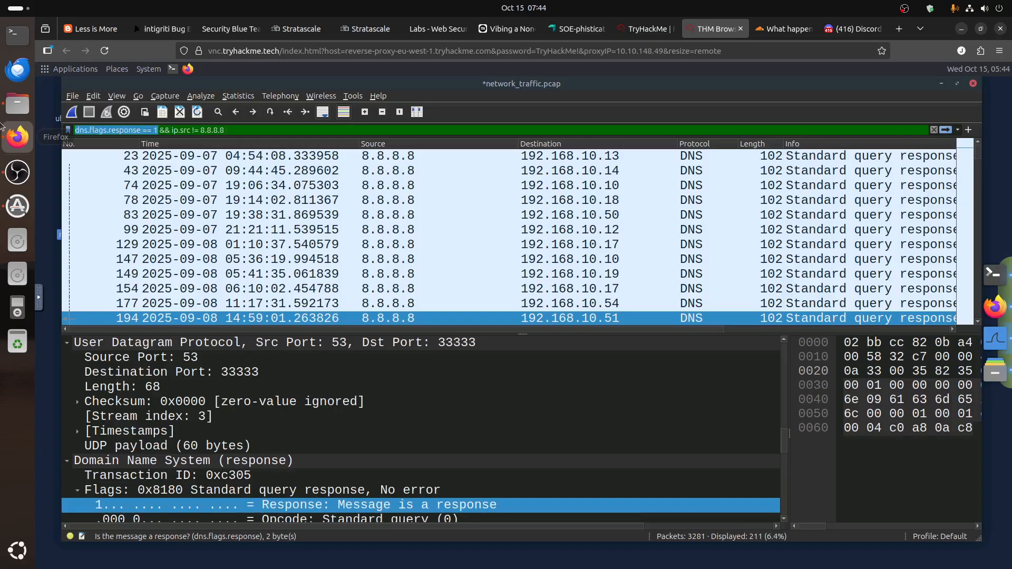
type("dns")
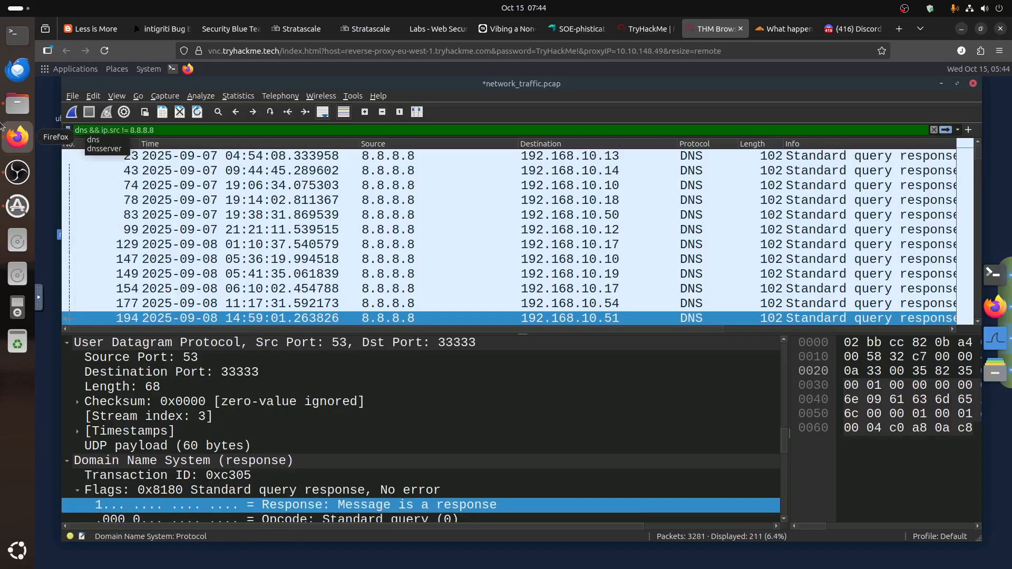
key("Return")
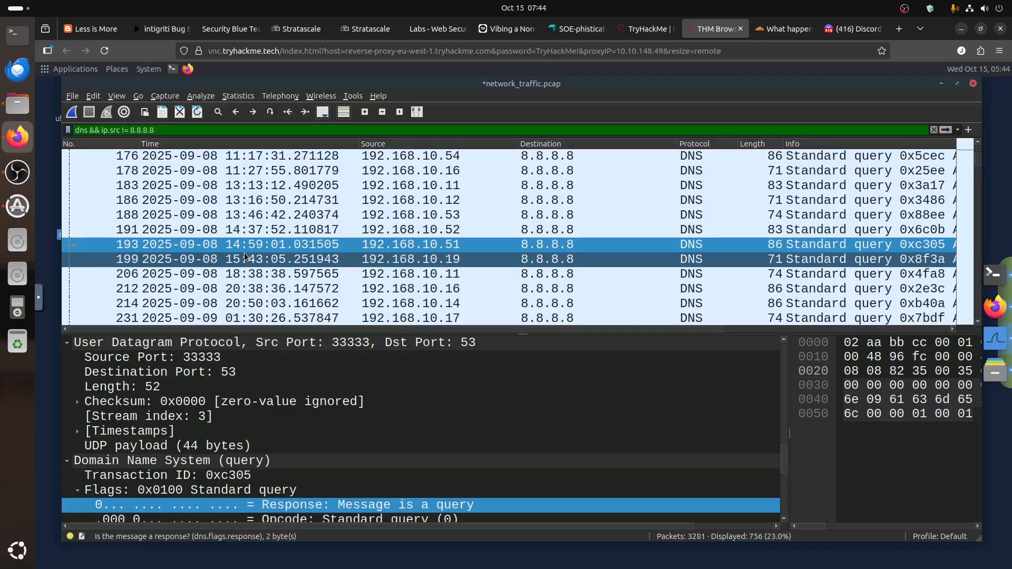
Inspect the flags and query details of DNS packet 193, and recheck the room's question about requests from other IPs
scroll(269, 450, "down", 1)
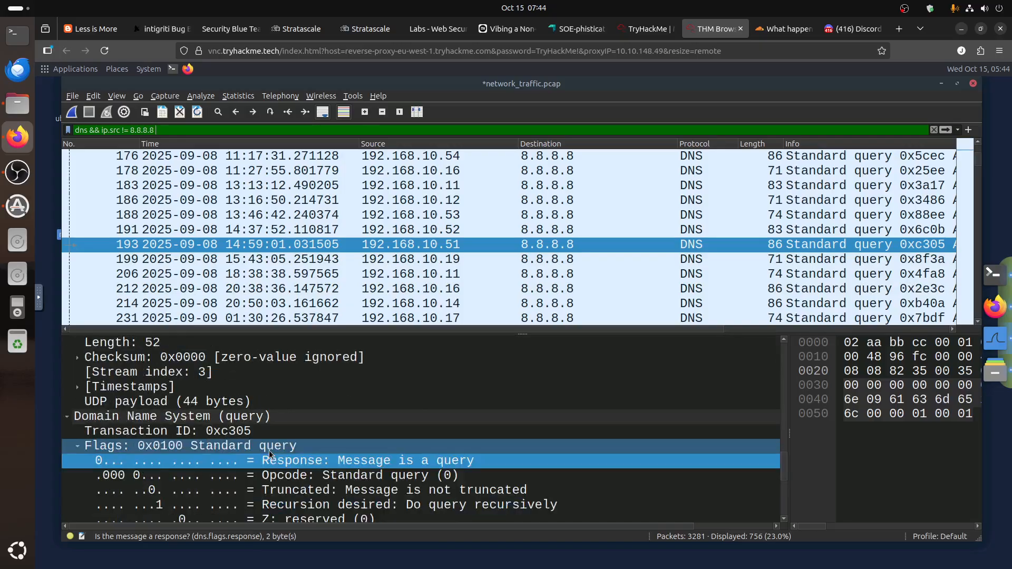
scroll(269, 450, "down", 5)
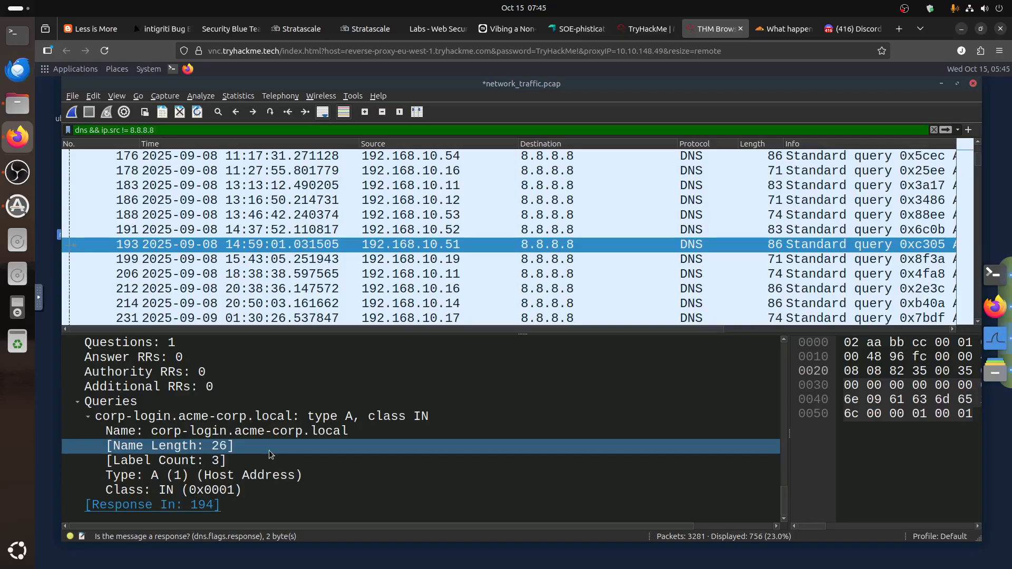
left_click(645, 29)
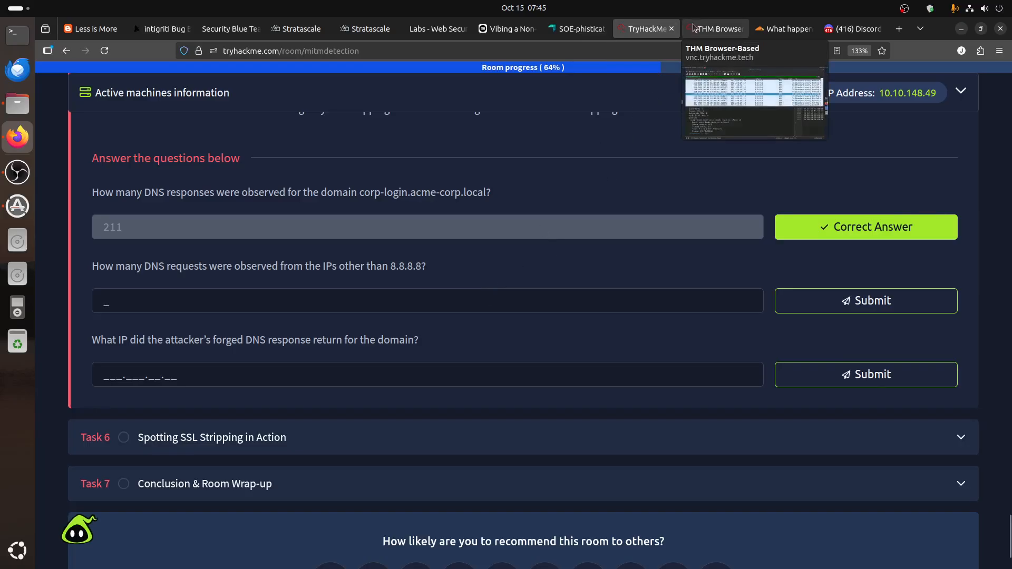
left_click(717, 29)
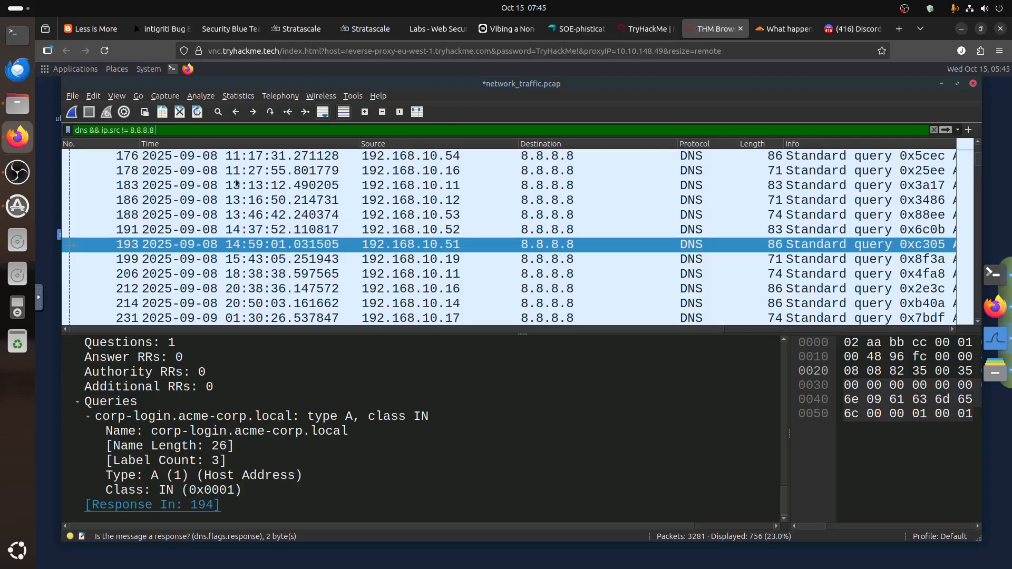
Recall the recent ip.src != 8.8.8.8 response filter, remove its domain name condition, and apply dns.flags.response == 1 && ip.src != 8.8.8.8
left_click(957, 130)
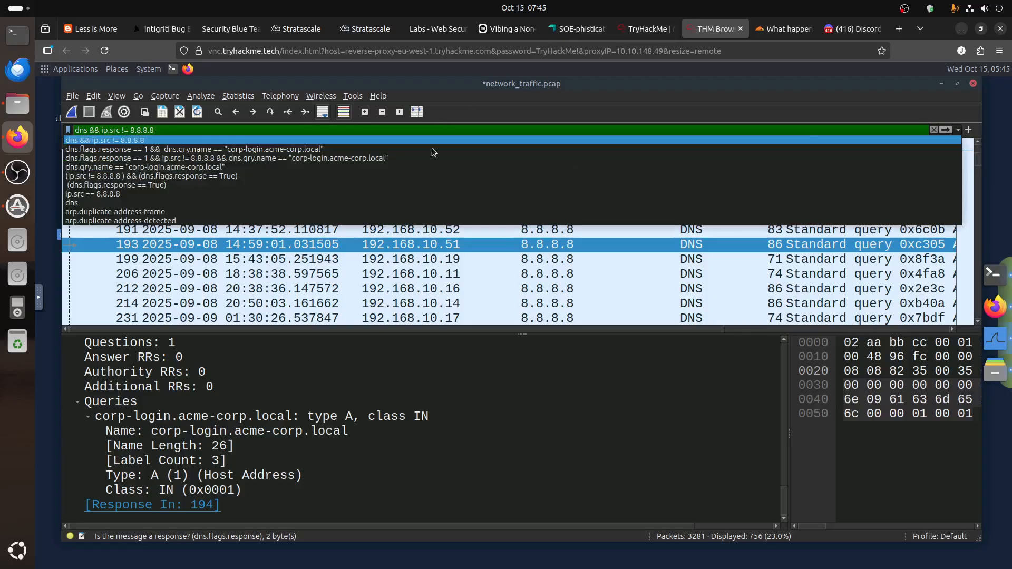
left_click(239, 158)
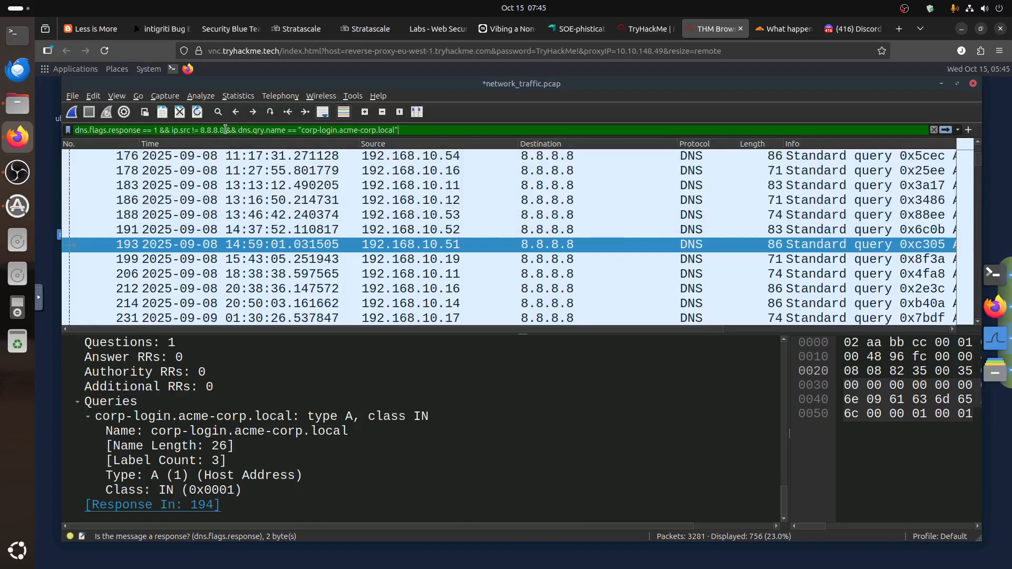
left_click_drag(225, 130, 636, 135)
key("BackSpace")
key("Return")
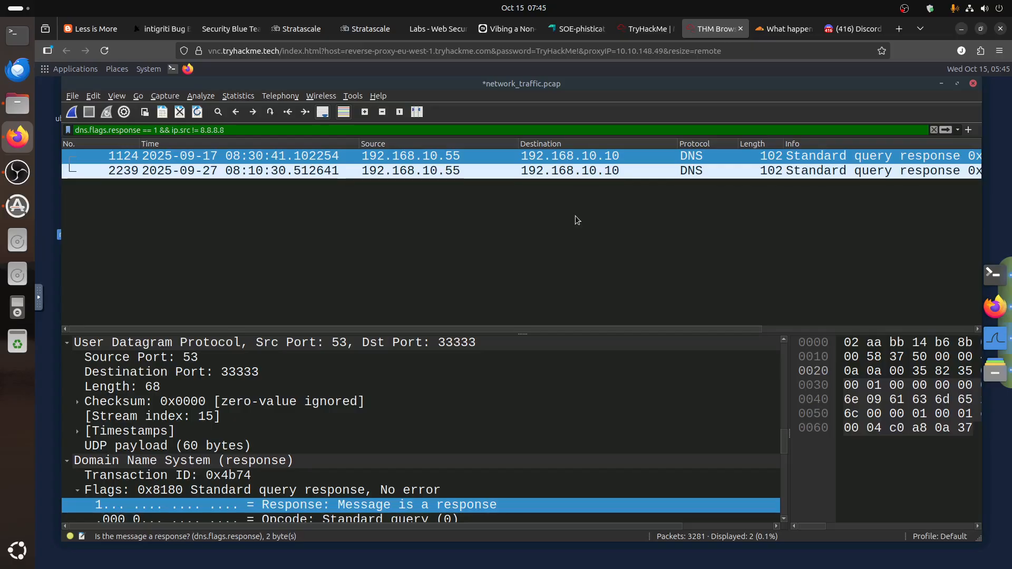
Recheck the room's remaining DNS questions, then replace the capture's display filter with dns and apply it
left_click(646, 29)
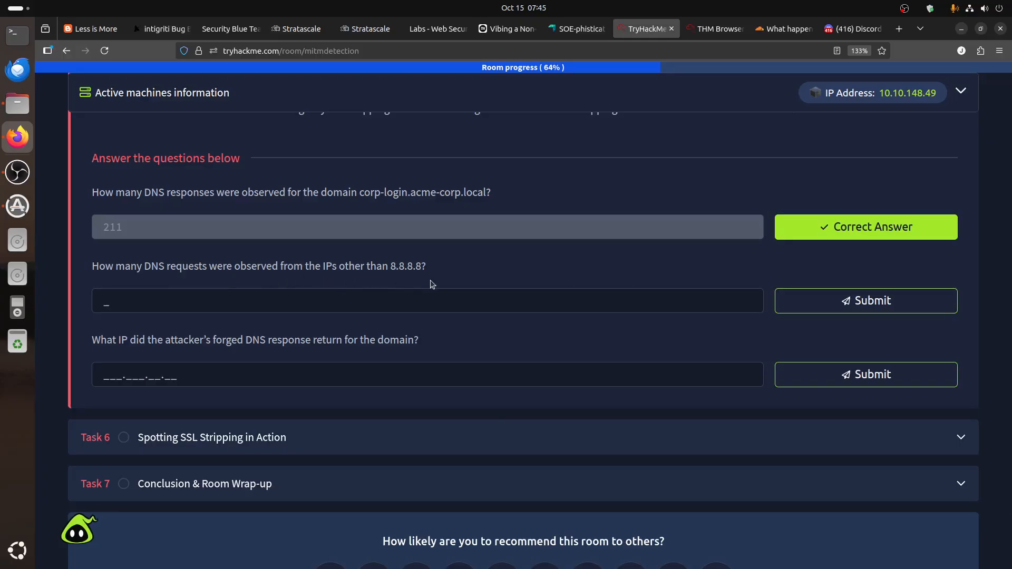
scroll(435, 295, "up", 5)
left_click(717, 31)
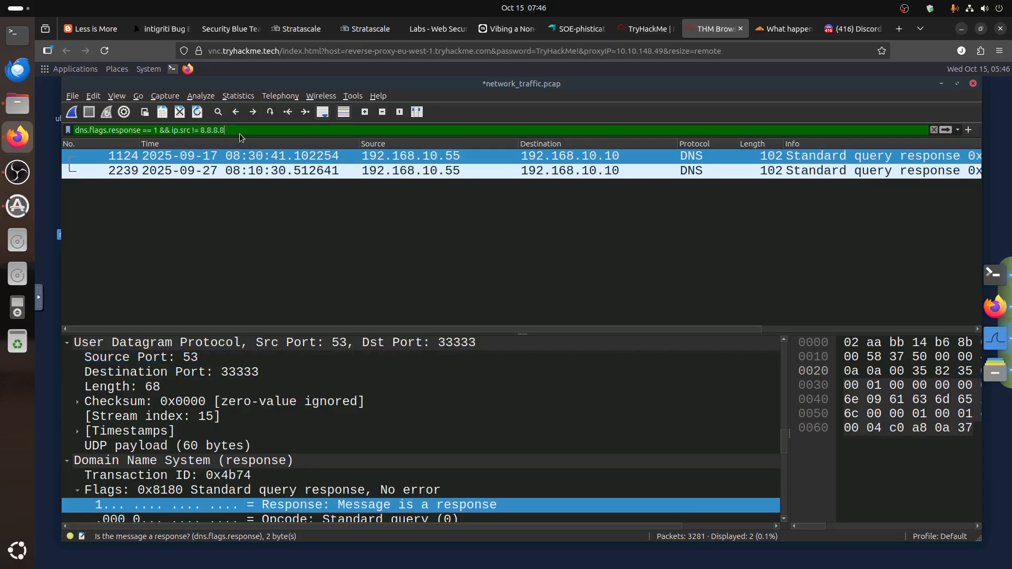
left_click_drag(241, 130, 34, 105)
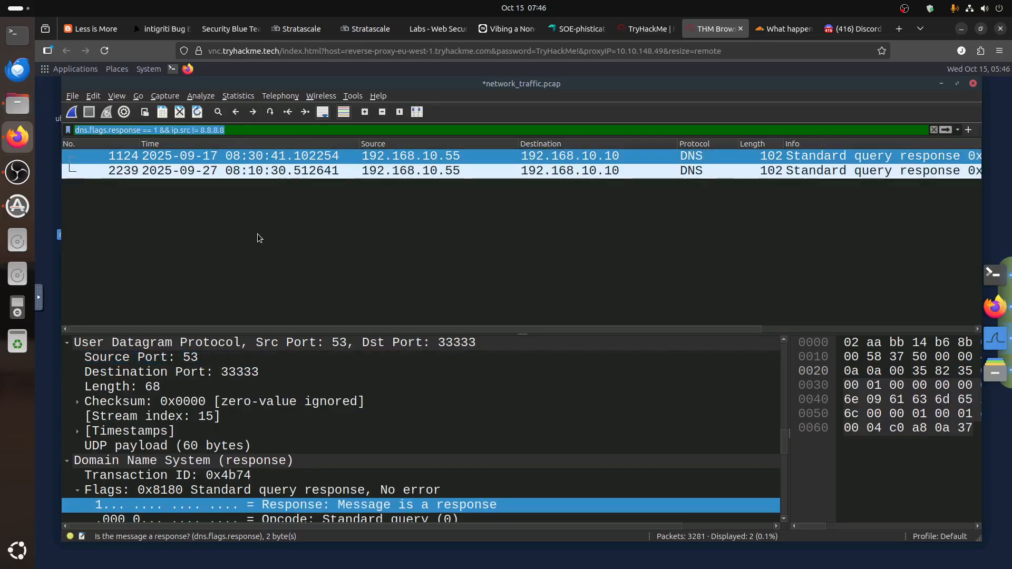
key("BackSpace")
type("dns")
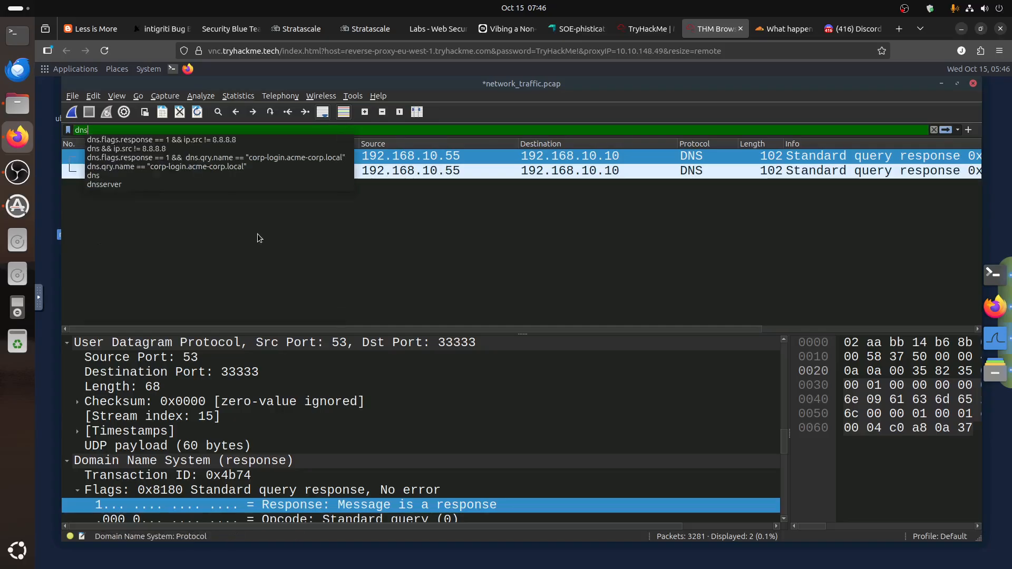
key("Return")
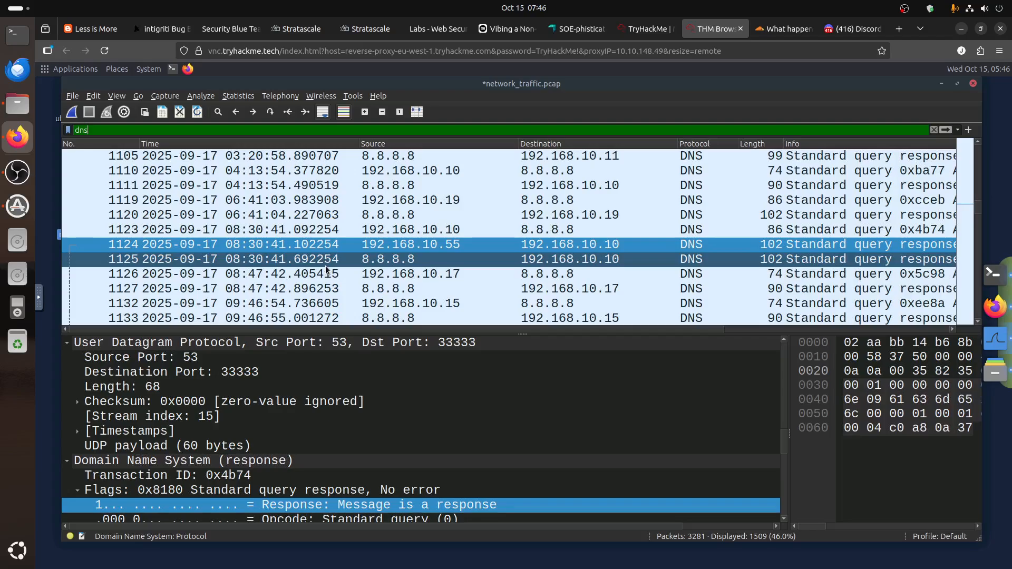
Examine the flags, query and answer details of DNS response packet 1111
left_click(533, 189)
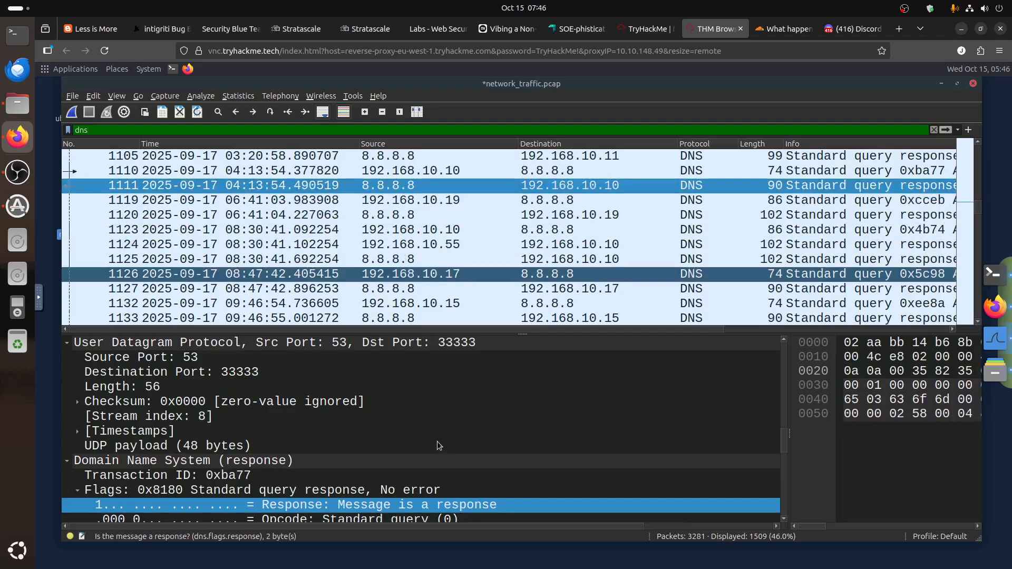
scroll(438, 444, "down", 4)
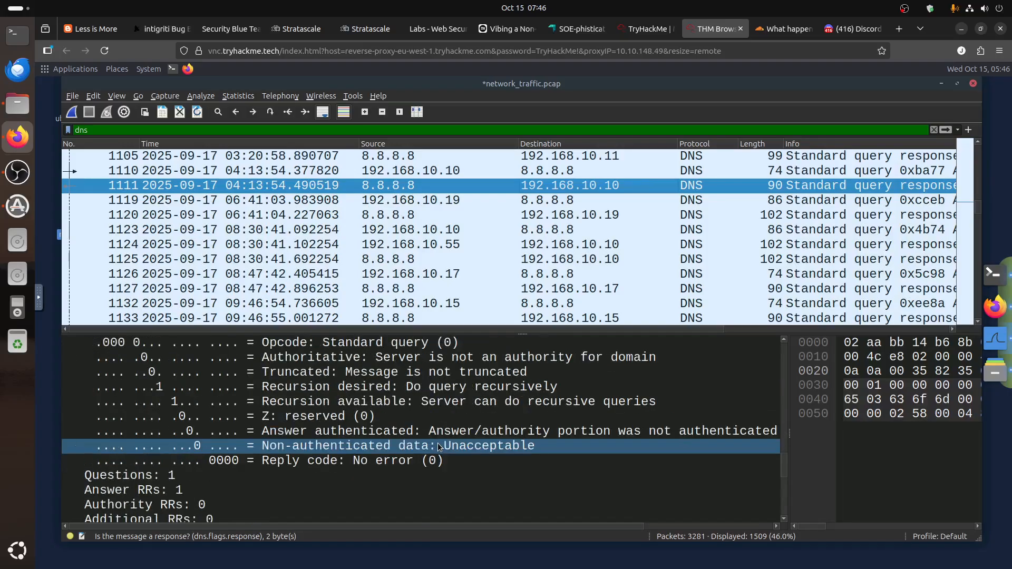
scroll(438, 446, "down", 3)
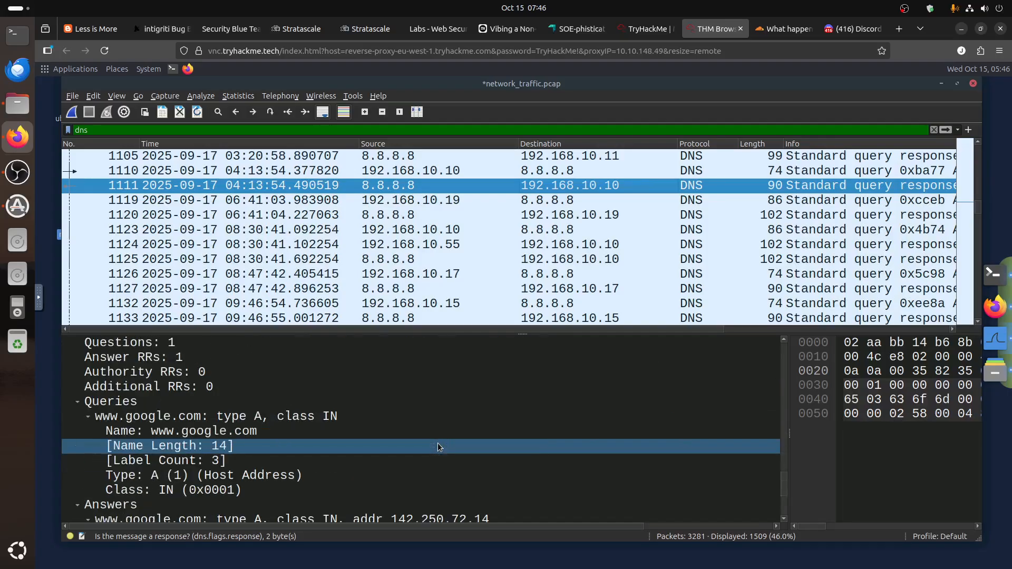
scroll(438, 446, "down", 3)
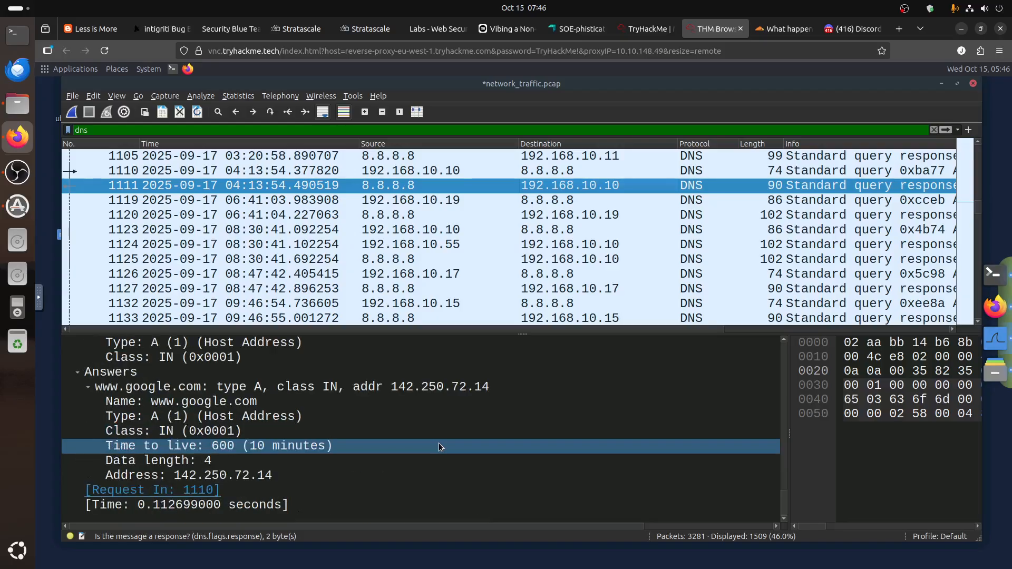
scroll(438, 446, "up", 2)
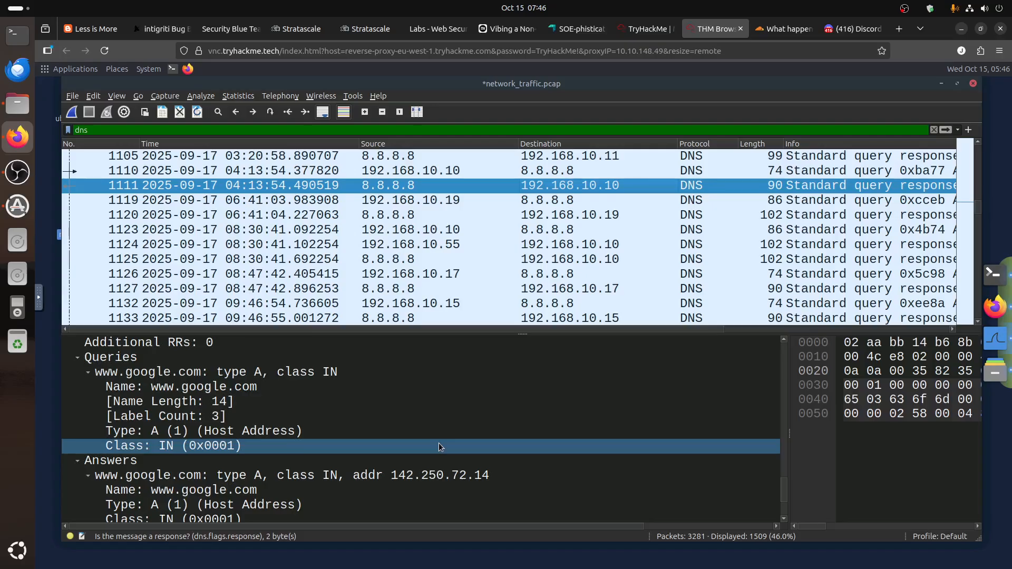
scroll(438, 446, "up", 1)
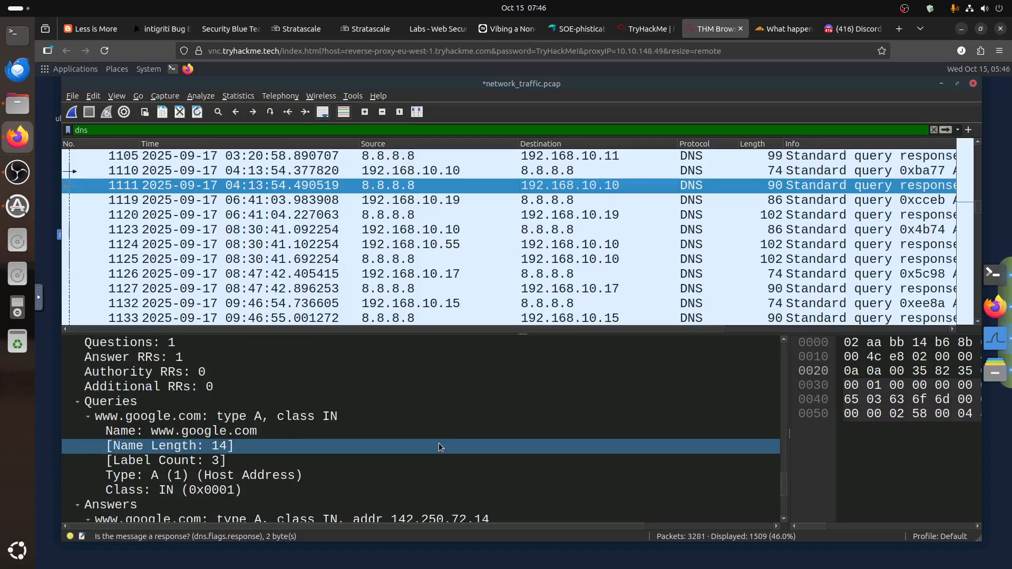
scroll(440, 447, "up", 3)
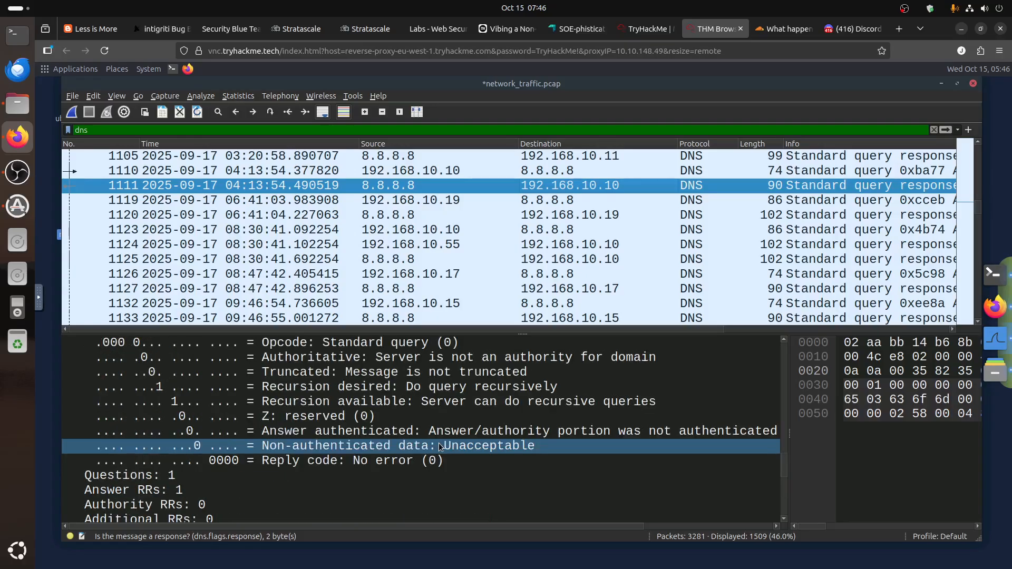
Select DNS query packet 1126 and apply the display filter dns.flags.response == 0 && ip.src != 8.8.8.8, adapted from the recent filter
scroll(440, 447, "up", 2)
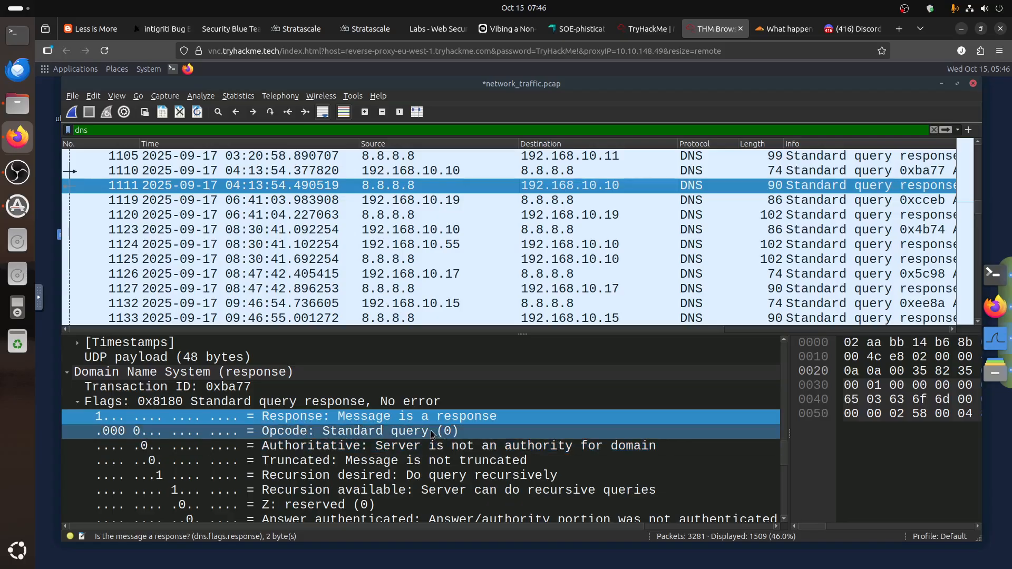
left_click(821, 274)
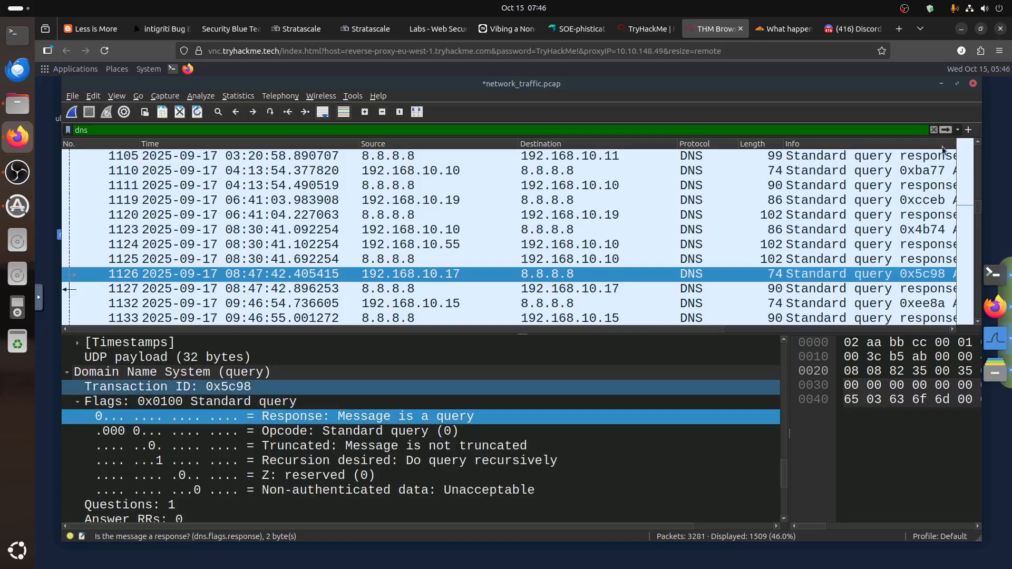
left_click(955, 133)
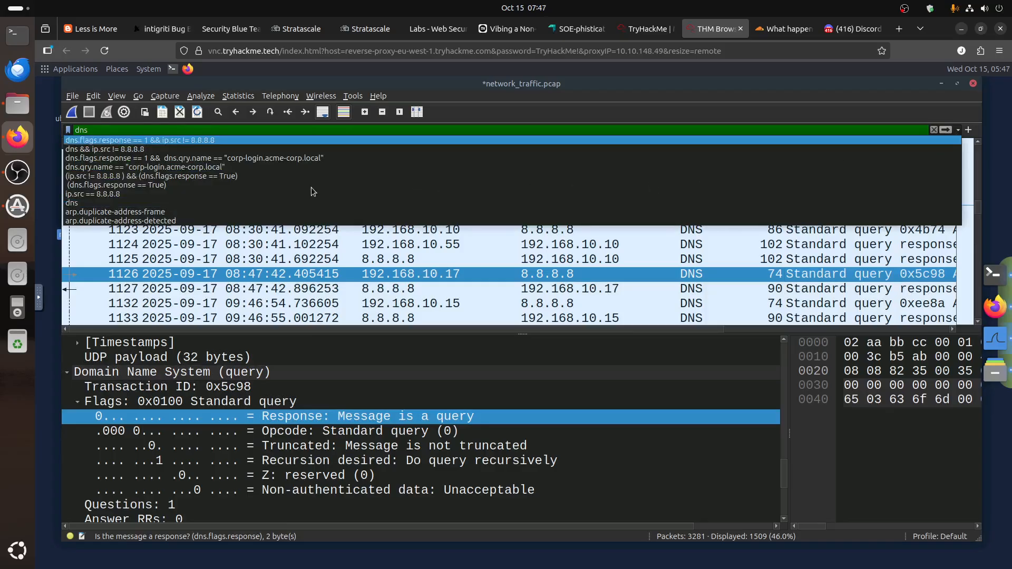
key("Escape")
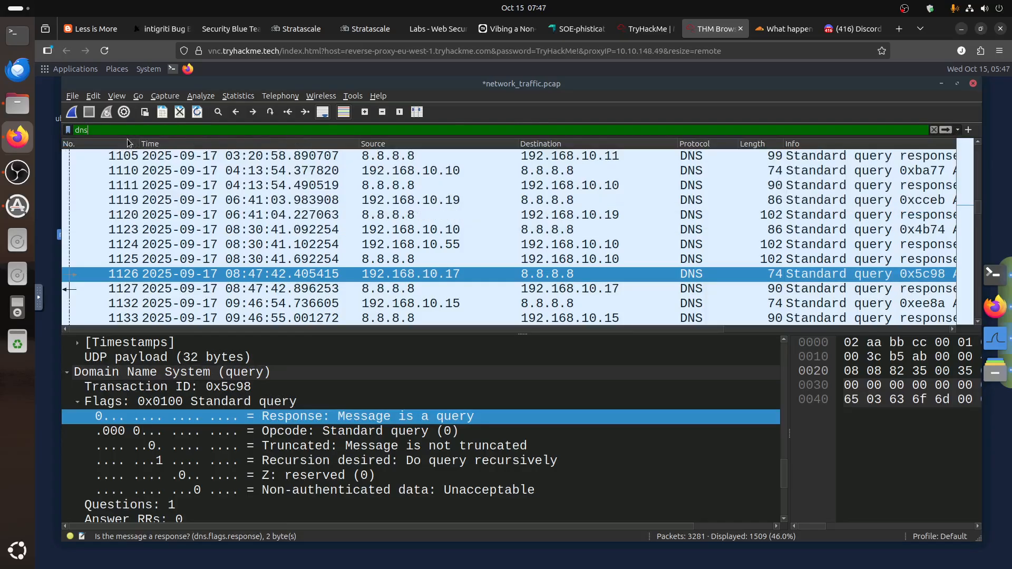
left_click(958, 130)
left_click(171, 140)
left_click(157, 130)
key("BackSpace")
type("0 && ip.src != 8.8.8.8")
key("Return")
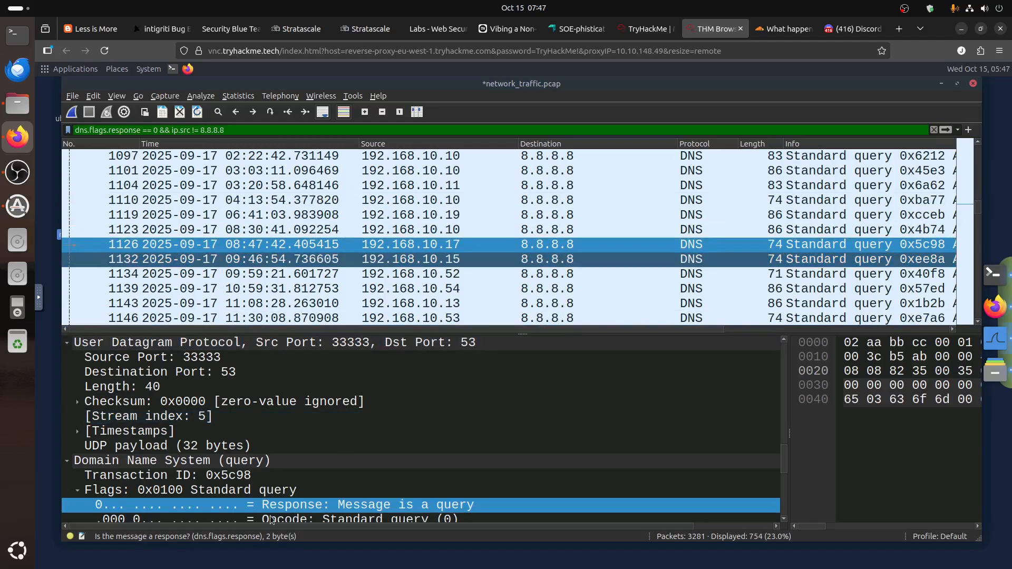
Examine the query, flags and UDP details of packet 1126, up to its destination address
scroll(273, 492, "down", 7)
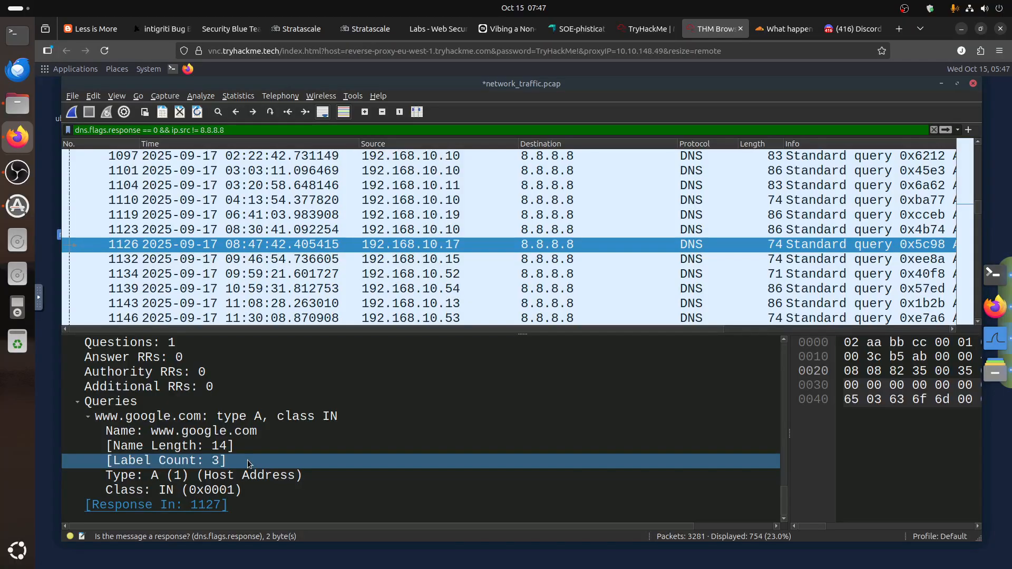
scroll(248, 460, "up", 2)
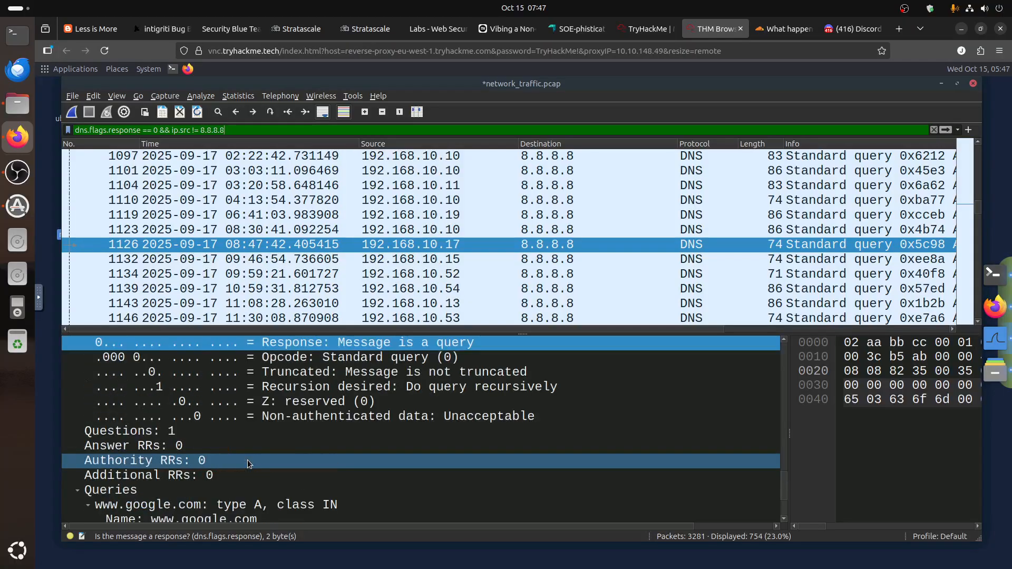
scroll(248, 460, "up", 3)
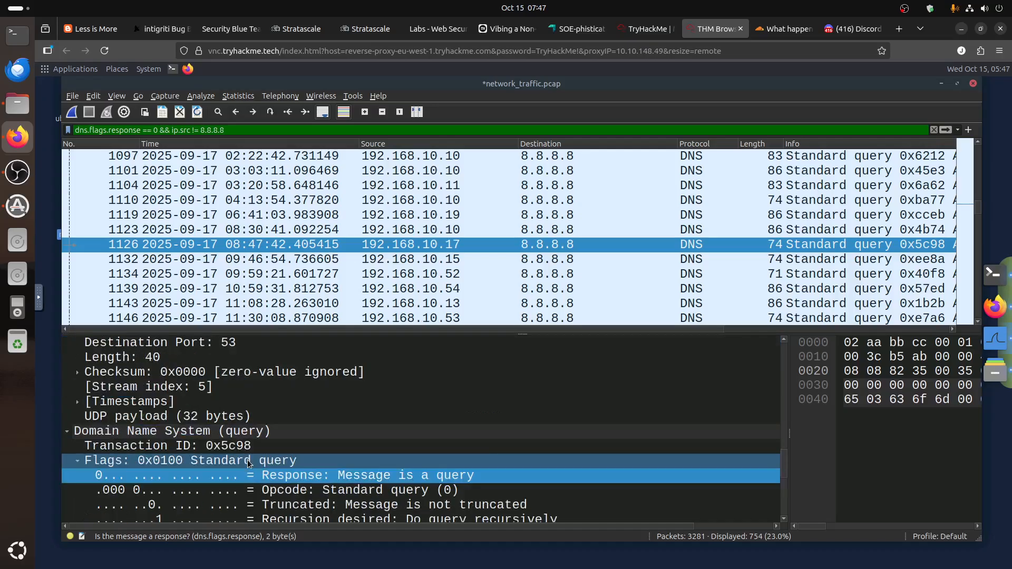
scroll(248, 460, "up", 2)
left_click(261, 390)
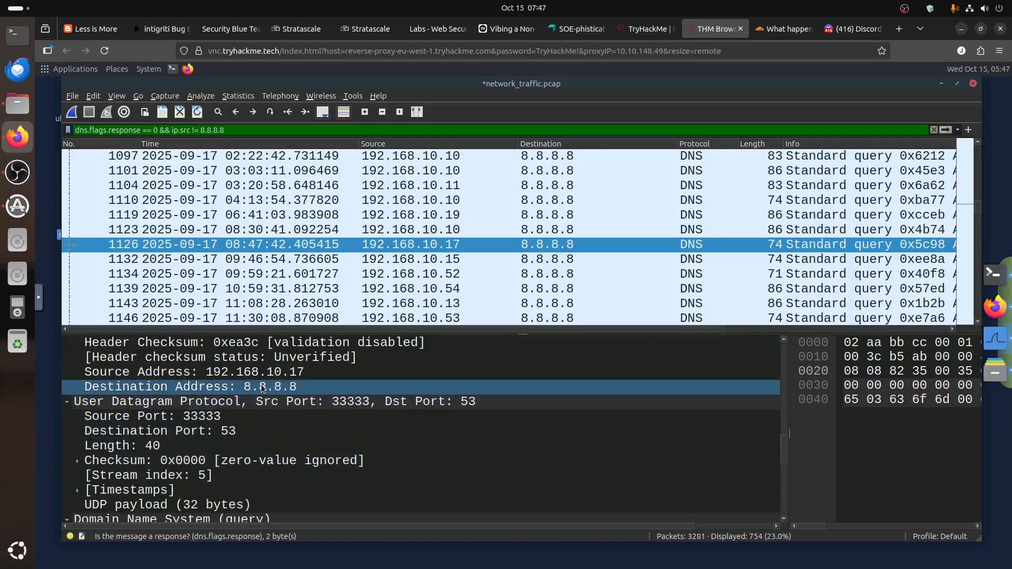
right_click(262, 389)
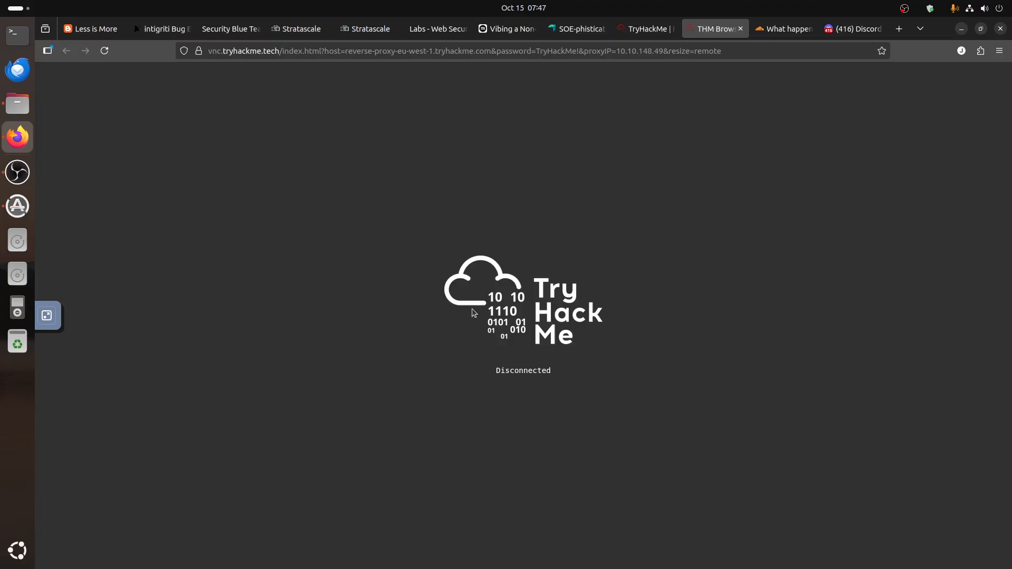
Check the target machine's status in the TryHackMe room and try reloading the disconnected remote desktop
left_click(637, 31)
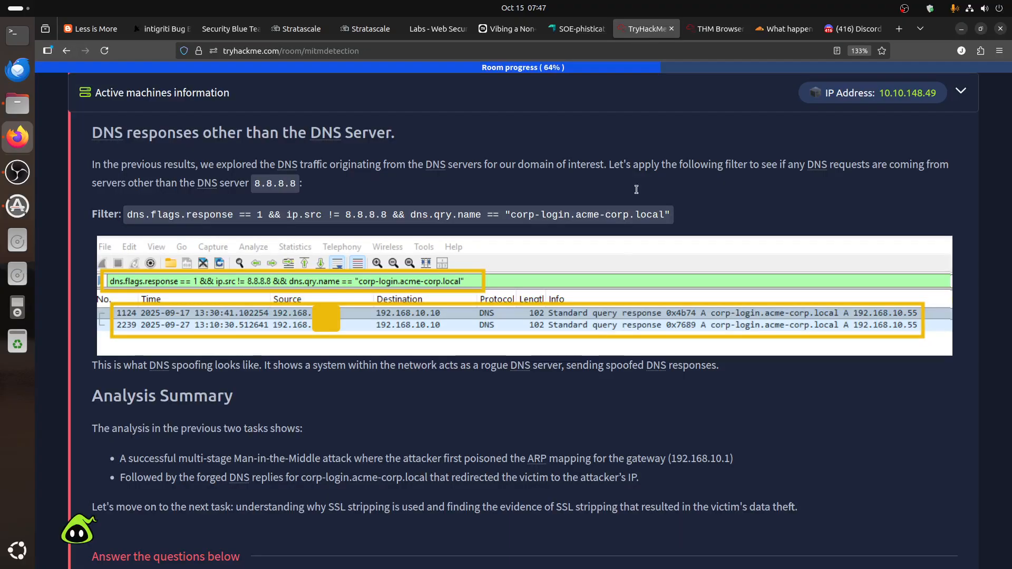
left_click(961, 93)
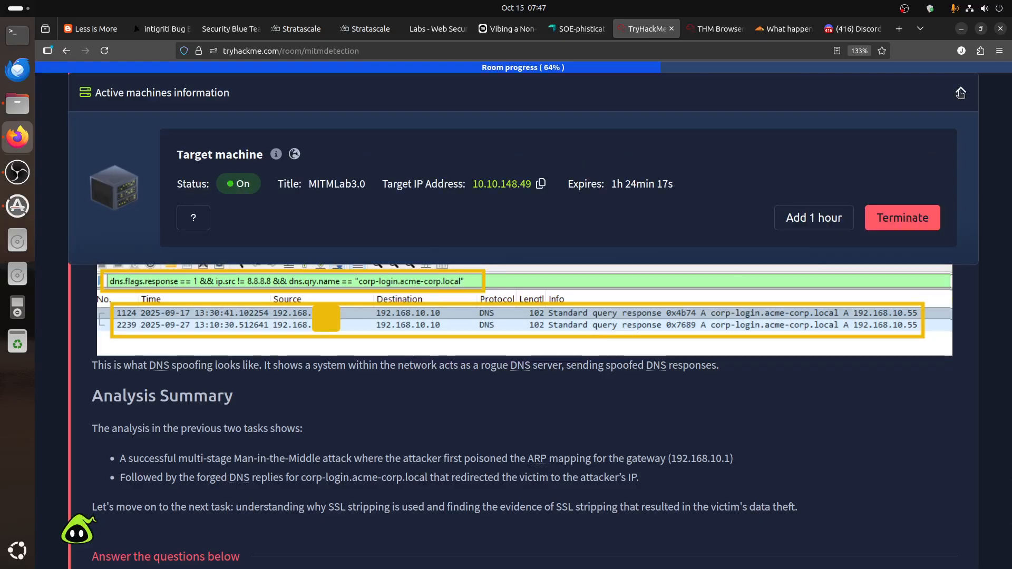
left_click(712, 32)
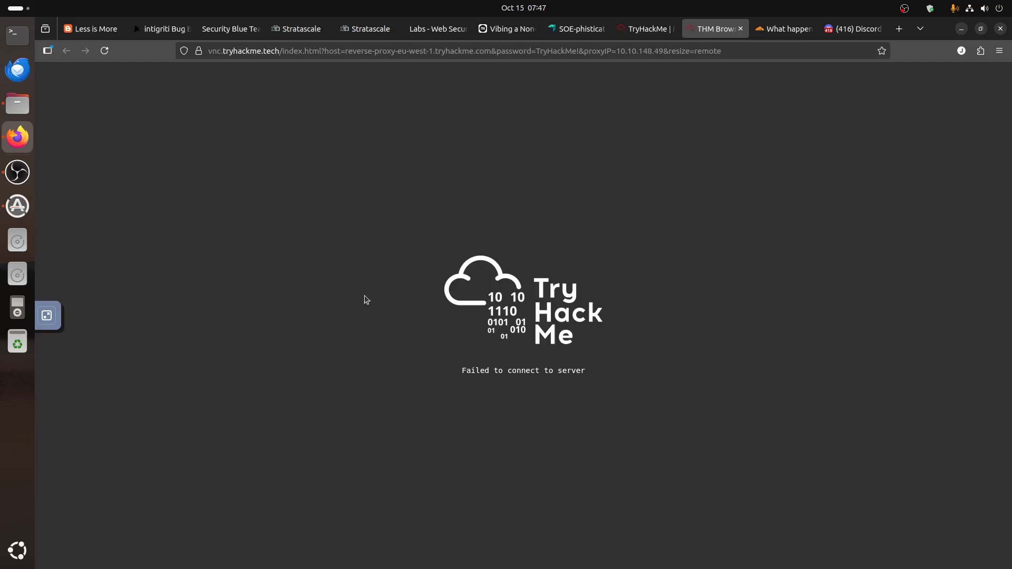
left_click(104, 51)
left_click(647, 34)
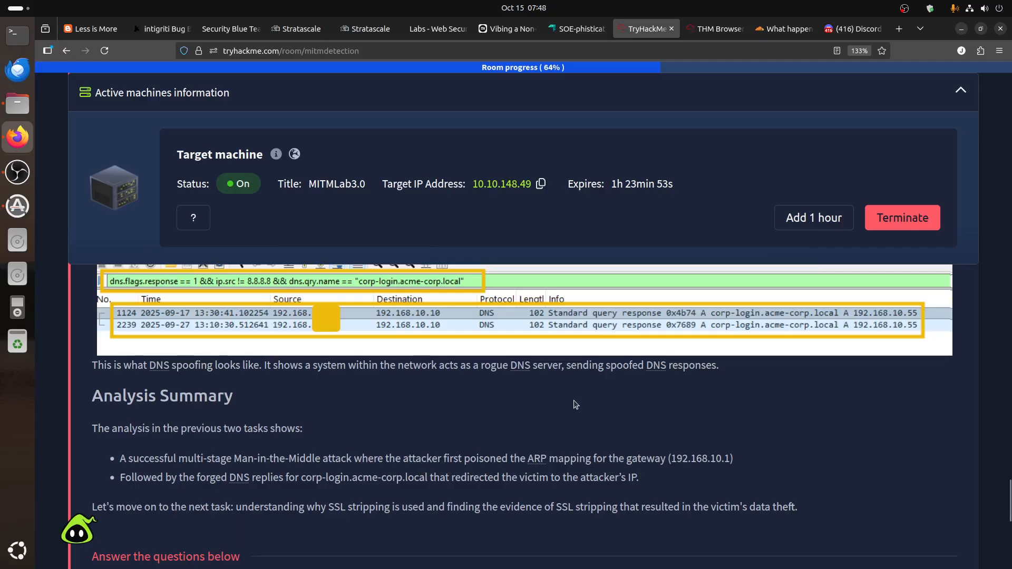
Try reloading both the room page and the remote desktop page to restore the connection
left_click(105, 50)
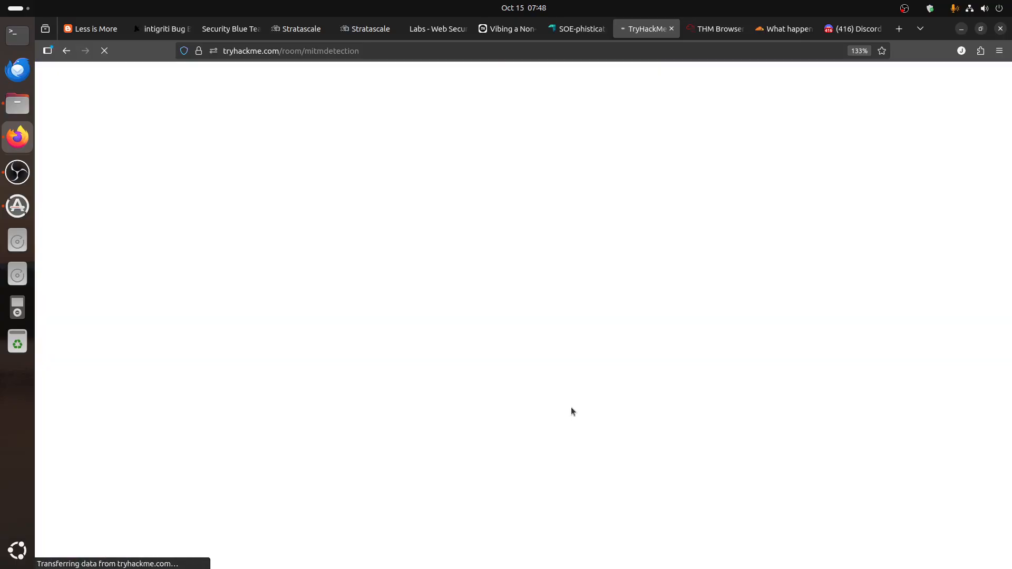
left_click(707, 29)
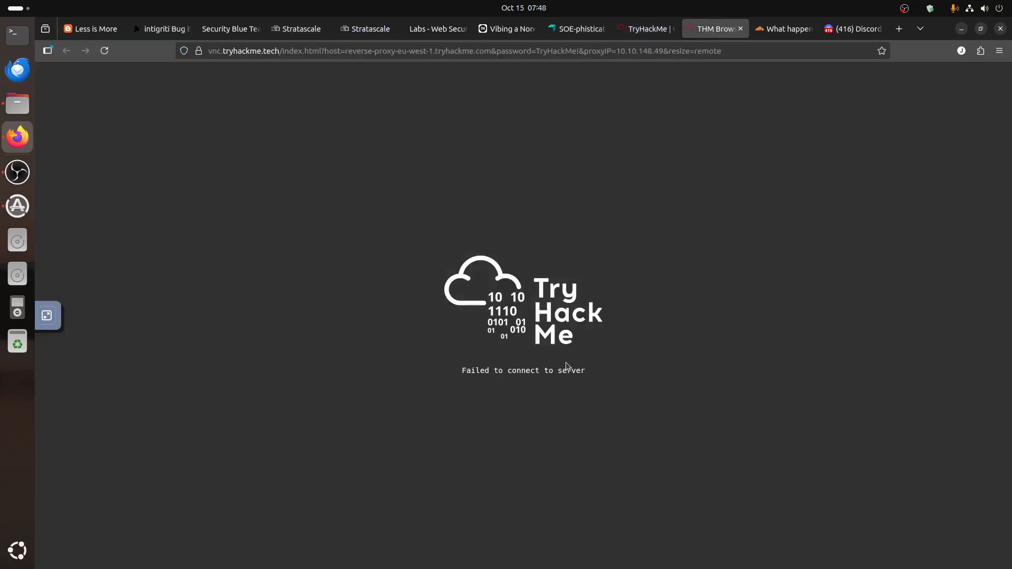
left_click(635, 29)
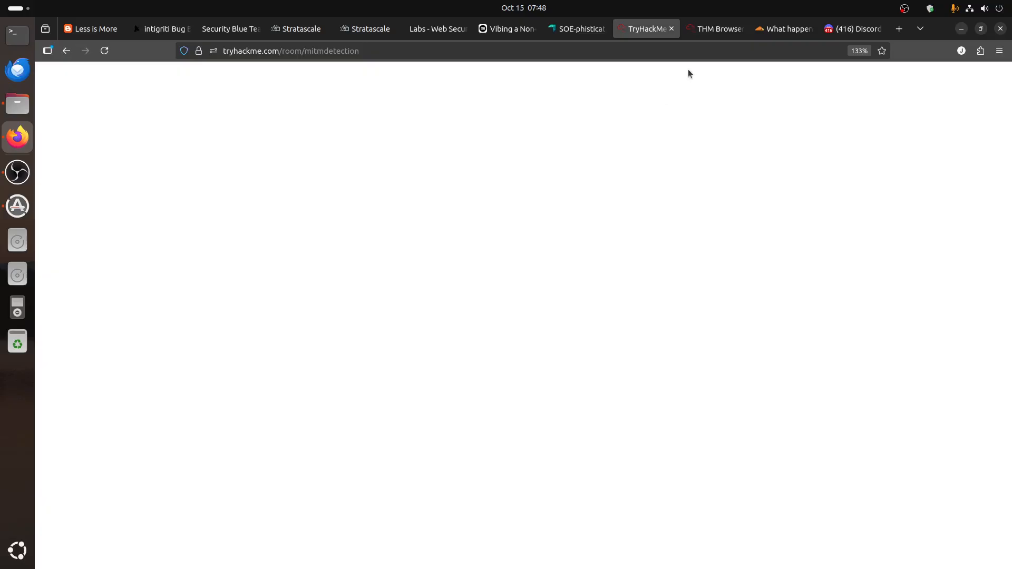
left_click(717, 29)
left_click(104, 50)
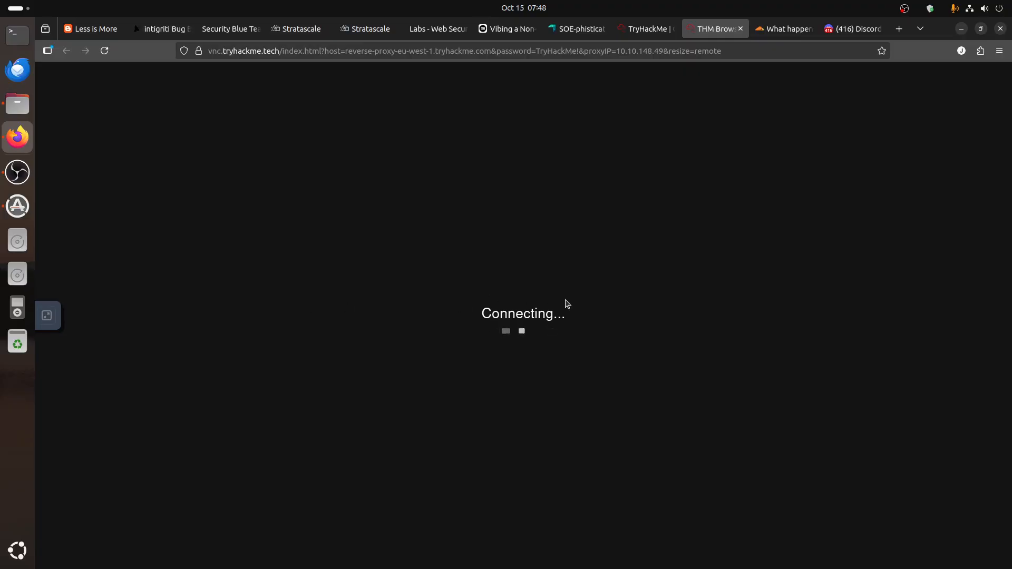
left_click(639, 29)
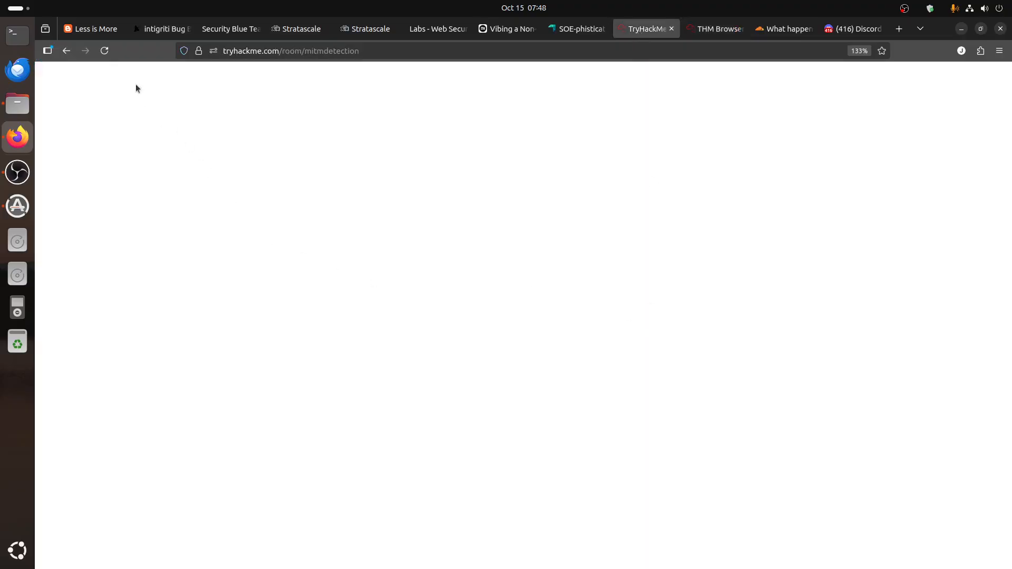
left_click(104, 51)
left_click(704, 36)
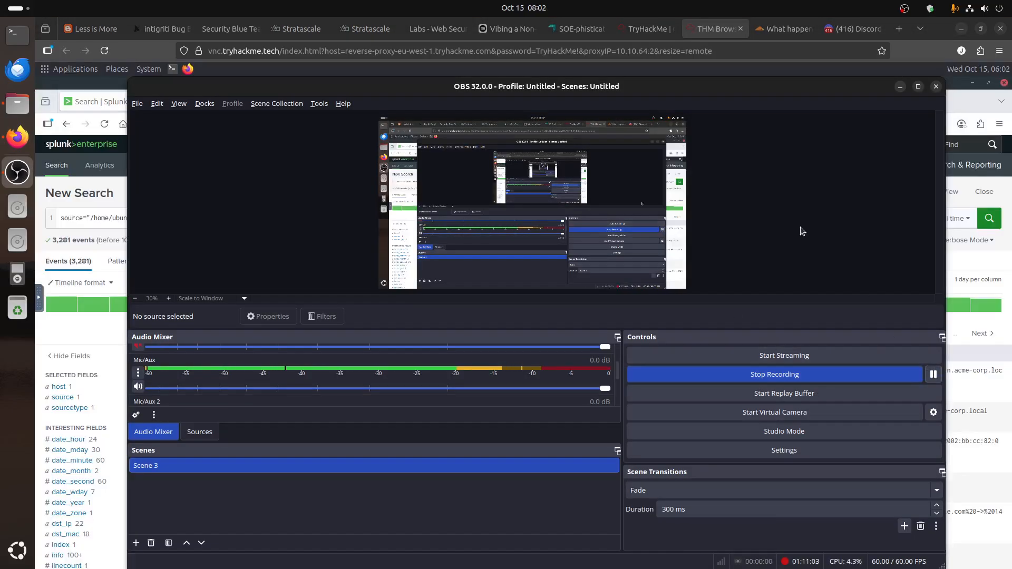
Recheck the room's unanswered DNS questions, then minimize the Splunk browser window and bring up network_traffic.pcap in Wireshark
left_click(650, 31)
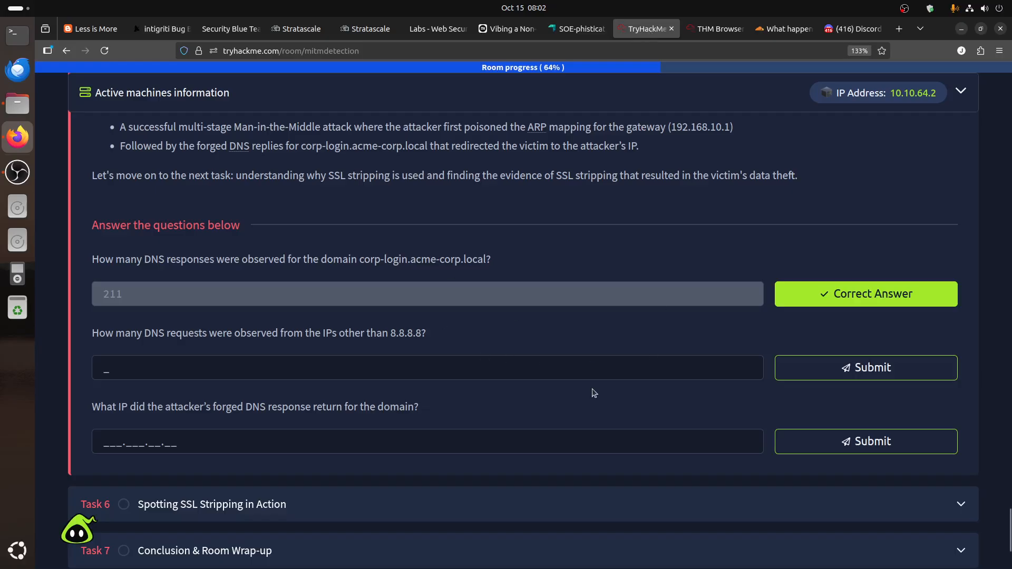
left_click(722, 36)
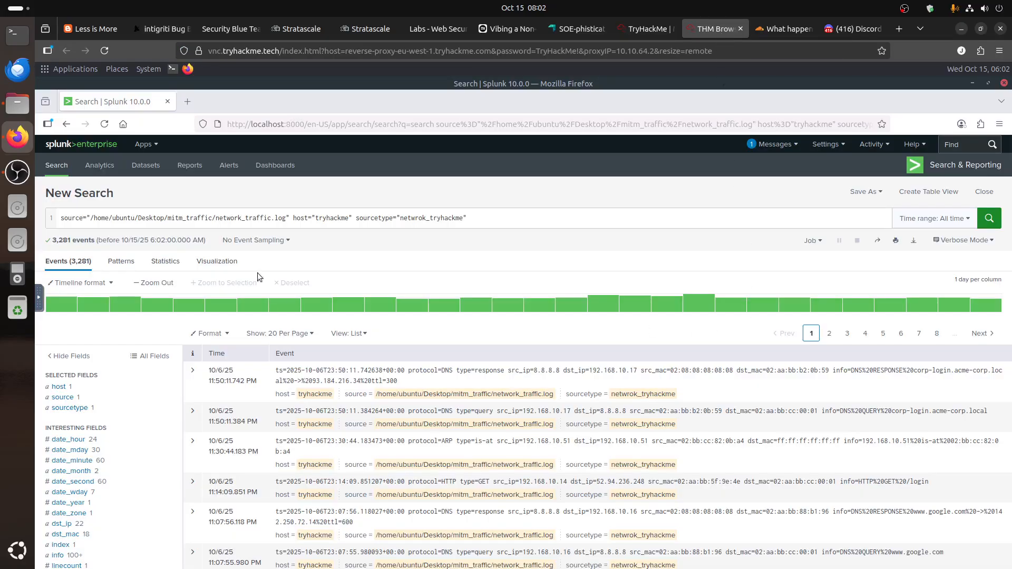
left_click(972, 83)
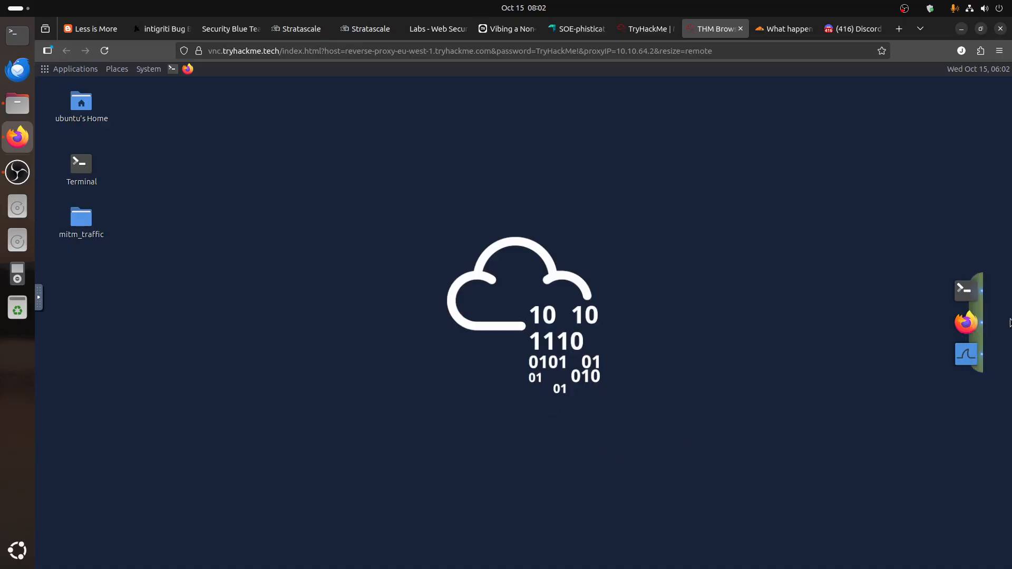
left_click(960, 354)
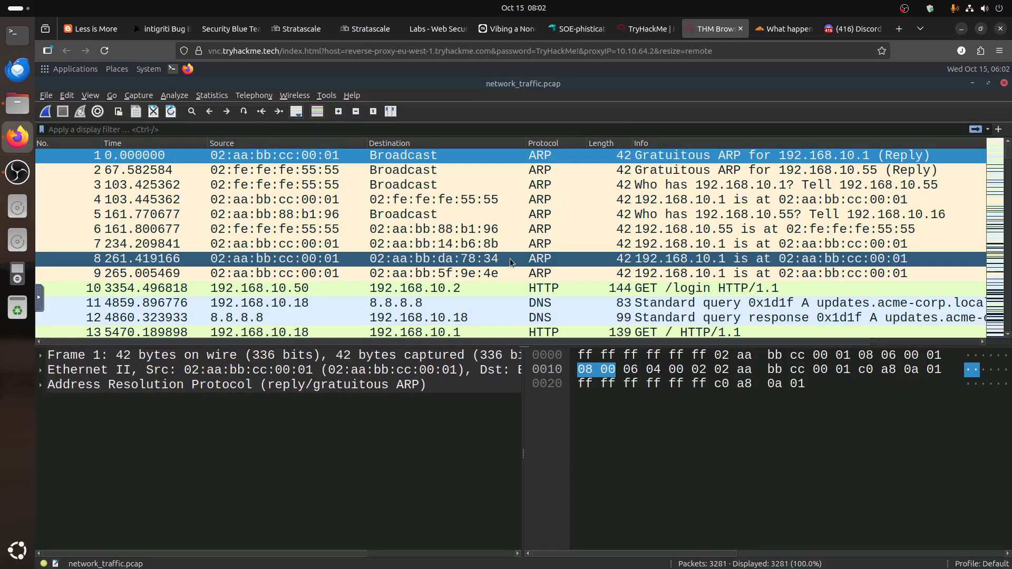
Enable resolution of network (IP) addresses and transport names in the Name Resolution preferences
left_click(67, 96)
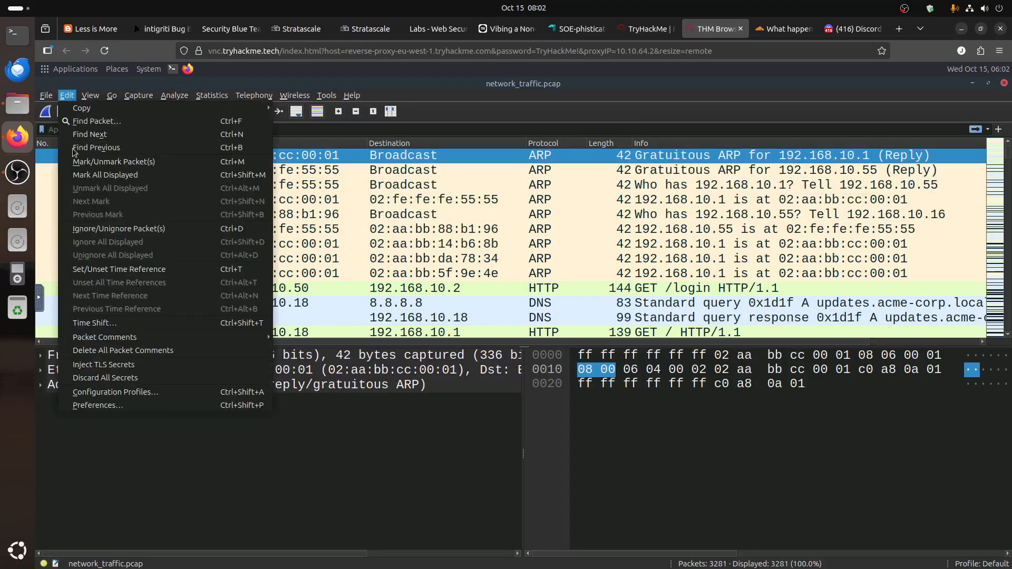
left_click(127, 404)
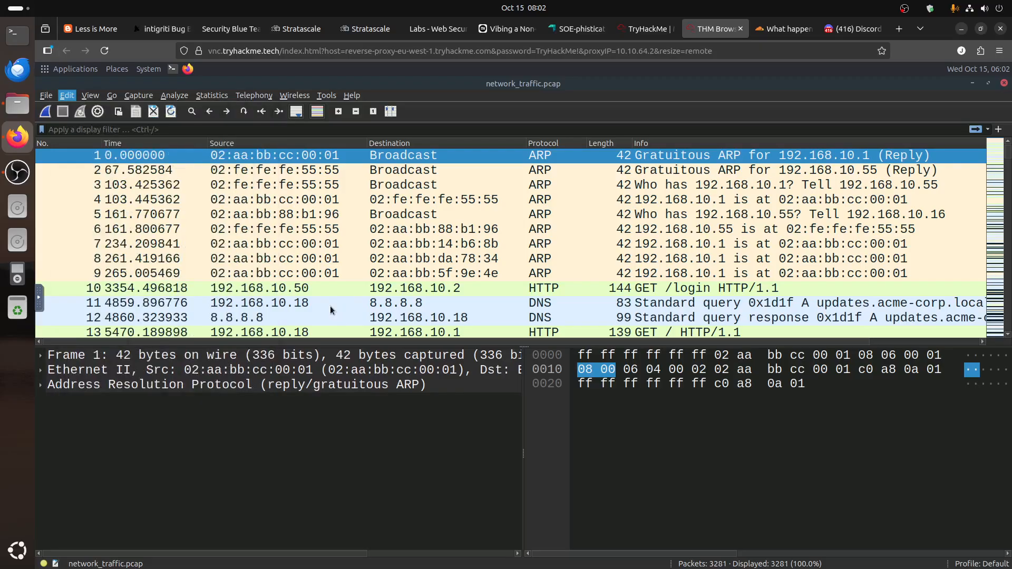
left_click(68, 166)
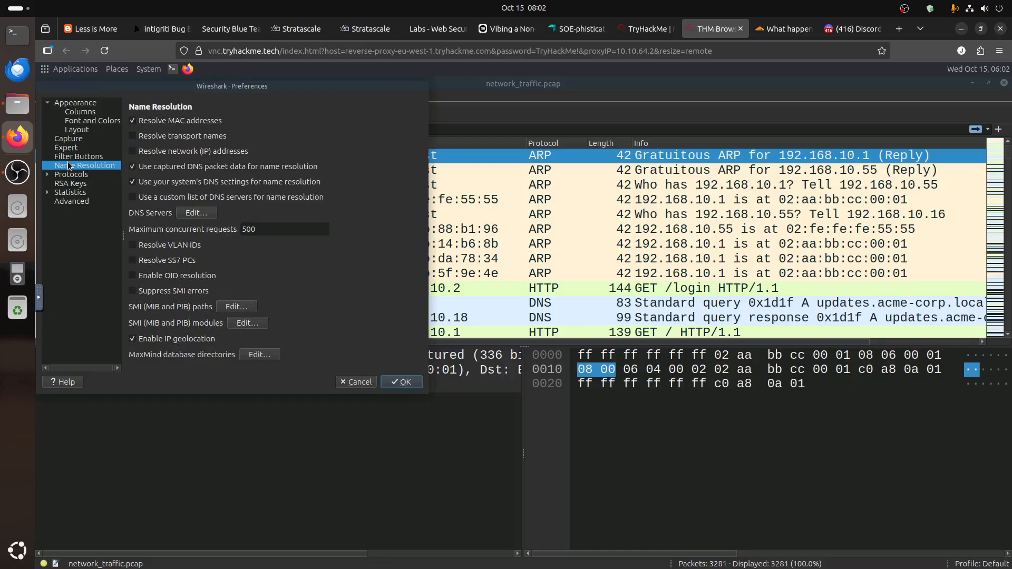
left_click(155, 151)
left_click(156, 136)
left_click(401, 383)
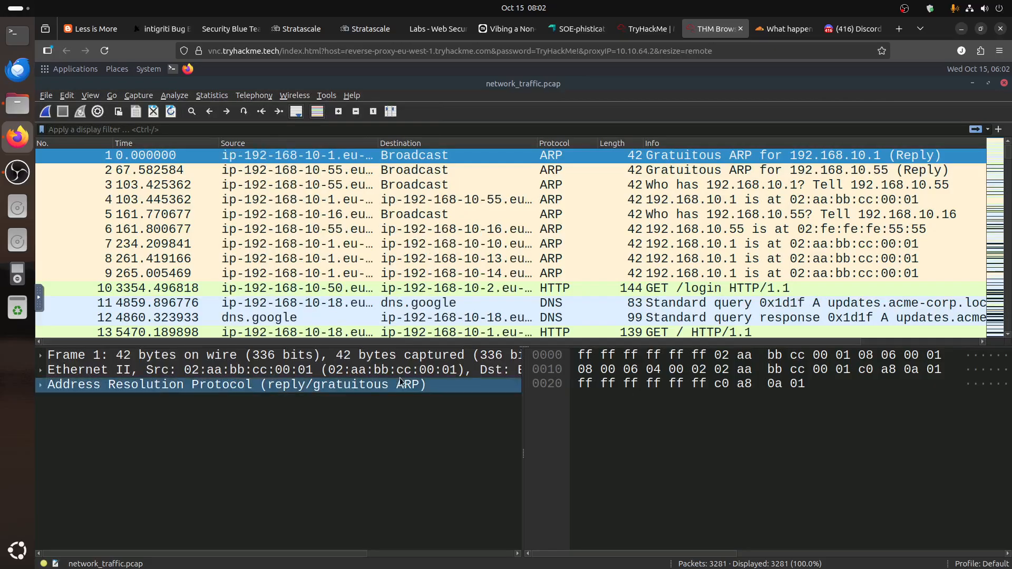
Apply the display filter arp to the capture and look through the ARP packets
left_click(194, 129)
type("arp")
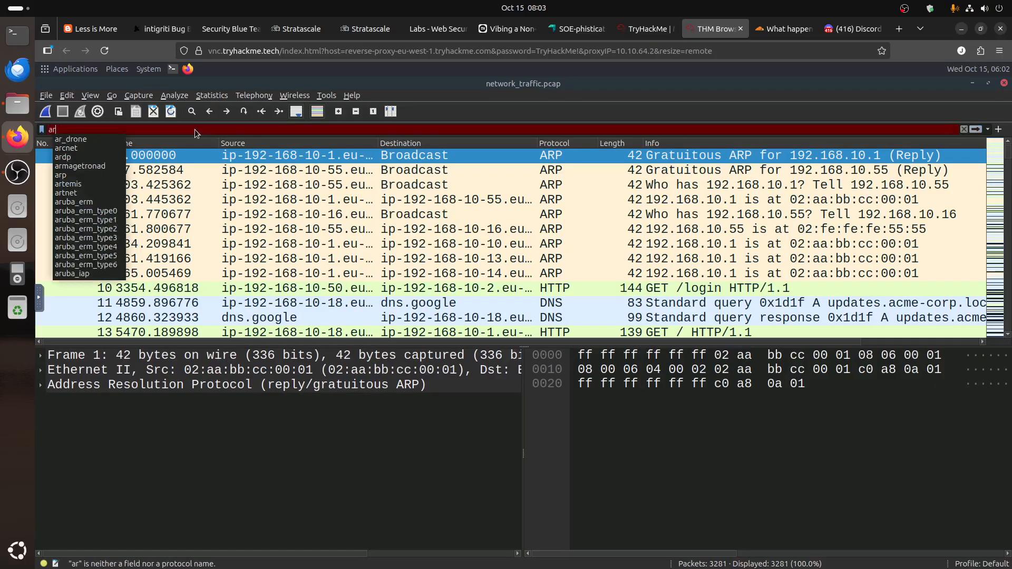
key("Return")
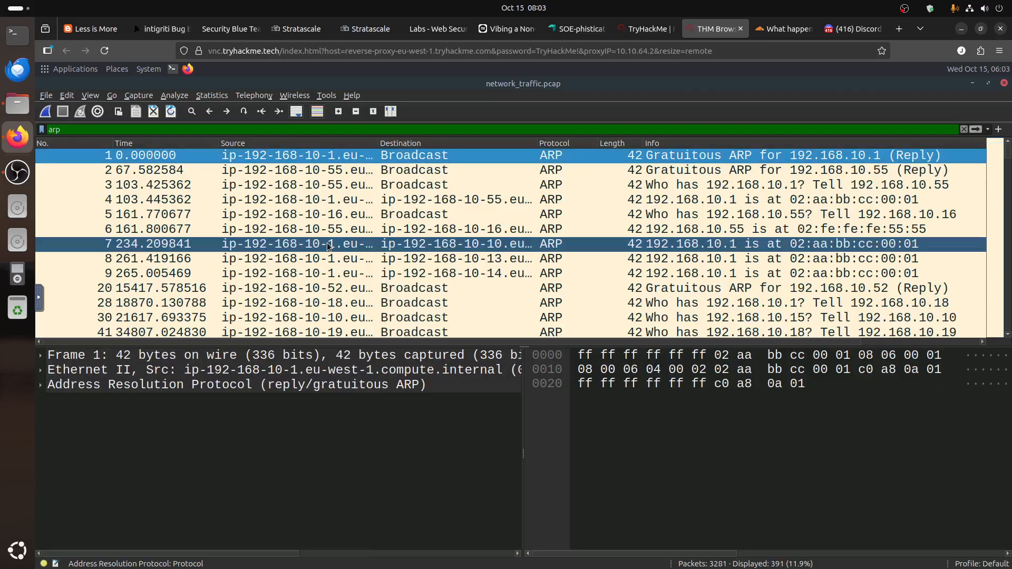
scroll(329, 246, "down", 8)
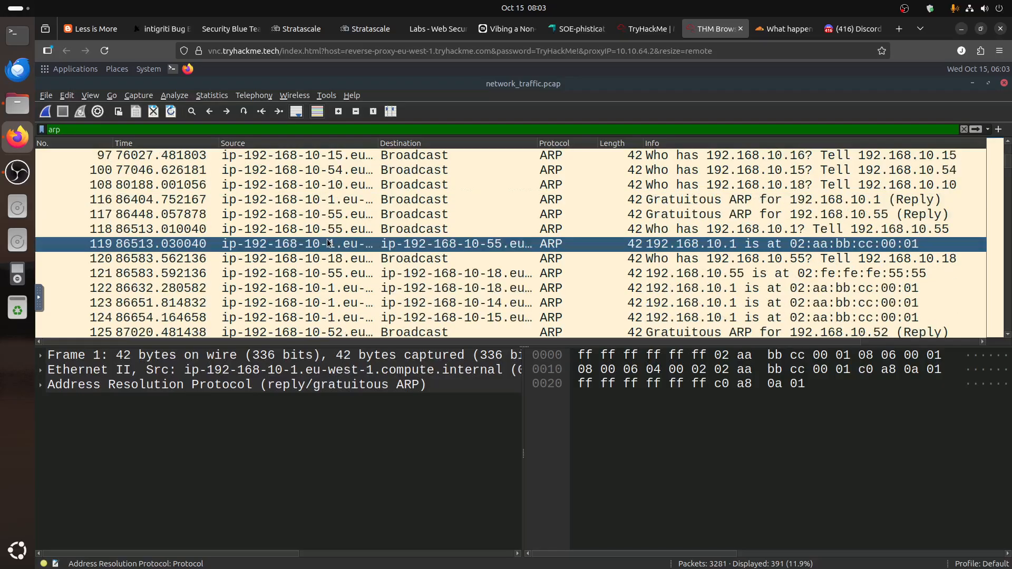
scroll(329, 243, "down", 1)
scroll(329, 243, "down", 12)
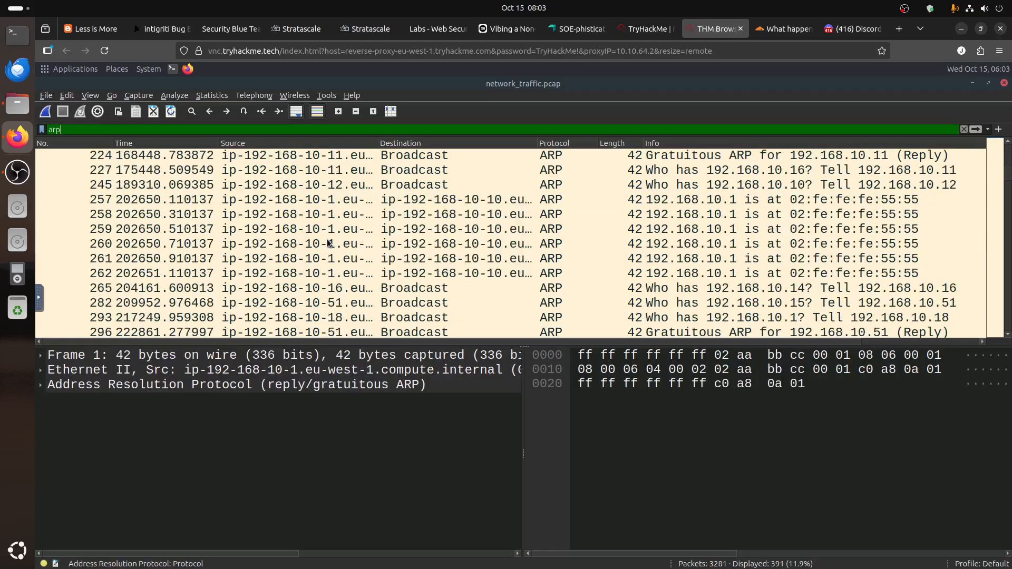
scroll(329, 240, "down", 2)
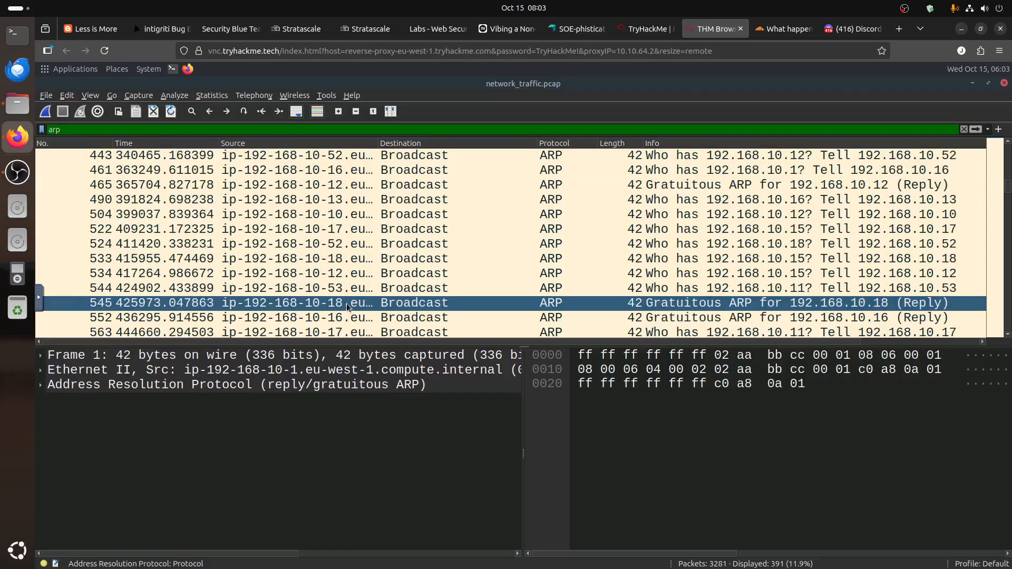
scroll(348, 308, "down", 6)
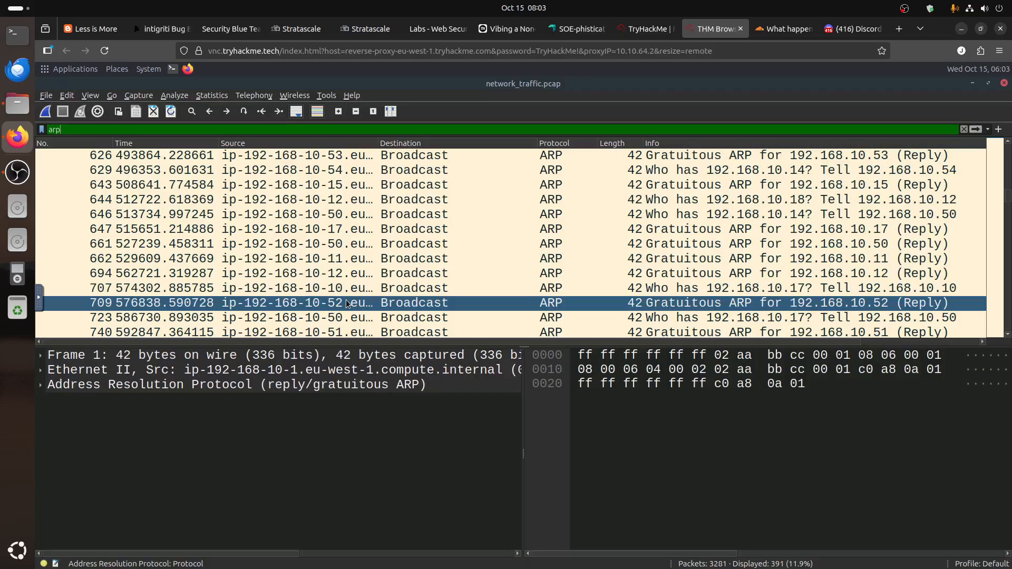
right_click(142, 144)
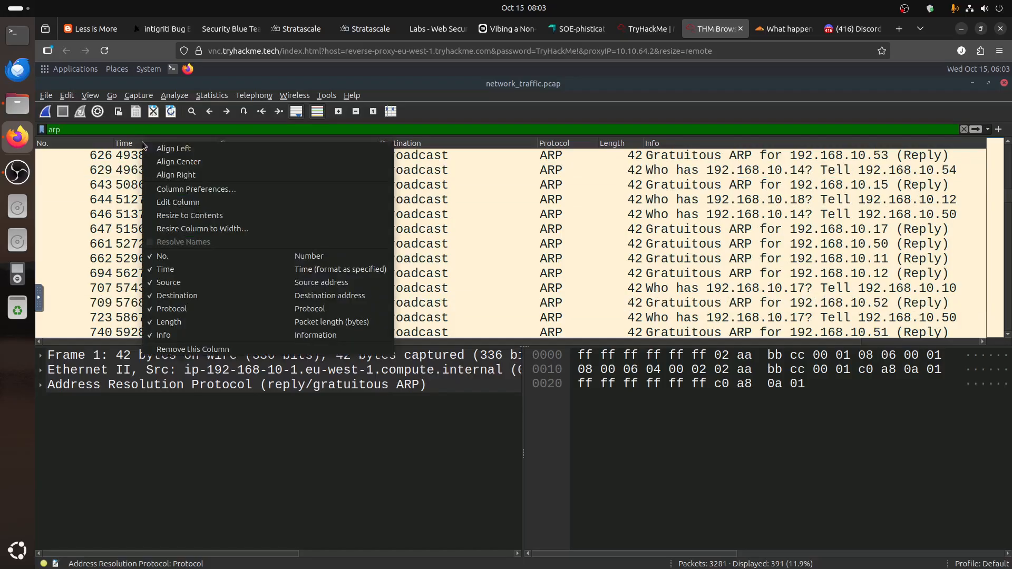
left_click(200, 204)
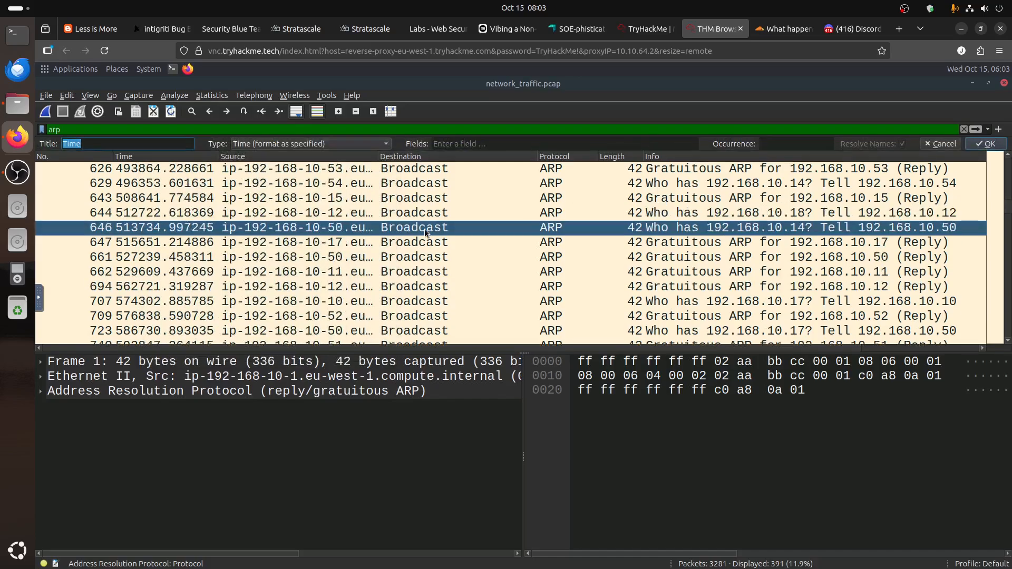
left_click(940, 144)
Set the Time column's type to "UTC date, as YYYY-MM-DD, and time" in the column preferences
right_click(129, 144)
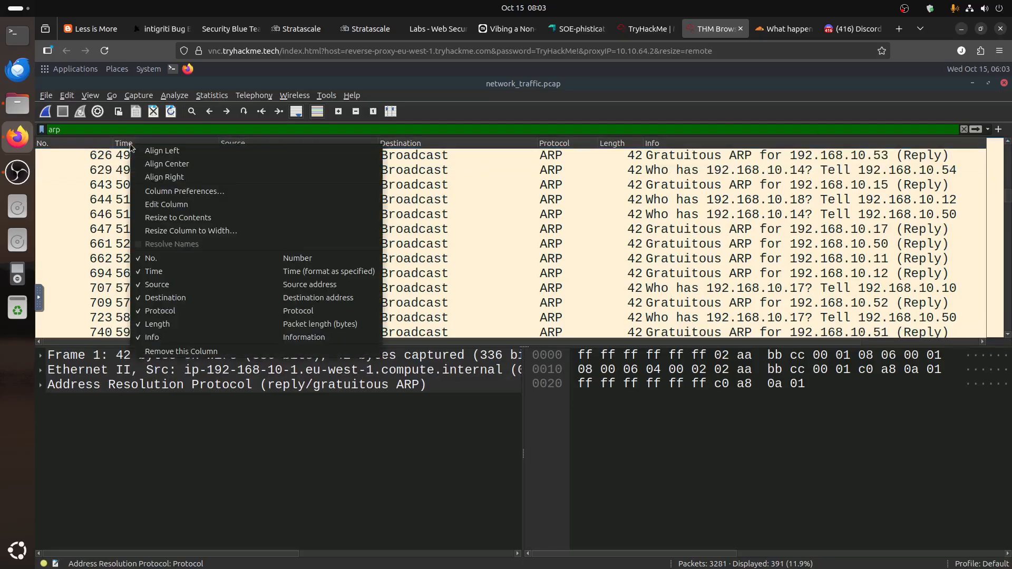
left_click(192, 191)
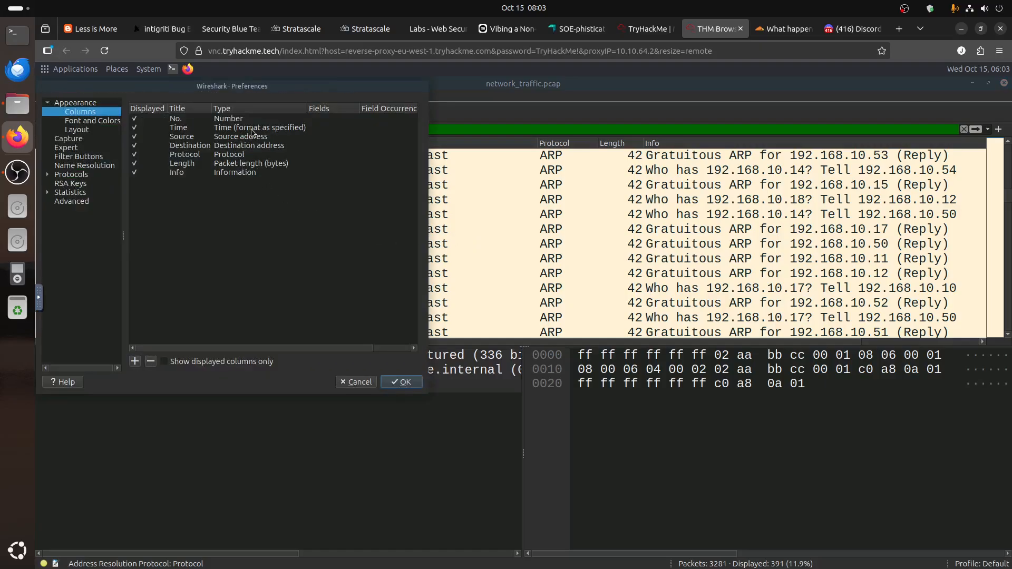
left_click(254, 129)
left_click(254, 129)
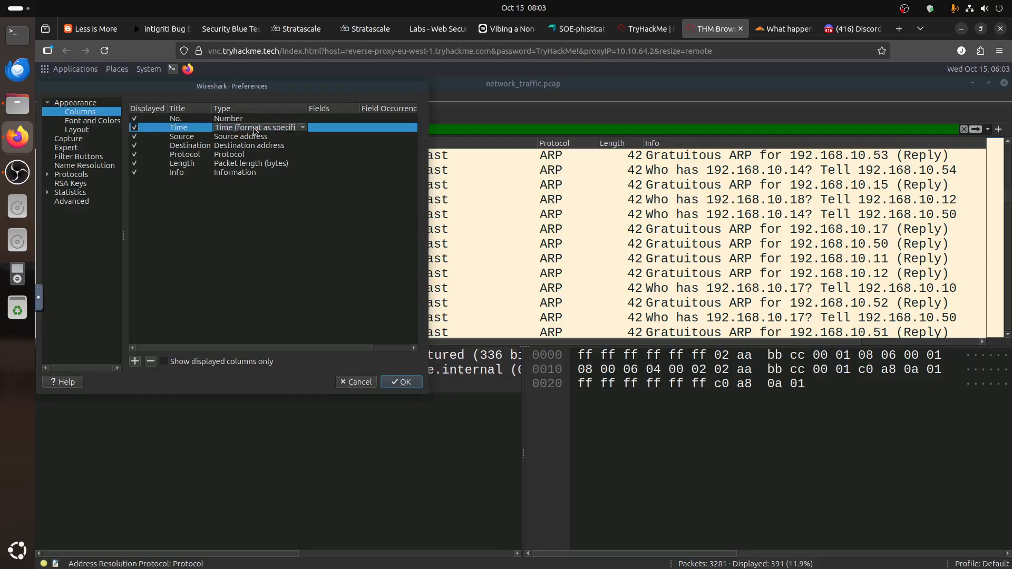
left_click(254, 130)
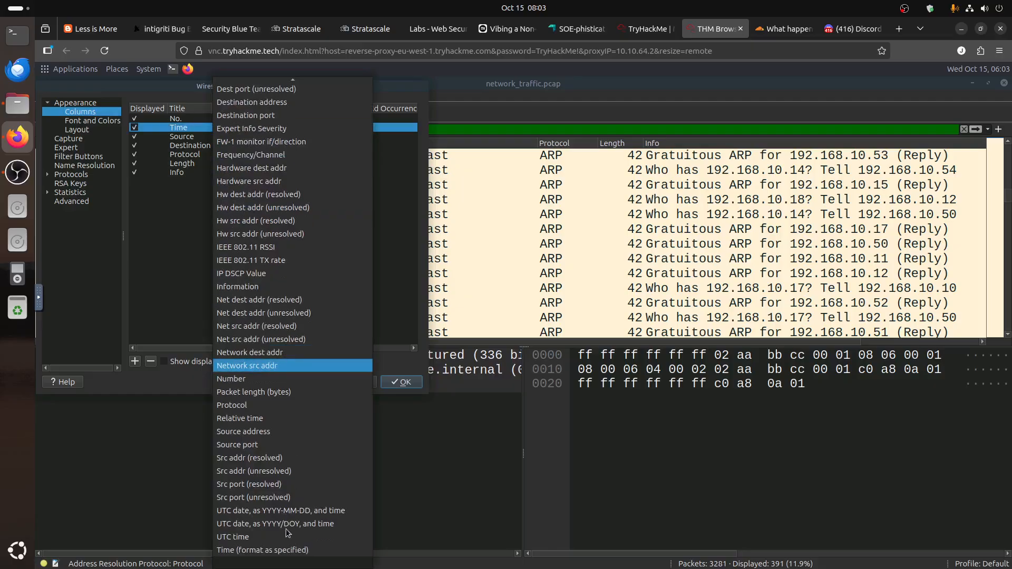
left_click(298, 510)
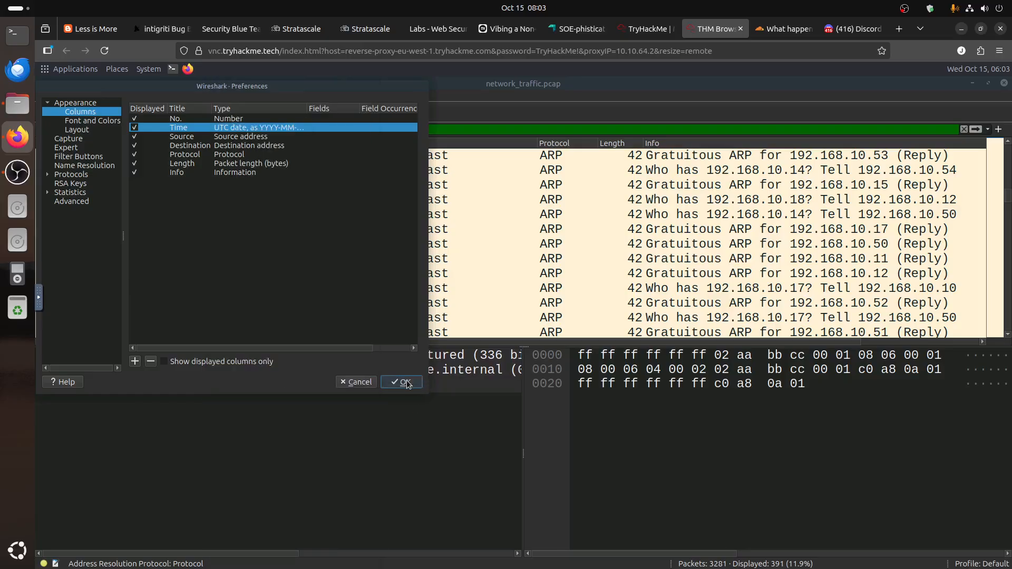
left_click(403, 382)
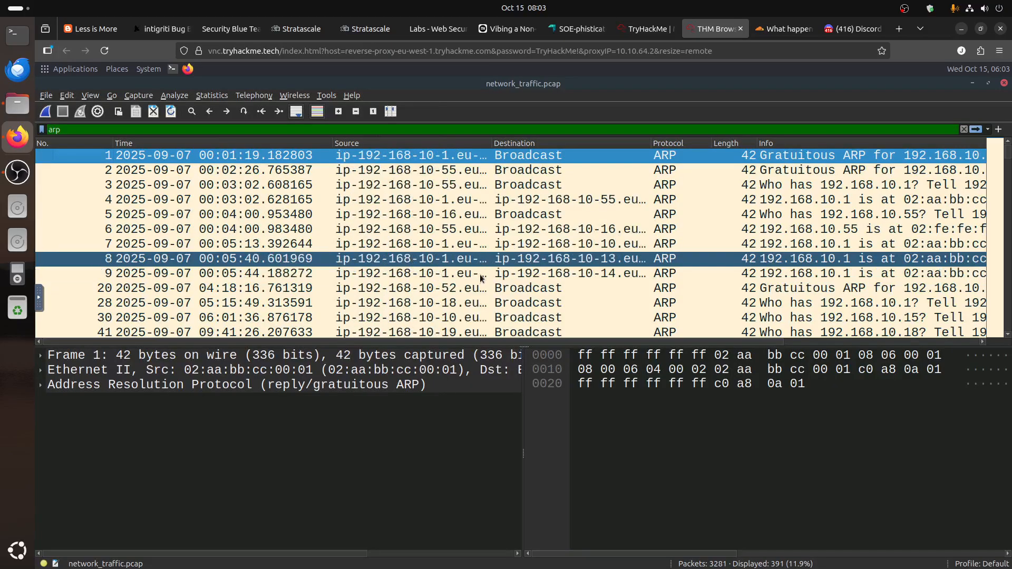
Look through the ARP packets, examining the sources and full Info text of the requests and gratuitous replies
scroll(480, 274, "down", 15)
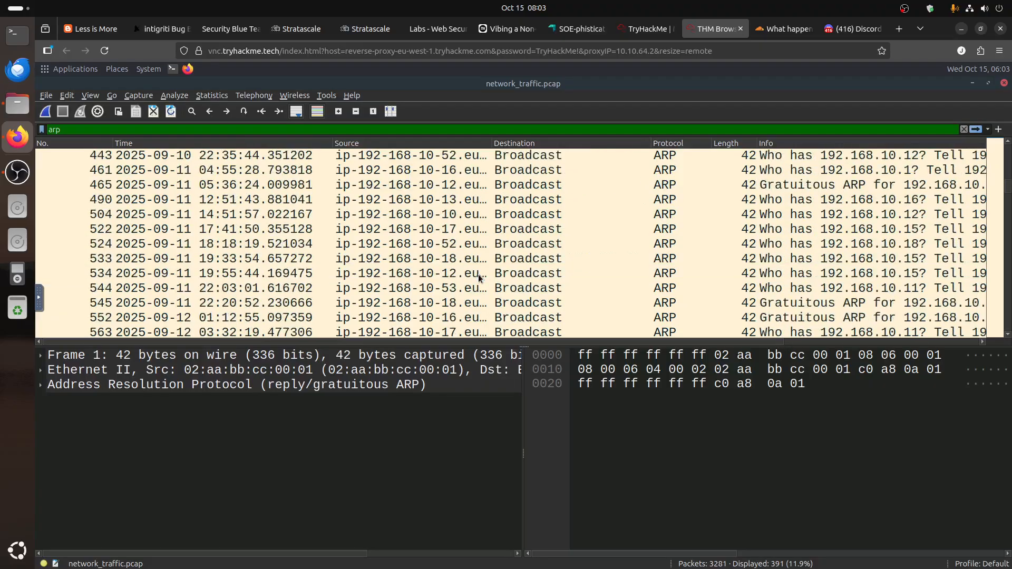
left_click(449, 331)
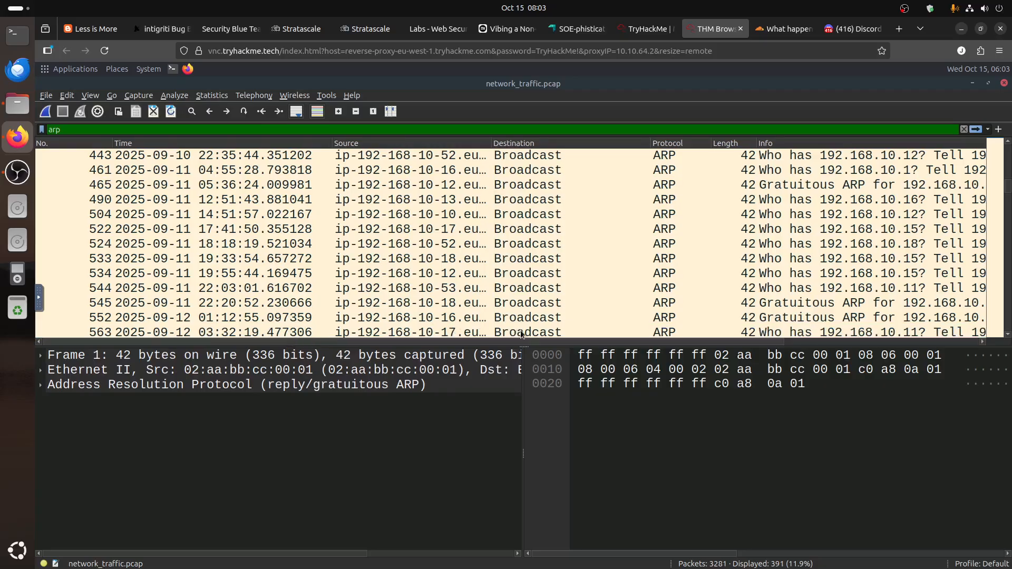
scroll(520, 334, "right", 5)
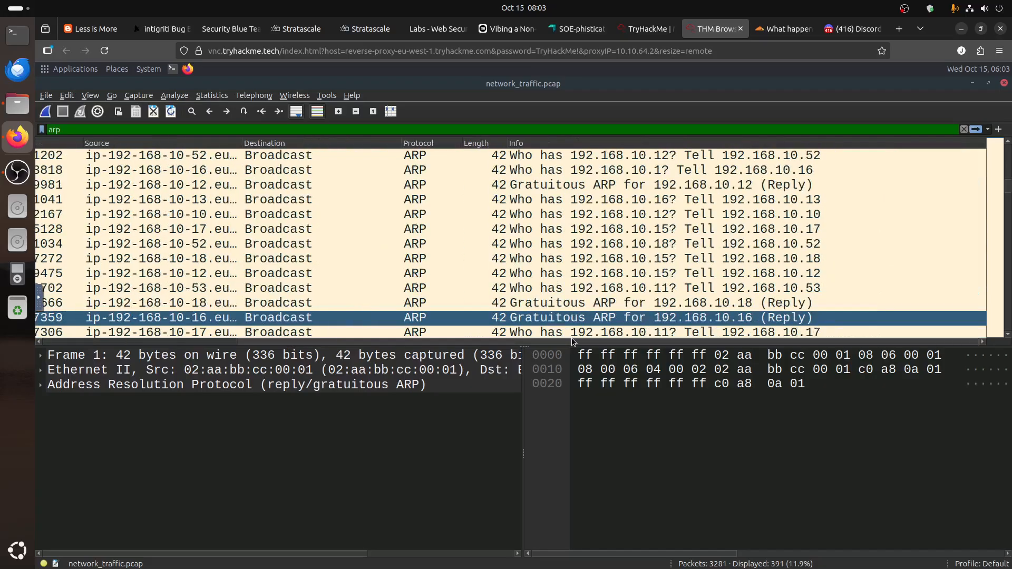
scroll(548, 305, "down", 4)
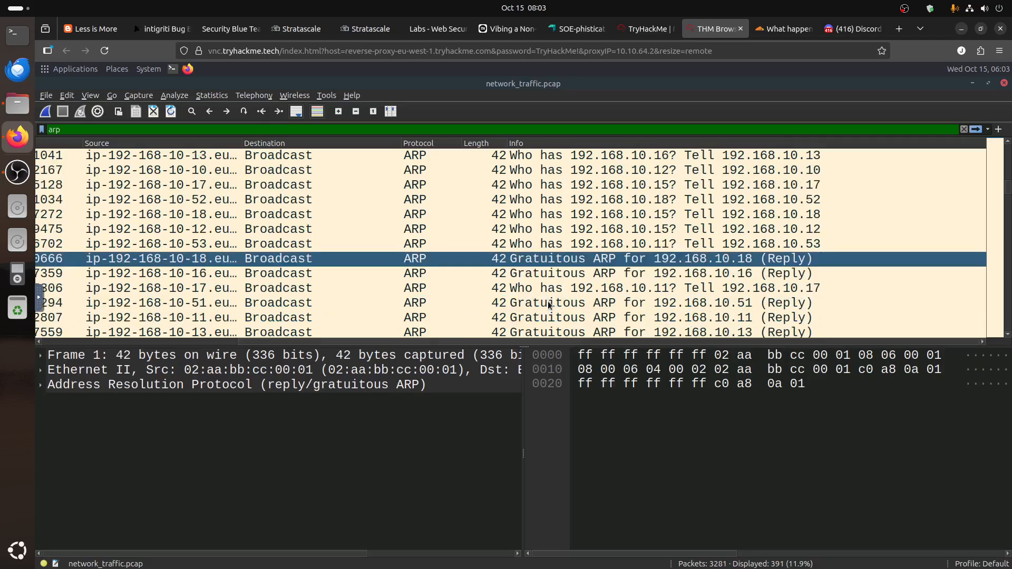
scroll(548, 305, "down", 5)
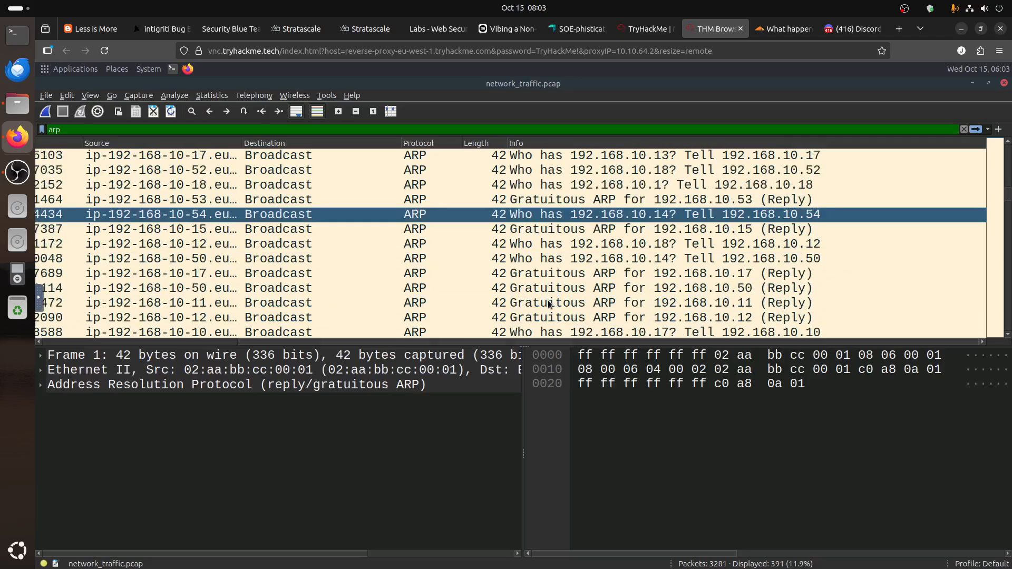
scroll(548, 304, "down", 10)
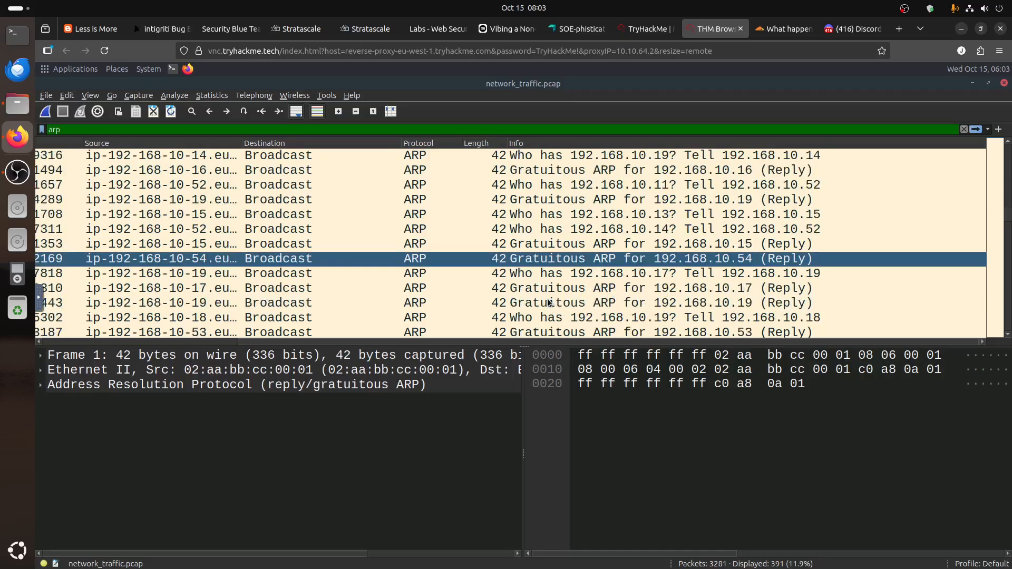
scroll(547, 297, "down", 5)
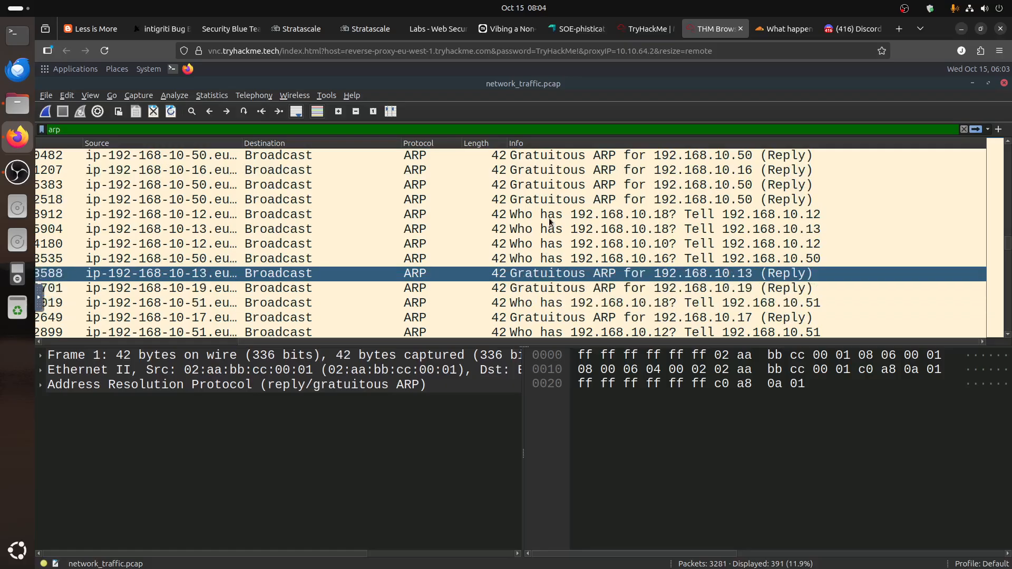
Return to the start of the ARP packets and select the reply sent by 192.168.10.1 to 192.168.10.10
left_click(1008, 319)
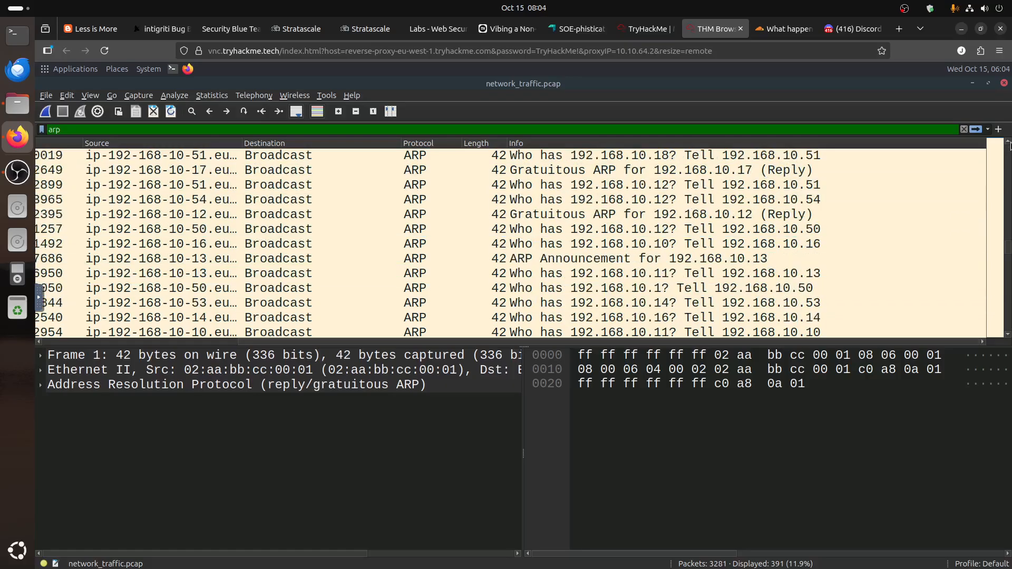
left_click(1010, 158)
left_click(1010, 158)
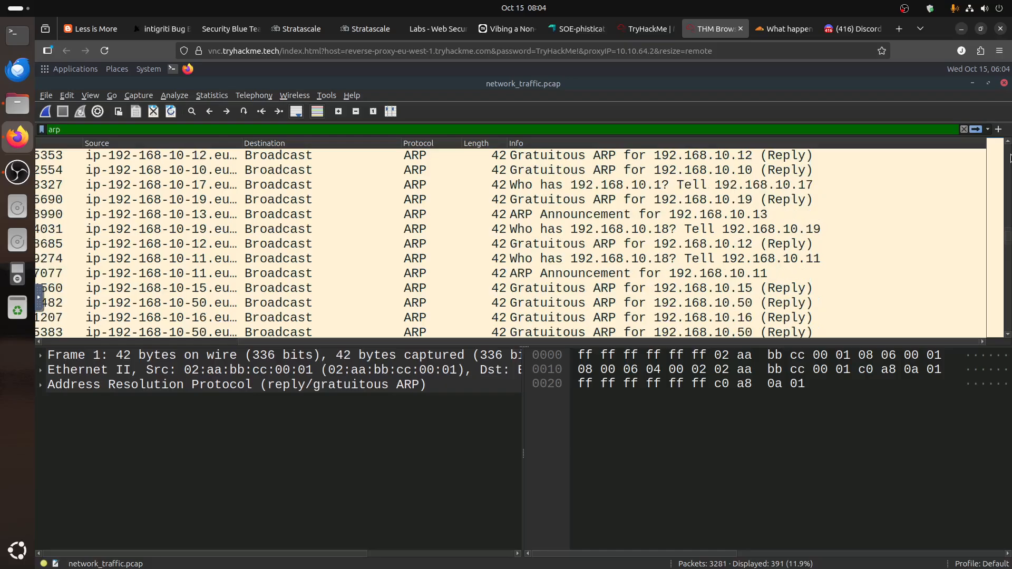
left_click(1010, 159)
left_click(1010, 159)
left_click_drag(1007, 227, 1004, 145)
key("Down")
key("Down")
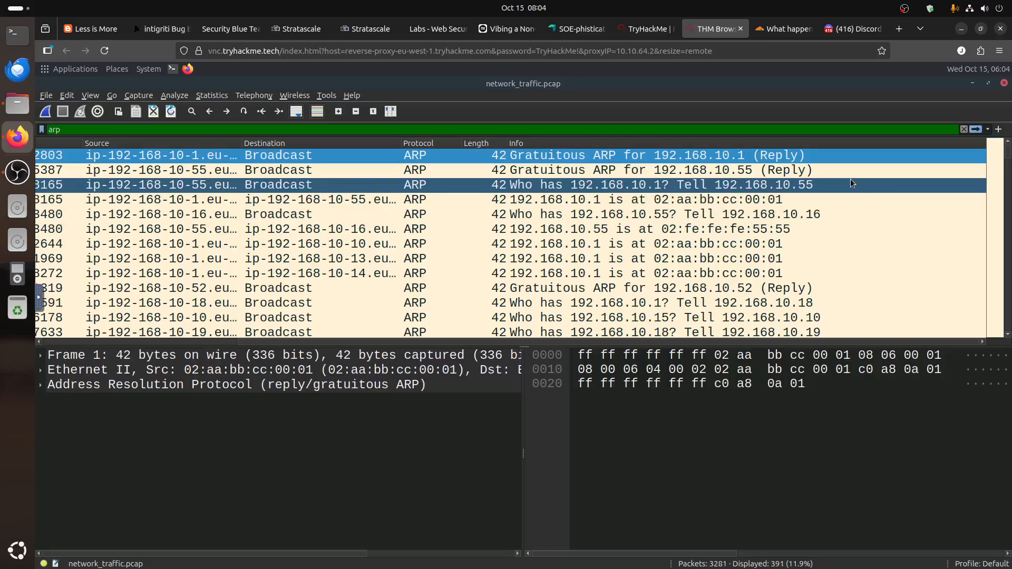
left_click(810, 248)
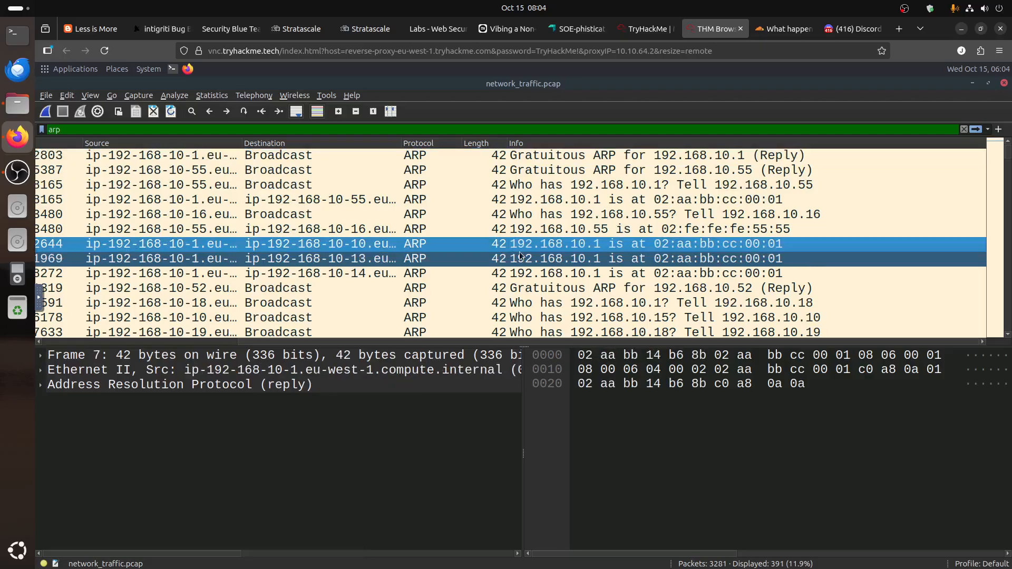
right_click(143, 243)
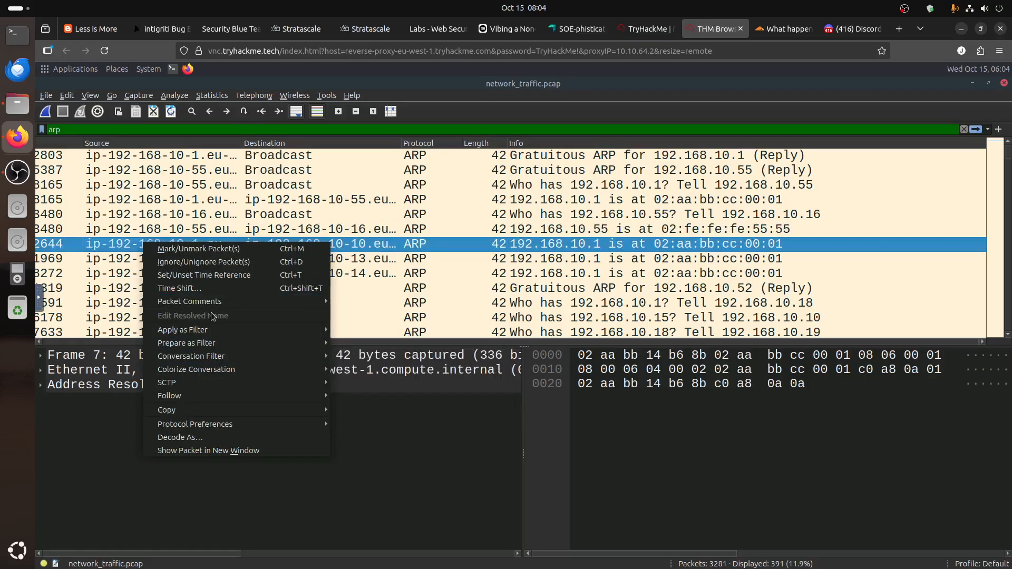
mouse_move(212, 334)
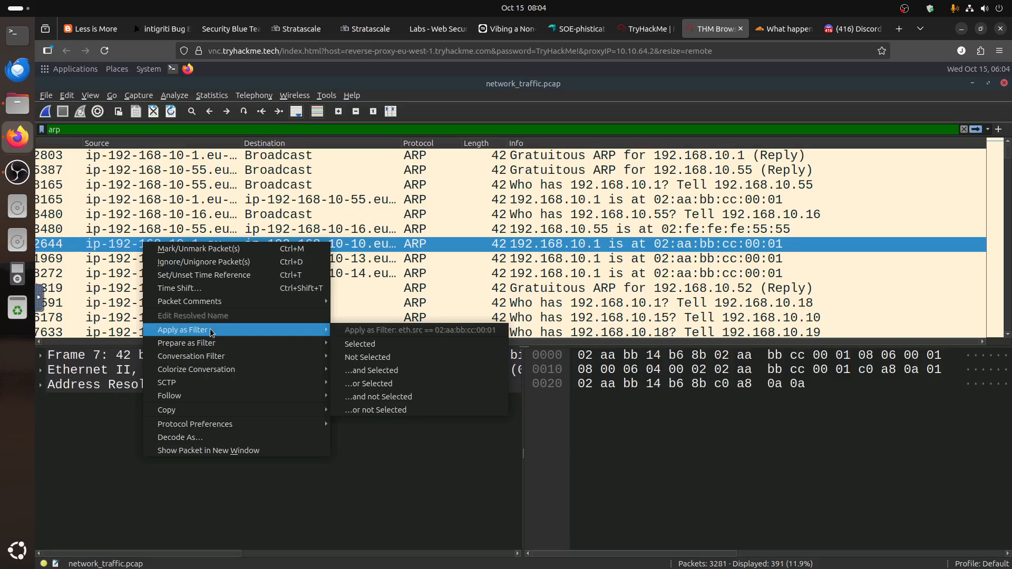
left_click(106, 244)
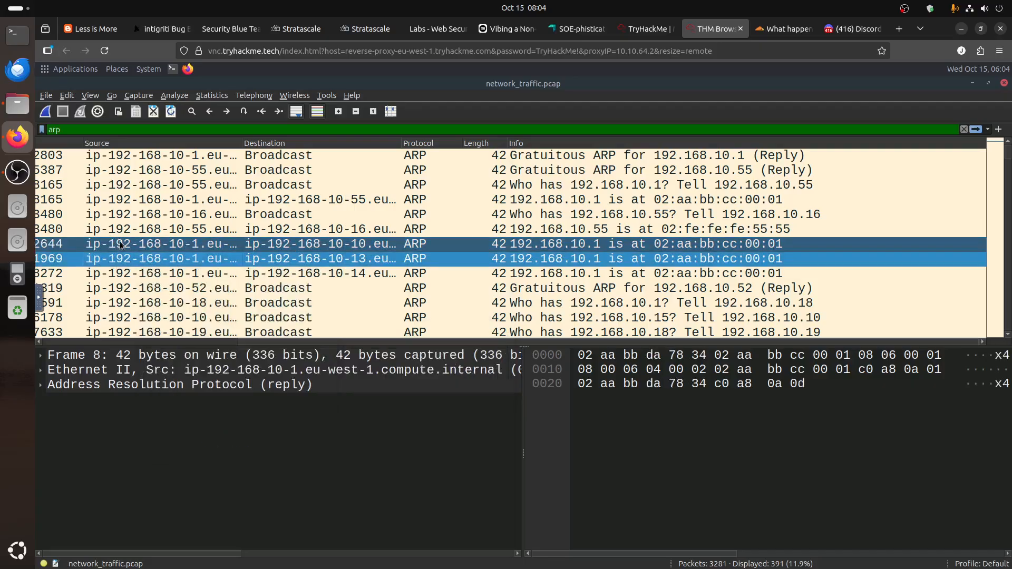
right_click(120, 244)
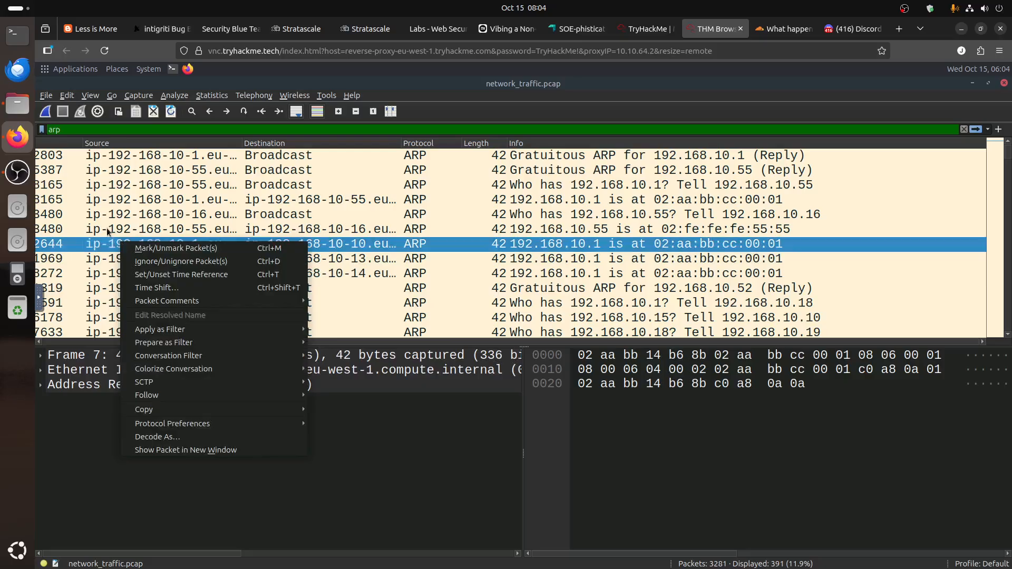
left_click(95, 199)
Disable resolution of transport names in the Name Resolution preferences
left_click(65, 96)
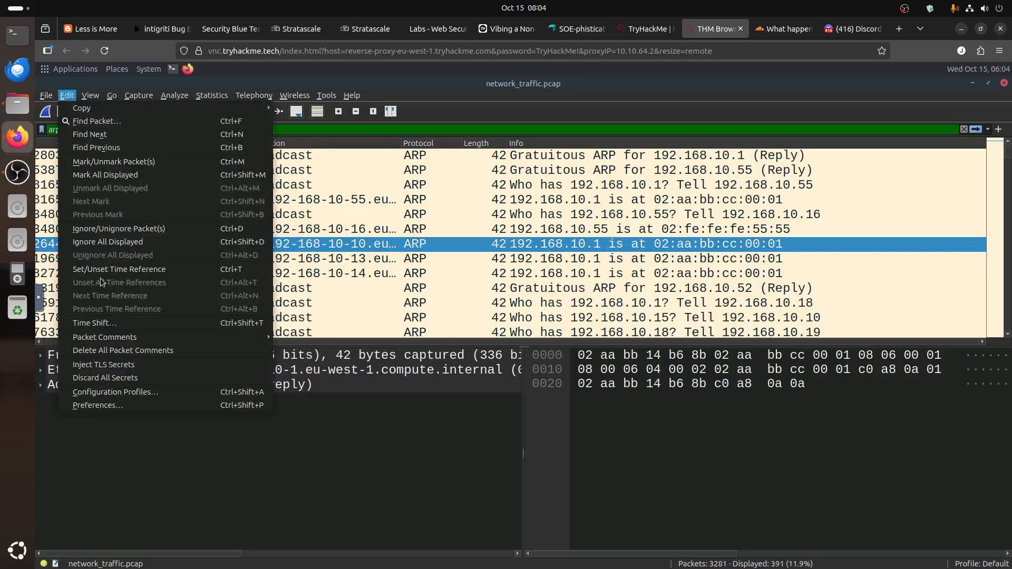
left_click(182, 406)
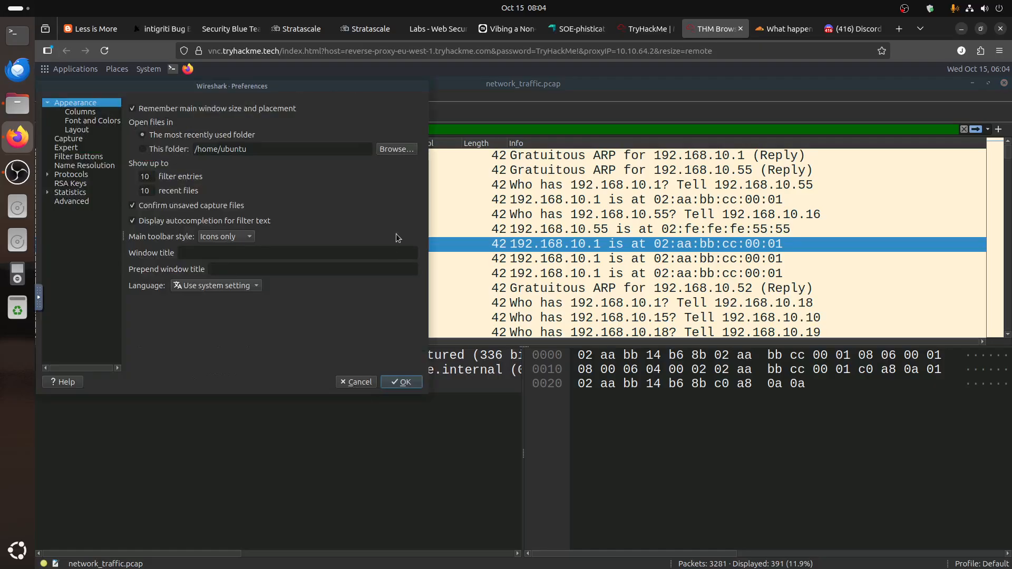
left_click(96, 166)
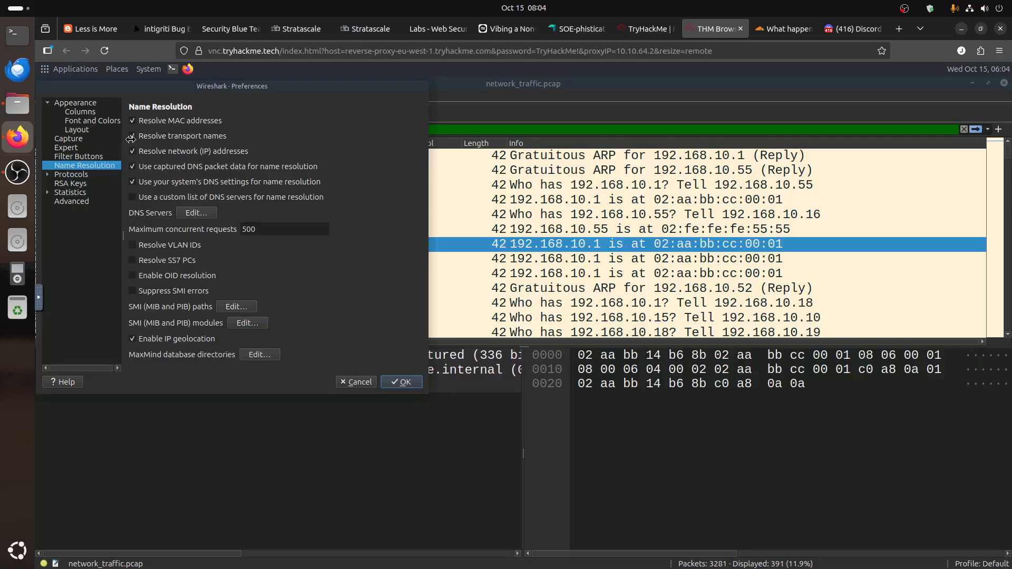
left_click(403, 382)
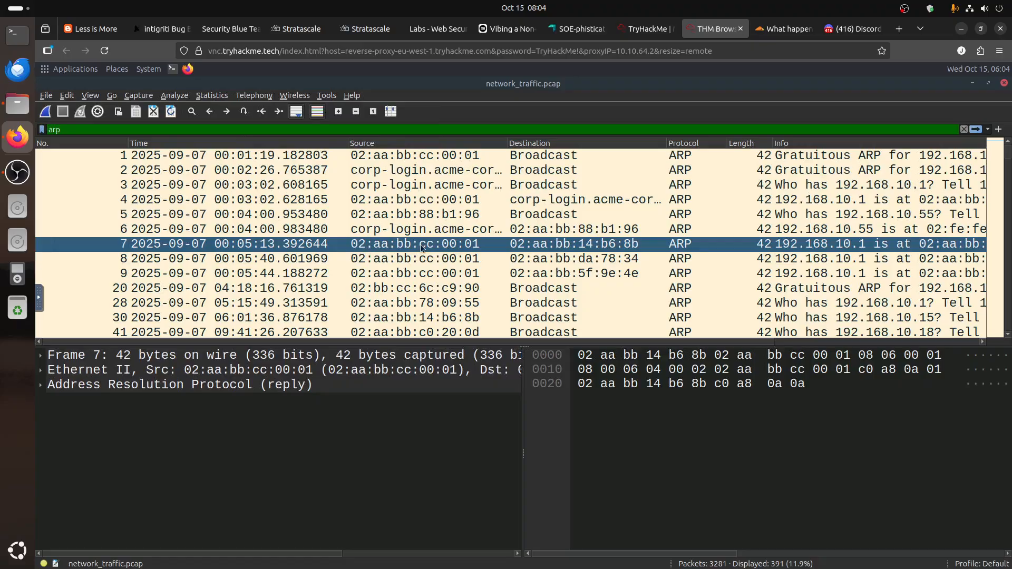
right_click(421, 248)
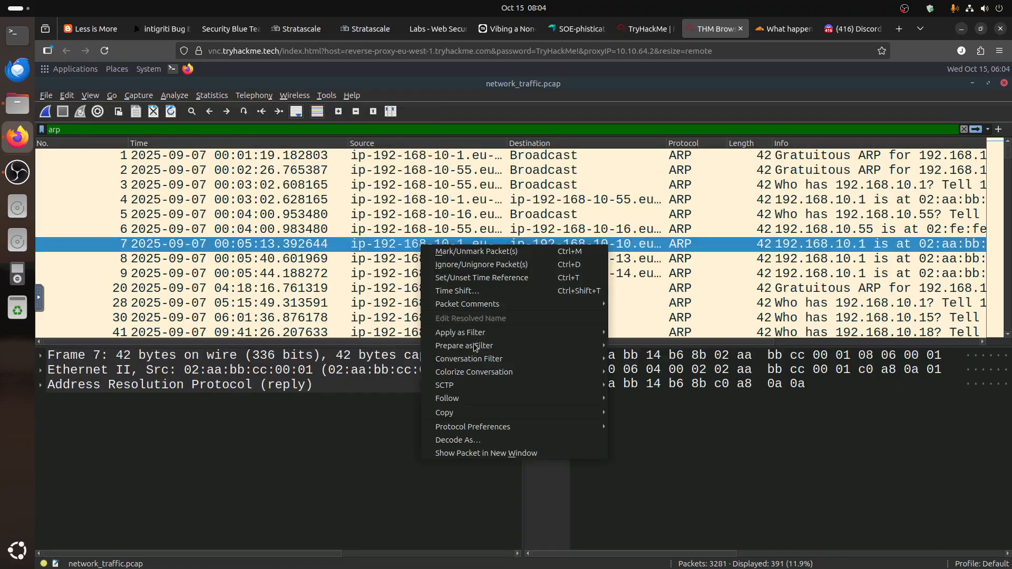
mouse_move(475, 373)
left_click(369, 248)
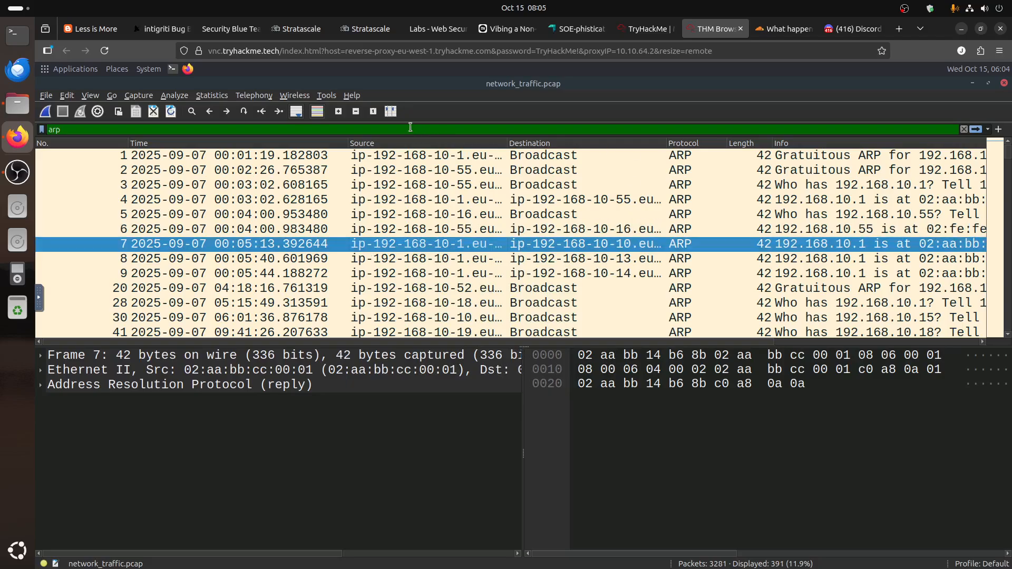
Replace the display filter with dns and apply it to the capture
key("ctrl+a")
type("dns")
key("Return")
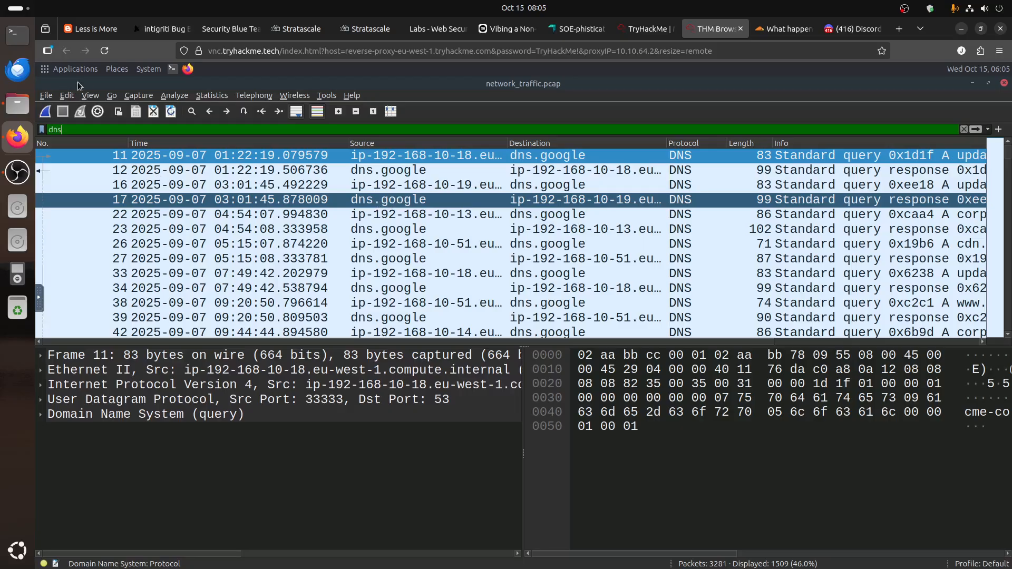
Review the Name Resolution preferences alongside the DNS packets, moving the dialog clear of the list, and accept them
left_click(67, 96)
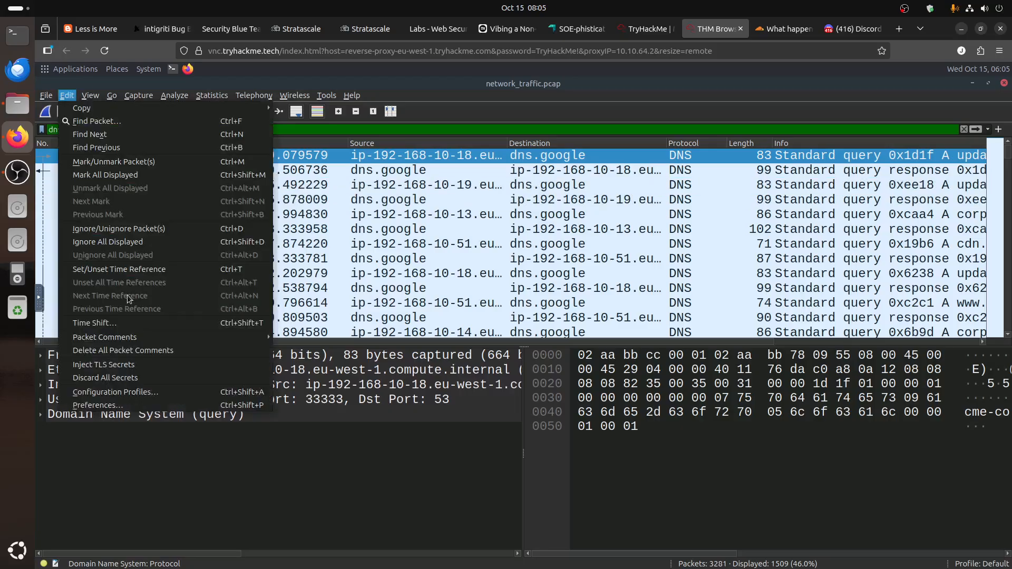
left_click(126, 404)
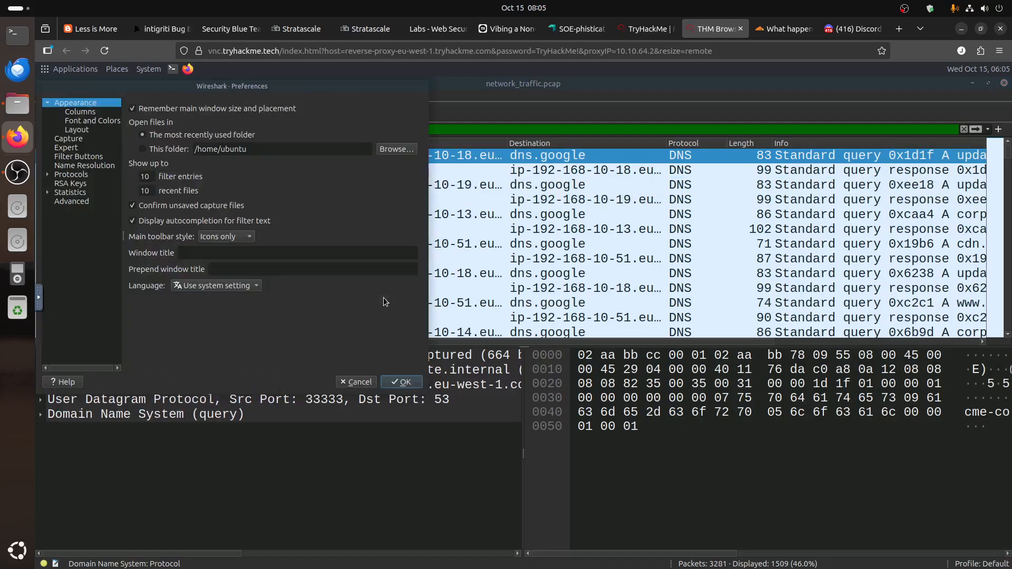
left_click(99, 165)
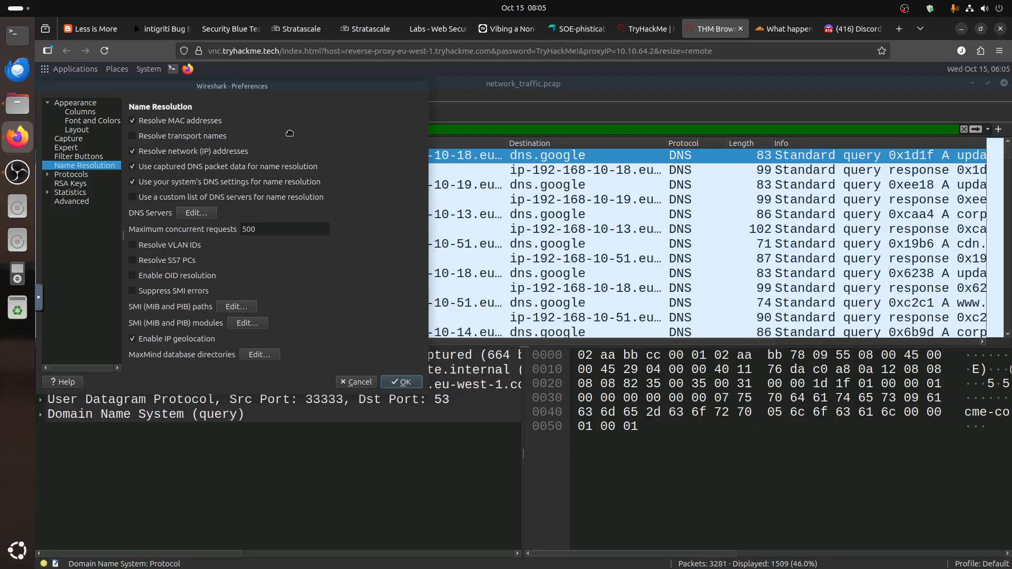
left_click_drag(266, 87, 349, 264)
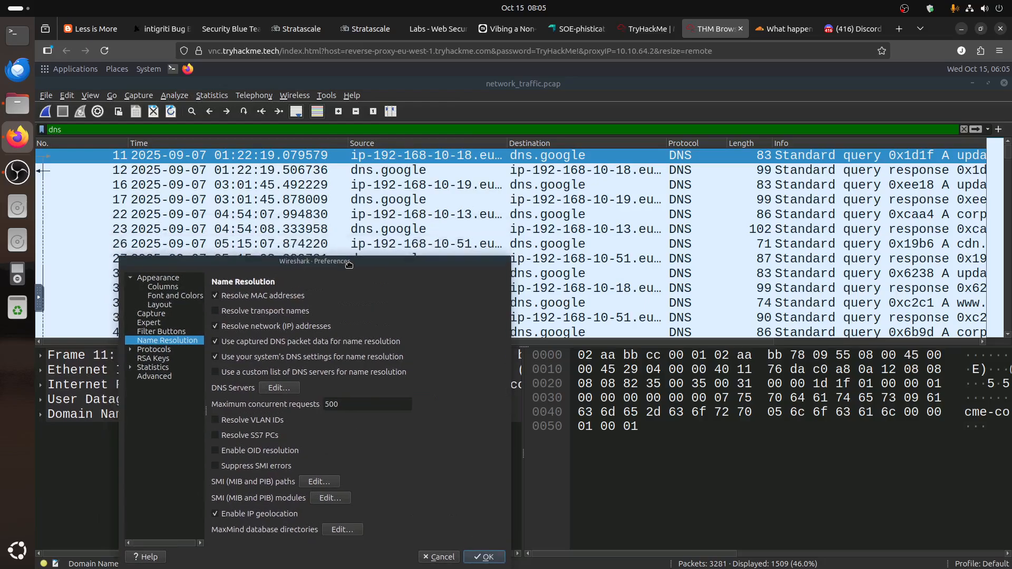
left_click(483, 557)
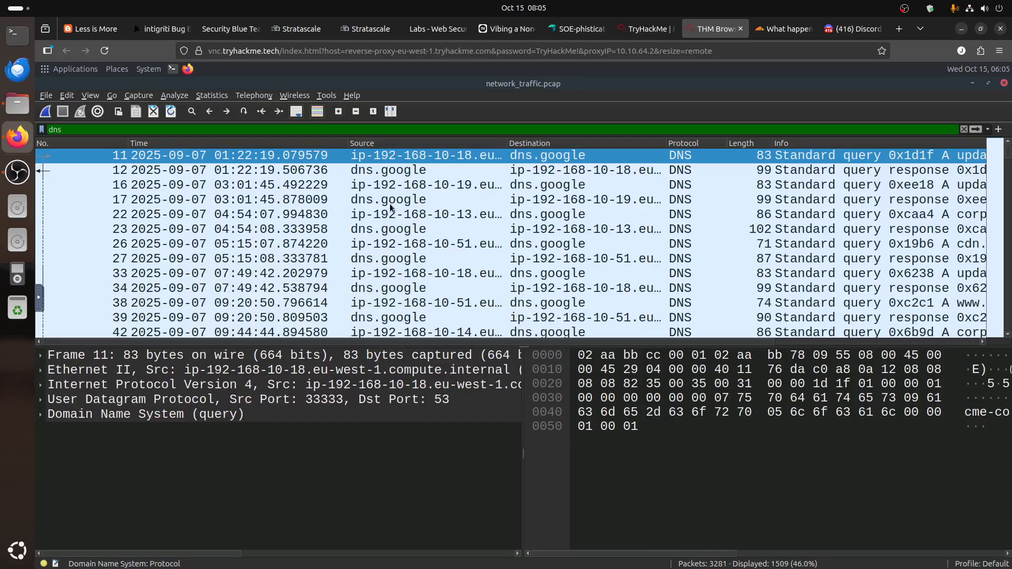
Disable the use of captured DNS packet data for name resolution in the Name Resolution preferences
left_click(392, 200)
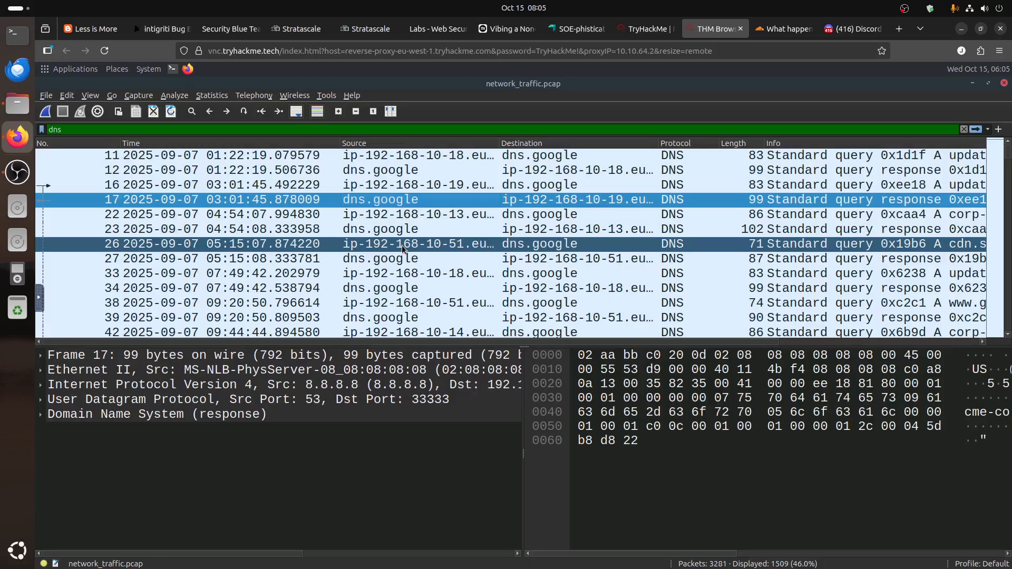
scroll(403, 248, "down", 2)
left_click(62, 94)
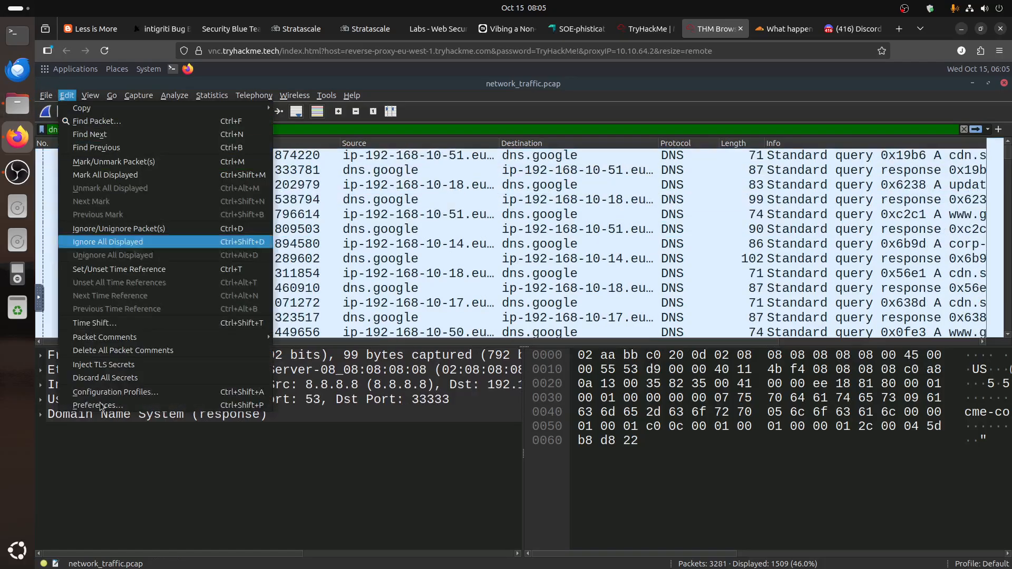
key("Return")
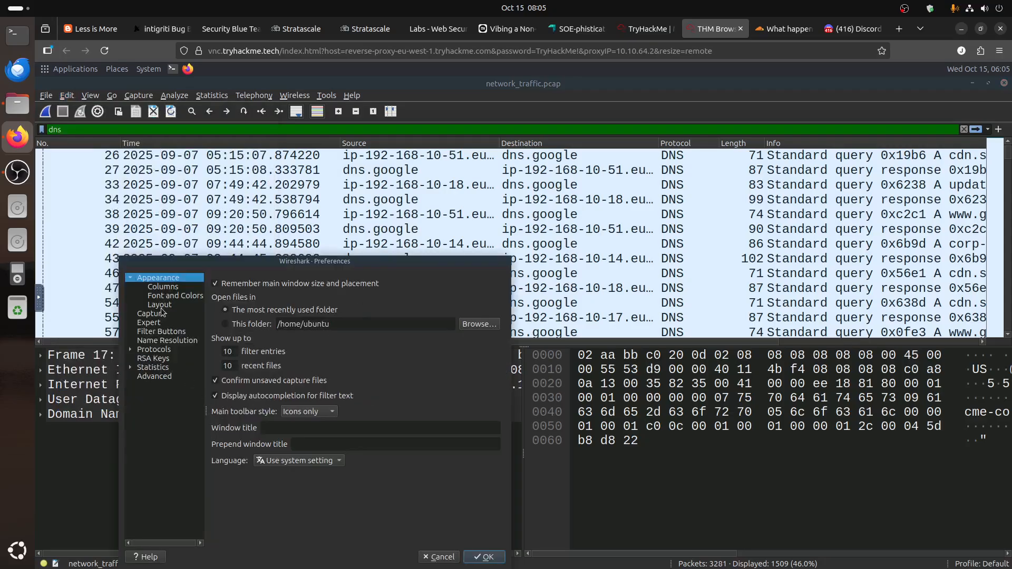
left_click(168, 340)
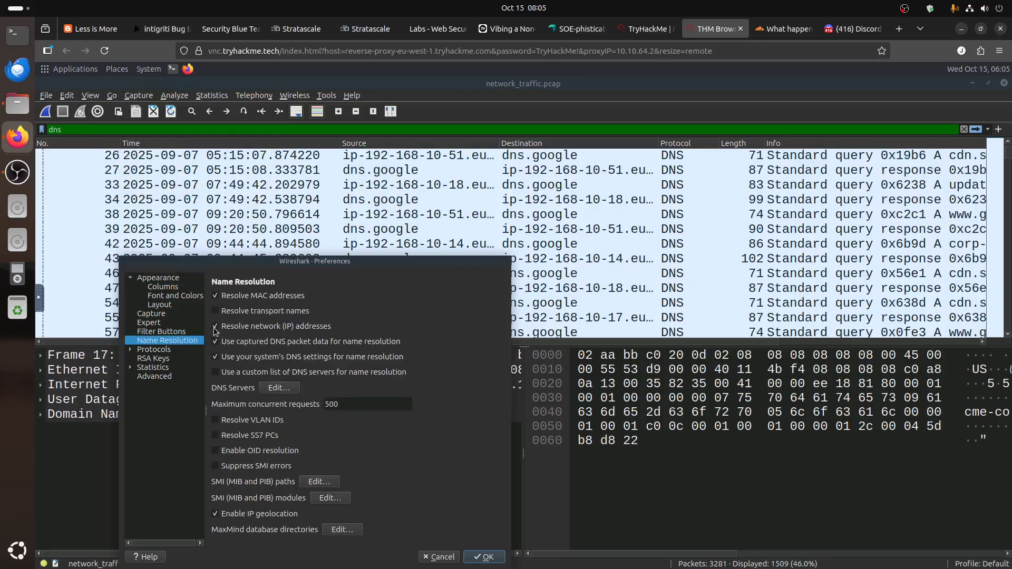
left_click(215, 342)
left_click(477, 557)
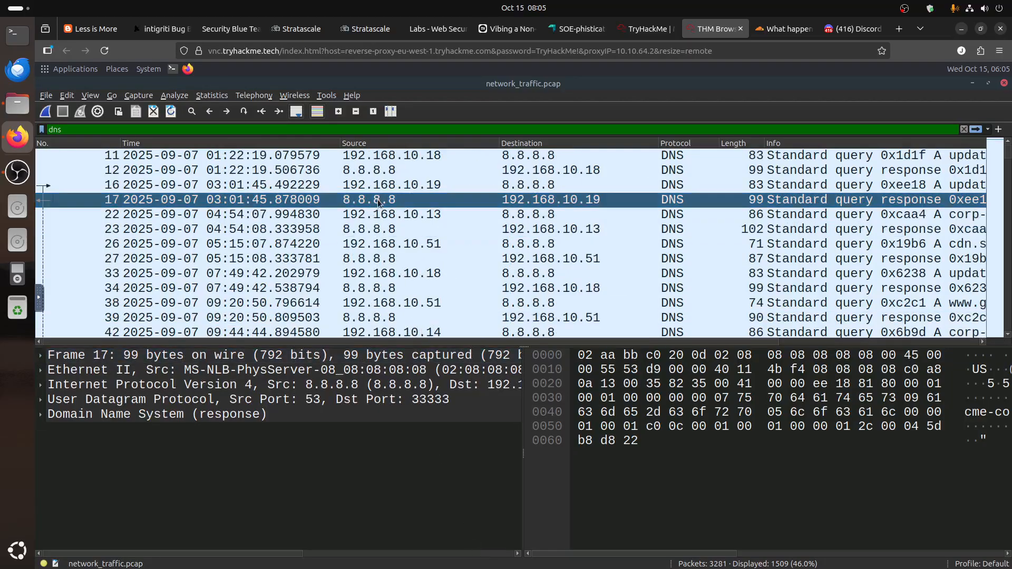
Select DNS response packet 23, reapply the dns filter and examine how source and destination addresses are displayed
left_click(384, 229)
scroll(406, 244, "down", 10)
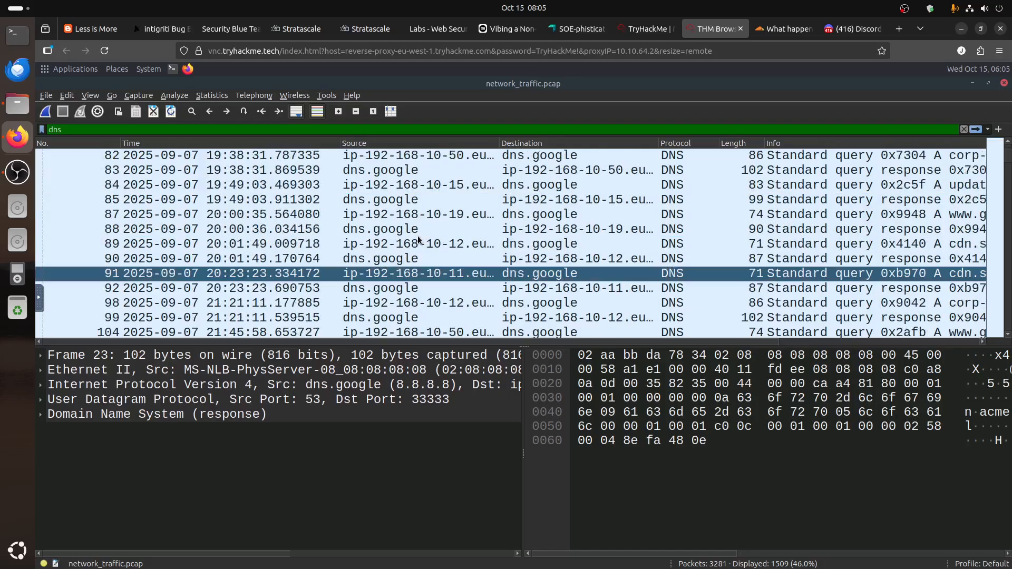
scroll(418, 240, "up", 10)
scroll(418, 238, "down", 1)
scroll(418, 239, "up", 1)
left_click(976, 129)
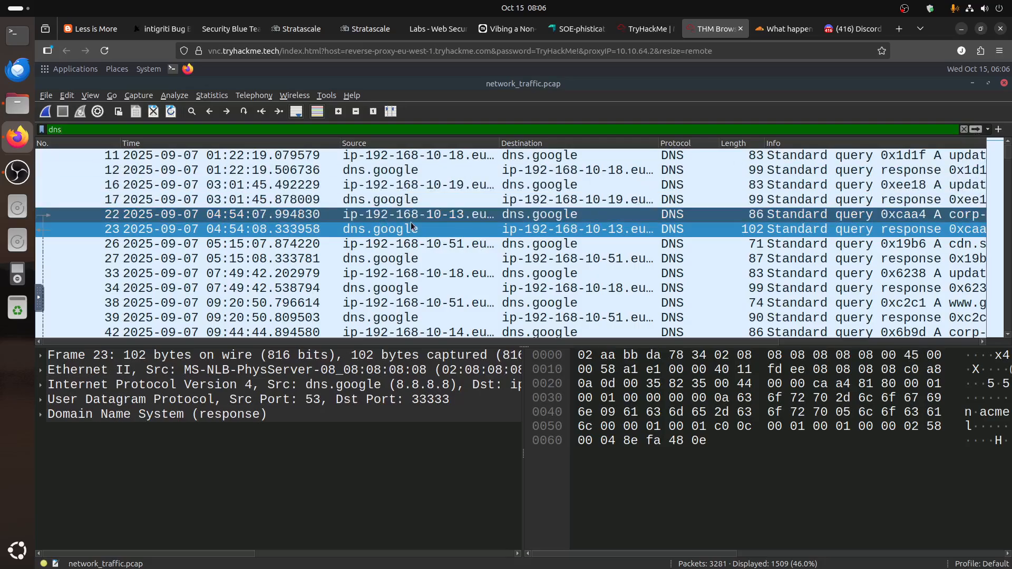
scroll(410, 222, "down", 10)
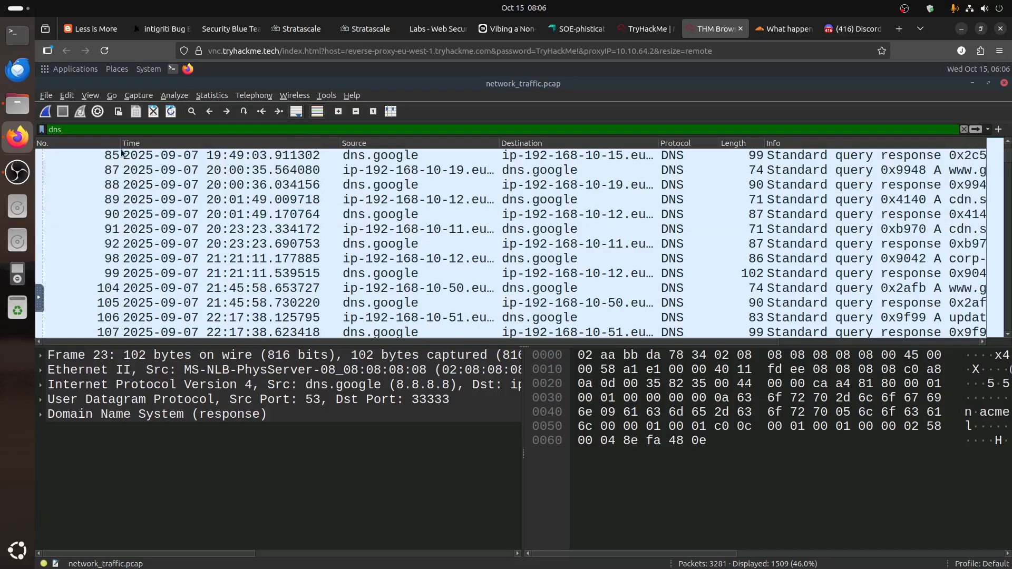
Disable network (IP) address resolution and enable transport name resolution in the Name Resolution preferences
left_click(65, 96)
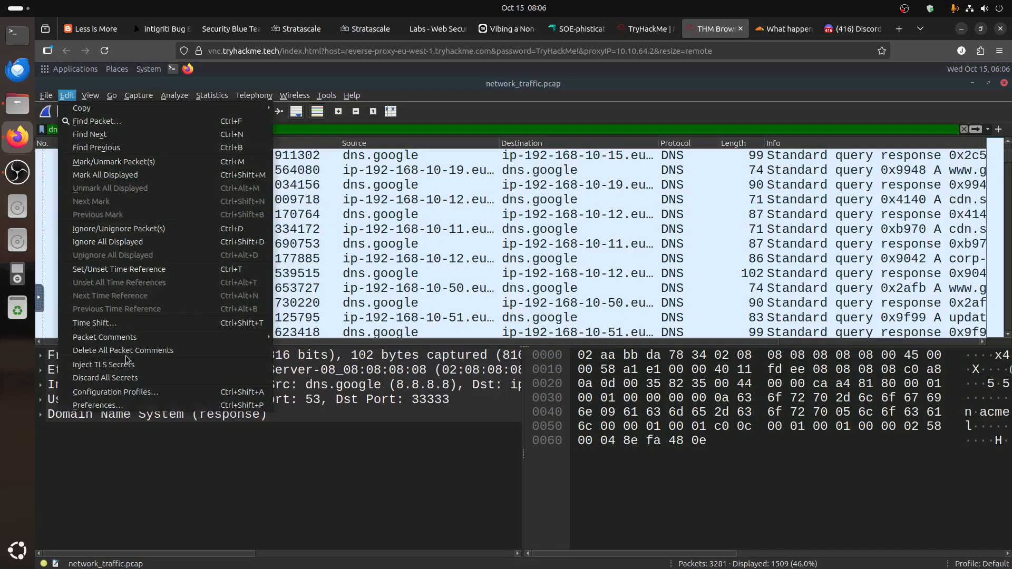
key("Return")
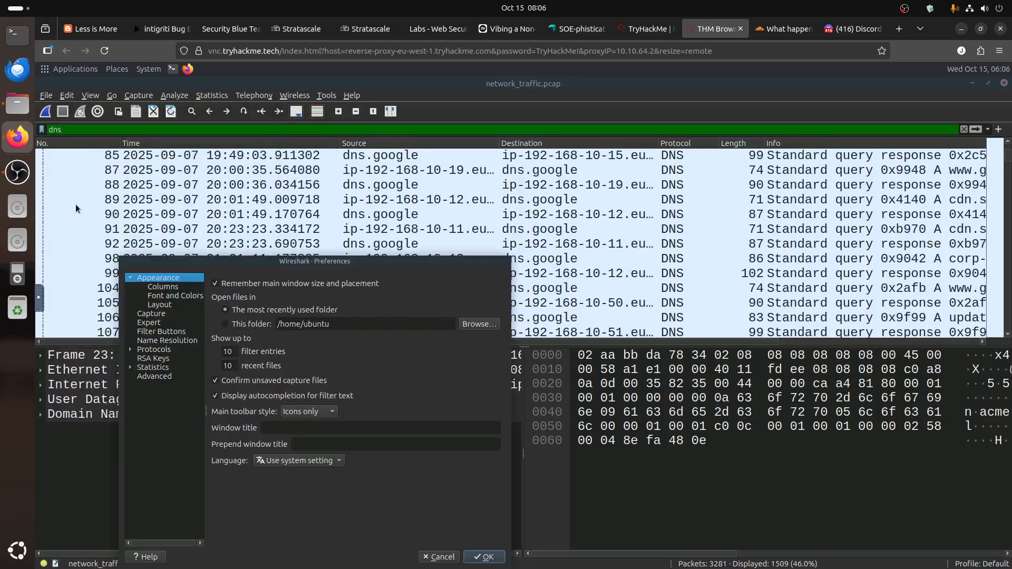
left_click(165, 342)
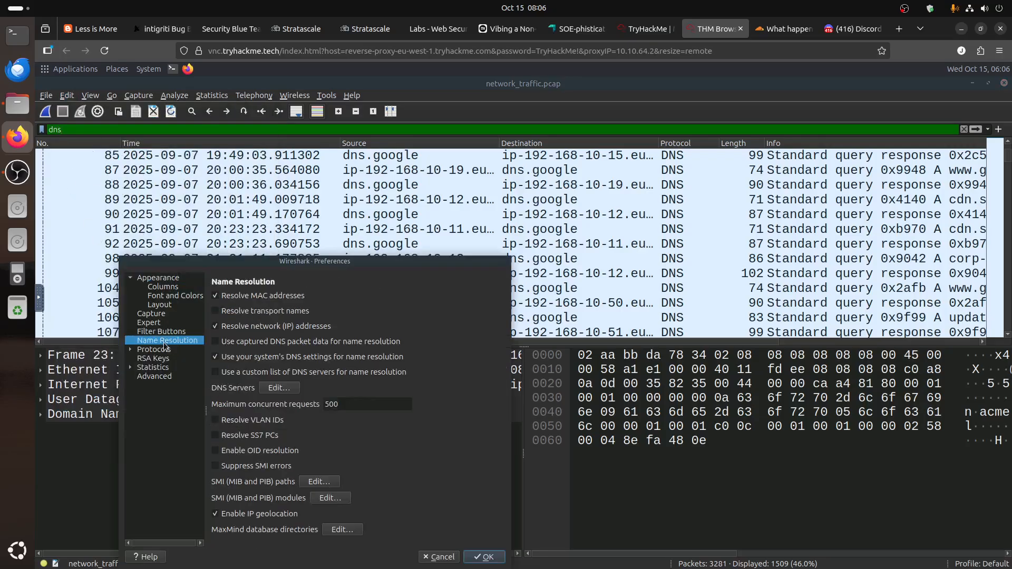
left_click(215, 327)
left_click(215, 311)
left_click(484, 557)
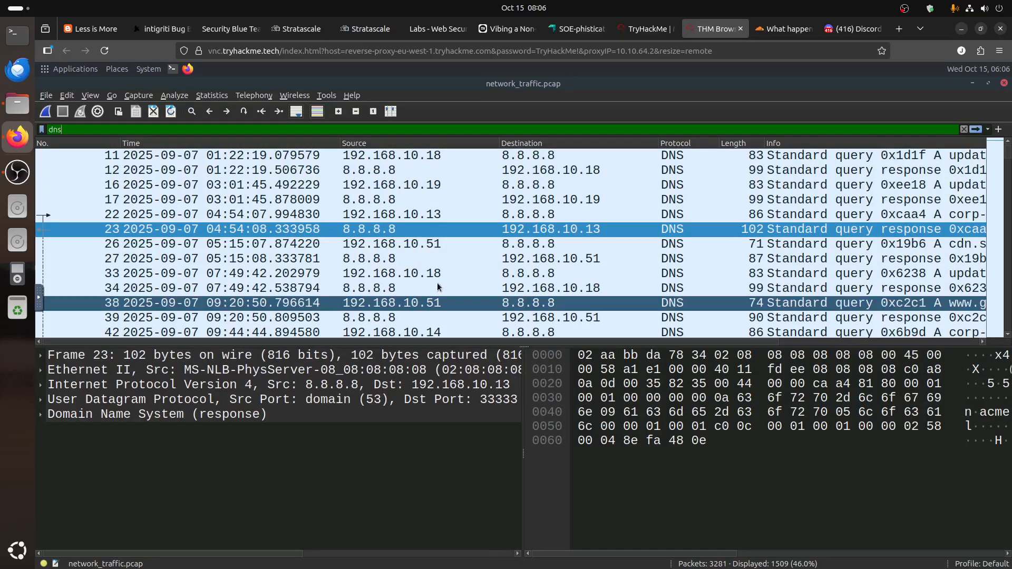
Reread the open TryHackMe DNS questions and expand packet 23's DNS query details for corp-login.acme-corp.local in Wireshark
left_click(647, 29)
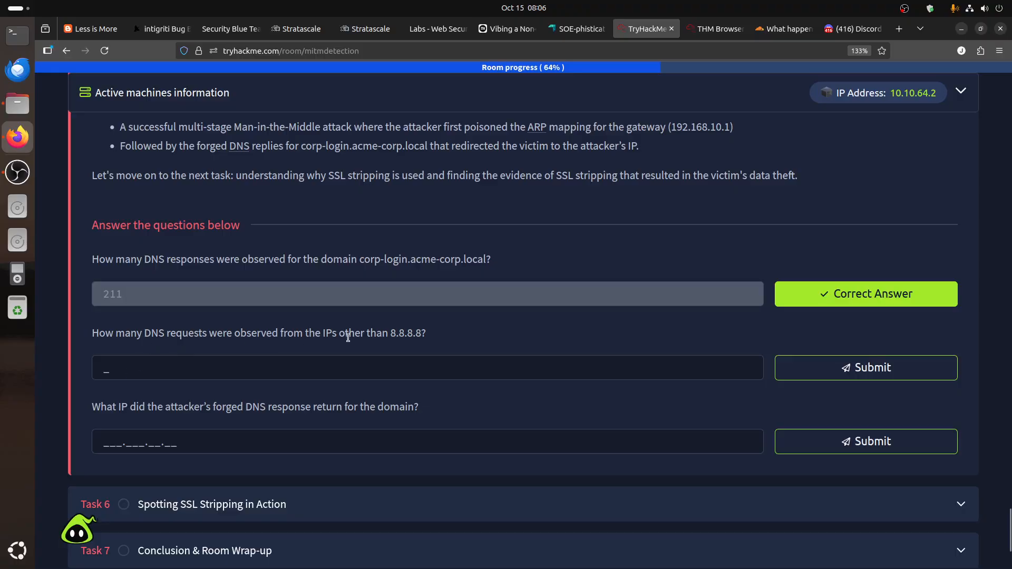
left_click(716, 28)
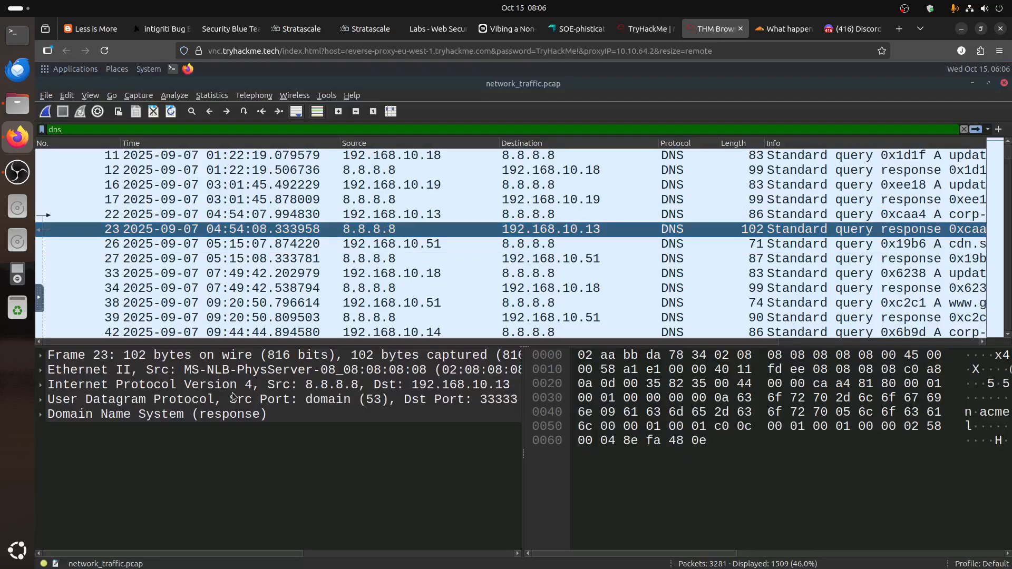
left_click(41, 415)
left_click(40, 416)
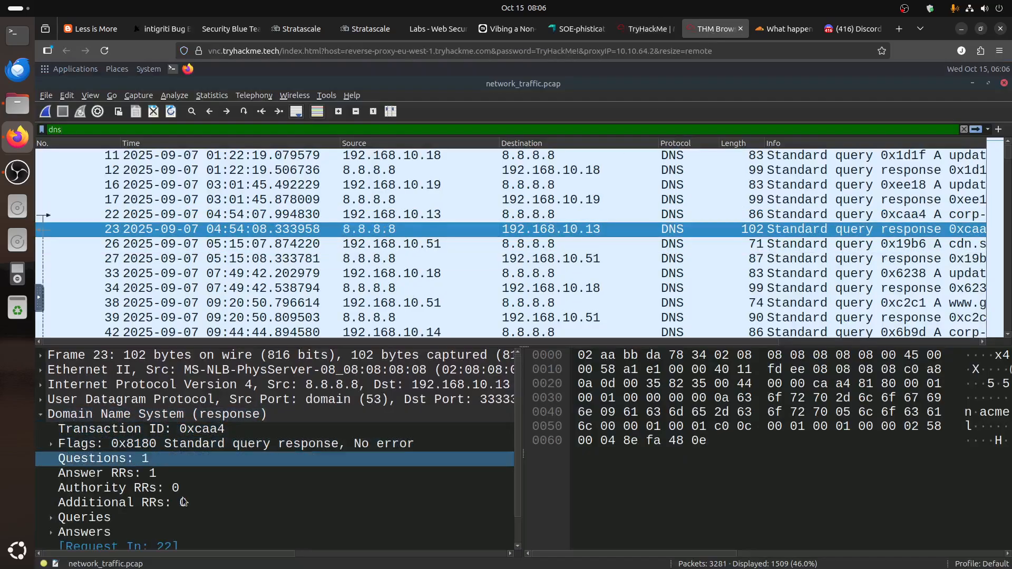
scroll(184, 498, "down", 1)
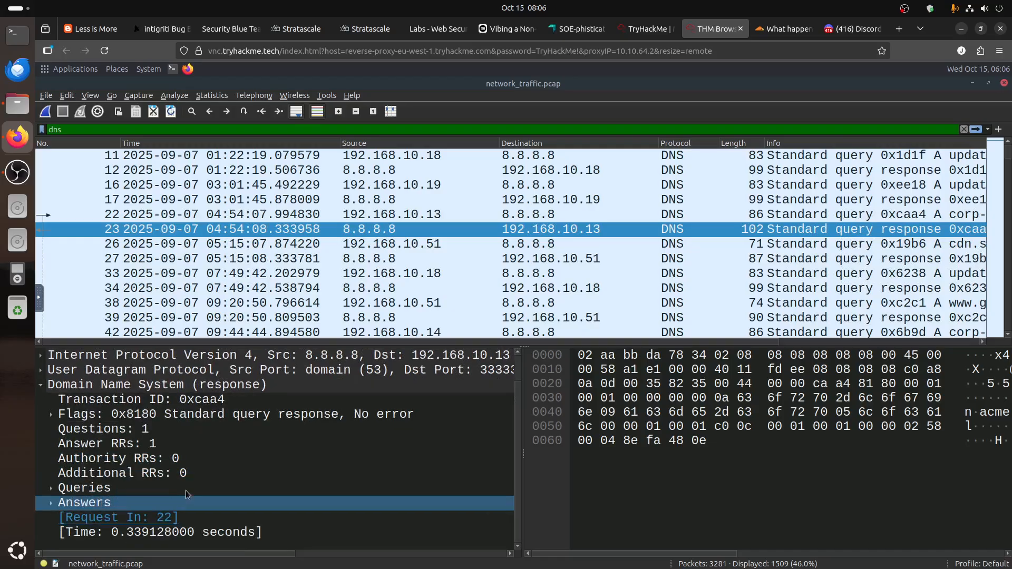
left_click(51, 488)
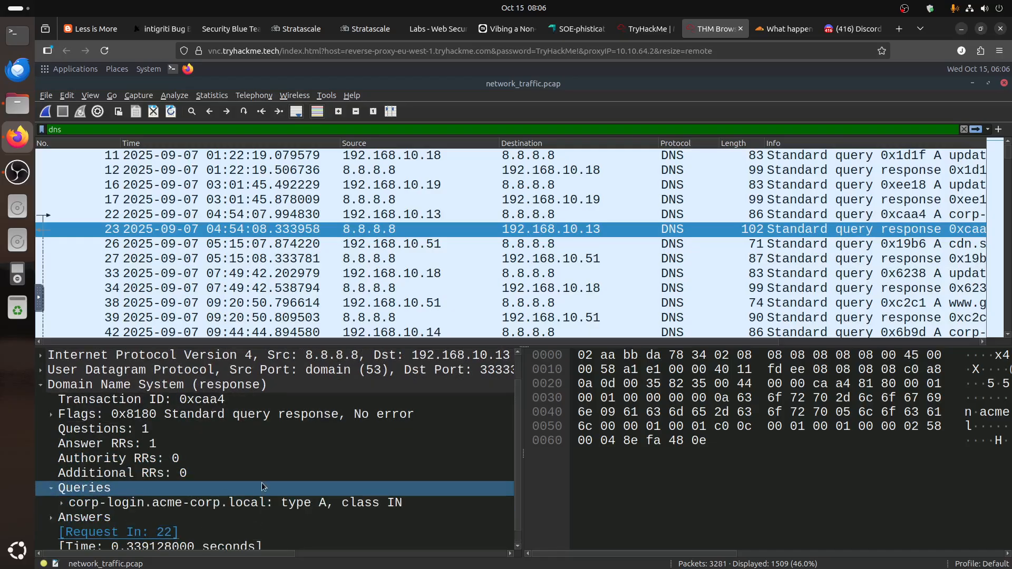
scroll(261, 482, "down", 1)
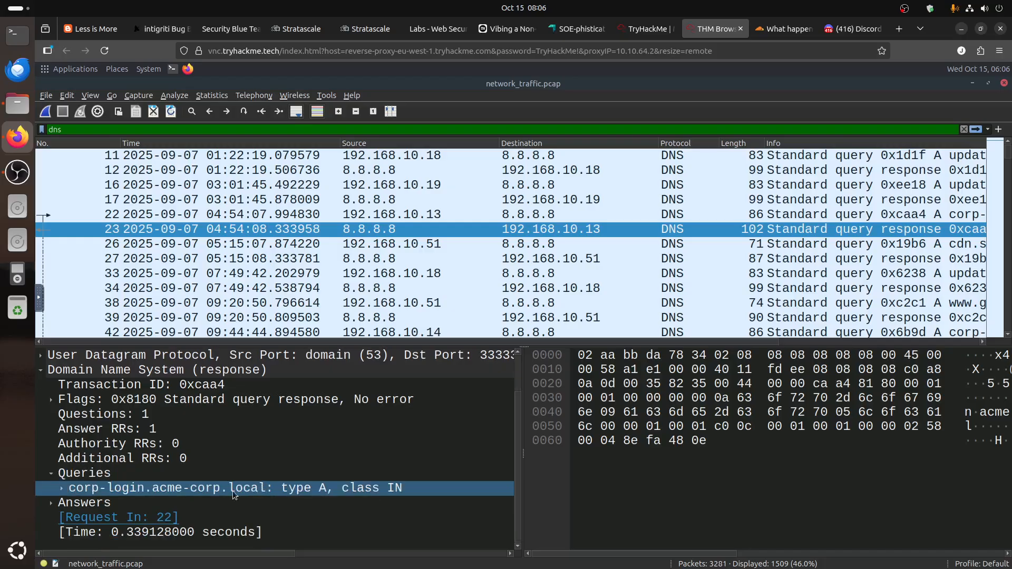
left_click(62, 488)
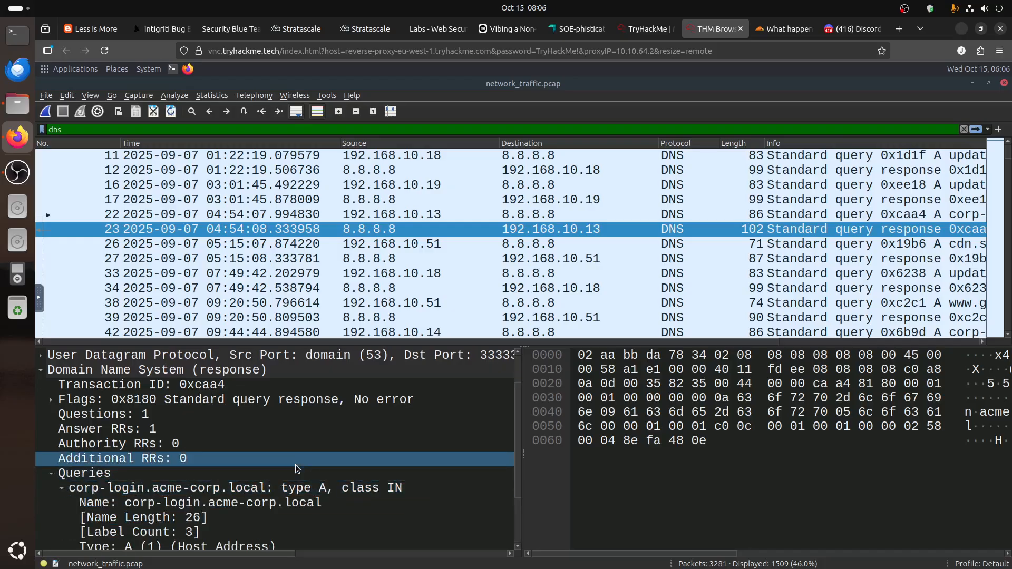
scroll(295, 464, "down", 2)
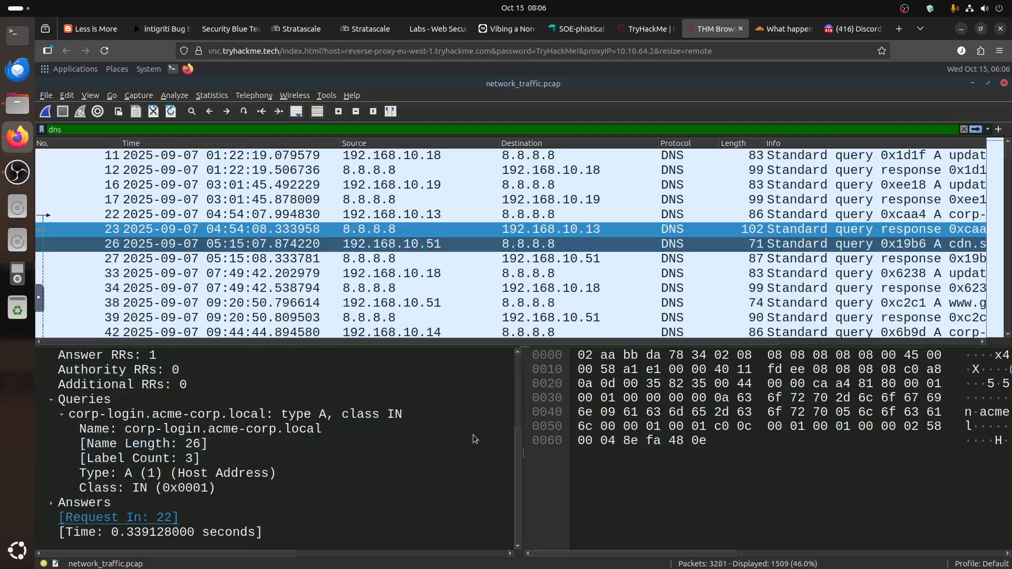
left_click(411, 451)
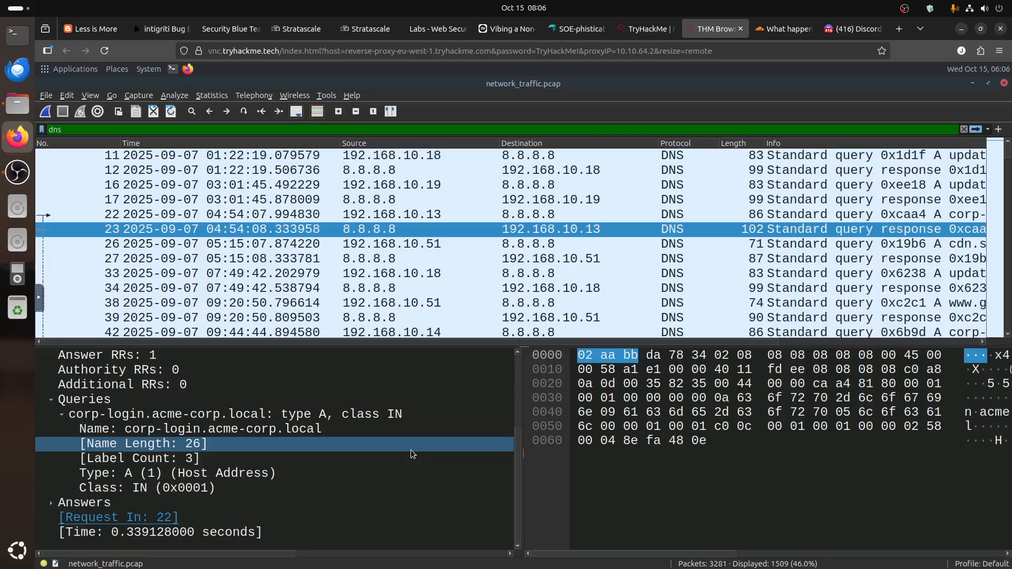
Expand the DNS flags of packet 23 and select the Response flag
scroll(410, 450, "up", 1)
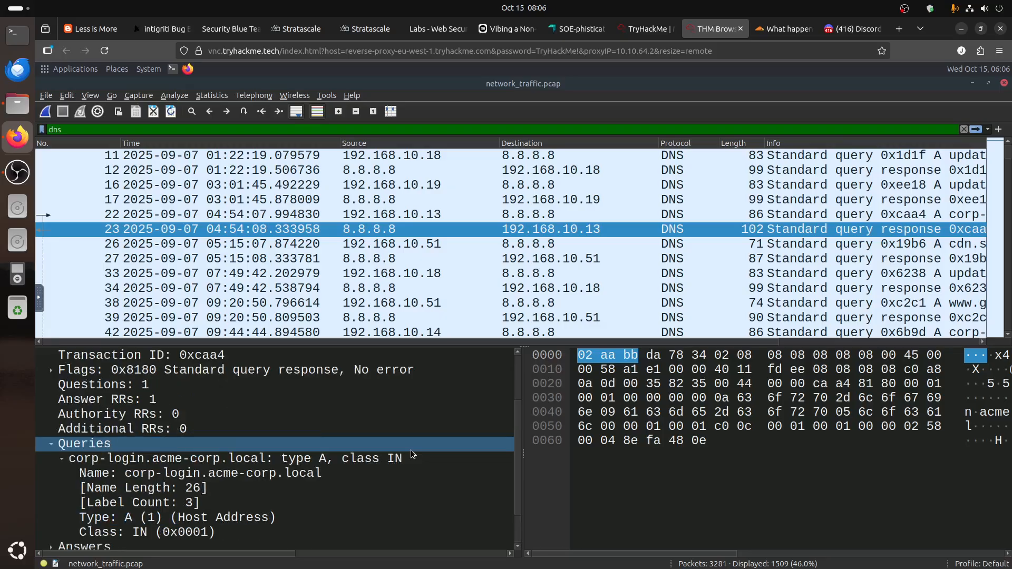
scroll(407, 448, "up", 1)
left_click(84, 428)
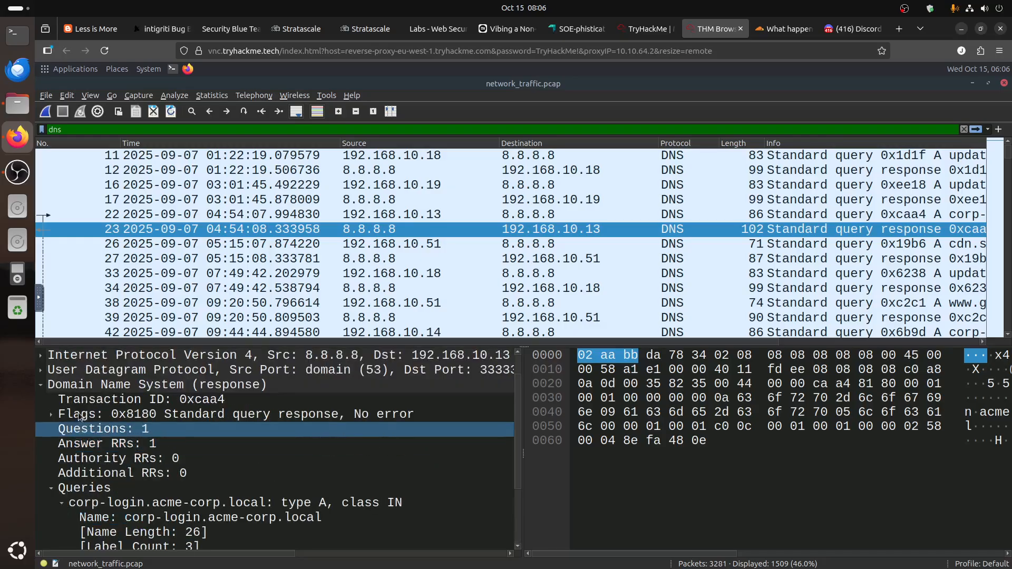
left_click(94, 415)
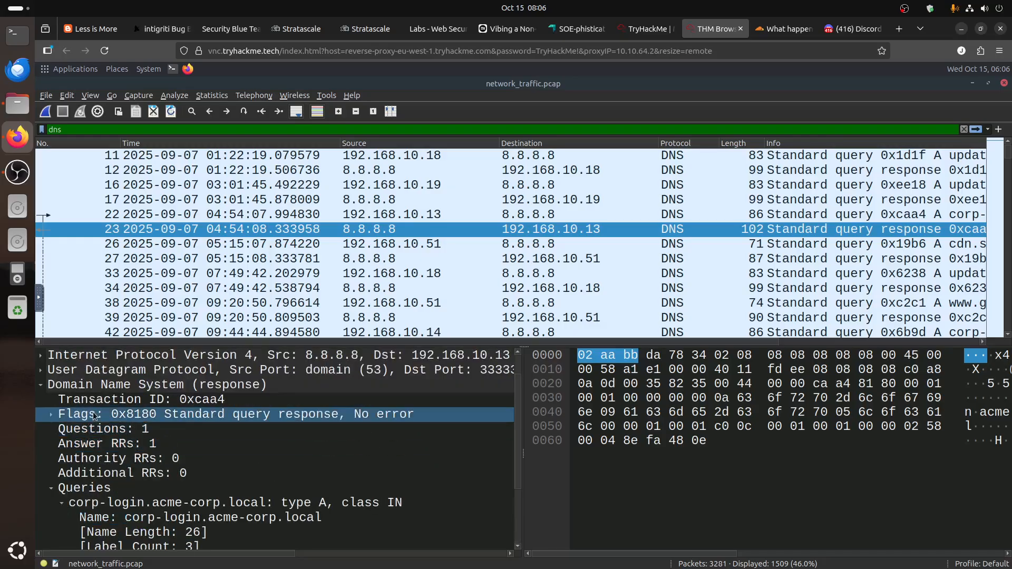
left_click(53, 415)
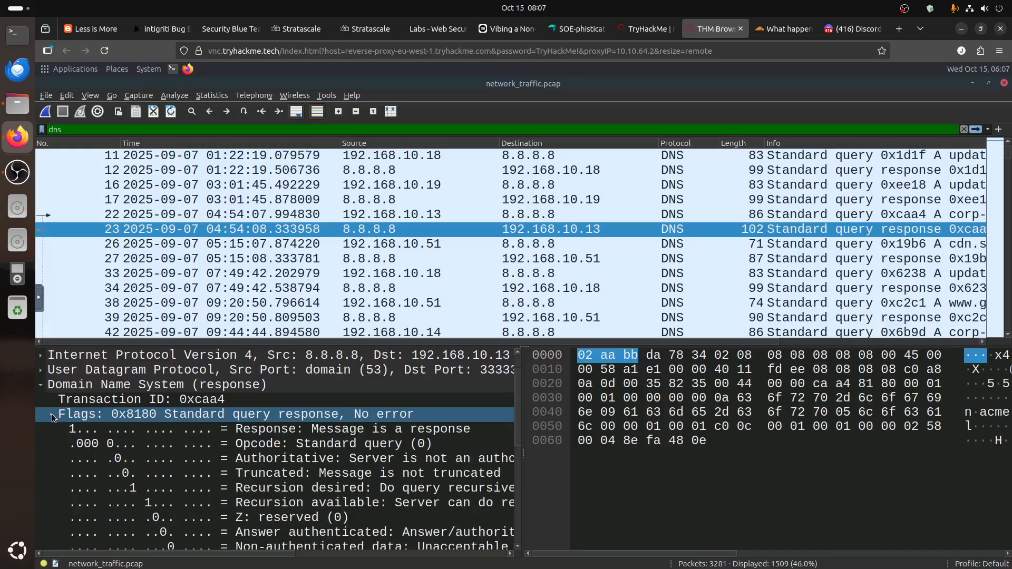
left_click(81, 430)
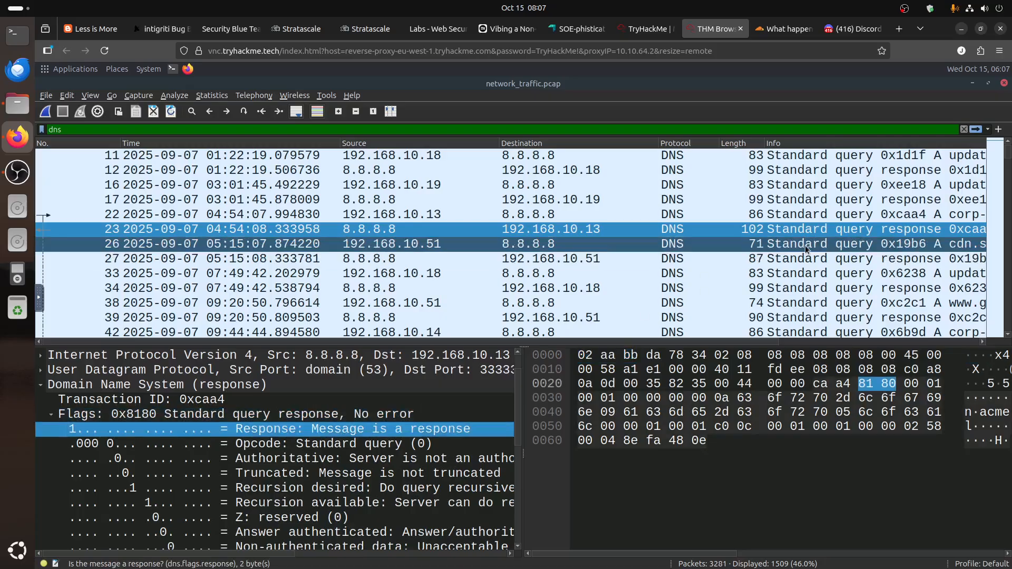
Compare the Response flag in packets 27 and 33, and apply packet 33's value as the filter dns.flags.response == False
left_click(805, 262)
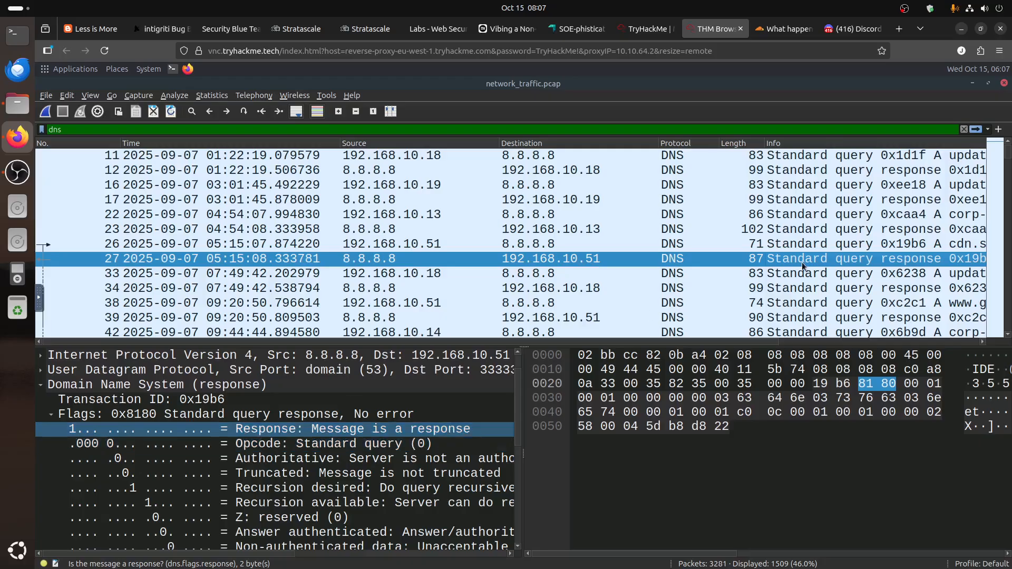
left_click(789, 274)
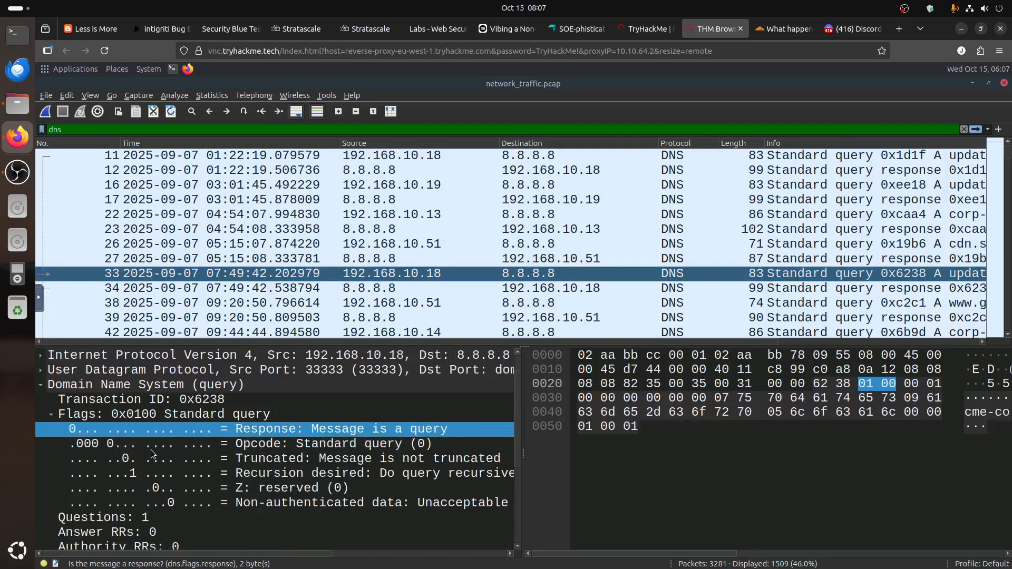
right_click(195, 430)
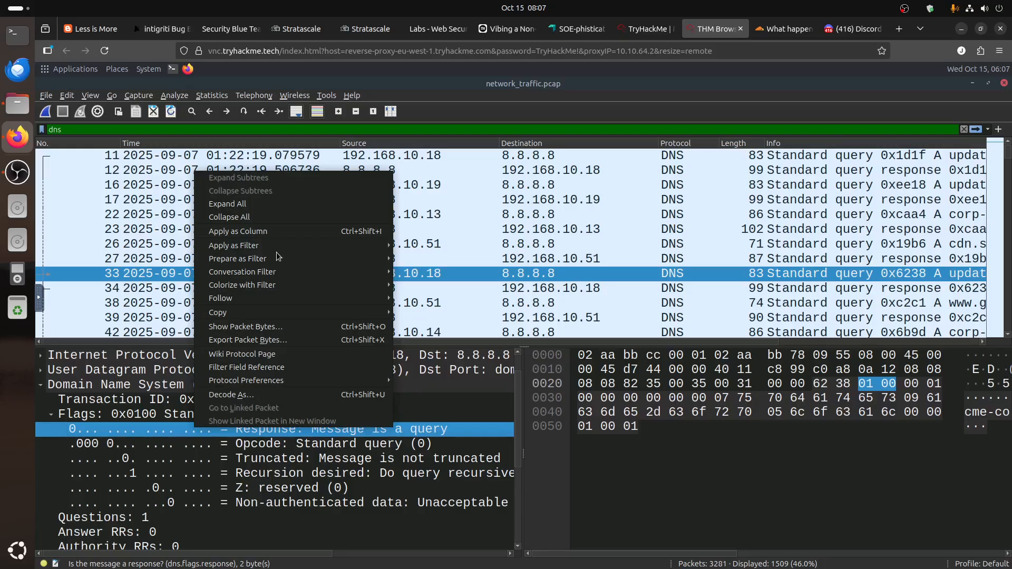
mouse_move(271, 257)
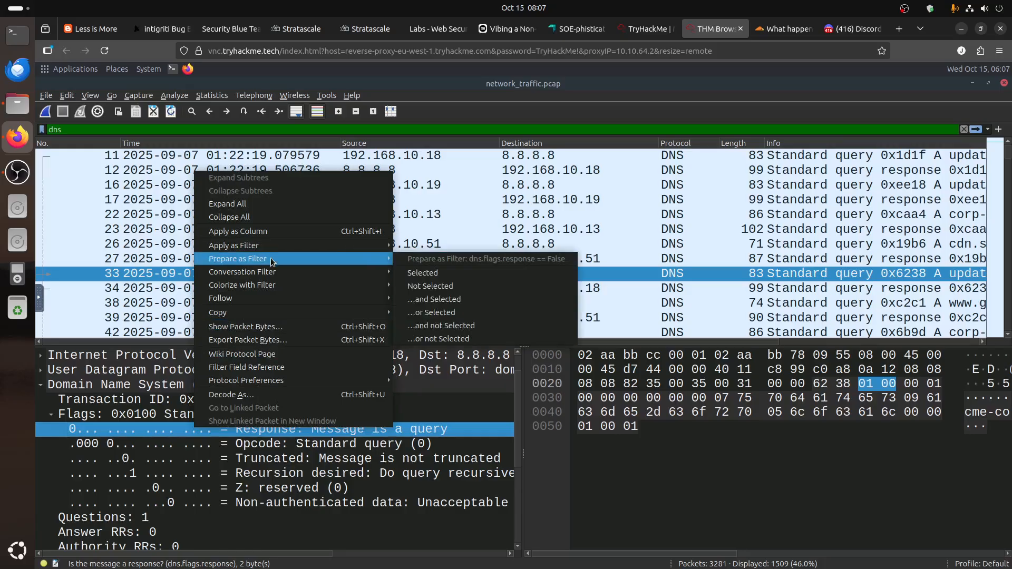
left_click(463, 277)
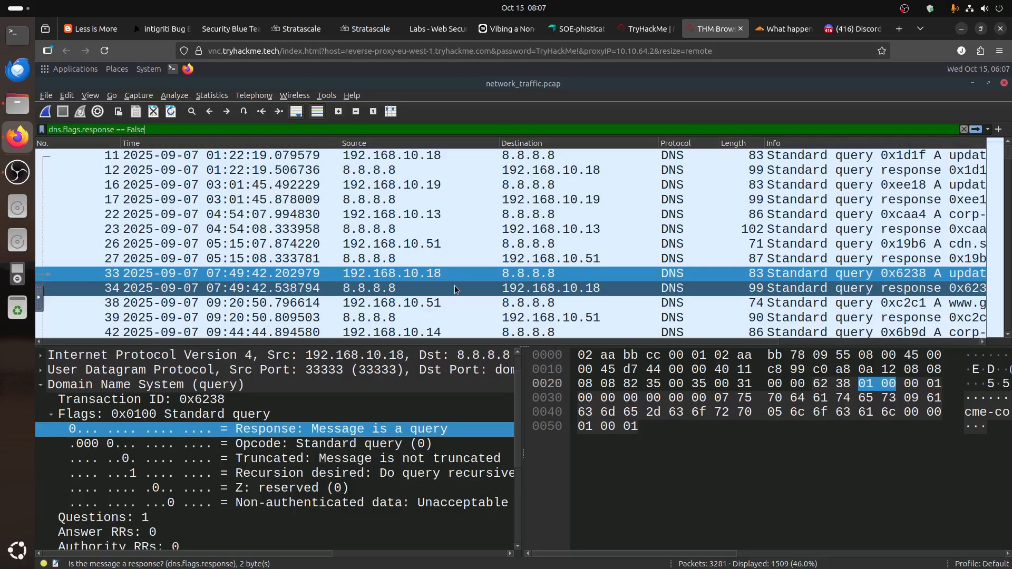
left_click(976, 130)
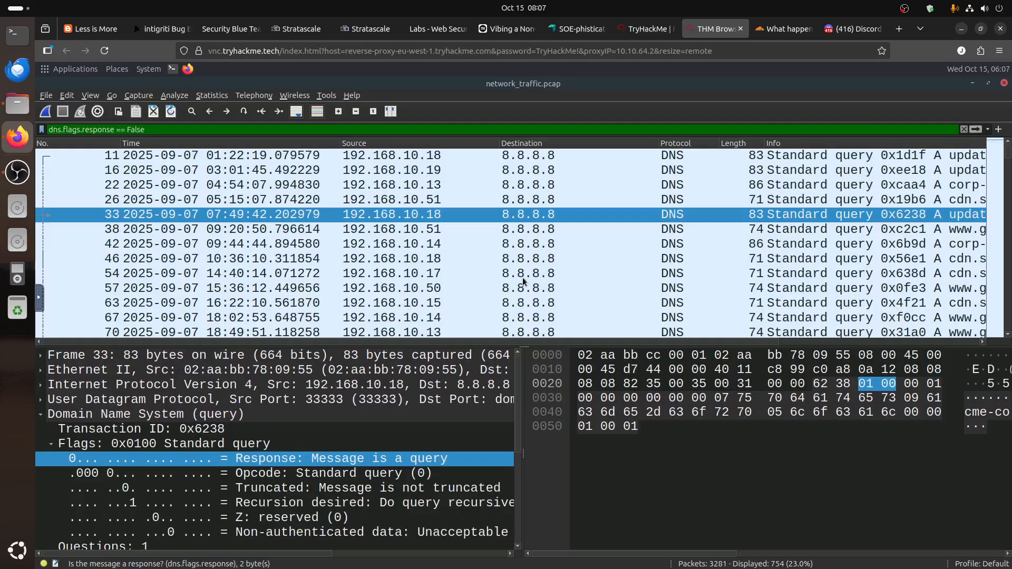
Examine the DNS query section of packet 33, including its flags, record counts and queried name
scroll(302, 480, "down", 1)
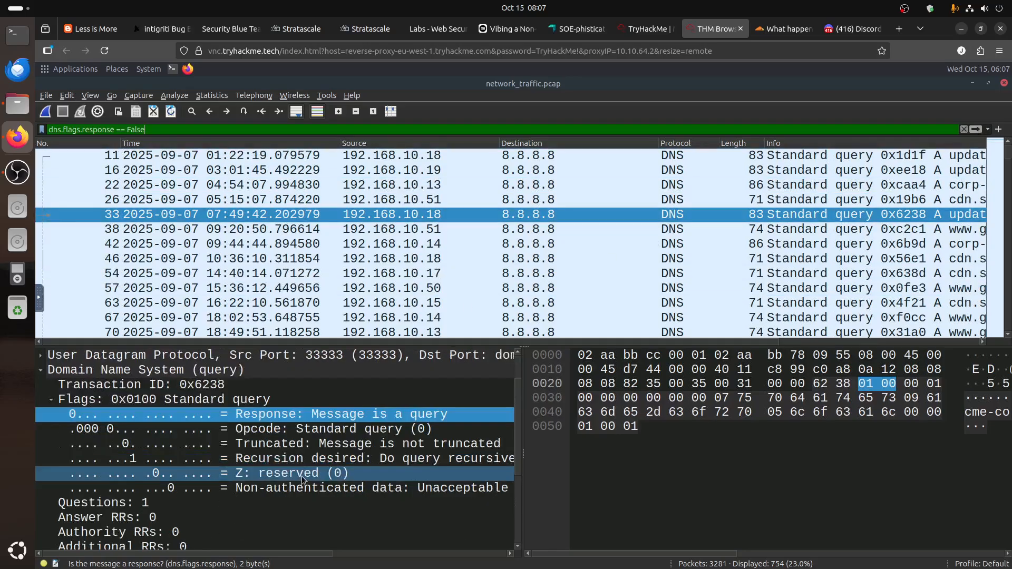
scroll(301, 475, "down", 1)
scroll(302, 476, "up", 1)
scroll(301, 475, "down", 3)
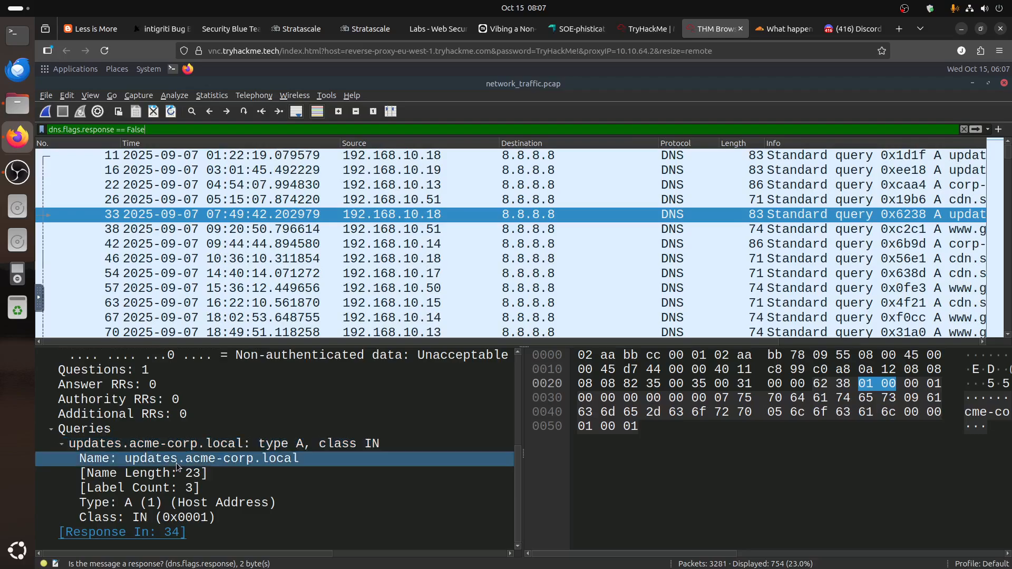
scroll(176, 463, "up", 2)
scroll(176, 463, "up", 2)
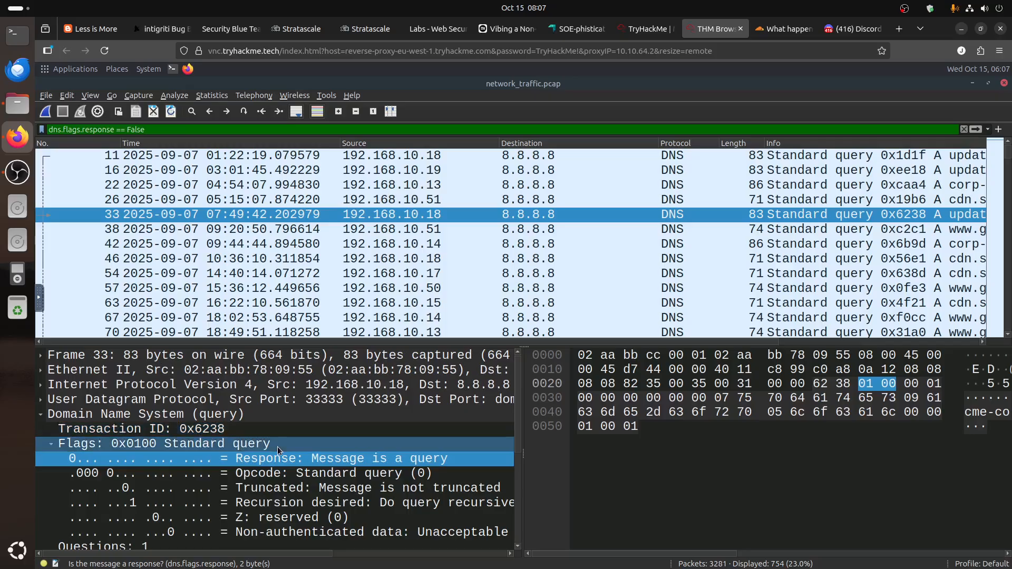
scroll(277, 447, "down", 1)
scroll(277, 447, "down", 2)
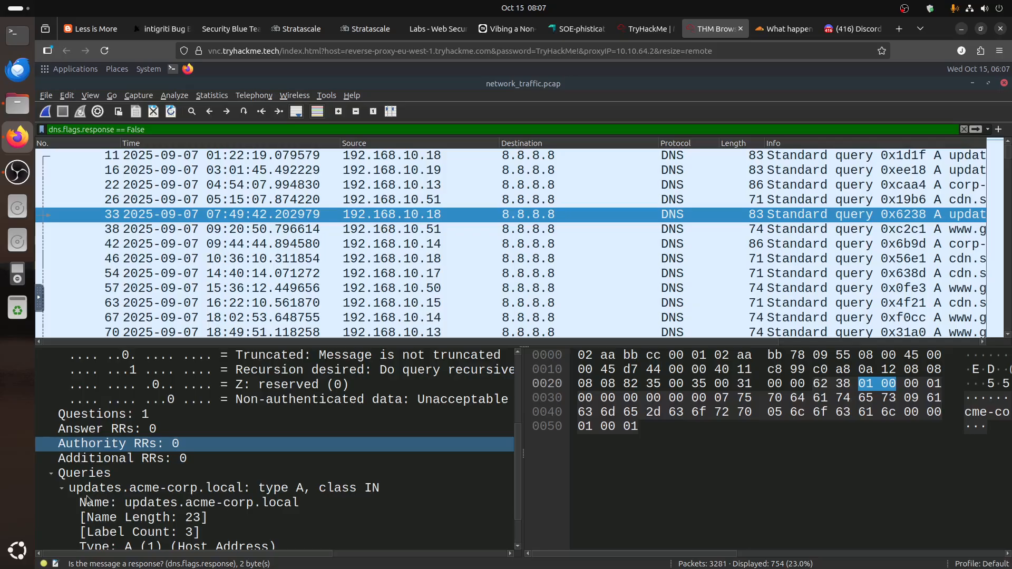
scroll(318, 477, "down", 1)
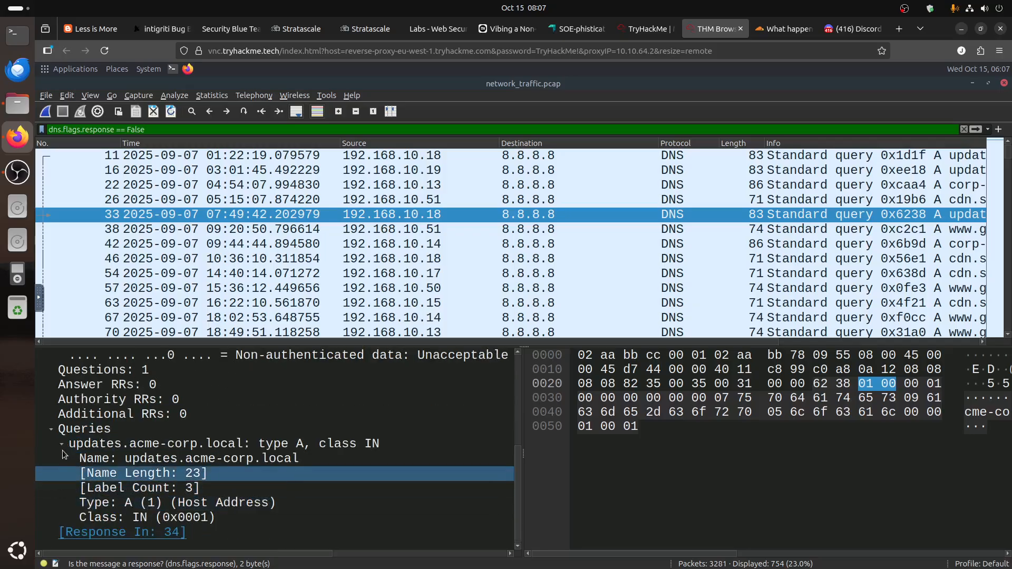
scroll(100, 463, "up", 4)
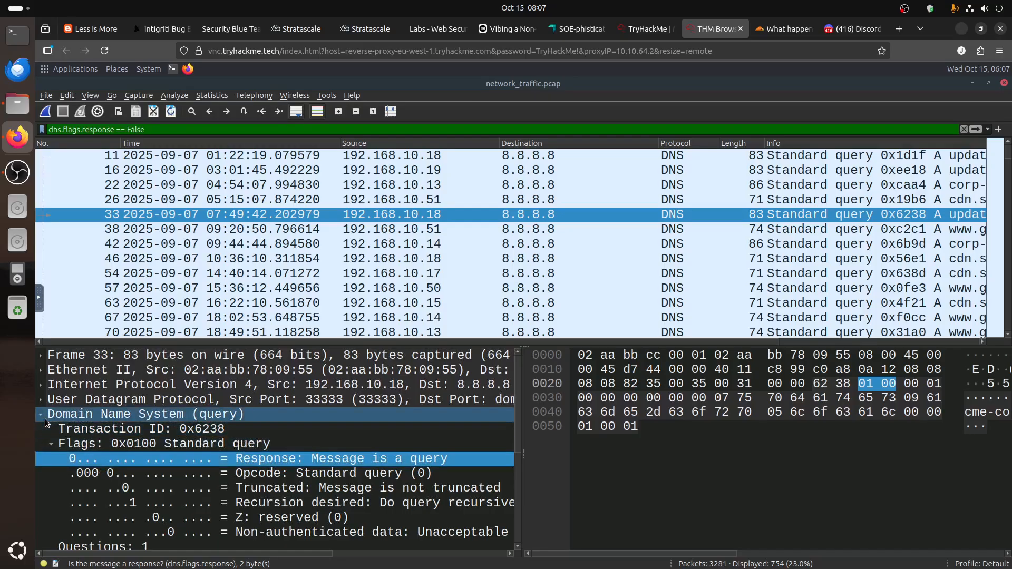
Expand the User Datagram Protocol section of packet 33 and review its ports alongside the DNS query fields
left_click(41, 400)
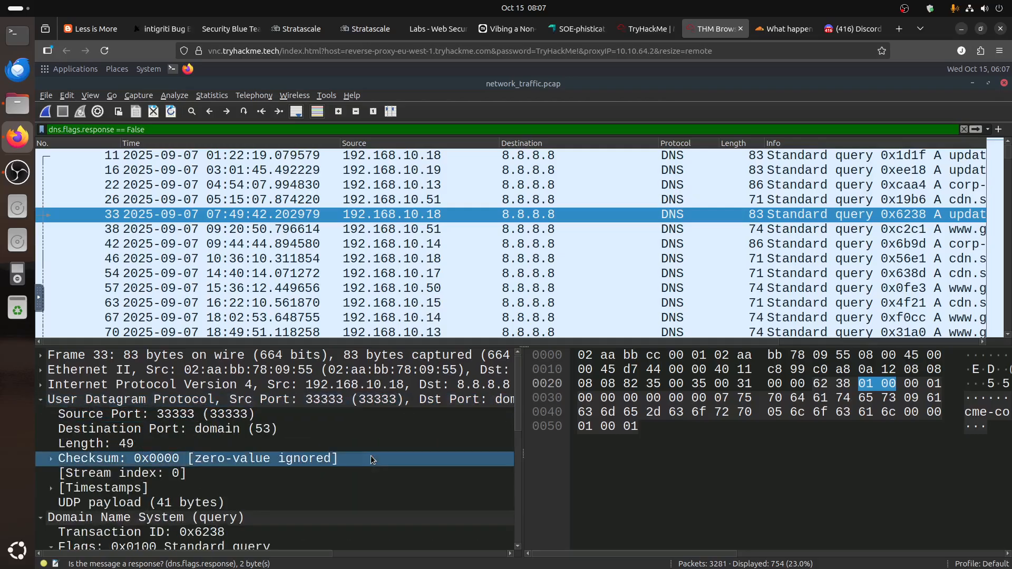
scroll(372, 459, "down", 3)
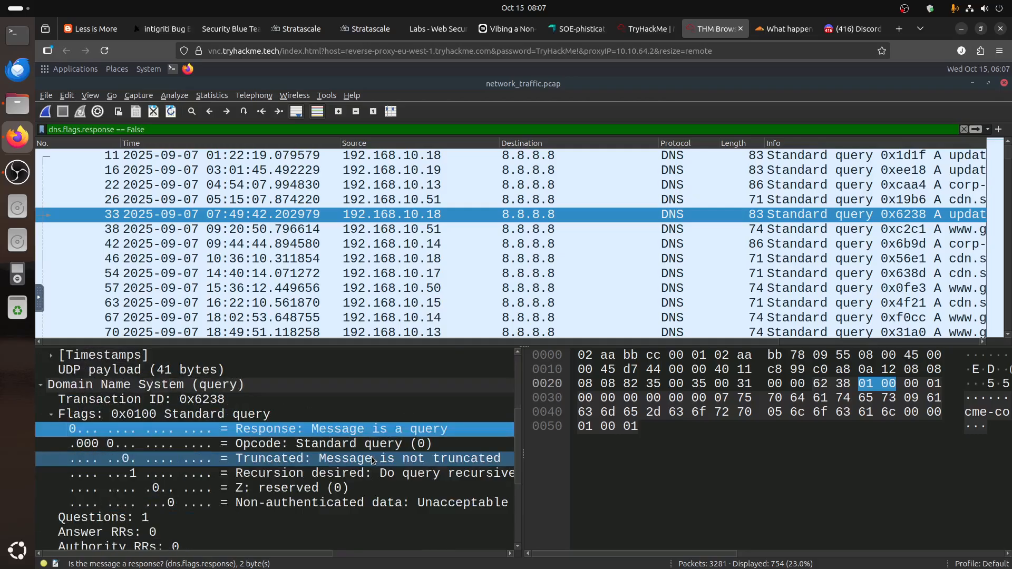
scroll(371, 457, "down", 3)
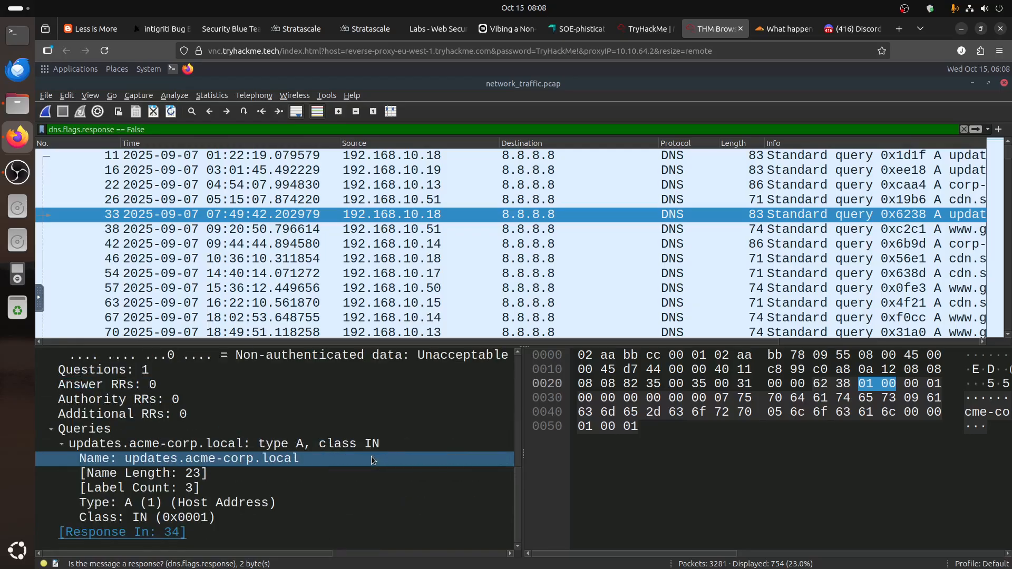
scroll(371, 456, "up", 1)
scroll(371, 456, "up", 2)
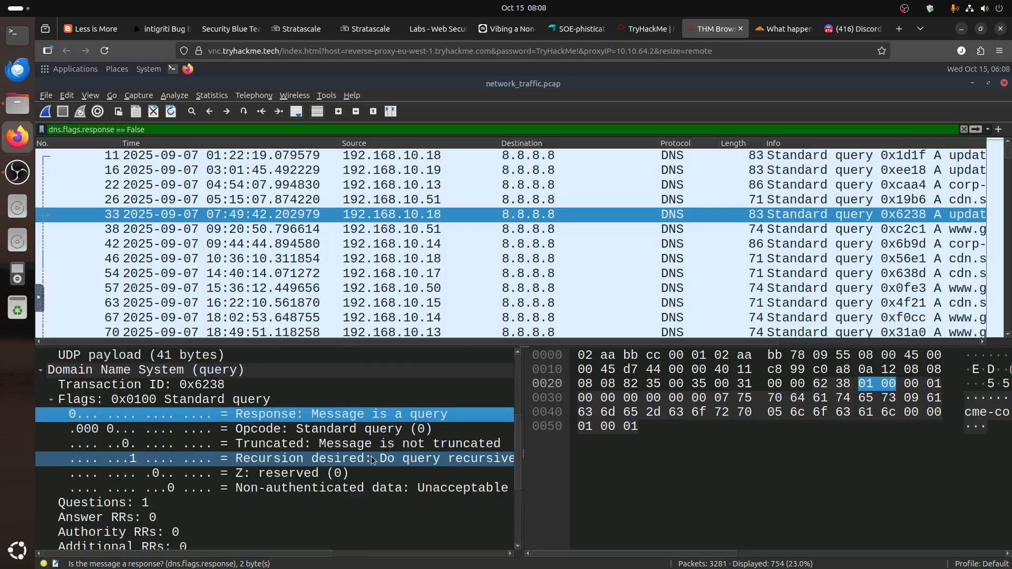
scroll(373, 460, "up", 2)
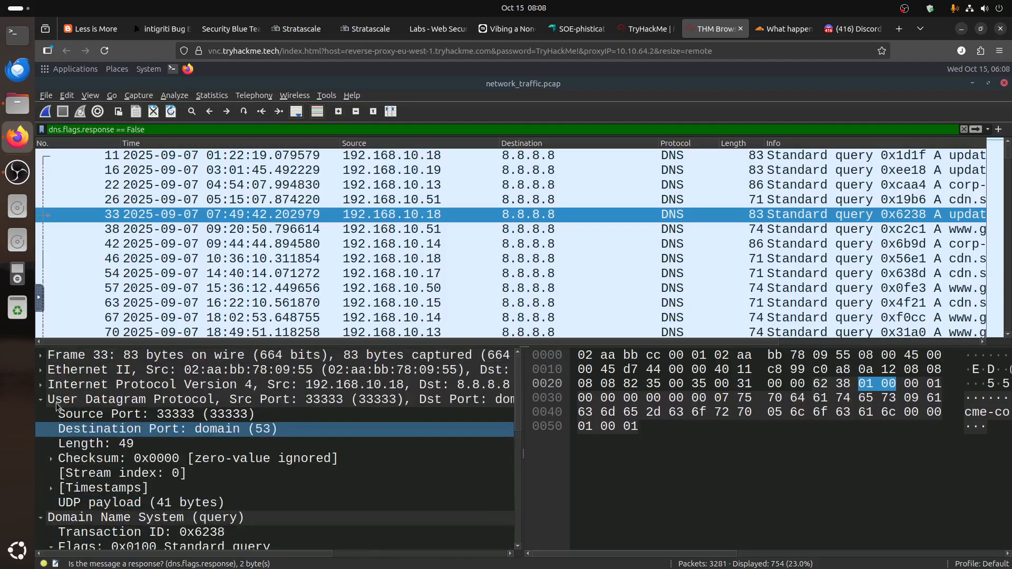
Expand packet 33's IPv4 section and add its destination address 8.8.8.8 as an AND condition to the applied display filter
left_click(42, 385)
left_click(42, 384)
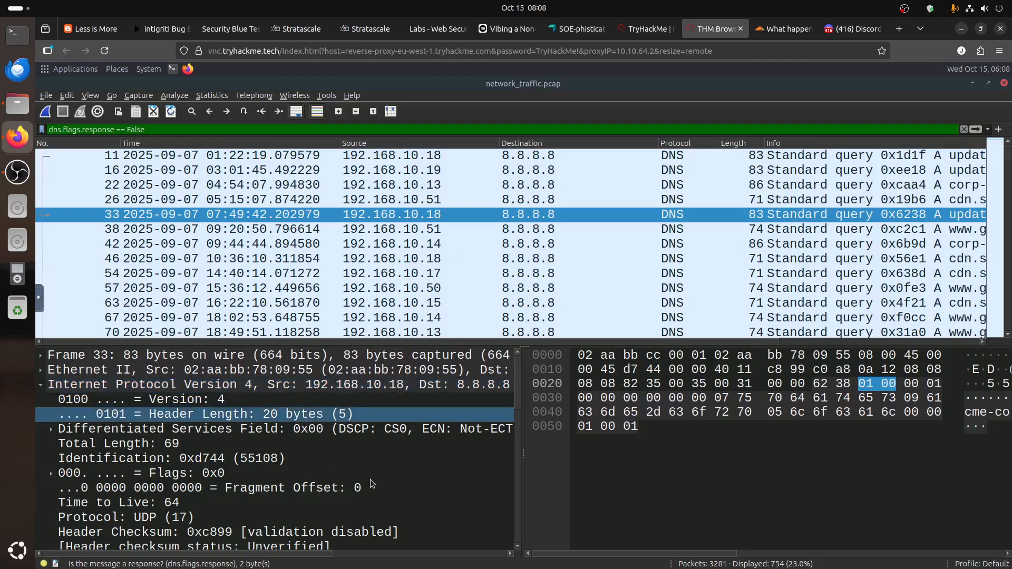
scroll(370, 479, "down", 2)
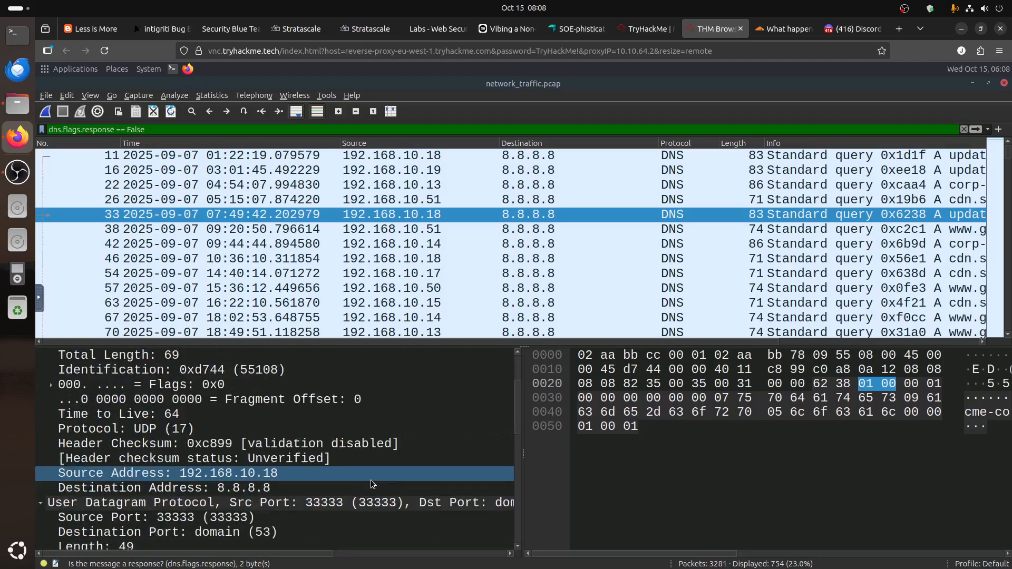
left_click(268, 488)
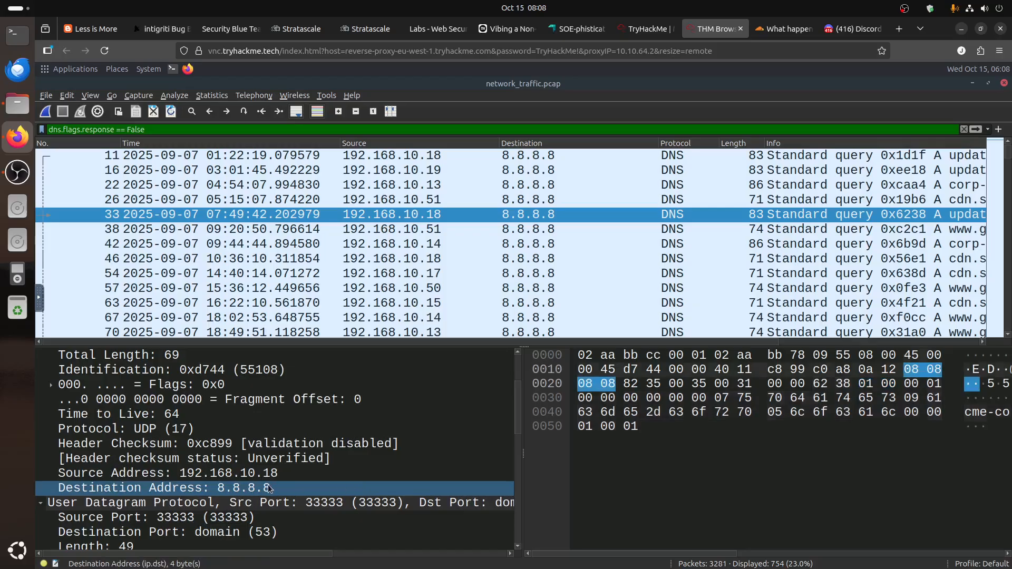
right_click(267, 488)
mouse_move(333, 369)
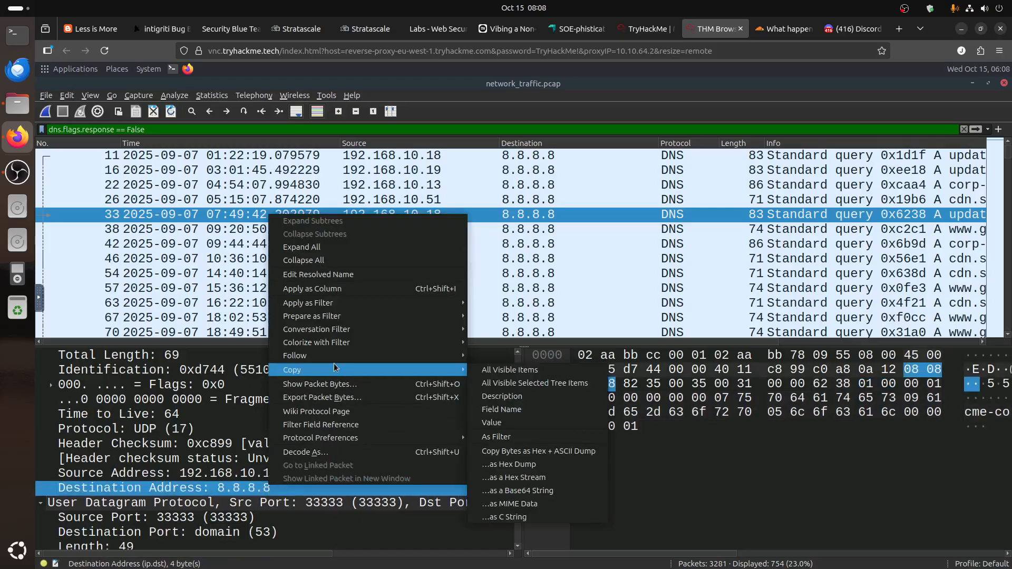
mouse_move(331, 304)
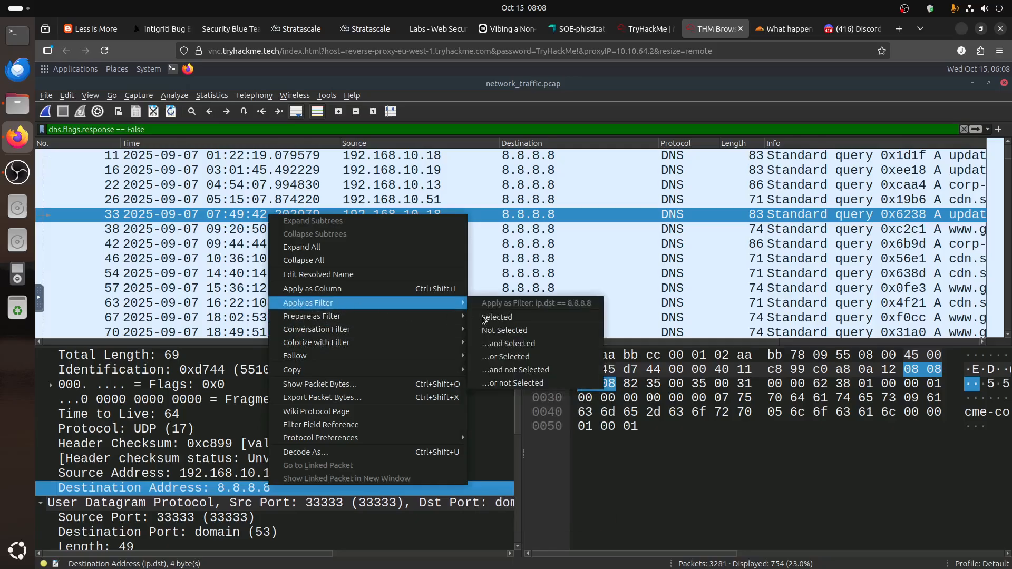
left_click(539, 343)
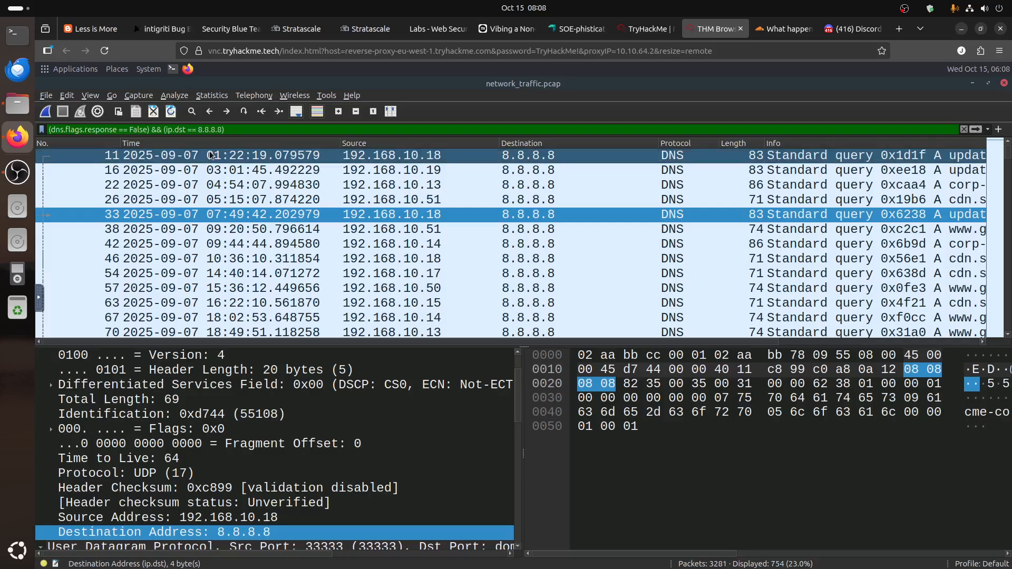
Change the destination condition to ip.dst != 8.8.8.8 and apply the combined display filter
key("BackSpace")
type("!")
key("Return")
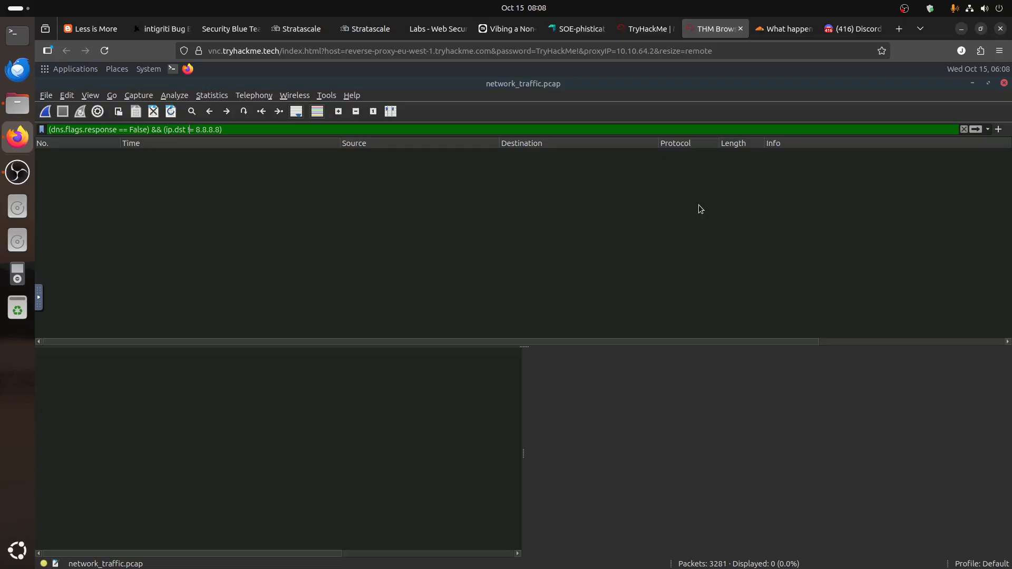
Remove the DNS response condition so the applied filter is only (ip.dst != 8.8.8.8)
left_click_drag(161, 129, 1, 123)
key("BackSpace")
key("Return")
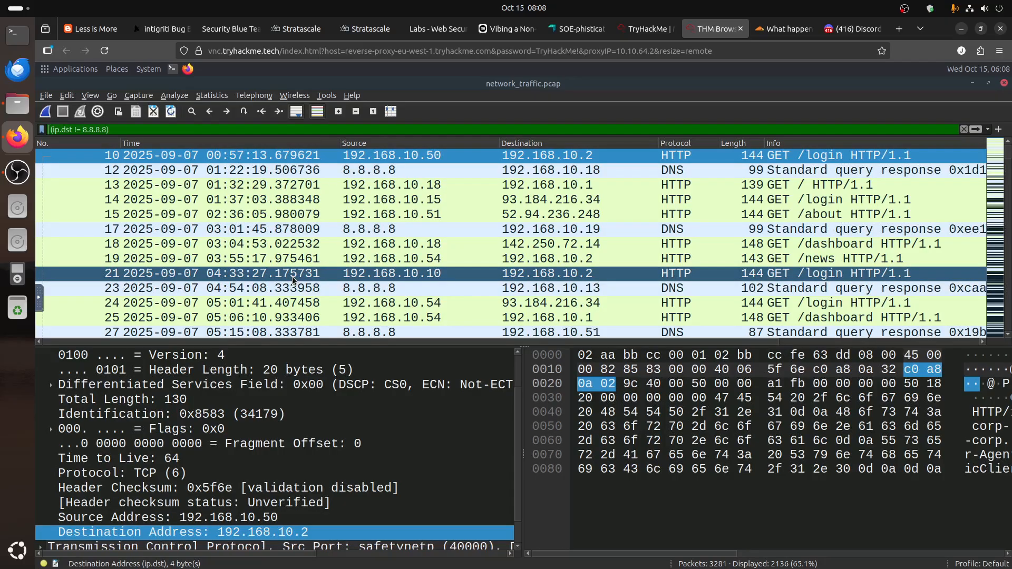
Switch to the TryHackMe room page and copy the filter portion "dns.flags.response == 1 && ip.src != 8.8.8.8"
left_click(642, 32)
scroll(447, 359, "up", 10)
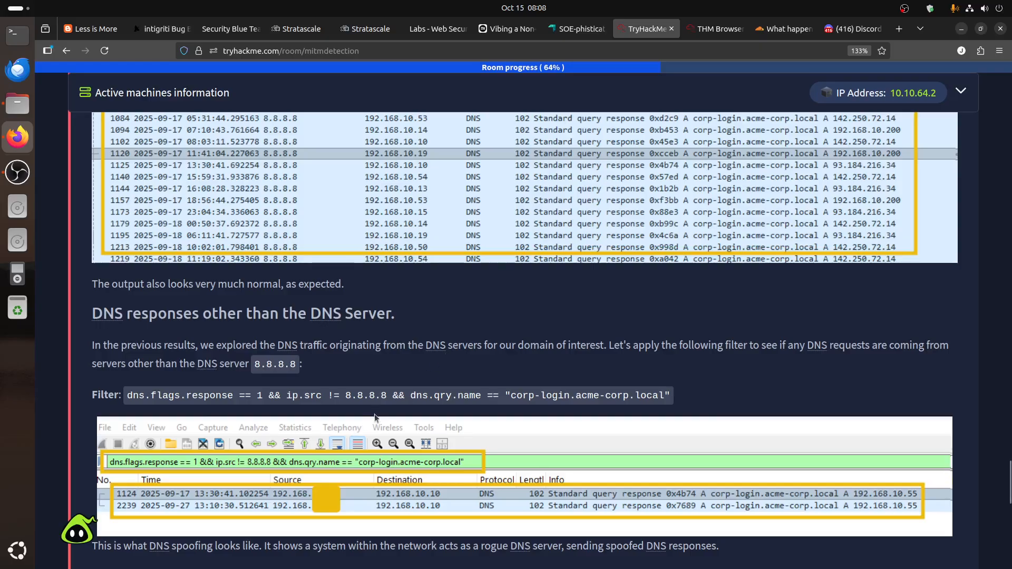
left_click_drag(388, 398, 116, 390)
key("ctrl+c")
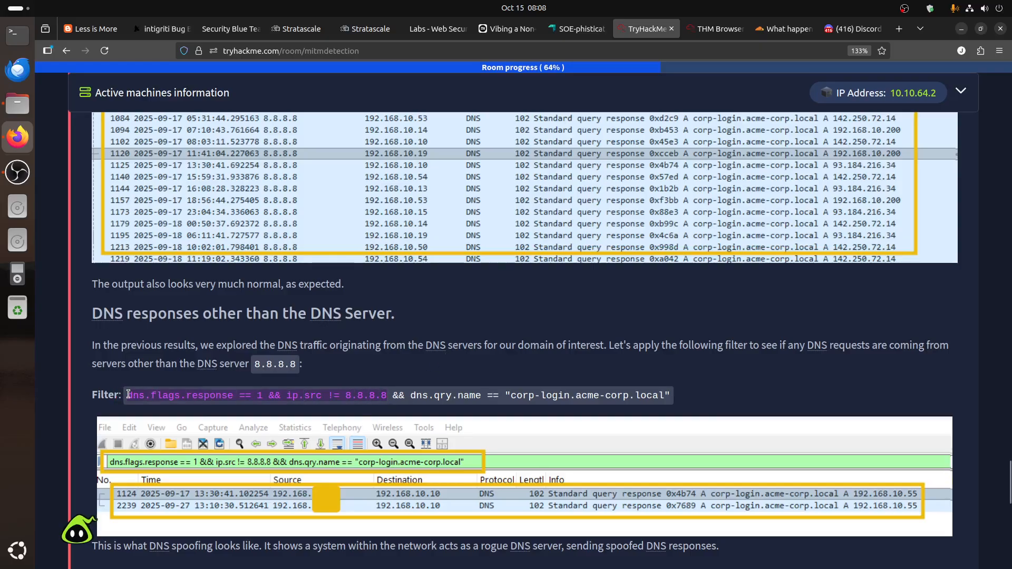
Switch back to the remote desktop and replace its shared clipboard text with the copied filter
left_click(717, 29)
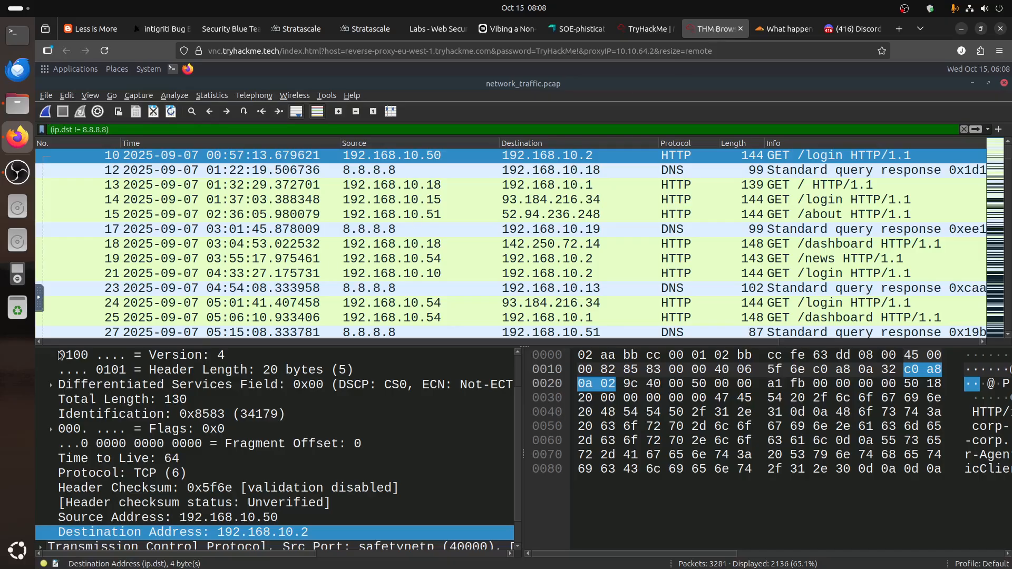
left_click(46, 326)
left_click(244, 323)
key("ctrl+a")
key("ctrl+v")
left_click(66, 299)
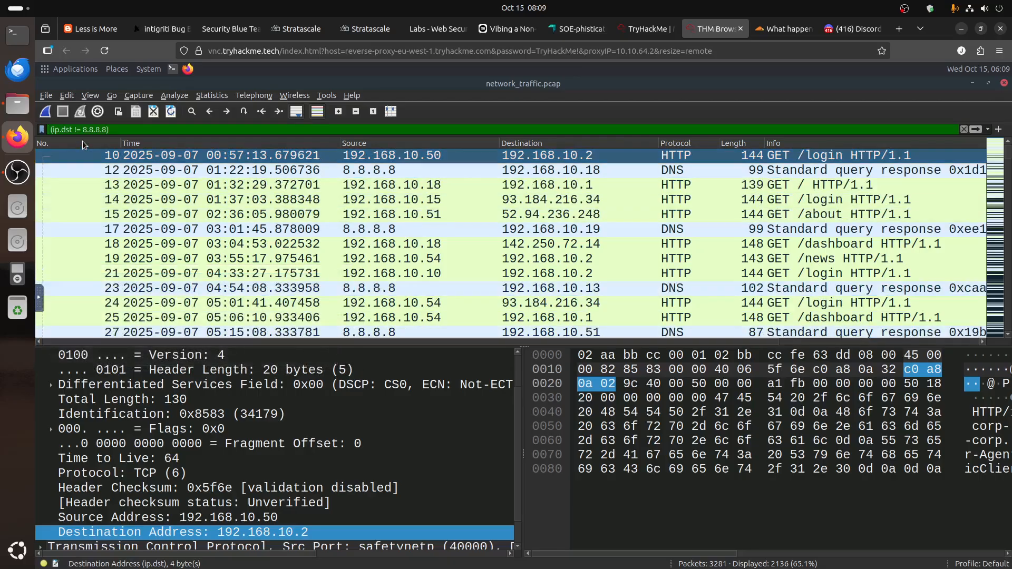
Replace the display filter with dns.flags.response == 1 && ip.src != 8.8.8.8, apply it and select the first matching packet
left_click(440, 126)
key("ctrl+a")
key("ctrl+v")
key("Return")
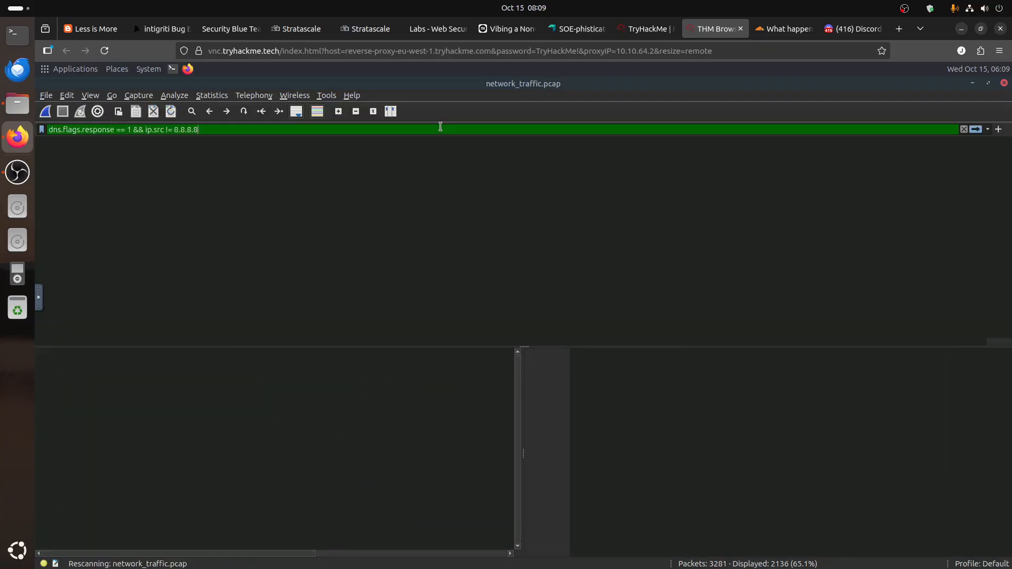
left_click(483, 154)
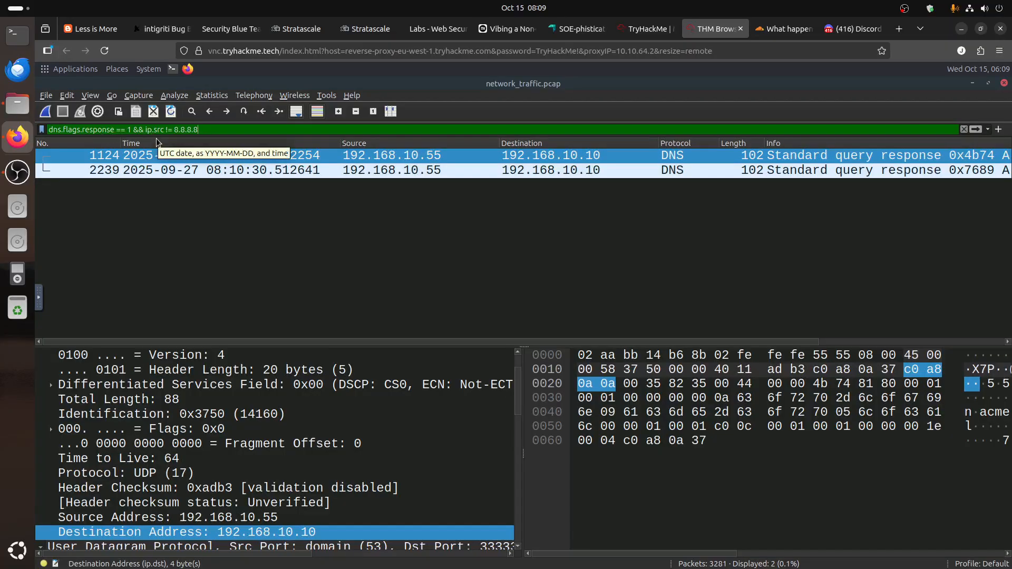
Switch to the TryHackMe room page and read the question about DNS requests from IPs other than 8.8.8.8
left_click(636, 32)
scroll(531, 338, "down", 10)
scroll(530, 337, "up", 2)
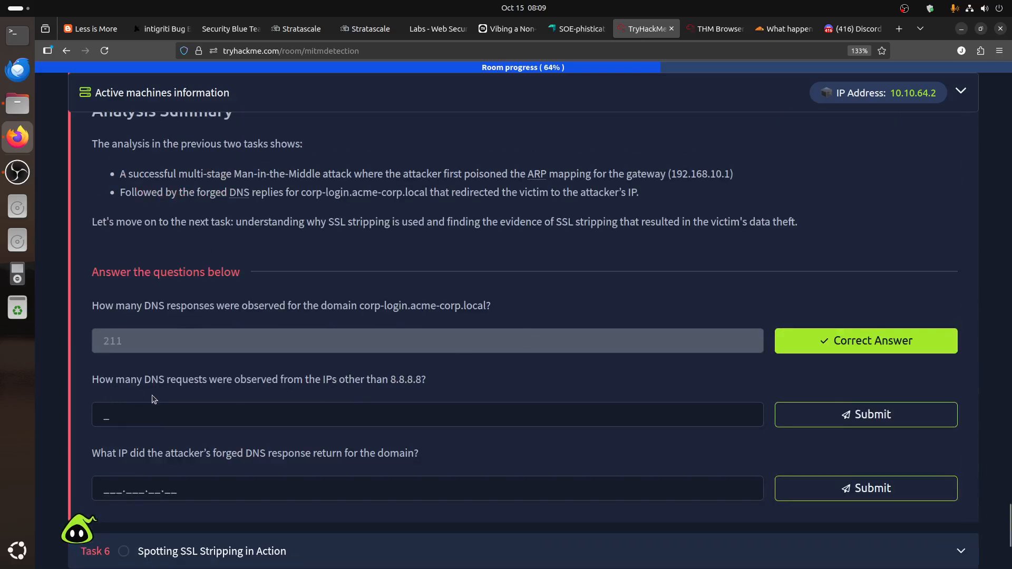
left_click_drag(209, 380, 166, 380)
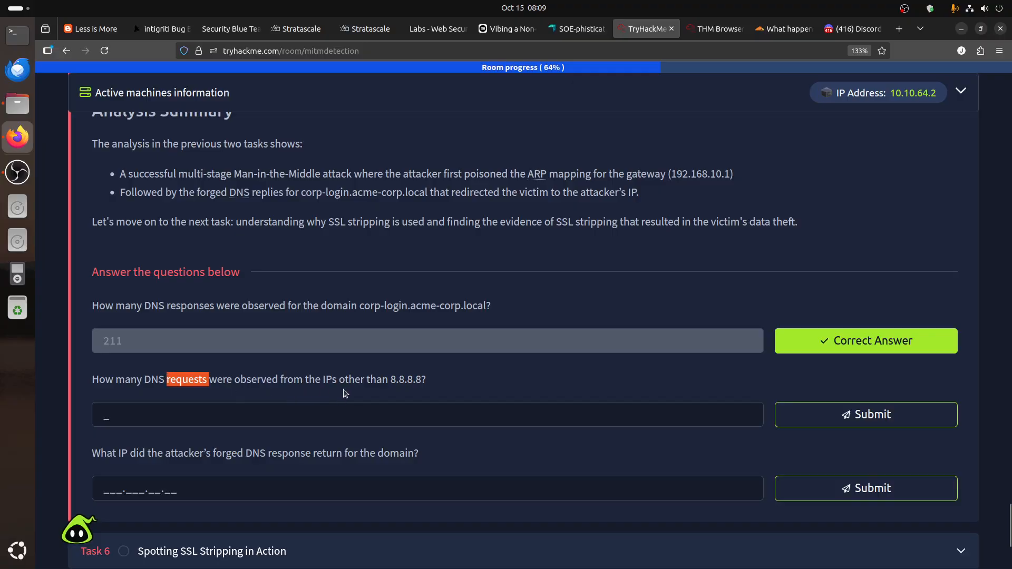
Switch back to the packet capture on the remote desktop and replace the display filter with dns
left_click(715, 28)
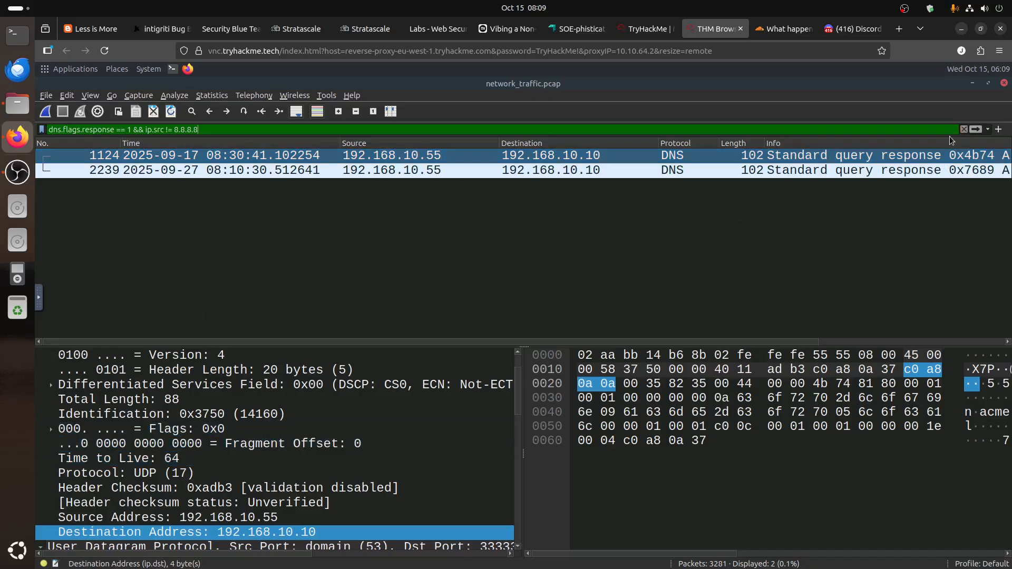
double_click(931, 129)
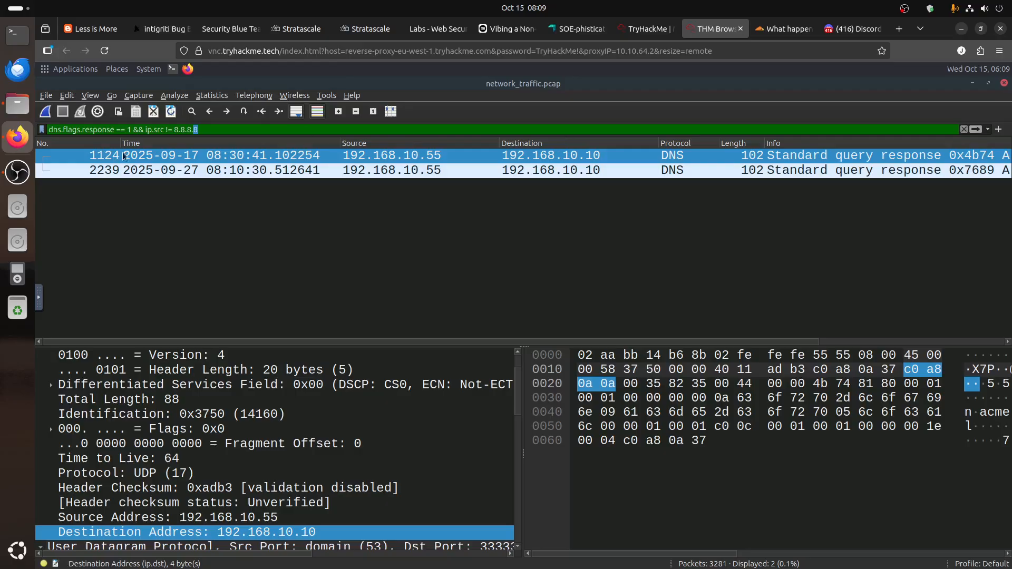
left_click_drag(227, 131, 1, 114)
key("ctrl+a")
type("dns")
key("Return")
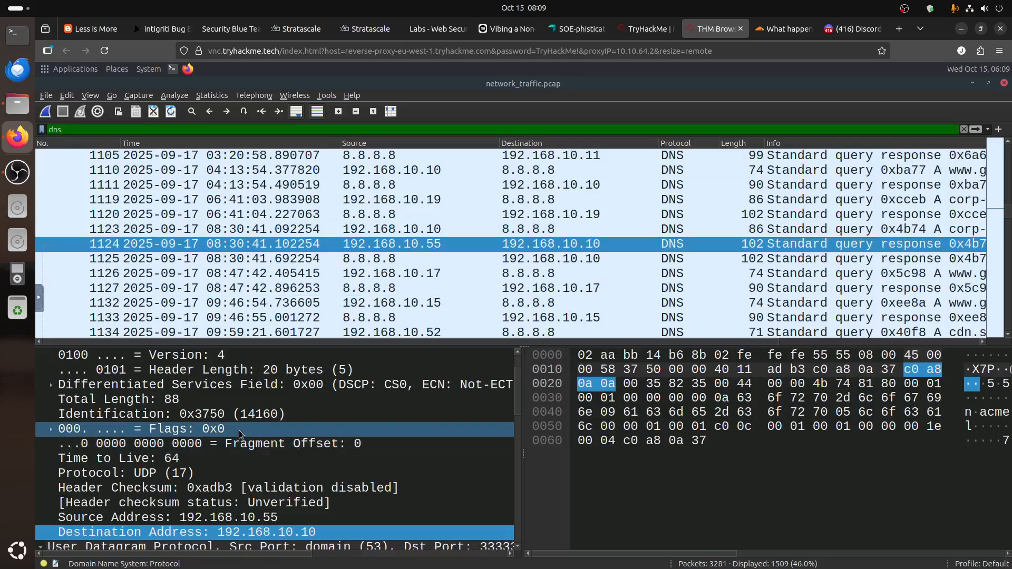
Inspect the DNS flags of packet 1124 and select its Response flag field
scroll(242, 435, "down", 4)
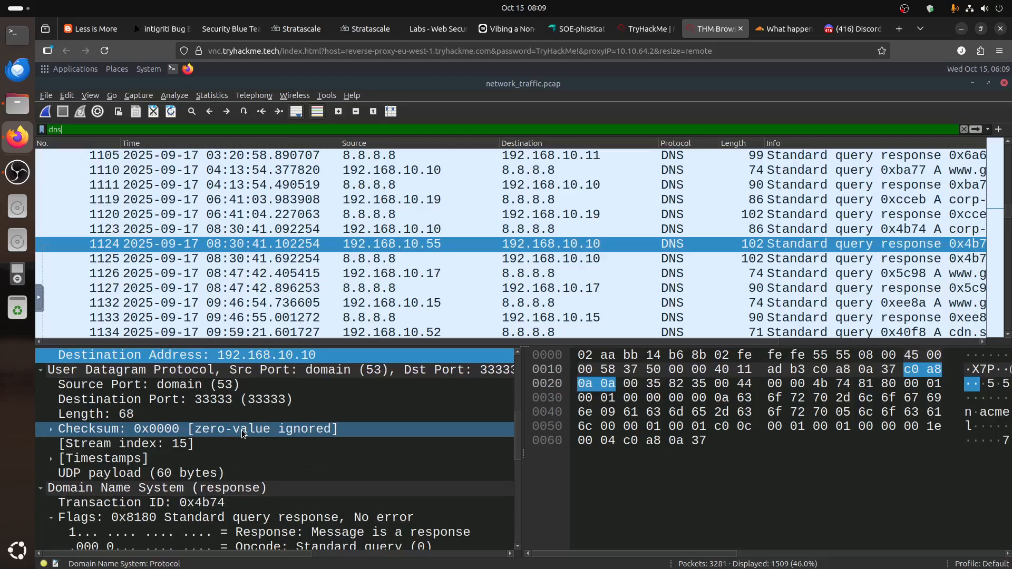
scroll(241, 433, "down", 2)
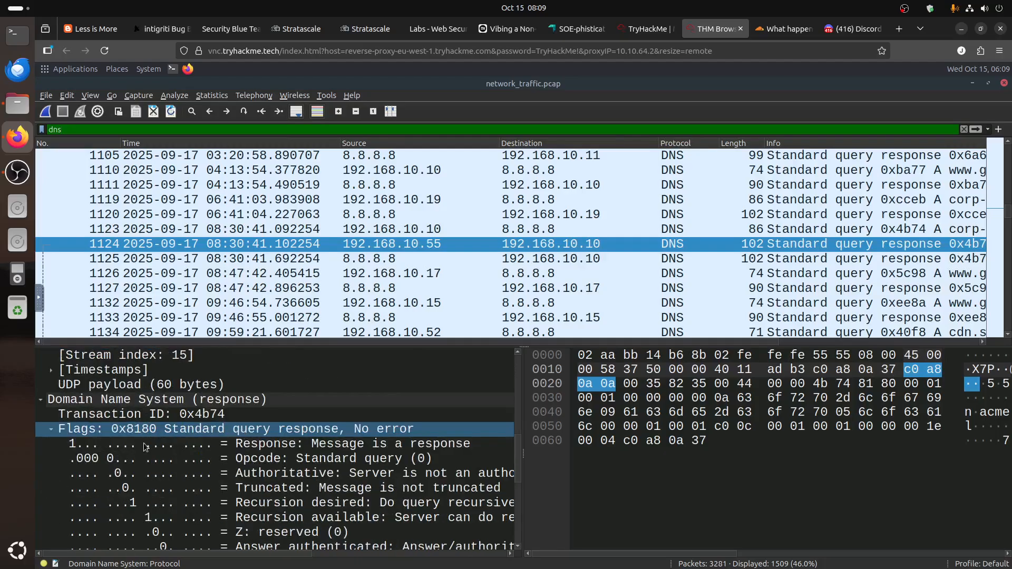
left_click(132, 441)
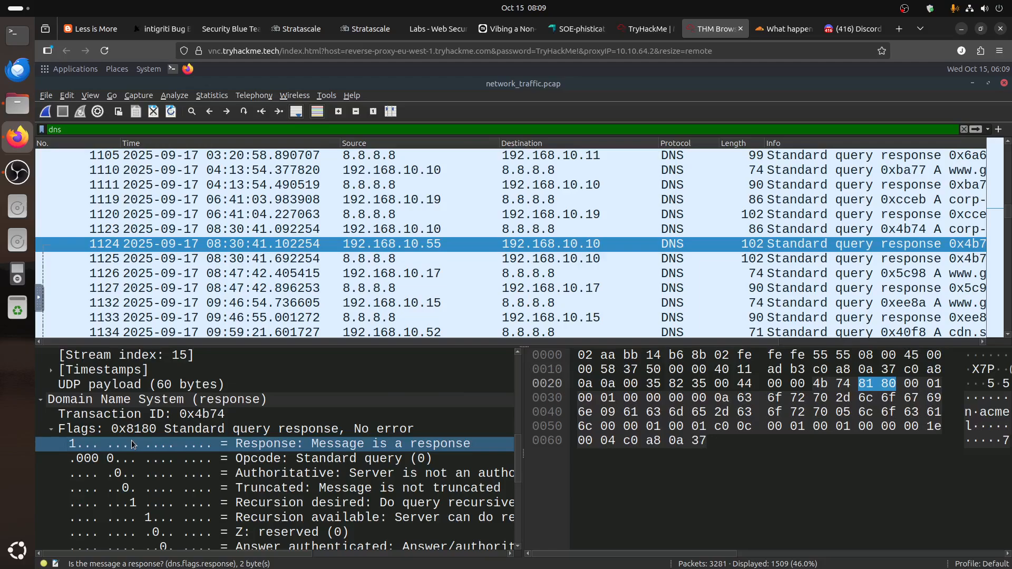
Switch to the TryHackMe room page and read the section on DNS responses from sources other than the DNS server
left_click(639, 30)
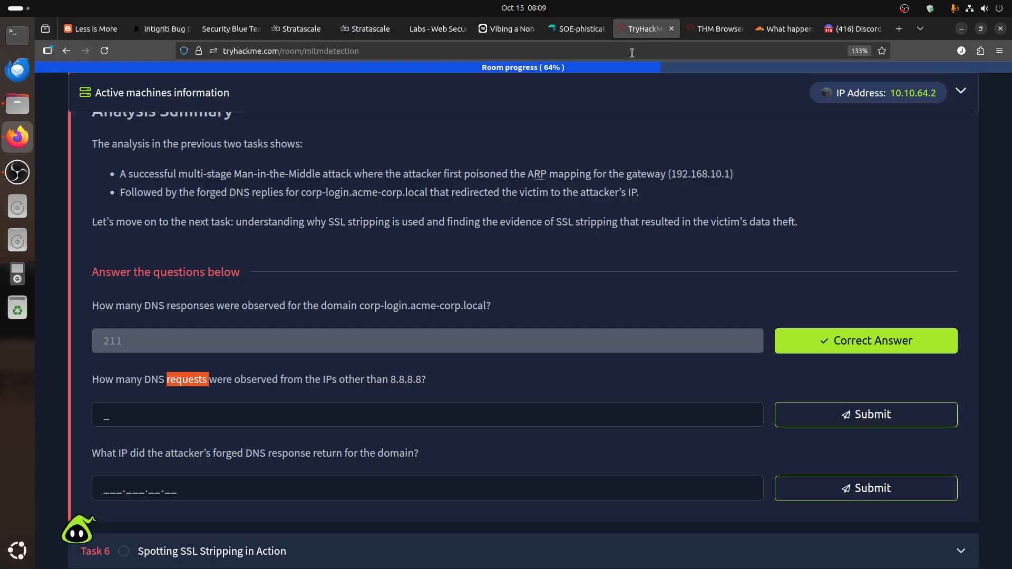
scroll(336, 312, "up", 5)
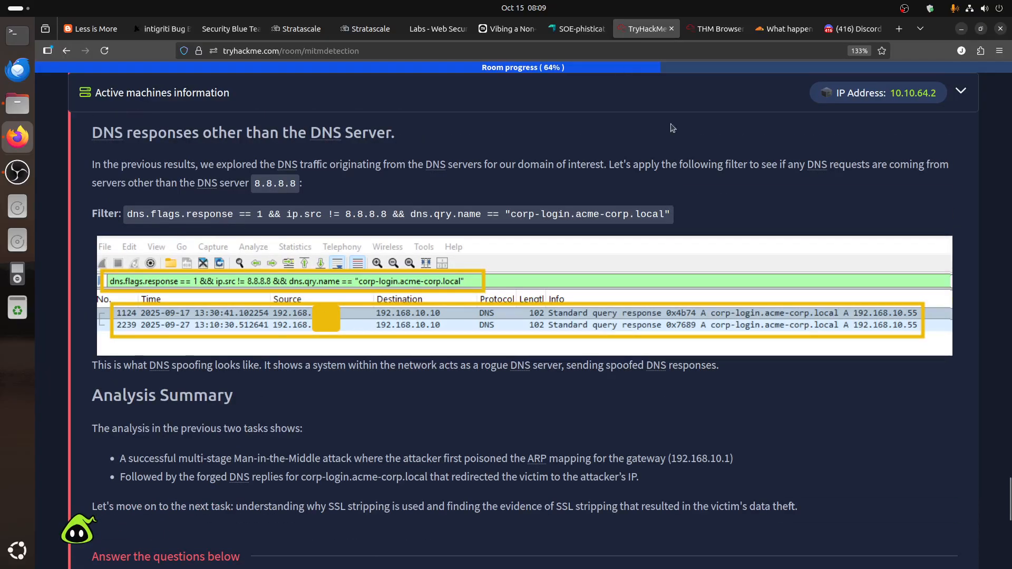
Return to the packet capture on the remote desktop, set the display filter to dns.flags.response == 0 and apply it
left_click(715, 29)
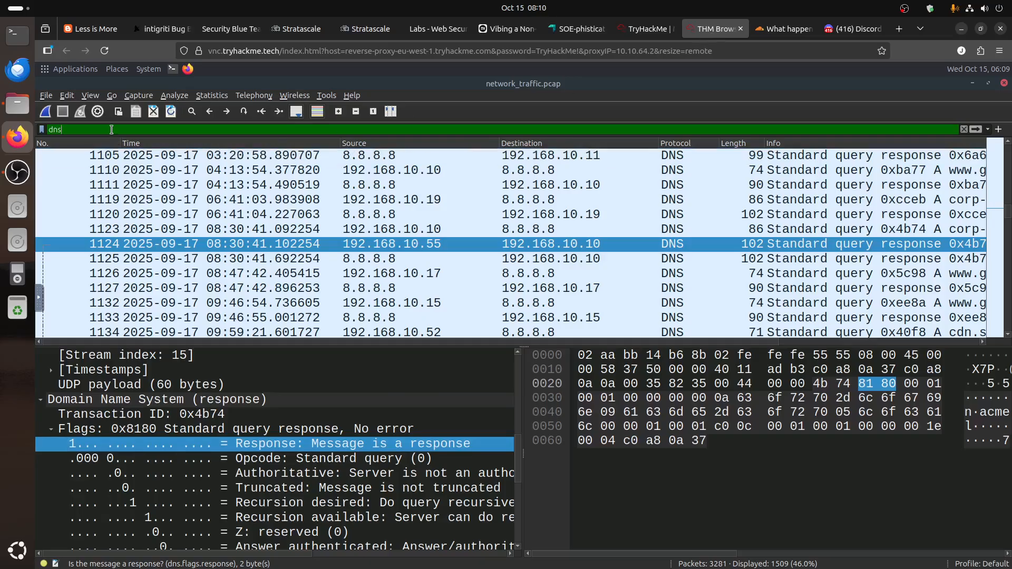
type(".flag")
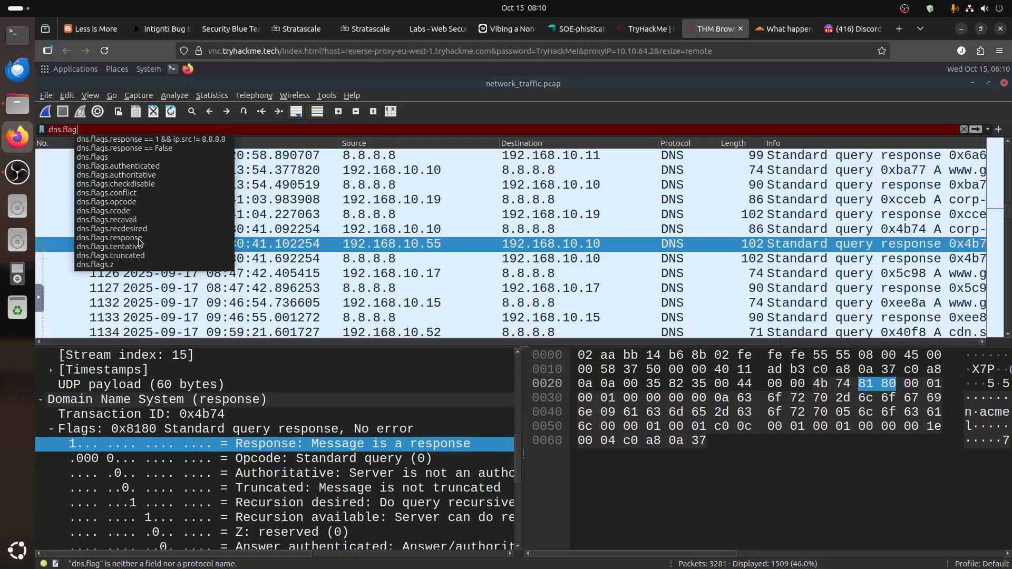
left_click(129, 149)
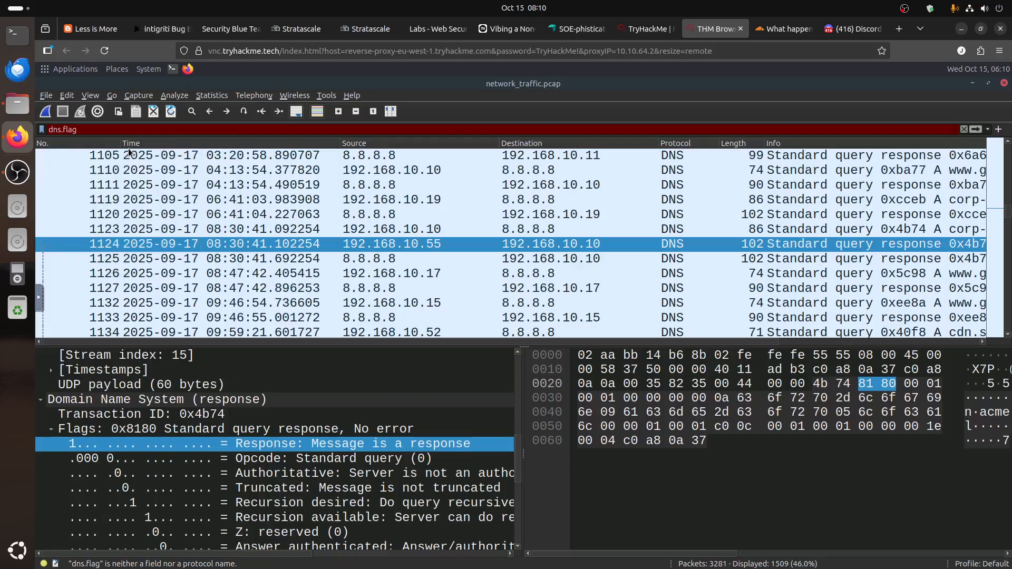
key("Return")
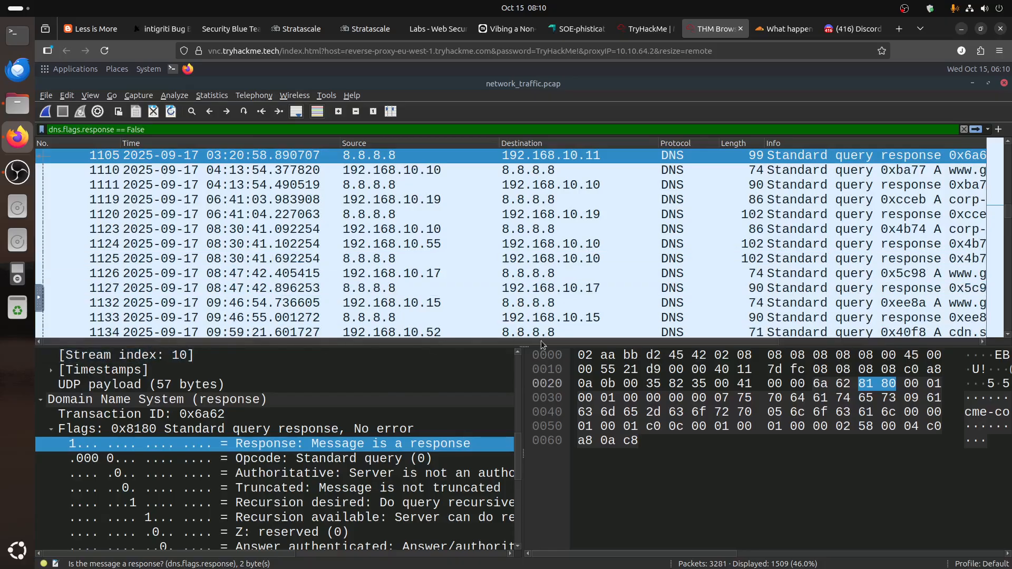
scroll(633, 341, "right", 5)
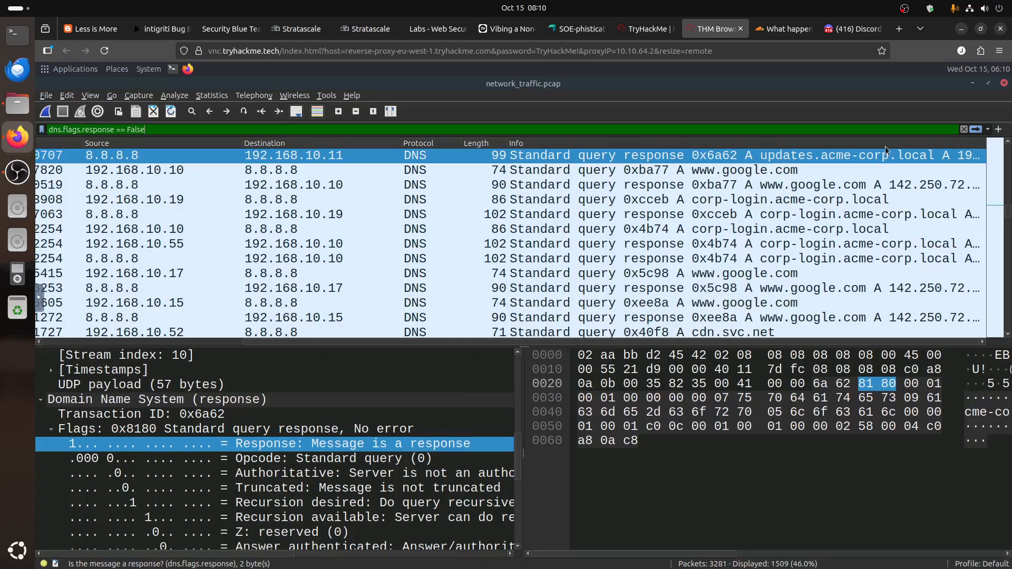
left_click(644, 188)
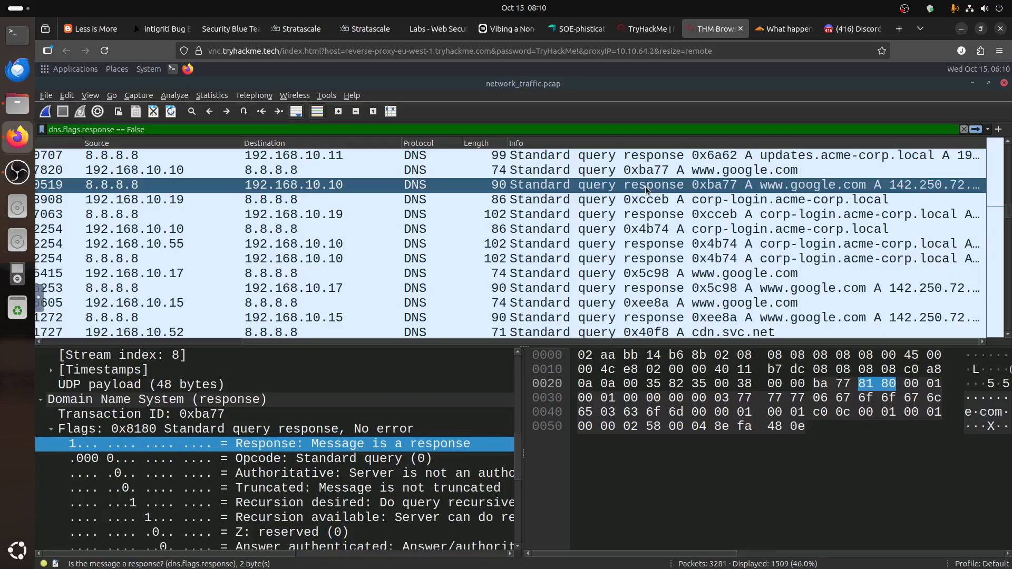
double_click(133, 130)
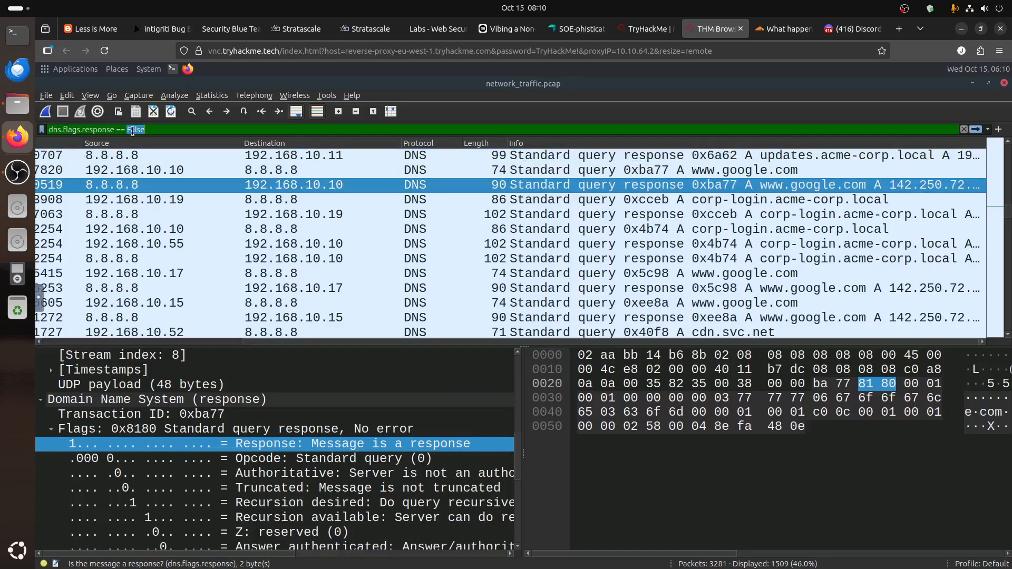
type("0")
key("Return")
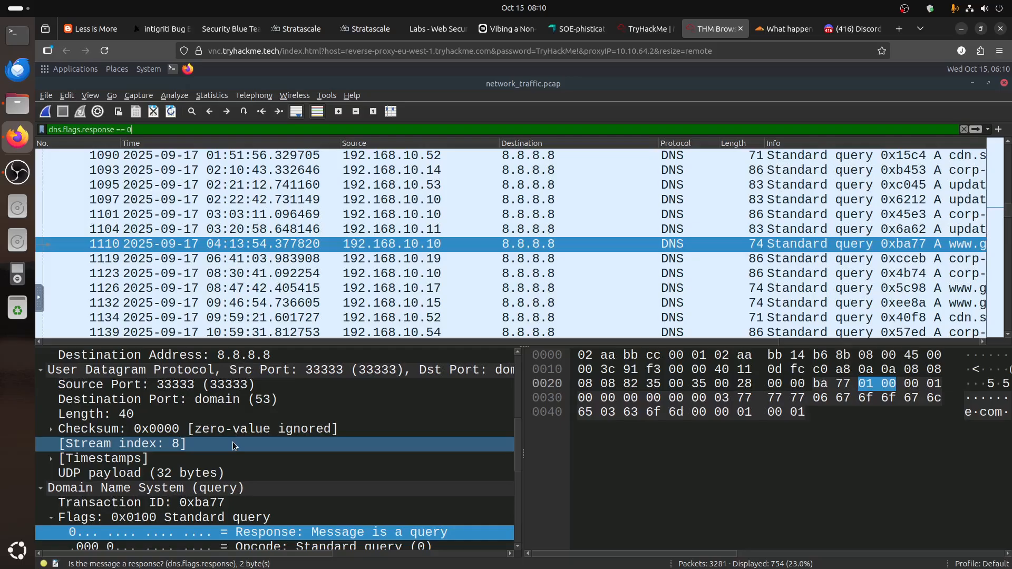
Prepare an and-not filter condition from the query packet's destination address 8.8.8.8 and apply the combined display filter
scroll(828, 291, "down", 3)
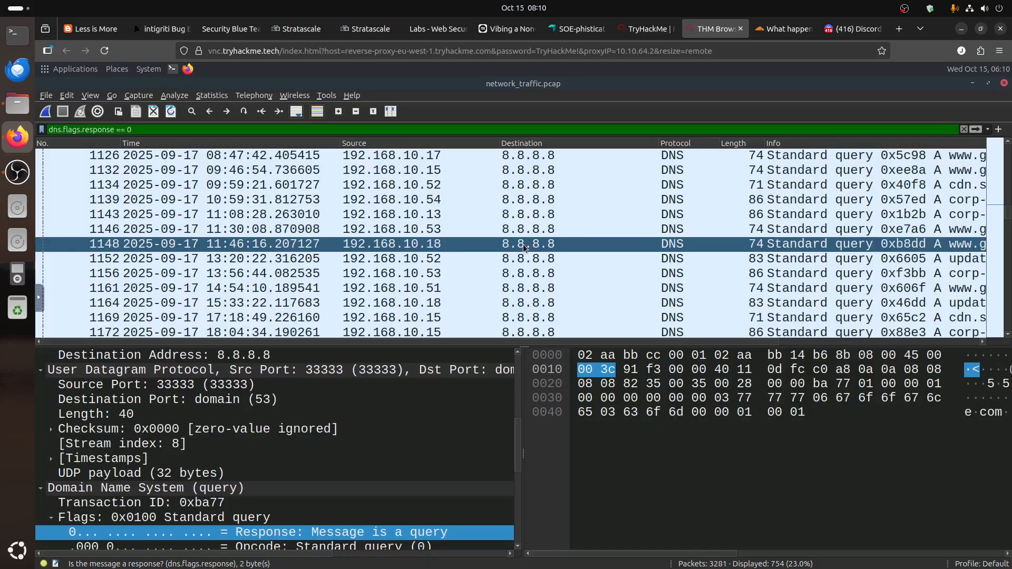
scroll(310, 475, "down", 3)
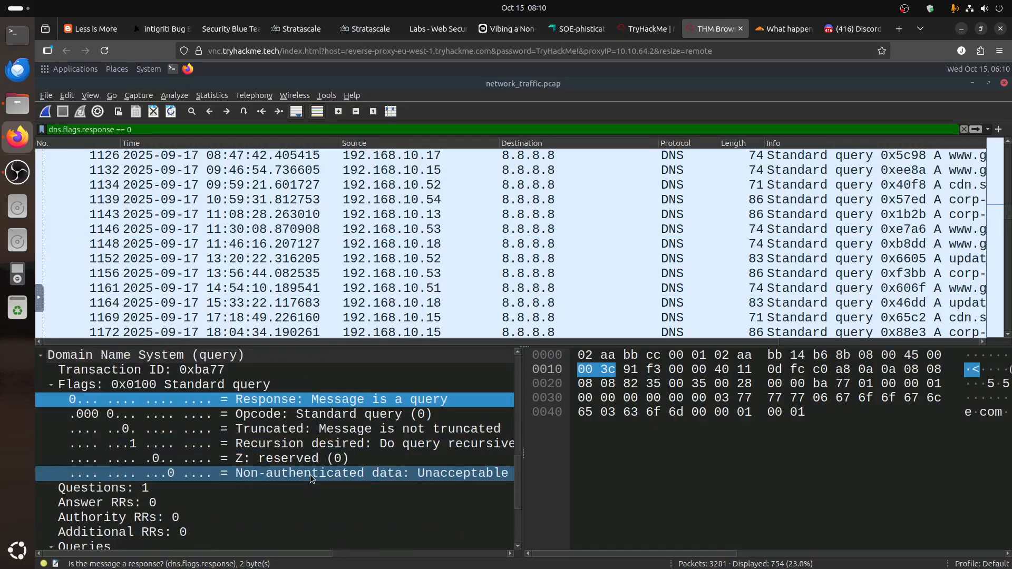
scroll(312, 474, "up", 3)
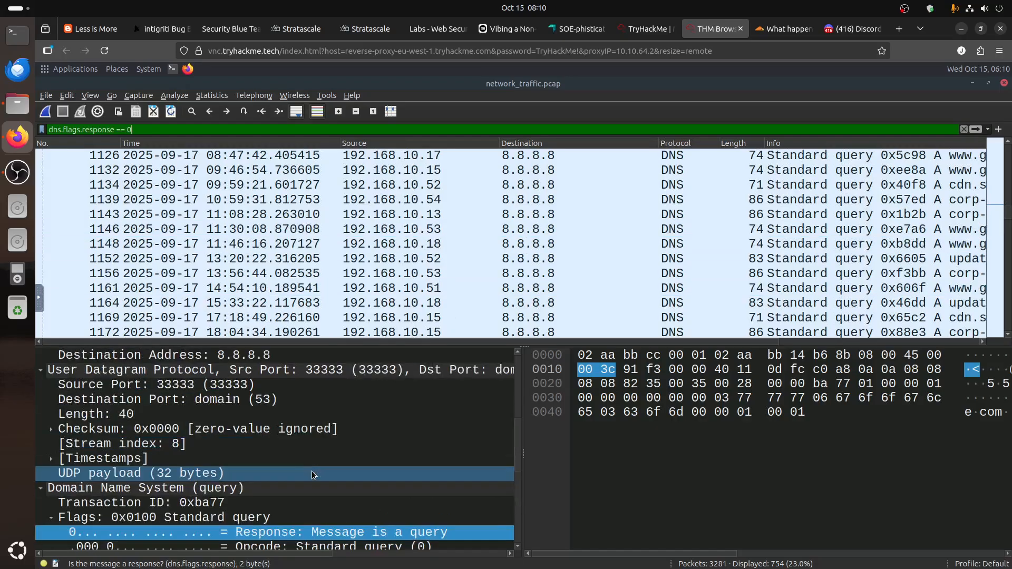
scroll(310, 472, "down", 1)
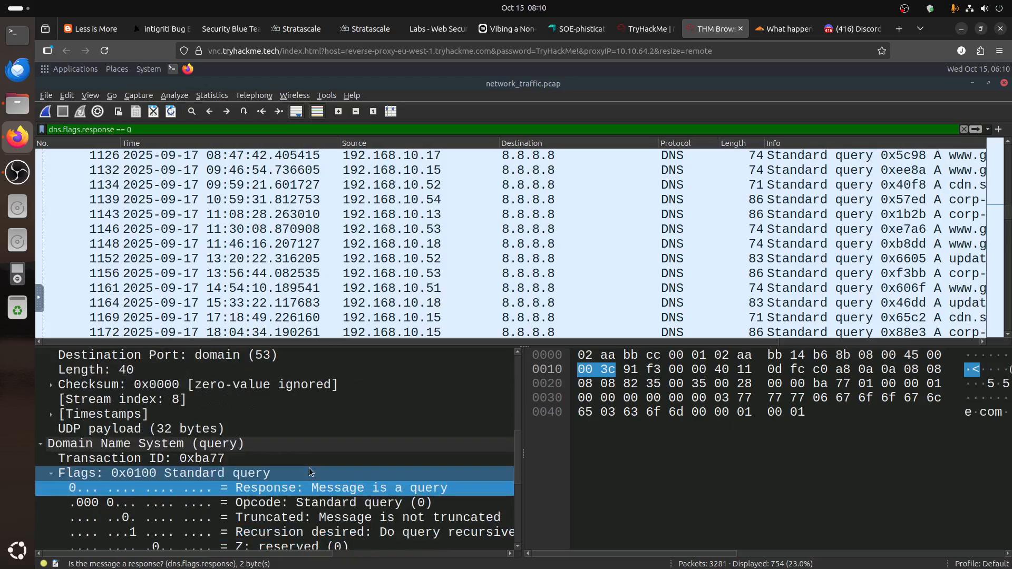
scroll(308, 464, "up", 3)
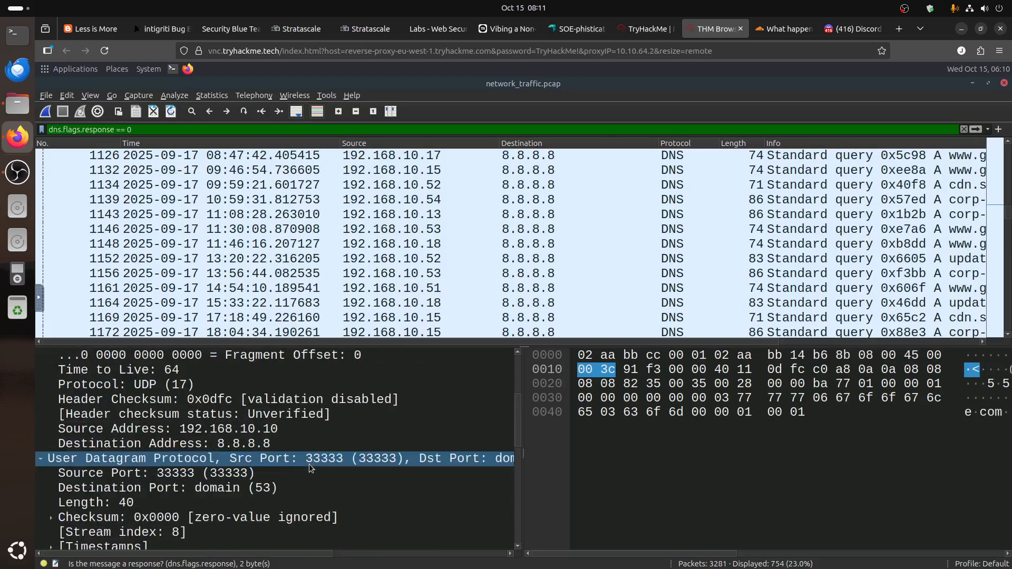
left_click(236, 443)
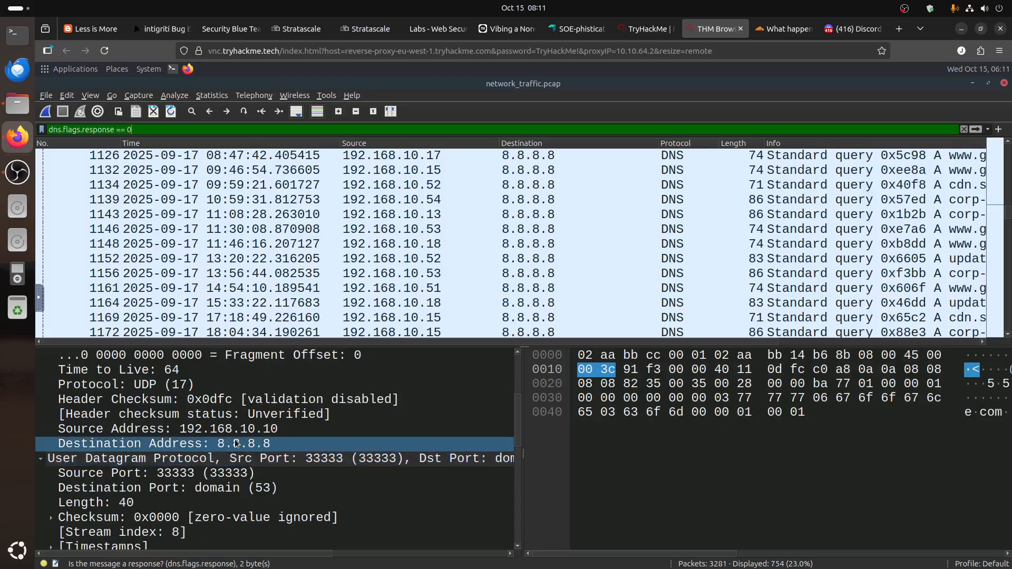
right_click(237, 443)
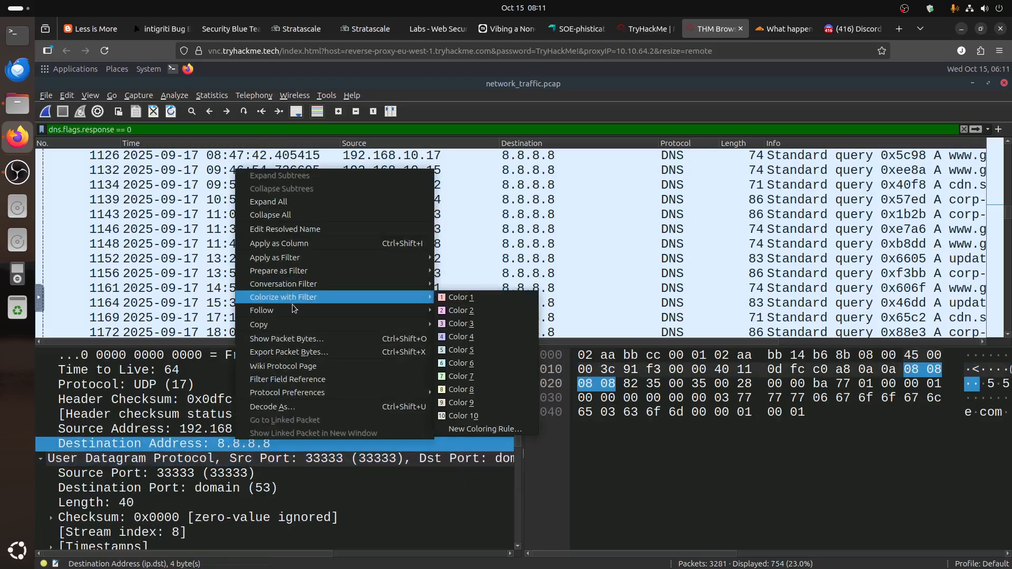
mouse_move(298, 273)
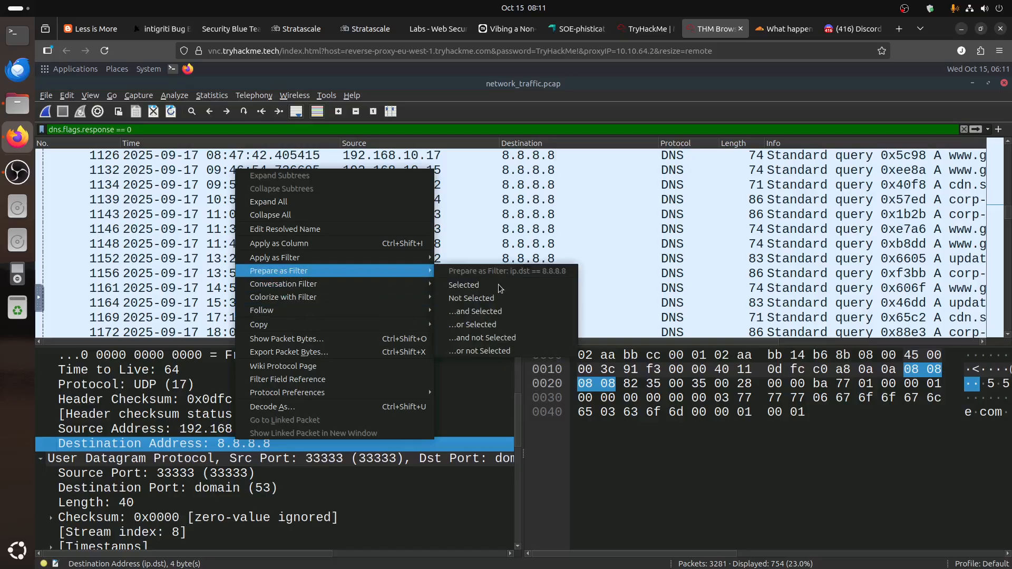
left_click(507, 338)
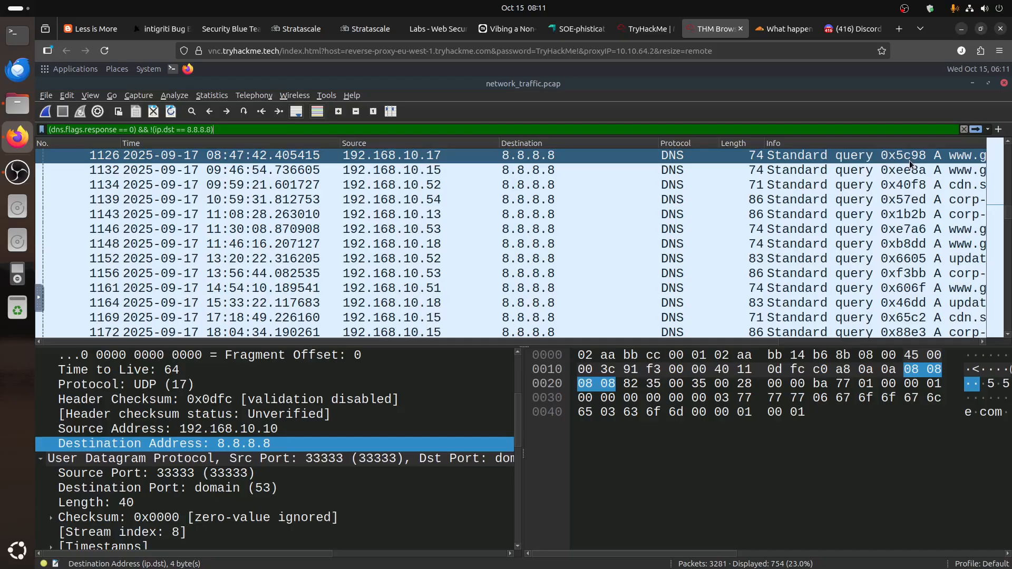
left_click(976, 130)
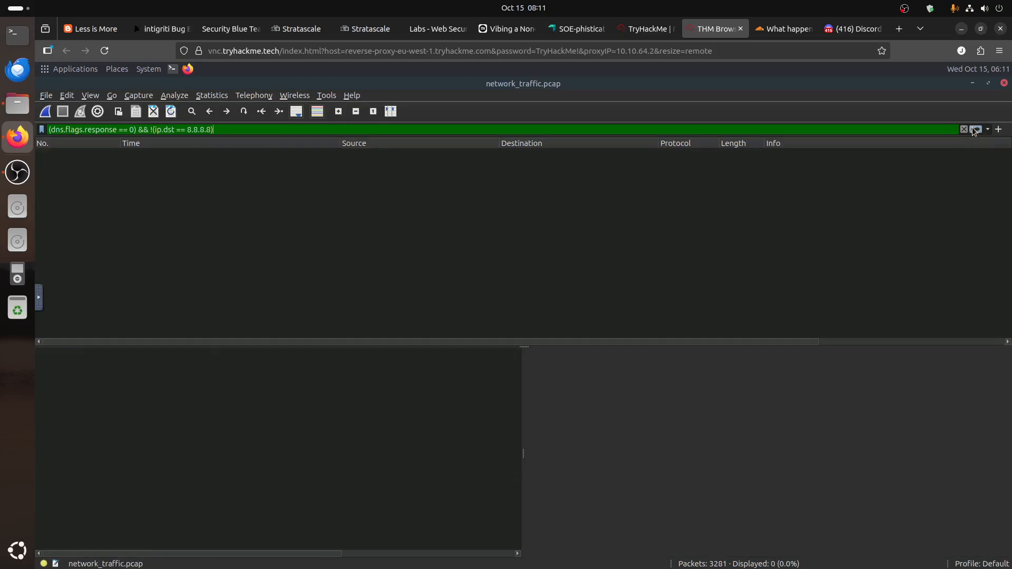
Rewrite the negated destination condition in the display filter as (ip.dst != 8.8.8.8) and apply it
left_click(151, 129)
type("!")
key("BackSpace")
key("Right")
key("Right")
key("Right")
key("Right")
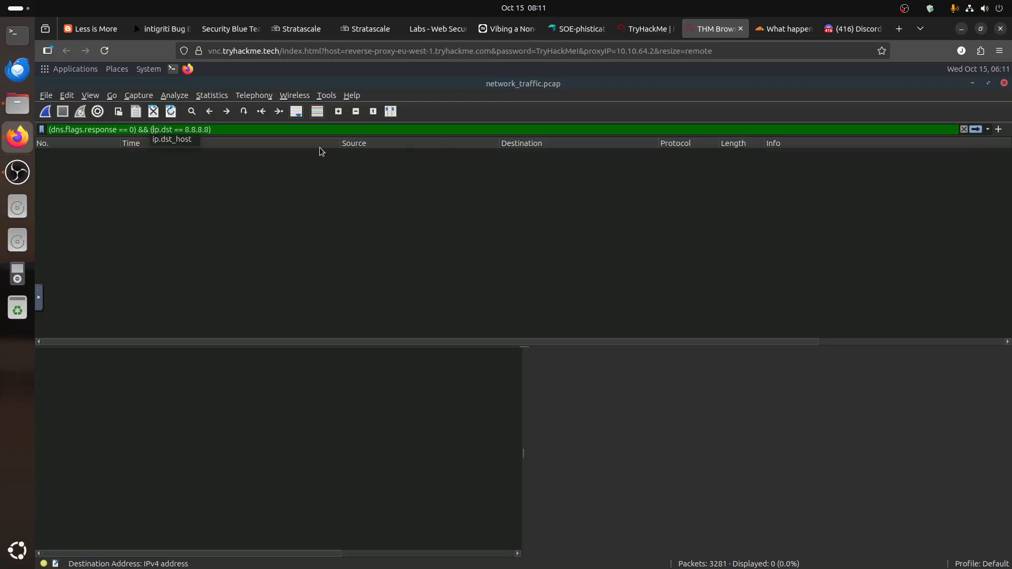
key("Right")
key("Right")
key("Right")
key("Right")
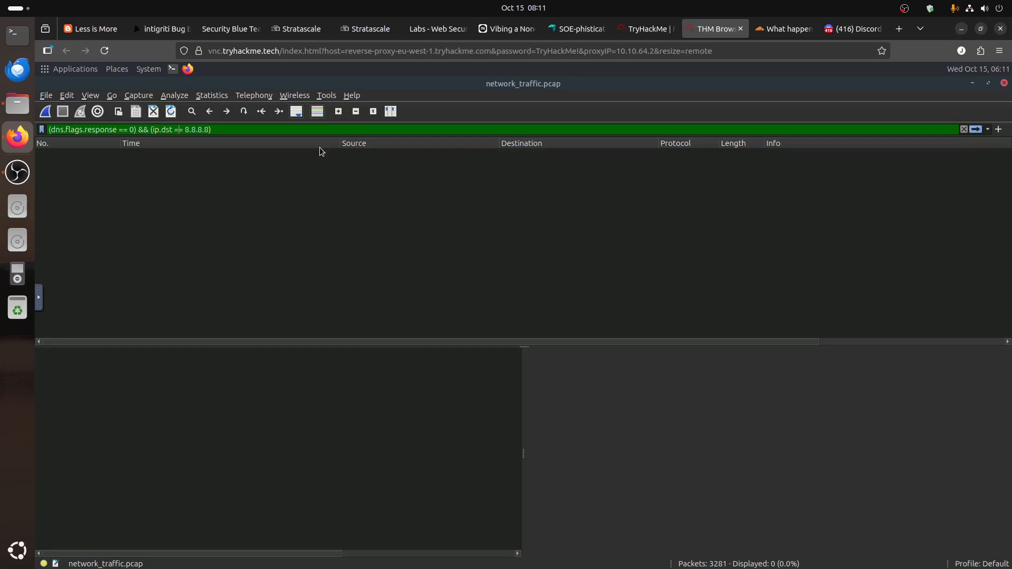
key("BackSpace")
type("!")
key("Return")
Remove the (dns.flags.response == 0) && part so the display filter is only (ip.dst != 8.8.8.8), and apply it
left_click_drag(149, 129, 14, 115)
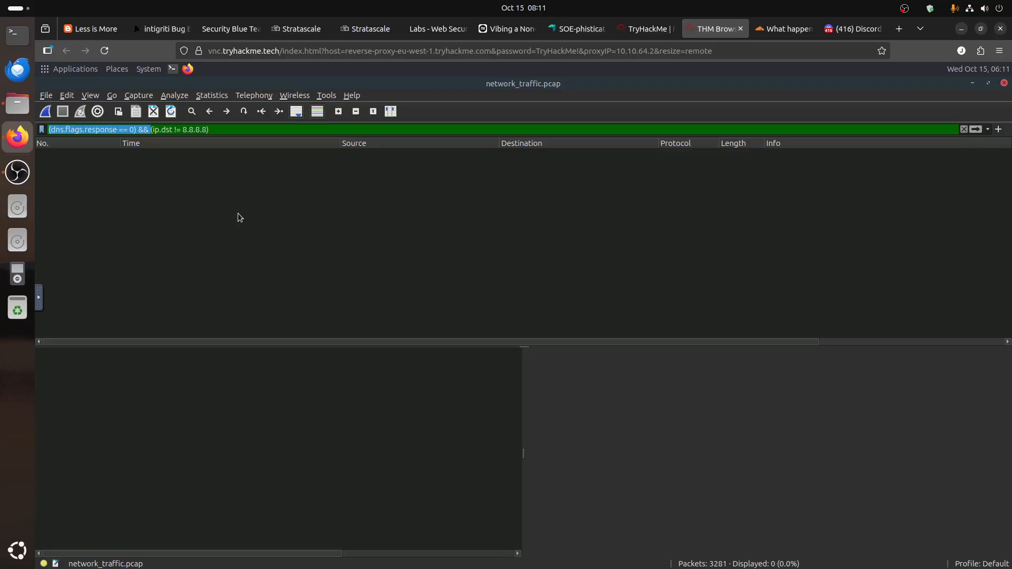
key("BackSpace")
key("Return")
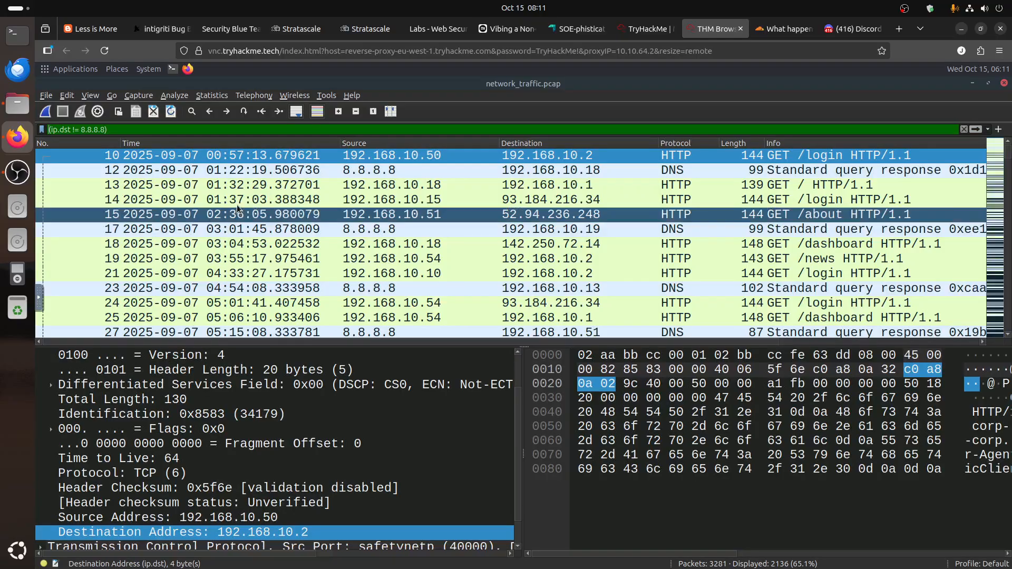
Switch to the TryHackMe room page and reread the question about DNS requests from IPs other than 8.8.8.8
left_click(644, 29)
scroll(284, 420, "down", 6)
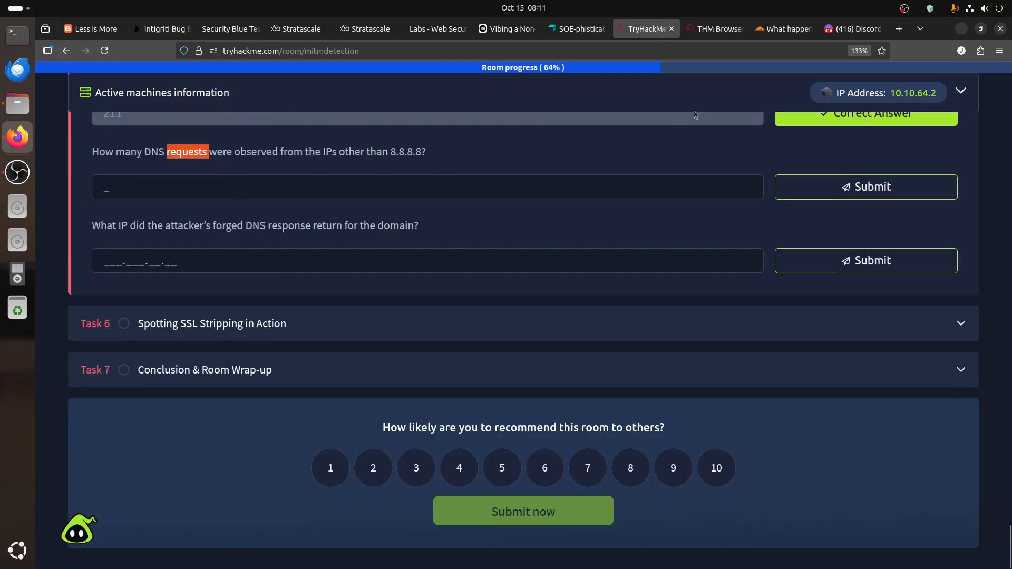
Switch back to the packet capture and append && dns to the (ip.dst != 8.8.8.8) display filter, applying it
left_click(720, 28)
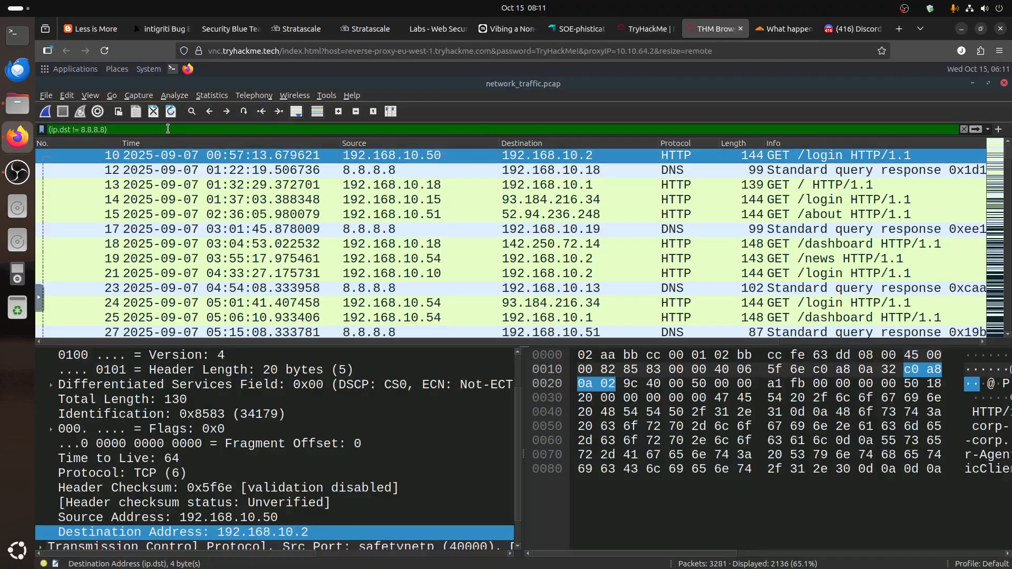
type("&& dns")
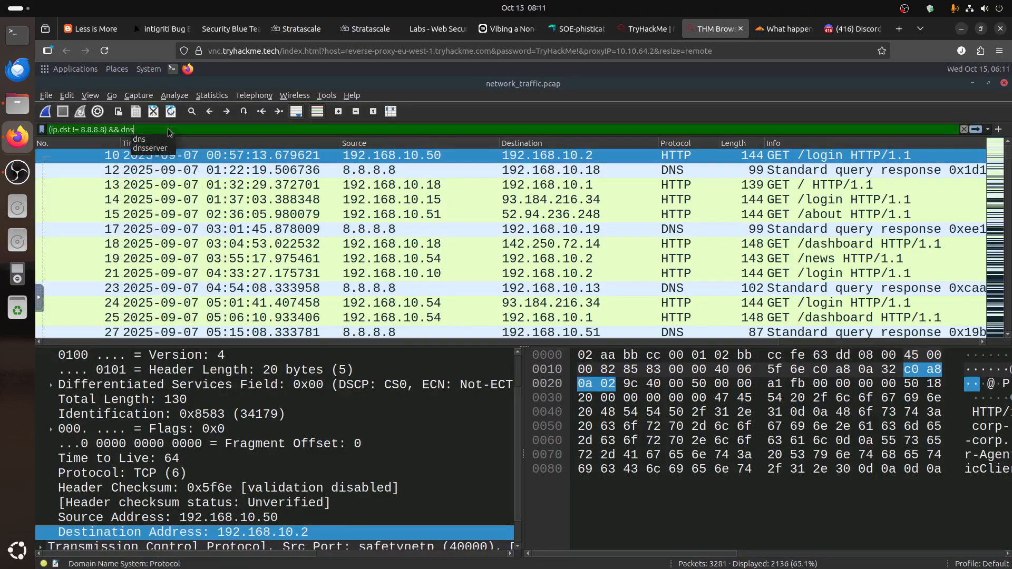
key("Return")
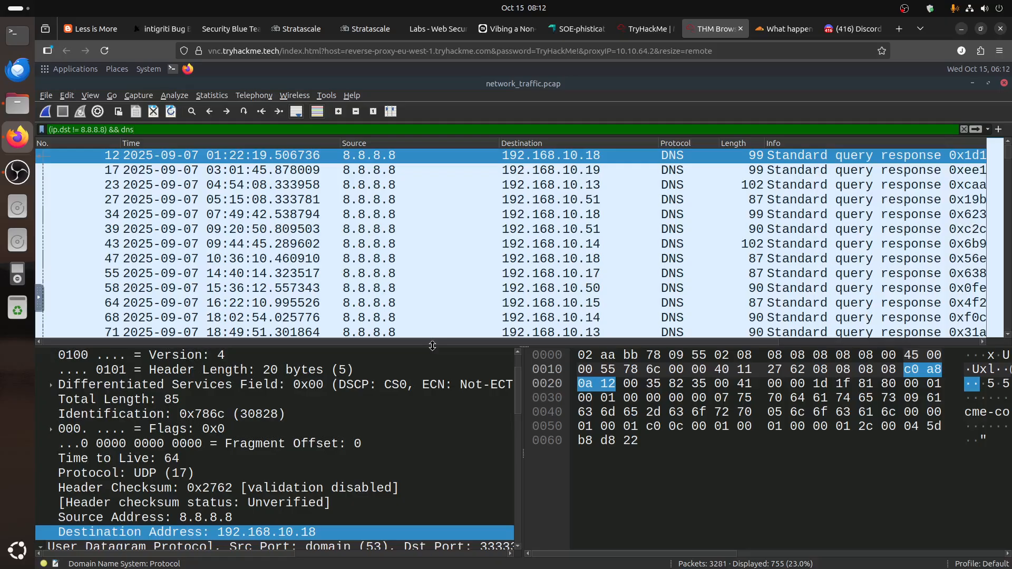
Apply the negated DNS response flag of packet 43 as the display filter, !(dns.flags.response == True)
left_click(799, 249)
scroll(257, 444, "down", 2)
scroll(256, 444, "down", 1)
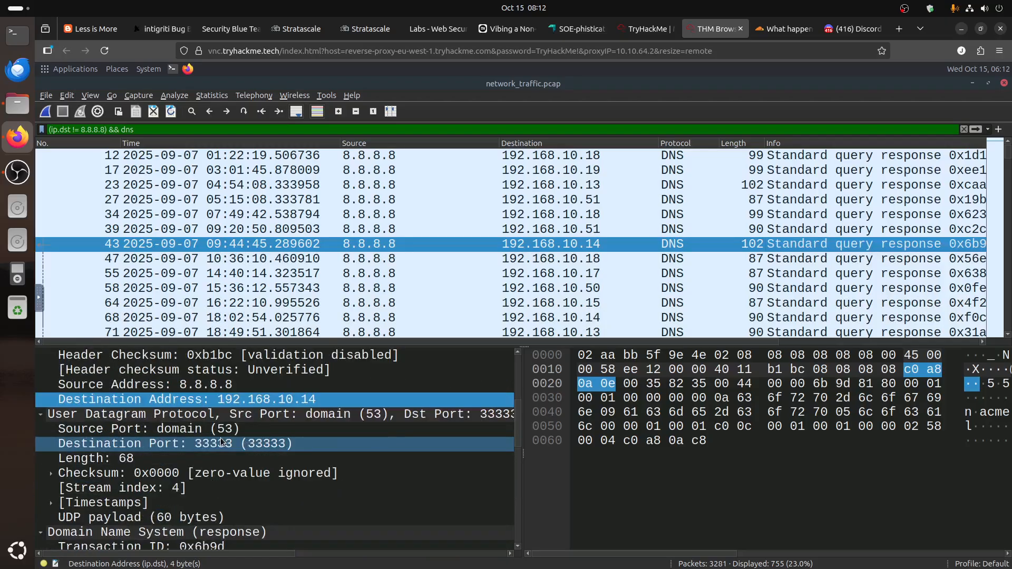
scroll(220, 442, "up", 2)
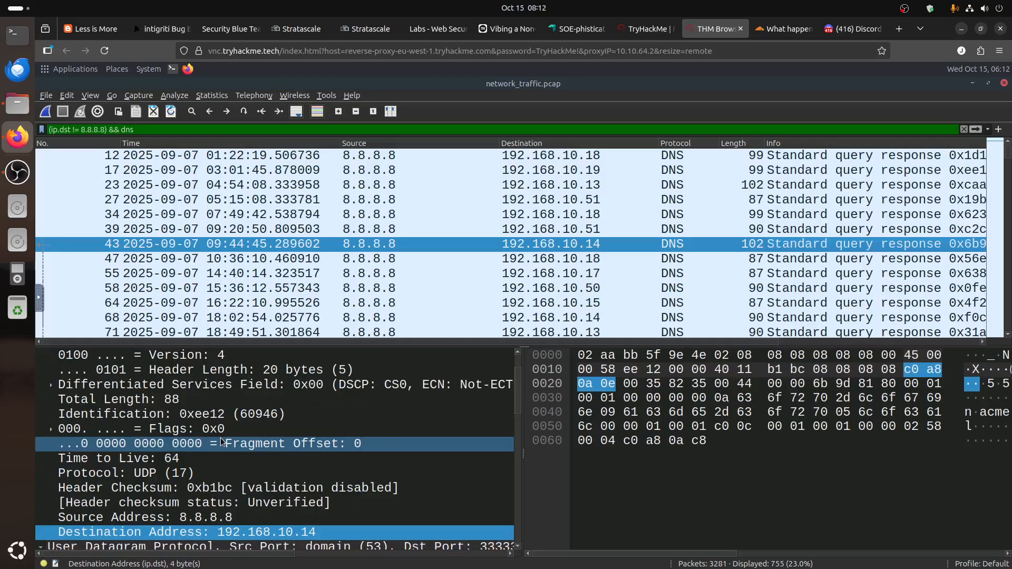
scroll(221, 441, "up", 1)
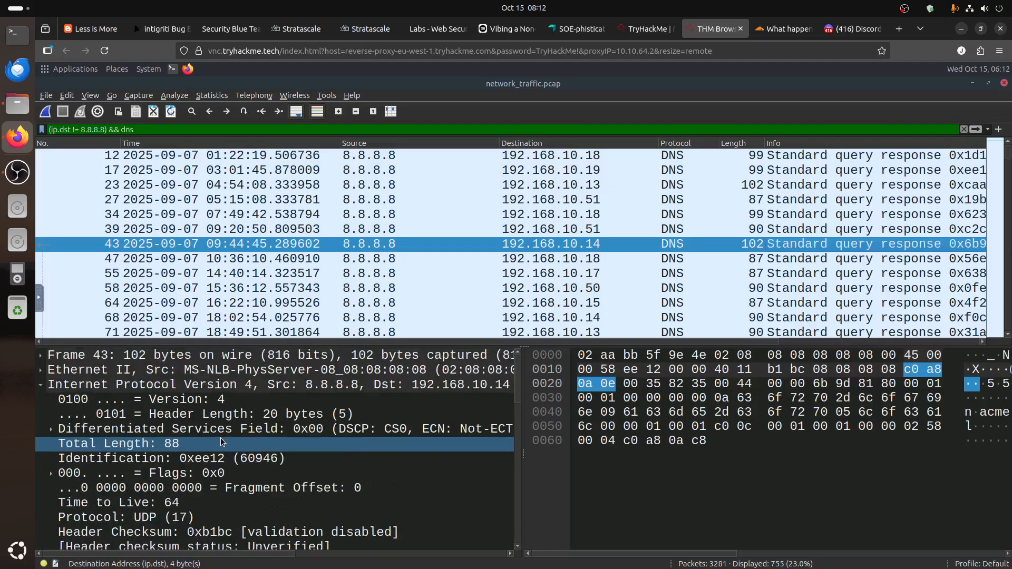
scroll(220, 442, "down", 5)
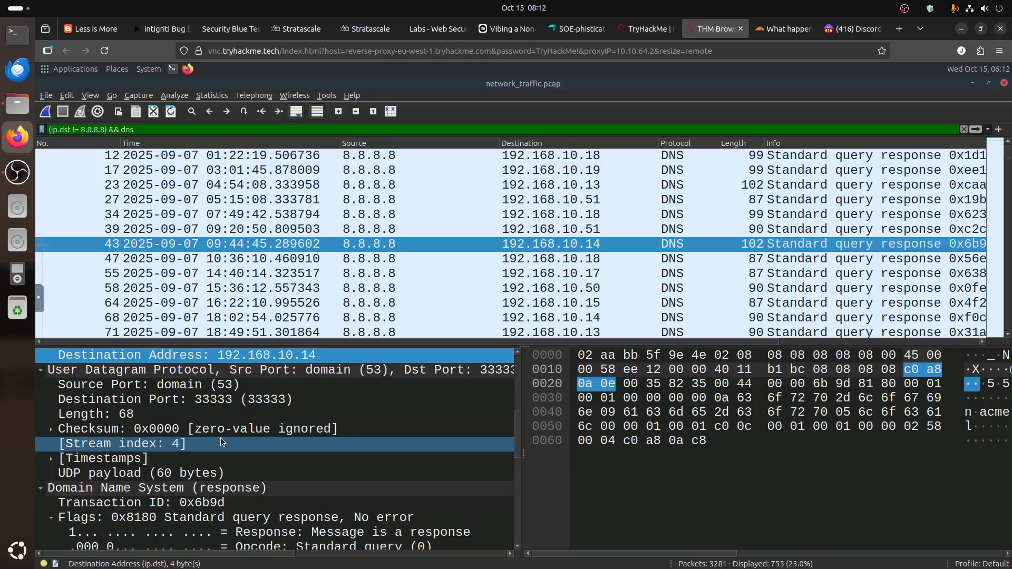
scroll(220, 437, "down", 2)
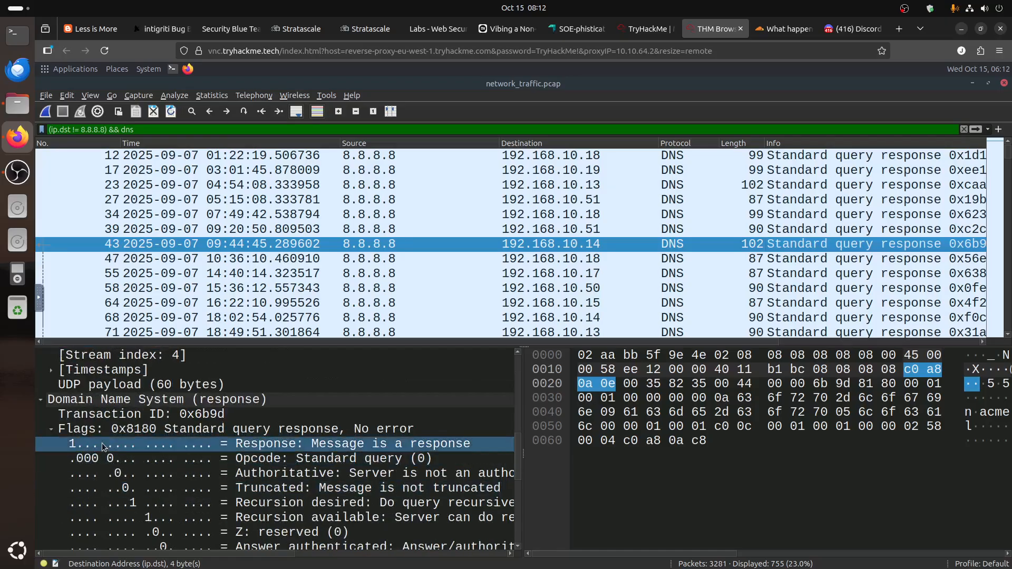
left_click(103, 442)
right_click(102, 443)
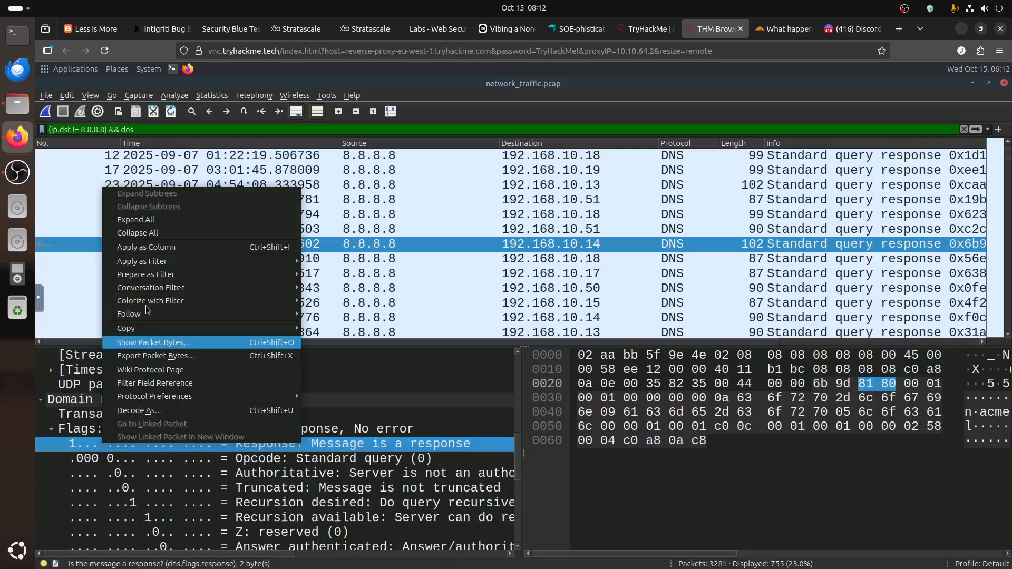
mouse_move(161, 263)
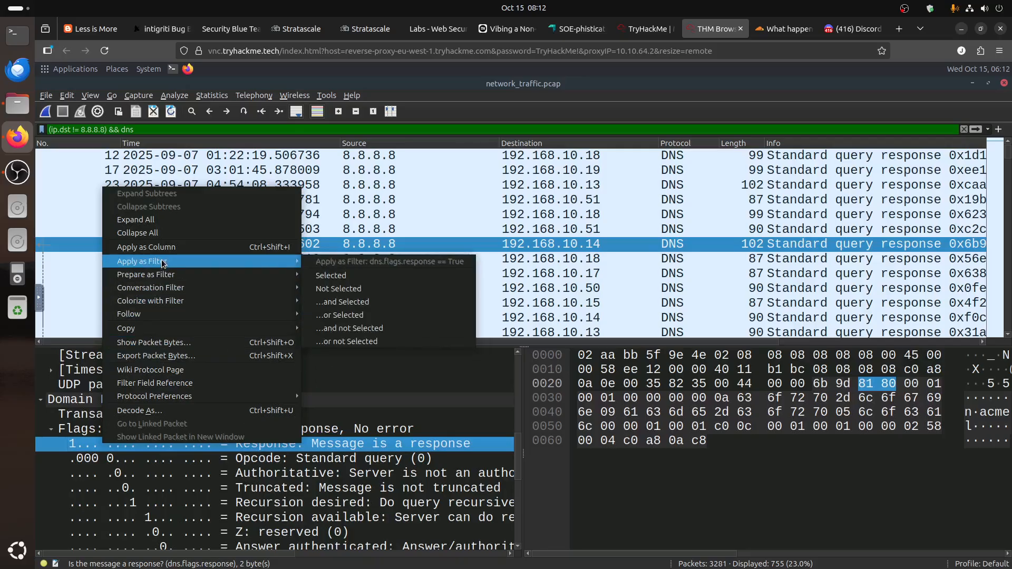
left_click(376, 289)
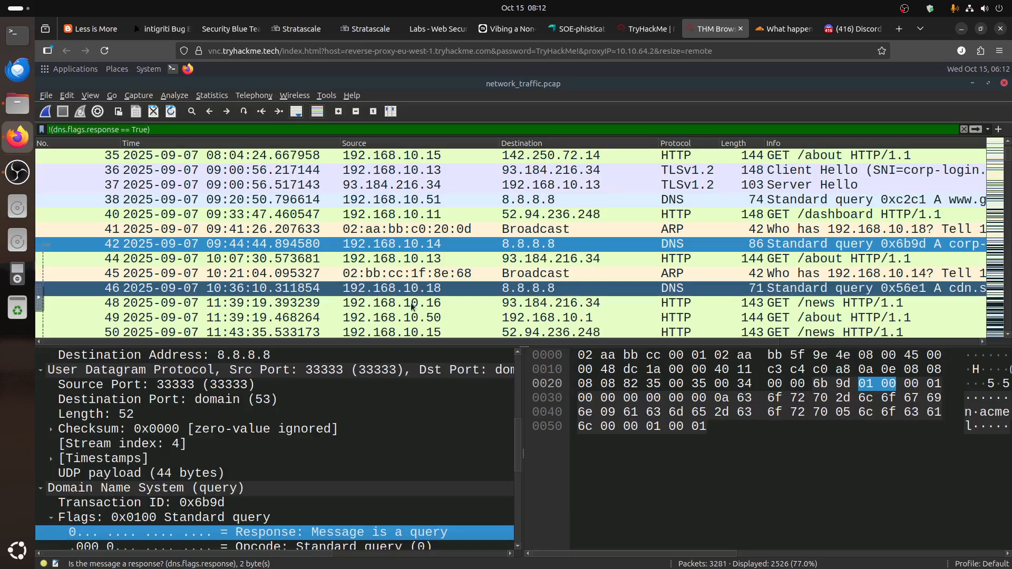
Clear the display filter, recall the recent (ip.dst != 8.8.8.8) && dns filter, and apply it without the && dns part
left_click(963, 129)
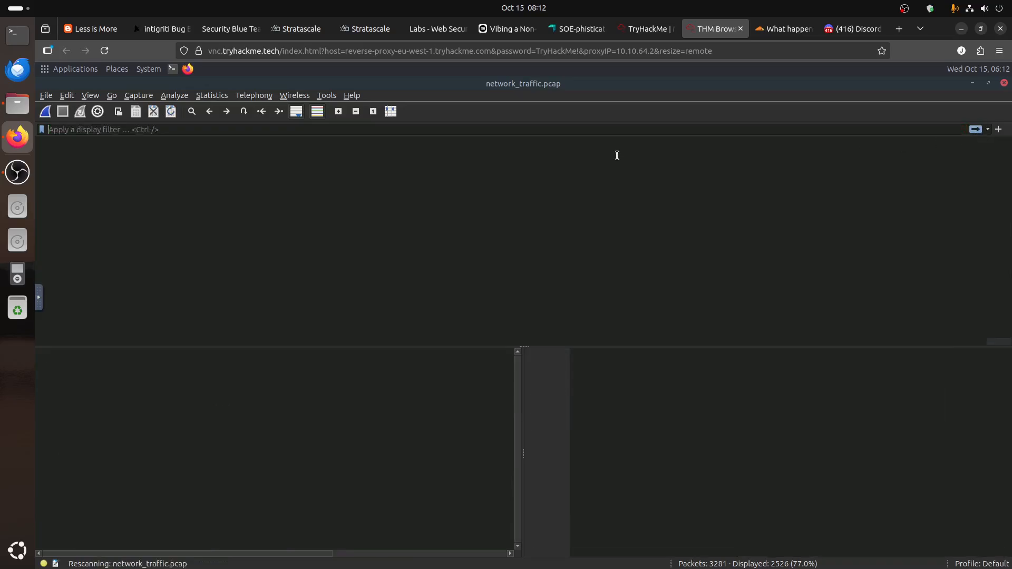
key("Down")
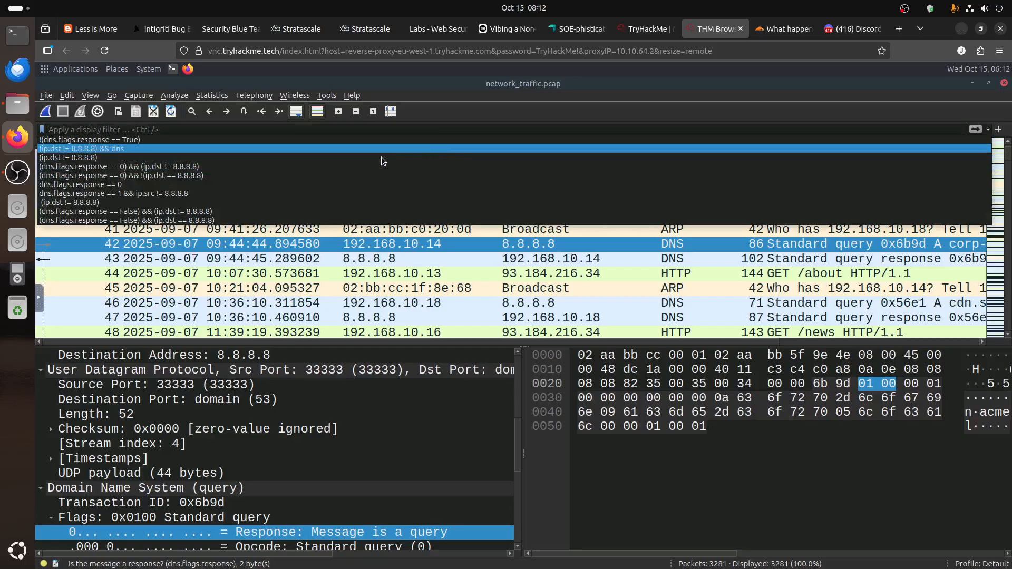
left_click(162, 148)
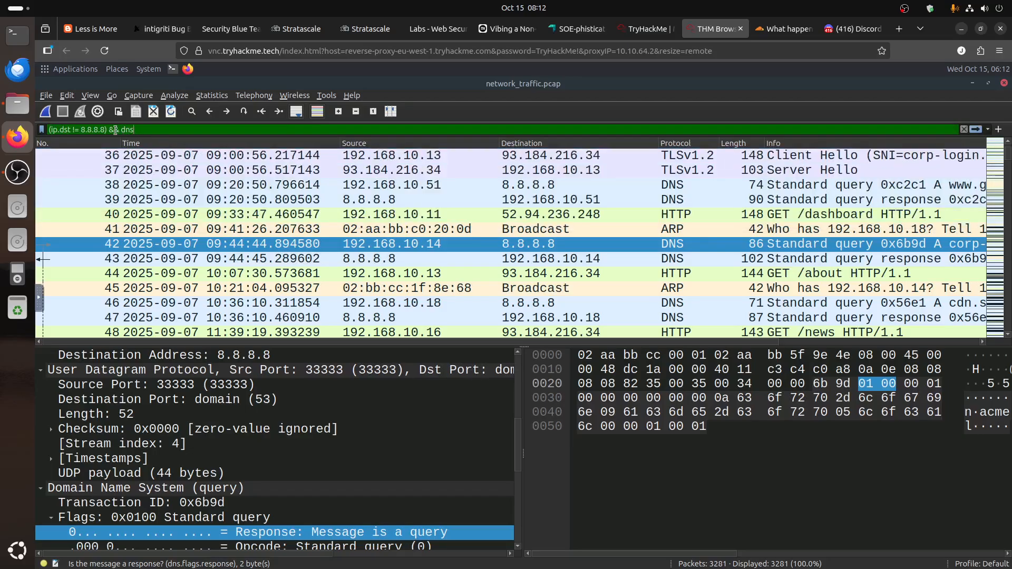
left_click_drag(105, 130, 308, 145)
key("BackSpace")
key("Return")
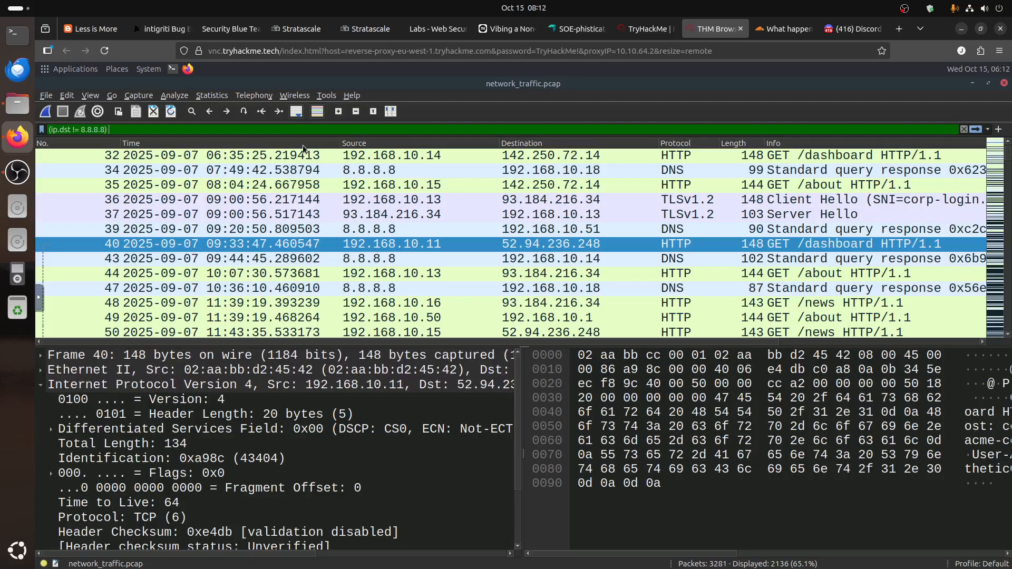
Append && dns to the (ip.dst != 8.8.8.8) display filter and apply it
type("& d")
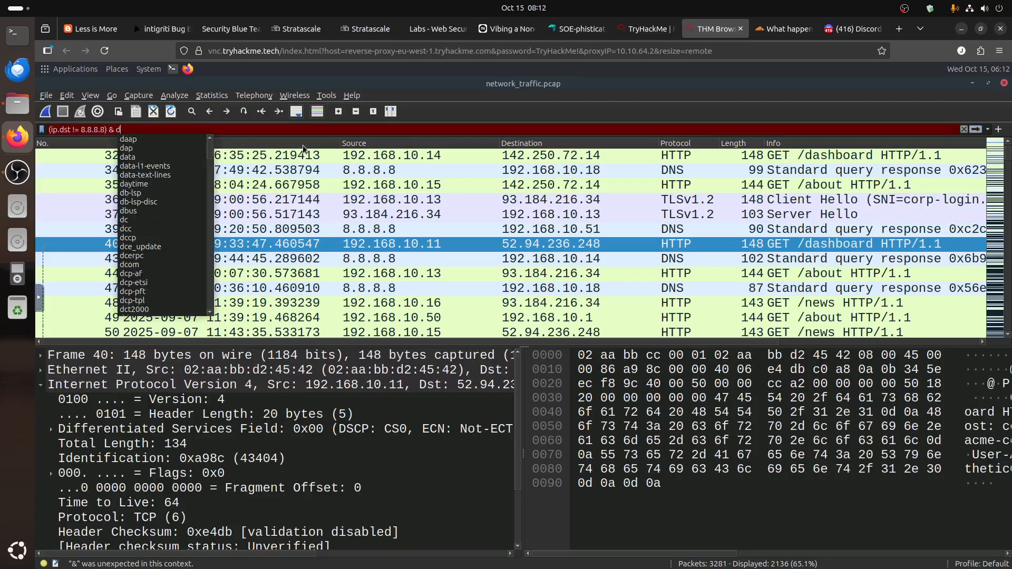
type("ns")
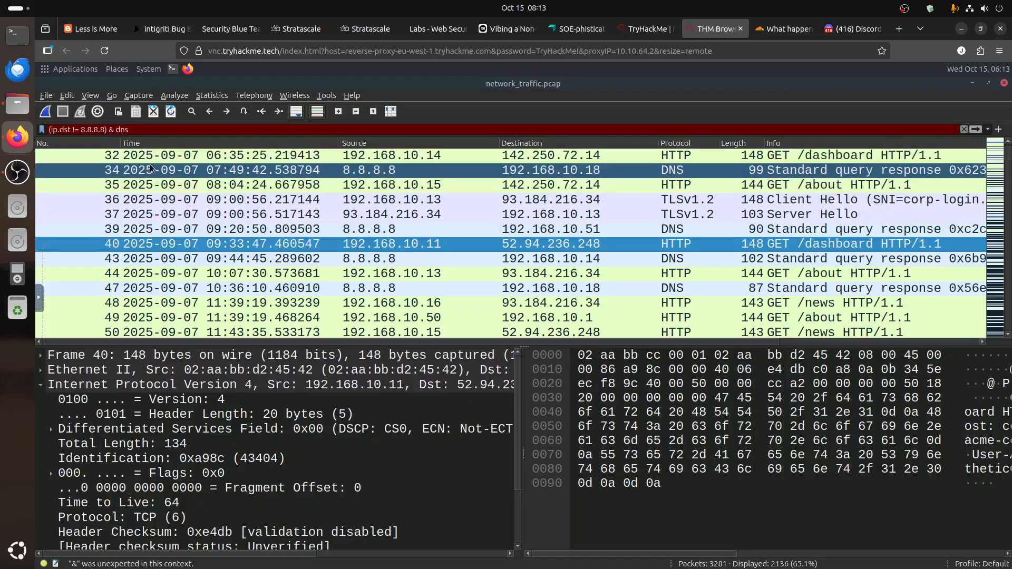
type("&")
key("Return")
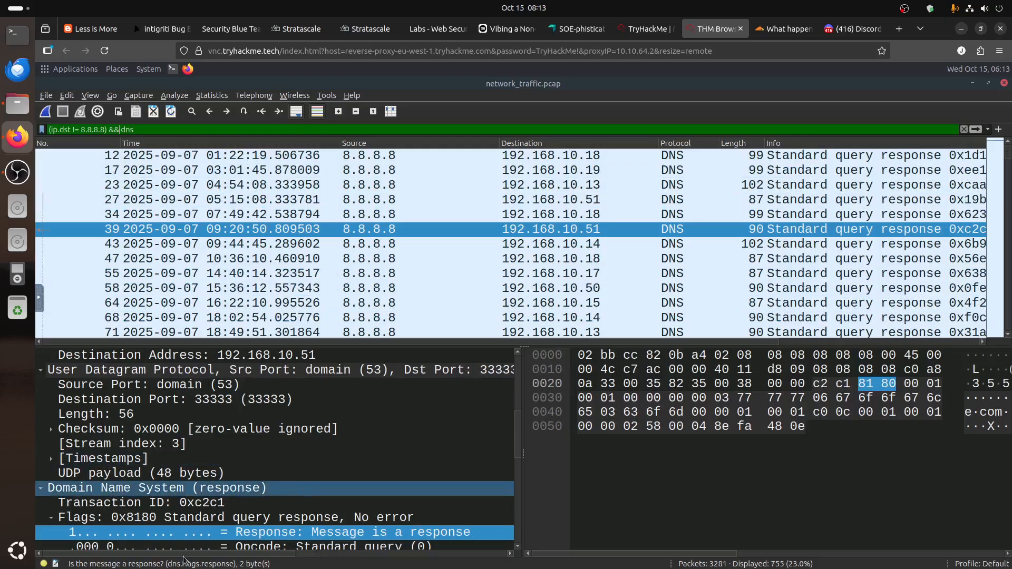
Exclude DNS responses from the current filter by adding && !(dns.flags.response == True) from the packet's response flag
right_click(141, 535)
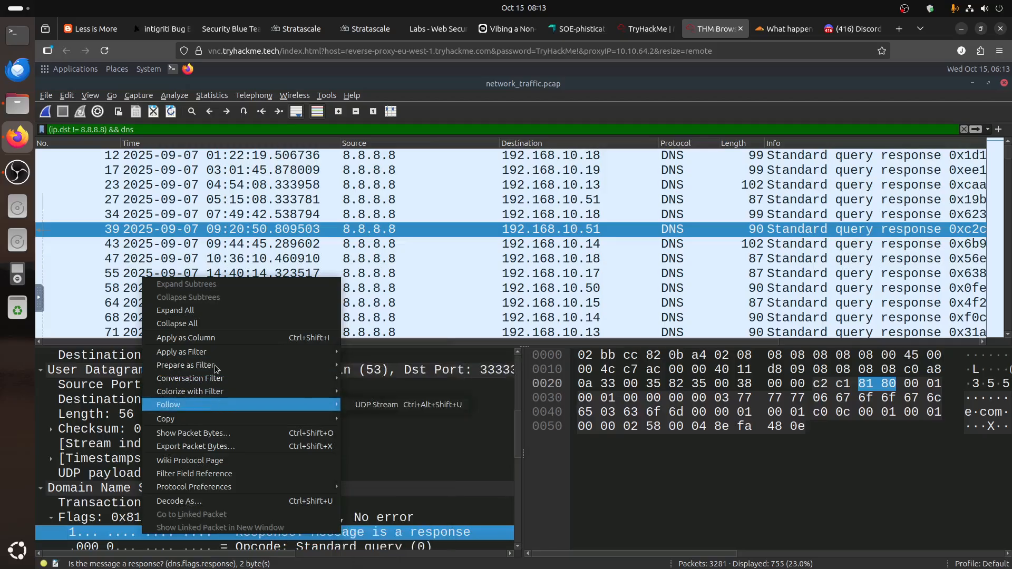
mouse_move(228, 351)
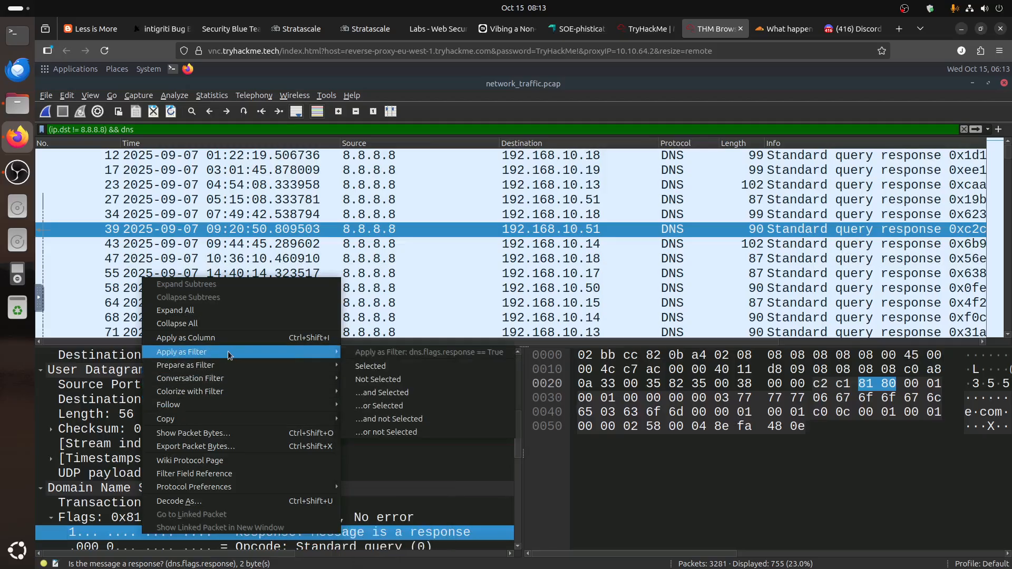
left_click(420, 419)
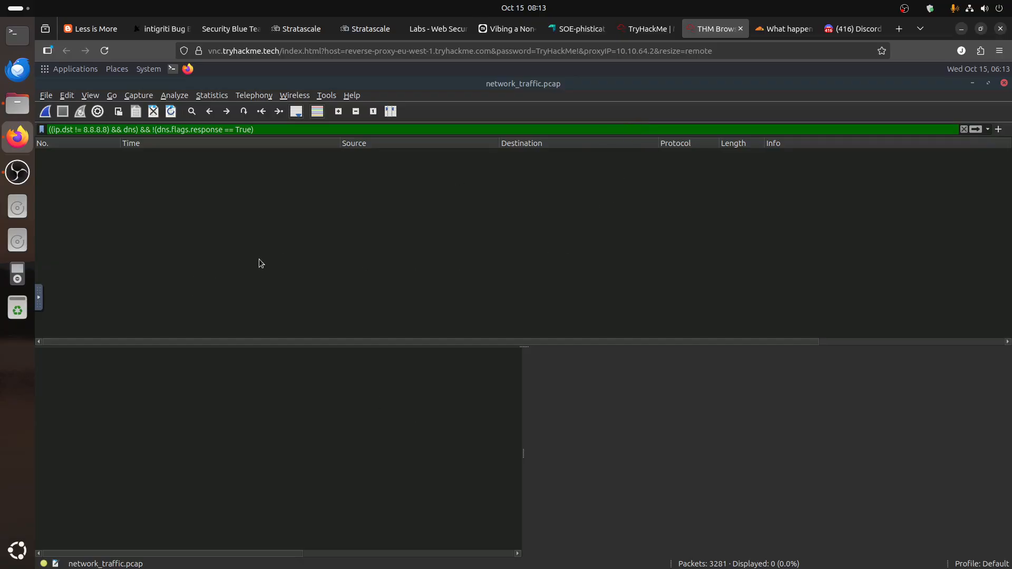
Switch to the TryHackMe room page and copy dns.flags.response == 1 && ip.src != 8.8.8.8 from the sample filter
left_click(645, 29)
scroll(332, 316, "up", 10)
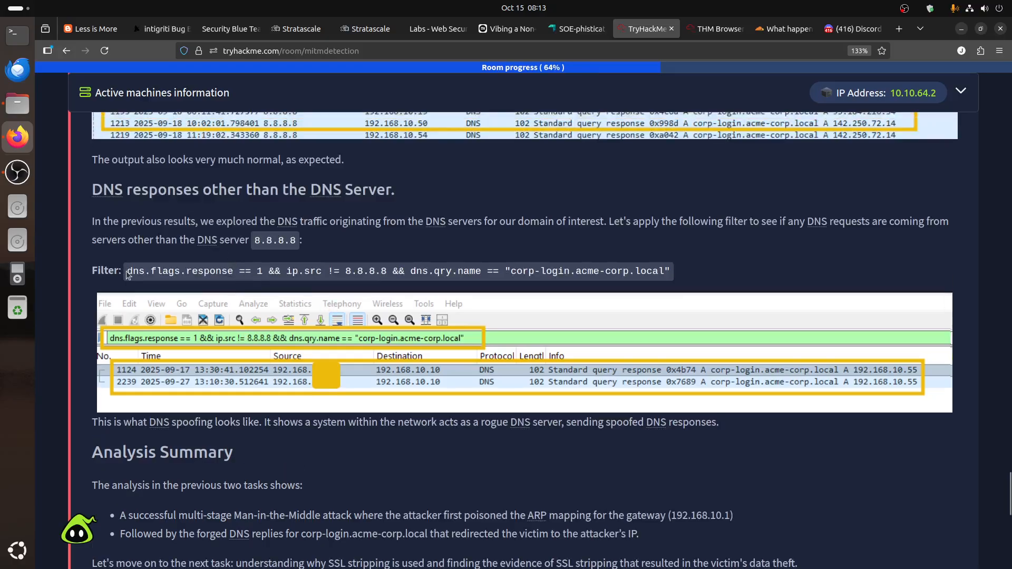
left_click_drag(128, 270, 389, 272)
key("ctrl+c")
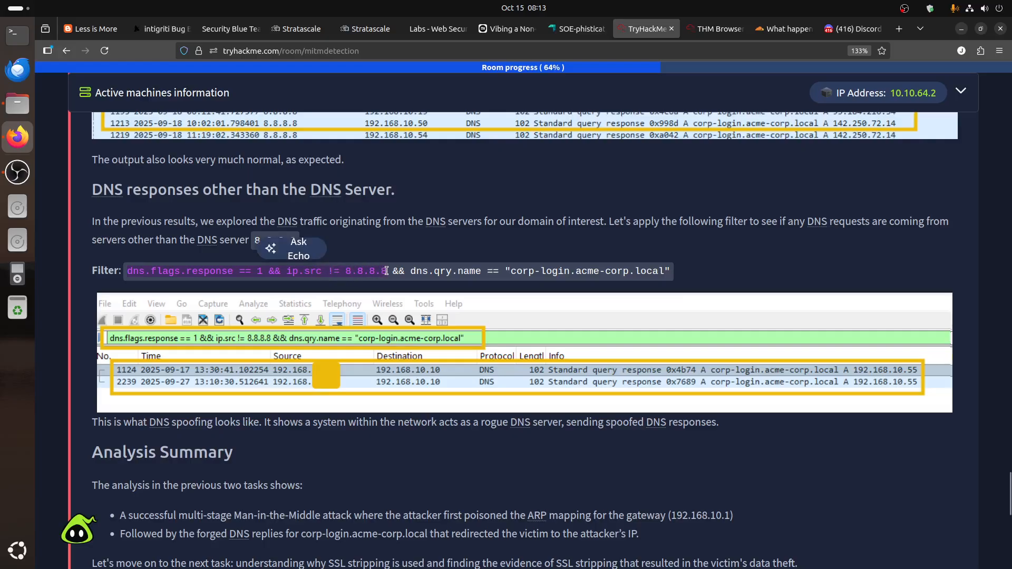
Switch back to the packet capture and paste the copied filter text into the remote desktop's clipboard
left_click(720, 28)
left_click(38, 300)
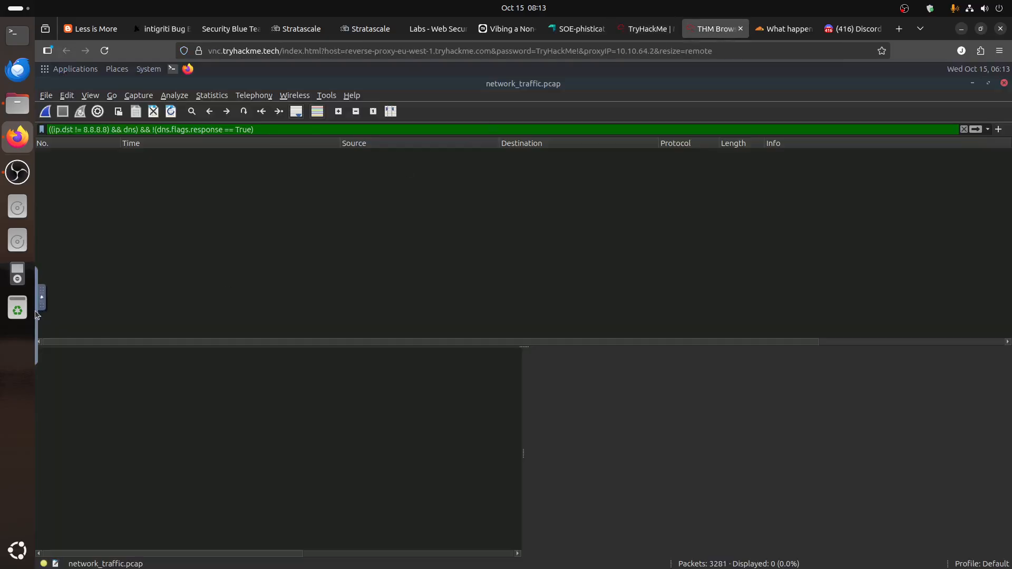
left_click(39, 329)
left_click_drag(114, 306, 75, 315)
key("ctrl+v")
left_click(65, 301)
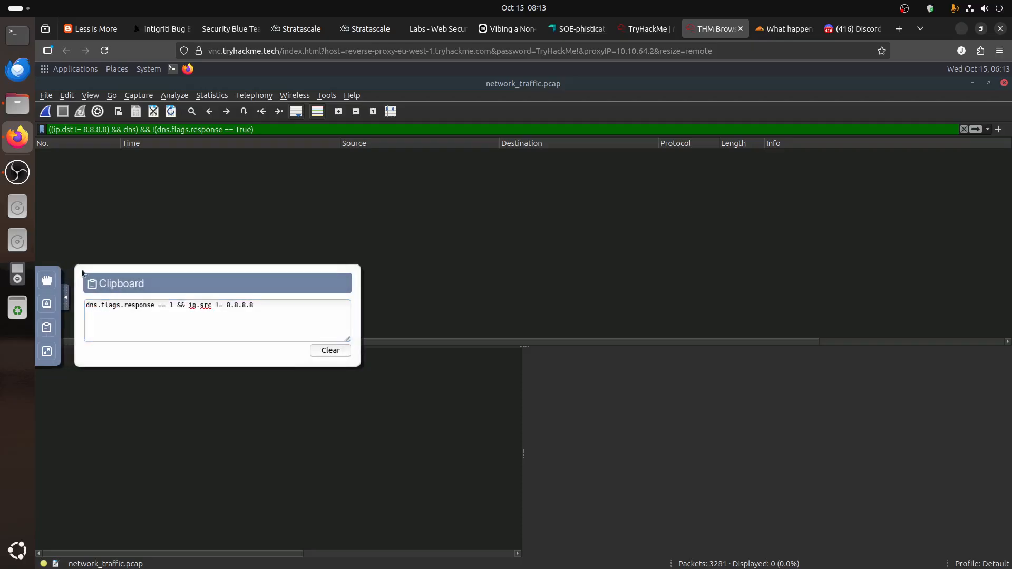
Replace the whole display filter with dns.flags.response == 1 && ip.src != 8.8.8.8 and apply it
triple_click(259, 129)
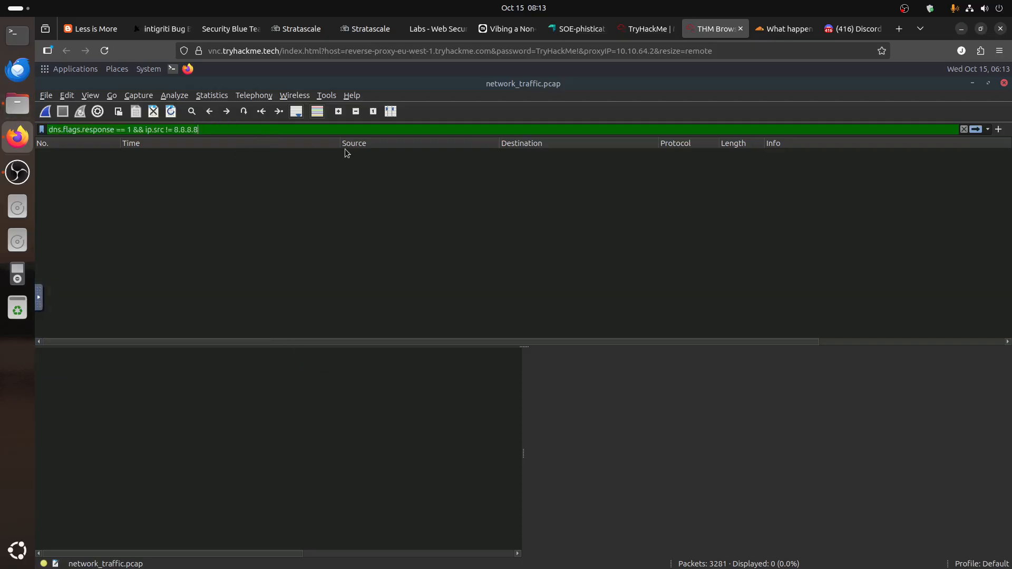
key("ctrl+v")
key("Return")
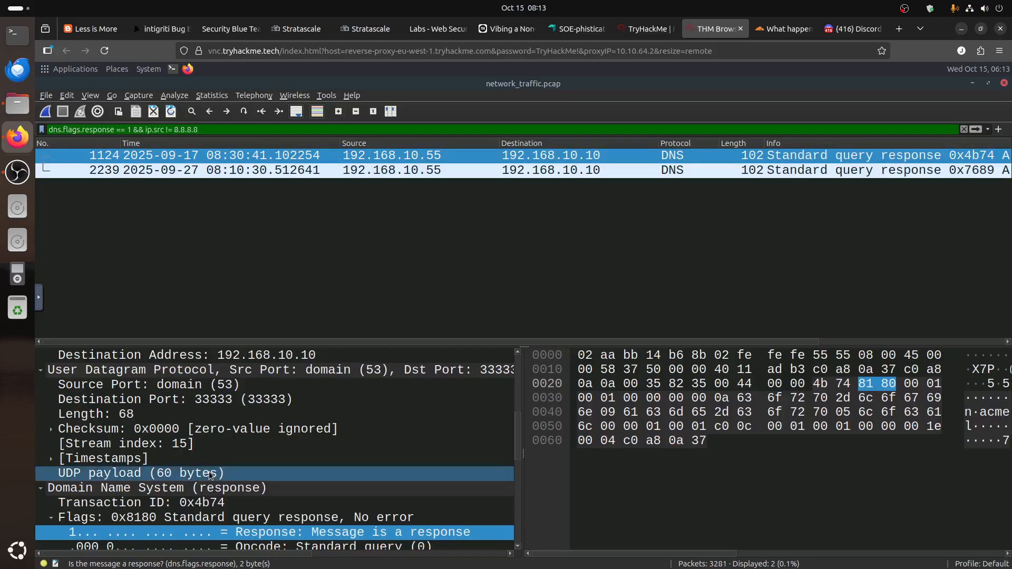
Examine the DNS details of packet 1124, expanding its answer record for corp-login.acme-corp.local
scroll(210, 474, "down", 1)
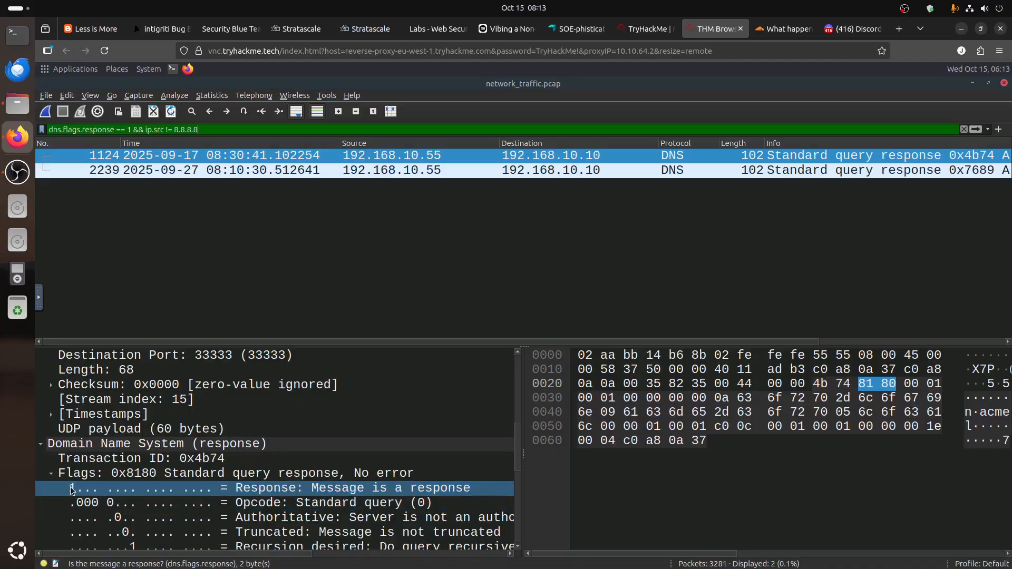
scroll(349, 488, "down", 7)
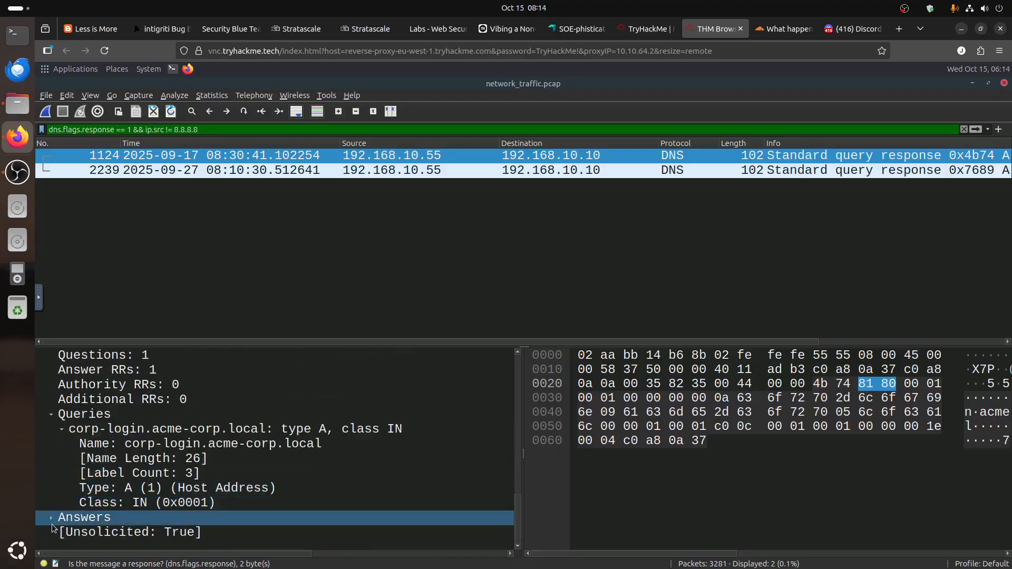
double_click(269, 517)
scroll(305, 476, "up", 1)
scroll(306, 475, "down", 1)
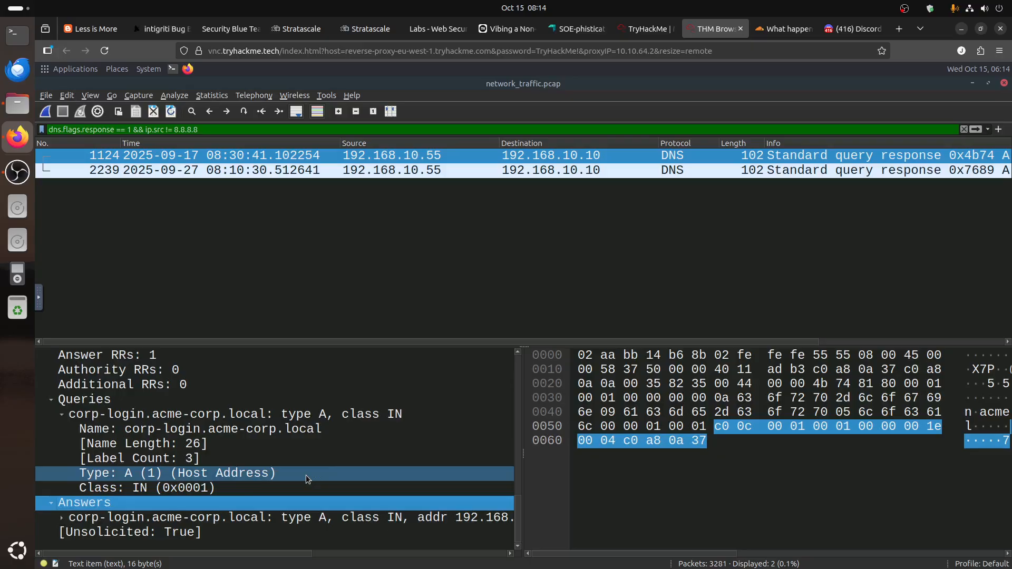
left_click(62, 518)
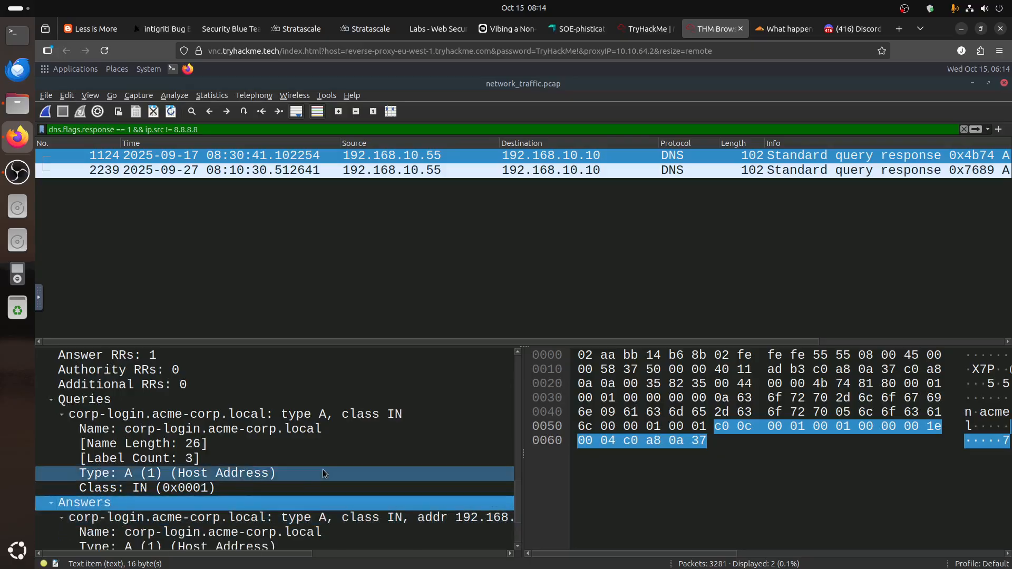
scroll(322, 469, "down", 2)
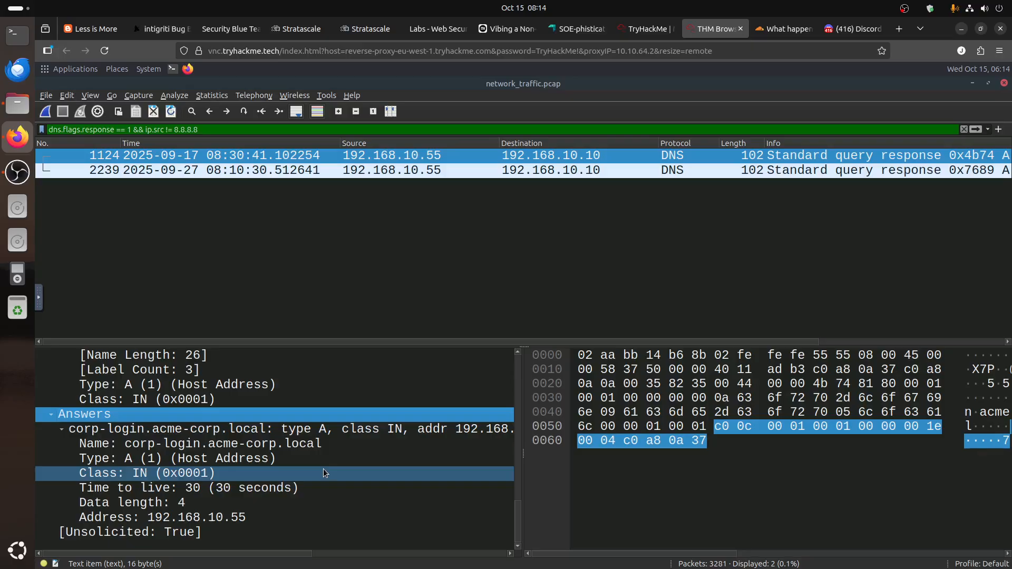
scroll(324, 465, "up", 3)
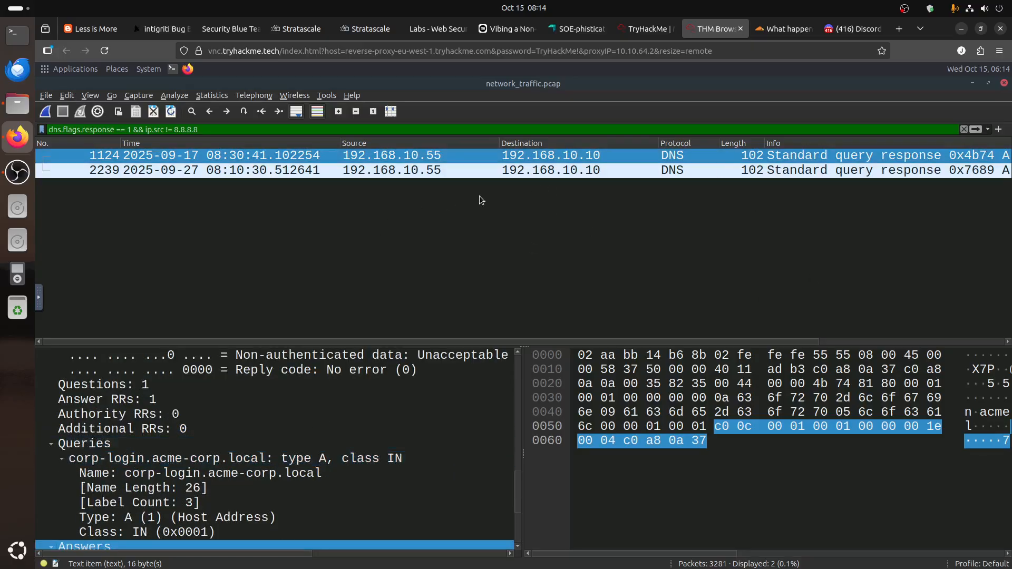
Switch to the TryHackMe room page and submit 2 as the number of DNS requests from IPs other than 8.8.8.8
left_click(641, 29)
scroll(463, 345, "down", 10)
scroll(435, 346, "up", 3)
left_click(179, 357)
type("2")
left_click(825, 360)
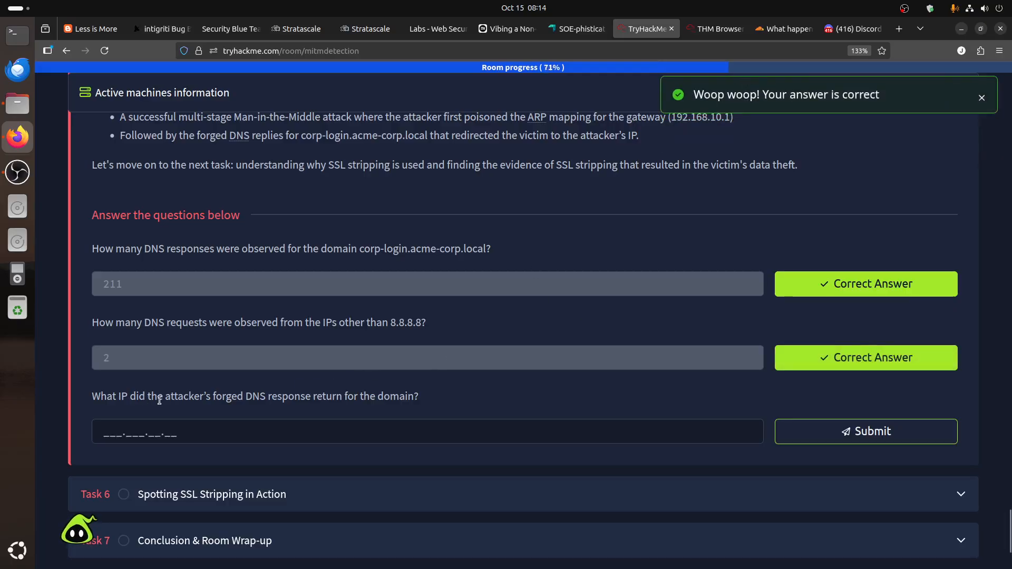
Check the filtered packets in the capture, and submit 192.168.10.55 as the IP returned by the attacker's forged DNS response
left_click(713, 29)
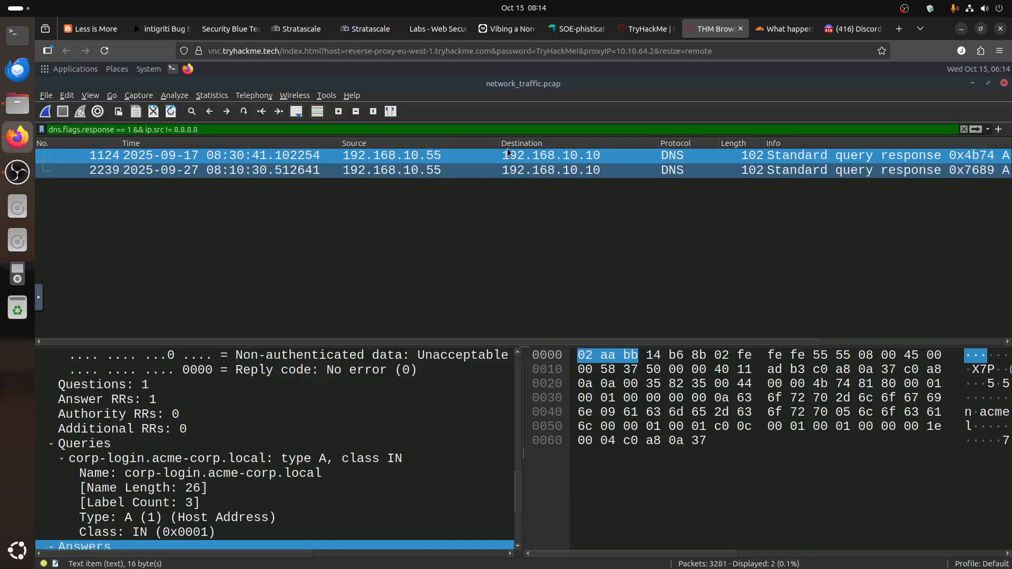
left_click(645, 29)
left_click(251, 427)
type("192.1")
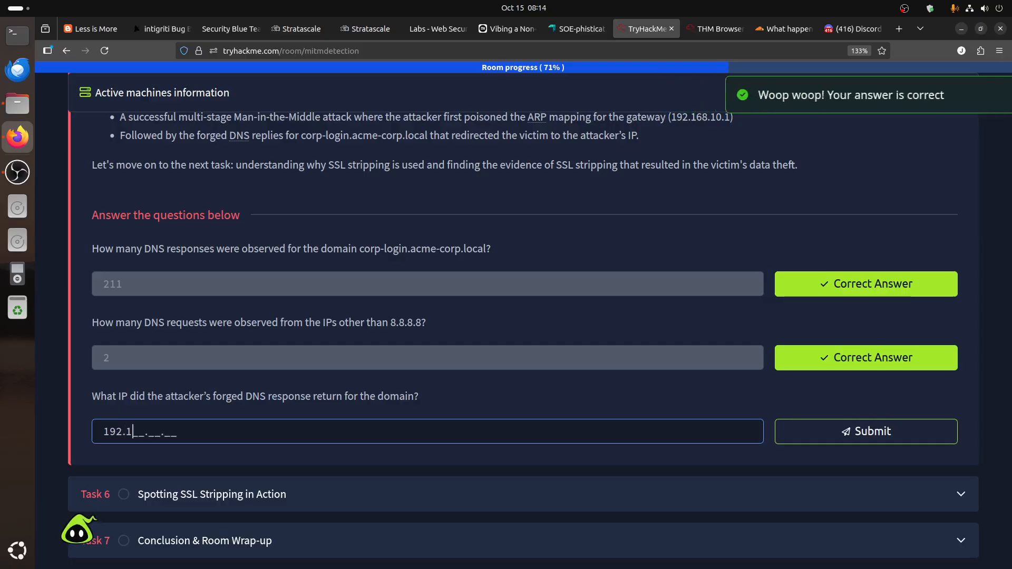
type("68.1")
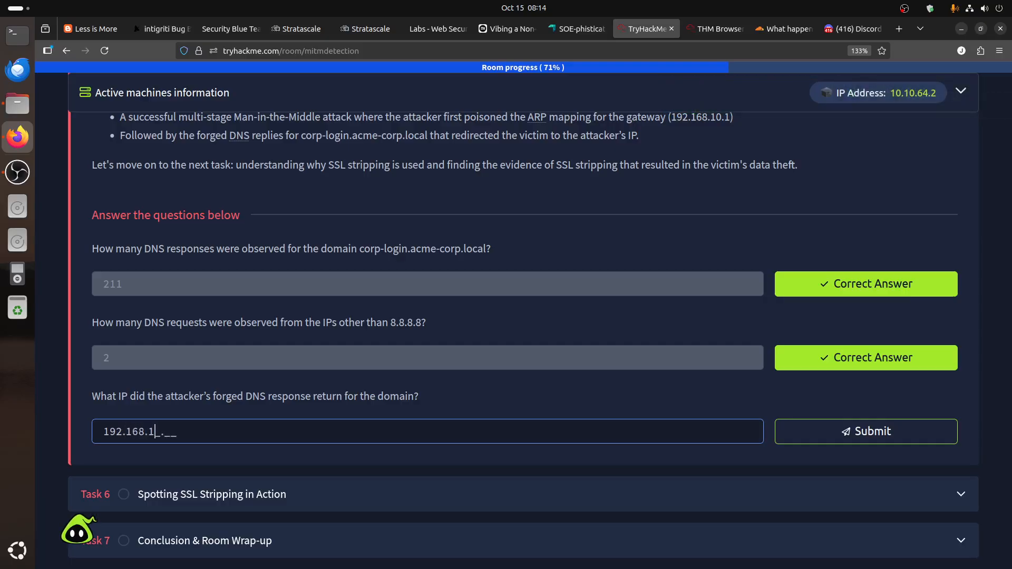
type("0.55")
left_click(836, 439)
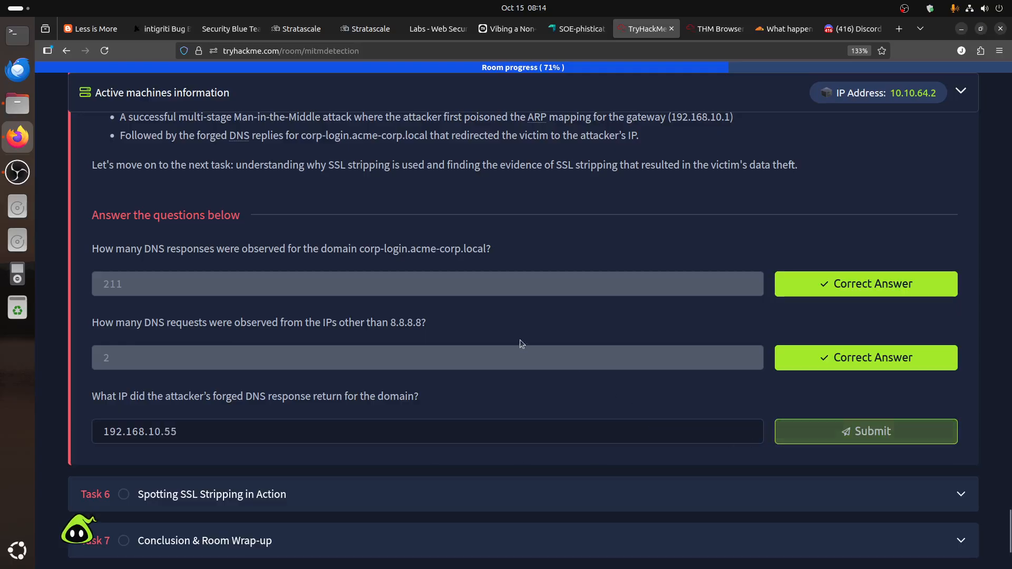
Read the Discord tip about dns.unsolicited, and filter the capture on packet 1124's Unsolicited field with dns.unsolicited == True
left_click(839, 32)
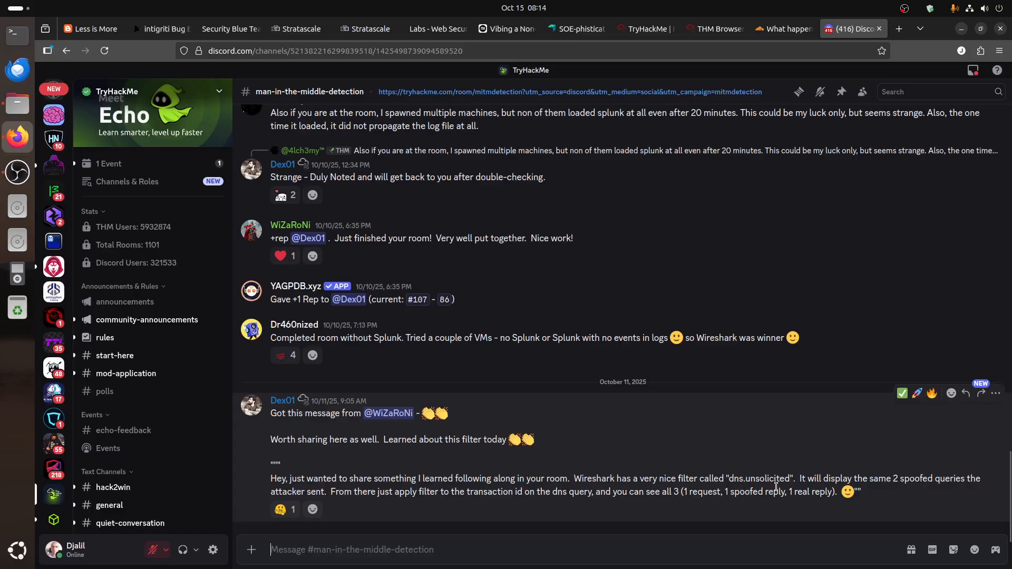
left_click_drag(750, 479, 715, 484)
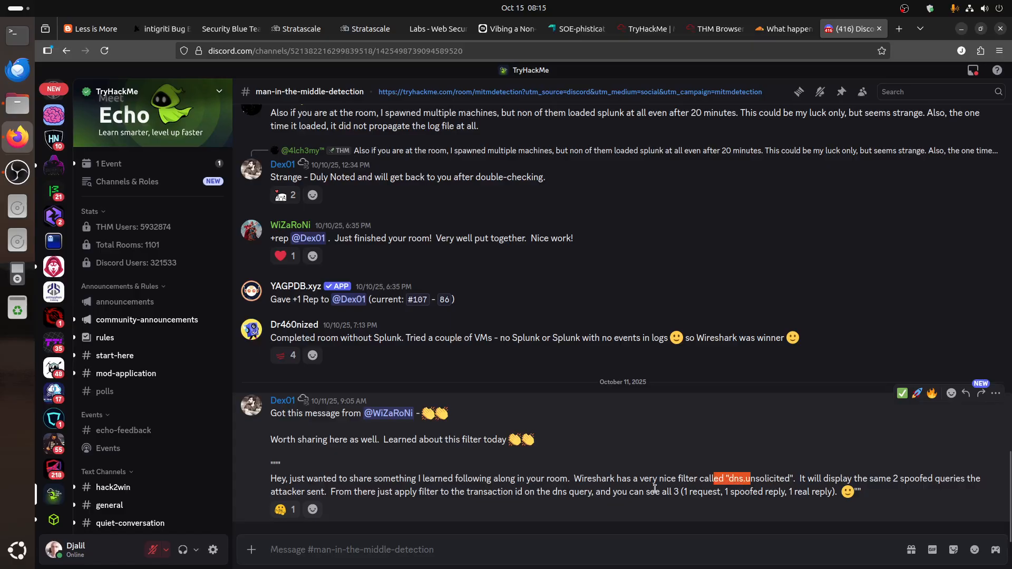
left_click(785, 28)
left_click(713, 36)
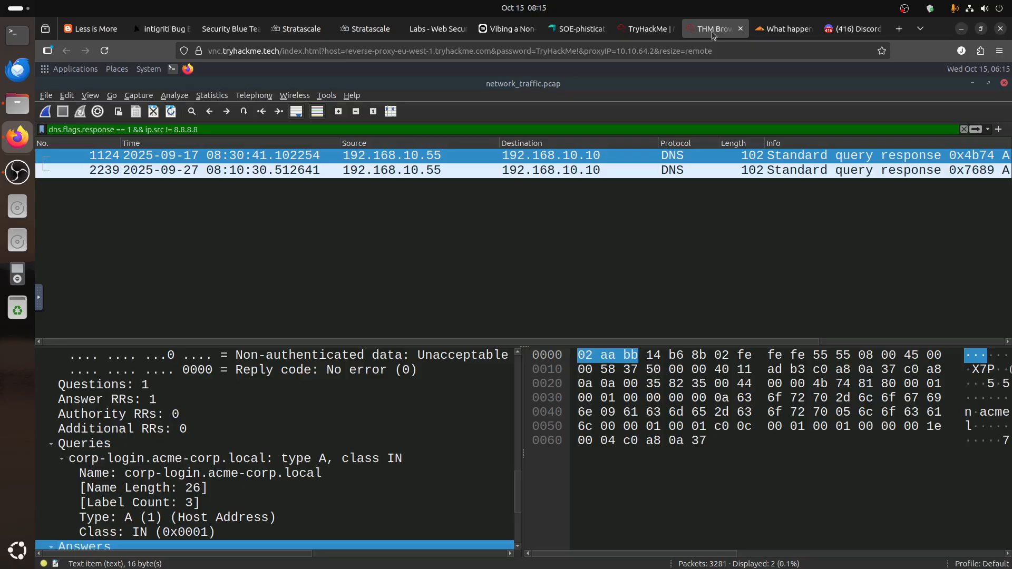
scroll(158, 540, "down", 2)
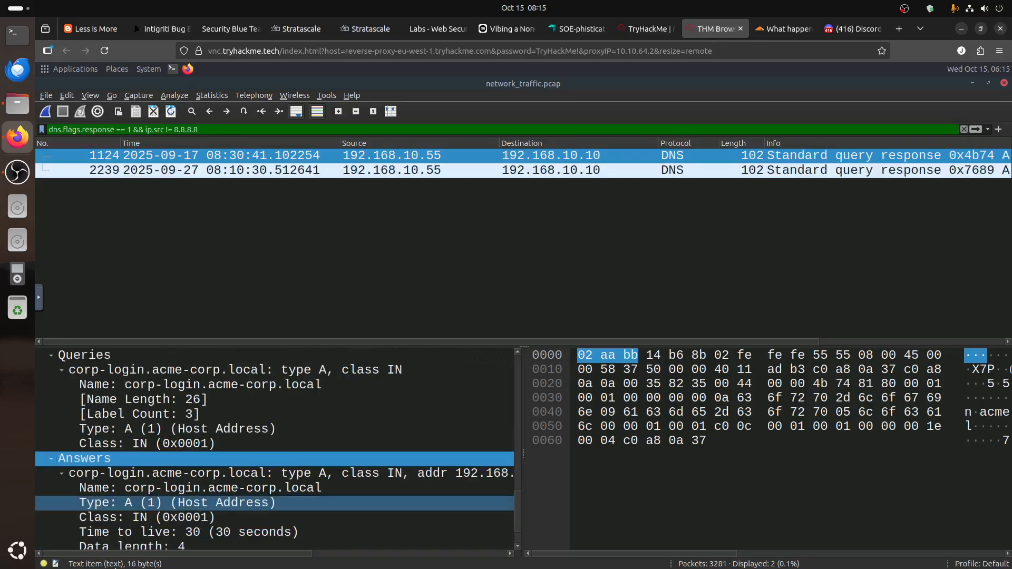
scroll(137, 503, "down", 1)
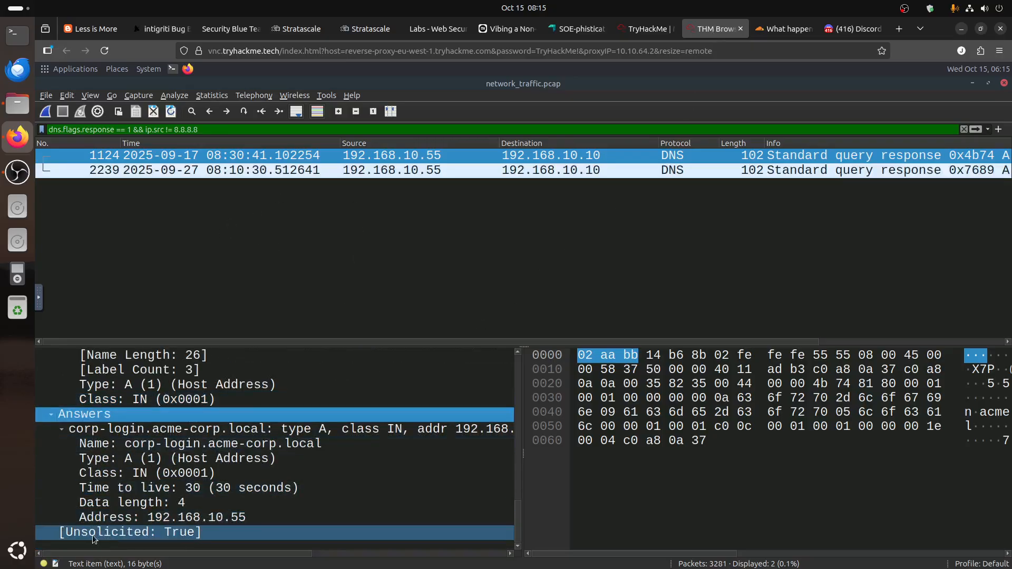
right_click(180, 535)
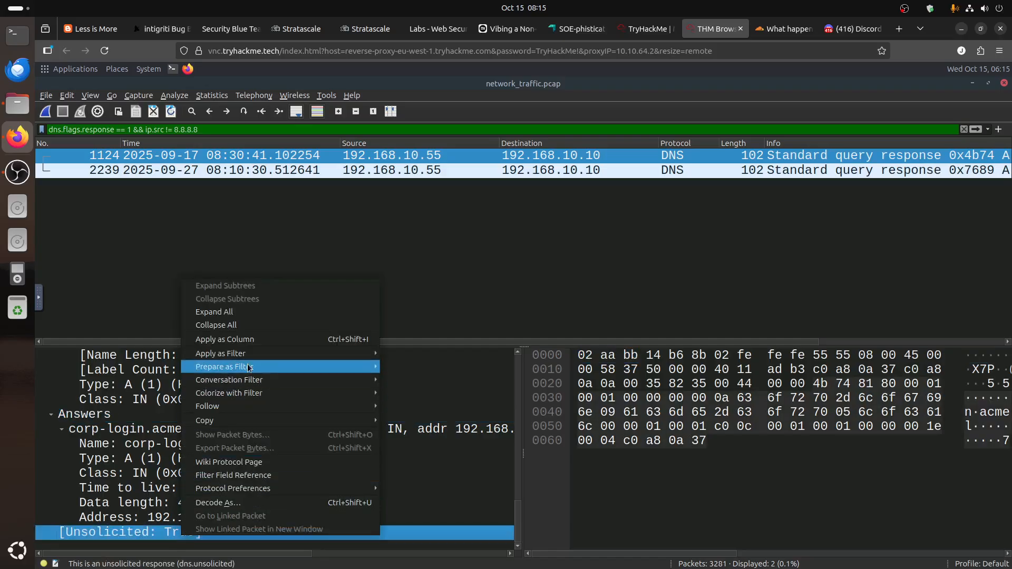
mouse_move(250, 368)
left_click(448, 384)
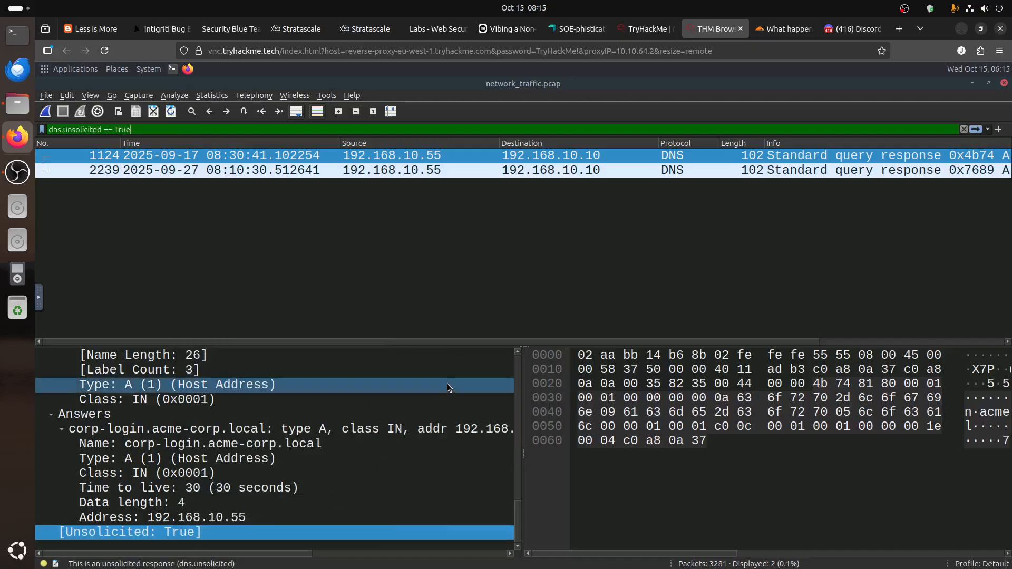
left_click(977, 130)
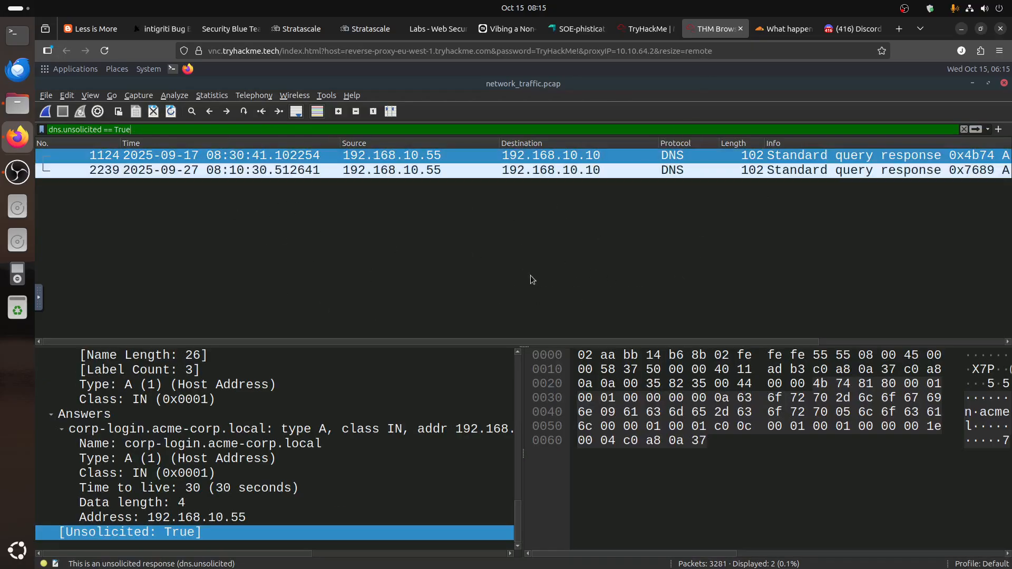
Recheck the Discord tip, and shorten the capture's display filter to dns.unsolicited and apply it
left_click(644, 29)
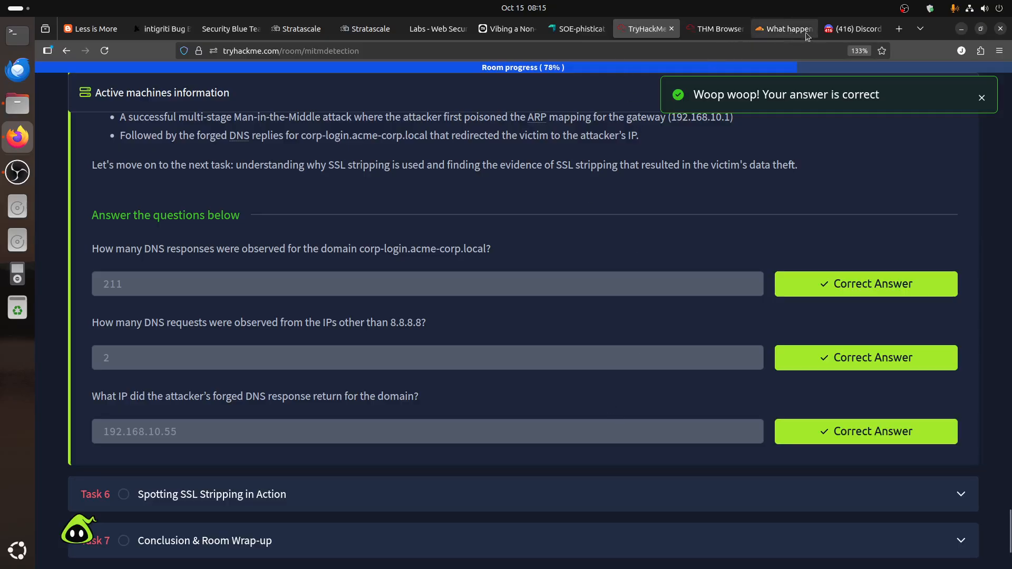
left_click(852, 28)
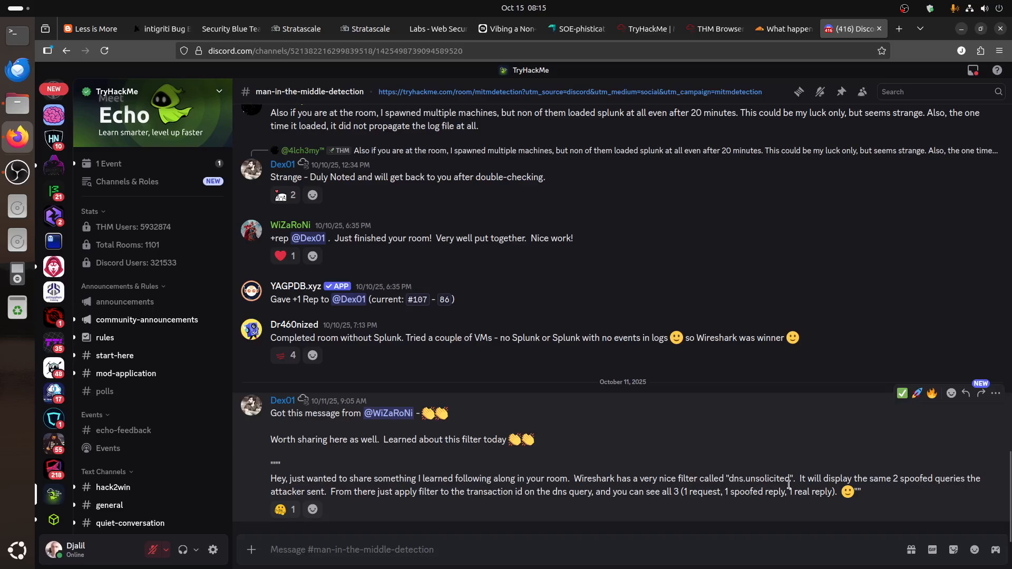
left_click(708, 29)
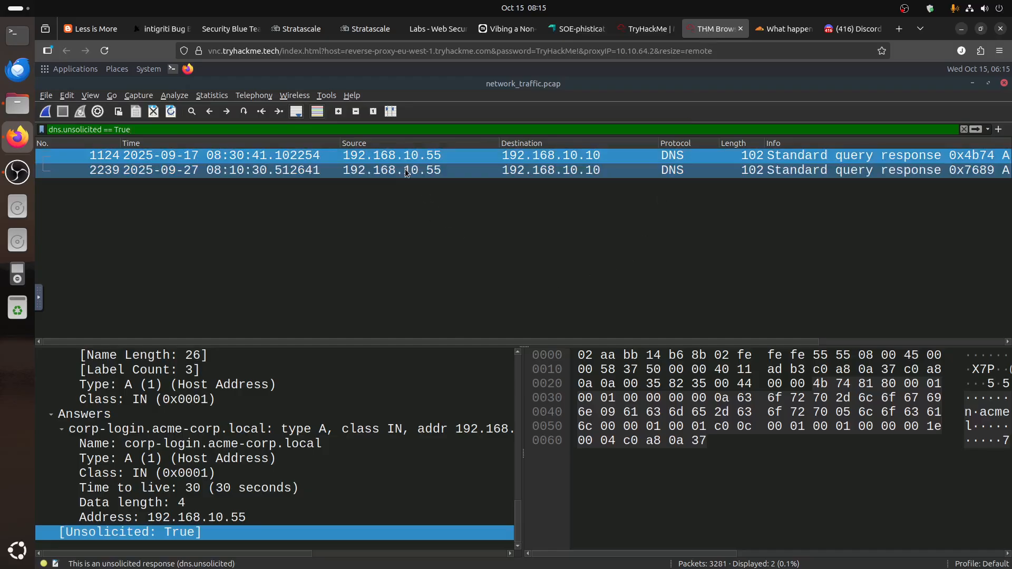
left_click_drag(103, 130, 319, 130)
key("BackSpace")
key("Return")
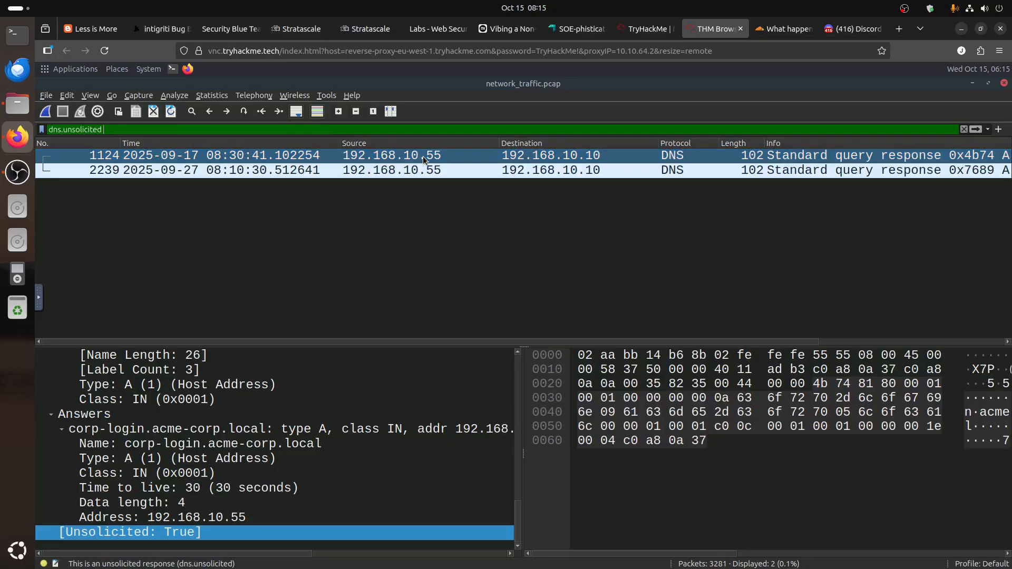
Inspect the Info column of the filtered responses for transaction IDs and reread the Discord tip on filtering by them
left_click_drag(224, 343, 461, 350)
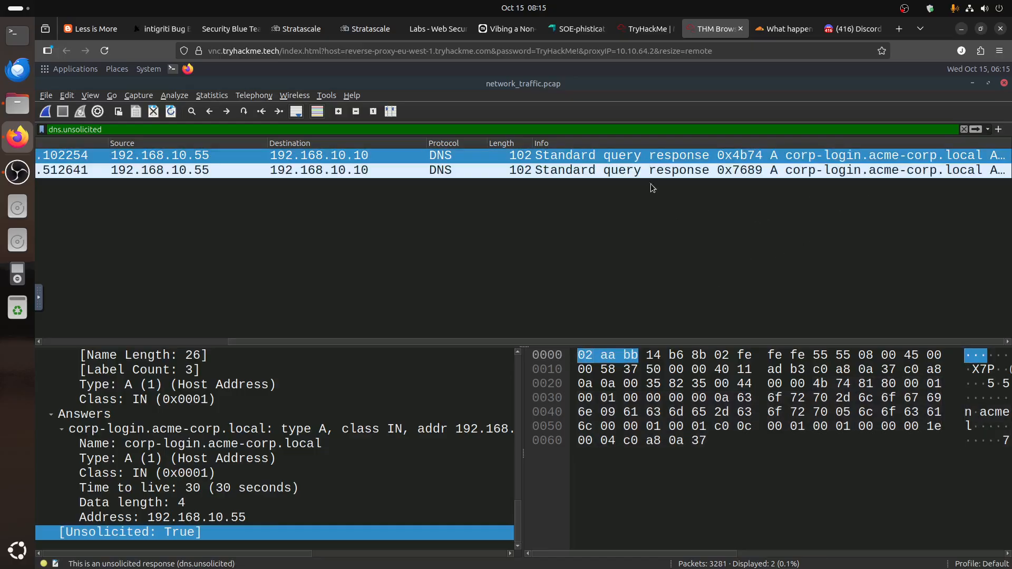
left_click(645, 28)
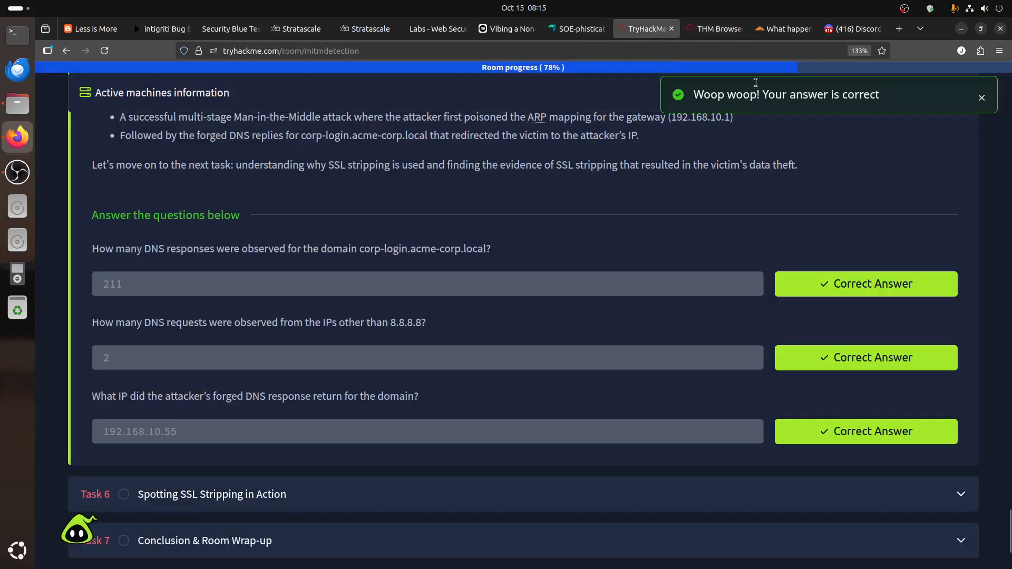
left_click(853, 29)
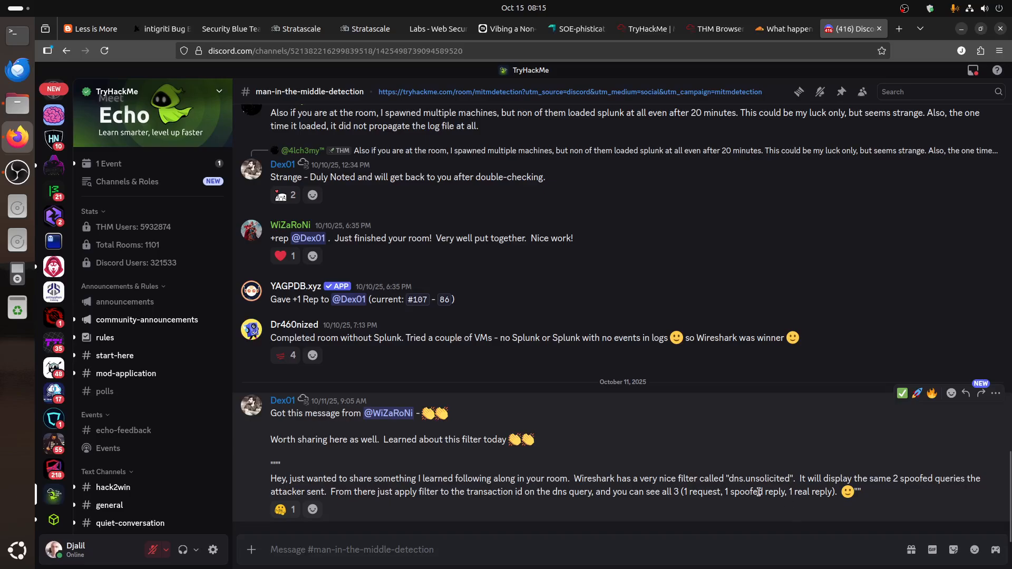
left_click(704, 30)
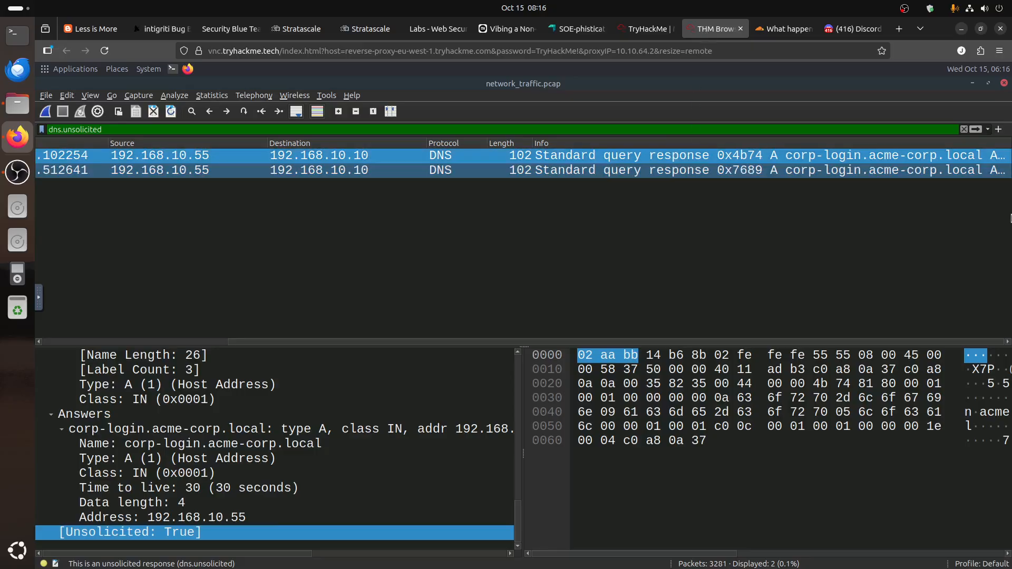
Switch from the capture to the Splunk search window and enlarge its page zoom to 120%
left_click(973, 86)
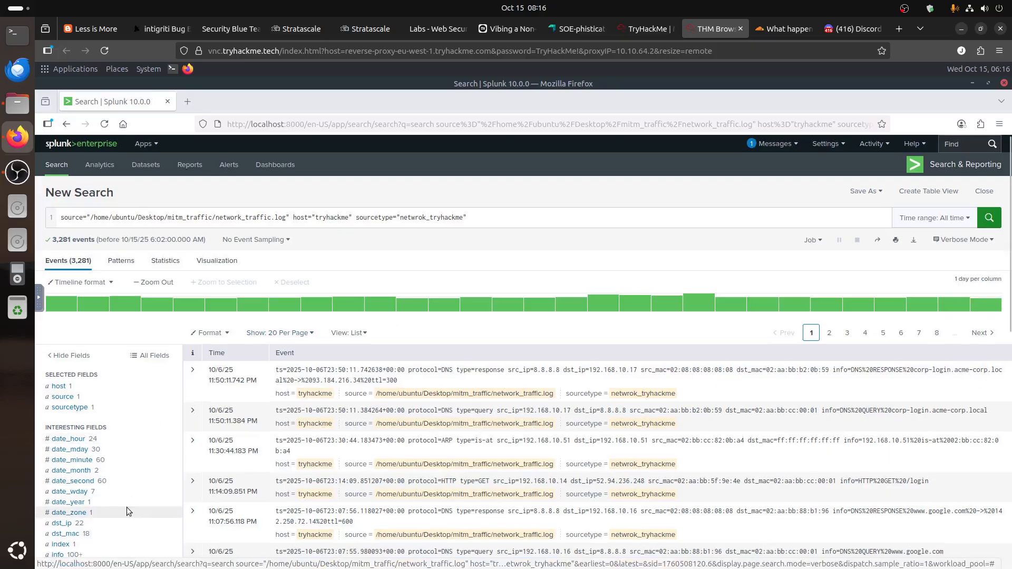
scroll(127, 510, "down", 4)
left_click(1000, 125)
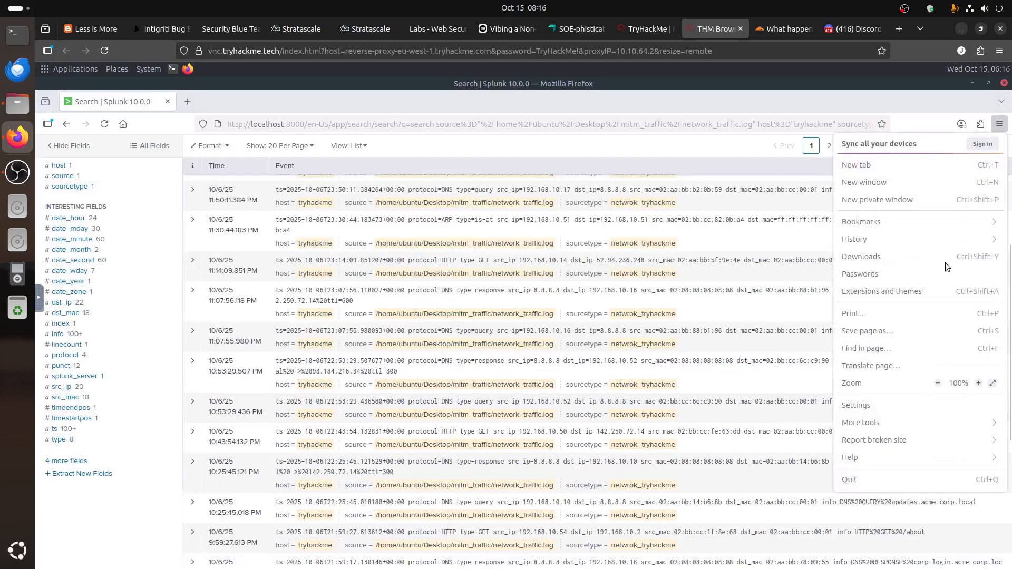
left_click(979, 386)
left_click(979, 386)
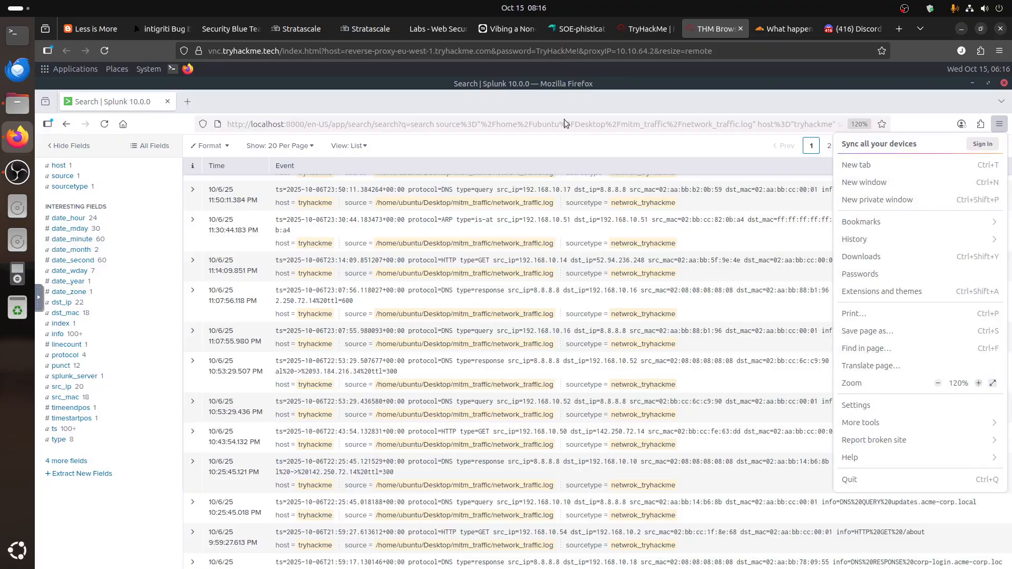
left_click(80, 466)
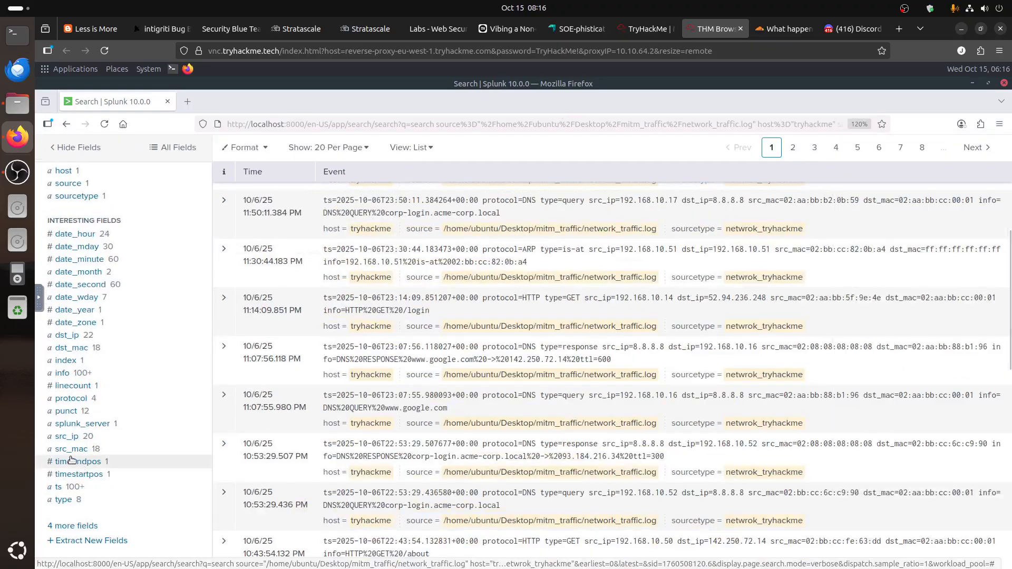
Check the values of the type and protocol fields, and narrow the Splunk search to protocol=DNS
left_click(62, 500)
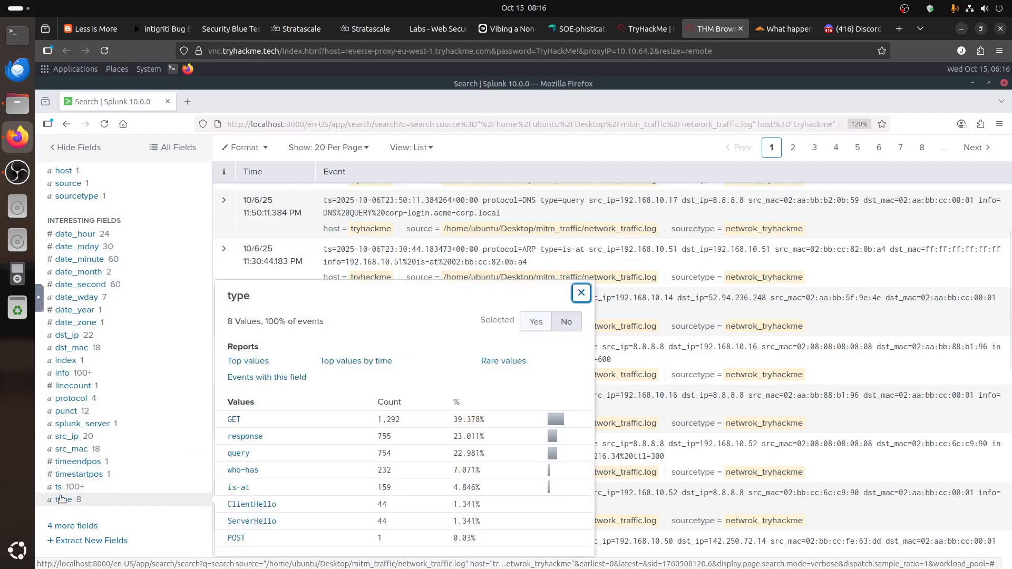
left_click(70, 398)
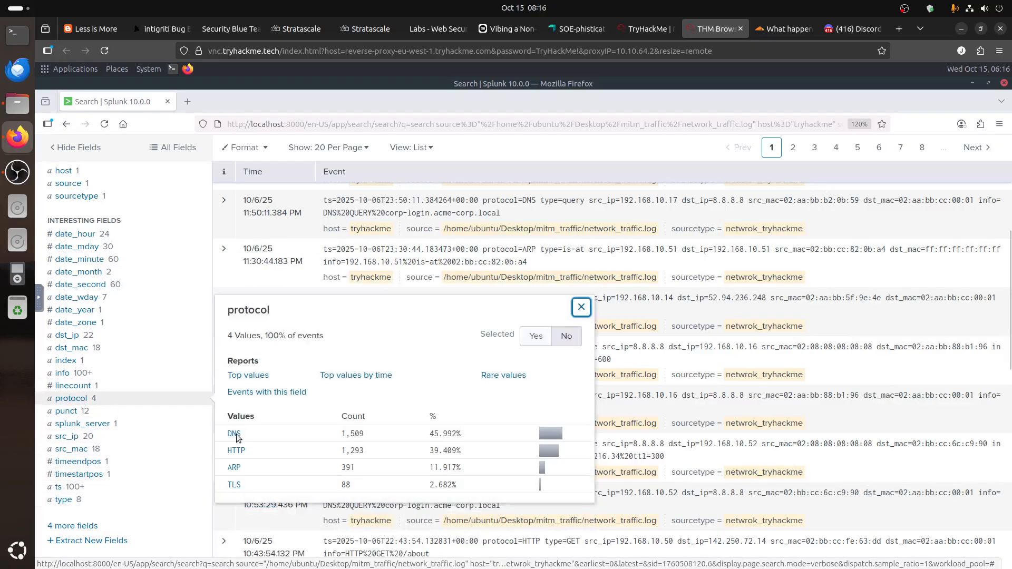
left_click(234, 434)
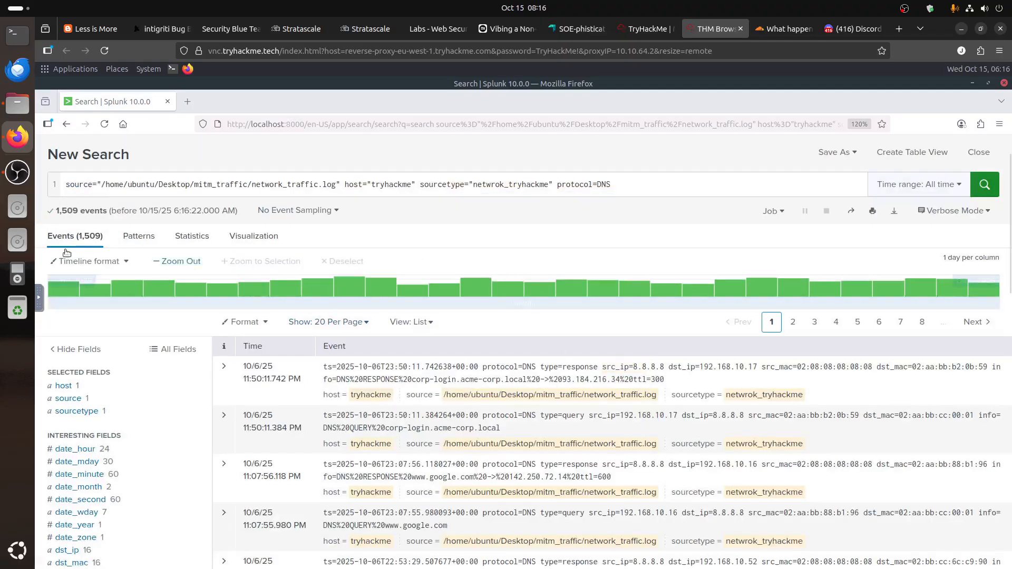
Narrow the DNS events to responses by adding type=response from the type field's values
scroll(116, 466, "down", 10)
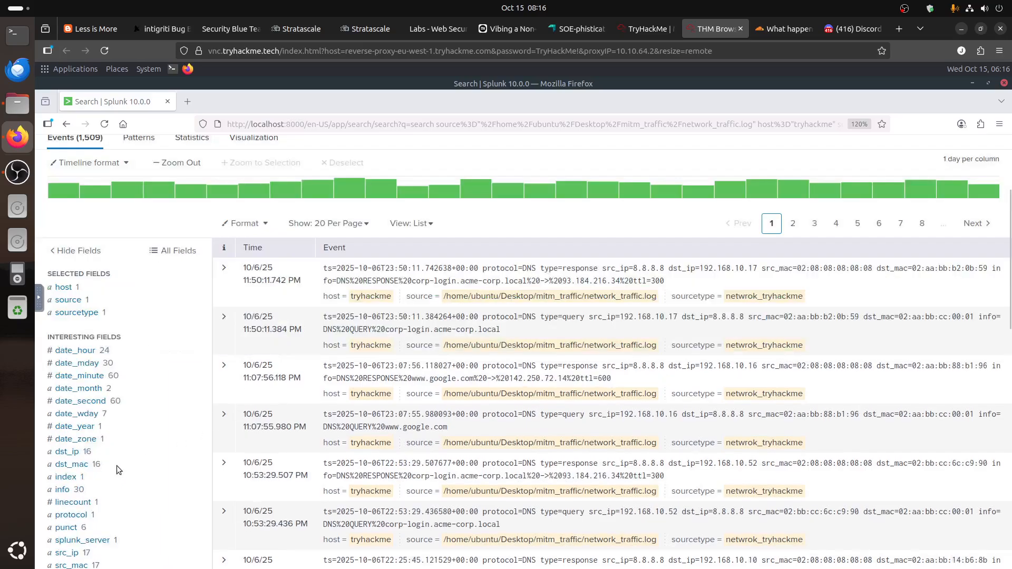
scroll(149, 453, "up", 5)
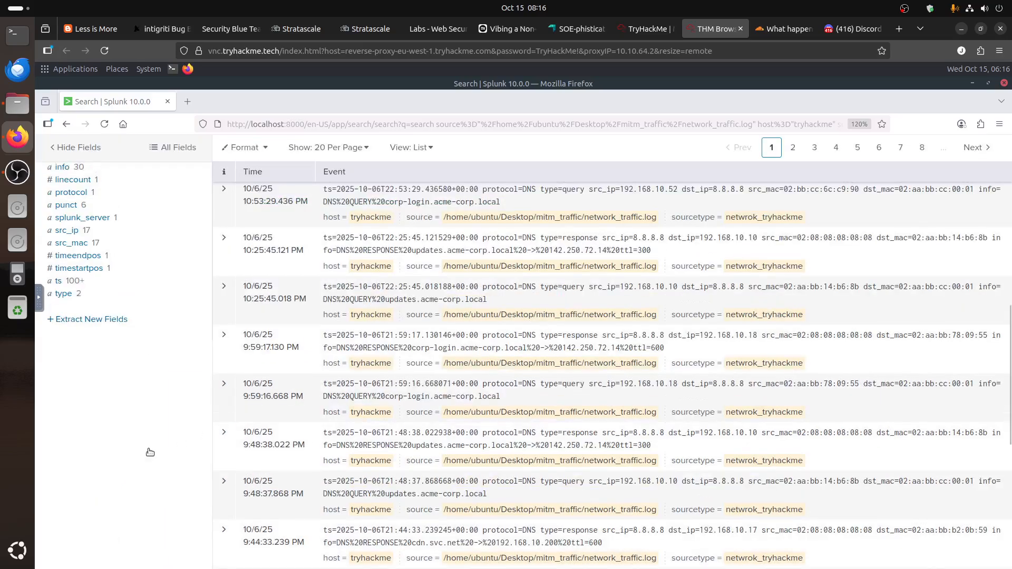
left_click(63, 454)
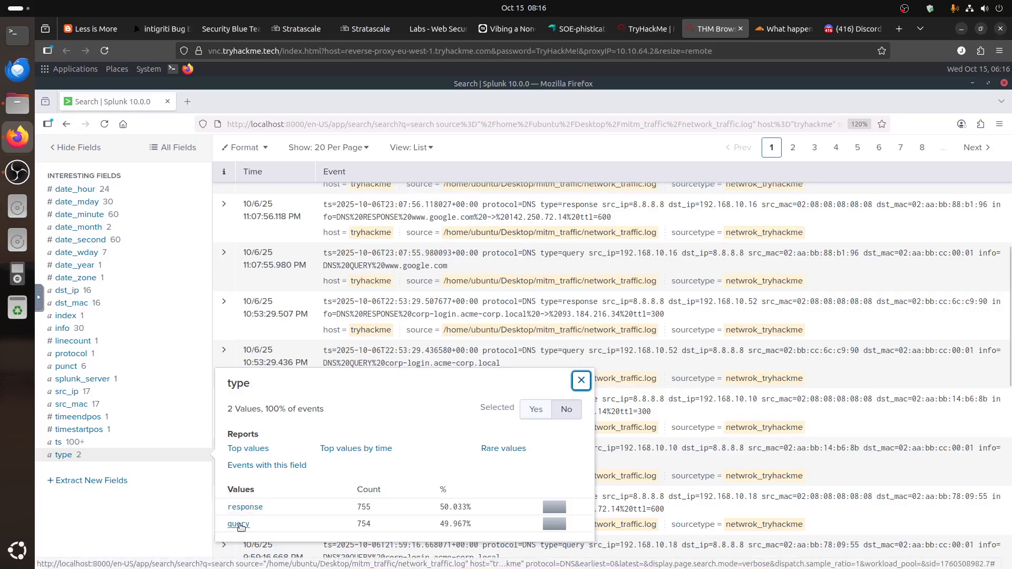
left_click(247, 508)
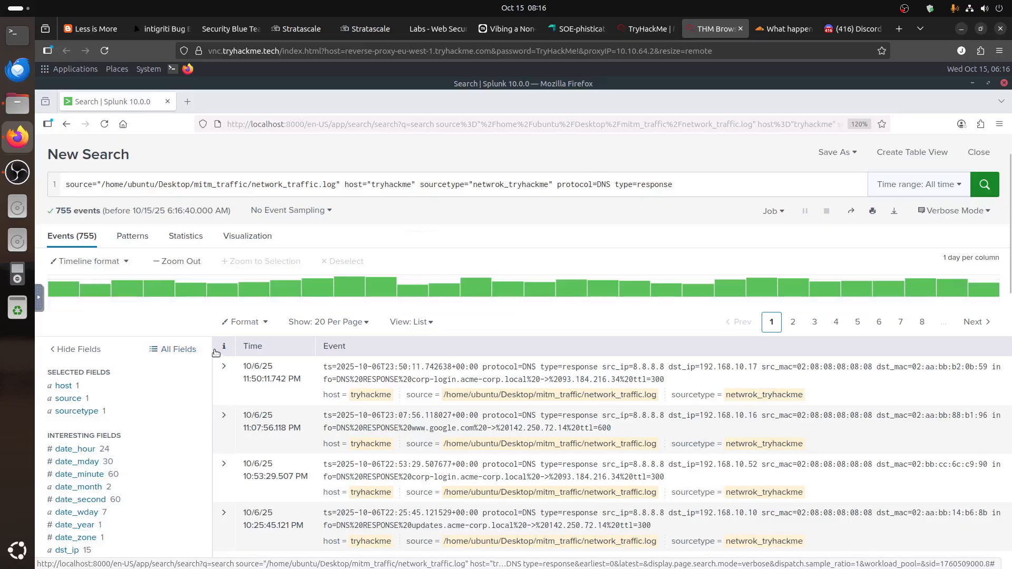
Examine the src_ip, src_mac and dst_mac values of the DNS response events and their counts
scroll(216, 355, "down", 6)
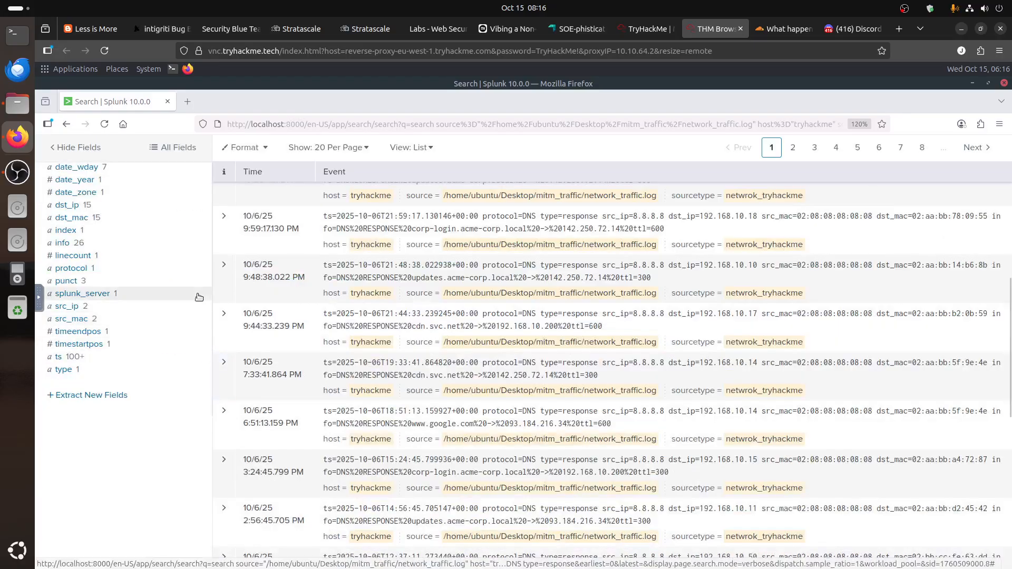
scroll(198, 297, "up", 1)
scroll(199, 297, "up", 3)
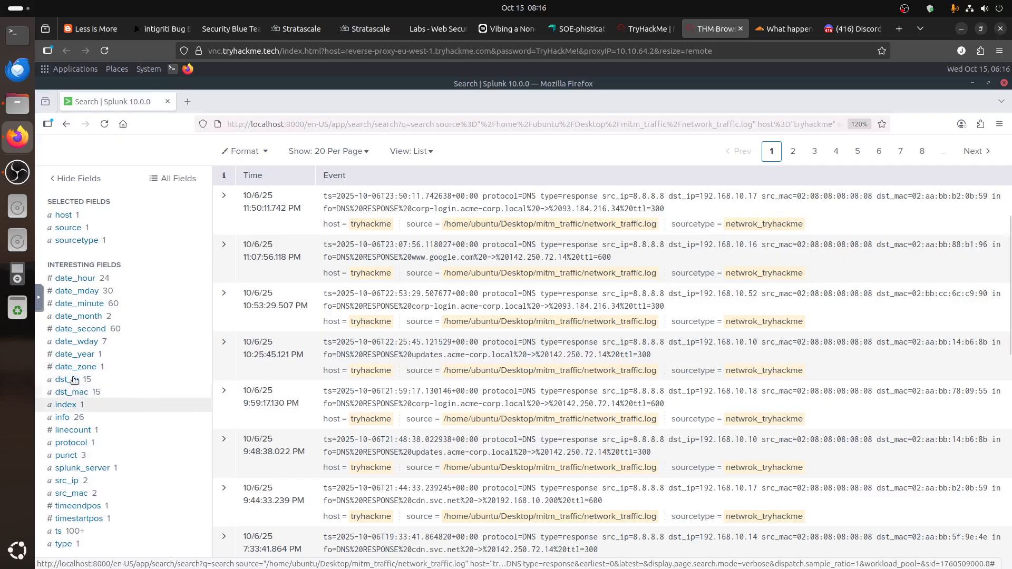
left_click(66, 481)
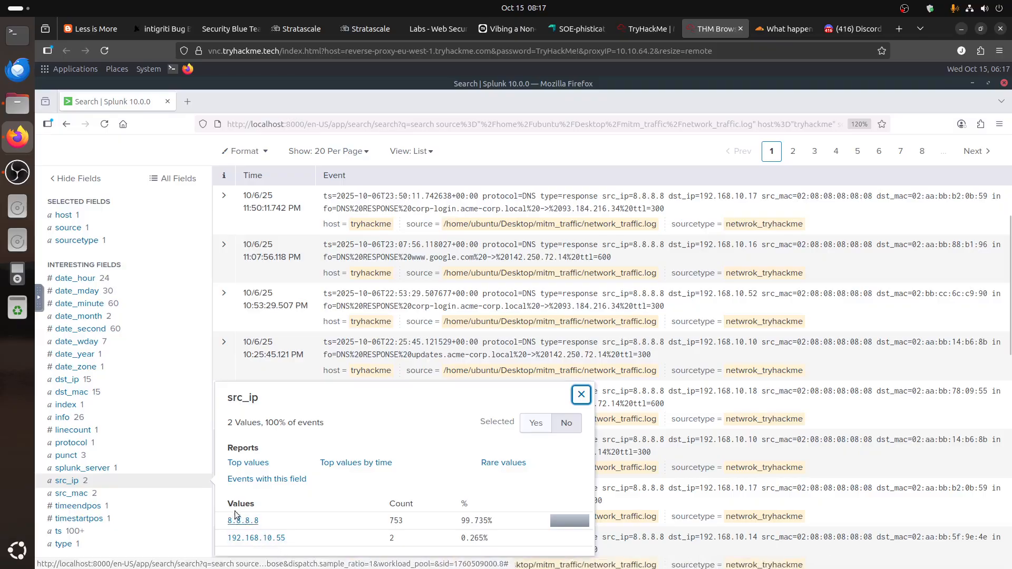
left_click(85, 494)
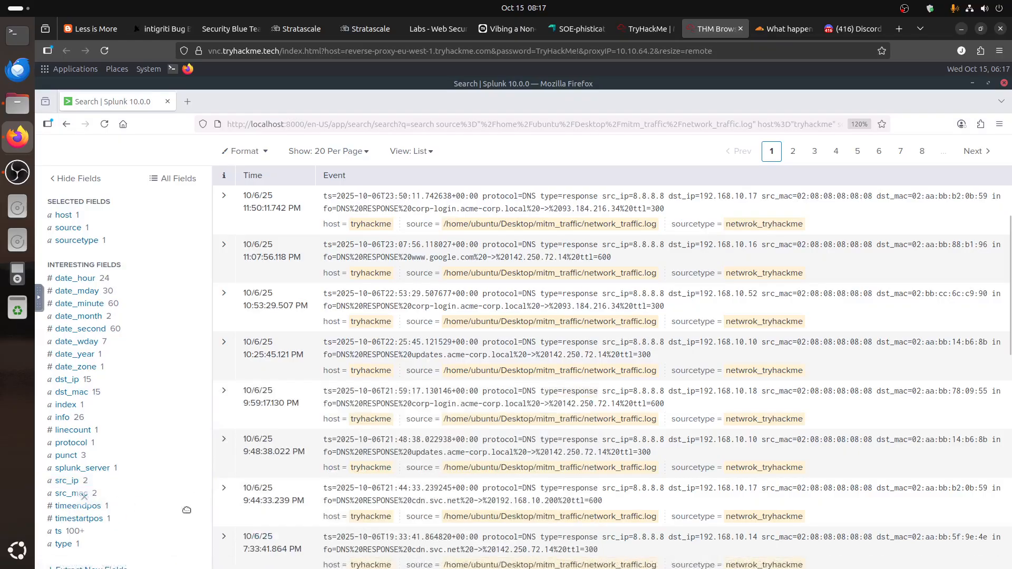
left_click(72, 495)
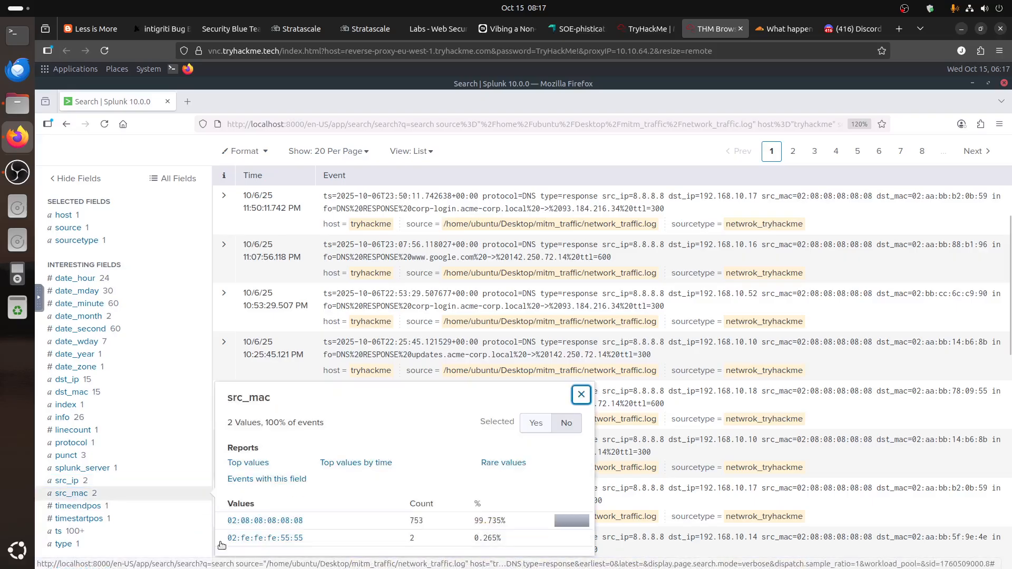
double_click(296, 539)
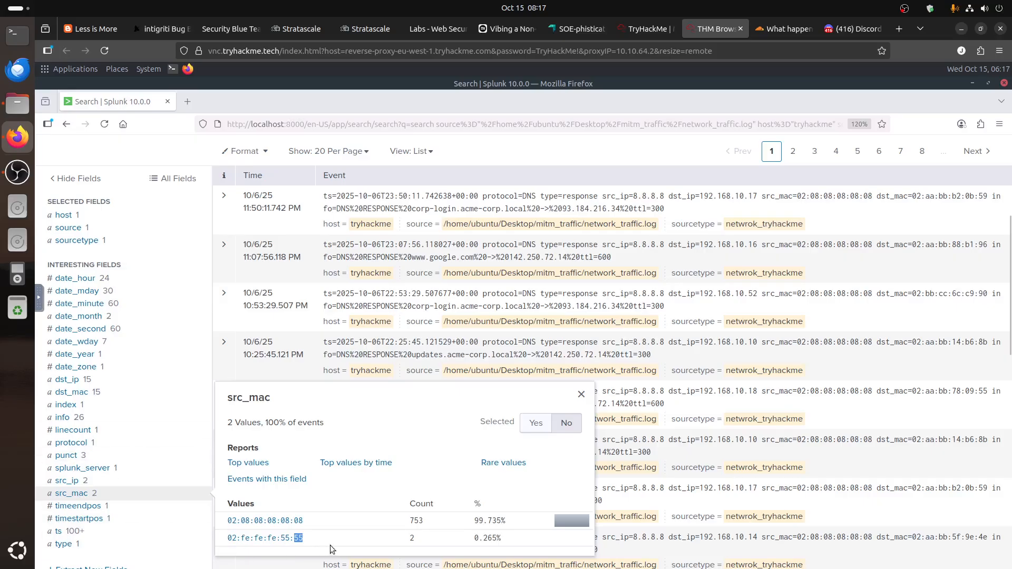
double_click(399, 539)
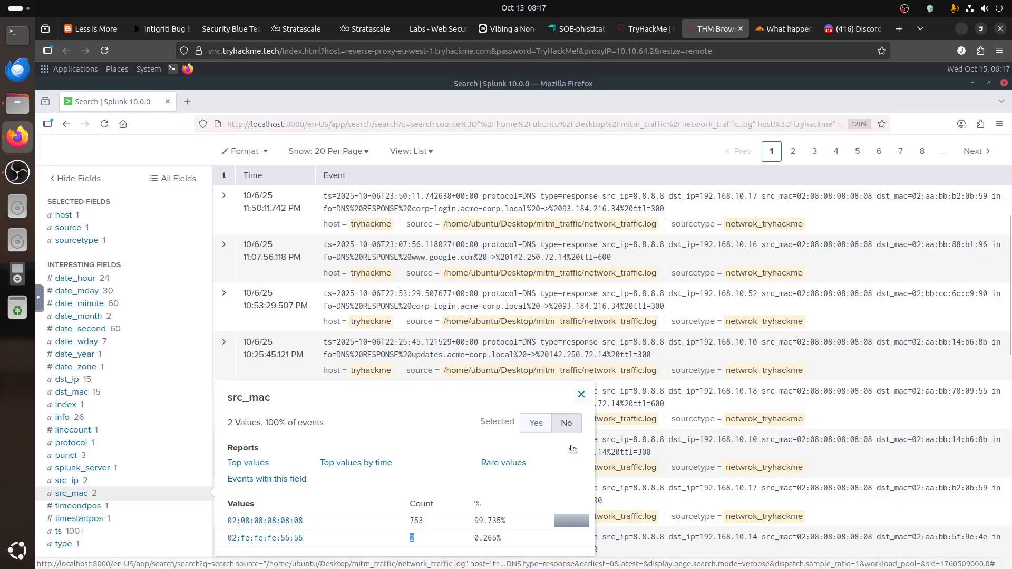
key("Escape")
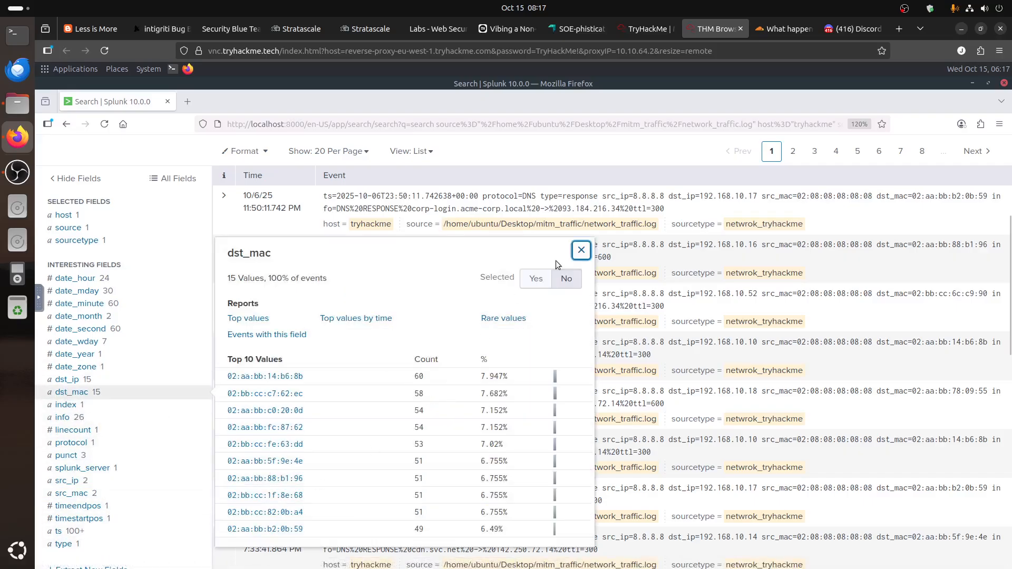
Recheck the src_mac and src_ip values of the DNS response events and compare their counts
left_click(581, 251)
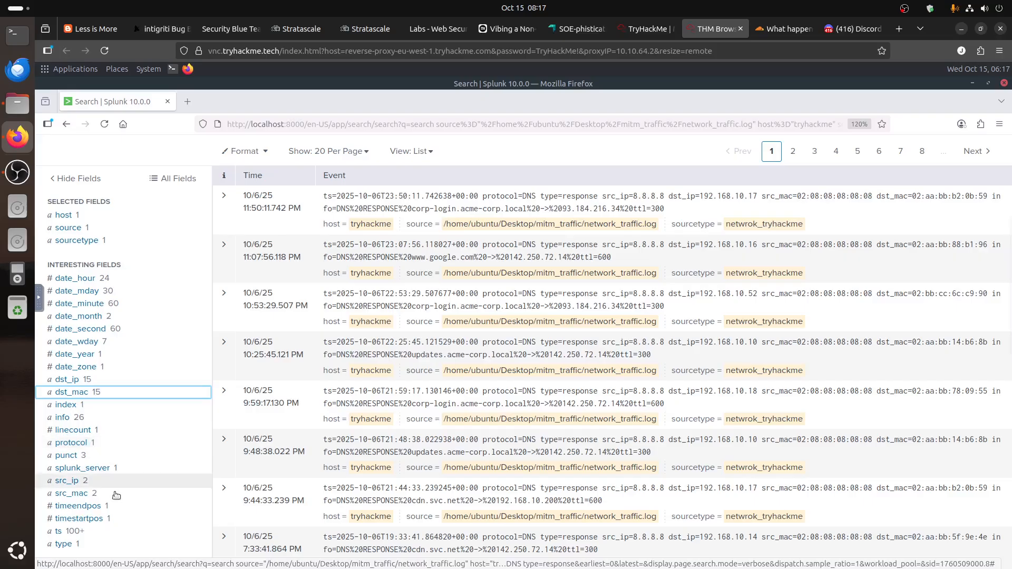
left_click(74, 493)
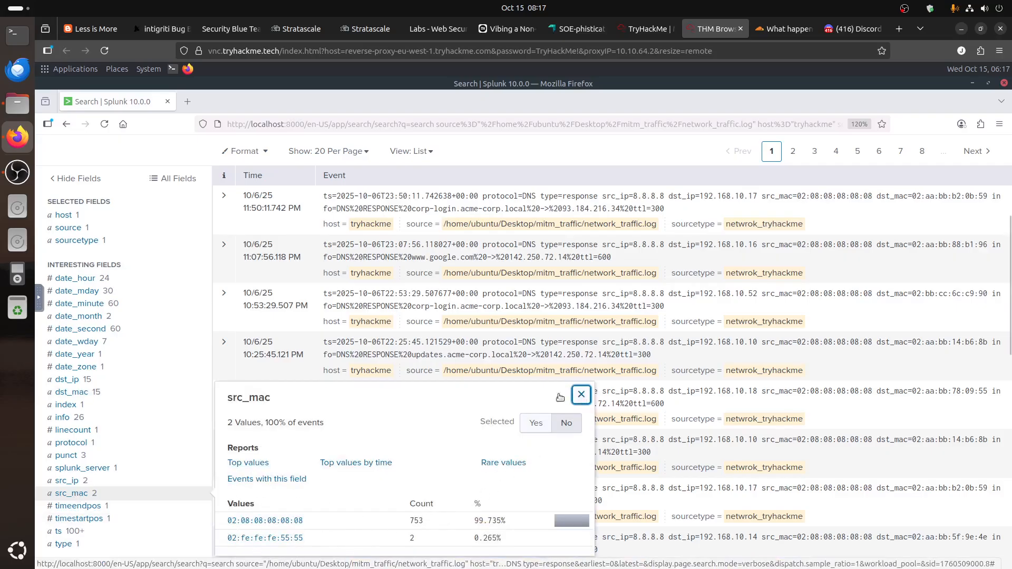
left_click(70, 481)
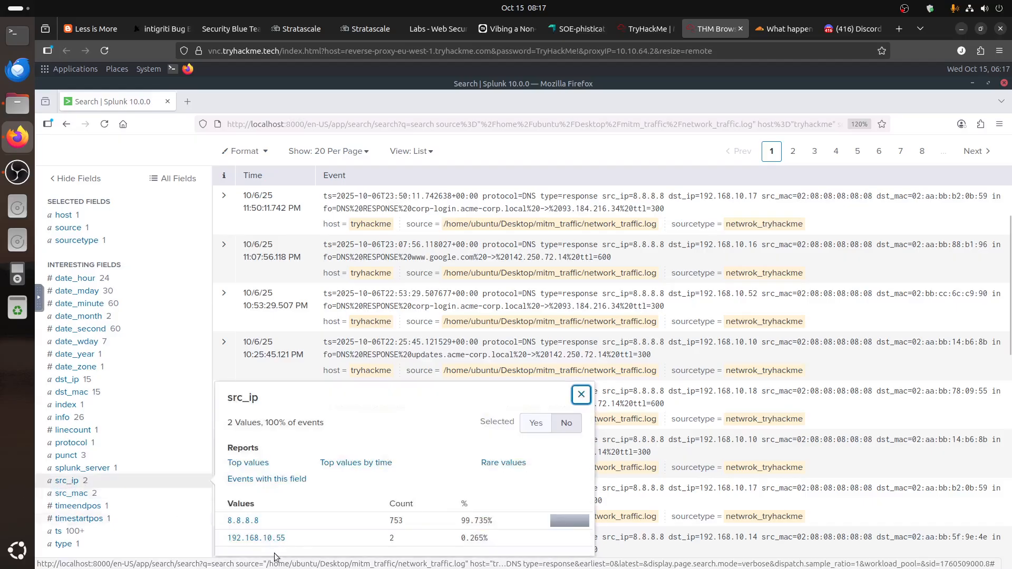
left_click(581, 395)
Open Task 6, Spotting SSL Stripping in Action, in the TryHackMe room and read how SSL stripping works
left_click(645, 28)
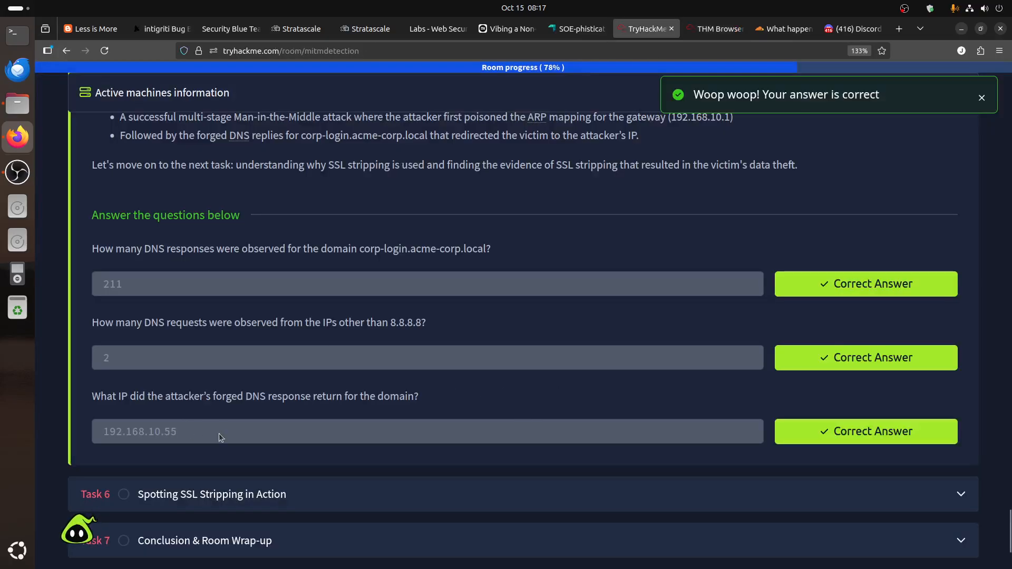
left_click(225, 498)
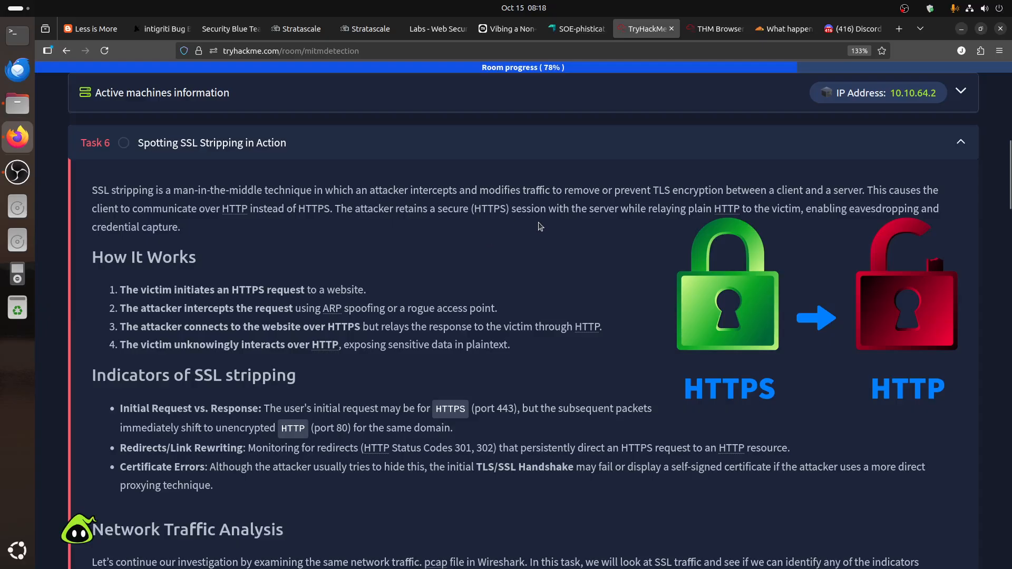
left_click_drag(541, 210, 460, 206)
left_click(521, 292)
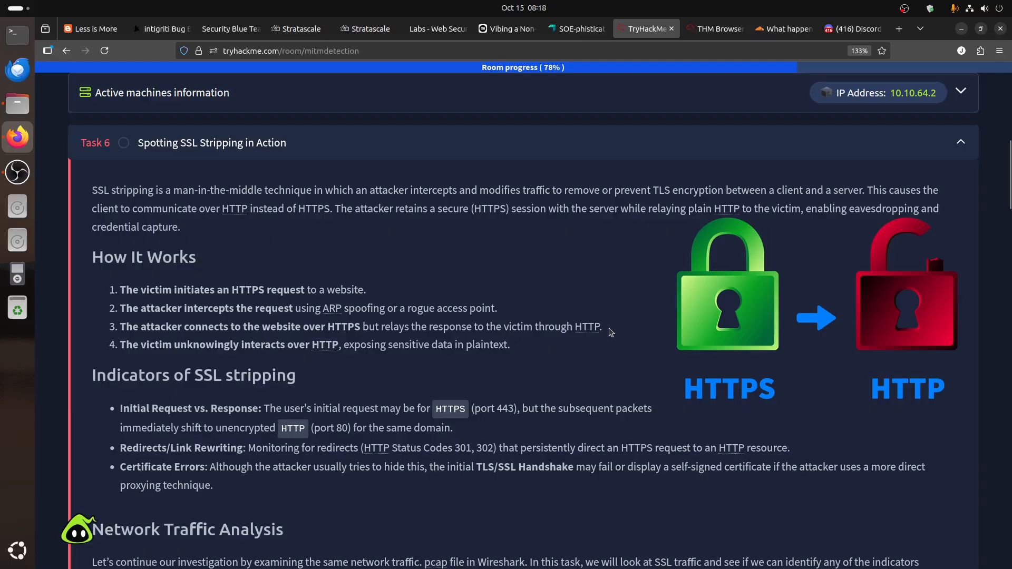
left_click_drag(604, 328, 528, 327)
left_click(543, 328)
Read the indicators of SSL stripping and the Wireshark filter given for narrowing down SSL traffic
scroll(480, 360, "down", 3)
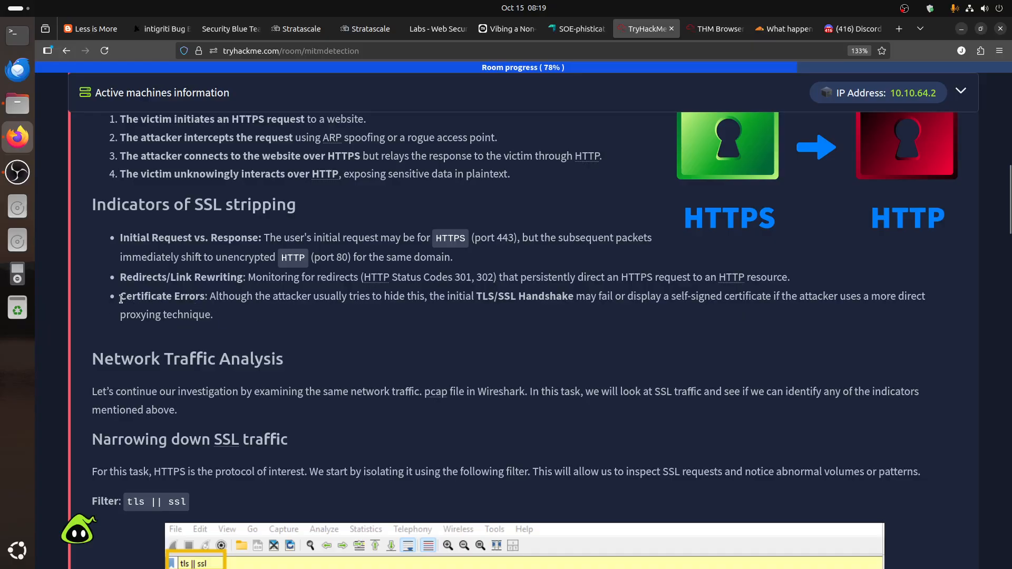
left_click_drag(121, 295, 425, 310)
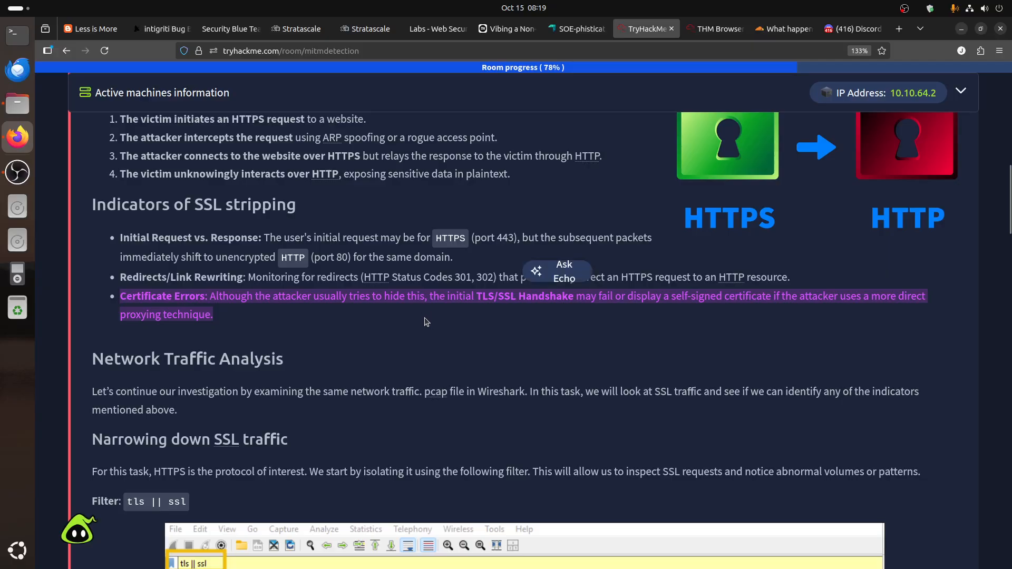
left_click(427, 324)
scroll(427, 324, "down", 2)
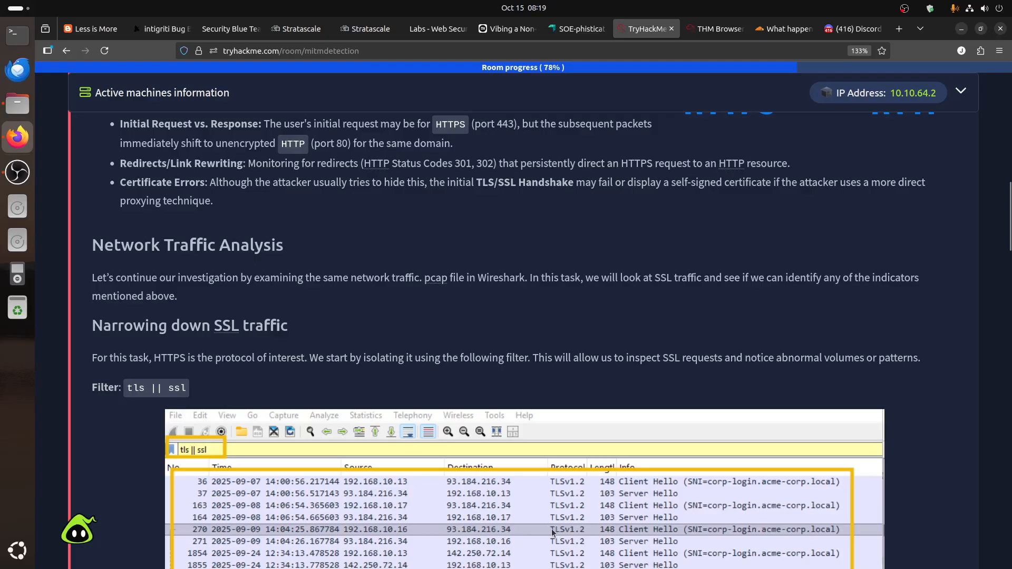
scroll(485, 476, "down", 2)
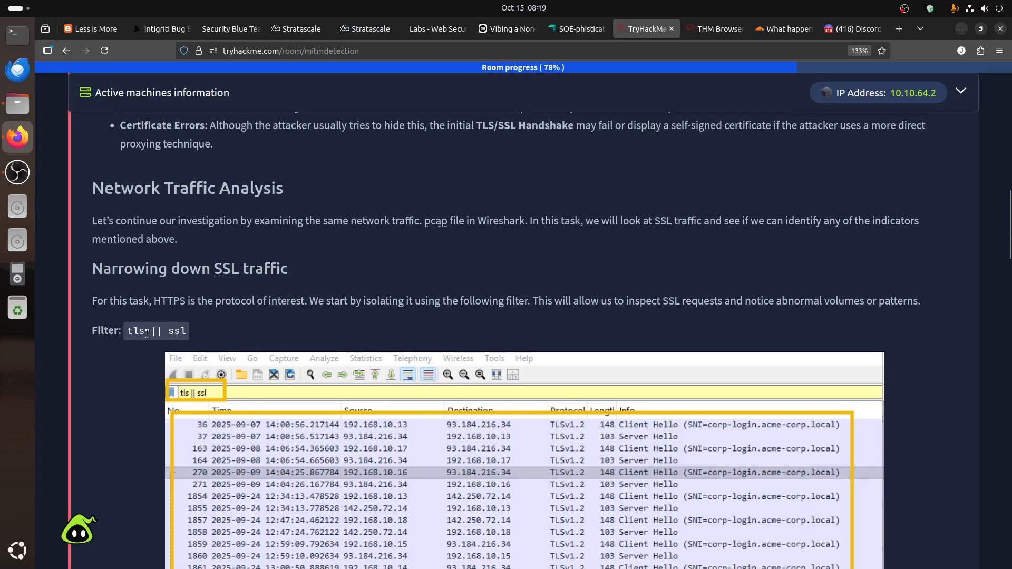
left_click_drag(138, 326, 144, 326)
Return to the lab machine, minimise Splunk to reveal network_traffic.pcap, and select the existing display filter for replacement
left_click(720, 29)
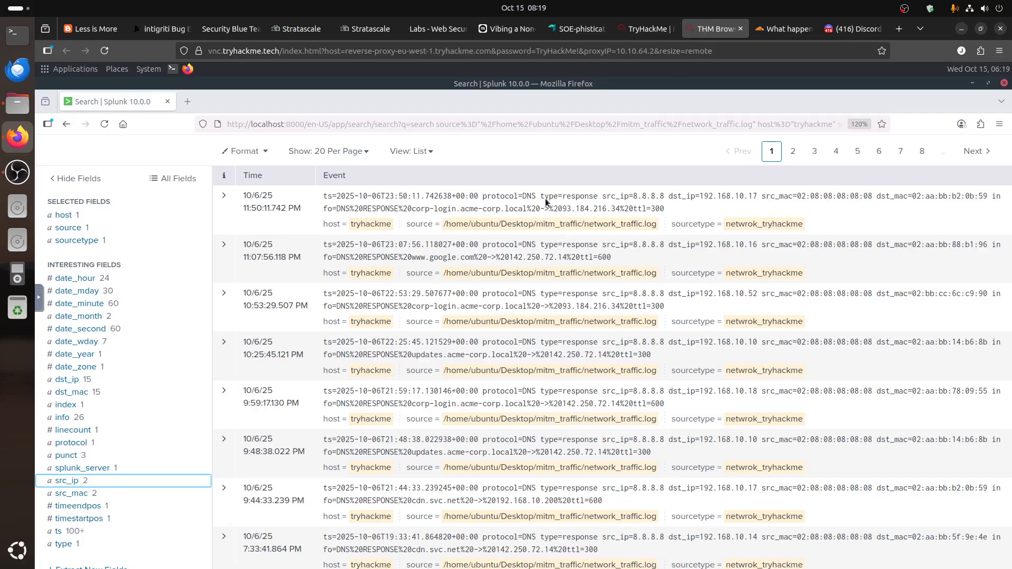
left_click(972, 83)
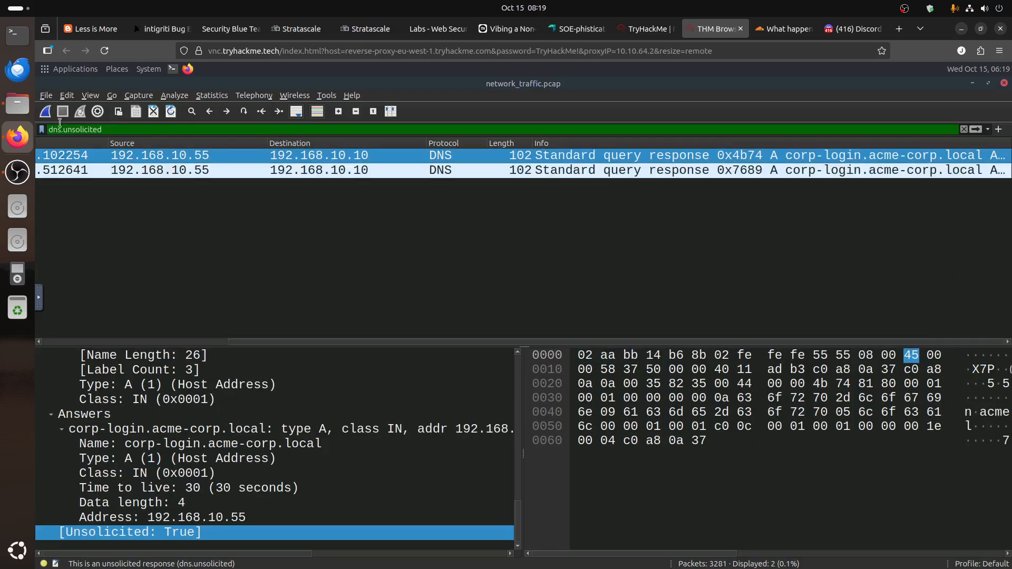
double_click(63, 128)
type("tls")
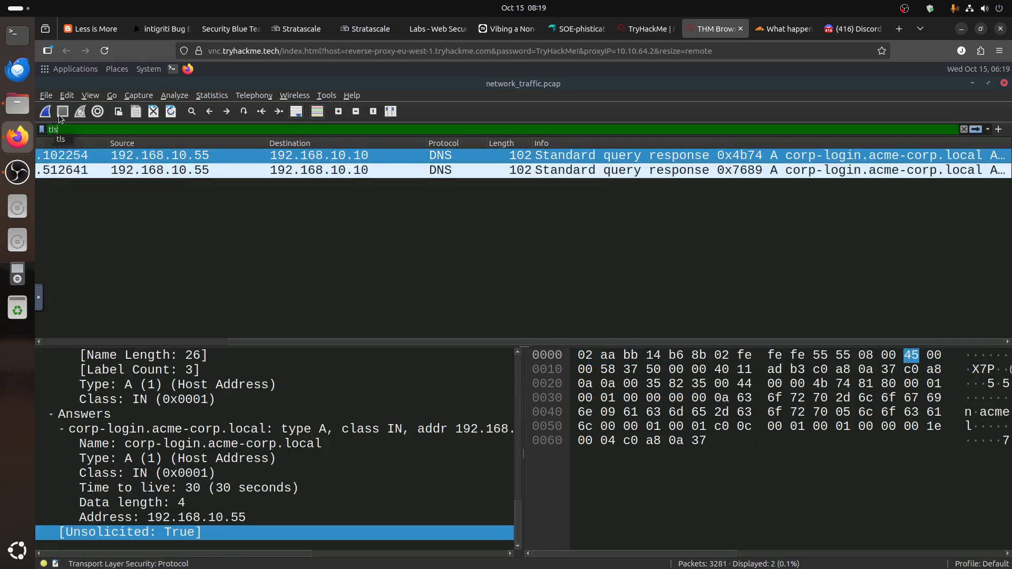
key("BackSpace")
key("BackSpace")
key("BackSpace")
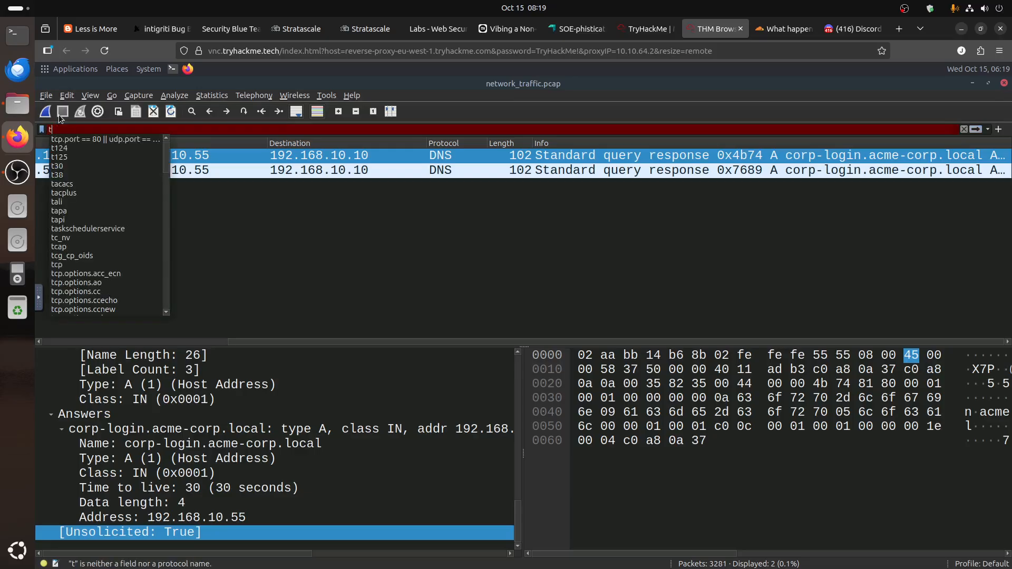
type("ss;")
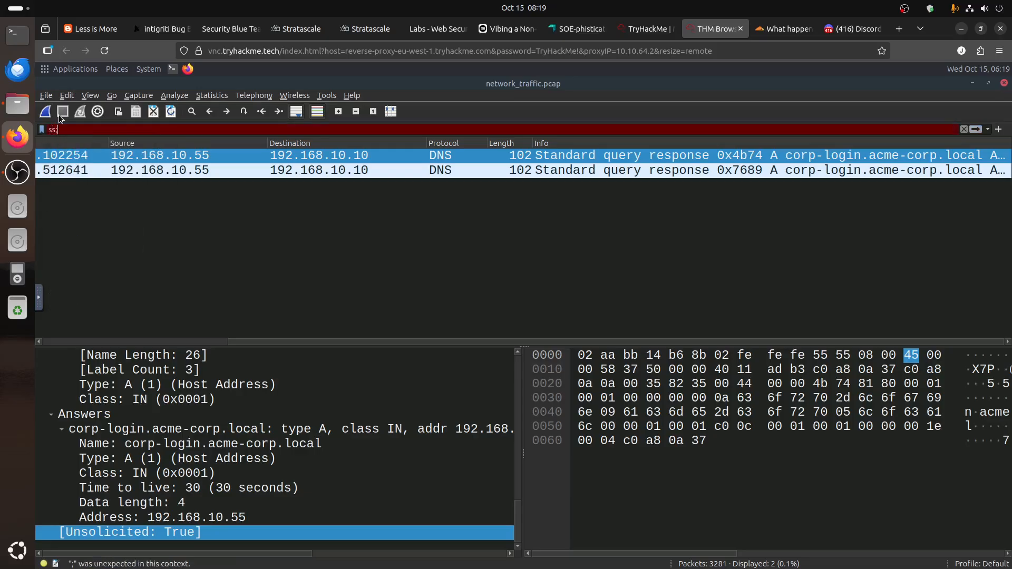
key("BackSpace")
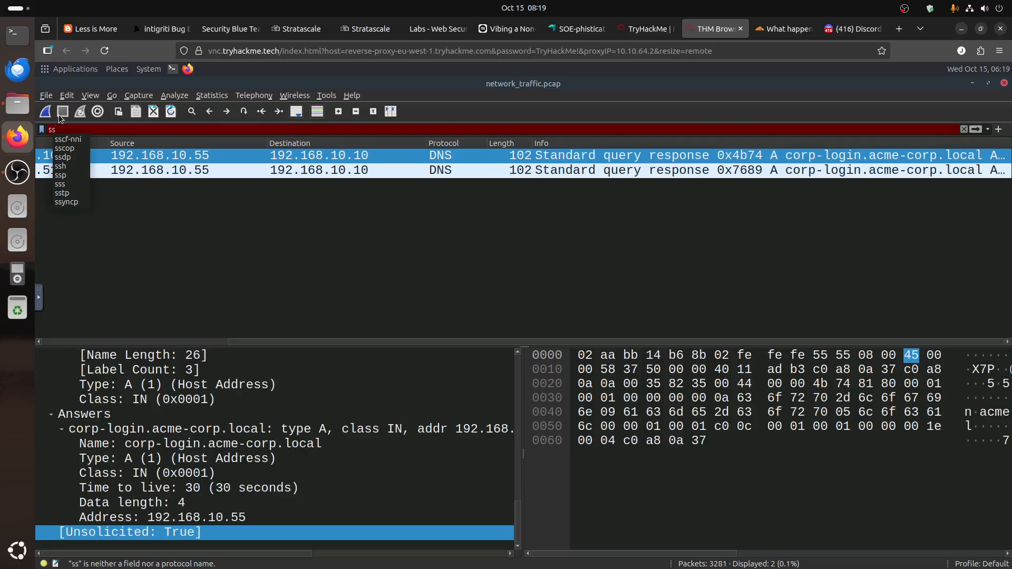
type(";")
key("BackSpace")
type("l")
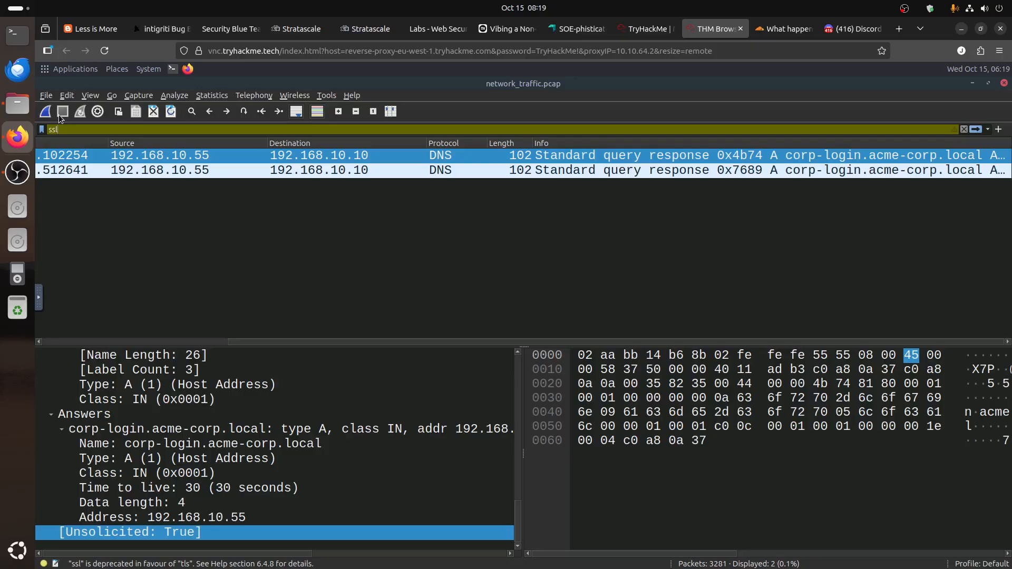
key("BackSpace")
key("BackSpace")
key("BackSpace")
Apply the display filter tls to the network_traffic.pcap capture
type("tls")
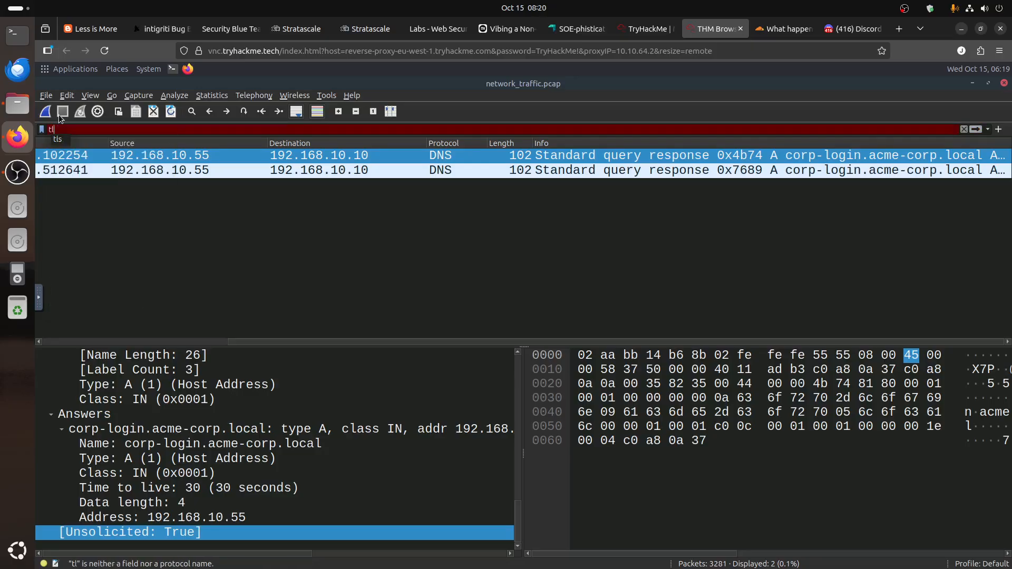
key("Return")
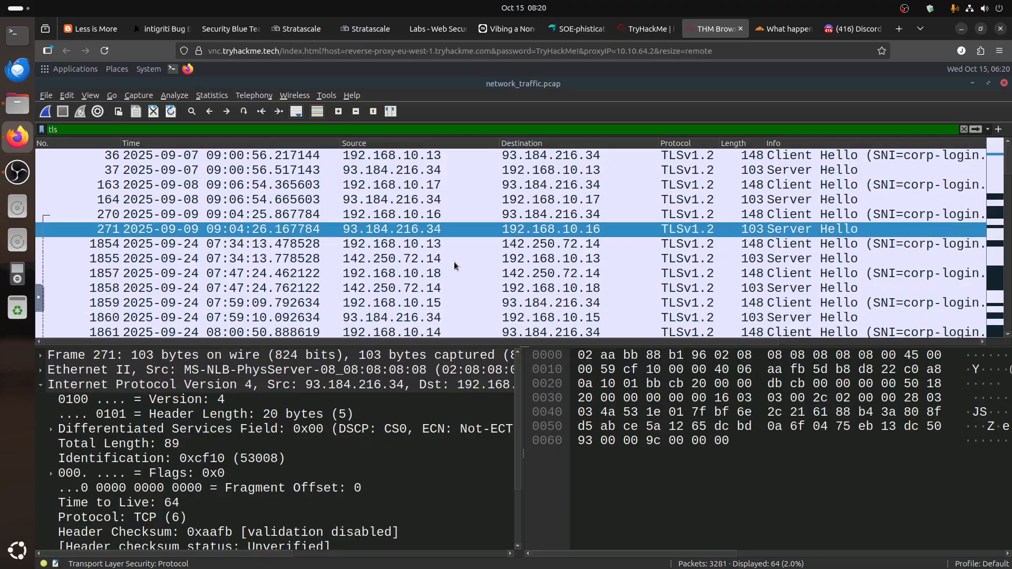
Examine the Client Hello and Server Hello packets throughout the filtered TLS traffic
left_click(841, 159)
left_click(841, 185)
left_click(840, 214)
left_click(838, 244)
scroll(837, 255, "down", 1)
scroll(838, 255, "down", 4)
scroll(837, 255, "down", 4)
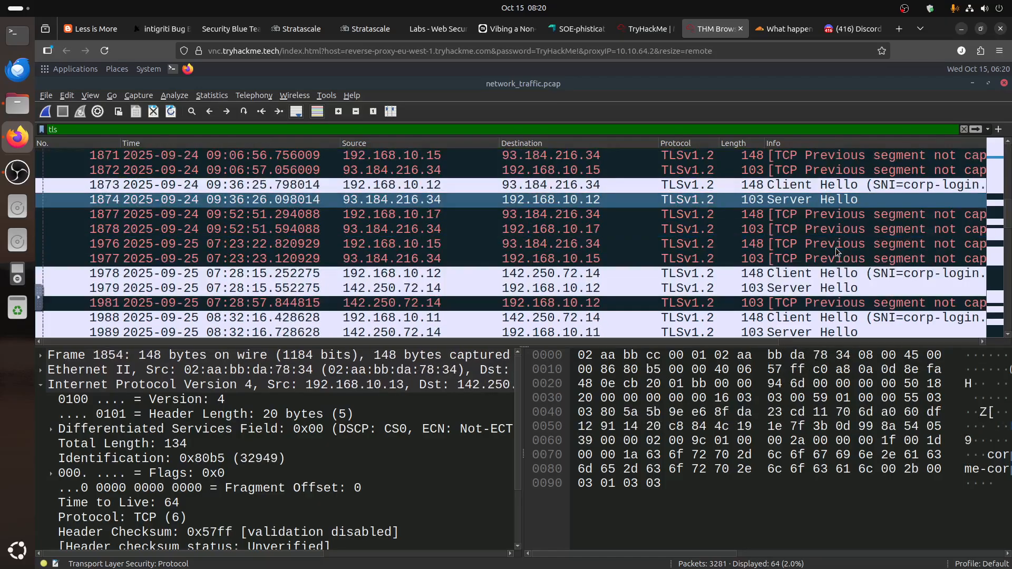
scroll(836, 247, "down", 5)
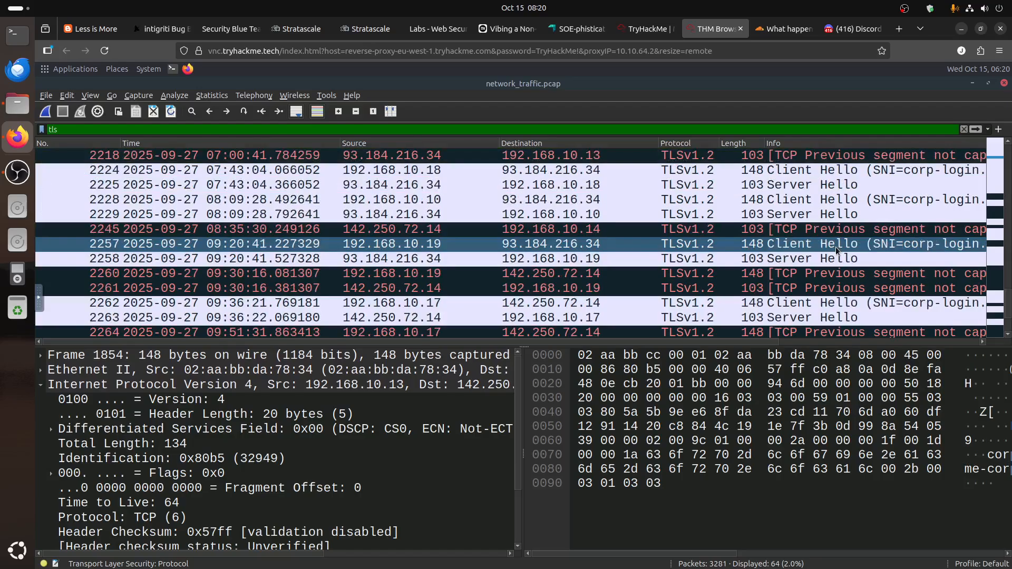
scroll(836, 247, "up", 1)
scroll(834, 245, "down", 1)
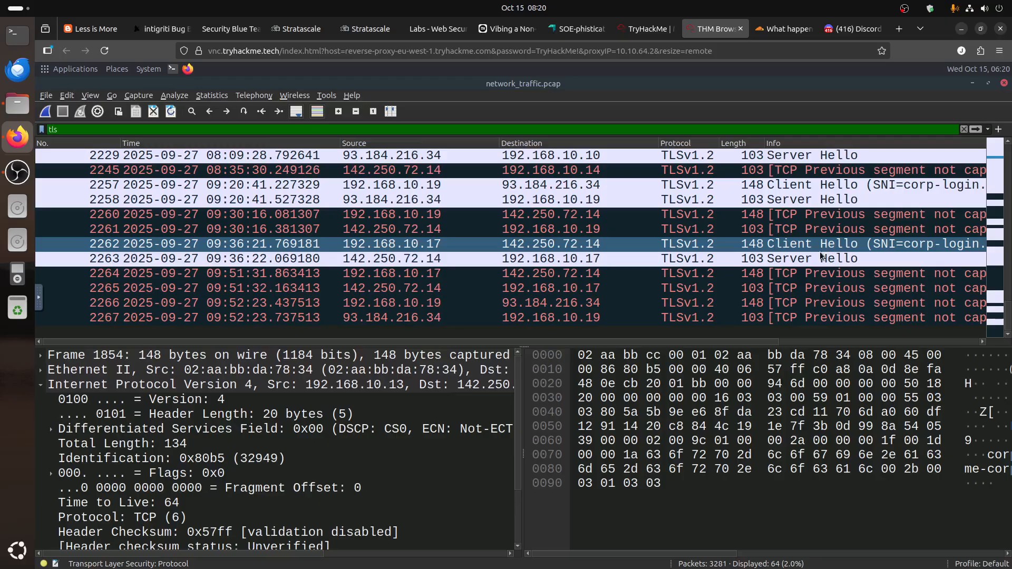
left_click(811, 253)
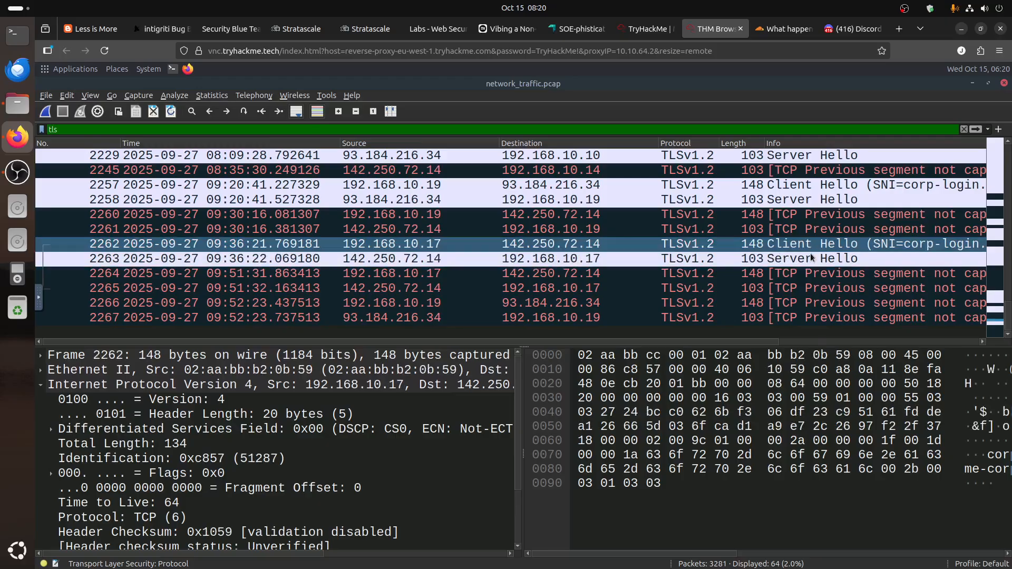
Read the TLS handshake steps in the Cloudflare article, from client hello to secure symmetric encryption, and return to the capture
left_click(779, 29)
scroll(738, 342, "down", 15)
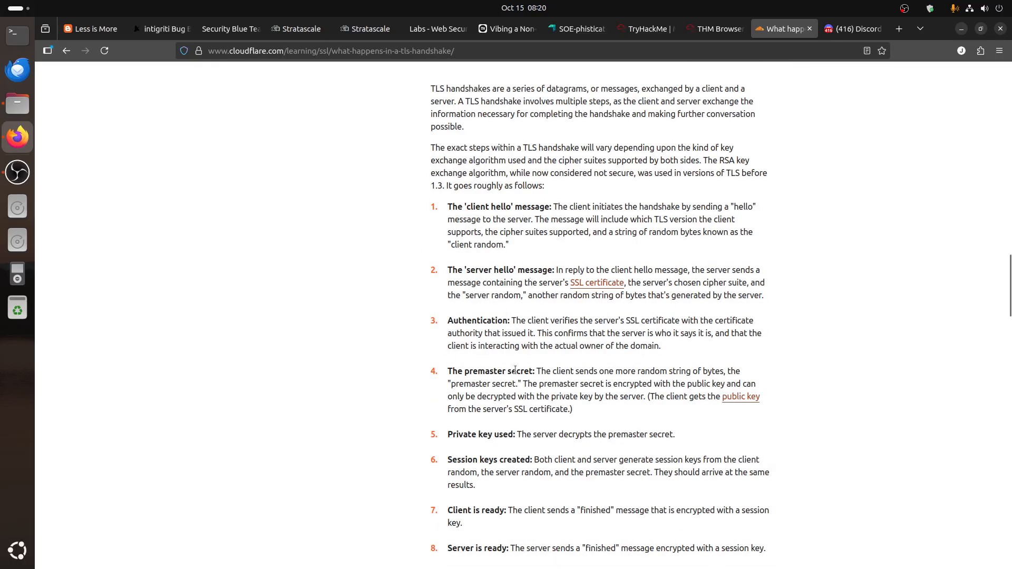
scroll(576, 381, "down", 3)
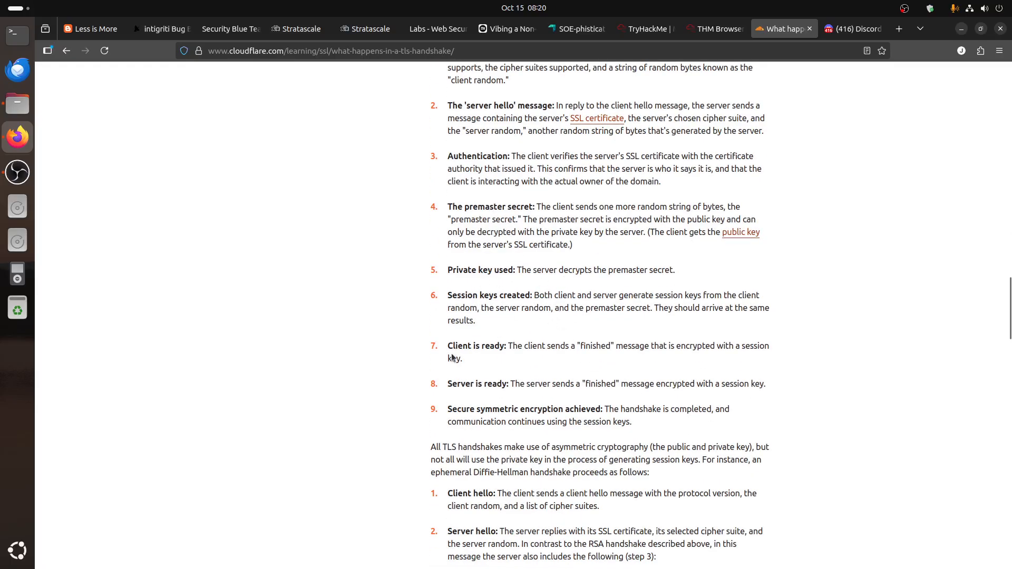
scroll(581, 405, "down", 3)
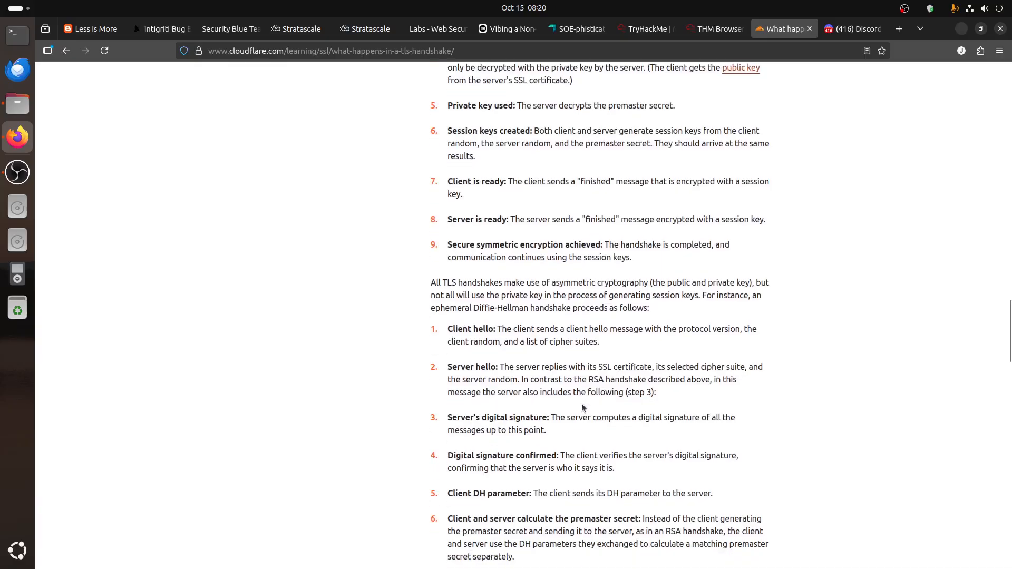
scroll(505, 279, "down", 7)
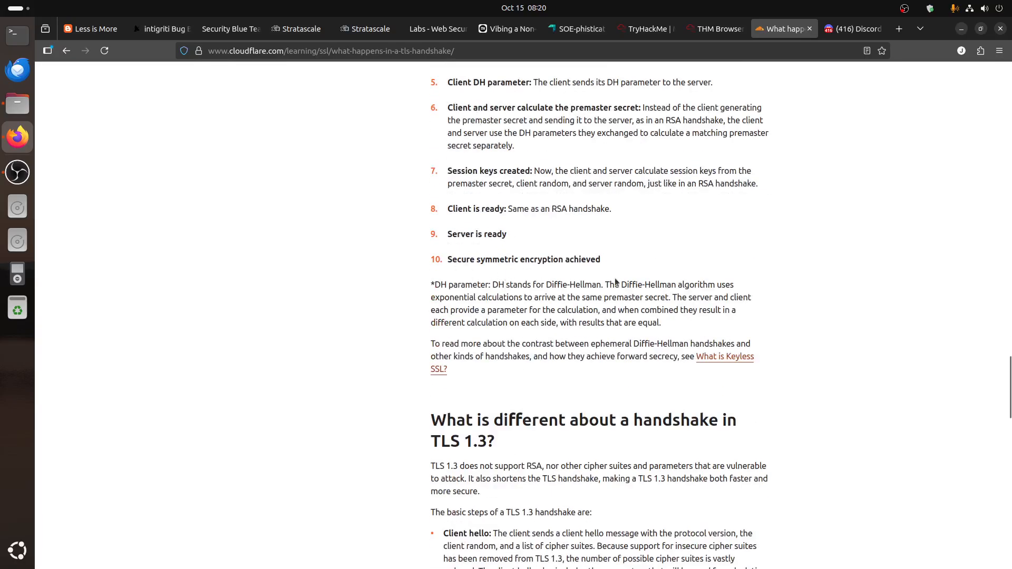
left_click(700, 34)
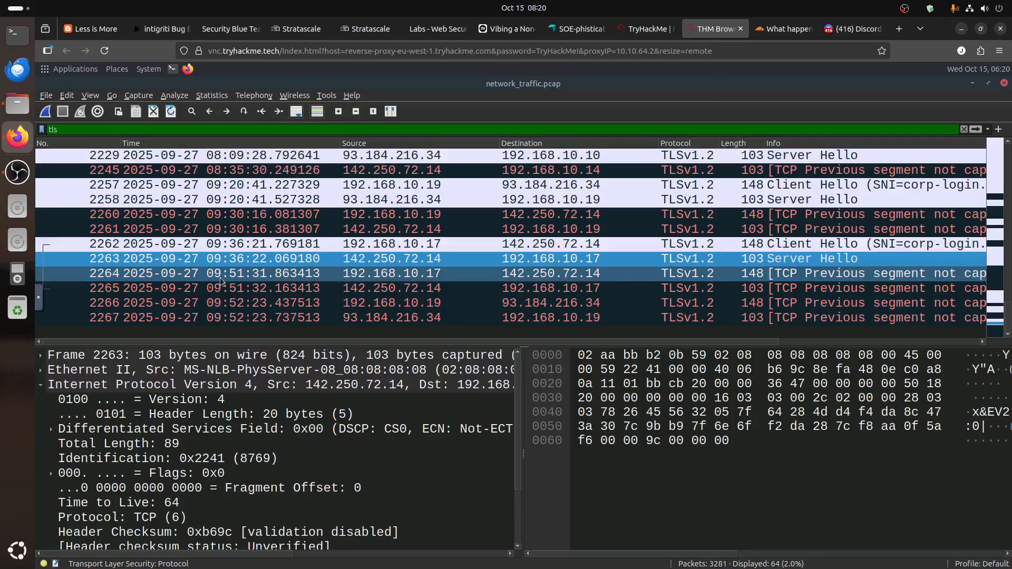
Read the Task 6 section on examining the server's SSL traffic and its TLS handshake filter for corp-login.acme-corp.local
left_click(637, 30)
scroll(257, 366, "down", 5)
scroll(261, 362, "down", 3)
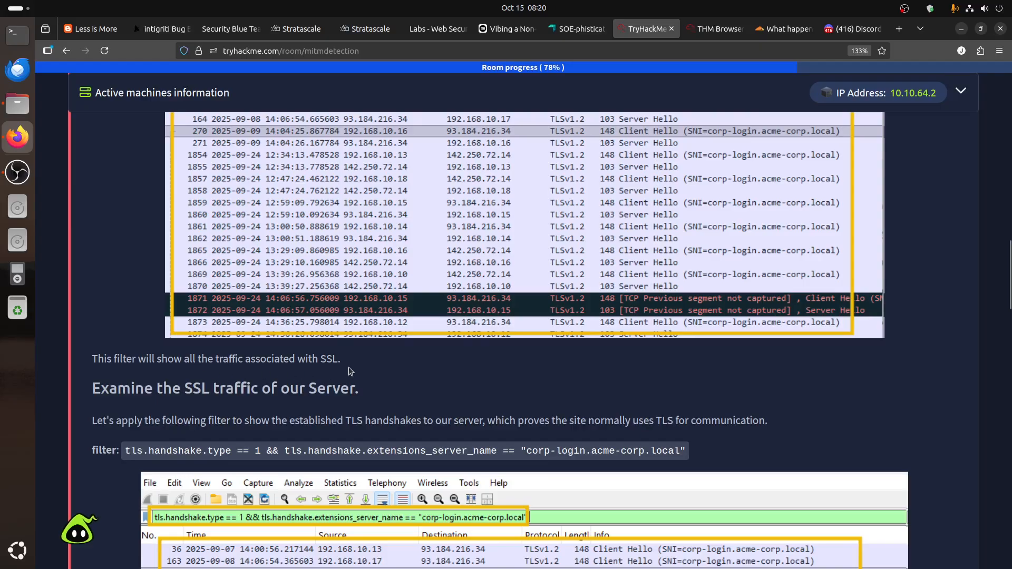
scroll(352, 372, "down", 3)
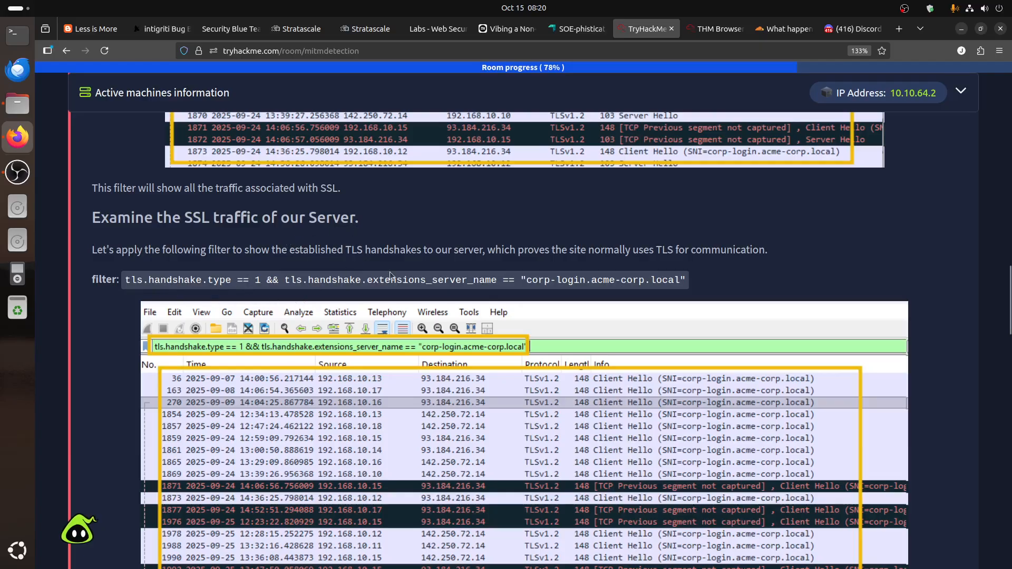
Return to the network_traffic.pcap capture and select the first Client Hello packet, sent from 192.168.10.13 to 93.184.216.34
left_click(716, 29)
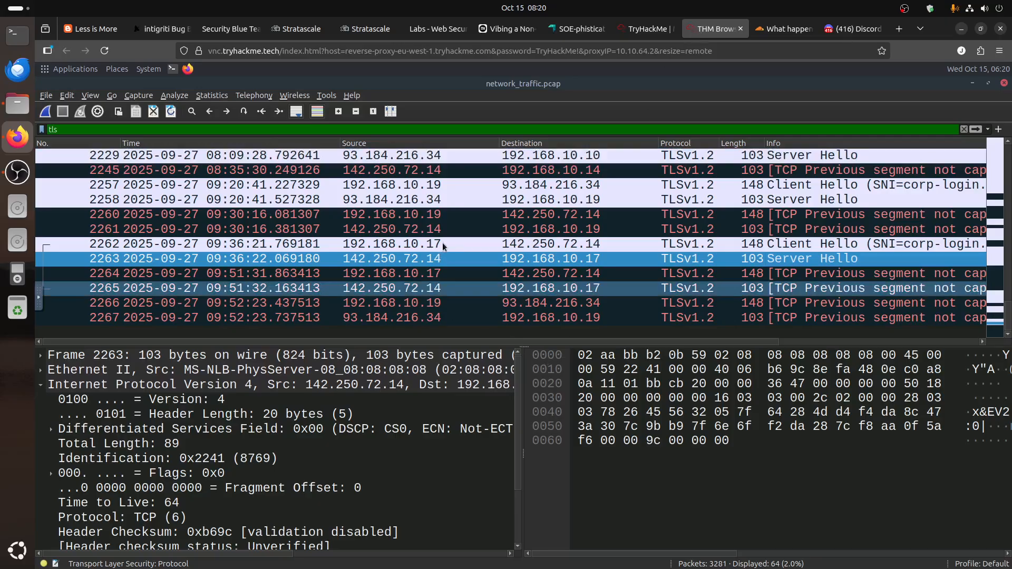
scroll(421, 244, "up", 15)
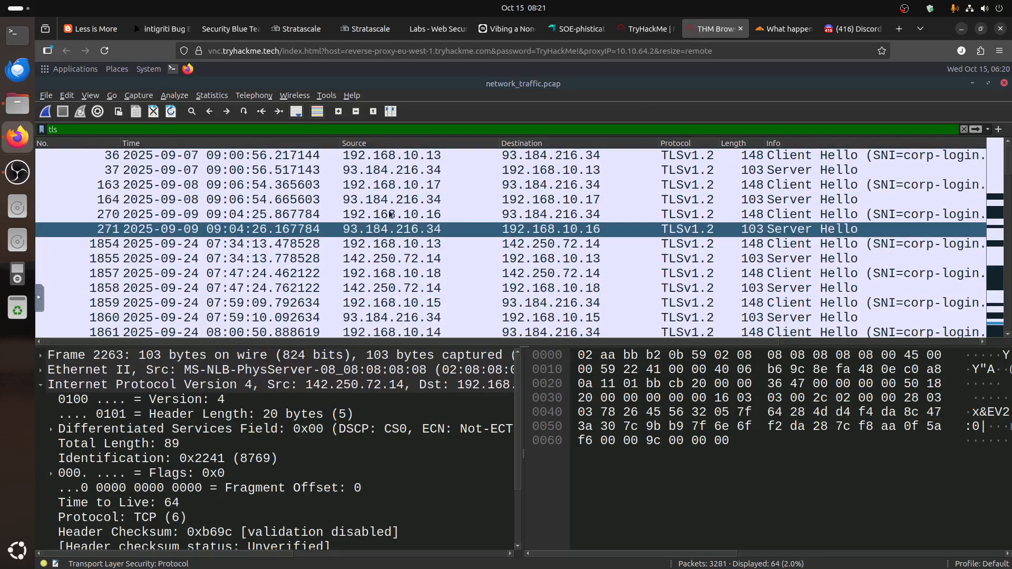
scroll(332, 227, "down", 1)
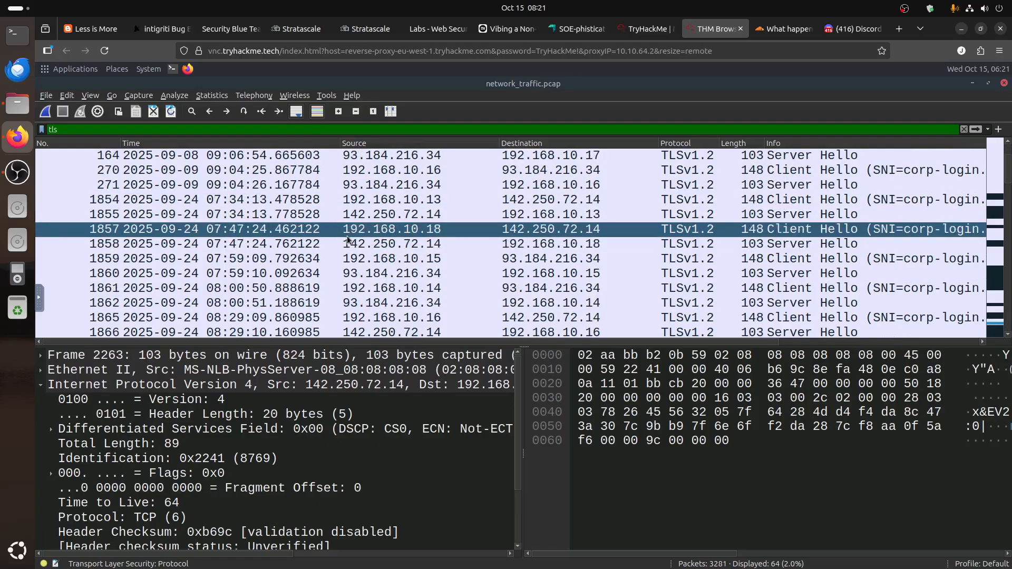
scroll(331, 231, "up", 1)
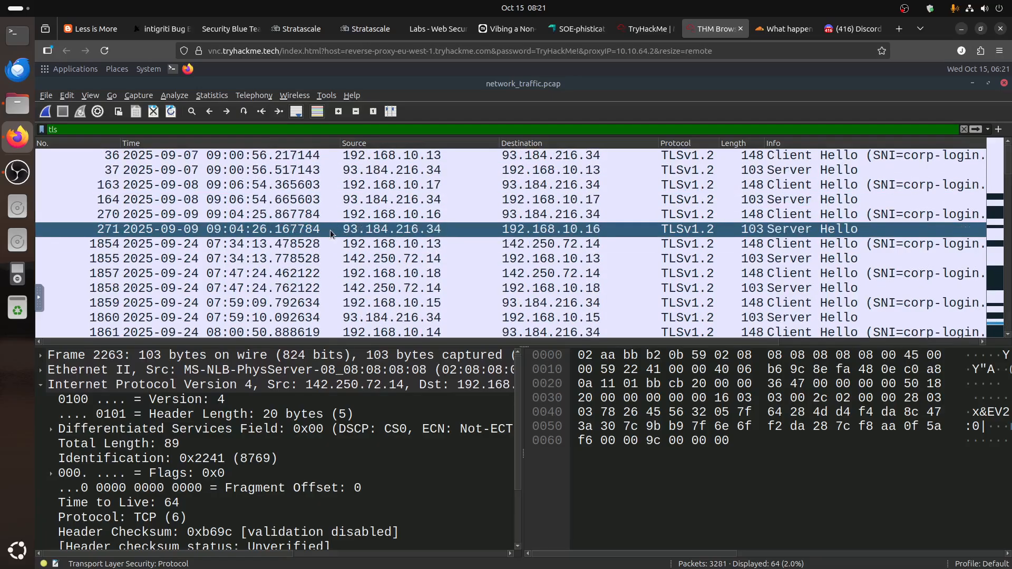
left_click(287, 157)
scroll(314, 434, "down", 2)
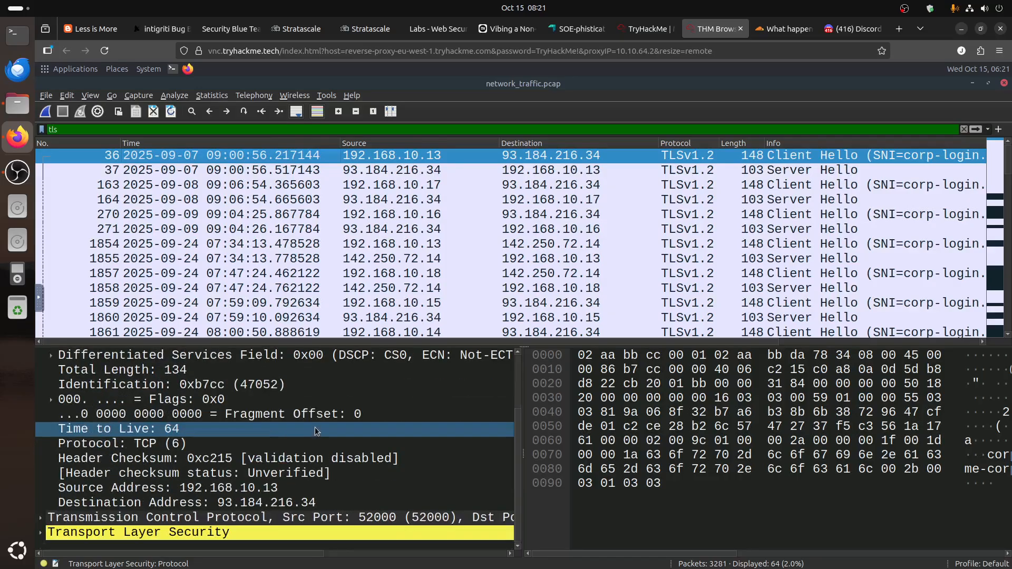
Expand packet 36's Transport Layer Security record down to the Client Hello handshake and examine its fields, including the server_name extension
left_click(37, 532)
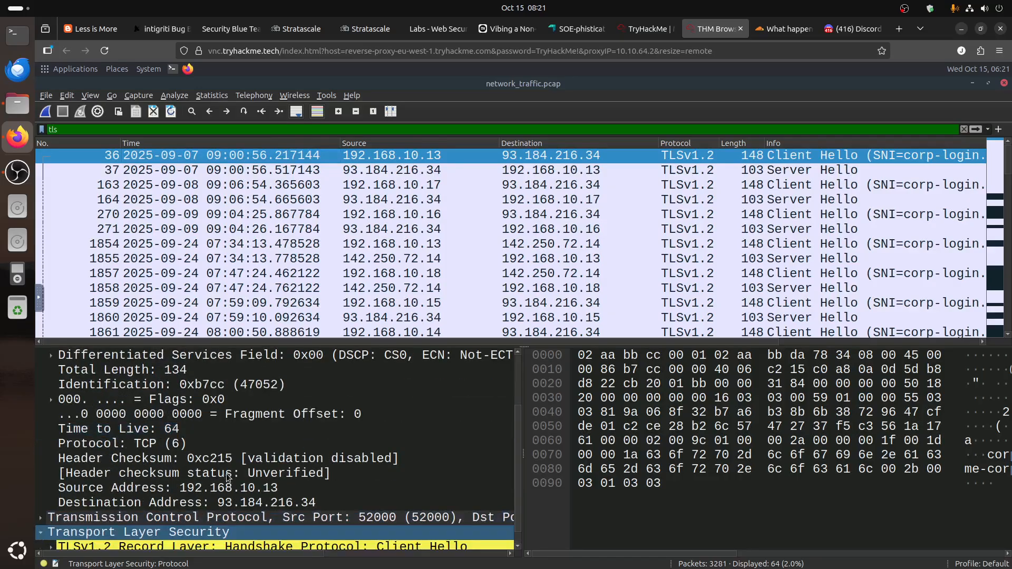
scroll(235, 469, "up", 1)
scroll(242, 464, "down", 1)
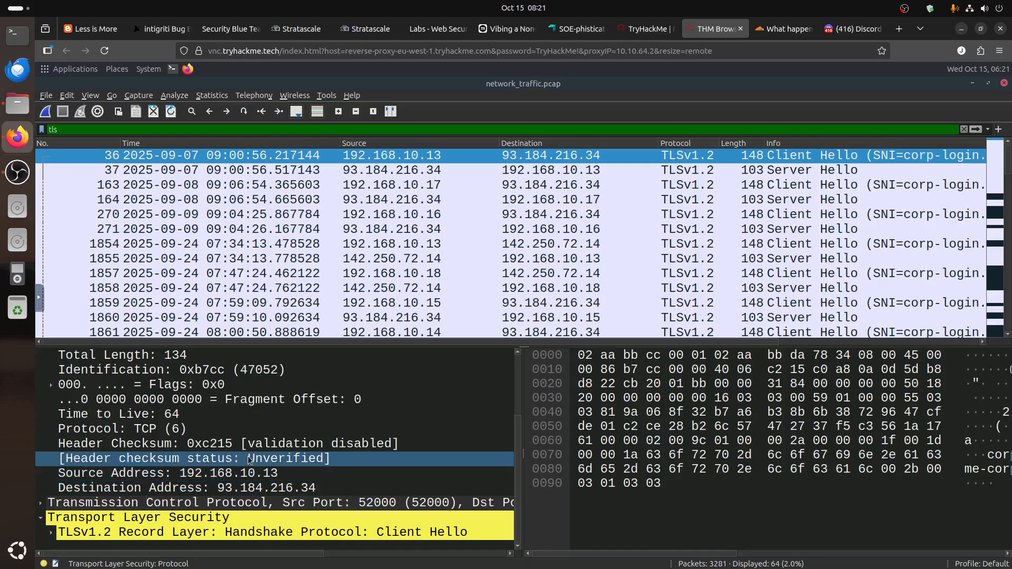
left_click(51, 533)
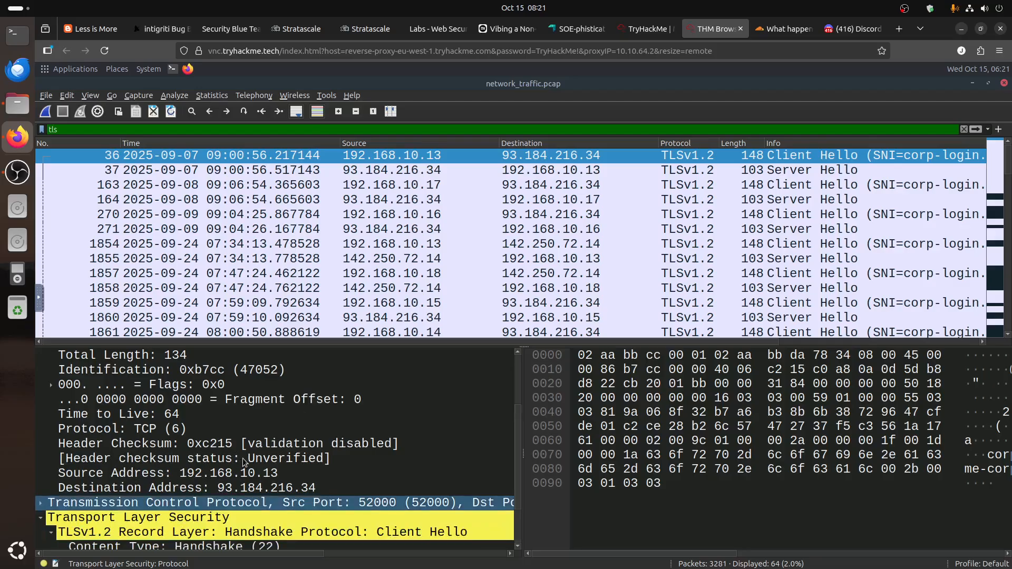
scroll(245, 461, "down", 2)
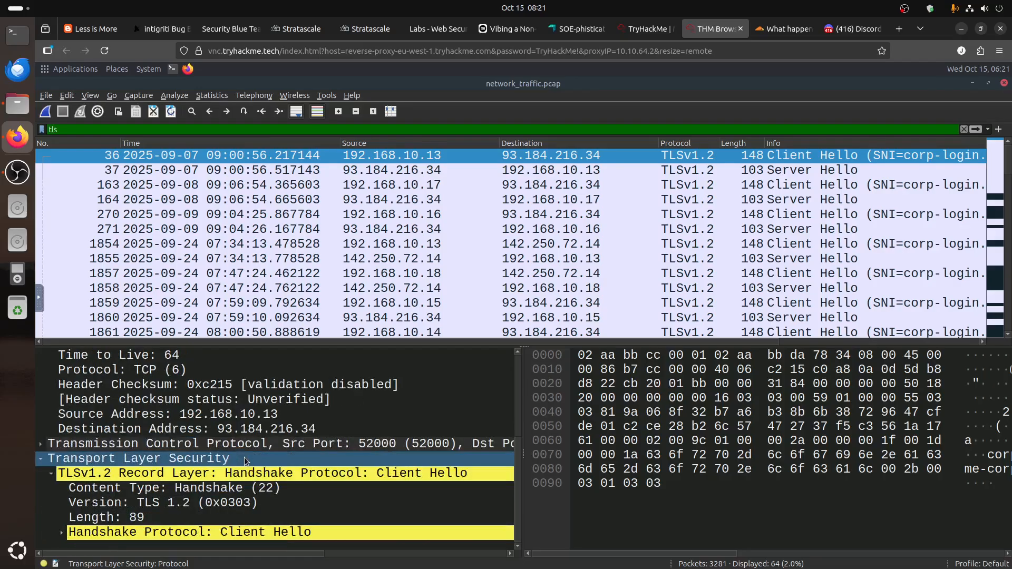
left_click(62, 533)
scroll(237, 464, "down", 5)
left_click(653, 30)
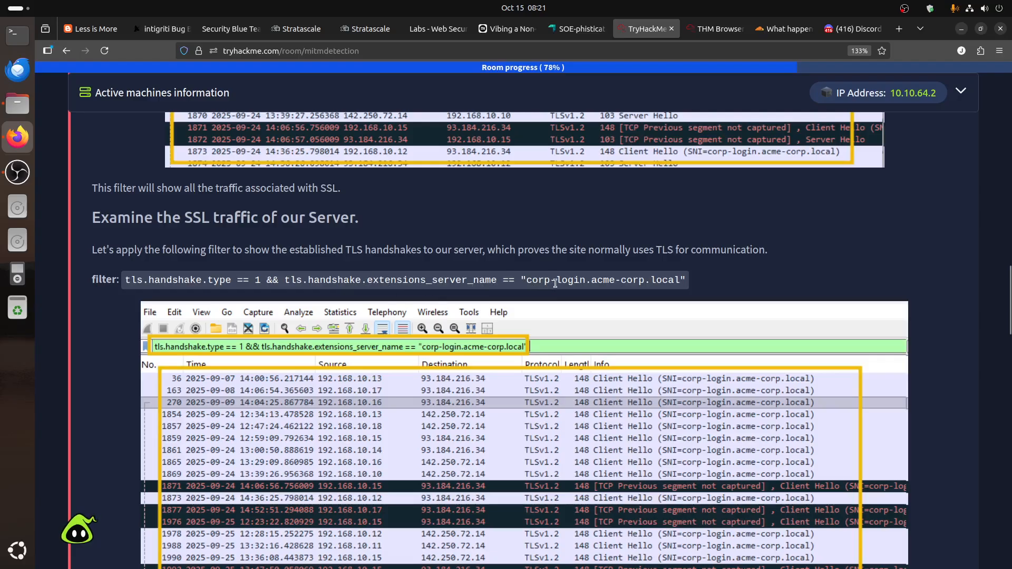
left_click(717, 28)
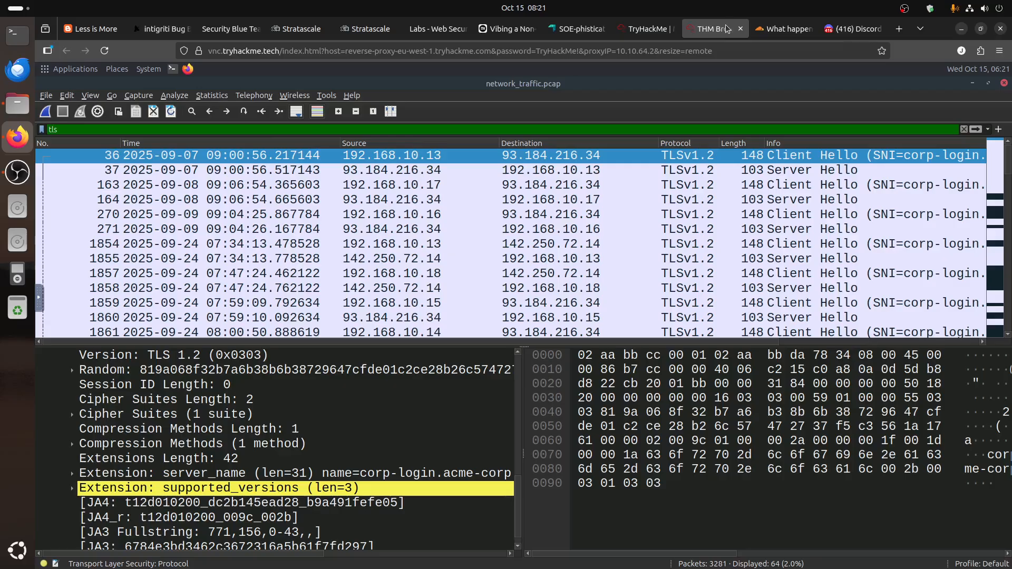
left_click(239, 501)
scroll(250, 493, "down", 1)
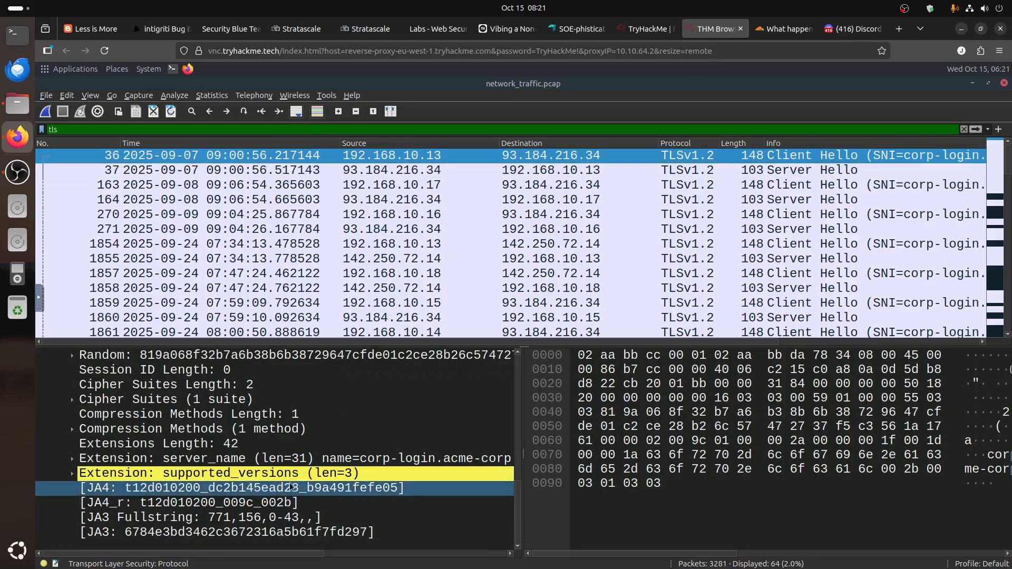
Copy the TLS handshake filter for corp-login.acme-corp.local from the TryHackMe room into the remote desktop's clipboard
left_click(647, 29)
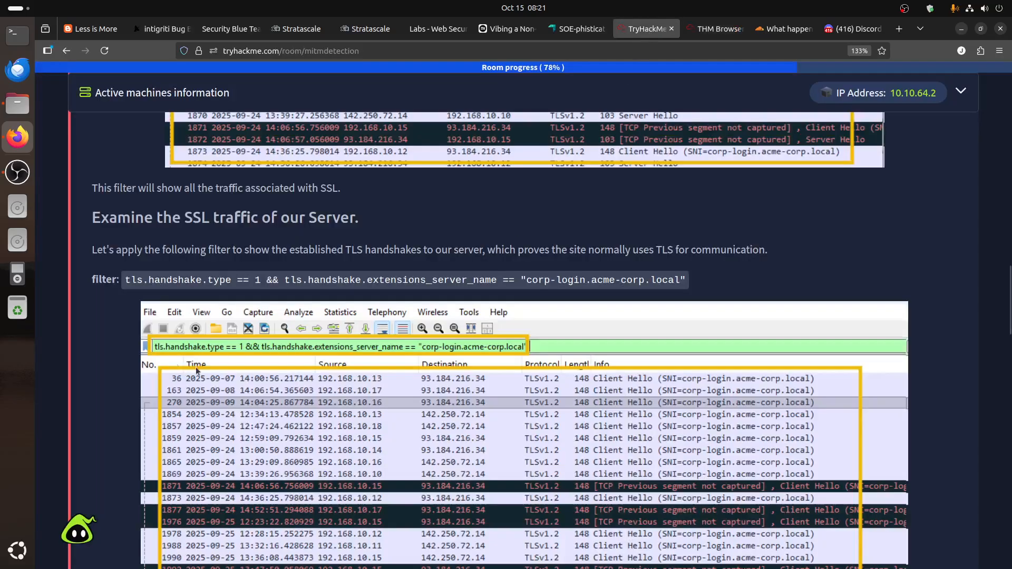
left_click_drag(125, 283, 706, 288)
key("ctrl+c")
left_click(725, 30)
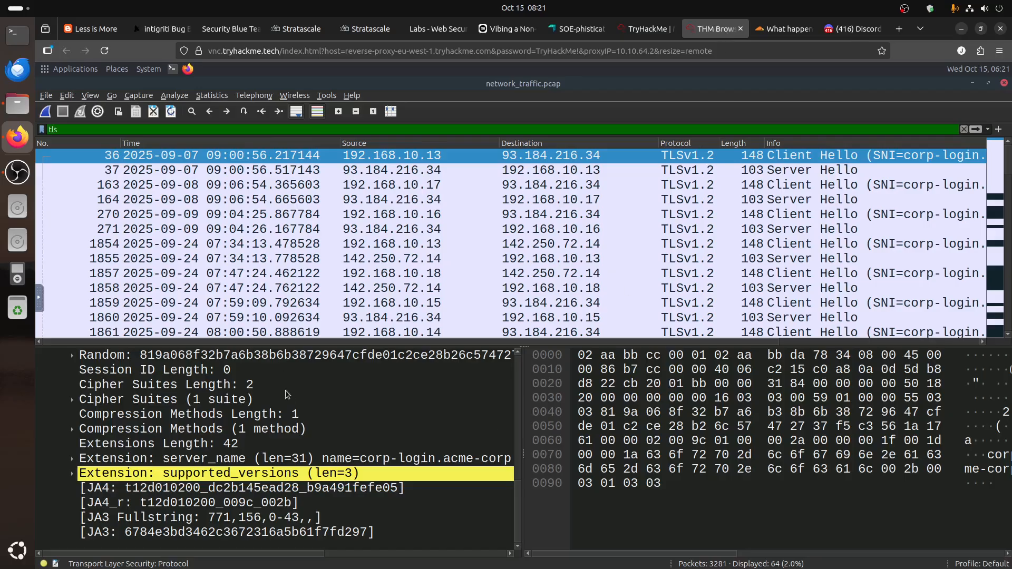
left_click(38, 297)
left_click(47, 327)
left_click(174, 319)
key("ctrl+a")
key("ctrl+v")
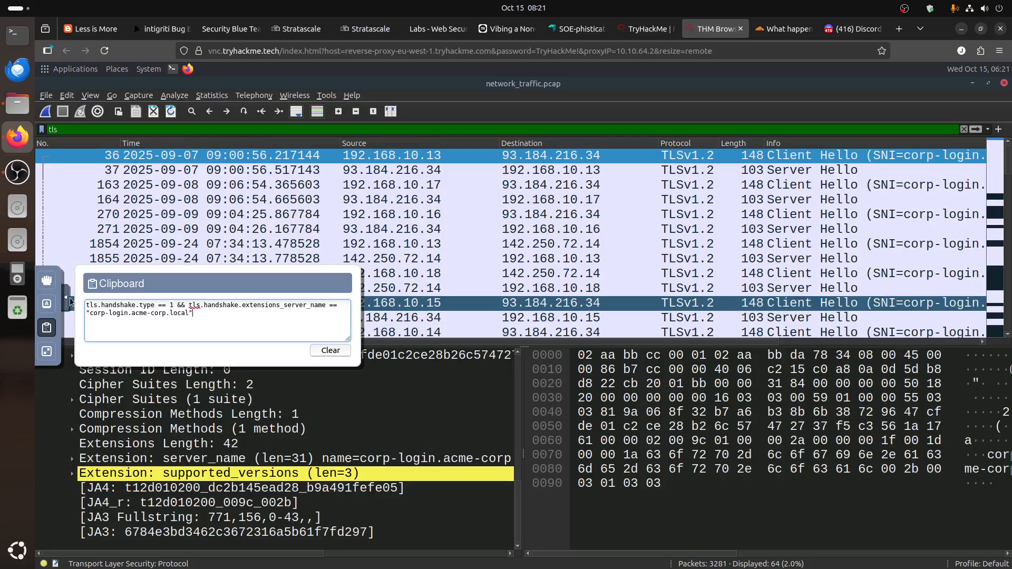
Apply the display filter tls.handshake.type == 1 && tls.handshake.extensions_server_name == "corp-login.acme-corp.local" to the capture
left_click(68, 298)
key("ctrl+a")
key("ctrl+v")
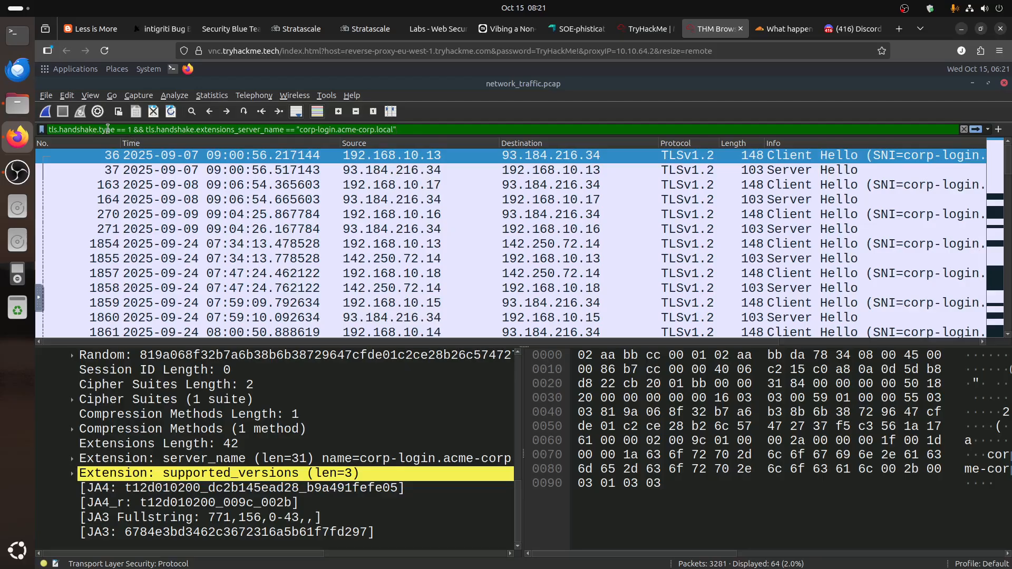
key("Return")
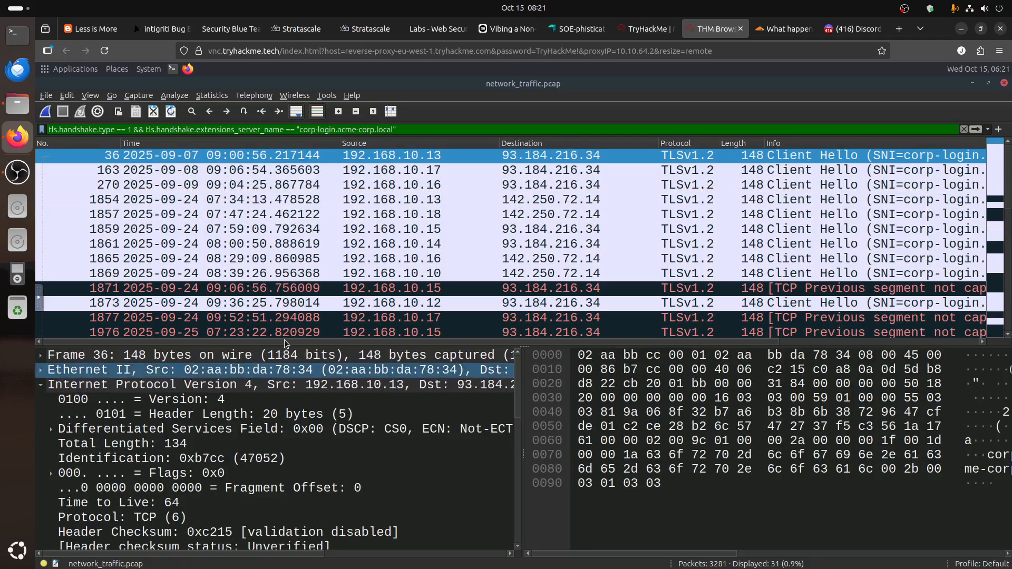
Examine the server names in the filtered Client Hello packets and read the room's key observation about the domain's TLS use
left_click(790, 342)
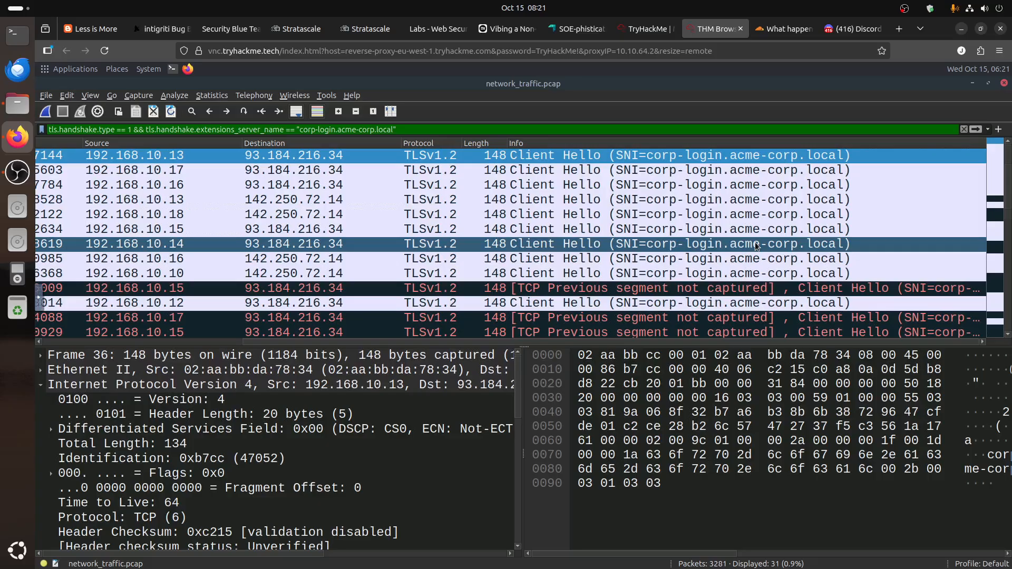
scroll(757, 246, "down", 3)
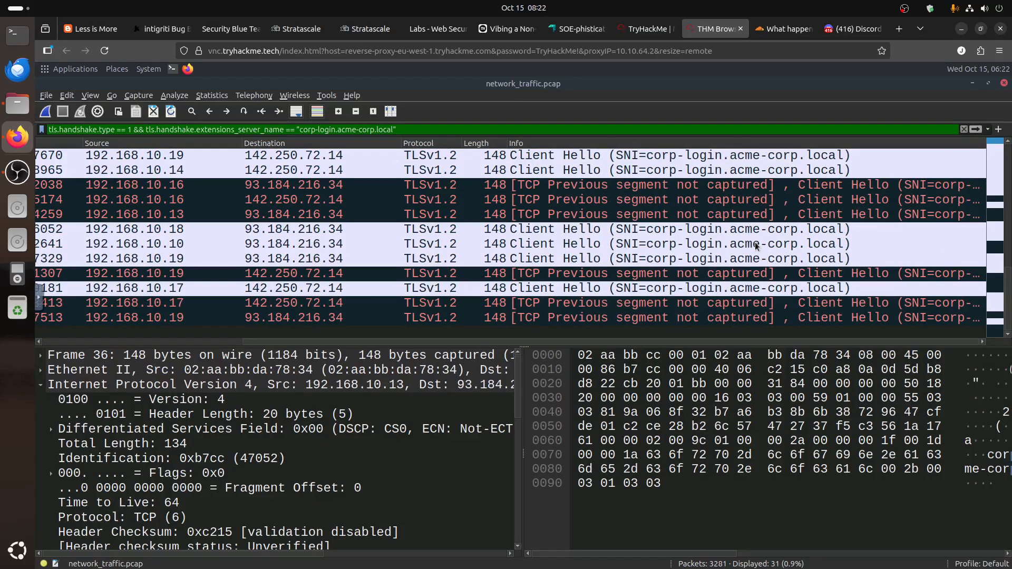
left_click(646, 28)
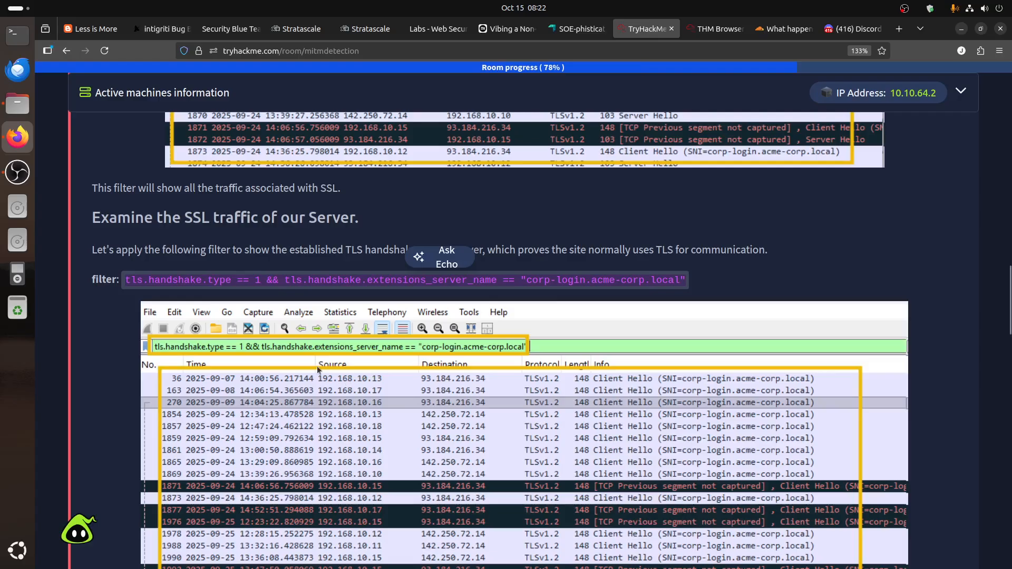
left_click(417, 258)
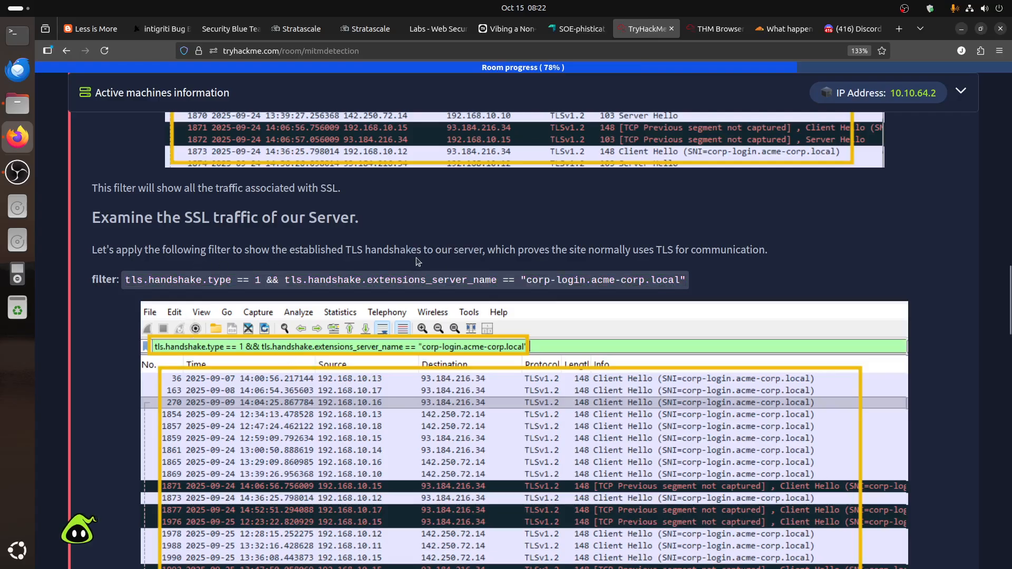
scroll(722, 272, "down", 4)
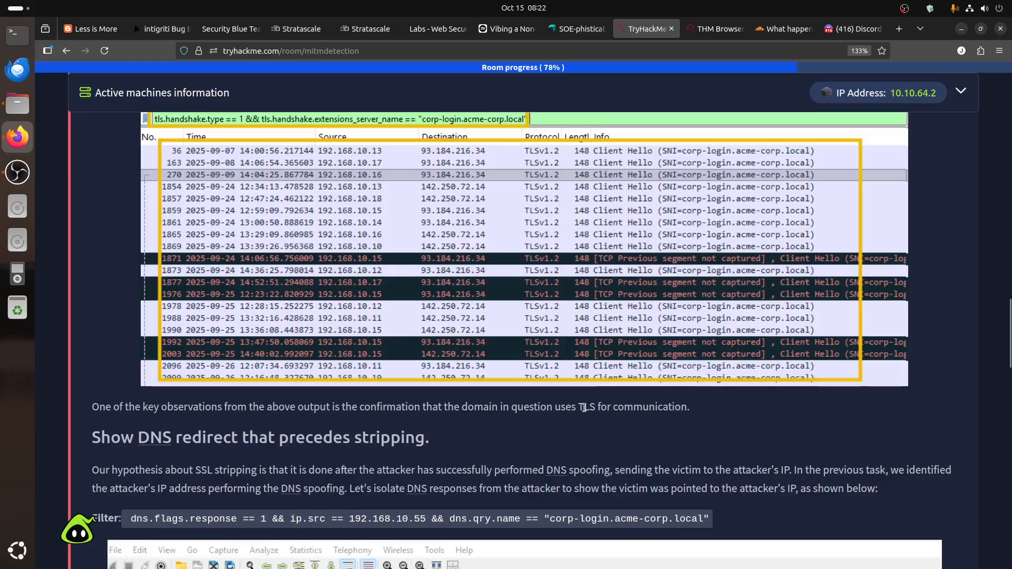
Remove the handshake type condition and apply the remaining filter tls.handshake.extensions_server_name == "corp-login.acme-corp.local"
left_click(709, 32)
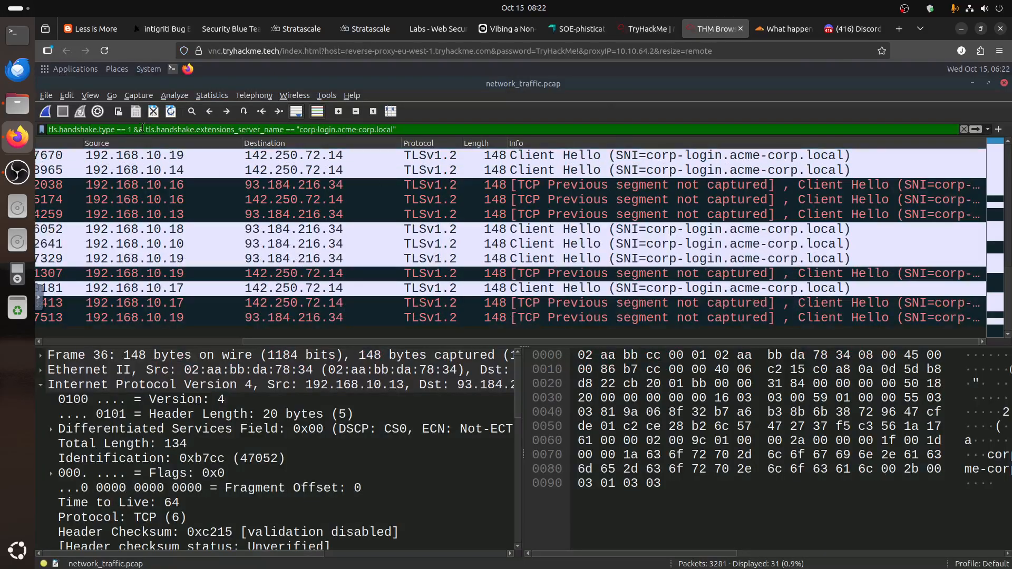
left_click_drag(144, 129, 48, 129)
key("BackSpace")
key("Return")
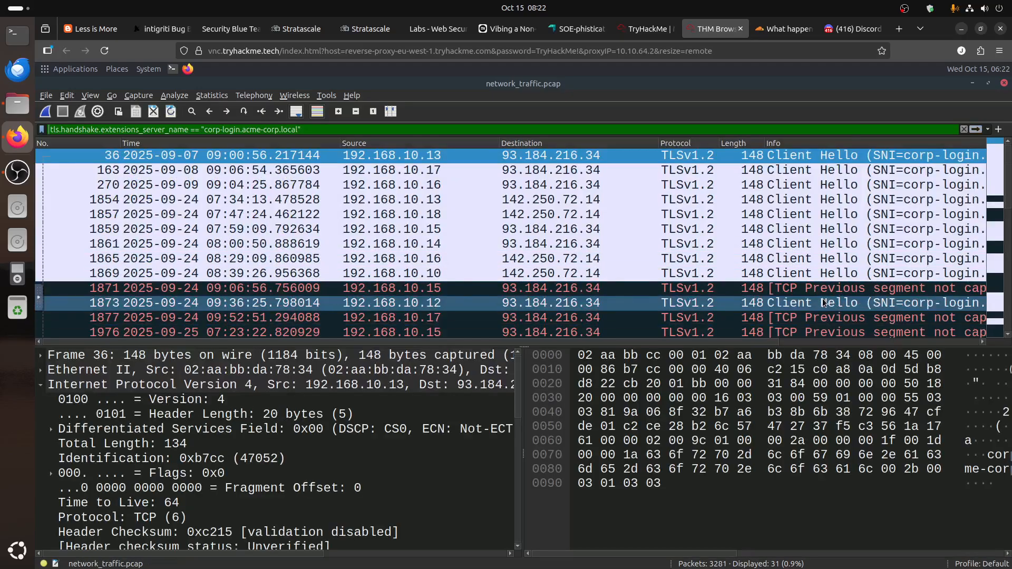
Examine the packets matching the server name filter and the Client Hello details of packet 1861
scroll(824, 302, "down", 2)
scroll(823, 299, "down", 5)
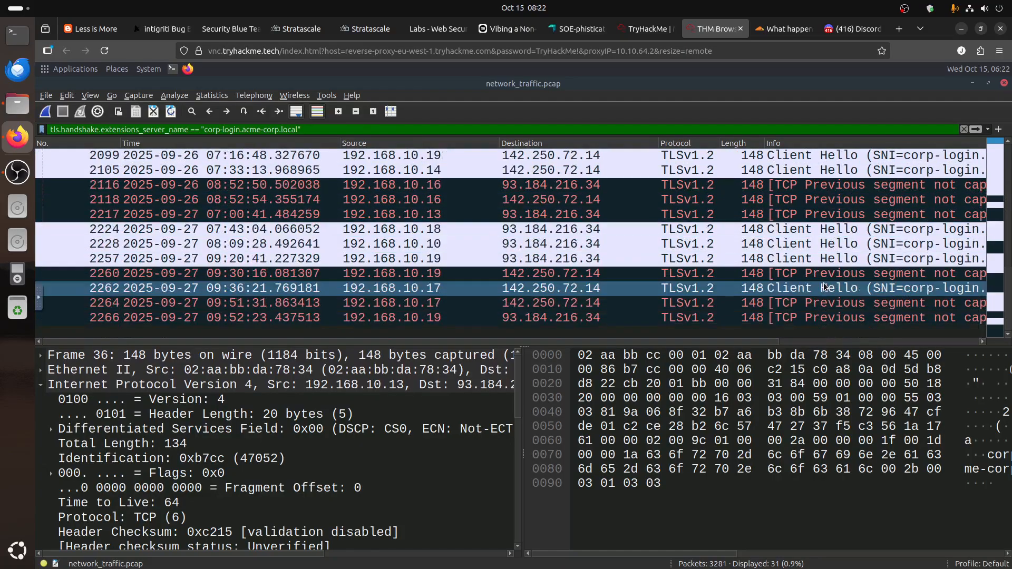
scroll(825, 286, "up", 6)
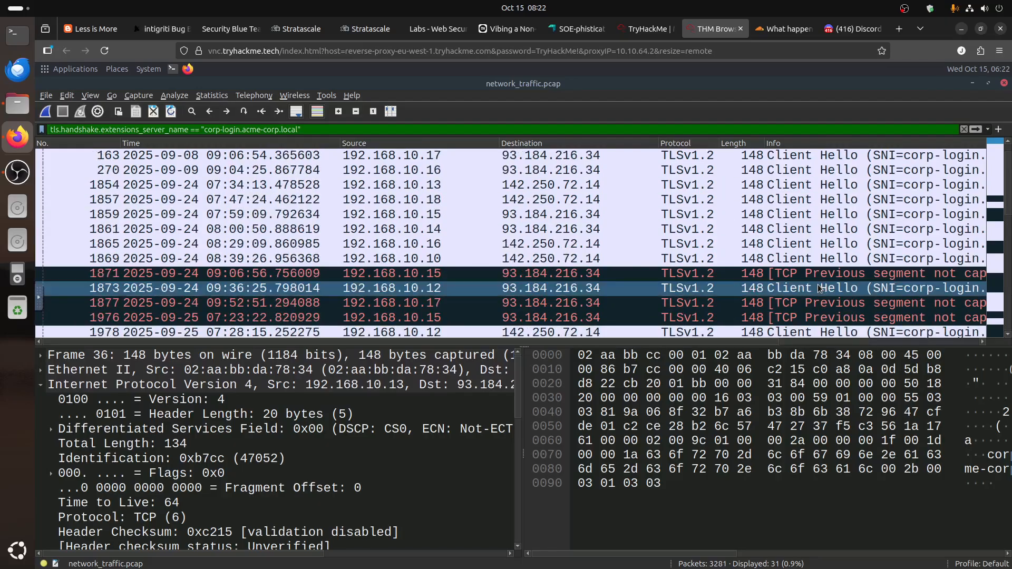
left_click(810, 230)
scroll(328, 448, "down", 7)
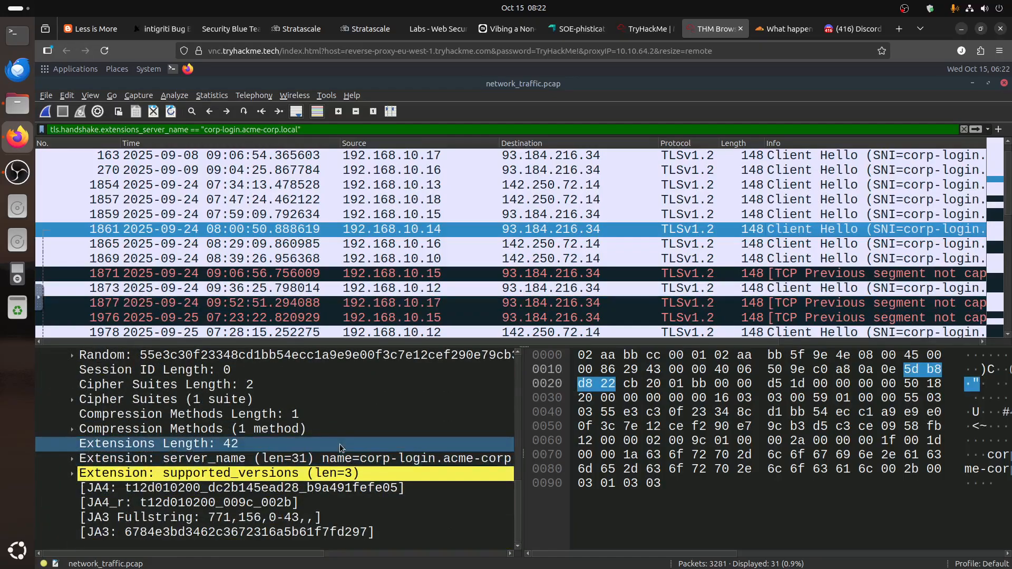
Read the room's section on the DNS redirect that precedes stripping, including the conditions of its DNS response filter
left_click(644, 29)
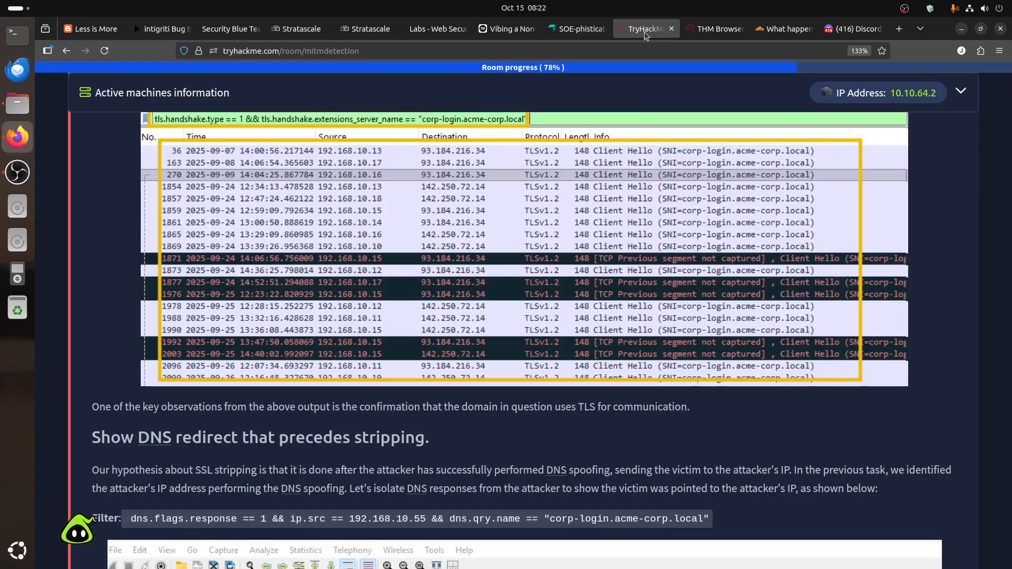
scroll(470, 453, "down", 3)
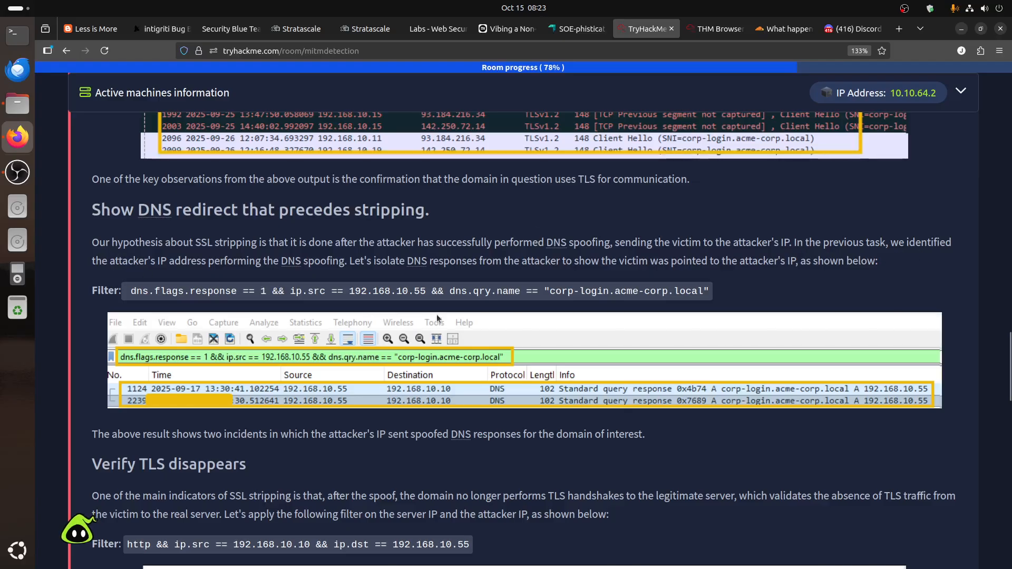
left_click_drag(426, 290, 402, 290)
left_click_drag(130, 291, 264, 292)
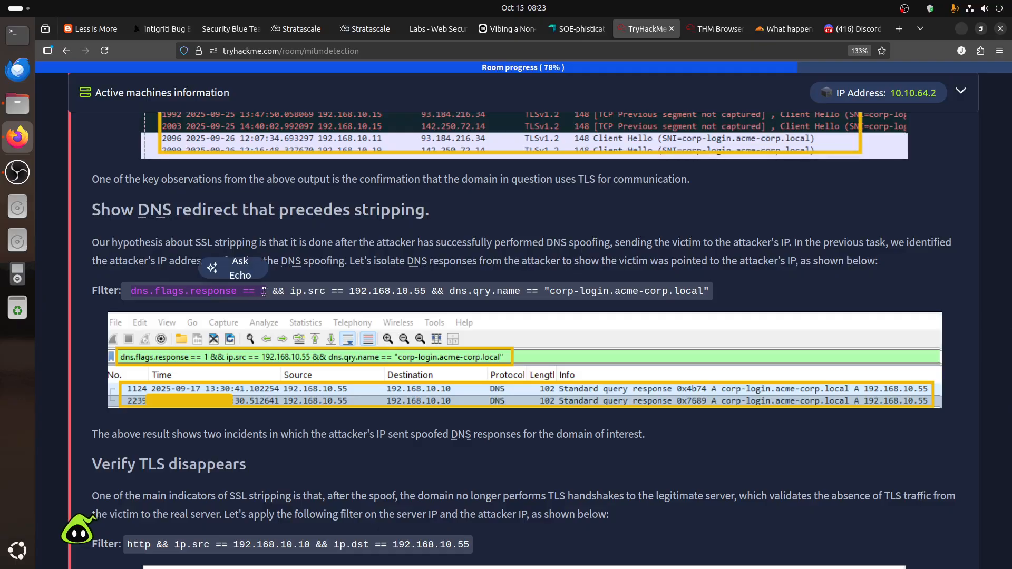
Copy the DNS response filter for 192.168.10.55 and corp-login.acme-corp.local from the room into the remote desktop's clipboard
left_click(131, 292)
left_click_drag(131, 293, 714, 294)
key("ctrl+c")
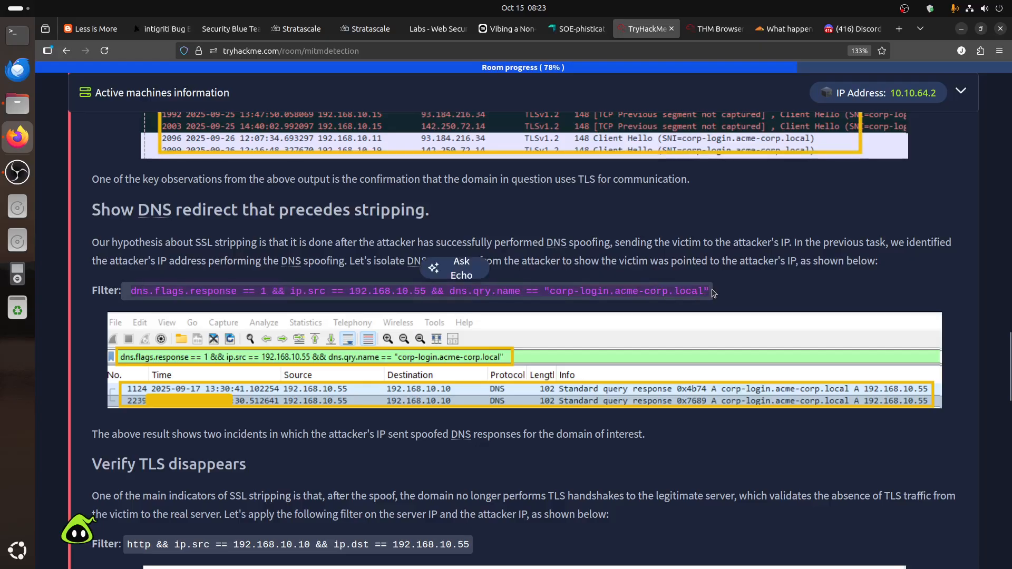
key("ctrl+Tab")
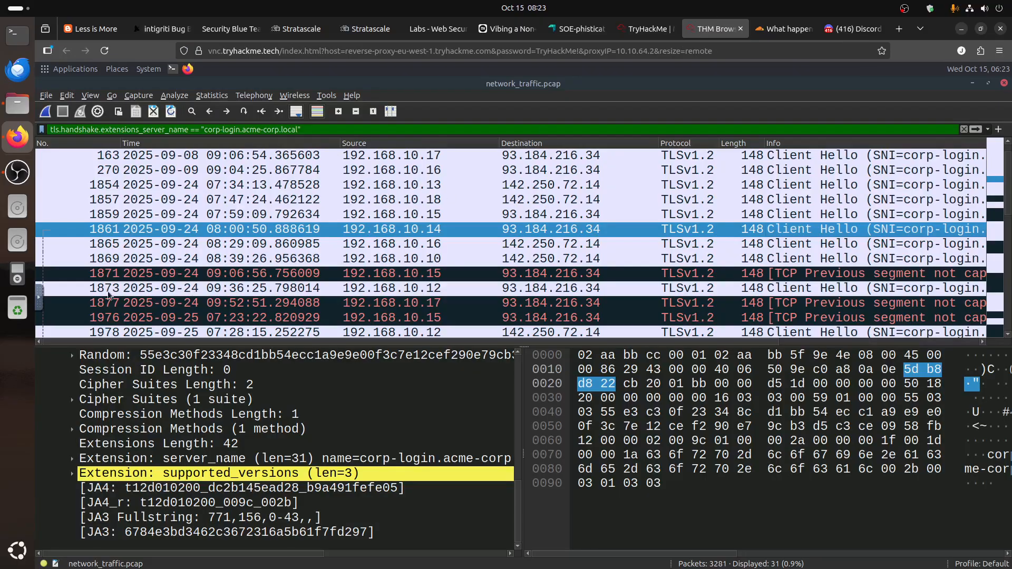
left_click(39, 297)
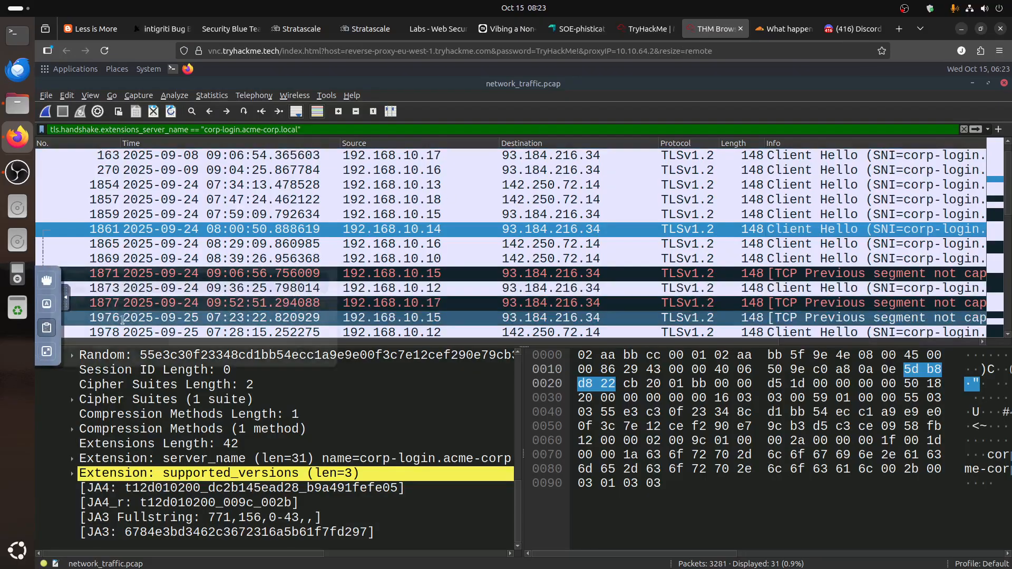
left_click(46, 327)
key("ctrl+v")
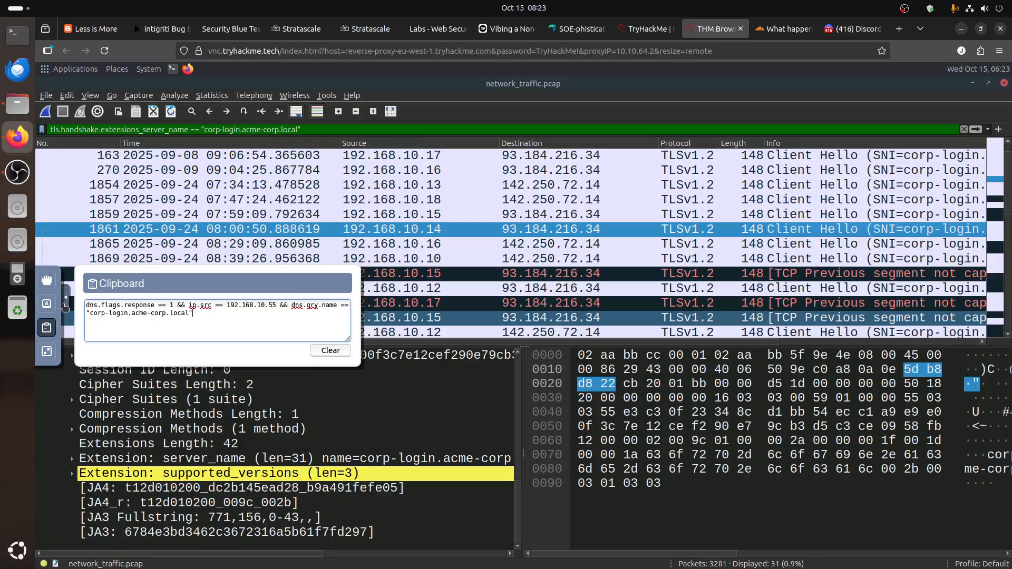
Apply the copied display filter dns.flags.response == 1 && ip.src == 192.168.10.55 && dns.qry.name == "corp-login.acme-corp.local"
left_click(64, 307)
triple_click(313, 129)
key("ctrl+v")
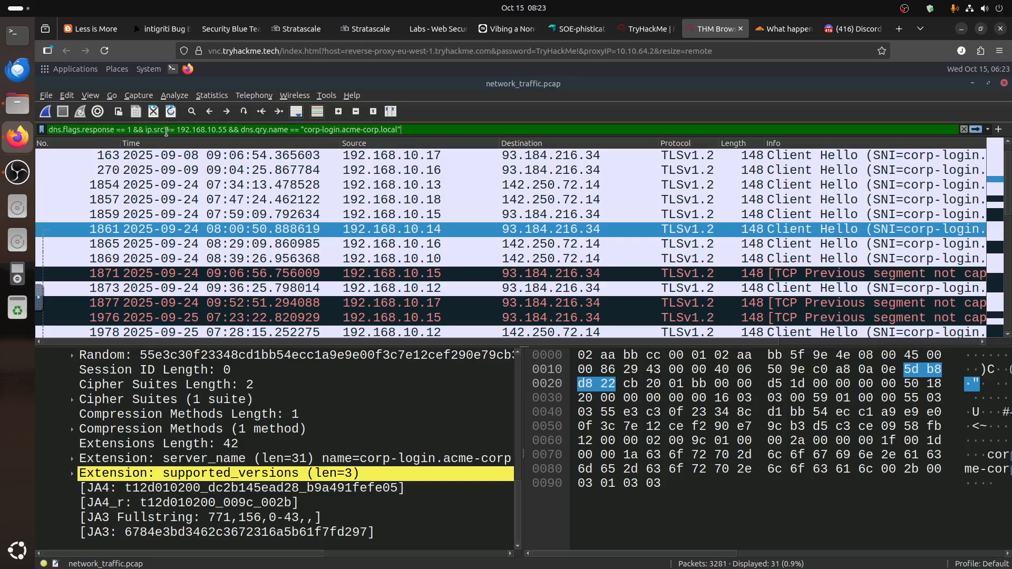
key("Return")
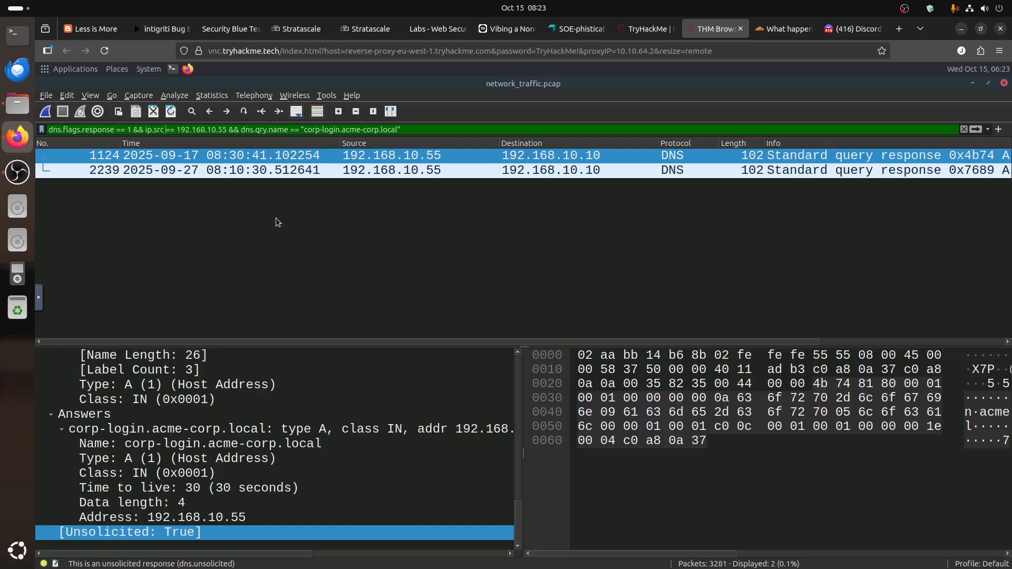
Compare the filtered DNS responses with the room's example and examine their info text and the answer record's address
left_click(647, 28)
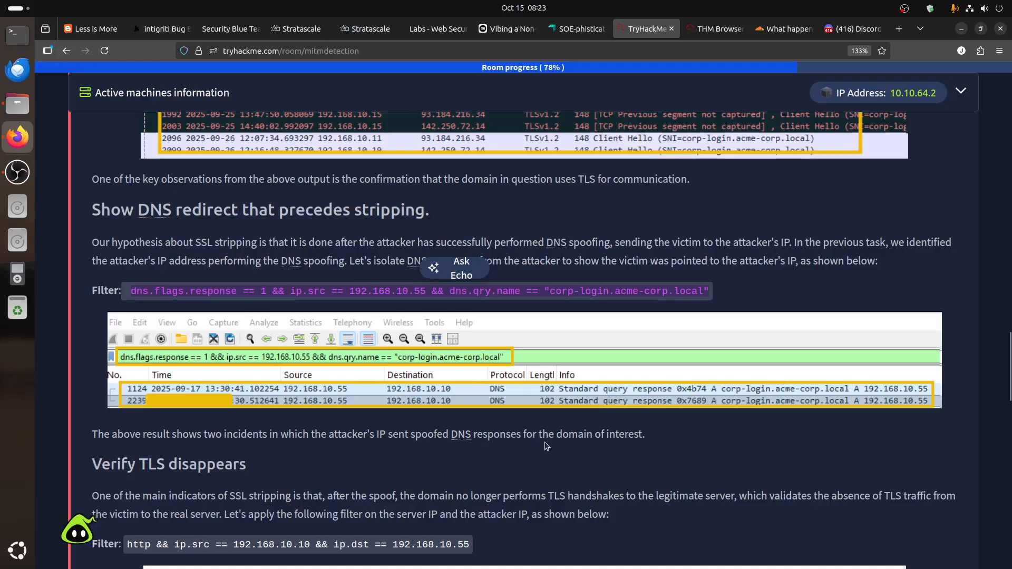
left_click(719, 29)
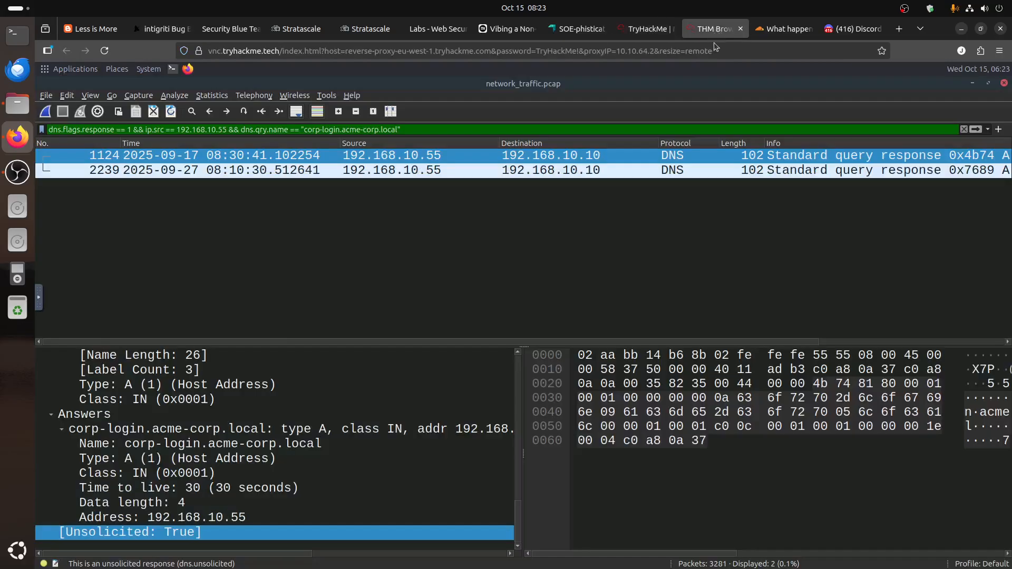
left_click(441, 156)
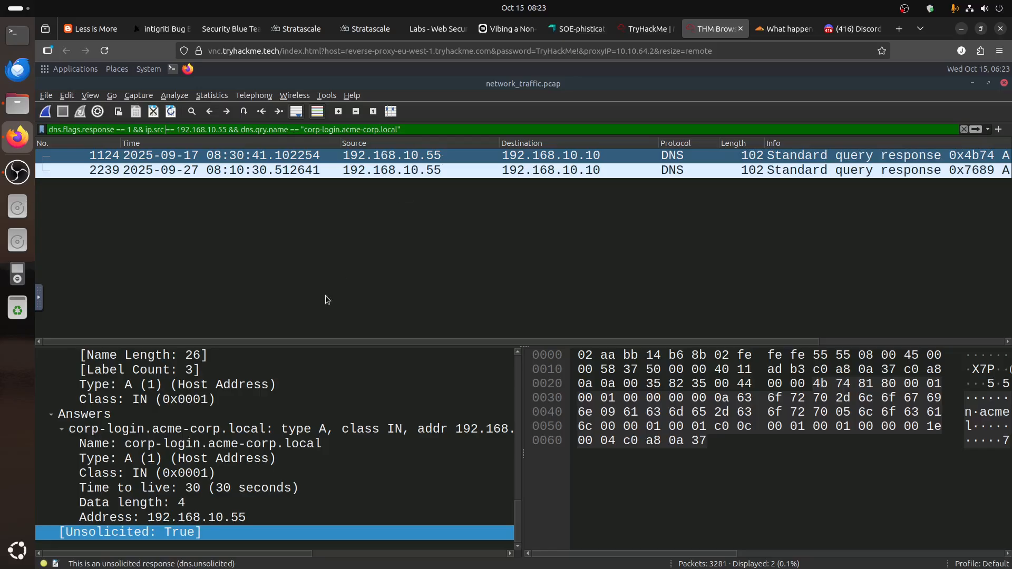
key("Down")
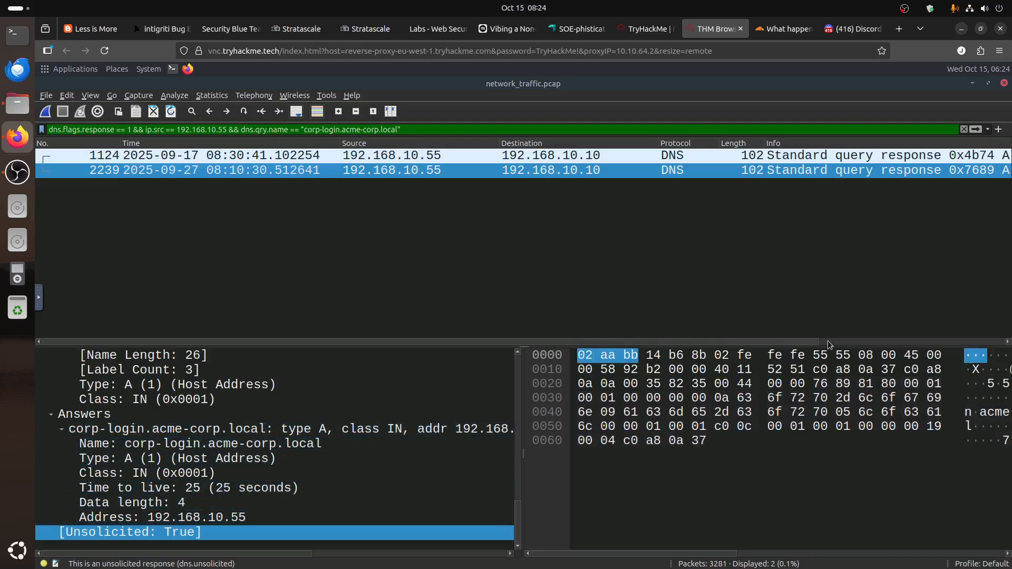
left_click_drag(816, 342, 997, 341)
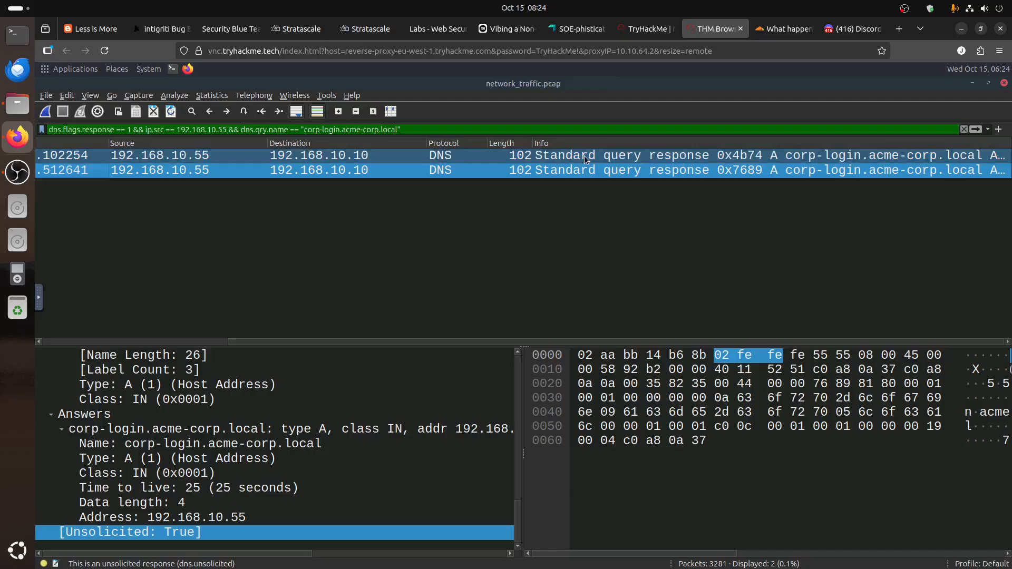
left_click_drag(534, 143, 499, 144)
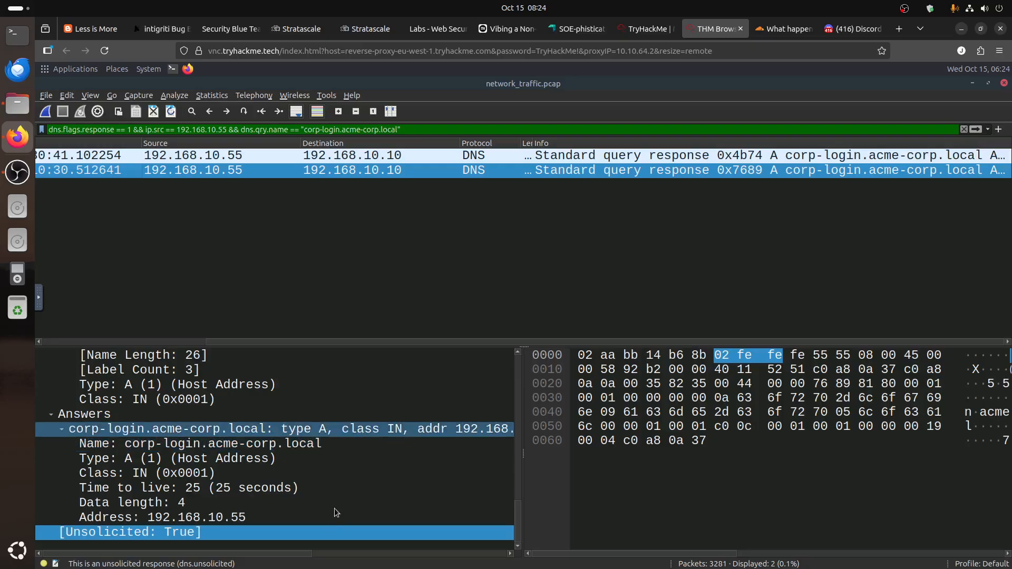
left_click_drag(226, 554, 396, 555)
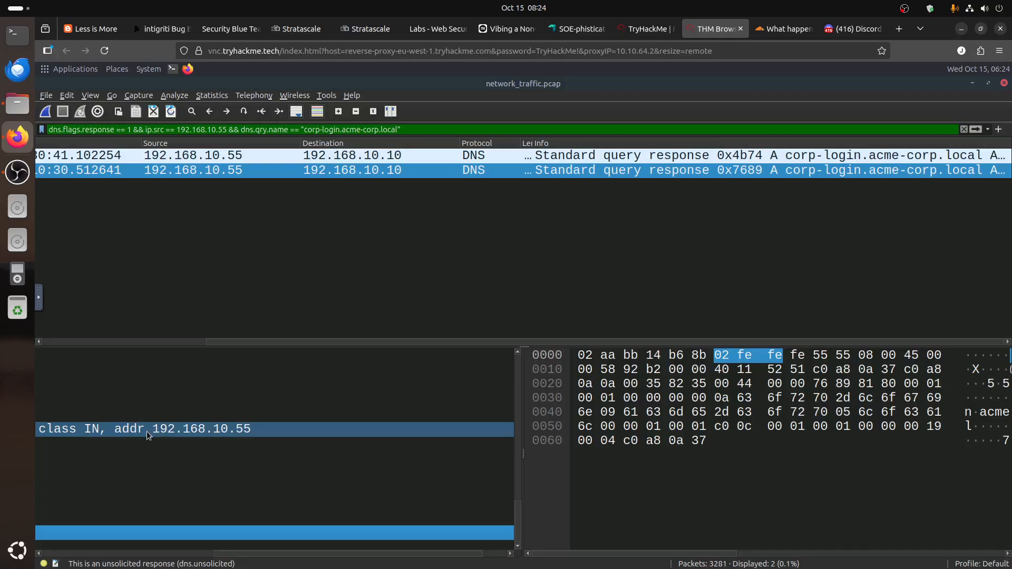
left_click(174, 449)
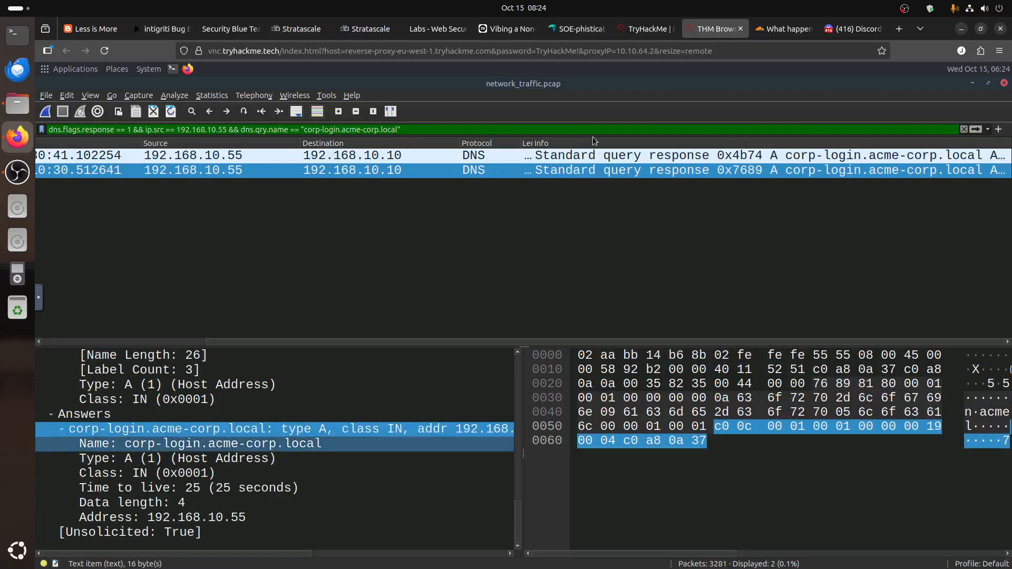
Copy the filter http && ip.src == 192.168.10.10 && ip.dst == 192.168.10.55 from the room's TLS section into the remote desktop's clipboard
left_click(646, 29)
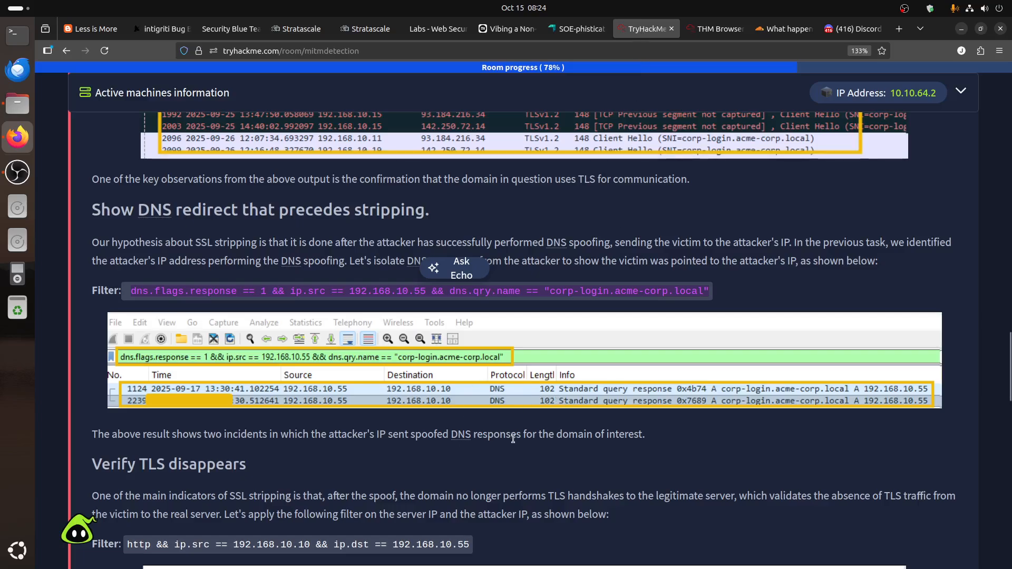
scroll(513, 439, "down", 3)
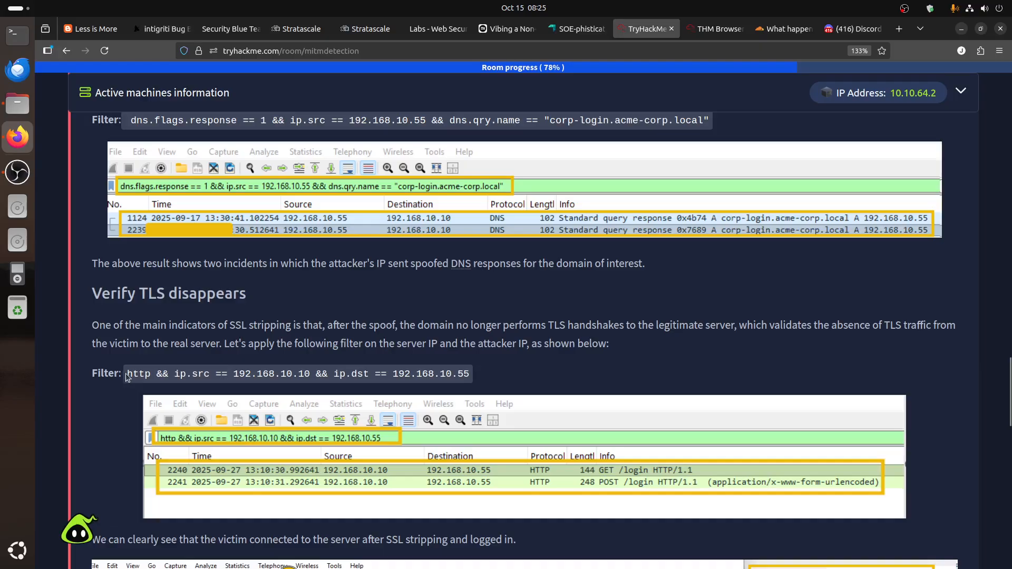
left_click_drag(130, 372, 462, 366)
key("ctrl+c")
scroll(461, 363, "down", 5)
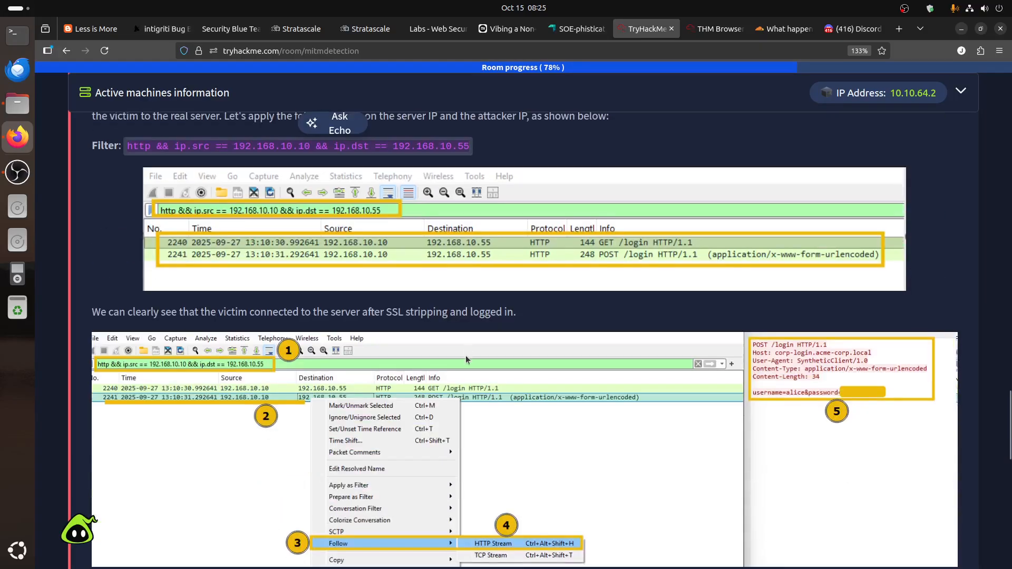
left_click(715, 28)
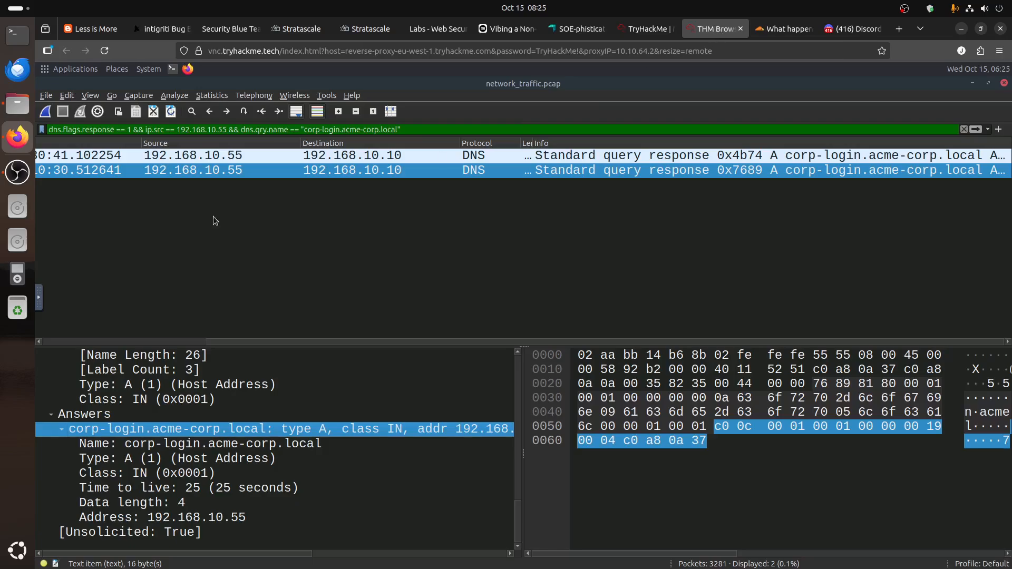
left_click(43, 303)
left_click(46, 327)
key("ctrl+a")
key("ctrl+v")
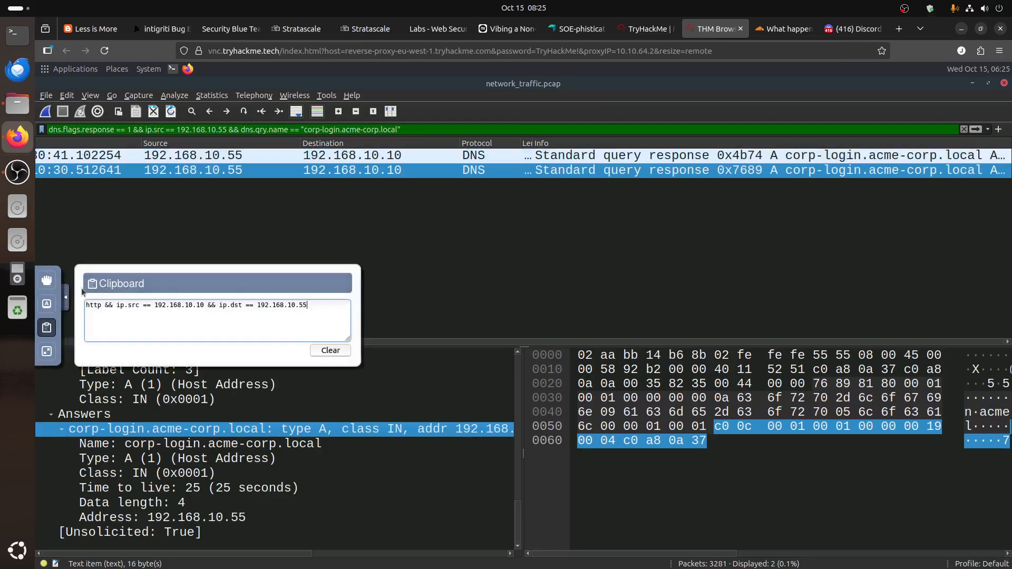
Replace the display filter with the copied one, remove its ip.src condition and apply http && ip.dst == 192.168.10.55
left_click(64, 299)
left_click_drag(427, 129, 45, 125)
key("ctrl+v")
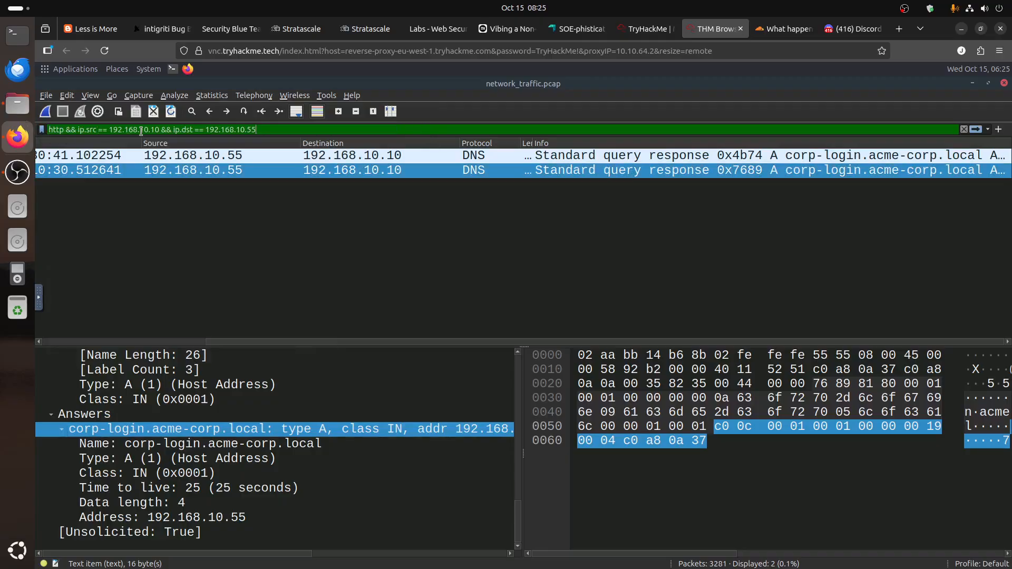
left_click_drag(78, 130, 158, 129)
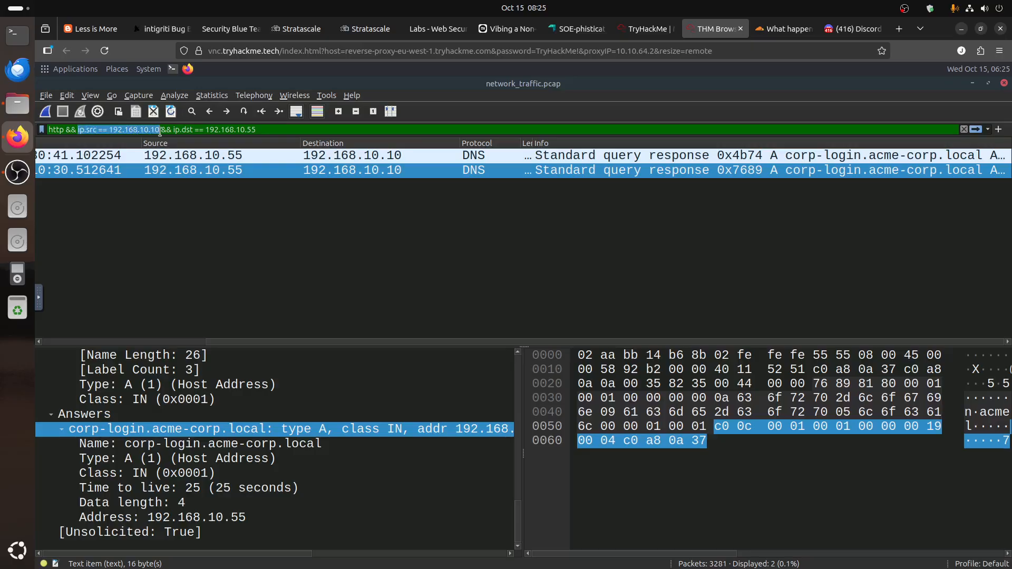
key("BackSpace")
key("Delete")
key("Delete")
key("Delete")
key("Return")
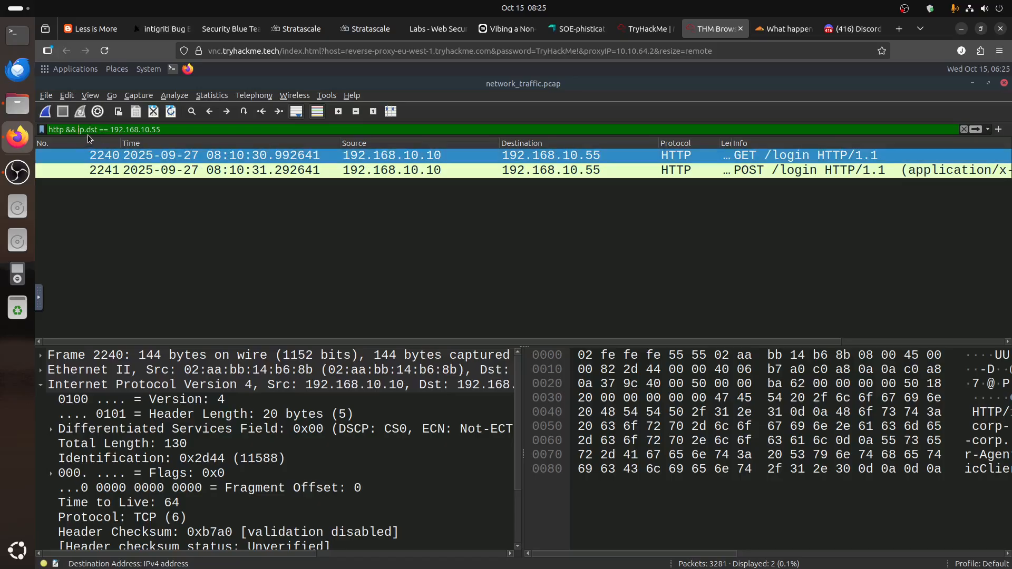
Examine the GET and POST /login packets sent to 192.168.10.55 and the http condition of the filter
left_click(775, 170)
left_click(774, 158)
left_click(776, 172)
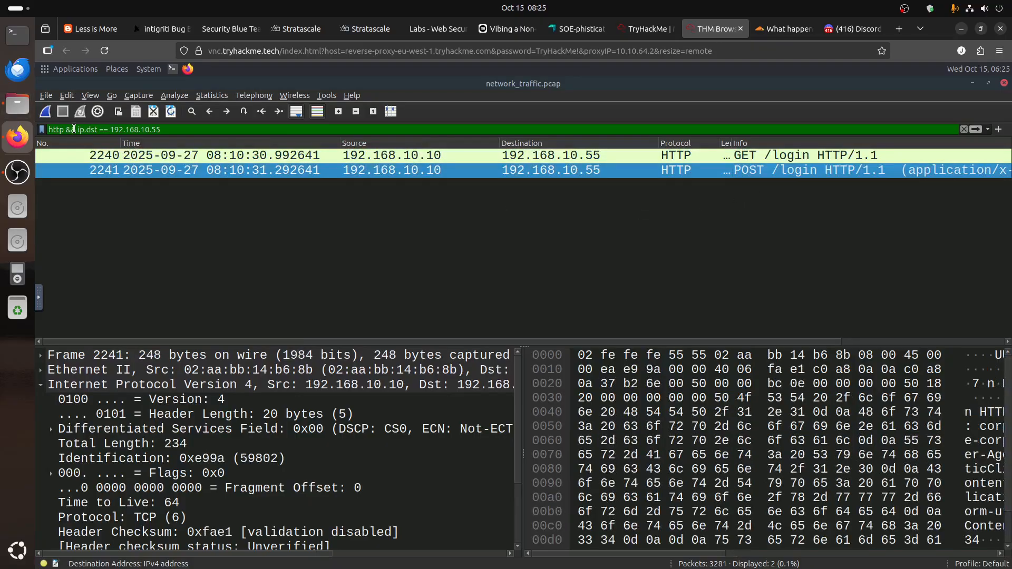
left_click_drag(74, 129, 49, 129)
left_click(384, 309)
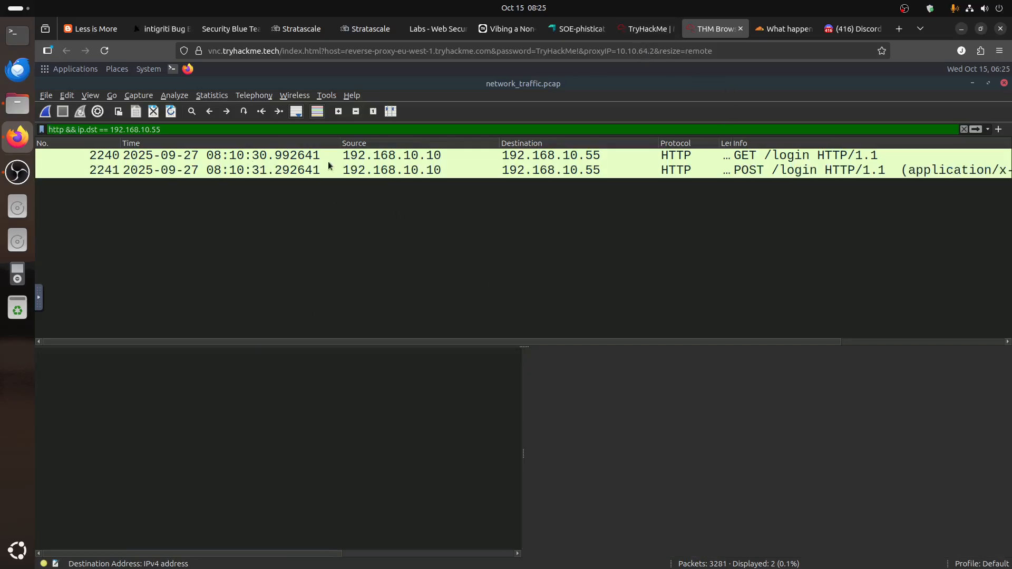
Read the room's attack summary and check it against the full info text of the filtered /login requests
left_click(645, 29)
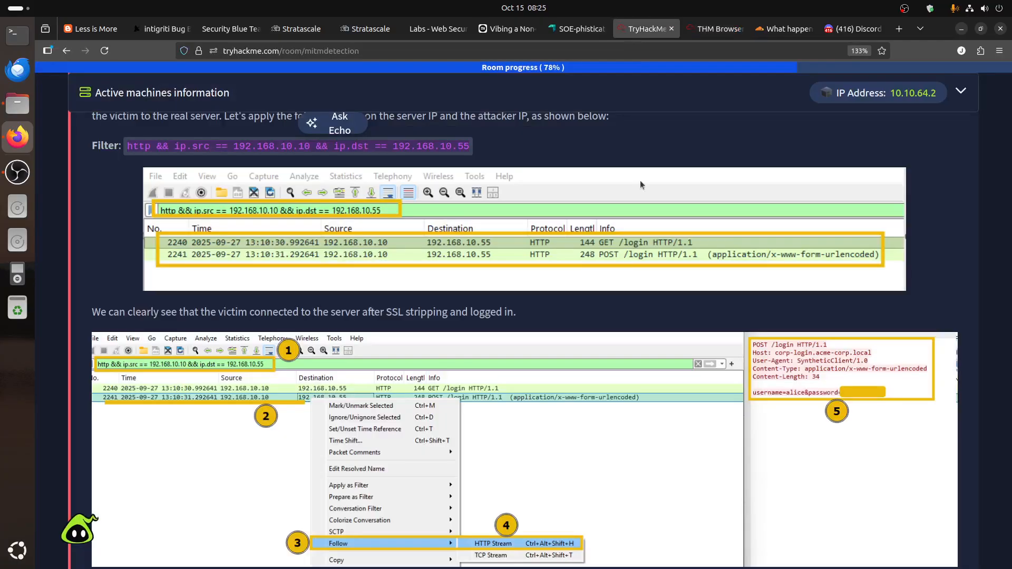
scroll(440, 362, "down", 10)
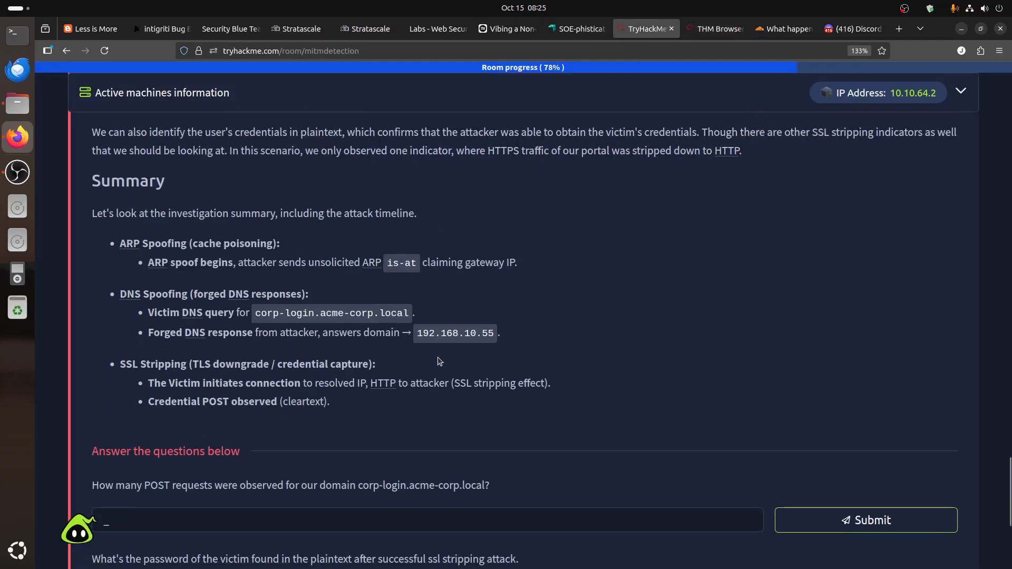
scroll(662, 208, "up", 2)
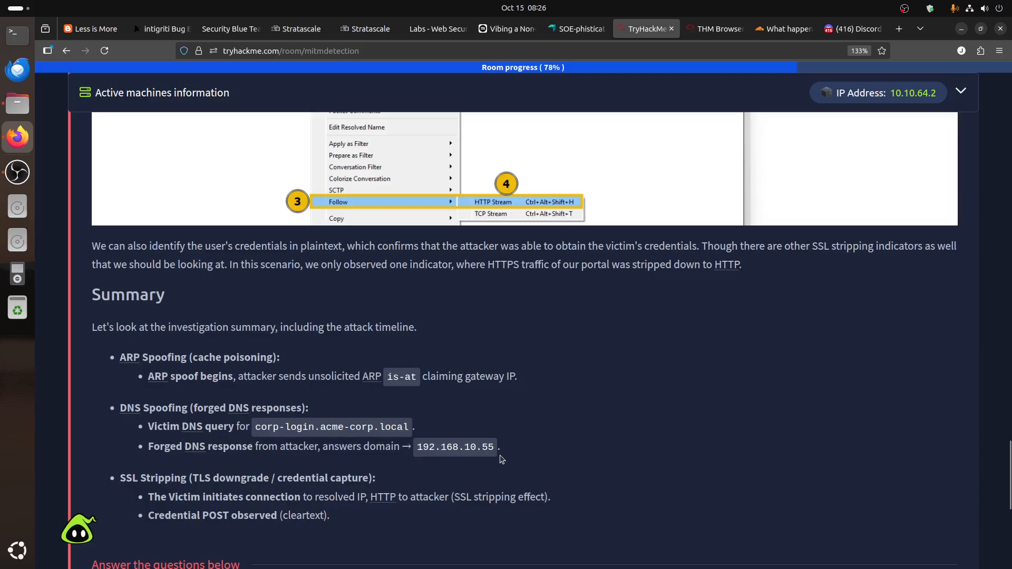
left_click(703, 20)
left_click(606, 158)
left_click(745, 169)
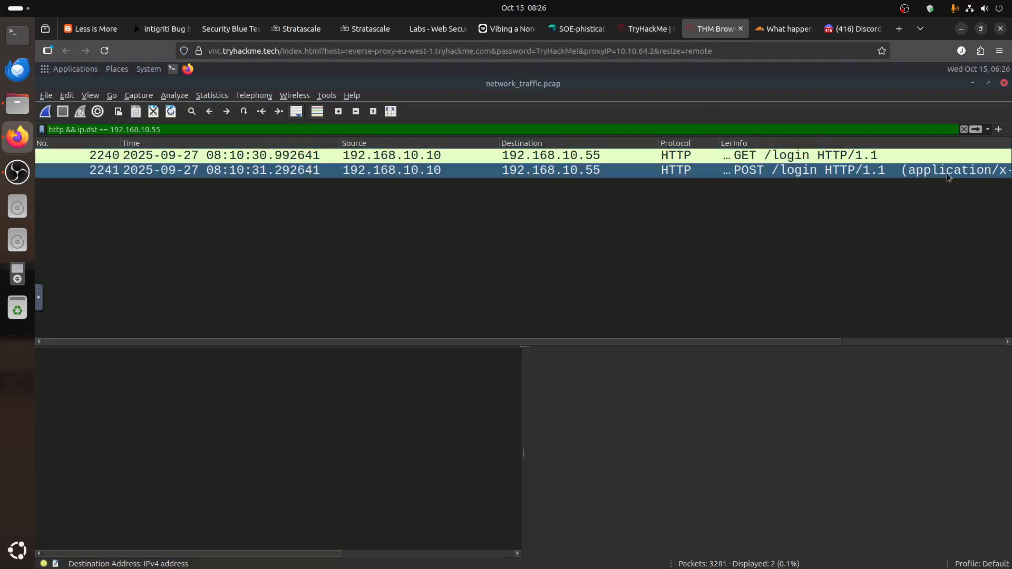
left_click(664, 157)
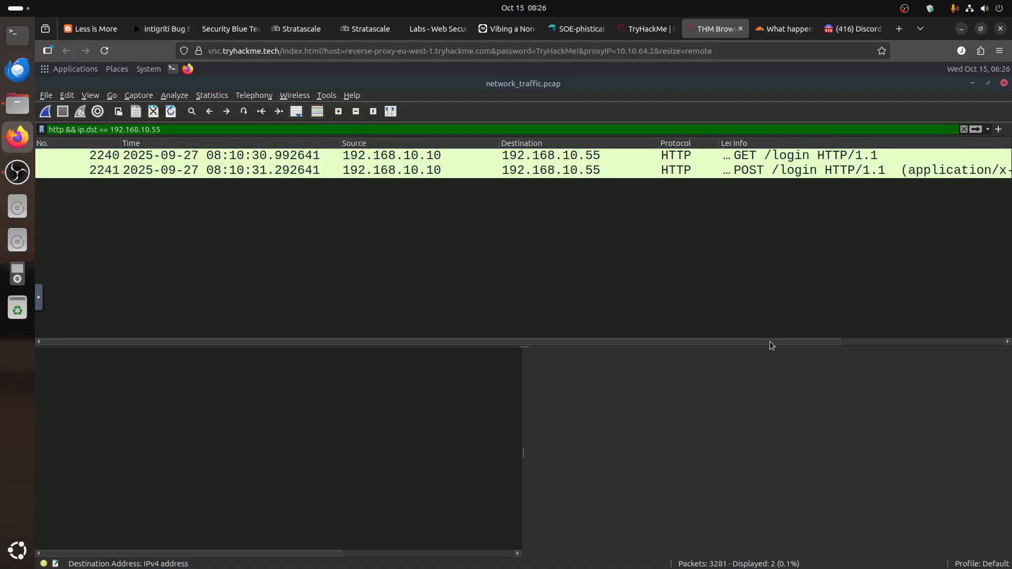
left_click_drag(795, 342, 952, 328)
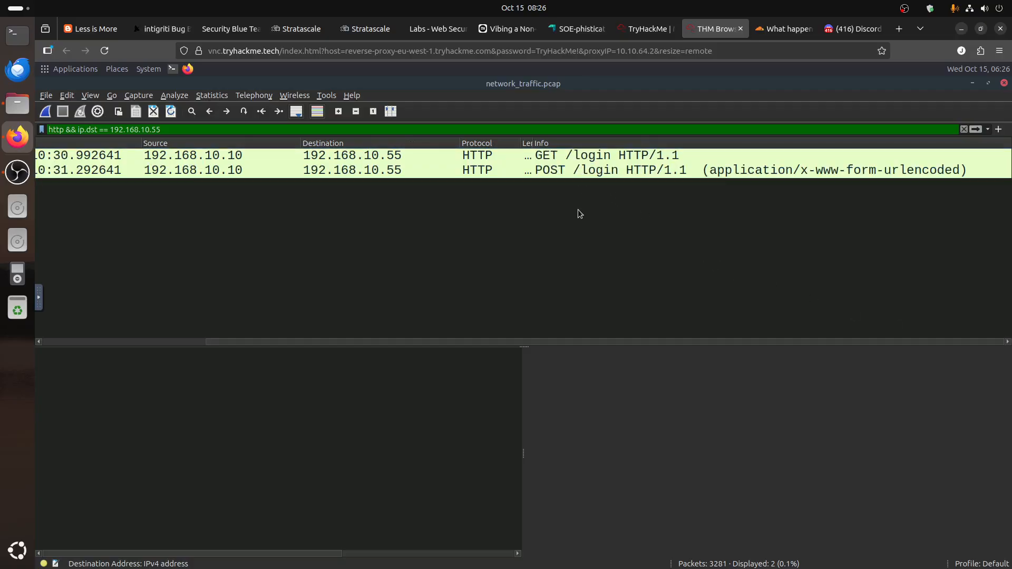
Read the summary's SSL stripping entry and the task's questions about the POST requests and the victim's password
left_click(647, 29)
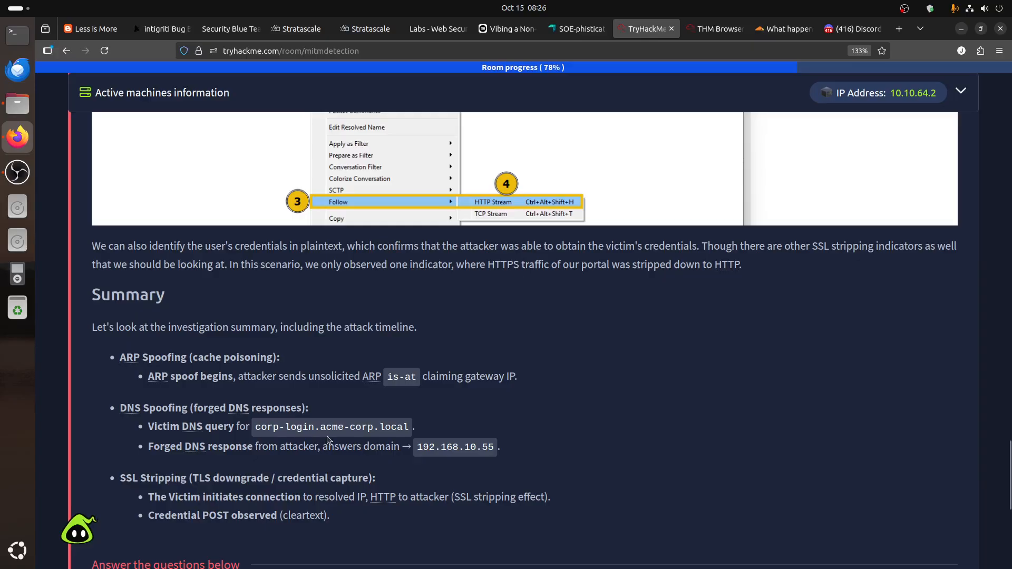
scroll(327, 439, "down", 2)
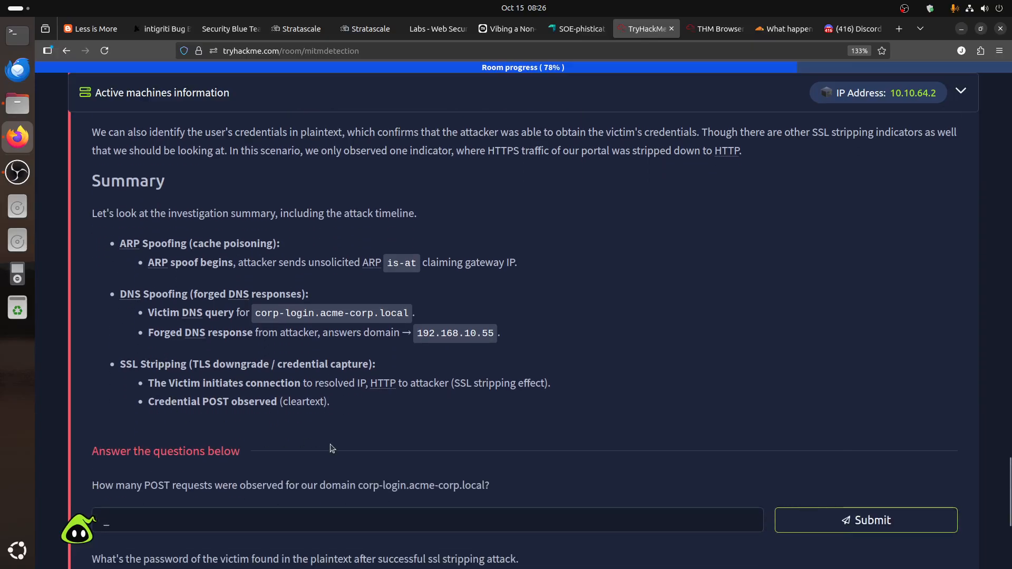
scroll(332, 448, "down", 2)
left_click_drag(117, 249, 424, 293)
left_click(425, 294)
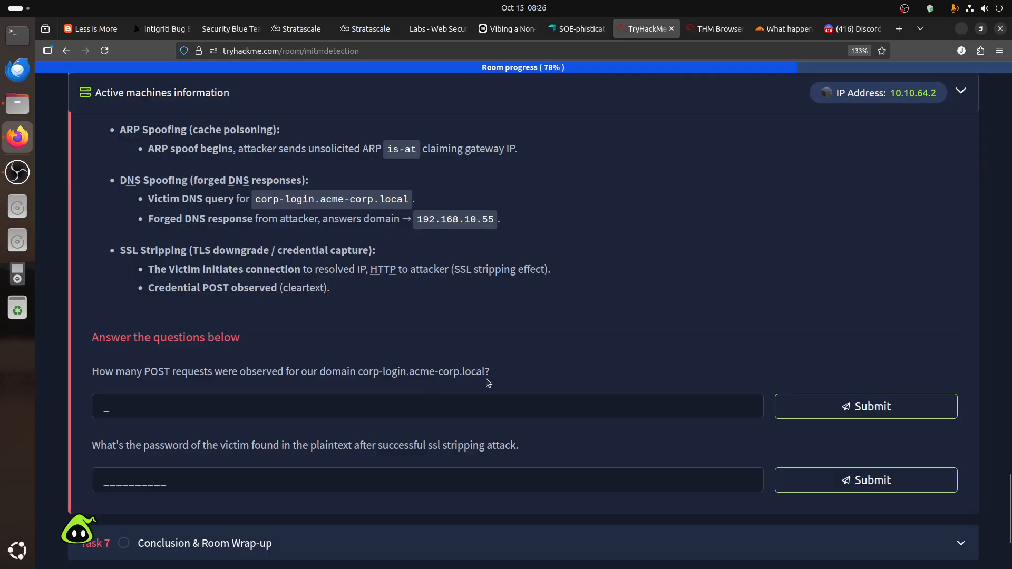
Replace the network_traffic.pcap display filter with http.request.method == "POST" and apply it
left_click(711, 34)
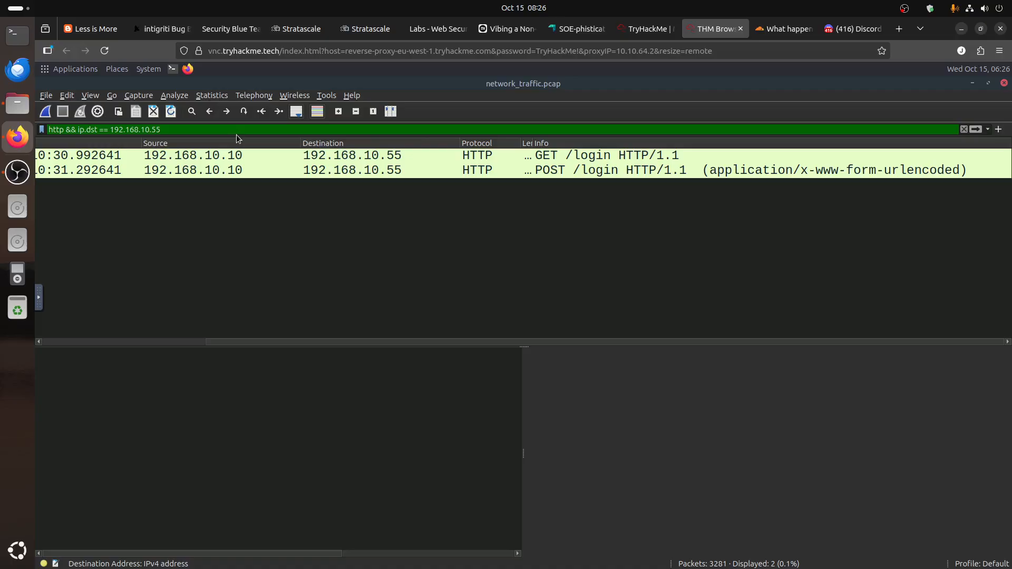
left_click(598, 172)
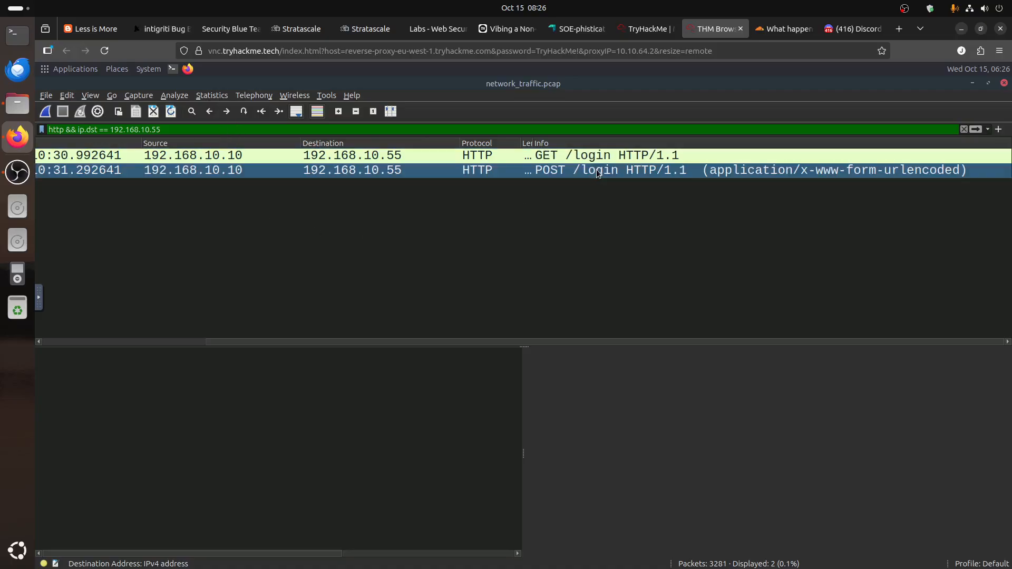
left_click_drag(172, 129, 65, 108)
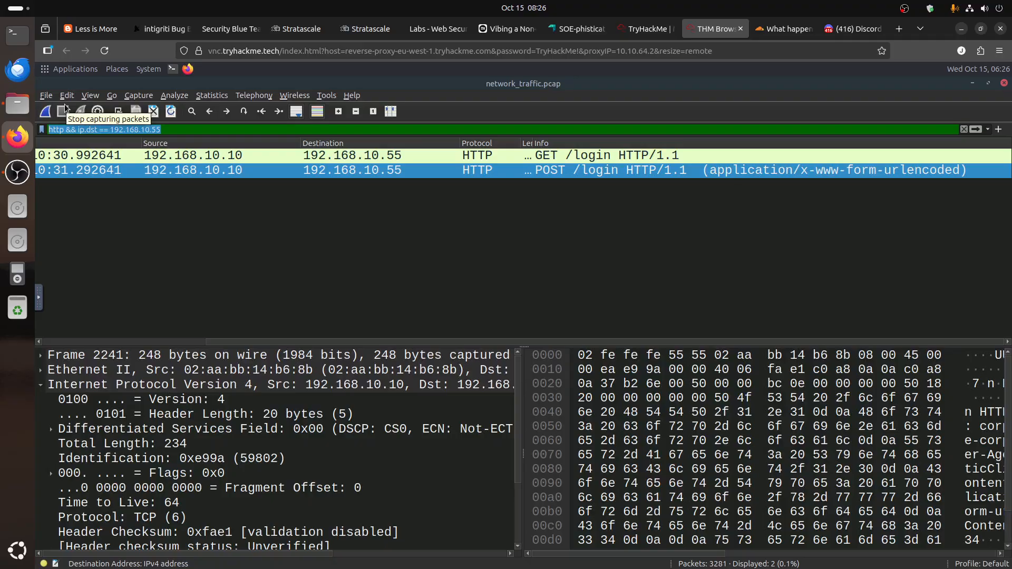
type("http.rq")
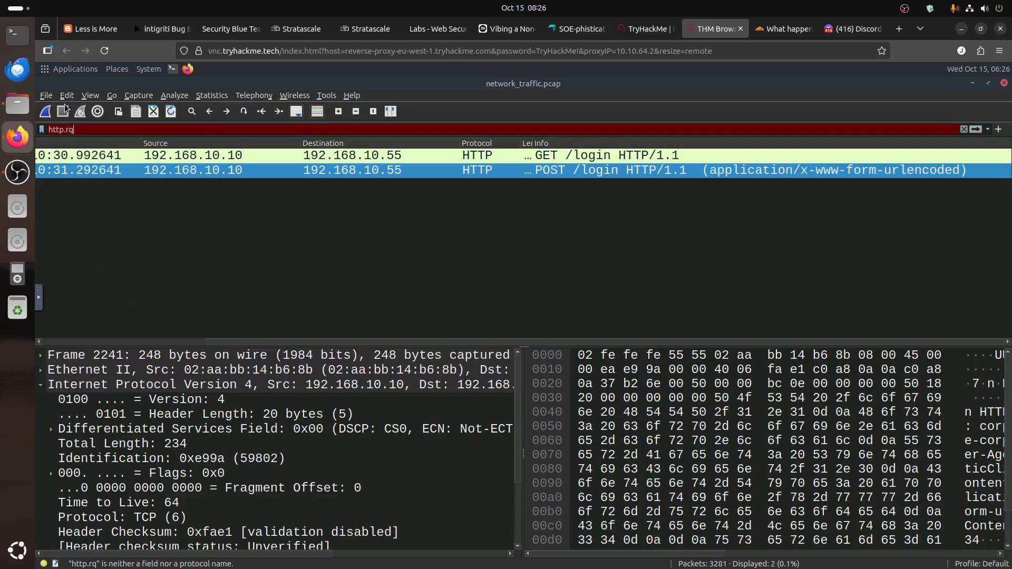
type("req")
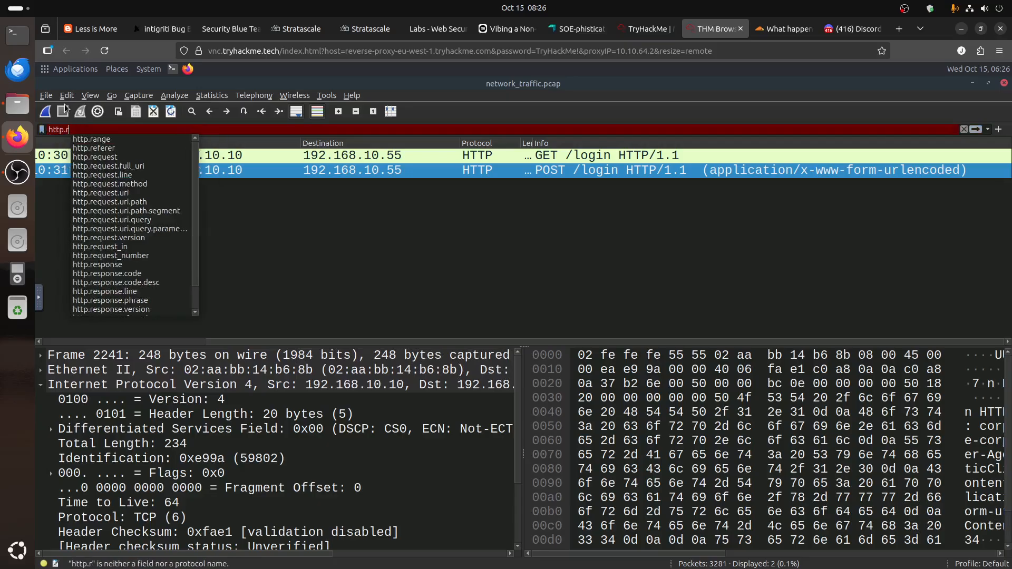
key("Down")
key("Down")
key("Down")
key("Down")
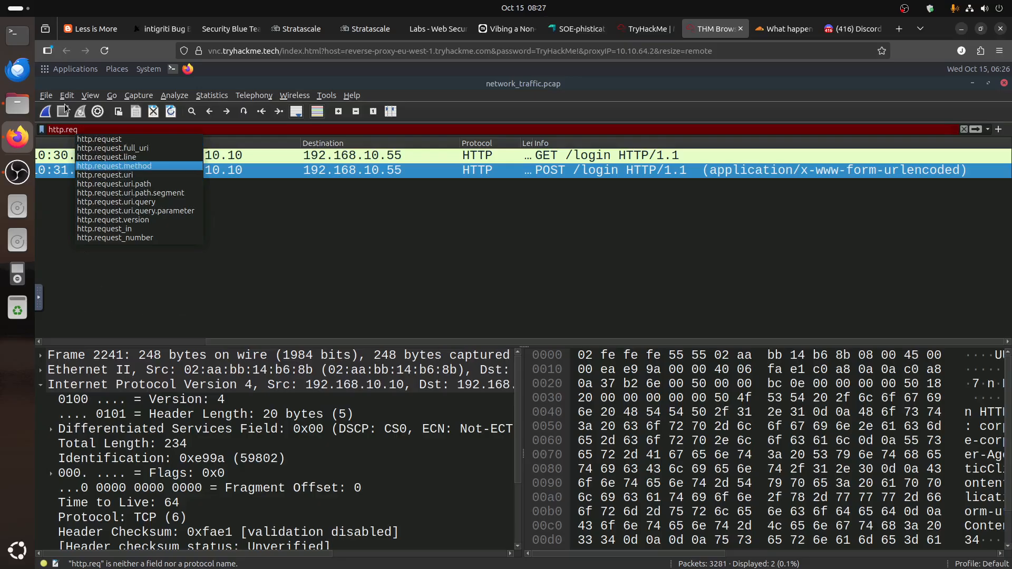
key("Return")
type("== \"p")
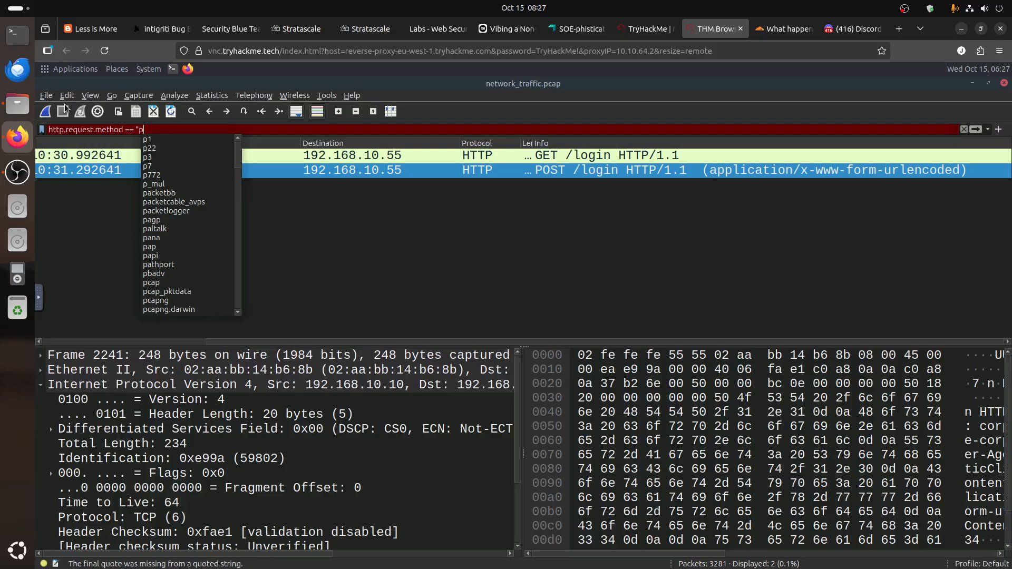
key("BackSpace")
type("POST\"")
key("Return")
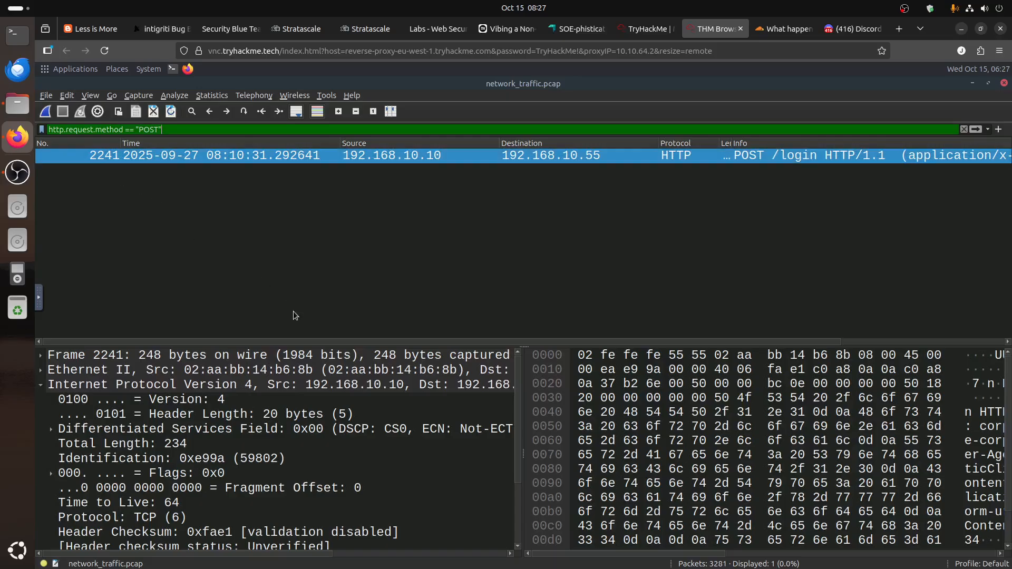
Expand the HTML Form URL Encoded section of the POST /login packet and read its submitted form items
scroll(320, 479, "down", 1)
scroll(319, 478, "down", 1)
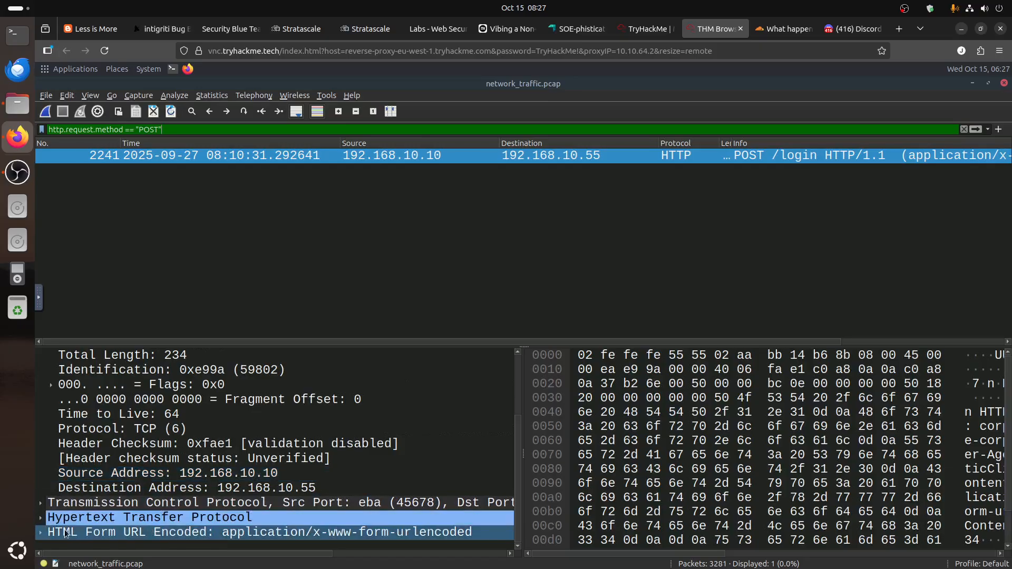
left_click(41, 533)
scroll(230, 473, "down", 1)
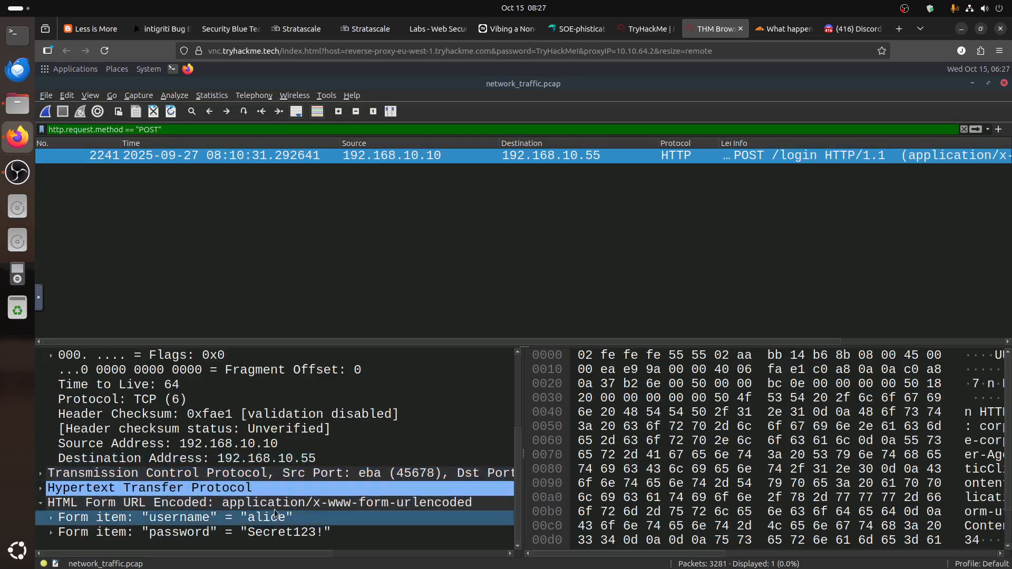
scroll(274, 509, "up", 2)
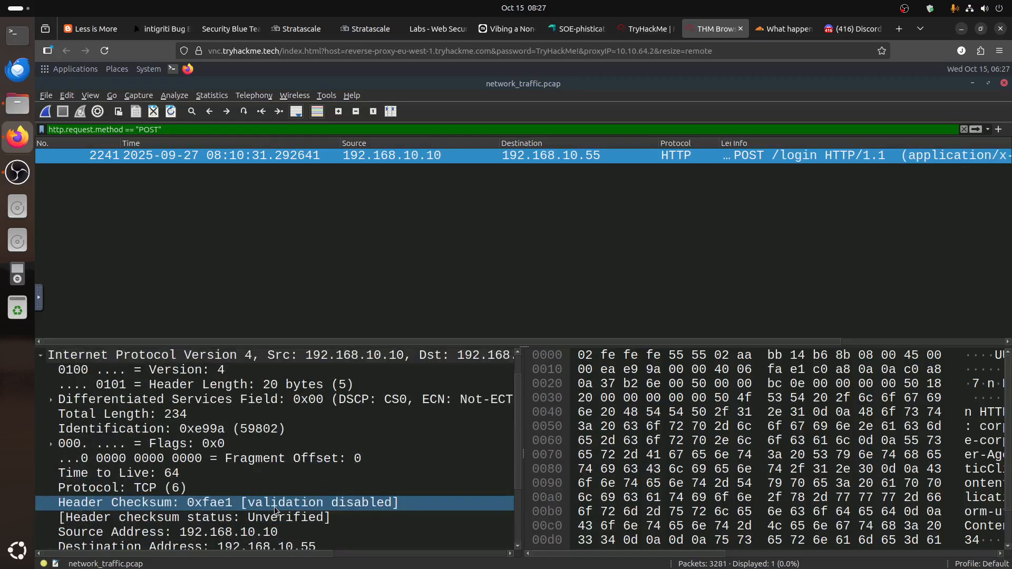
scroll(274, 502, "up", 1)
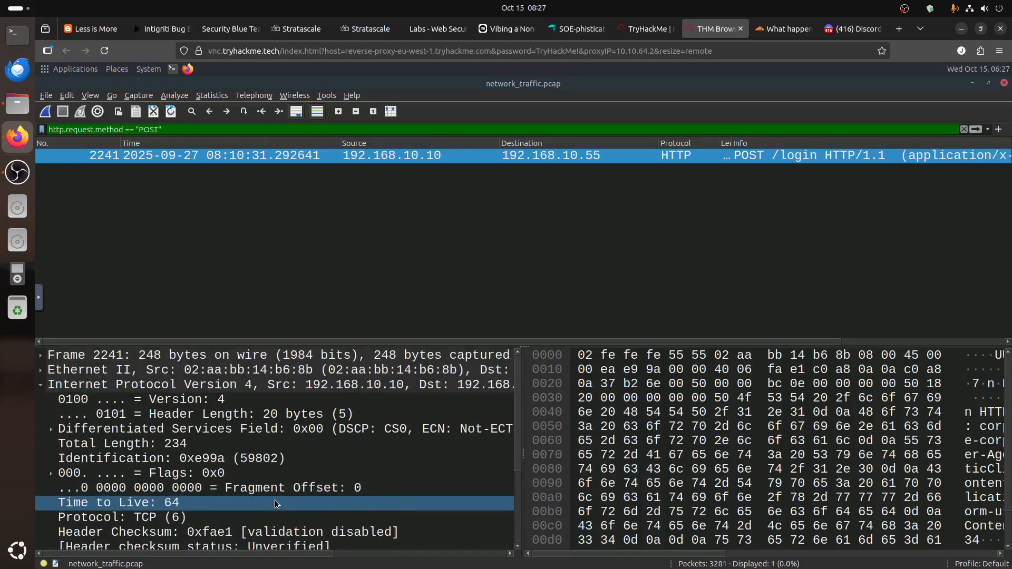
Expand the POST packet's Transmission Control Protocol section and examine its TCP details, destination address and form data
scroll(274, 499, "down", 2)
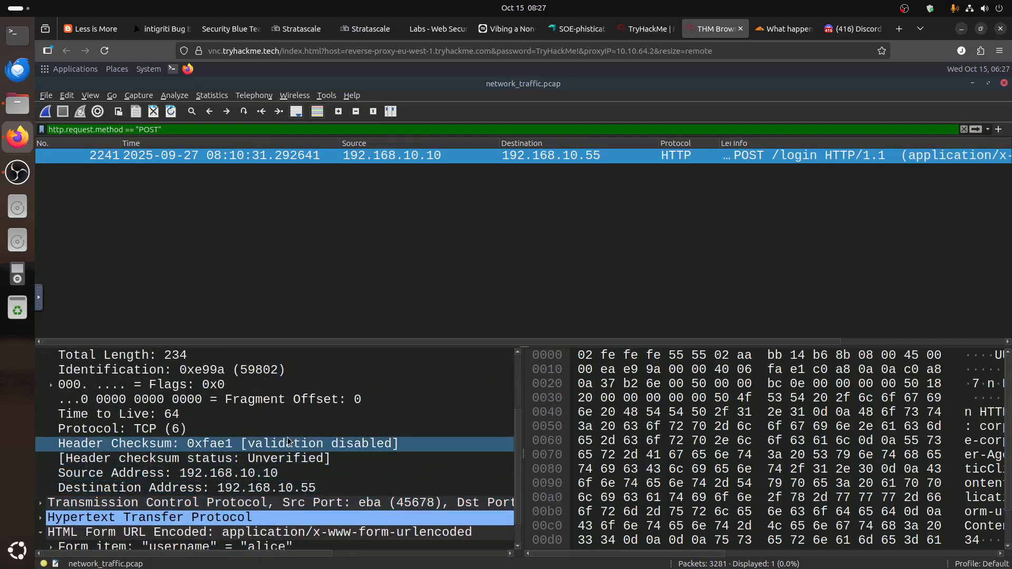
left_click(44, 506)
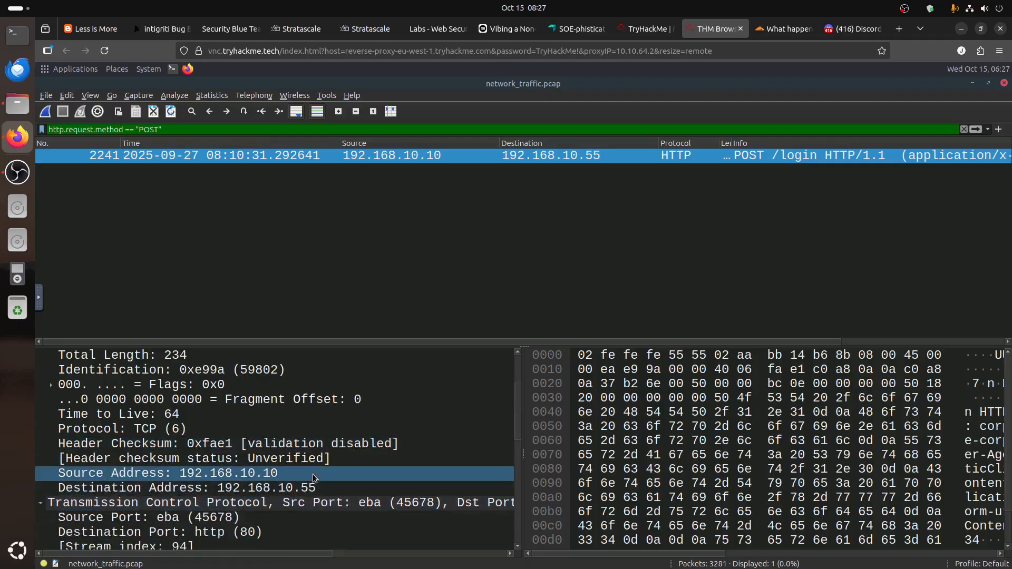
scroll(312, 473, "down", 5)
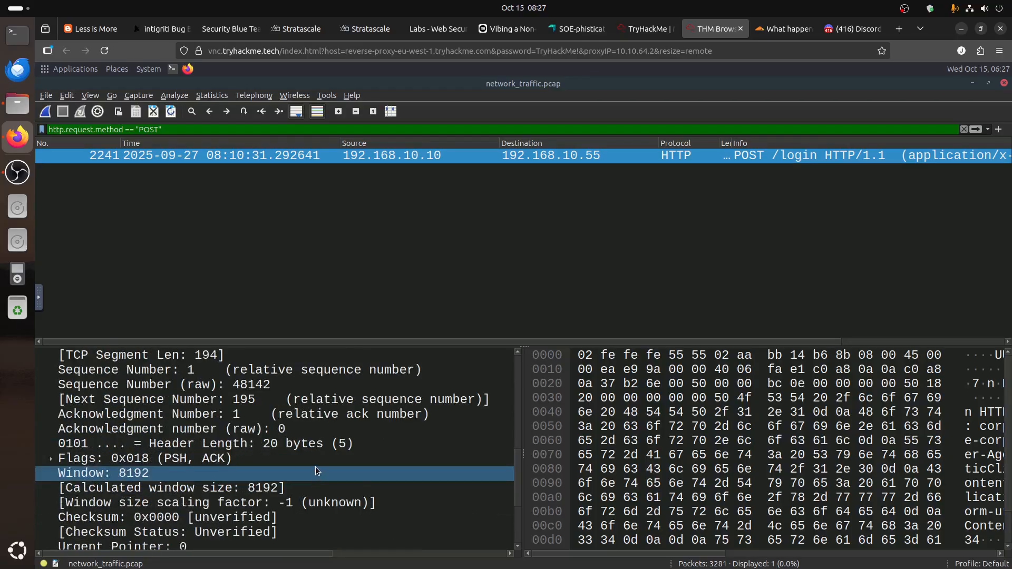
scroll(315, 466, "down", 3)
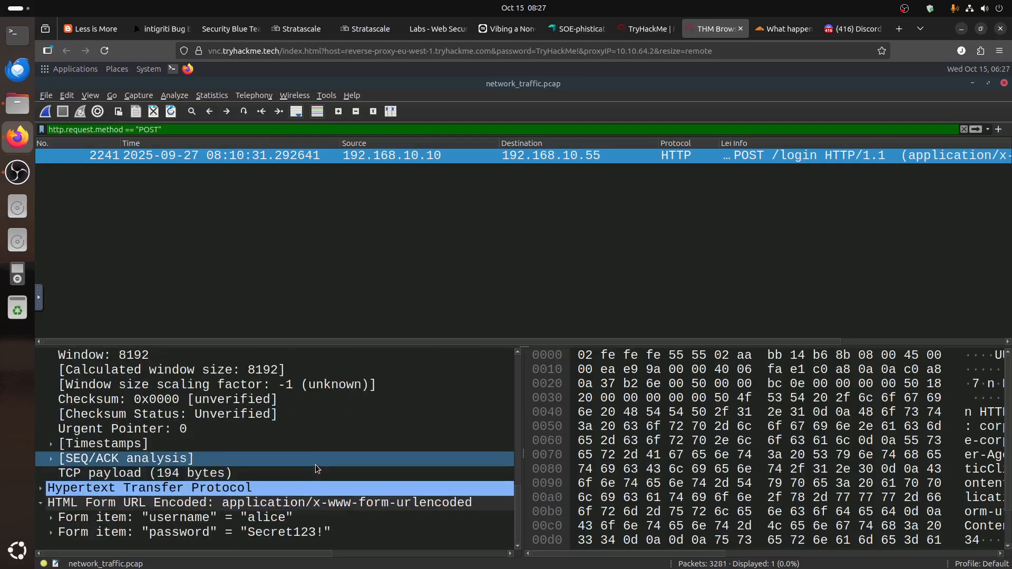
scroll(316, 468, "up", 2)
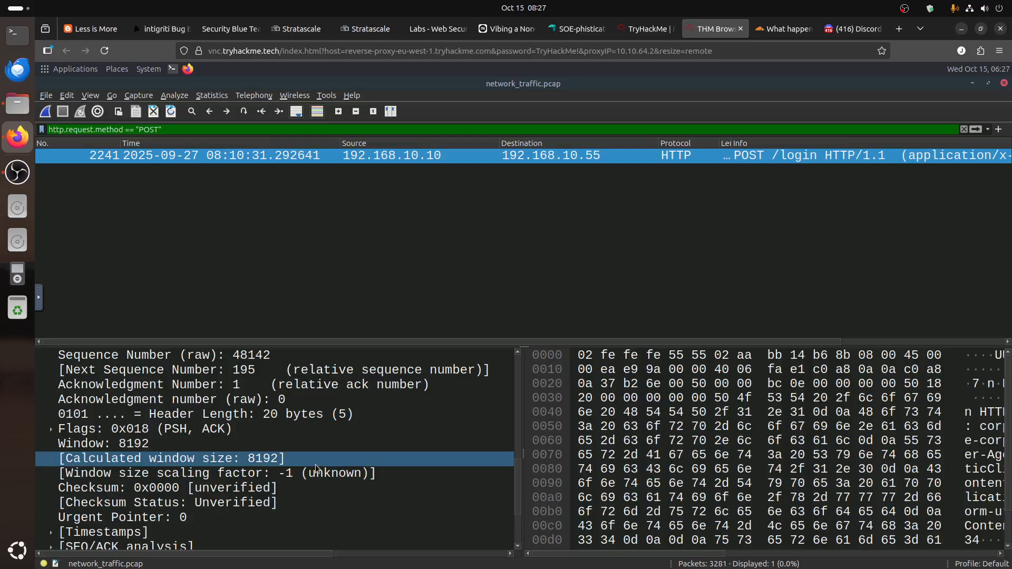
scroll(315, 466, "up", 1)
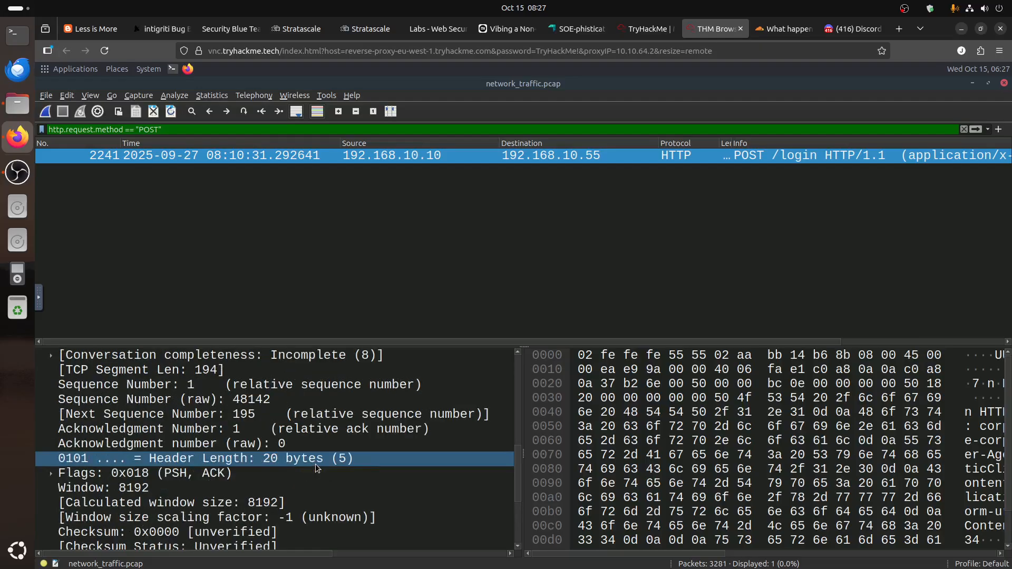
scroll(315, 464, "up", 1)
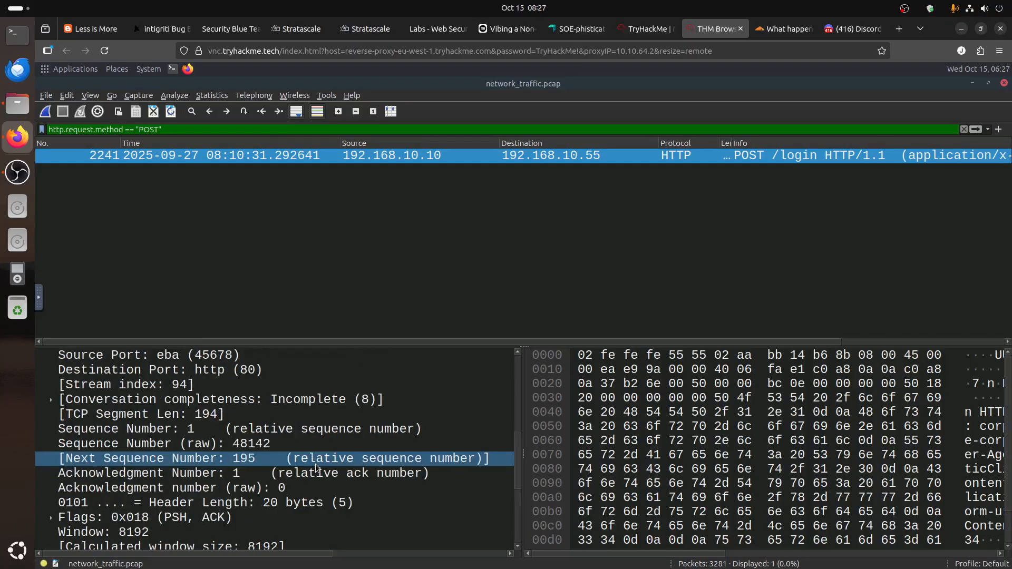
scroll(315, 467, "up", 2)
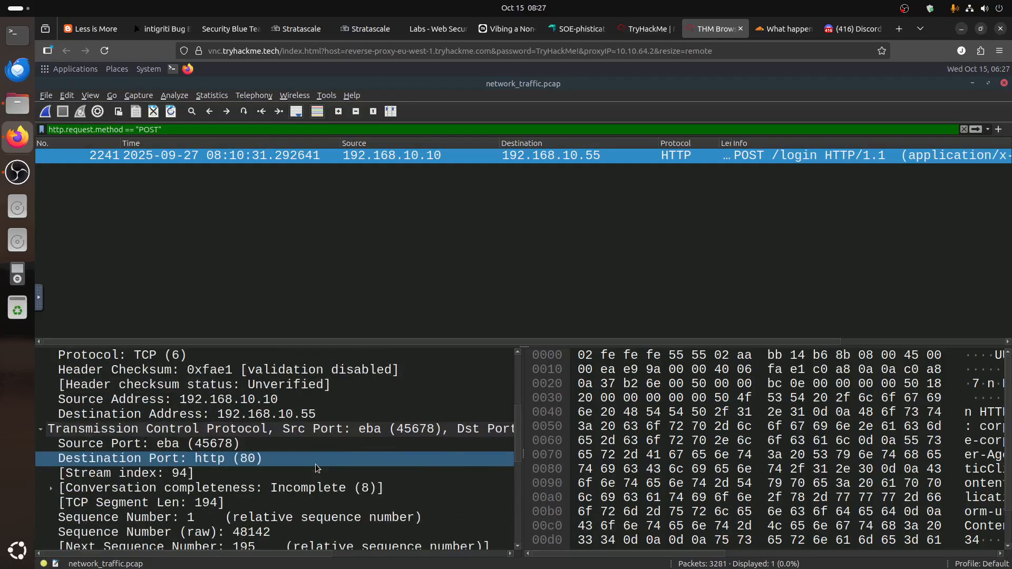
left_click(281, 414)
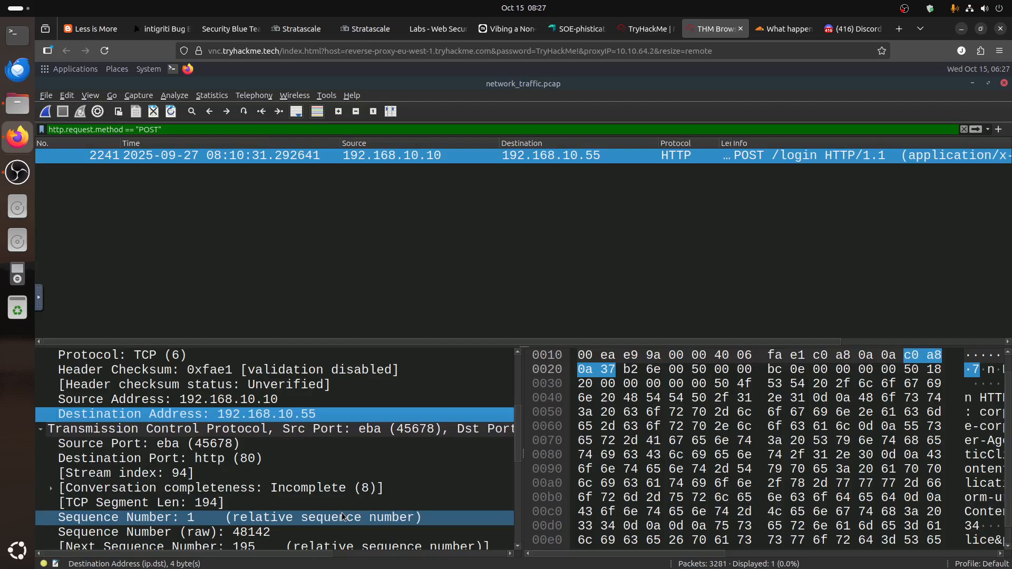
scroll(341, 517, "up", 2)
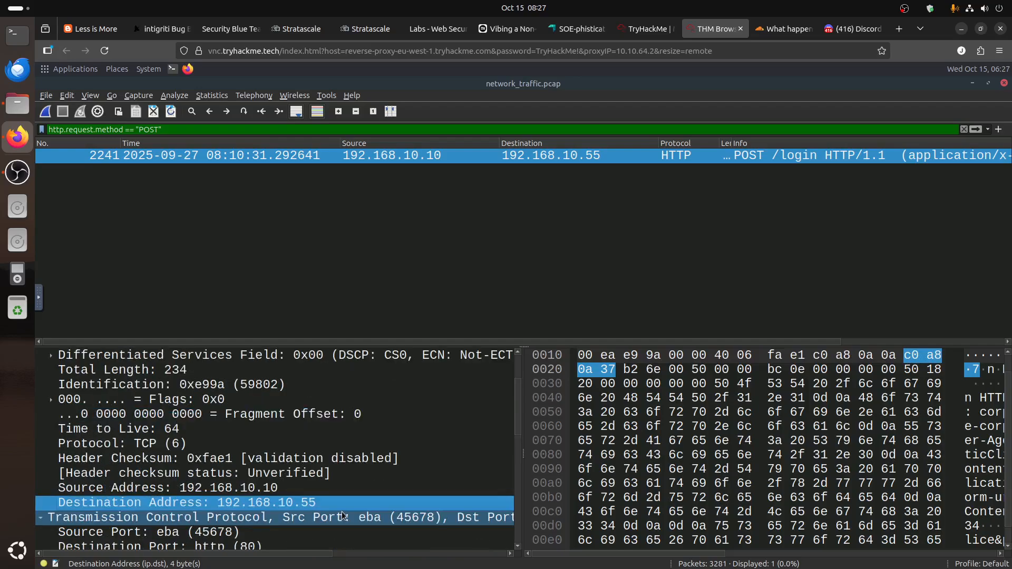
scroll(341, 511, "up", 2)
scroll(340, 510, "down", 3)
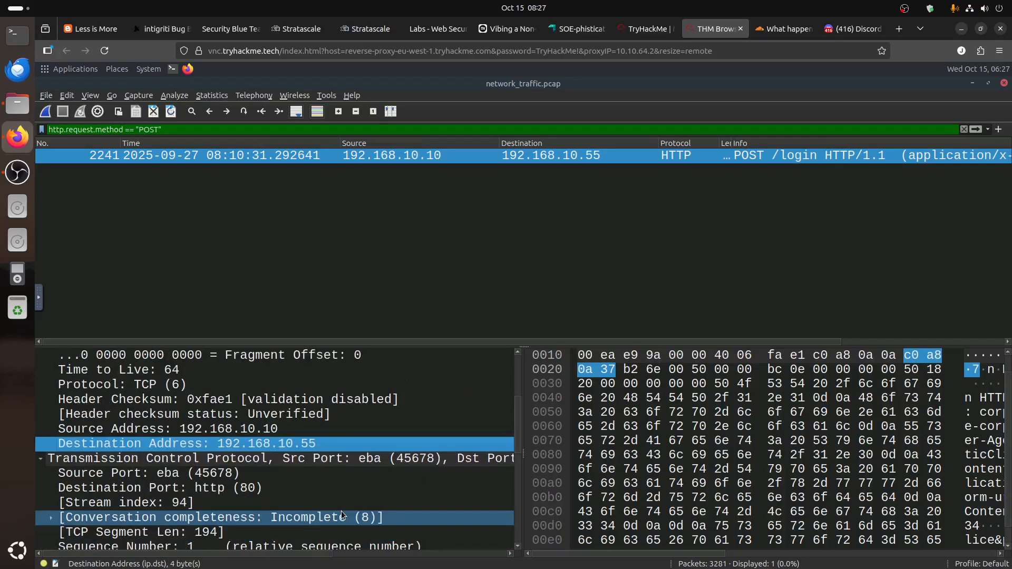
scroll(341, 511, "down", 7)
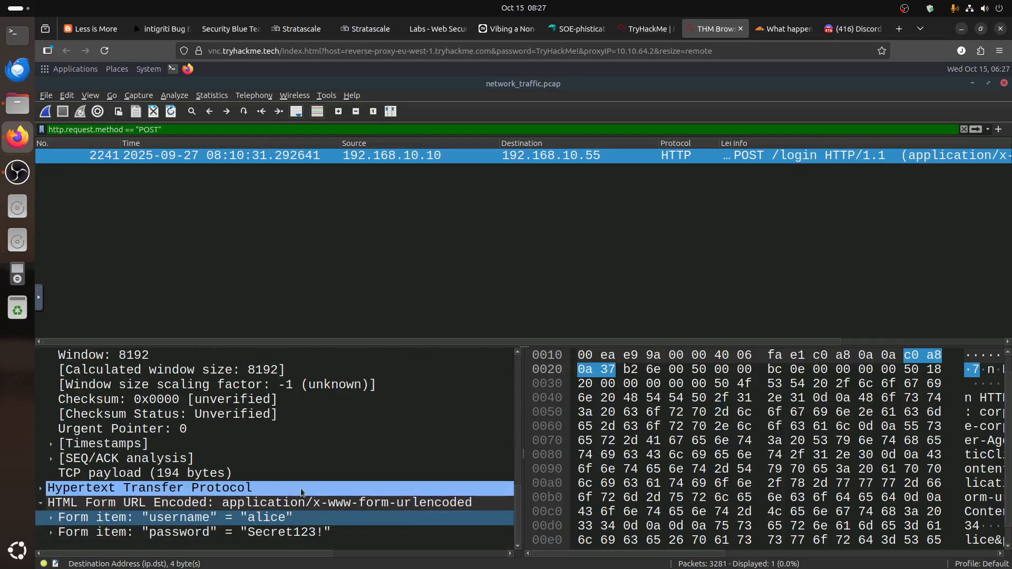
Submit 1 as the room's answer for the number of POST requests to corp-login.acme-corp.local
left_click(643, 30)
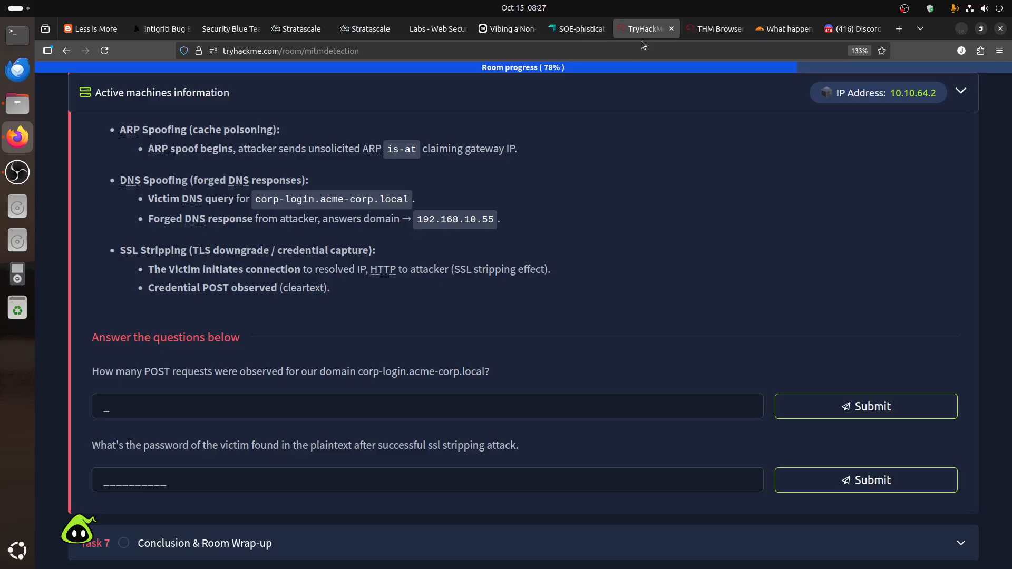
left_click(215, 406)
type("1")
left_click(791, 406)
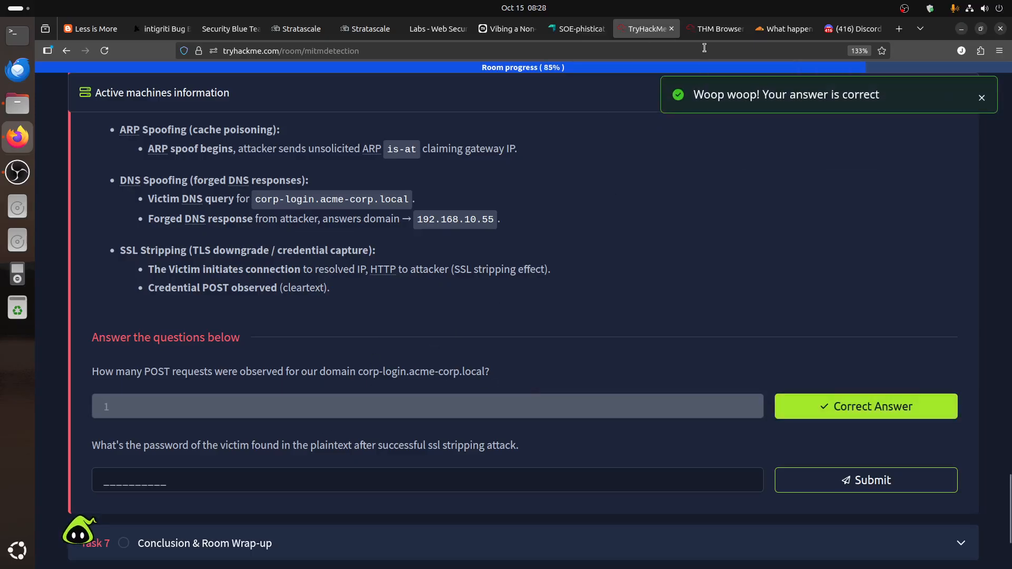
Follow the HTTP stream of the POST /login packet and copy the victim's password from it
left_click(717, 28)
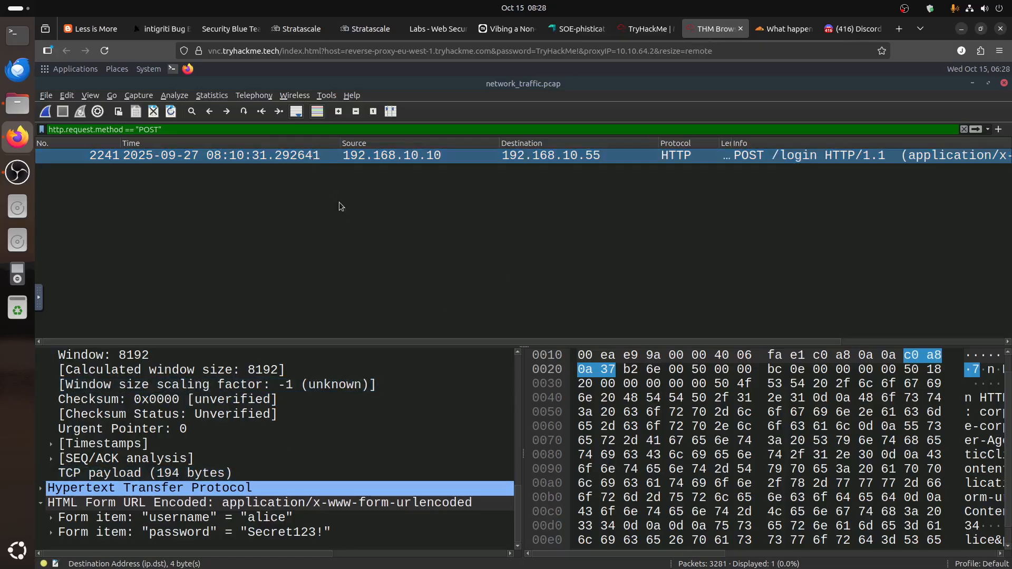
right_click(313, 157)
mouse_move(408, 305)
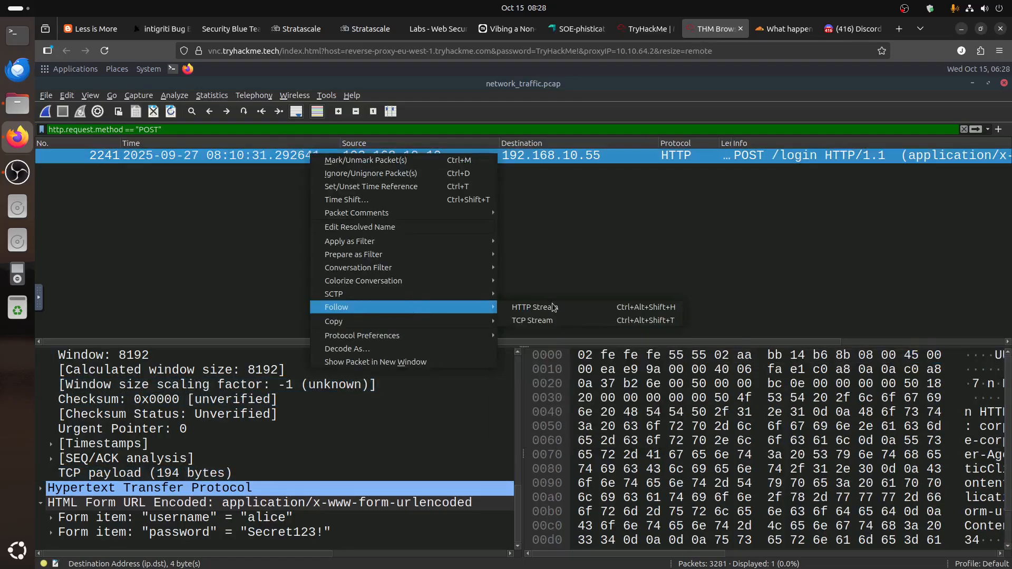
left_click(561, 310)
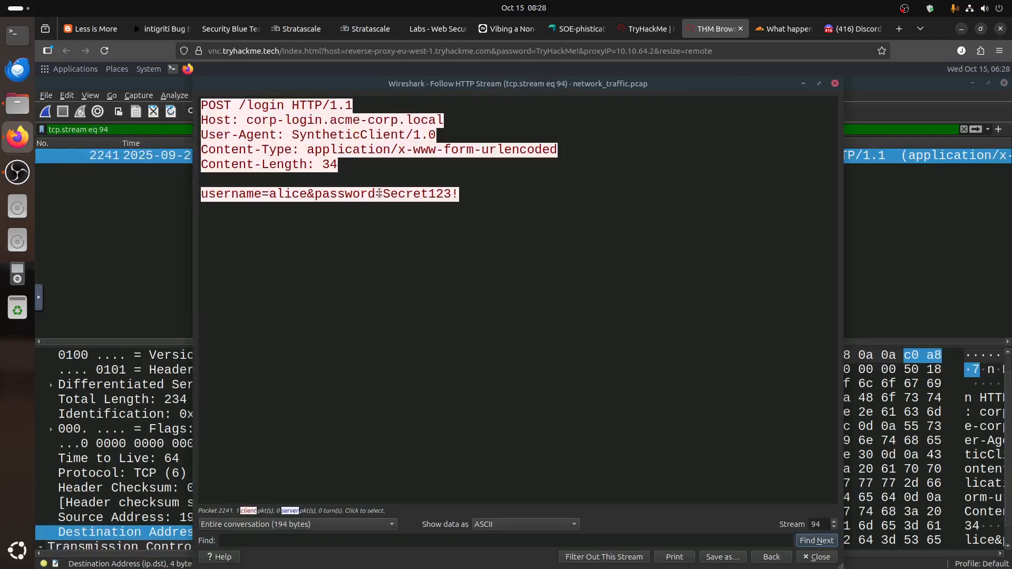
left_click_drag(383, 194, 462, 199)
key("ctrl+c")
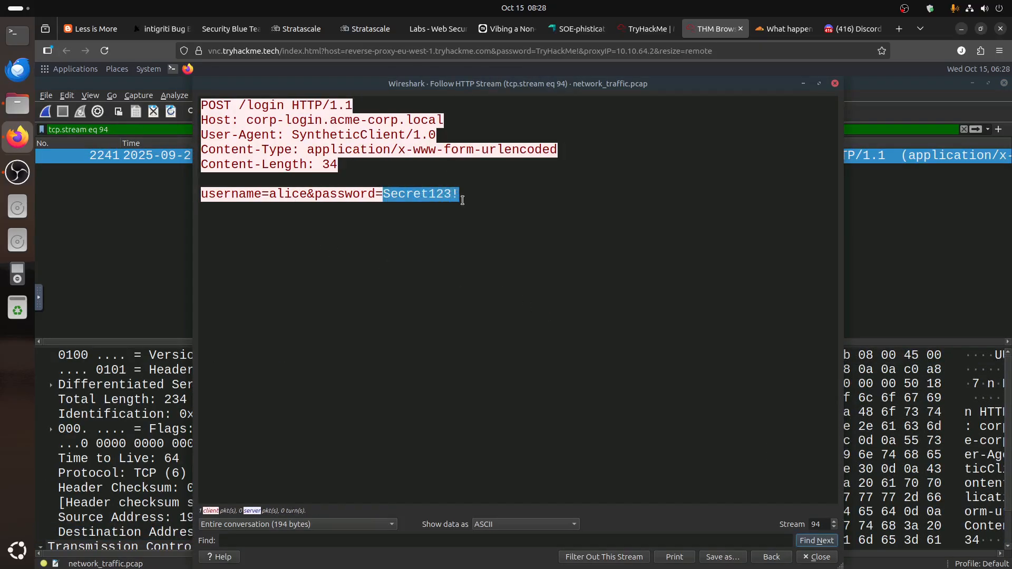
Paste the copied password into the room's victim password question and submit the answer
left_click(647, 28)
left_click(232, 481)
key("ctrl+v")
left_click(828, 481)
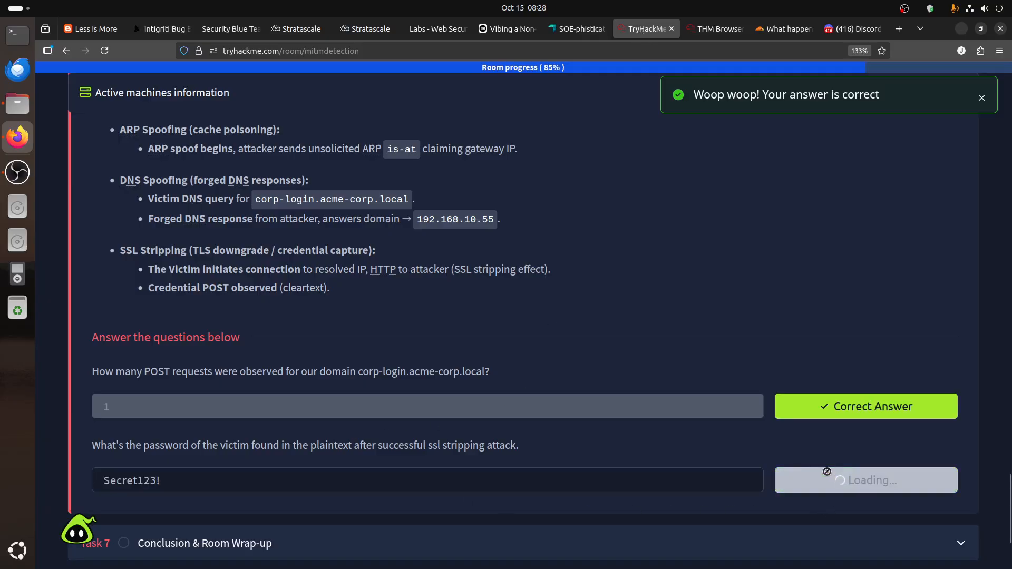
Close the followed HTTP stream in the virtual machine and minimise the windows covering the Splunk search
left_click(717, 28)
left_click(835, 84)
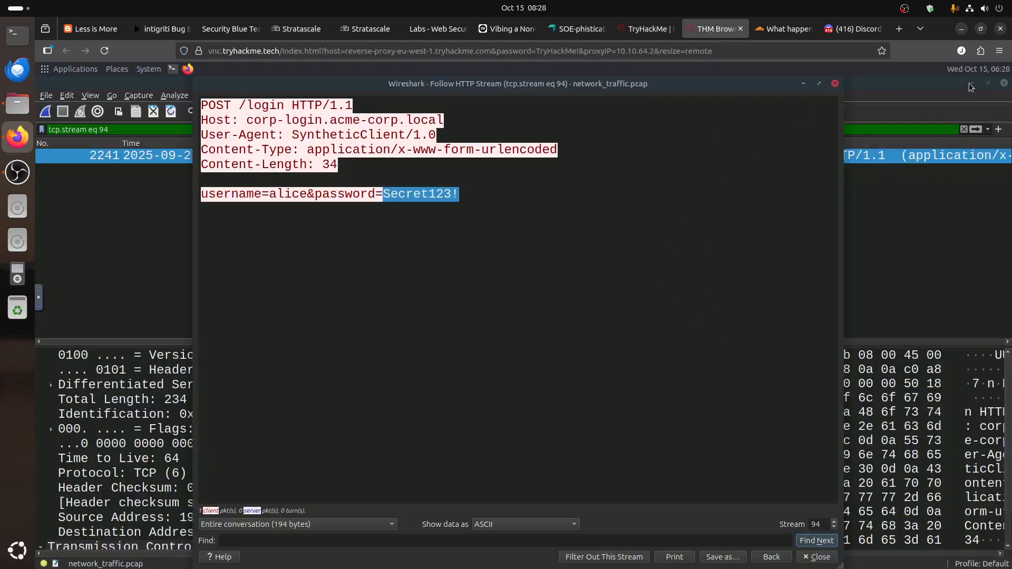
left_click(971, 83)
left_click(972, 322)
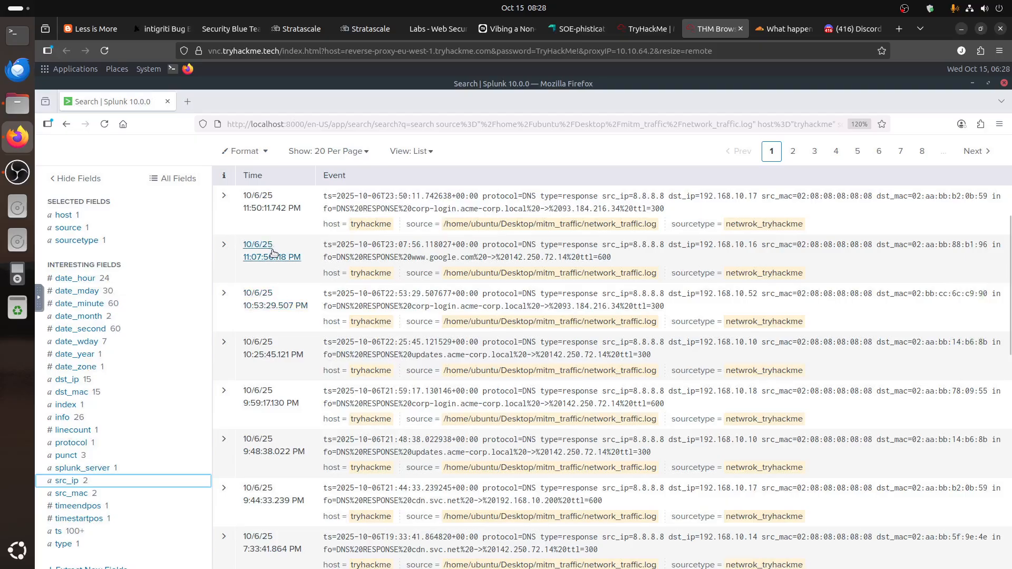
Remove the protocol=DNS and type=response filters from the search and rerun it on the network traffic log
scroll(262, 253, "up", 5)
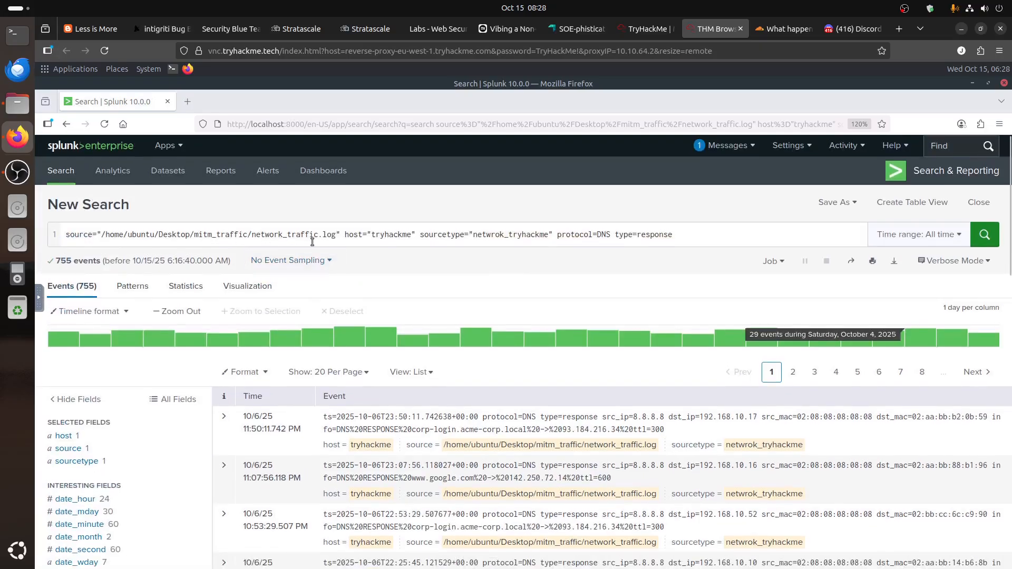
left_click_drag(557, 235, 770, 247)
key("BackSpace")
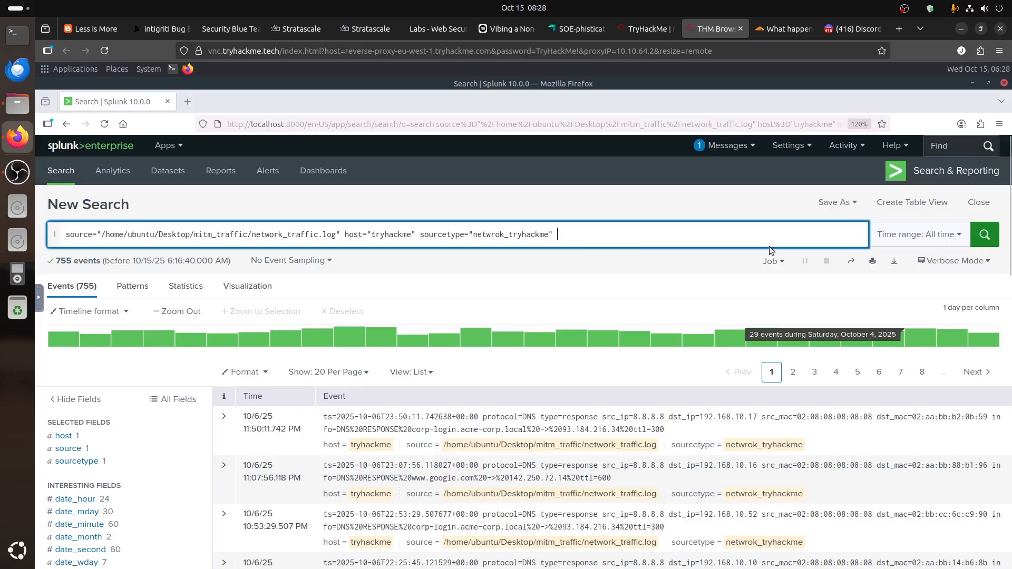
key("Return")
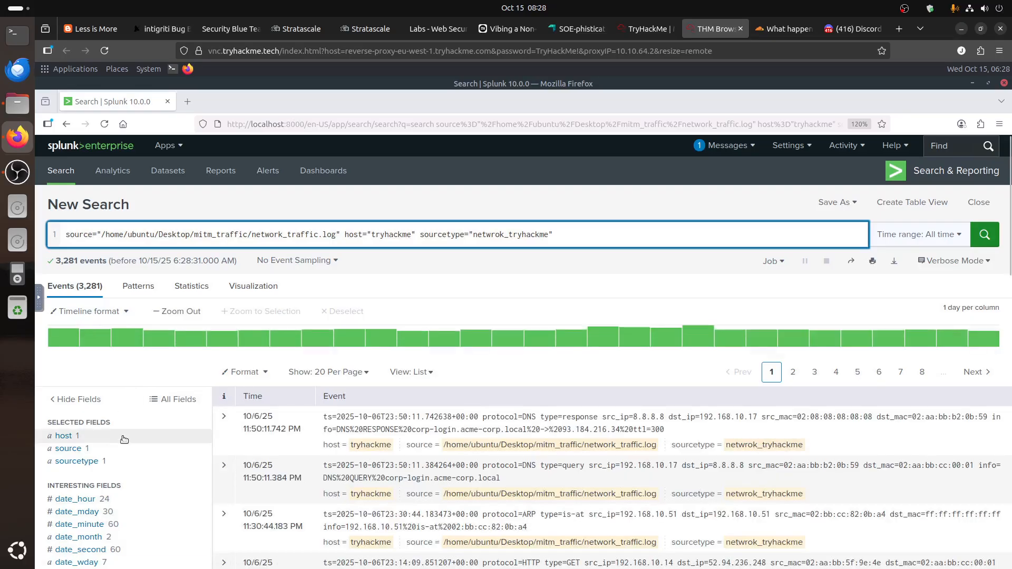
Examine the values of the type field across all network traffic events
scroll(132, 489, "down", 5)
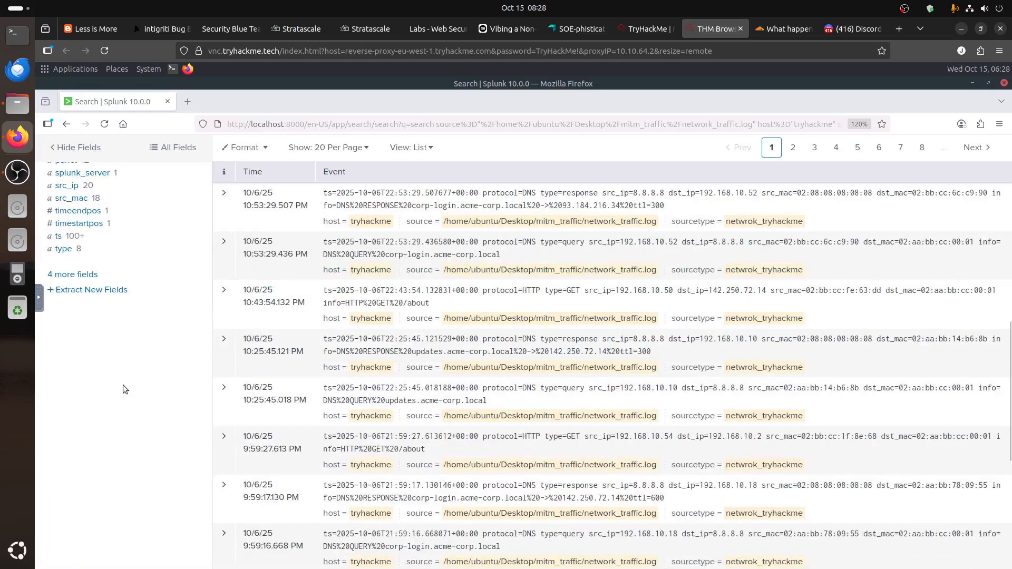
left_click(64, 249)
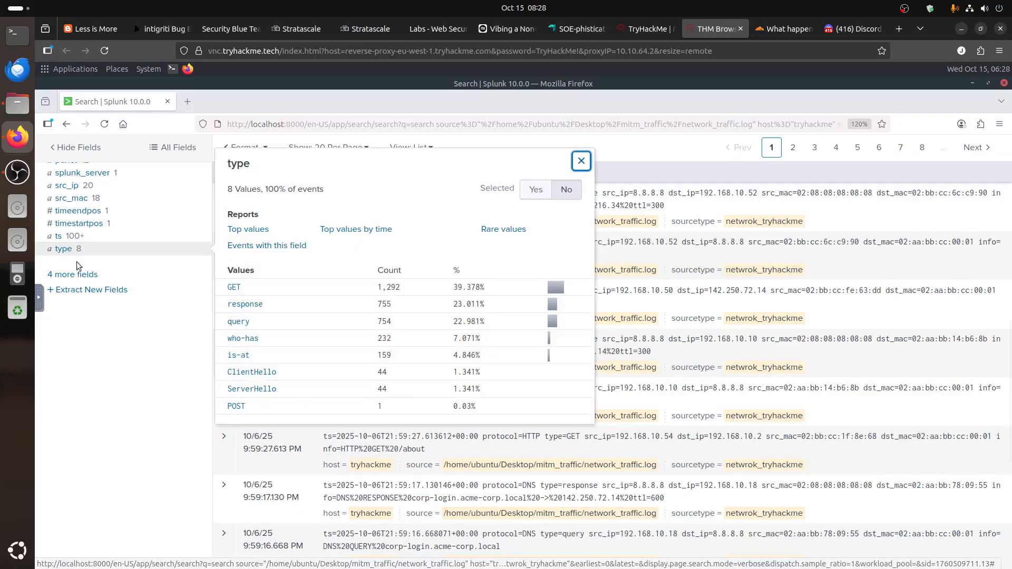
left_click(96, 441)
scroll(92, 314, "up", 5)
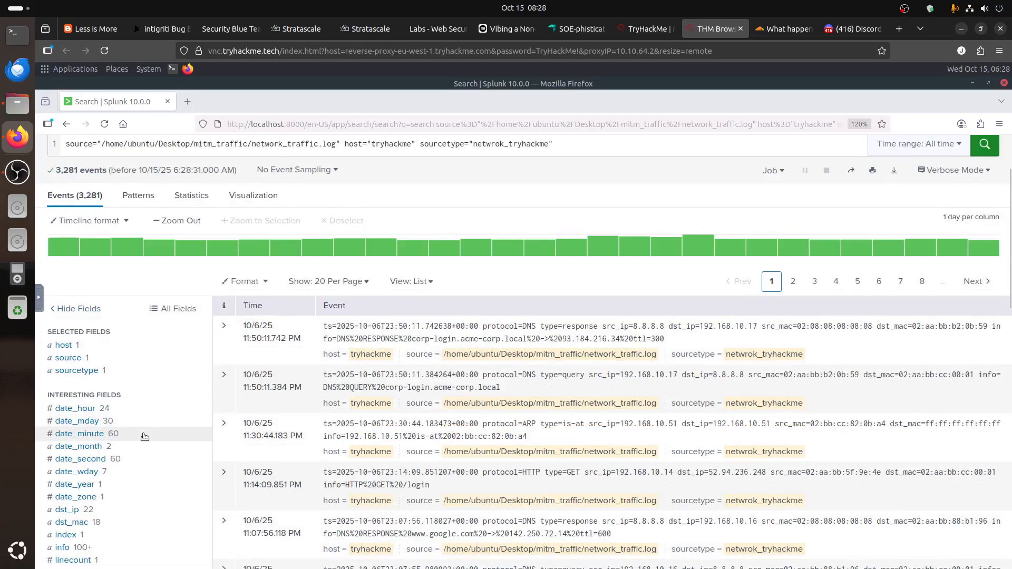
Filter the events to the HTTP protocol using the protocol field's values
scroll(150, 440, "down", 3)
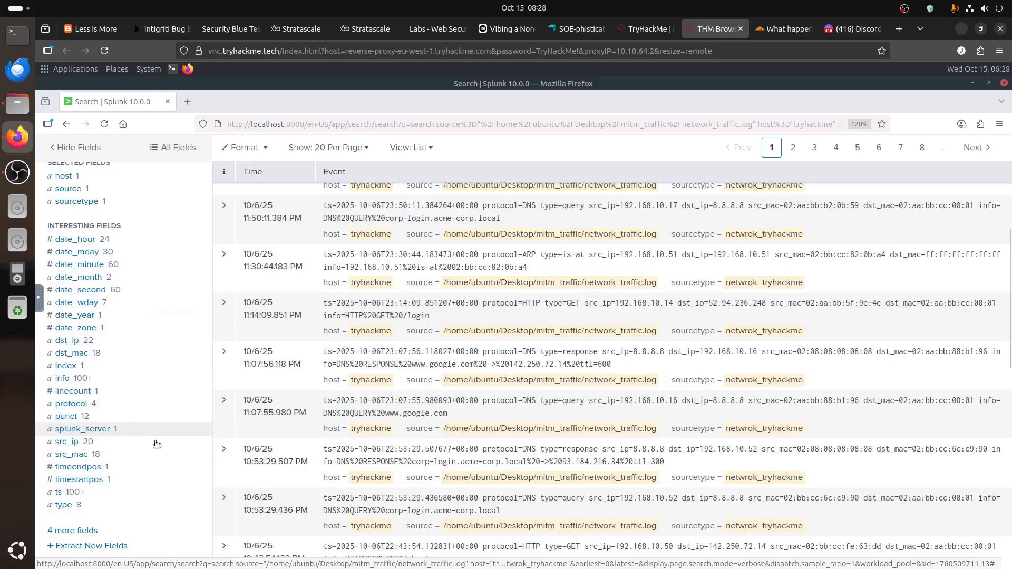
left_click(71, 404)
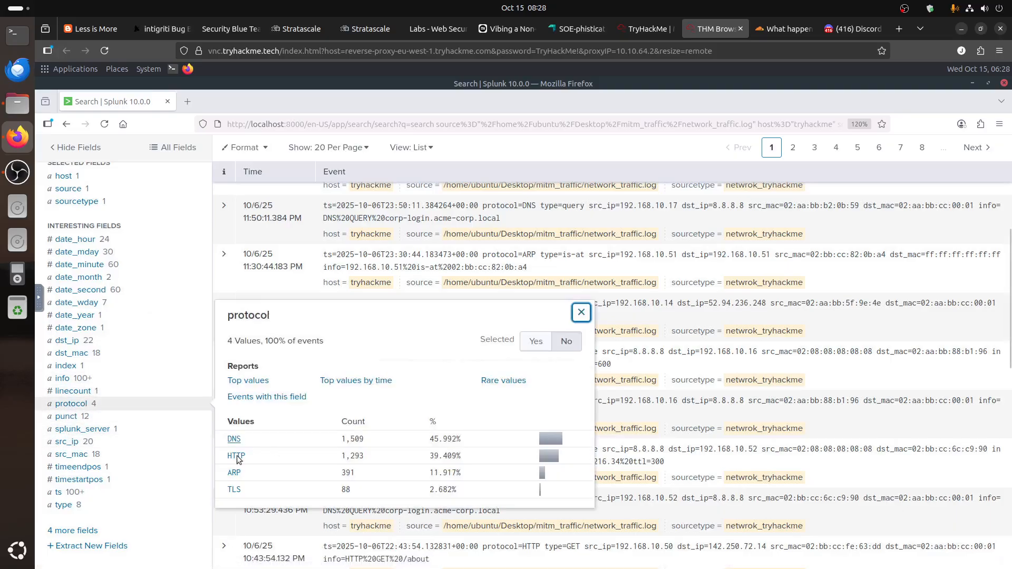
left_click(236, 457)
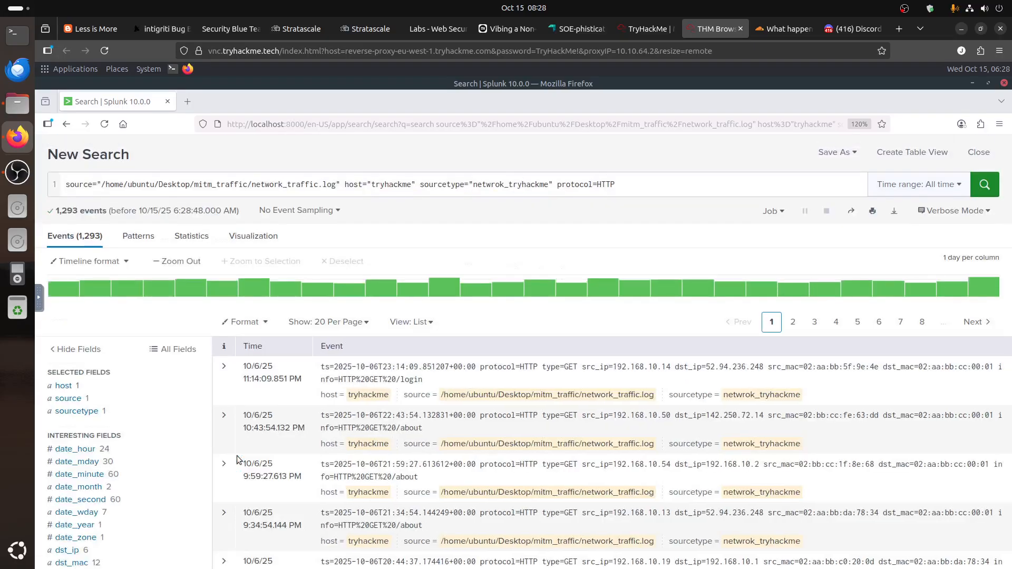
Change the search's protocol filter to TLS, run it and look through the returned events
double_click(607, 185)
type("TLS")
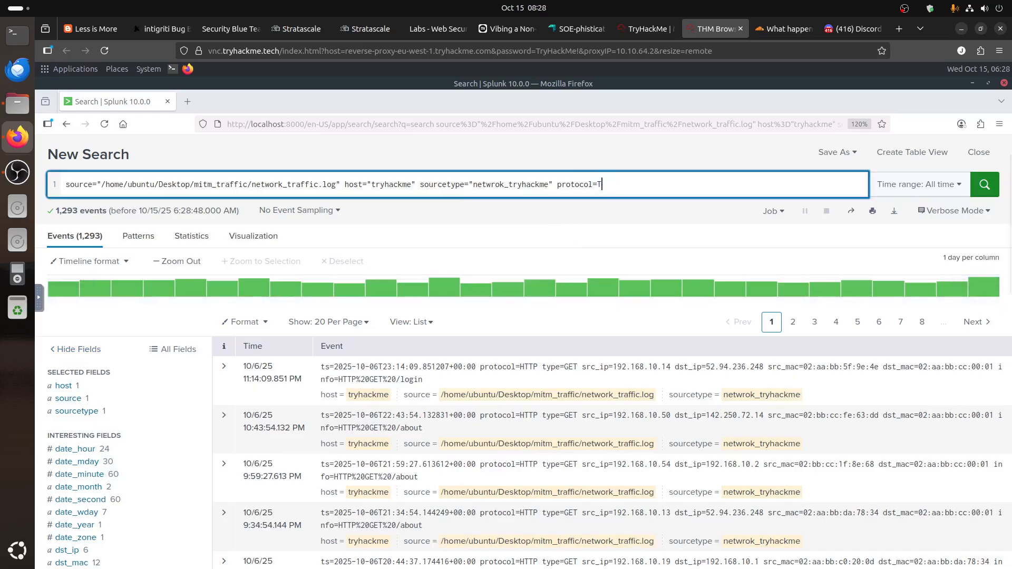
key("Return")
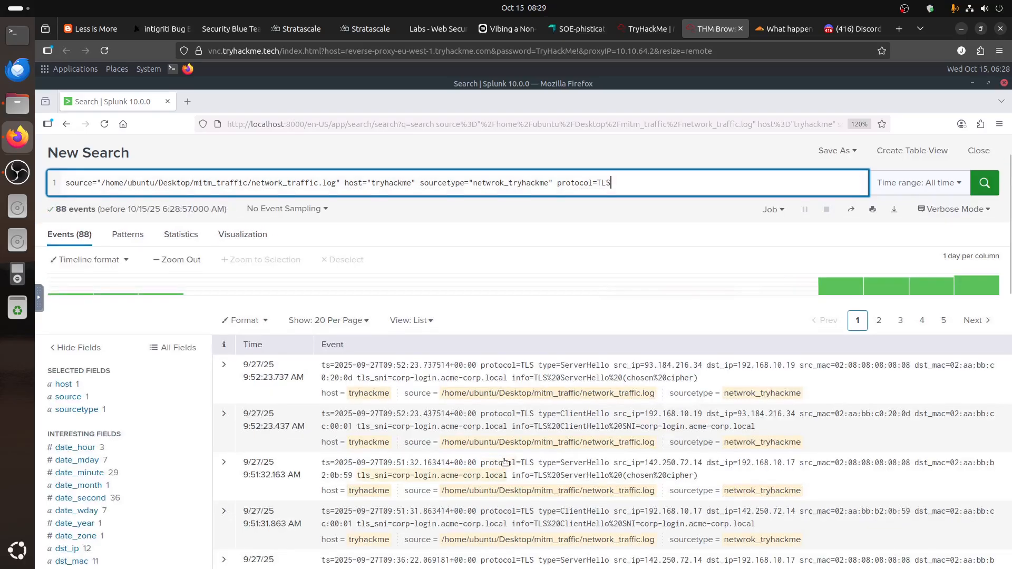
scroll(504, 462, "down", 7)
scroll(504, 458, "down", 1)
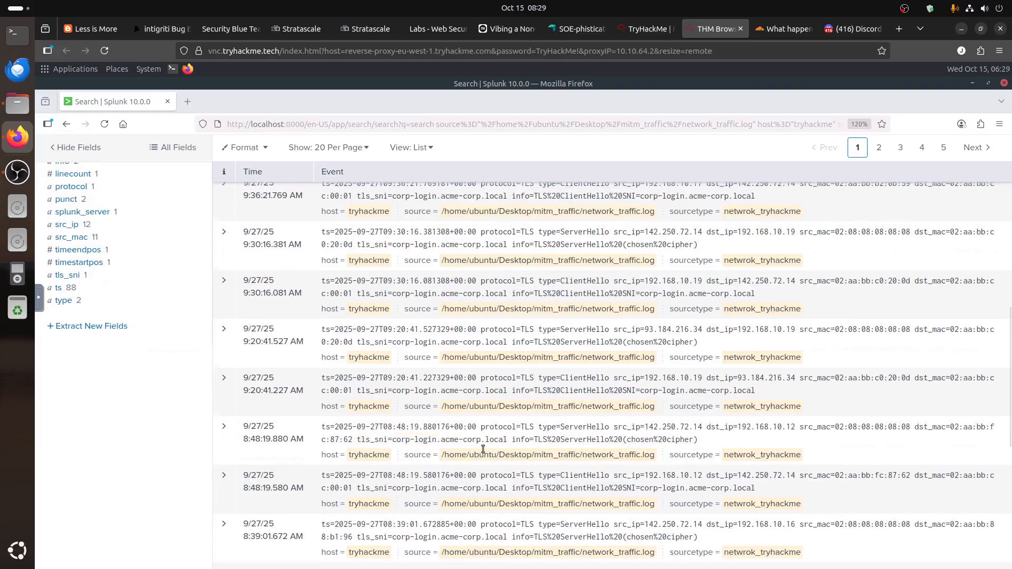
Examine the values of the type field for the TLS events
scroll(482, 449, "up", 5)
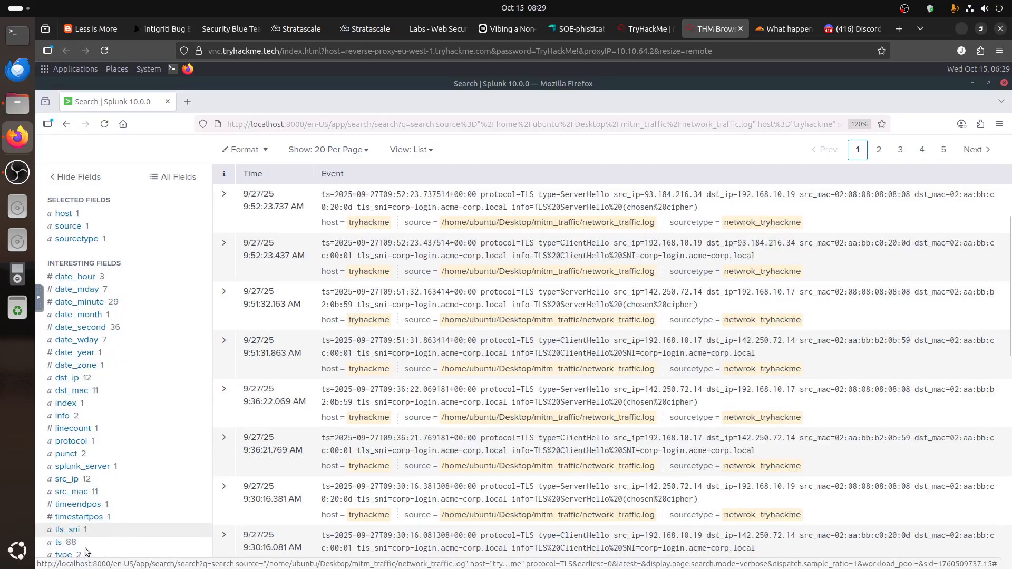
scroll(79, 550, "down", 3)
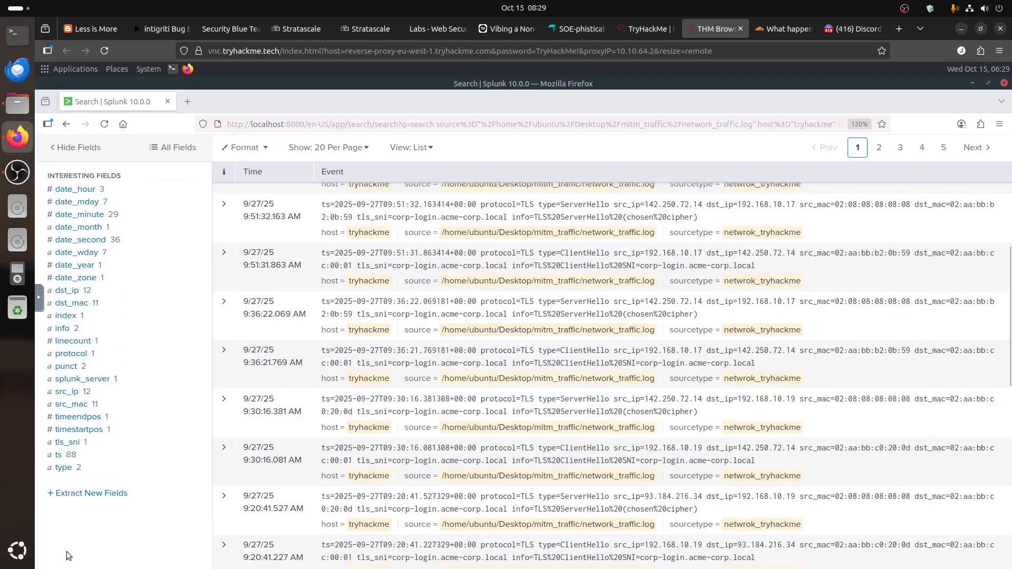
left_click(64, 468)
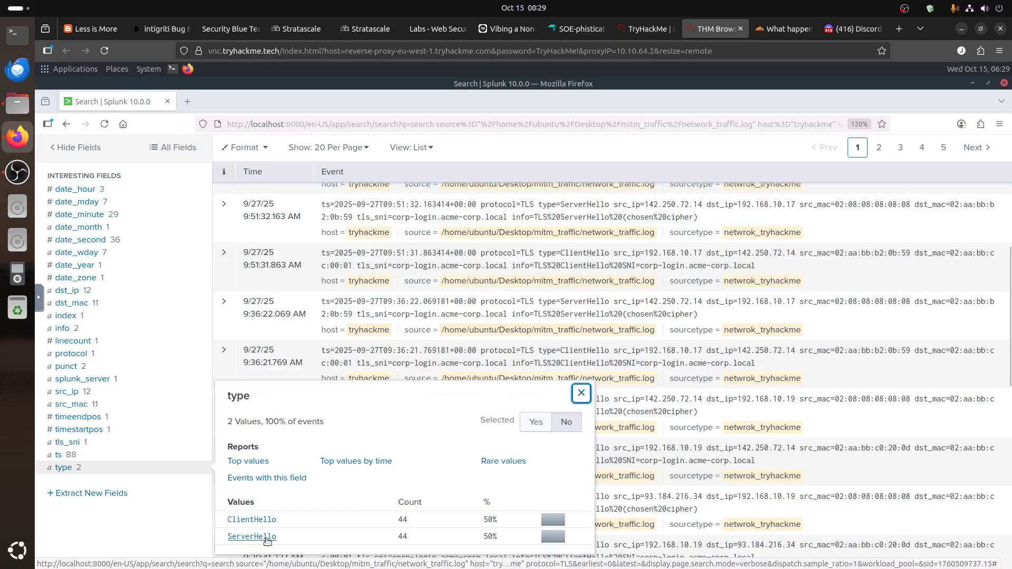
left_click(116, 529)
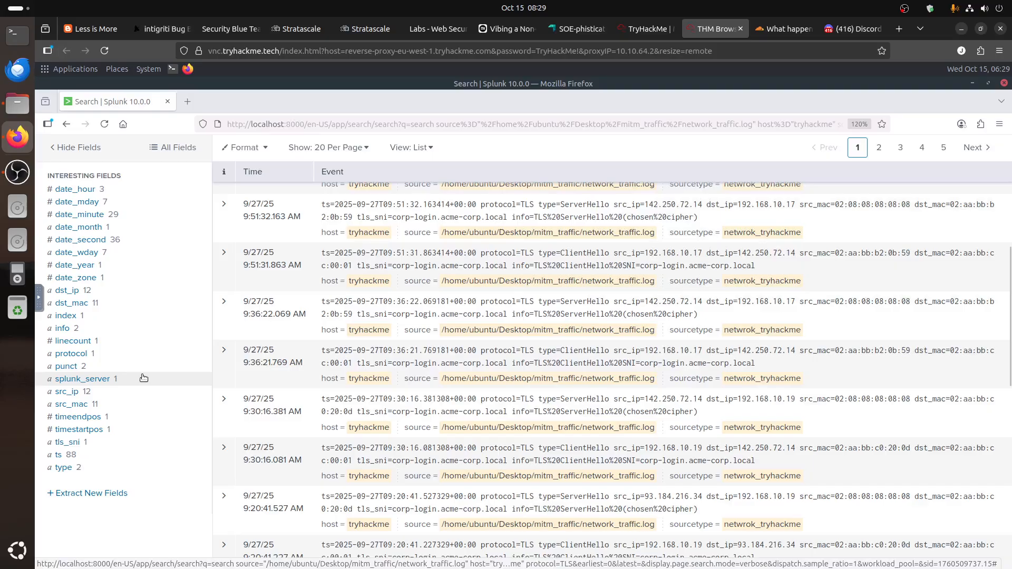
Change the search's protocol filter from TLS to http and rerun it
scroll(464, 292, "up", 5)
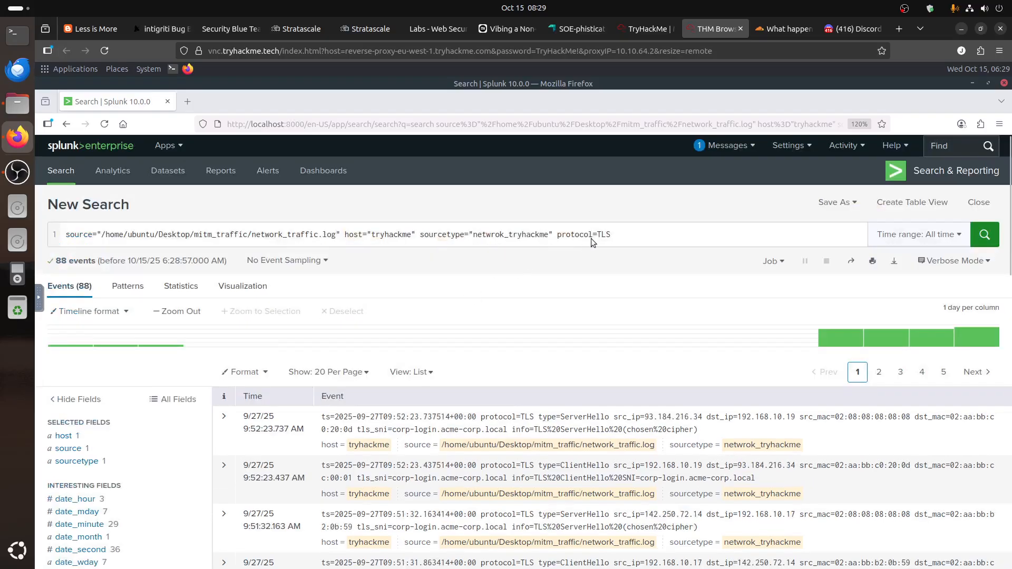
left_click_drag(599, 235, 662, 248)
type("http")
key("Return")
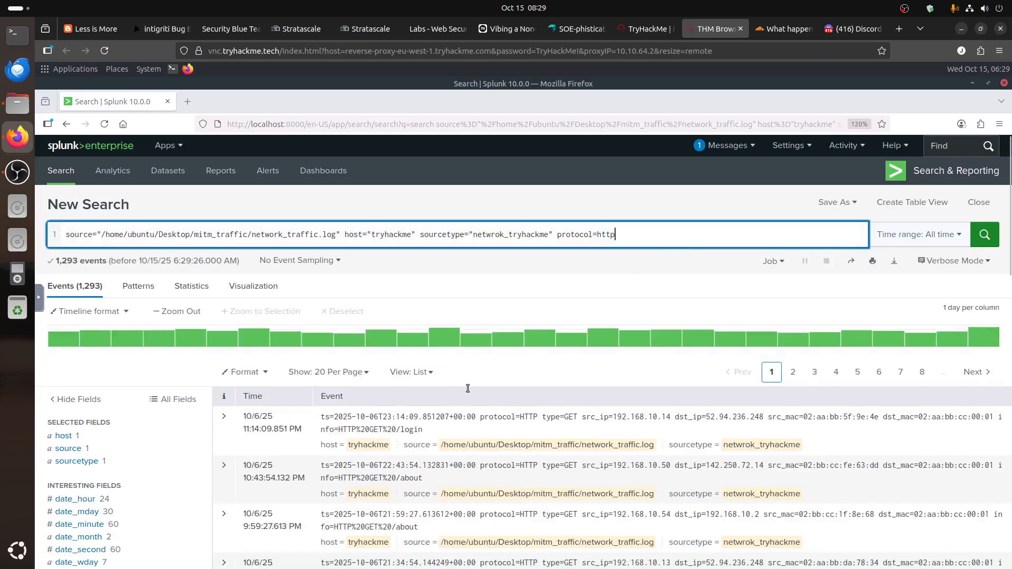
Examine the type and src_ip field values for the HTTP events
scroll(474, 386, "down", 5)
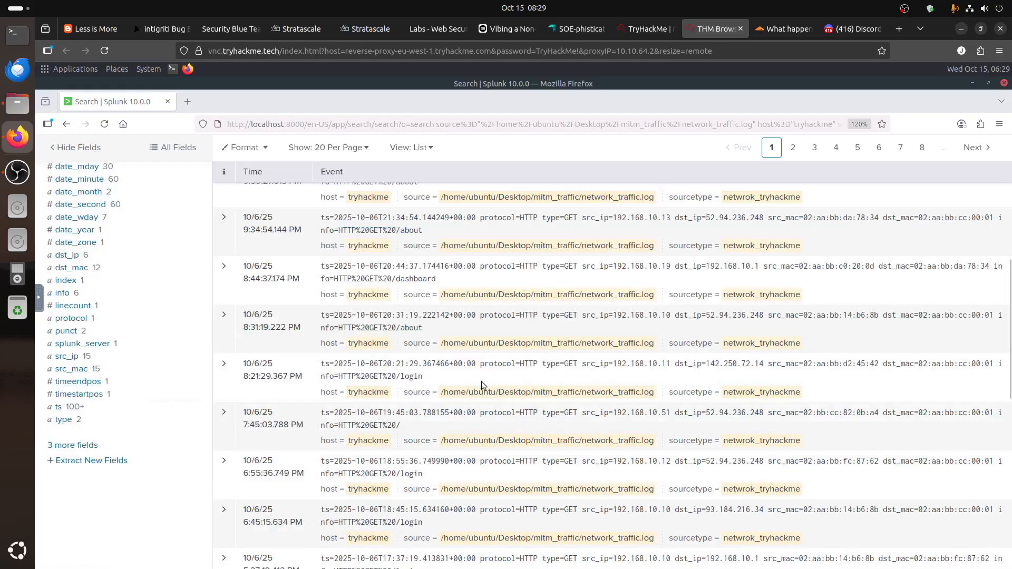
left_click(64, 419)
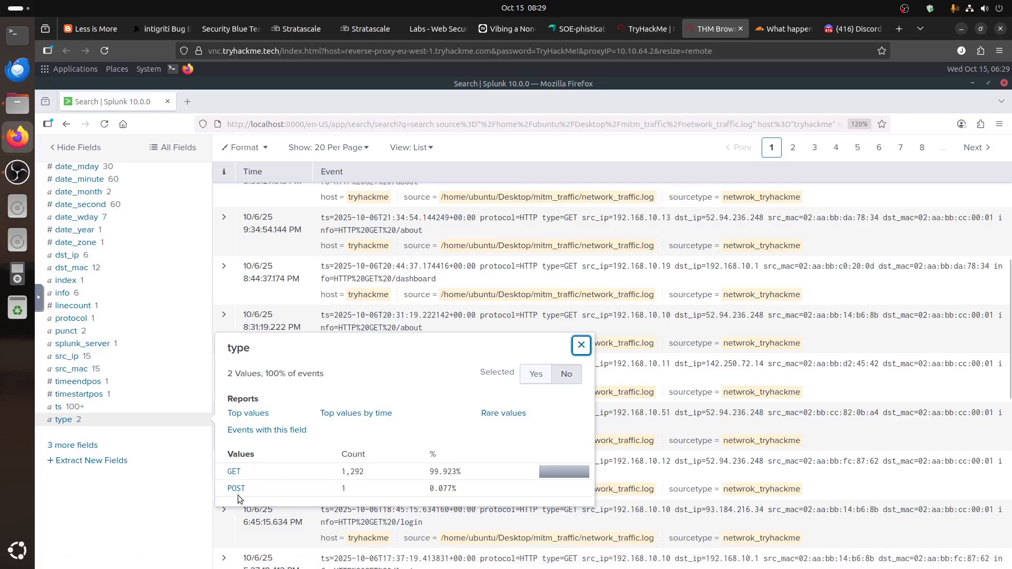
left_click(106, 428)
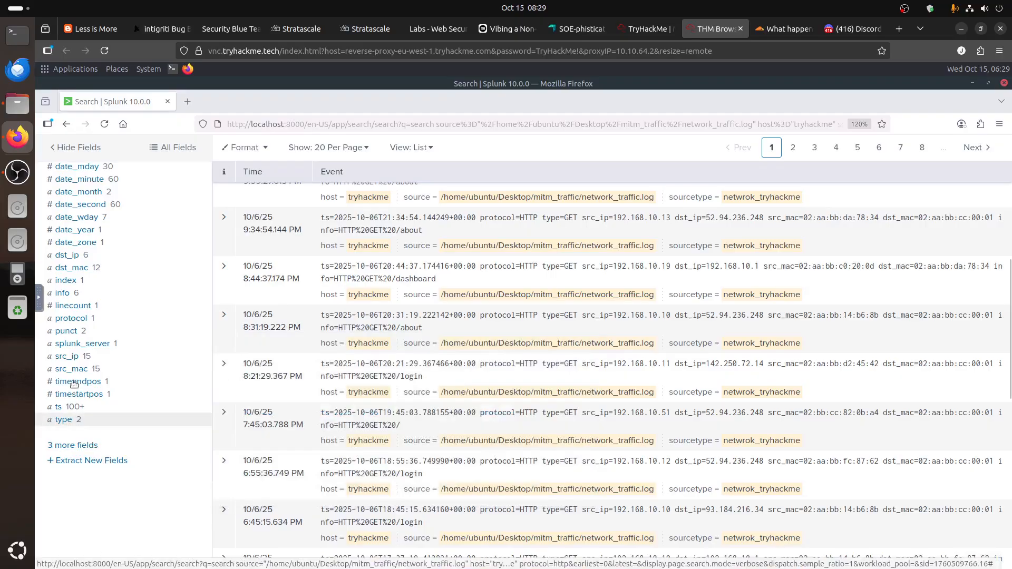
left_click(70, 356)
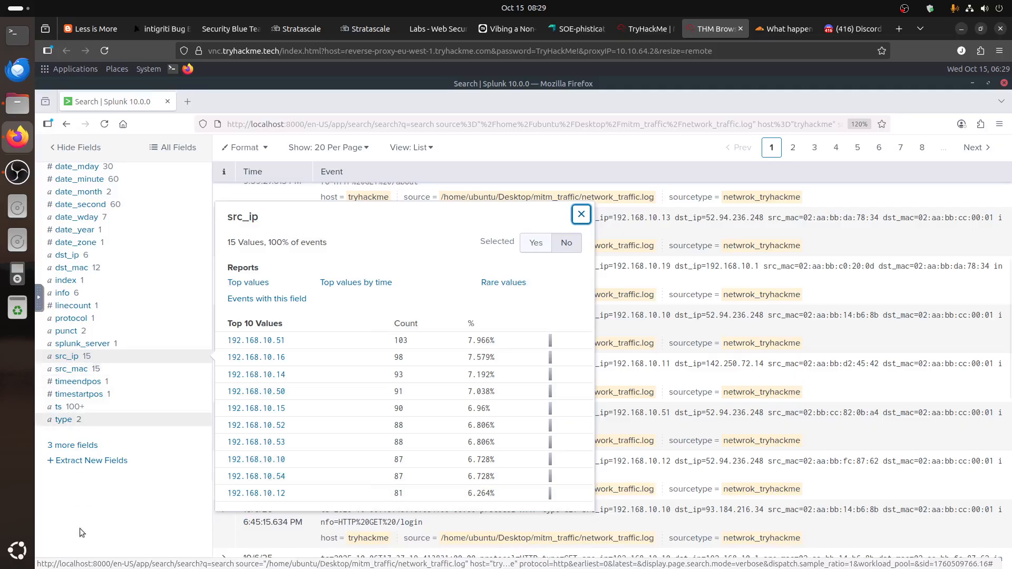
Narrow the HTTP events to the dst_ip value 192.168.10.55 and review the resulting events and fields
left_click(66, 256)
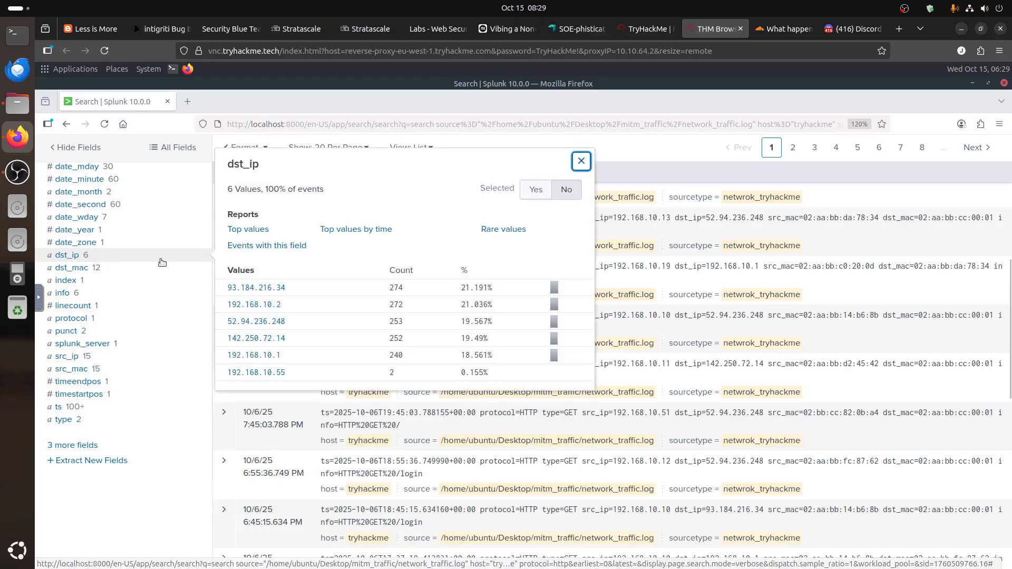
left_click(254, 372)
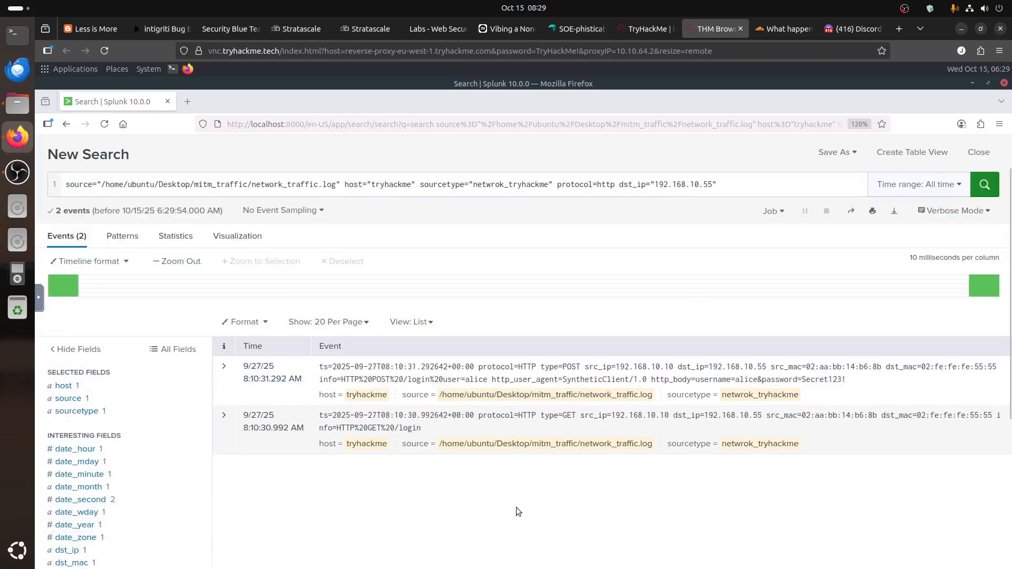
scroll(303, 462, "down", 5)
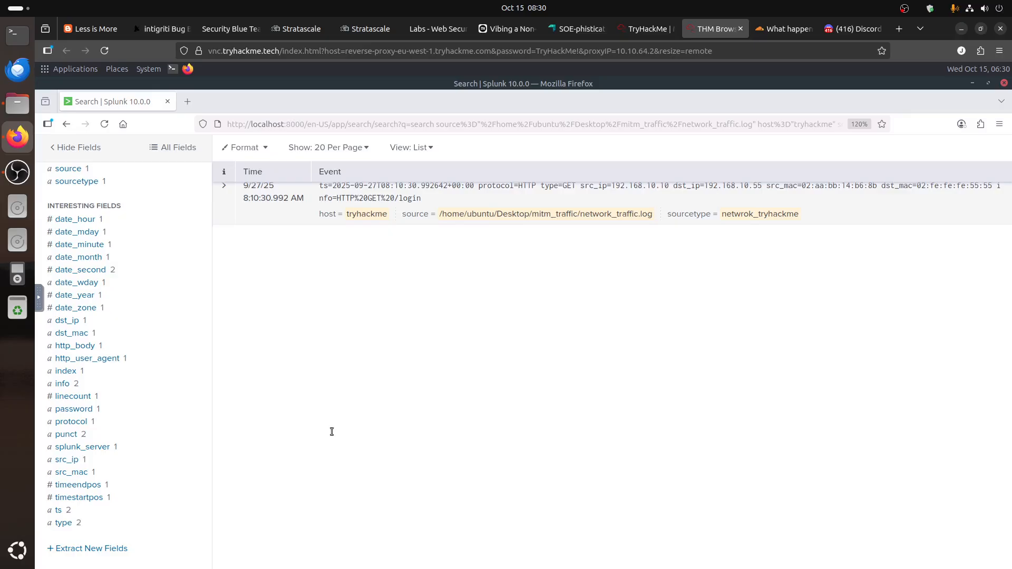
scroll(331, 432, "up", 5)
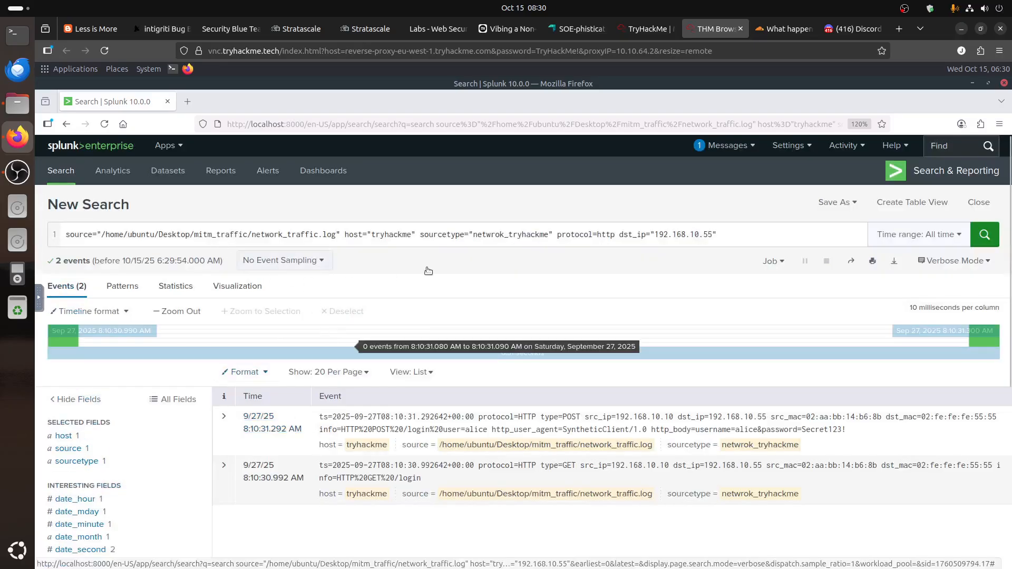
Append a second piped line to the HTTP search listing the fields _time, src_p and dst_ip
left_click(753, 234)
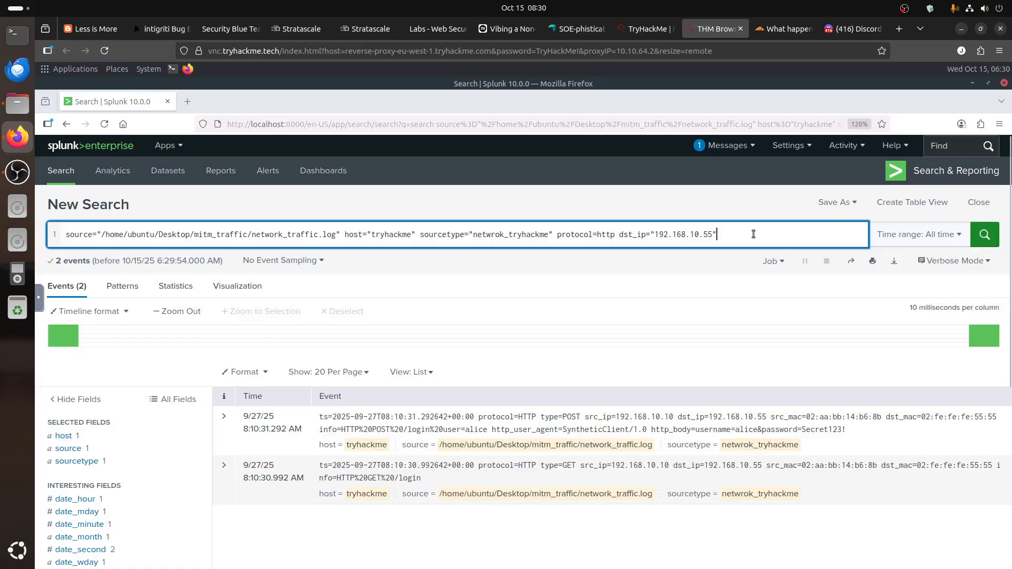
key("shift+Return")
type("|  time_")
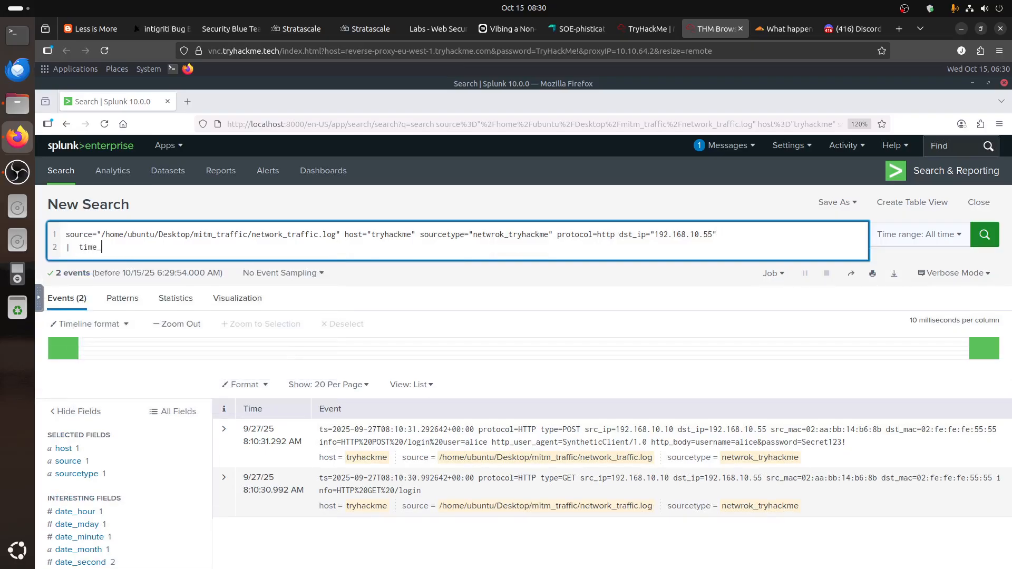
key("BackSpace")
key("BackSpace")
key("BackSpace")
key("BackSpace")
key("BackSpace")
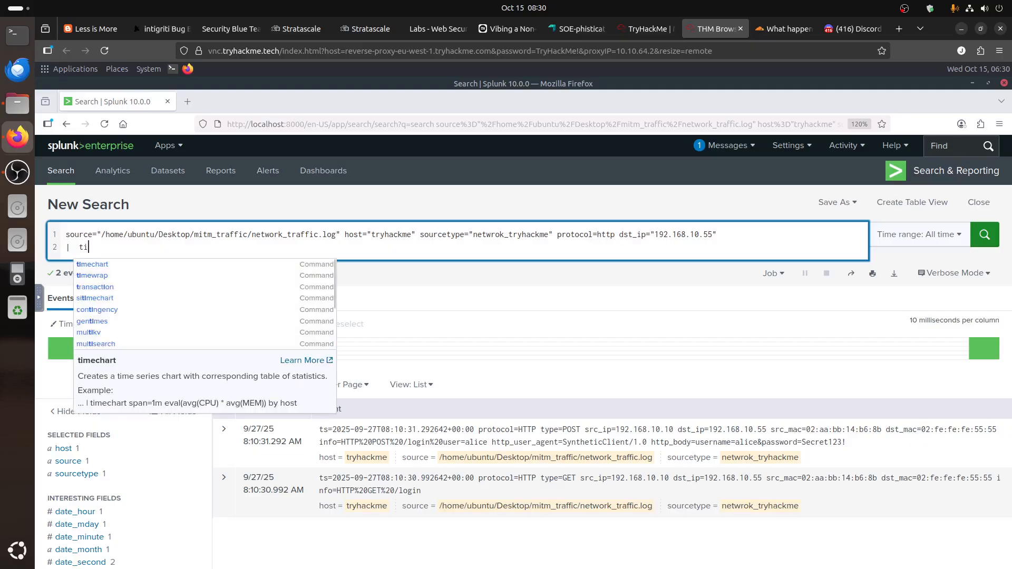
type("_")
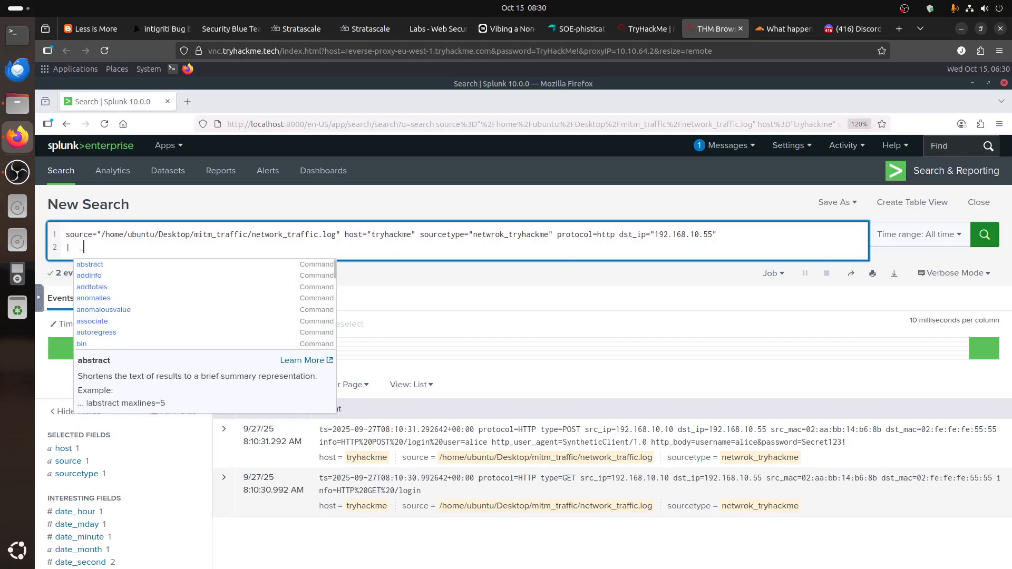
type("time ")
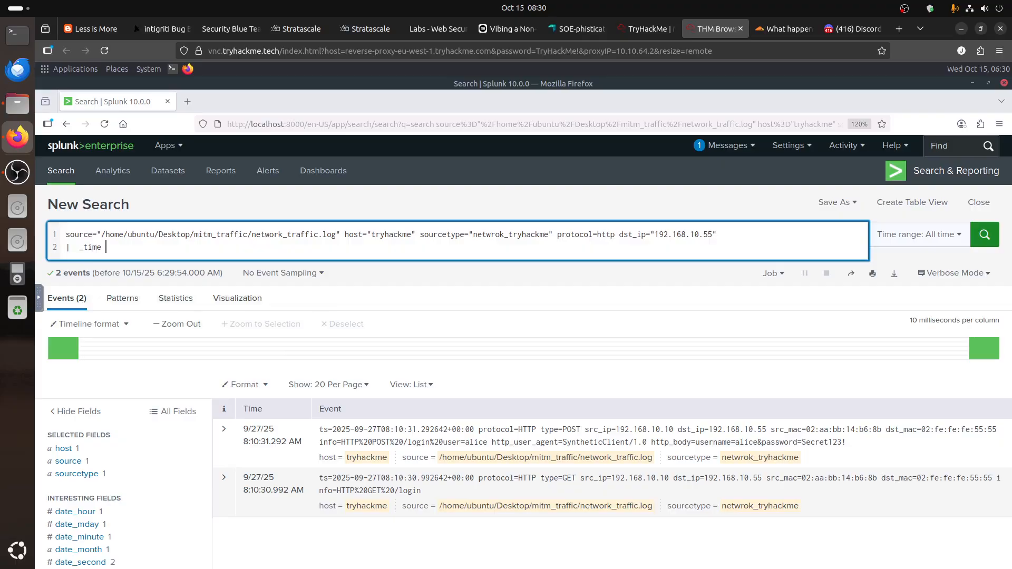
type("src_p dst_ip")
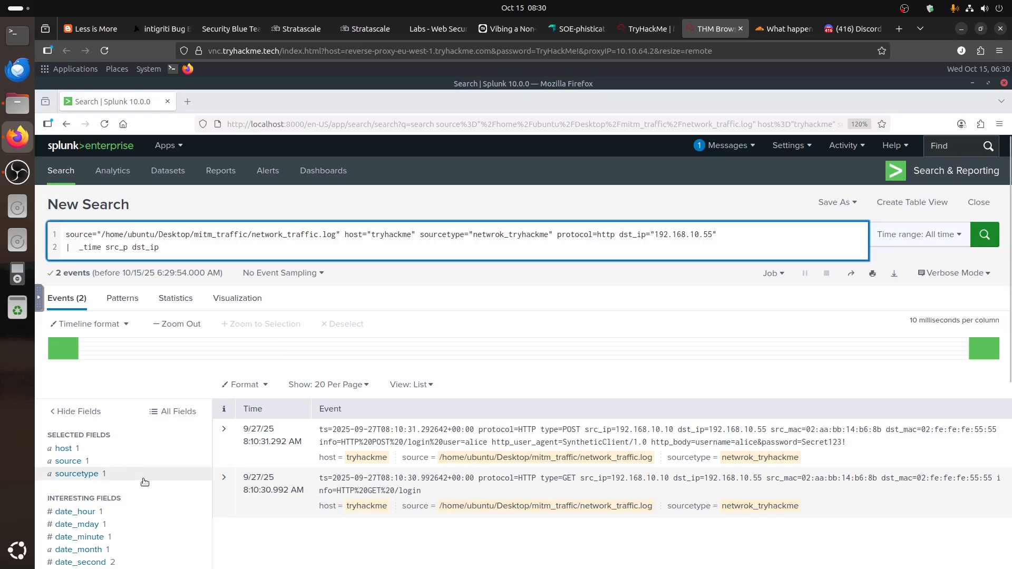
Add the type and password fields to the piped line, correct src_p to src_ip and run the search
scroll(142, 477, "down", 5)
scroll(144, 482, "up", 2)
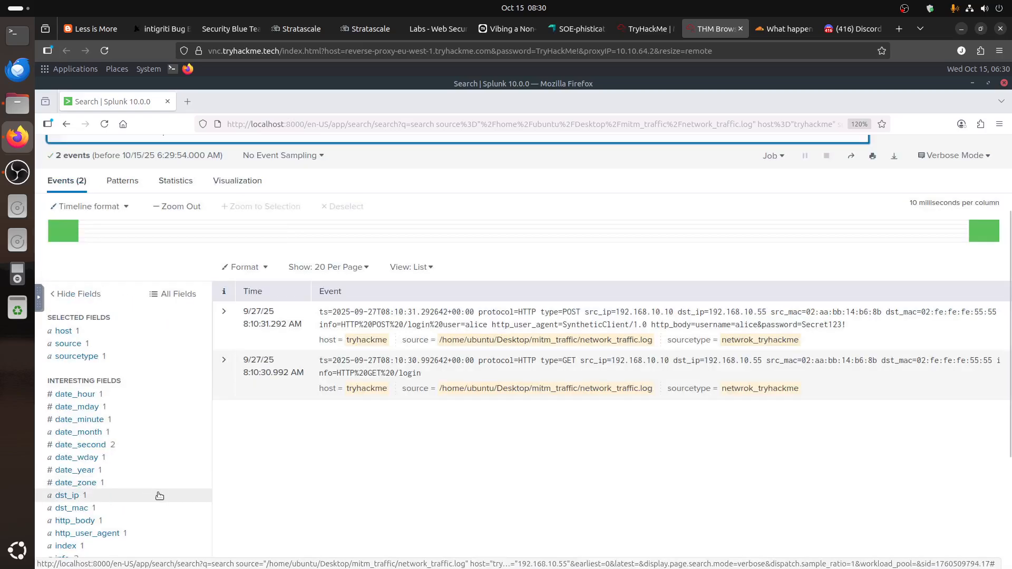
scroll(159, 495, "down", 3)
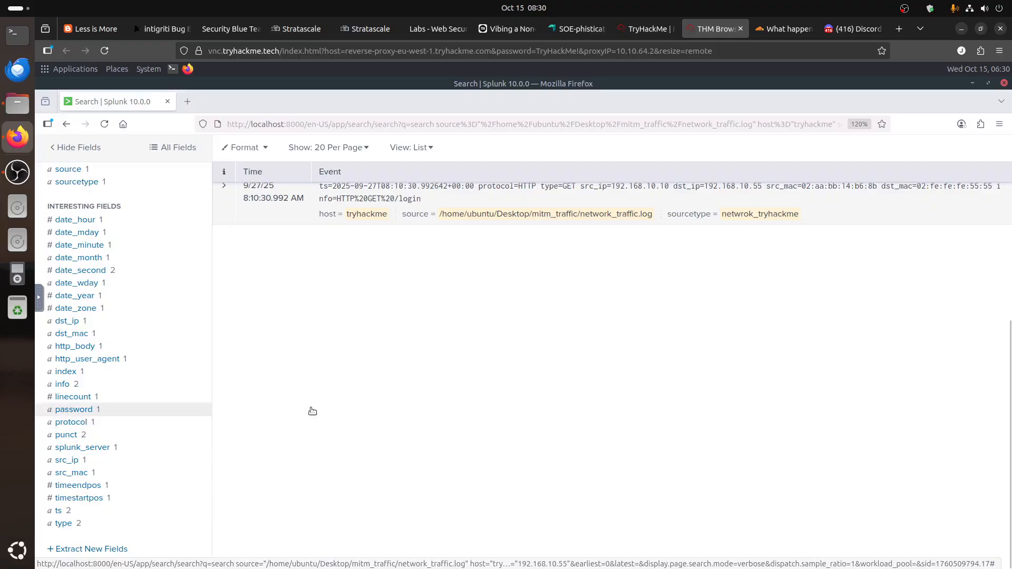
scroll(377, 453, "up", 1)
scroll(377, 452, "up", 5)
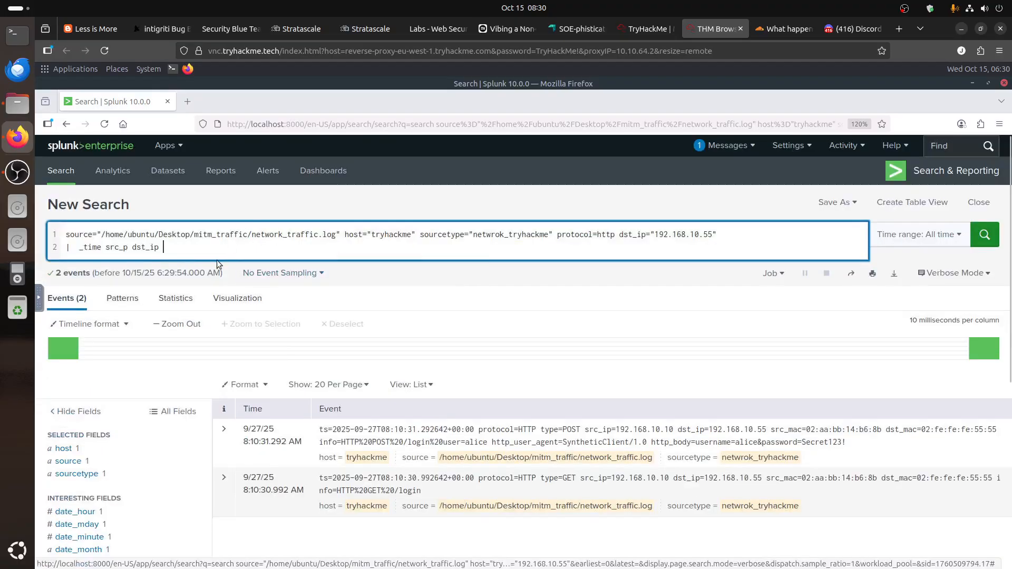
type("type password")
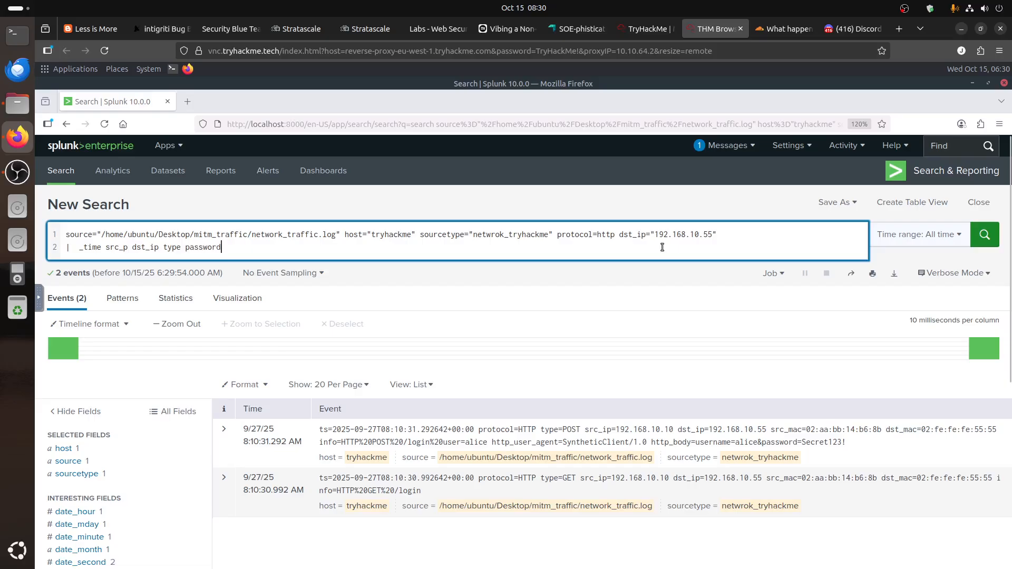
left_click(124, 247)
type("i")
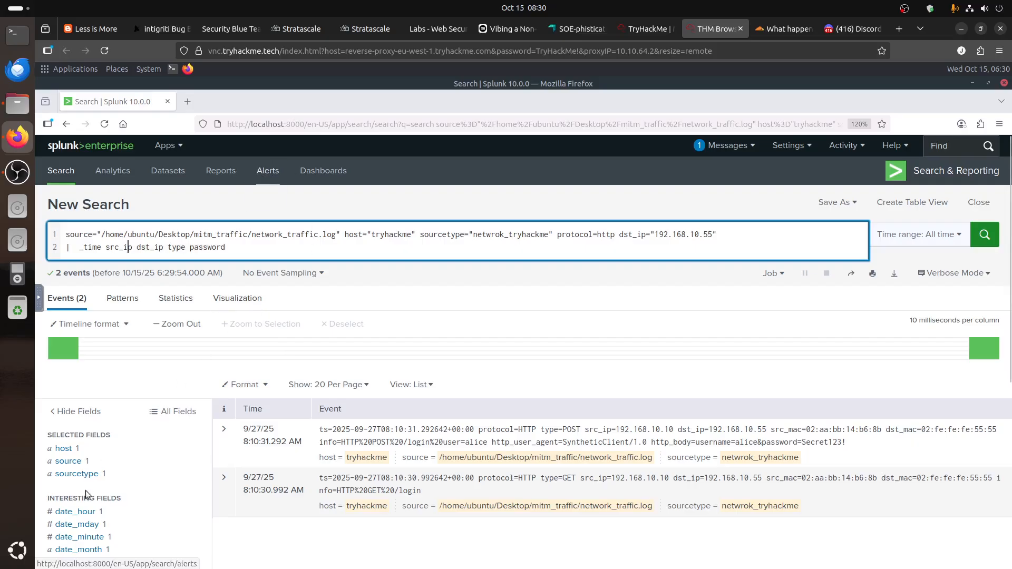
left_click(983, 238)
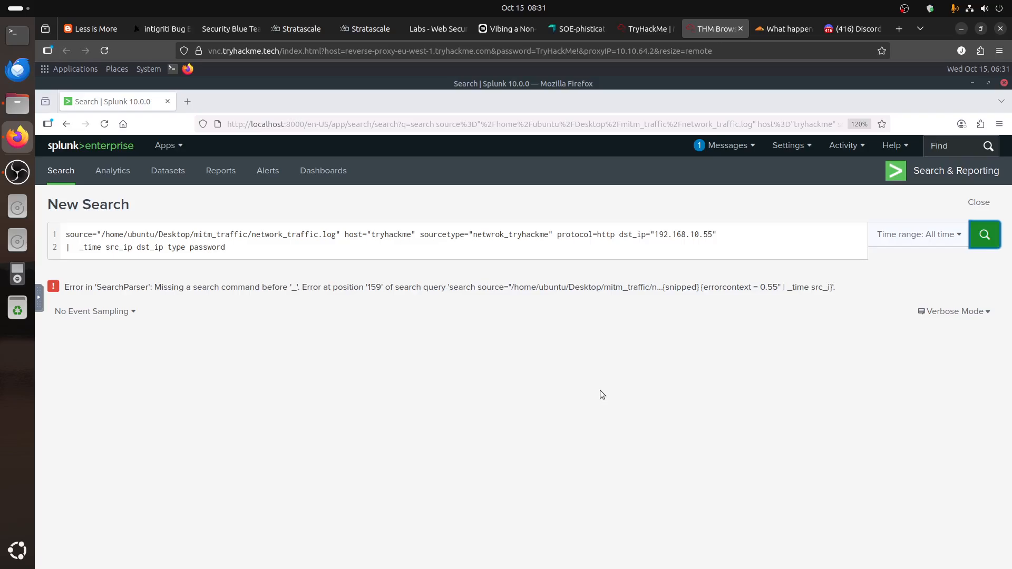
Turn the piped line into a table command with _time, src_ip, dst_ip, type and password, and rerun the search
double_click(93, 248)
key("BackSpace")
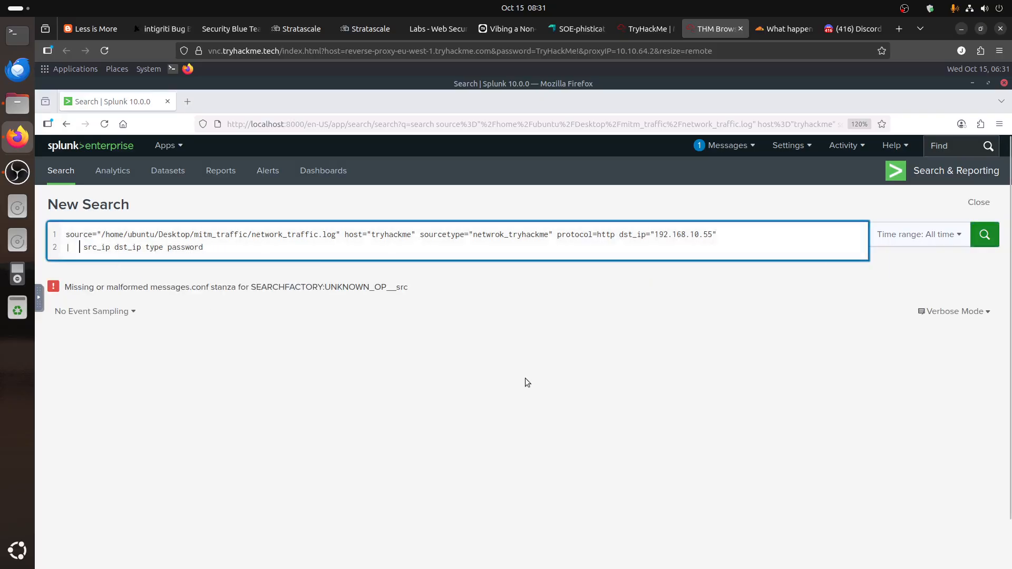
type("table ")
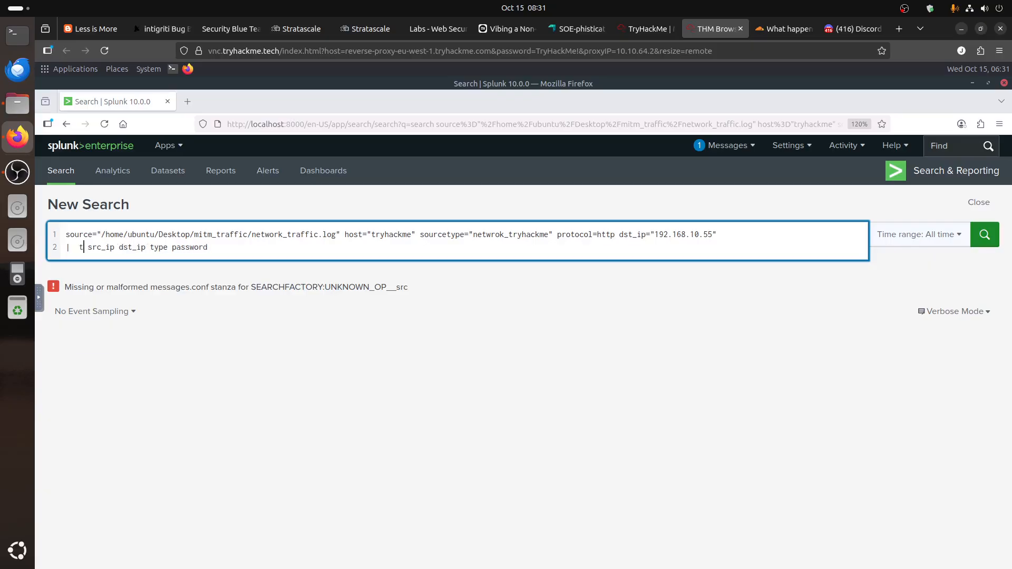
type("+time")
key("Return")
left_click(106, 250)
key("Delete")
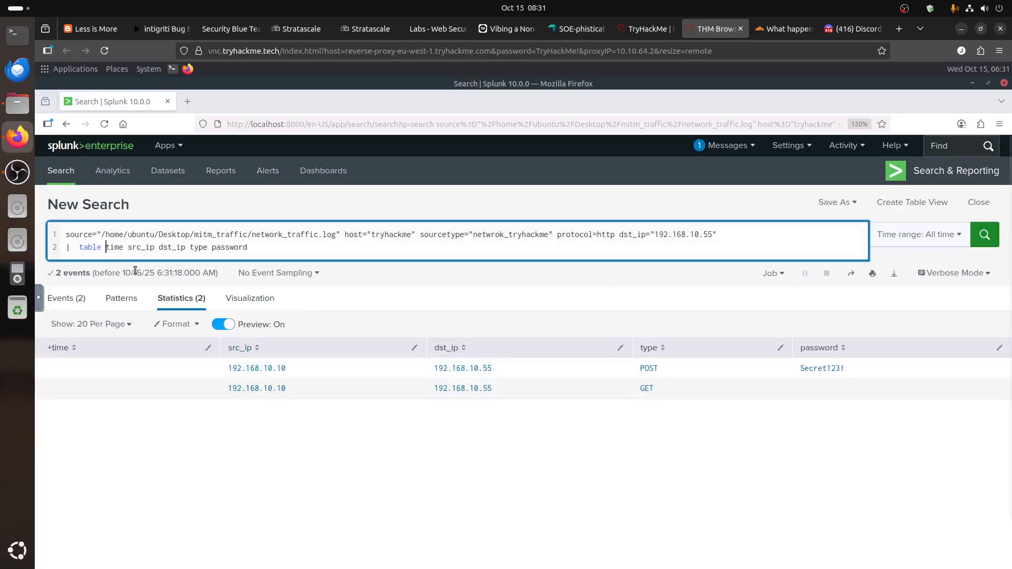
type("_")
key("Return")
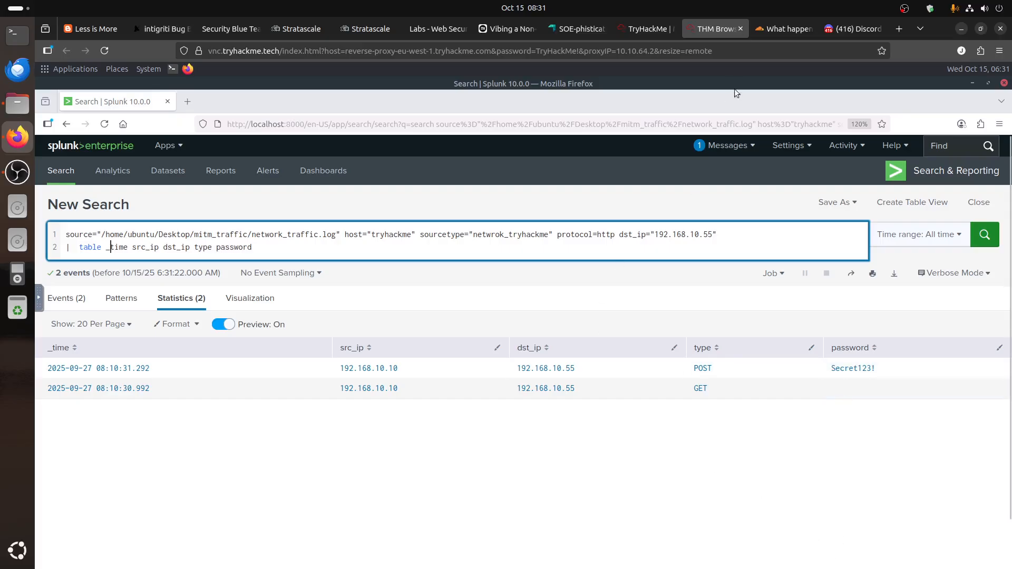
Switch to the TryHackMe room, open Task 7, Conclusion & Room Wrap-up, and mark it complete
left_click(627, 28)
scroll(521, 408, "down", 3)
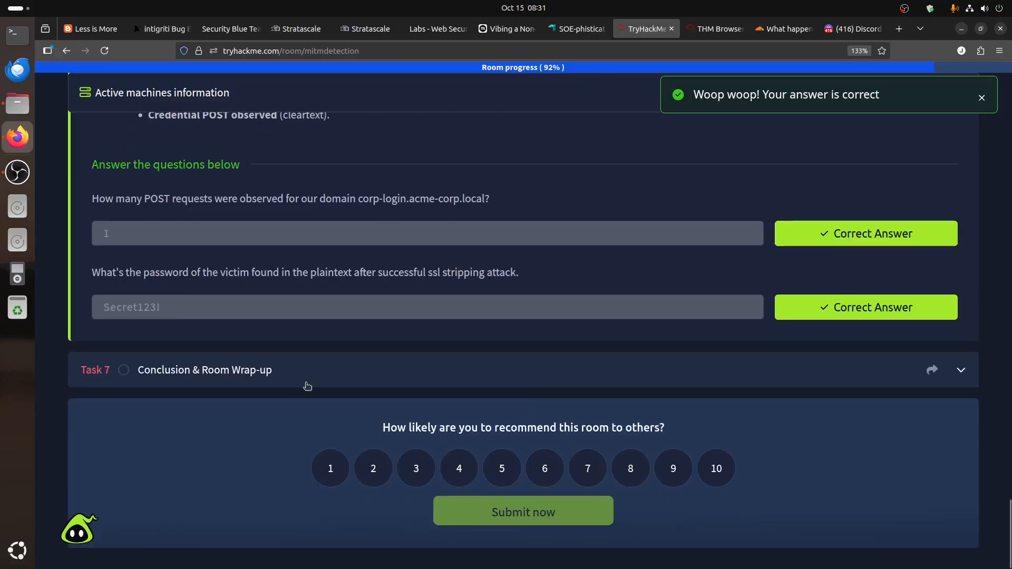
left_click(293, 375)
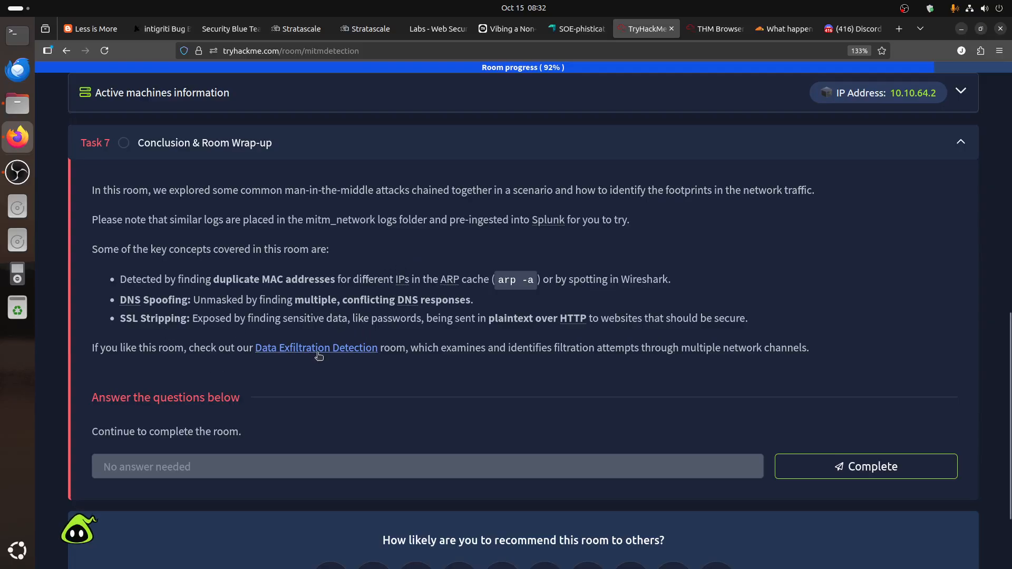
left_click(779, 462)
Return to the remote desktop, minimize the Splunk browser and view the network_traffic.pcap capture, also checking the TryHackMe room's completion page
left_click(716, 30)
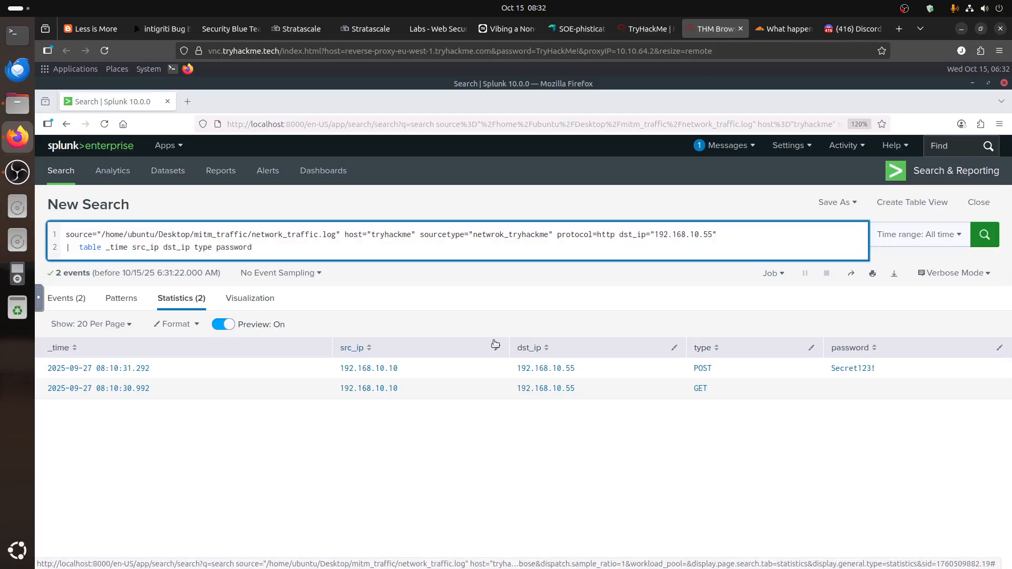
left_click(972, 83)
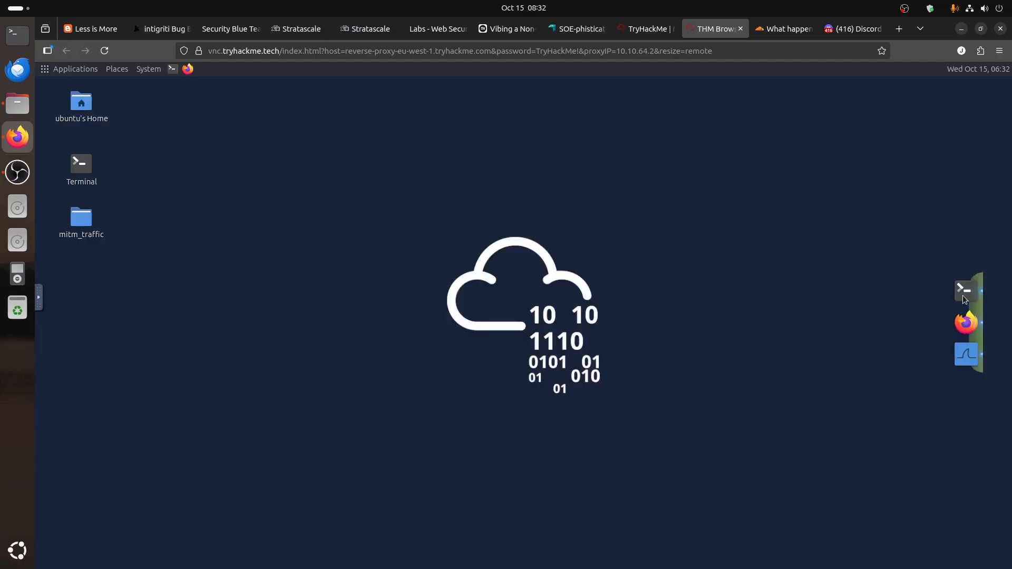
left_click(962, 295)
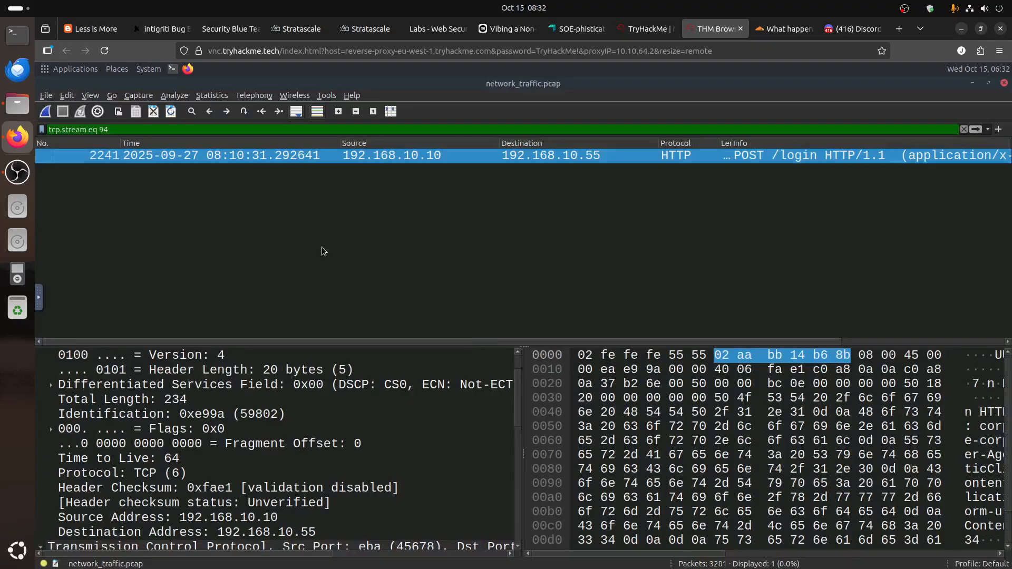
left_click(670, 27)
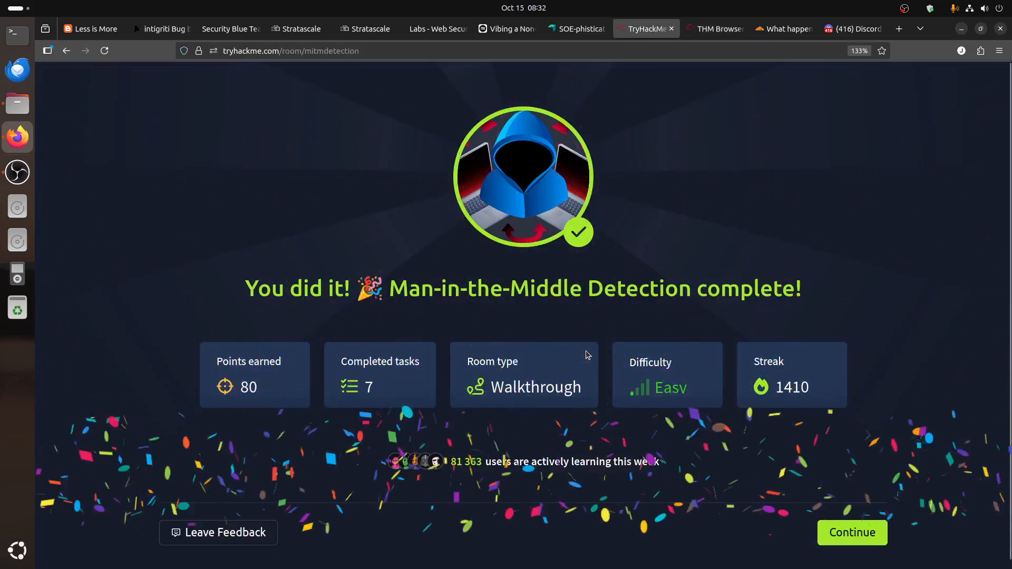
left_click(712, 29)
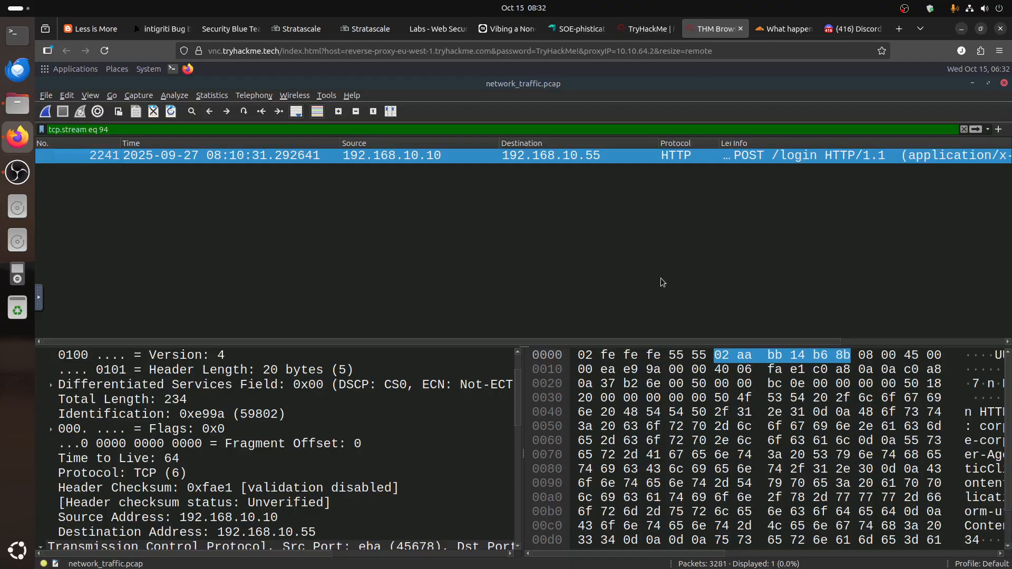